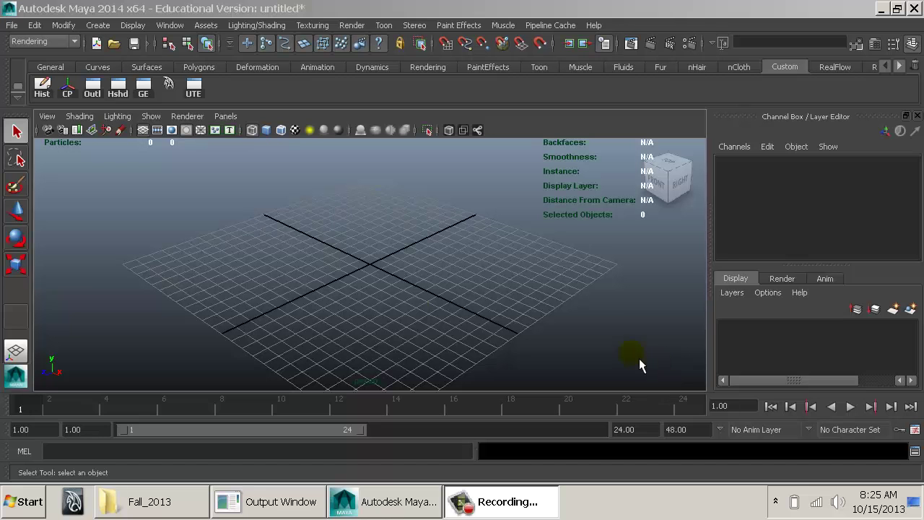
Create a new Hair and Fur project, with the owner's surname in its name, in the 2550/work folder
{"action": "left_click", "coordinate": [406, 303]}
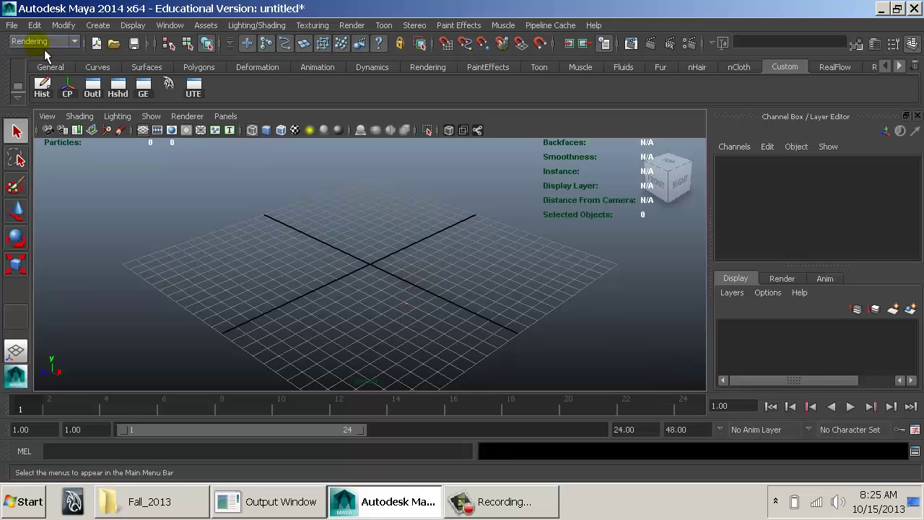
{"action": "left_click", "coordinate": [14, 25]}
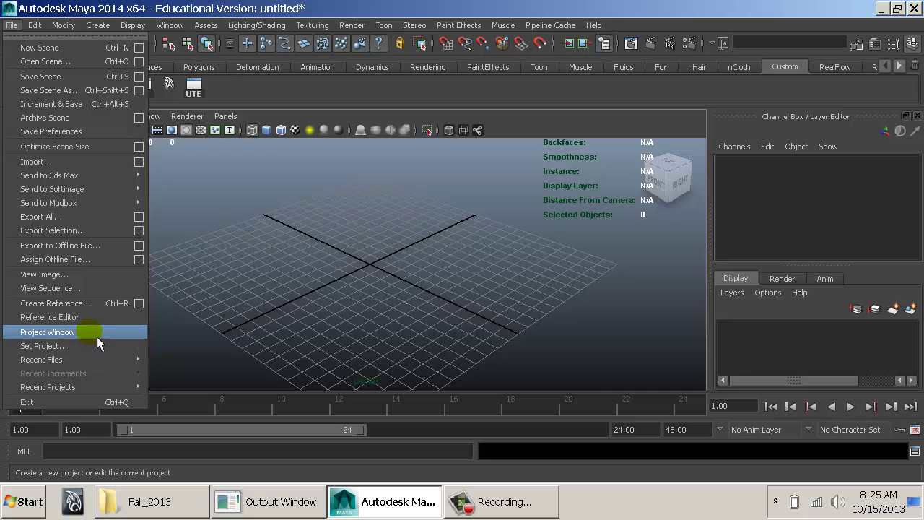
{"action": "left_click", "coordinate": [51, 336]}
{"action": "left_click", "coordinate": [569, 56]}
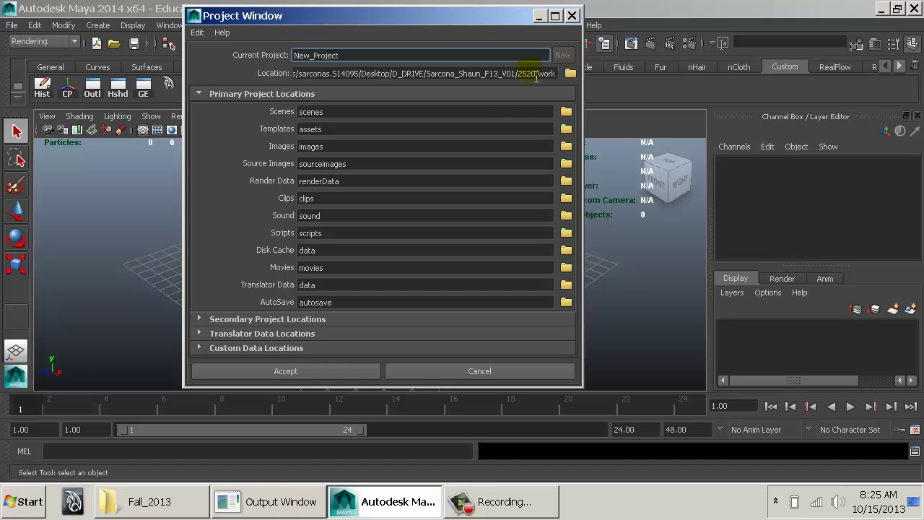
{"action": "left_click", "coordinate": [532, 74]}
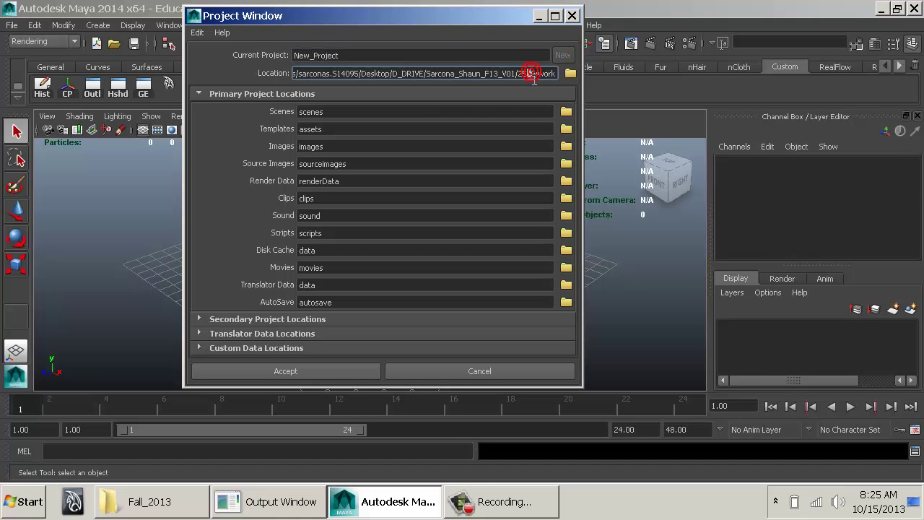
{"action": "double_click", "coordinate": [426, 55]}
{"action": "type", "text": "Hair"}
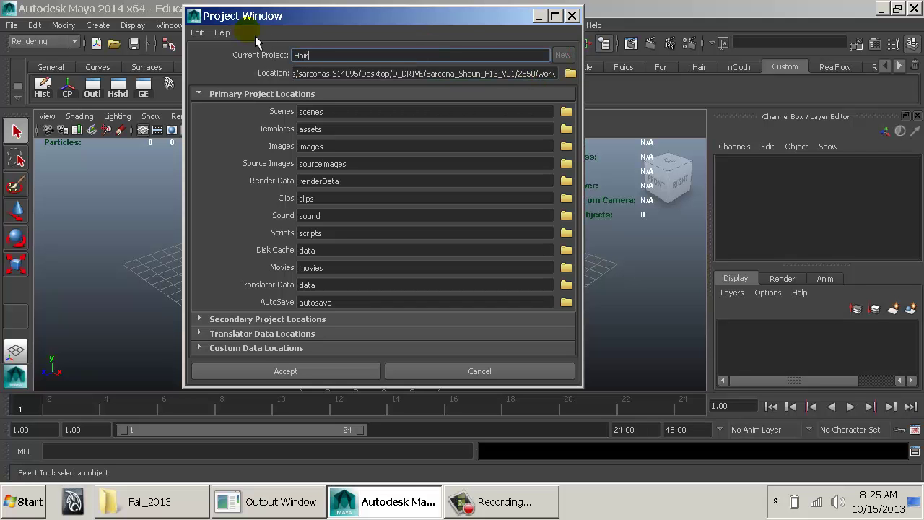
{"action": "type", "text": "Fur_Sarcona"}
{"action": "left_click", "coordinate": [282, 371]}
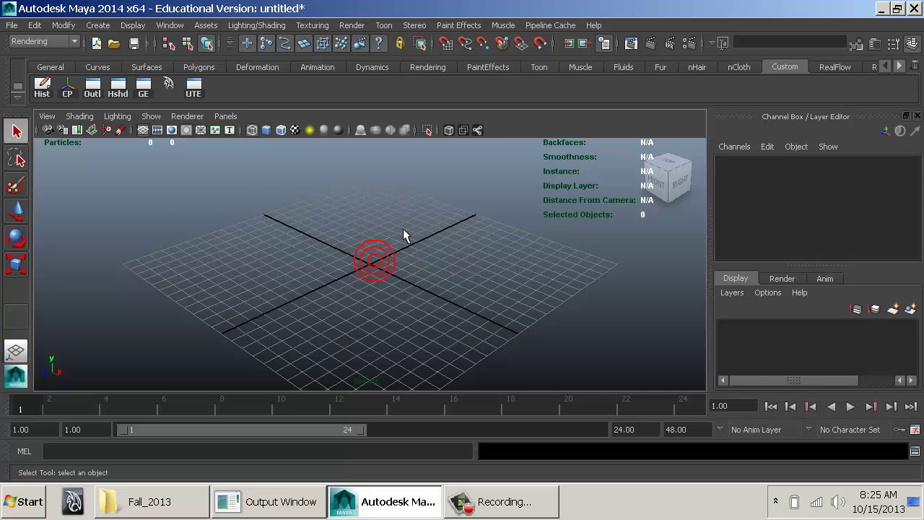
Switch the menu set to Dynamics and from there to nDynamics
{"action": "left_click", "coordinate": [57, 40]}
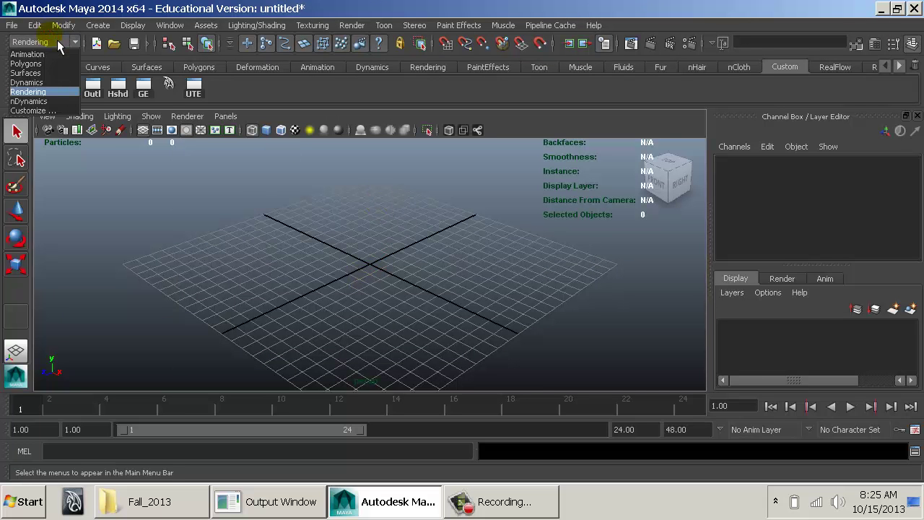
{"action": "left_click", "coordinate": [50, 91]}
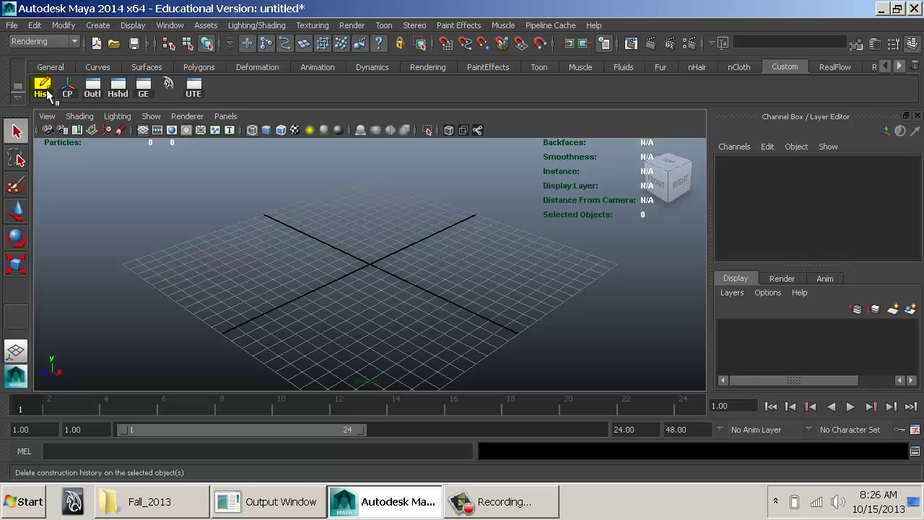
{"action": "left_click", "coordinate": [44, 41]}
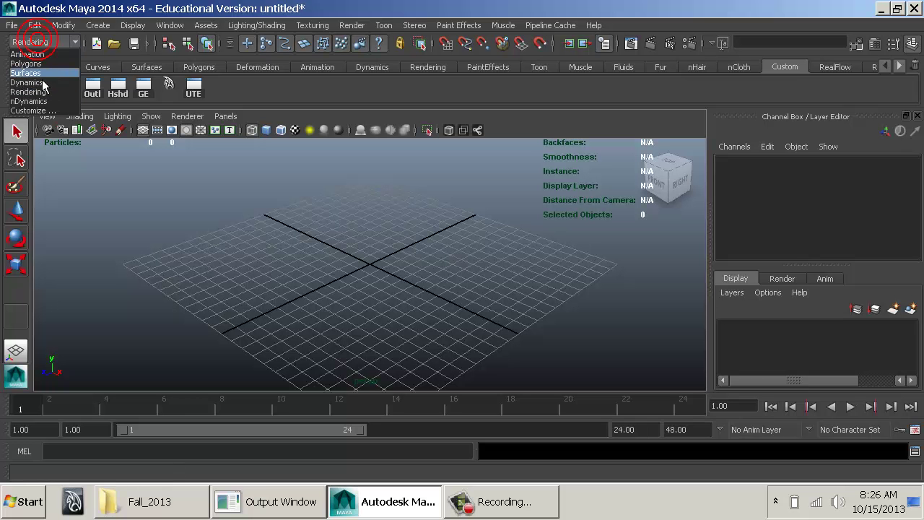
{"action": "left_click", "coordinate": [42, 83]}
{"action": "left_click", "coordinate": [60, 42]}
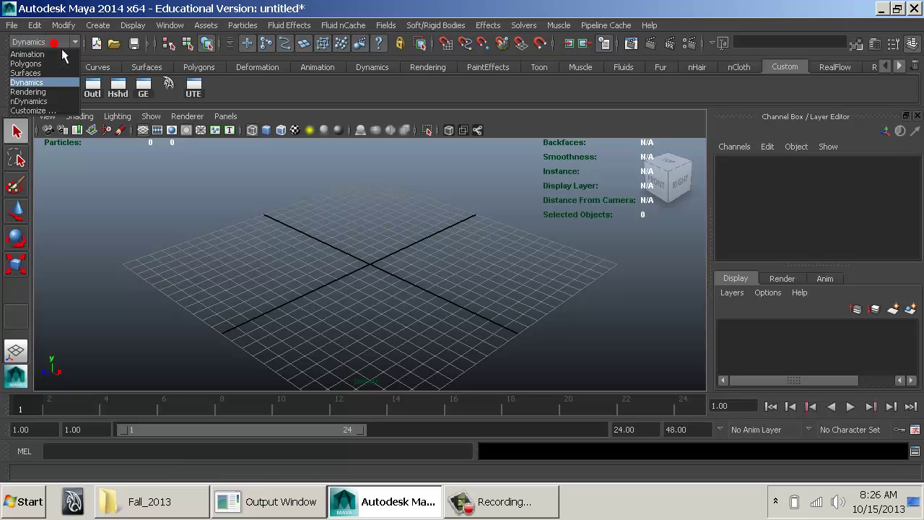
{"action": "left_click", "coordinate": [36, 101]}
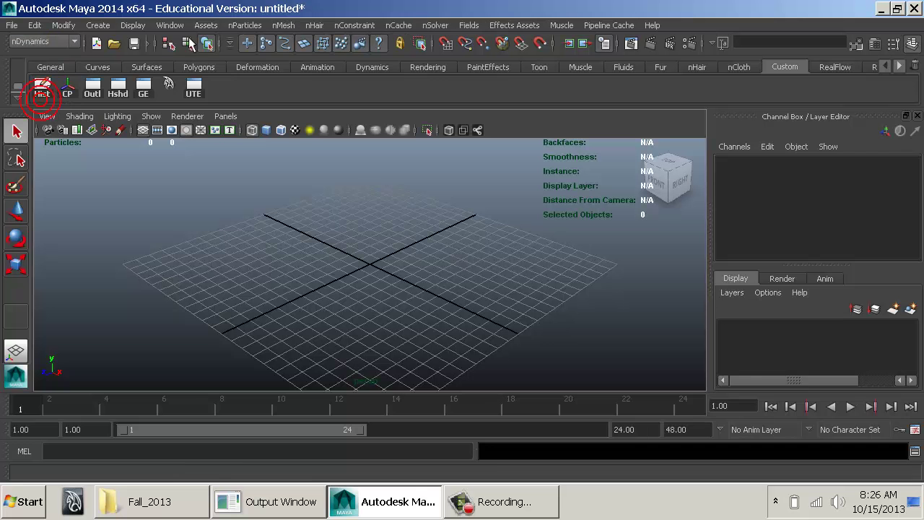
Load the Fur.mll plug-in through the Plug-in Manager without enabling its auto load, and close the manager
{"action": "left_click", "coordinate": [175, 25]}
{"action": "mouse_move", "coordinate": [238, 103]}
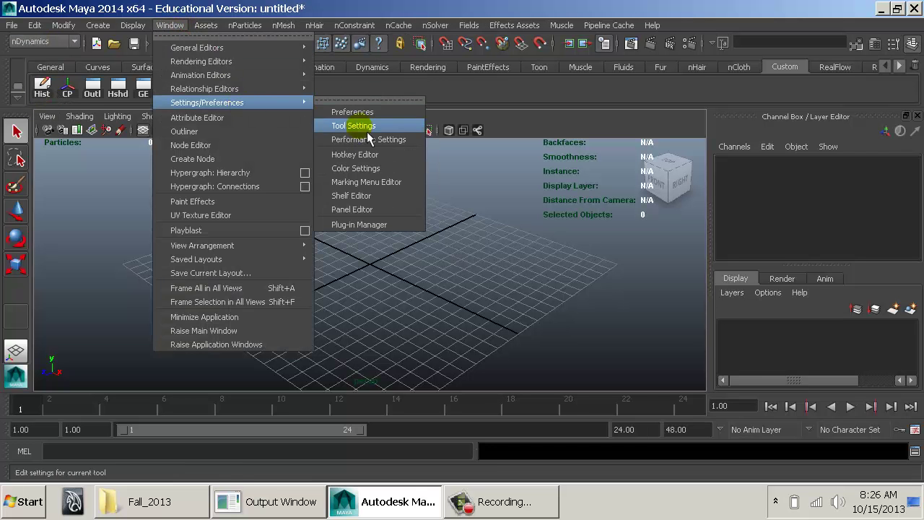
{"action": "left_click", "coordinate": [364, 229]}
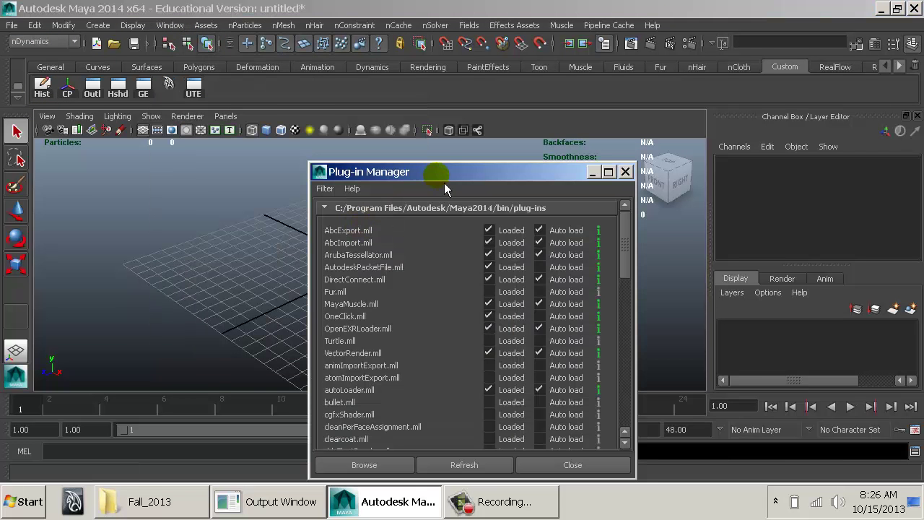
{"action": "left_click_drag", "start_coordinate": [444, 188], "coordinate": [334, 109]}
{"action": "scroll", "coordinate": [375, 239], "scroll_direction": "down", "scroll_amount": 4}
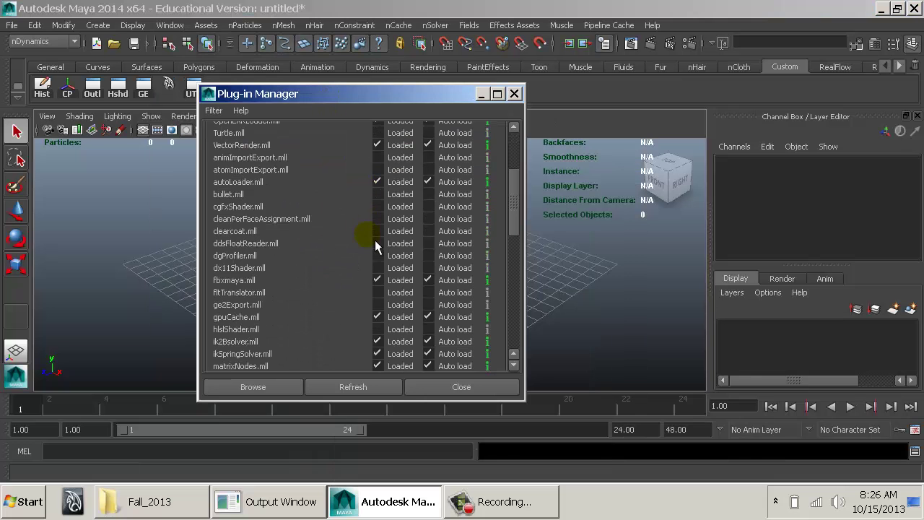
{"action": "scroll", "coordinate": [339, 279], "scroll_direction": "down", "scroll_amount": 10}
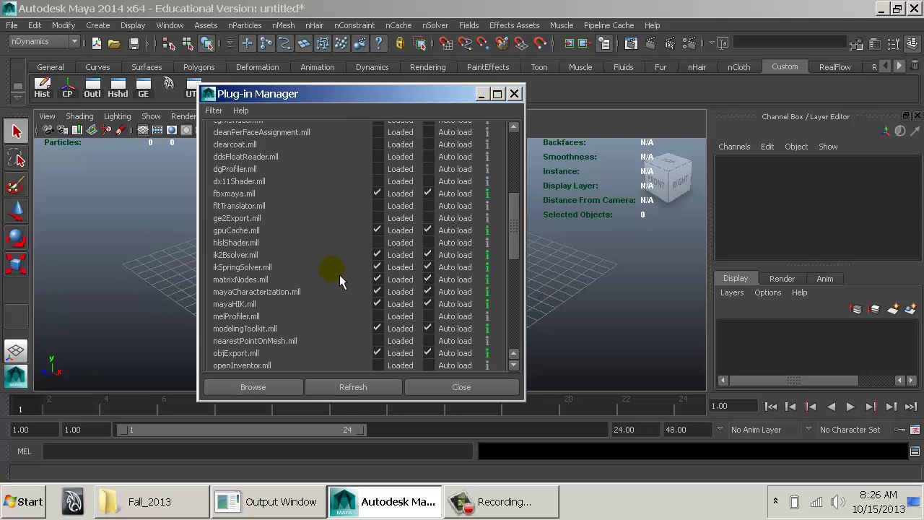
{"action": "scroll", "coordinate": [340, 272], "scroll_direction": "down", "scroll_amount": 2}
{"action": "scroll", "coordinate": [340, 268], "scroll_direction": "up", "scroll_amount": 7}
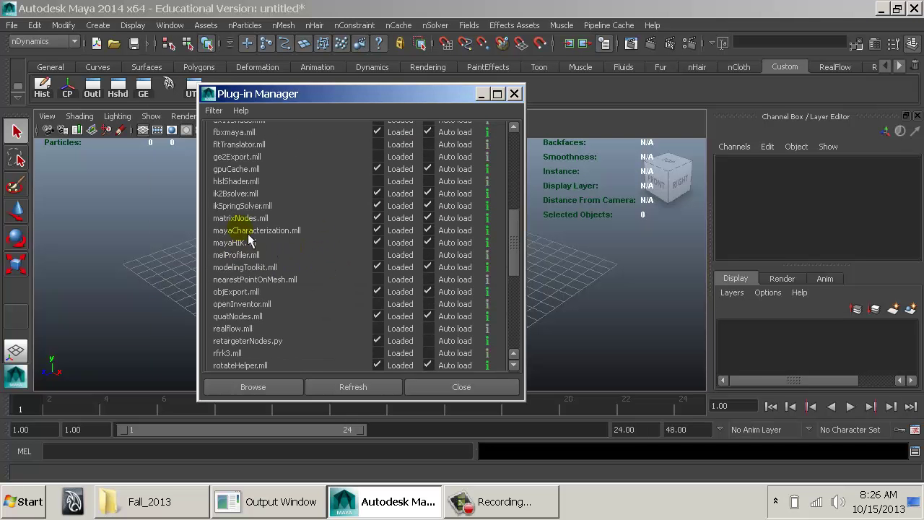
{"action": "scroll", "coordinate": [291, 223], "scroll_direction": "up", "scroll_amount": 1}
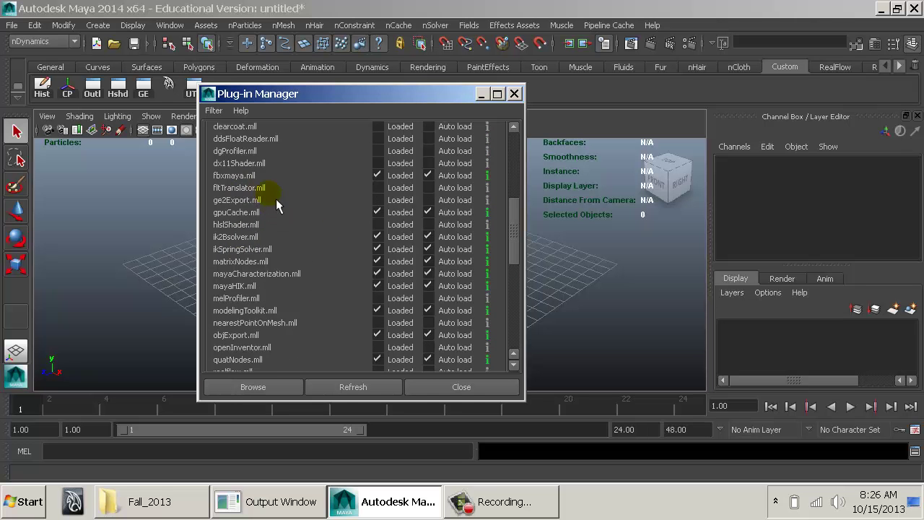
{"action": "scroll", "coordinate": [271, 224], "scroll_direction": "up", "scroll_amount": 1}
{"action": "scroll", "coordinate": [271, 221], "scroll_direction": "up", "scroll_amount": 3}
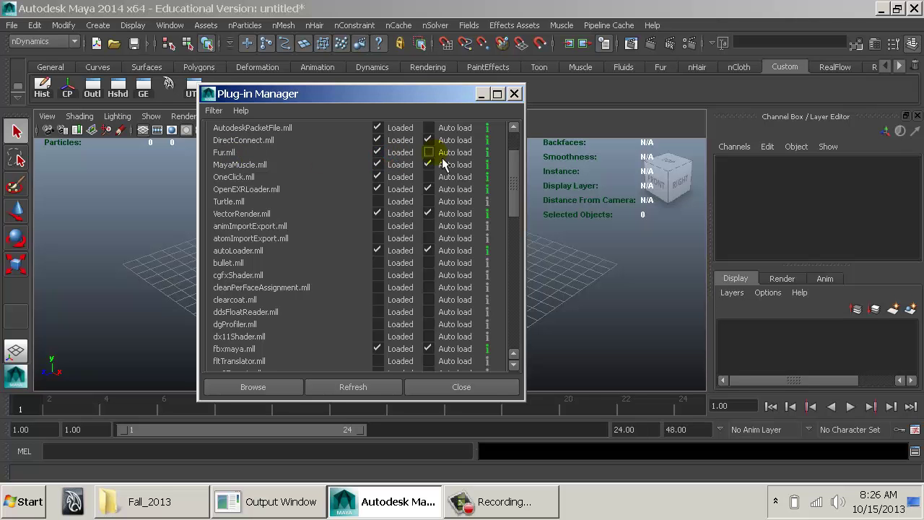
{"action": "scroll", "coordinate": [423, 214], "scroll_direction": "down", "scroll_amount": 2}
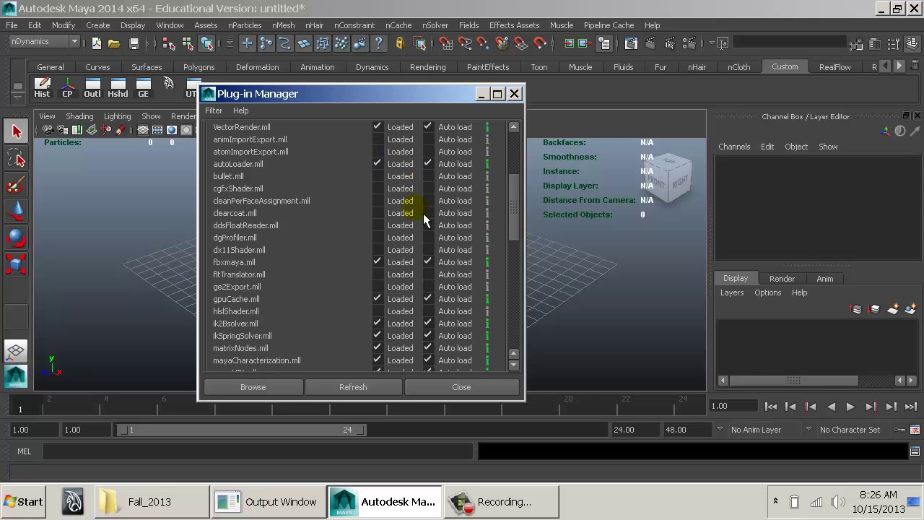
{"action": "left_click", "coordinate": [514, 95]}
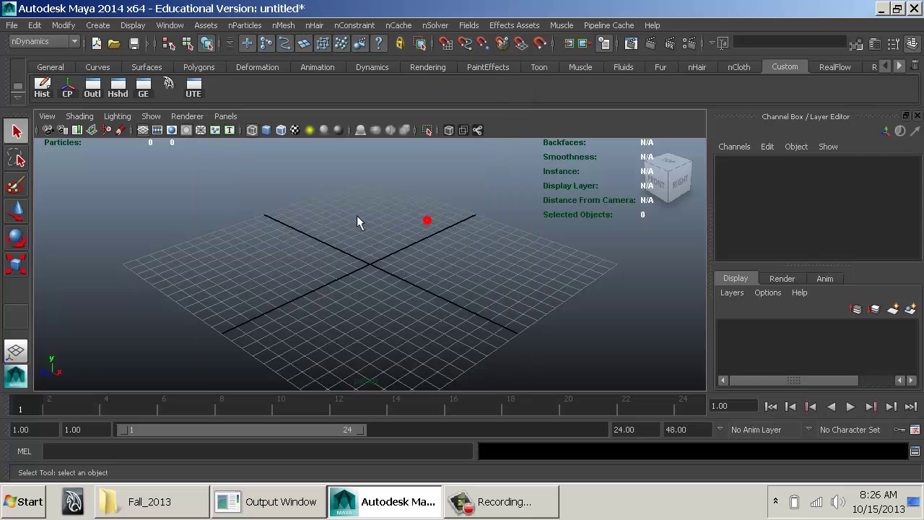
Switch to the Rendering menu set, review the Fur commands and display the shelf of fur presets
{"action": "left_click", "coordinate": [45, 41]}
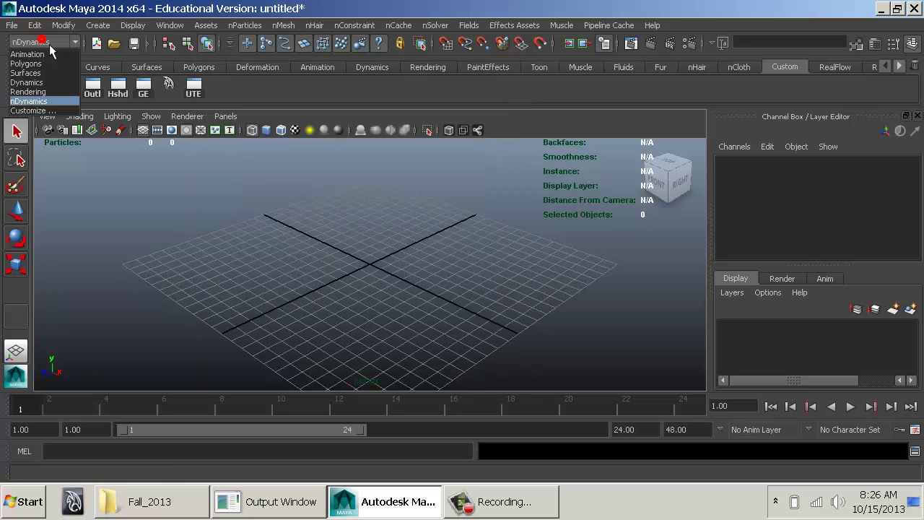
{"action": "left_click", "coordinate": [46, 92]}
{"action": "left_click", "coordinate": [503, 26]}
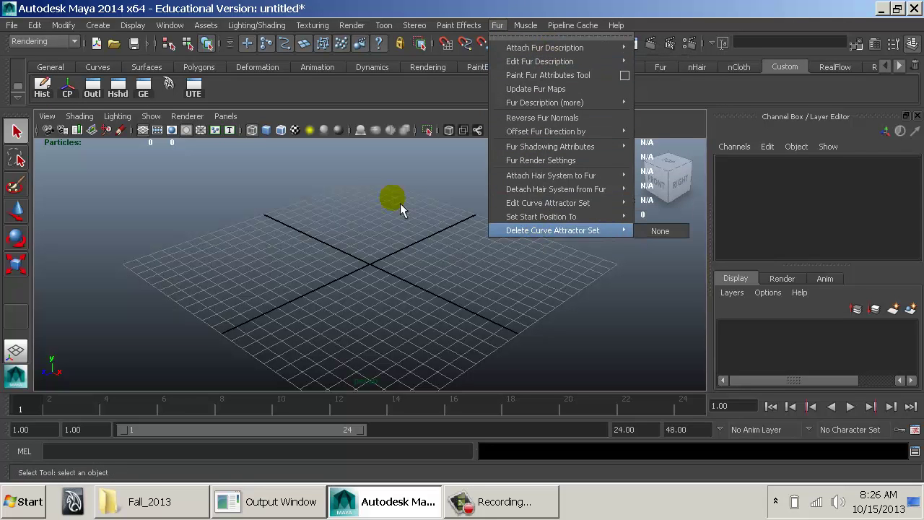
{"action": "left_click", "coordinate": [398, 203]}
{"action": "left_click", "coordinate": [663, 72]}
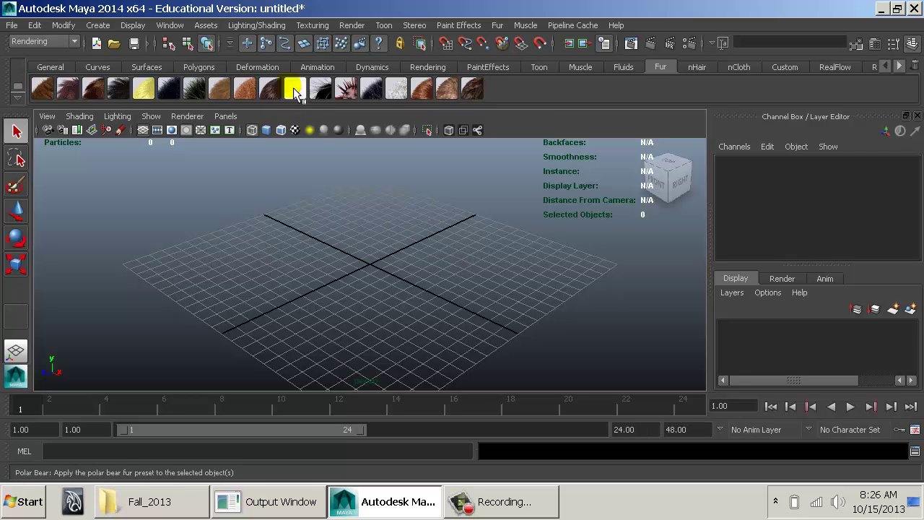
Open the Visor and widen its window to show more example categories
{"action": "left_click", "coordinate": [175, 28]}
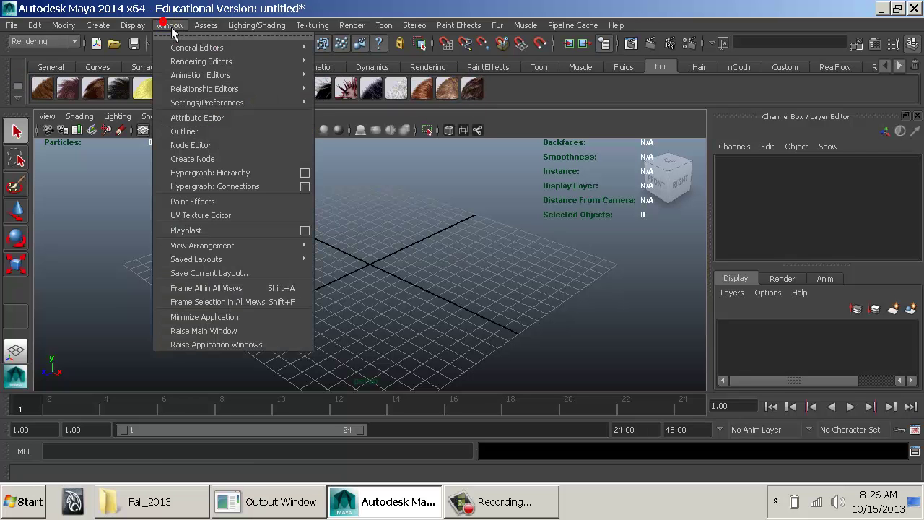
{"action": "mouse_move", "coordinate": [238, 48]}
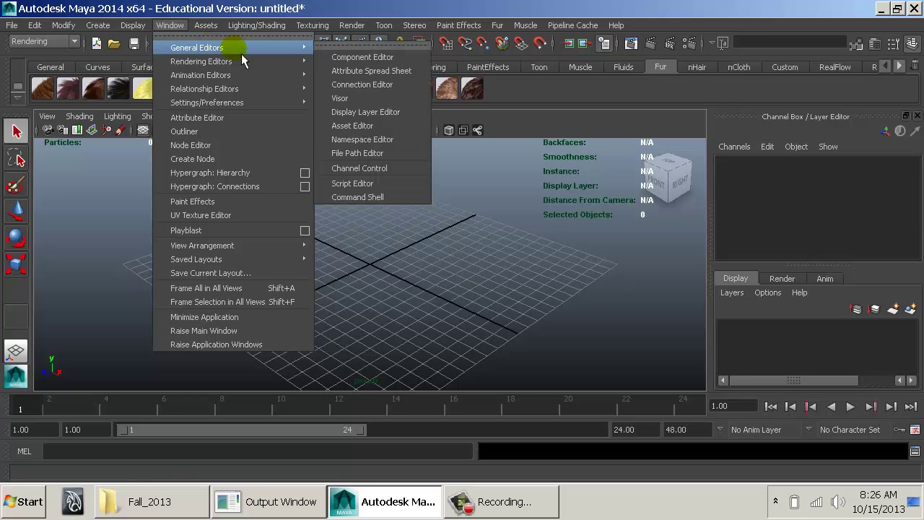
{"action": "left_click", "coordinate": [352, 98]}
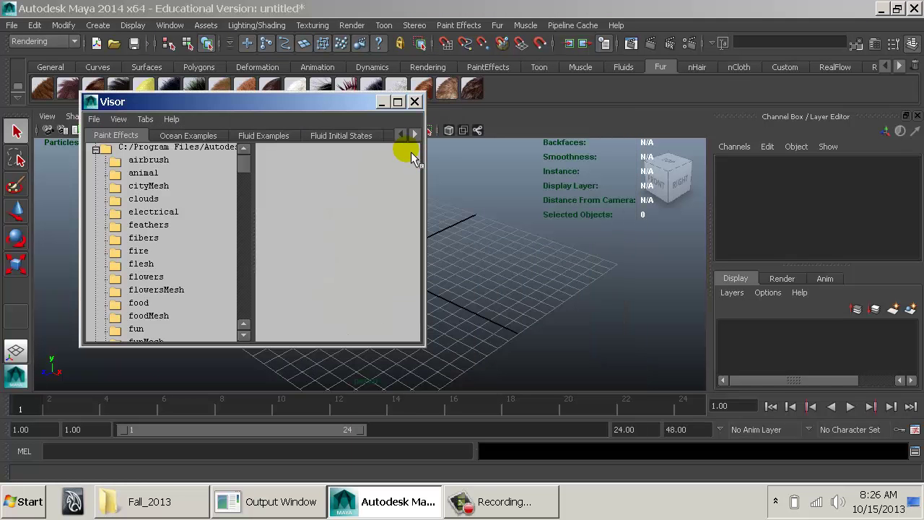
{"action": "left_click_drag", "start_coordinate": [424, 163], "coordinate": [748, 164]}
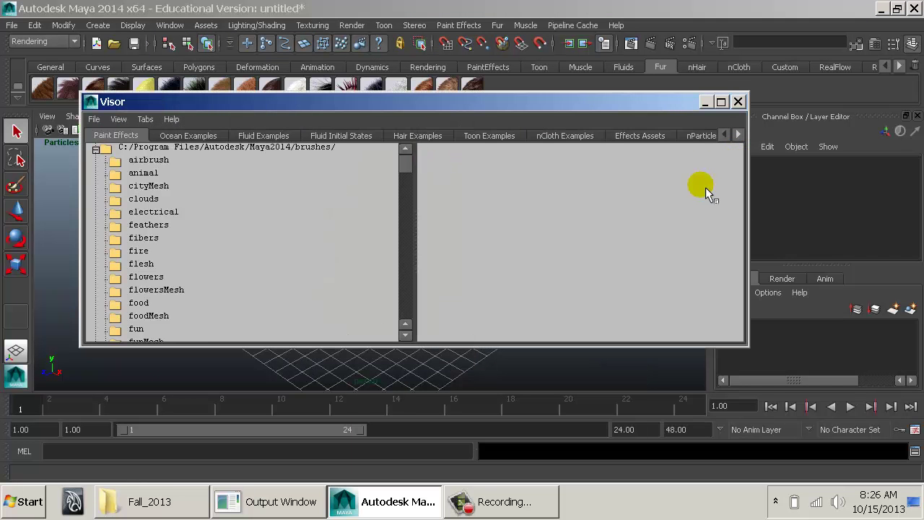
Look through the Visor's example categories, including Effects Assets and nCloth Examples
{"action": "left_click", "coordinate": [738, 135]}
{"action": "left_click", "coordinate": [737, 135]}
{"action": "left_click", "coordinate": [738, 135]}
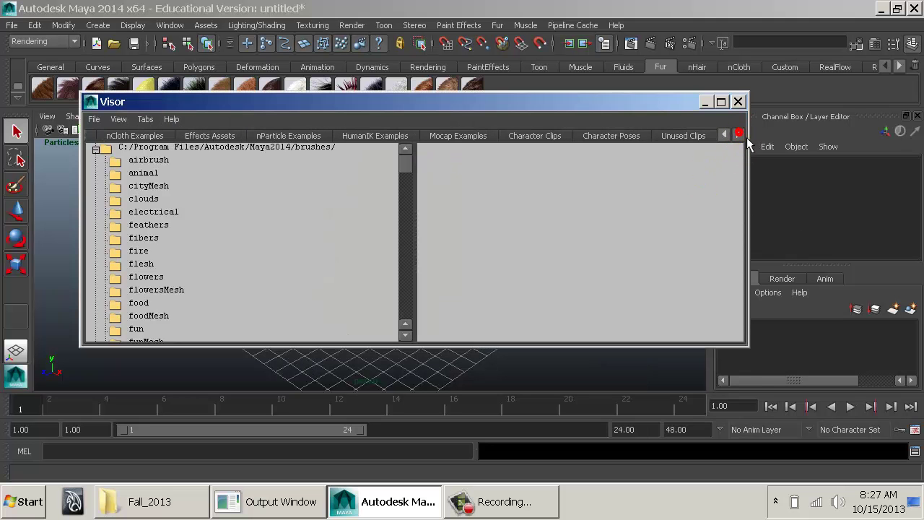
{"action": "left_click", "coordinate": [739, 136]}
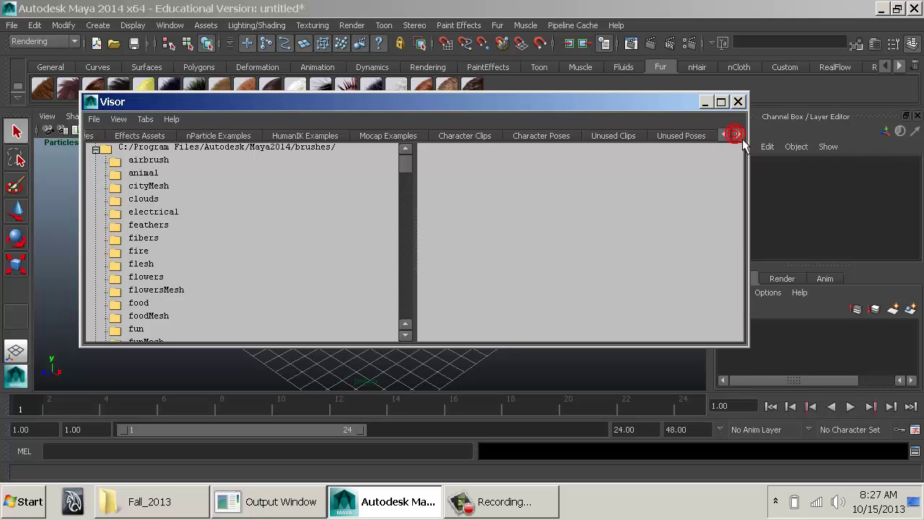
{"action": "left_click", "coordinate": [739, 136]}
{"action": "left_click", "coordinate": [724, 135]}
{"action": "left_click", "coordinate": [724, 135]}
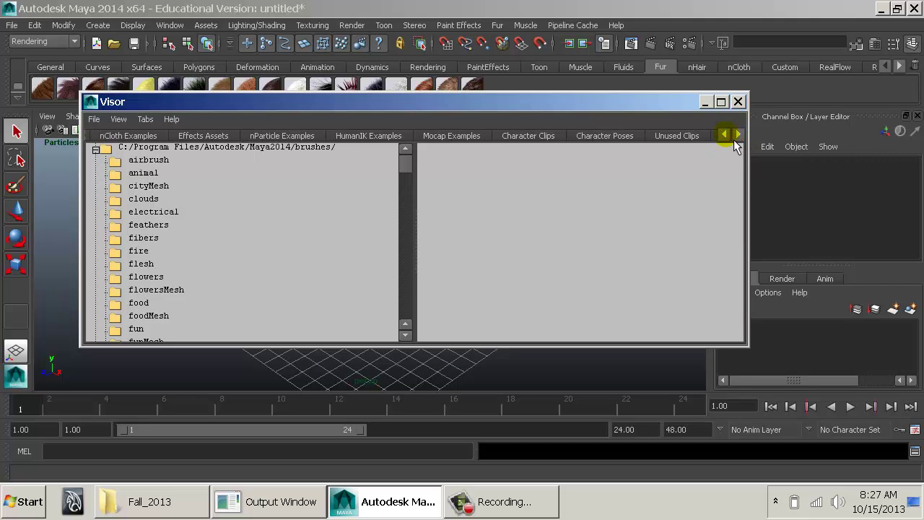
{"action": "left_click", "coordinate": [724, 135]}
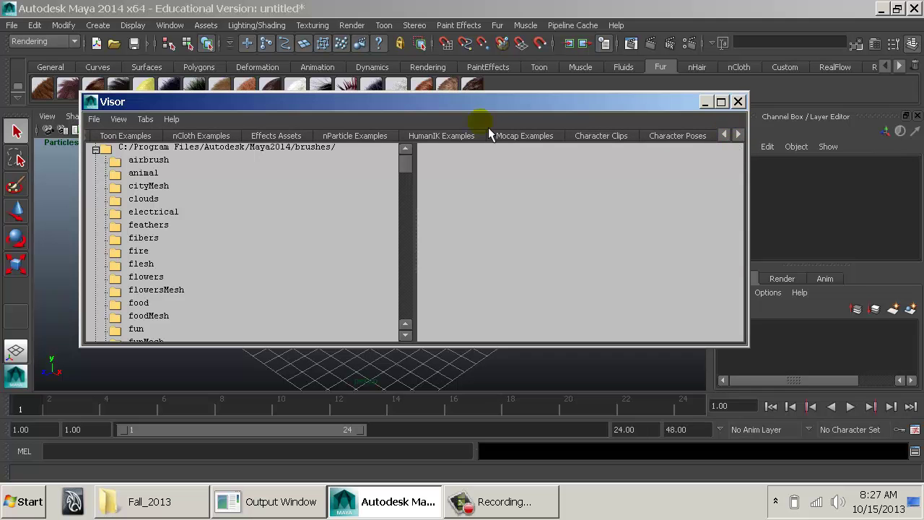
{"action": "left_click", "coordinate": [276, 136]}
{"action": "left_click", "coordinate": [220, 137]}
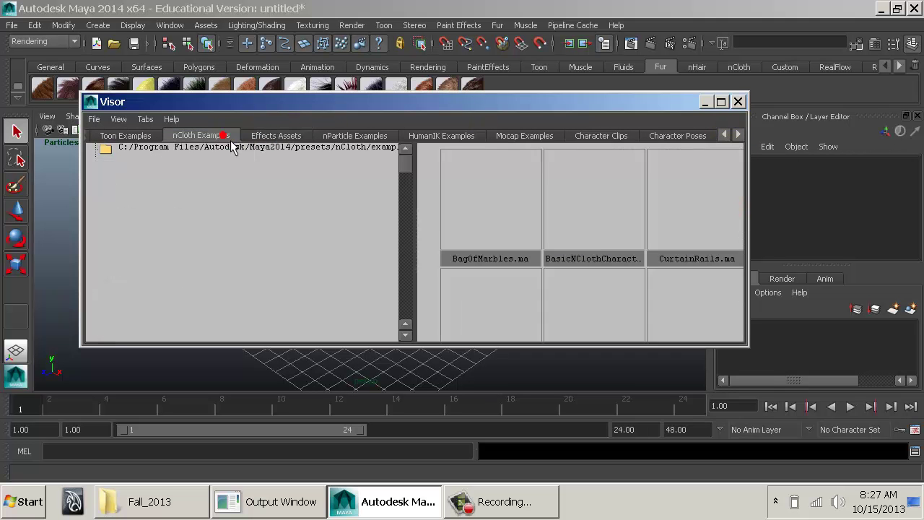
Display the Hair Examples in the Visor and view the hairstyle preset thumbnails
{"action": "left_click", "coordinate": [725, 135]}
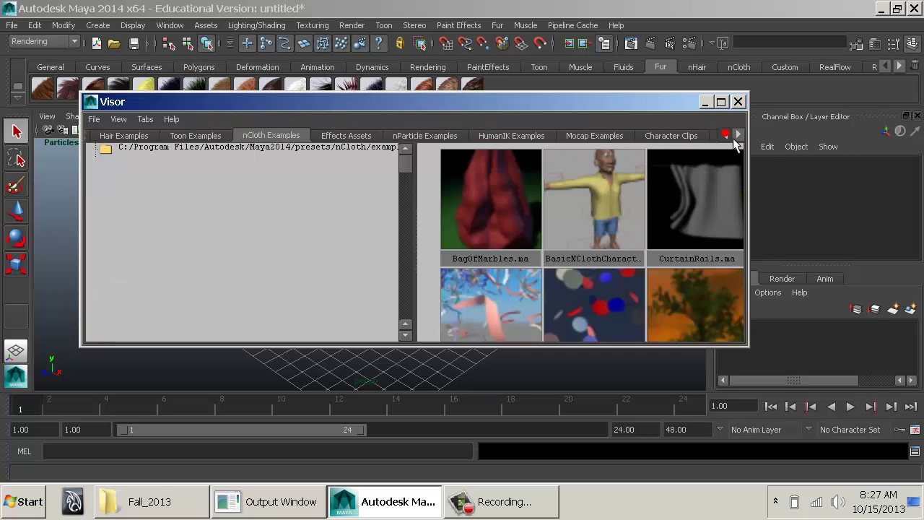
{"action": "left_click", "coordinate": [726, 136]}
{"action": "left_click", "coordinate": [215, 135]}
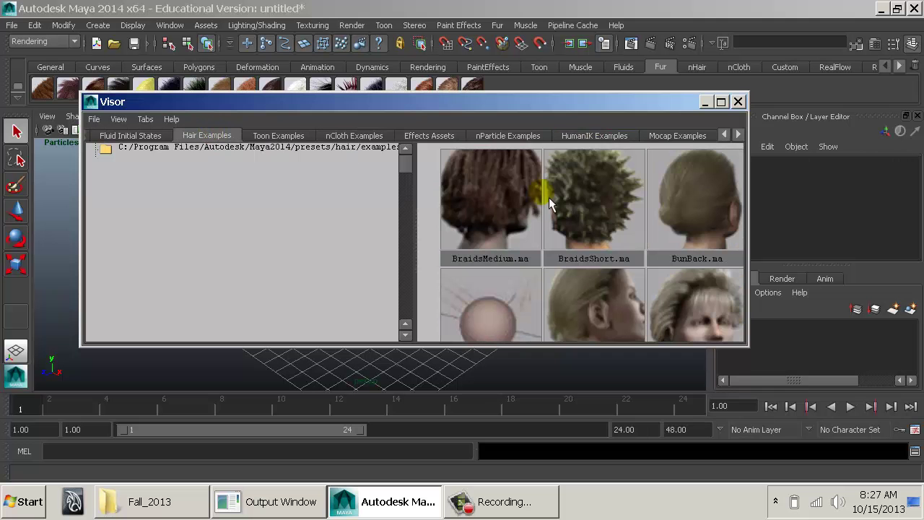
{"action": "scroll", "coordinate": [662, 261], "scroll_direction": "down", "scroll_amount": 3}
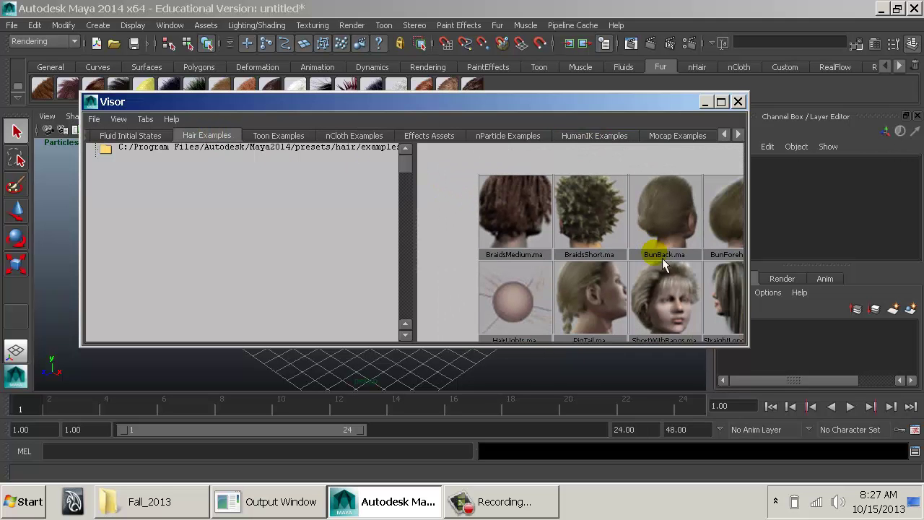
Fit more of the hairstyle preset thumbnails in view in the Visor, look them over and close the Visor
{"action": "right_click_drag", "start_coordinate": [661, 258], "coordinate": [622, 257], "text": "alt"}
{"action": "middle_click_drag", "start_coordinate": [619, 262], "coordinate": [597, 267], "text": "alt"}
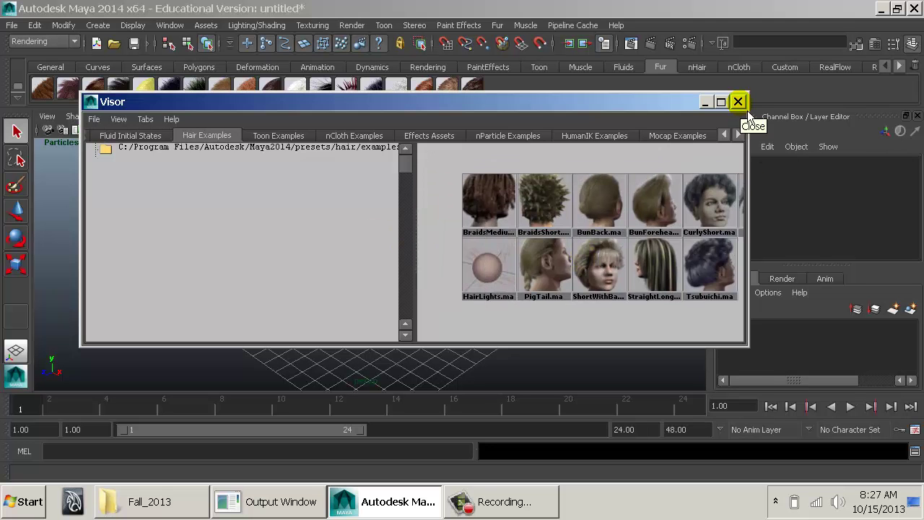
{"action": "left_click", "coordinate": [746, 109]}
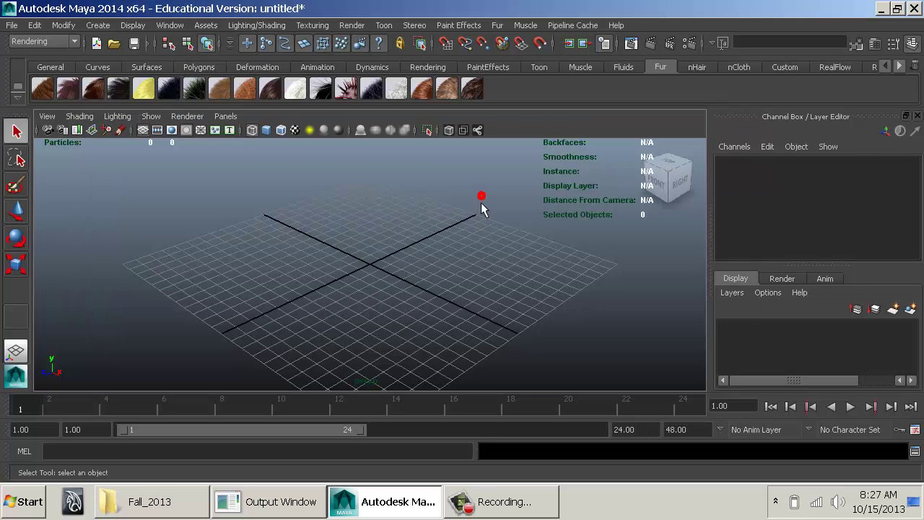
{"action": "left_click", "coordinate": [339, 130]}
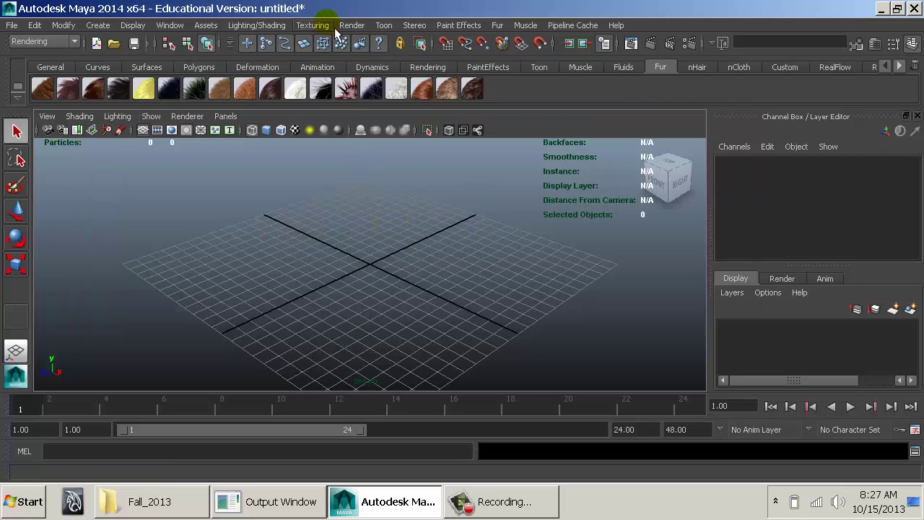
Switch to the nDynamics menu set and review the nHair commands, such as Create Hair and Paint Hair Follicles
{"action": "left_click", "coordinate": [76, 42]}
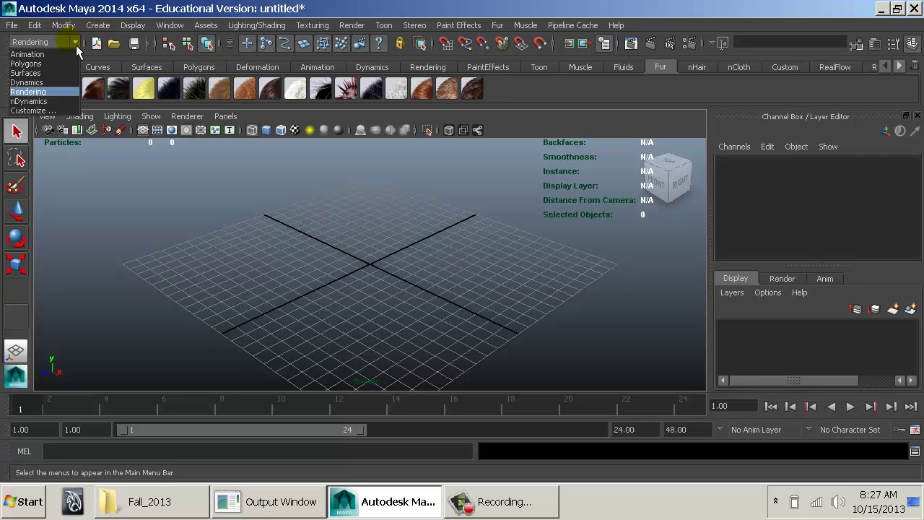
{"action": "left_click", "coordinate": [37, 101]}
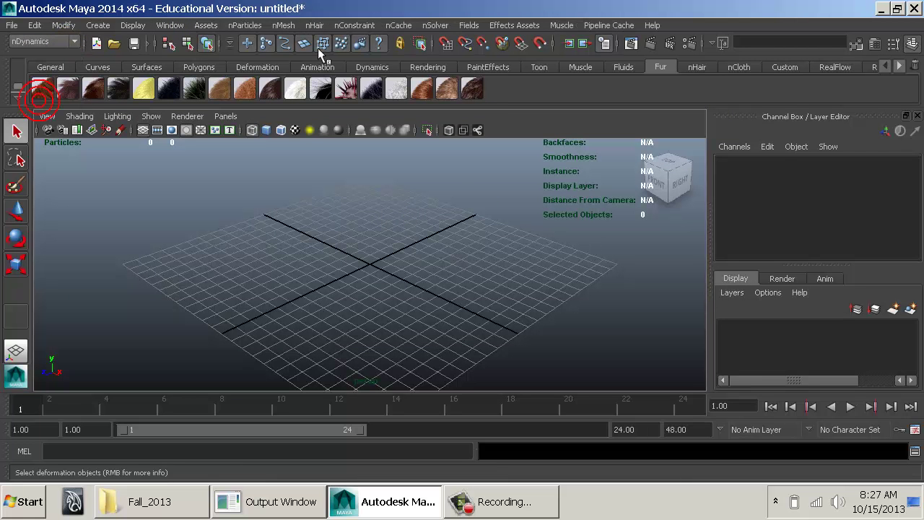
{"action": "left_click", "coordinate": [314, 25]}
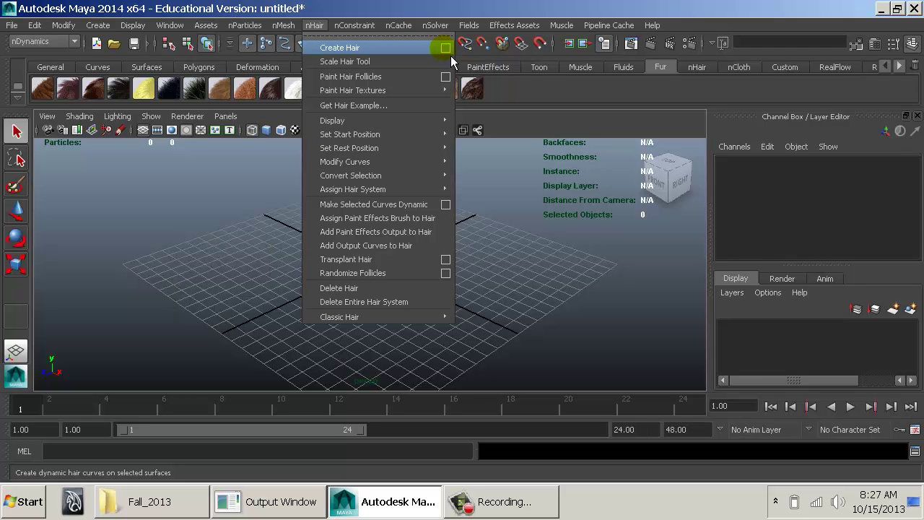
{"action": "left_click", "coordinate": [201, 244]}
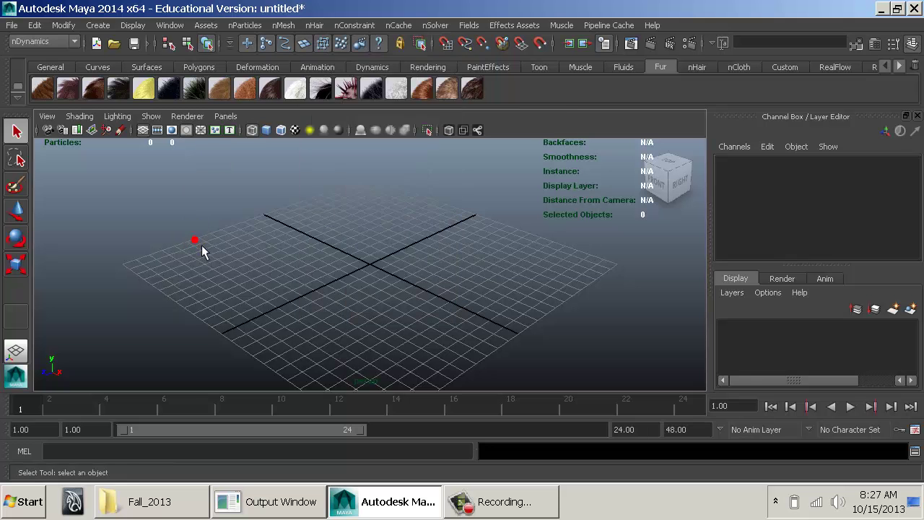
{"action": "left_click", "coordinate": [352, 25]}
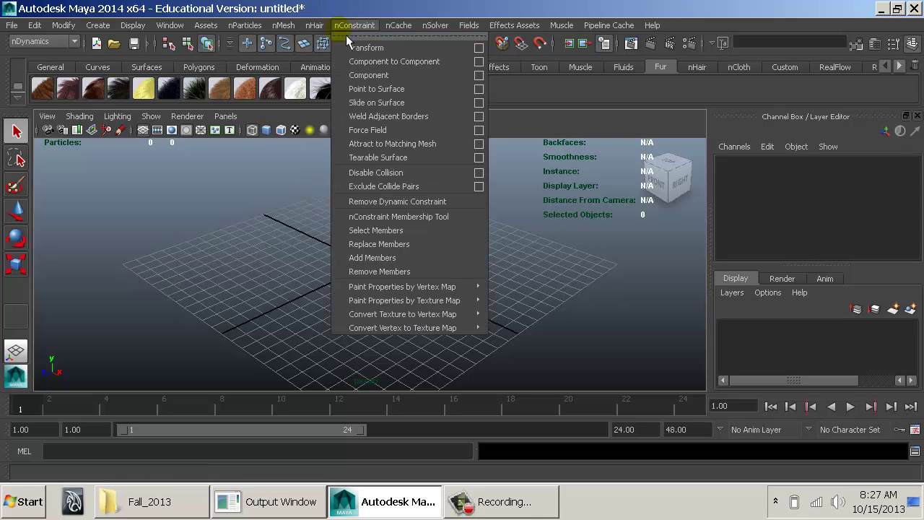
{"action": "mouse_move", "coordinate": [324, 35]}
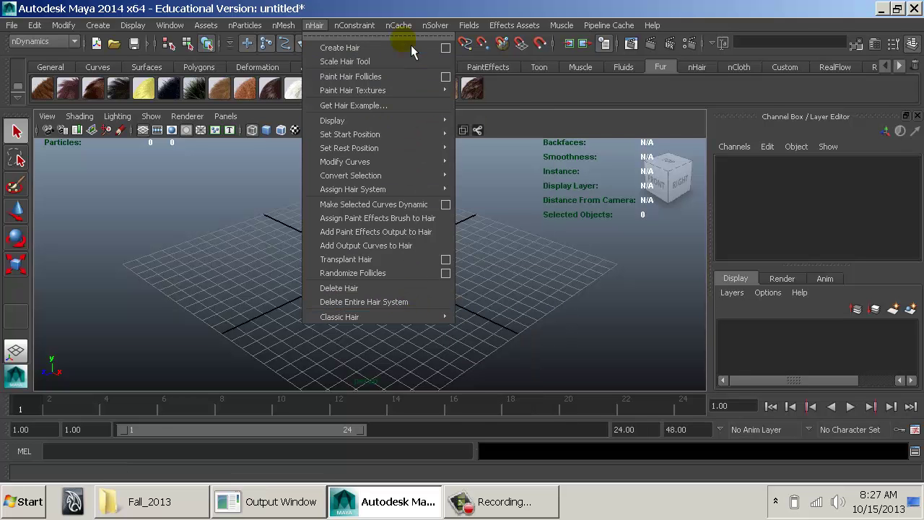
{"action": "mouse_move", "coordinate": [411, 34]}
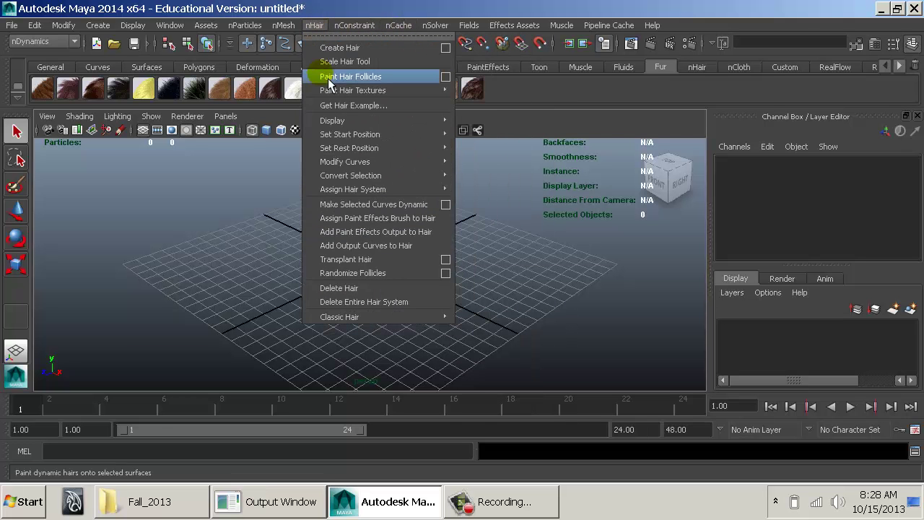
{"action": "mouse_move", "coordinate": [355, 164]}
{"action": "left_click", "coordinate": [171, 246]}
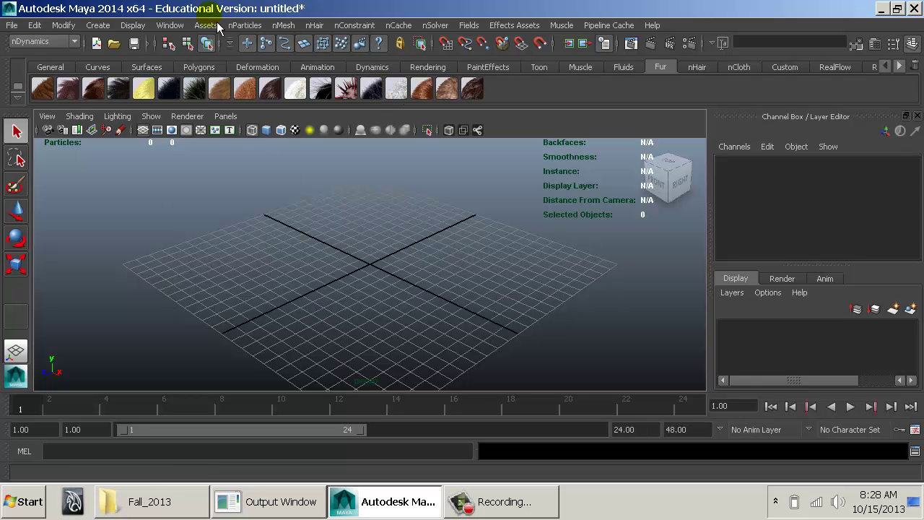
Check the Dynamics menu set, return to the Rendering menu set and look at its Fur commands
{"action": "left_click", "coordinate": [31, 42]}
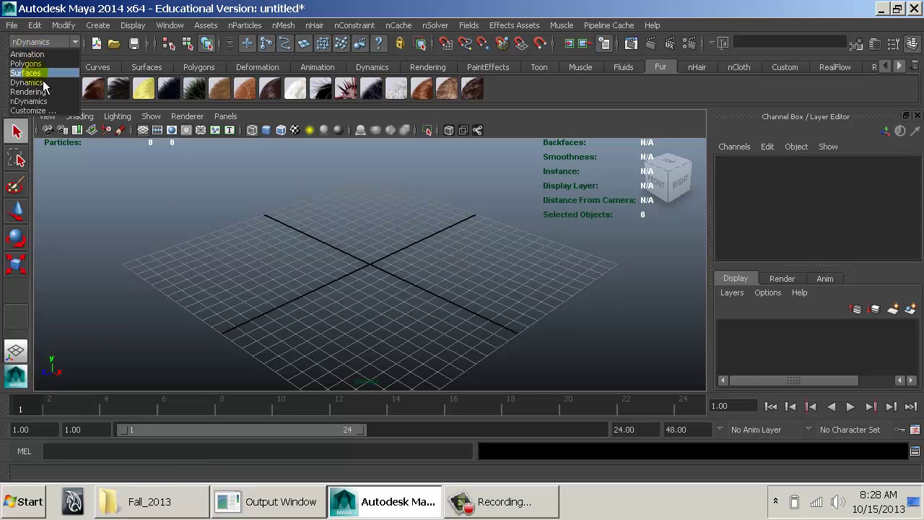
{"action": "left_click", "coordinate": [42, 83]}
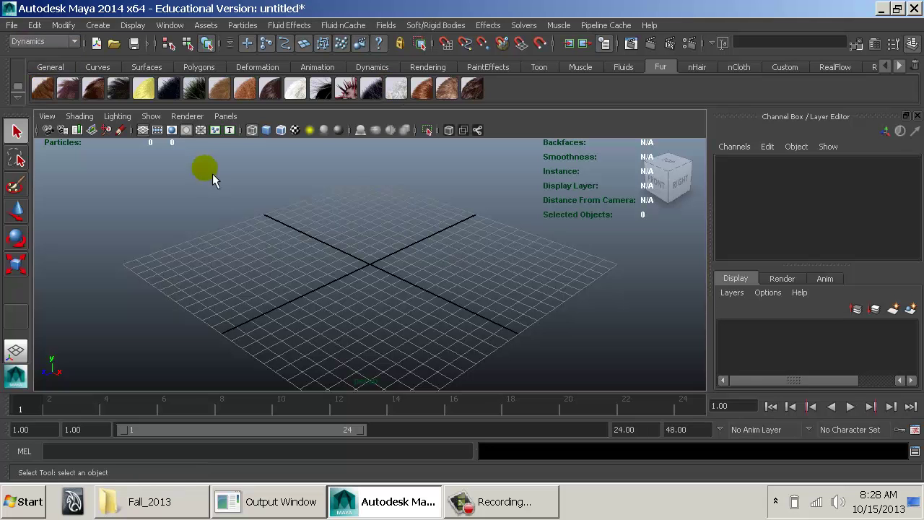
{"action": "left_click", "coordinate": [69, 45]}
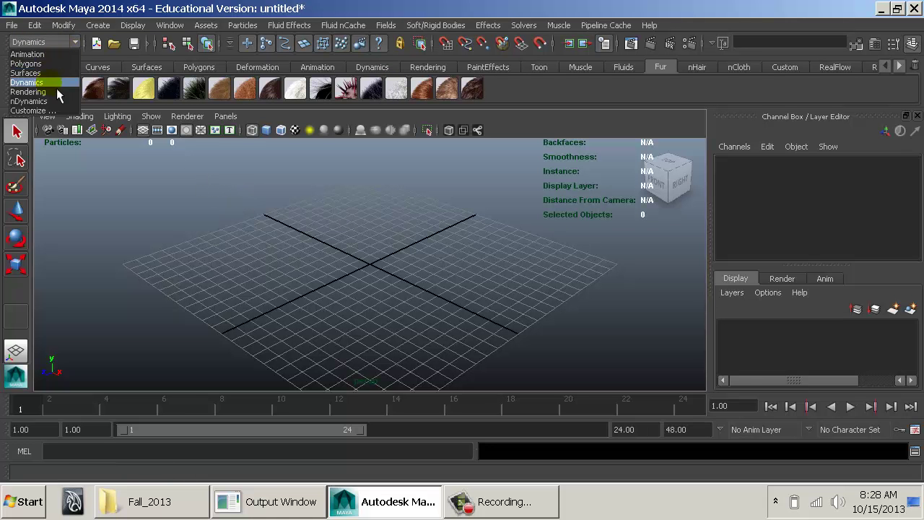
{"action": "left_click", "coordinate": [56, 94]}
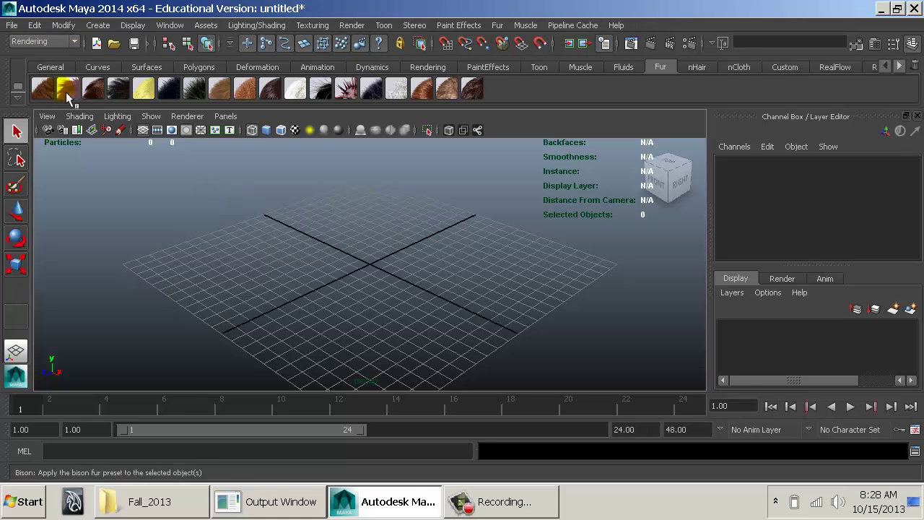
{"action": "left_click", "coordinate": [495, 26]}
{"action": "left_click", "coordinate": [352, 209]}
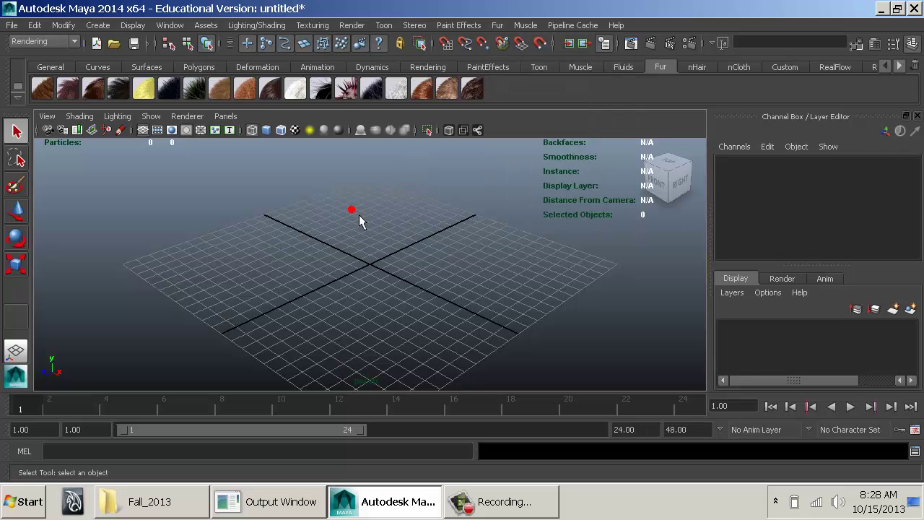
Create a polygon sphere in shaded display and raise it about 2.5 units above the grid
{"action": "left_click", "coordinate": [104, 25]}
{"action": "mouse_move", "coordinate": [173, 63]}
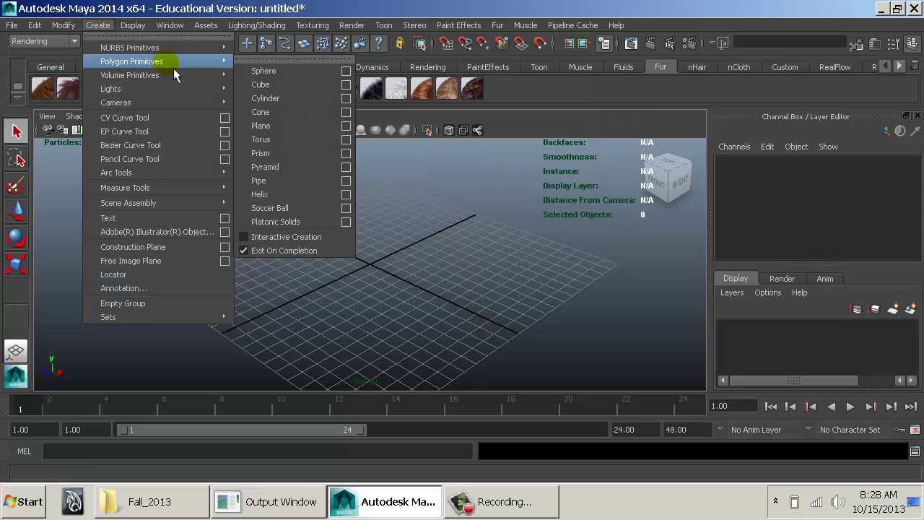
{"action": "left_click", "coordinate": [279, 77]}
{"action": "key", "text": "5"}
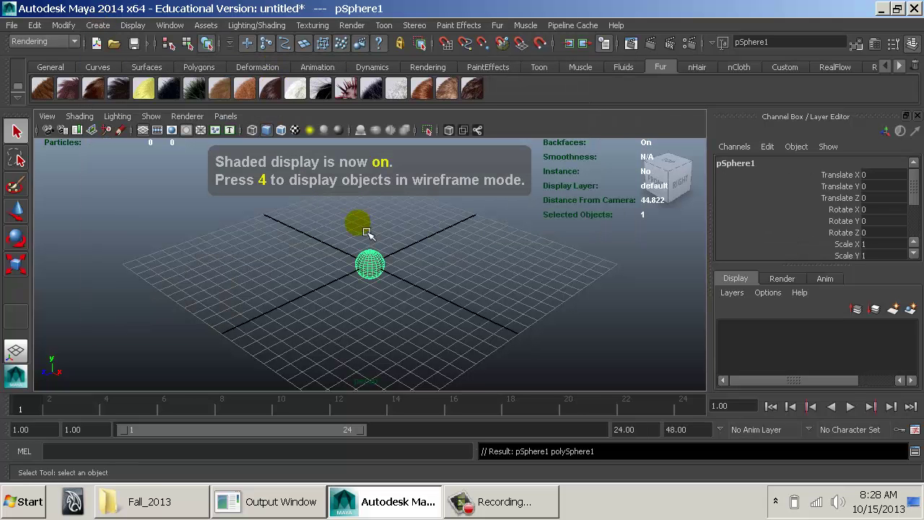
{"action": "key", "text": "w"}
{"action": "left_click_drag", "start_coordinate": [373, 236], "coordinate": [372, 206]}
{"action": "right_click_drag", "start_coordinate": [372, 206], "coordinate": [412, 232], "text": "alt"}
Attach a new fur description to the sphere and play the timeline briefly, returning to frame 1
{"action": "left_click", "coordinate": [498, 25]}
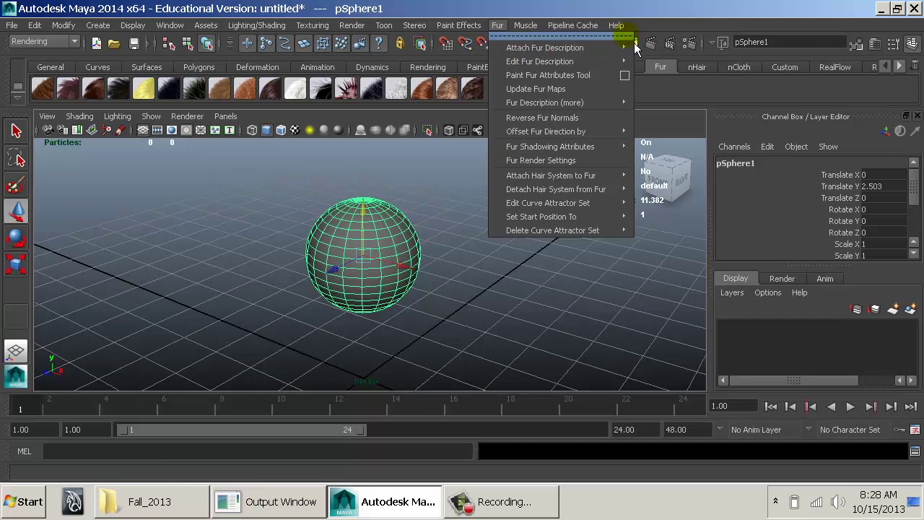
{"action": "left_click", "coordinate": [654, 48]}
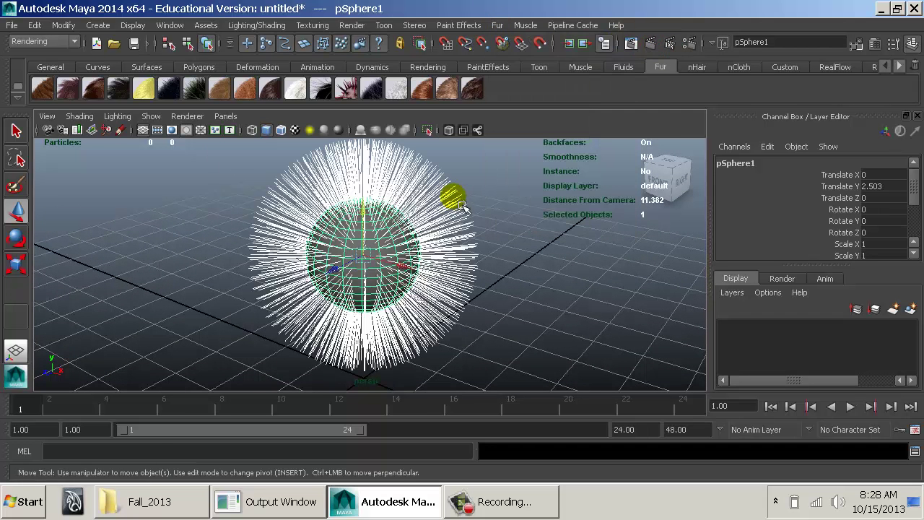
{"action": "left_click_drag", "start_coordinate": [458, 272], "coordinate": [519, 283], "text": "alt"}
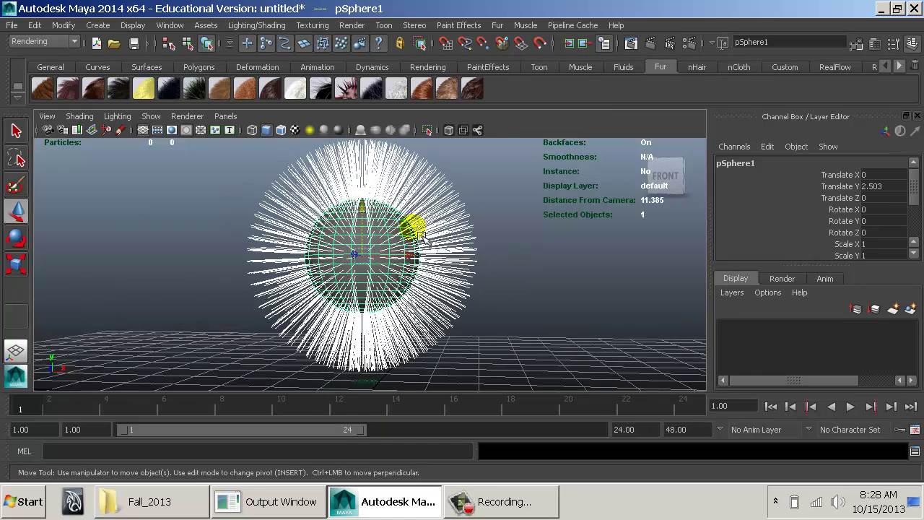
{"action": "scroll", "coordinate": [472, 278], "scroll_direction": "down", "scroll_amount": 3}
{"action": "left_click_drag", "start_coordinate": [447, 268], "coordinate": [475, 277], "text": "alt"}
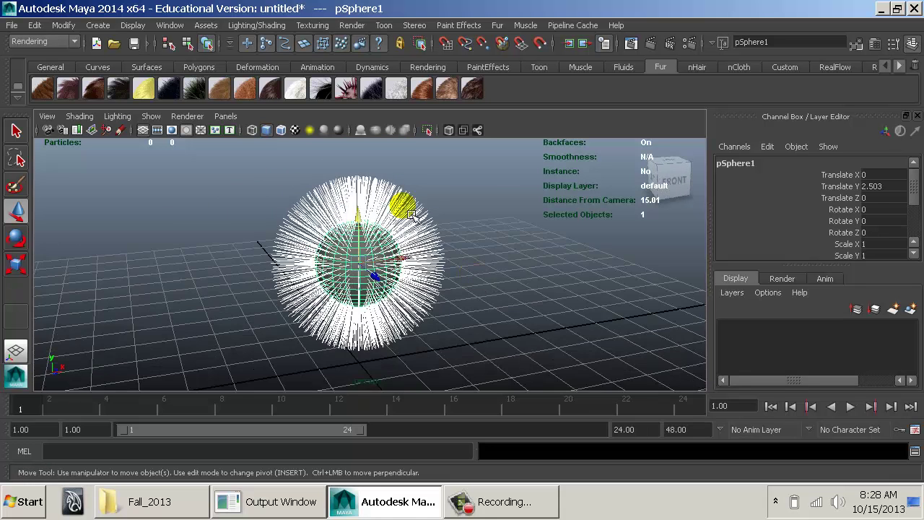
{"action": "left_click_drag", "start_coordinate": [445, 228], "coordinate": [399, 224], "text": "alt"}
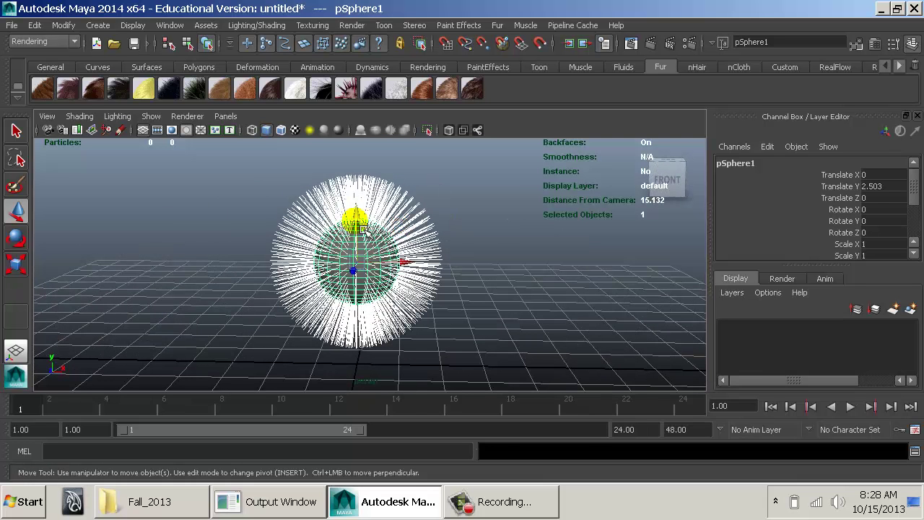
{"action": "key", "text": "alt+v"}
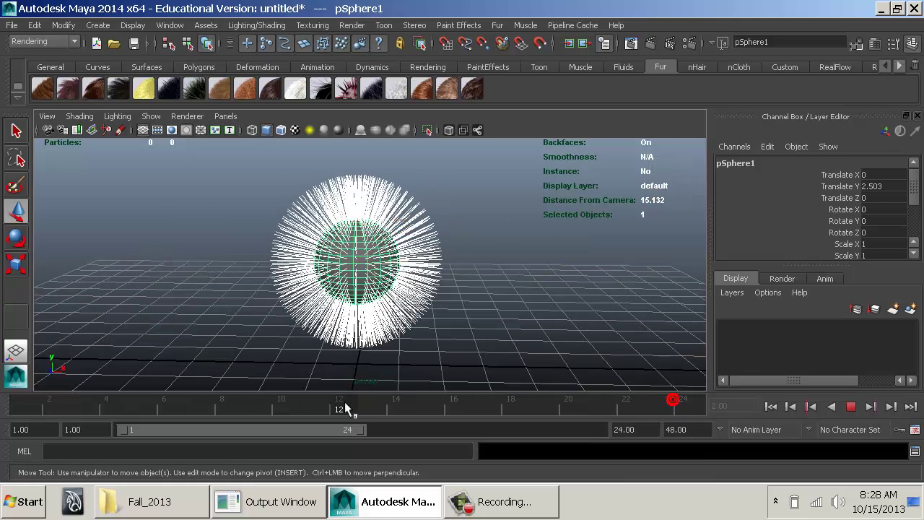
{"action": "left_click_drag", "start_coordinate": [345, 402], "coordinate": [46, 403]}
Select the sphere's fur feedback and open its Attribute Editor, placed so that the fur stays in view
{"action": "left_click", "coordinate": [404, 221]}
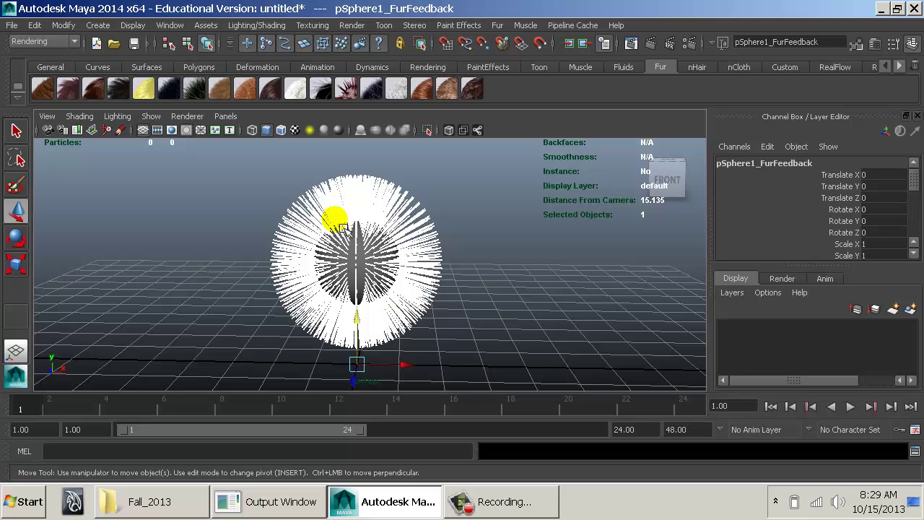
{"action": "key", "text": "ctrl+a"}
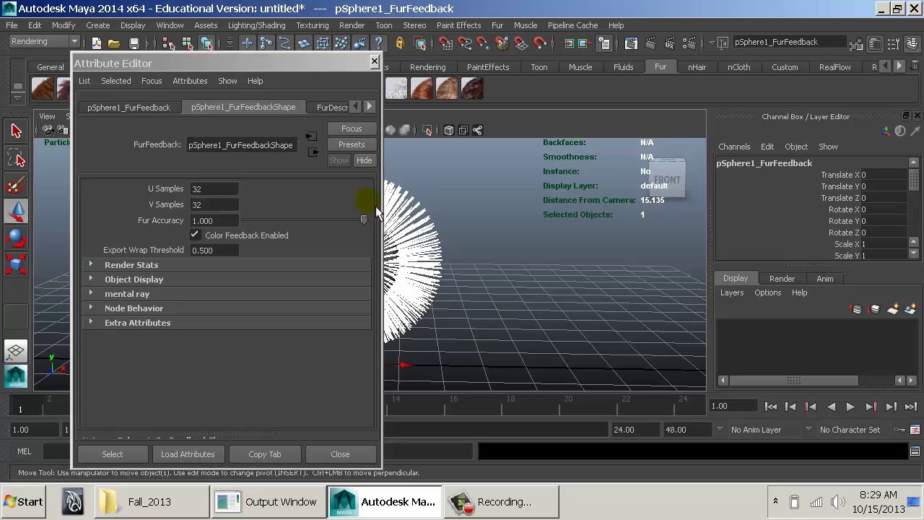
{"action": "left_click_drag", "start_coordinate": [332, 69], "coordinate": [703, 52]}
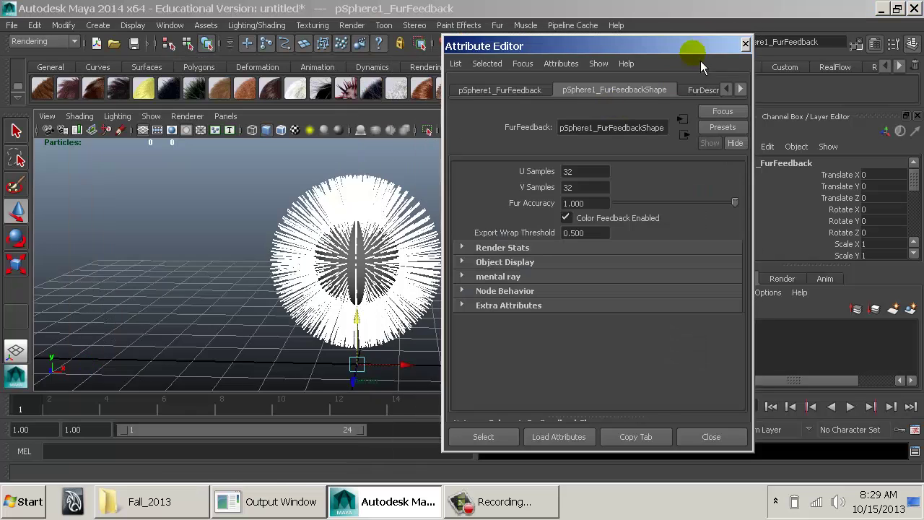
{"action": "middle_click_drag", "start_coordinate": [386, 225], "coordinate": [300, 227], "text": "alt"}
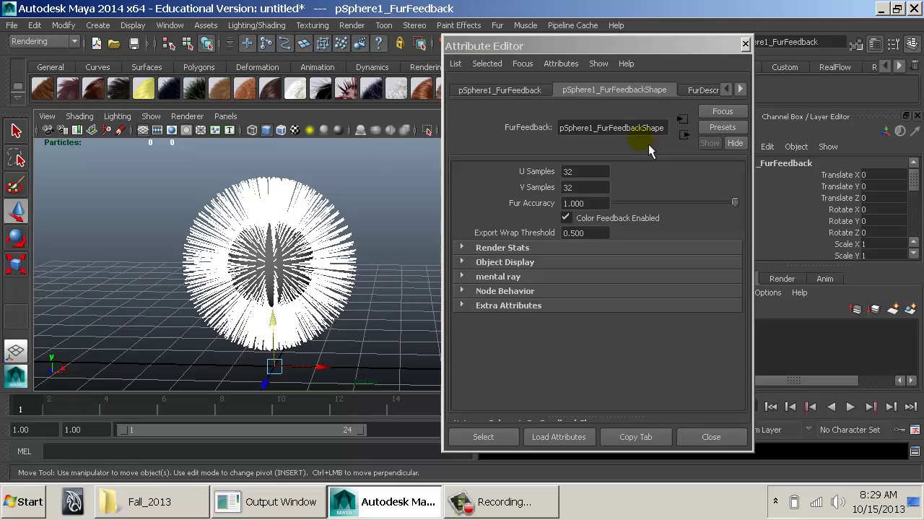
{"action": "left_click", "coordinate": [739, 89]}
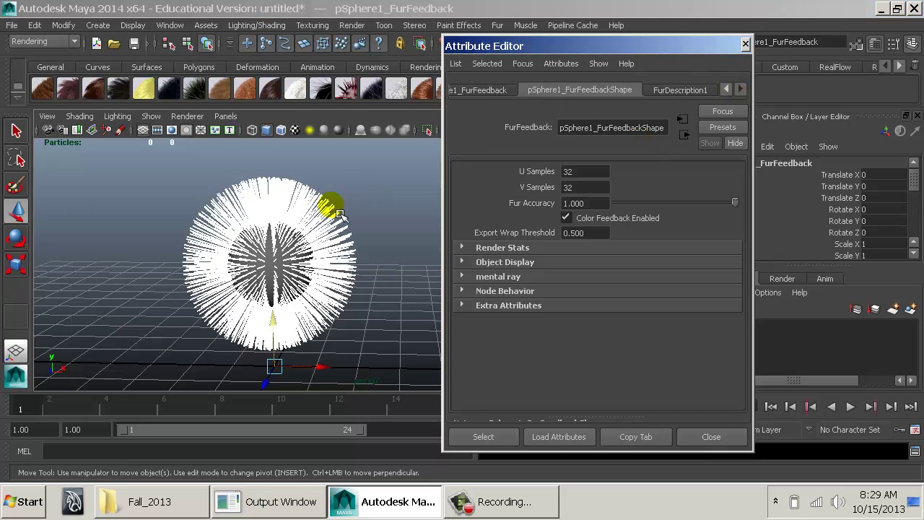
Select pSphere1_FurFeedback under the FurFeedback group in the Outliner, close the Outliner and display the feedback shape's attributes
{"action": "left_click", "coordinate": [164, 25]}
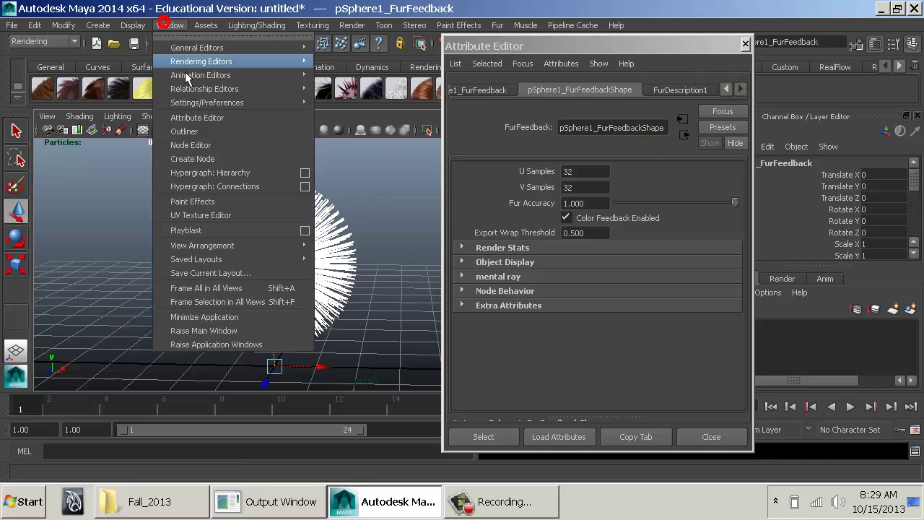
{"action": "left_click", "coordinate": [186, 131]}
{"action": "left_click", "coordinate": [92, 235]}
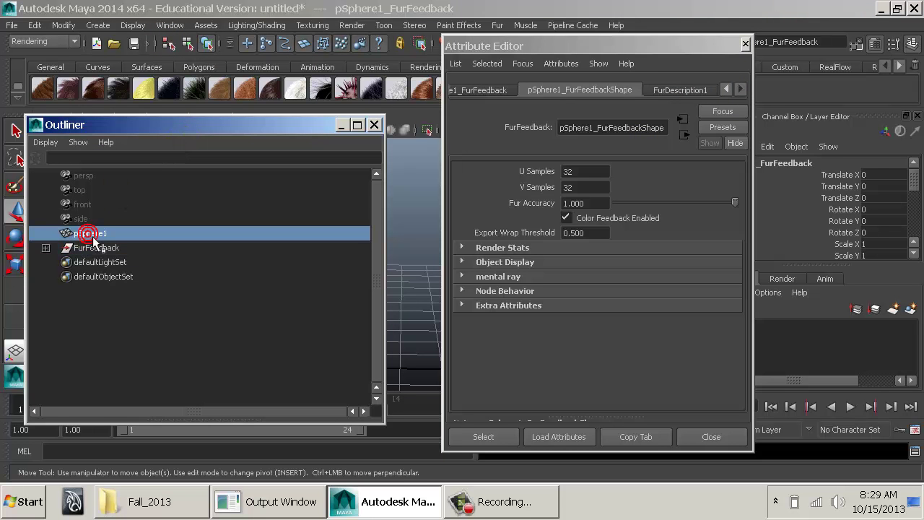
{"action": "left_click", "coordinate": [93, 249]}
{"action": "left_click", "coordinate": [46, 247]}
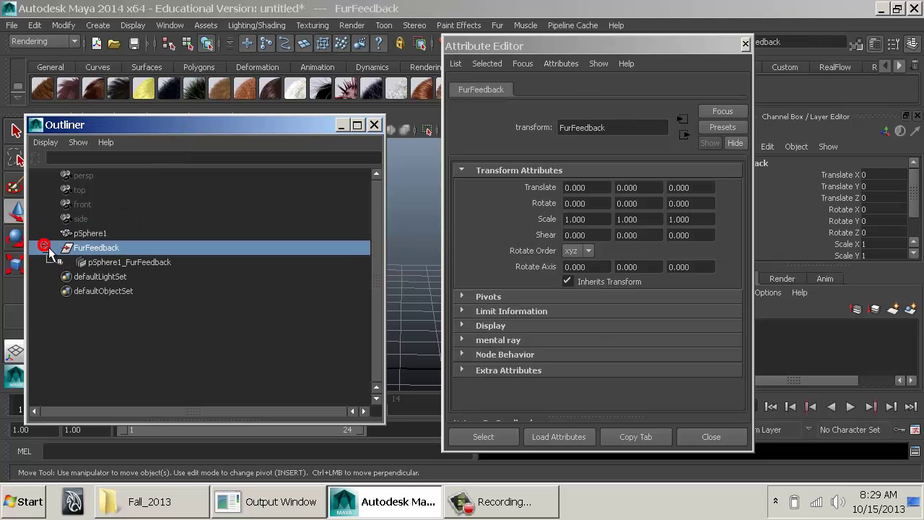
{"action": "left_click", "coordinate": [136, 262]}
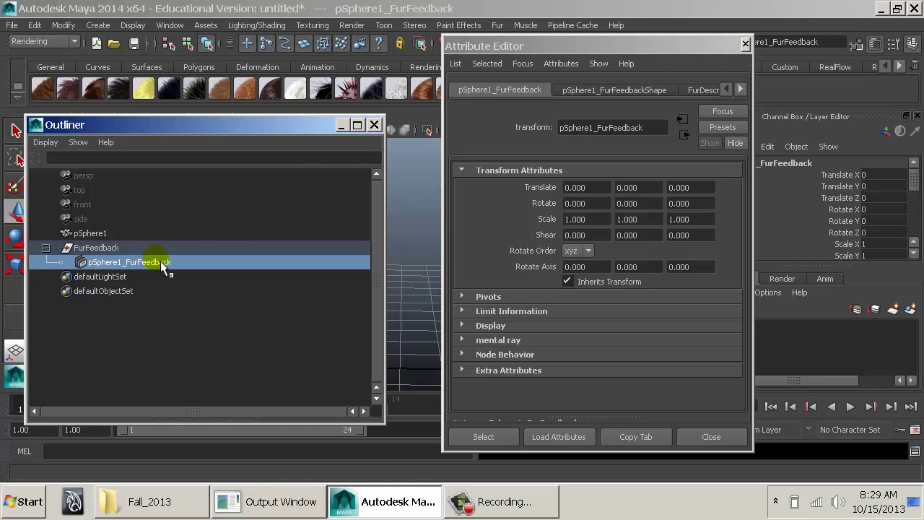
{"action": "left_click", "coordinate": [373, 124]}
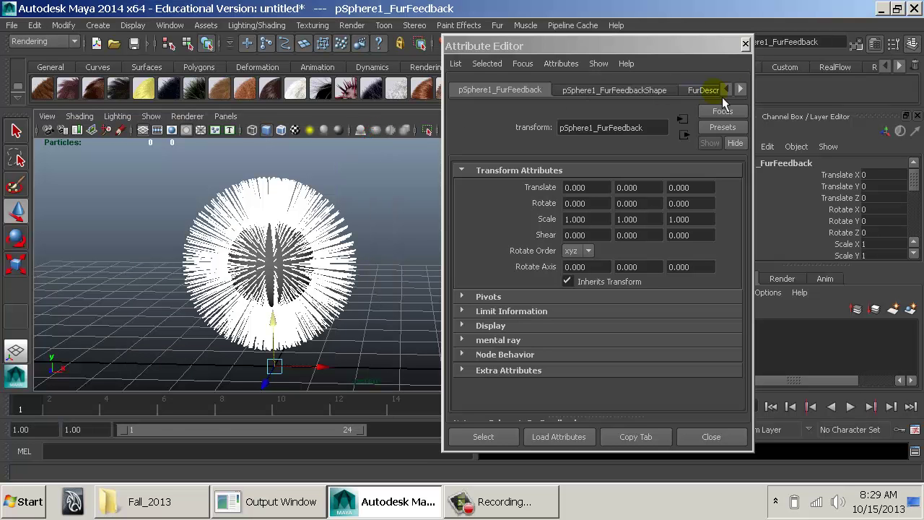
{"action": "left_click", "coordinate": [614, 89]}
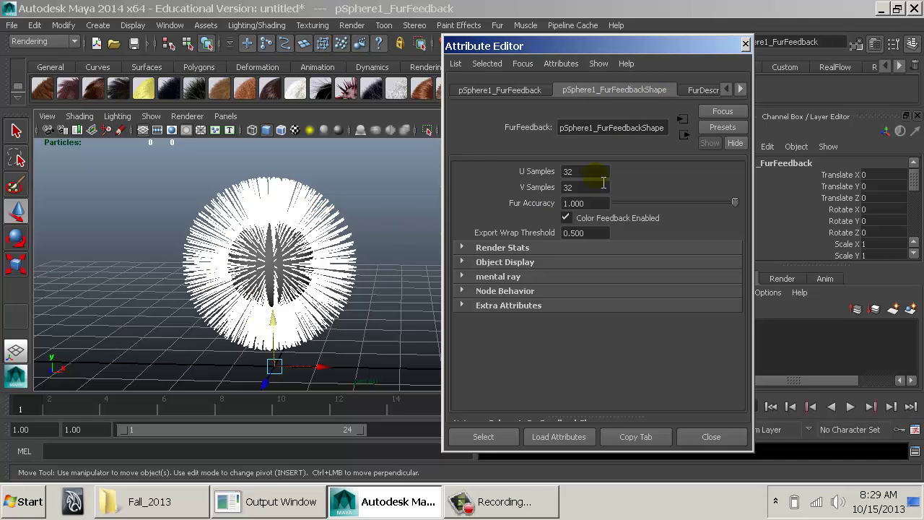
Set the fur feedback's U Samples and V Samples to 5
{"action": "type", "text": "5"}
{"action": "key", "text": "Tab"}
{"action": "type", "text": "5"}
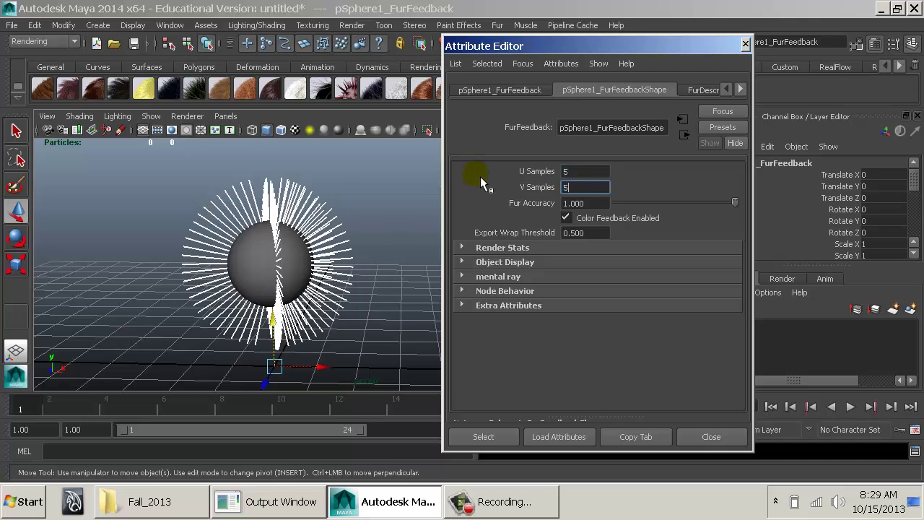
{"action": "key", "text": "Tab"}
{"action": "left_click_drag", "start_coordinate": [327, 269], "coordinate": [351, 248], "text": "alt"}
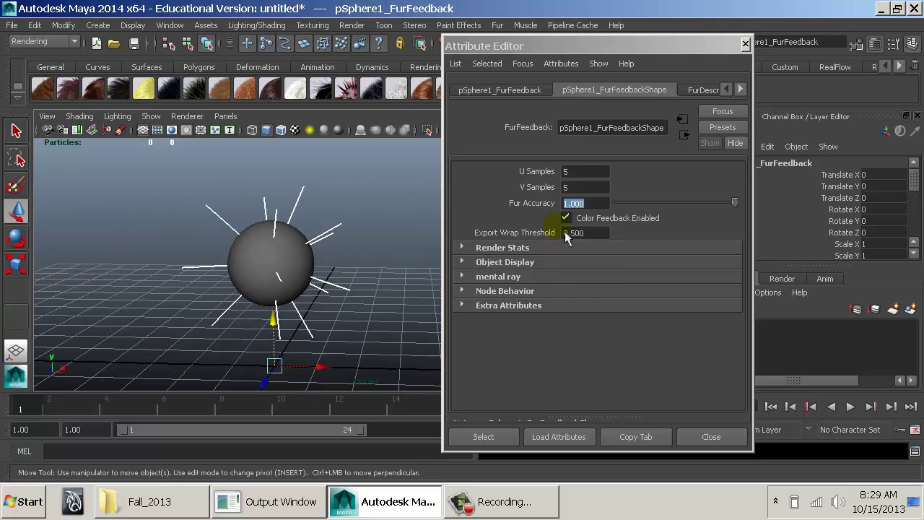
Render the furry sphere with Maya Software, inspect it in a smaller Render View window and close the render
{"action": "left_click_drag", "start_coordinate": [621, 48], "coordinate": [631, 74]}
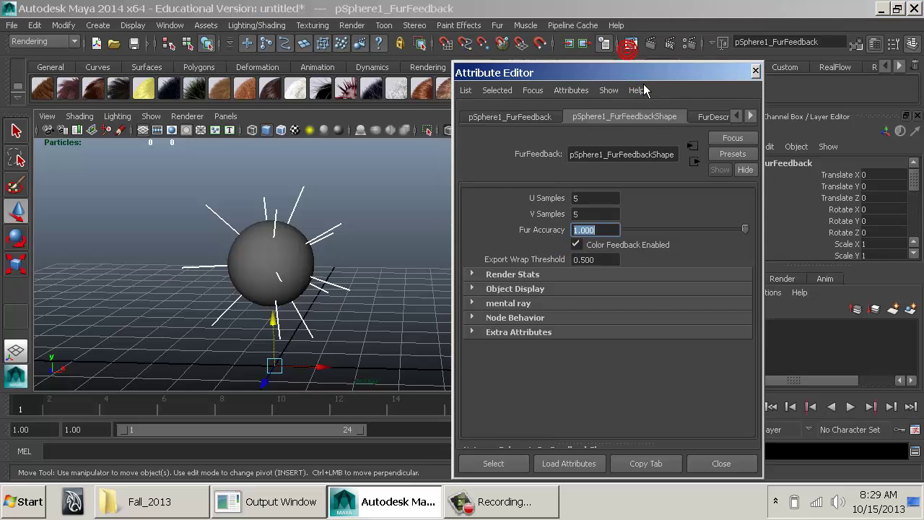
{"action": "left_click", "coordinate": [652, 45]}
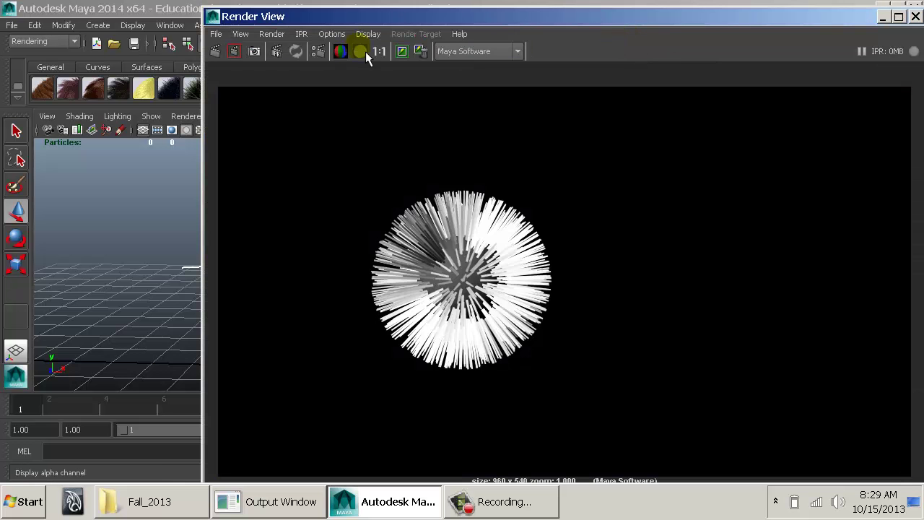
{"action": "left_click_drag", "start_coordinate": [207, 11], "coordinate": [458, 148]}
{"action": "left_click_drag", "start_coordinate": [589, 157], "coordinate": [216, 63]}
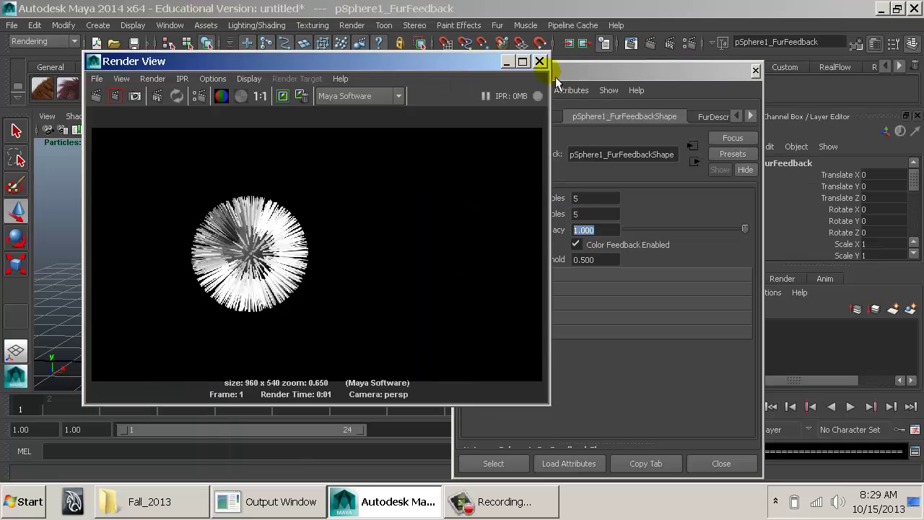
{"action": "left_click", "coordinate": [539, 60]}
Set both the U Samples and V Samples of the fur feedback to 10
{"action": "left_click", "coordinate": [583, 198]}
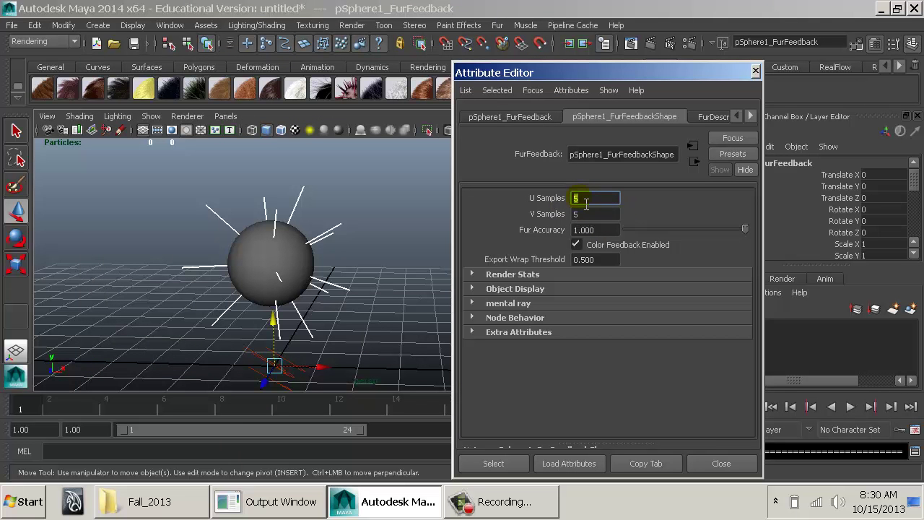
{"action": "left_click", "coordinate": [582, 197]}
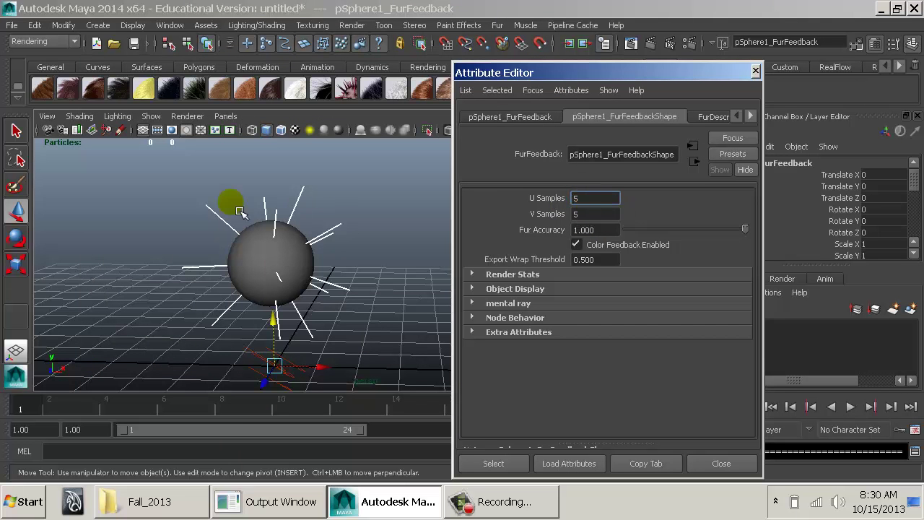
{"action": "double_click", "coordinate": [592, 197]}
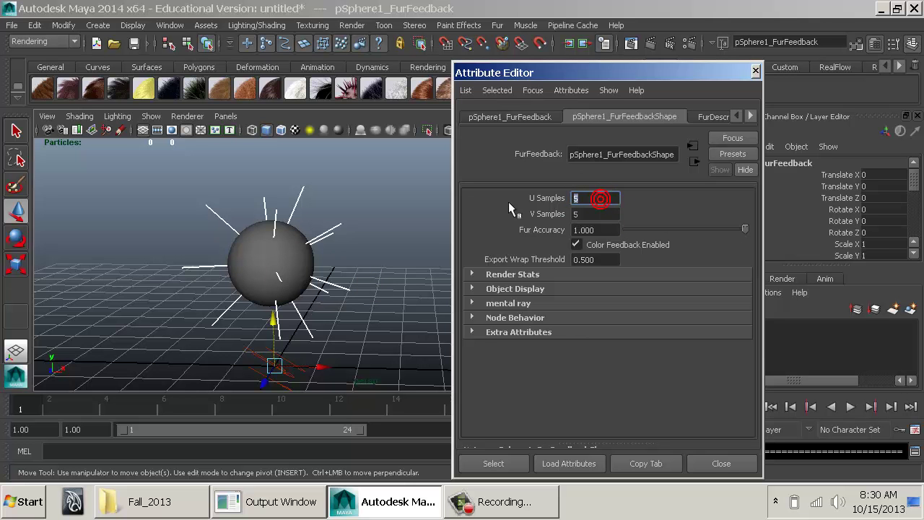
{"action": "type", "text": "10"}
{"action": "left_click_drag", "start_coordinate": [587, 215], "coordinate": [528, 203]}
{"action": "type", "text": "10"}
{"action": "key", "text": "Return"}
Raise the fur feedback's U Samples and V Samples to 25 each
{"action": "type", "text": "25"}
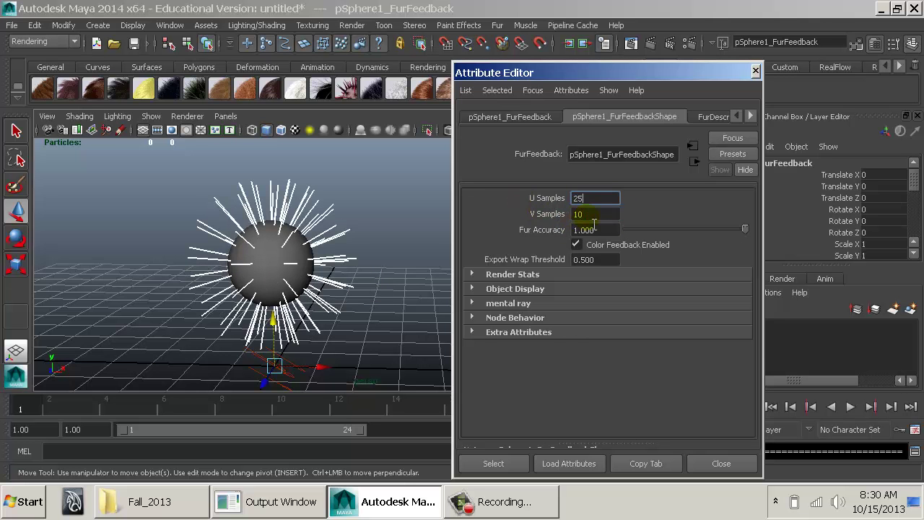
{"action": "double_click", "coordinate": [588, 214]}
{"action": "type", "text": "25"}
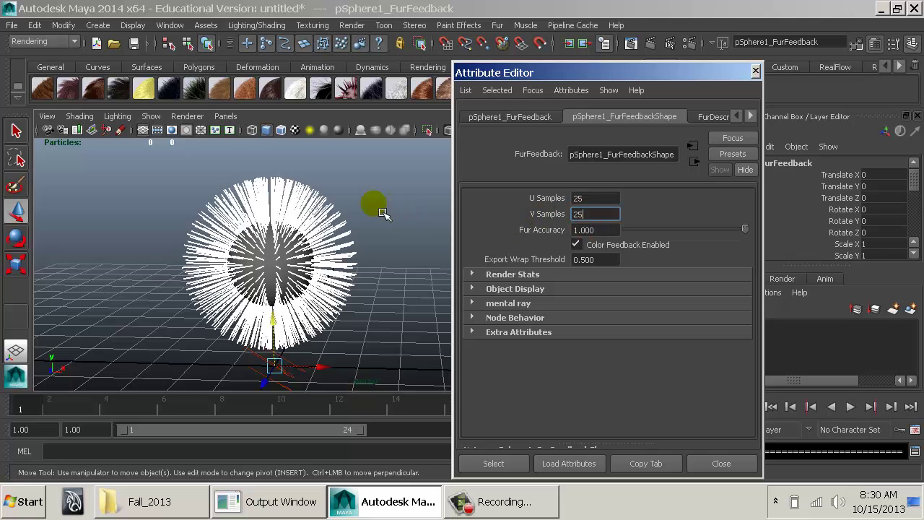
{"action": "left_click_drag", "start_coordinate": [383, 213], "coordinate": [404, 205], "text": "alt"}
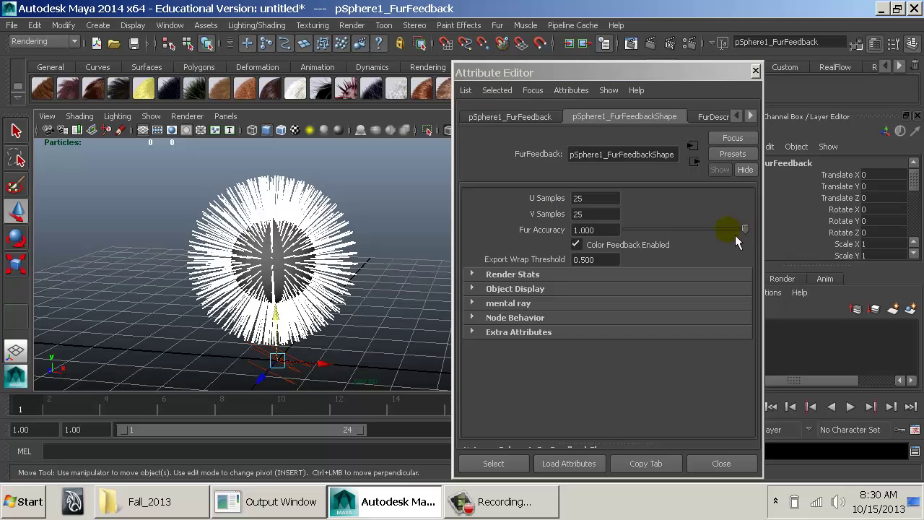
Compare the fur display with Color Feedback Enabled off and on, and show the Render Stats options
{"action": "left_click_drag", "start_coordinate": [734, 234], "coordinate": [809, 240]}
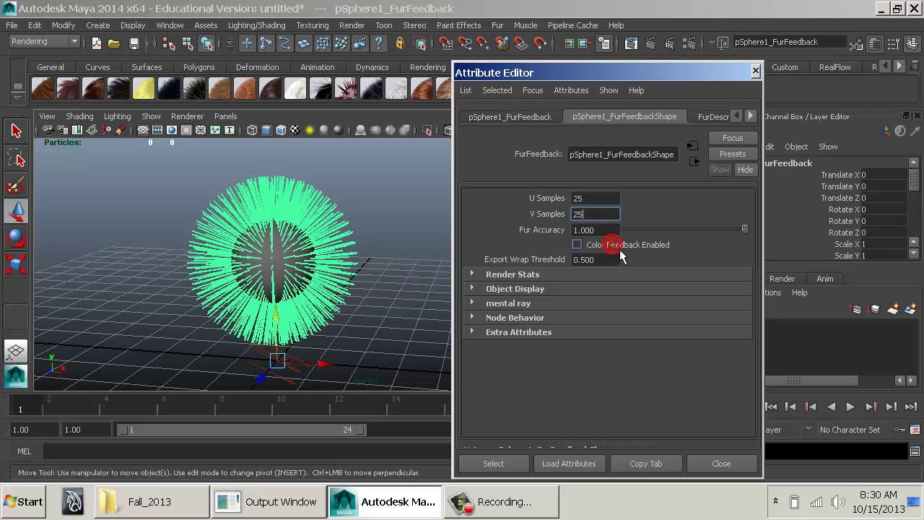
{"action": "left_click", "coordinate": [407, 218]}
{"action": "left_click", "coordinate": [317, 209]}
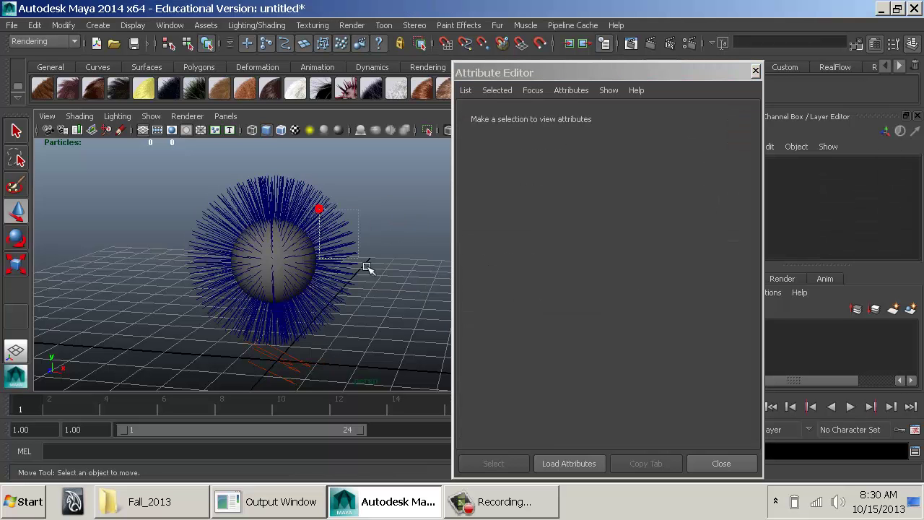
{"action": "left_click", "coordinate": [612, 247]}
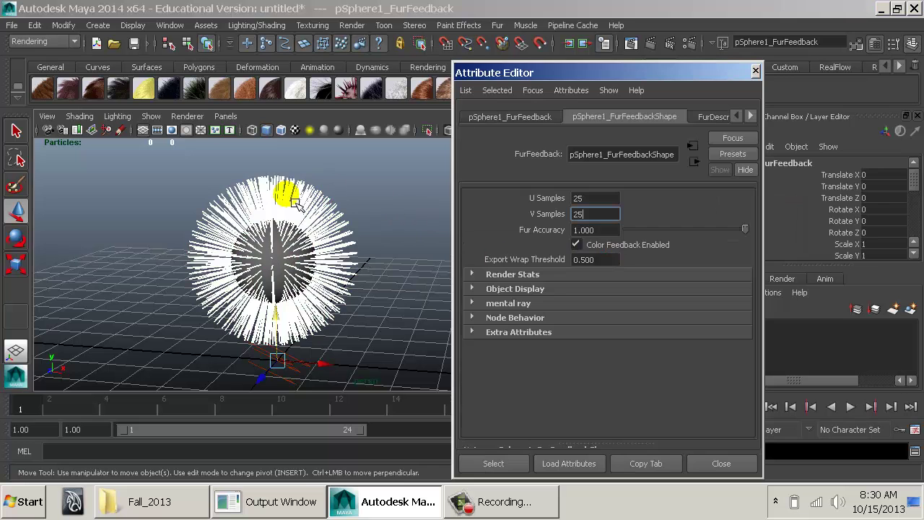
{"action": "left_click", "coordinate": [381, 206]}
{"action": "left_click", "coordinate": [314, 200]}
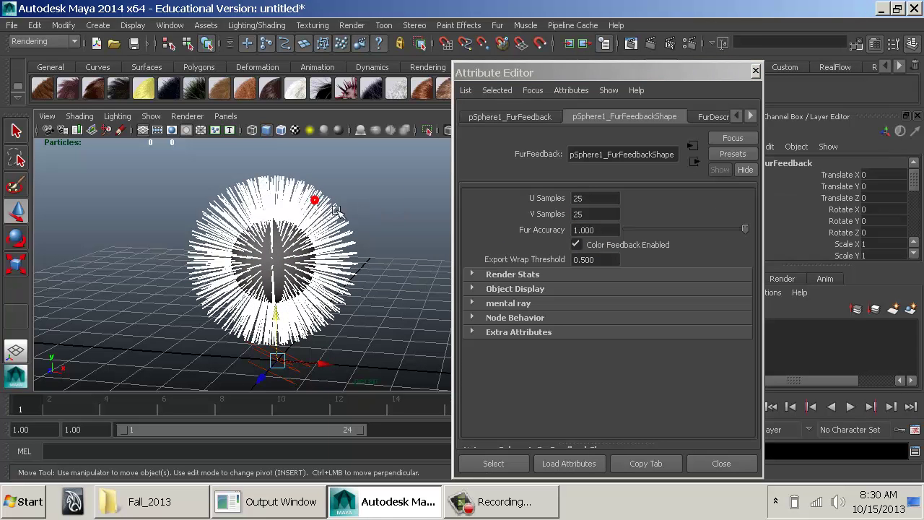
{"action": "left_click", "coordinate": [534, 275]}
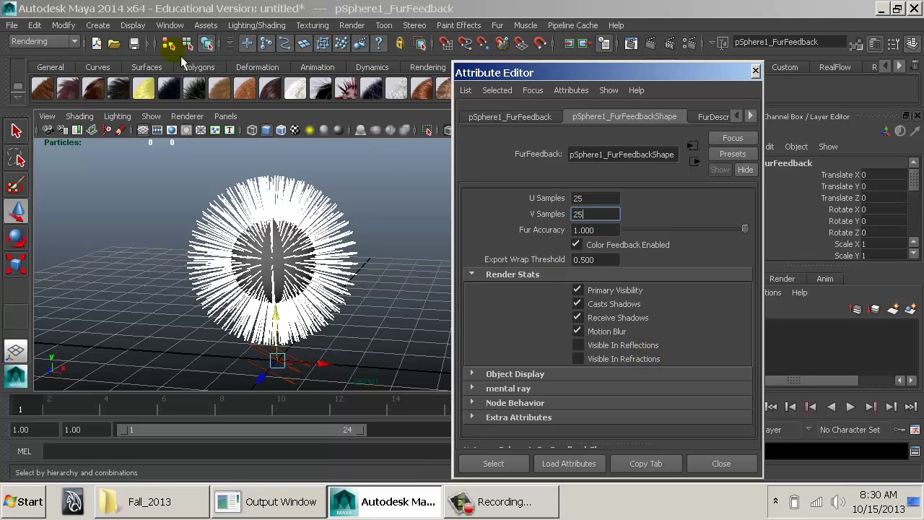
Create a polygon plane enlarged to about 5.9 and move it to about X -2.5 and Y 3.4
{"action": "left_click", "coordinate": [98, 26]}
{"action": "mouse_move", "coordinate": [133, 61]}
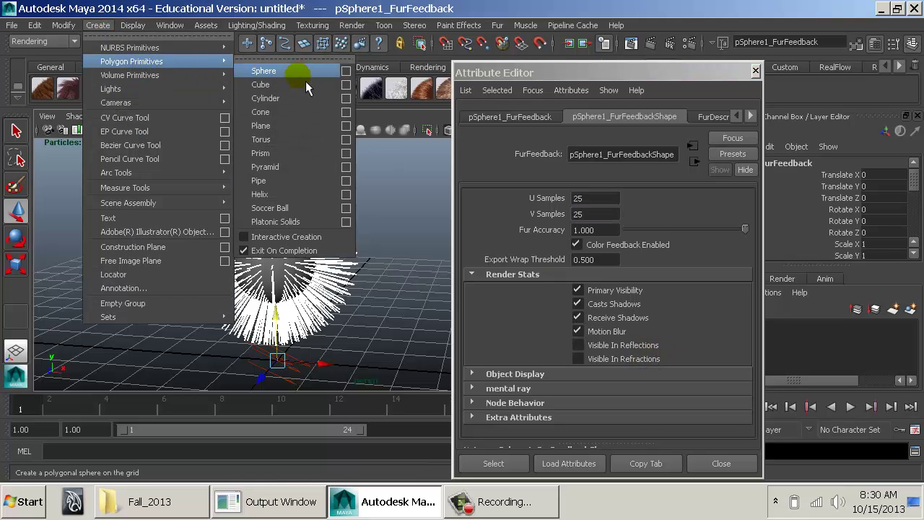
{"action": "left_click", "coordinate": [284, 129]}
{"action": "left_click_drag", "start_coordinate": [278, 358], "coordinate": [216, 356]}
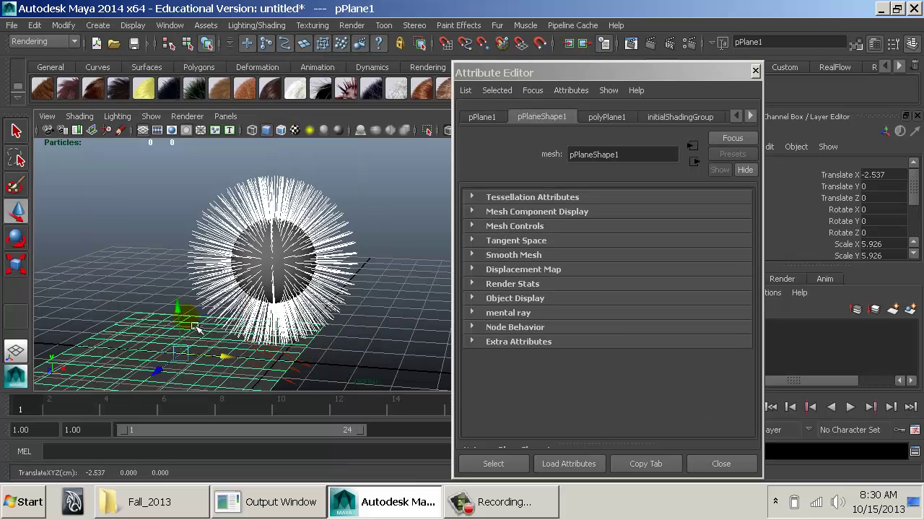
{"action": "left_click_drag", "start_coordinate": [196, 326], "coordinate": [183, 298]}
Rotate the plane to about 64, 13, -70 degrees, scale it to about 7.3 and place it behind the sphere at about Z -4.6
{"action": "key", "text": "e"}
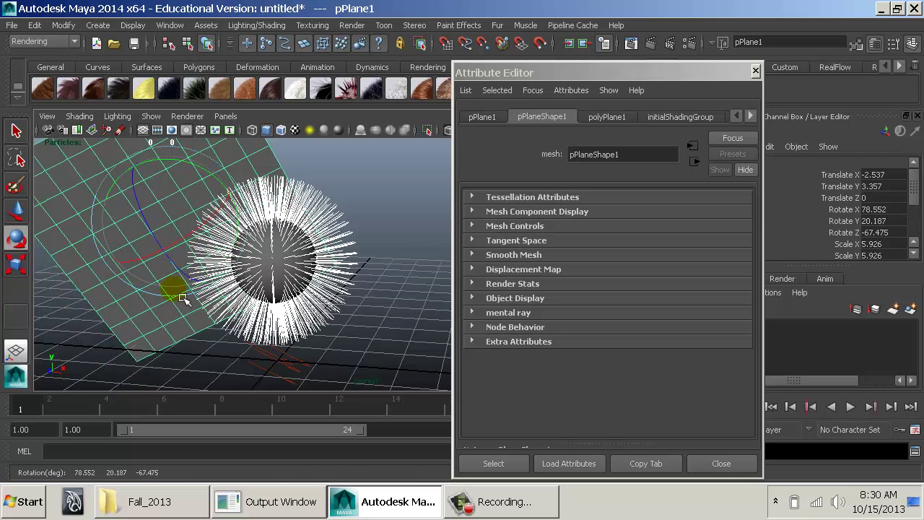
{"action": "key", "text": "w"}
{"action": "mouse_move", "coordinate": [146, 228]}
{"action": "left_mouse_down"}
{"action": "mouse_move", "coordinate": [204, 213]}
{"action": "mouse_move", "coordinate": [231, 178]}
{"action": "mouse_move", "coordinate": [265, 189]}
{"action": "left_mouse_up"}
{"action": "key", "text": "r"}
{"action": "key", "text": "e"}
{"action": "key", "text": "space"}
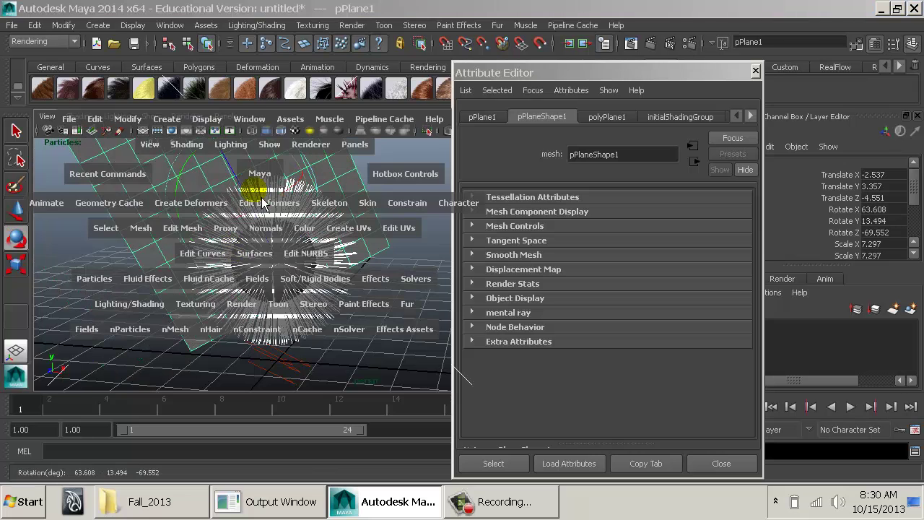
Assign a new mental ray mia_material_x_passes material to the plane
{"action": "left_click", "coordinate": [157, 303]}
{"action": "mouse_move", "coordinate": [251, 95]}
{"action": "left_click_drag", "start_coordinate": [253, 97], "coordinate": [166, 76]}
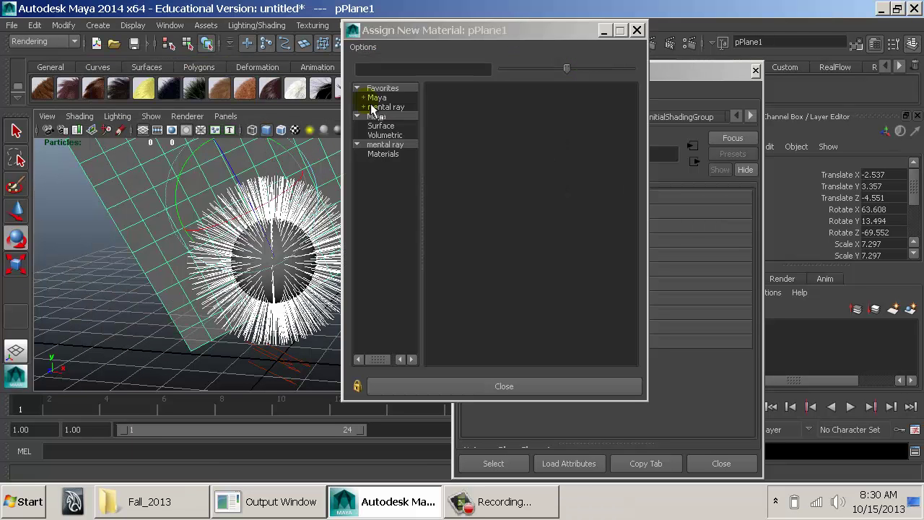
{"action": "scroll", "coordinate": [467, 220], "scroll_direction": "down", "scroll_amount": 3}
{"action": "left_click", "coordinate": [385, 144]}
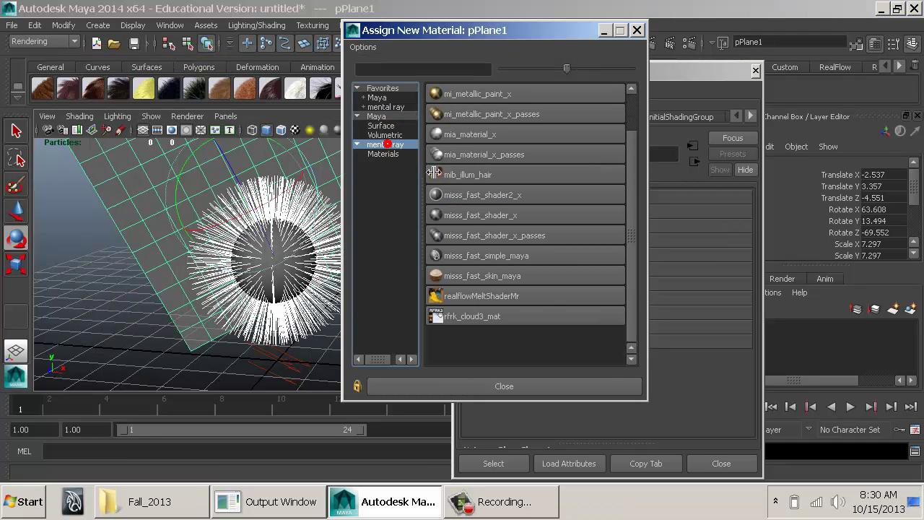
{"action": "left_click", "coordinate": [483, 195]}
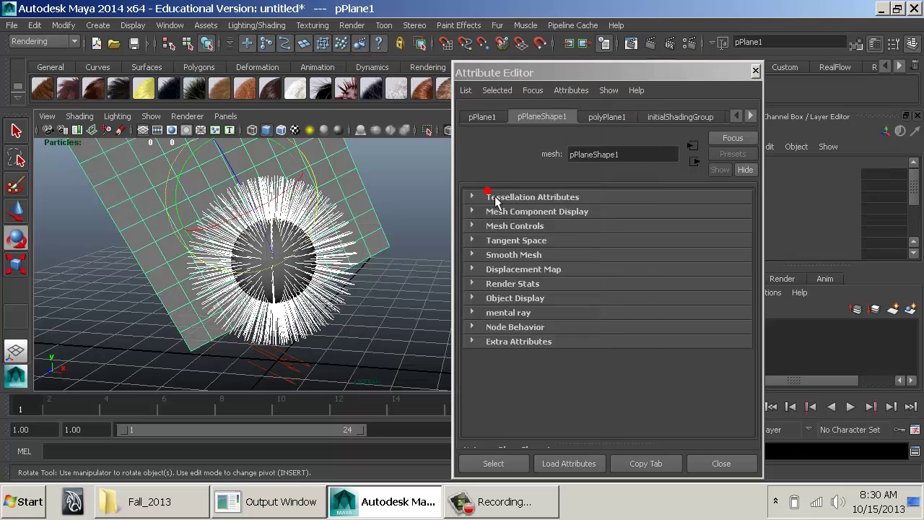
Apply the Chrome preset to the plane's mia_material_x_passes material
{"action": "left_click", "coordinate": [658, 118]}
{"action": "left_click", "coordinate": [745, 154]}
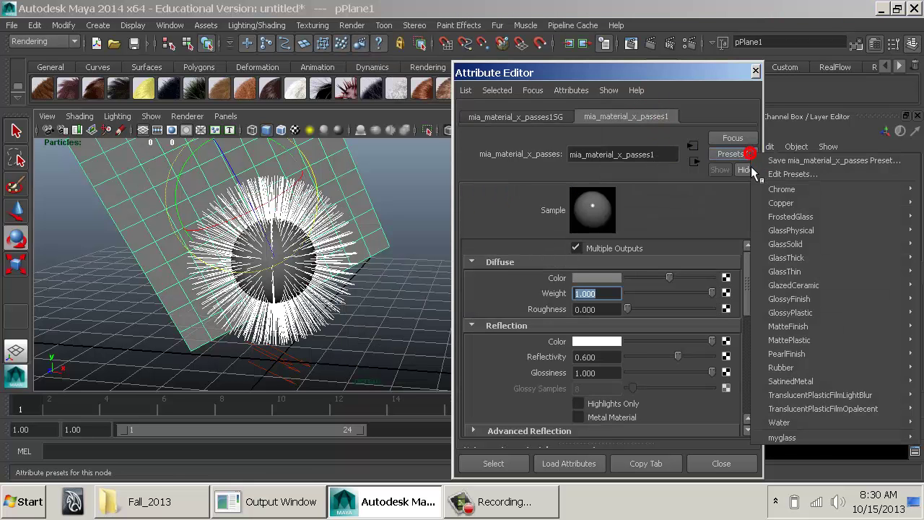
{"action": "mouse_move", "coordinate": [792, 189]}
{"action": "left_click", "coordinate": [736, 189]}
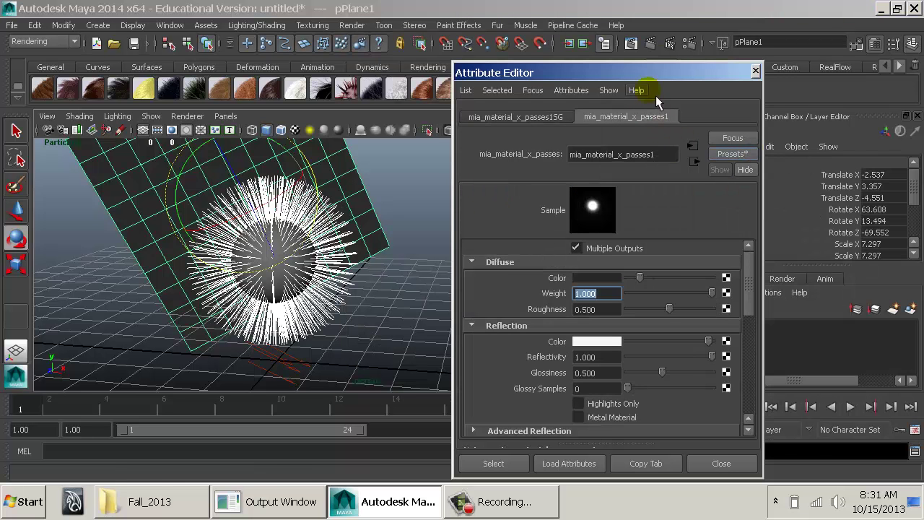
Switch the renderer to mental ray, render the fur in front of the plane and close the render
{"action": "left_click", "coordinate": [650, 43]}
{"action": "left_click", "coordinate": [345, 96]}
{"action": "left_click", "coordinate": [359, 149]}
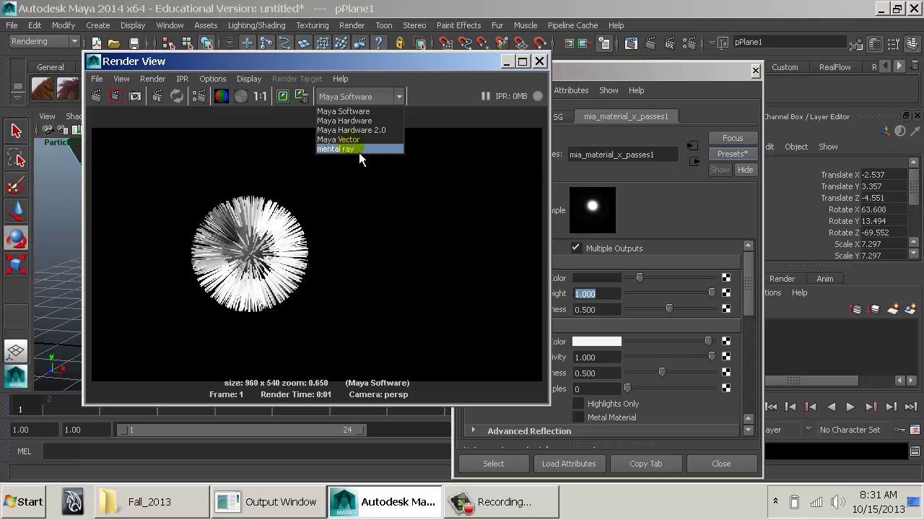
{"action": "left_click", "coordinate": [116, 96]}
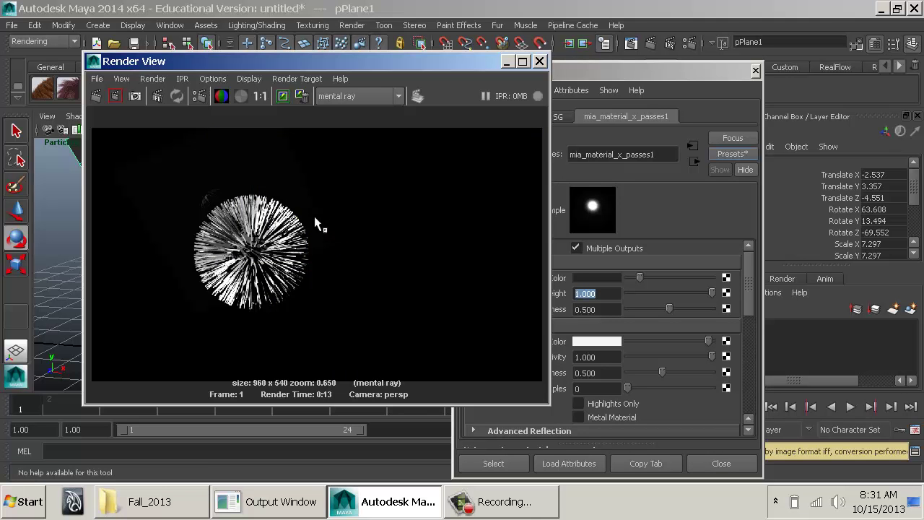
{"action": "left_click", "coordinate": [682, 192]}
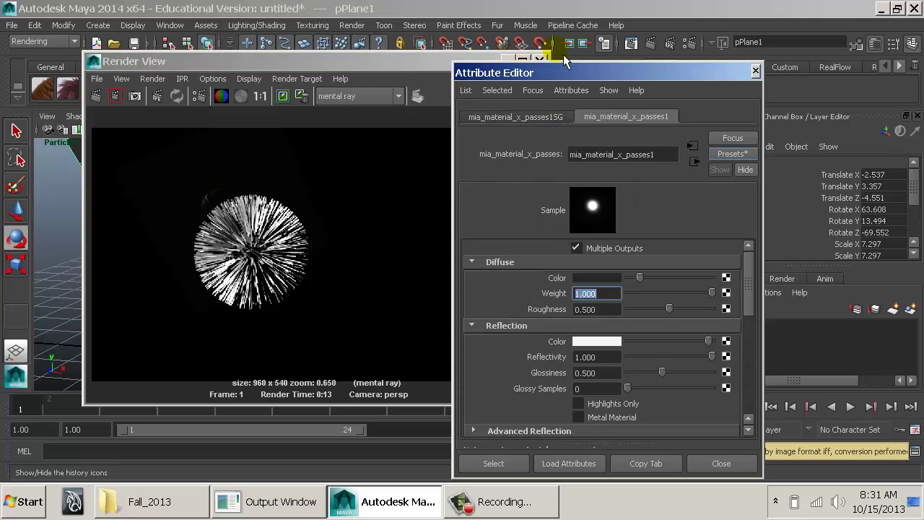
{"action": "left_click", "coordinate": [539, 60]}
Create a point light, raise it about 3.3 units above the grid and place it beside the furry sphere
{"action": "left_click", "coordinate": [99, 26]}
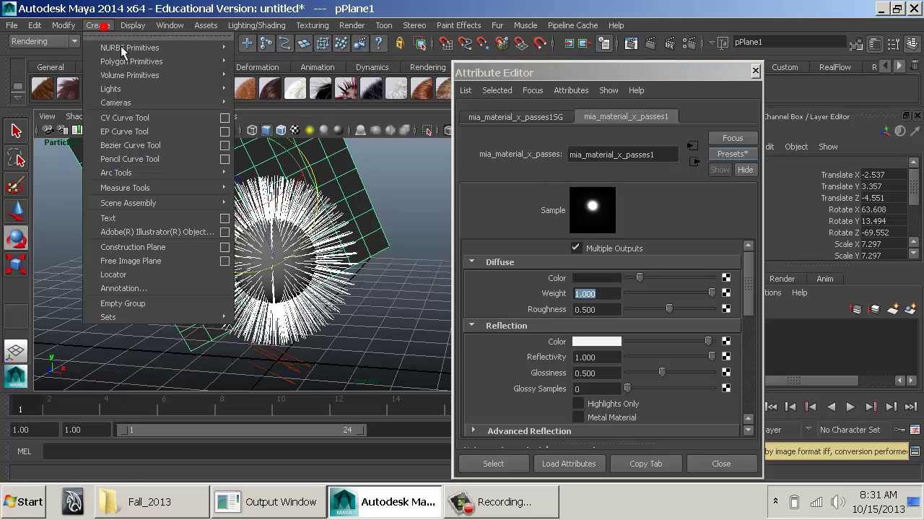
{"action": "mouse_move", "coordinate": [149, 91]}
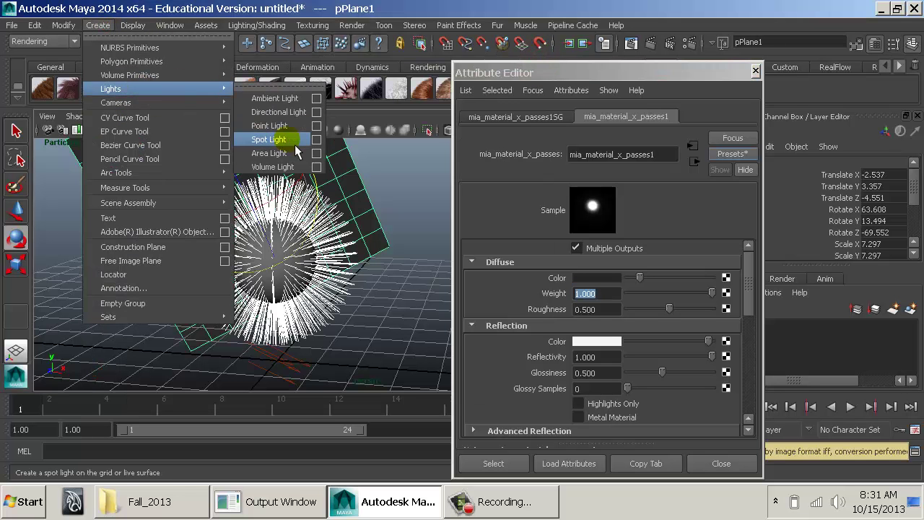
{"action": "left_click", "coordinate": [278, 126]}
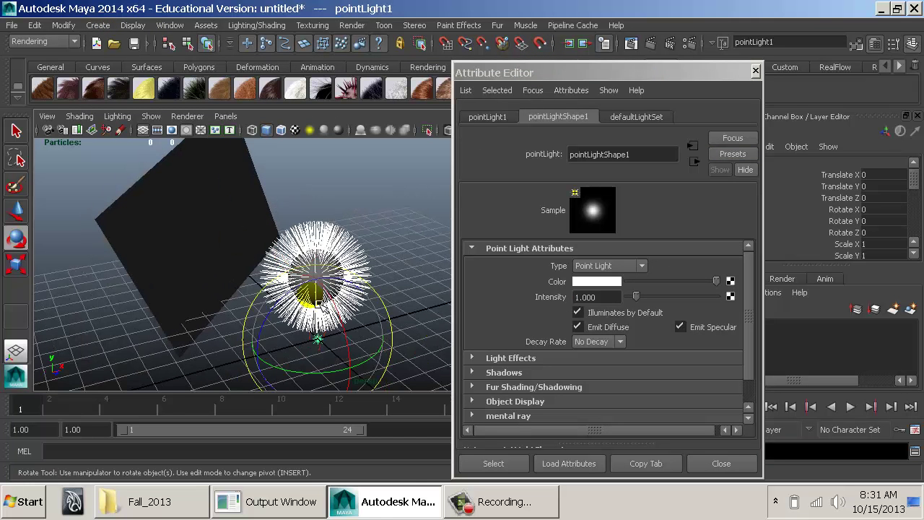
{"action": "key", "text": "w"}
{"action": "left_click_drag", "start_coordinate": [318, 302], "coordinate": [319, 220]}
{"action": "left_click_drag", "start_coordinate": [353, 247], "coordinate": [272, 366]}
Make two duplicates of the point light and spread them around the furry sphere, one at about 2.0, 3.3, 5.4
{"action": "key", "text": "ctrl+d"}
{"action": "left_click_drag", "start_coordinate": [266, 270], "coordinate": [326, 189], "text": "ctrl"}
{"action": "left_click", "coordinate": [322, 350]}
{"action": "key", "text": "Delete"}
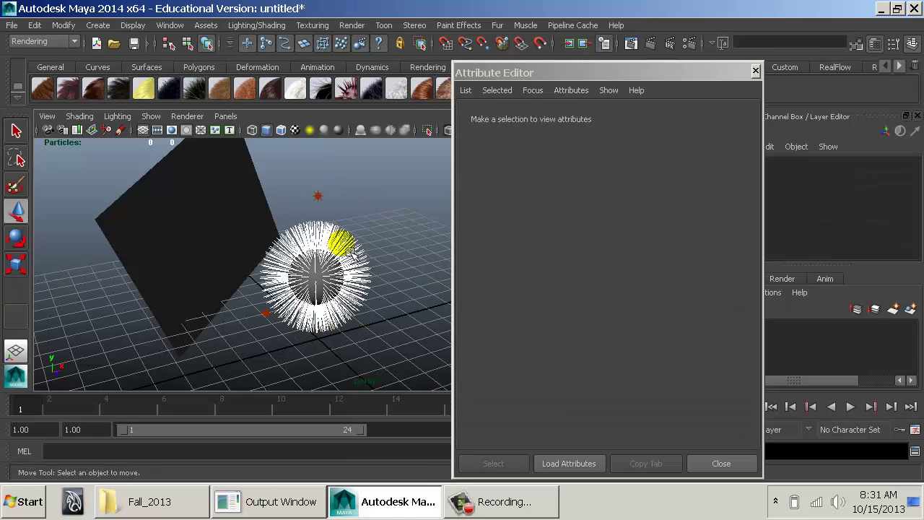
{"action": "left_click", "coordinate": [317, 194]}
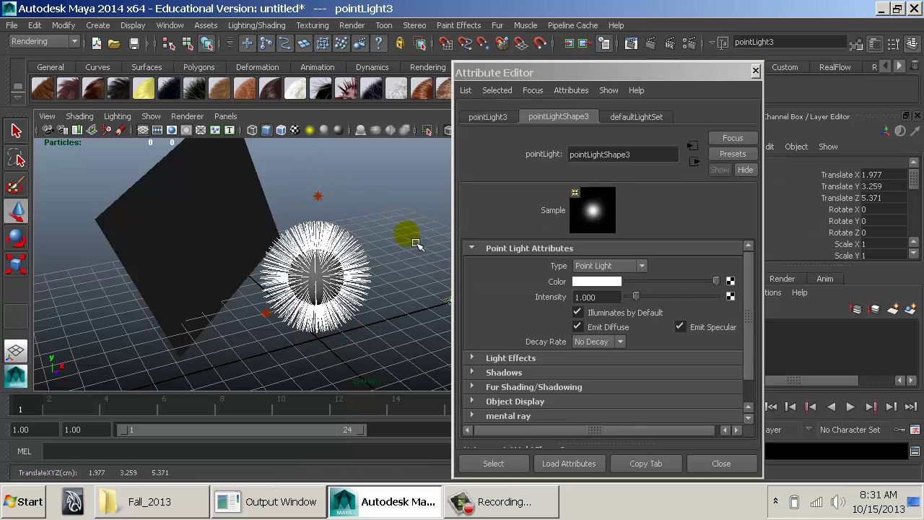
Select all three point lights around the furry sphere and set their intensity to 0.5
{"action": "left_click_drag", "start_coordinate": [382, 262], "coordinate": [349, 229], "text": "alt"}
{"action": "left_click", "coordinate": [366, 220], "text": "shift"}
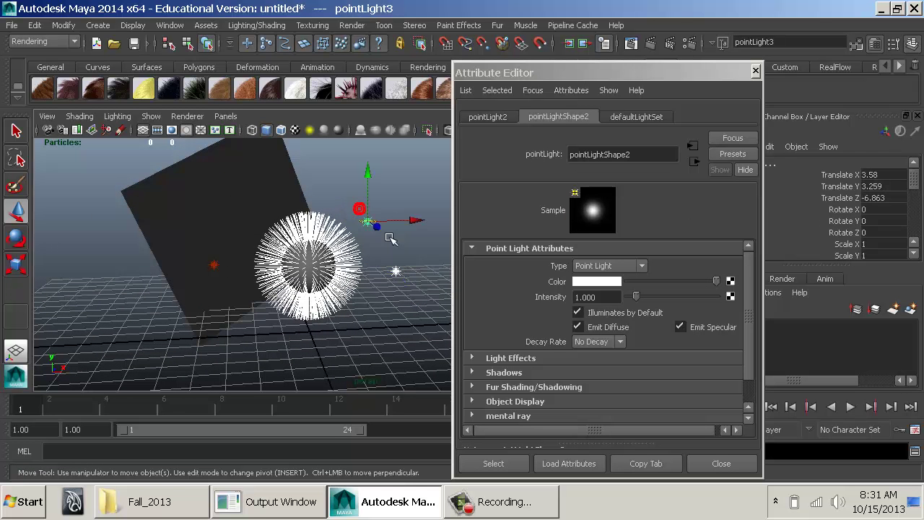
{"action": "left_click", "coordinate": [215, 265]}
{"action": "scroll", "coordinate": [833, 217], "scroll_direction": "down", "scroll_amount": 3}
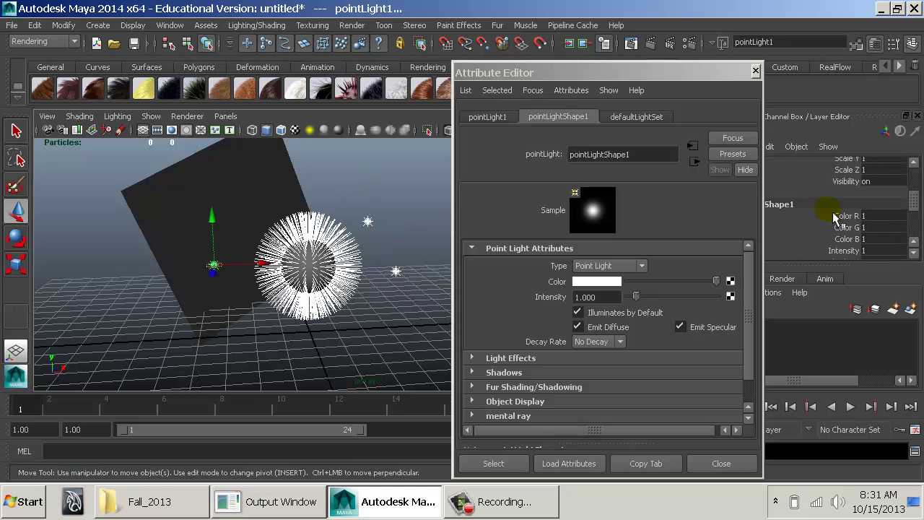
{"action": "type", "text": "0.5"}
{"action": "key", "text": "Return"}
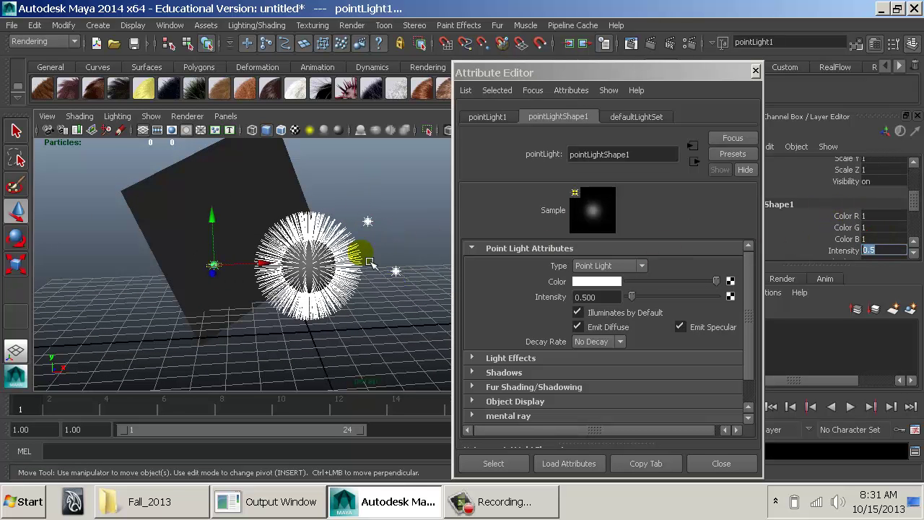
Render the furry sphere and plane with mental ray under the dimmed lights and close the render
{"action": "mouse_move", "coordinate": [364, 252]}
{"action": "left_mouse_down", "text": "alt"}
{"action": "mouse_move", "coordinate": [340, 252]}
{"action": "mouse_move", "coordinate": [369, 240]}
{"action": "left_mouse_up", "text": "alt"}
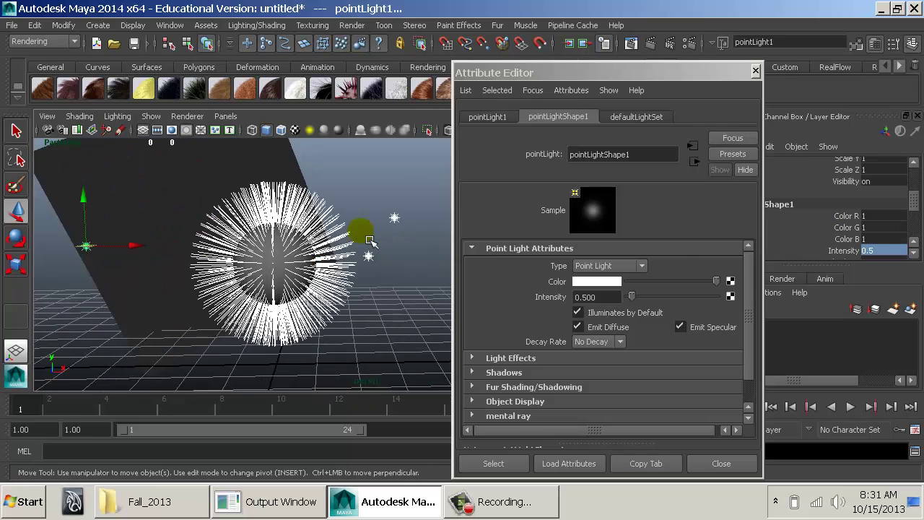
{"action": "left_click", "coordinate": [649, 43]}
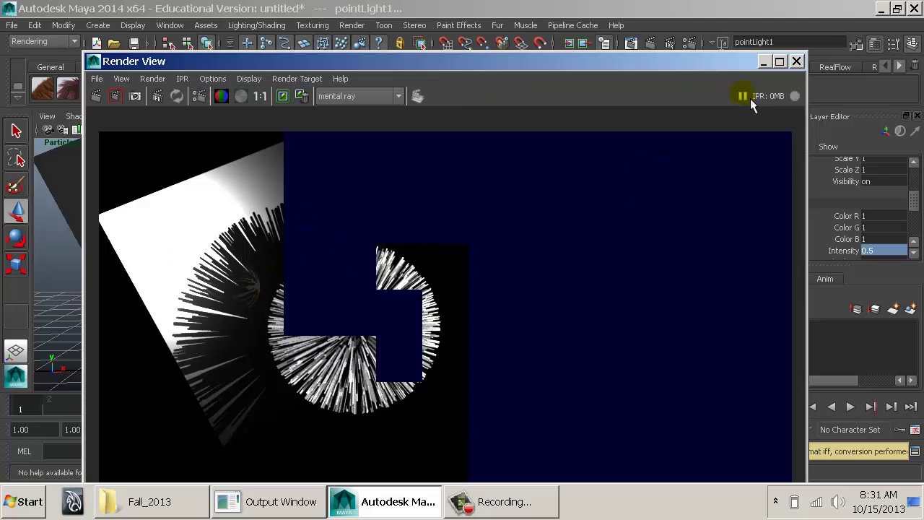
{"action": "left_click", "coordinate": [801, 63]}
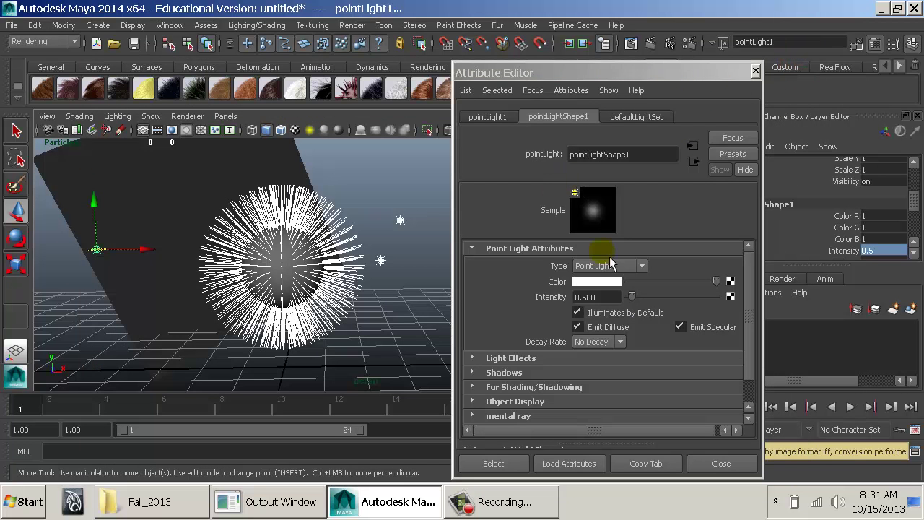
Turn off ray trace shadows for the three selected point lights
{"action": "scroll", "coordinate": [913, 228], "scroll_direction": "down", "scroll_amount": 1}
{"action": "left_click", "coordinate": [882, 229]}
{"action": "type", "text": "0"}
{"action": "key", "text": "Return"}
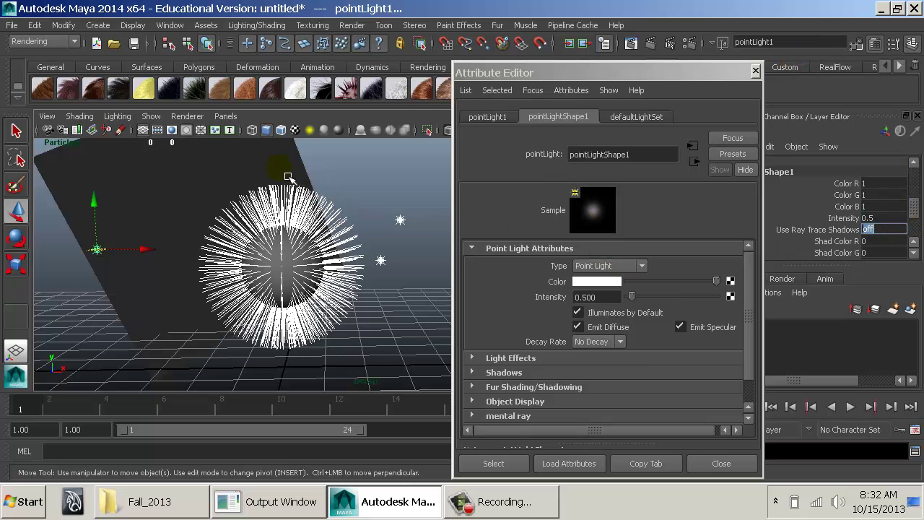
Make the sphere's fur feedback visible in reflections and refractions, then render the scene with mental ray and close the render
{"action": "left_click", "coordinate": [306, 202]}
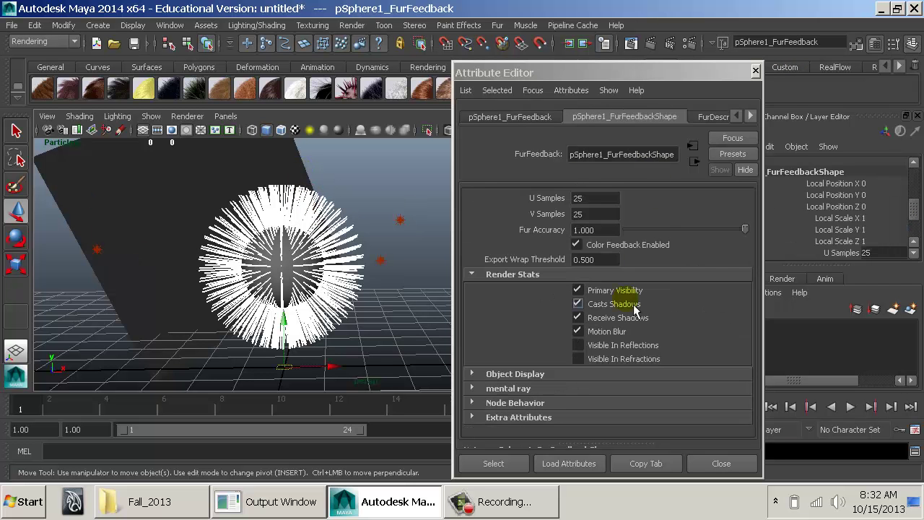
{"action": "left_click", "coordinate": [616, 347]}
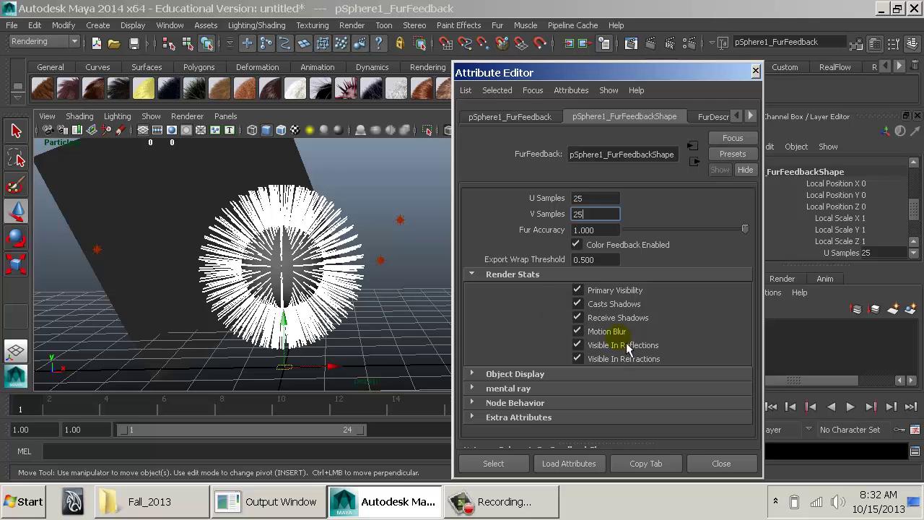
{"action": "left_click", "coordinate": [648, 43]}
{"action": "left_click", "coordinate": [99, 94]}
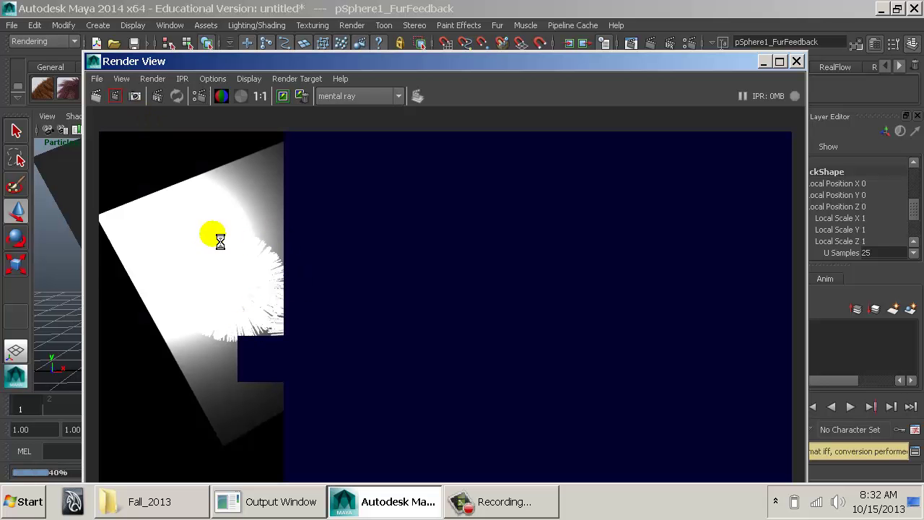
{"action": "left_click", "coordinate": [797, 63]}
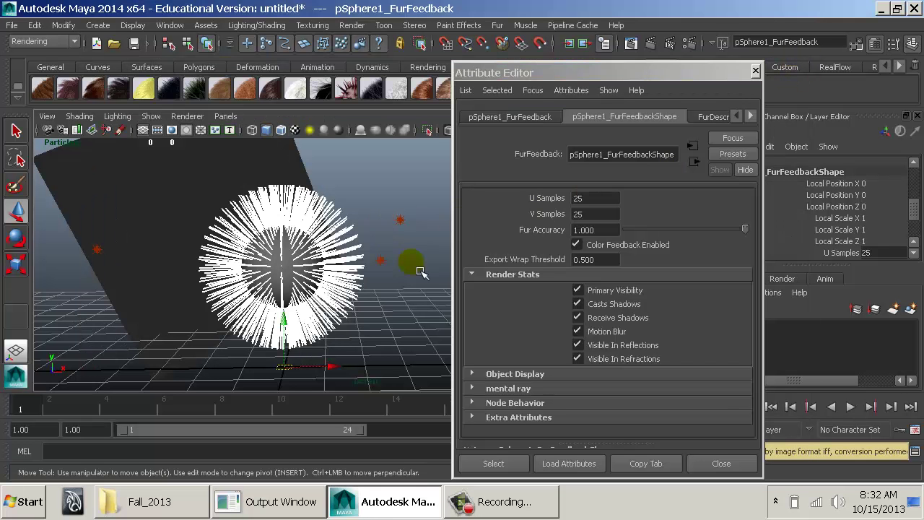
Look through the fur feedback shape's mental ray settings and bring up the attributes of FurDescription1
{"action": "left_click", "coordinate": [509, 374]}
{"action": "left_click", "coordinate": [505, 372]}
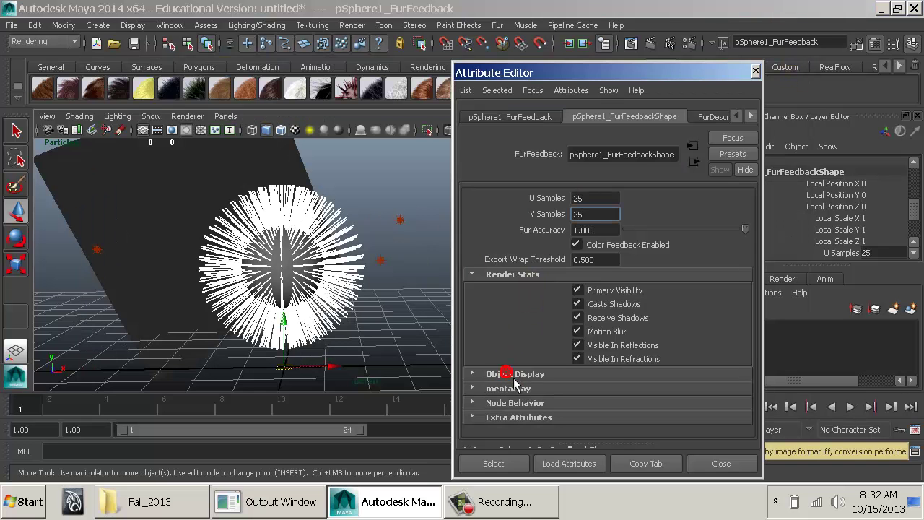
{"action": "left_click", "coordinate": [508, 388]}
{"action": "left_click", "coordinate": [509, 389]}
{"action": "left_click", "coordinate": [510, 389]}
{"action": "scroll", "coordinate": [549, 385], "scroll_direction": "down", "scroll_amount": 7}
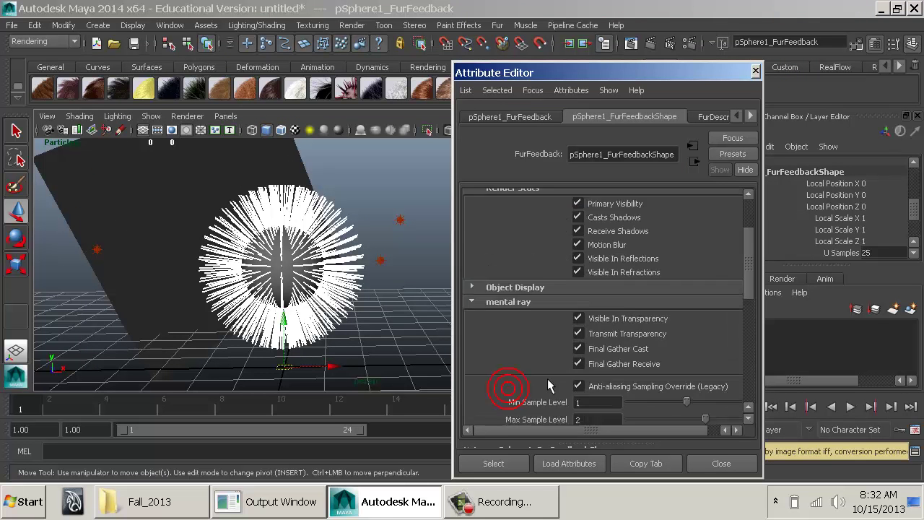
{"action": "scroll", "coordinate": [575, 368], "scroll_direction": "up", "scroll_amount": 10}
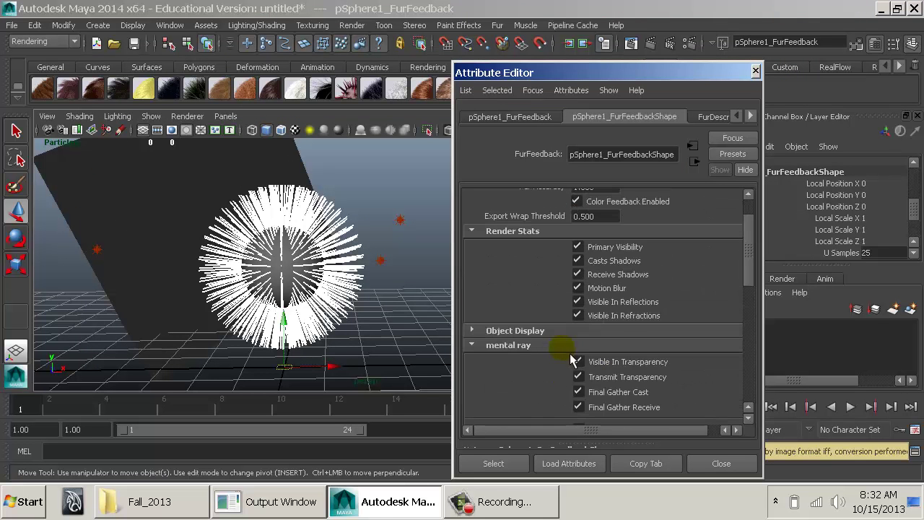
{"action": "left_click", "coordinate": [522, 344]}
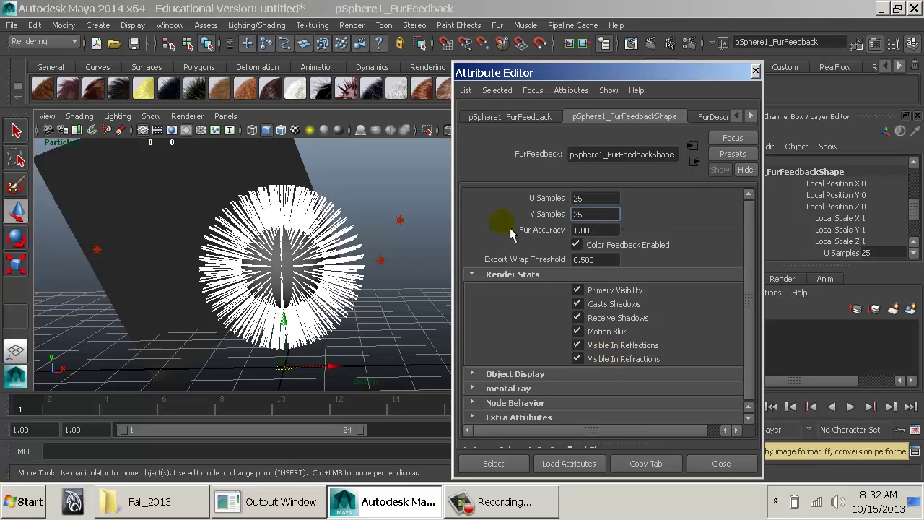
{"action": "left_click", "coordinate": [511, 274]}
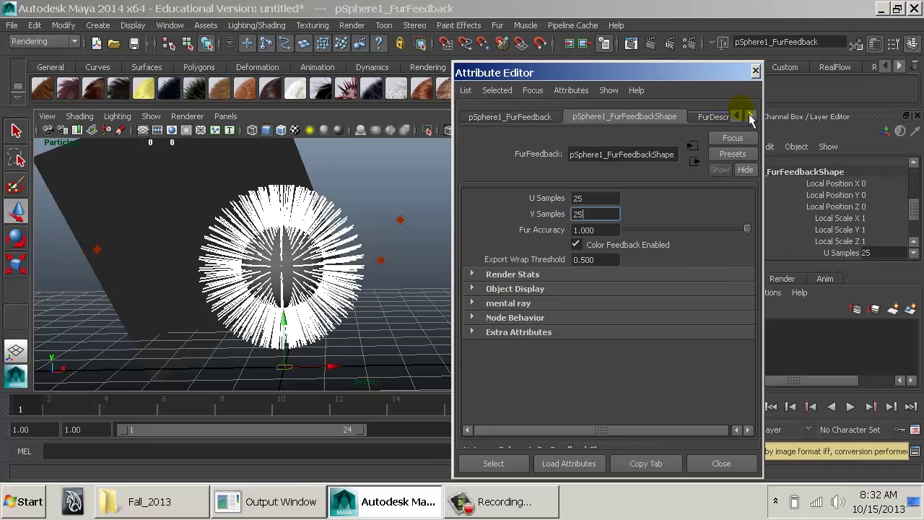
{"action": "left_click", "coordinate": [749, 116]}
{"action": "left_click", "coordinate": [700, 117]}
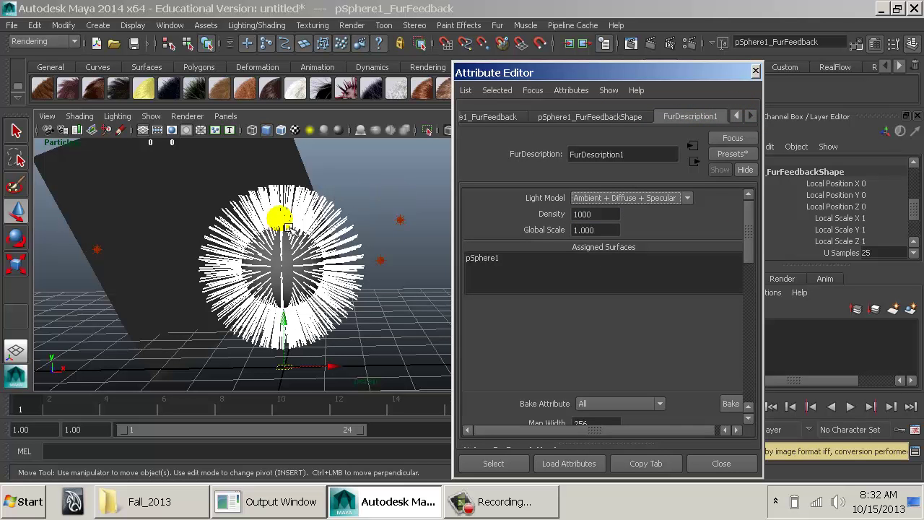
Delete the point light behind the furry sphere, nearest its upper fur edge
{"action": "left_click_drag", "start_coordinate": [324, 233], "coordinate": [350, 238], "text": "alt"}
{"action": "left_click", "coordinate": [439, 251]}
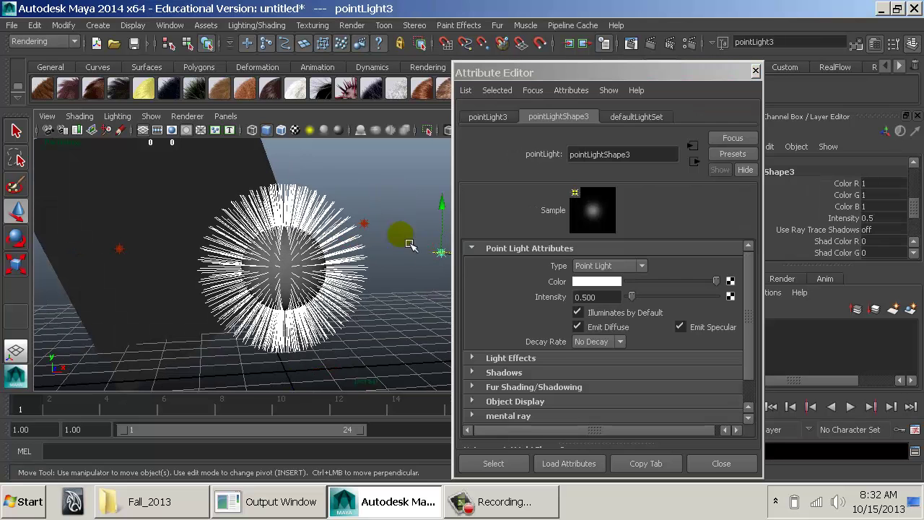
{"action": "left_click", "coordinate": [363, 229]}
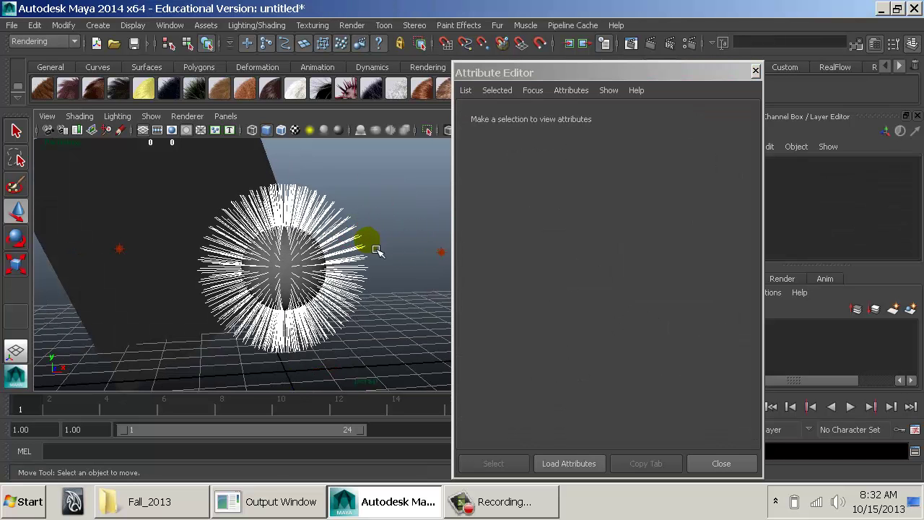
Examine FurDescription1's light model options, keeping Ambient + Diffuse + Specular, and inspect its density against the fur up close
{"action": "left_click", "coordinate": [367, 240]}
{"action": "left_click", "coordinate": [724, 118]}
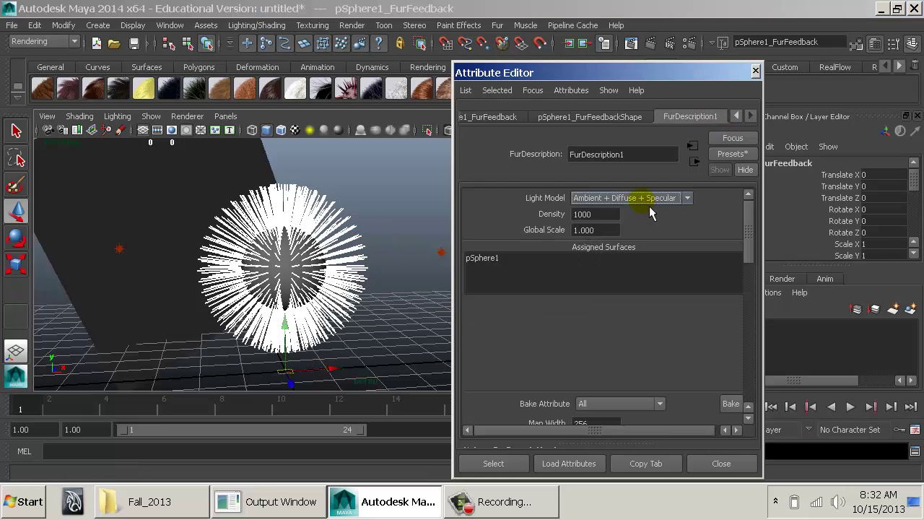
{"action": "left_click", "coordinate": [645, 204]}
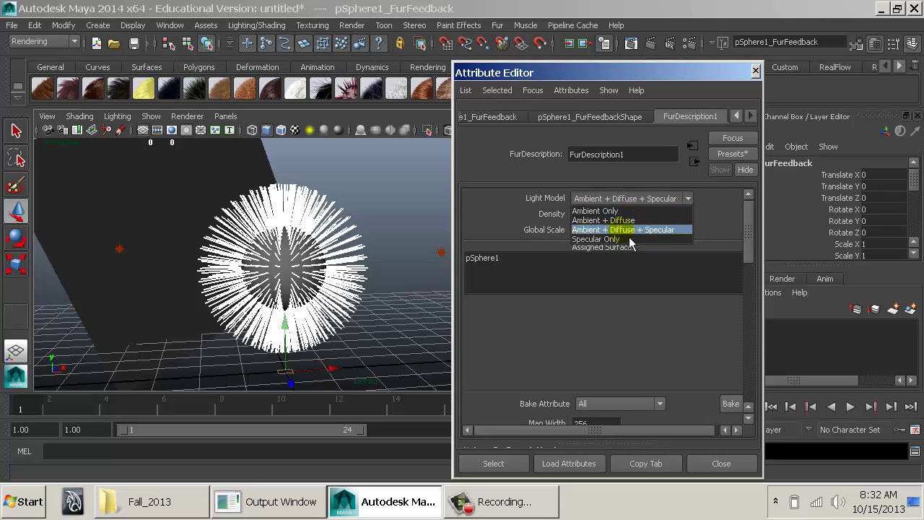
{"action": "left_click", "coordinate": [668, 232]}
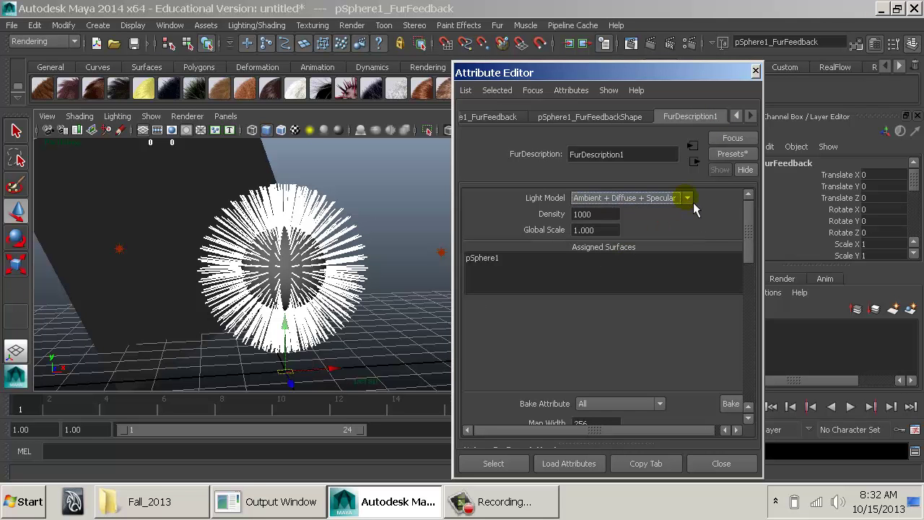
{"action": "left_click", "coordinate": [650, 200]}
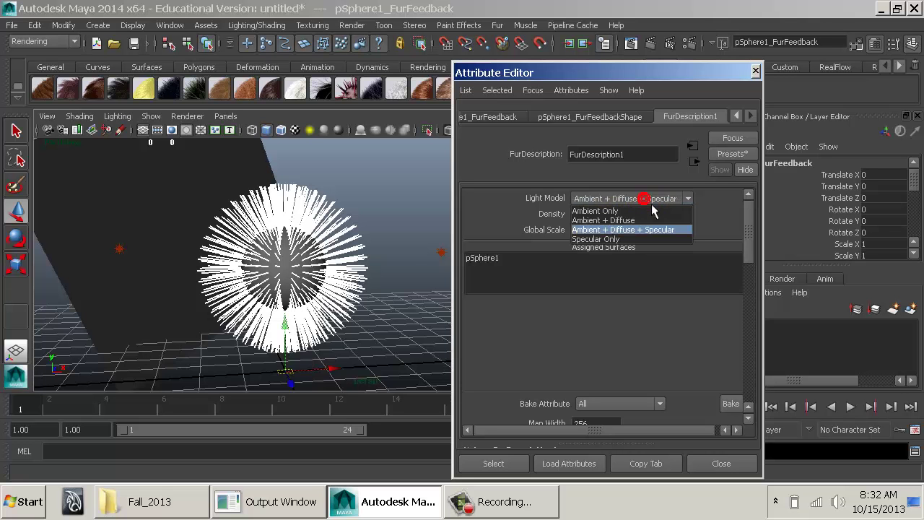
{"action": "left_click", "coordinate": [622, 230]}
{"action": "double_click", "coordinate": [613, 215]}
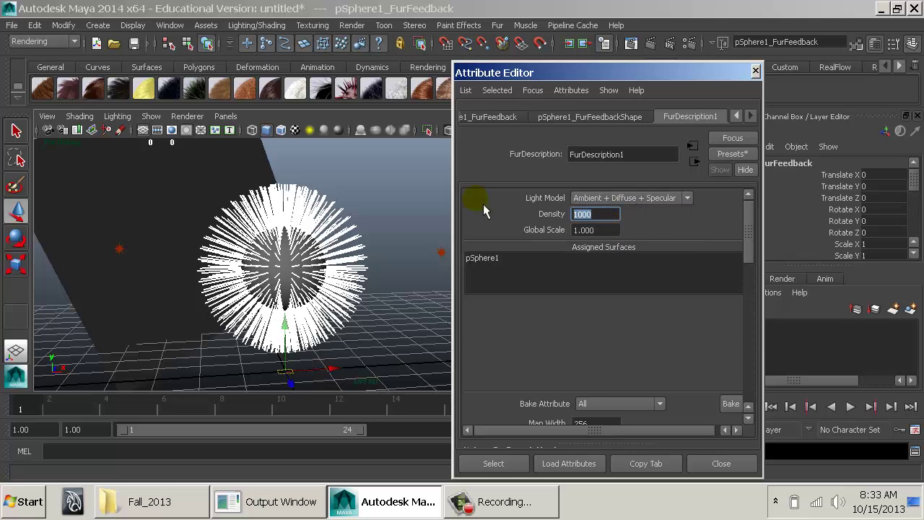
{"action": "left_click_drag", "start_coordinate": [363, 186], "coordinate": [356, 206], "text": "alt"}
{"action": "right_click_drag", "start_coordinate": [356, 192], "coordinate": [516, 210], "text": "alt"}
{"action": "left_click_drag", "start_coordinate": [387, 169], "coordinate": [406, 173], "text": "alt"}
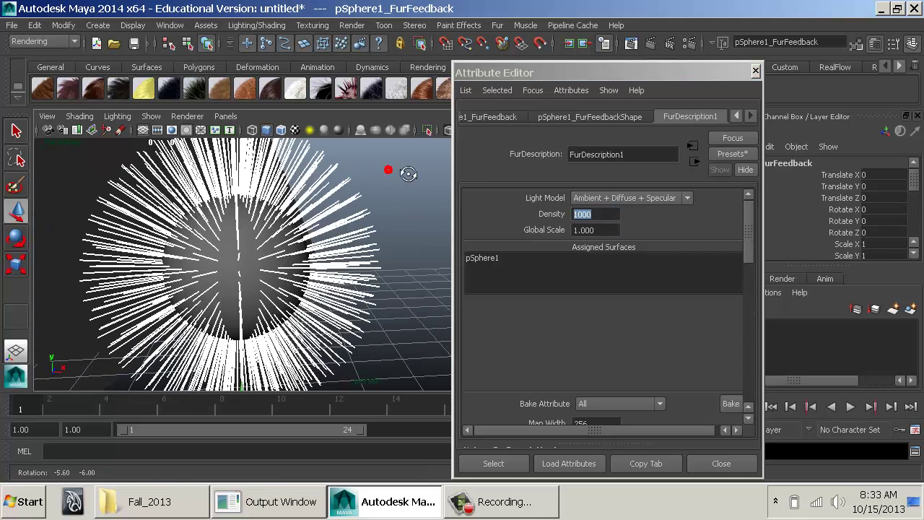
{"action": "mouse_move", "coordinate": [406, 166]}
{"action": "right_mouse_down", "text": "alt"}
{"action": "mouse_move", "coordinate": [414, 173]}
{"action": "mouse_move", "coordinate": [394, 168]}
{"action": "right_mouse_up", "text": "alt"}
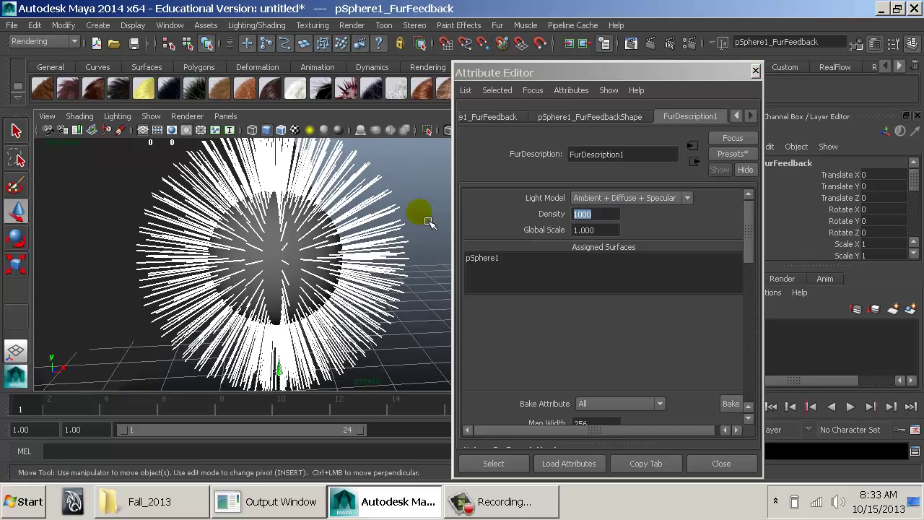
Reopen the last render, switch the renderer to Maya Software and close the render window
{"action": "left_click", "coordinate": [631, 44]}
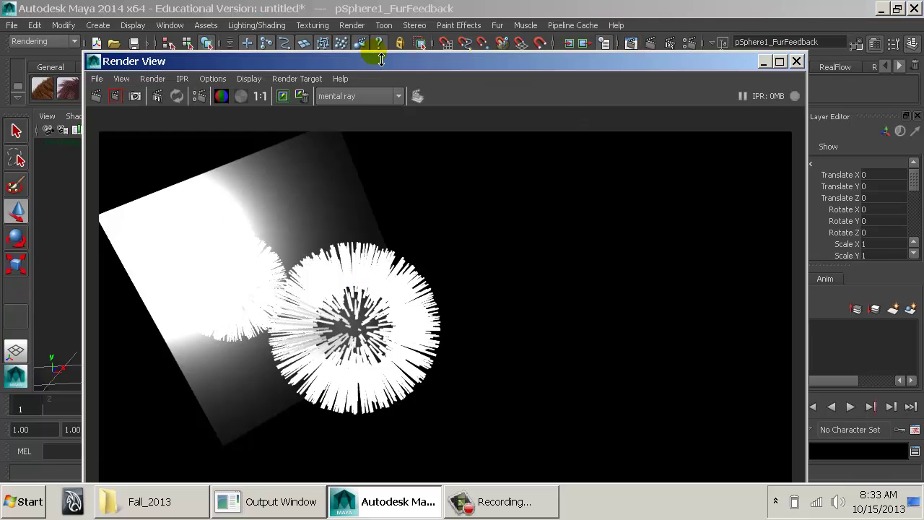
{"action": "left_click", "coordinate": [331, 97]}
{"action": "left_click", "coordinate": [343, 111]}
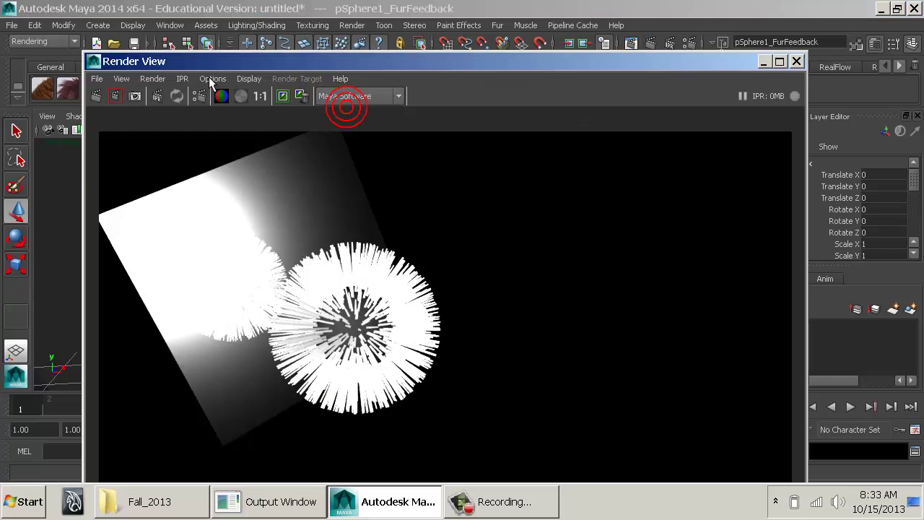
{"action": "double_click", "coordinate": [93, 61]}
Delete the reflective plane behind the sphere and render the fur with Maya Software
{"action": "left_click", "coordinate": [136, 184]}
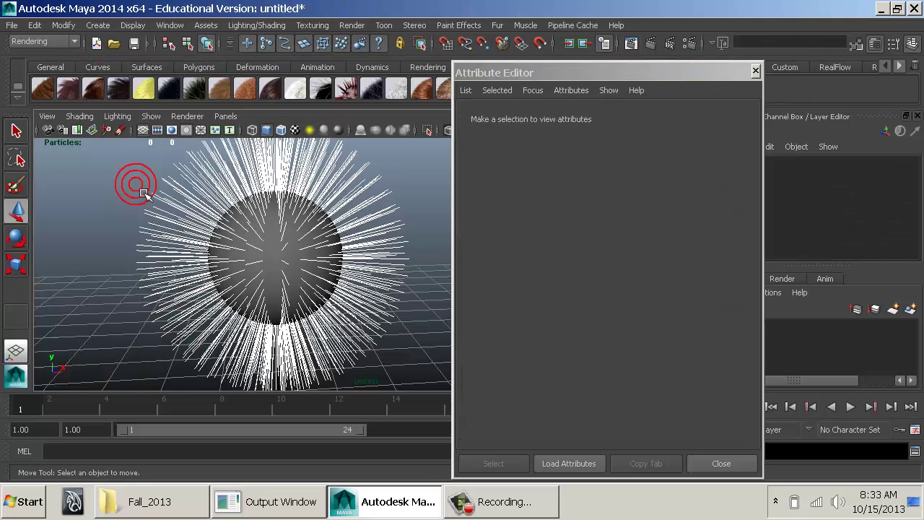
{"action": "right_click_drag", "start_coordinate": [399, 242], "coordinate": [391, 240], "text": "alt"}
{"action": "middle_click_drag", "start_coordinate": [391, 240], "coordinate": [319, 239], "text": "alt"}
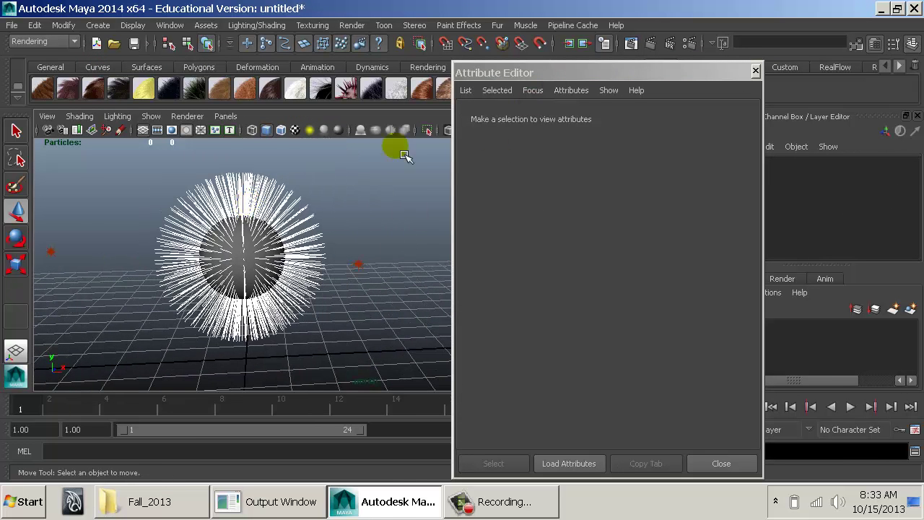
{"action": "left_click", "coordinate": [650, 45]}
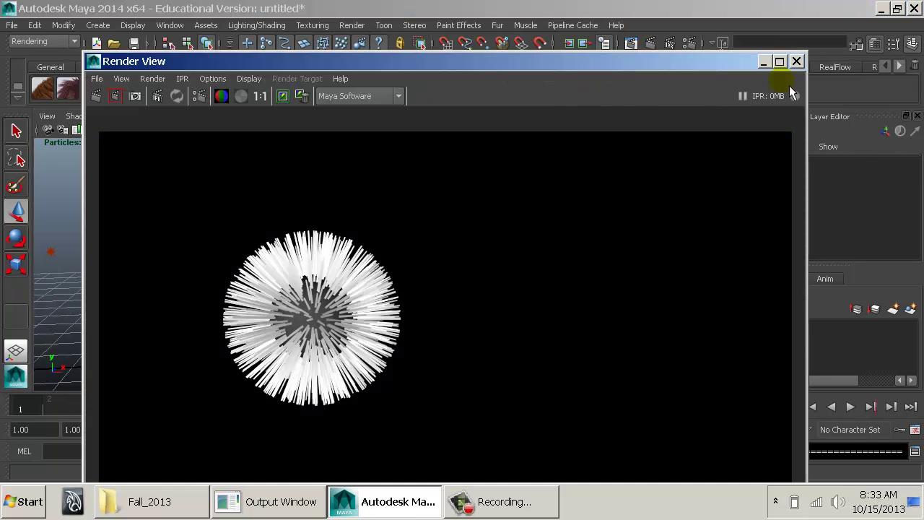
Shrink the Render View window, place it beside the Attribute Editor, and load the fur feedback's attributes
{"action": "left_click_drag", "start_coordinate": [813, 59], "coordinate": [435, 168]}
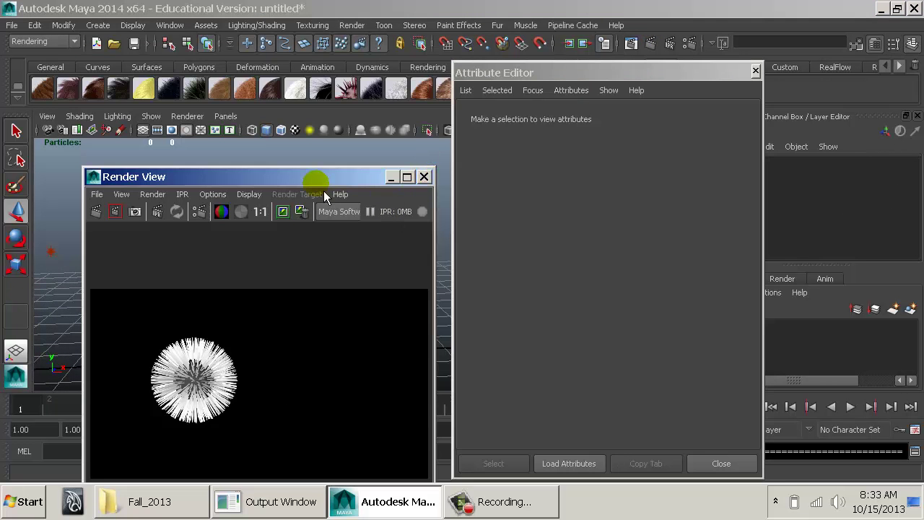
{"action": "left_click_drag", "start_coordinate": [309, 180], "coordinate": [280, 66]}
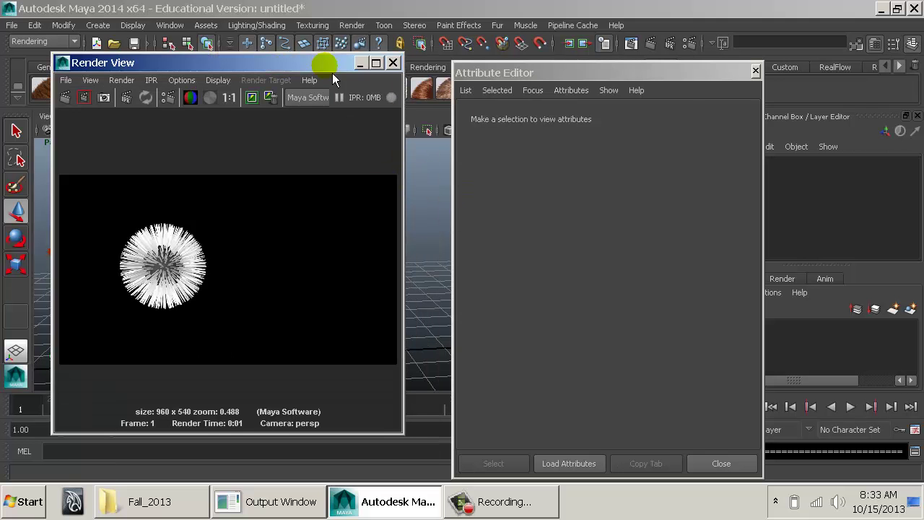
{"action": "left_click", "coordinate": [534, 90]}
{"action": "left_click", "coordinate": [648, 155]}
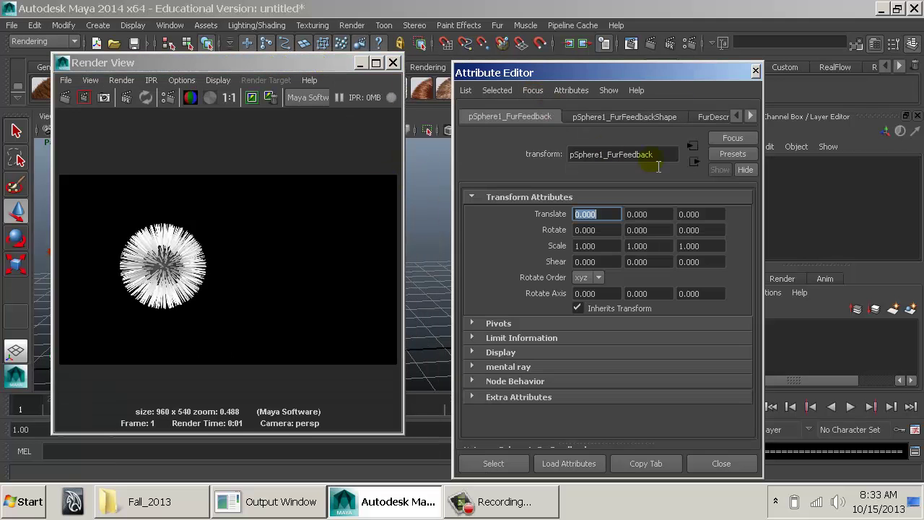
Try a density of 10000 on FurDescription1 and render the fur again
{"action": "left_click", "coordinate": [700, 119]}
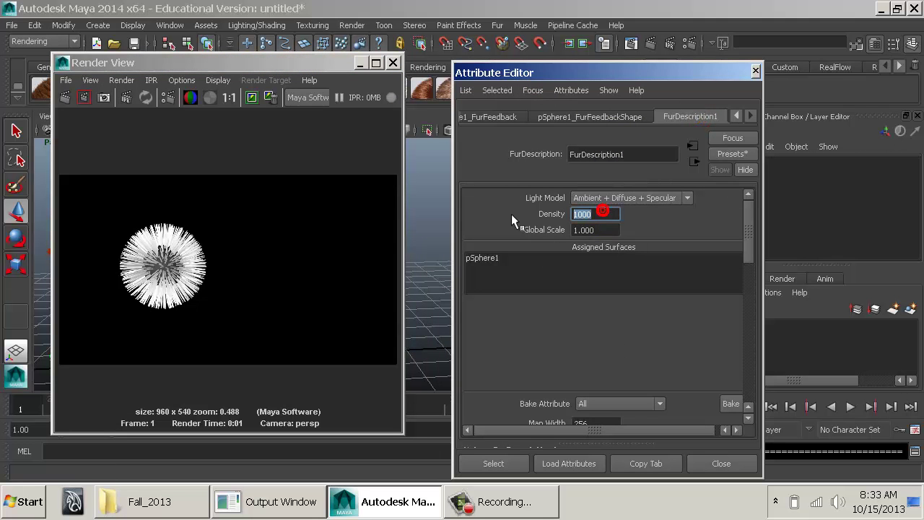
{"action": "left_click", "coordinate": [586, 214]}
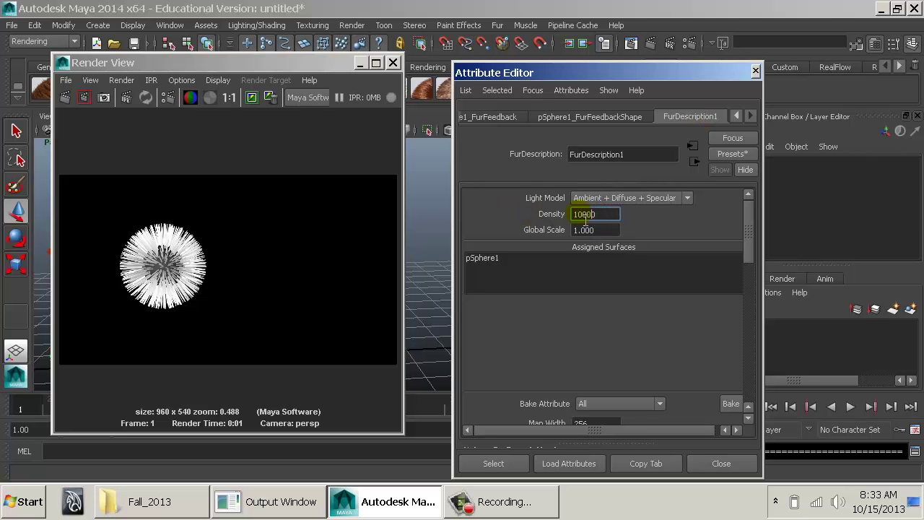
{"action": "left_click", "coordinate": [251, 97]}
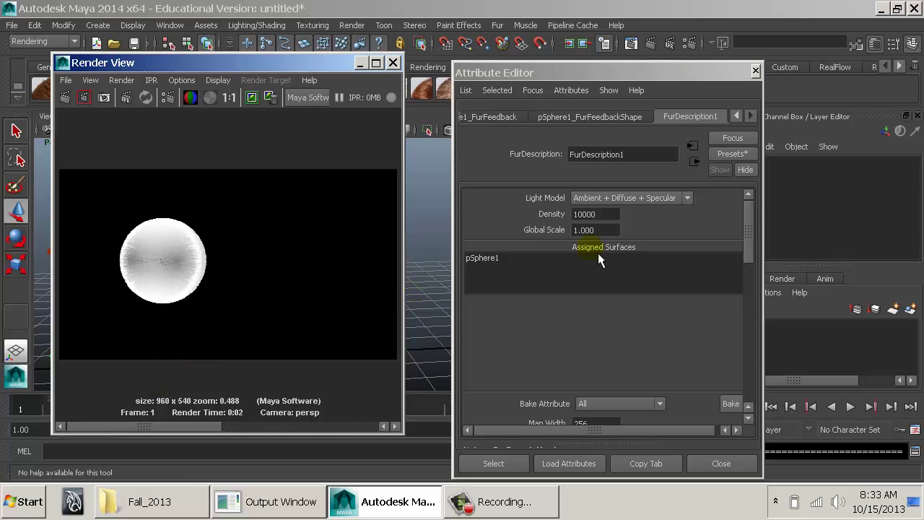
Set FurDescription1's density back to 1000 and close the render window
{"action": "left_click", "coordinate": [586, 214]}
{"action": "key", "text": "BackSpace"}
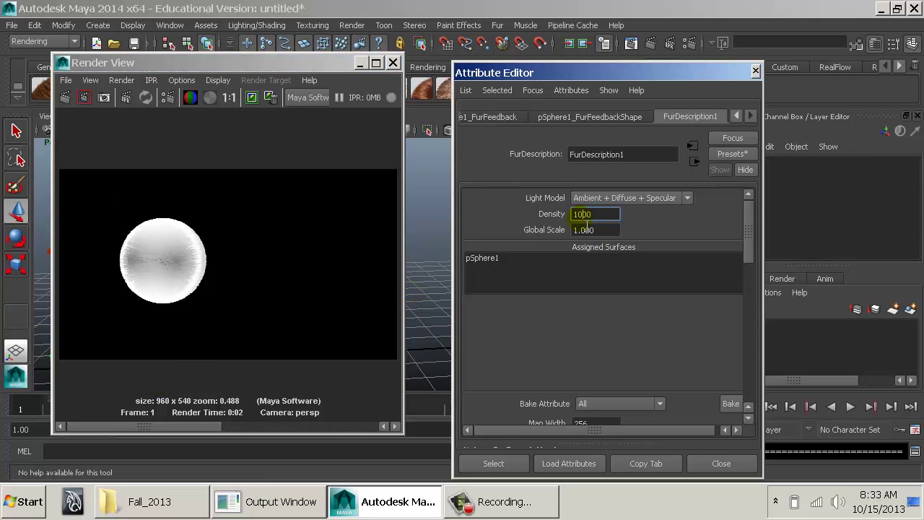
{"action": "left_click", "coordinate": [393, 63]}
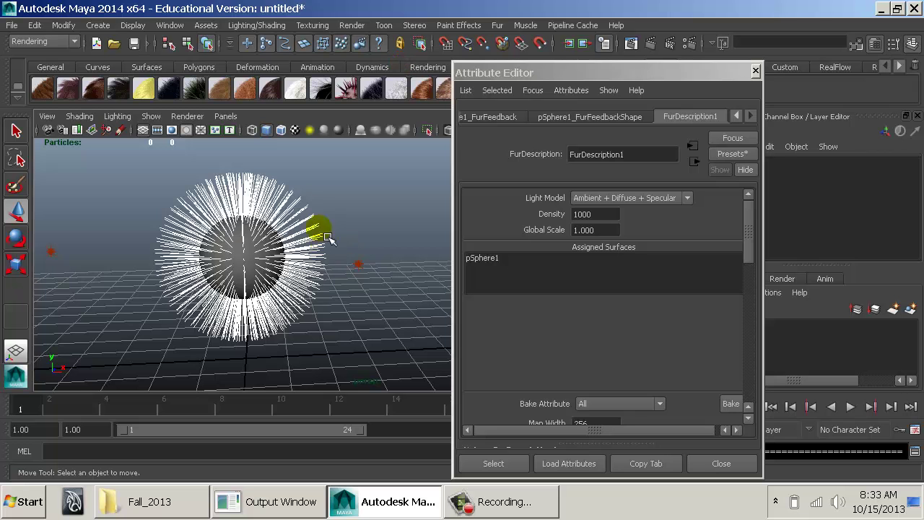
Examine the fur feedback's U and V Samples and compare them with FurDescription1's density
{"action": "left_click", "coordinate": [632, 116]}
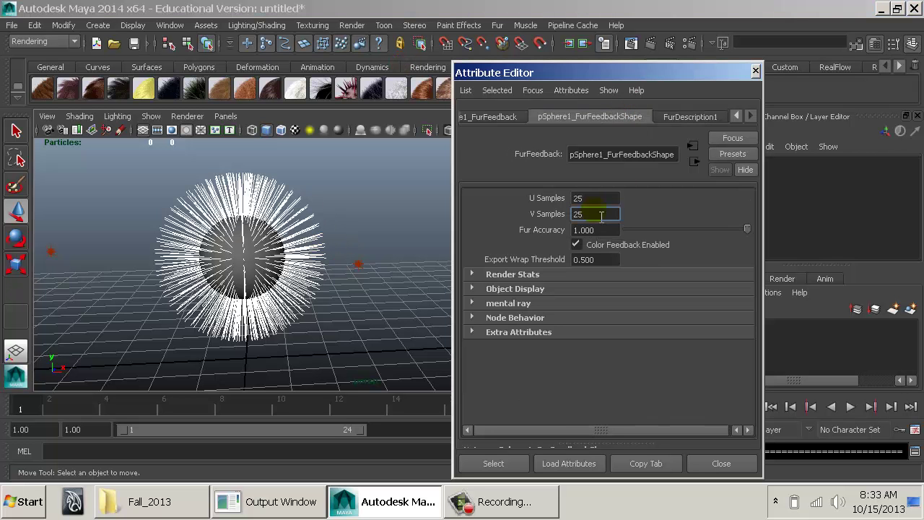
{"action": "left_click", "coordinate": [594, 199]}
{"action": "left_click", "coordinate": [594, 215]}
{"action": "left_click", "coordinate": [596, 199]}
{"action": "left_click", "coordinate": [663, 121]}
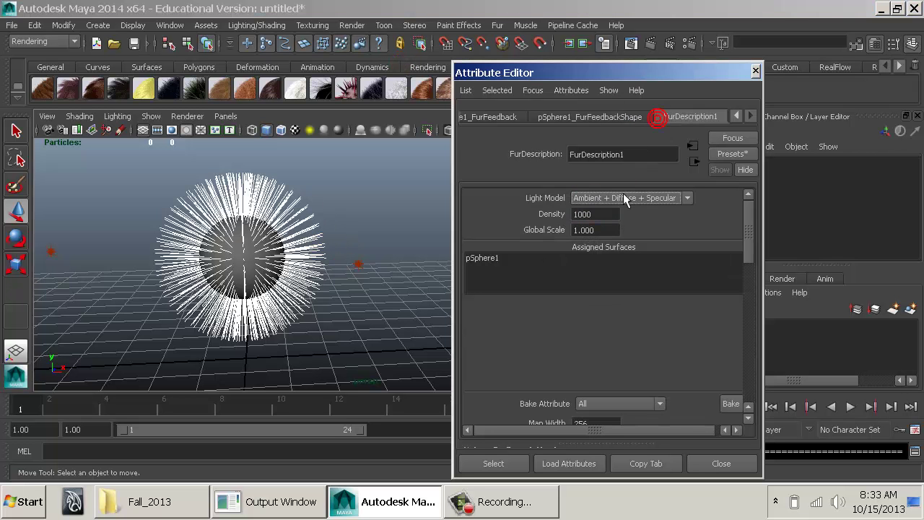
{"action": "double_click", "coordinate": [591, 214]}
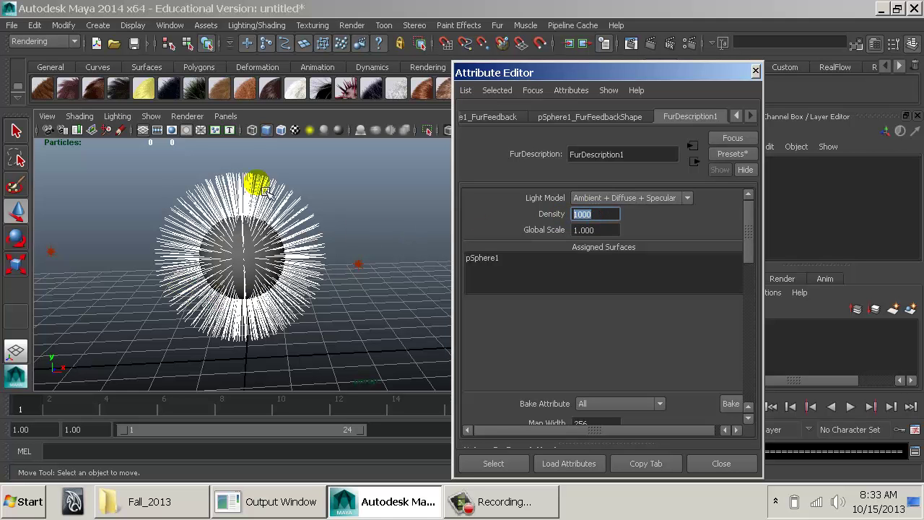
Try a global scale of 2 on FurDescription1, then return it to 1
{"action": "double_click", "coordinate": [603, 229]}
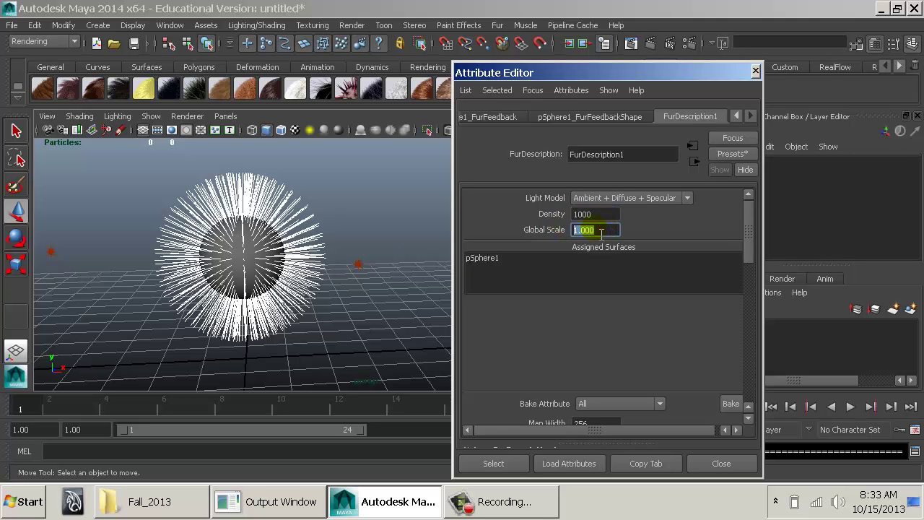
{"action": "type", "text": "2"}
{"action": "key", "text": "Return"}
{"action": "left_click_drag", "start_coordinate": [601, 231], "coordinate": [567, 233]}
{"action": "type", "text": "1"}
{"action": "key", "text": "Return"}
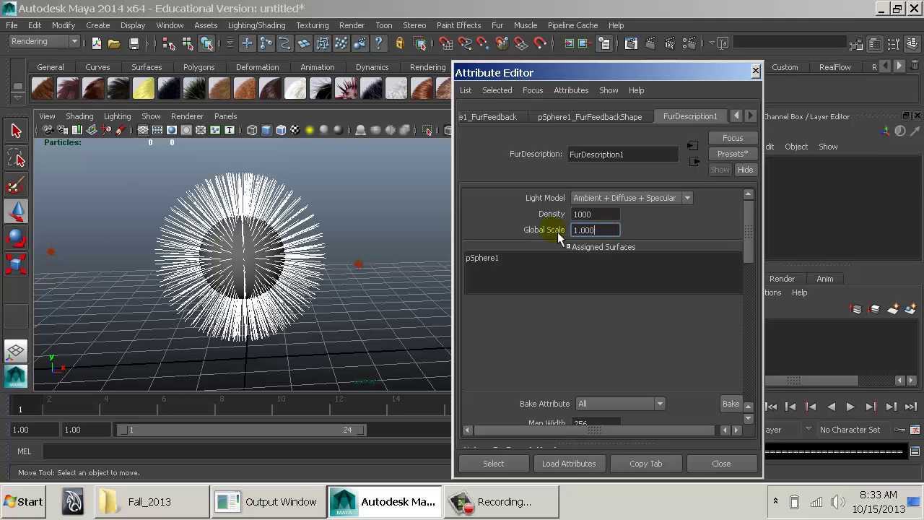
Review FurDescription1's assigned surface, bake attribute and map size settings, down to its color attributes
{"action": "left_click", "coordinate": [629, 264]}
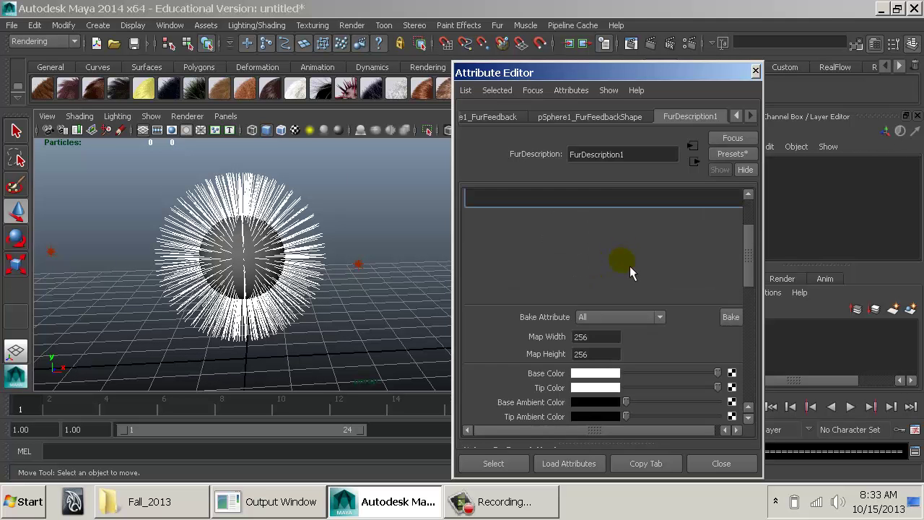
{"action": "left_click", "coordinate": [497, 264]}
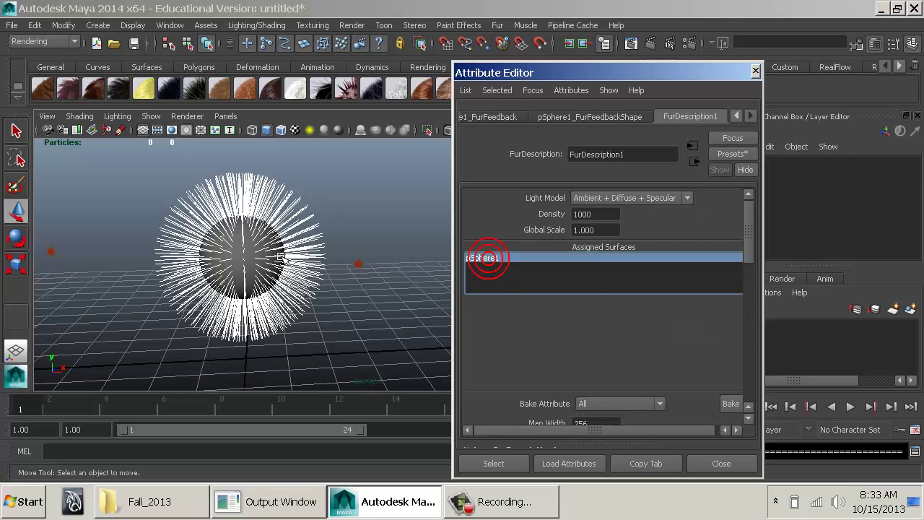
{"action": "scroll", "coordinate": [568, 307], "scroll_direction": "down", "scroll_amount": 3}
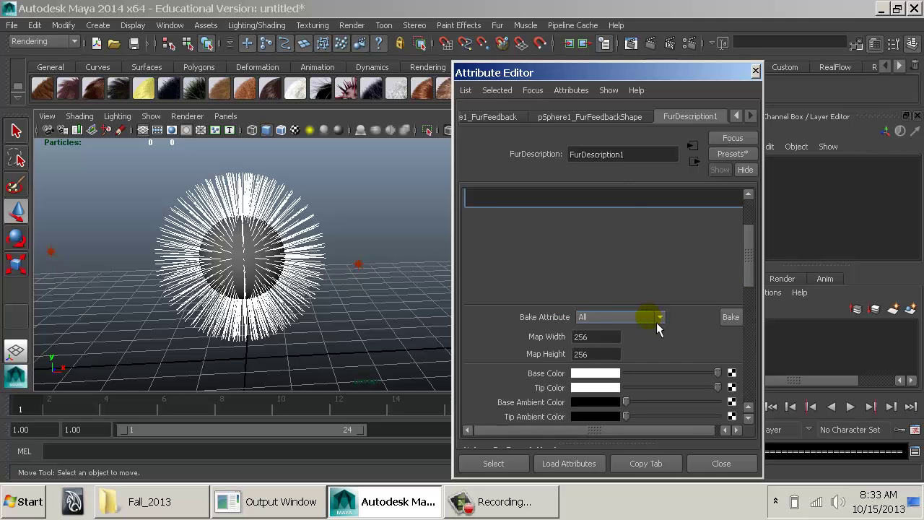
{"action": "scroll", "coordinate": [640, 316], "scroll_direction": "down", "scroll_amount": 2}
{"action": "scroll", "coordinate": [653, 296], "scroll_direction": "down", "scroll_amount": 3}
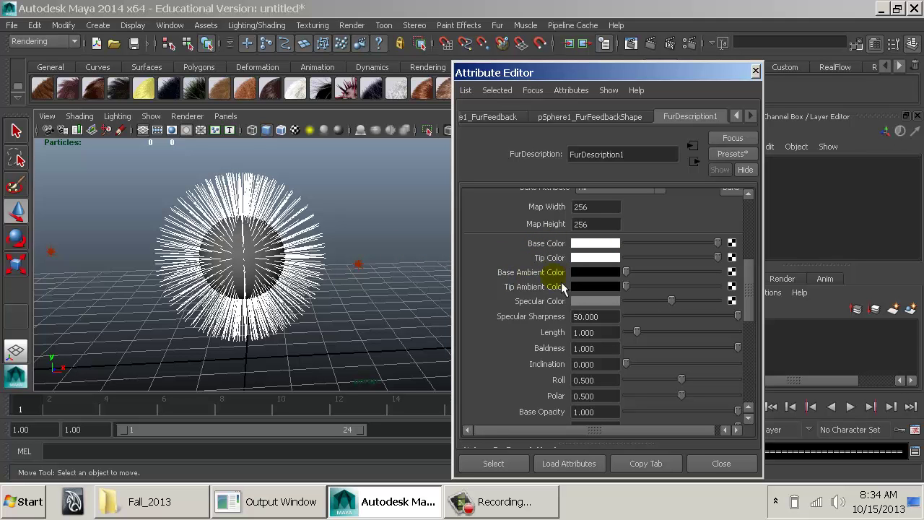
Set FurDescription1's Base Color to a dark, saturated blue
{"action": "left_click", "coordinate": [601, 243]}
{"action": "left_click_drag", "start_coordinate": [545, 267], "coordinate": [597, 274]}
{"action": "left_click_drag", "start_coordinate": [583, 280], "coordinate": [647, 289]}
{"action": "left_click_drag", "start_coordinate": [596, 298], "coordinate": [564, 296]}
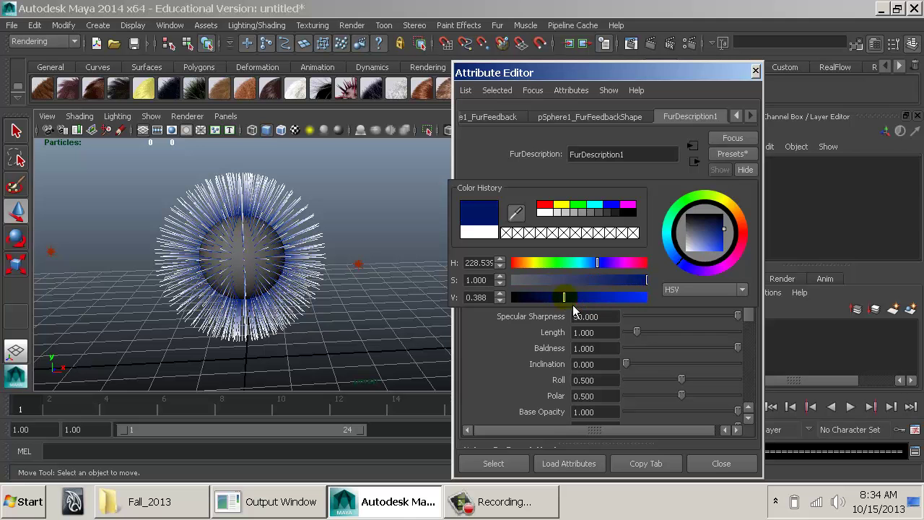
{"action": "left_click_drag", "start_coordinate": [620, 279], "coordinate": [591, 263]}
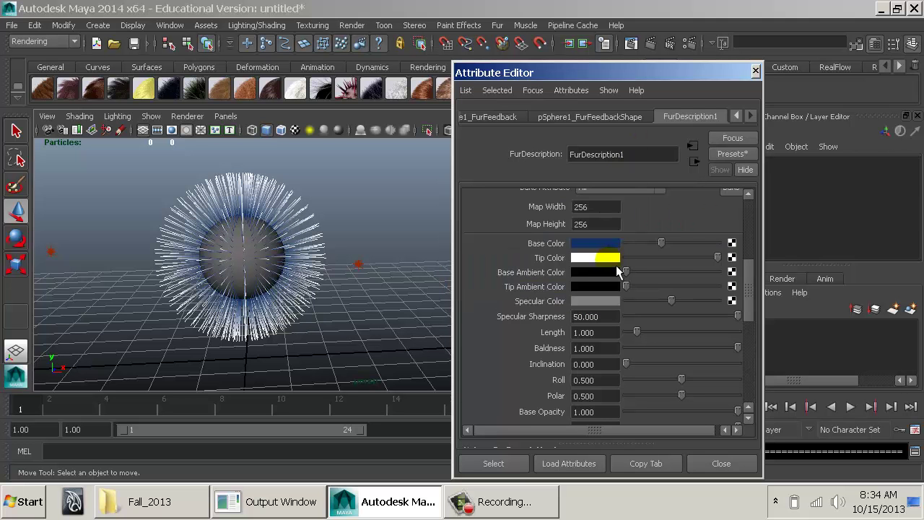
Set FurDescription1's Tip Color to a light blue with hue about 214, saturation about 0.35 and value about 0.82
{"action": "left_click", "coordinate": [608, 258]}
{"action": "mouse_move", "coordinate": [577, 284]}
{"action": "left_mouse_down"}
{"action": "mouse_move", "coordinate": [603, 287]}
{"action": "mouse_move", "coordinate": [631, 314]}
{"action": "mouse_move", "coordinate": [582, 300]}
{"action": "left_mouse_up"}
{"action": "left_click", "coordinate": [513, 248]}
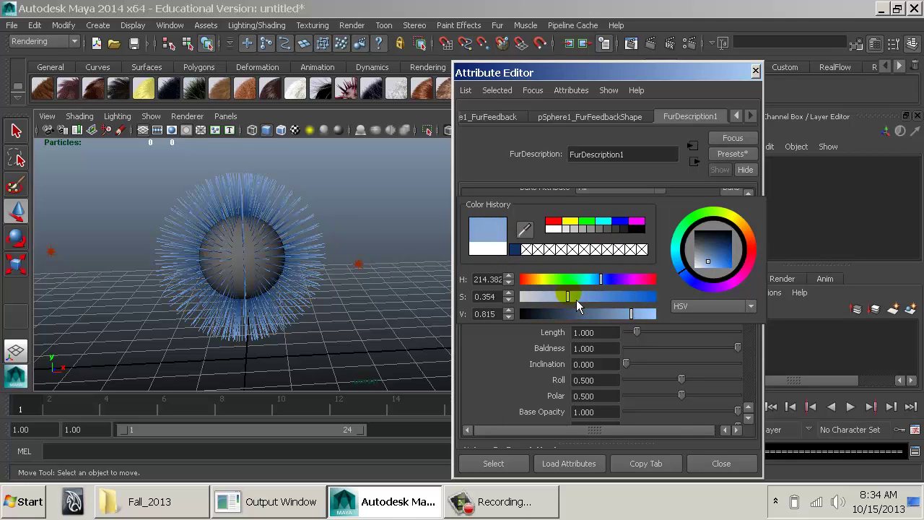
Inspect the blue fur strands up close, render the sphere with Maya Software and close the render window
{"action": "right_click_drag", "start_coordinate": [352, 218], "coordinate": [547, 289], "text": "alt"}
{"action": "right_click_drag", "start_coordinate": [249, 193], "coordinate": [439, 241], "text": "alt"}
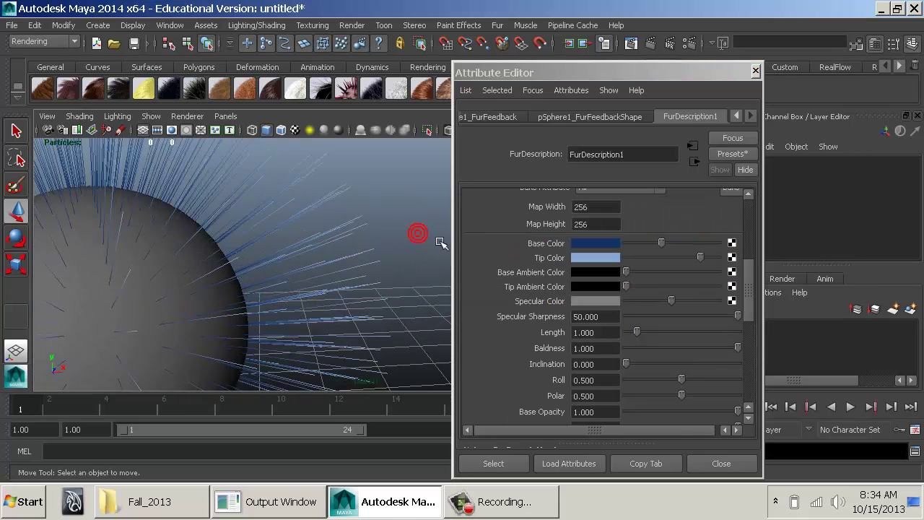
{"action": "mouse_move", "coordinate": [438, 238]}
{"action": "left_mouse_down", "text": "alt"}
{"action": "mouse_move", "coordinate": [474, 226]}
{"action": "mouse_move", "coordinate": [439, 237]}
{"action": "left_mouse_up", "text": "alt"}
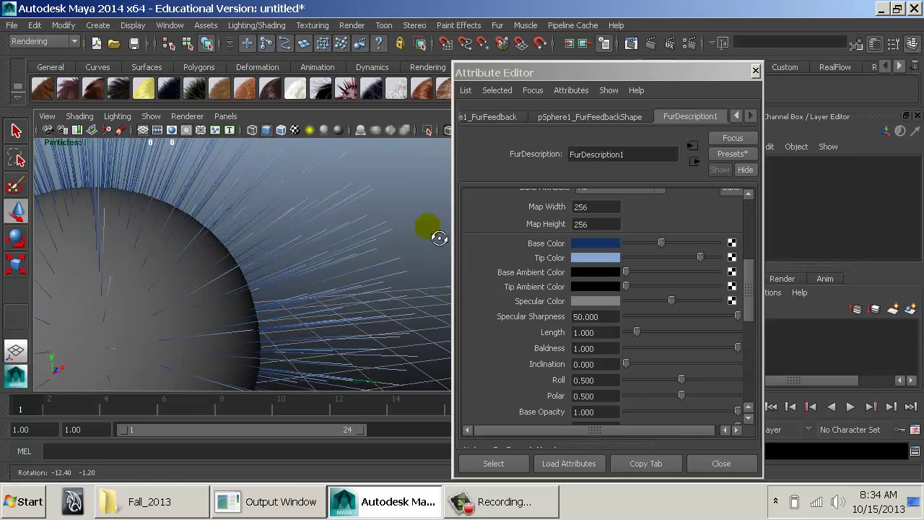
{"action": "right_click_drag", "start_coordinate": [439, 239], "coordinate": [151, 162], "text": "alt"}
{"action": "left_click_drag", "start_coordinate": [152, 162], "coordinate": [346, 190], "text": "alt"}
{"action": "left_click", "coordinate": [652, 44]}
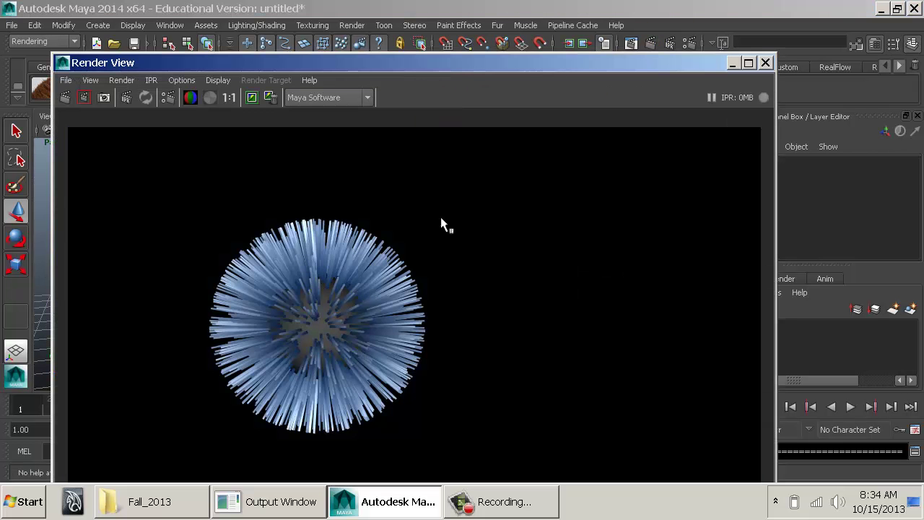
{"action": "left_click", "coordinate": [765, 63]}
Examine the fur feedback's Color Feedback Enabled option and compare it with FurDescription1's base, tip and ambient colors
{"action": "left_click", "coordinate": [629, 118]}
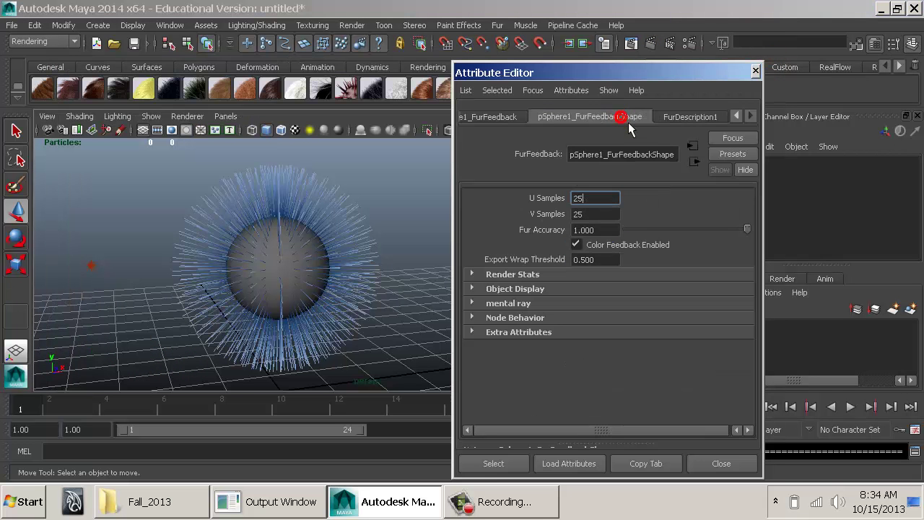
{"action": "left_click", "coordinate": [627, 244]}
{"action": "left_click", "coordinate": [634, 249]}
{"action": "left_click", "coordinate": [635, 249]}
{"action": "left_click", "coordinate": [636, 249]}
{"action": "left_click", "coordinate": [638, 251]}
{"action": "left_click", "coordinate": [638, 251]}
{"action": "left_click", "coordinate": [638, 251]}
{"action": "left_click", "coordinate": [689, 116]}
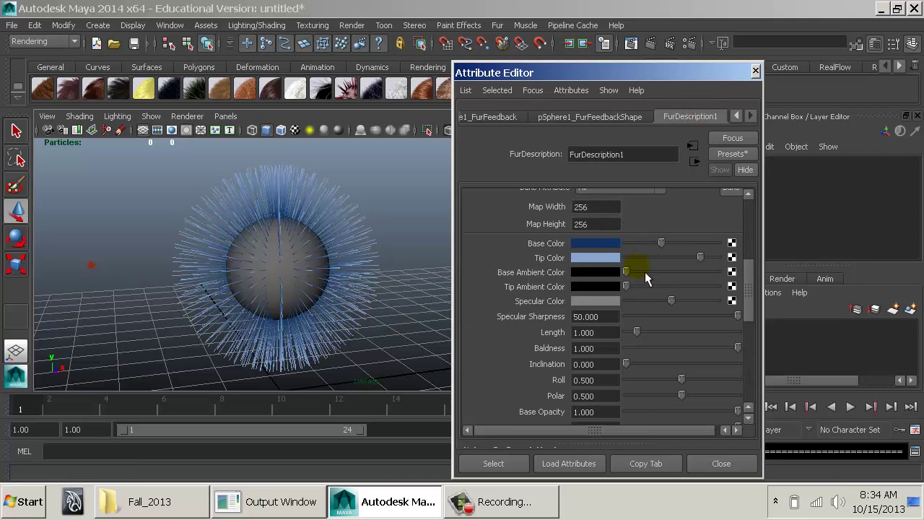
{"action": "left_click", "coordinate": [639, 118]}
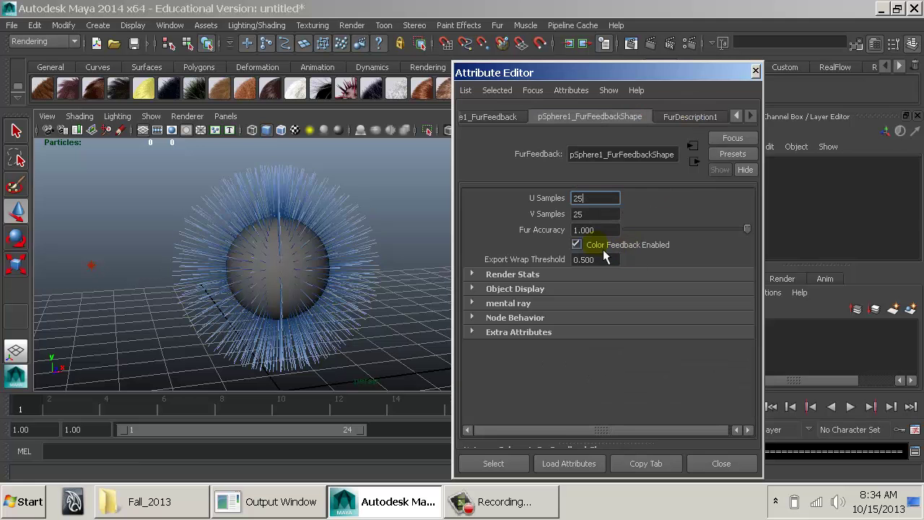
{"action": "left_click", "coordinate": [690, 116]}
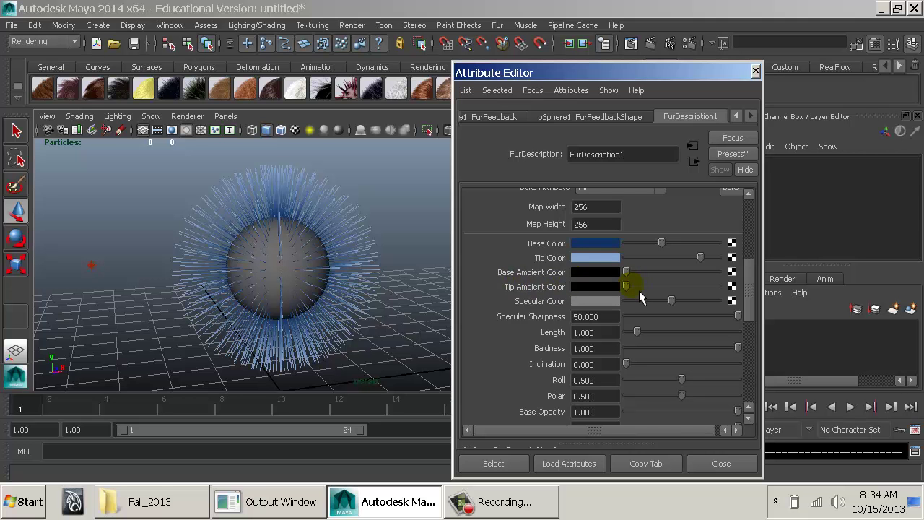
{"action": "left_click_drag", "start_coordinate": [642, 291], "coordinate": [666, 286]}
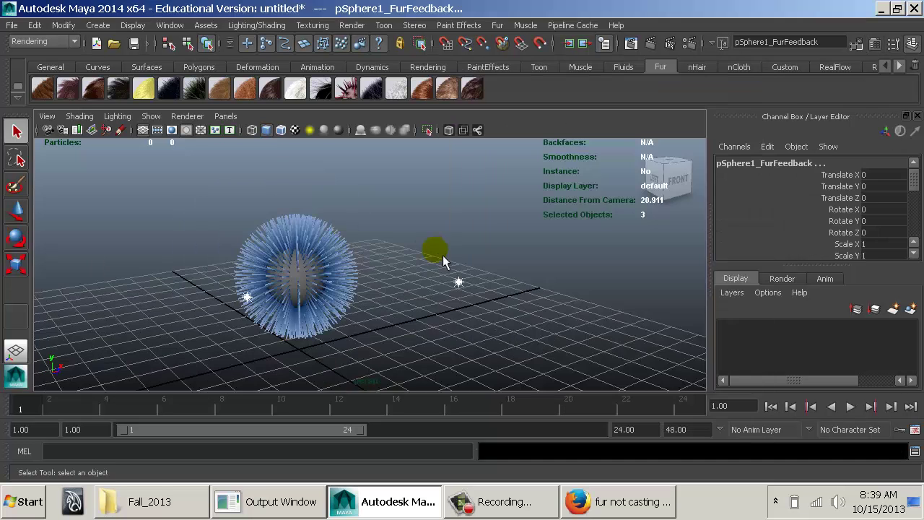
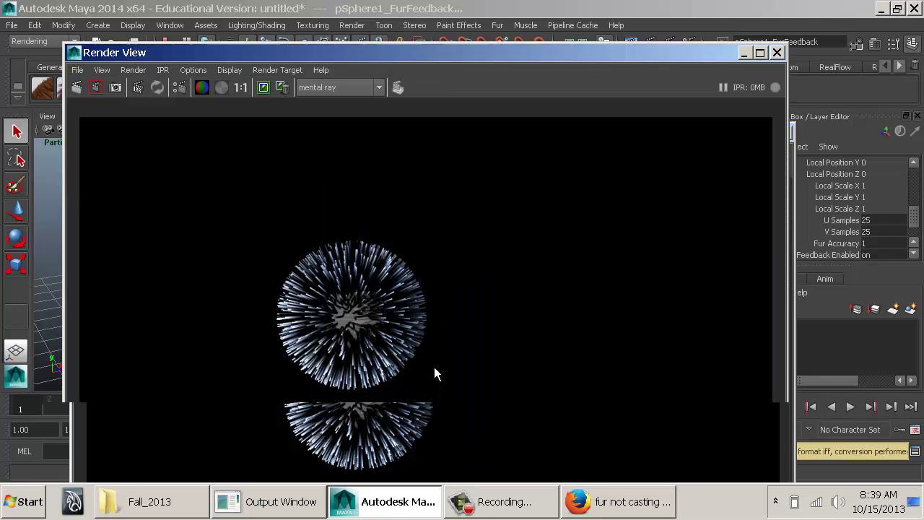
Inspect the mental ray fur render up close, then shrink the Render View window and move it to uncover the fur in the viewport
{"action": "scroll", "coordinate": [406, 325], "scroll_direction": "up", "scroll_amount": 2}
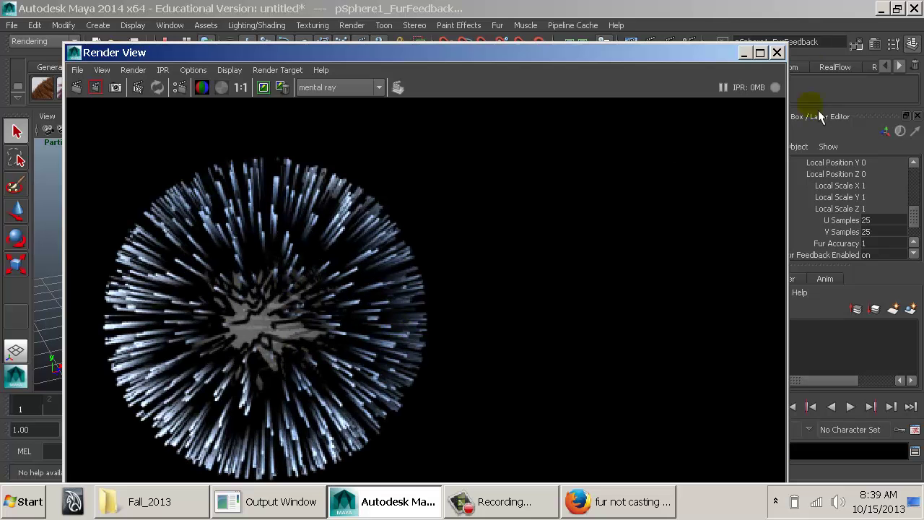
{"action": "left_click_drag", "start_coordinate": [794, 53], "coordinate": [501, 110]}
{"action": "scroll", "coordinate": [283, 265], "scroll_direction": "up", "scroll_amount": 2}
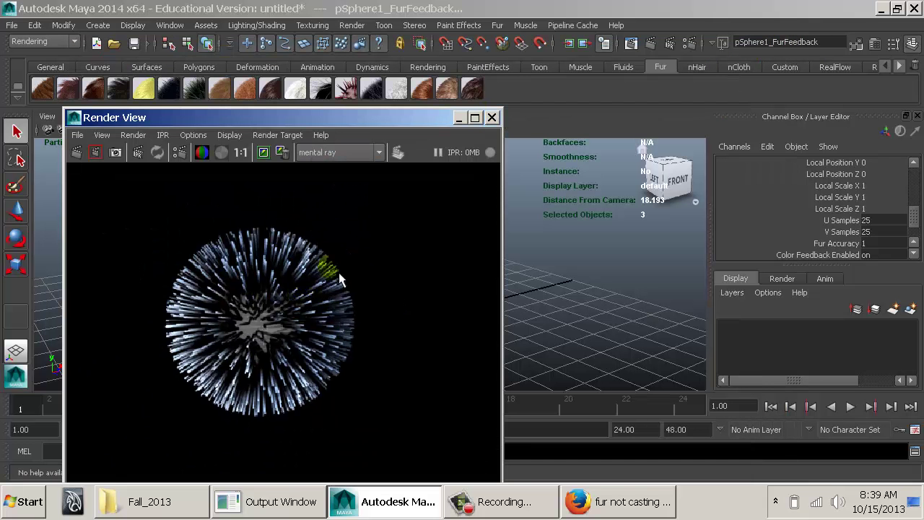
{"action": "left_click_drag", "start_coordinate": [370, 119], "coordinate": [339, 281]}
Select the sphere's fur and show FurDescription1's color attributes in the Attribute Editor beside the mental ray render
{"action": "left_click", "coordinate": [359, 221]}
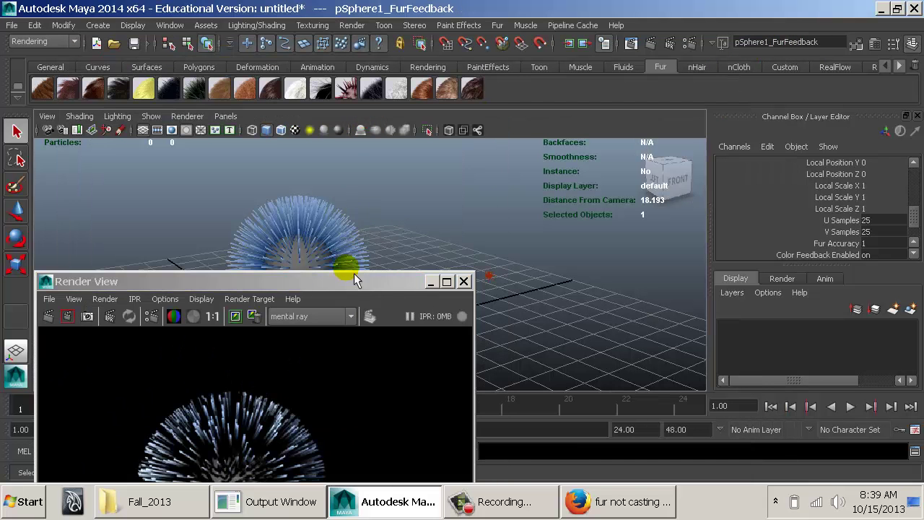
{"action": "left_click", "coordinate": [344, 225]}
{"action": "key", "text": "ctrl+a"}
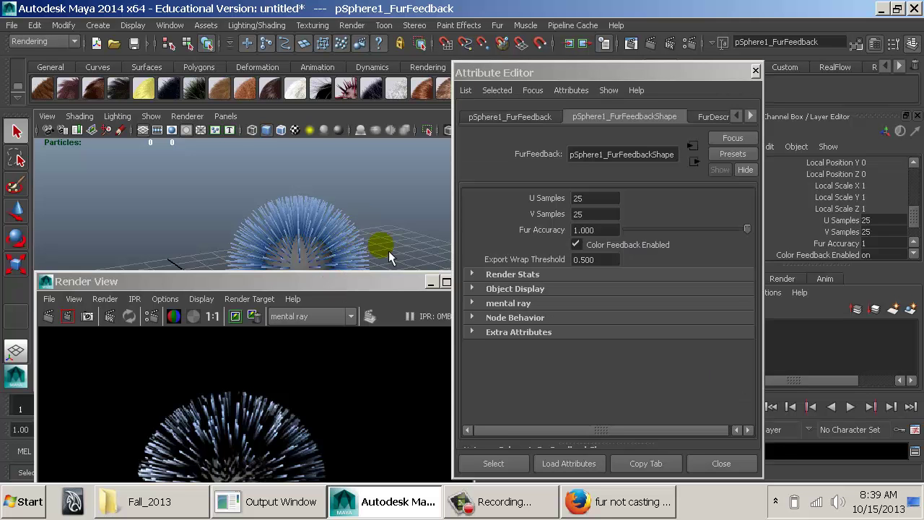
{"action": "left_click_drag", "start_coordinate": [345, 284], "coordinate": [341, 118]}
{"action": "left_click", "coordinate": [694, 117]}
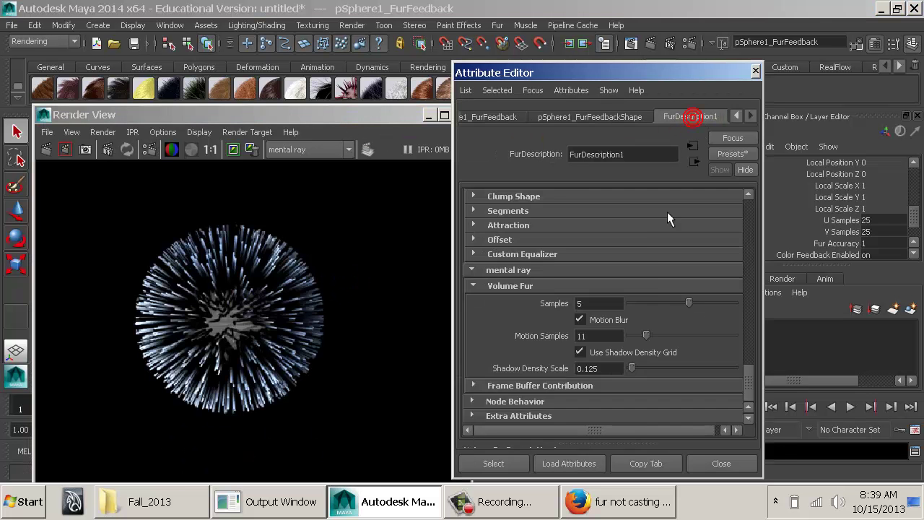
{"action": "scroll", "coordinate": [641, 243], "scroll_direction": "up", "scroll_amount": 15}
{"action": "scroll", "coordinate": [629, 282], "scroll_direction": "down", "scroll_amount": 6}
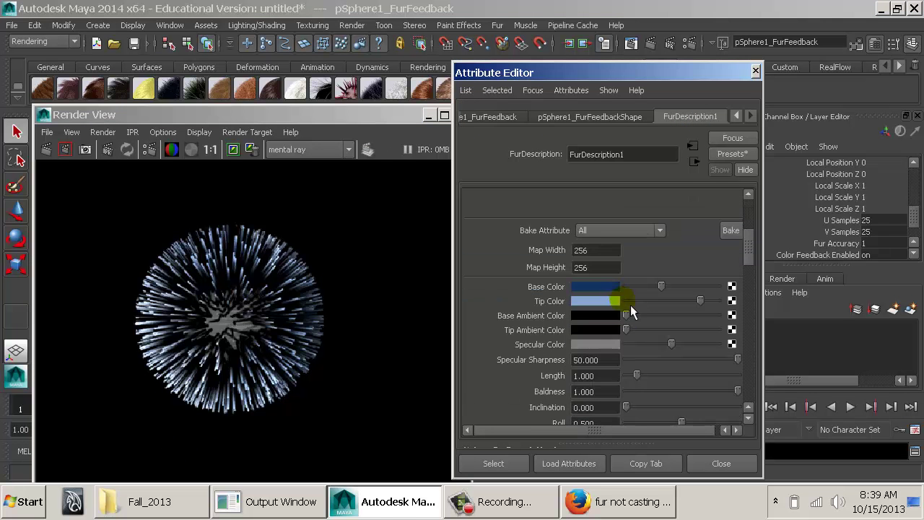
Brighten FurDescription1's tip ambient and base ambient colors from black to a medium gray
{"action": "left_click", "coordinate": [655, 334]}
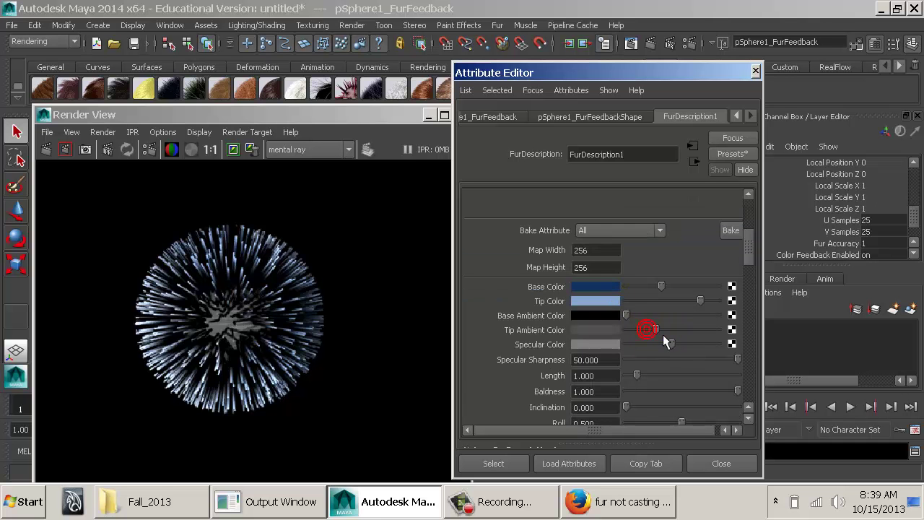
{"action": "left_click_drag", "start_coordinate": [654, 315], "coordinate": [648, 315]}
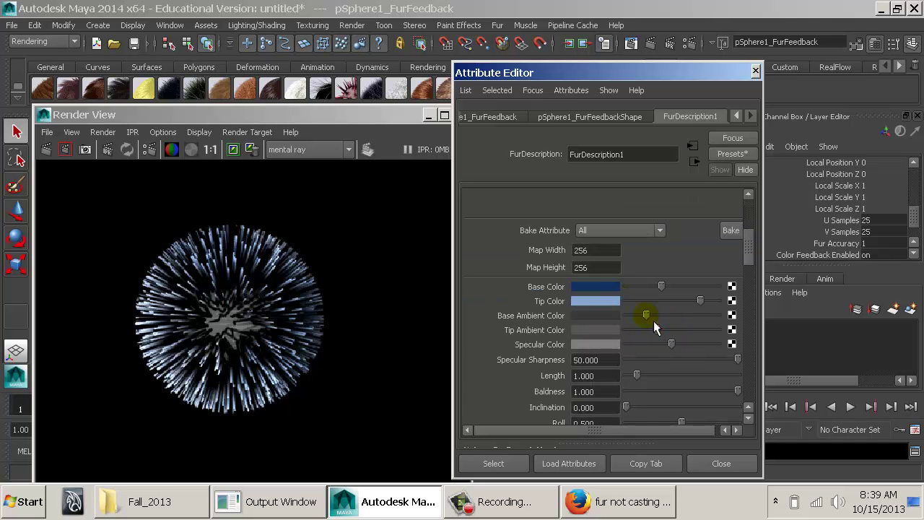
{"action": "left_click", "coordinate": [660, 329]}
{"action": "left_click", "coordinate": [656, 315]}
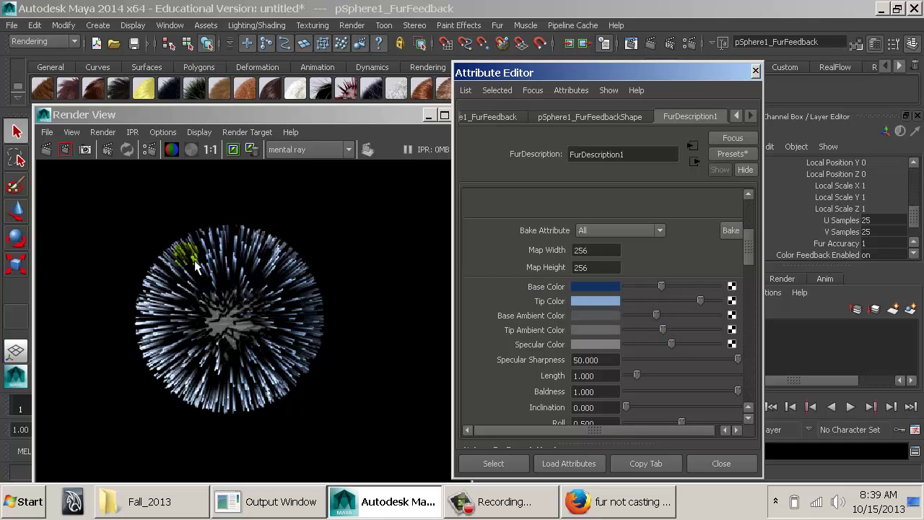
Render a rectangular region over the middle of the furry sphere with mental ray and inspect it up close
{"action": "left_click_drag", "start_coordinate": [165, 267], "coordinate": [289, 369]}
{"action": "left_click", "coordinate": [72, 151]}
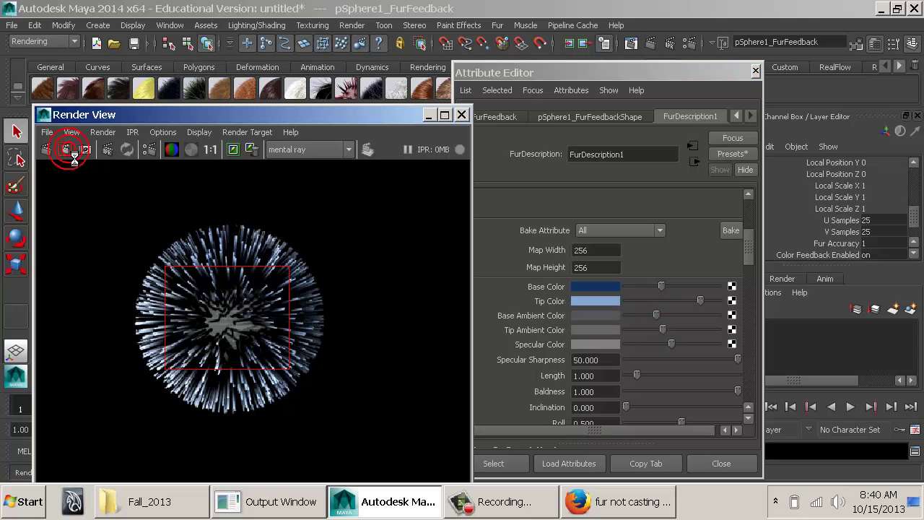
{"action": "scroll", "coordinate": [231, 353], "scroll_direction": "up", "scroll_amount": 5}
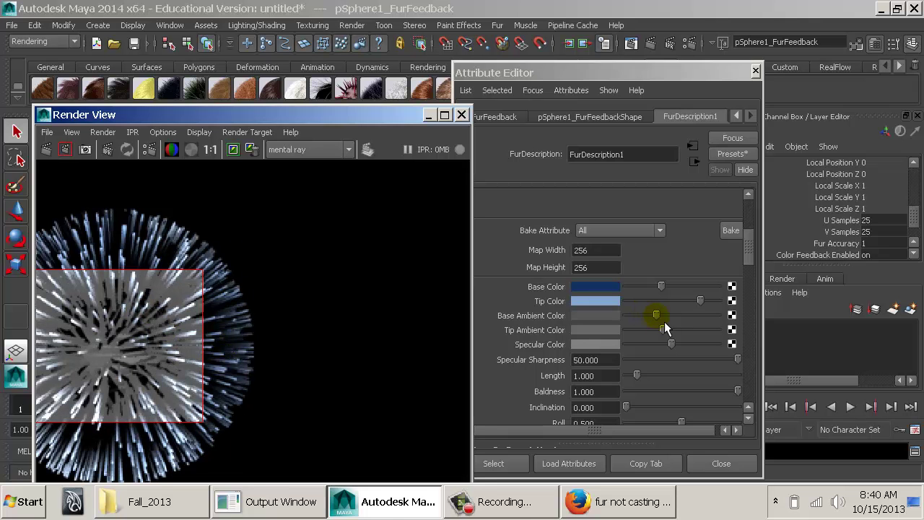
Darken the base ambient and tip ambient colors to dark grays and render the region again
{"action": "left_click_drag", "start_coordinate": [656, 315], "coordinate": [632, 315]}
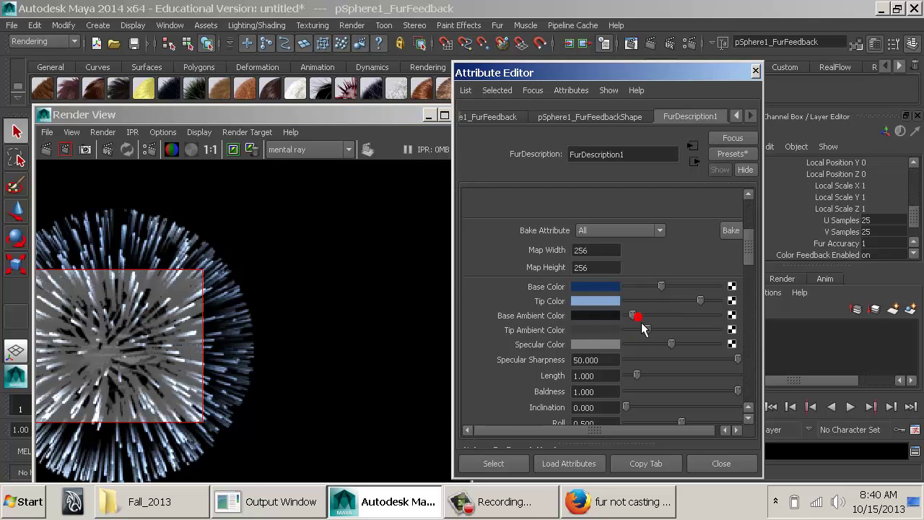
{"action": "left_click", "coordinate": [633, 315]}
{"action": "left_click", "coordinate": [64, 150]}
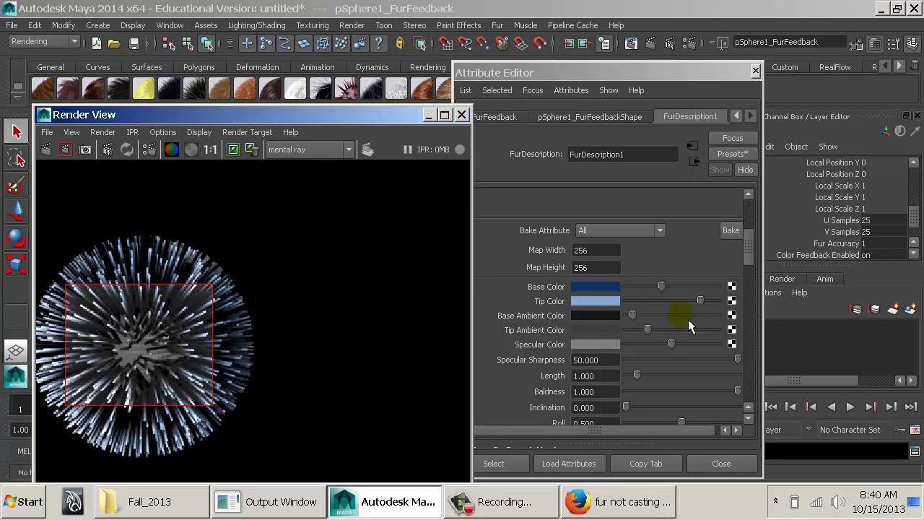
Darken the tip ambient color further, take a viewport snapshot, and re-render the region over the sphere for a close look
{"action": "mouse_move", "coordinate": [654, 333]}
{"action": "left_mouse_down"}
{"action": "mouse_move", "coordinate": [631, 315]}
{"action": "mouse_move", "coordinate": [641, 330]}
{"action": "left_mouse_up"}
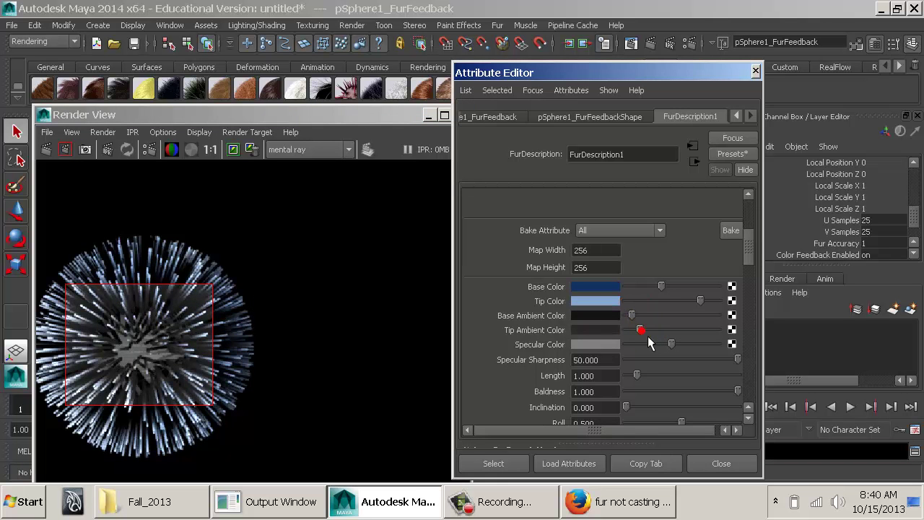
{"action": "left_click", "coordinate": [84, 149]}
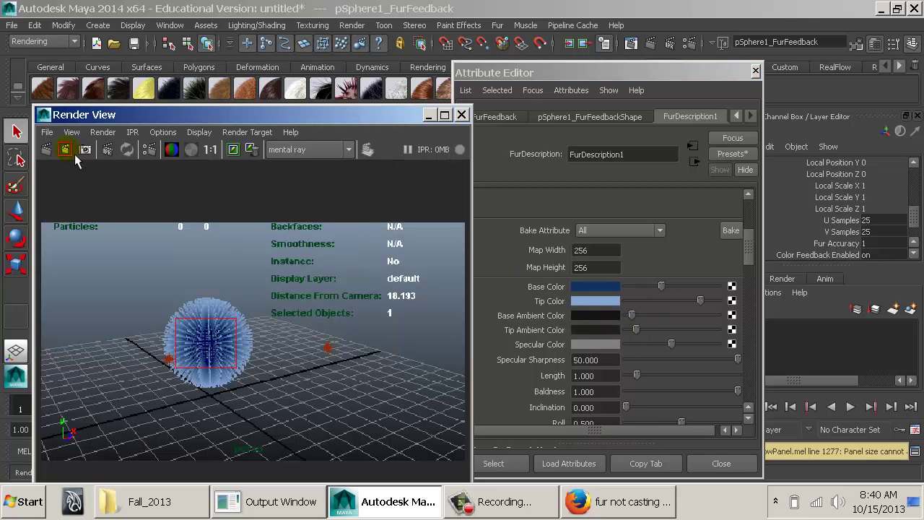
{"action": "left_click", "coordinate": [67, 149]}
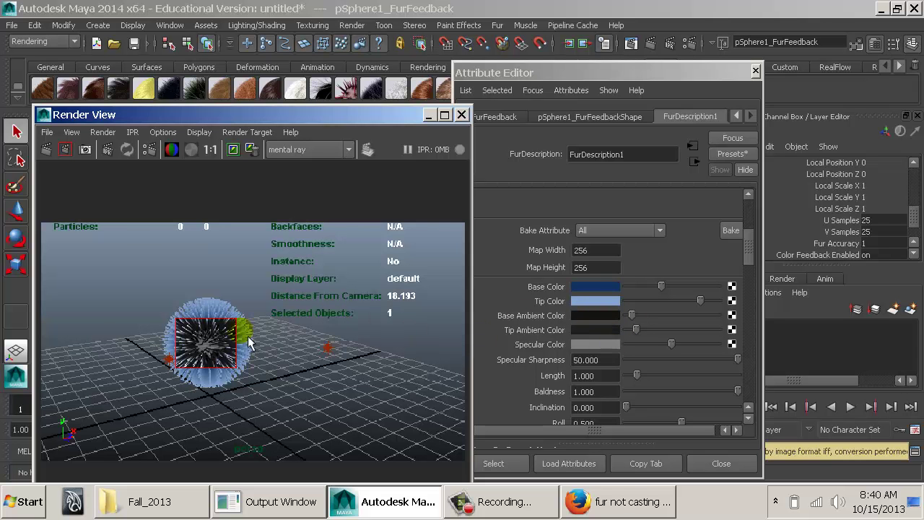
{"action": "scroll", "coordinate": [210, 313], "scroll_direction": "up", "scroll_amount": 5}
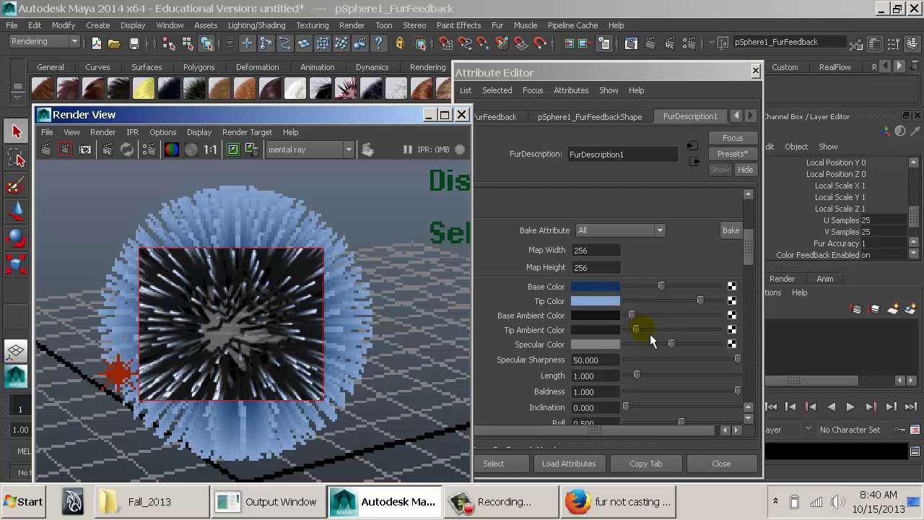
Darken the fur's base color to a deep navy and put the Render View away to see the viewport
{"action": "left_click_drag", "start_coordinate": [649, 286], "coordinate": [654, 292]}
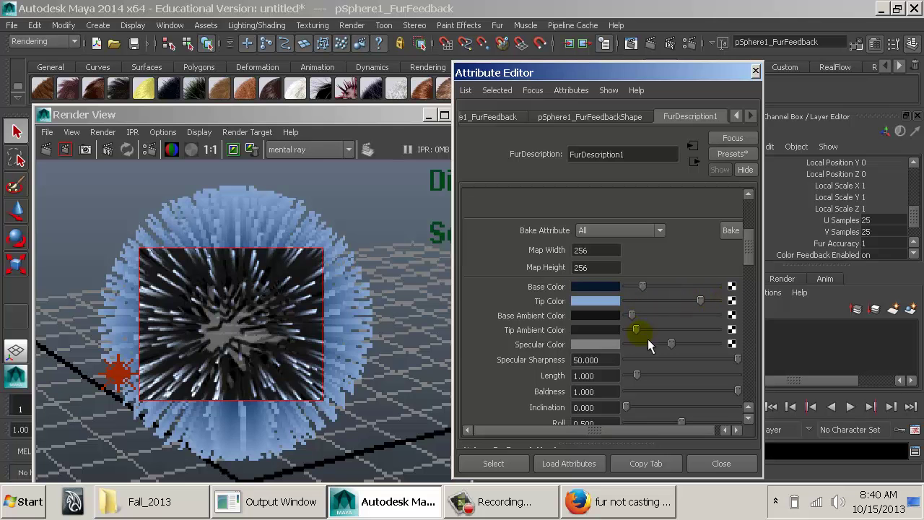
{"action": "left_click", "coordinate": [426, 115]}
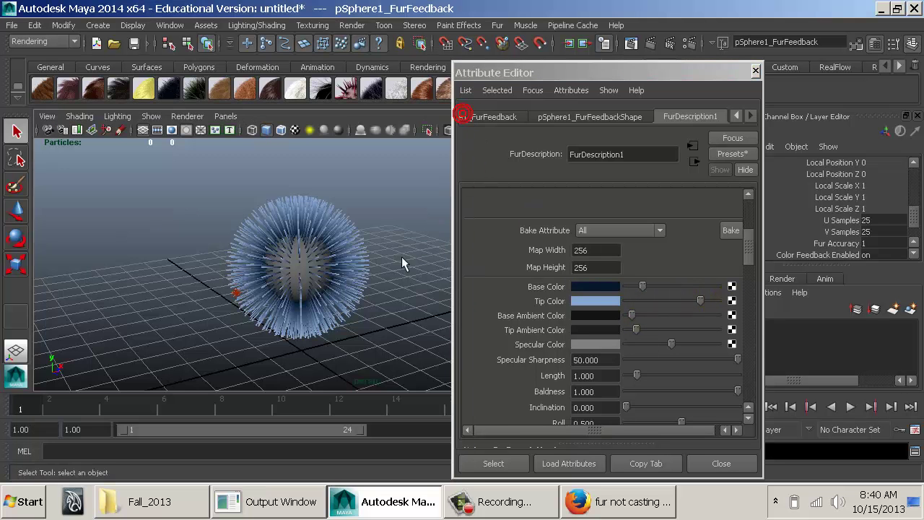
Set the Render View's test resolution to 75% Settings (720x405) and close the window
{"action": "left_click", "coordinate": [646, 43]}
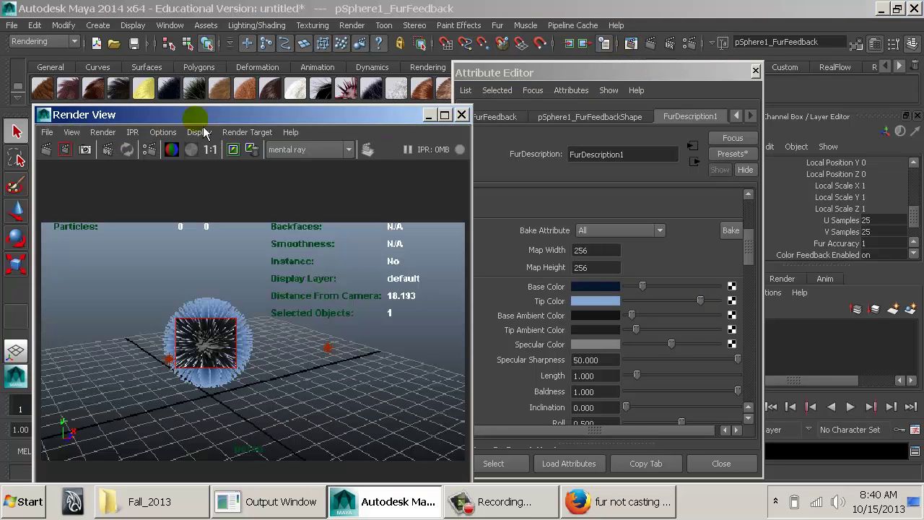
{"action": "left_click", "coordinate": [179, 132]}
{"action": "mouse_move", "coordinate": [209, 187]}
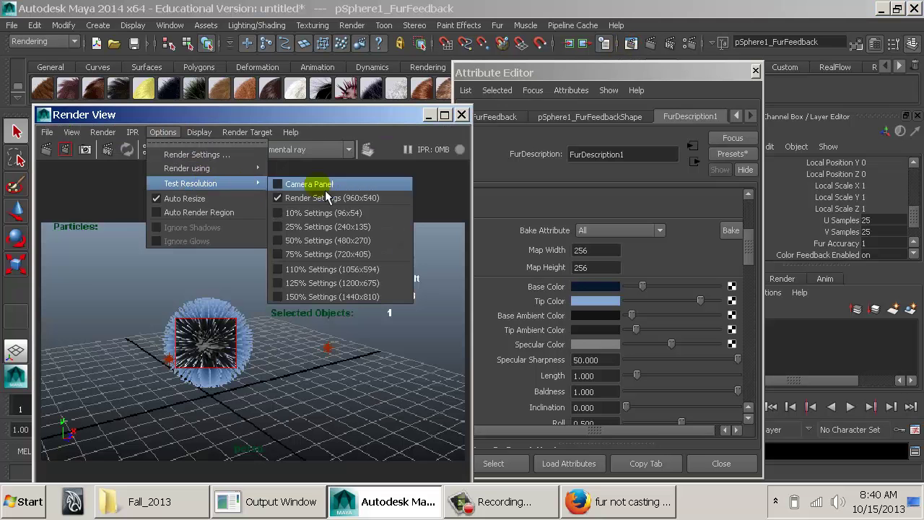
{"action": "left_click", "coordinate": [334, 254]}
{"action": "left_click", "coordinate": [461, 114]}
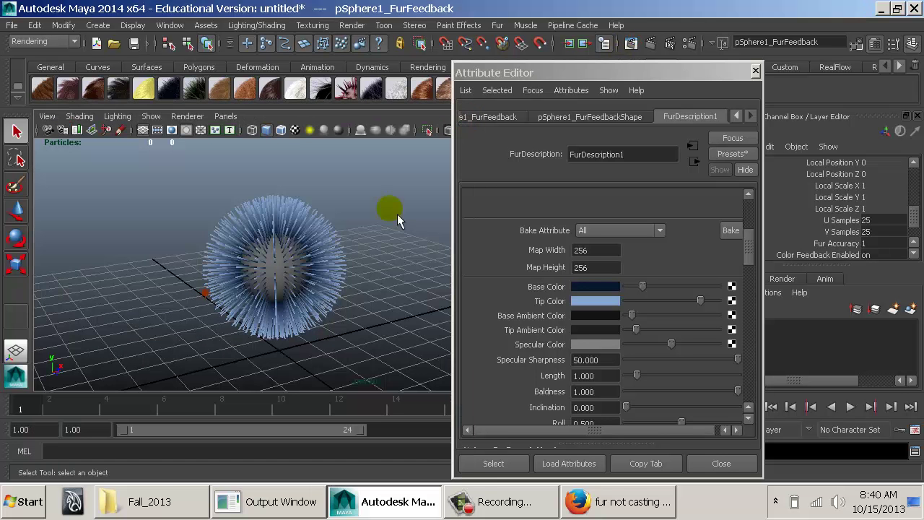
Increase FurDescription1's Length to about 2.258
{"action": "left_click_drag", "start_coordinate": [375, 233], "coordinate": [370, 235]}
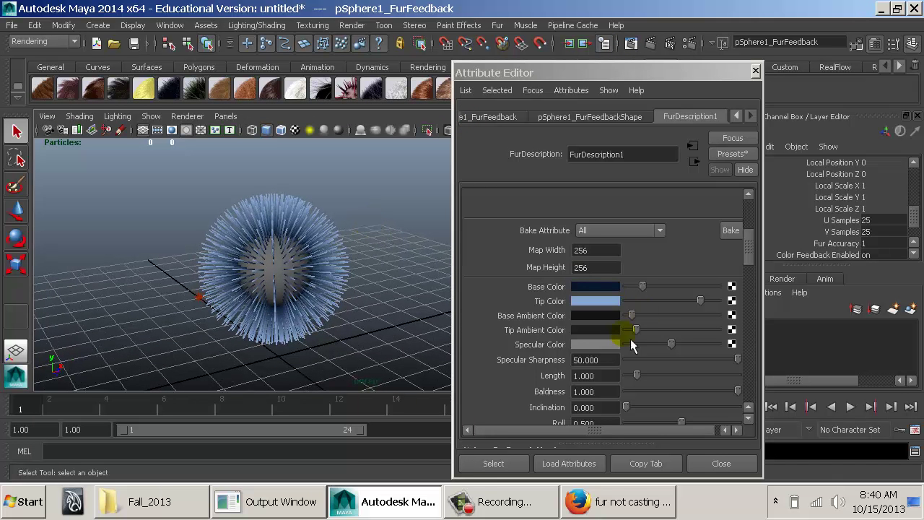
{"action": "scroll", "coordinate": [621, 336], "scroll_direction": "down", "scroll_amount": 3}
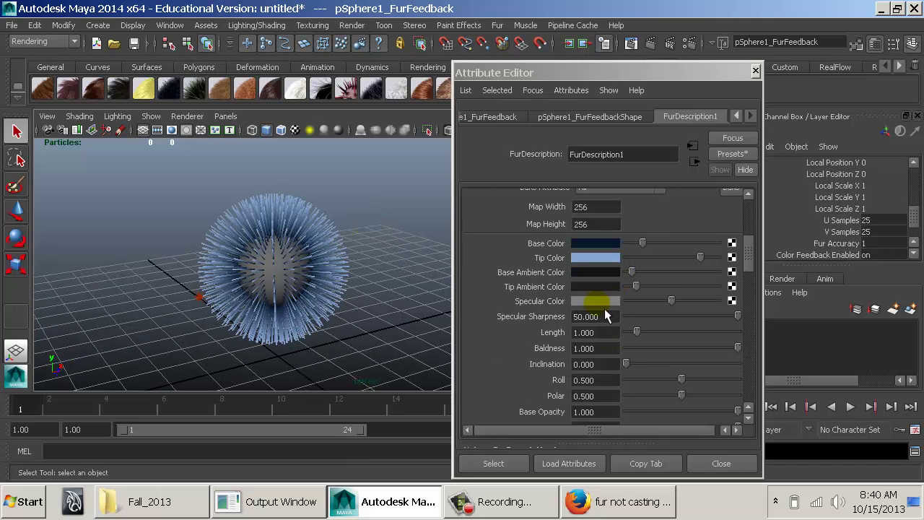
{"action": "scroll", "coordinate": [604, 308], "scroll_direction": "up", "scroll_amount": 8}
{"action": "scroll", "coordinate": [604, 310], "scroll_direction": "down", "scroll_amount": 6}
{"action": "left_click", "coordinate": [597, 318]}
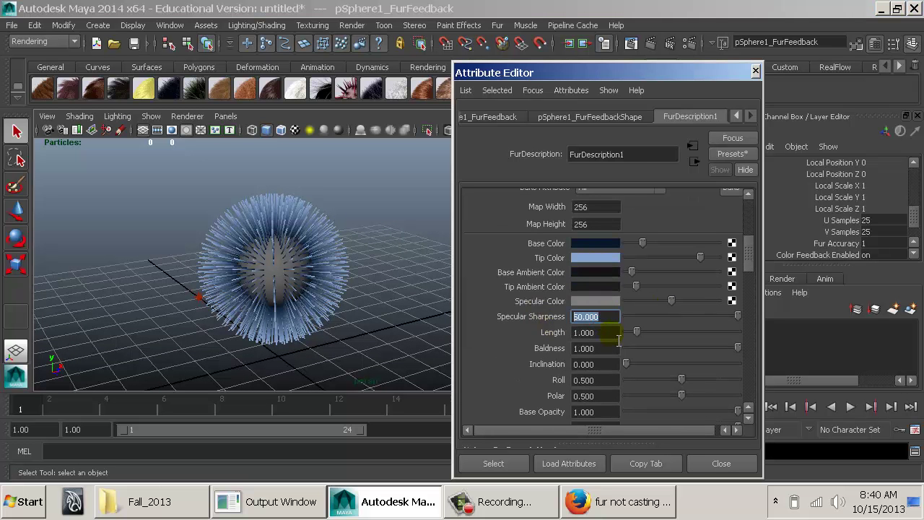
{"action": "double_click", "coordinate": [606, 332]}
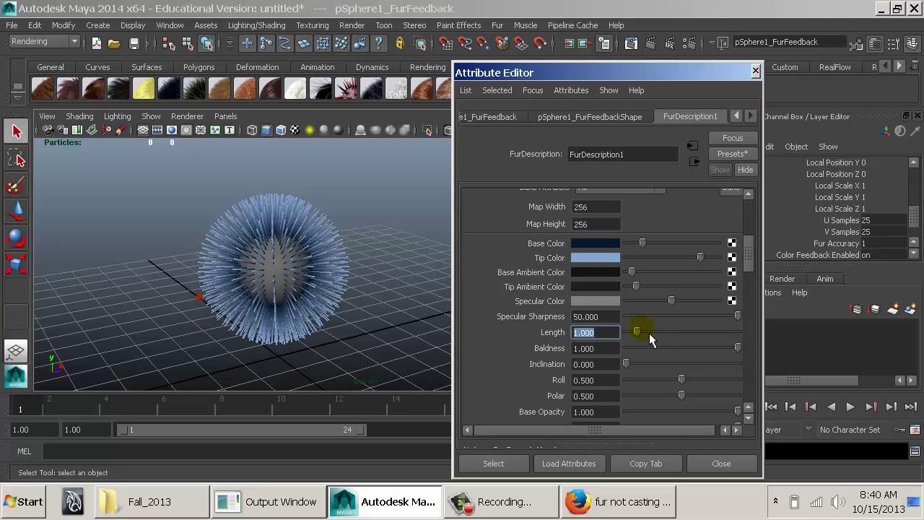
{"action": "mouse_move", "coordinate": [649, 332]}
{"action": "left_mouse_down"}
{"action": "mouse_move", "coordinate": [671, 337]}
{"action": "mouse_move", "coordinate": [643, 335]}
{"action": "mouse_move", "coordinate": [659, 337]}
{"action": "left_mouse_up"}
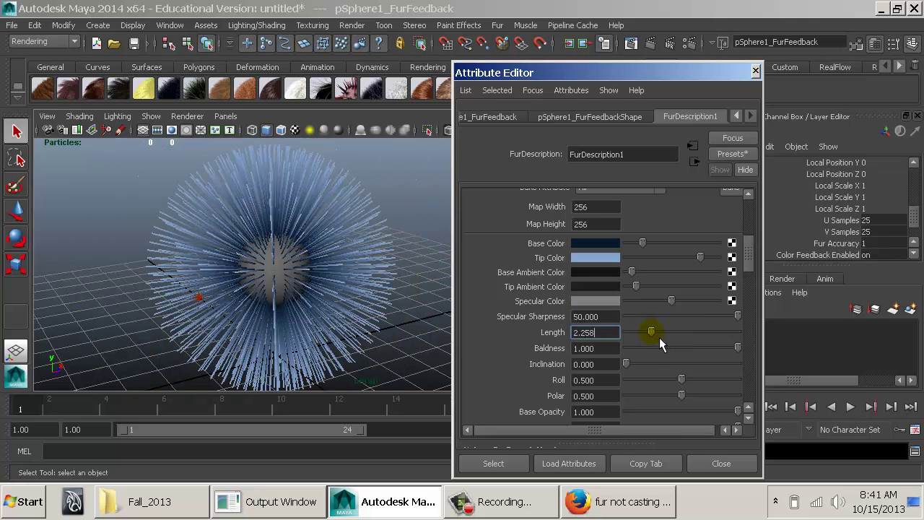
Try out the fur's Baldness setting, keeping it at 1.000, and select the Inclination value
{"action": "double_click", "coordinate": [605, 348]}
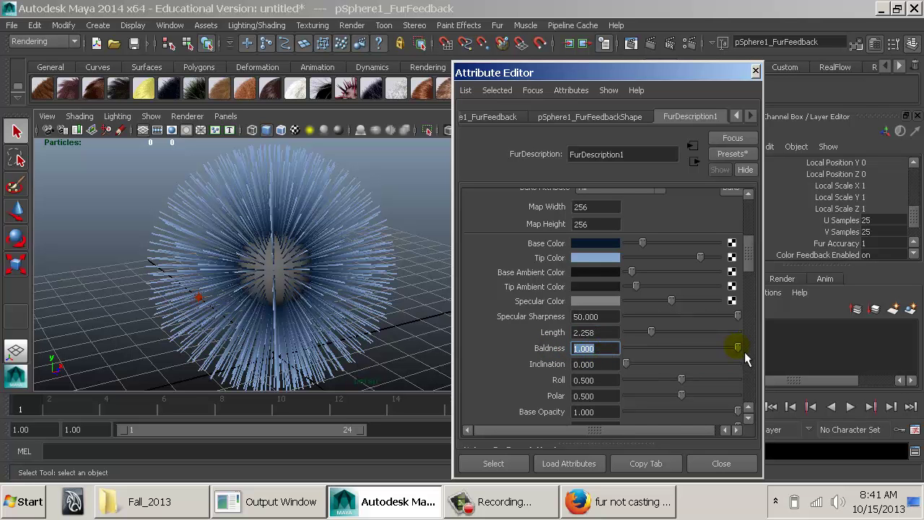
{"action": "mouse_move", "coordinate": [741, 352]}
{"action": "left_mouse_down"}
{"action": "mouse_move", "coordinate": [631, 346]}
{"action": "mouse_move", "coordinate": [773, 357]}
{"action": "mouse_move", "coordinate": [580, 352]}
{"action": "mouse_move", "coordinate": [735, 348]}
{"action": "left_mouse_up"}
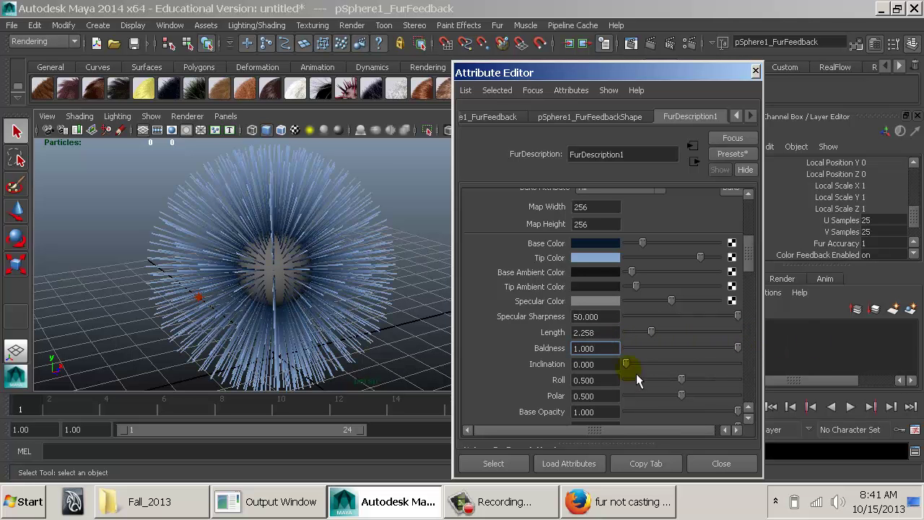
{"action": "left_click_drag", "start_coordinate": [636, 373], "coordinate": [610, 363]}
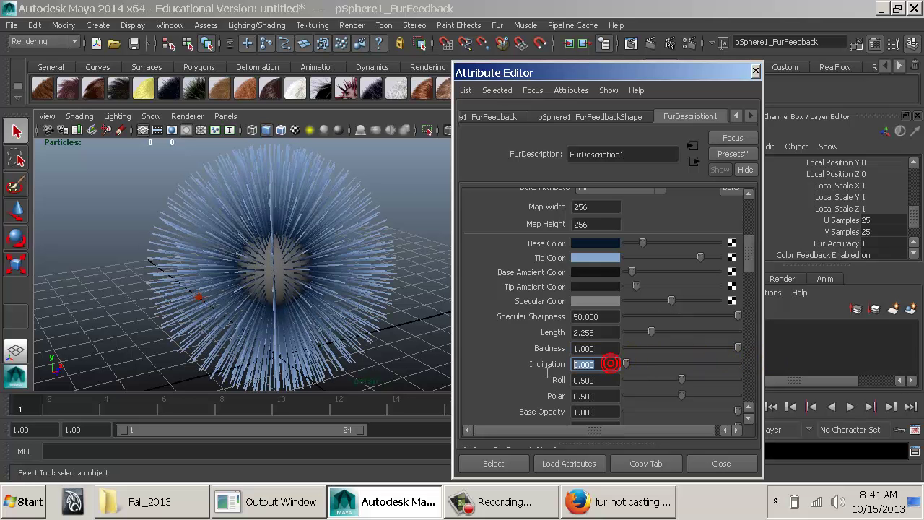
Try a Roll of about 0.574 on the fur and set Roll back to 0.5
{"action": "scroll", "coordinate": [636, 339], "scroll_direction": "down", "scroll_amount": 3}
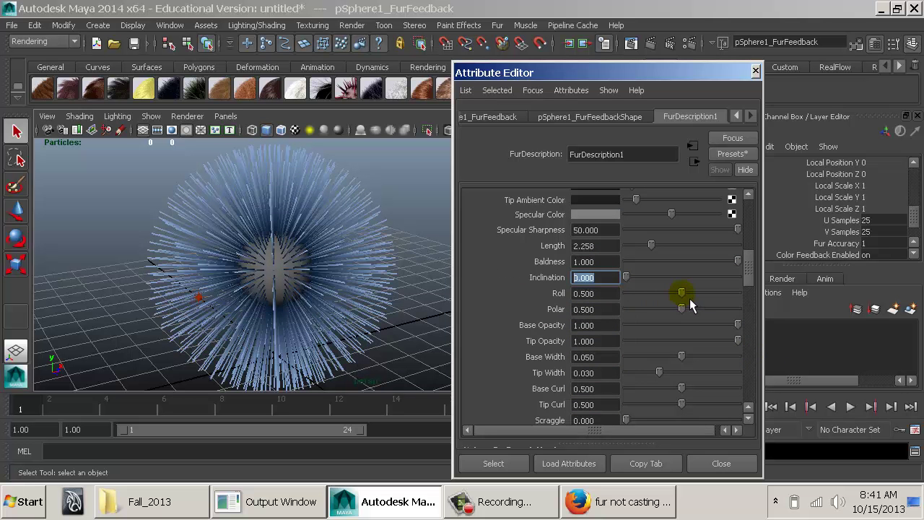
{"action": "mouse_move", "coordinate": [689, 298]}
{"action": "left_mouse_down"}
{"action": "mouse_move", "coordinate": [631, 297]}
{"action": "mouse_move", "coordinate": [734, 297]}
{"action": "mouse_move", "coordinate": [688, 297]}
{"action": "left_mouse_up"}
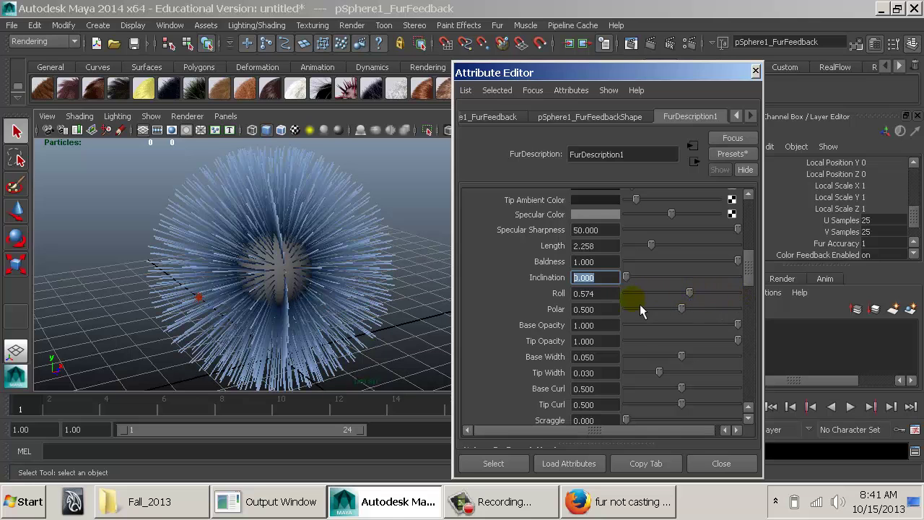
{"action": "left_click_drag", "start_coordinate": [605, 292], "coordinate": [533, 290]}
{"action": "type", "text": ".5"}
{"action": "key", "text": "Return"}
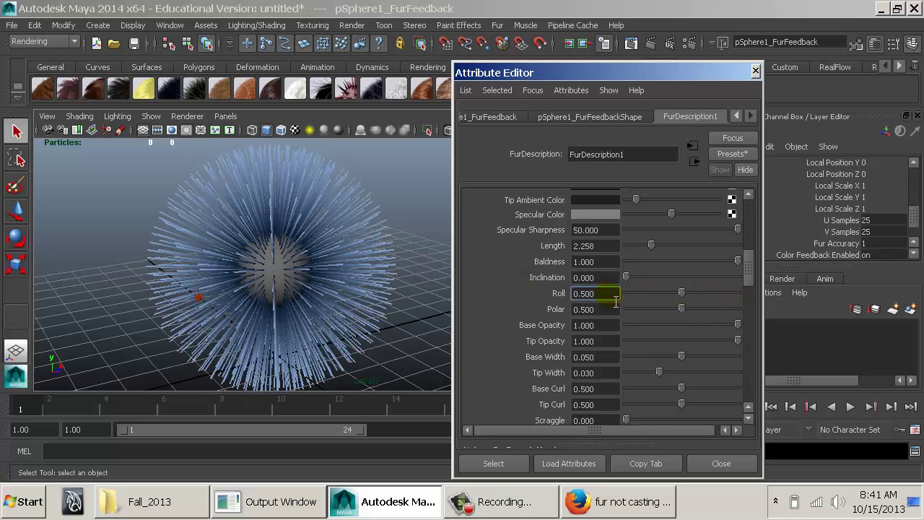
Try lower Polar and Roll values on the fur, with Polar at about 0.148 and 0.452
{"action": "double_click", "coordinate": [592, 293]}
{"action": "double_click", "coordinate": [598, 278]}
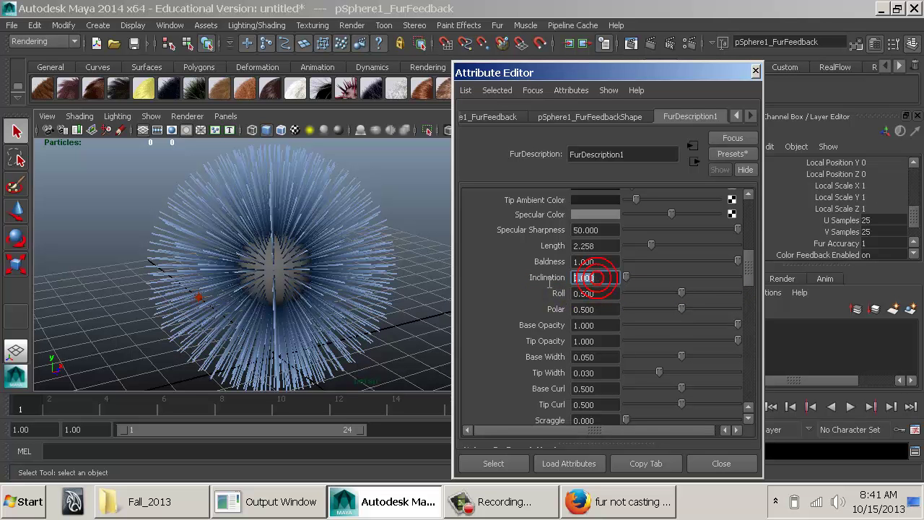
{"action": "left_click", "coordinate": [593, 293]}
{"action": "left_click", "coordinate": [601, 311]}
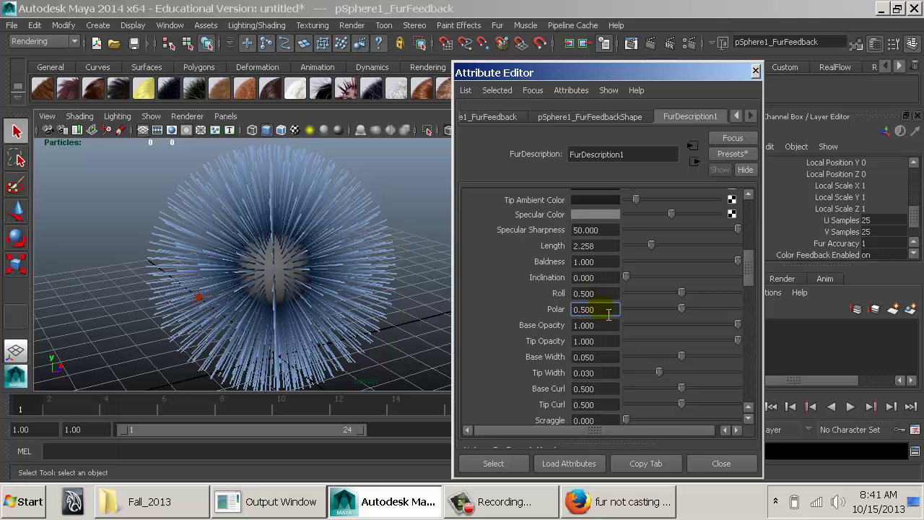
{"action": "left_click", "coordinate": [682, 310]}
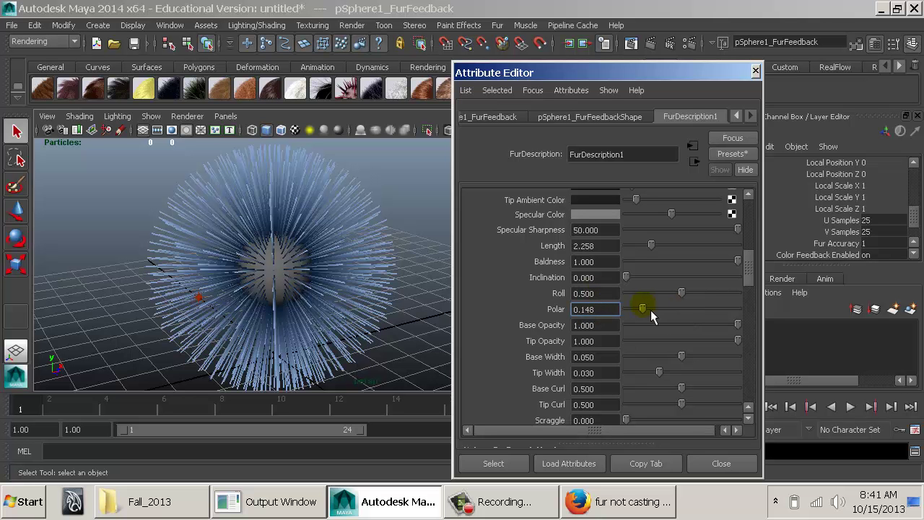
{"action": "mouse_move", "coordinate": [682, 293]}
{"action": "left_mouse_down"}
{"action": "mouse_move", "coordinate": [661, 294]}
{"action": "mouse_move", "coordinate": [668, 309]}
{"action": "mouse_move", "coordinate": [648, 309]}
{"action": "mouse_move", "coordinate": [712, 313]}
{"action": "mouse_move", "coordinate": [645, 296]}
{"action": "mouse_move", "coordinate": [692, 304]}
{"action": "mouse_move", "coordinate": [676, 307]}
{"action": "left_mouse_up"}
Set the fur's Roll and Polar both to 0.5
{"action": "double_click", "coordinate": [609, 293]}
{"action": "type", "text": "0.5"}
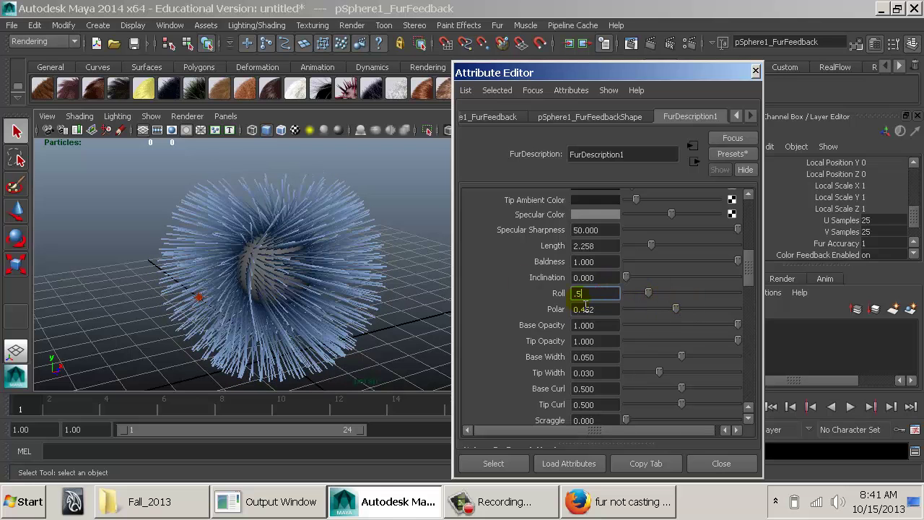
{"action": "key", "text": "Tab"}
{"action": "type", "text": "0.5"}
{"action": "key", "text": "Return"}
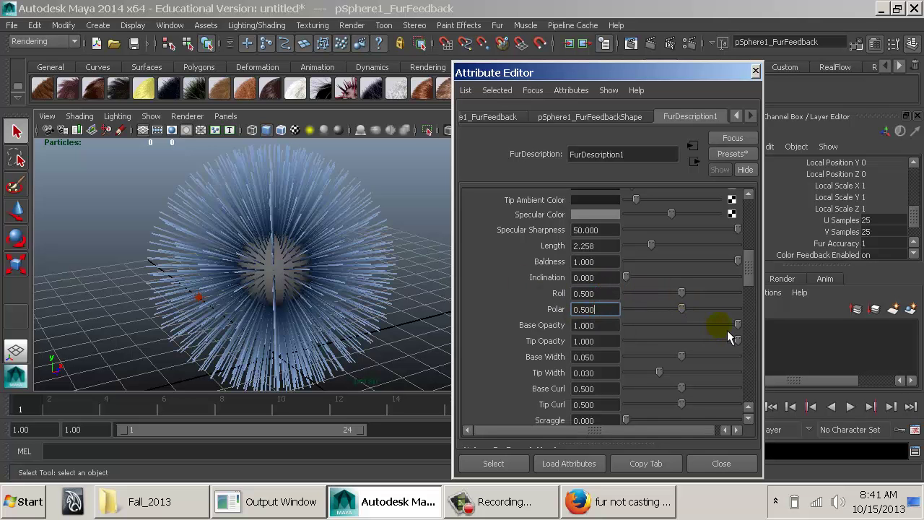
Highlight the Base Opacity and Tip Opacity values, and close the open Firefox browser window
{"action": "double_click", "coordinate": [603, 326]}
{"action": "double_click", "coordinate": [600, 340]}
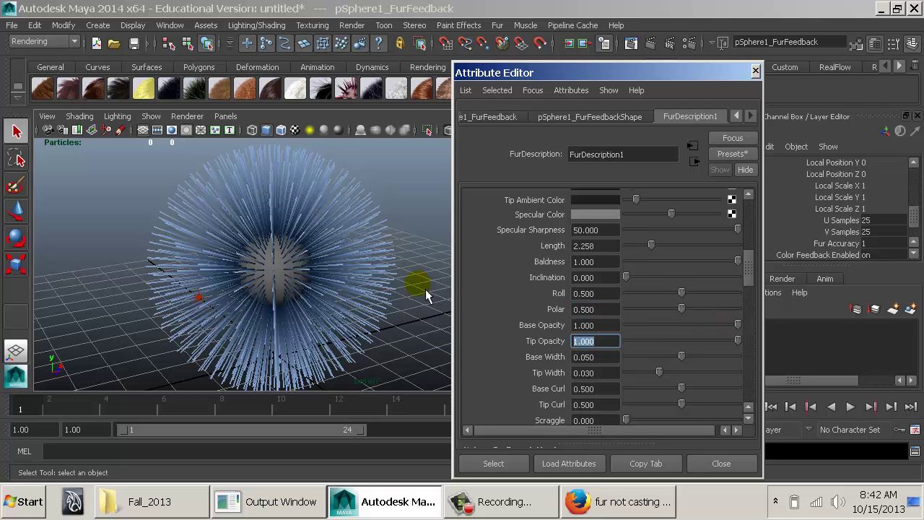
{"action": "right_click", "coordinate": [615, 499]}
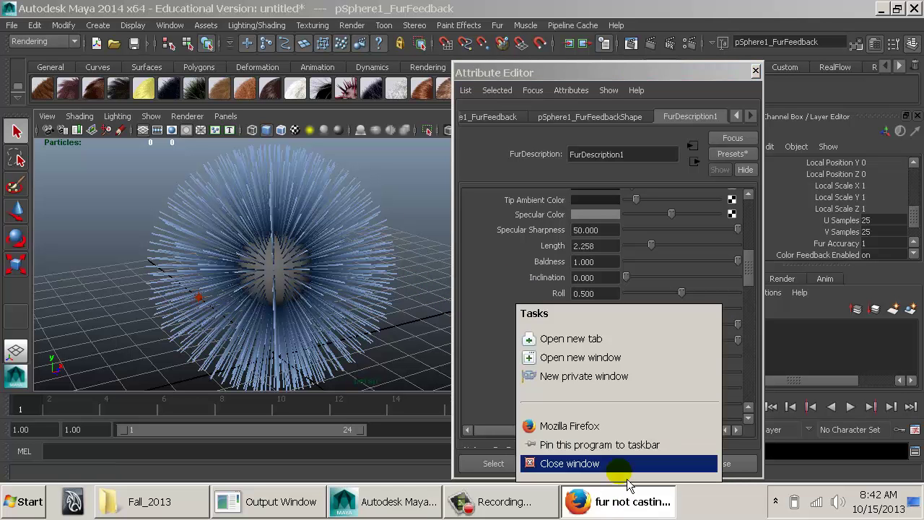
{"action": "left_click", "coordinate": [625, 465]}
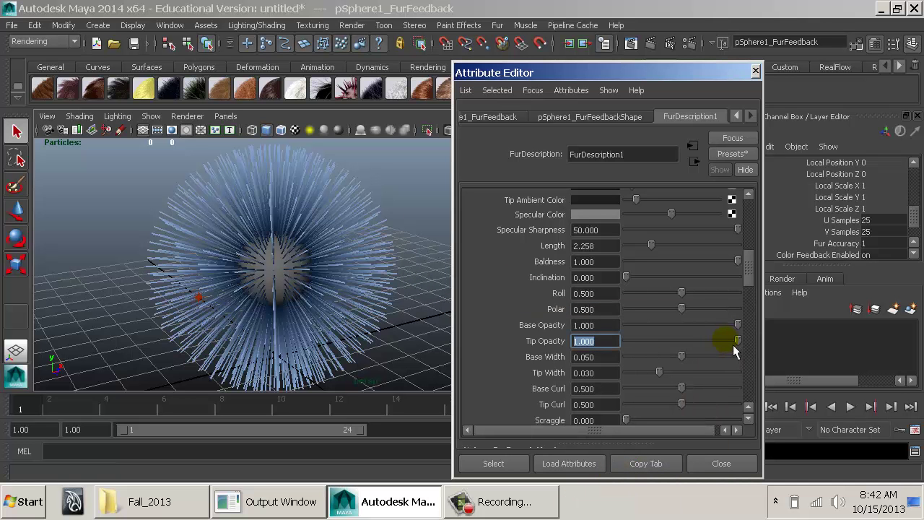
Set the fur's Tip Opacity to about 0.542 and render a close-up of the upper part of the sphere
{"action": "left_click_drag", "start_coordinate": [741, 329], "coordinate": [723, 330]}
{"action": "left_click_drag", "start_coordinate": [742, 343], "coordinate": [695, 339]}
{"action": "right_click_drag", "start_coordinate": [306, 208], "coordinate": [404, 295], "text": "alt"}
{"action": "middle_click_drag", "start_coordinate": [348, 251], "coordinate": [364, 245], "text": "alt"}
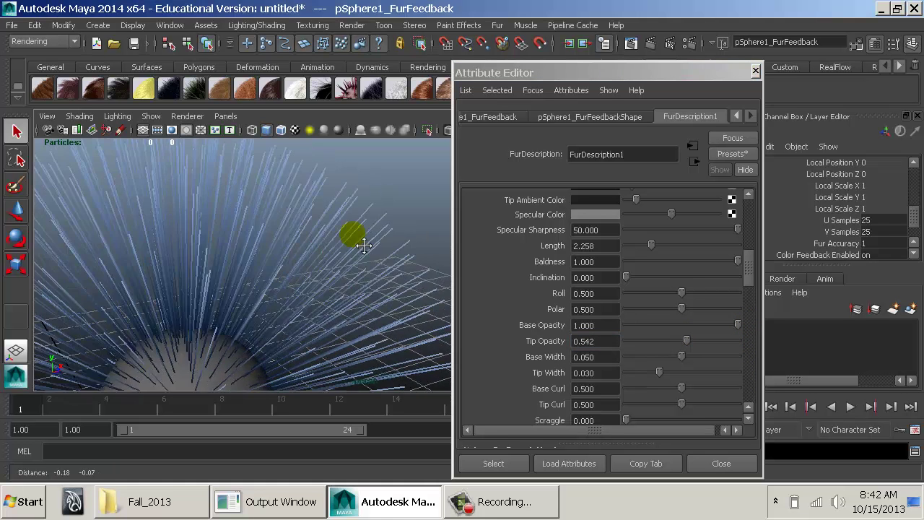
{"action": "right_click_drag", "start_coordinate": [363, 245], "coordinate": [413, 238], "text": "alt"}
{"action": "left_click", "coordinate": [650, 43]}
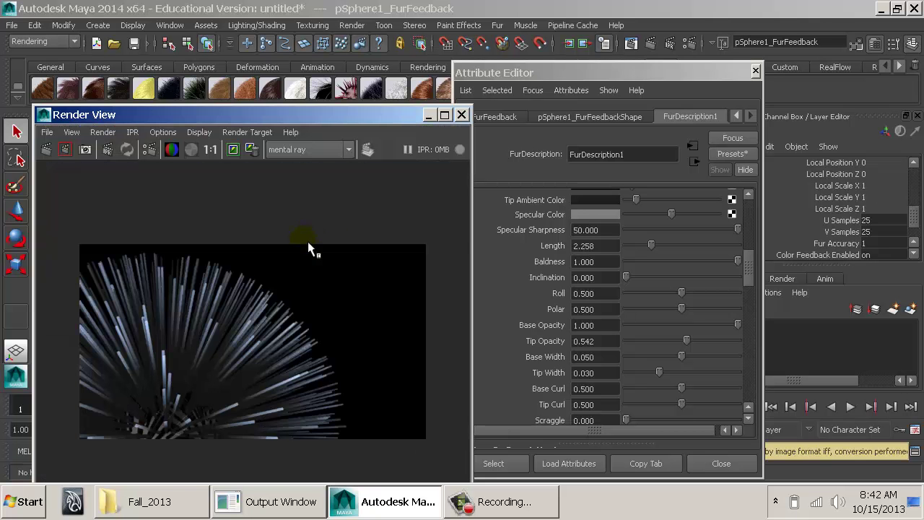
Examine the rendered fur tips in the alpha channel, then compare them with the color channels
{"action": "left_click", "coordinate": [191, 149]}
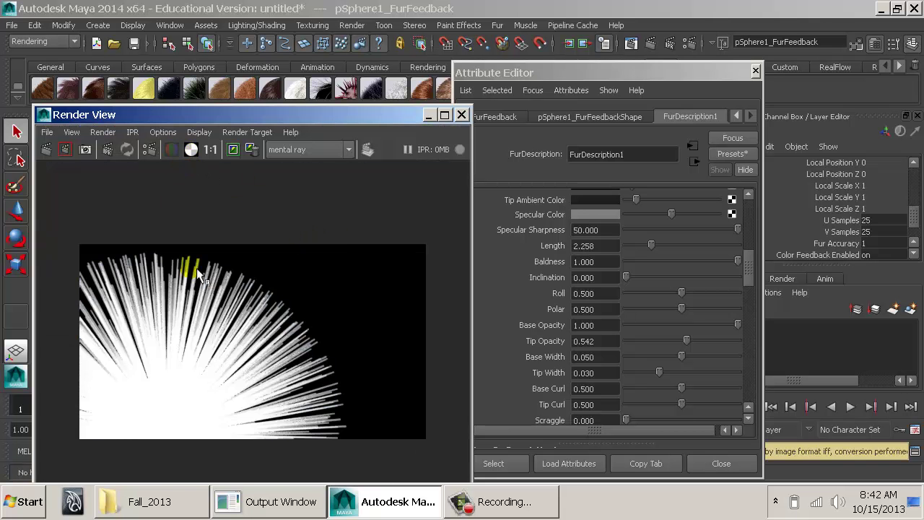
{"action": "scroll", "coordinate": [204, 288], "scroll_direction": "up", "scroll_amount": 2}
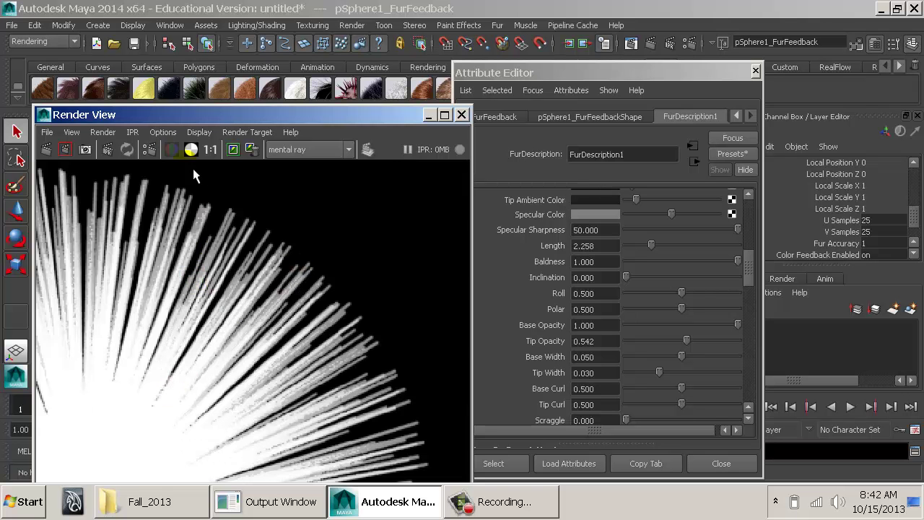
{"action": "left_click", "coordinate": [171, 149]}
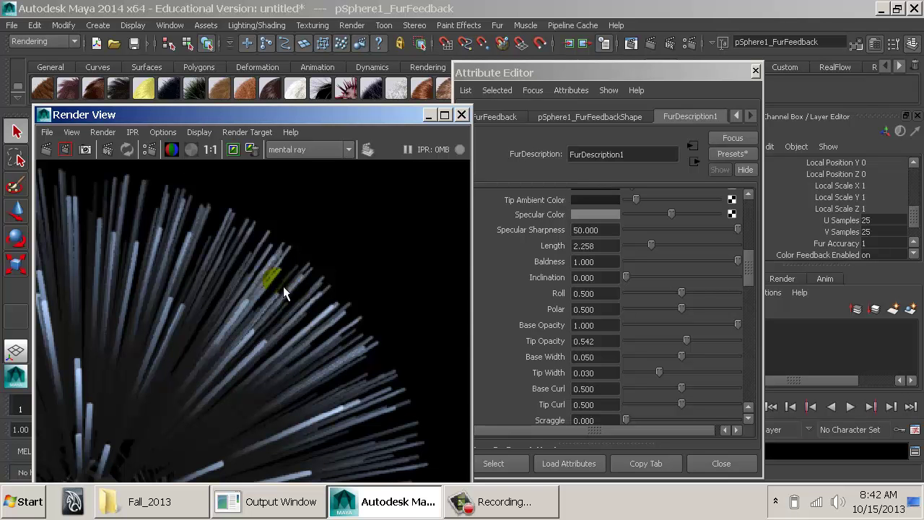
{"action": "scroll", "coordinate": [313, 270], "scroll_direction": "down", "scroll_amount": 2}
Darken the fur's Base Ambient Color to black and its Tip Ambient Color to near black, and re-render a region of the fur
{"action": "scroll", "coordinate": [666, 250], "scroll_direction": "up", "scroll_amount": 5}
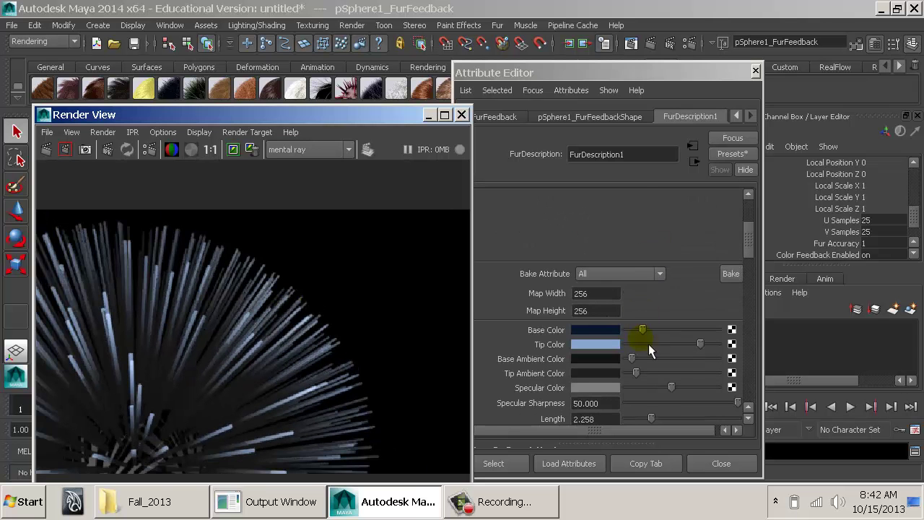
{"action": "left_click", "coordinate": [636, 373]}
{"action": "left_click_drag", "start_coordinate": [638, 364], "coordinate": [635, 363]}
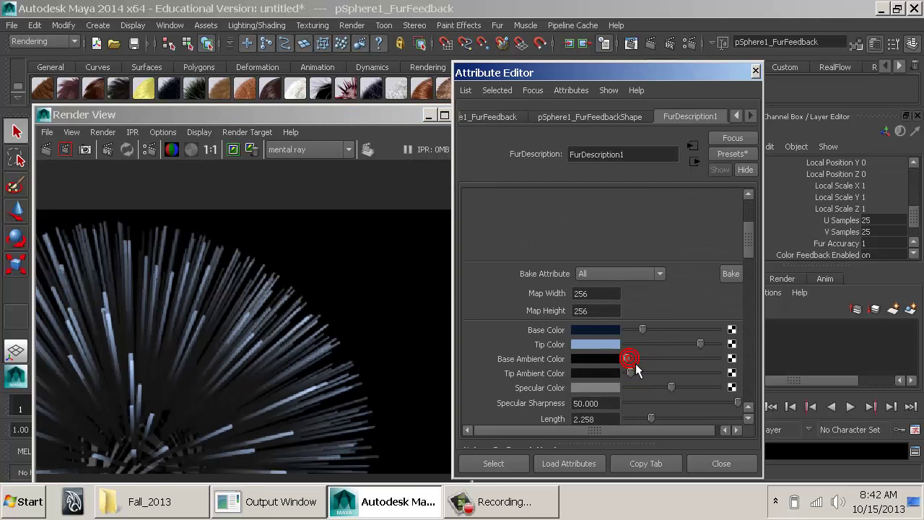
{"action": "left_click_drag", "start_coordinate": [254, 290], "coordinate": [392, 437]}
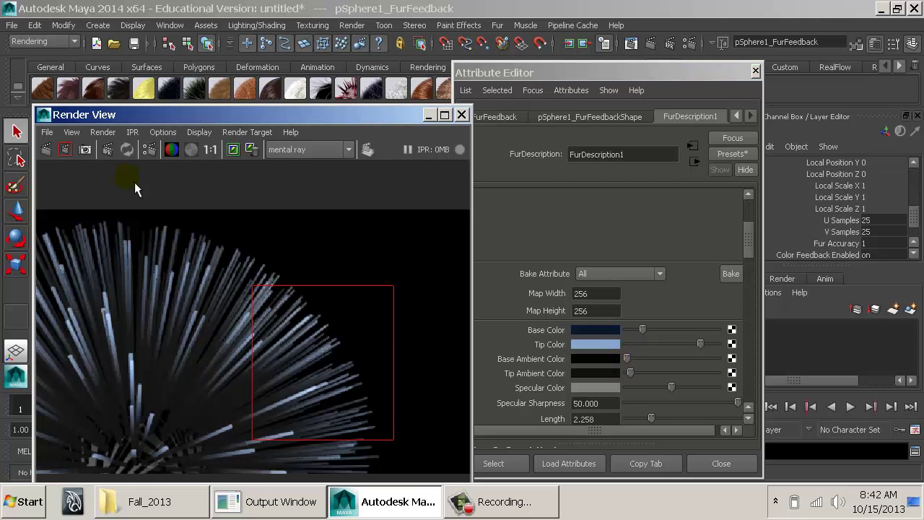
{"action": "left_click", "coordinate": [65, 150]}
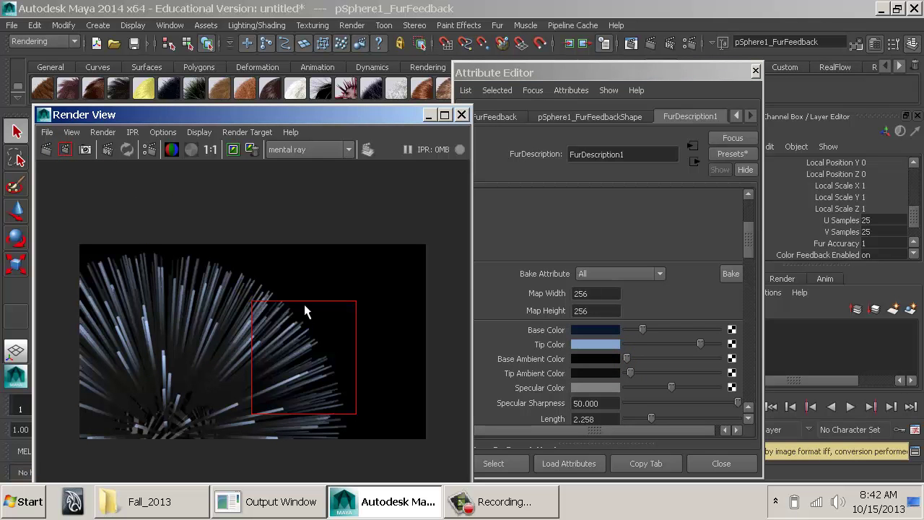
{"action": "left_click", "coordinate": [323, 330]}
Set the fur's Tip Opacity to 0 and re-render the selected region
{"action": "scroll", "coordinate": [635, 334], "scroll_direction": "down", "scroll_amount": 5}
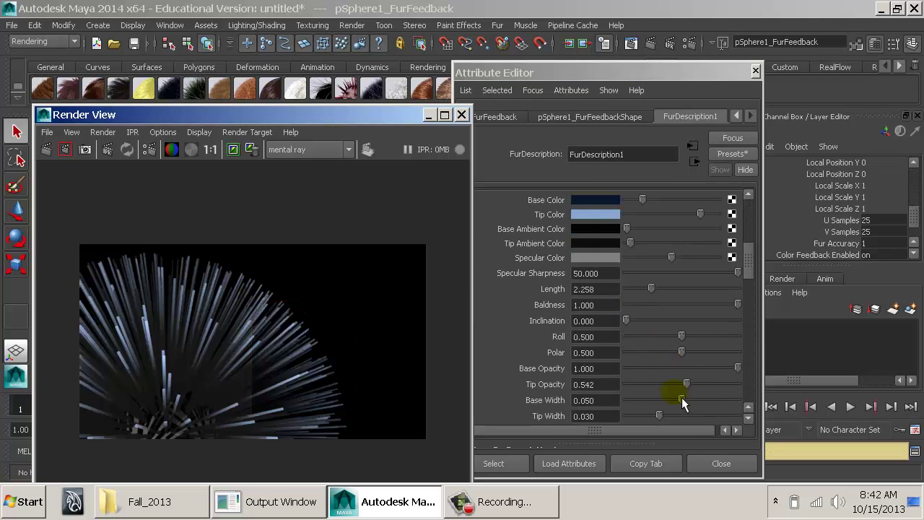
{"action": "scroll", "coordinate": [668, 418], "scroll_direction": "down", "scroll_amount": 2}
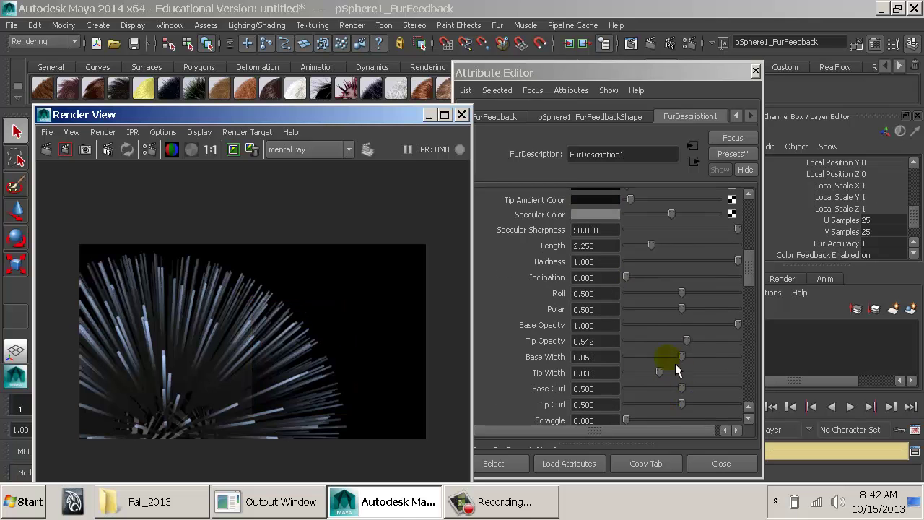
{"action": "left_click_drag", "start_coordinate": [685, 340], "coordinate": [373, 287]}
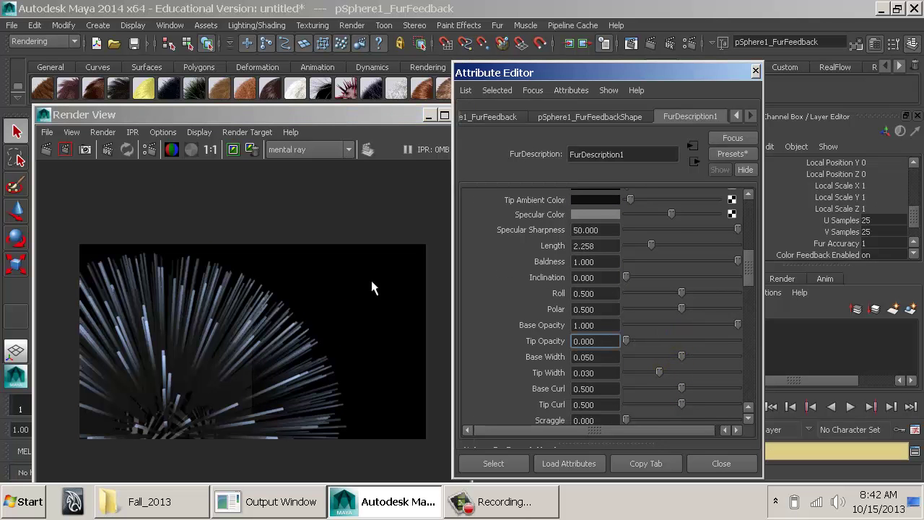
{"action": "left_click", "coordinate": [65, 149]}
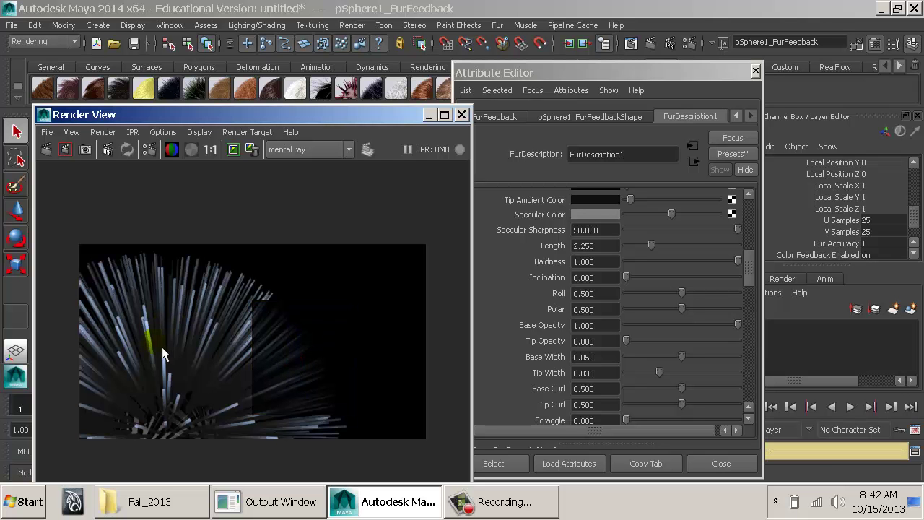
Re-render a larger region across the middle of the fur and check its alpha channel
{"action": "left_click_drag", "start_coordinate": [149, 285], "coordinate": [362, 424]}
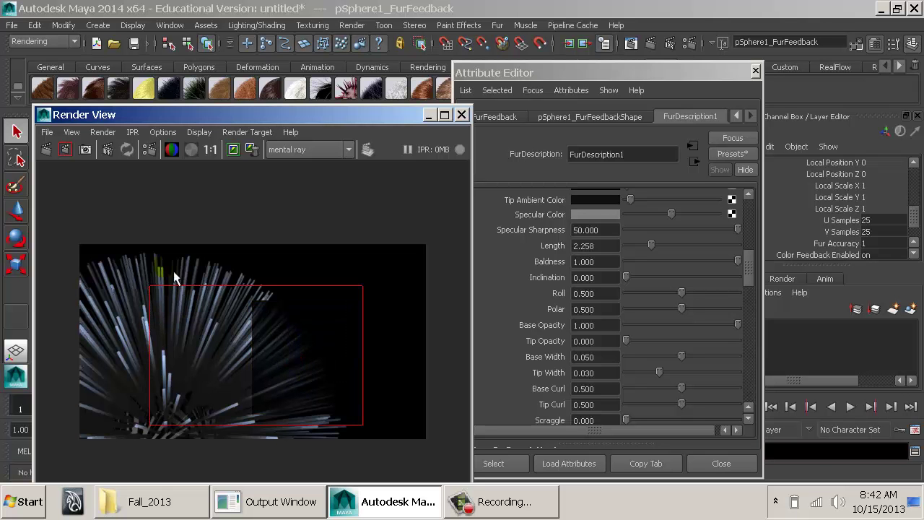
{"action": "left_click", "coordinate": [65, 150]}
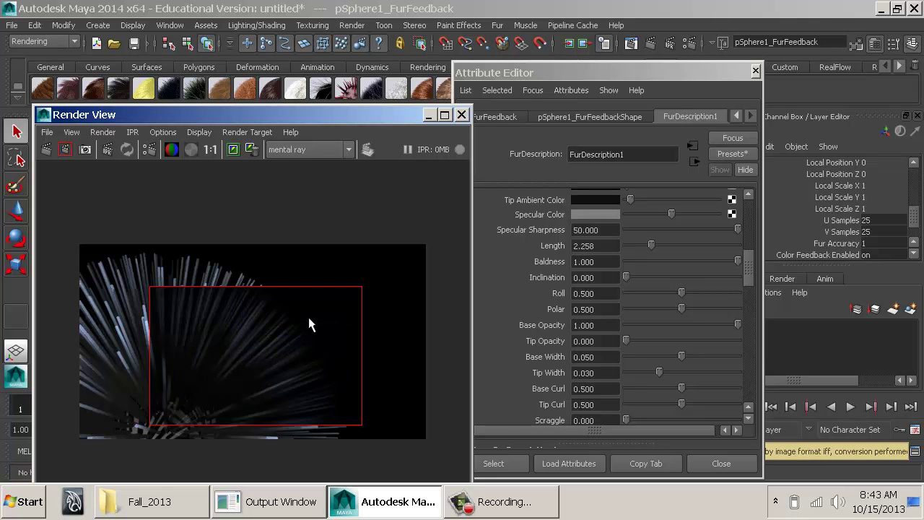
{"action": "left_click", "coordinate": [194, 150]}
{"action": "left_click", "coordinate": [186, 153]}
Close the render window and set the fur's Tip Opacity to 1
{"action": "left_click", "coordinate": [461, 114]}
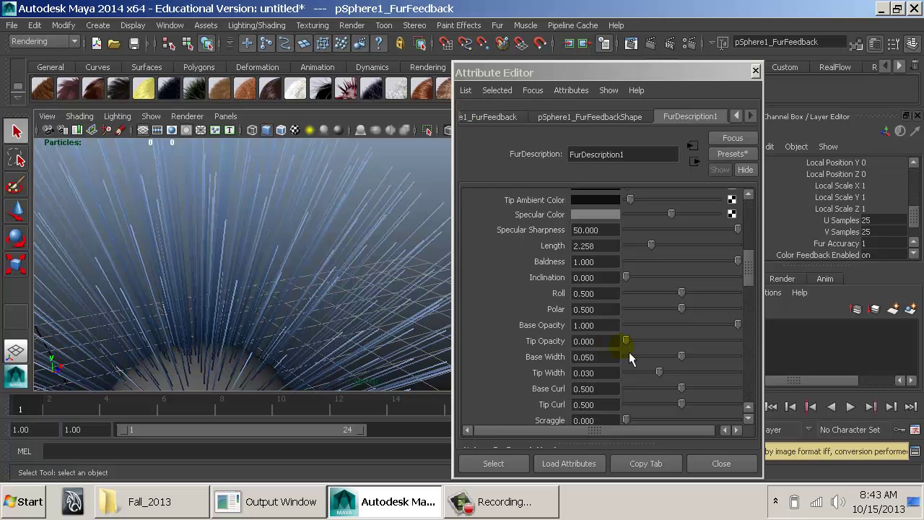
{"action": "left_click_drag", "start_coordinate": [639, 339], "coordinate": [793, 351]}
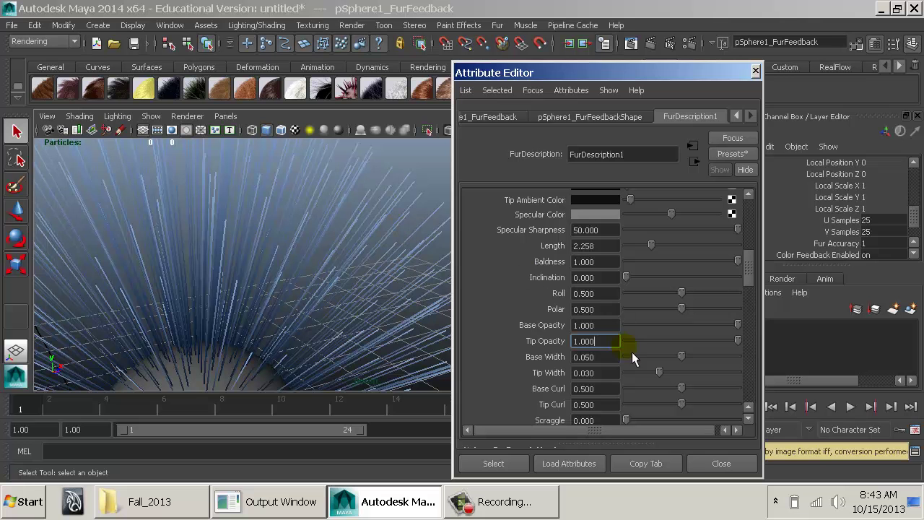
{"action": "double_click", "coordinate": [596, 341]}
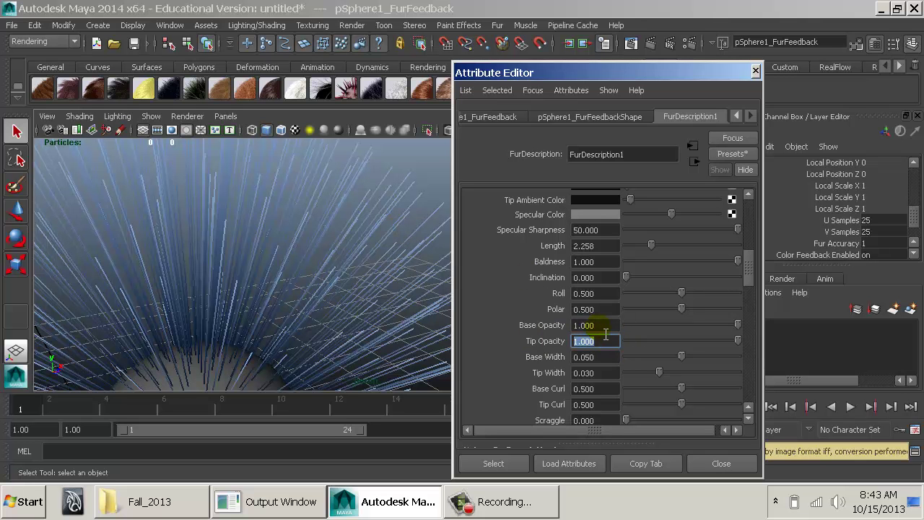
Set the fur's Base Width to 0.2 and render the fur from a view facing the sphere
{"action": "scroll", "coordinate": [603, 329], "scroll_direction": "down", "scroll_amount": 1}
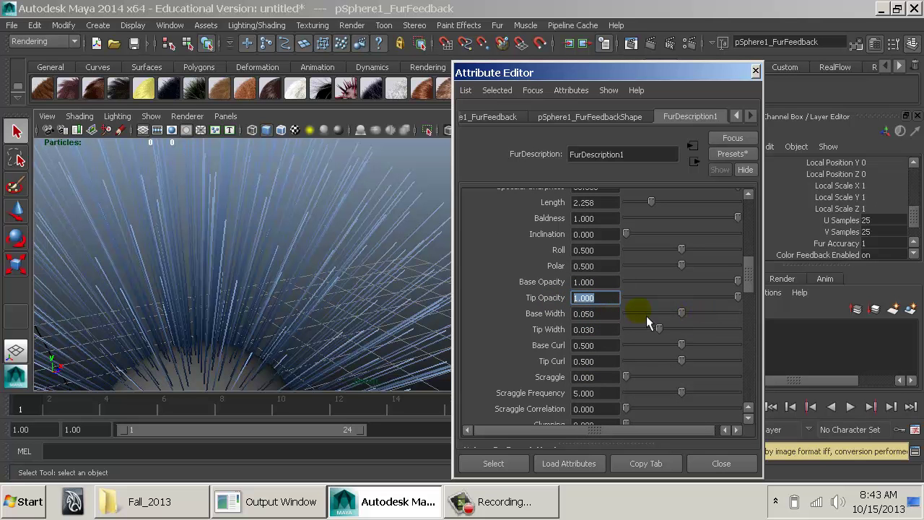
{"action": "key", "text": "Tab"}
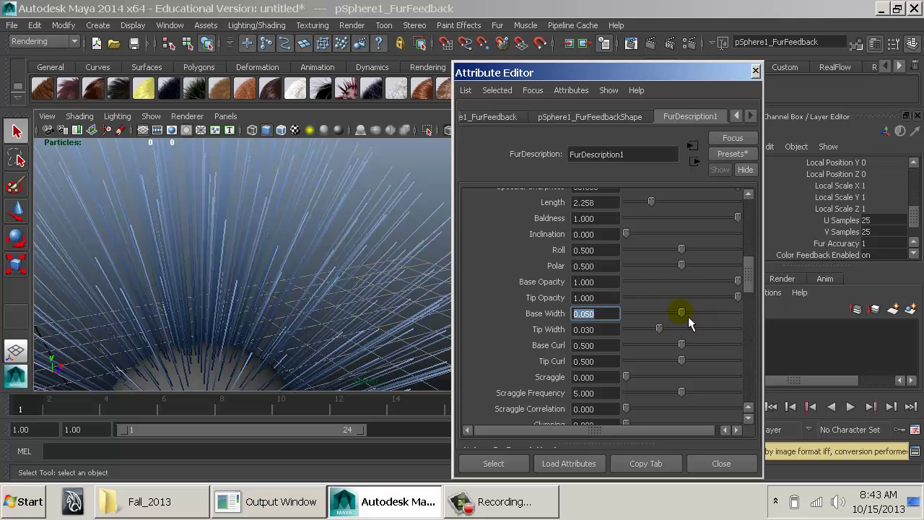
{"action": "left_click_drag", "start_coordinate": [404, 289], "coordinate": [355, 241], "text": "alt"}
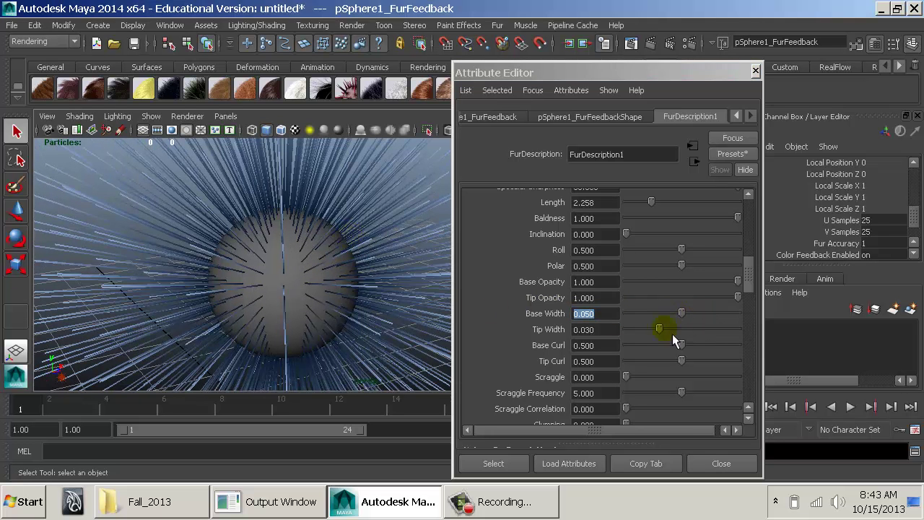
{"action": "mouse_move", "coordinate": [690, 320]}
{"action": "left_mouse_down"}
{"action": "mouse_move", "coordinate": [684, 318]}
{"action": "mouse_move", "coordinate": [703, 321]}
{"action": "left_mouse_up"}
{"action": "left_click", "coordinate": [613, 315]}
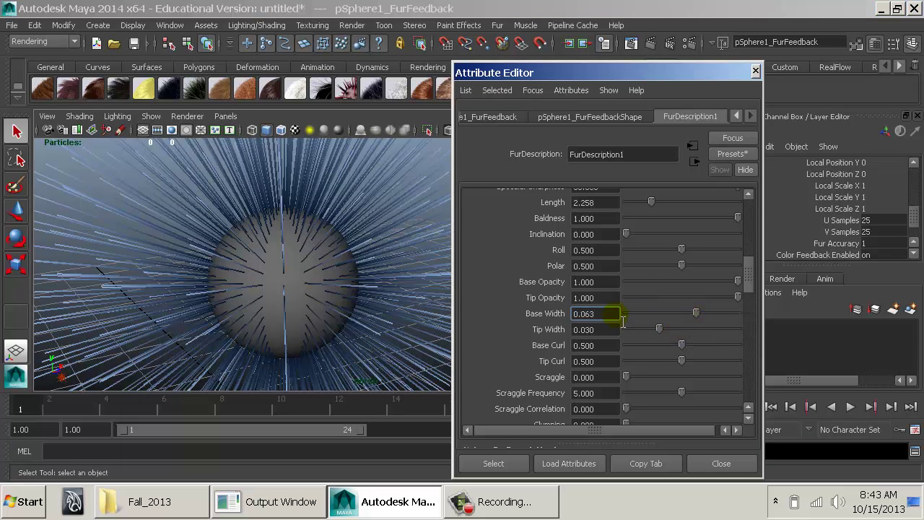
{"action": "type", "text": "0.2"}
{"action": "key", "text": "Return"}
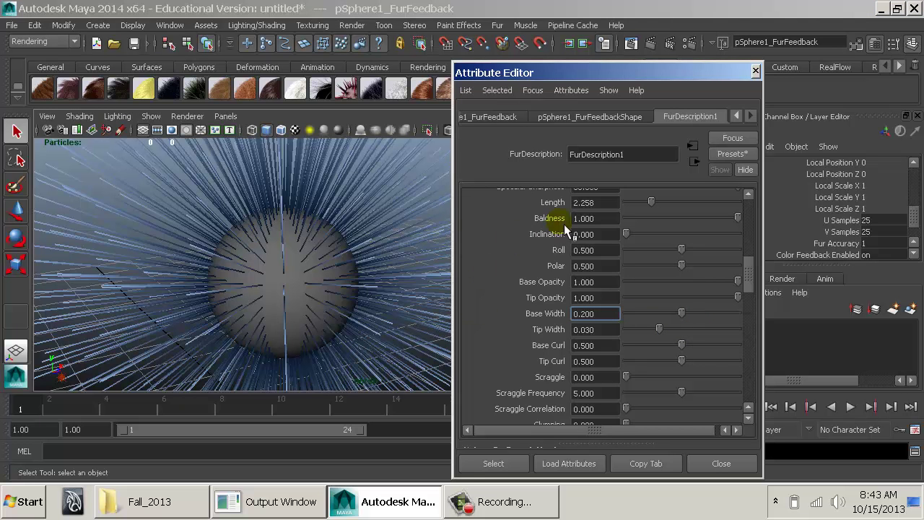
{"action": "left_click", "coordinate": [632, 46]}
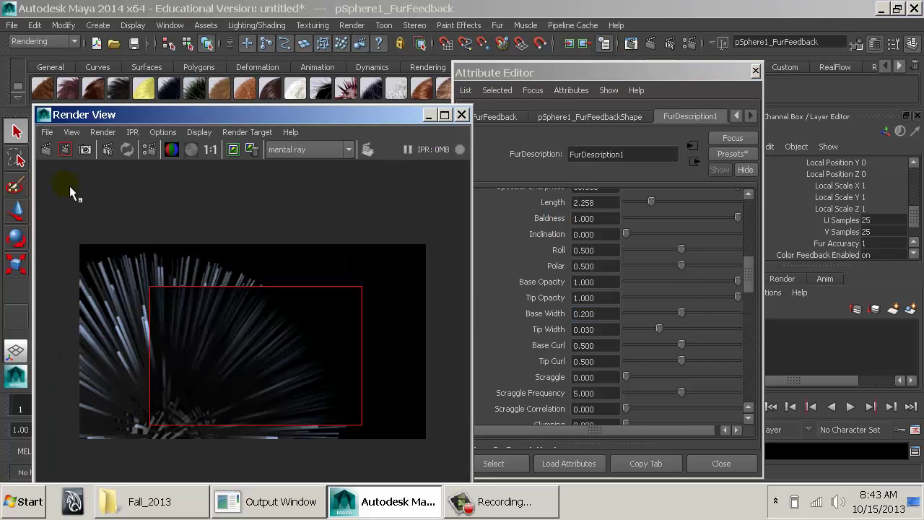
{"action": "left_click", "coordinate": [63, 150]}
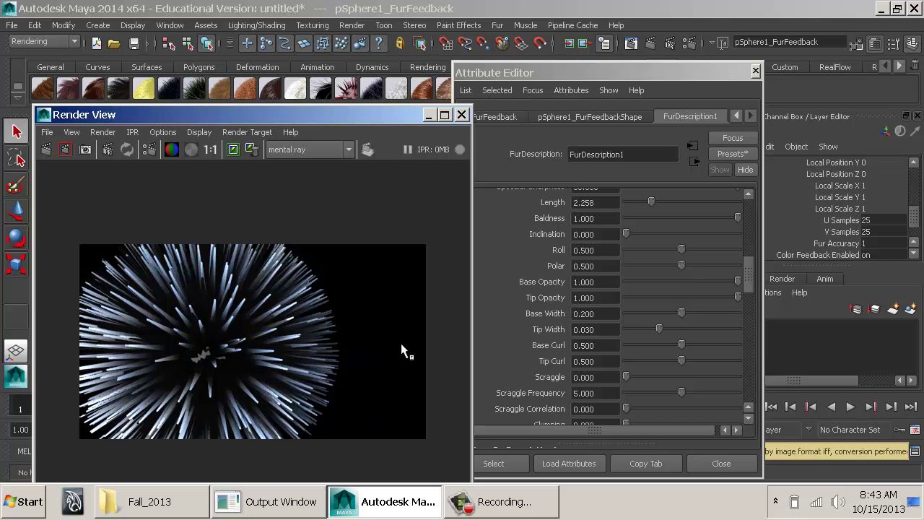
Set the fur's Tip Width to 0.010 and render the fur again
{"action": "left_click", "coordinate": [607, 315]}
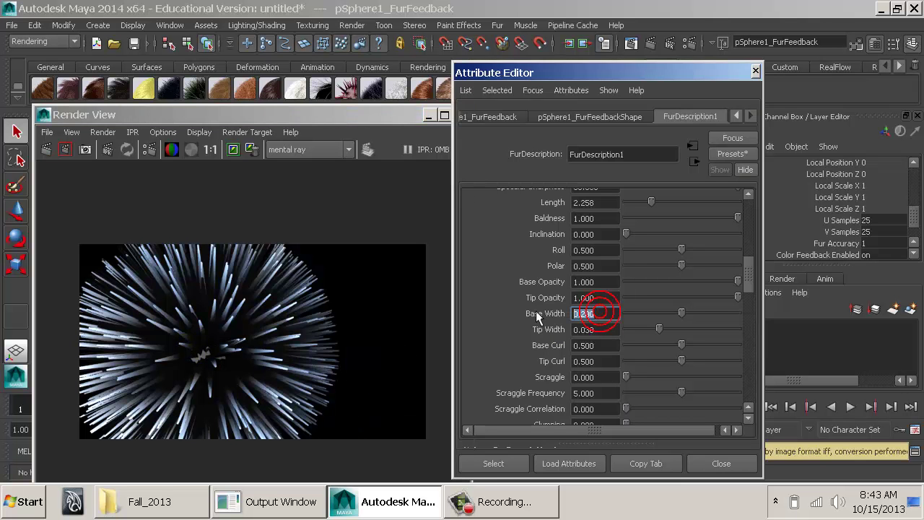
{"action": "left_click", "coordinate": [603, 331]}
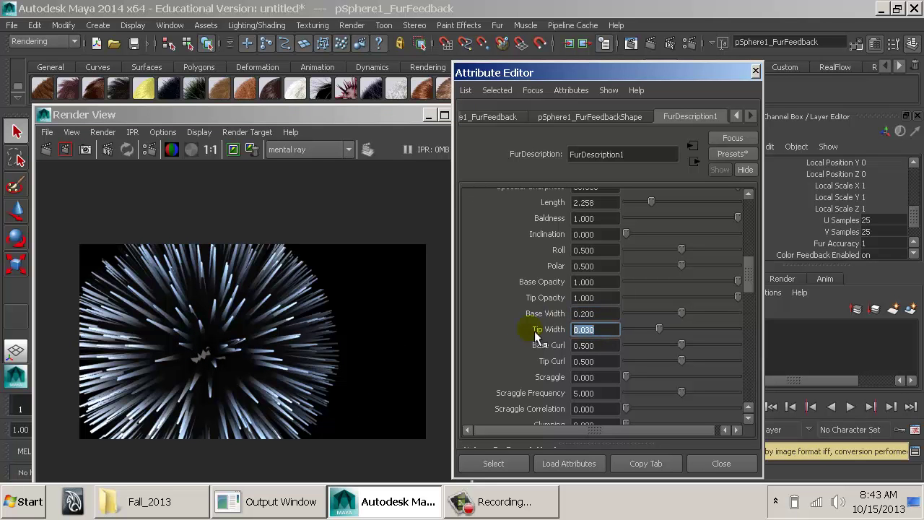
{"action": "type", "text": "0.010"}
{"action": "key", "text": "Return"}
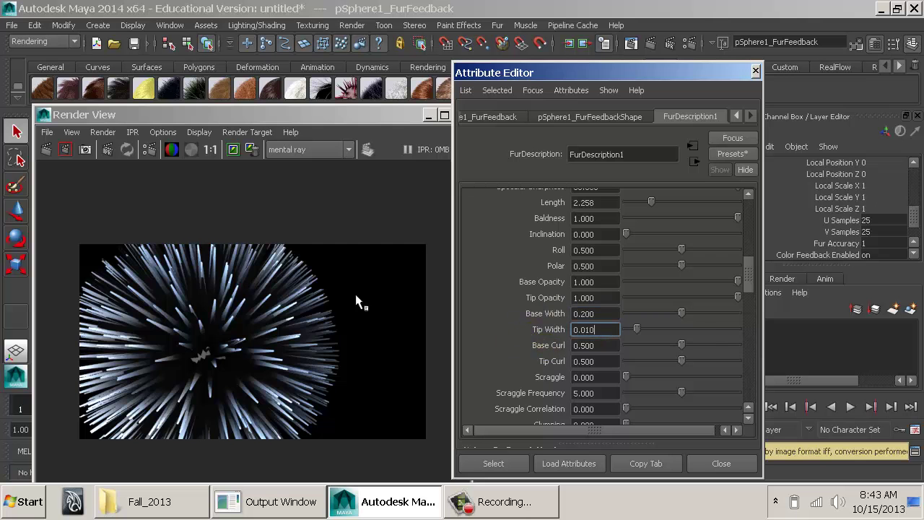
{"action": "left_click", "coordinate": [65, 151]}
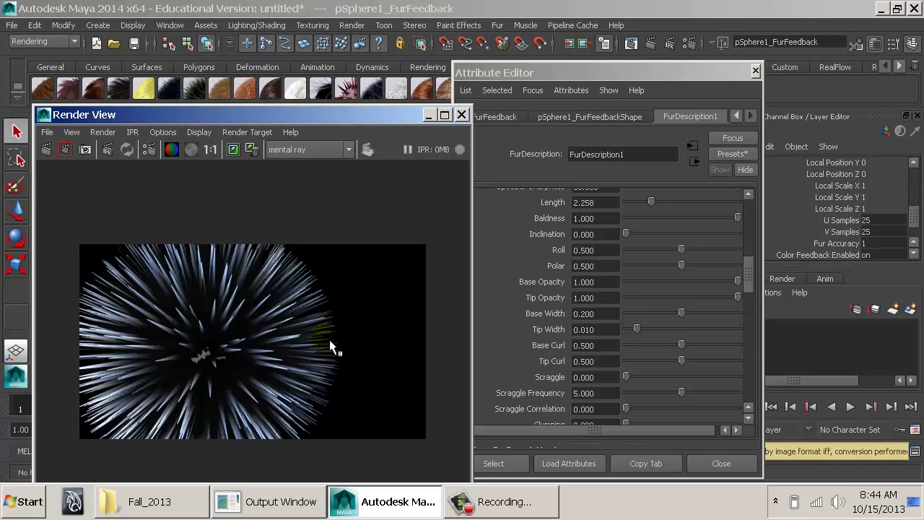
Minimize the render window and lower the fur's Base Curl to about 0.484
{"action": "left_click", "coordinate": [612, 342]}
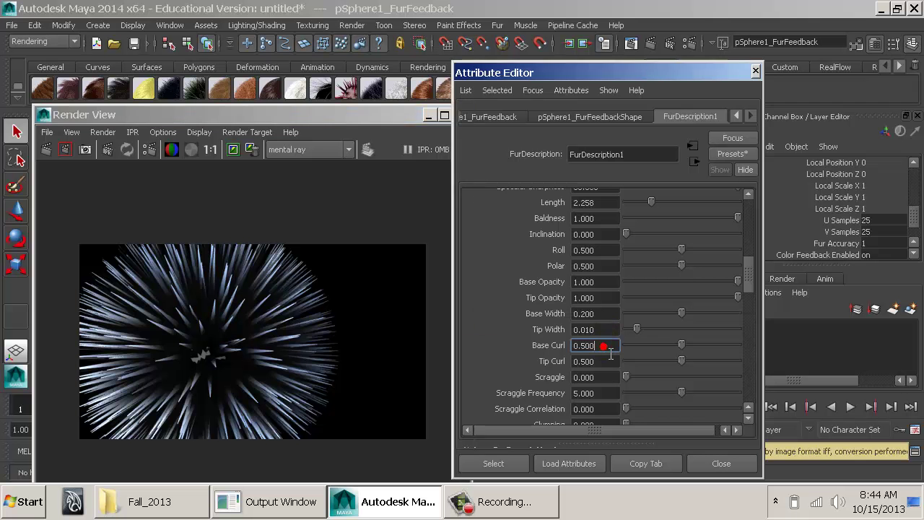
{"action": "left_click", "coordinate": [427, 117]}
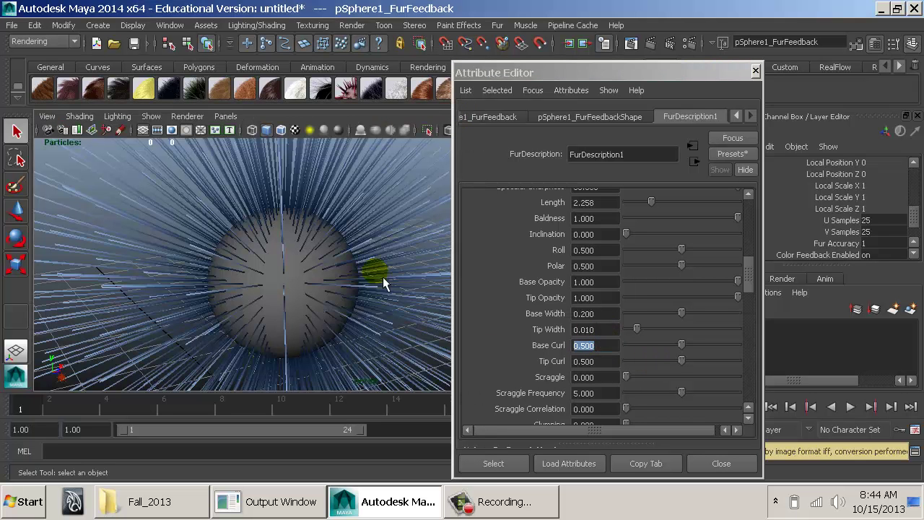
{"action": "right_click_drag", "start_coordinate": [383, 276], "coordinate": [298, 250], "text": "alt"}
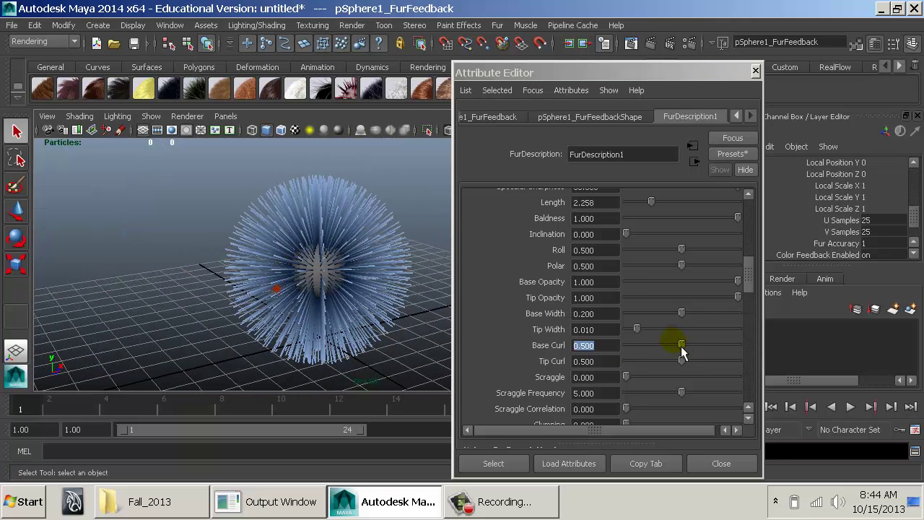
{"action": "mouse_move", "coordinate": [690, 349]}
{"action": "left_mouse_down"}
{"action": "mouse_move", "coordinate": [734, 352]}
{"action": "mouse_move", "coordinate": [641, 357]}
{"action": "mouse_move", "coordinate": [688, 359]}
{"action": "left_mouse_up"}
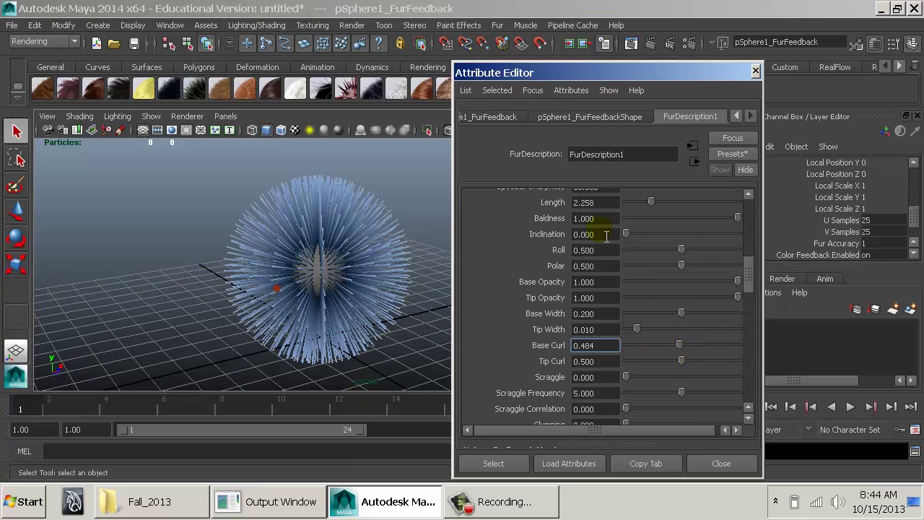
Nudge the fur's Roll, and set both Roll and Base Curl back to 0.5
{"action": "left_click", "coordinate": [683, 249]}
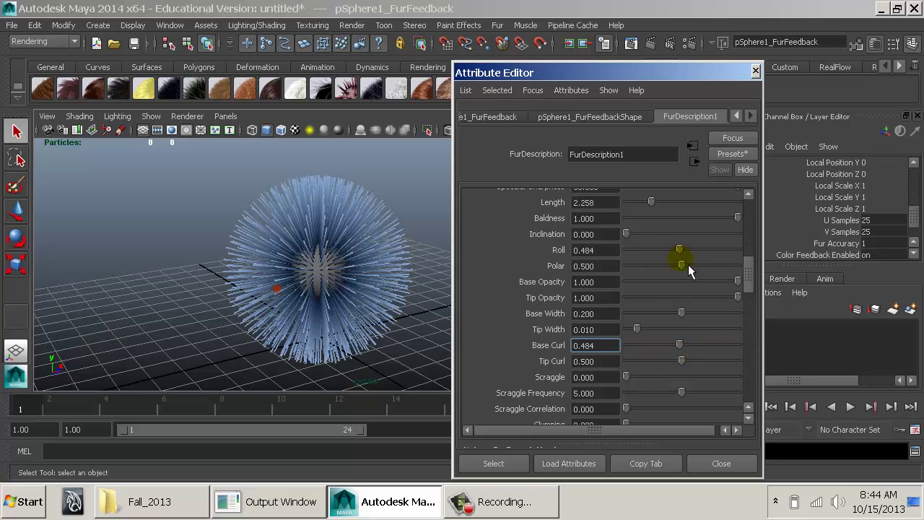
{"action": "left_click_drag", "start_coordinate": [614, 251], "coordinate": [528, 256]}
{"action": "type", "text": ".5"}
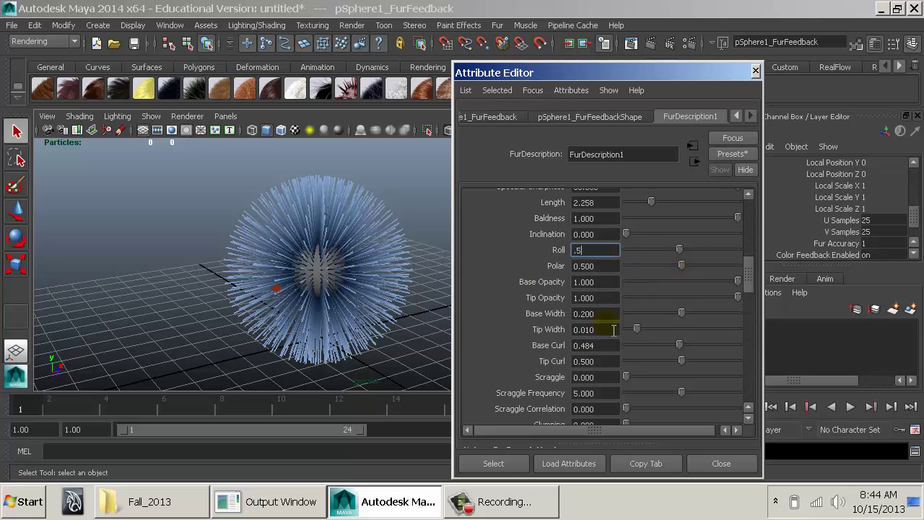
{"action": "left_click", "coordinate": [614, 347]}
{"action": "double_click", "coordinate": [614, 346]}
{"action": "type", "text": "0.5"}
{"action": "key", "text": "Return"}
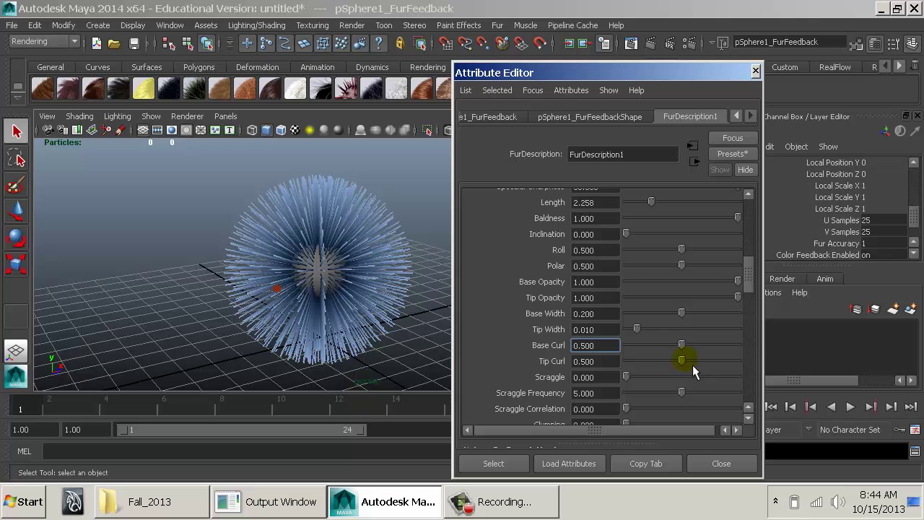
Raise the fur's Base Curl to about 0.632 and Tip Curl to about 0.768
{"action": "left_click_drag", "start_coordinate": [690, 348], "coordinate": [720, 372]}
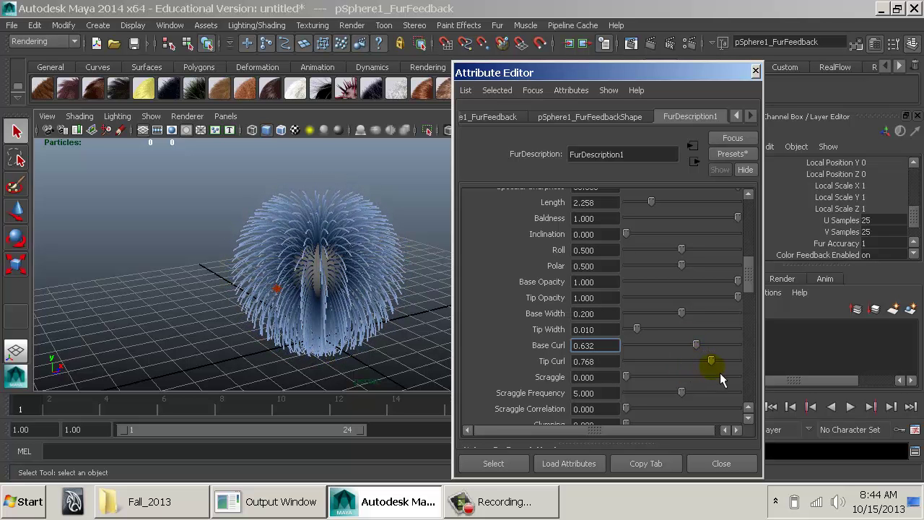
{"action": "left_click_drag", "start_coordinate": [361, 323], "coordinate": [361, 288], "text": "alt"}
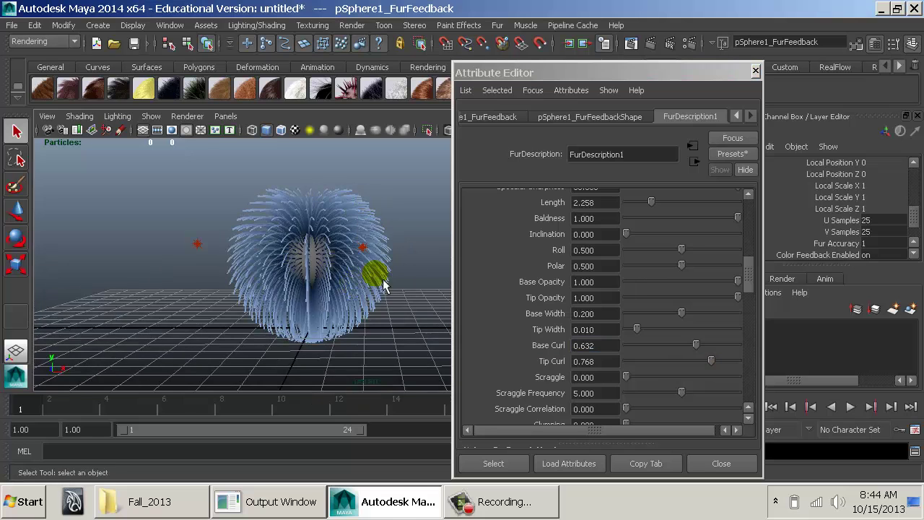
{"action": "left_click_drag", "start_coordinate": [328, 261], "coordinate": [377, 262], "text": "alt"}
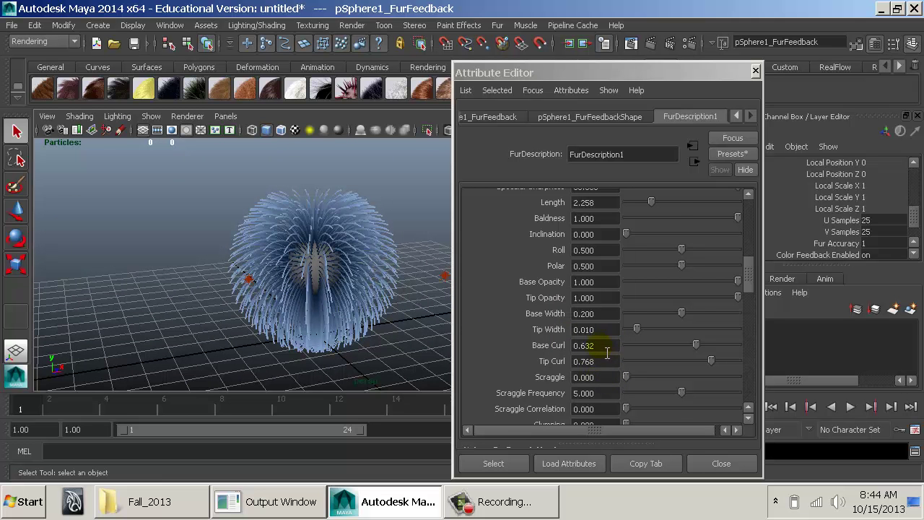
Raise the fur's Scraggle to about 0.355
{"action": "scroll", "coordinate": [606, 351], "scroll_direction": "down", "scroll_amount": 3}
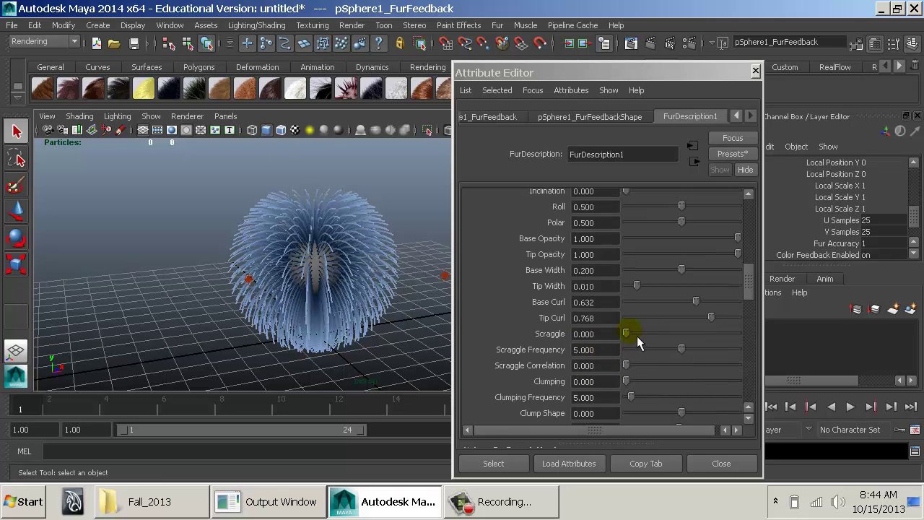
{"action": "left_click_drag", "start_coordinate": [637, 336], "coordinate": [671, 342]}
{"action": "left_click_drag", "start_coordinate": [367, 276], "coordinate": [321, 280]}
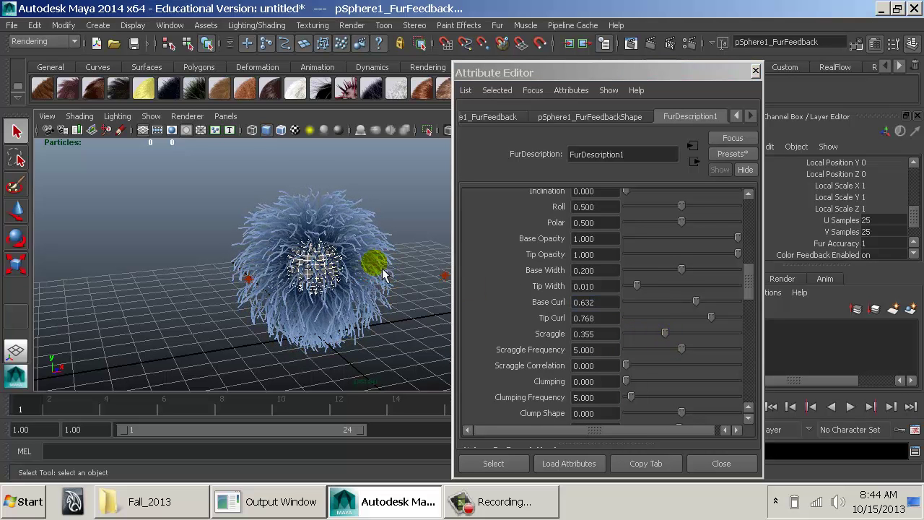
Raise the fur's Clumping to its maximum of 1 and inspect the clumped hairs on the sphere
{"action": "scroll", "coordinate": [657, 350], "scroll_direction": "down", "scroll_amount": 2}
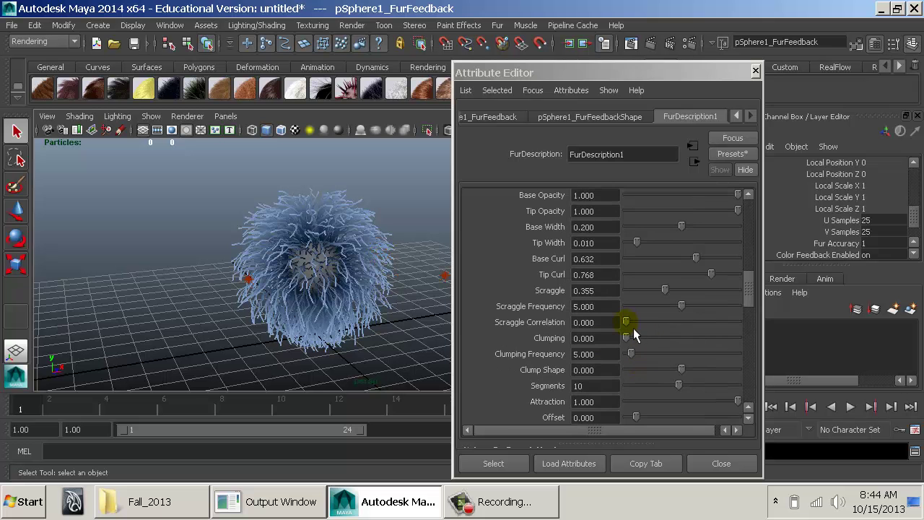
{"action": "mouse_move", "coordinate": [633, 328]}
{"action": "left_mouse_down"}
{"action": "mouse_move", "coordinate": [741, 327]}
{"action": "mouse_move", "coordinate": [626, 329]}
{"action": "left_mouse_up"}
{"action": "left_click_drag", "start_coordinate": [625, 338], "coordinate": [754, 341]}
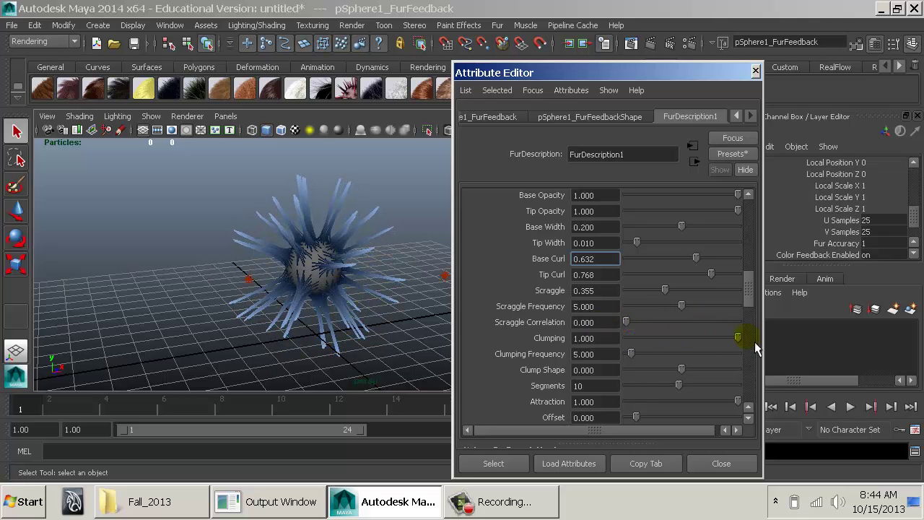
{"action": "left_click_drag", "start_coordinate": [367, 305], "coordinate": [377, 272], "text": "alt"}
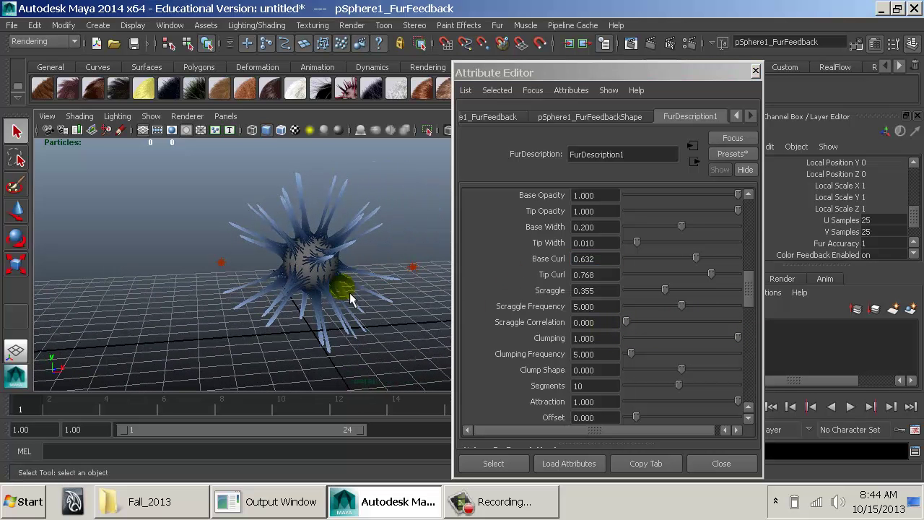
Lower Clumping to about 0.361 and compare Clumping Frequency at about 32.9 and at 0
{"action": "left_click_drag", "start_coordinate": [719, 342], "coordinate": [671, 354]}
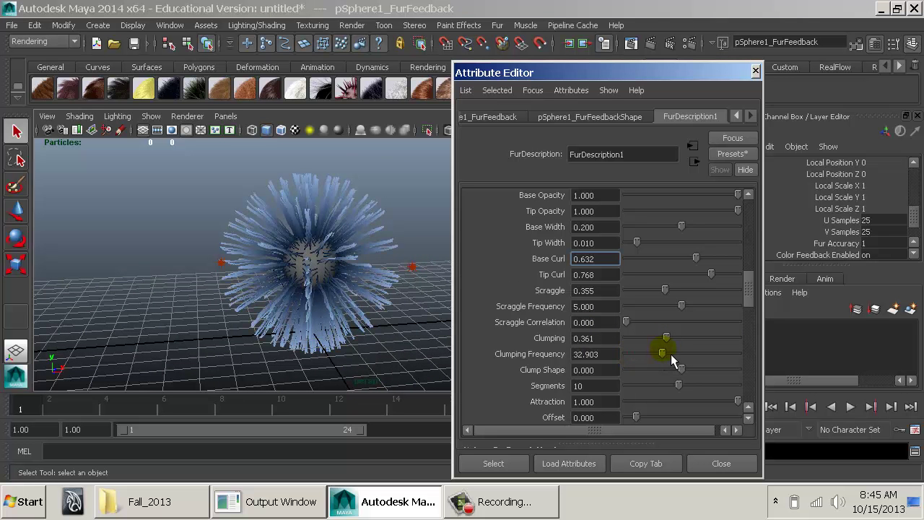
{"action": "left_click_drag", "start_coordinate": [325, 304], "coordinate": [382, 240], "text": "alt"}
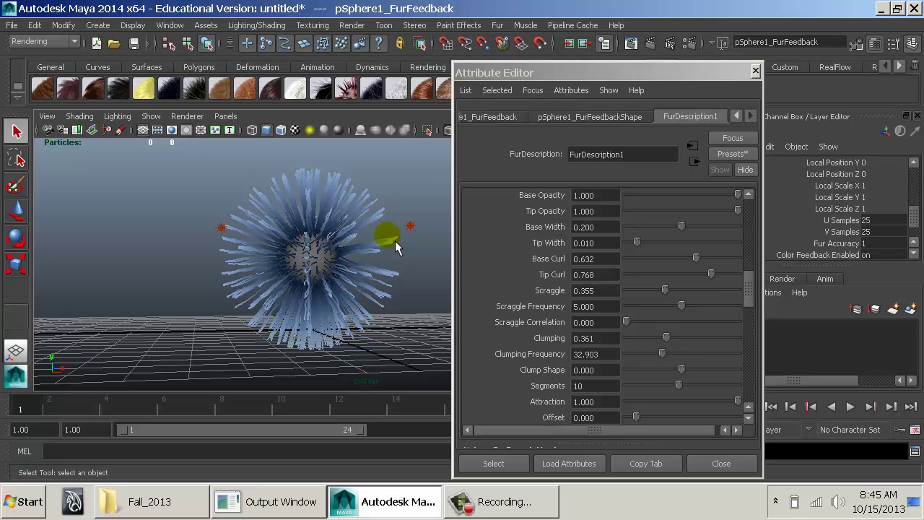
{"action": "left_click_drag", "start_coordinate": [662, 353], "coordinate": [593, 350]}
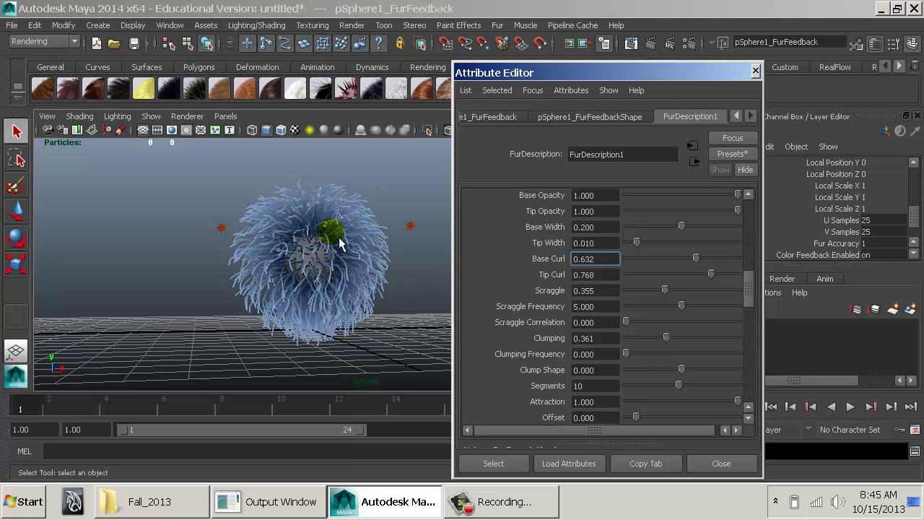
Set the Clumping Frequency to about 12.9 and try Clump Shape at -2 and at about 1.742
{"action": "left_click", "coordinate": [674, 369]}
{"action": "left_click", "coordinate": [640, 354]}
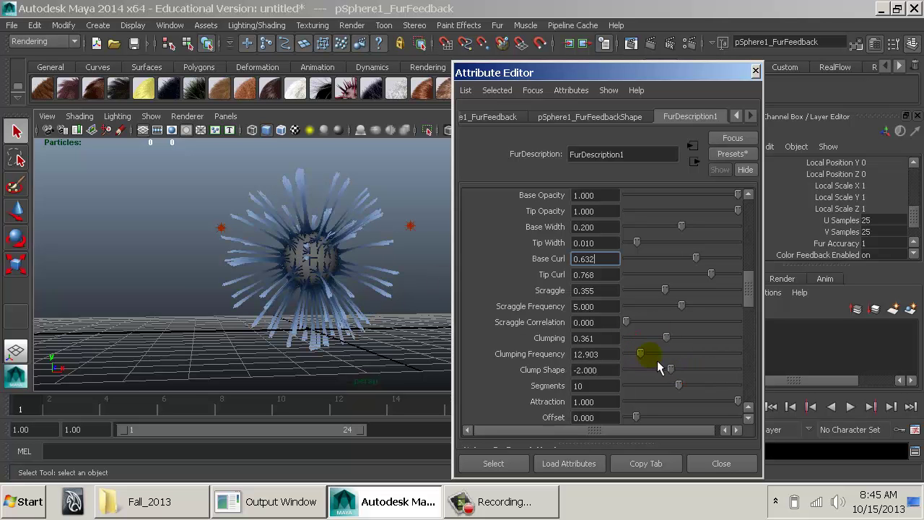
{"action": "left_click_drag", "start_coordinate": [679, 376], "coordinate": [699, 378]}
{"action": "left_click_drag", "start_coordinate": [380, 316], "coordinate": [390, 327], "text": "alt"}
Set Clumping to 0, Clumping Frequency to about 58.065 and Clump Shape to about -2.645
{"action": "left_click", "coordinate": [609, 338]}
{"action": "type", "text": "0"}
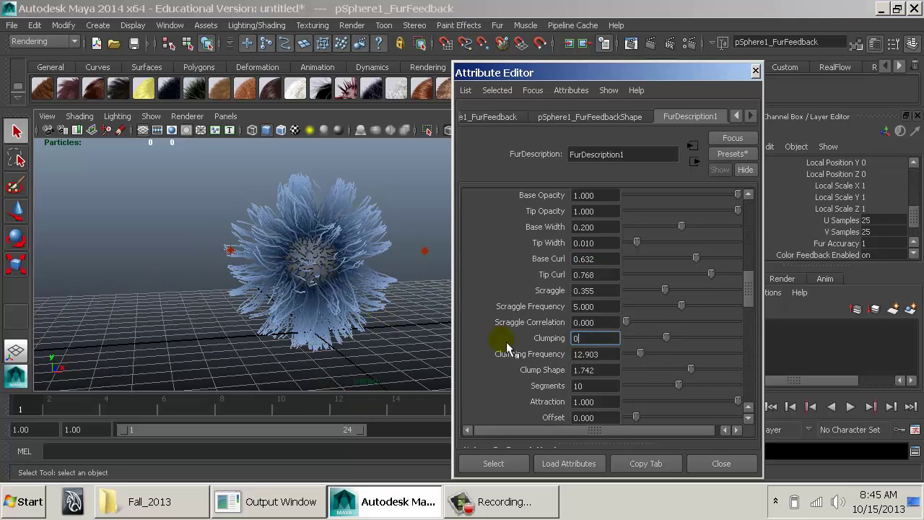
{"action": "key", "text": "Return"}
{"action": "left_click_drag", "start_coordinate": [653, 352], "coordinate": [673, 378]}
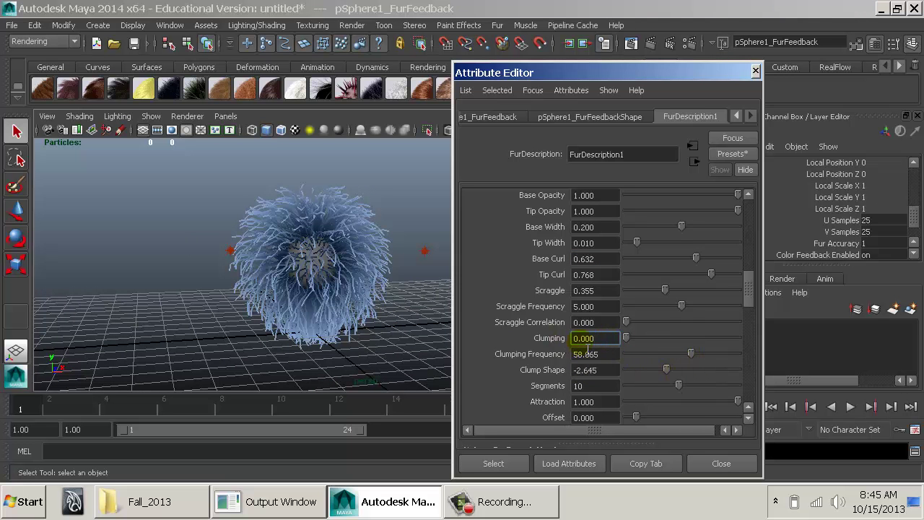
Examine the hair strands up close and lower the fur's Segments to 3
{"action": "scroll", "coordinate": [602, 343], "scroll_direction": "down", "scroll_amount": 2}
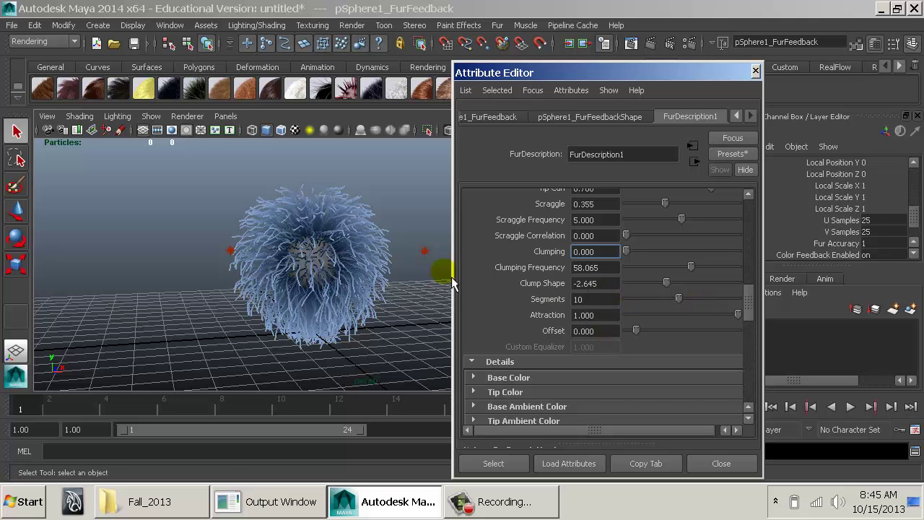
{"action": "left_click_drag", "start_coordinate": [364, 256], "coordinate": [318, 245], "text": "alt"}
{"action": "right_click_drag", "start_coordinate": [317, 246], "coordinate": [482, 276], "text": "alt"}
{"action": "left_click_drag", "start_coordinate": [377, 265], "coordinate": [431, 270], "text": "alt"}
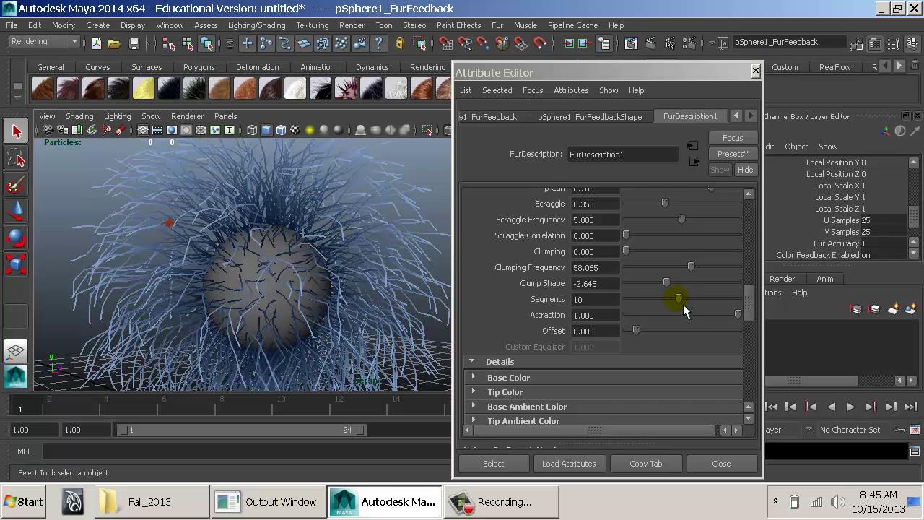
{"action": "left_click_drag", "start_coordinate": [306, 306], "coordinate": [516, 303], "text": "alt"}
{"action": "middle_click_drag", "start_coordinate": [281, 292], "coordinate": [410, 272], "text": "alt"}
{"action": "mouse_move", "coordinate": [409, 272]}
{"action": "right_mouse_down", "text": "alt"}
{"action": "mouse_move", "coordinate": [420, 261]}
{"action": "mouse_move", "coordinate": [397, 267]}
{"action": "right_mouse_up", "text": "alt"}
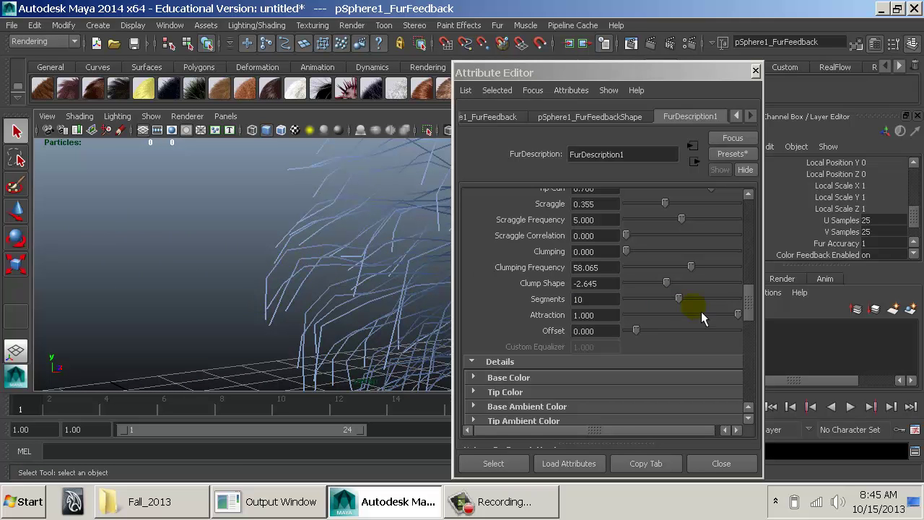
{"action": "left_click_drag", "start_coordinate": [696, 302], "coordinate": [647, 306]}
{"action": "right_click_drag", "start_coordinate": [376, 296], "coordinate": [41, 244], "text": "alt"}
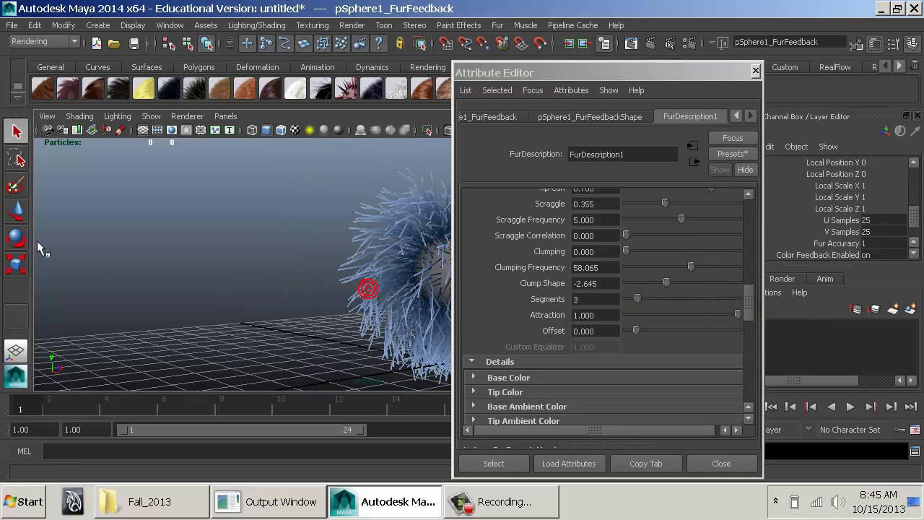
{"action": "middle_click_drag", "start_coordinate": [338, 270], "coordinate": [160, 269], "text": "alt"}
Try the fur's Segments at 20 and set the value back to 10
{"action": "left_click_drag", "start_coordinate": [654, 303], "coordinate": [811, 308]}
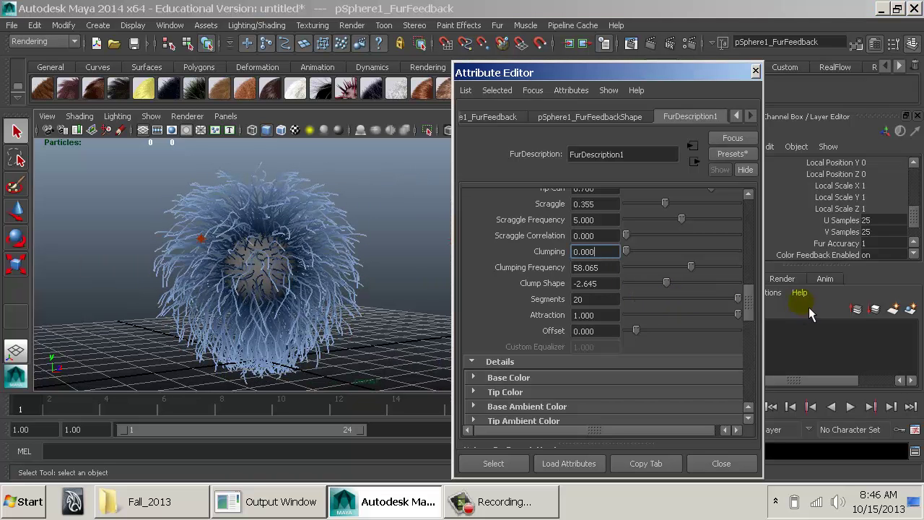
{"action": "double_click", "coordinate": [594, 302]}
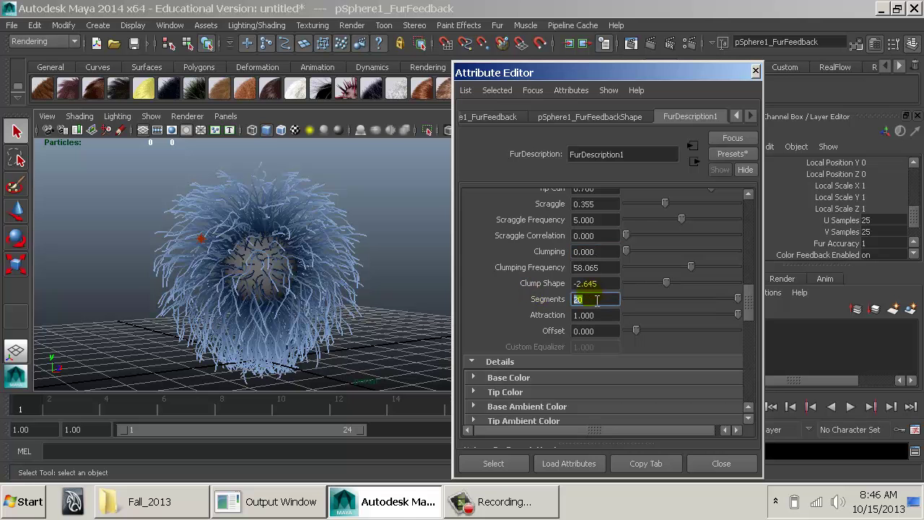
{"action": "type", "text": "10"}
{"action": "key", "text": "Return"}
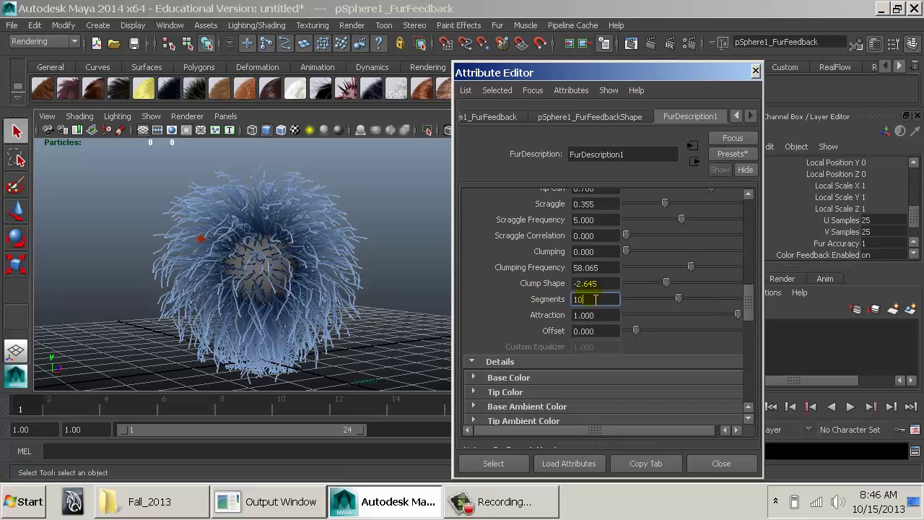
{"action": "double_click", "coordinate": [596, 301]}
Try different Attraction and Offset values while viewing the hair roots up close, and reset Offset to 0
{"action": "left_click", "coordinate": [705, 318]}
{"action": "key", "text": "ctrl+z"}
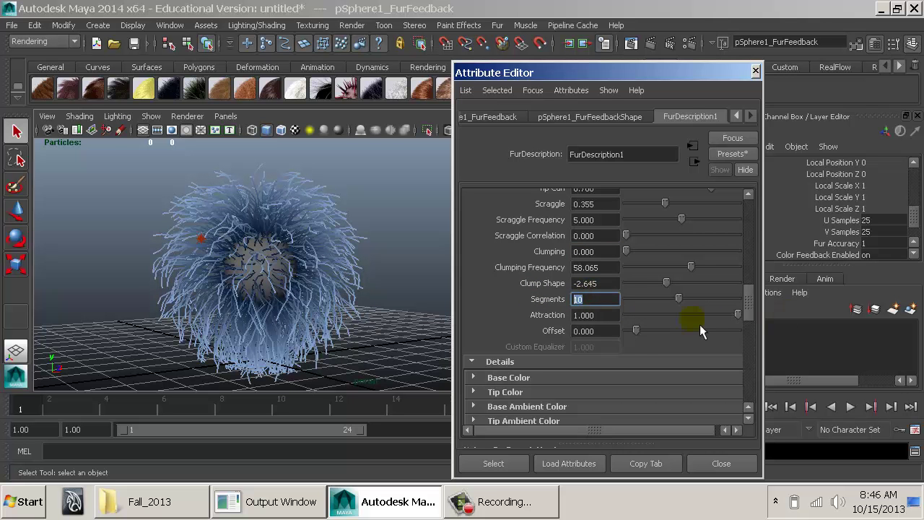
{"action": "left_click_drag", "start_coordinate": [640, 336], "coordinate": [668, 324]}
{"action": "left_click_drag", "start_coordinate": [651, 325], "coordinate": [638, 309]}
{"action": "left_click_drag", "start_coordinate": [354, 253], "coordinate": [344, 304], "text": "alt"}
{"action": "right_click_drag", "start_coordinate": [344, 303], "coordinate": [449, 249], "text": "alt"}
{"action": "mouse_move", "coordinate": [630, 330]}
{"action": "left_mouse_down"}
{"action": "mouse_move", "coordinate": [646, 336]}
{"action": "mouse_move", "coordinate": [635, 336]}
{"action": "left_mouse_up"}
{"action": "left_click", "coordinate": [613, 330]}
{"action": "type", "text": "0"}
{"action": "key", "text": "Return"}
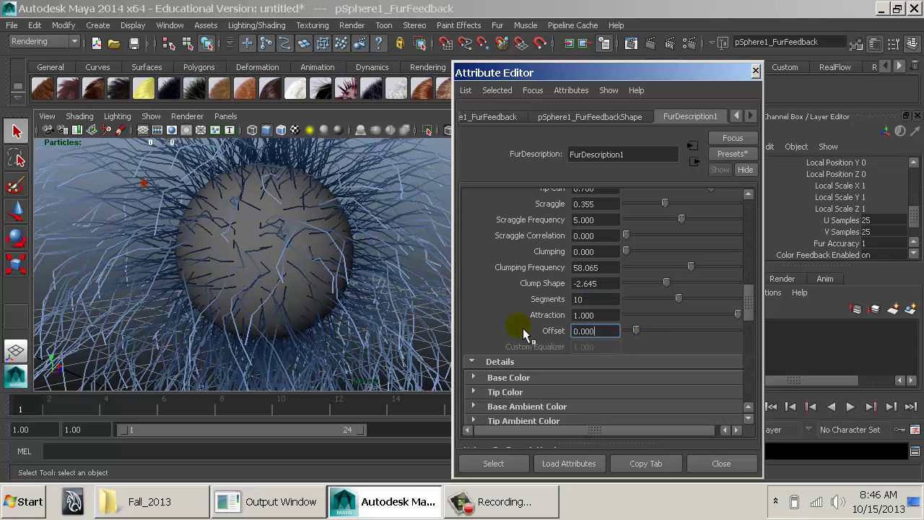
Review the fur description's main attributes and the list of attributes under Details
{"action": "scroll", "coordinate": [570, 317], "scroll_direction": "up", "scroll_amount": 6}
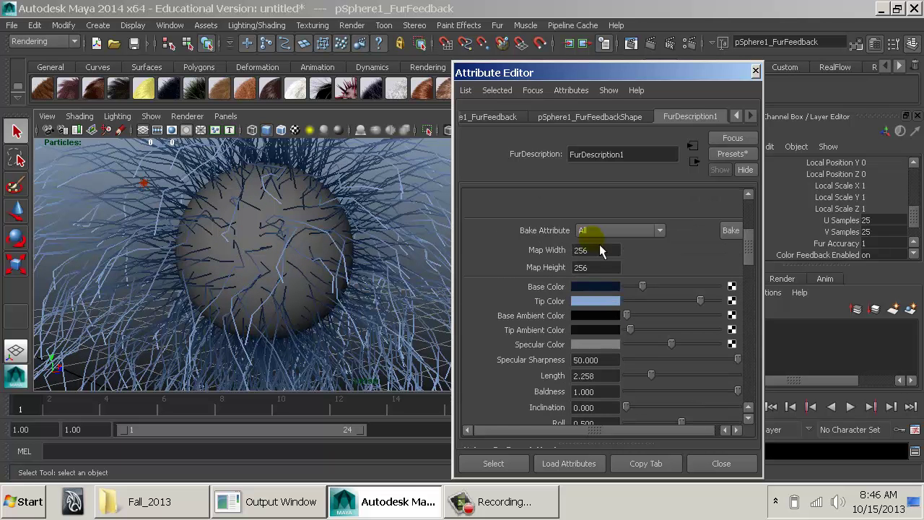
{"action": "scroll", "coordinate": [598, 249], "scroll_direction": "down", "scroll_amount": 8}
{"action": "scroll", "coordinate": [589, 342], "scroll_direction": "up", "scroll_amount": 5}
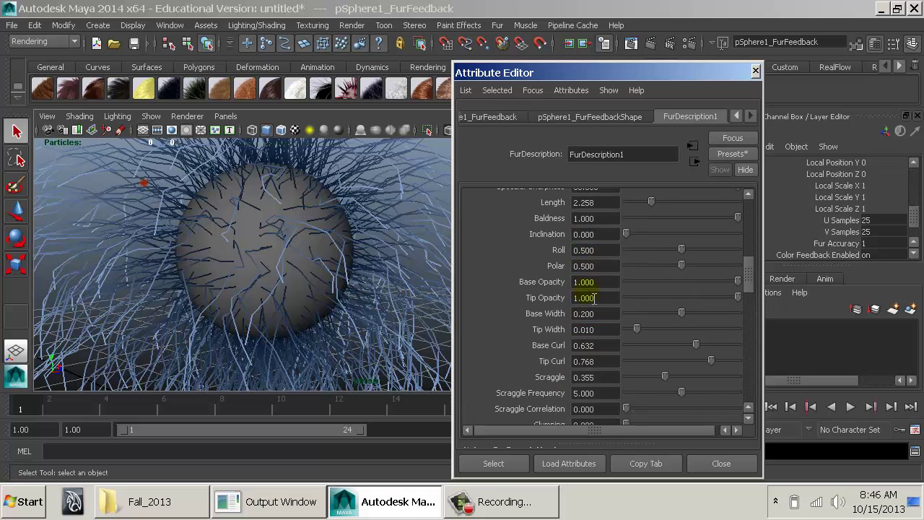
{"action": "scroll", "coordinate": [601, 266], "scroll_direction": "down", "scroll_amount": 8}
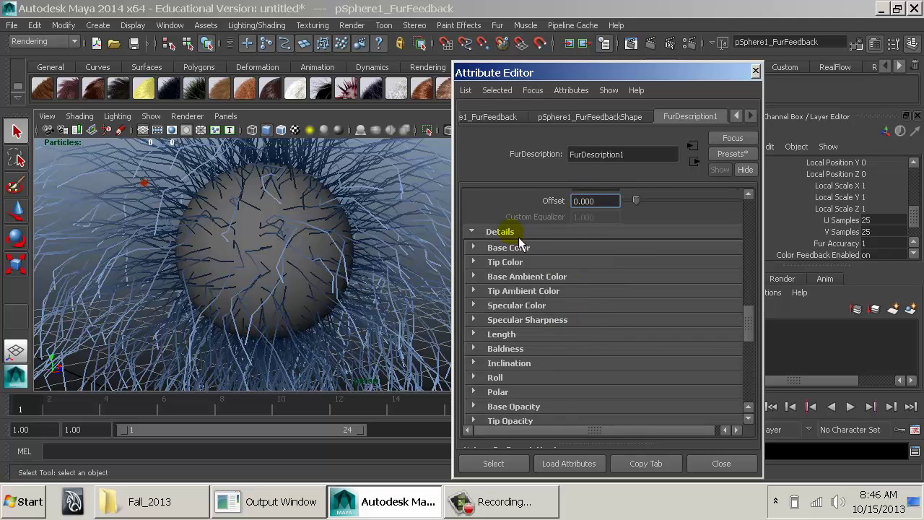
{"action": "left_click", "coordinate": [516, 235]}
{"action": "left_click", "coordinate": [510, 270]}
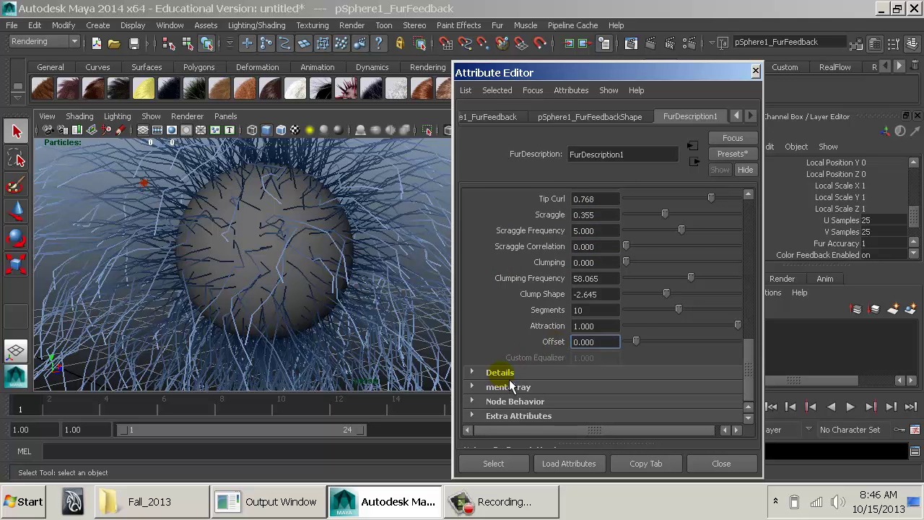
{"action": "left_click", "coordinate": [499, 372]}
{"action": "left_click_drag", "start_coordinate": [748, 323], "coordinate": [757, 356]}
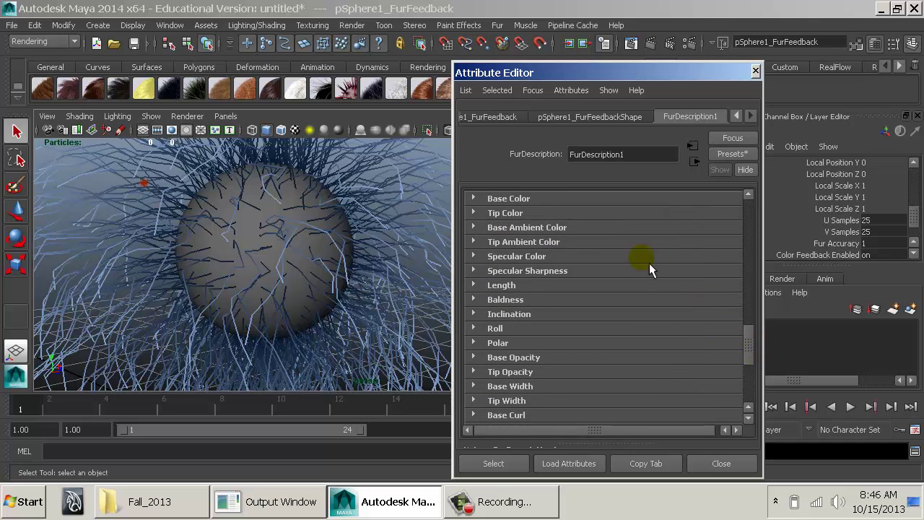
Set the Base Color's Noise Amplitude to about 1.129 in Details and show its Maps section
{"action": "left_click", "coordinate": [516, 204]}
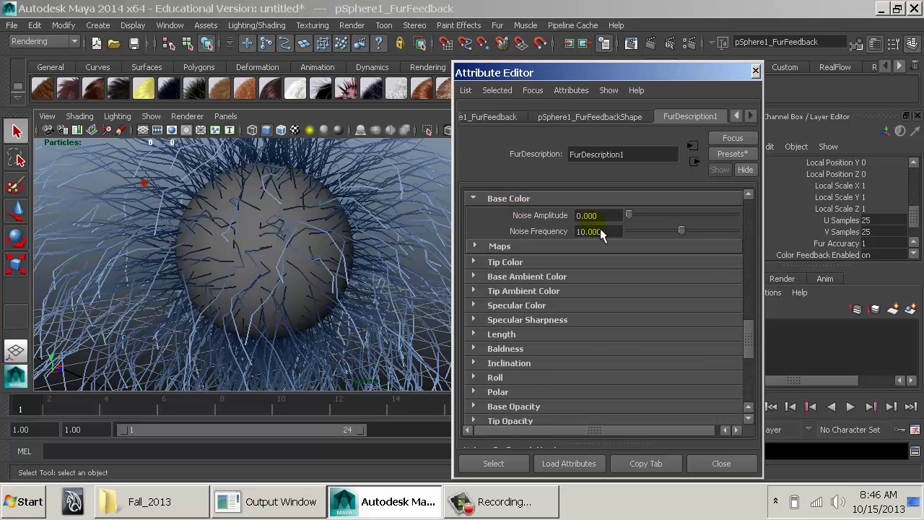
{"action": "right_click_drag", "start_coordinate": [374, 225], "coordinate": [310, 224], "text": "alt"}
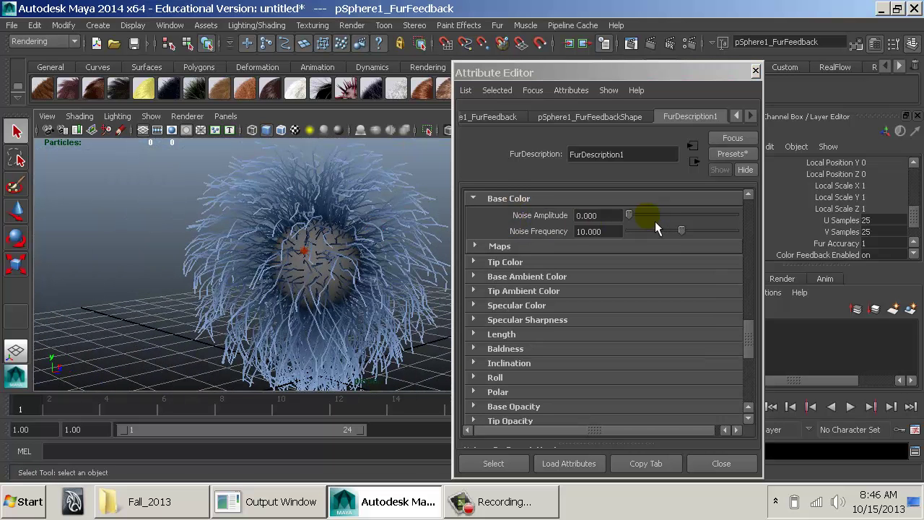
{"action": "left_click_drag", "start_coordinate": [655, 221], "coordinate": [696, 230]}
{"action": "middle_click_drag", "start_coordinate": [369, 211], "coordinate": [368, 213], "text": "alt"}
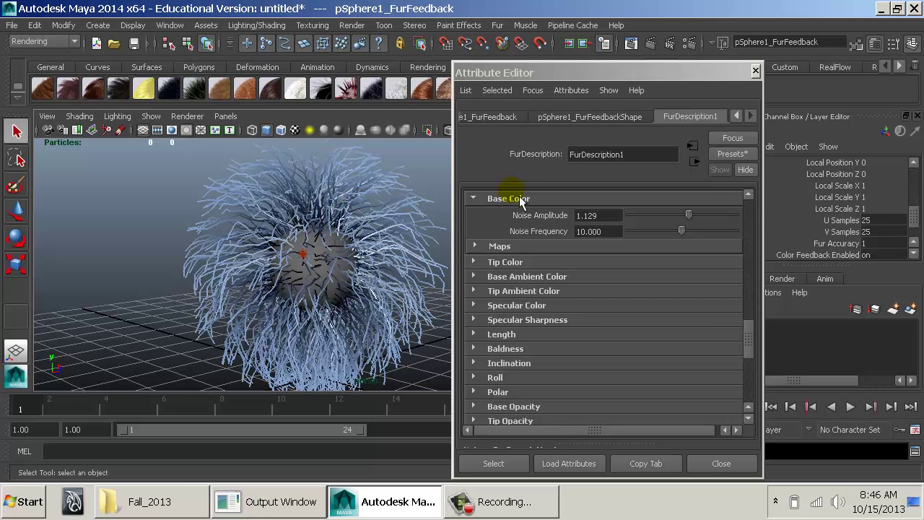
{"action": "left_click", "coordinate": [505, 249]}
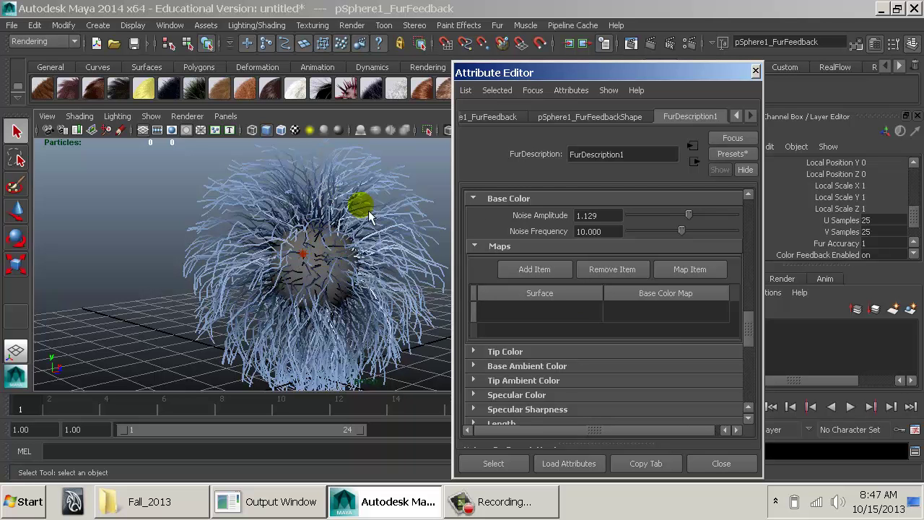
Examine the noise and Maps settings of Base Color, Tip Color and Base Ambient Color under Details
{"action": "left_click", "coordinate": [509, 246]}
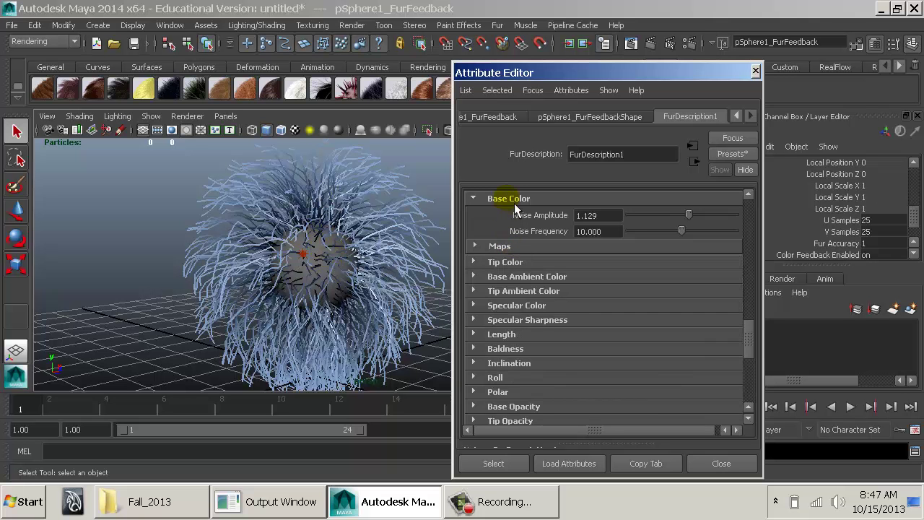
{"action": "left_click", "coordinate": [514, 203]}
{"action": "left_click", "coordinate": [507, 212]}
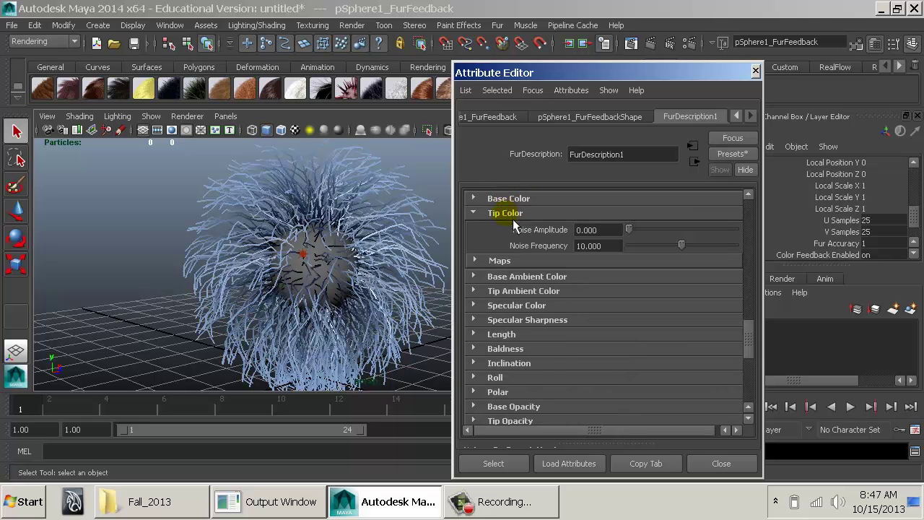
{"action": "left_click", "coordinate": [514, 261]}
{"action": "left_click", "coordinate": [516, 260]}
{"action": "left_click", "coordinate": [510, 214]}
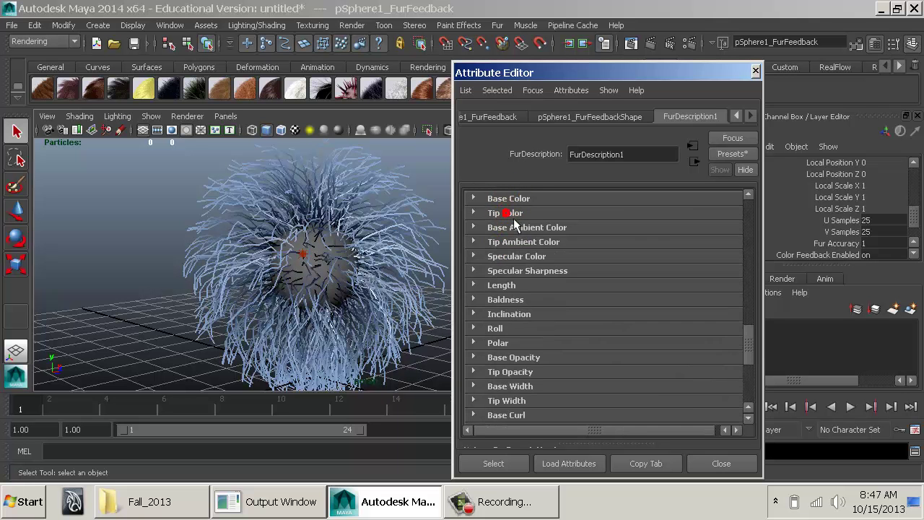
{"action": "left_click", "coordinate": [514, 227]}
{"action": "left_click", "coordinate": [515, 275]}
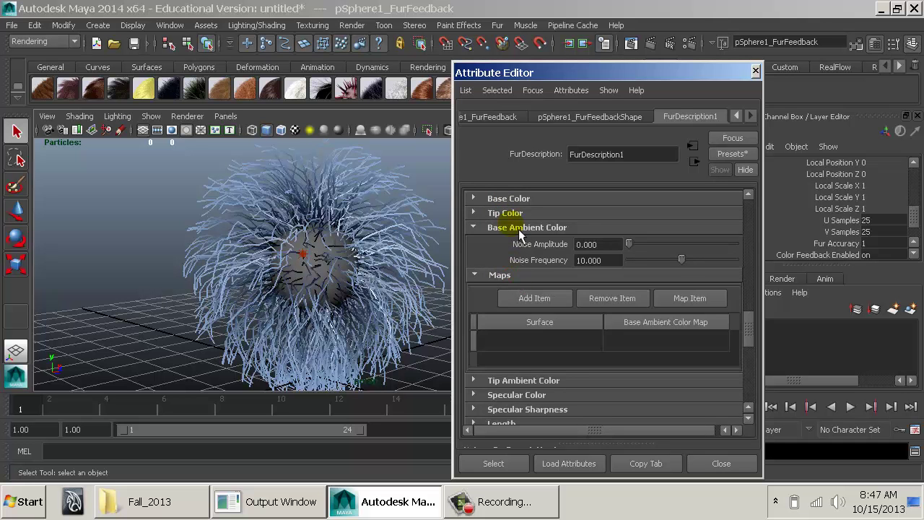
{"action": "left_click", "coordinate": [518, 227]}
Examine the map offset, multiplier, noise and Maps settings of Length and Baldness under Details, leaving both sections collapsed
{"action": "left_click", "coordinate": [519, 302]}
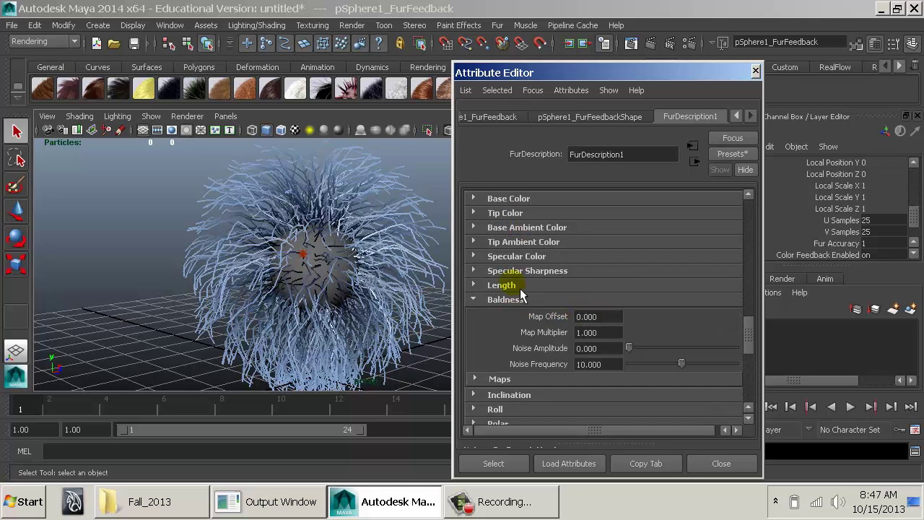
{"action": "left_click", "coordinate": [518, 286]}
{"action": "scroll", "coordinate": [613, 339], "scroll_direction": "down", "scroll_amount": 3}
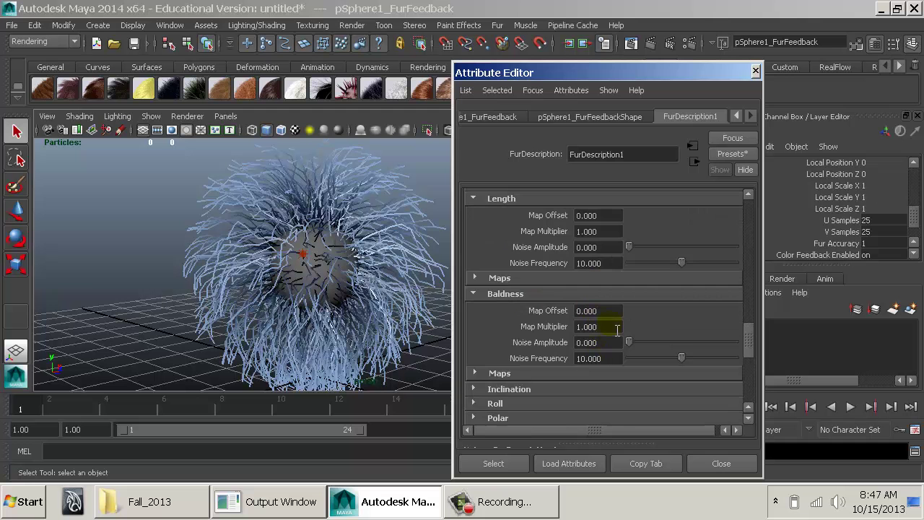
{"action": "left_click", "coordinate": [531, 279]}
{"action": "left_click", "coordinate": [531, 280]}
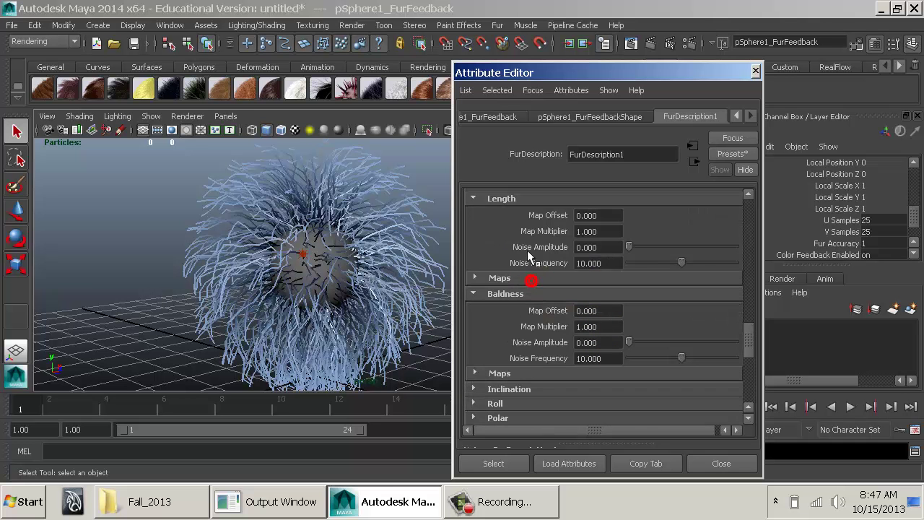
{"action": "left_click", "coordinate": [526, 372]}
{"action": "left_click", "coordinate": [524, 372]}
{"action": "left_click", "coordinate": [535, 295]}
{"action": "left_click", "coordinate": [524, 199]}
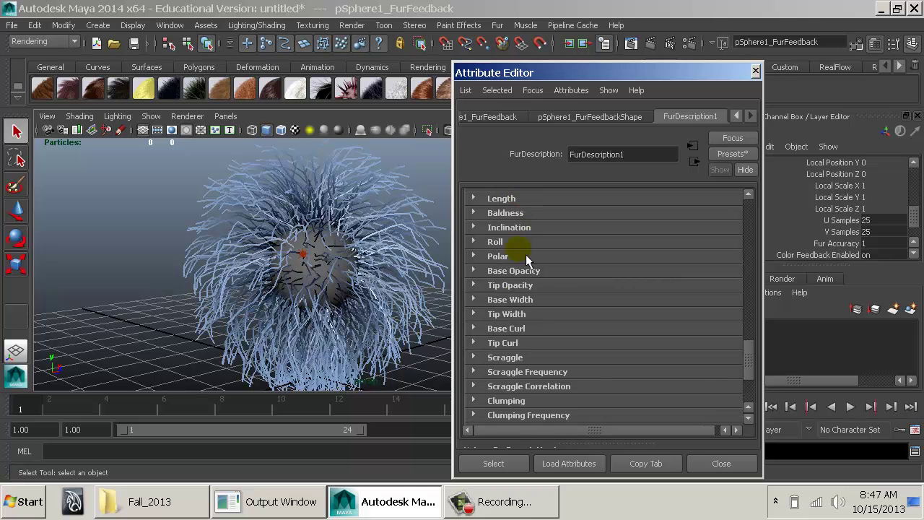
Look over the Base Width and Base Curl details and compare the Details list with the main fur attributes
{"action": "left_click", "coordinate": [518, 299]}
{"action": "left_click", "coordinate": [521, 300]}
{"action": "left_click", "coordinate": [527, 327]}
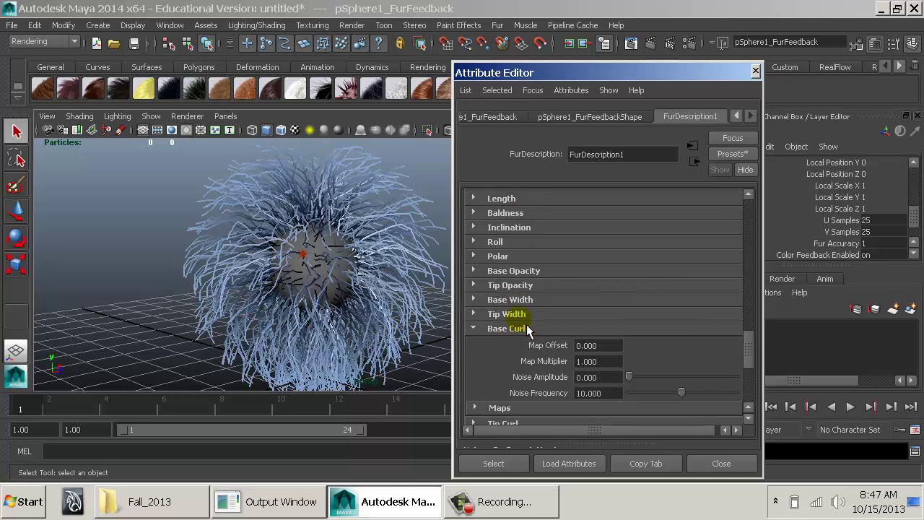
{"action": "left_click", "coordinate": [518, 326]}
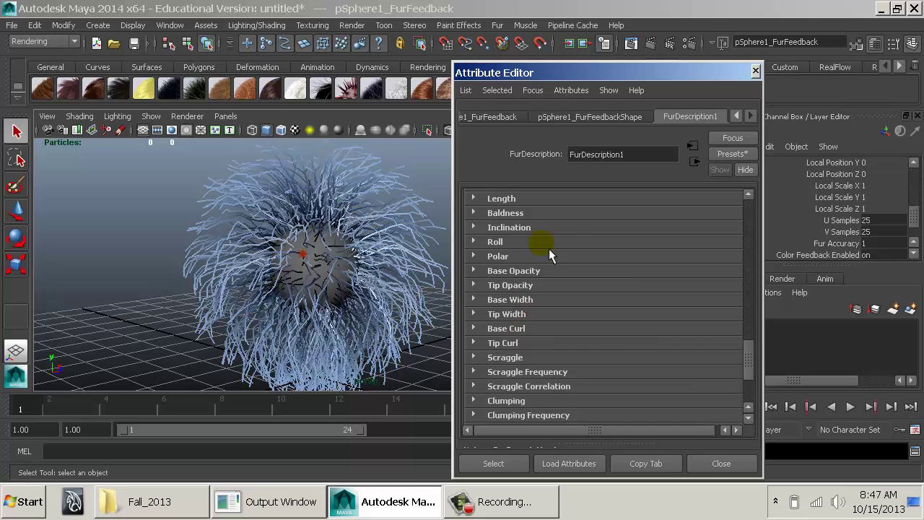
{"action": "scroll", "coordinate": [555, 246], "scroll_direction": "up", "scroll_amount": 3}
{"action": "scroll", "coordinate": [578, 246], "scroll_direction": "up", "scroll_amount": 5}
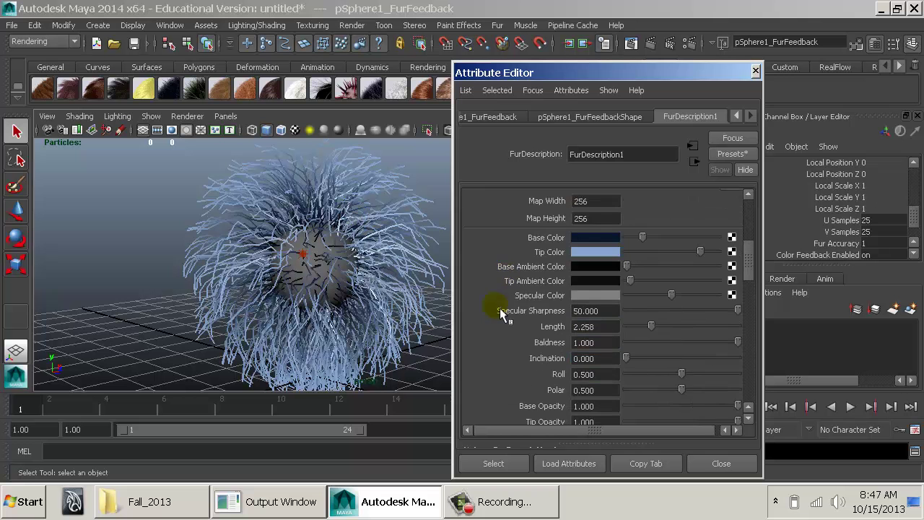
{"action": "scroll", "coordinate": [503, 336], "scroll_direction": "down", "scroll_amount": 4}
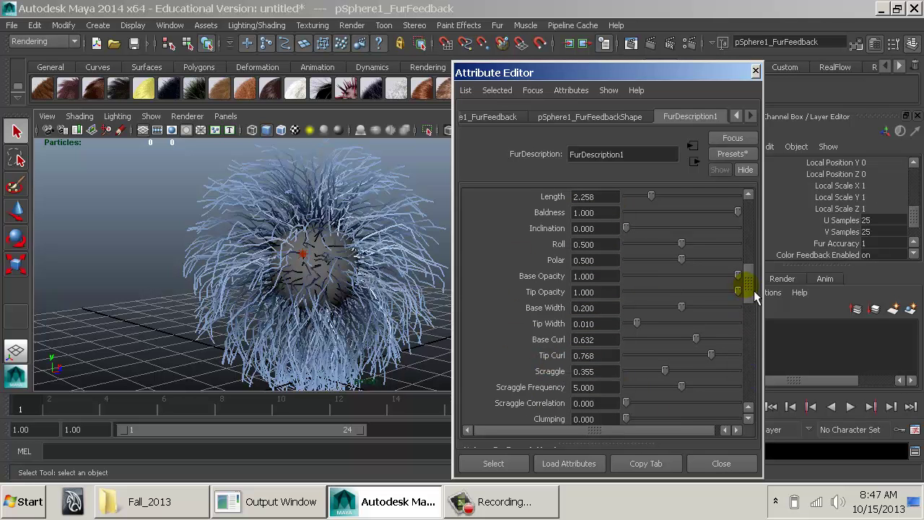
Set the Length's Noise Amplitude to about 3.401 under Details
{"action": "left_click_drag", "start_coordinate": [759, 301], "coordinate": [765, 346]}
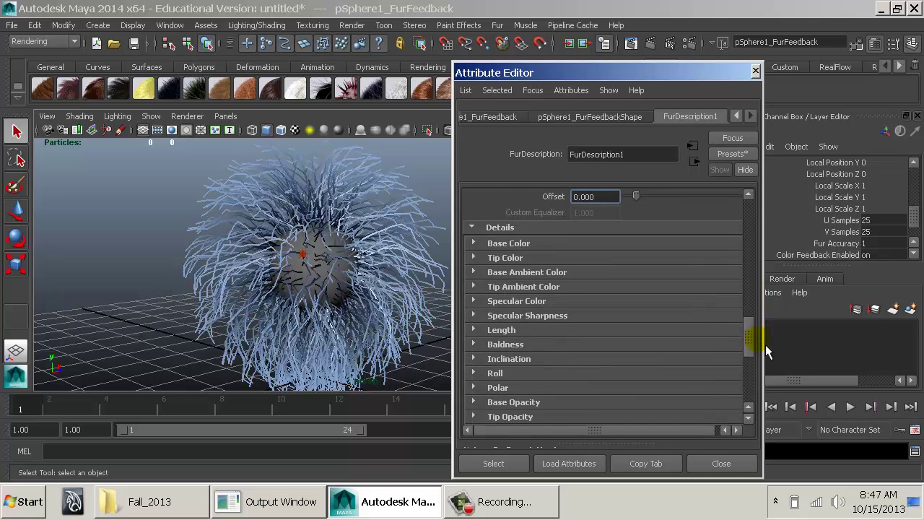
{"action": "left_click", "coordinate": [516, 329]}
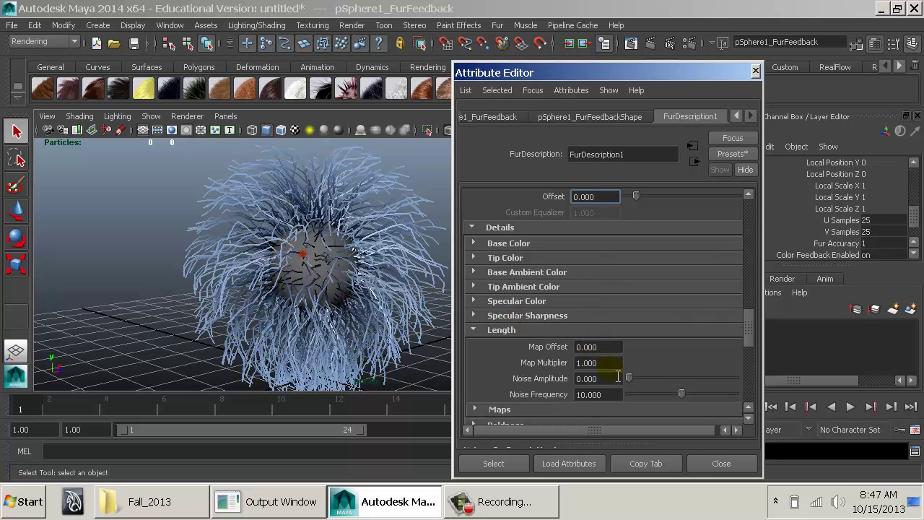
{"action": "left_click_drag", "start_coordinate": [651, 390], "coordinate": [646, 377]}
Render the furred sphere from a new angle, inspect the image and close the Render View
{"action": "left_click_drag", "start_coordinate": [433, 296], "coordinate": [385, 252], "text": "alt"}
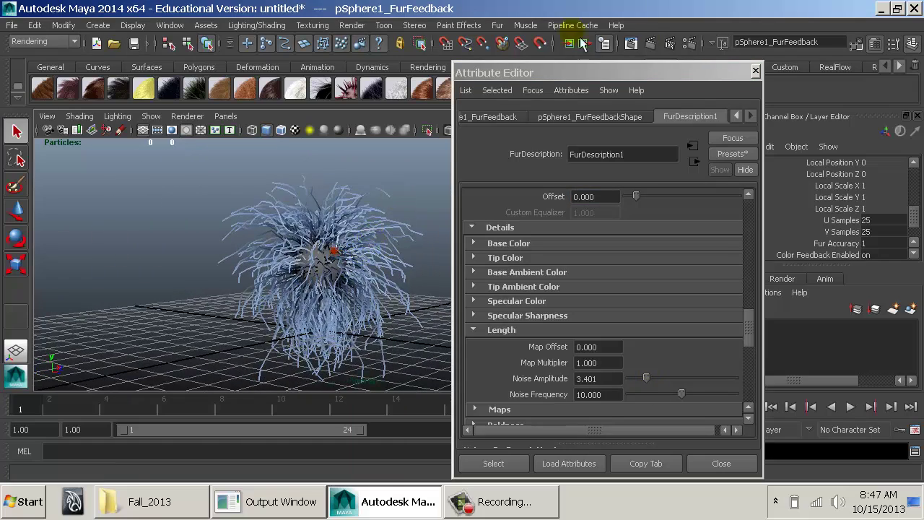
{"action": "left_click", "coordinate": [649, 43]}
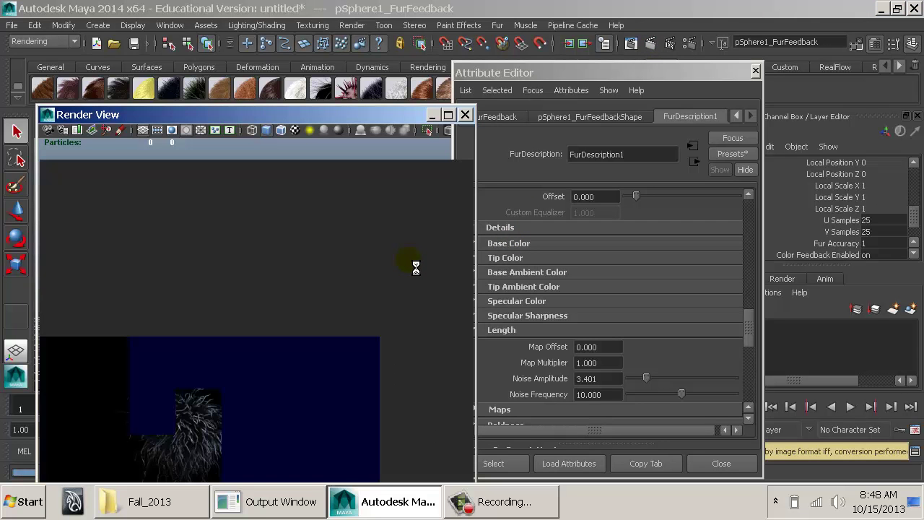
{"action": "scroll", "coordinate": [323, 314], "scroll_direction": "up", "scroll_amount": 2}
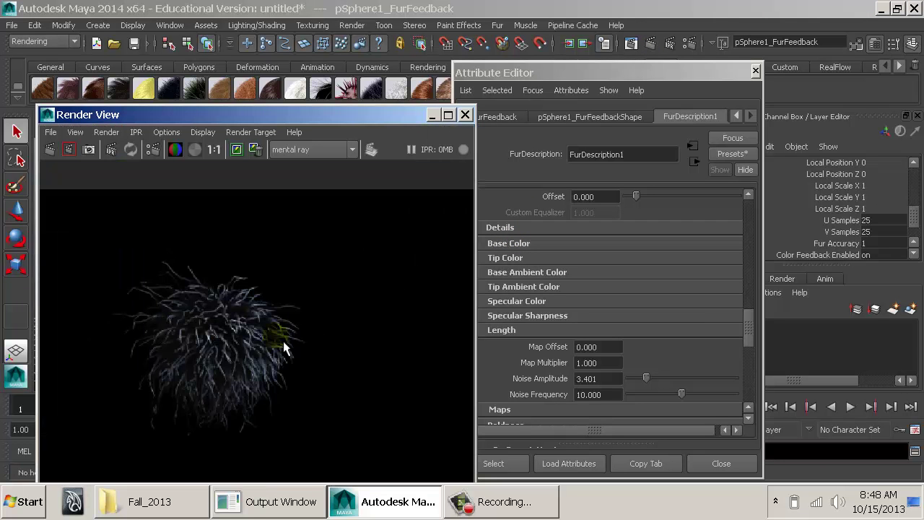
{"action": "middle_click_drag", "start_coordinate": [283, 342], "coordinate": [283, 316], "text": "alt"}
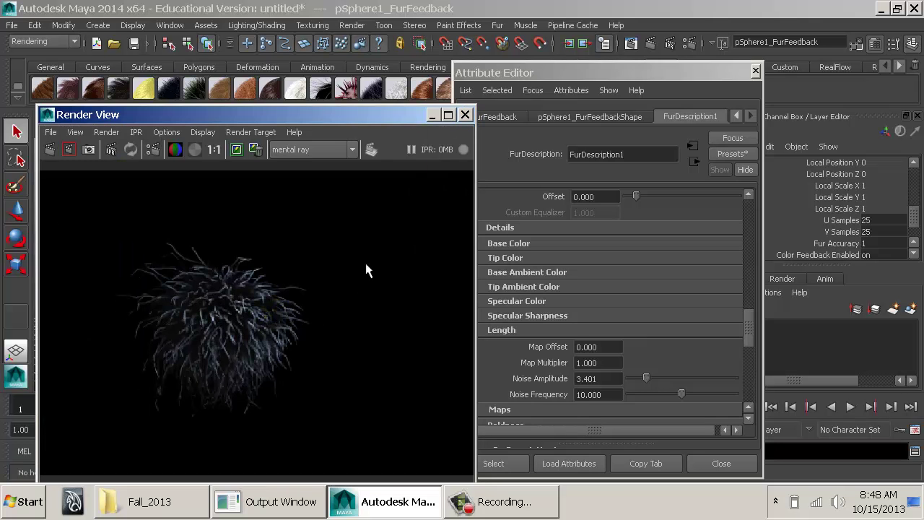
{"action": "left_click", "coordinate": [470, 118]}
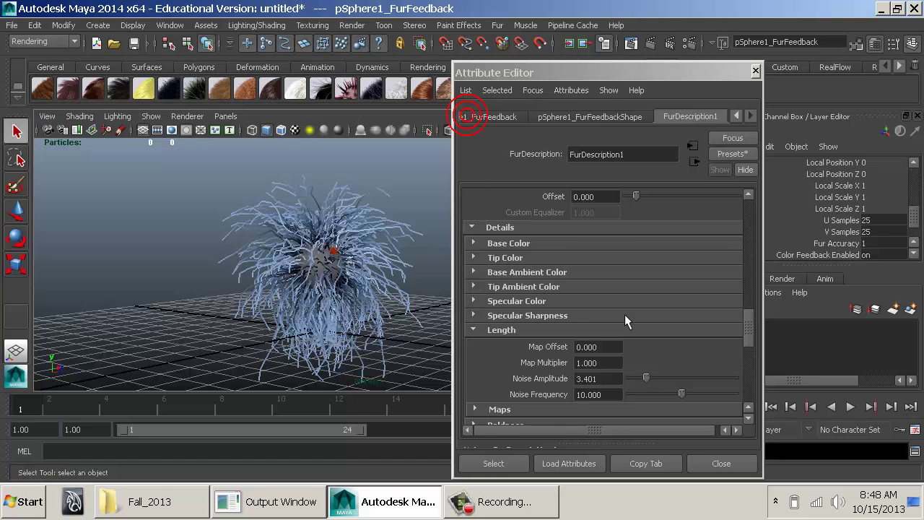
Set the Length's Noise Frequency to about 5.578 and collapse its section
{"action": "scroll", "coordinate": [662, 375], "scroll_direction": "down", "scroll_amount": 3}
{"action": "left_click_drag", "start_coordinate": [684, 323], "coordinate": [660, 313]}
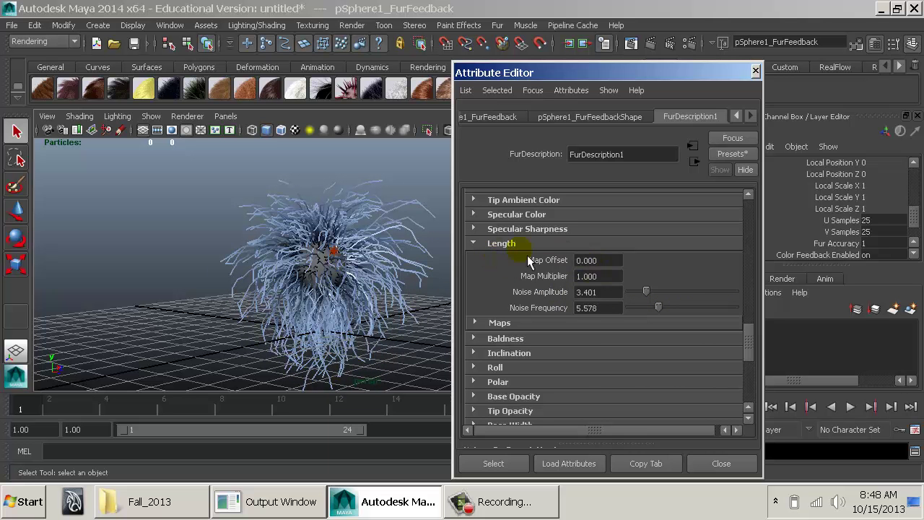
{"action": "left_click", "coordinate": [503, 244]}
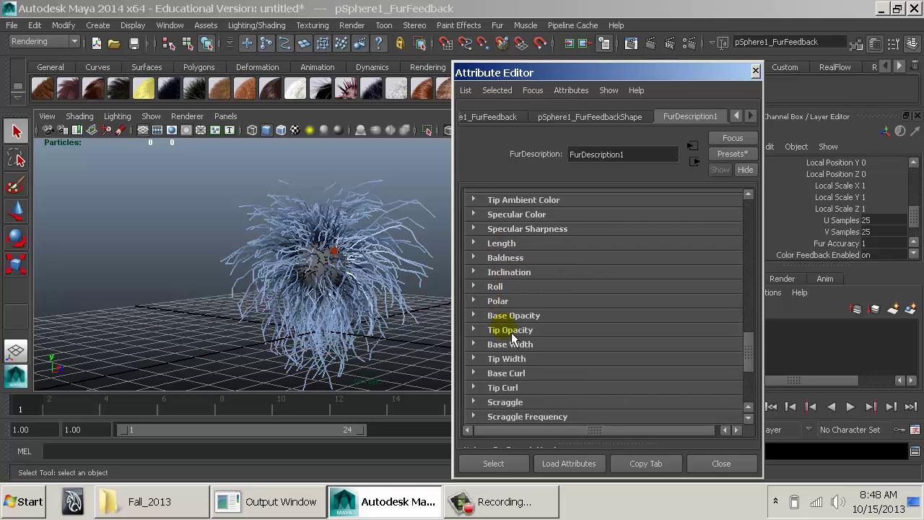
Try the Baldness Noise Amplitude under Details, leave it at 0 and collapse the section
{"action": "left_click", "coordinate": [519, 252]}
{"action": "left_click", "coordinate": [523, 258]}
{"action": "left_click", "coordinate": [524, 259]}
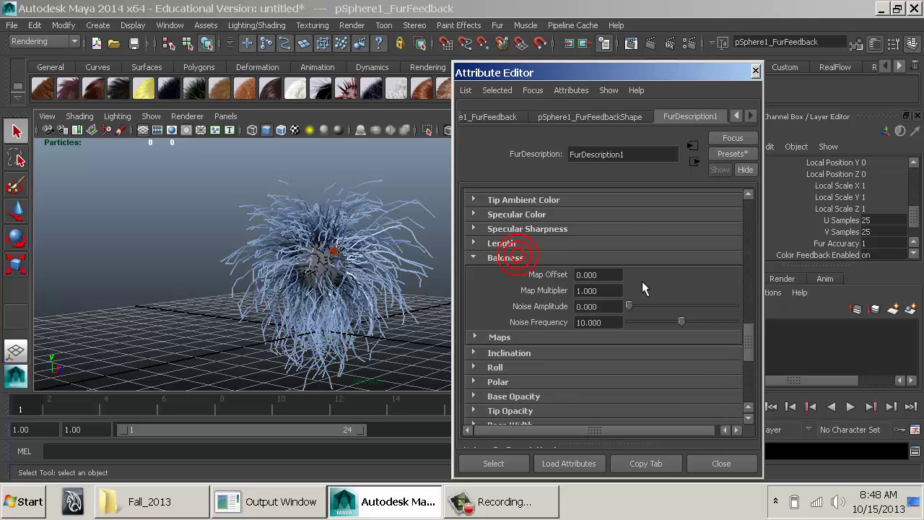
{"action": "left_click_drag", "start_coordinate": [629, 306], "coordinate": [581, 310]}
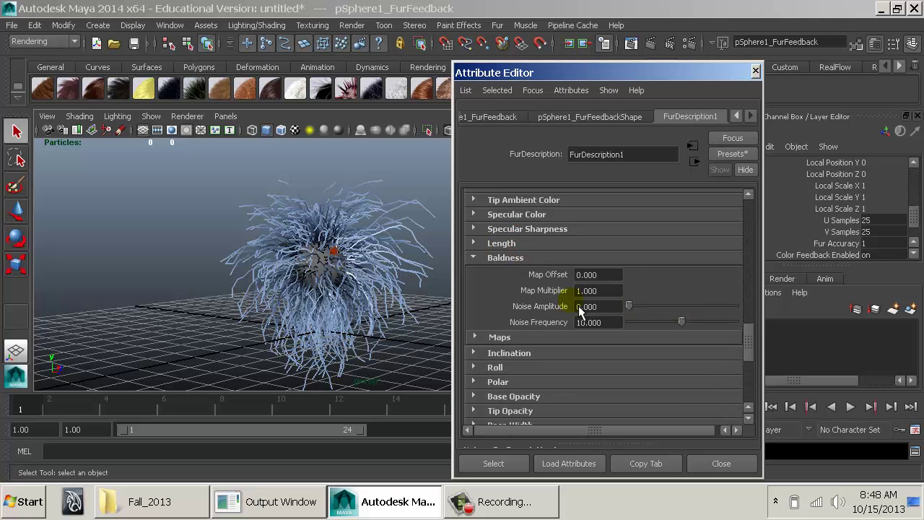
{"action": "left_click", "coordinate": [503, 262]}
Raise the Scraggle's Noise Amplitude under Details and collapse its section
{"action": "scroll", "coordinate": [541, 288], "scroll_direction": "down", "scroll_amount": 3}
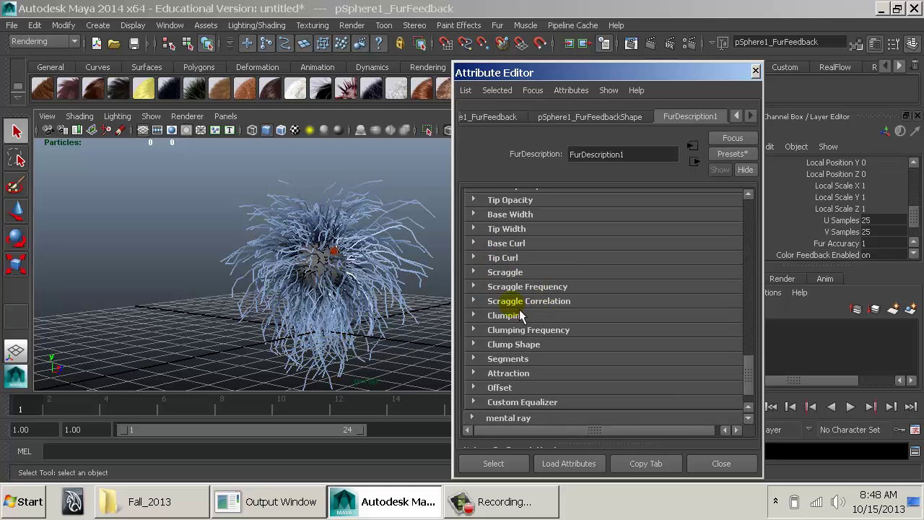
{"action": "left_click", "coordinate": [511, 273]}
{"action": "left_click_drag", "start_coordinate": [630, 320], "coordinate": [667, 334]}
{"action": "left_click", "coordinate": [529, 275]}
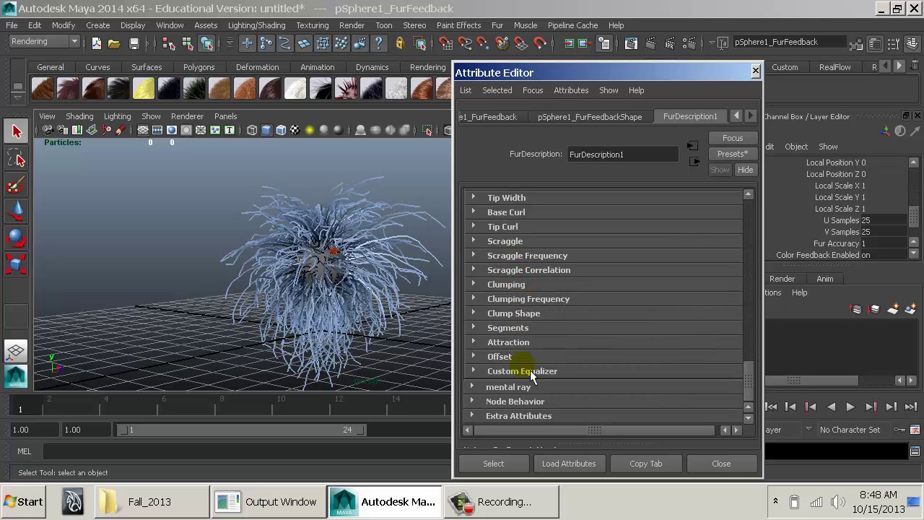
Close the fur description's attributes and delete the furred sphere and the object beside it, emptying the scene
{"action": "scroll", "coordinate": [562, 369], "scroll_direction": "up", "scroll_amount": 15}
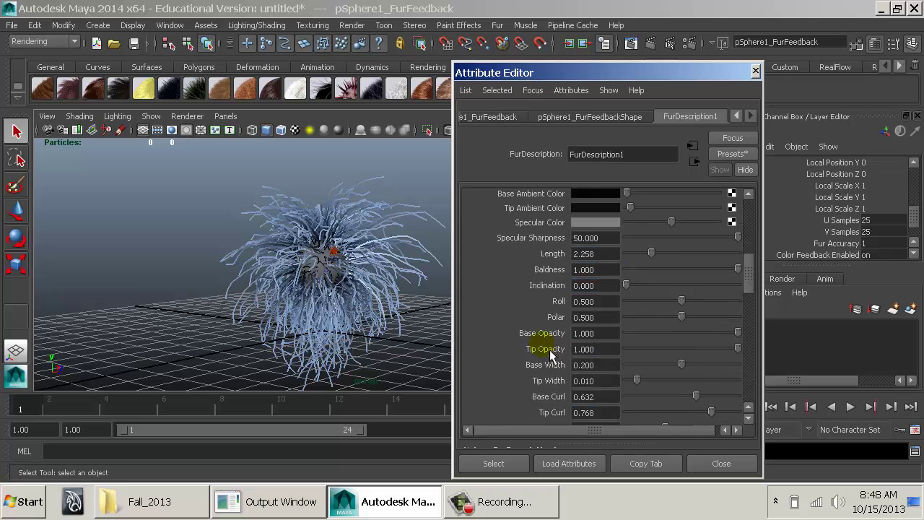
{"action": "left_click_drag", "start_coordinate": [350, 232], "coordinate": [343, 241], "text": "alt"}
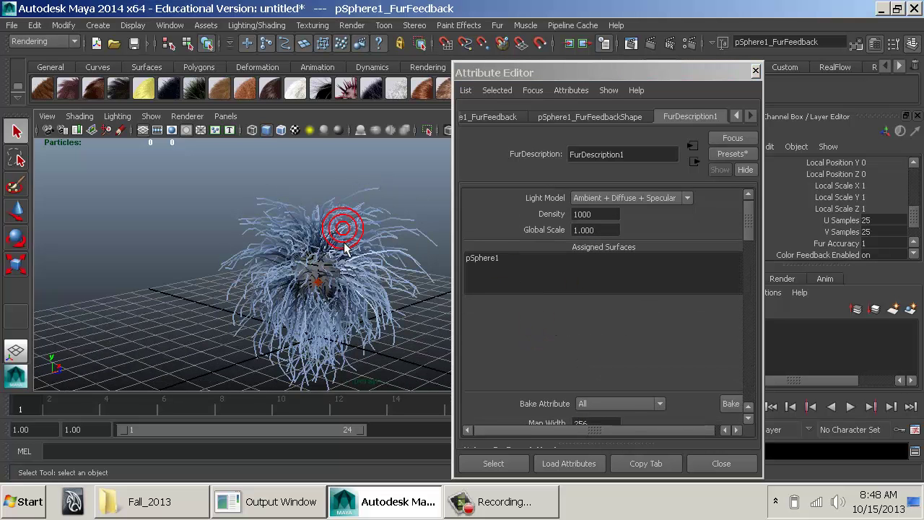
{"action": "left_click", "coordinate": [721, 462]}
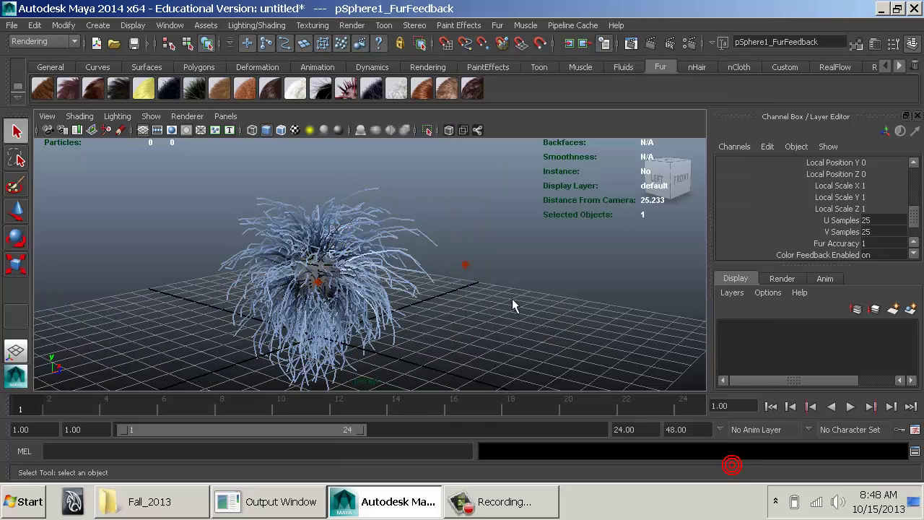
{"action": "left_click_drag", "start_coordinate": [241, 202], "coordinate": [515, 316]}
{"action": "key", "text": "Delete"}
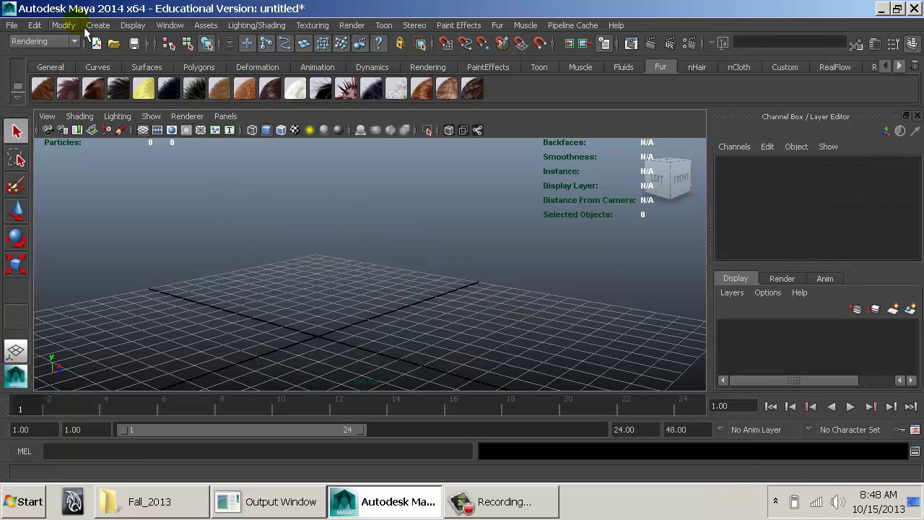
Create a polygon plane, scale it uniformly to about 25.941 and display it shaded
{"action": "left_click", "coordinate": [98, 25]}
{"action": "mouse_move", "coordinate": [149, 63]}
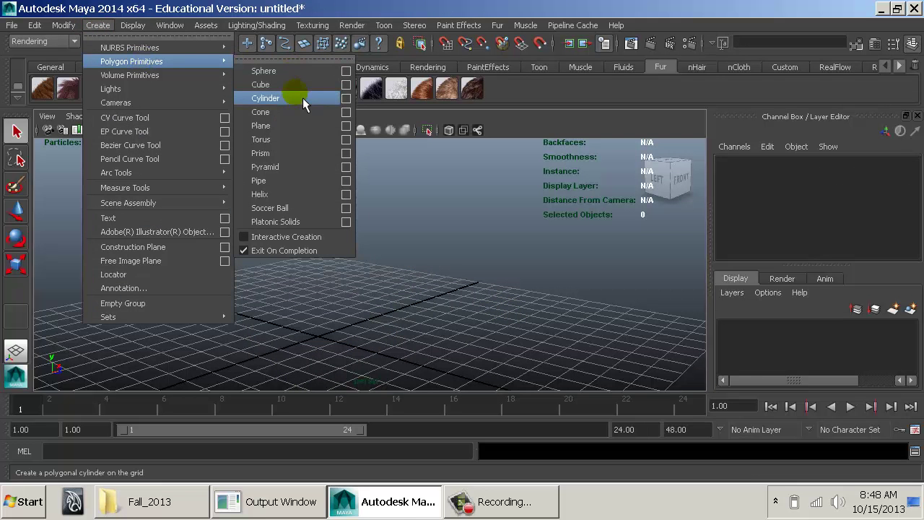
{"action": "left_click", "coordinate": [297, 126]}
{"action": "middle_click_drag", "start_coordinate": [257, 212], "coordinate": [588, 274]}
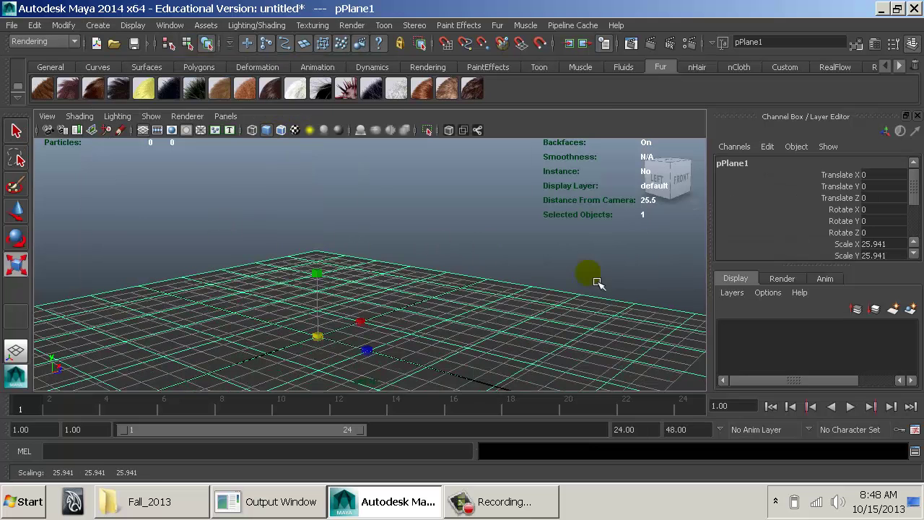
{"action": "key", "text": "5"}
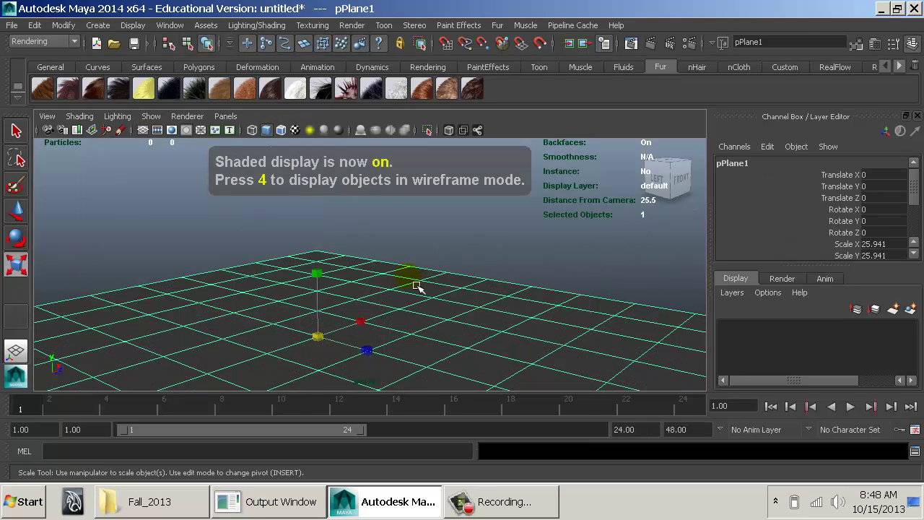
Attach the existing FurDescription1 to the polygon plane
{"action": "left_click_drag", "start_coordinate": [415, 289], "coordinate": [449, 320], "text": "alt"}
{"action": "middle_click_drag", "start_coordinate": [450, 320], "coordinate": [440, 261], "text": "alt"}
{"action": "right_click_drag", "start_coordinate": [428, 249], "coordinate": [369, 253], "text": "alt"}
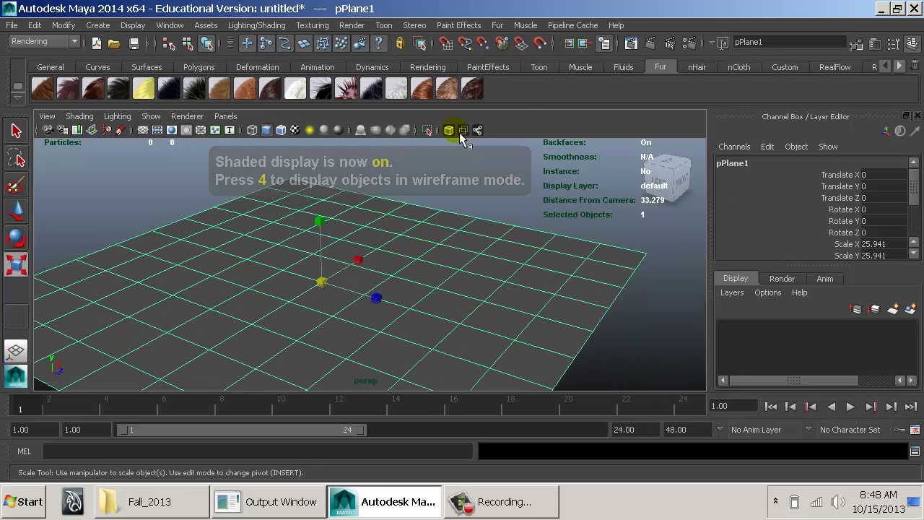
{"action": "left_click", "coordinate": [498, 25]}
{"action": "mouse_move", "coordinate": [523, 50]}
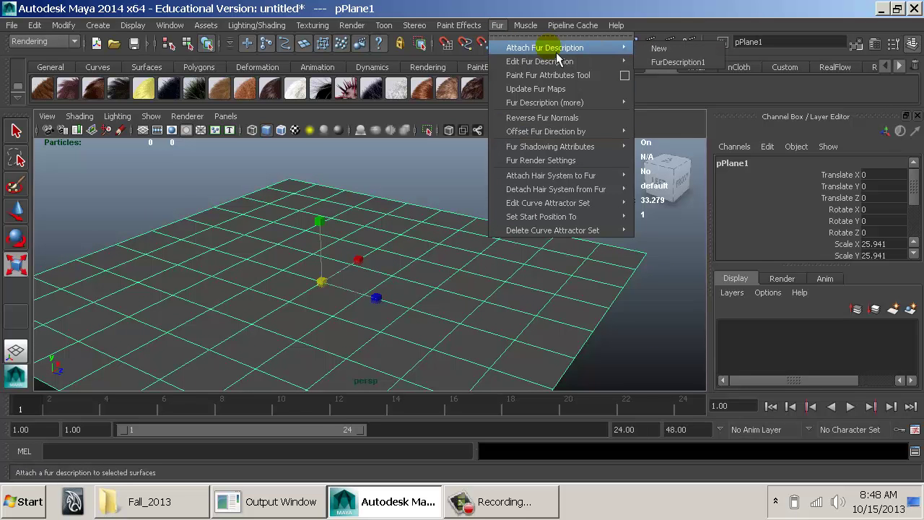
{"action": "left_click", "coordinate": [679, 71]}
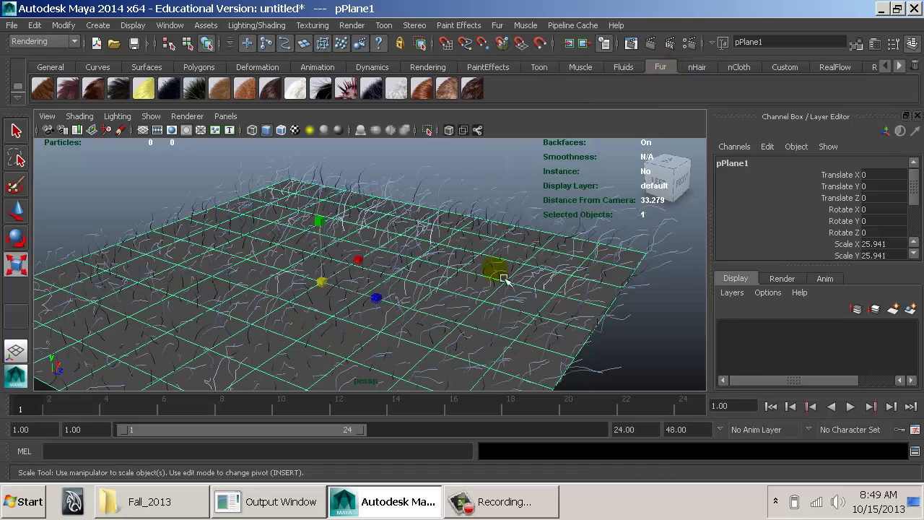
Open the Paint Fur Attributes Tool with its settings for the selected furred plane
{"action": "left_click_drag", "start_coordinate": [495, 268], "coordinate": [536, 277], "text": "alt"}
{"action": "right_click_drag", "start_coordinate": [536, 277], "coordinate": [289, 217], "text": "alt"}
{"action": "left_click_drag", "start_coordinate": [289, 216], "coordinate": [447, 288], "text": "alt"}
{"action": "left_click", "coordinate": [497, 24]}
{"action": "mouse_move", "coordinate": [577, 48]}
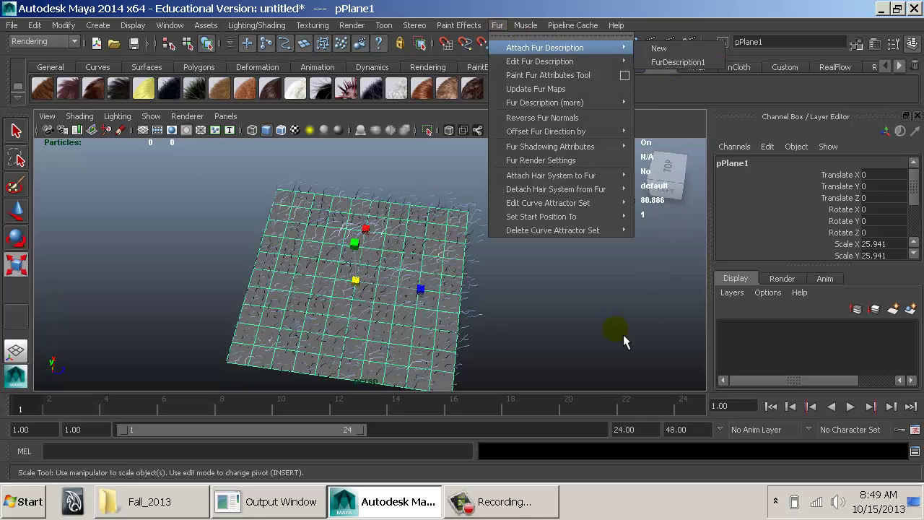
{"action": "left_click", "coordinate": [462, 322]}
{"action": "left_click_drag", "start_coordinate": [469, 326], "coordinate": [453, 280], "text": "alt"}
{"action": "left_click", "coordinate": [497, 25]}
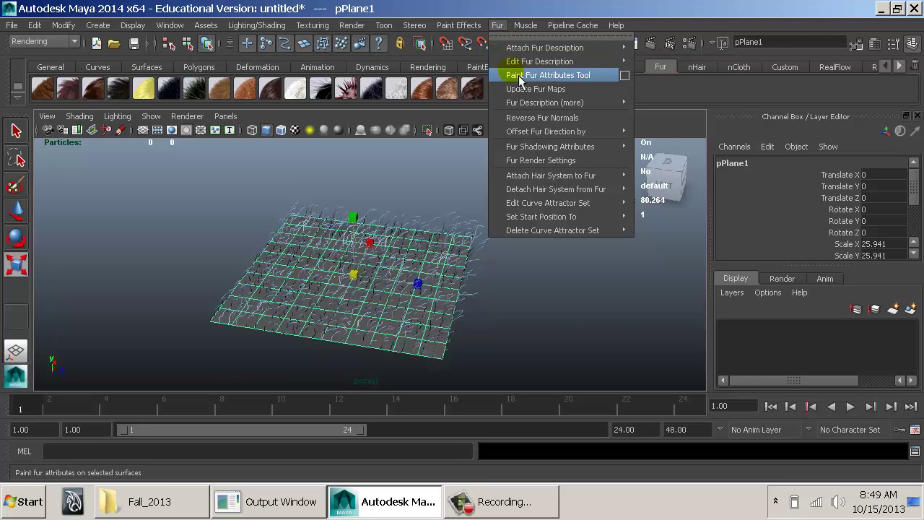
{"action": "left_click", "coordinate": [624, 76]}
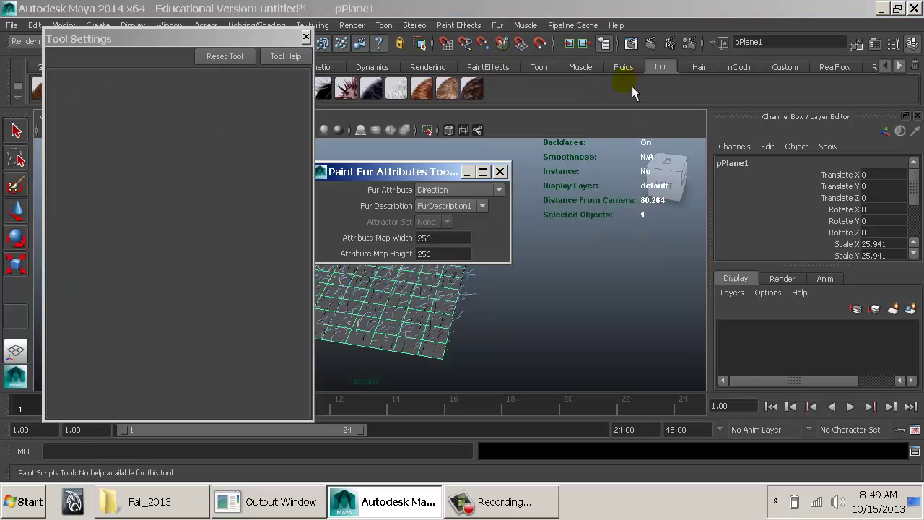
Arrange the Tool Settings and Paint Fur Attributes windows so they no longer cover the furred plane
{"action": "left_click_drag", "start_coordinate": [466, 171], "coordinate": [667, 103]}
{"action": "mouse_move", "coordinate": [371, 264]}
{"action": "left_mouse_down"}
{"action": "mouse_move", "coordinate": [530, 262]}
{"action": "mouse_move", "coordinate": [489, 234]}
{"action": "left_mouse_up"}
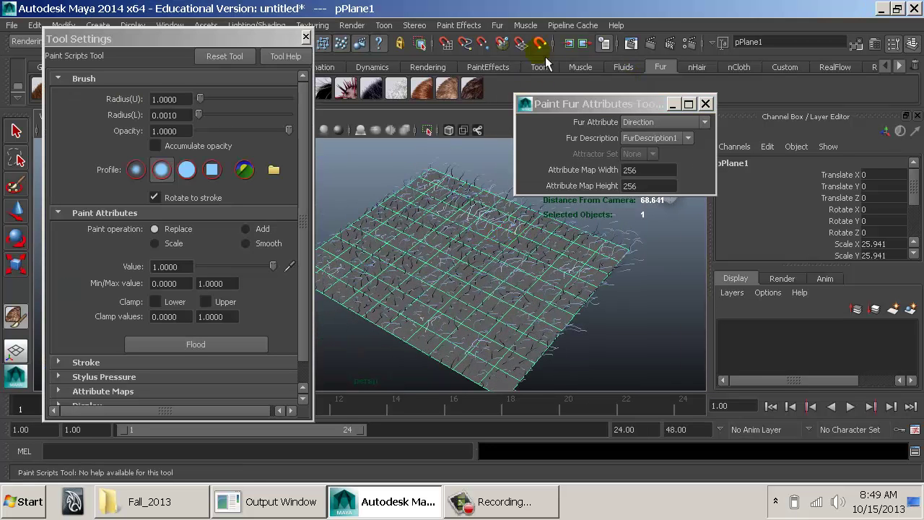
{"action": "left_click", "coordinate": [498, 25]}
{"action": "left_click", "coordinate": [625, 75]}
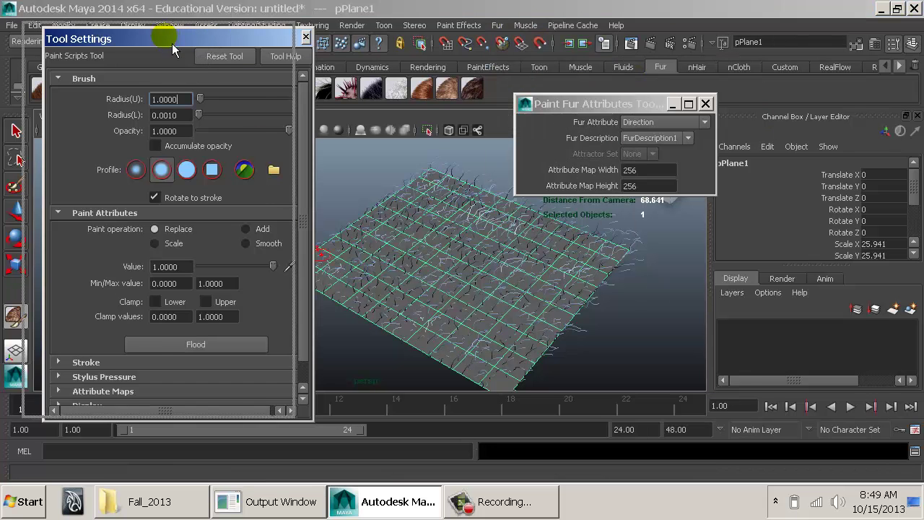
{"action": "left_click_drag", "start_coordinate": [154, 34], "coordinate": [115, 20]}
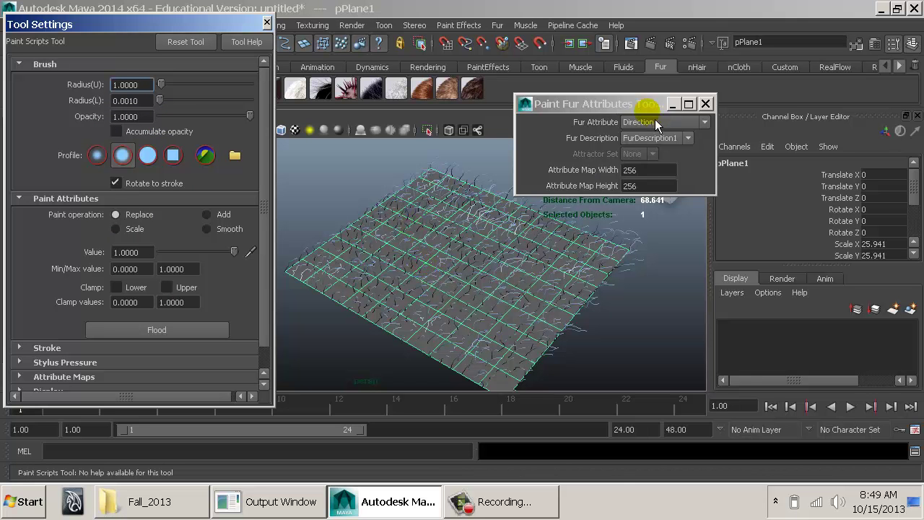
{"action": "mouse_move", "coordinate": [644, 108]}
{"action": "left_mouse_down"}
{"action": "mouse_move", "coordinate": [637, 105]}
{"action": "mouse_move", "coordinate": [847, 22]}
{"action": "left_mouse_up"}
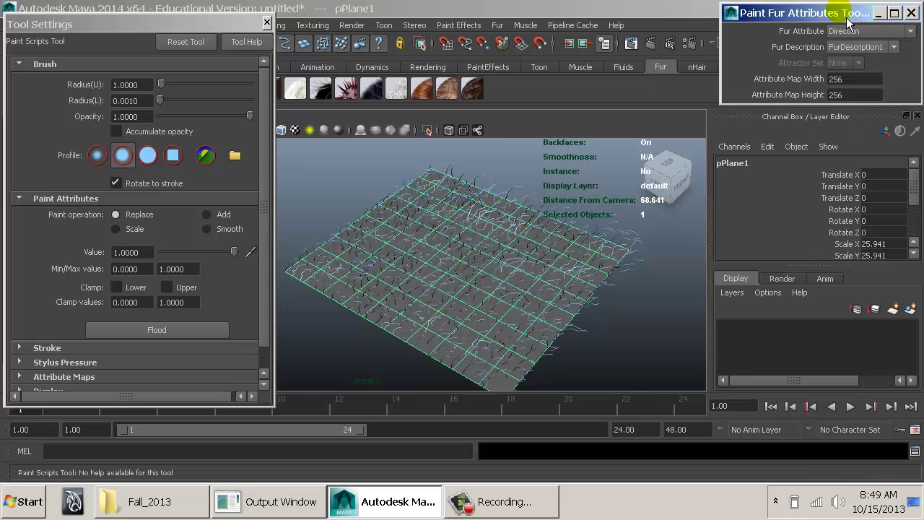
Choose Baldness as the fur attribute to paint on FurDescription1
{"action": "left_click", "coordinate": [850, 31]}
{"action": "left_click", "coordinate": [853, 36]}
{"action": "left_click", "coordinate": [848, 32]}
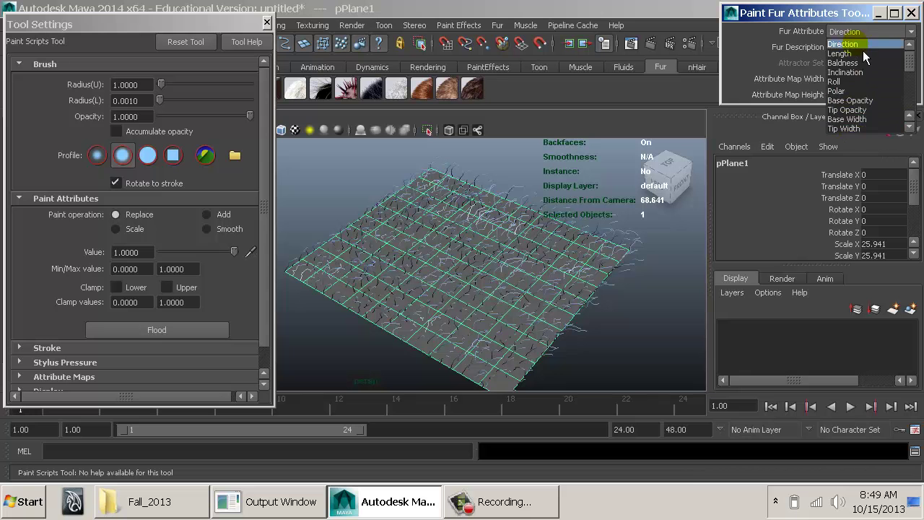
{"action": "left_click", "coordinate": [855, 64]}
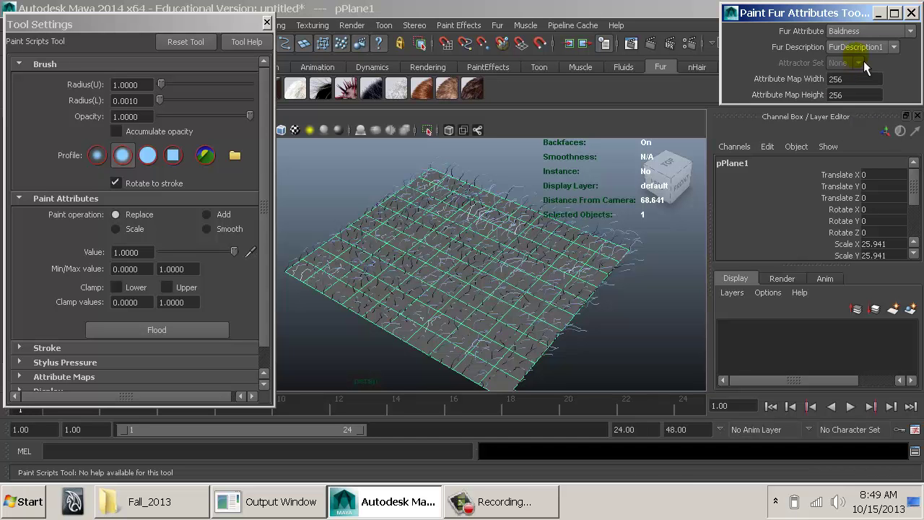
{"action": "left_click", "coordinate": [863, 52]}
{"action": "left_click", "coordinate": [862, 65]}
Enlarge the brush to a Radius(U) of about 5 to 6.3 and paint Baldness at value 0 over the plane's near corner area
{"action": "mouse_move", "coordinate": [570, 202]}
{"action": "left_mouse_down", "text": "alt"}
{"action": "mouse_move", "coordinate": [482, 226]}
{"action": "mouse_move", "coordinate": [521, 235]}
{"action": "mouse_move", "coordinate": [540, 264]}
{"action": "mouse_move", "coordinate": [583, 385]}
{"action": "mouse_move", "coordinate": [553, 268]}
{"action": "left_mouse_up", "text": "alt"}
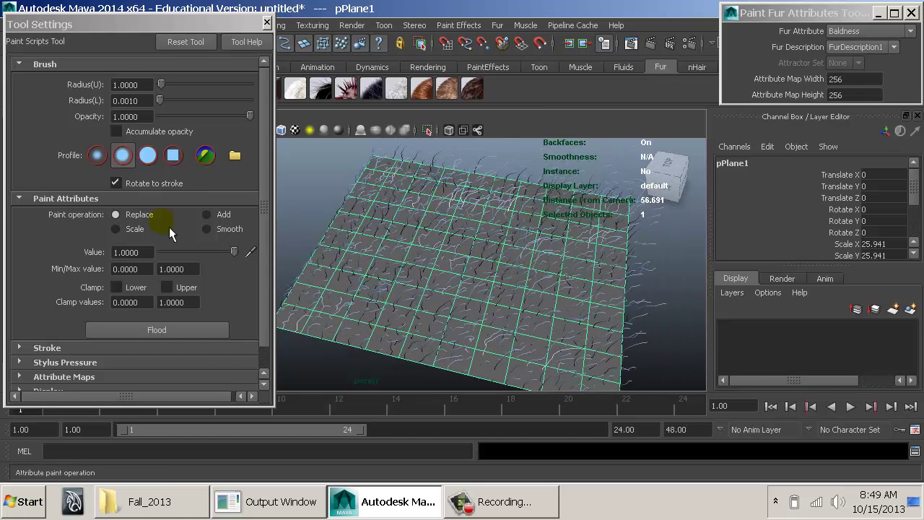
{"action": "double_click", "coordinate": [142, 253]}
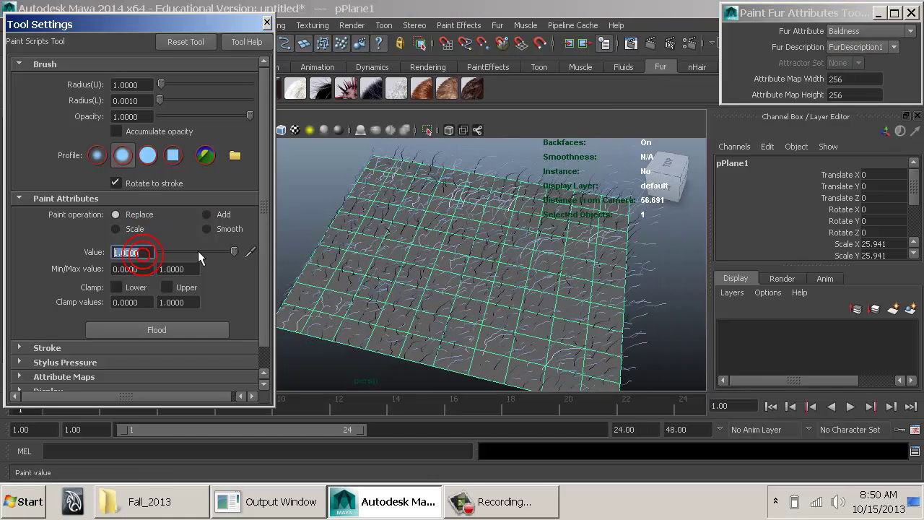
{"action": "left_click", "coordinate": [399, 220]}
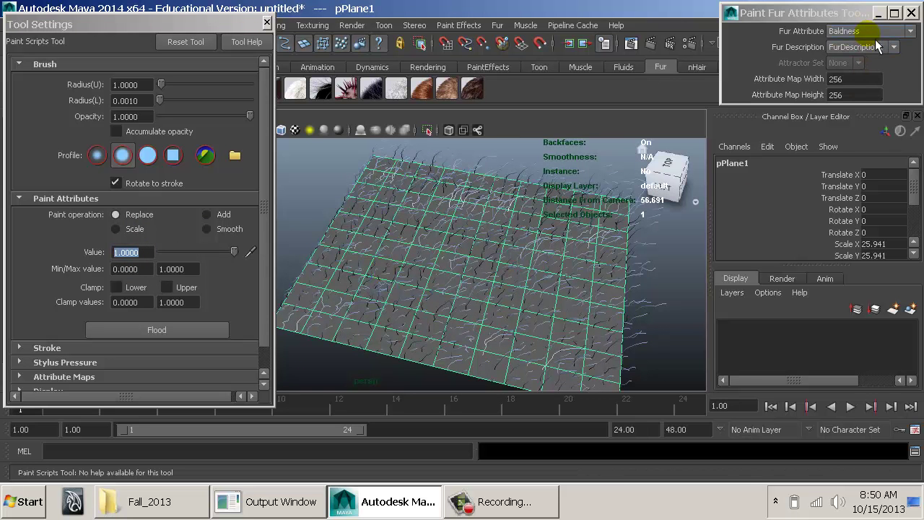
{"action": "left_click_drag", "start_coordinate": [404, 254], "coordinate": [426, 226]}
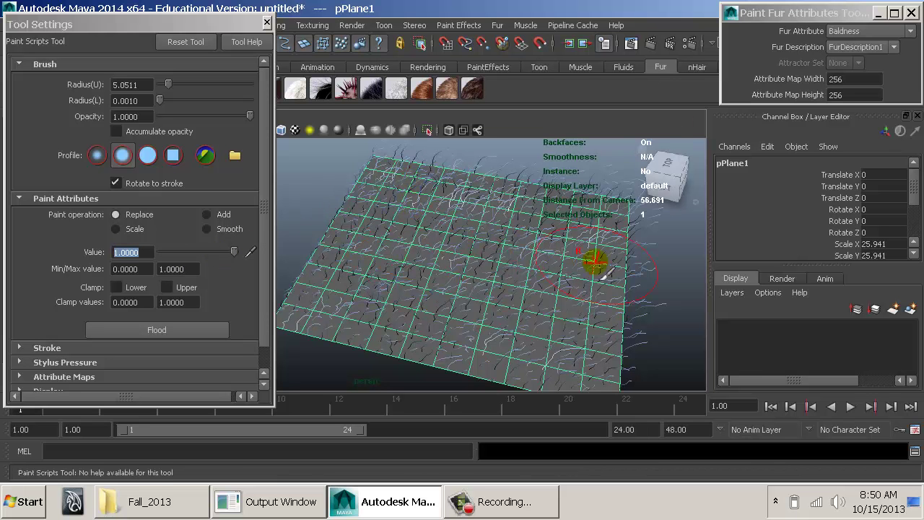
{"action": "left_click_drag", "start_coordinate": [231, 261], "coordinate": [160, 256]}
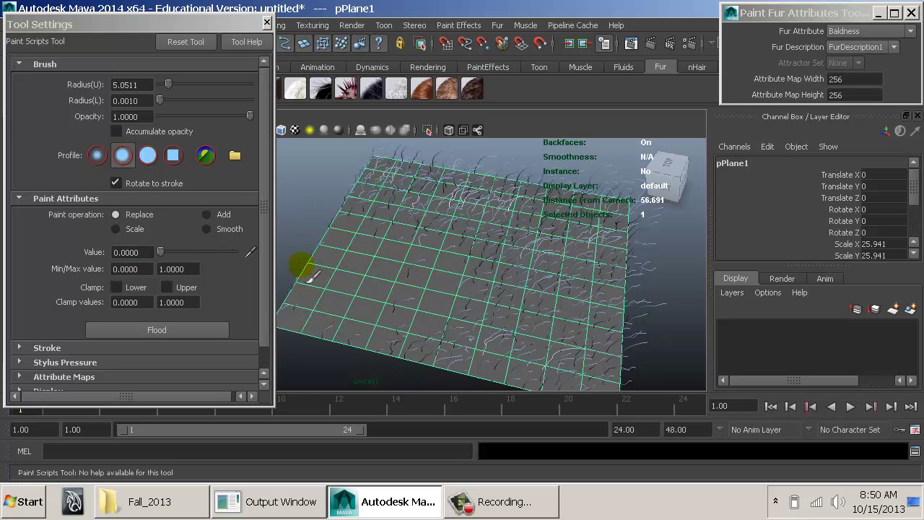
{"action": "mouse_move", "coordinate": [325, 291]}
{"action": "left_mouse_down", "text": "alt"}
{"action": "mouse_move", "coordinate": [341, 275]}
{"action": "mouse_move", "coordinate": [342, 295]}
{"action": "mouse_move", "coordinate": [443, 334]}
{"action": "mouse_move", "coordinate": [474, 296]}
{"action": "mouse_move", "coordinate": [467, 316]}
{"action": "left_mouse_up", "text": "alt"}
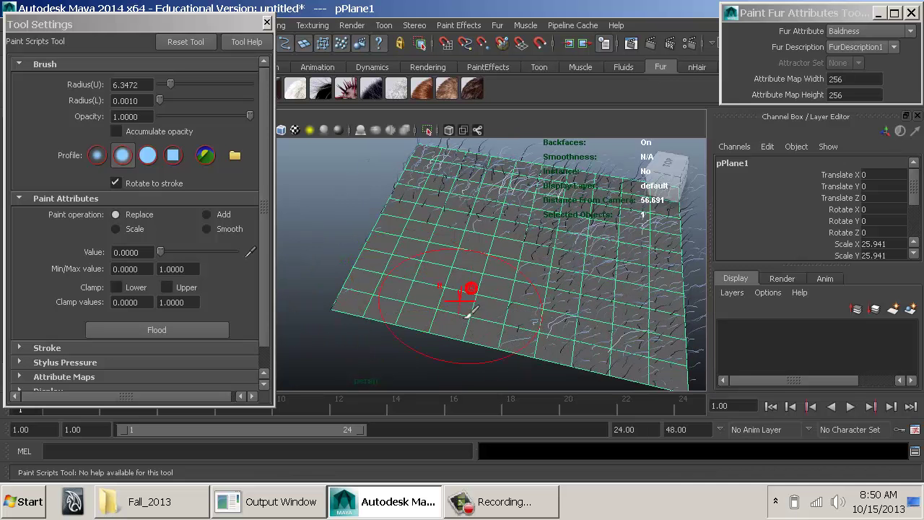
Render the plane with its painted bald area, then close the render
{"action": "left_click_drag", "start_coordinate": [418, 273], "coordinate": [381, 195], "text": "alt"}
{"action": "left_click", "coordinate": [647, 49]}
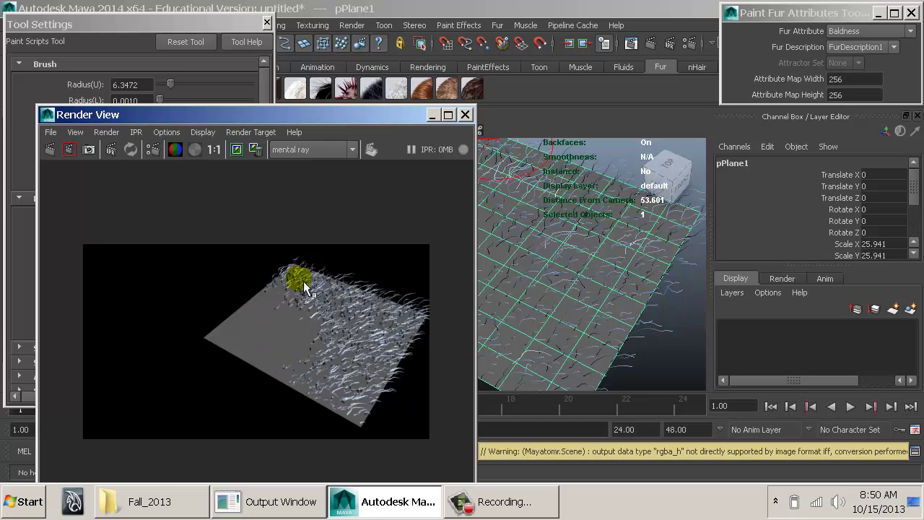
{"action": "left_click", "coordinate": [464, 115]}
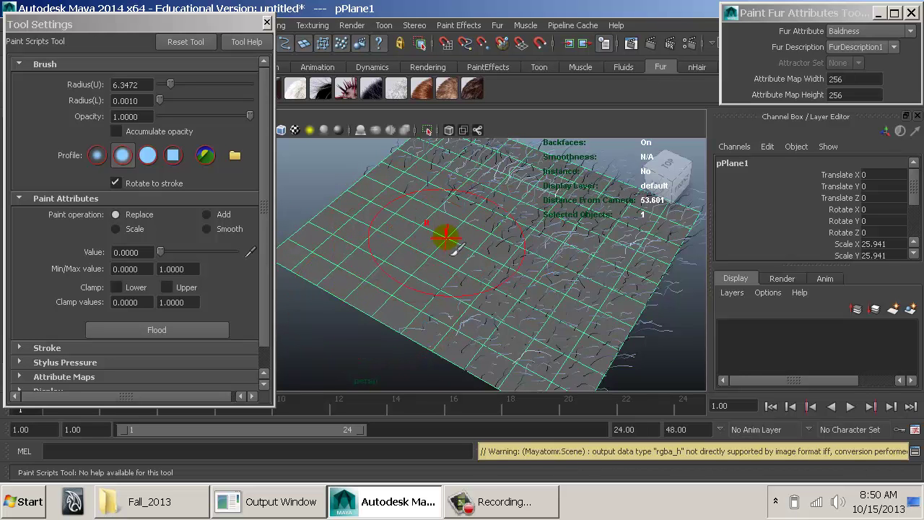
Reduce the brush Radius(U) to about 3.8 and extend the bald area across the plane's middle at value 0
{"action": "key", "text": "b"}
{"action": "left_click_drag", "start_coordinate": [455, 266], "coordinate": [441, 278]}
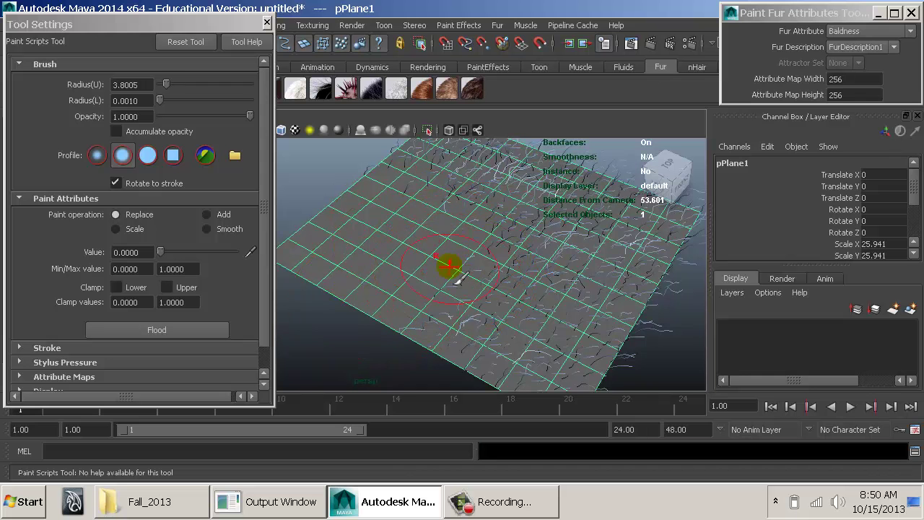
{"action": "left_click_drag", "start_coordinate": [504, 231], "coordinate": [470, 252]}
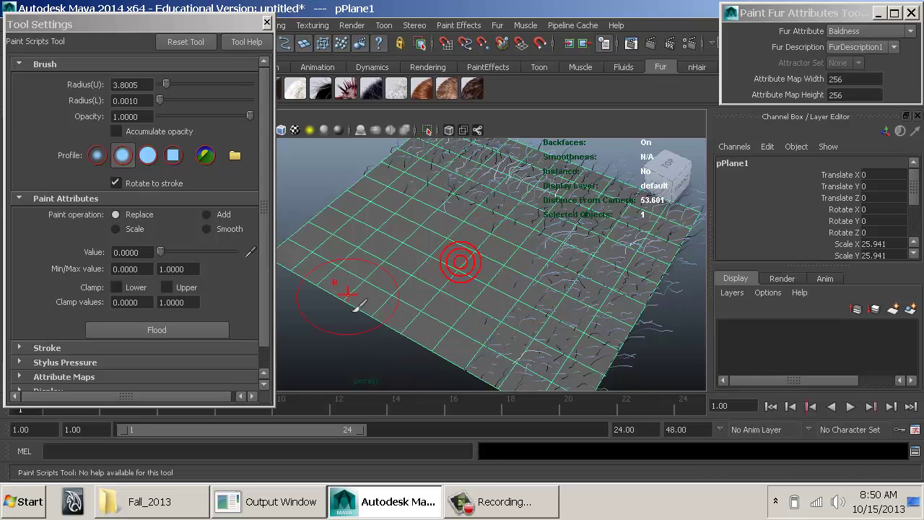
Repaint the bare area with Baldness at value 1, then paint over it at about 0.4757
{"action": "left_click_drag", "start_coordinate": [179, 254], "coordinate": [301, 261]}
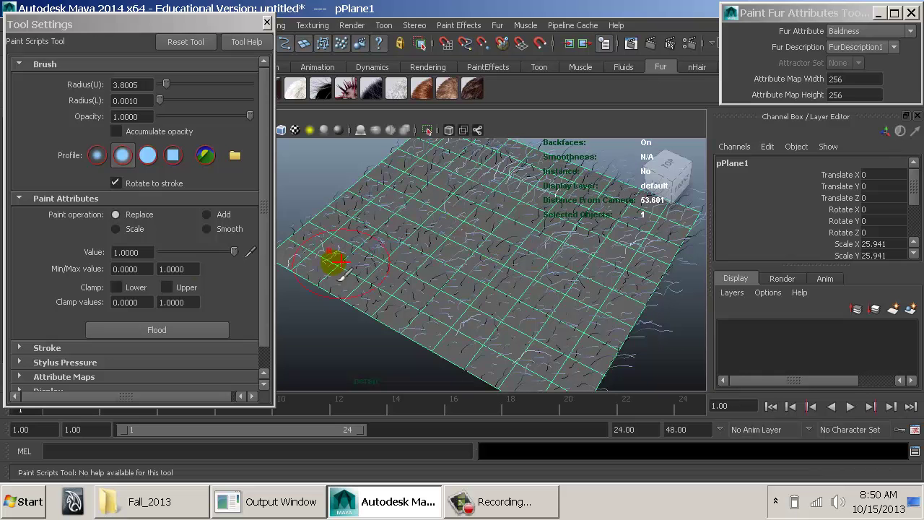
{"action": "left_click_drag", "start_coordinate": [233, 252], "coordinate": [195, 252]}
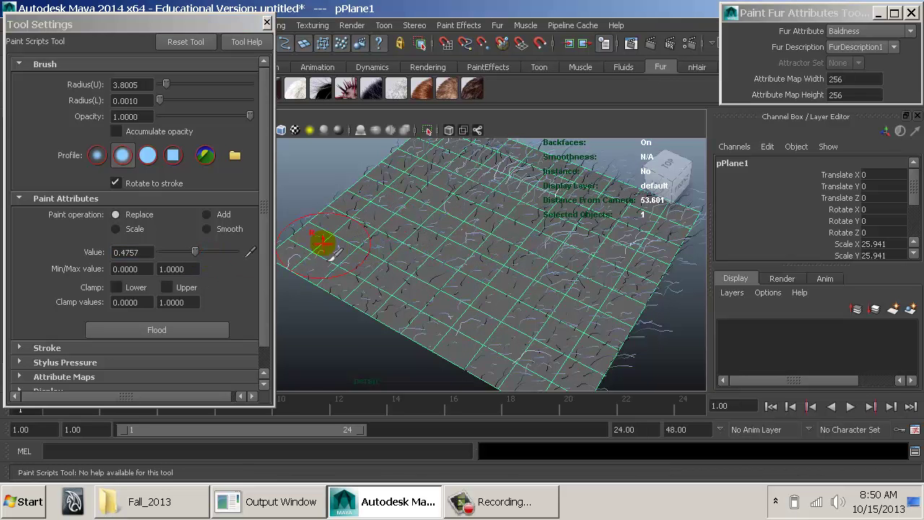
{"action": "left_click_drag", "start_coordinate": [370, 245], "coordinate": [389, 324]}
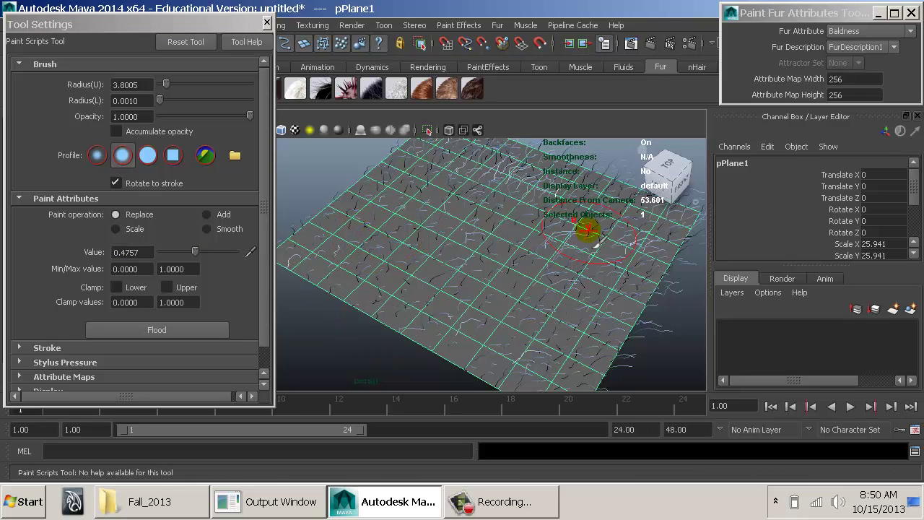
Thin the fur by painting Baldness at about 0.165, then render the plane and close the render
{"action": "left_click_drag", "start_coordinate": [195, 251], "coordinate": [181, 254]}
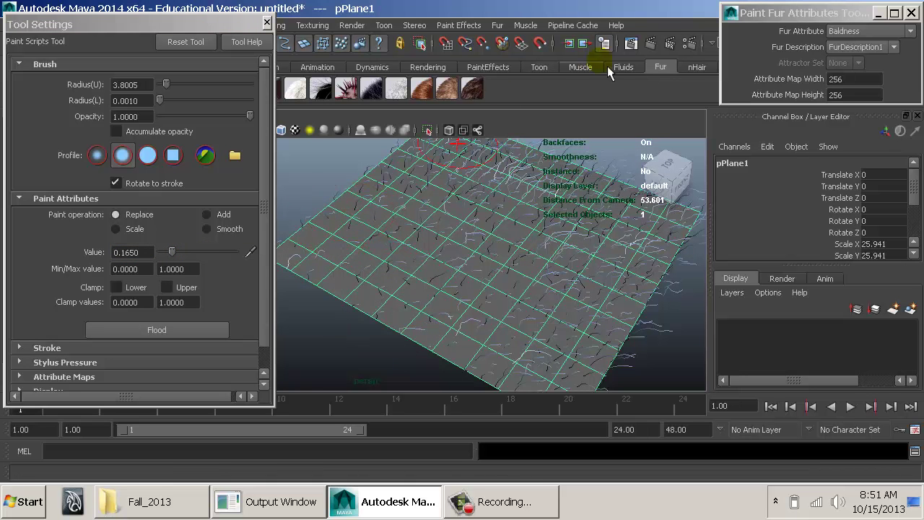
{"action": "left_click", "coordinate": [645, 42]}
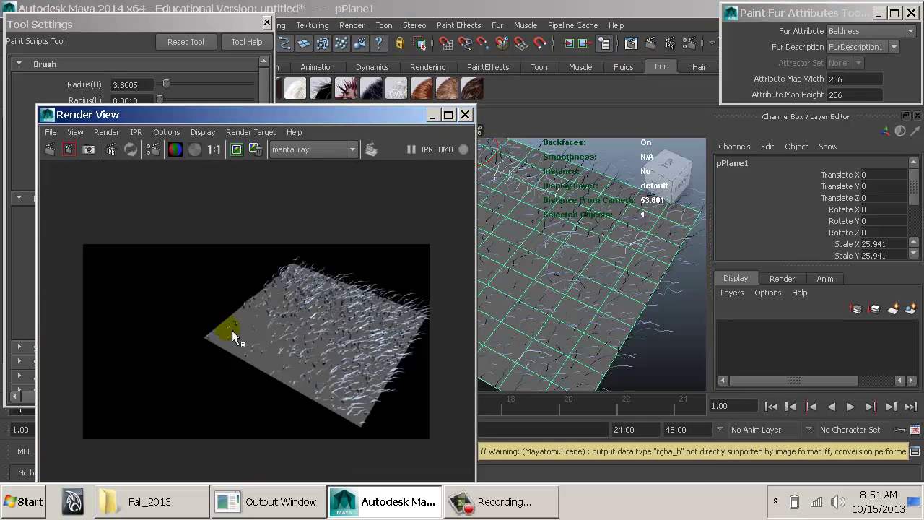
{"action": "left_click", "coordinate": [466, 114]}
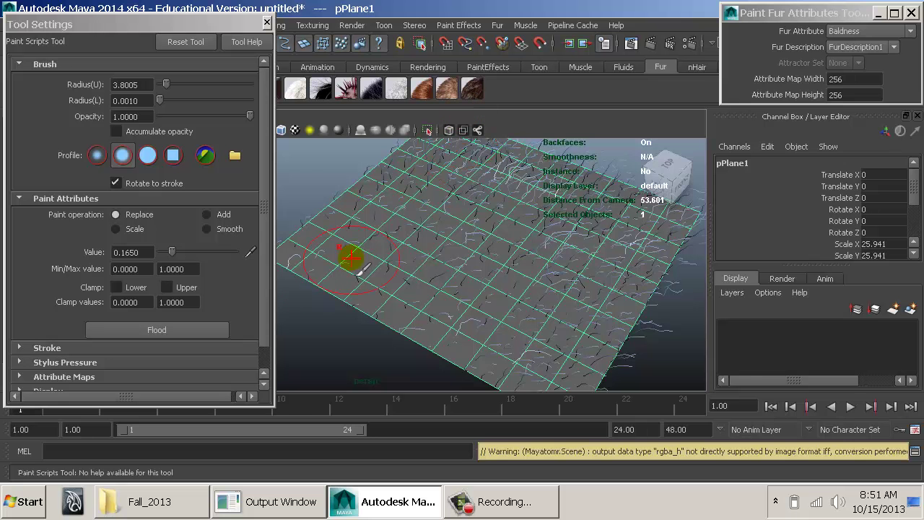
Switch the painted fur attribute to Direction, set the paint value to 1, and inspect the fur's lean on the plane
{"action": "left_click", "coordinate": [880, 35]}
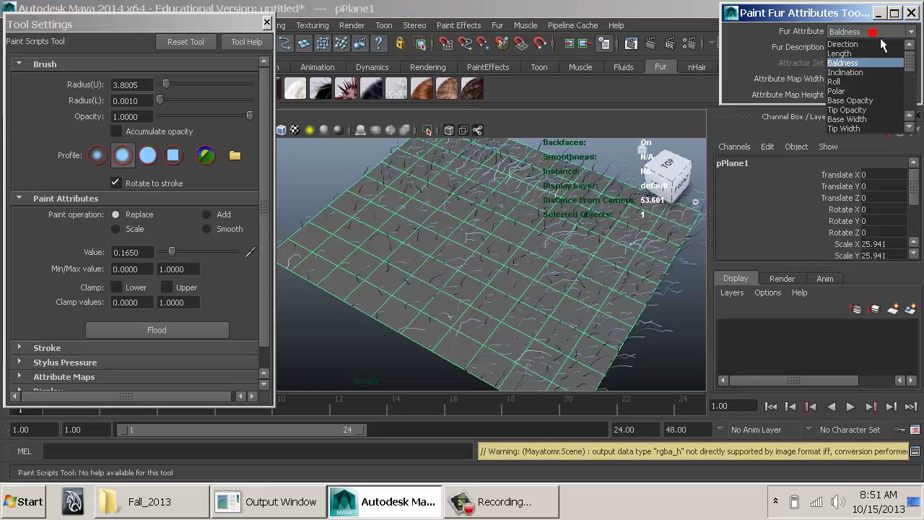
{"action": "left_click", "coordinate": [868, 40]}
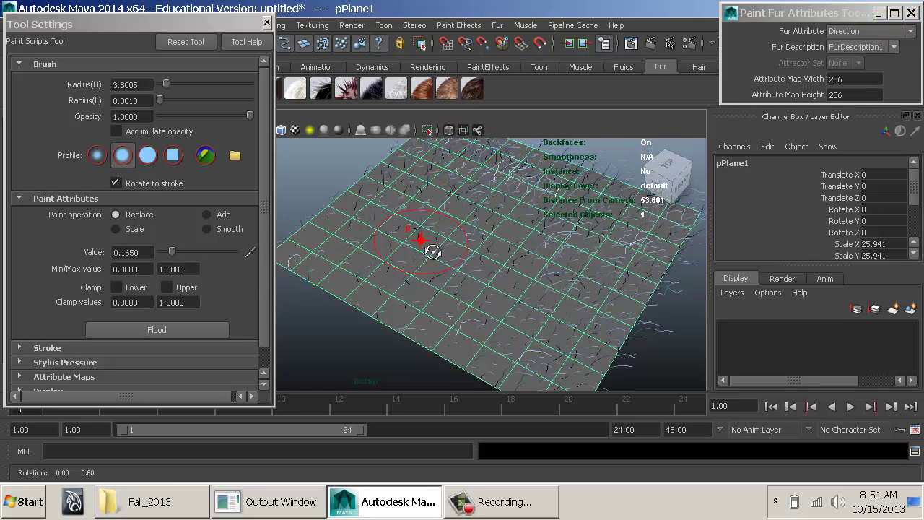
{"action": "left_click_drag", "start_coordinate": [423, 243], "coordinate": [470, 239], "text": "alt"}
{"action": "right_click_drag", "start_coordinate": [470, 241], "coordinate": [438, 263], "text": "alt"}
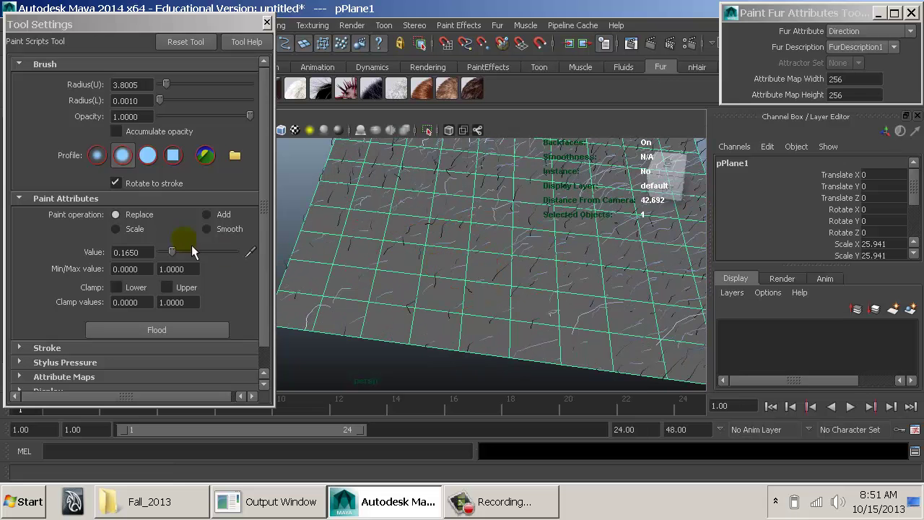
{"action": "left_click_drag", "start_coordinate": [172, 251], "coordinate": [313, 252]}
{"action": "left_click_drag", "start_coordinate": [488, 291], "coordinate": [501, 233], "text": "alt"}
{"action": "mouse_move", "coordinate": [501, 233]}
{"action": "middle_mouse_down", "text": "alt"}
{"action": "mouse_move", "coordinate": [439, 276]}
{"action": "mouse_move", "coordinate": [501, 277]}
{"action": "mouse_move", "coordinate": [462, 268]}
{"action": "middle_mouse_up", "text": "alt"}
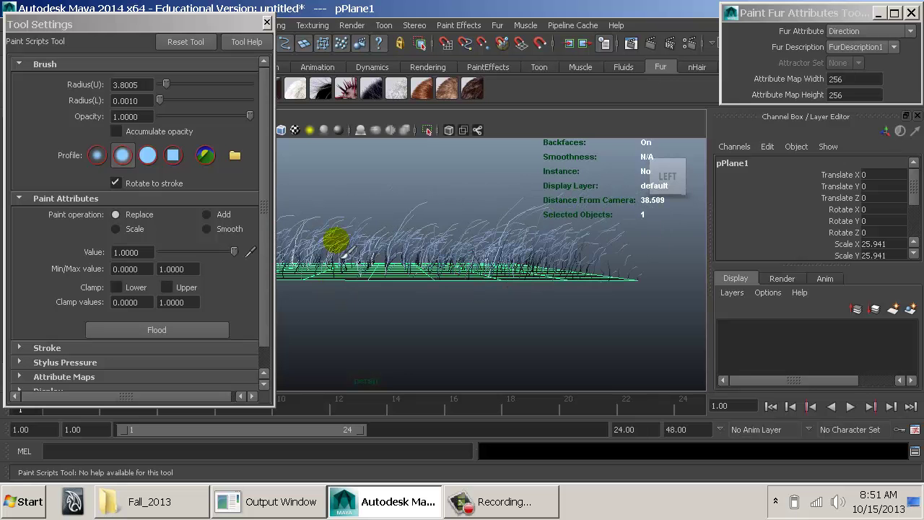
{"action": "left_click_drag", "start_coordinate": [505, 232], "coordinate": [634, 316], "text": "alt"}
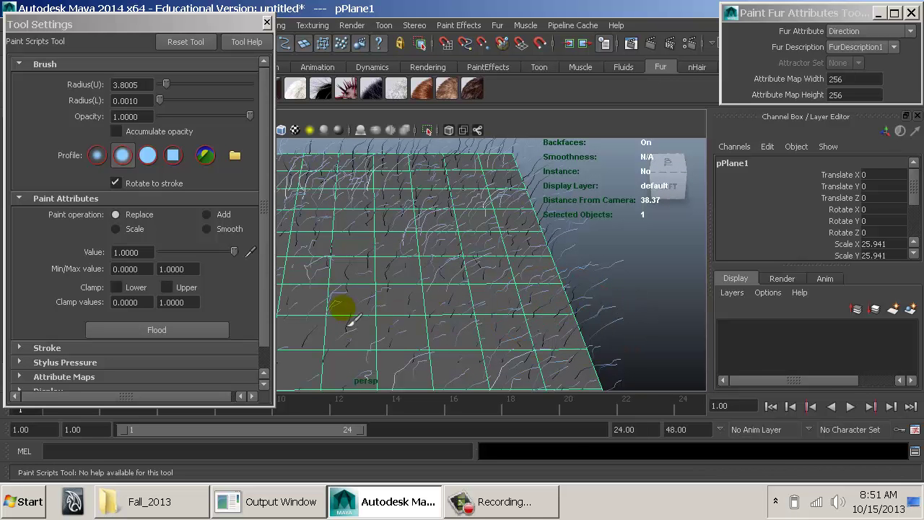
Open FurDescription1's attributes and set its Base Curl to 0
{"action": "key", "text": "ctrl+a"}
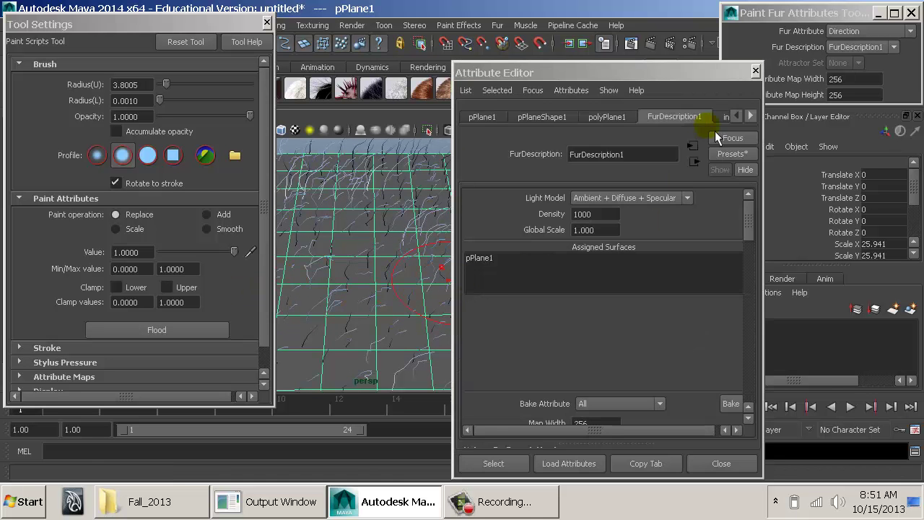
{"action": "scroll", "coordinate": [646, 254], "scroll_direction": "down", "scroll_amount": 5}
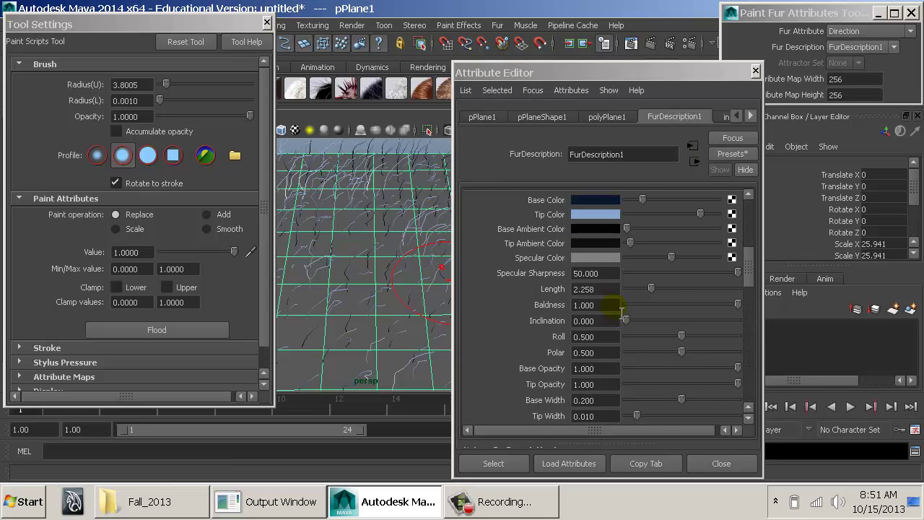
{"action": "scroll", "coordinate": [620, 312], "scroll_direction": "down", "scroll_amount": 4}
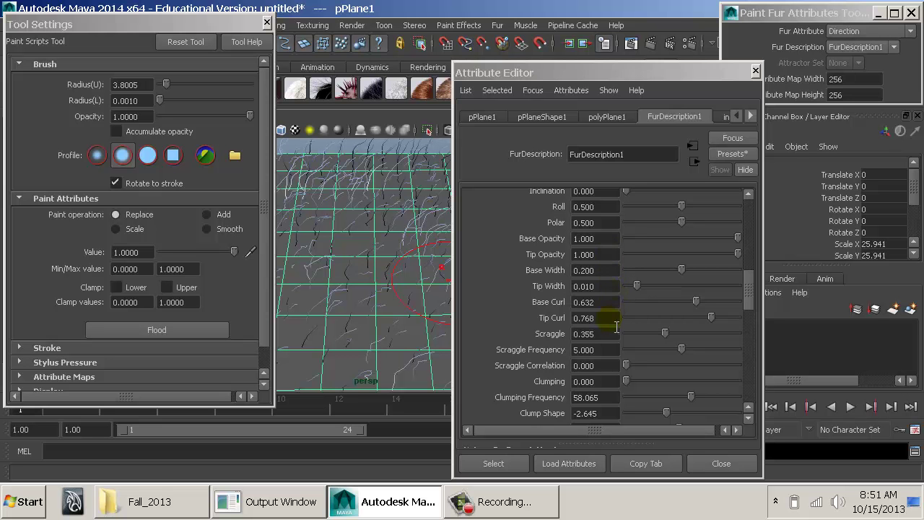
{"action": "double_click", "coordinate": [597, 302]}
{"action": "type", "text": "0.5"}
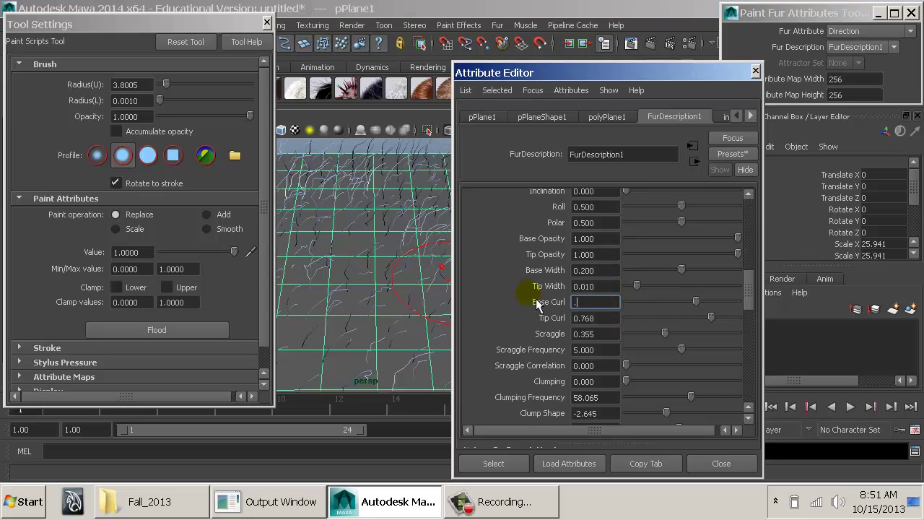
{"action": "key", "text": "Return"}
{"action": "type", "text": "0"}
{"action": "key", "text": "Return"}
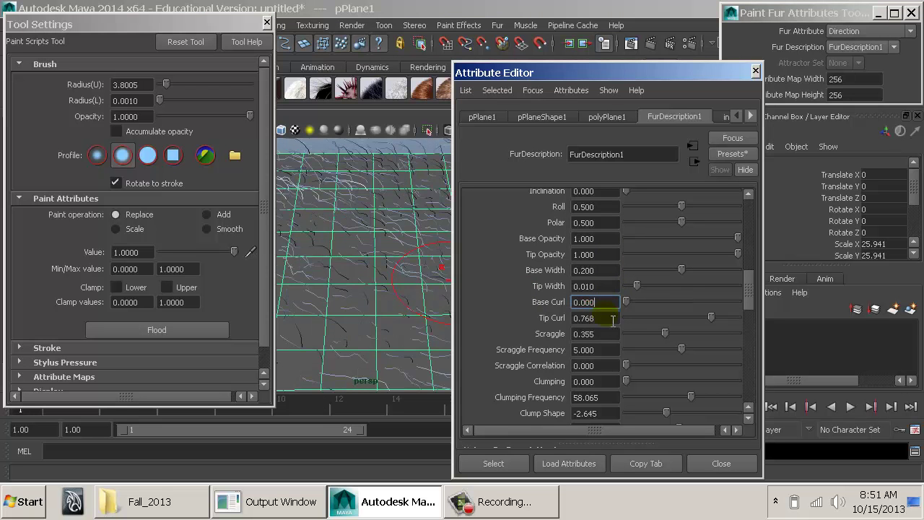
Set FurDescription1's Tip Curl and Scraggle to 0
{"action": "double_click", "coordinate": [595, 318]}
{"action": "type", "text": "0"}
{"action": "key", "text": "Return"}
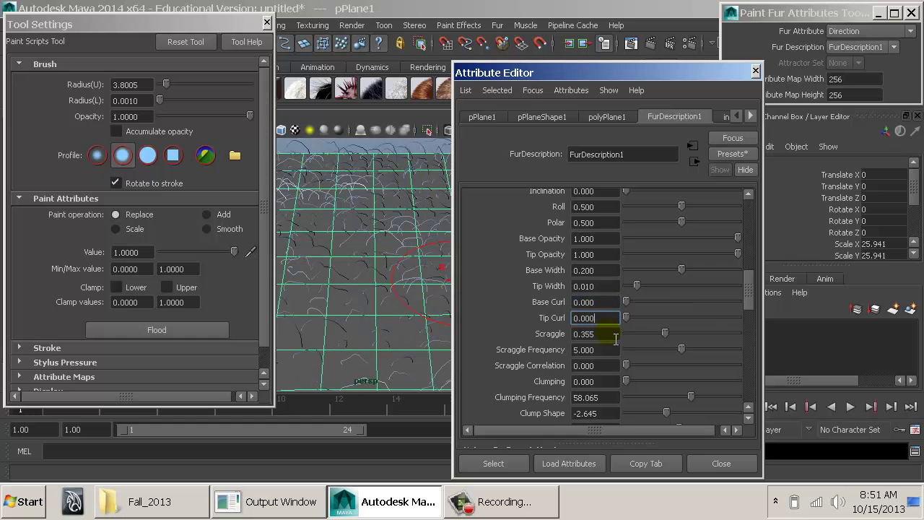
{"action": "double_click", "coordinate": [597, 333]}
{"action": "type", "text": "0"}
{"action": "key", "text": "Return"}
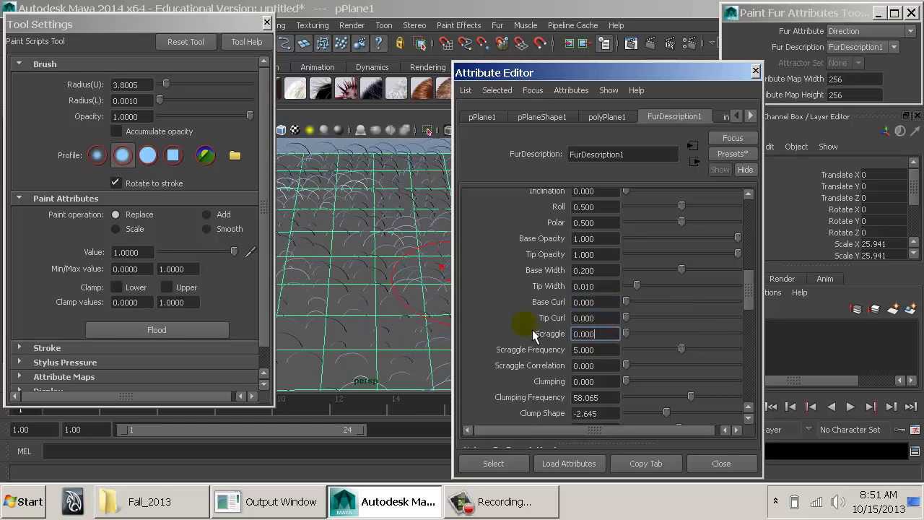
Straighten the fur by setting both Base Curl and Tip Curl to 0.5
{"action": "double_click", "coordinate": [598, 302]}
{"action": "type", "text": "0.5"}
{"action": "key", "text": "Return"}
{"action": "double_click", "coordinate": [594, 318]}
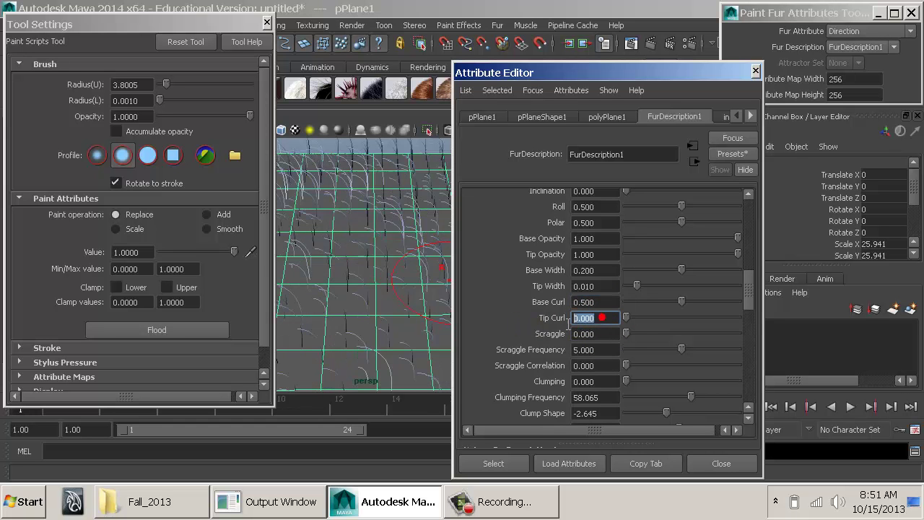
{"action": "type", "text": "0.5"}
{"action": "key", "text": "Return"}
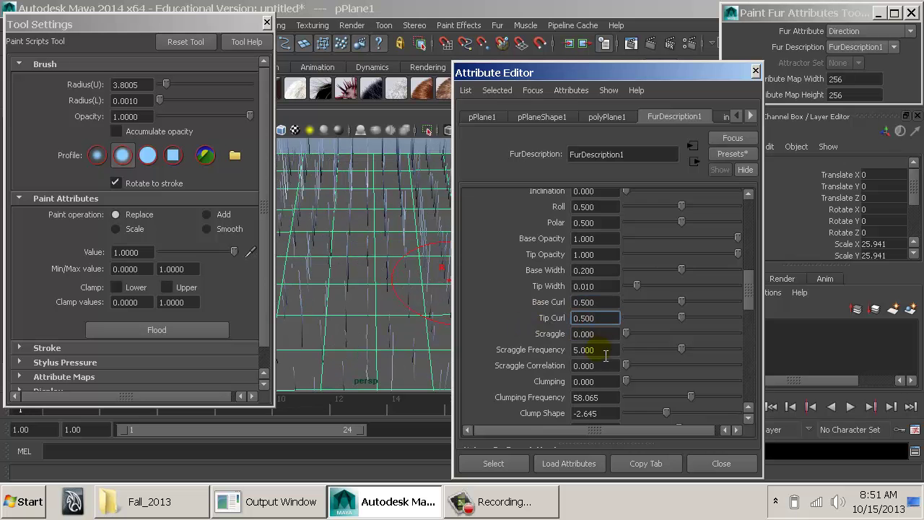
{"action": "scroll", "coordinate": [604, 355], "scroll_direction": "up", "scroll_amount": 3}
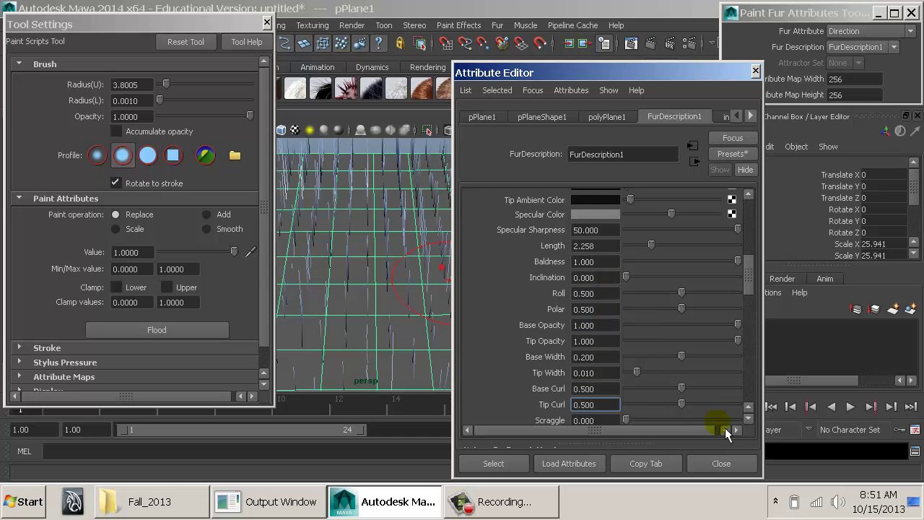
Close the fur description's attributes and try painting Direction strokes across the upright fur on the plane
{"action": "left_click", "coordinate": [721, 463]}
{"action": "left_click_drag", "start_coordinate": [557, 298], "coordinate": [464, 314], "text": "alt"}
{"action": "middle_click_drag", "start_coordinate": [464, 313], "coordinate": [554, 299], "text": "alt"}
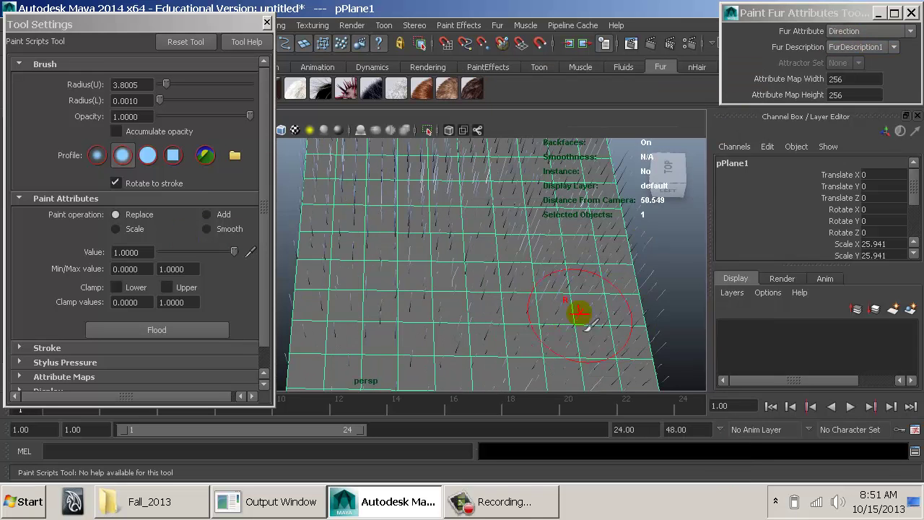
{"action": "left_click_drag", "start_coordinate": [557, 329], "coordinate": [385, 222]}
{"action": "mouse_move", "coordinate": [534, 286]}
{"action": "left_mouse_down"}
{"action": "mouse_move", "coordinate": [472, 250]}
{"action": "mouse_move", "coordinate": [509, 242]}
{"action": "mouse_move", "coordinate": [561, 276]}
{"action": "left_mouse_up"}
Reopen FurDescription1's attributes, set Inclination to about 0.697, and move the attribute window clear of the plane
{"action": "key", "text": "ctrl+a"}
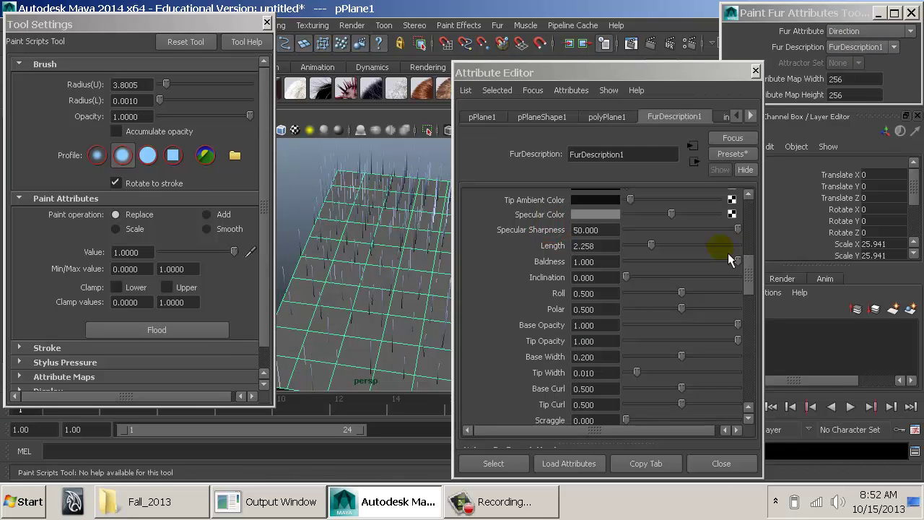
{"action": "scroll", "coordinate": [664, 339], "scroll_direction": "down", "scroll_amount": 3}
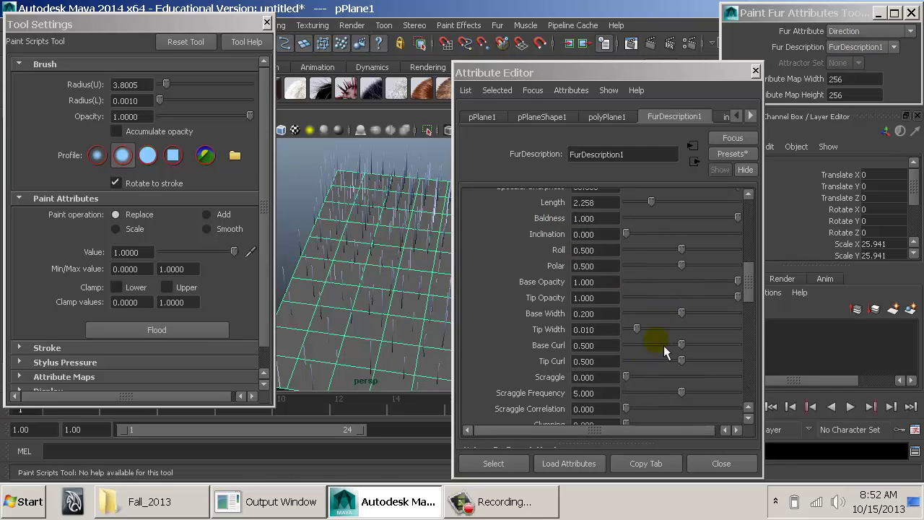
{"action": "scroll", "coordinate": [663, 328], "scroll_direction": "up", "scroll_amount": 3}
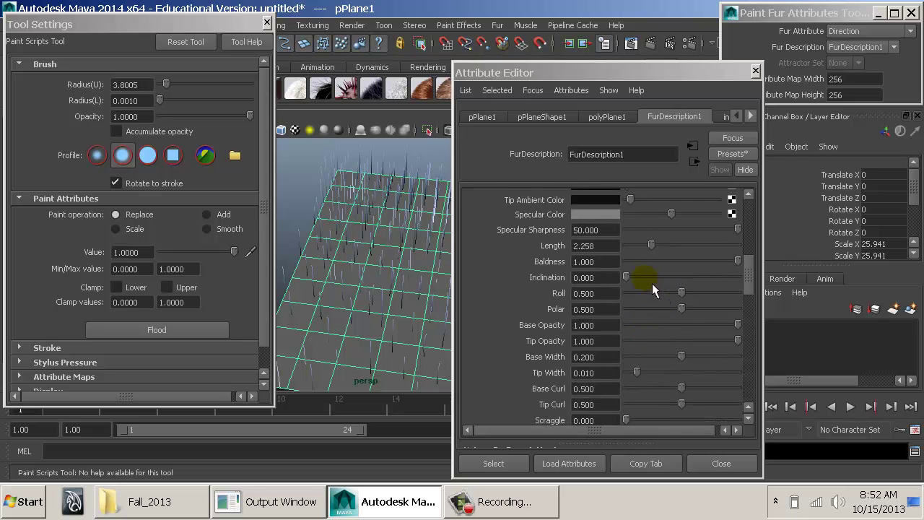
{"action": "left_click_drag", "start_coordinate": [639, 284], "coordinate": [711, 288]}
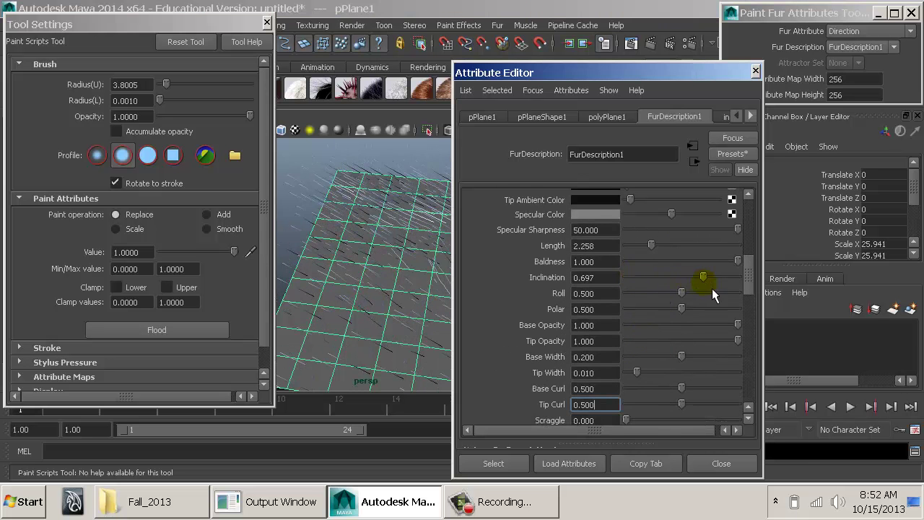
{"action": "left_click_drag", "start_coordinate": [631, 77], "coordinate": [830, 76]}
Paint Direction strokes at value 1 diagonally across the inclined fur on the plane
{"action": "left_click_drag", "start_coordinate": [561, 217], "coordinate": [450, 140], "text": "alt"}
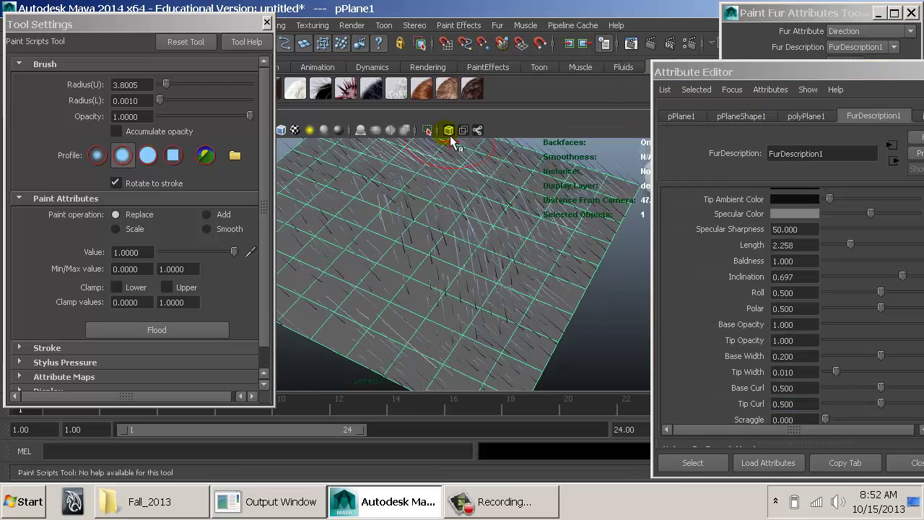
{"action": "mouse_move", "coordinate": [476, 213]}
{"action": "left_mouse_down", "text": "alt"}
{"action": "mouse_move", "coordinate": [401, 223]}
{"action": "mouse_move", "coordinate": [377, 181]}
{"action": "mouse_move", "coordinate": [454, 213]}
{"action": "mouse_move", "coordinate": [495, 243]}
{"action": "left_mouse_up", "text": "alt"}
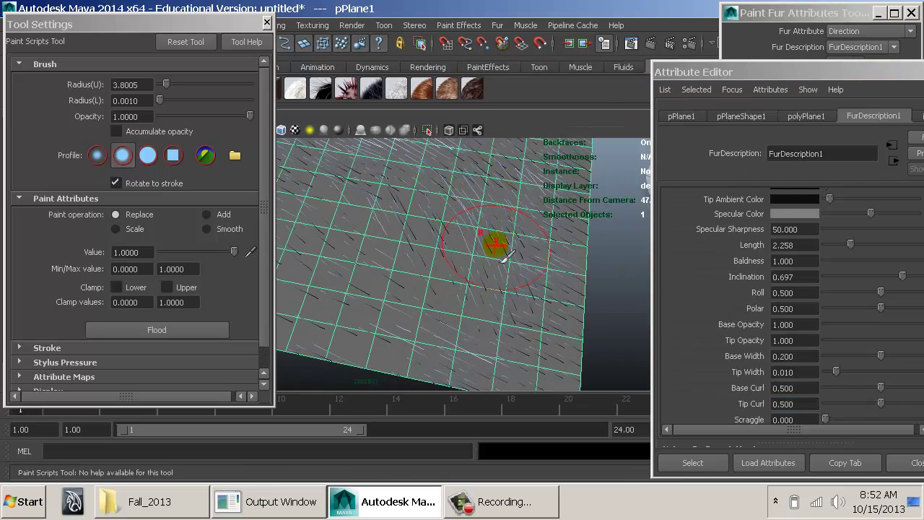
{"action": "mouse_move", "coordinate": [470, 303]}
{"action": "left_mouse_down"}
{"action": "mouse_move", "coordinate": [506, 239]}
{"action": "mouse_move", "coordinate": [392, 279]}
{"action": "mouse_move", "coordinate": [354, 255]}
{"action": "mouse_move", "coordinate": [399, 311]}
{"action": "mouse_move", "coordinate": [513, 213]}
{"action": "left_mouse_up"}
{"action": "left_click_drag", "start_coordinate": [390, 332], "coordinate": [494, 272]}
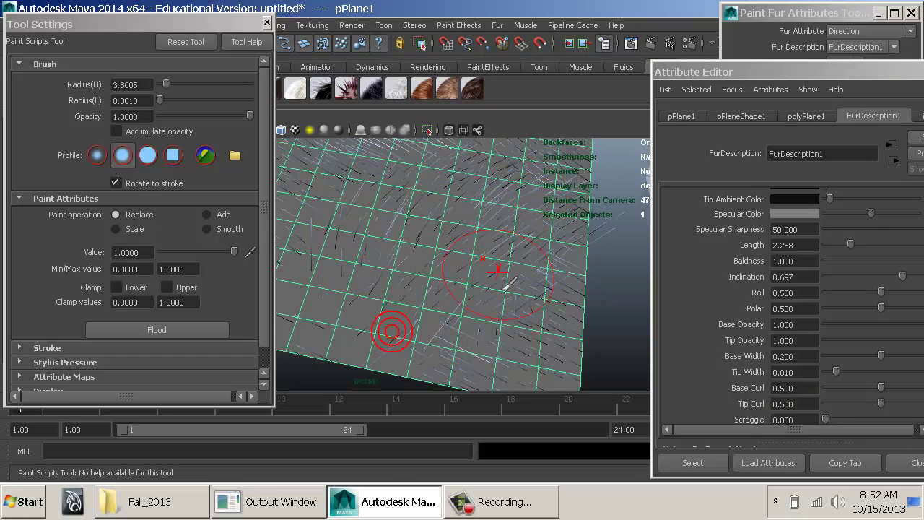
{"action": "middle_click_drag", "start_coordinate": [474, 303], "coordinate": [460, 288], "text": "alt"}
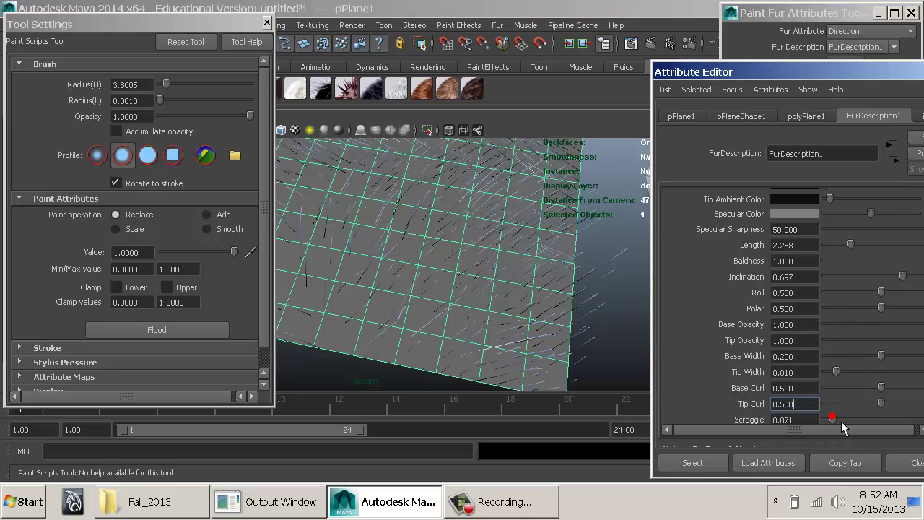
Set Scraggle to about 0.394 and comb the fur with more Direction strokes across several areas of the plane
{"action": "left_click_drag", "start_coordinate": [841, 420], "coordinate": [869, 420]}
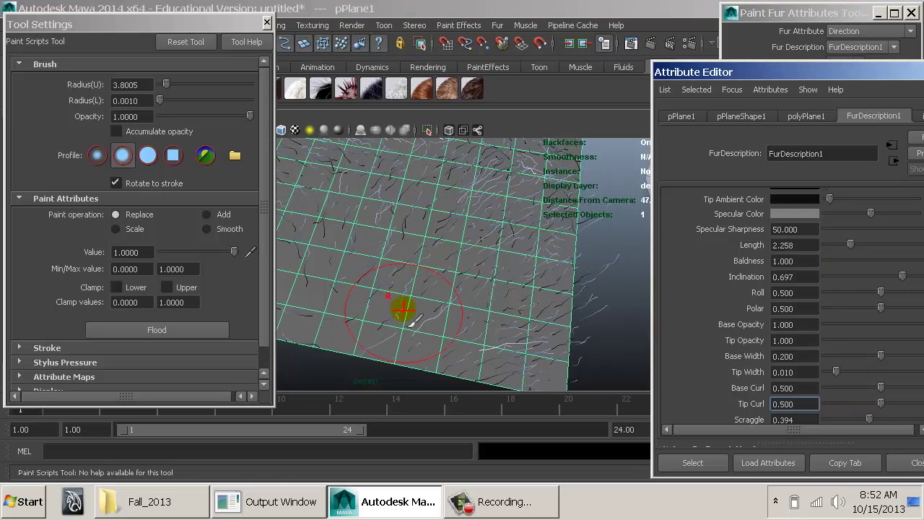
{"action": "left_click_drag", "start_coordinate": [406, 304], "coordinate": [567, 215]}
{"action": "left_click_drag", "start_coordinate": [381, 257], "coordinate": [567, 207]}
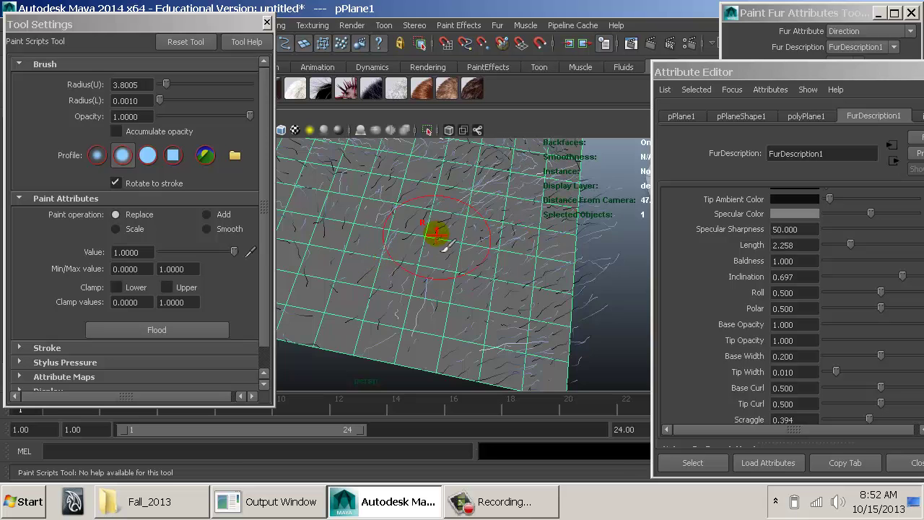
{"action": "middle_click_drag", "start_coordinate": [454, 251], "coordinate": [522, 258], "text": "alt"}
{"action": "left_click_drag", "start_coordinate": [396, 283], "coordinate": [554, 206]}
{"action": "left_click_drag", "start_coordinate": [462, 237], "coordinate": [438, 305], "text": "alt"}
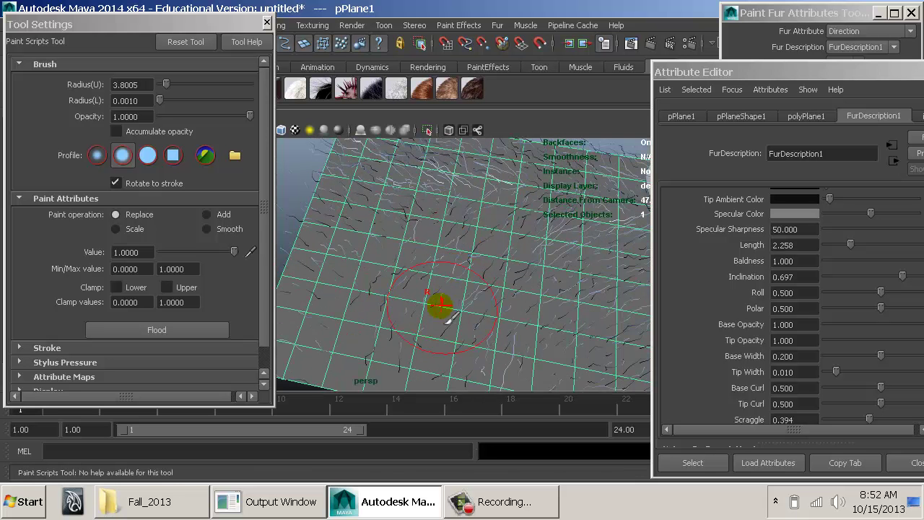
{"action": "mouse_move", "coordinate": [417, 208]}
{"action": "left_mouse_down"}
{"action": "mouse_move", "coordinate": [346, 228]}
{"action": "mouse_move", "coordinate": [353, 214]}
{"action": "left_mouse_up"}
{"action": "middle_click_drag", "start_coordinate": [501, 244], "coordinate": [490, 217], "text": "alt"}
{"action": "right_click_drag", "start_coordinate": [523, 248], "coordinate": [413, 241], "text": "alt"}
{"action": "left_click_drag", "start_coordinate": [412, 243], "coordinate": [392, 241], "text": "alt"}
{"action": "left_click_drag", "start_coordinate": [408, 346], "coordinate": [378, 309]}
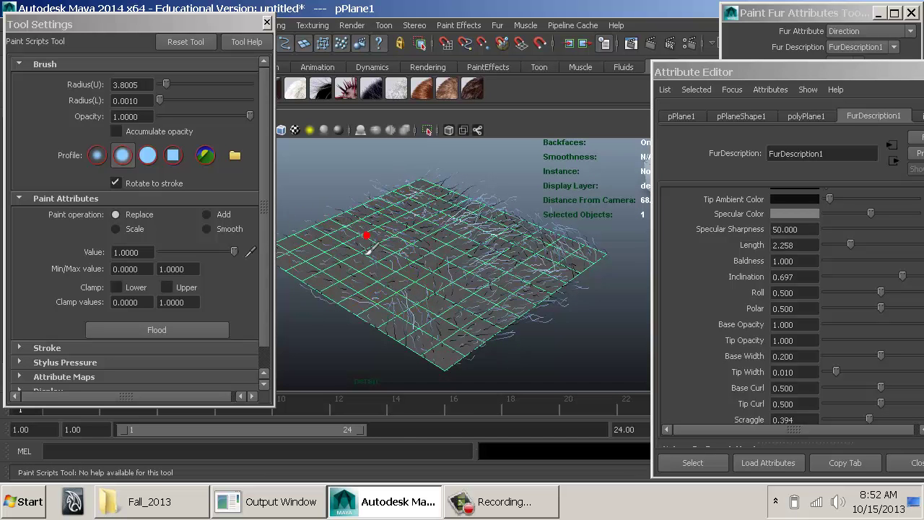
Frame the whole plane, render the combed fur, and close the render
{"action": "left_click_drag", "start_coordinate": [426, 264], "coordinate": [439, 291], "text": "alt"}
{"action": "right_click_drag", "start_coordinate": [418, 287], "coordinate": [462, 297], "text": "alt"}
{"action": "left_click", "coordinate": [649, 44]}
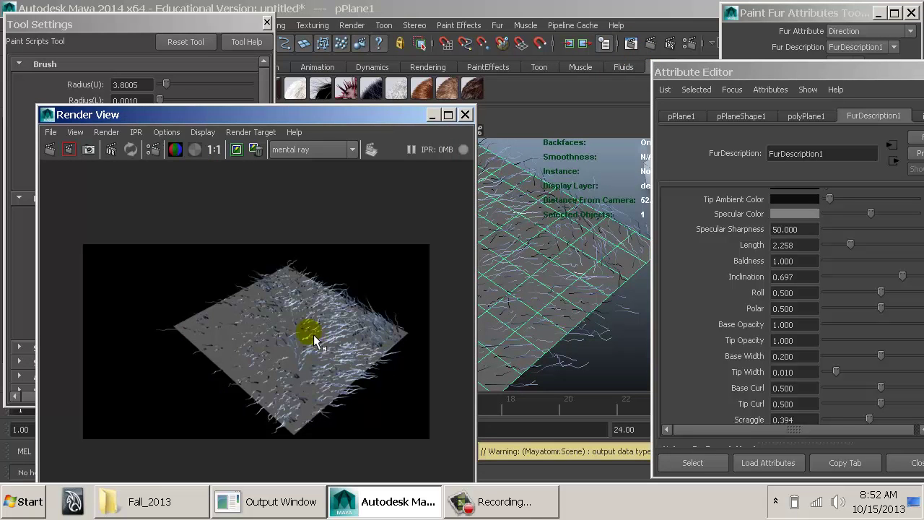
{"action": "left_click", "coordinate": [466, 114]}
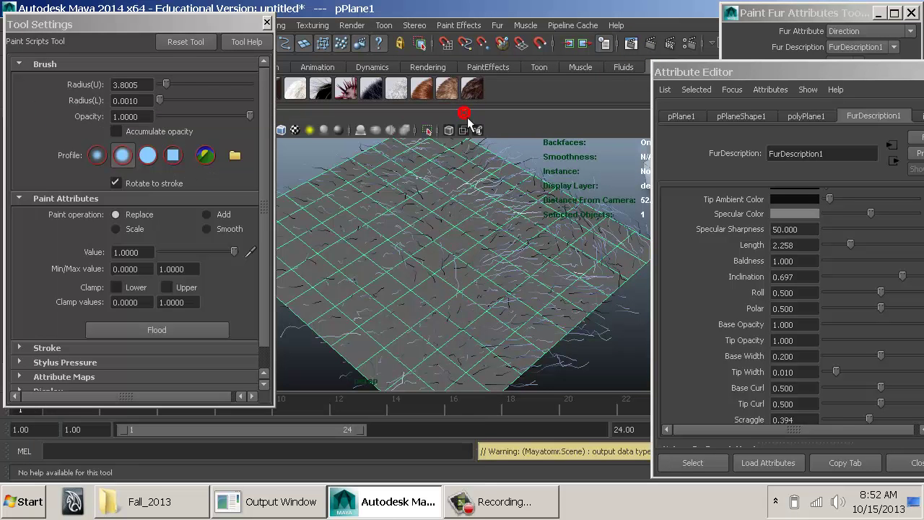
Switch the painted fur attribute to Baldness, enlarge the brush radius to about 10.59, and paint the sparse areas at value 1
{"action": "left_click", "coordinate": [866, 32]}
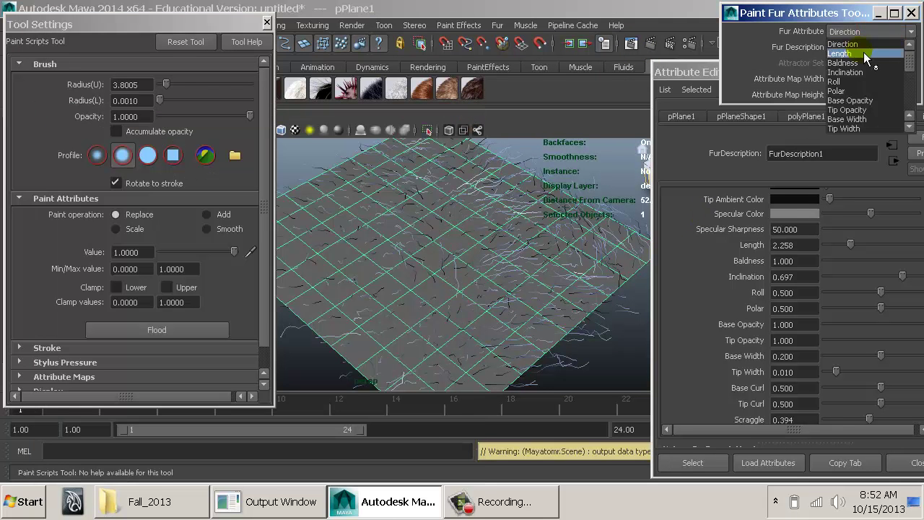
{"action": "left_click", "coordinate": [845, 63]}
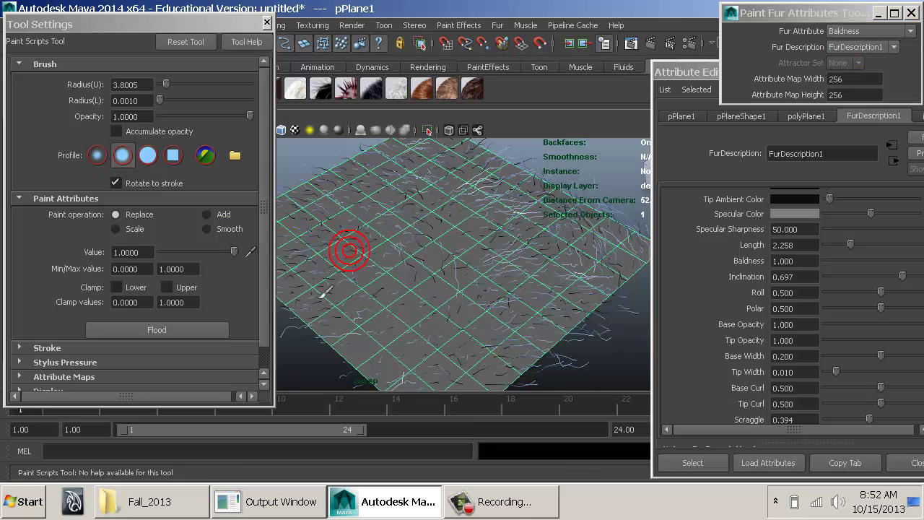
{"action": "right_click_drag", "start_coordinate": [451, 266], "coordinate": [373, 268], "text": "alt"}
{"action": "key", "text": "b"}
{"action": "mouse_move", "coordinate": [368, 270]}
{"action": "left_mouse_down"}
{"action": "mouse_move", "coordinate": [355, 277]}
{"action": "mouse_move", "coordinate": [355, 200]}
{"action": "left_mouse_up"}
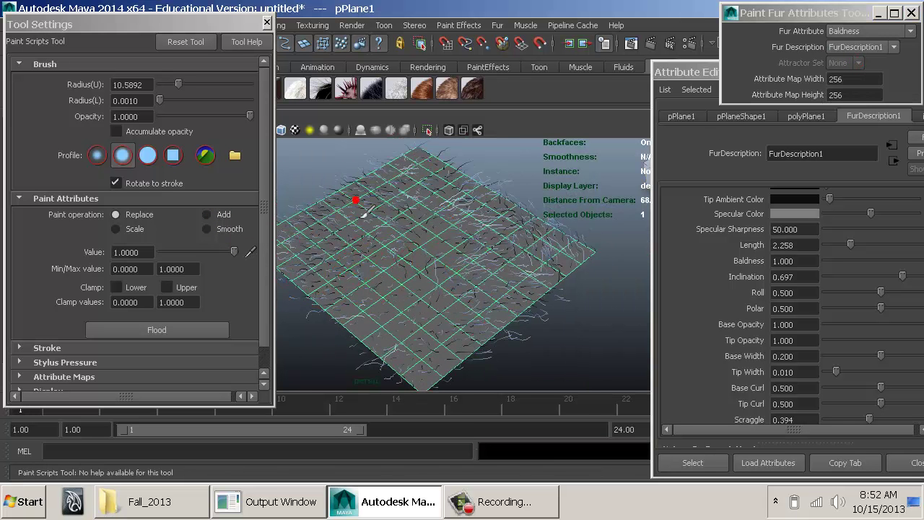
{"action": "left_click", "coordinate": [489, 217]}
{"action": "right_click_drag", "start_coordinate": [383, 301], "coordinate": [415, 316], "text": "alt"}
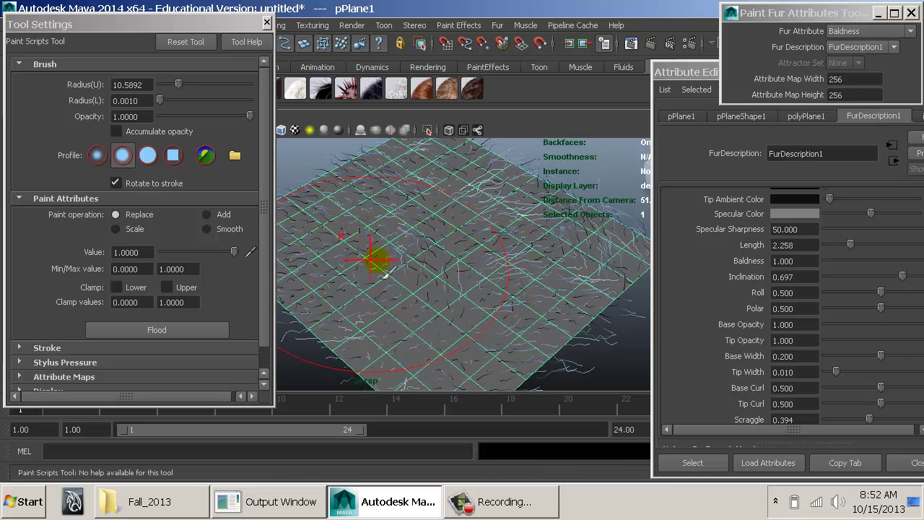
Reduce the brush radius to about 3.756, then render a closer view of the fur and close the render
{"action": "key", "text": "b"}
{"action": "left_click_drag", "start_coordinate": [401, 260], "coordinate": [393, 269]}
{"action": "right_click_drag", "start_coordinate": [423, 270], "coordinate": [491, 292], "text": "alt"}
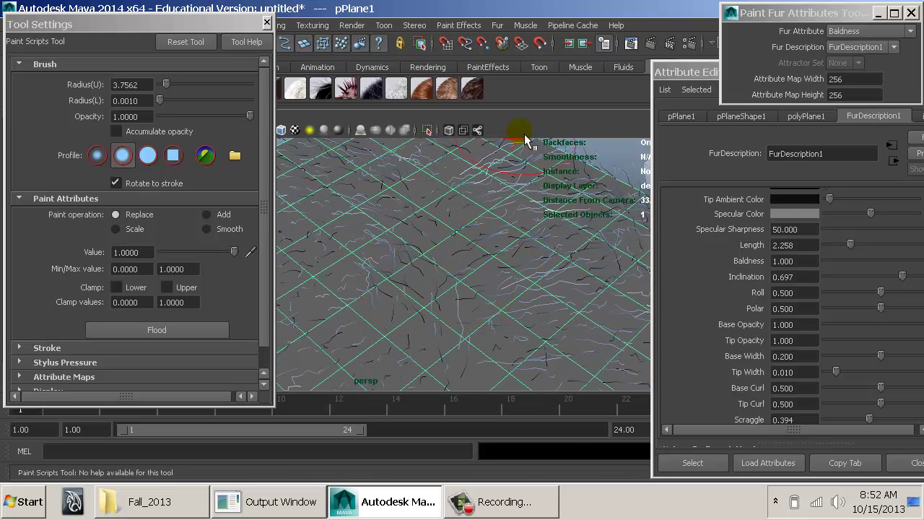
{"action": "left_click", "coordinate": [652, 46]}
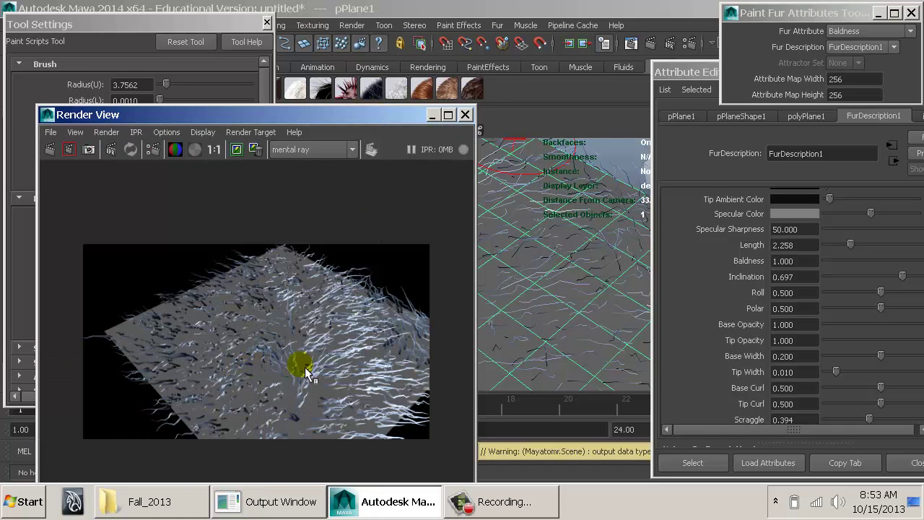
{"action": "left_click", "coordinate": [465, 114]}
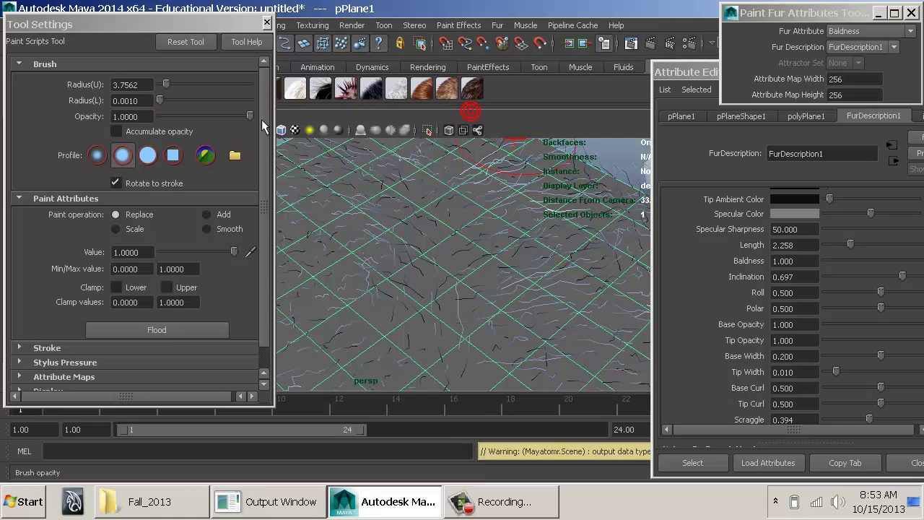
Set FurDescription1's Density to 10000, render the denser fur, and close the render
{"action": "scroll", "coordinate": [873, 208], "scroll_direction": "up", "scroll_amount": 5}
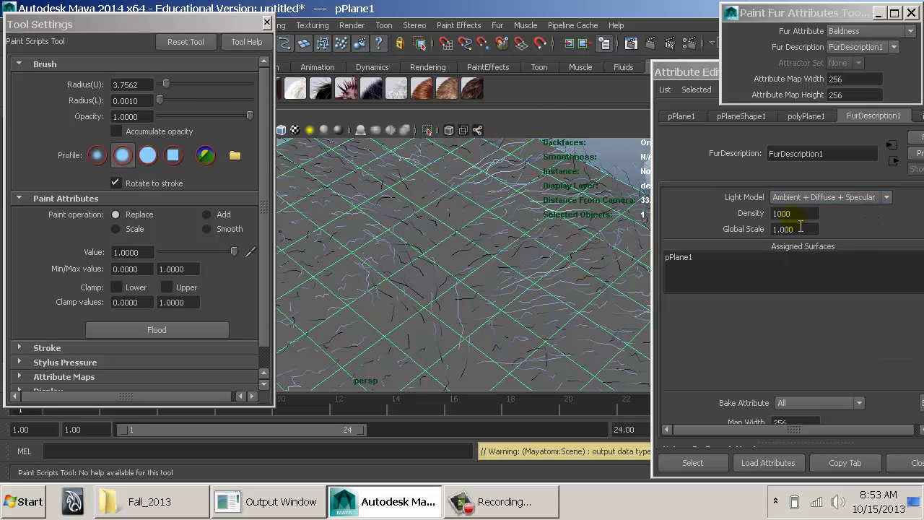
{"action": "left_click", "coordinate": [783, 213]}
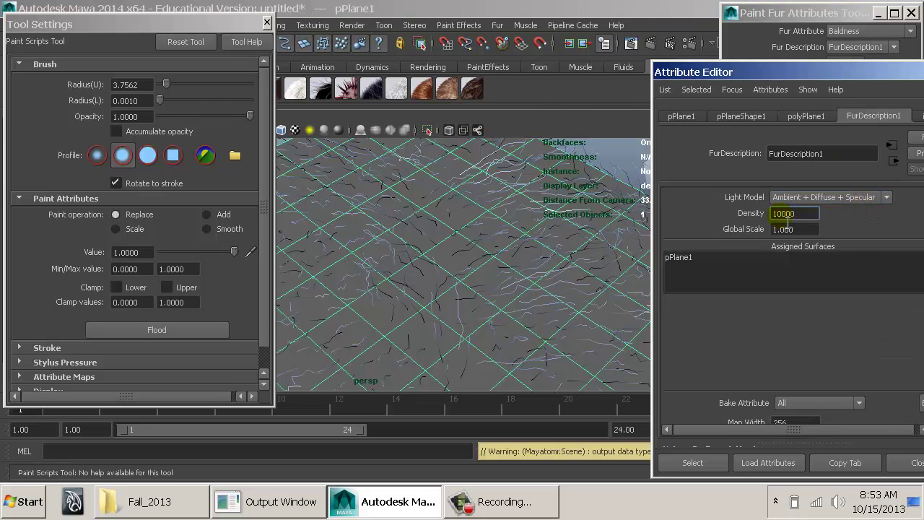
{"action": "left_click", "coordinate": [651, 44]}
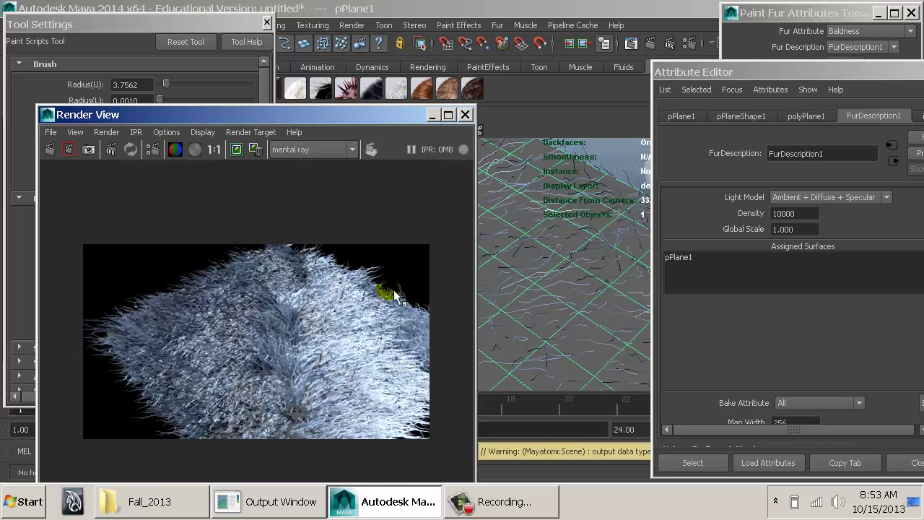
{"action": "left_click_drag", "start_coordinate": [342, 321], "coordinate": [290, 310]}
{"action": "left_click", "coordinate": [465, 115]}
Bring the Paint Fur Attributes settings to the front and move the Attribute Editor clear of them
{"action": "left_click", "coordinate": [852, 32]}
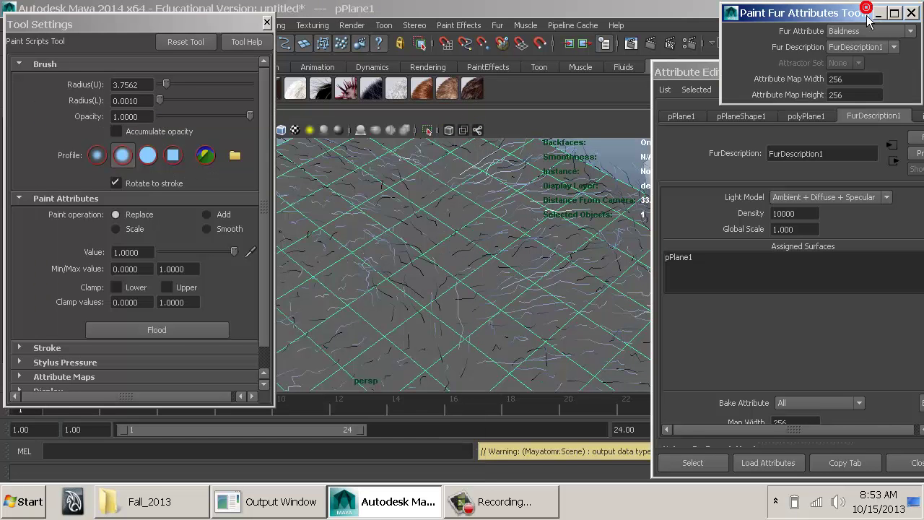
{"action": "left_click", "coordinate": [834, 48]}
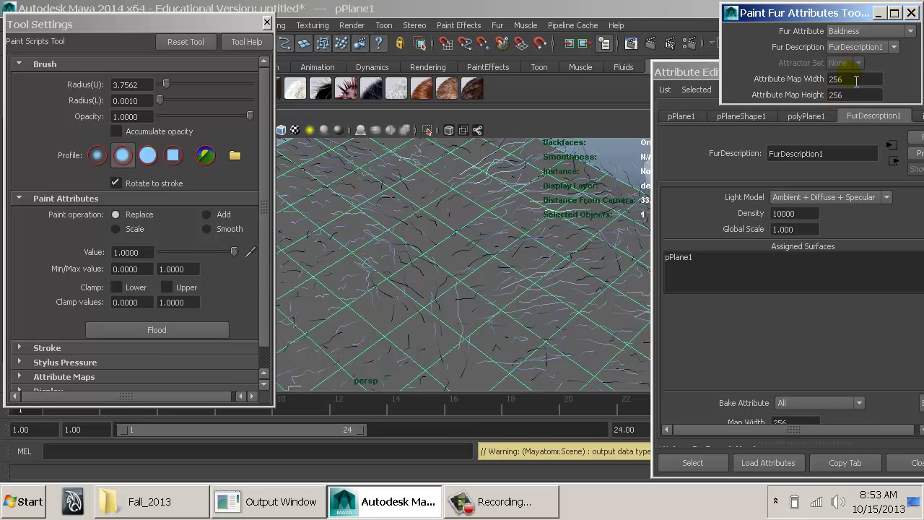
{"action": "left_click_drag", "start_coordinate": [706, 77], "coordinate": [462, 46]}
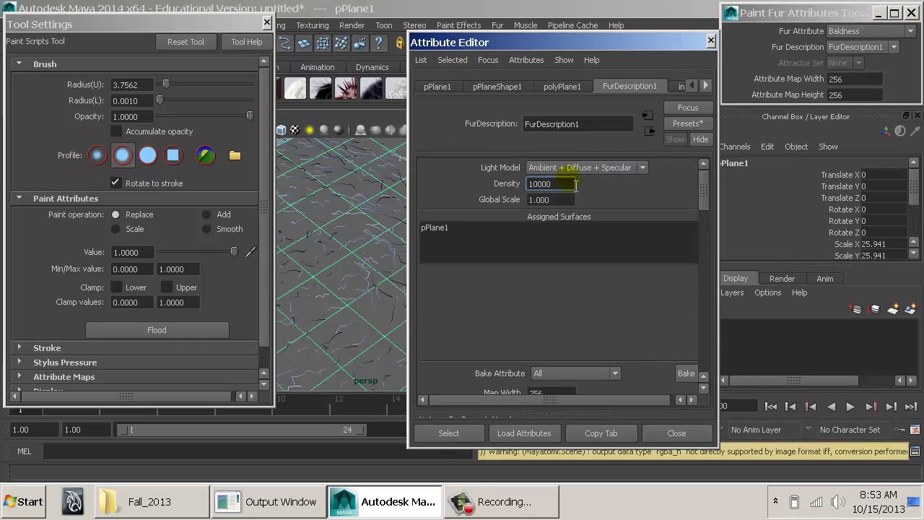
Expand the Baldness details of FurDescription1 and their Maps to examine the baldness map assigned to pPlaneShape1
{"action": "scroll", "coordinate": [568, 181], "scroll_direction": "down", "scroll_amount": 3}
{"action": "scroll", "coordinate": [557, 313], "scroll_direction": "down", "scroll_amount": 10}
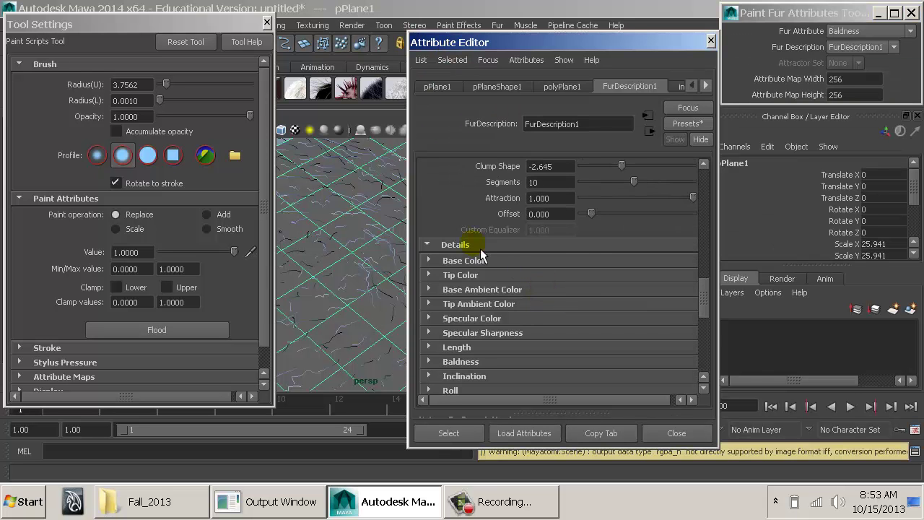
{"action": "scroll", "coordinate": [488, 270], "scroll_direction": "down", "scroll_amount": 2}
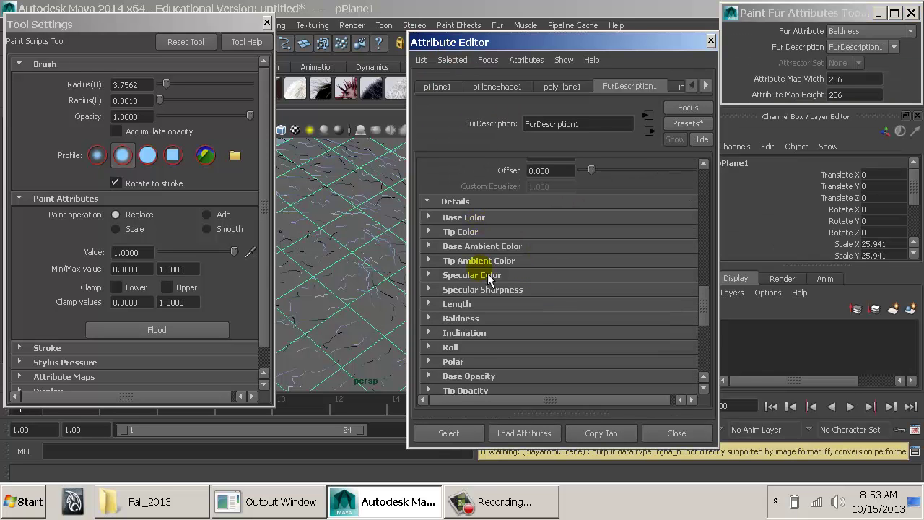
{"action": "left_click", "coordinate": [462, 319]}
{"action": "scroll", "coordinate": [476, 317], "scroll_direction": "down", "scroll_amount": 4}
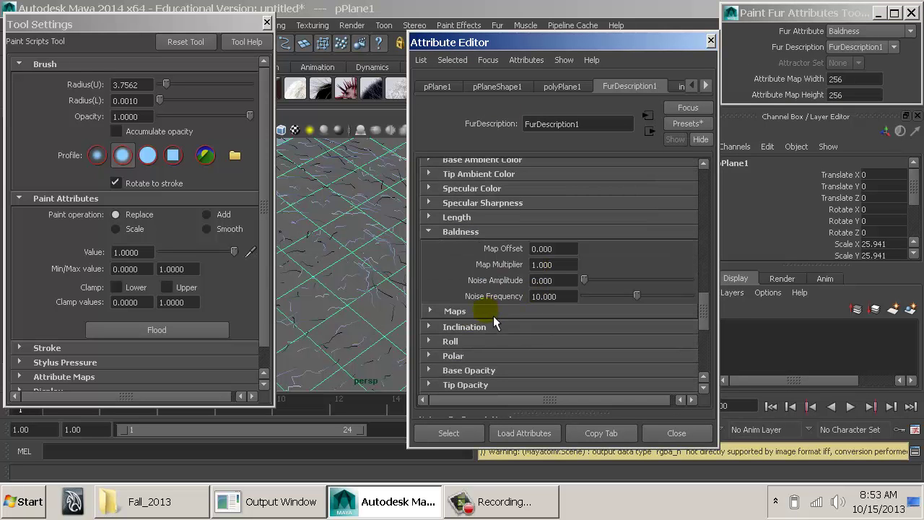
{"action": "left_click", "coordinate": [478, 312]}
{"action": "scroll", "coordinate": [525, 283], "scroll_direction": "down", "scroll_amount": 2}
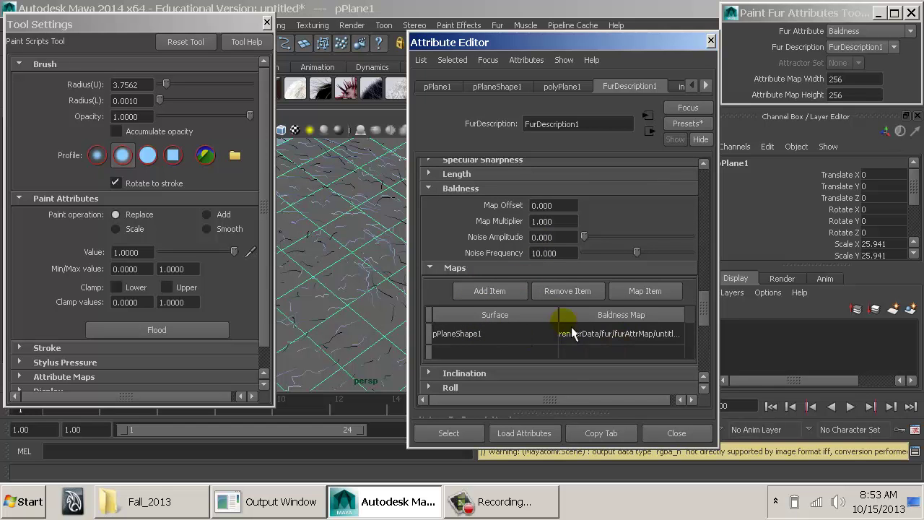
Review the remaining fur detail attributes, checking the Inclination section's Maps for an assigned map and collapsing the section again
{"action": "scroll", "coordinate": [566, 321], "scroll_direction": "down", "scroll_amount": 13}
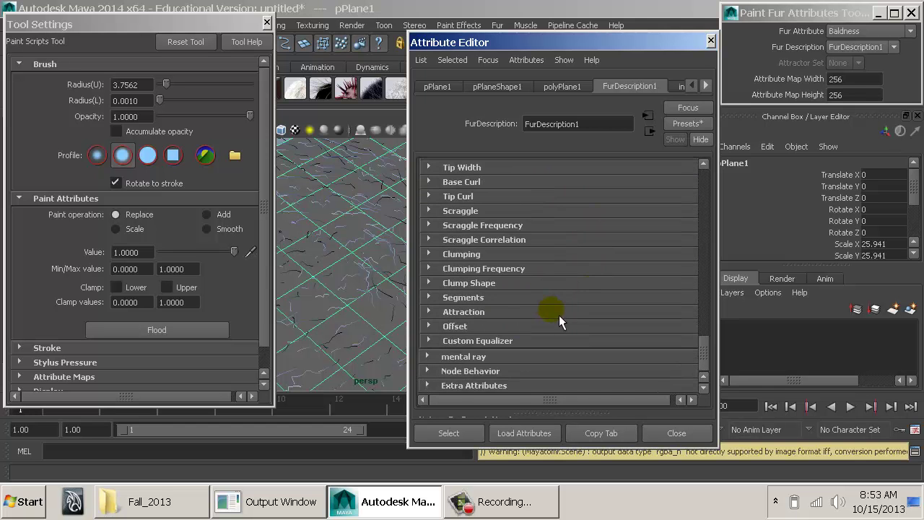
{"action": "scroll", "coordinate": [558, 314], "scroll_direction": "up", "scroll_amount": 4}
{"action": "scroll", "coordinate": [551, 312], "scroll_direction": "up", "scroll_amount": 2}
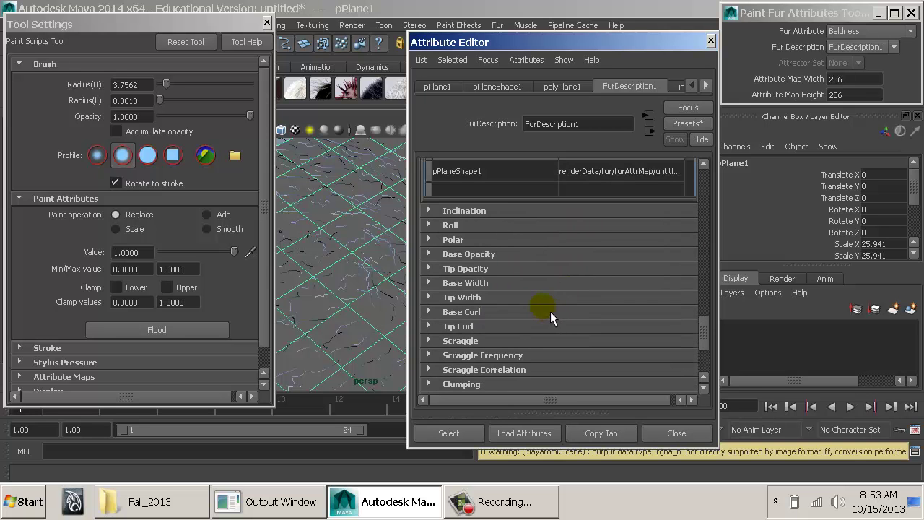
{"action": "left_click", "coordinate": [498, 208]}
{"action": "left_click", "coordinate": [493, 296]}
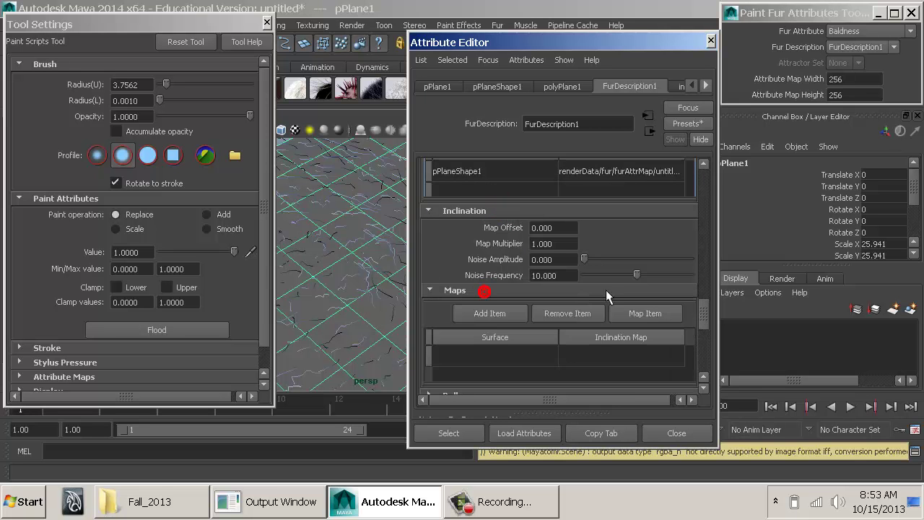
{"action": "left_click", "coordinate": [498, 211]}
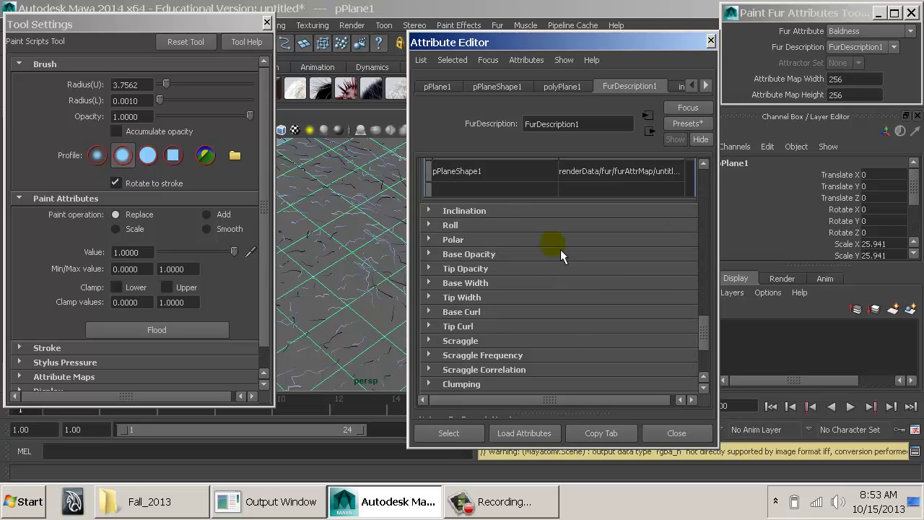
{"action": "scroll", "coordinate": [557, 282], "scroll_direction": "up", "scroll_amount": 8}
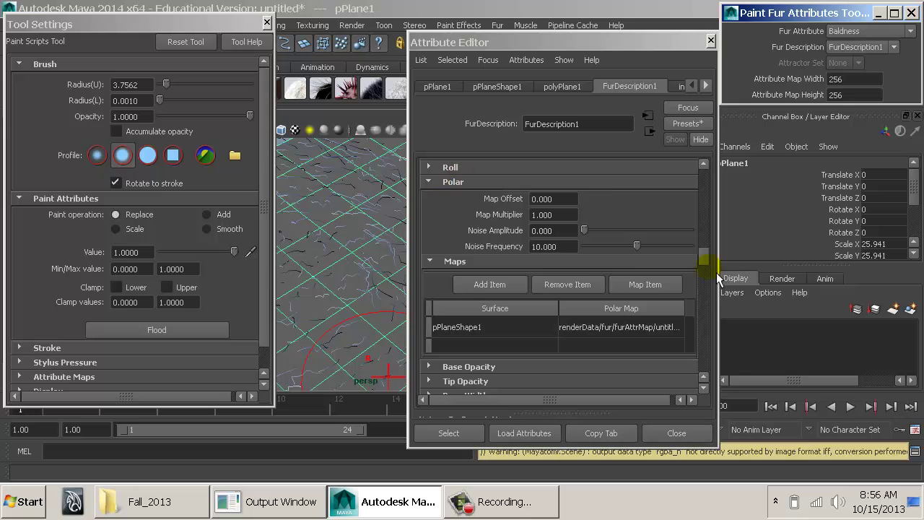
After checking the polar map's file path, switch to the file browser and open the HairFur project folder under D_DRIVE, 2550, work
{"action": "scroll", "coordinate": [716, 272], "scroll_direction": "down", "scroll_amount": 4}
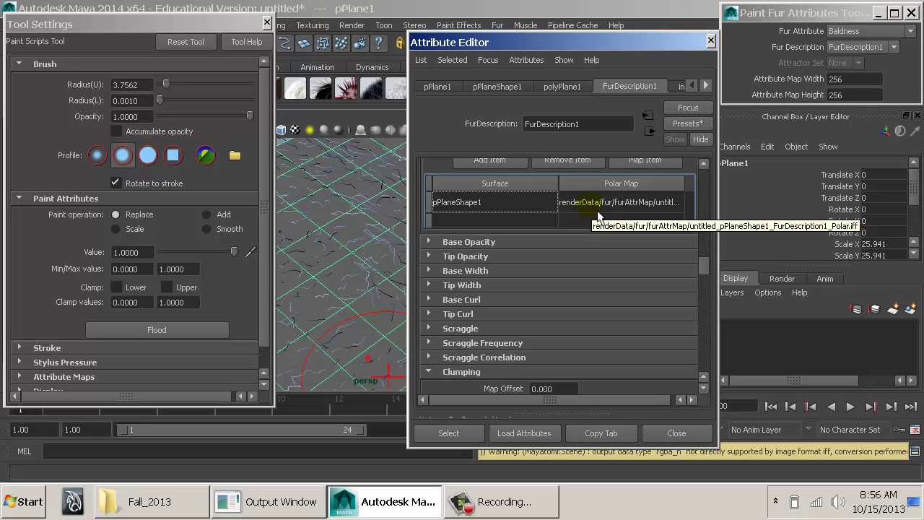
{"action": "left_click", "coordinate": [150, 509]}
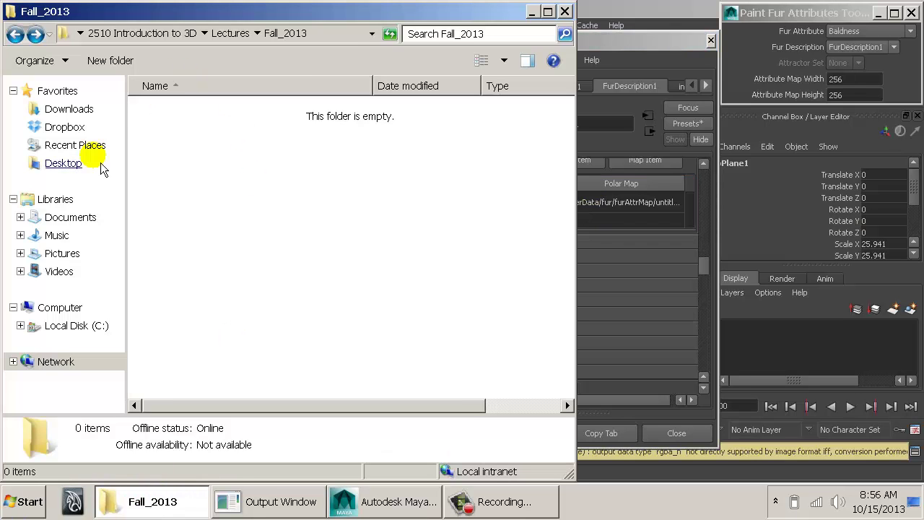
{"action": "left_click", "coordinate": [81, 164]}
{"action": "double_click", "coordinate": [207, 148]}
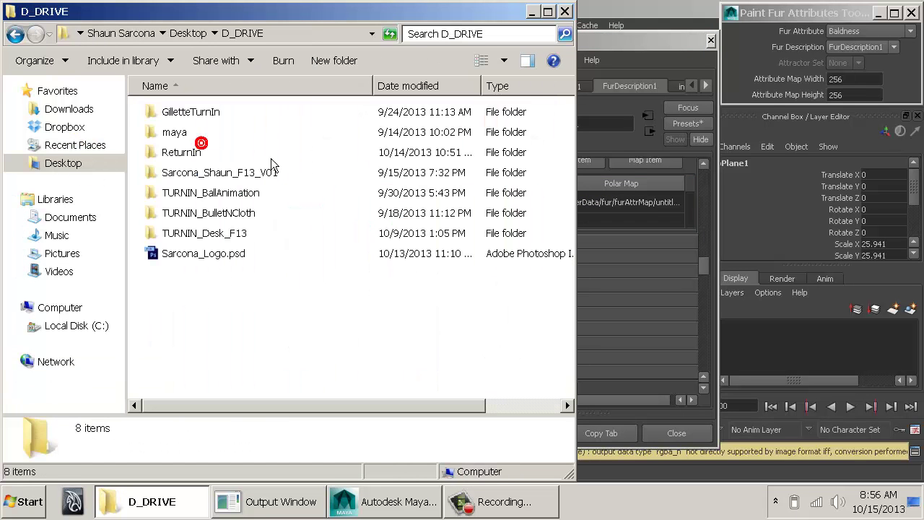
{"action": "double_click", "coordinate": [202, 180]}
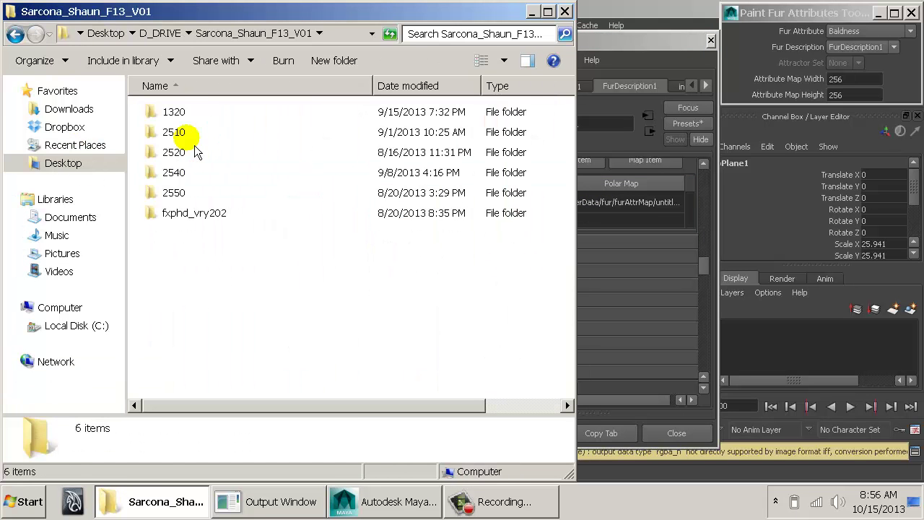
{"action": "double_click", "coordinate": [185, 191]}
{"action": "double_click", "coordinate": [189, 153]}
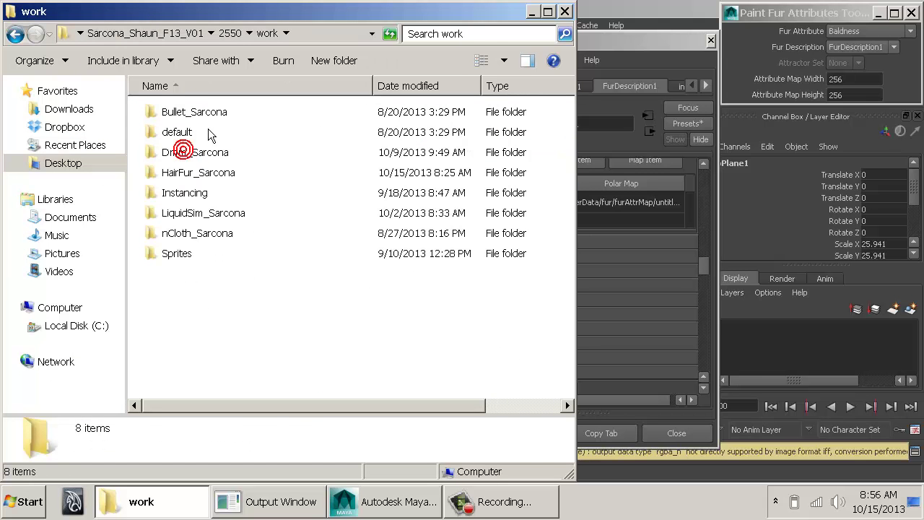
{"action": "double_click", "coordinate": [189, 174]}
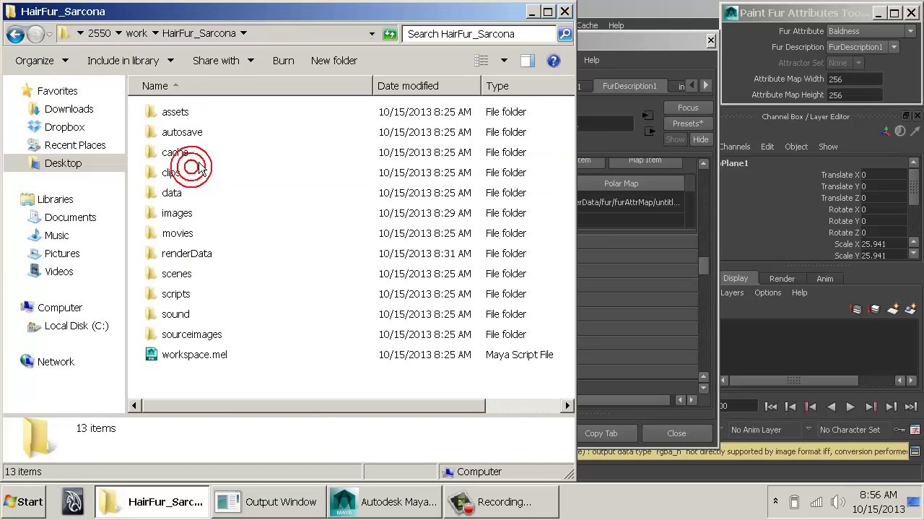
Open the project's renderData/fur/furAttrMap folder and widen the Name column enough to read the full map file names
{"action": "left_click", "coordinate": [653, 53]}
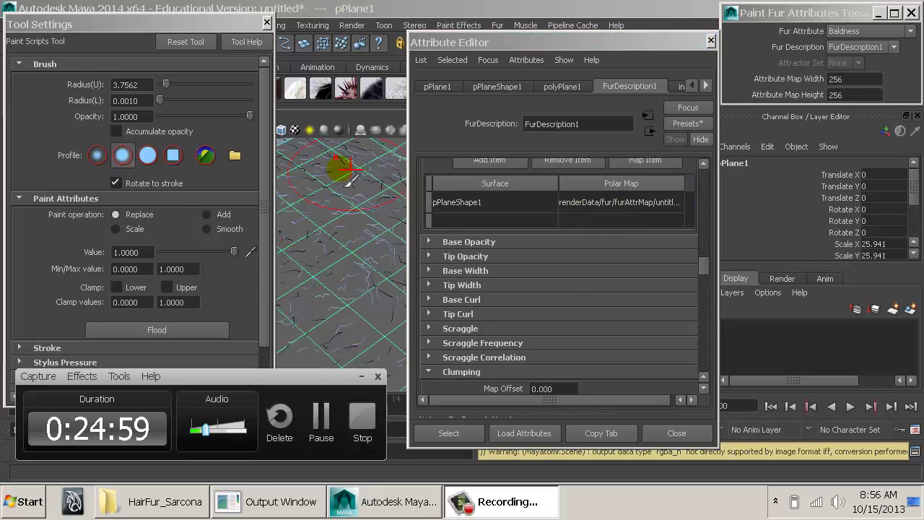
{"action": "key", "text": "alt+Tab"}
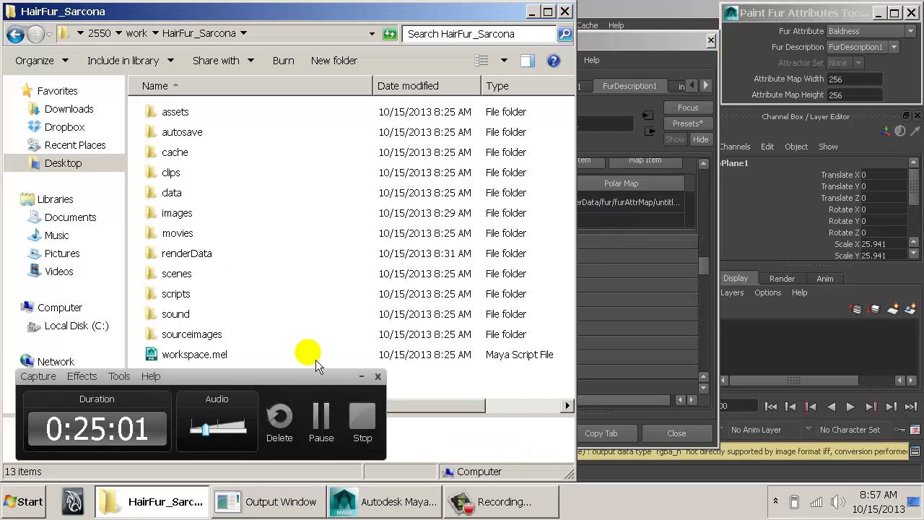
{"action": "left_click", "coordinate": [354, 378]}
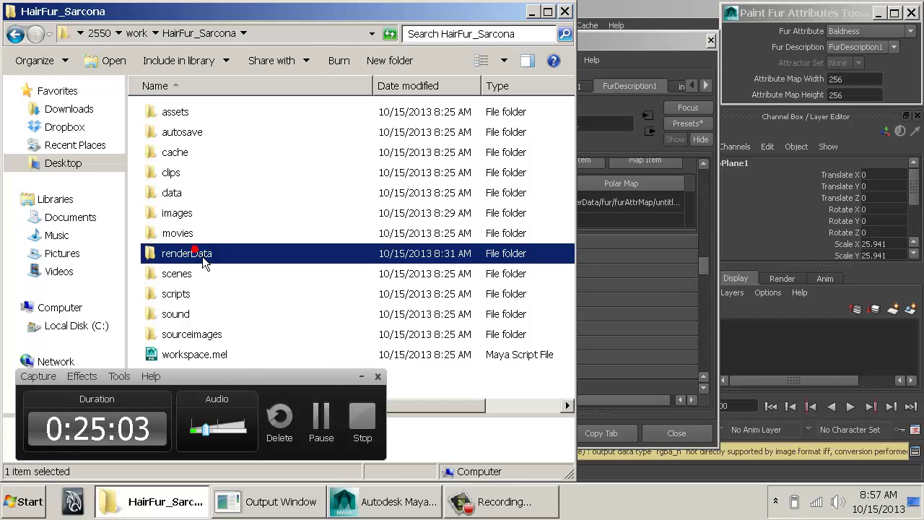
{"action": "double_click", "coordinate": [207, 259]}
{"action": "left_click", "coordinate": [359, 375]}
{"action": "double_click", "coordinate": [174, 132]}
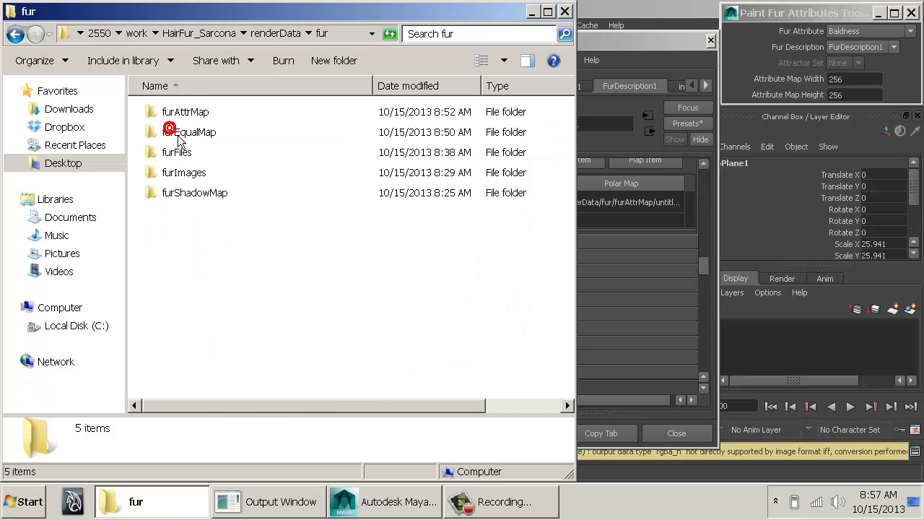
{"action": "double_click", "coordinate": [184, 111]}
{"action": "left_click", "coordinate": [244, 110]}
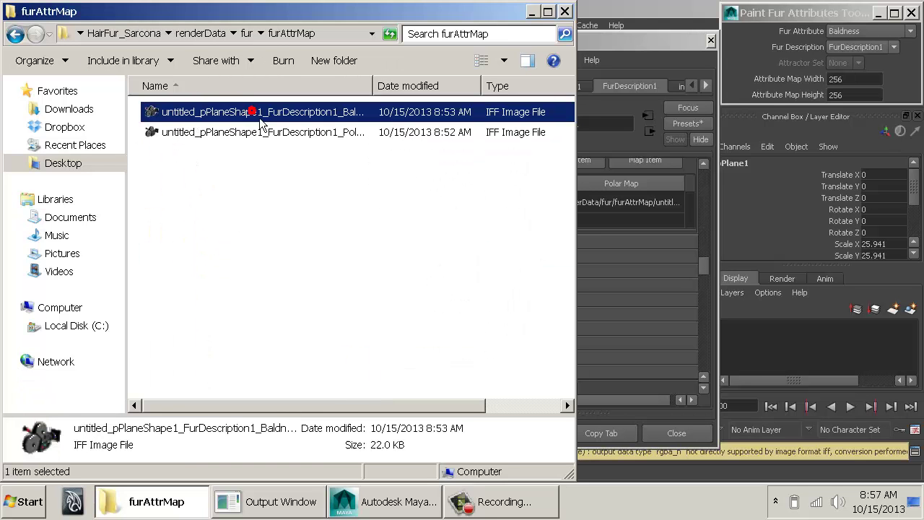
{"action": "left_click_drag", "start_coordinate": [376, 85], "coordinate": [470, 101]}
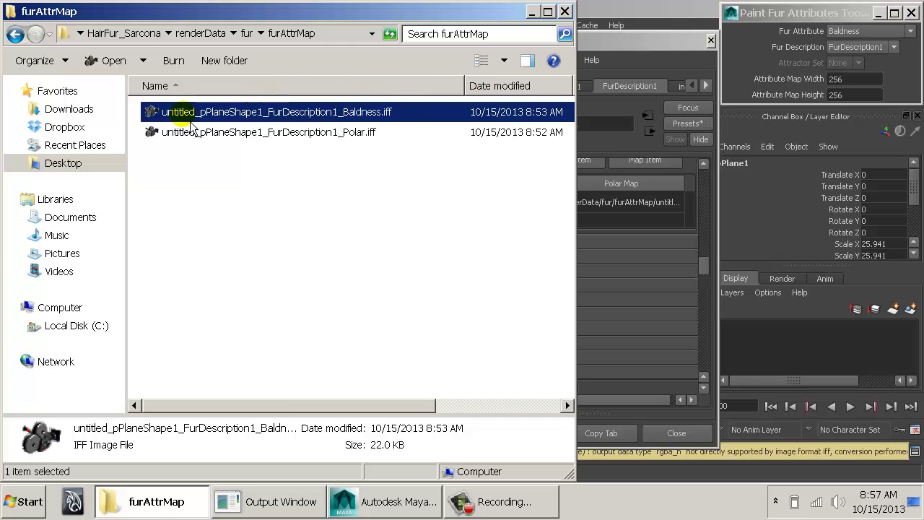
View the FurDescription1 Polar map image in FCheck and close the viewer
{"action": "left_click", "coordinate": [334, 133]}
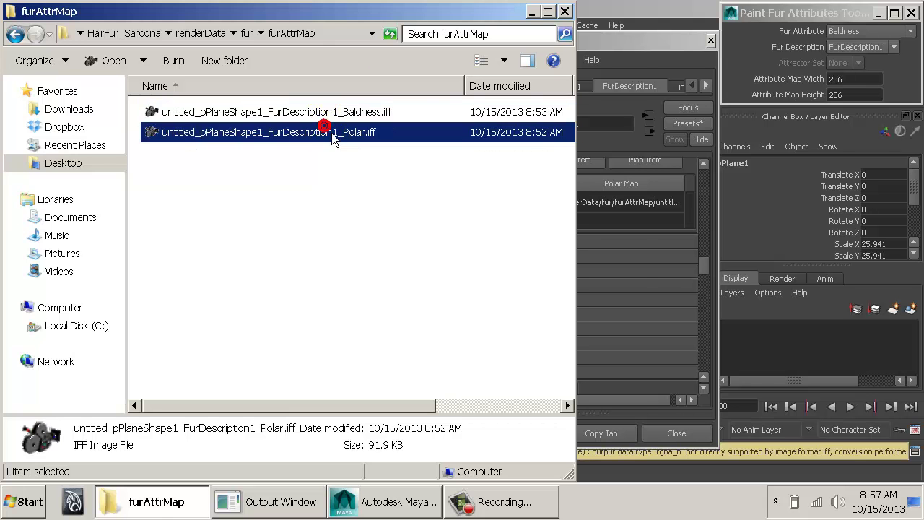
{"action": "double_click", "coordinate": [332, 133]}
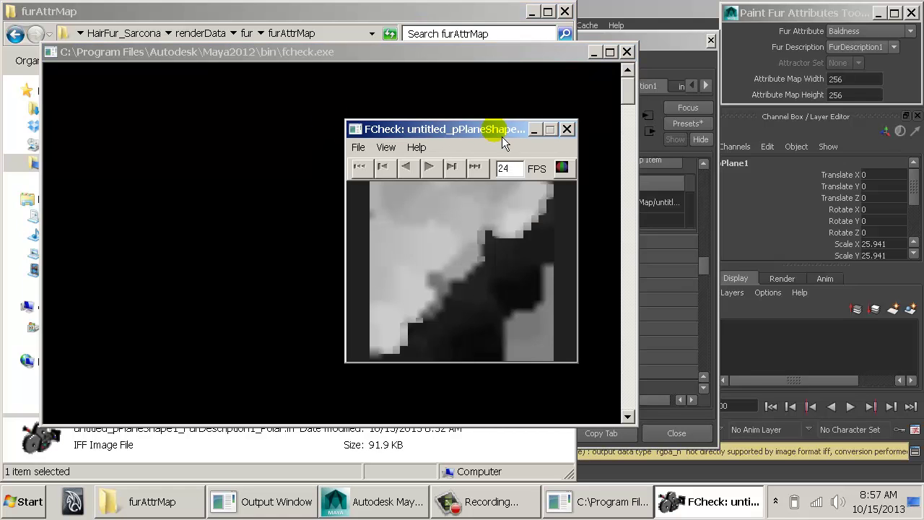
{"action": "left_click_drag", "start_coordinate": [502, 137], "coordinate": [396, 100]}
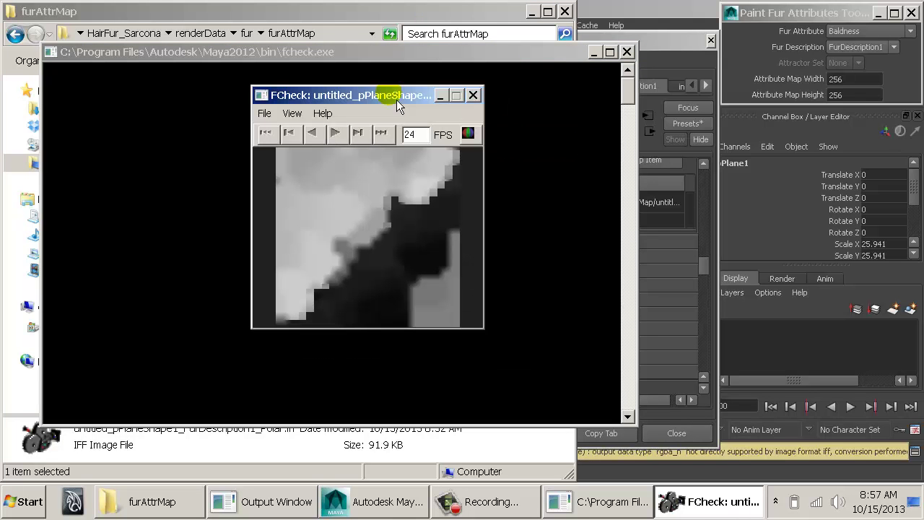
{"action": "left_click", "coordinate": [474, 94]}
View the Baldness map and the Polar map once more for comparison, closing the viewer after each
{"action": "double_click", "coordinate": [324, 110]}
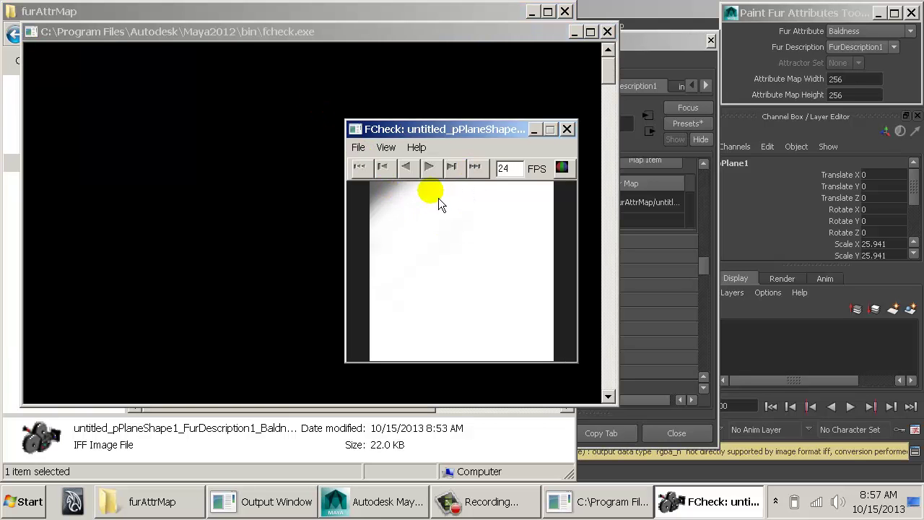
{"action": "left_click", "coordinate": [566, 130]}
{"action": "double_click", "coordinate": [376, 135]}
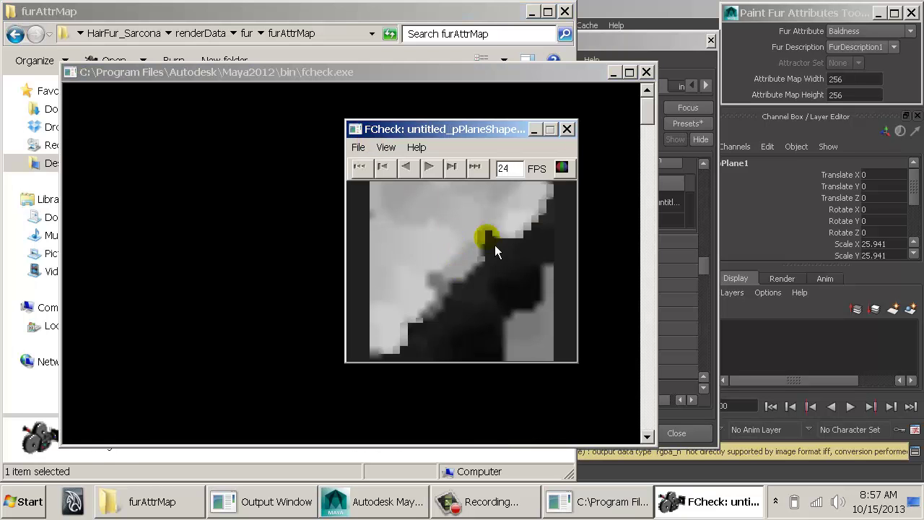
{"action": "left_click", "coordinate": [567, 130]}
Check which programs can open the Polar map file and return to Maya
{"action": "right_click", "coordinate": [252, 137]}
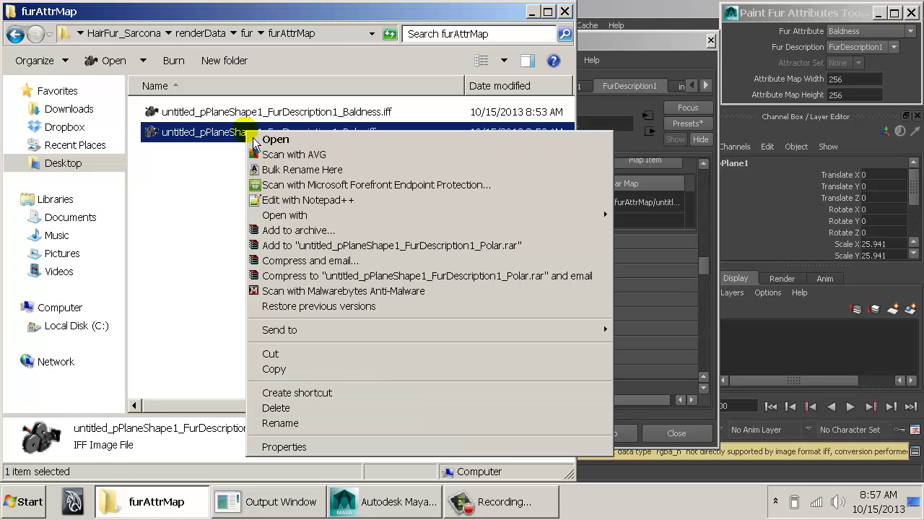
{"action": "mouse_move", "coordinate": [423, 221]}
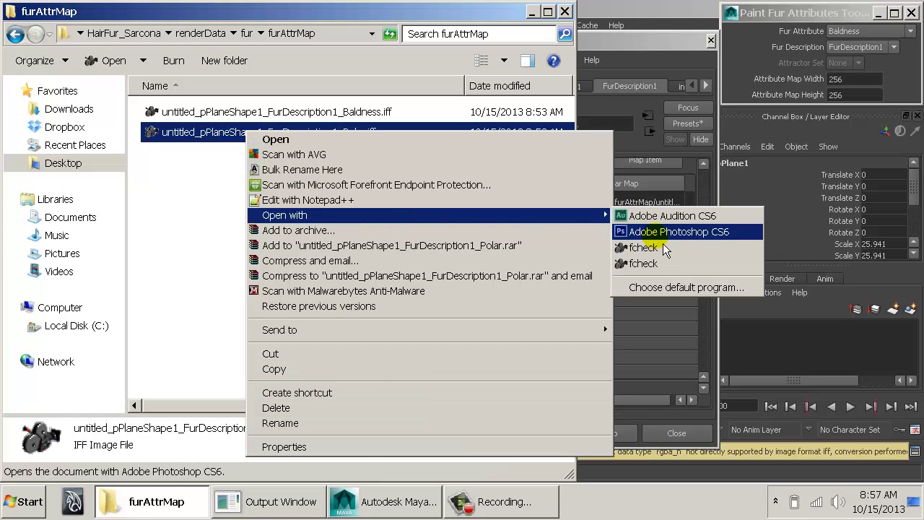
{"action": "left_click", "coordinate": [666, 41]}
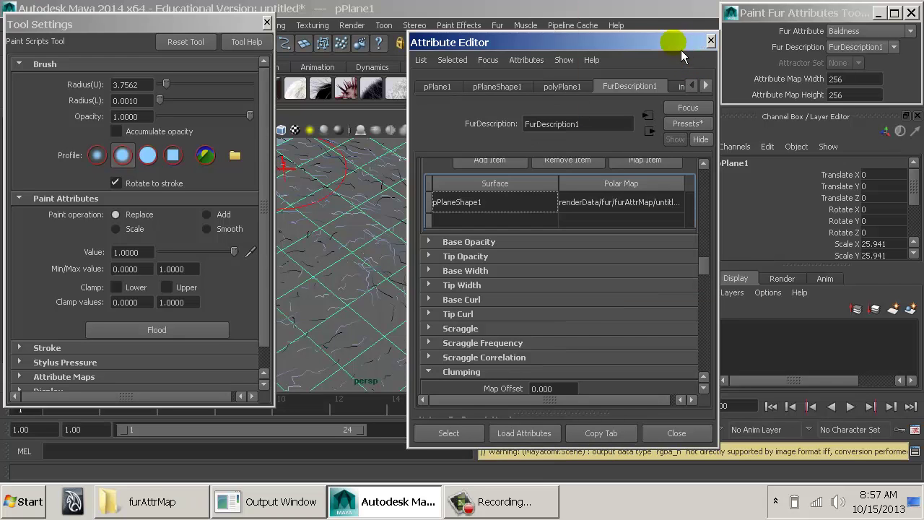
Close the Attribute Editor and set the fur attribute map width and height to 2048
{"action": "left_click", "coordinate": [711, 41]}
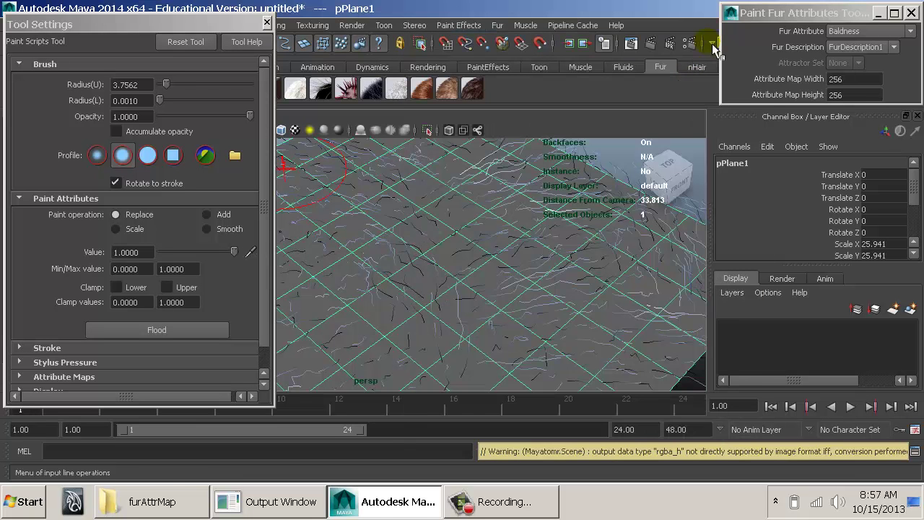
{"action": "right_click_drag", "start_coordinate": [611, 296], "coordinate": [449, 276], "text": "alt"}
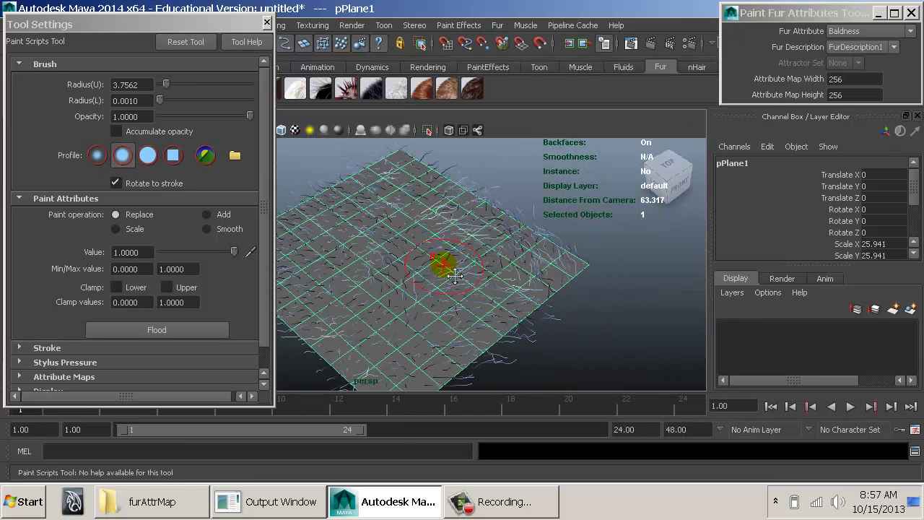
{"action": "middle_click_drag", "start_coordinate": [445, 268], "coordinate": [467, 253], "text": "alt"}
{"action": "left_click_drag", "start_coordinate": [848, 13], "coordinate": [785, 26]}
{"action": "left_click", "coordinate": [793, 92]}
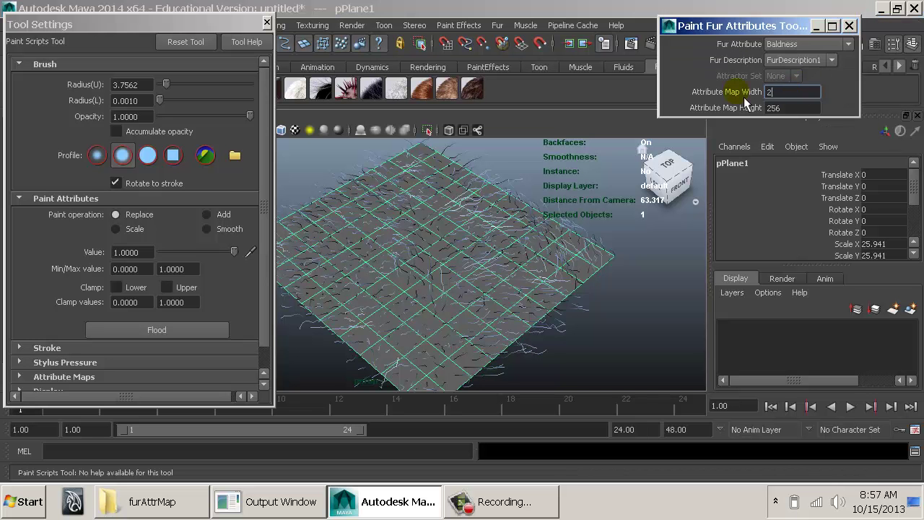
{"action": "type", "text": "2048"}
{"action": "key", "text": "Tab"}
{"action": "type", "text": "2"}
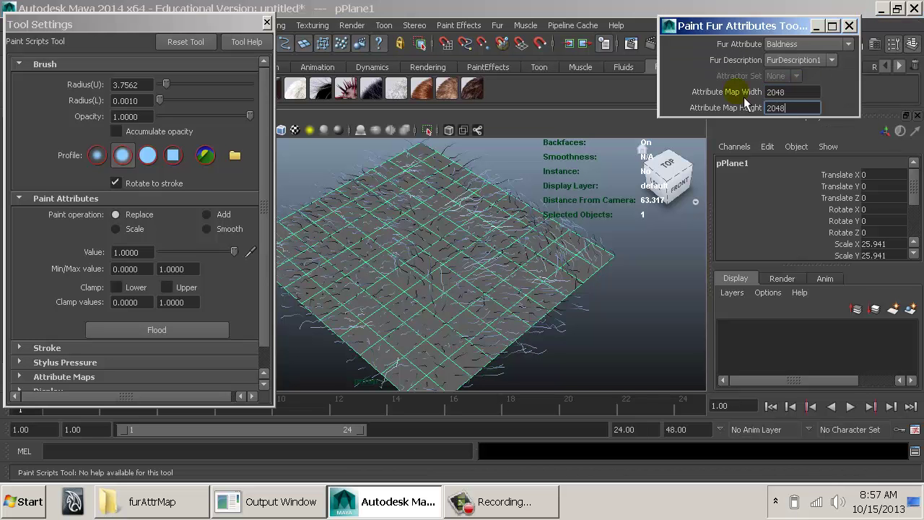
Paint a ring of baldness on the fur plane with brush radius 1.2435 and value 0, and render the result
{"action": "right_click_drag", "start_coordinate": [440, 216], "coordinate": [571, 269], "text": "alt"}
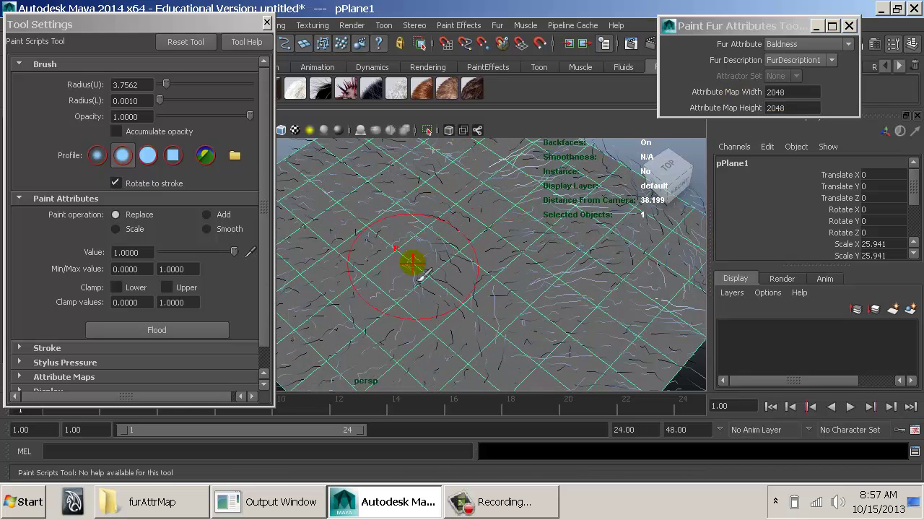
{"action": "key", "text": "b"}
{"action": "left_click_drag", "start_coordinate": [419, 276], "coordinate": [360, 273]}
{"action": "left_click", "coordinate": [166, 253]}
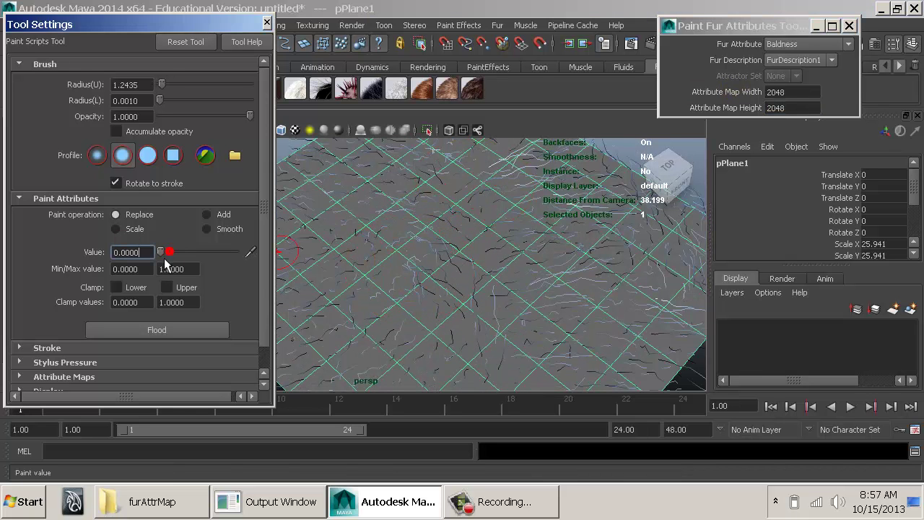
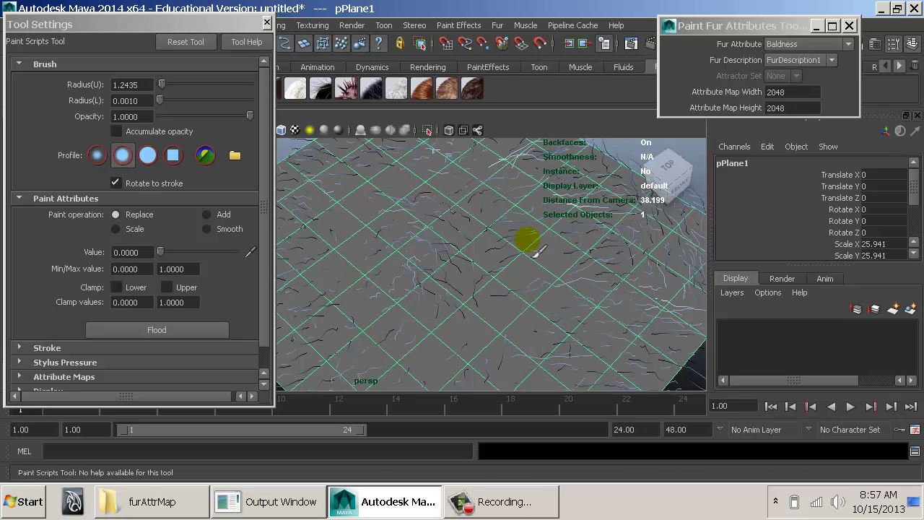
{"action": "left_click", "coordinate": [654, 53]}
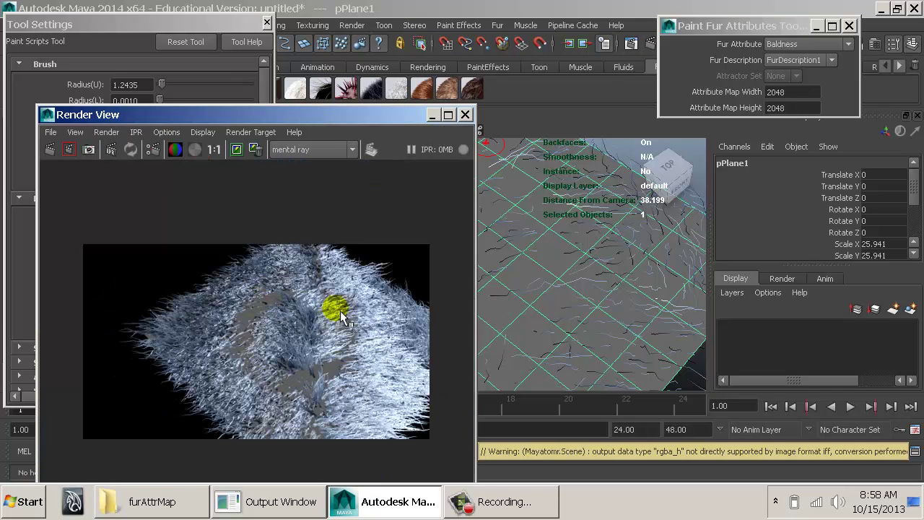
Switch to the file browser, examine the repainted Baldness map in FCheck, and return to the render in Maya
{"action": "left_click", "coordinate": [176, 498]}
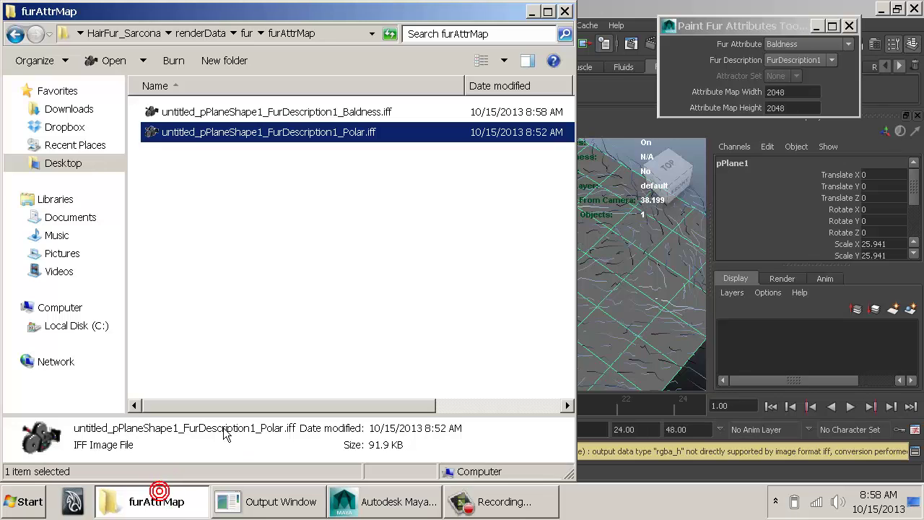
{"action": "double_click", "coordinate": [301, 115]}
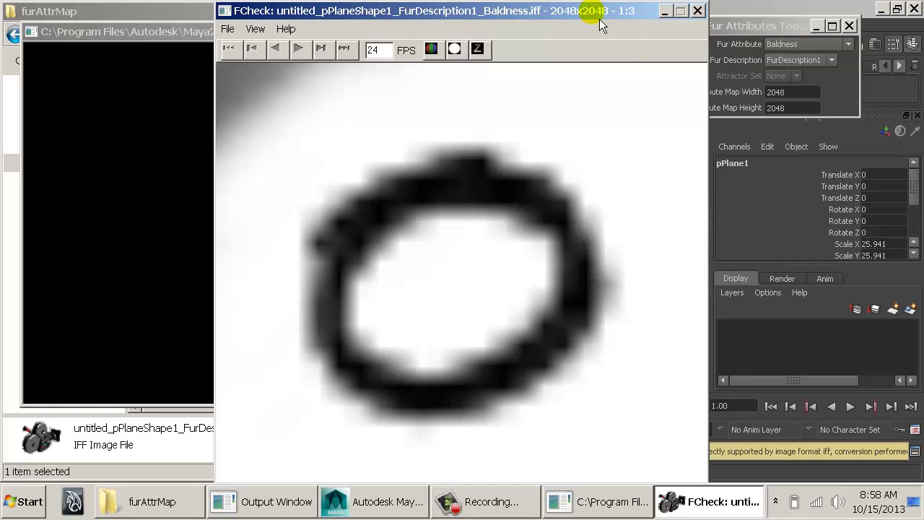
{"action": "left_click", "coordinate": [697, 11]}
{"action": "left_click", "coordinate": [546, 11]}
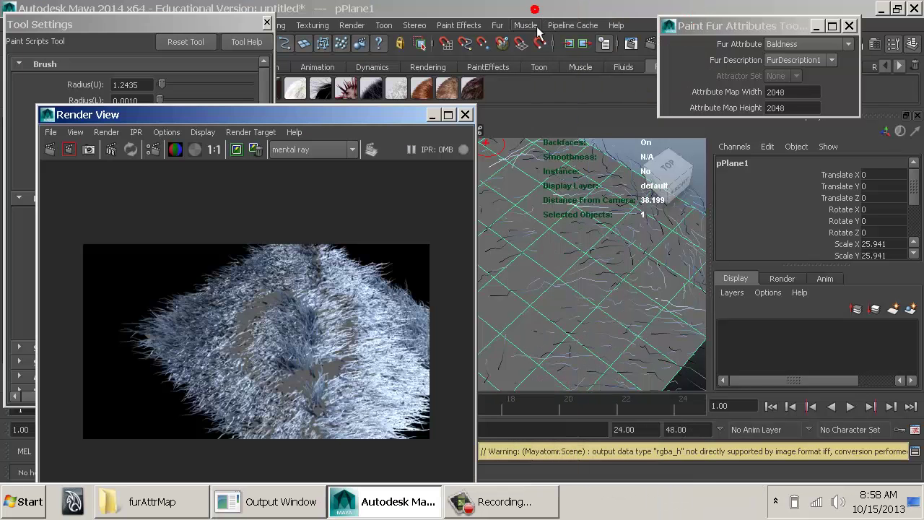
Return to the file browser and go back up the folder hierarchy to show the project folders inside 2550/work
{"action": "left_click", "coordinate": [205, 490]}
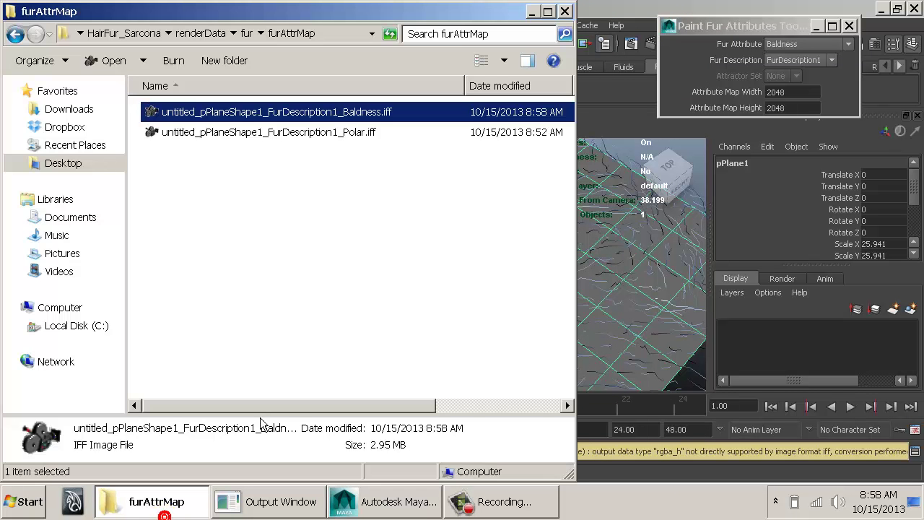
{"action": "key", "text": "BackSpace"}
{"action": "key", "text": "BackSpace"}
{"action": "key", "text": "BackSpace"}
{"action": "key", "text": "BackSpace"}
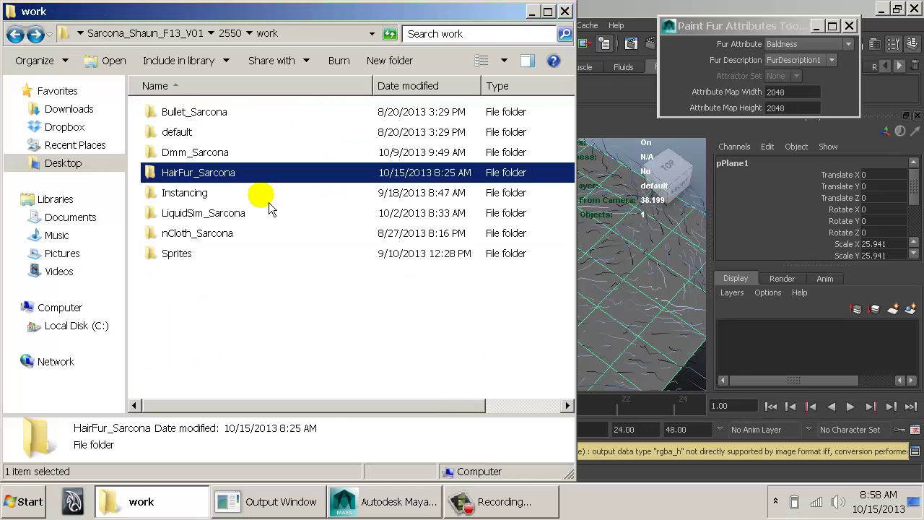
{"action": "key", "text": "BackSpace"}
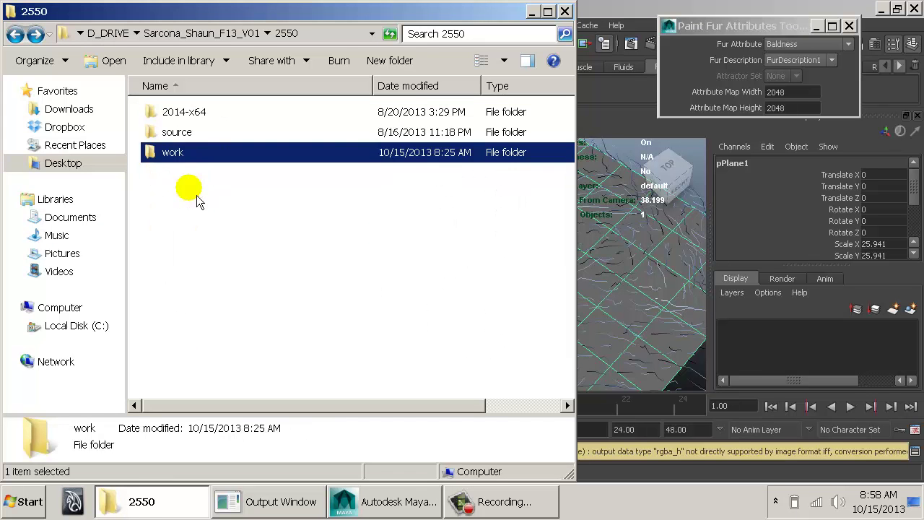
{"action": "double_click", "coordinate": [189, 153]}
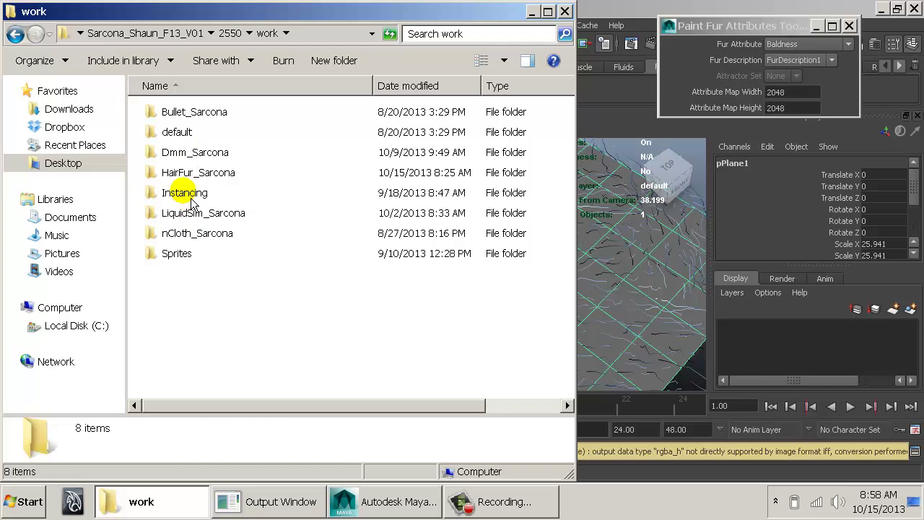
Copy SpriteImage.tif from the Sprites project's sourceimages folder into the sourceimages folder of the hair and fur project
{"action": "left_click", "coordinate": [184, 192]}
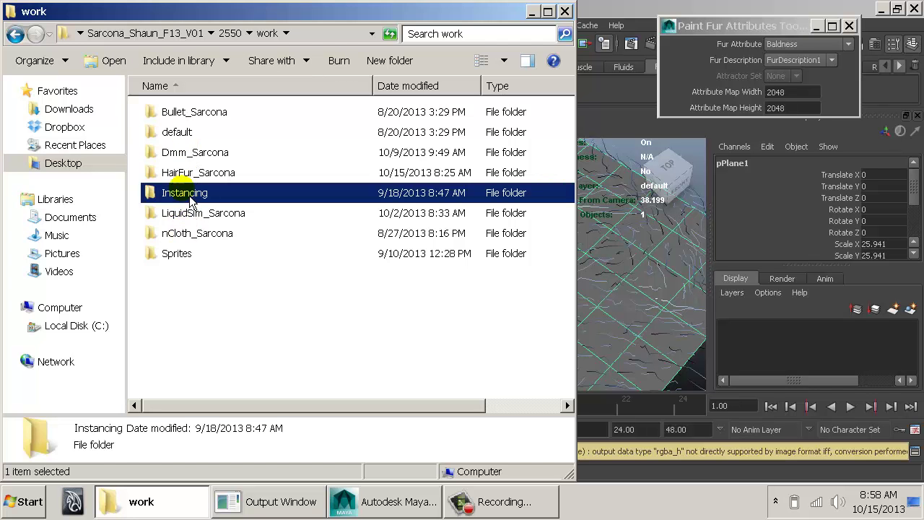
{"action": "double_click", "coordinate": [178, 253]}
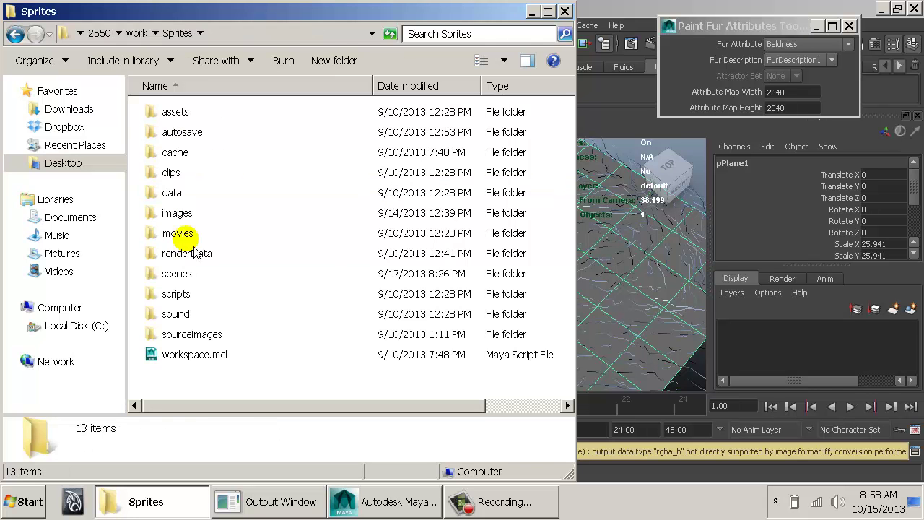
{"action": "double_click", "coordinate": [184, 213]}
{"action": "key", "text": "BackSpace"}
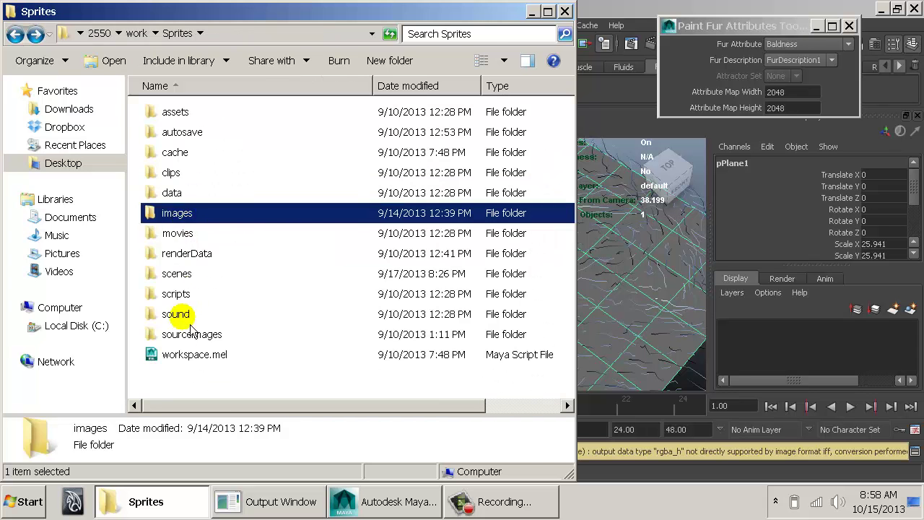
{"action": "double_click", "coordinate": [180, 334]}
{"action": "left_click", "coordinate": [193, 153]}
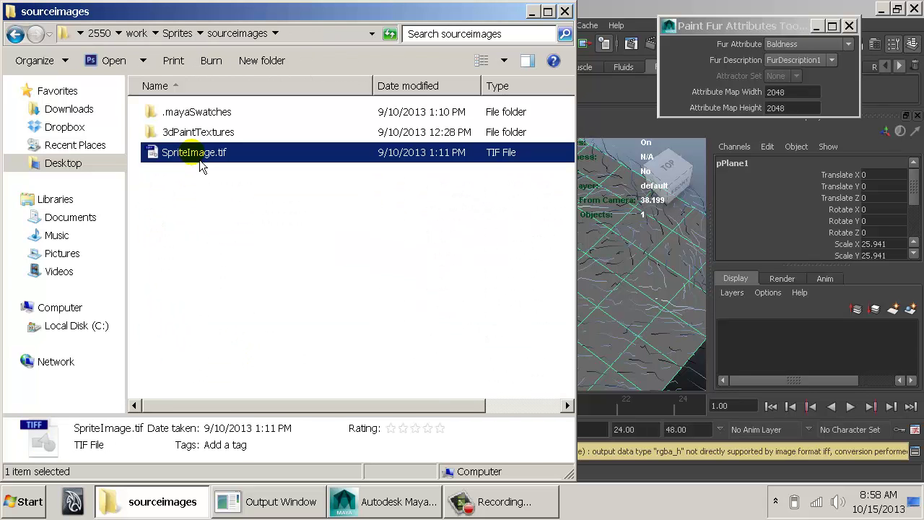
{"action": "key", "text": "BackSpace"}
{"action": "key", "text": "BackSpace"}
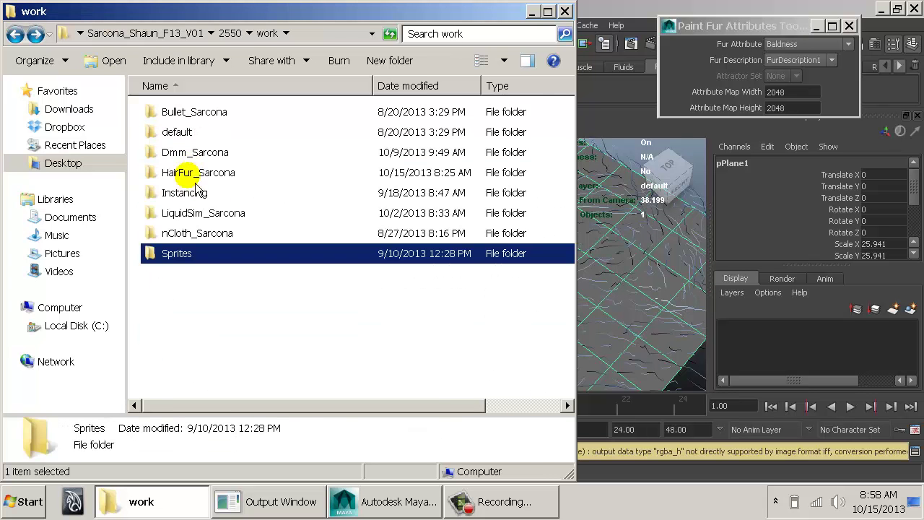
{"action": "double_click", "coordinate": [186, 172]}
{"action": "double_click", "coordinate": [181, 332]}
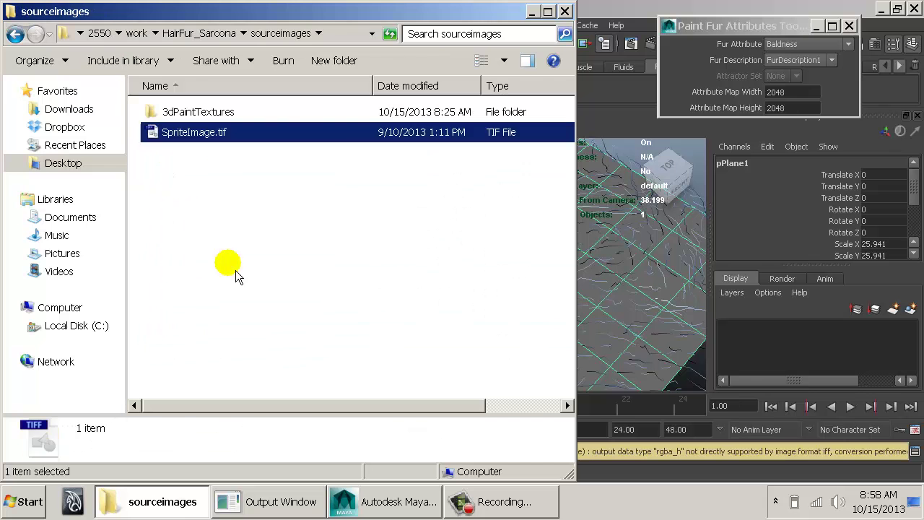
Switch to Maya and map sourceimages/SpriteImage.tif as the FurDescription1 Polar map for pPlaneShape1
{"action": "left_click", "coordinate": [754, 250]}
{"action": "left_click", "coordinate": [582, 221]}
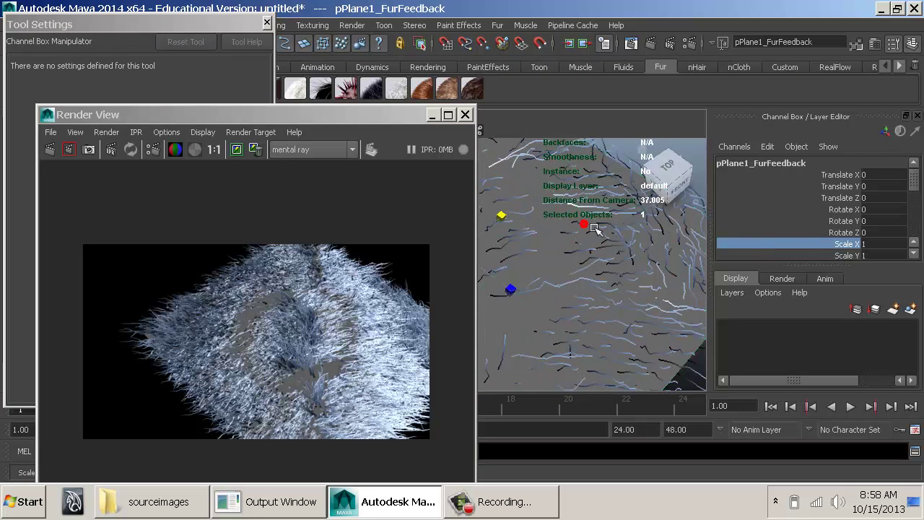
{"action": "key", "text": "ctrl+a"}
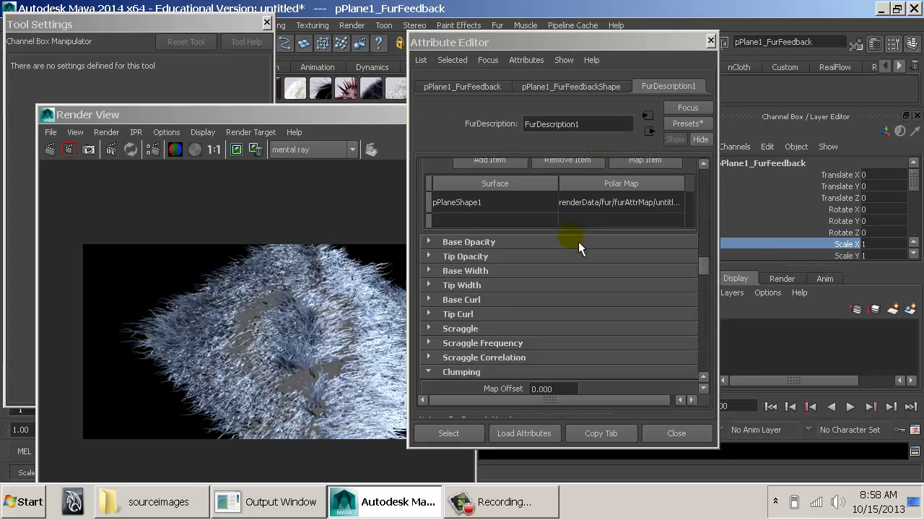
{"action": "scroll", "coordinate": [576, 252], "scroll_direction": "up", "scroll_amount": 5}
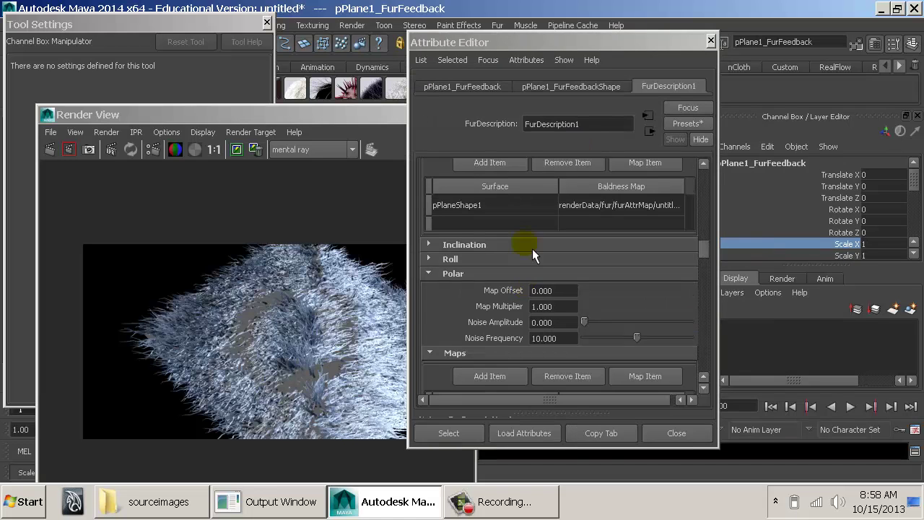
{"action": "scroll", "coordinate": [536, 248], "scroll_direction": "up", "scroll_amount": 4}
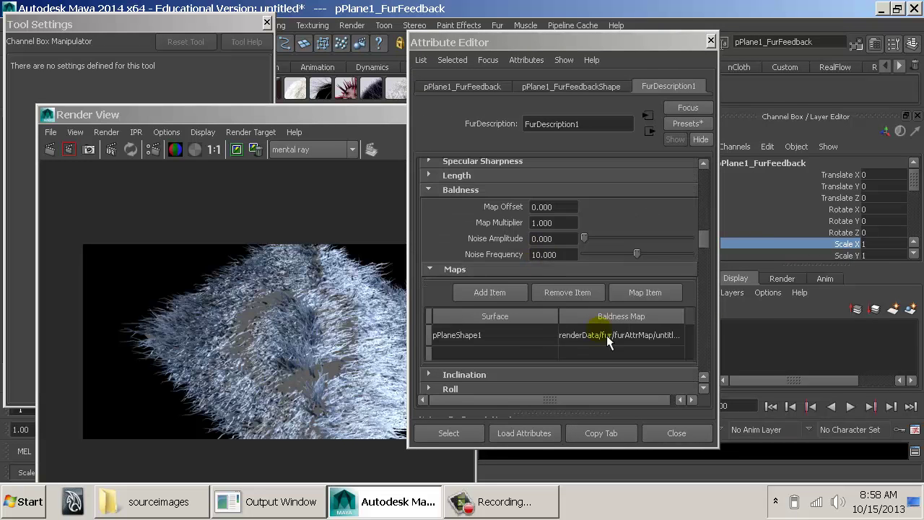
{"action": "left_click", "coordinate": [644, 270]}
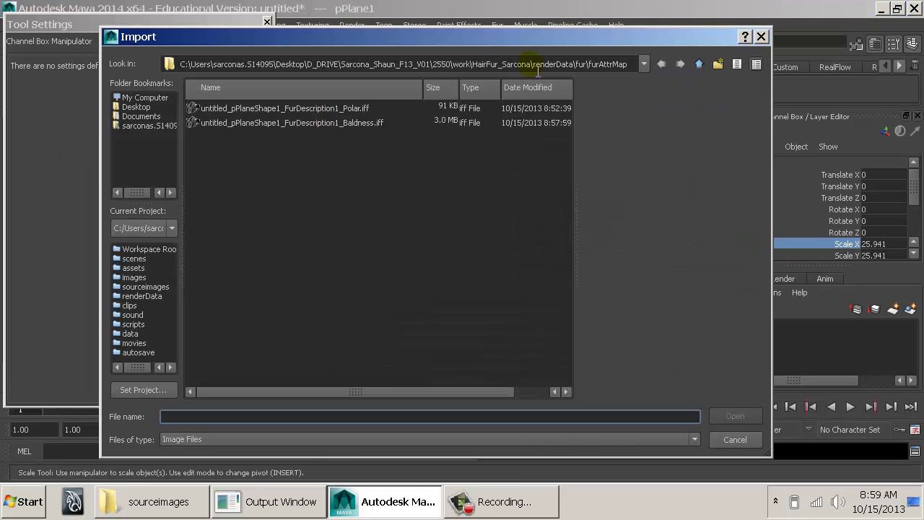
{"action": "double_click", "coordinate": [702, 65]}
{"action": "left_click", "coordinate": [700, 65]}
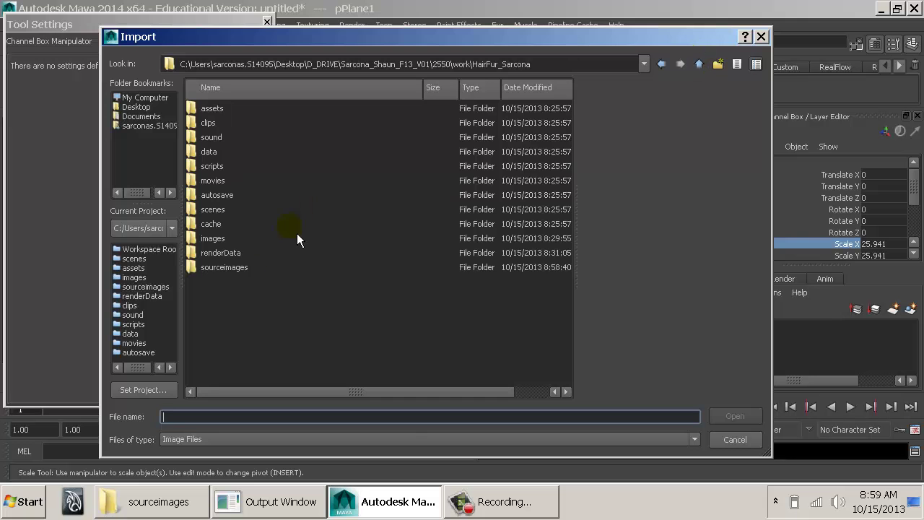
{"action": "double_click", "coordinate": [245, 267]}
{"action": "double_click", "coordinate": [252, 110]}
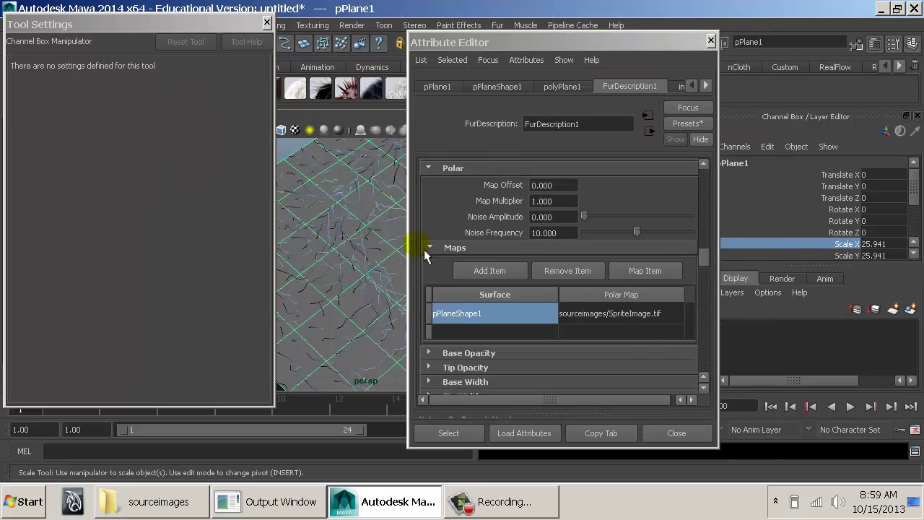
Render the fur plane from directly overhead to check the effect of the new Polar map, and close the render window
{"action": "scroll", "coordinate": [493, 265], "scroll_direction": "up", "scroll_amount": 1}
{"action": "left_click_drag", "start_coordinate": [586, 31], "coordinate": [795, 47]}
{"action": "mouse_move", "coordinate": [490, 244]}
{"action": "left_mouse_down", "text": "alt"}
{"action": "mouse_move", "coordinate": [382, 218]}
{"action": "mouse_move", "coordinate": [417, 256]}
{"action": "mouse_move", "coordinate": [425, 245]}
{"action": "left_mouse_up", "text": "alt"}
{"action": "left_click", "coordinate": [484, 198]}
{"action": "mouse_move", "coordinate": [486, 197]}
{"action": "left_mouse_down", "text": "alt"}
{"action": "mouse_move", "coordinate": [509, 241]}
{"action": "mouse_move", "coordinate": [504, 279]}
{"action": "left_mouse_up", "text": "alt"}
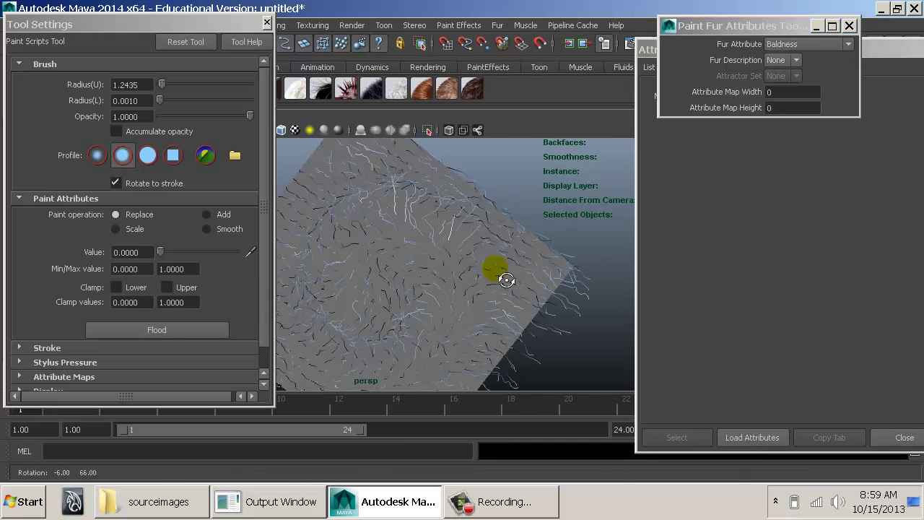
{"action": "middle_click_drag", "start_coordinate": [464, 264], "coordinate": [493, 272], "text": "alt"}
{"action": "mouse_move", "coordinate": [494, 271]}
{"action": "left_mouse_down", "text": "alt"}
{"action": "mouse_move", "coordinate": [526, 268]}
{"action": "mouse_move", "coordinate": [481, 295]}
{"action": "mouse_move", "coordinate": [496, 326]}
{"action": "mouse_move", "coordinate": [491, 274]}
{"action": "left_mouse_up", "text": "alt"}
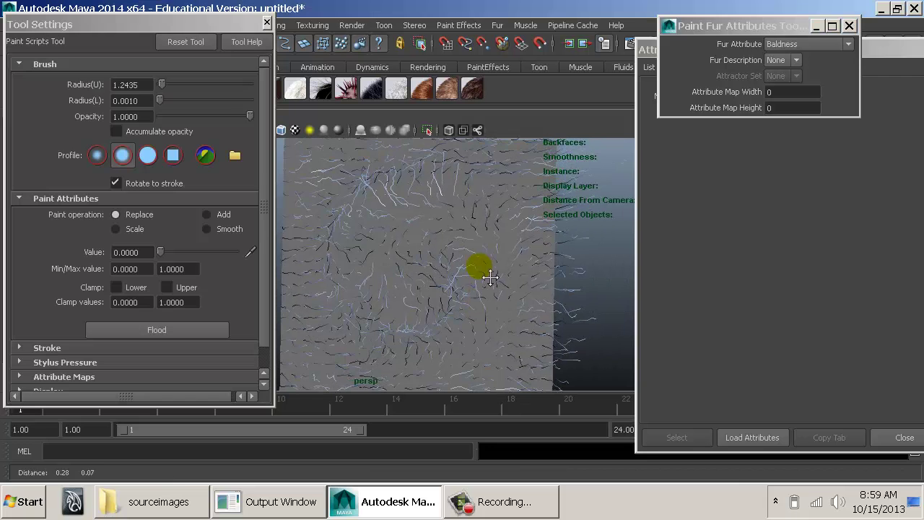
{"action": "left_click", "coordinate": [634, 48]}
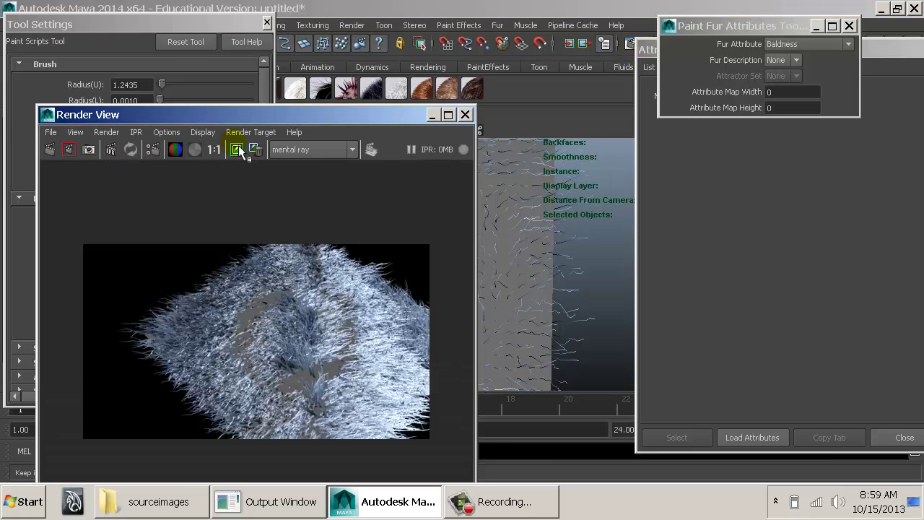
{"action": "left_click", "coordinate": [52, 150]}
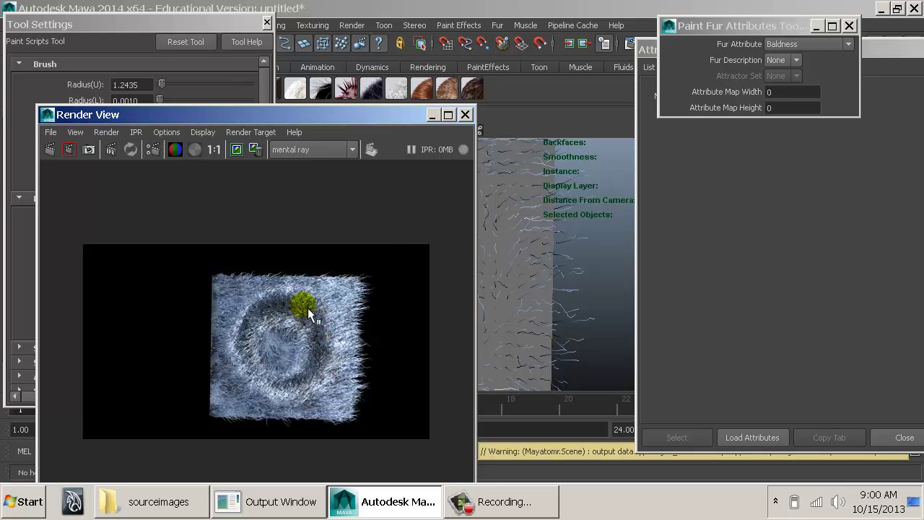
{"action": "left_click", "coordinate": [465, 116]}
Select the plane's fur feedback and bring its FurDescription1 Polar map settings fully into view
{"action": "left_click_drag", "start_coordinate": [510, 313], "coordinate": [511, 217], "text": "alt"}
{"action": "key", "text": "w"}
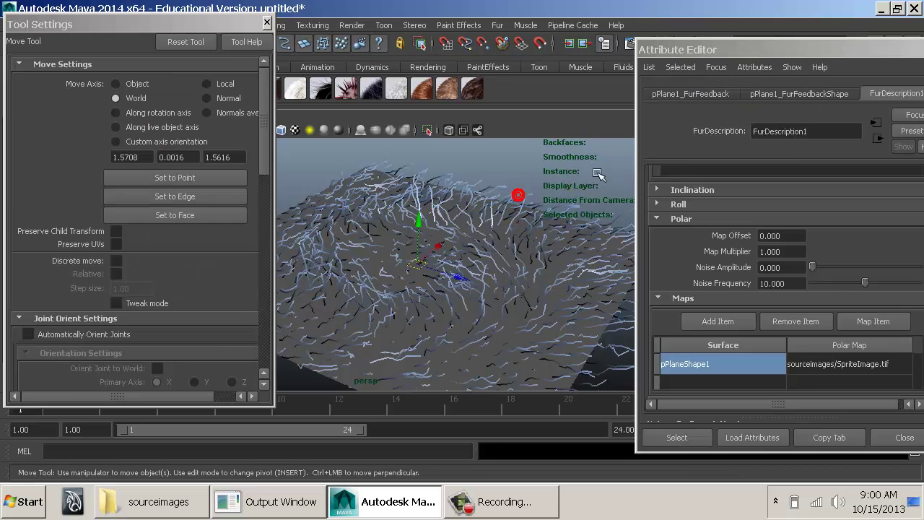
{"action": "left_click_drag", "start_coordinate": [748, 51], "coordinate": [595, 50]}
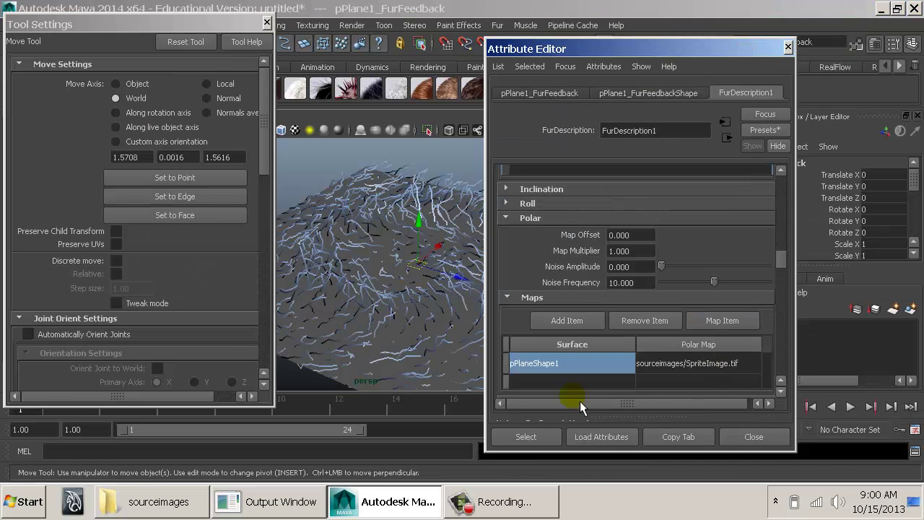
Switch to the file browser, check the Instancing project's sourceimages folder, go back up the hierarchy and return to Maya
{"action": "left_click", "coordinate": [158, 501]}
{"action": "key", "text": "BackSpace"}
{"action": "key", "text": "BackSpace"}
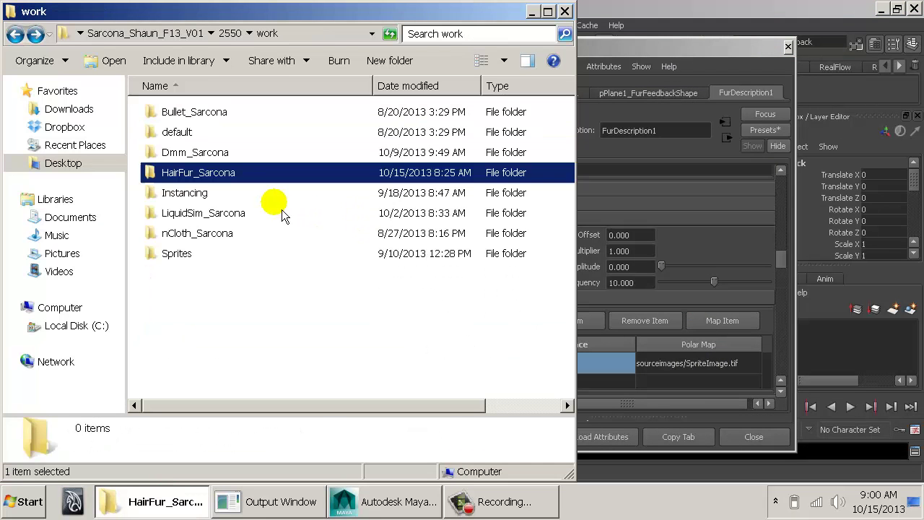
{"action": "double_click", "coordinate": [205, 194]}
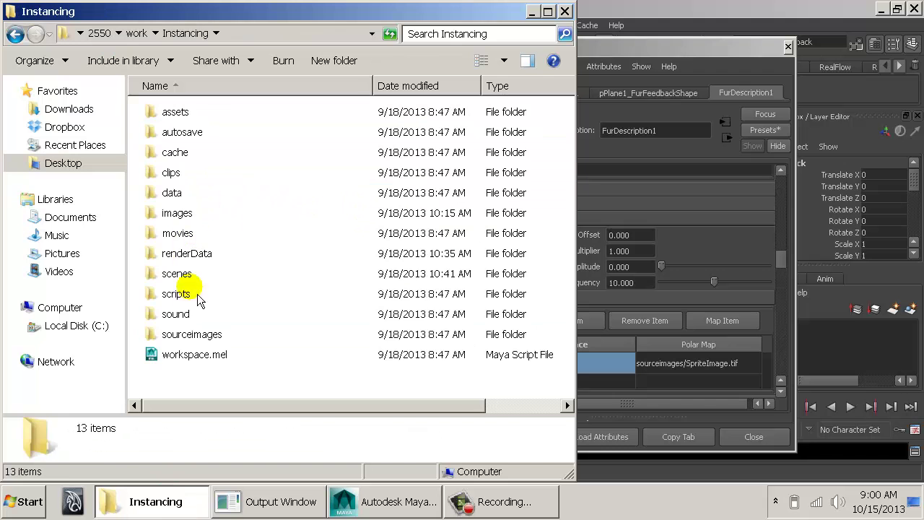
{"action": "double_click", "coordinate": [189, 338]}
{"action": "key", "text": "BackSpace"}
{"action": "key", "text": "BackSpace"}
{"action": "key", "text": "BackSpace"}
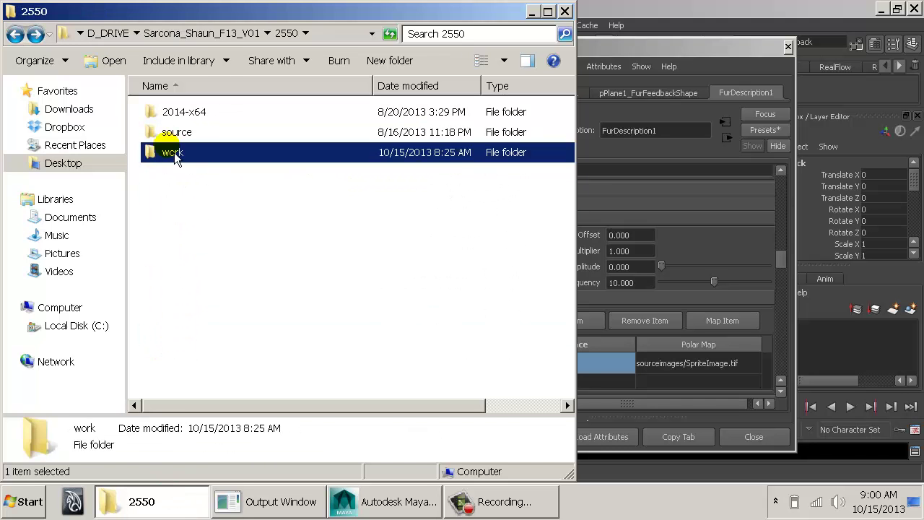
{"action": "key", "text": "alt+Up"}
{"action": "left_click", "coordinate": [593, 10]}
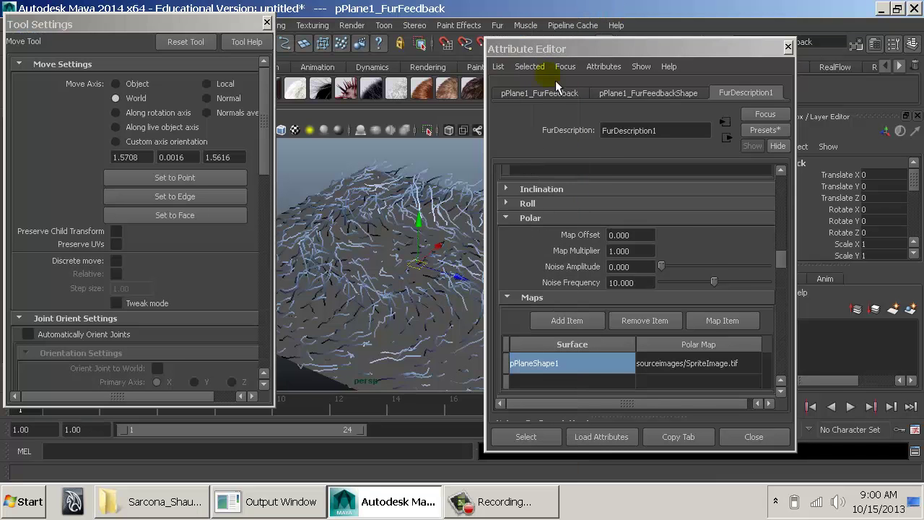
Move the Attribute Editor aside and close the Tool Settings window to clear the view of the whole plane
{"action": "left_click_drag", "start_coordinate": [548, 48], "coordinate": [702, 50]}
{"action": "left_click", "coordinate": [478, 237]}
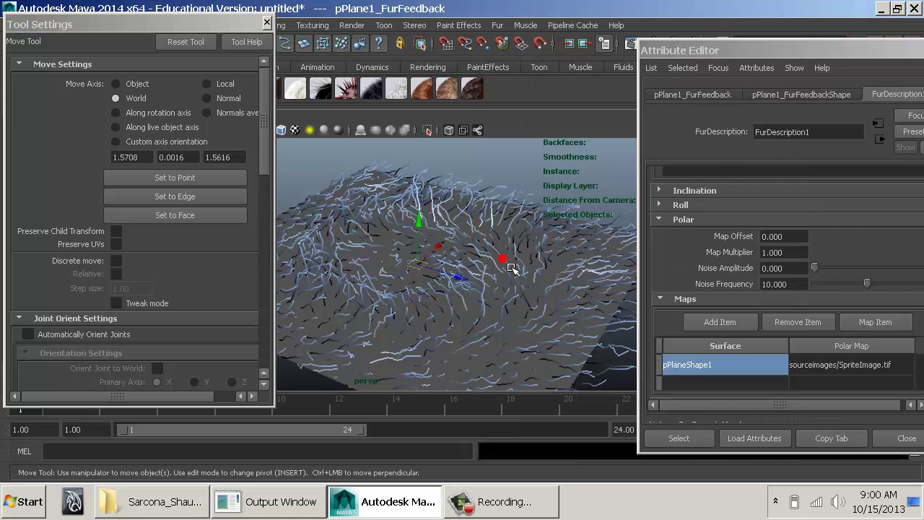
{"action": "left_click", "coordinate": [546, 312]}
{"action": "left_click_drag", "start_coordinate": [495, 308], "coordinate": [556, 305], "text": "alt"}
{"action": "right_click_drag", "start_coordinate": [556, 305], "coordinate": [448, 275], "text": "alt"}
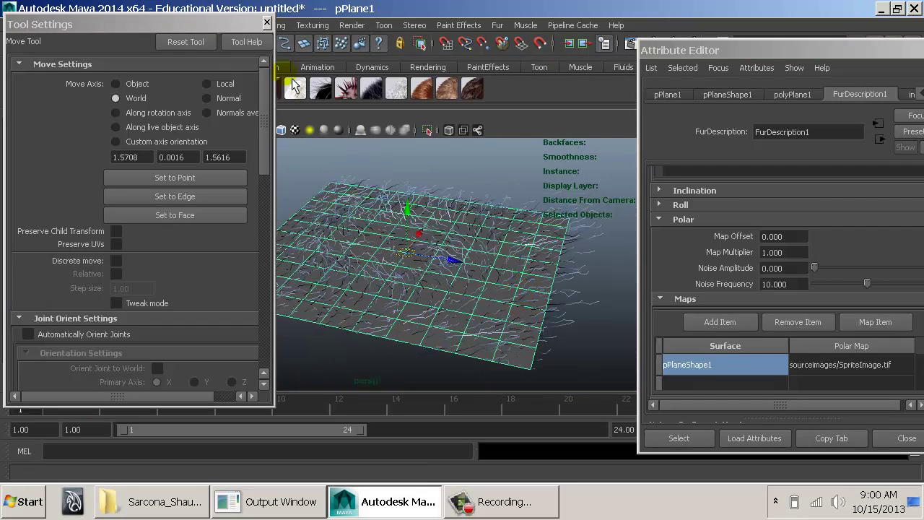
{"action": "left_click", "coordinate": [269, 23]}
Delete the fur feedback from the plane, leaving only the bare polygon plane
{"action": "left_click", "coordinate": [497, 196]}
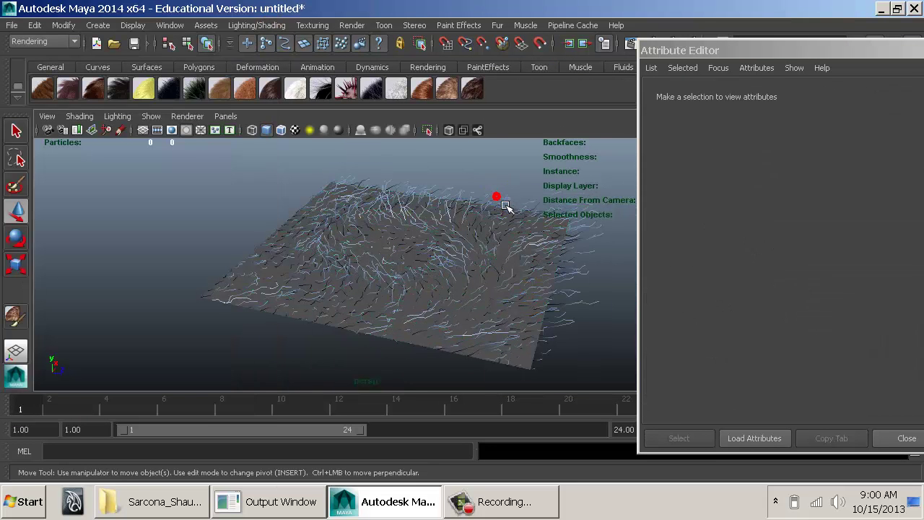
{"action": "left_click", "coordinate": [506, 206]}
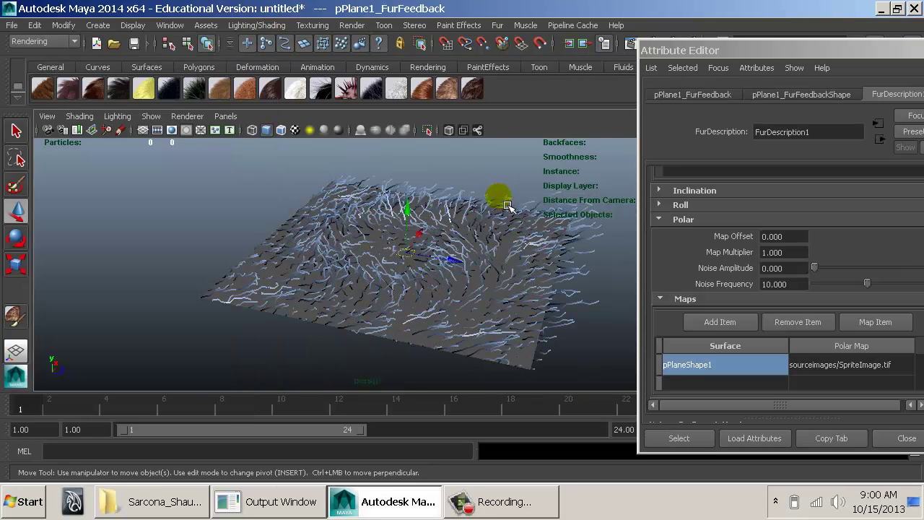
{"action": "left_click", "coordinate": [496, 283]}
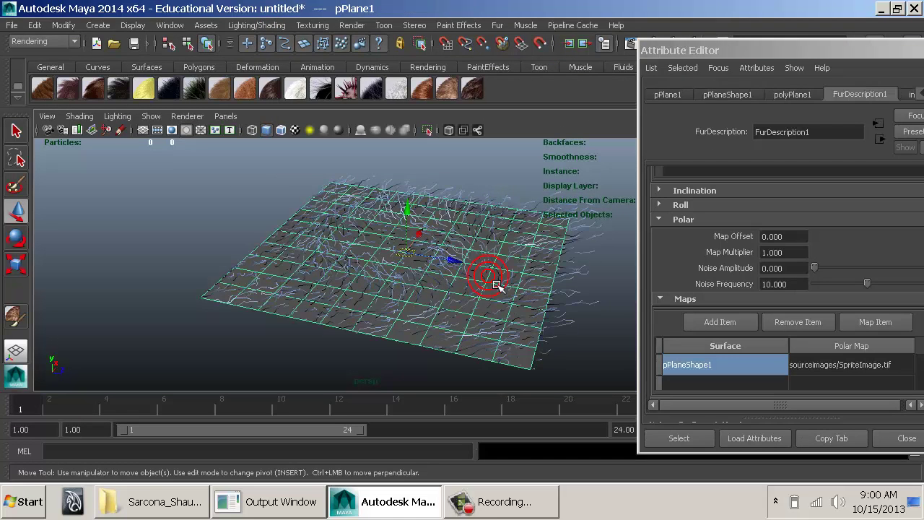
{"action": "left_click", "coordinate": [515, 201]}
{"action": "left_click", "coordinate": [512, 204]}
{"action": "left_click", "coordinate": [517, 205]}
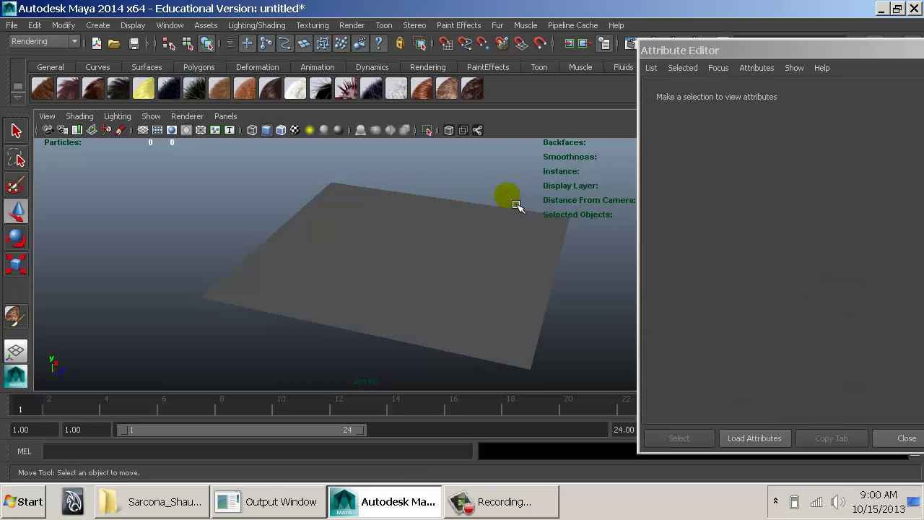
{"action": "left_click", "coordinate": [498, 25]}
{"action": "mouse_move", "coordinate": [521, 52]}
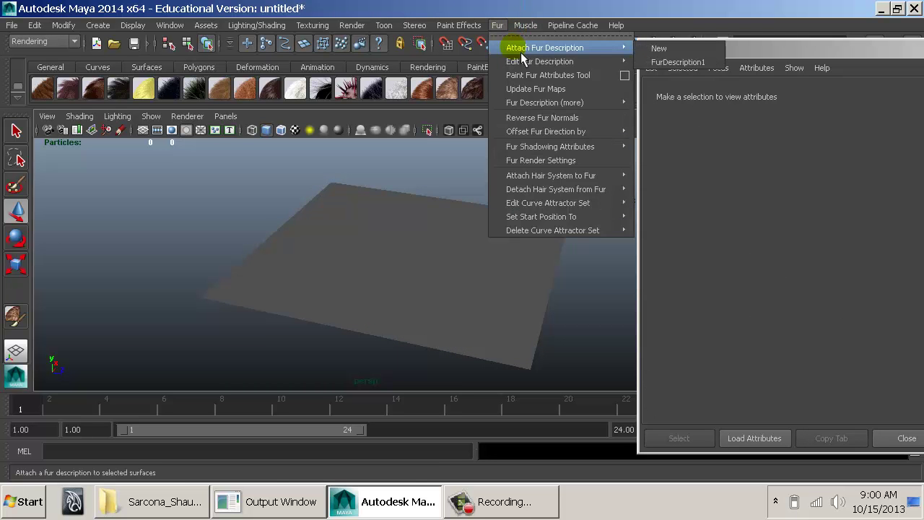
Assign a new Surface Shader material to the bare polygon plane
{"action": "left_click", "coordinate": [404, 238]}
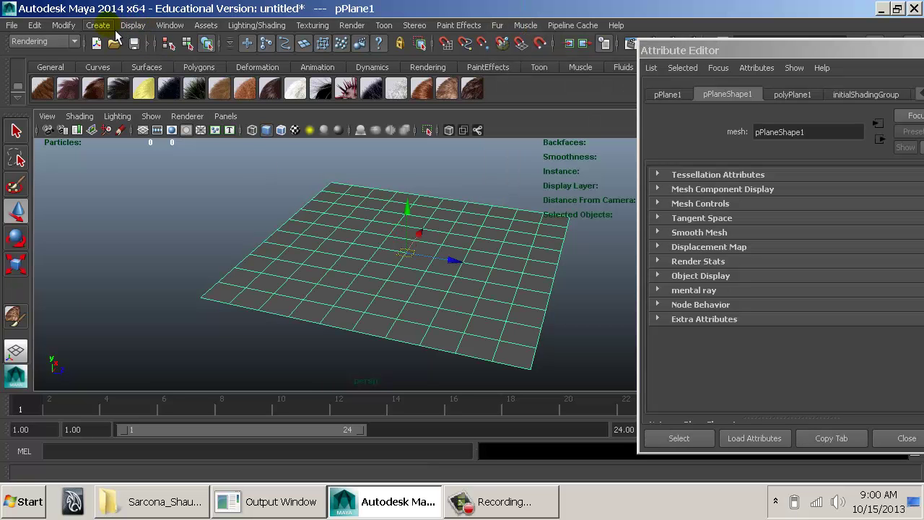
{"action": "left_click", "coordinate": [109, 27]}
{"action": "mouse_move", "coordinate": [145, 62]}
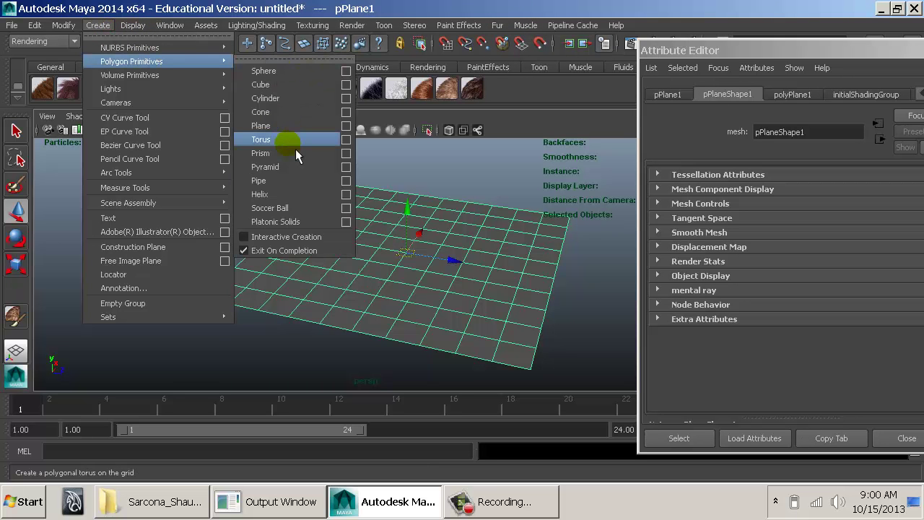
{"action": "left_click", "coordinate": [447, 205]}
{"action": "key", "text": "space"}
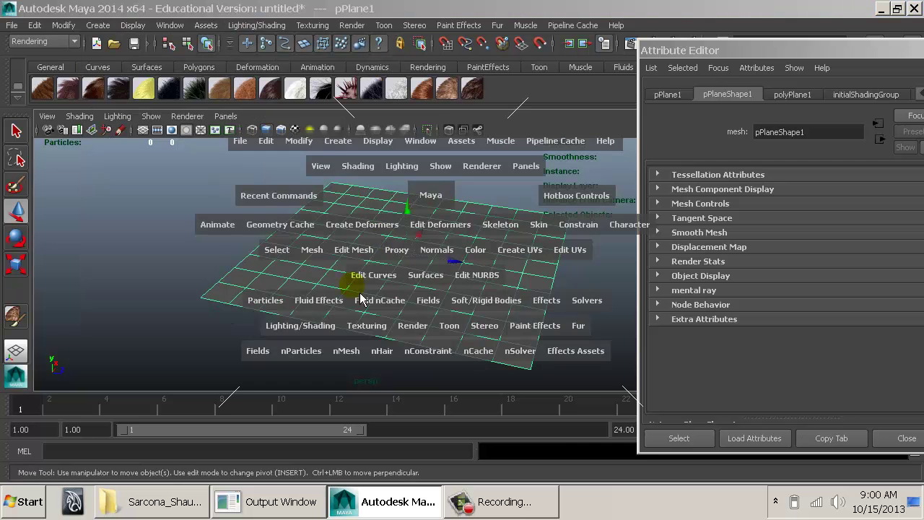
{"action": "left_click", "coordinate": [321, 325]}
{"action": "mouse_move", "coordinate": [412, 112]}
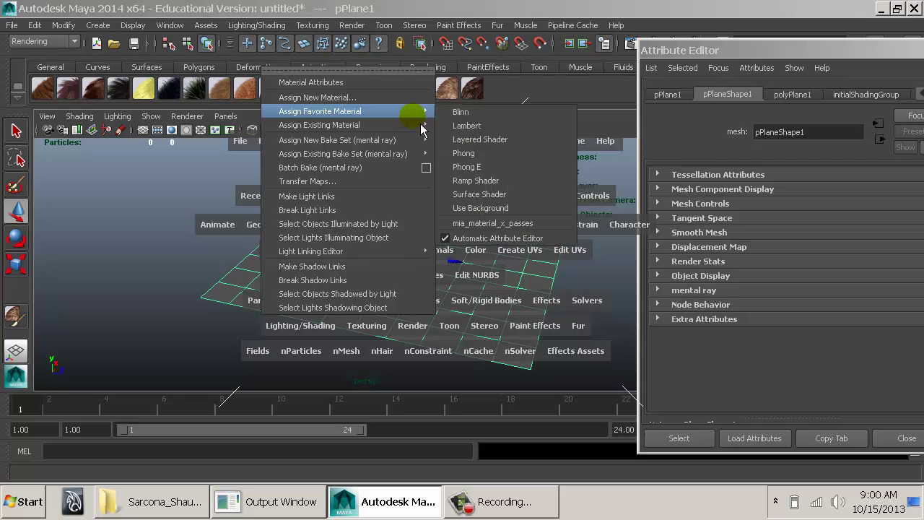
{"action": "left_click", "coordinate": [497, 195]}
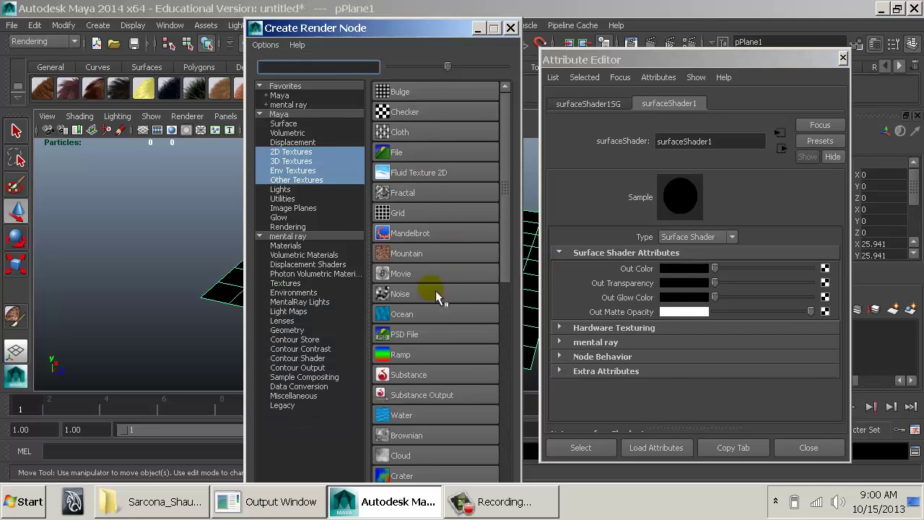
Map a Ramp texture to the Surface Shader's Out Color and display the plane with its texture
{"action": "left_click", "coordinate": [401, 354]}
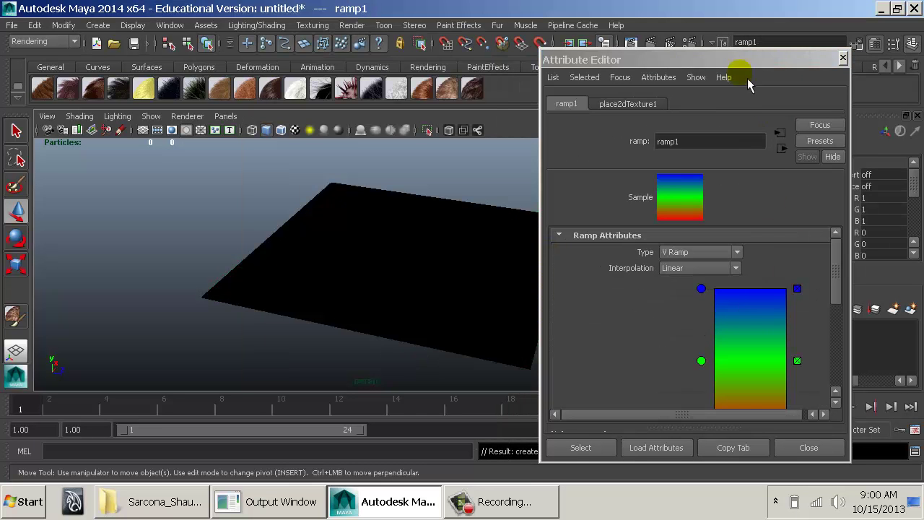
{"action": "left_click_drag", "start_coordinate": [755, 58], "coordinate": [753, 22]}
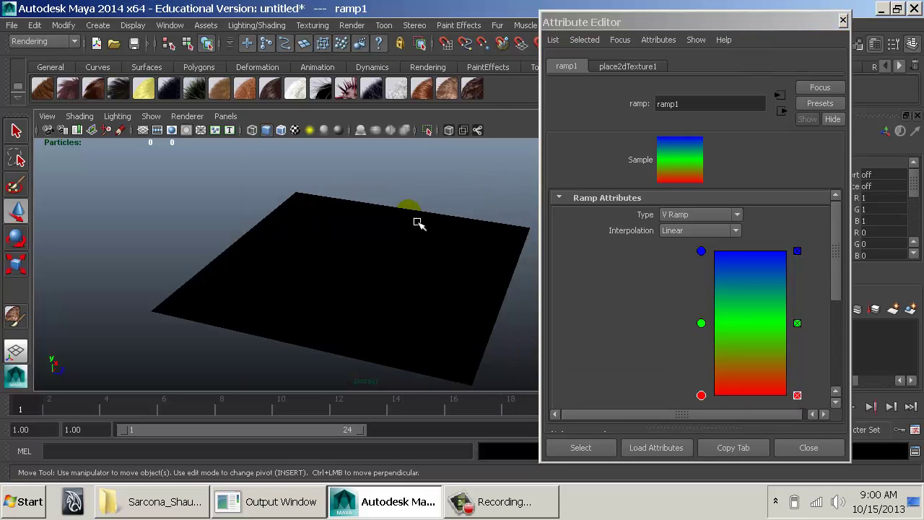
{"action": "key", "text": "6"}
Remove the ramp's green entry and set its colours to white at position 0 and black at position 1
{"action": "left_click", "coordinate": [701, 395]}
{"action": "scroll", "coordinate": [715, 388], "scroll_direction": "down", "scroll_amount": 1}
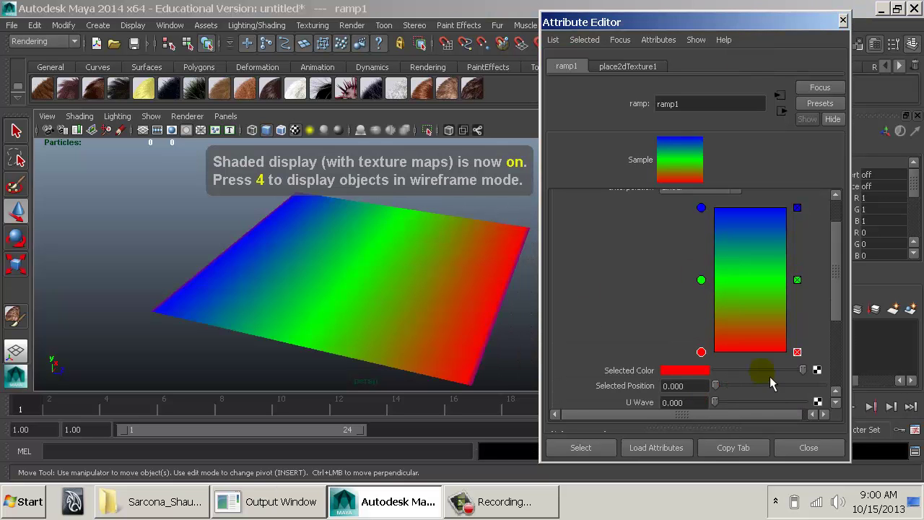
{"action": "left_click", "coordinate": [747, 365]}
{"action": "left_click", "coordinate": [799, 283]}
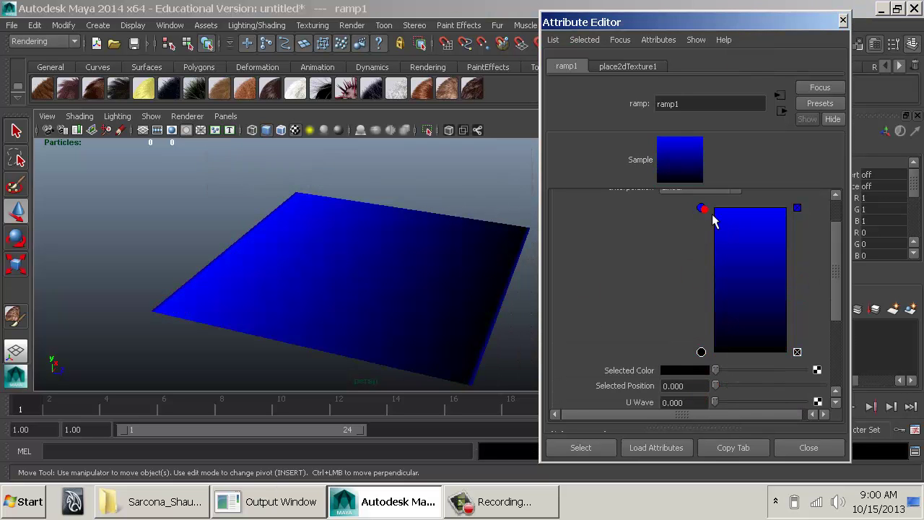
{"action": "left_click_drag", "start_coordinate": [726, 370], "coordinate": [857, 370]}
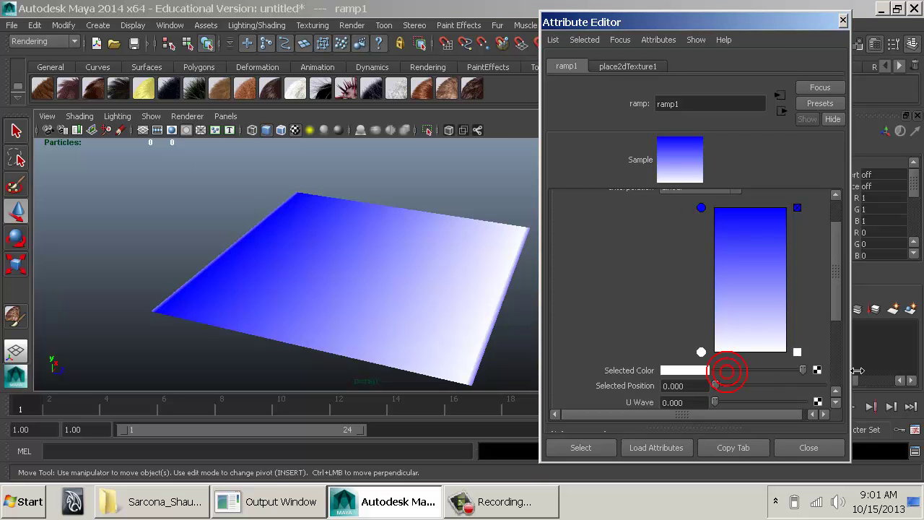
{"action": "left_click", "coordinate": [701, 207]}
{"action": "left_click_drag", "start_coordinate": [747, 370], "coordinate": [654, 359]}
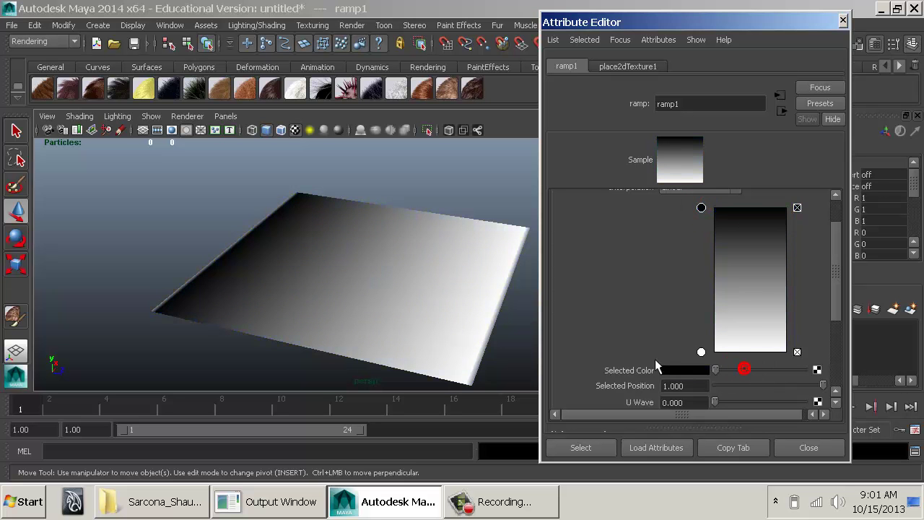
Select the ramp-textured plane and attach the existing FurDescription1 to it
{"action": "left_click_drag", "start_coordinate": [416, 241], "coordinate": [346, 203], "text": "alt"}
{"action": "left_click", "coordinate": [169, 25]}
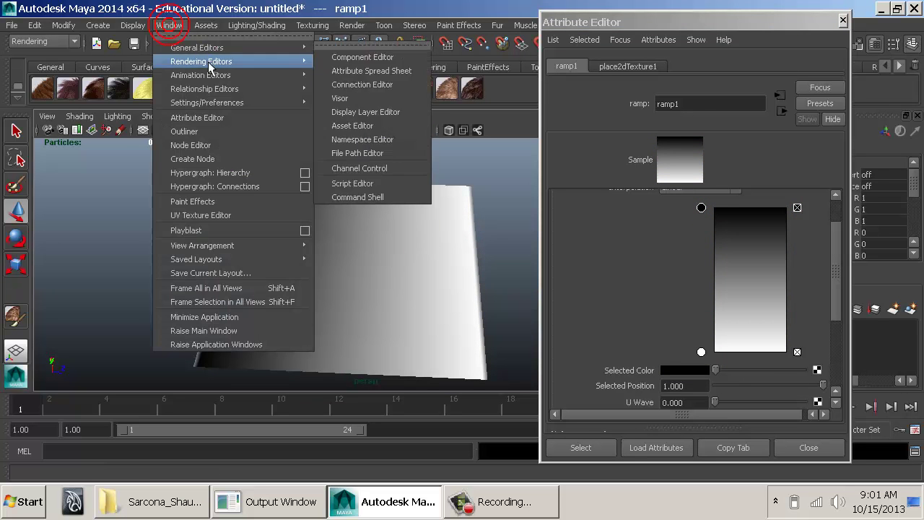
{"action": "left_click", "coordinate": [471, 228]}
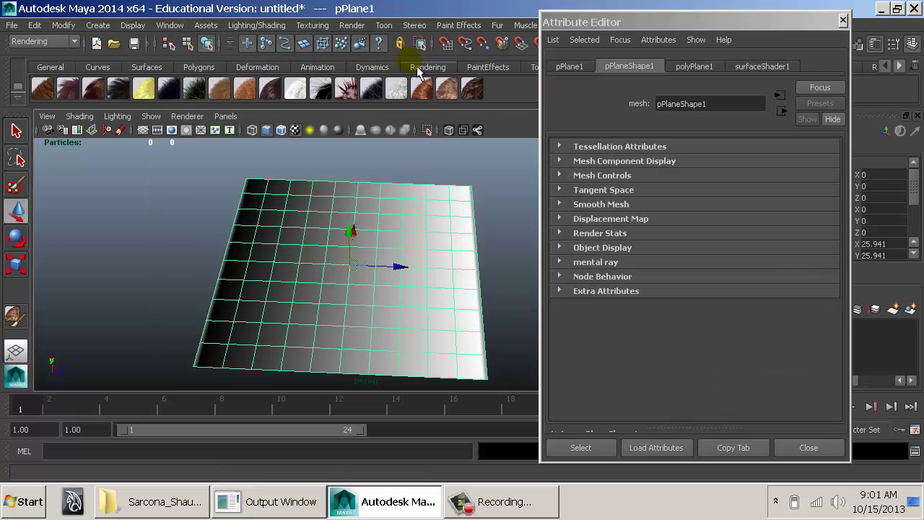
{"action": "left_click", "coordinate": [477, 24]}
{"action": "mouse_move", "coordinate": [498, 26]}
{"action": "mouse_move", "coordinate": [548, 51]}
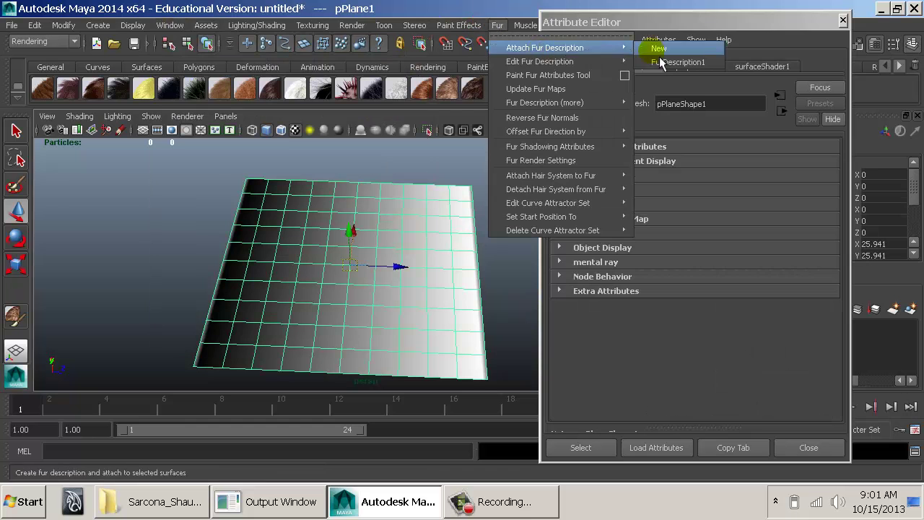
{"action": "left_click", "coordinate": [665, 65]}
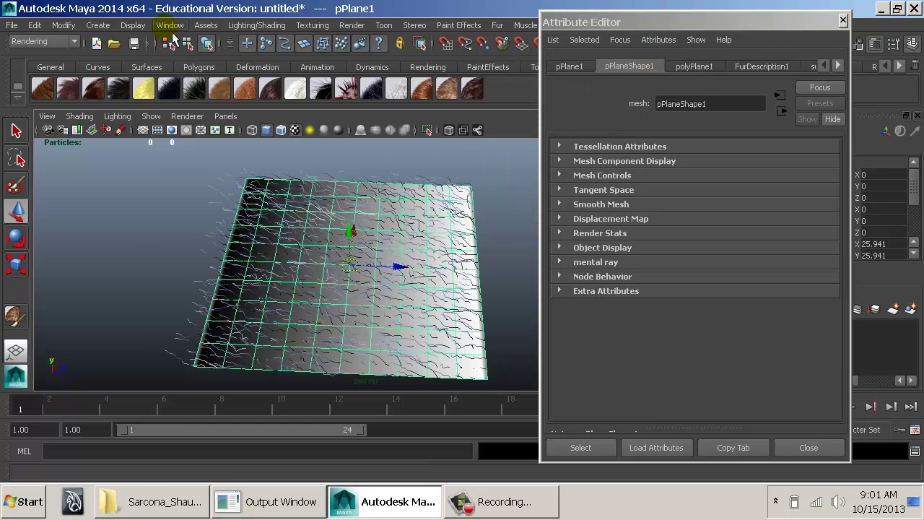
Open FurDescription1's attributes and go to the Polar map list
{"action": "mouse_move", "coordinate": [339, 252]}
{"action": "left_mouse_down", "text": "alt"}
{"action": "mouse_move", "coordinate": [282, 205]}
{"action": "mouse_move", "coordinate": [312, 191]}
{"action": "mouse_move", "coordinate": [340, 196]}
{"action": "mouse_move", "coordinate": [348, 266]}
{"action": "mouse_move", "coordinate": [340, 275]}
{"action": "mouse_move", "coordinate": [342, 238]}
{"action": "left_mouse_up", "text": "alt"}
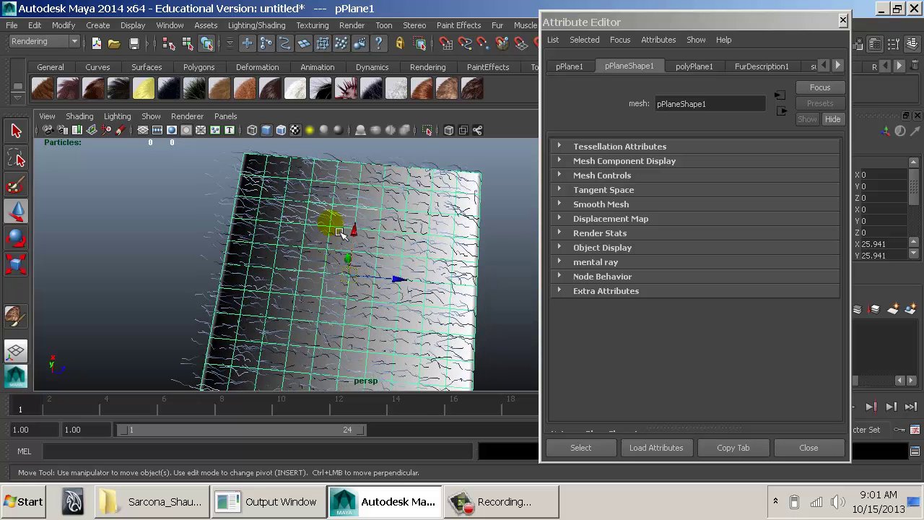
{"action": "left_click", "coordinate": [790, 66]}
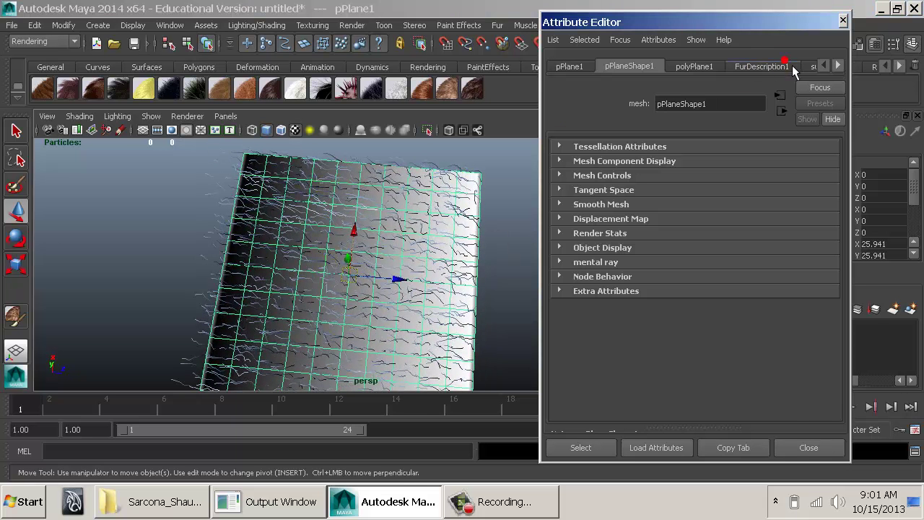
{"action": "scroll", "coordinate": [700, 324], "scroll_direction": "down", "scroll_amount": 5}
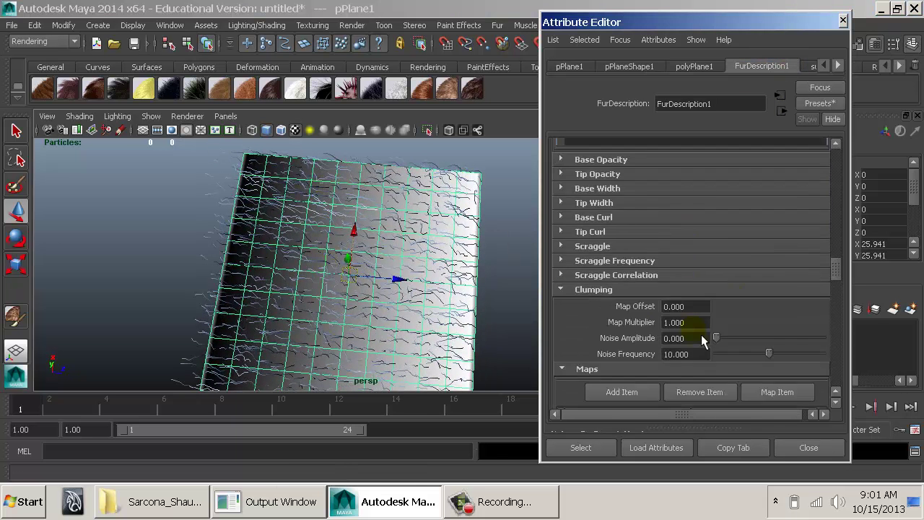
{"action": "scroll", "coordinate": [701, 332], "scroll_direction": "up", "scroll_amount": 9}
{"action": "scroll", "coordinate": [699, 322], "scroll_direction": "down", "scroll_amount": 3}
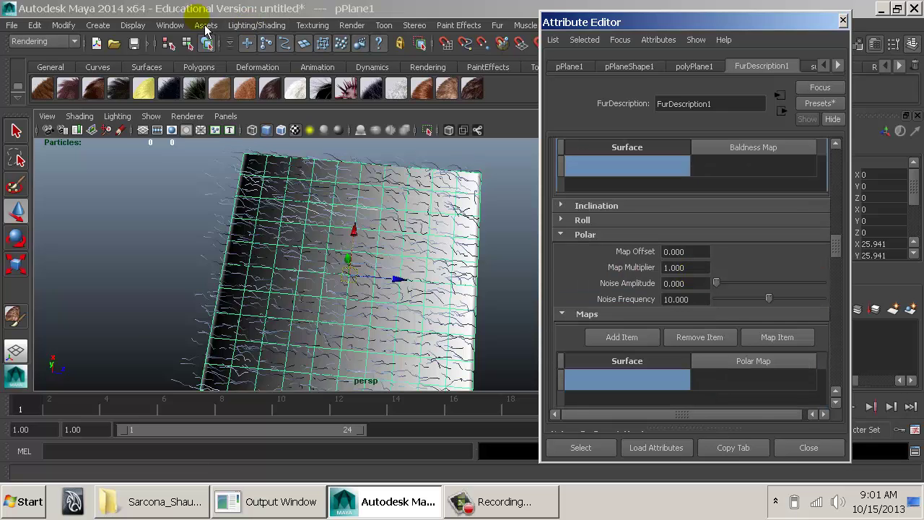
Open the Hypershade's textures and try to assign ramp1 to the fur description's empty Polar Map entry
{"action": "left_click", "coordinate": [169, 25]}
{"action": "mouse_move", "coordinate": [230, 64]}
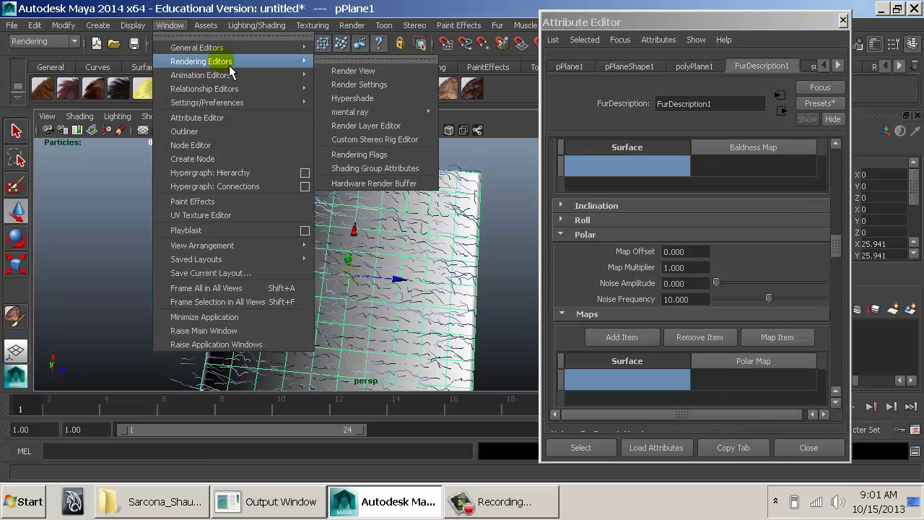
{"action": "left_click", "coordinate": [364, 98]}
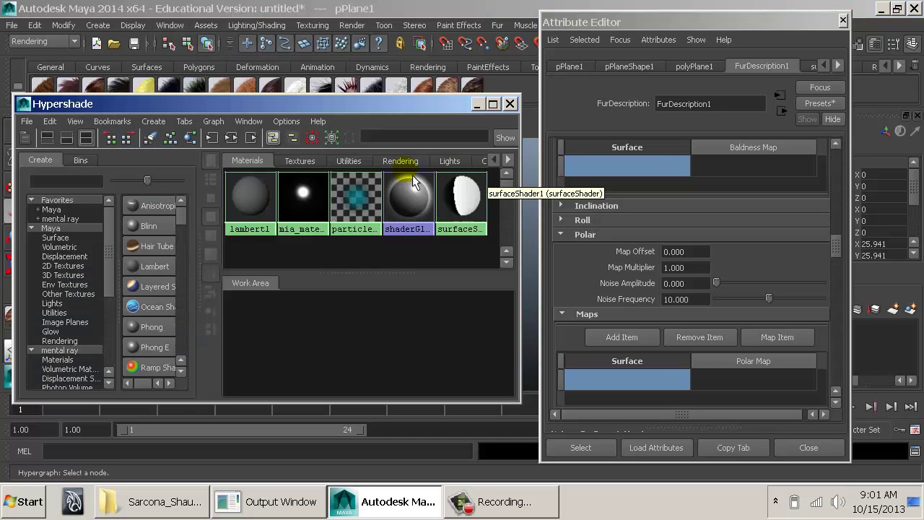
{"action": "left_click", "coordinate": [308, 160]}
{"action": "middle_click_drag", "start_coordinate": [260, 207], "coordinate": [752, 400]}
{"action": "middle_click_drag", "start_coordinate": [651, 371], "coordinate": [738, 382]}
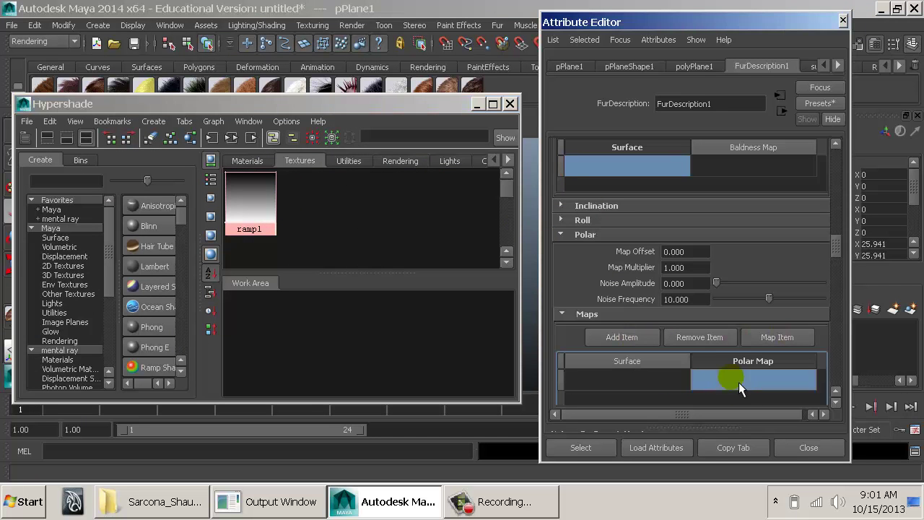
{"action": "left_click", "coordinate": [732, 376]}
{"action": "left_click", "coordinate": [802, 338]}
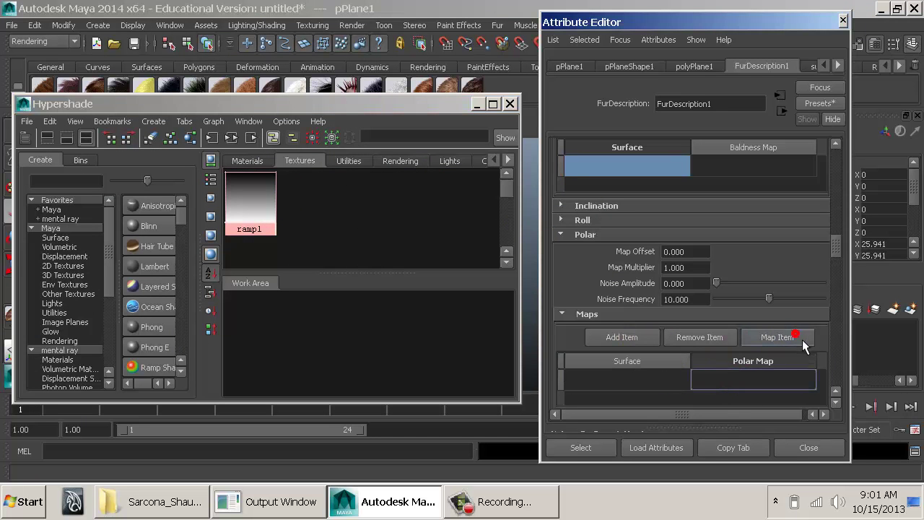
Try to map an item to the empty Baldness Map entry, and minimize the Hypershade
{"action": "left_click", "coordinate": [779, 259]}
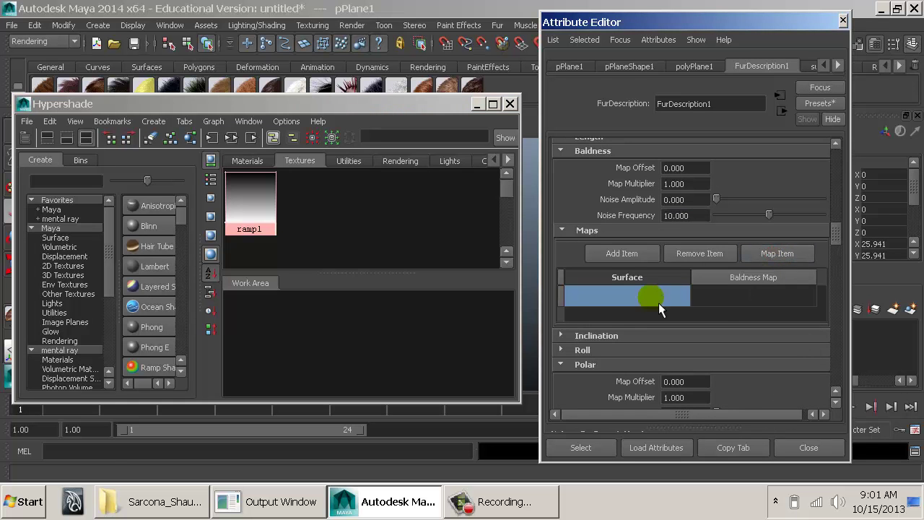
{"action": "left_click", "coordinate": [714, 294]}
{"action": "left_click", "coordinate": [715, 295]}
{"action": "left_click", "coordinate": [477, 104]}
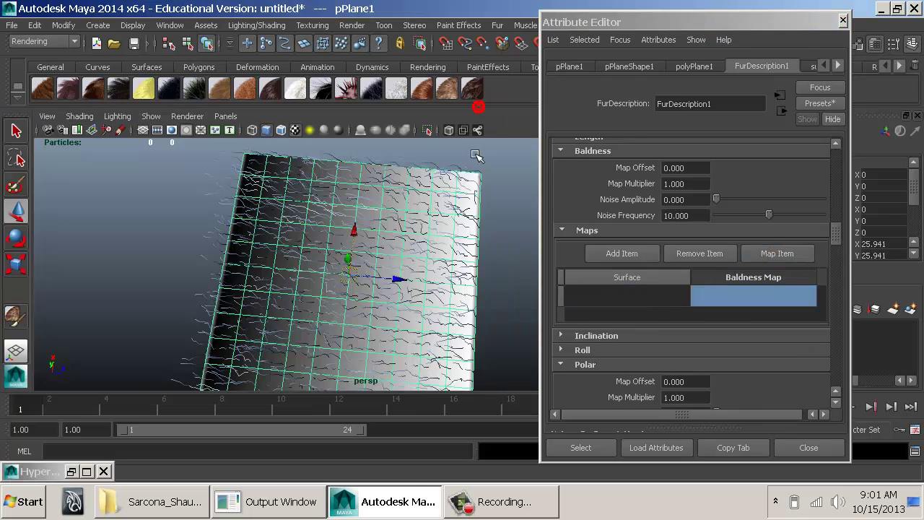
Use the Paint Fur Attributes Tool on FurDescription1's Baldness, apply one dab of value 0 to the plane, and leave the tool
{"action": "left_click_drag", "start_coordinate": [454, 264], "coordinate": [424, 202], "text": "alt"}
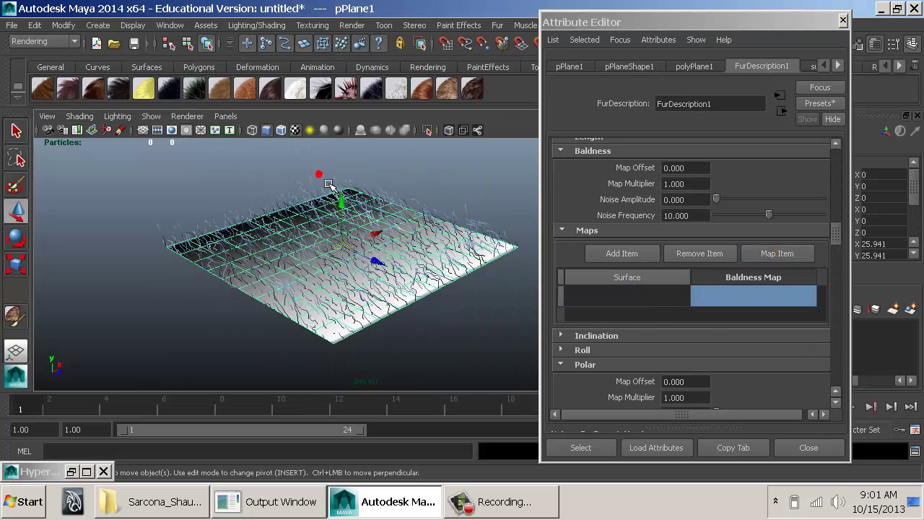
{"action": "left_click", "coordinate": [368, 177]}
{"action": "key", "text": "space"}
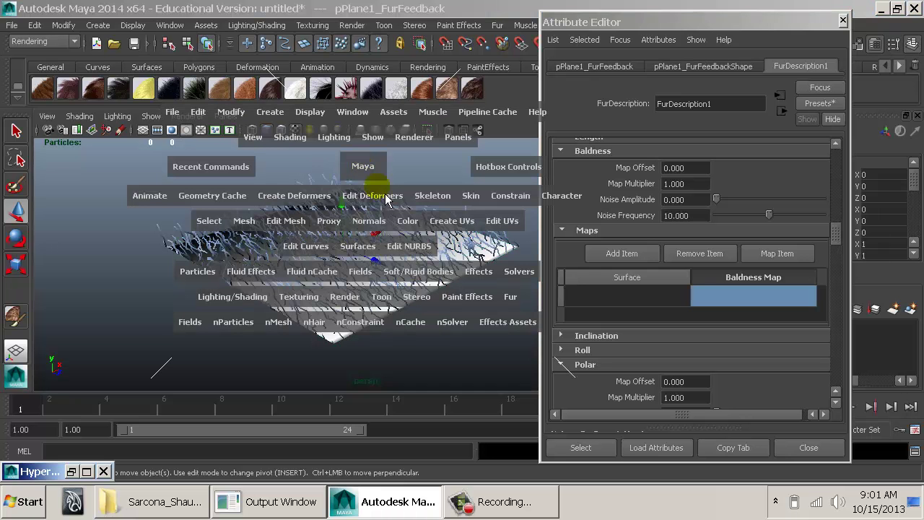
{"action": "mouse_move", "coordinate": [510, 296]}
{"action": "left_mouse_down"}
{"action": "mouse_move", "coordinate": [618, 104]}
{"action": "mouse_move", "coordinate": [676, 113]}
{"action": "mouse_move", "coordinate": [636, 126]}
{"action": "left_mouse_up"}
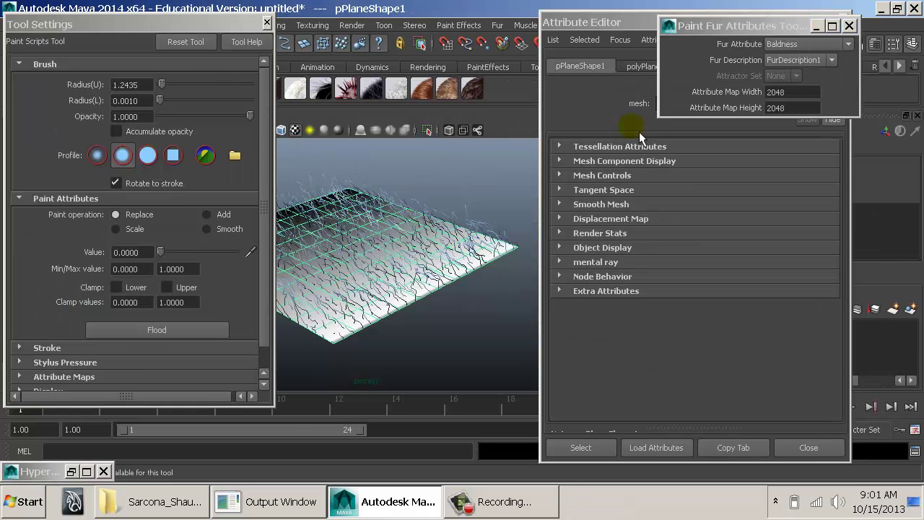
{"action": "left_click_drag", "start_coordinate": [736, 26], "coordinate": [420, 56]}
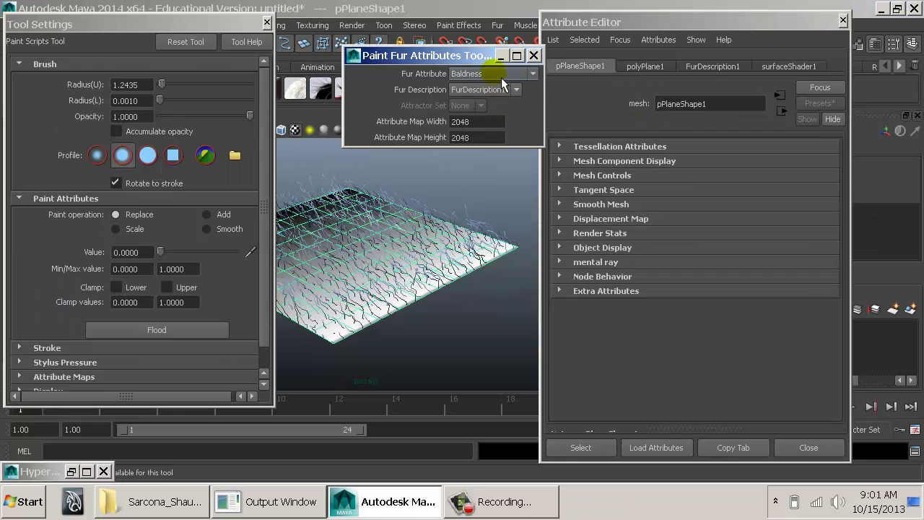
{"action": "left_click", "coordinate": [371, 226]}
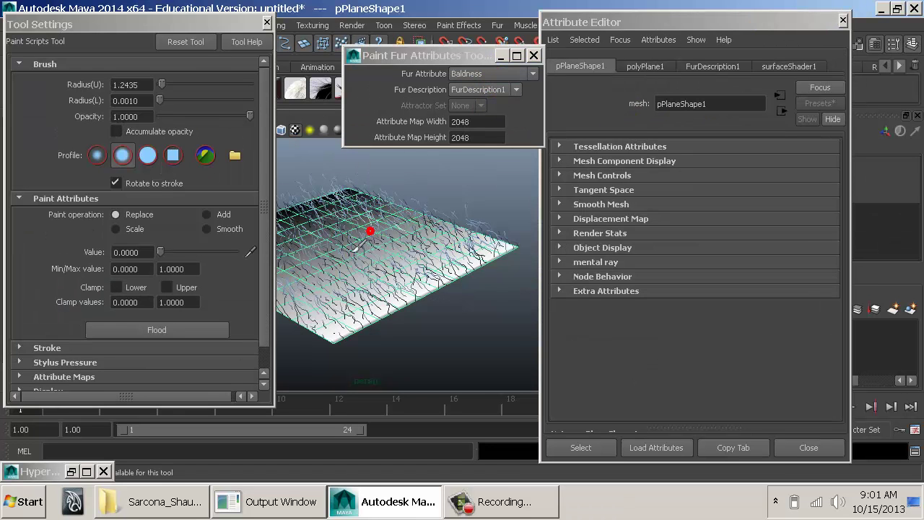
{"action": "key", "text": "t"}
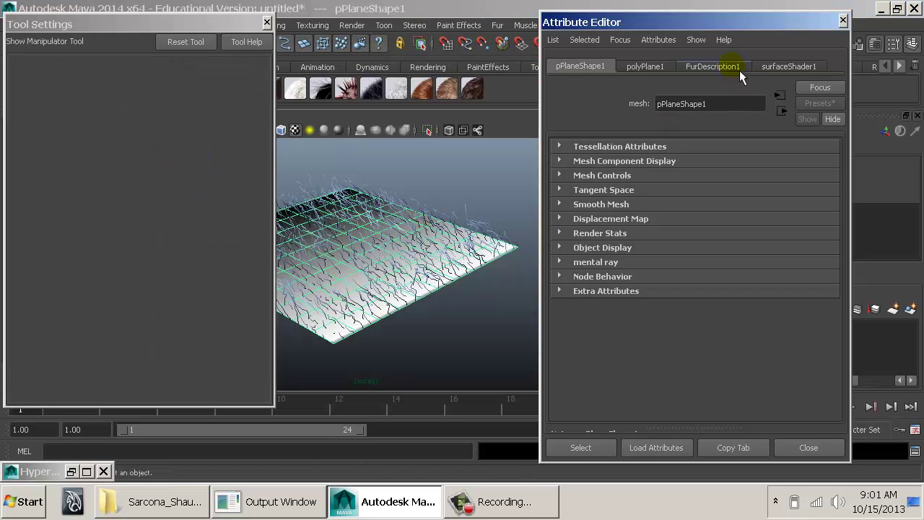
Browse the image files available for pPlaneShape1's Baldness Map in FurDescription1, and close the import dialog without choosing one
{"action": "left_click", "coordinate": [738, 66]}
{"action": "left_click", "coordinate": [727, 302]}
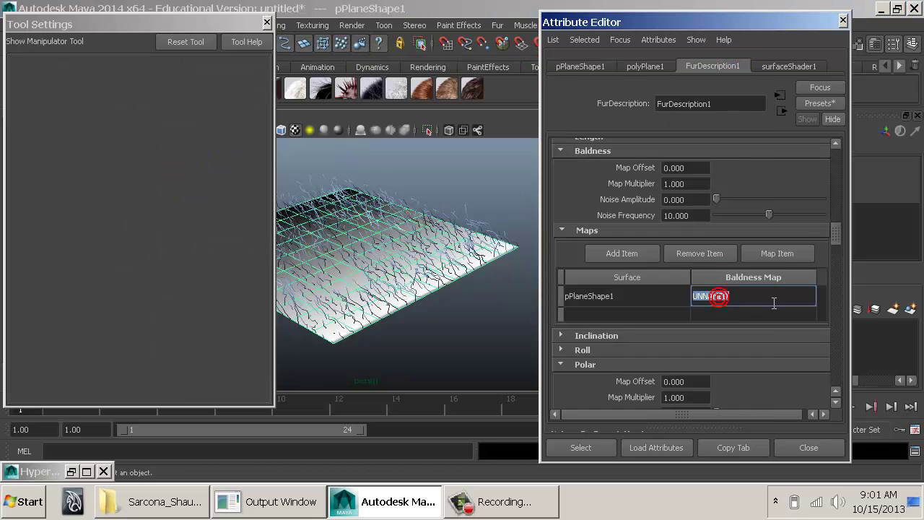
{"action": "left_click", "coordinate": [782, 257]}
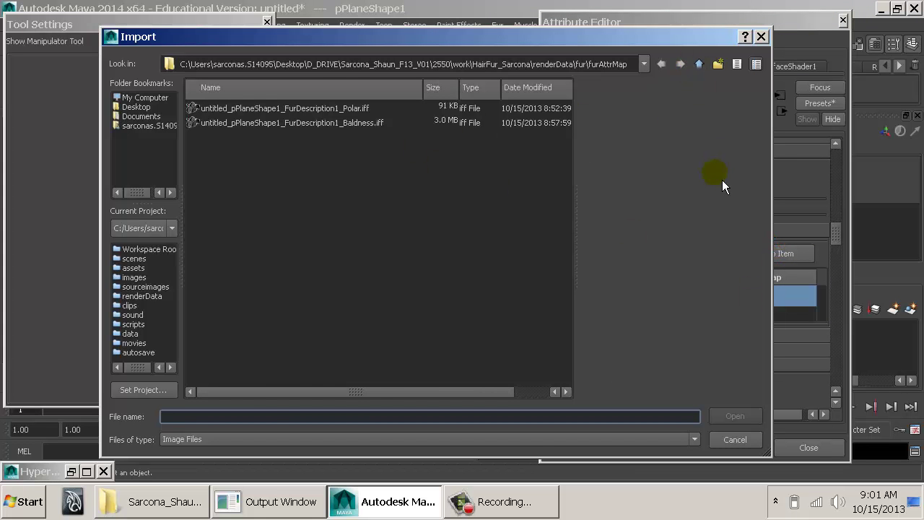
{"action": "key", "text": "Escape"}
Bring back the Hypershade and try to transfer its ramp1 texture onto pPlaneShape1's Baldness Map entry
{"action": "left_click", "coordinate": [305, 30]}
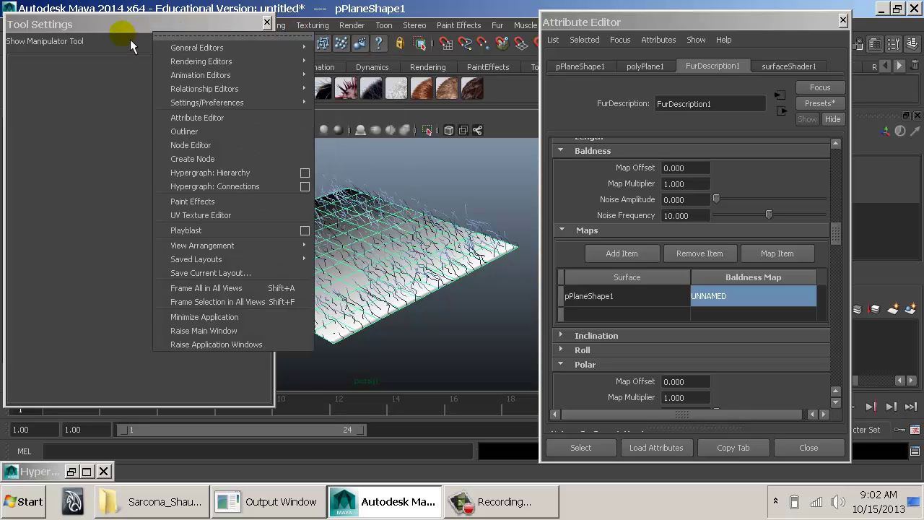
{"action": "mouse_move", "coordinate": [243, 63]}
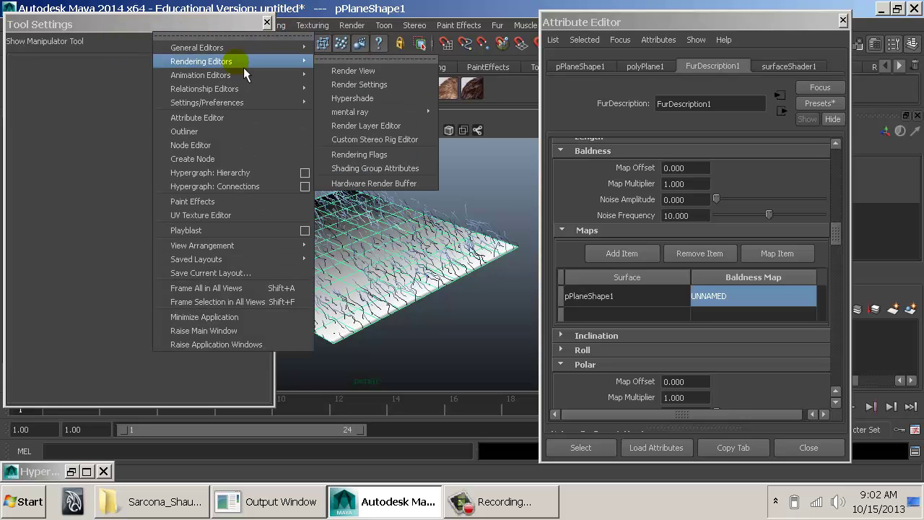
{"action": "left_click", "coordinate": [381, 104]}
{"action": "middle_click_drag", "start_coordinate": [249, 196], "coordinate": [742, 308]}
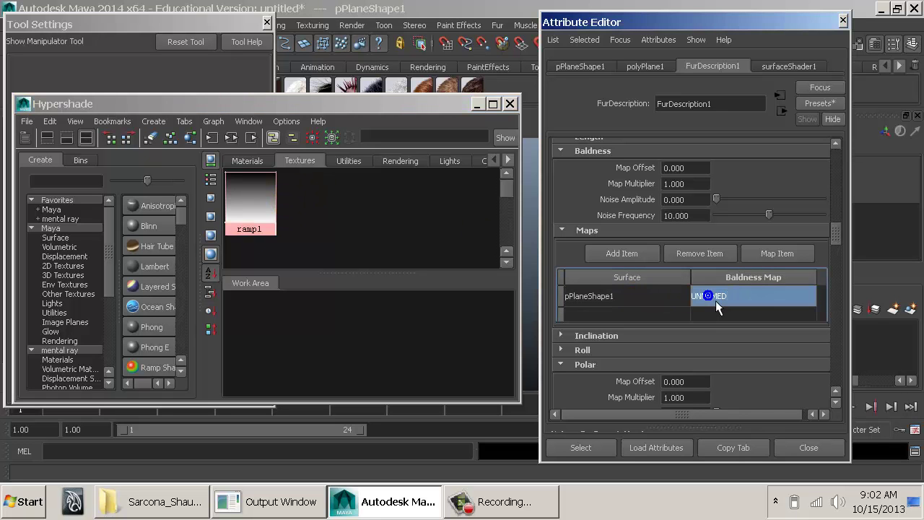
{"action": "left_click", "coordinate": [467, 250]}
Set the Baldness Map of pPlaneShape1 to ramp1
{"action": "double_click", "coordinate": [736, 296]}
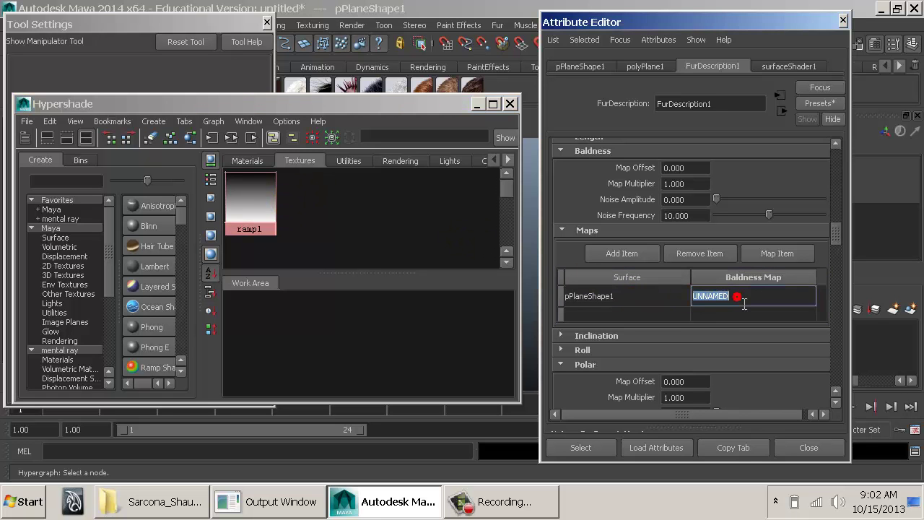
{"action": "type", "text": "ramp1"}
{"action": "key", "text": "Return"}
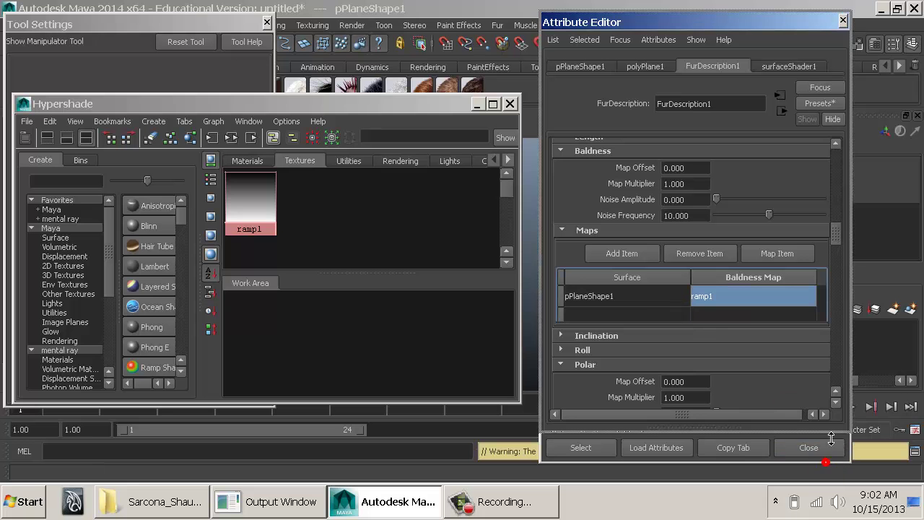
Shorten the Attribute Editor and close the Hypershade and Tool Settings windows
{"action": "left_click_drag", "start_coordinate": [831, 463], "coordinate": [831, 412]}
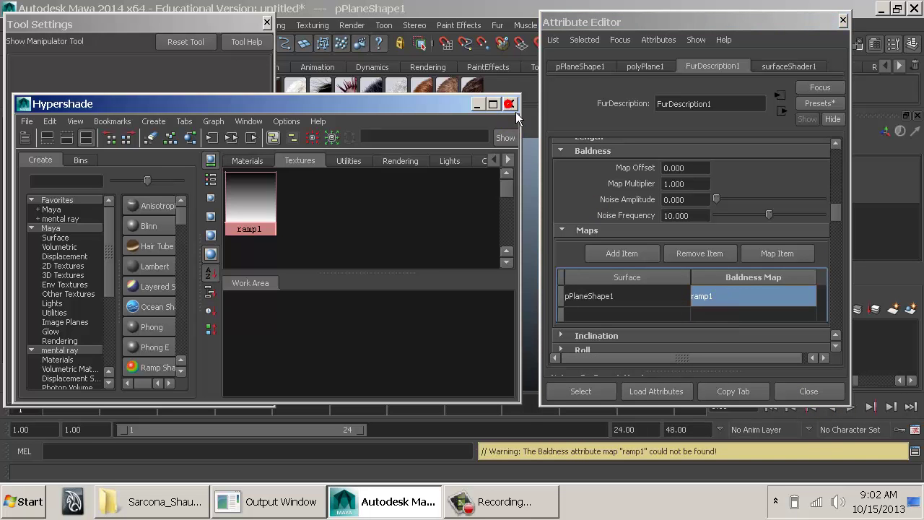
{"action": "left_click", "coordinate": [510, 104]}
{"action": "left_click", "coordinate": [267, 22]}
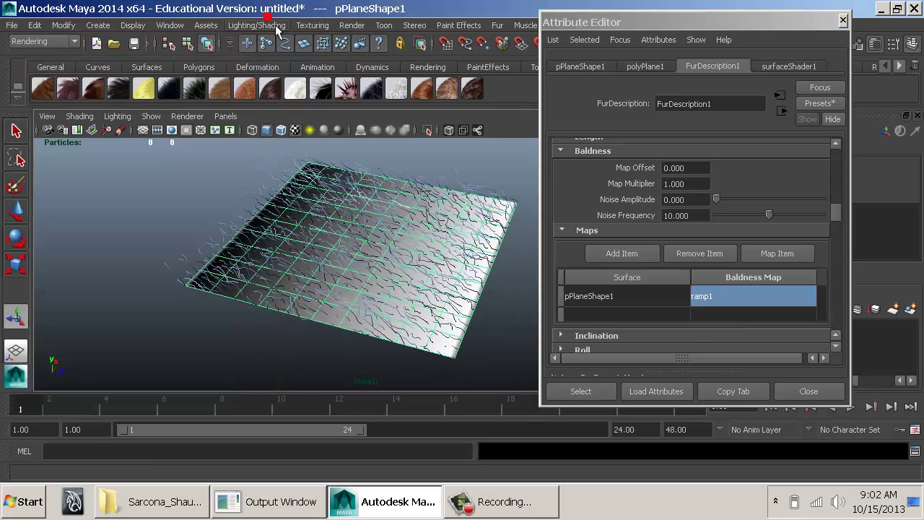
{"action": "left_click", "coordinate": [412, 257]}
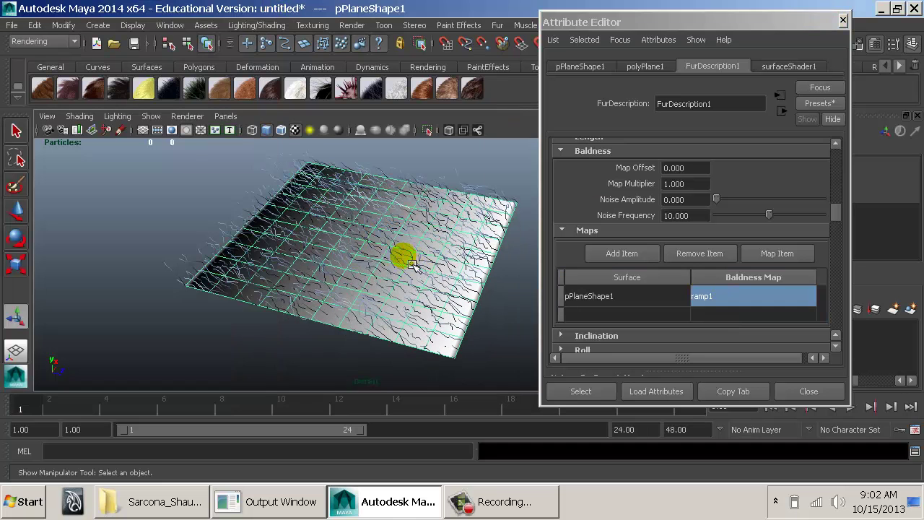
{"action": "left_click", "coordinate": [168, 26]}
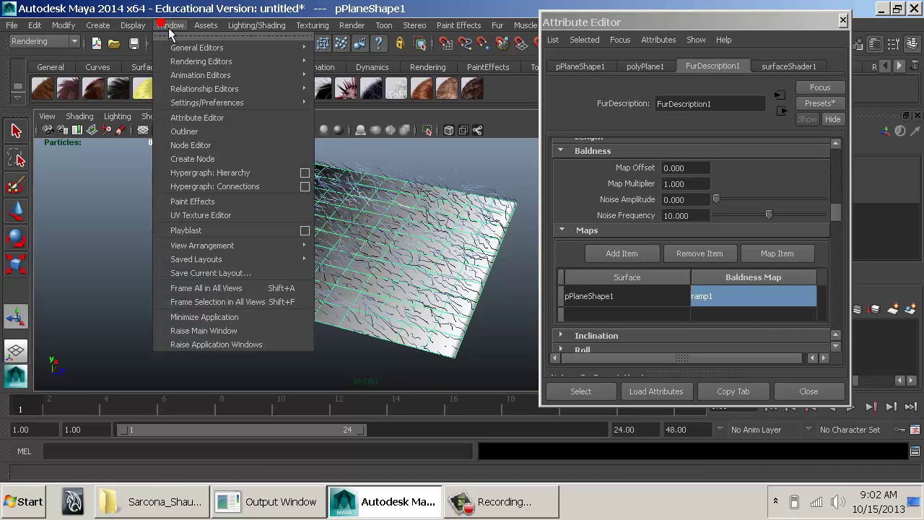
{"action": "left_click", "coordinate": [289, 105]}
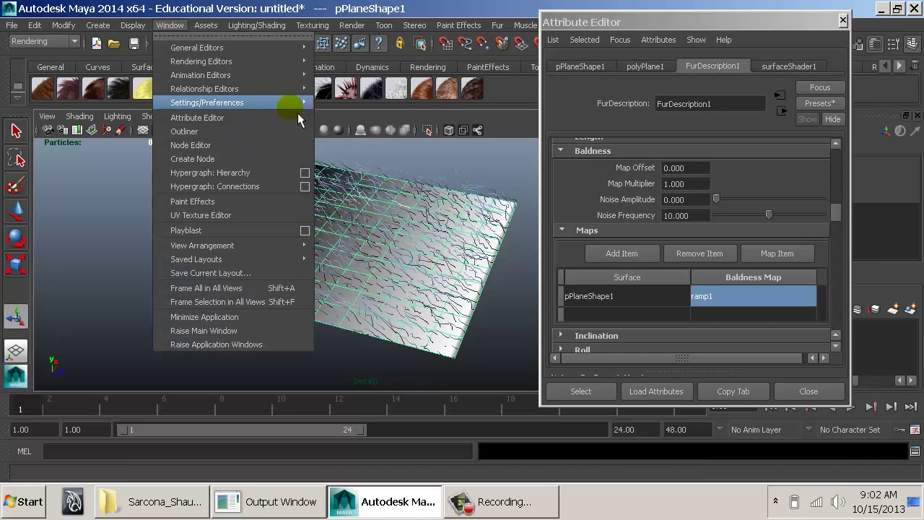
{"action": "left_click", "coordinate": [254, 67]}
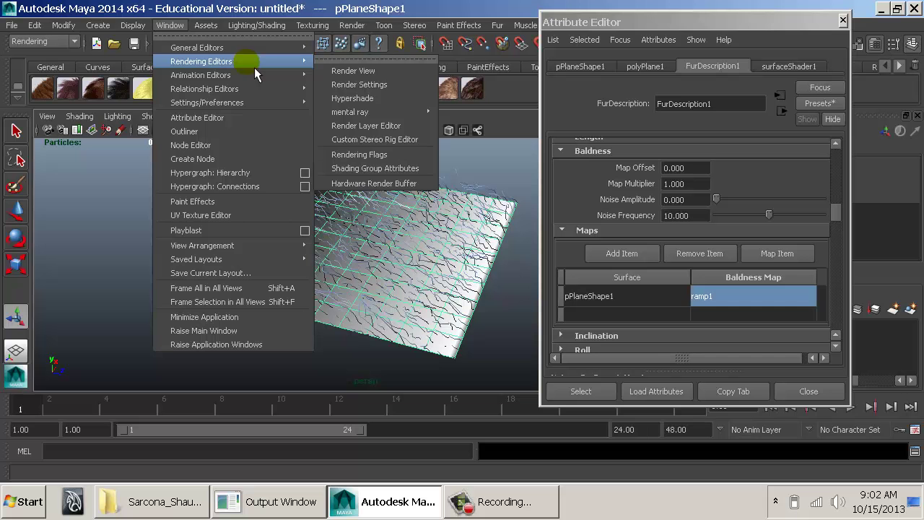
{"action": "left_click", "coordinate": [134, 26]}
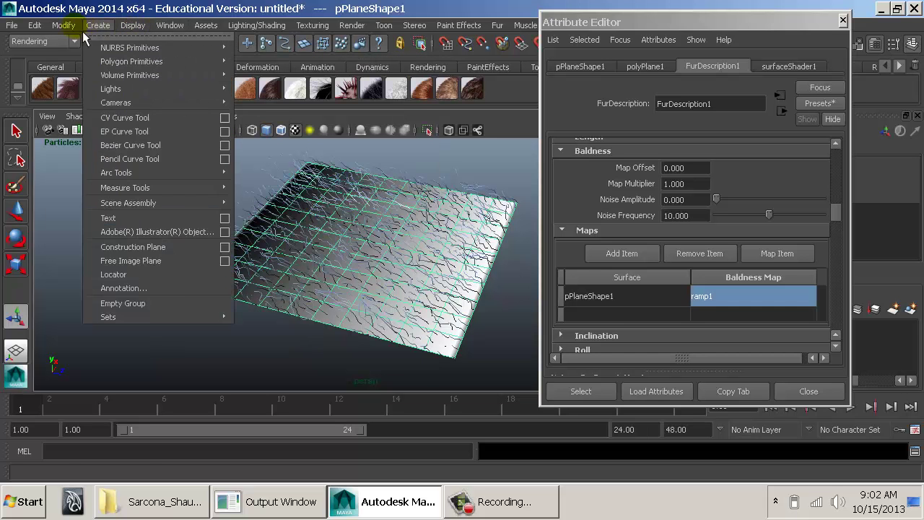
{"action": "left_click", "coordinate": [371, 161]}
Batch-bake the selected plane's shading to a texture with mental ray, closing the baking options, and show the plane in textured display
{"action": "key", "text": "space"}
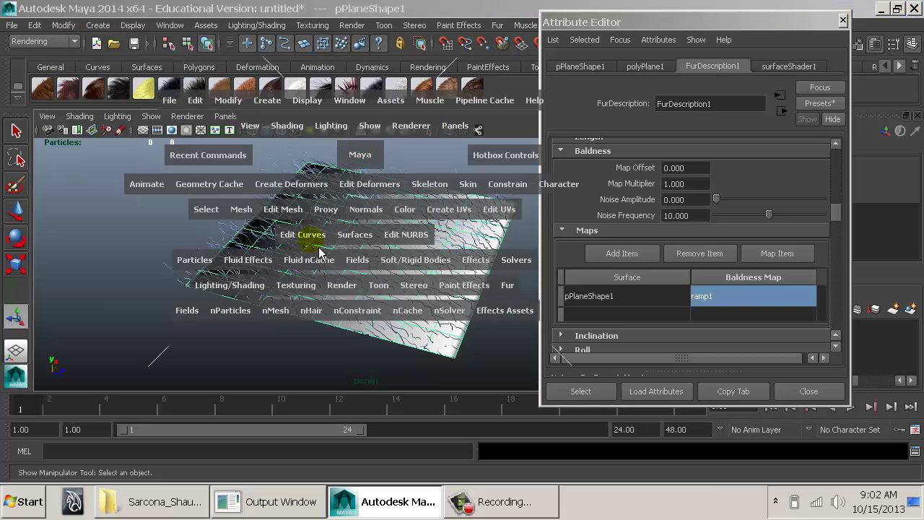
{"action": "left_click", "coordinate": [229, 296]}
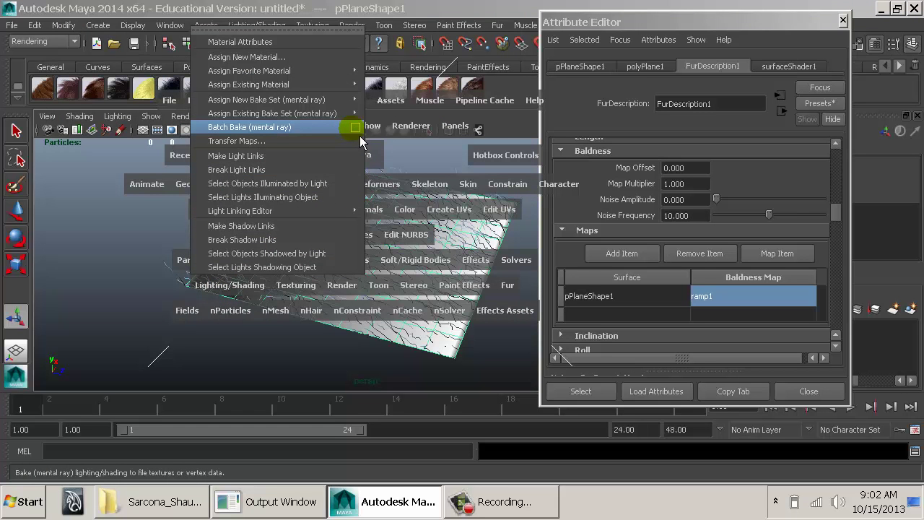
{"action": "left_click", "coordinate": [357, 131]}
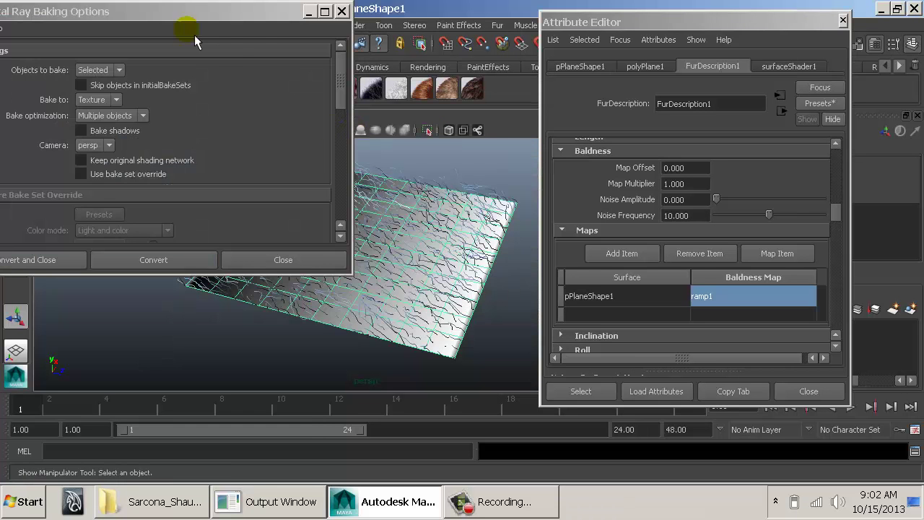
{"action": "left_click_drag", "start_coordinate": [194, 35], "coordinate": [382, 52]}
{"action": "left_click", "coordinate": [305, 106]}
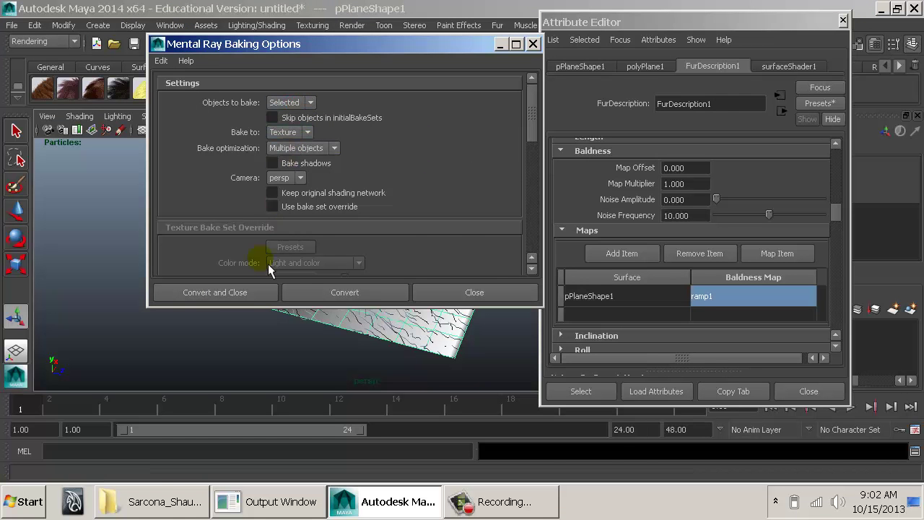
{"action": "left_click", "coordinate": [242, 293]}
{"action": "key", "text": "6"}
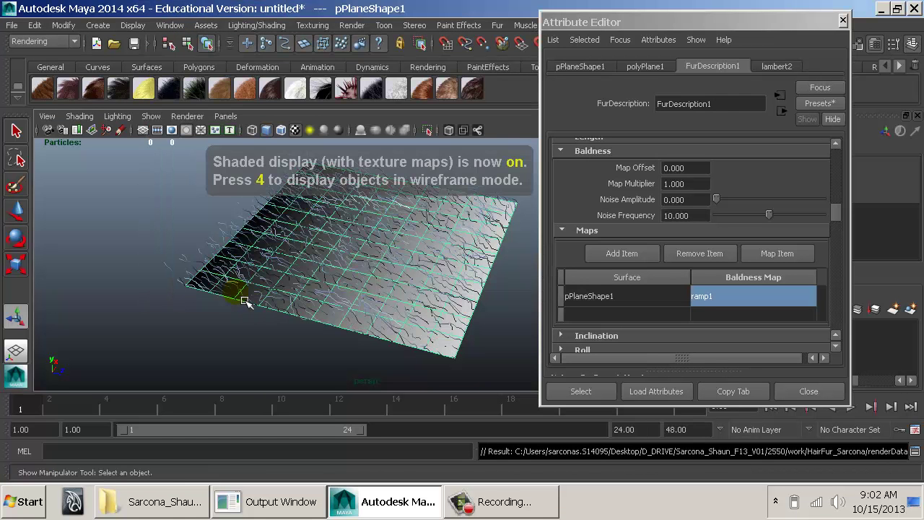
Open the baked file texture feeding lambert2's Incandescence and copy its full Image Name path
{"action": "left_click", "coordinate": [423, 212]}
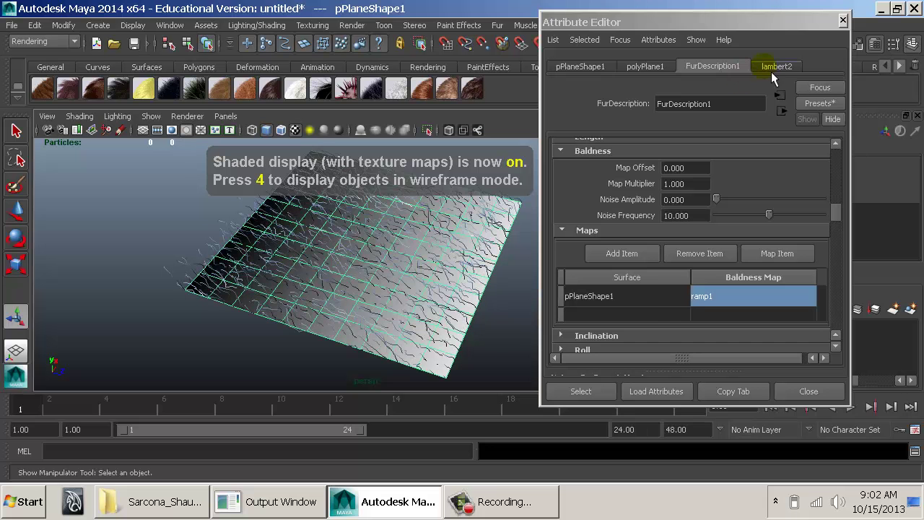
{"action": "left_click", "coordinate": [769, 72]}
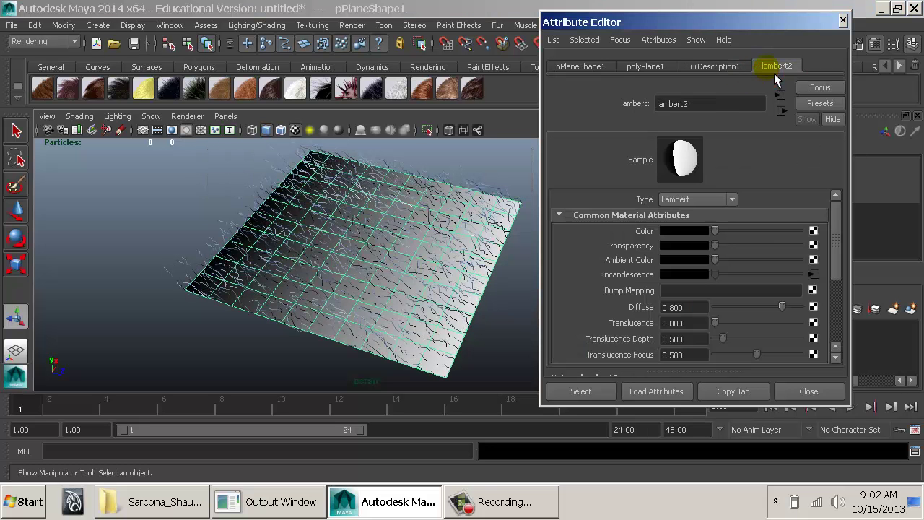
{"action": "left_click", "coordinate": [815, 275]}
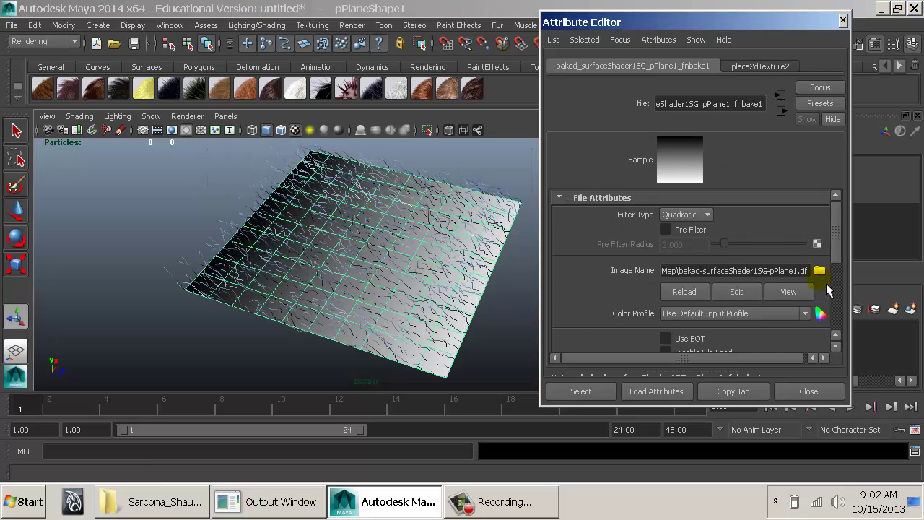
{"action": "double_click", "coordinate": [805, 270]}
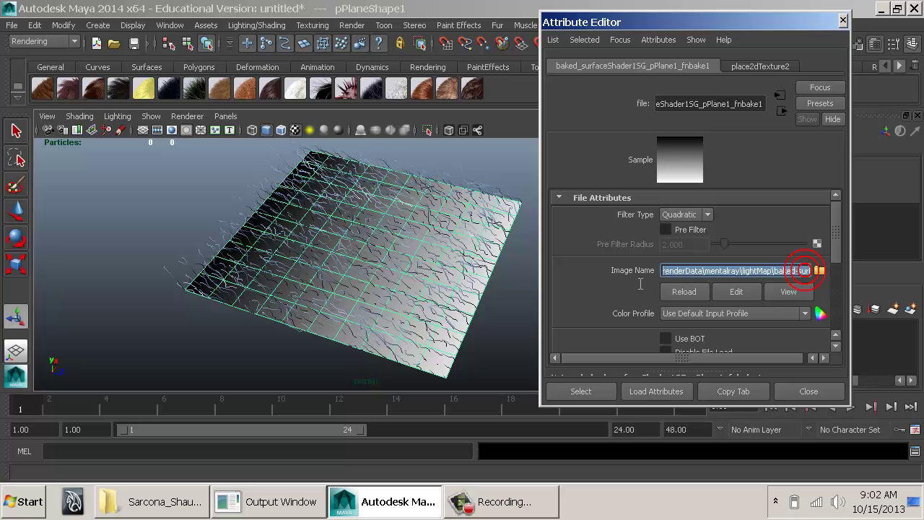
{"action": "left_click", "coordinate": [683, 273]}
{"action": "left_click_drag", "start_coordinate": [669, 276], "coordinate": [847, 275]}
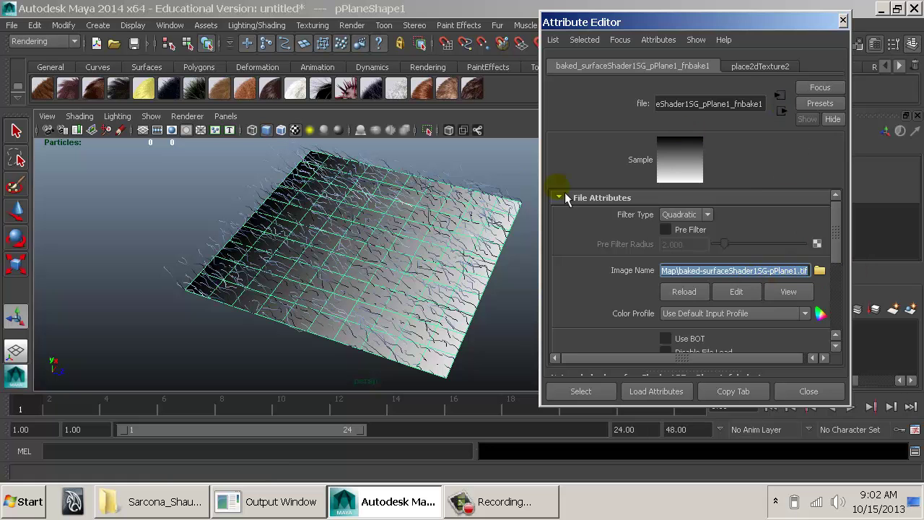
Try the copied path renderData\mentalray\lightMap\baked-surfaceShader1SG-pPlane1.tif as pPlaneShape1's Baldness Map in FurDescription1
{"action": "left_click", "coordinate": [469, 172]}
{"action": "double_click", "coordinate": [730, 299]}
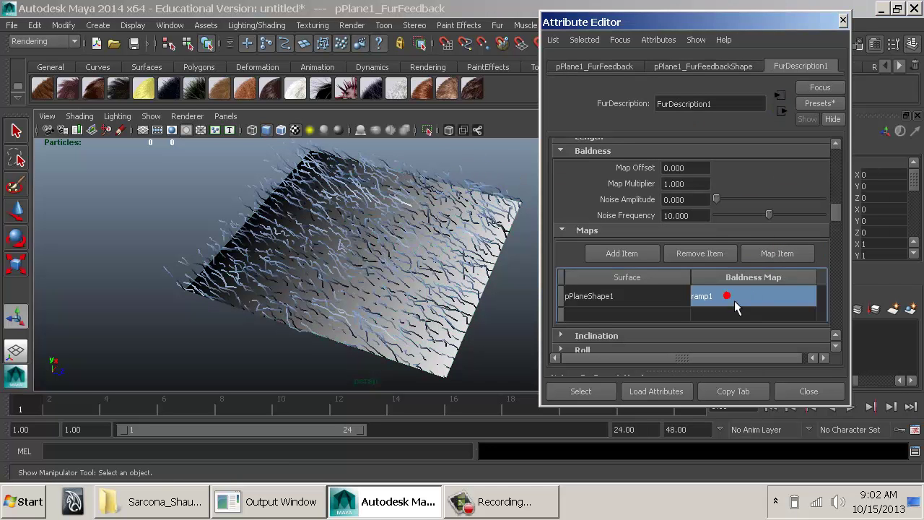
{"action": "key", "text": "ctrl+v"}
{"action": "key", "text": "Return"}
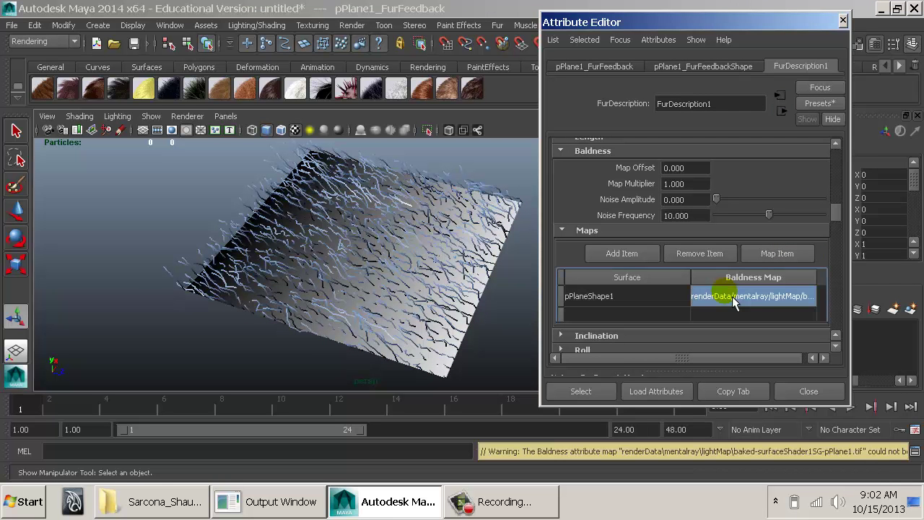
Map pPlaneShape1's baldness to the image baked-surfaceShader1SG-pPlane1.tif from the project's renderData/mentalray/lightMap folder
{"action": "left_click", "coordinate": [771, 253]}
{"action": "left_click", "coordinate": [680, 64]}
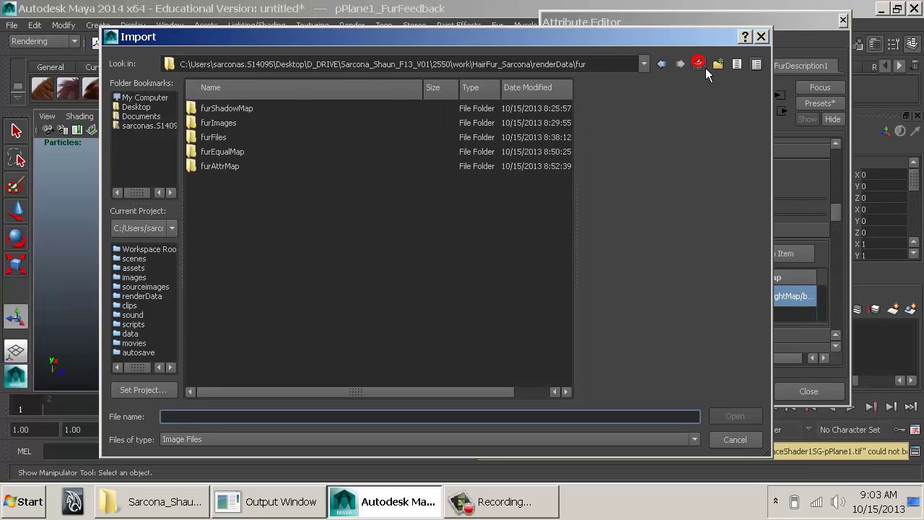
{"action": "left_click", "coordinate": [700, 65]}
{"action": "left_click", "coordinate": [699, 64]}
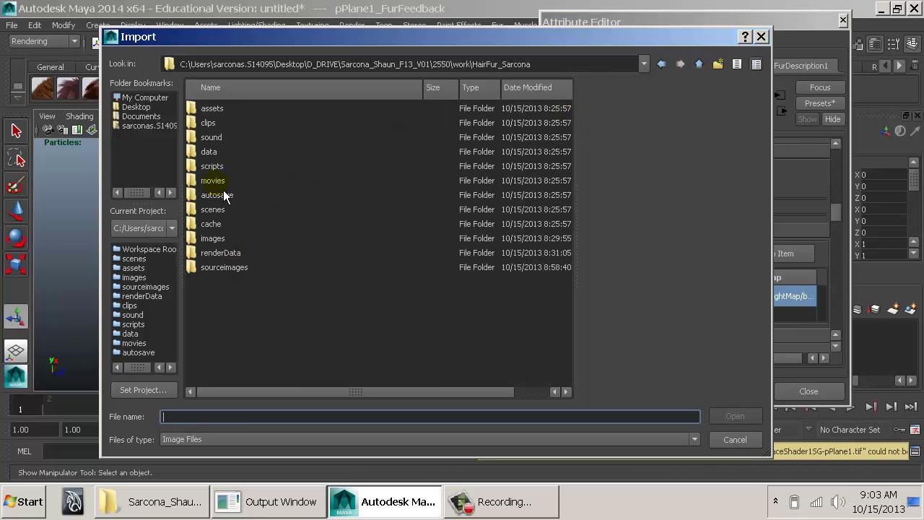
{"action": "double_click", "coordinate": [221, 253]}
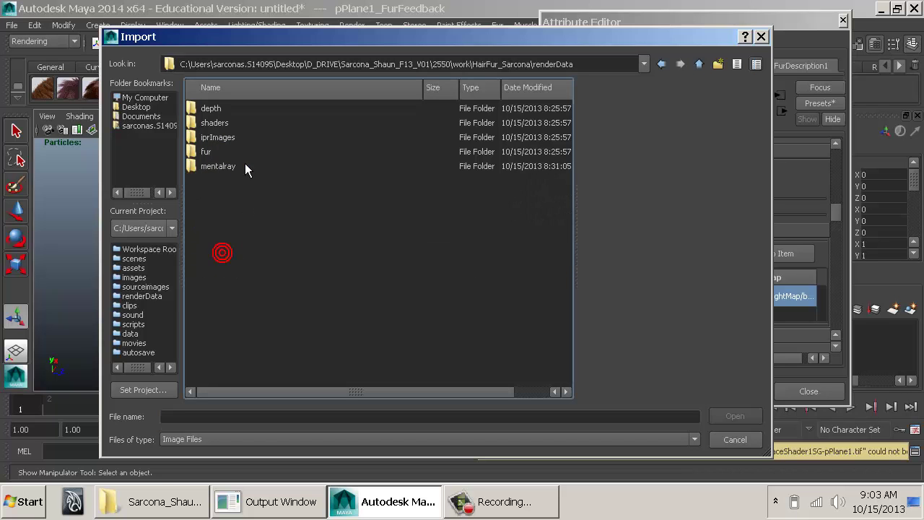
{"action": "left_click", "coordinate": [229, 166]}
{"action": "left_click", "coordinate": [234, 167]}
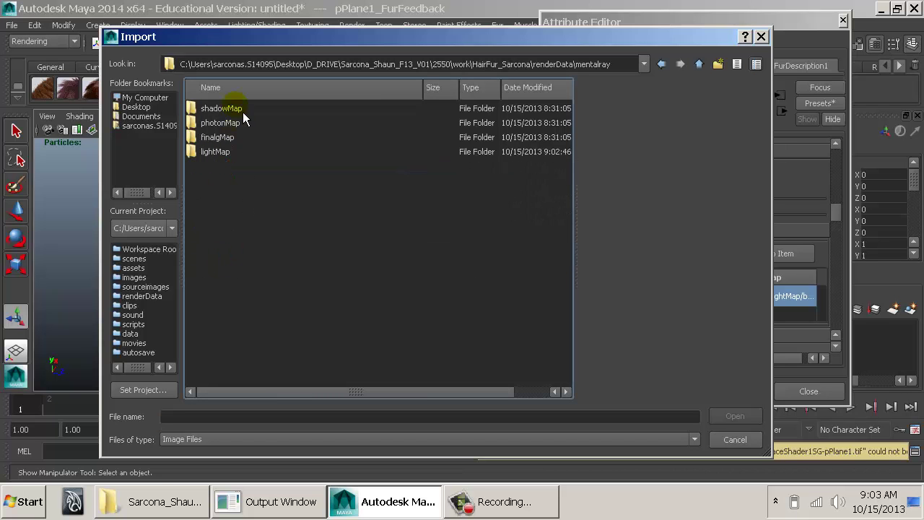
{"action": "double_click", "coordinate": [235, 113]}
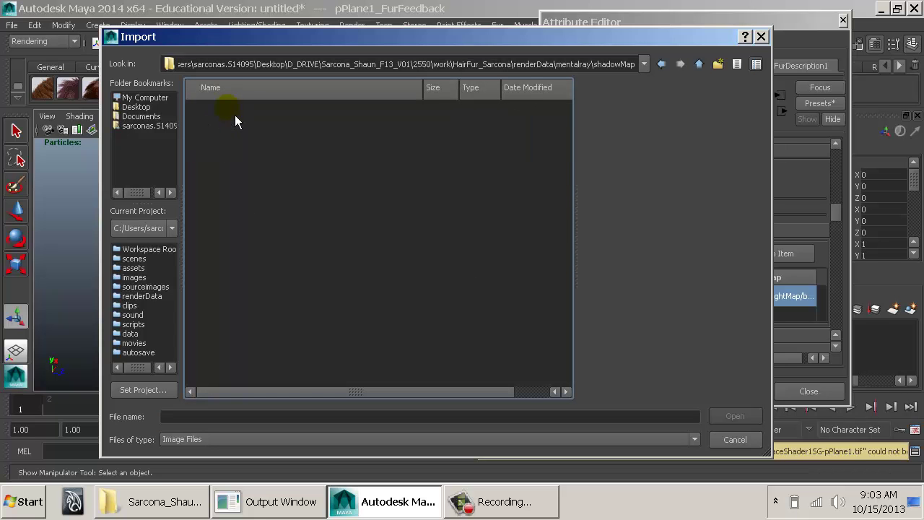
{"action": "key", "text": "BackSpace"}
{"action": "left_click_drag", "start_coordinate": [452, 52], "coordinate": [320, 55]}
{"action": "double_click", "coordinate": [93, 153]}
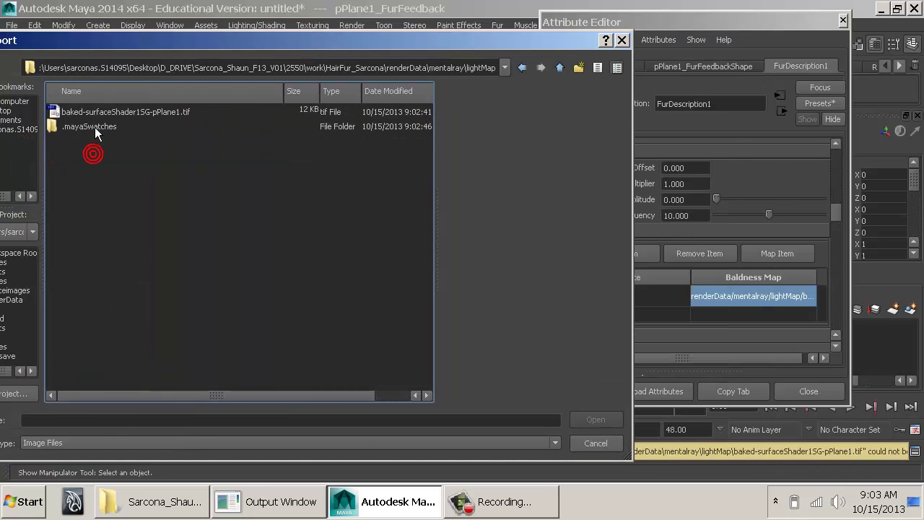
{"action": "double_click", "coordinate": [87, 112]}
Render the furry plane in mental ray to check the baldness map, then close the Render View
{"action": "left_click_drag", "start_coordinate": [382, 264], "coordinate": [417, 278], "text": "alt"}
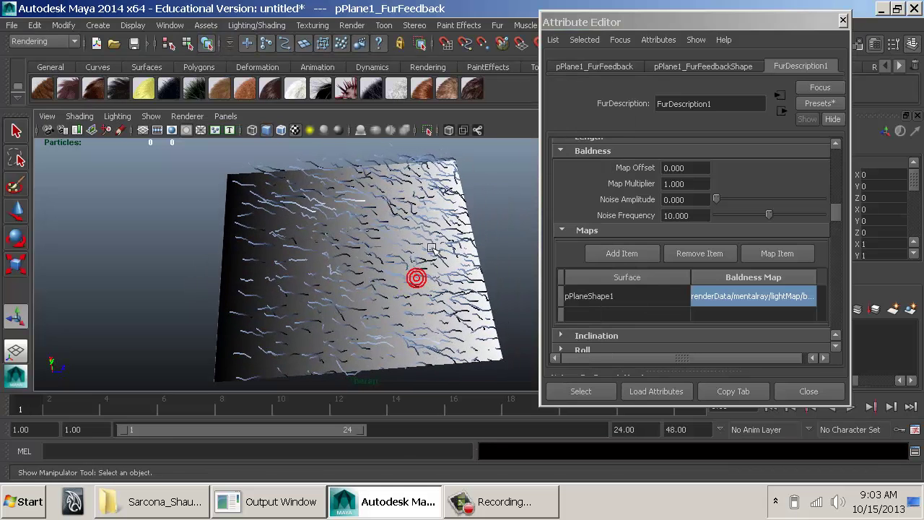
{"action": "left_click_drag", "start_coordinate": [604, 25], "coordinate": [741, 67]}
{"action": "left_click", "coordinate": [649, 46]}
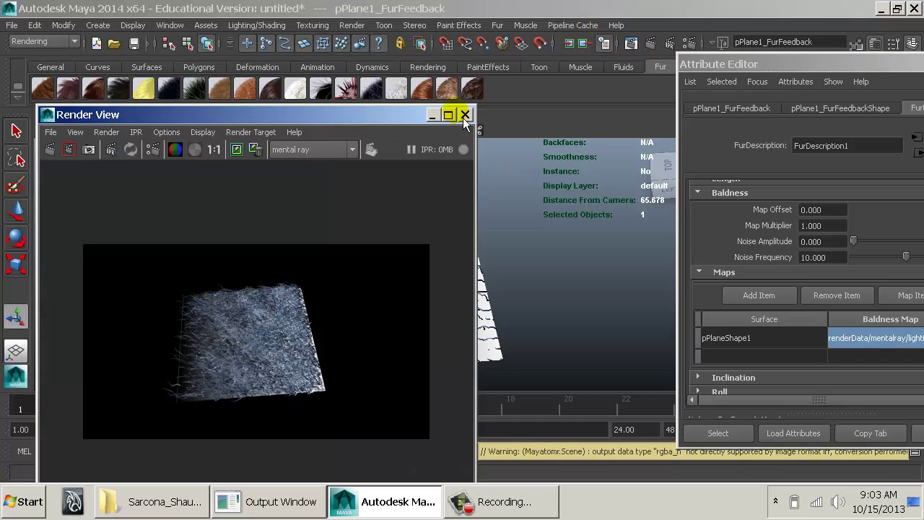
{"action": "left_click", "coordinate": [464, 116]}
{"action": "left_click_drag", "start_coordinate": [798, 71], "coordinate": [570, 73]}
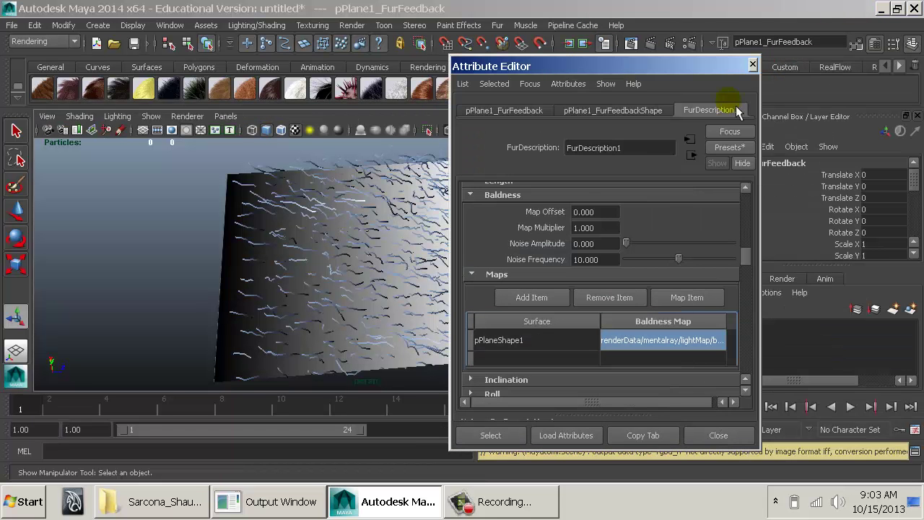
Inspect the plane's lambert2 material, its baked Incandescence texture and that texture's output connection
{"action": "left_click", "coordinate": [249, 222]}
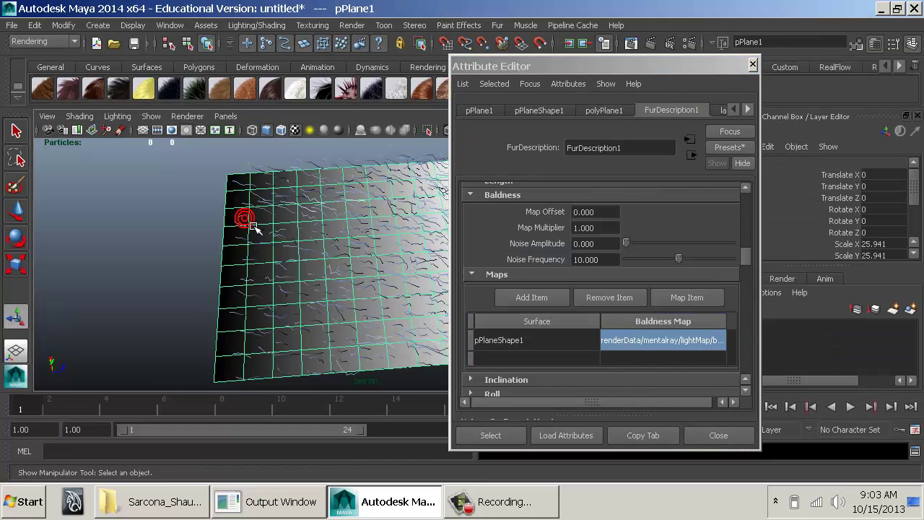
{"action": "left_click", "coordinate": [748, 109]}
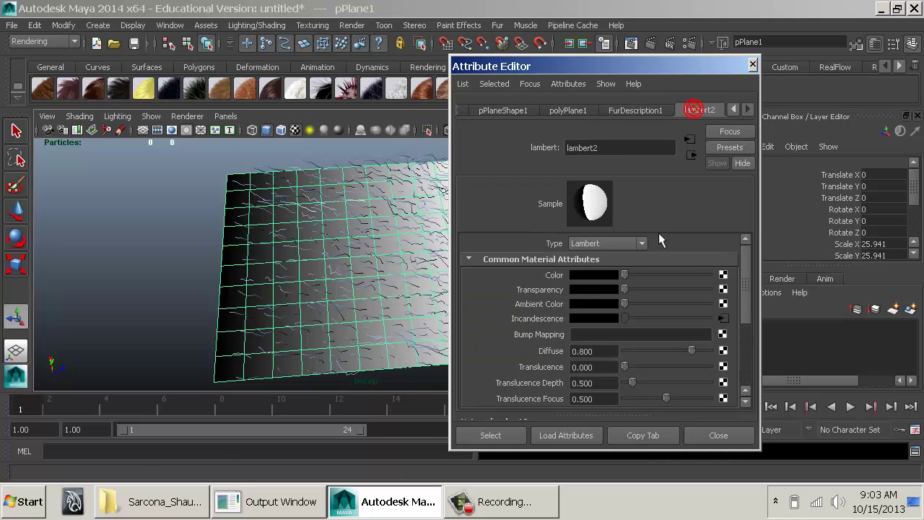
{"action": "left_click", "coordinate": [722, 318]}
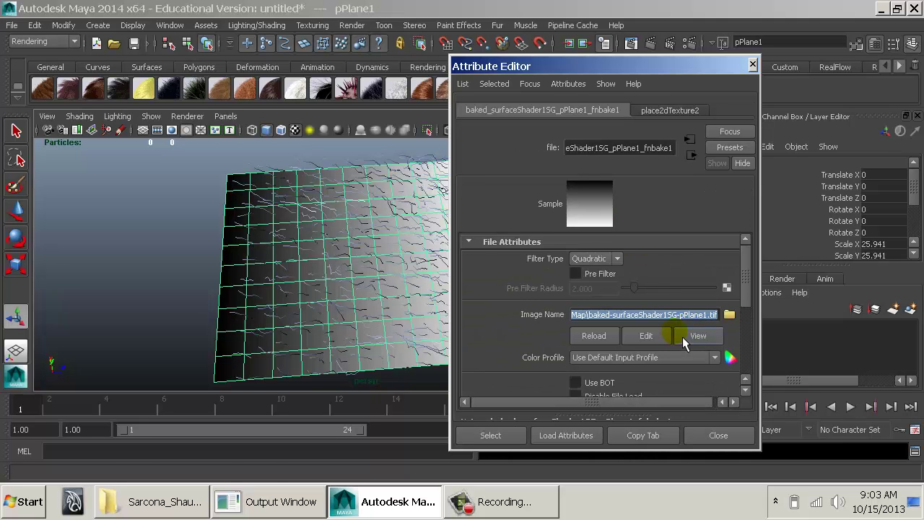
{"action": "left_click", "coordinate": [690, 154]}
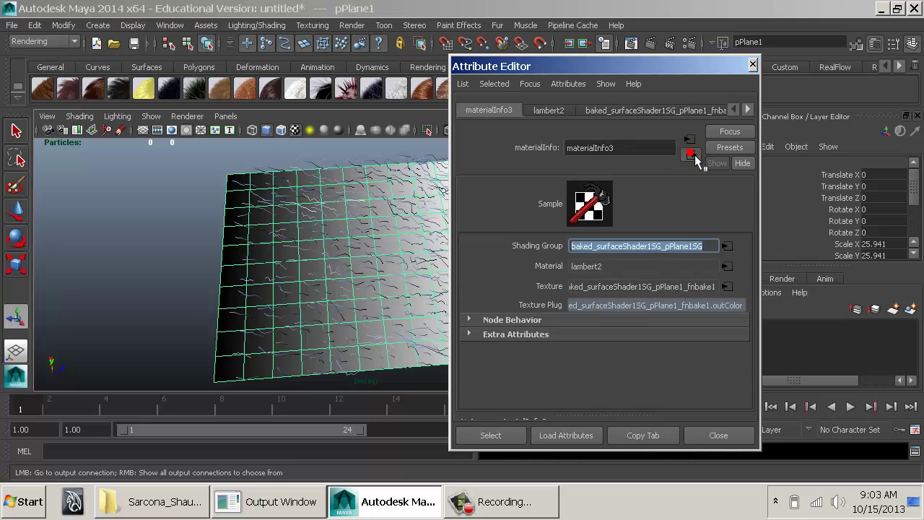
Assign the existing surfaceShader1 material to the plane and open its ramp1 texture
{"action": "left_click", "coordinate": [249, 204]}
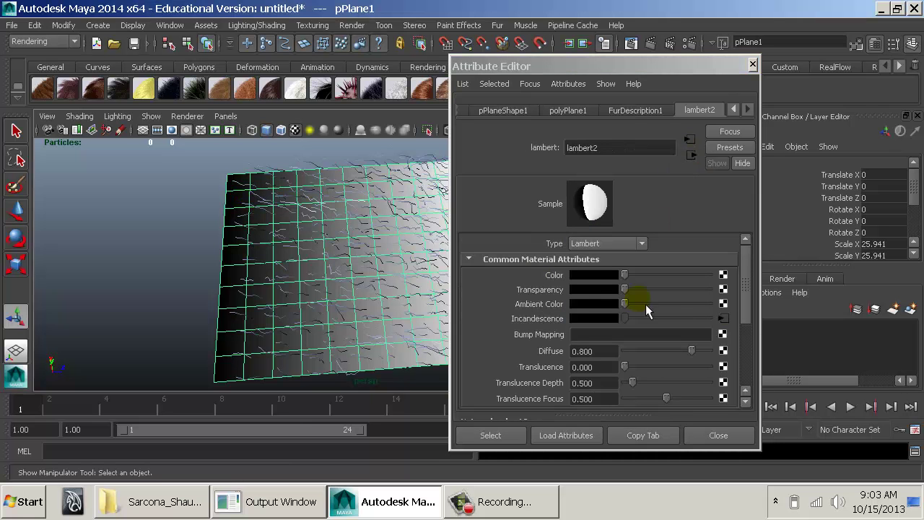
{"action": "right_click_drag", "start_coordinate": [231, 160], "coordinate": [336, 498]}
{"action": "left_click", "coordinate": [746, 109]}
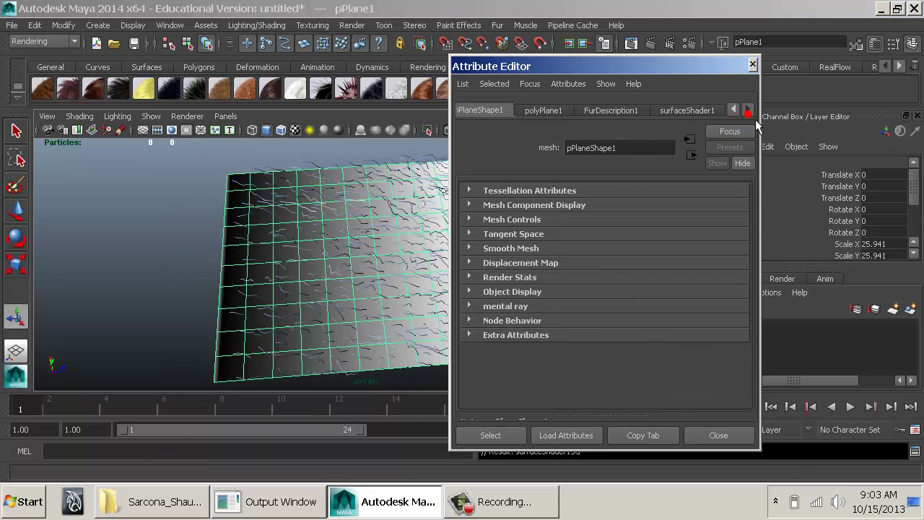
{"action": "left_click", "coordinate": [697, 112]}
{"action": "left_click", "coordinate": [735, 275]}
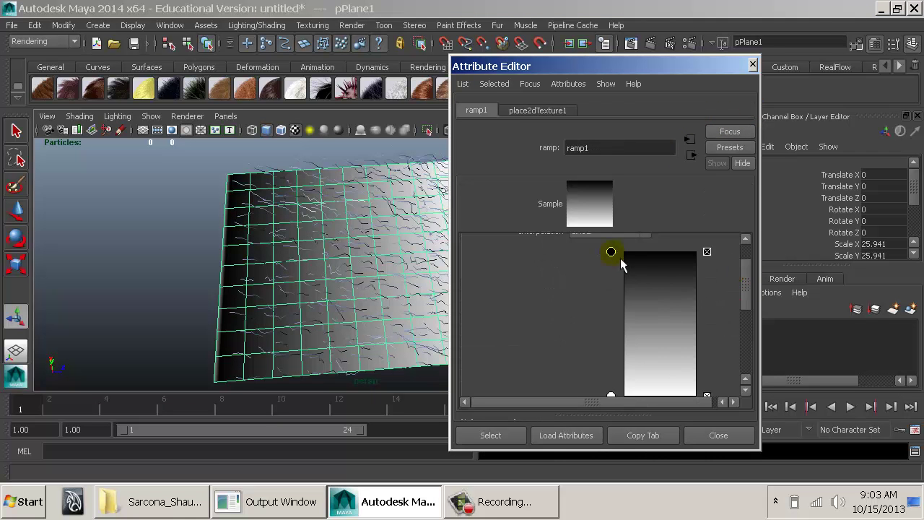
Distort ramp1 with U Wave 0.293, V Wave 0.374 and Noise 0.675, and place a black colour entry at position 0.355
{"action": "mouse_move", "coordinate": [744, 291]}
{"action": "left_mouse_down"}
{"action": "mouse_move", "coordinate": [753, 303]}
{"action": "mouse_move", "coordinate": [644, 351]}
{"action": "mouse_move", "coordinate": [691, 355]}
{"action": "left_mouse_up"}
{"action": "left_click_drag", "start_coordinate": [747, 330], "coordinate": [747, 276]}
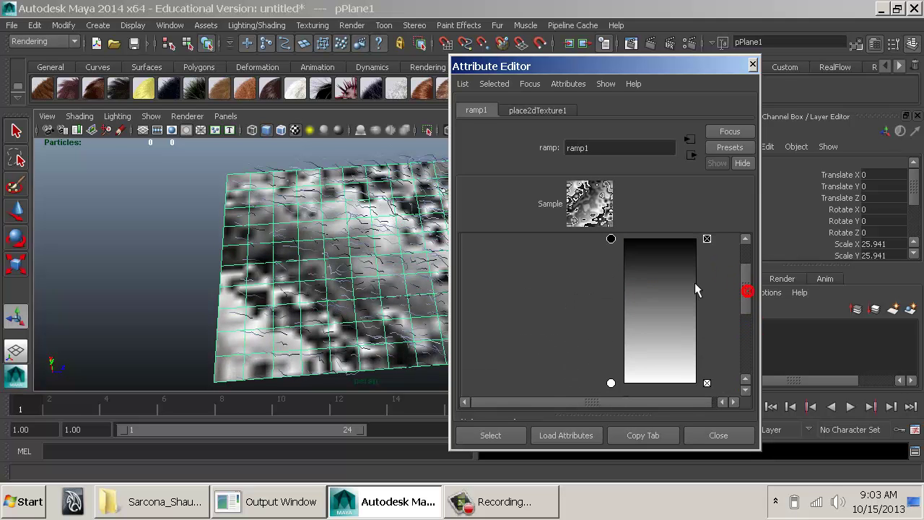
{"action": "left_click_drag", "start_coordinate": [659, 250], "coordinate": [663, 338]}
{"action": "left_click_drag", "start_coordinate": [756, 298], "coordinate": [754, 330]}
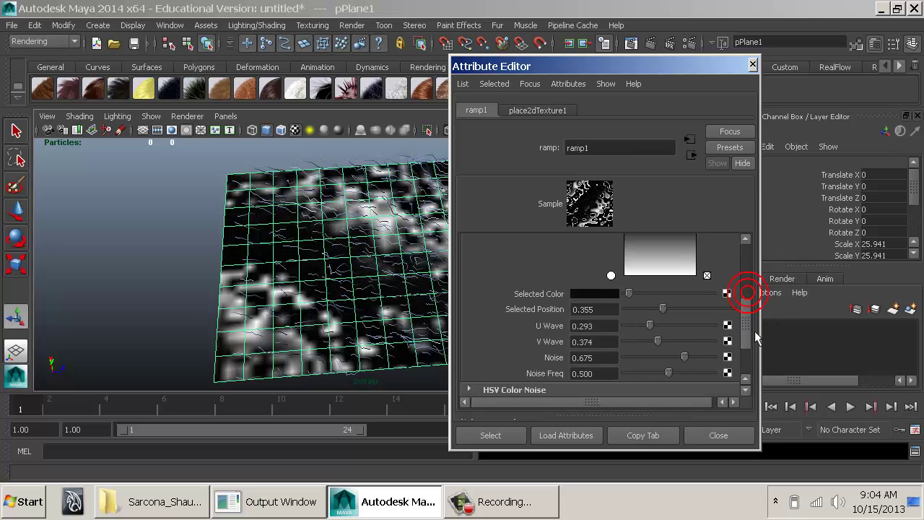
Batch bake the plane's modified ramp shader with mental ray and show the viewport with texture maps
{"action": "left_click", "coordinate": [254, 25]}
{"action": "left_click", "coordinate": [312, 137]}
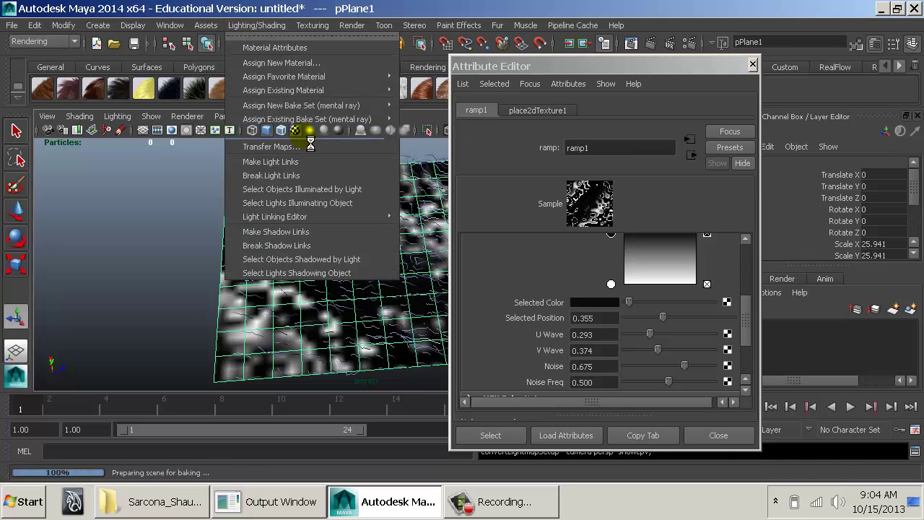
{"action": "key", "text": "6"}
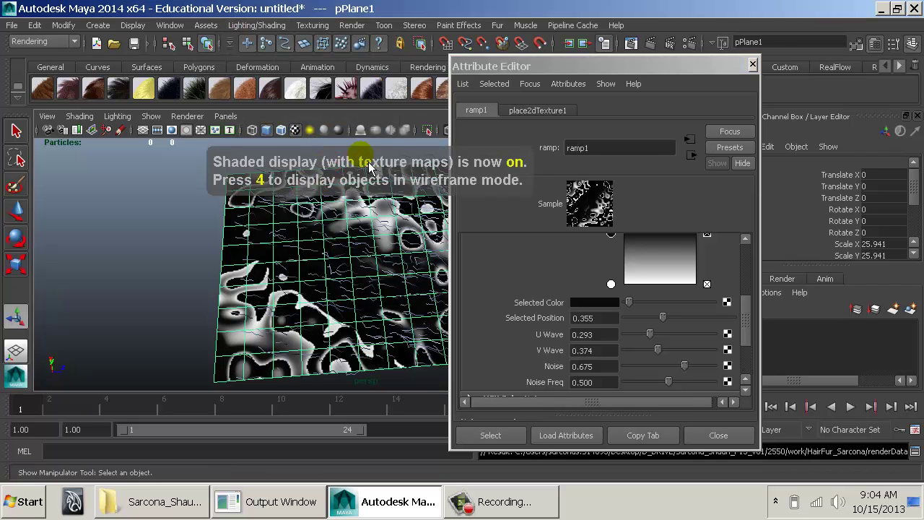
Select the plane's fur feedback and open its FurDescription1 attributes
{"action": "left_click", "coordinate": [389, 158]}
{"action": "left_click_drag", "start_coordinate": [339, 225], "coordinate": [334, 221], "text": "alt"}
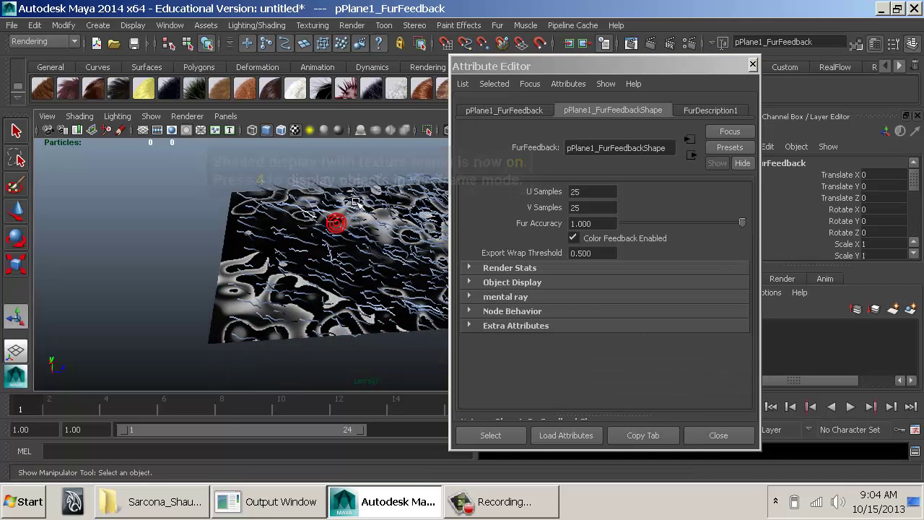
{"action": "left_click", "coordinate": [352, 178]}
{"action": "left_click_drag", "start_coordinate": [391, 176], "coordinate": [408, 175]}
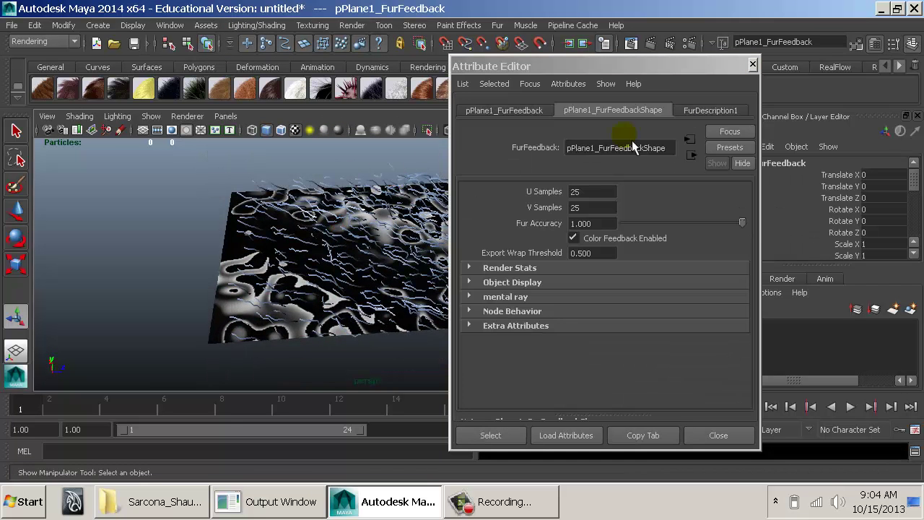
{"action": "left_click", "coordinate": [725, 114]}
Map pPlaneShape1's Baldness Map to baked-surfaceShader1SG-pPlane1.tif from the project's renderData/mentalray/lightMap folder
{"action": "left_click", "coordinate": [687, 298]}
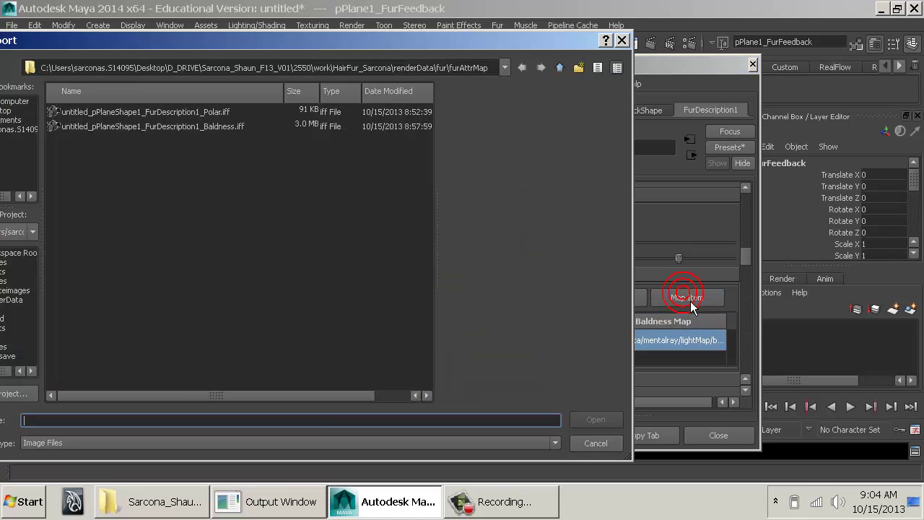
{"action": "left_click_drag", "start_coordinate": [454, 48], "coordinate": [603, 89]}
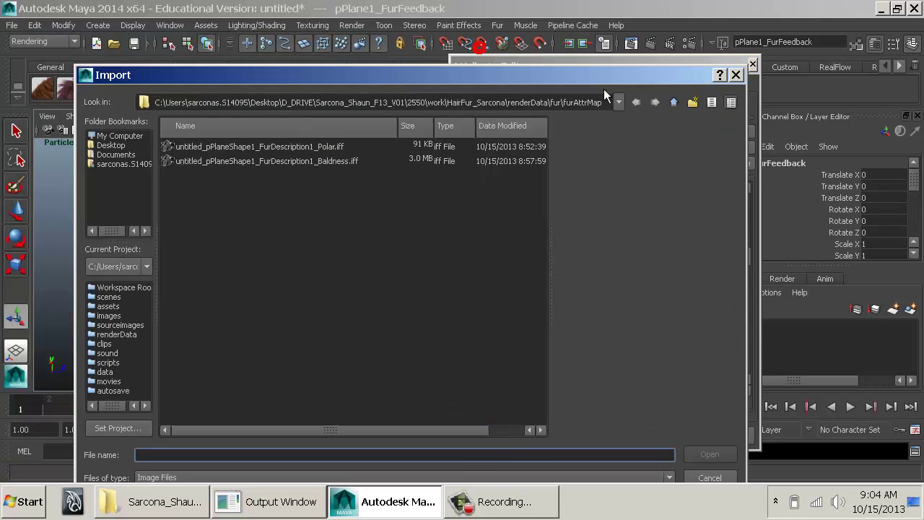
{"action": "left_click", "coordinate": [677, 107]}
{"action": "left_click", "coordinate": [677, 107]}
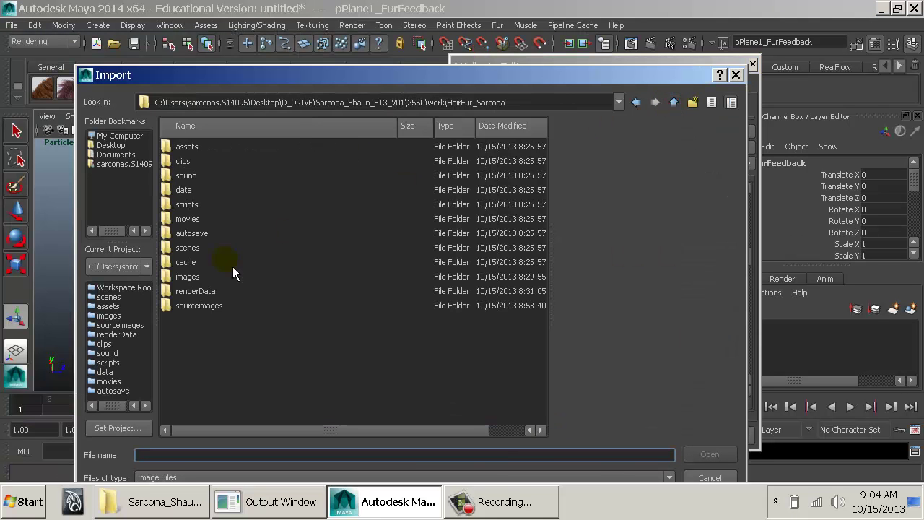
{"action": "double_click", "coordinate": [207, 290]}
{"action": "double_click", "coordinate": [207, 205]}
{"action": "double_click", "coordinate": [207, 190]}
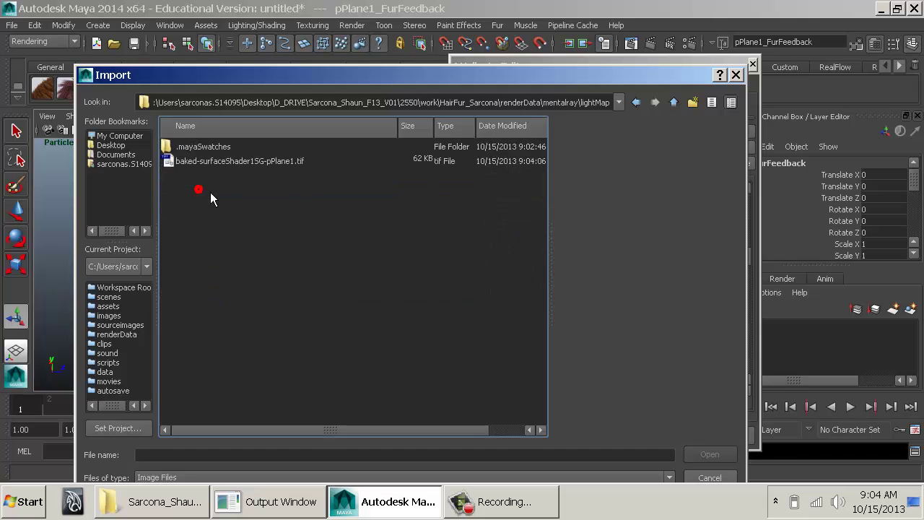
{"action": "double_click", "coordinate": [229, 163]}
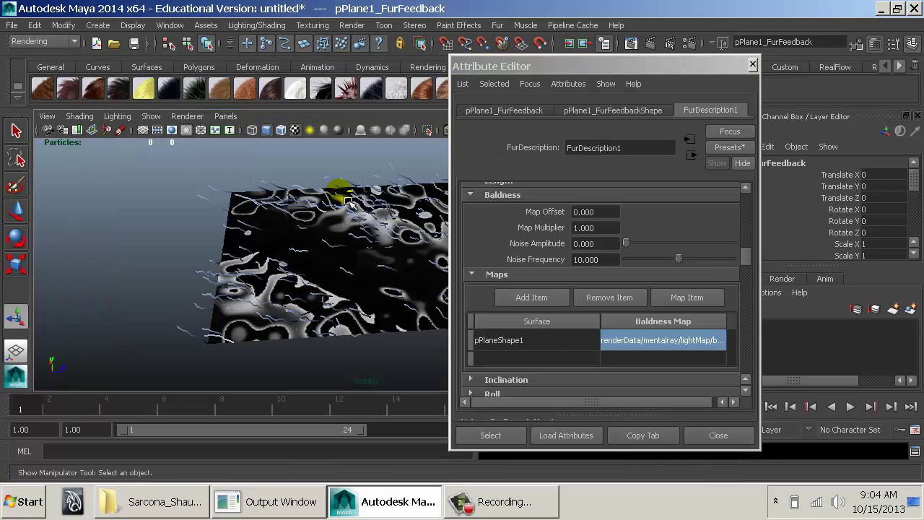
Render the furry plane in mental ray and uncover the textured plane to compare its pattern with the fur
{"action": "left_click", "coordinate": [631, 42]}
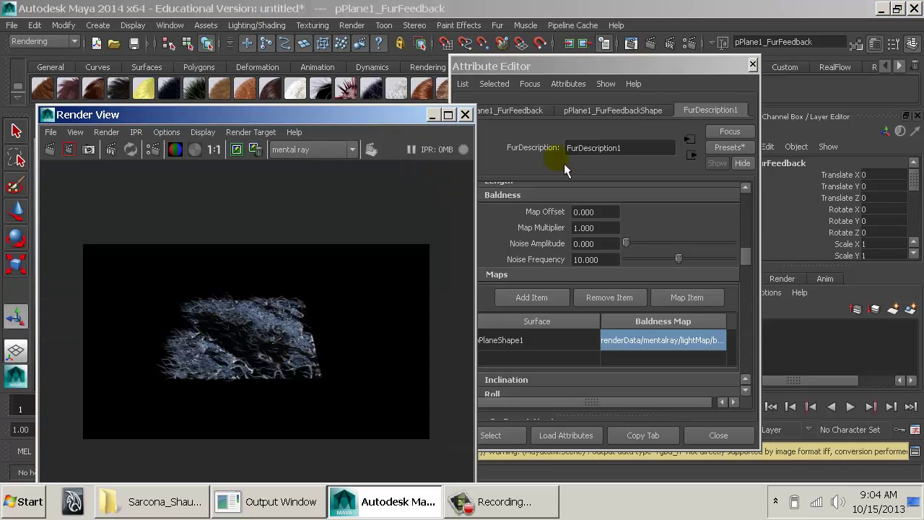
{"action": "left_click_drag", "start_coordinate": [655, 75], "coordinate": [774, 77]}
{"action": "left_click_drag", "start_coordinate": [404, 114], "coordinate": [229, 119]}
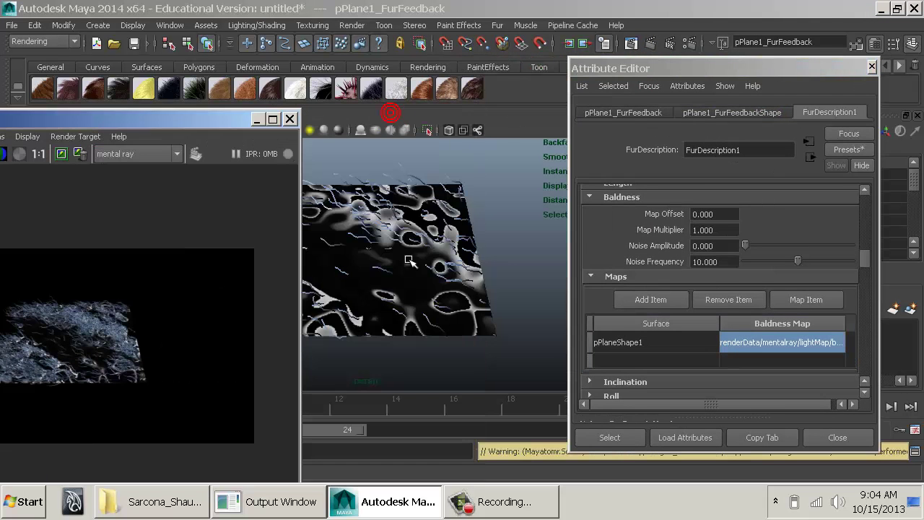
Assign the existing default material of initialShadingGroup to the plane
{"action": "left_click", "coordinate": [405, 307]}
{"action": "key", "text": "space"}
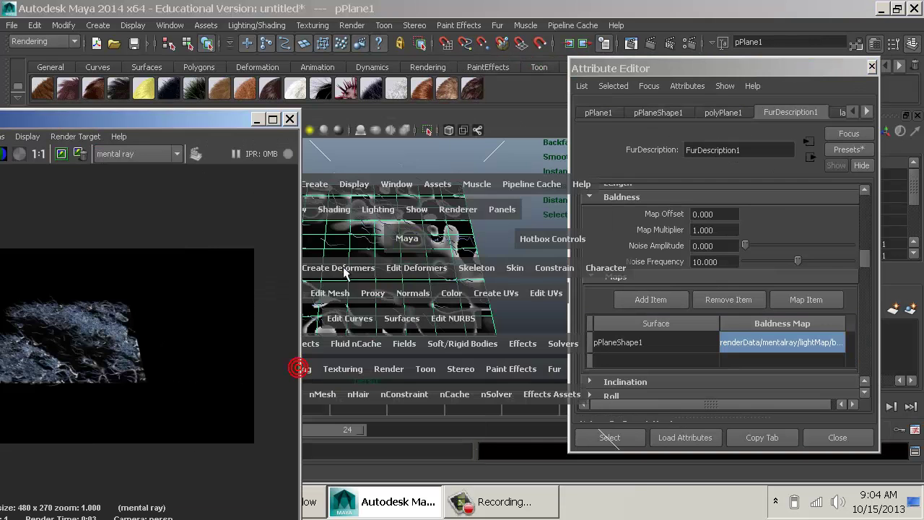
{"action": "key", "text": "space"}
{"action": "mouse_move", "coordinate": [322, 376]}
{"action": "left_mouse_down"}
{"action": "mouse_move", "coordinate": [373, 361]}
{"action": "mouse_move", "coordinate": [396, 165]}
{"action": "mouse_move", "coordinate": [429, 166]}
{"action": "left_mouse_up"}
Render the plane again in mental ray to check the bald areas, and close the Render View
{"action": "left_click_drag", "start_coordinate": [205, 133], "coordinate": [551, 107]}
{"action": "left_click", "coordinate": [241, 144]}
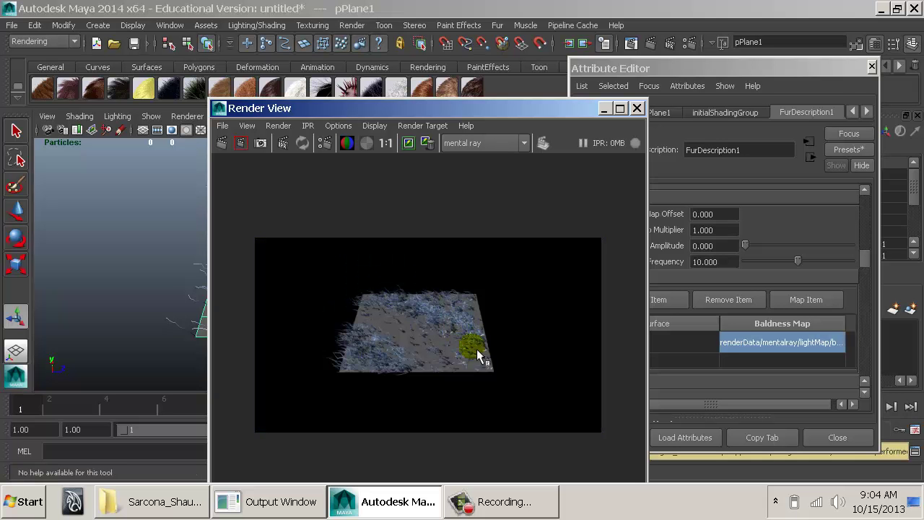
{"action": "left_click", "coordinate": [641, 112]}
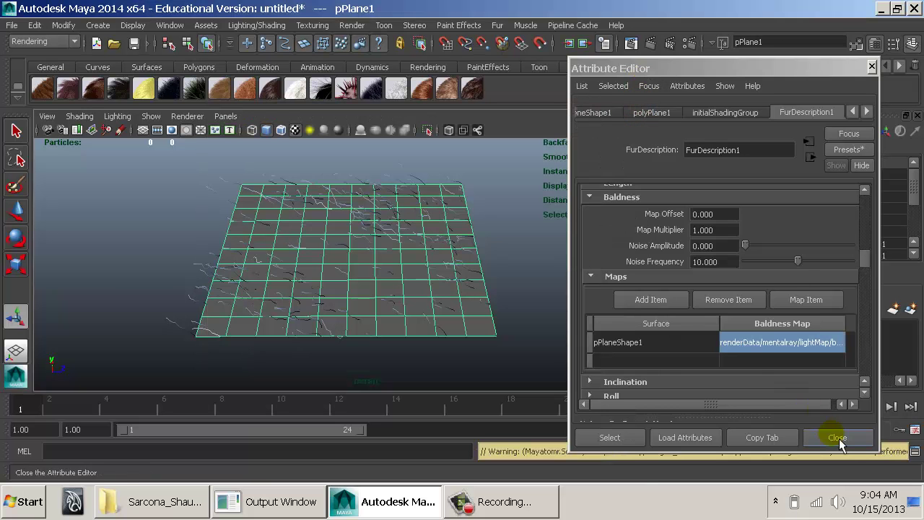
Review the map sections of FurDescription1, including the Polar Map and Baldness Map lists
{"action": "scroll", "coordinate": [757, 347], "scroll_direction": "down", "scroll_amount": 5}
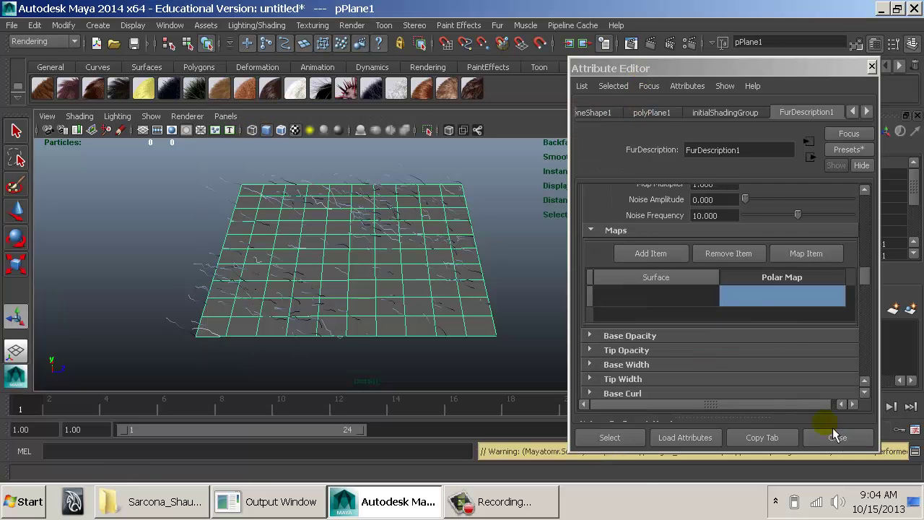
{"action": "left_click", "coordinate": [835, 436]}
{"action": "key", "text": "ctrl+a"}
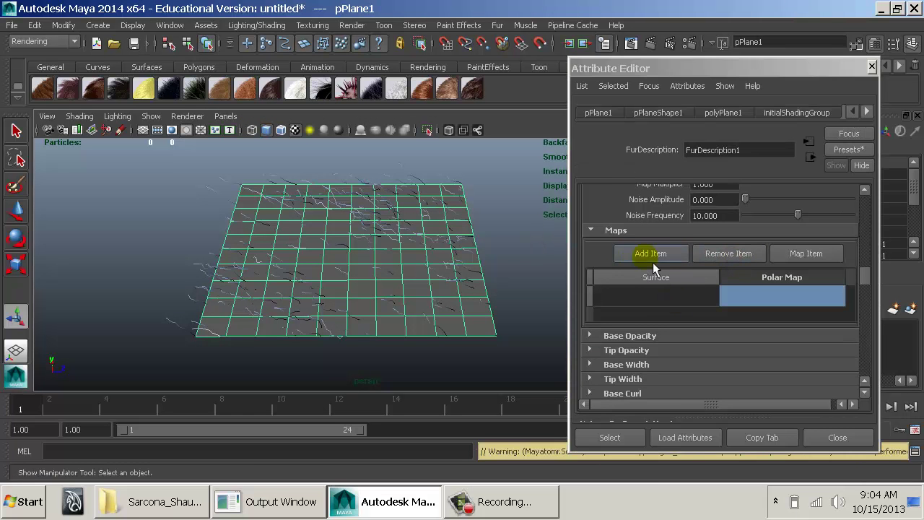
{"action": "scroll", "coordinate": [639, 309], "scroll_direction": "down", "scroll_amount": 5}
{"action": "scroll", "coordinate": [638, 306], "scroll_direction": "up", "scroll_amount": 10}
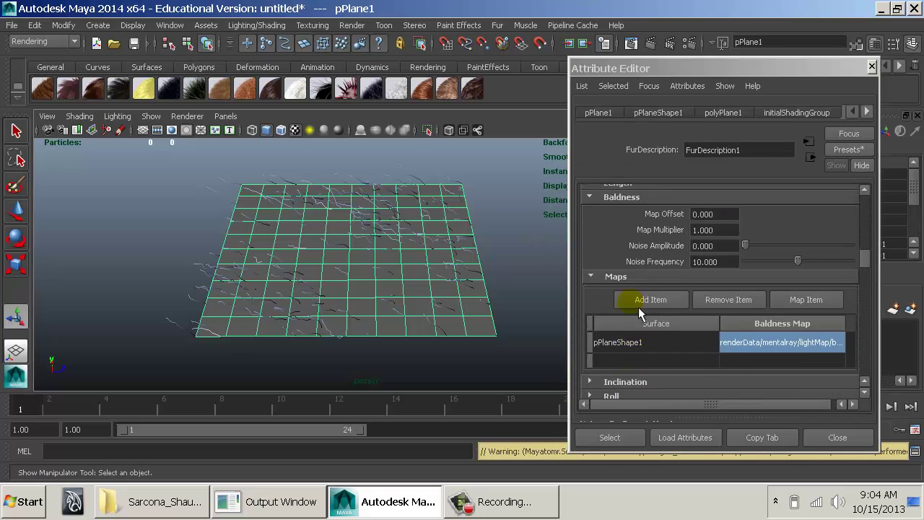
{"action": "scroll", "coordinate": [637, 305], "scroll_direction": "up", "scroll_amount": 10}
{"action": "scroll", "coordinate": [637, 309], "scroll_direction": "down", "scroll_amount": 10}
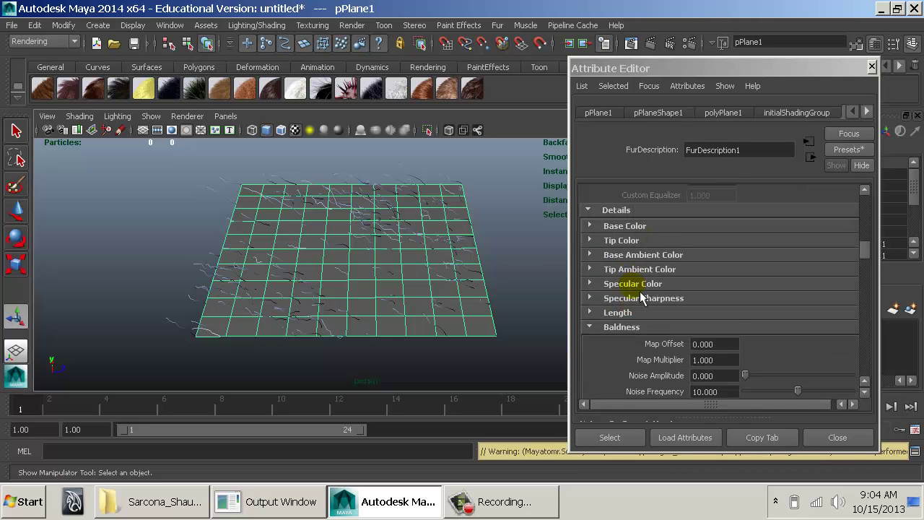
Expand the fur Length attribute and its Maps list, examine the fur on the plane, and close the Attribute Editor
{"action": "scroll", "coordinate": [639, 292], "scroll_direction": "down", "scroll_amount": 1}
{"action": "left_click", "coordinate": [634, 270]}
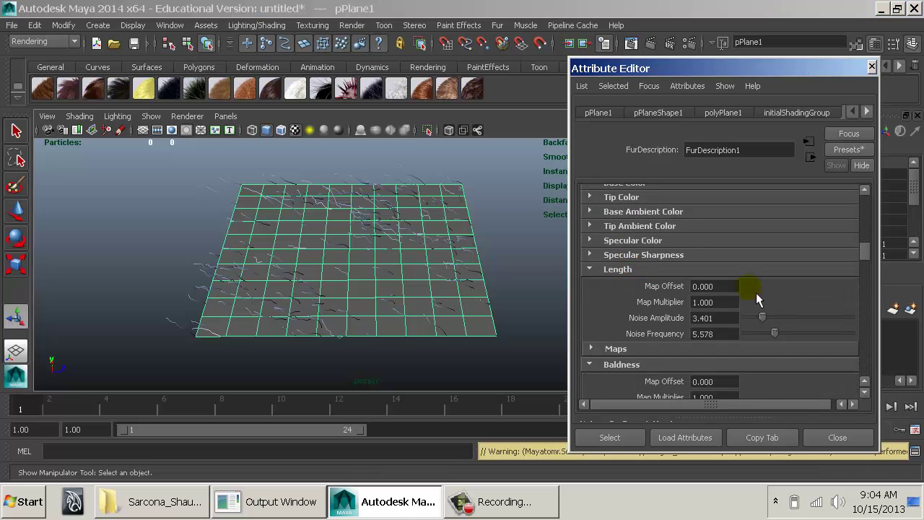
{"action": "left_click", "coordinate": [604, 345]}
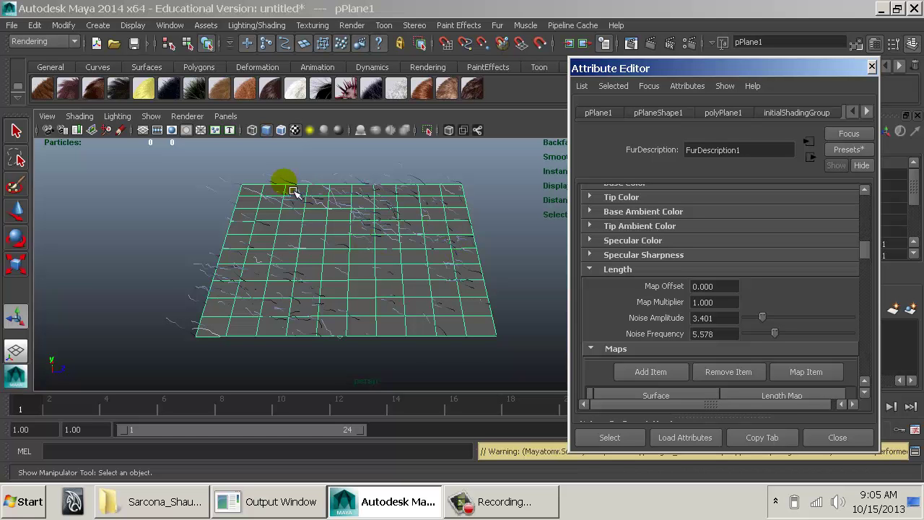
{"action": "left_click_drag", "start_coordinate": [484, 217], "coordinate": [489, 250], "text": "alt"}
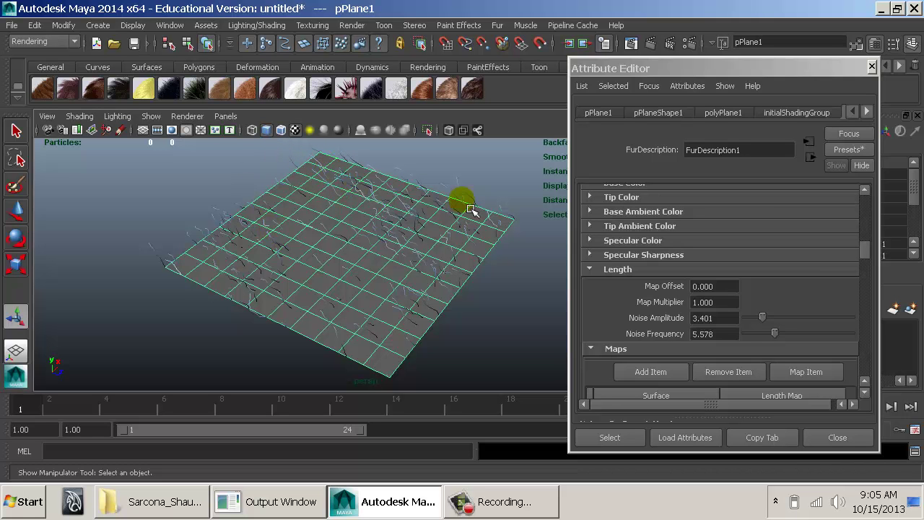
{"action": "scroll", "coordinate": [736, 232], "scroll_direction": "down", "scroll_amount": 6}
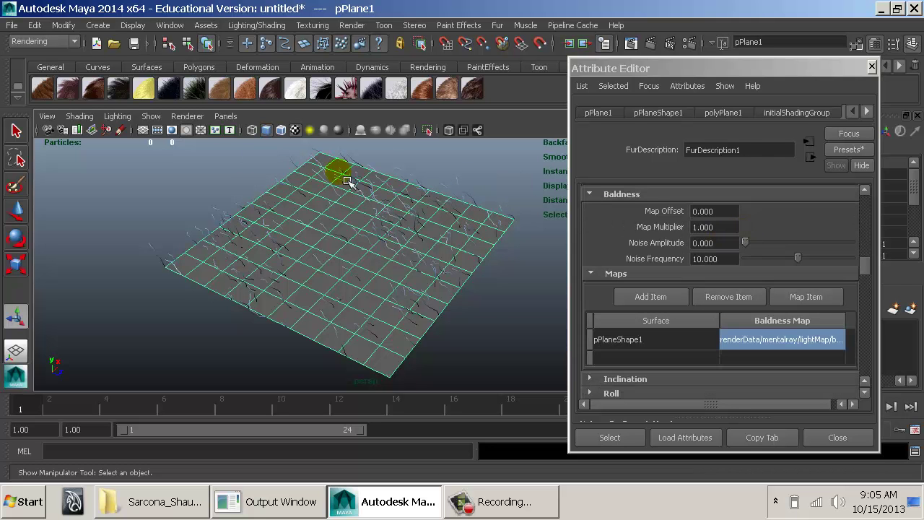
{"action": "left_click", "coordinate": [818, 438]}
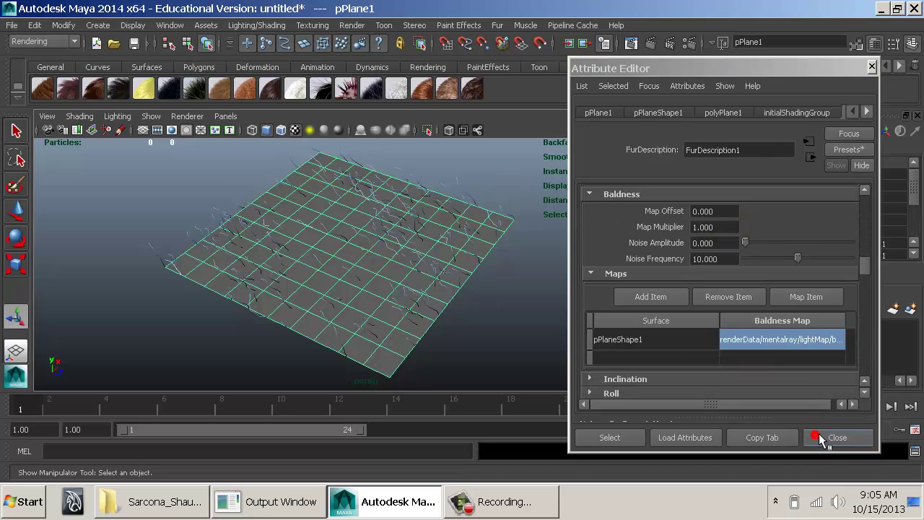
Assign a new Lambert material to the plane
{"action": "key", "text": "space"}
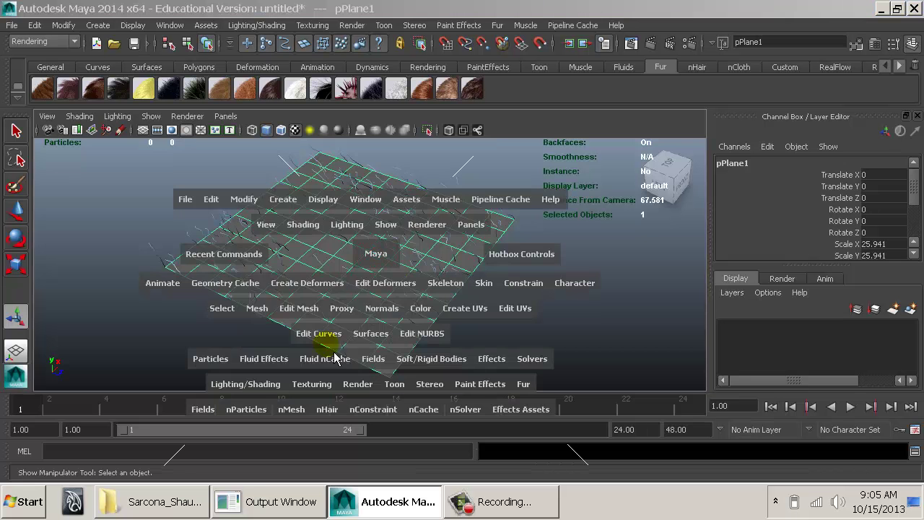
{"action": "mouse_move", "coordinate": [246, 383]}
{"action": "left_mouse_down"}
{"action": "mouse_move", "coordinate": [339, 185]}
{"action": "mouse_move", "coordinate": [361, 170]}
{"action": "mouse_move", "coordinate": [461, 184]}
{"action": "mouse_move", "coordinate": [358, 176]}
{"action": "mouse_move", "coordinate": [427, 178]}
{"action": "mouse_move", "coordinate": [412, 182]}
{"action": "left_mouse_up"}
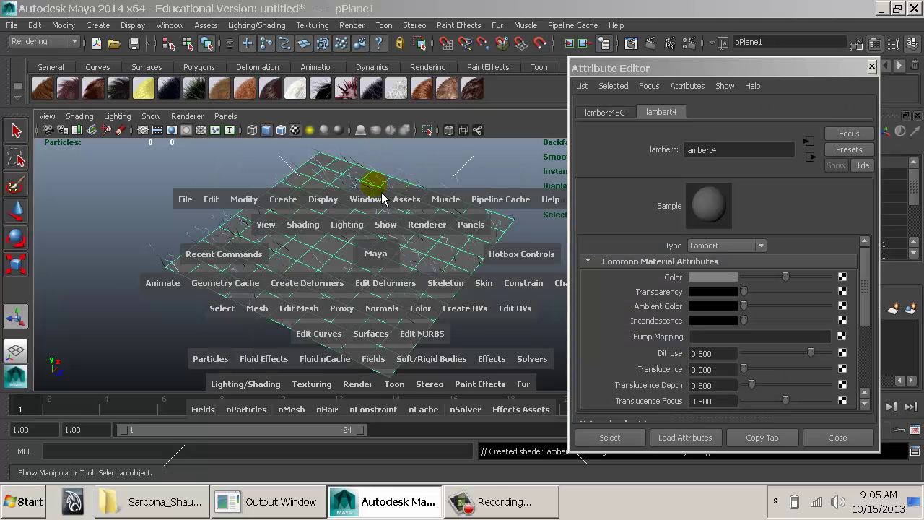
{"action": "mouse_move", "coordinate": [235, 332]}
{"action": "left_mouse_down"}
{"action": "mouse_move", "coordinate": [216, 260]}
{"action": "mouse_move", "coordinate": [305, 202]}
{"action": "left_mouse_up"}
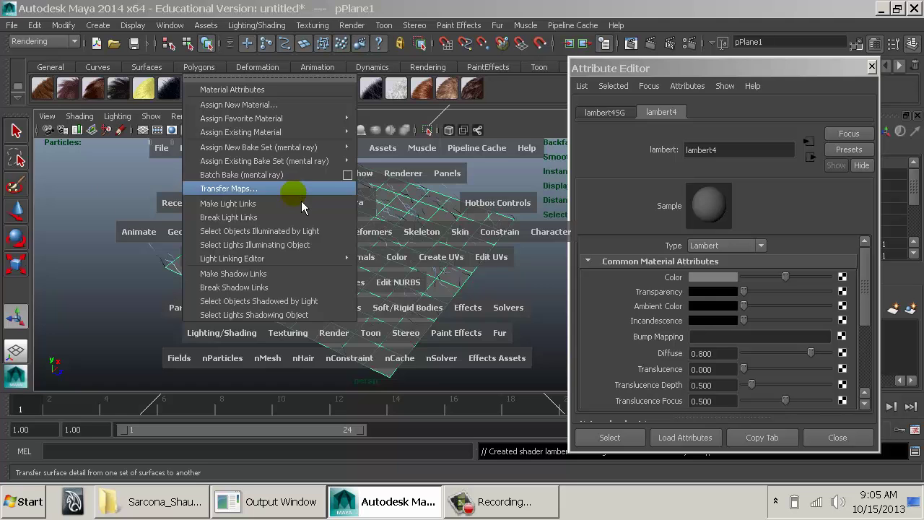
{"action": "left_click_drag", "start_coordinate": [302, 207], "coordinate": [182, 249]}
Start the 3D Paint Tool on the plane and assign a 2048 x 2048 Maya IFF texture to its Color attribute
{"action": "key", "text": "space"}
{"action": "left_click_drag", "start_coordinate": [220, 377], "coordinate": [333, 256]}
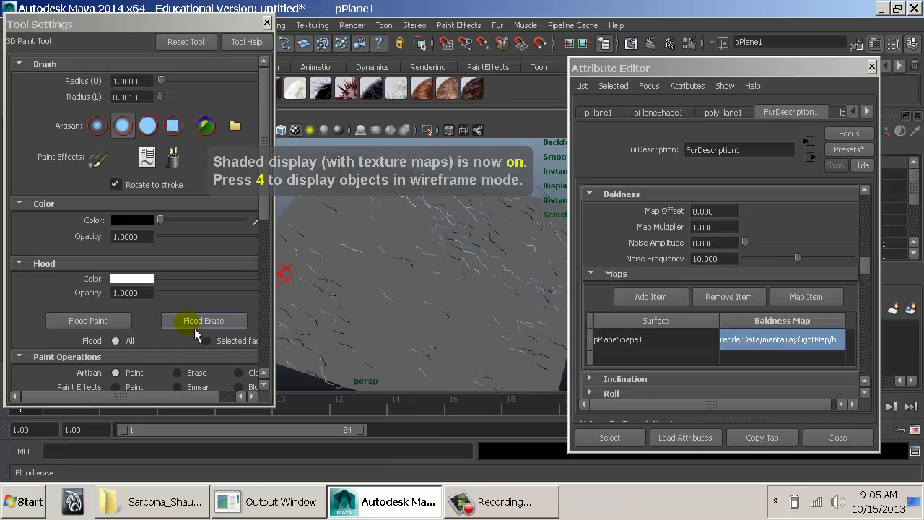
{"action": "scroll", "coordinate": [184, 299], "scroll_direction": "down", "scroll_amount": 5}
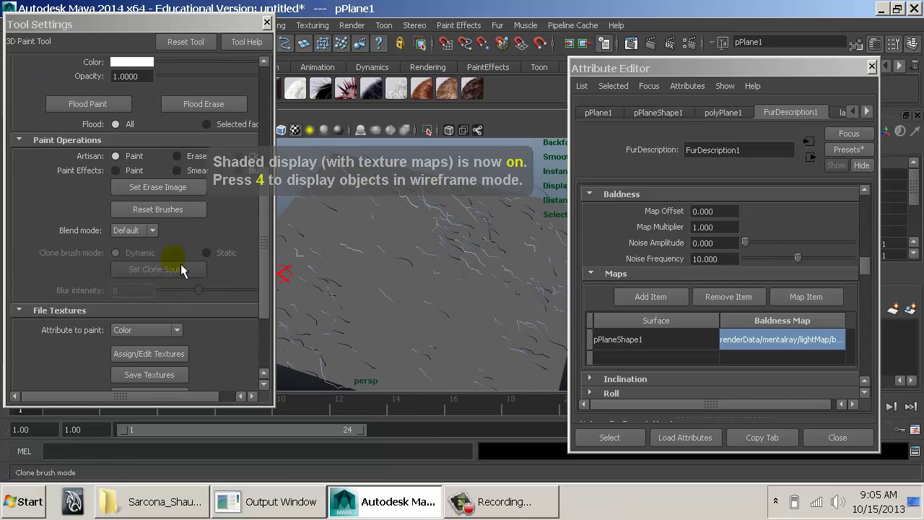
{"action": "left_click", "coordinate": [149, 354]}
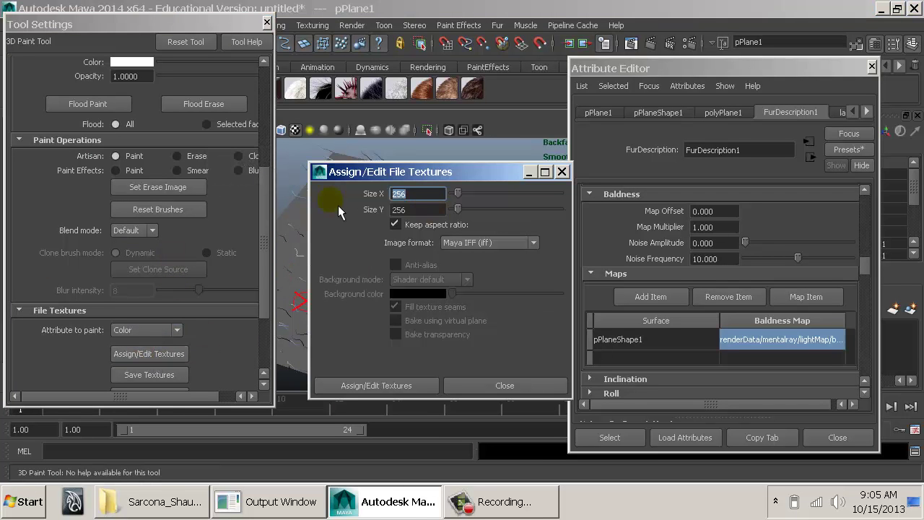
{"action": "type", "text": "2048"}
{"action": "key", "text": "Tab"}
{"action": "type", "text": "204"}
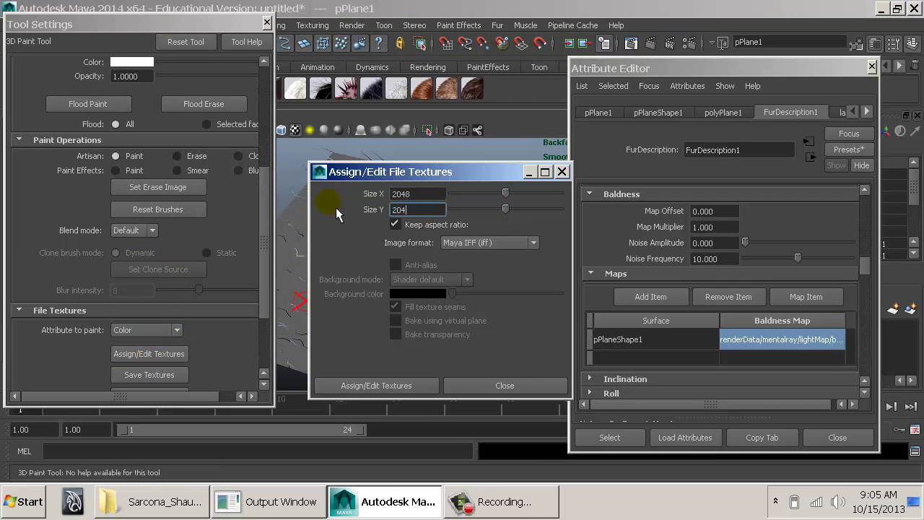
{"action": "type", "text": "8"}
{"action": "key", "text": "Tab"}
{"action": "left_click", "coordinate": [397, 386]}
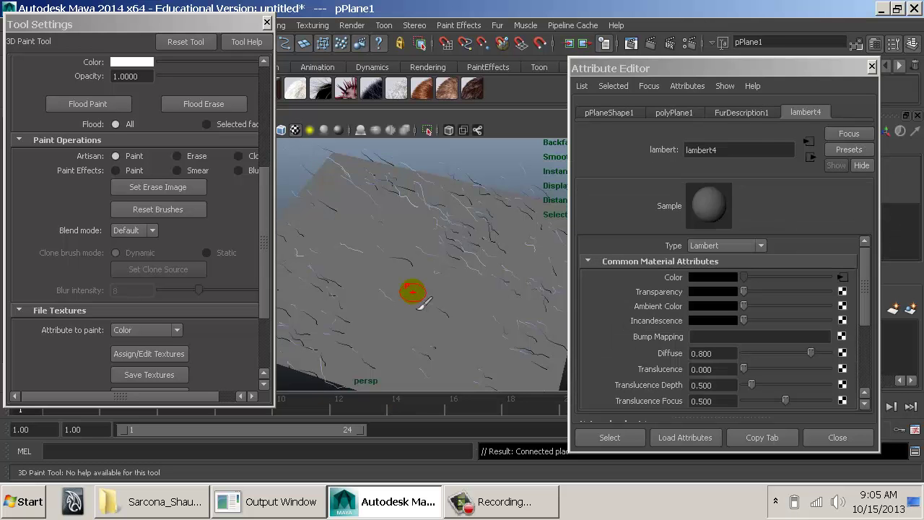
Paint a black zigzag stroke on one side of the plane and a white zigzag stroke on the other
{"action": "mouse_move", "coordinate": [380, 196]}
{"action": "left_mouse_down"}
{"action": "mouse_move", "coordinate": [325, 262]}
{"action": "mouse_move", "coordinate": [427, 331]}
{"action": "left_mouse_up"}
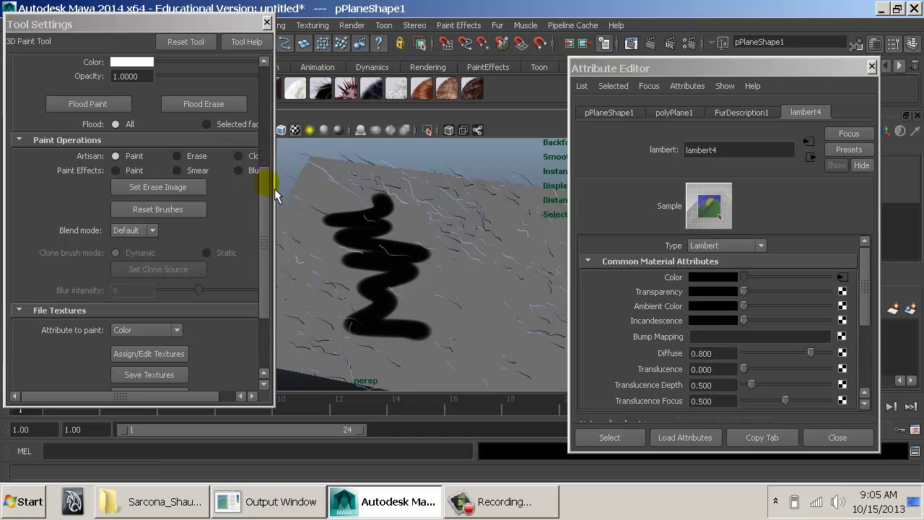
{"action": "scroll", "coordinate": [268, 184], "scroll_direction": "up", "scroll_amount": 3}
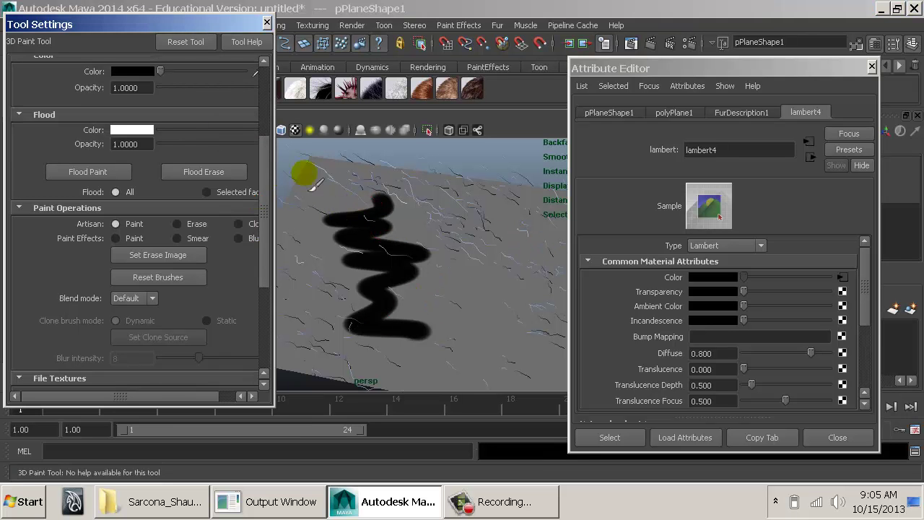
{"action": "scroll", "coordinate": [251, 140], "scroll_direction": "up", "scroll_amount": 3}
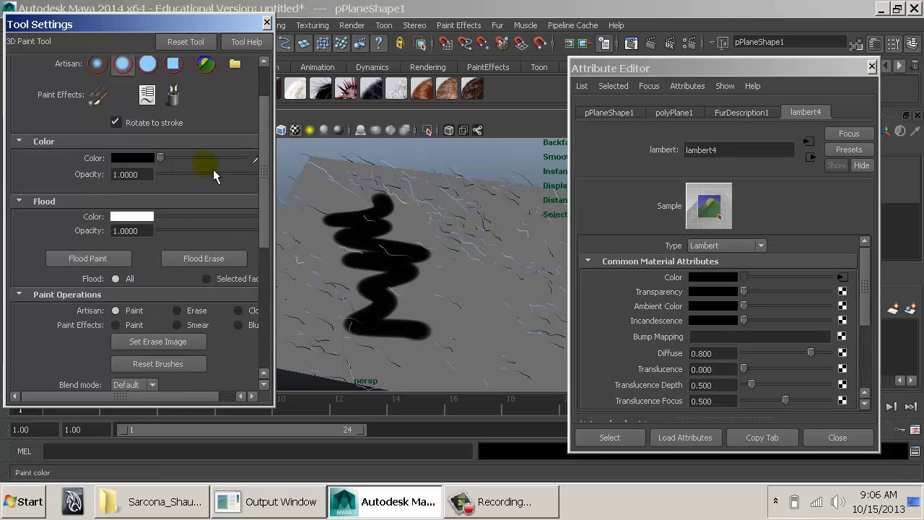
{"action": "left_click_drag", "start_coordinate": [199, 159], "coordinate": [253, 158]}
{"action": "mouse_move", "coordinate": [542, 213]}
{"action": "left_mouse_down"}
{"action": "mouse_move", "coordinate": [493, 222]}
{"action": "mouse_move", "coordinate": [539, 271]}
{"action": "mouse_move", "coordinate": [540, 340]}
{"action": "mouse_move", "coordinate": [500, 324]}
{"action": "mouse_move", "coordinate": [462, 268]}
{"action": "left_mouse_up"}
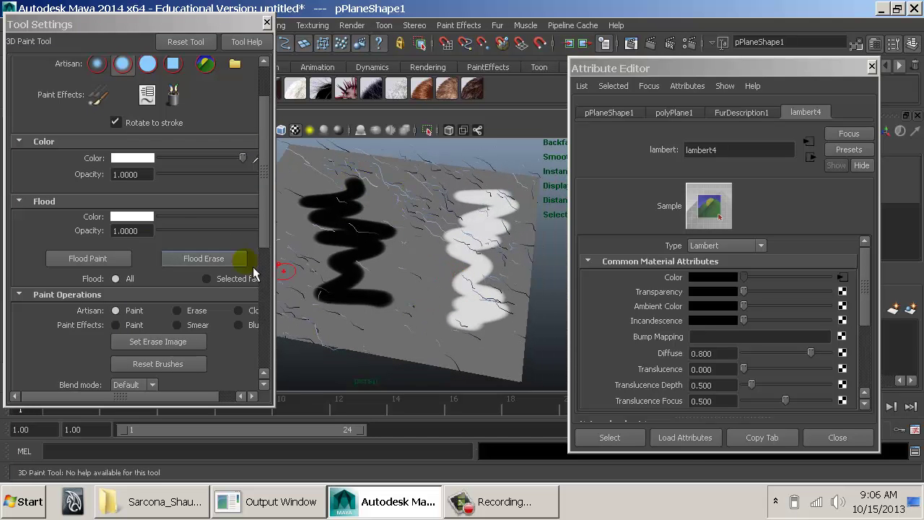
Paint the area around the black zigzag on the plane dark grey with broad brush strokes
{"action": "left_click_drag", "start_coordinate": [196, 161], "coordinate": [179, 157]}
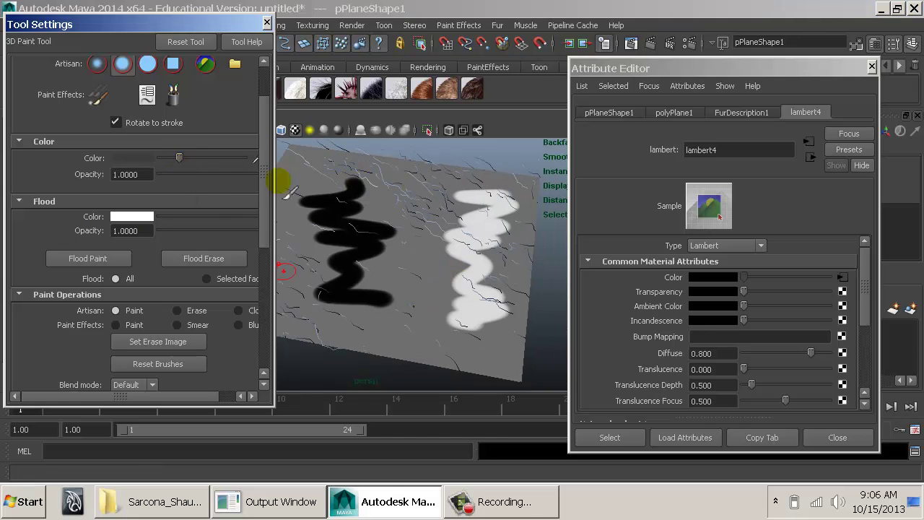
{"action": "mouse_move", "coordinate": [278, 180]}
{"action": "left_mouse_down", "text": "alt"}
{"action": "mouse_move", "coordinate": [464, 207]}
{"action": "mouse_move", "coordinate": [376, 241]}
{"action": "mouse_move", "coordinate": [385, 229]}
{"action": "left_mouse_up", "text": "alt"}
{"action": "mouse_move", "coordinate": [359, 192]}
{"action": "left_mouse_down"}
{"action": "mouse_move", "coordinate": [407, 299]}
{"action": "mouse_move", "coordinate": [383, 214]}
{"action": "mouse_move", "coordinate": [372, 320]}
{"action": "mouse_move", "coordinate": [301, 243]}
{"action": "mouse_move", "coordinate": [376, 273]}
{"action": "mouse_move", "coordinate": [404, 321]}
{"action": "mouse_move", "coordinate": [503, 318]}
{"action": "left_mouse_up"}
{"action": "middle_click_drag", "start_coordinate": [503, 318], "coordinate": [402, 315], "text": "alt"}
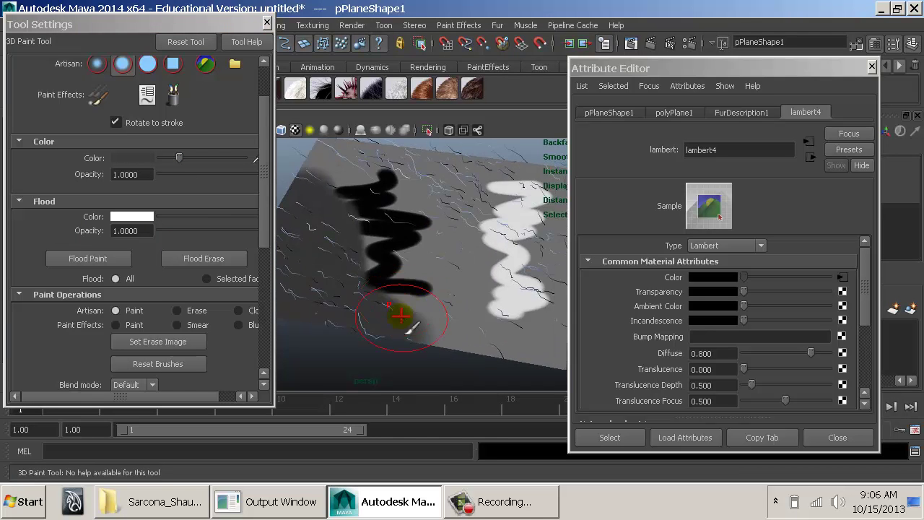
{"action": "mouse_move", "coordinate": [439, 320]}
{"action": "left_mouse_down"}
{"action": "mouse_move", "coordinate": [411, 325]}
{"action": "mouse_move", "coordinate": [310, 242]}
{"action": "left_mouse_up"}
{"action": "mouse_move", "coordinate": [318, 148]}
{"action": "left_mouse_down"}
{"action": "mouse_move", "coordinate": [330, 154]}
{"action": "mouse_move", "coordinate": [324, 160]}
{"action": "mouse_move", "coordinate": [363, 165]}
{"action": "mouse_move", "coordinate": [413, 150]}
{"action": "left_mouse_up"}
{"action": "middle_click_drag", "start_coordinate": [421, 202], "coordinate": [400, 205], "text": "alt"}
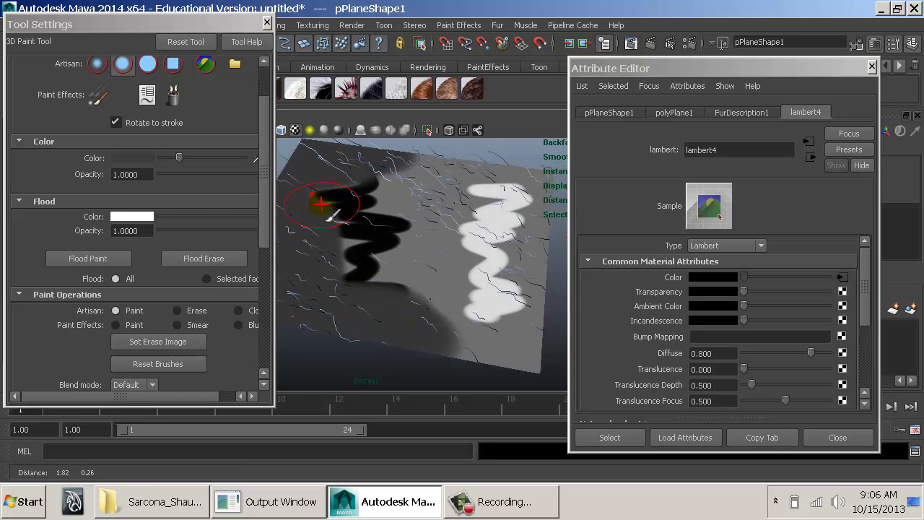
Set the paint color to light grey and paint the area around the white zigzag
{"action": "left_click", "coordinate": [211, 160]}
{"action": "left_click_drag", "start_coordinate": [219, 167], "coordinate": [224, 160]}
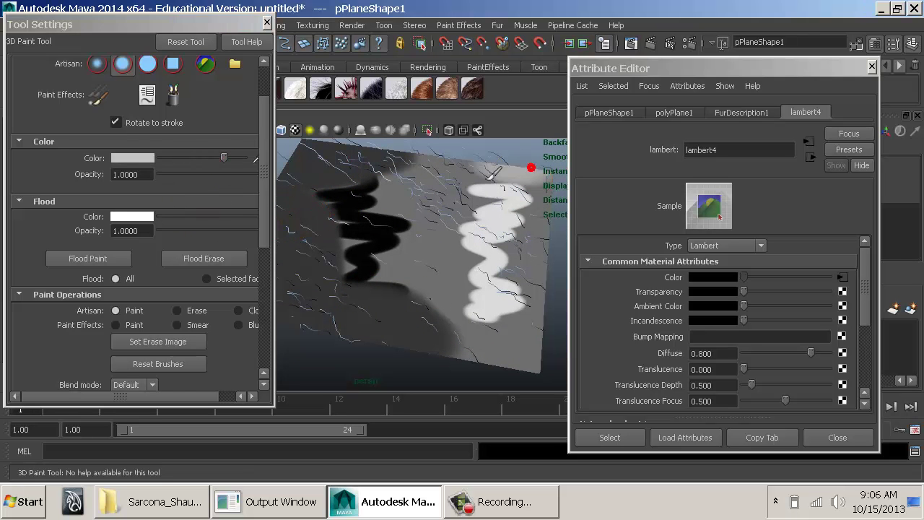
{"action": "mouse_move", "coordinate": [546, 363]}
{"action": "left_mouse_down"}
{"action": "mouse_move", "coordinate": [550, 164]}
{"action": "mouse_move", "coordinate": [533, 331]}
{"action": "mouse_move", "coordinate": [442, 334]}
{"action": "left_mouse_up"}
Save the scene as Test in the project's scenes folder and save the painted textures
{"action": "scroll", "coordinate": [170, 269], "scroll_direction": "down", "scroll_amount": 5}
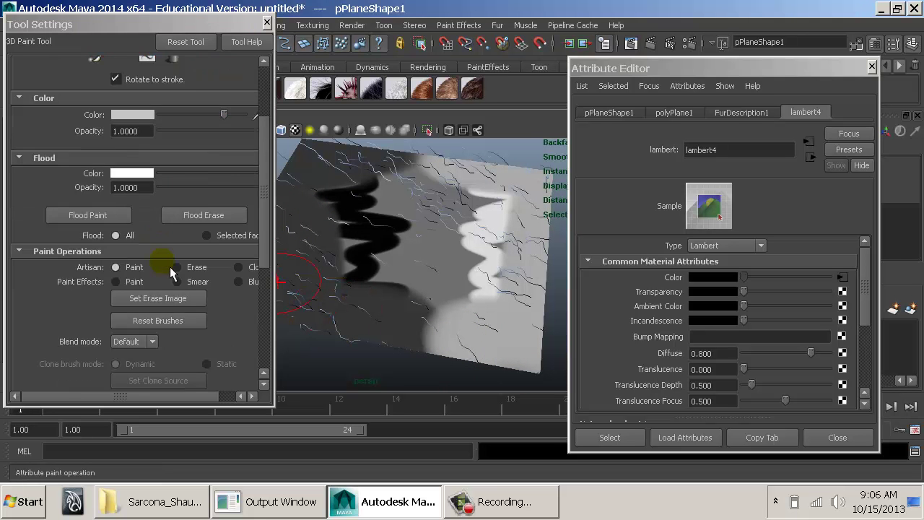
{"action": "left_click", "coordinate": [150, 315]}
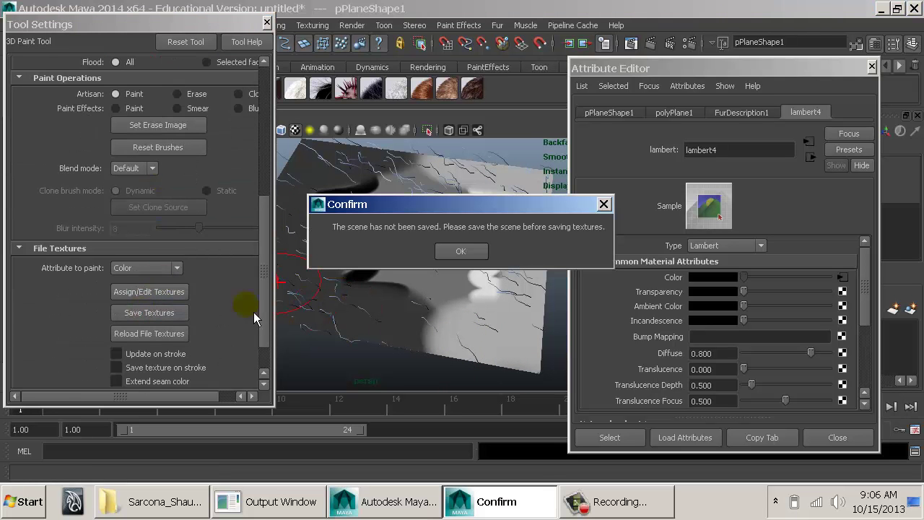
{"action": "left_click", "coordinate": [462, 252]}
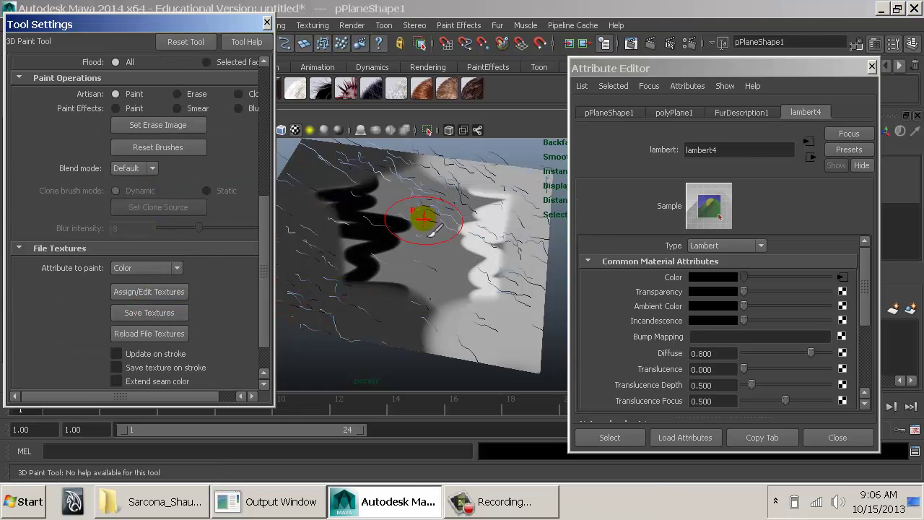
{"action": "type", "text": "TEst"}
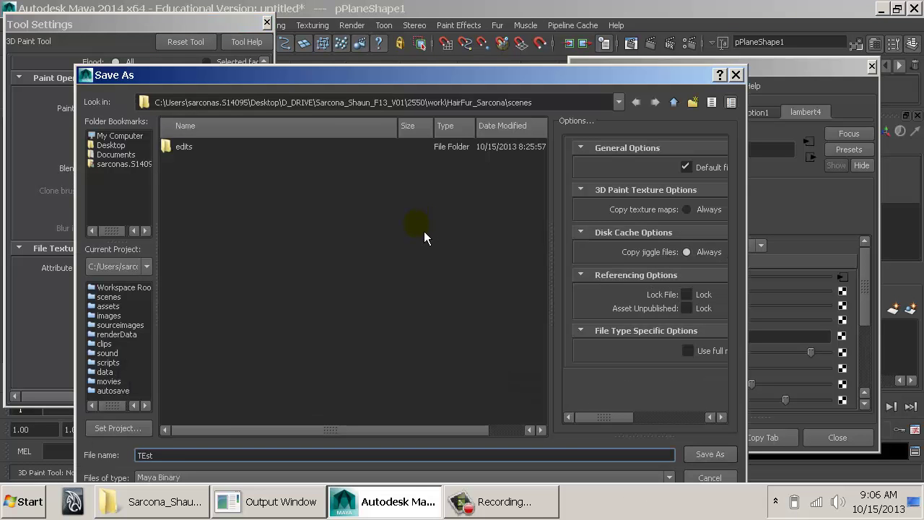
{"action": "type", "text": "est"}
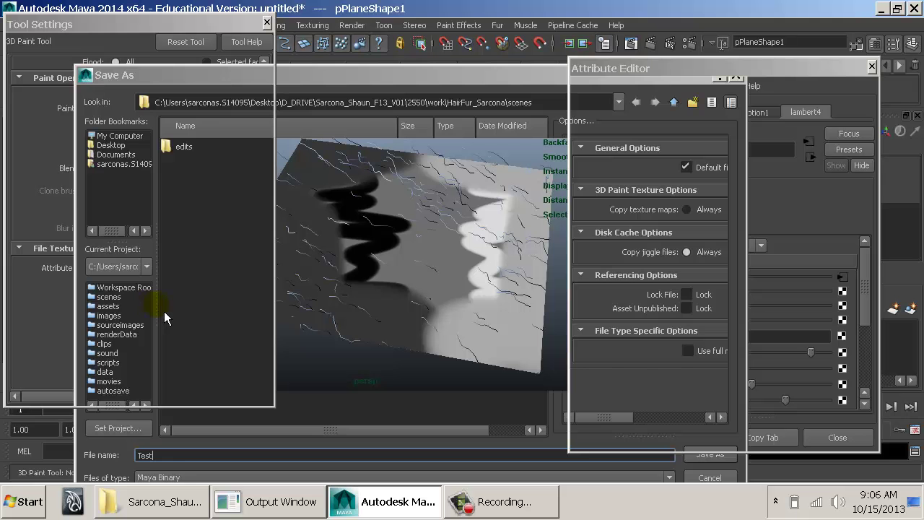
{"action": "key", "text": "Return"}
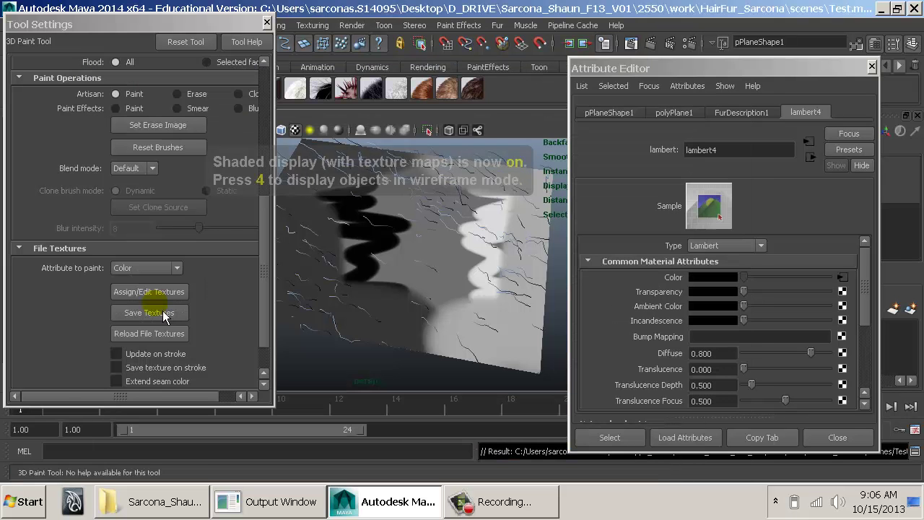
{"action": "left_click", "coordinate": [161, 316]}
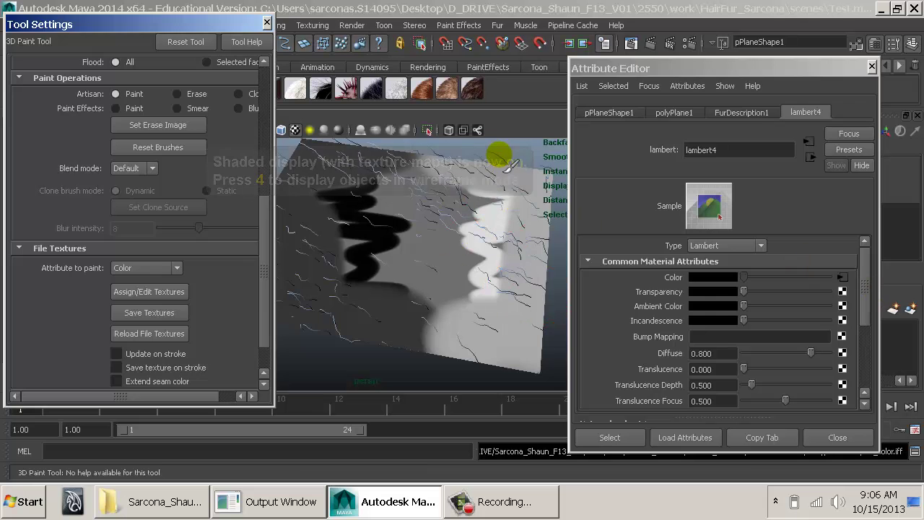
Switch from the 3D Paint Tool to the Move Tool and select the plane's fur feedback
{"action": "left_click_drag", "start_coordinate": [495, 187], "coordinate": [494, 181], "text": "alt"}
{"action": "key", "text": "w"}
{"action": "left_click", "coordinate": [497, 168]}
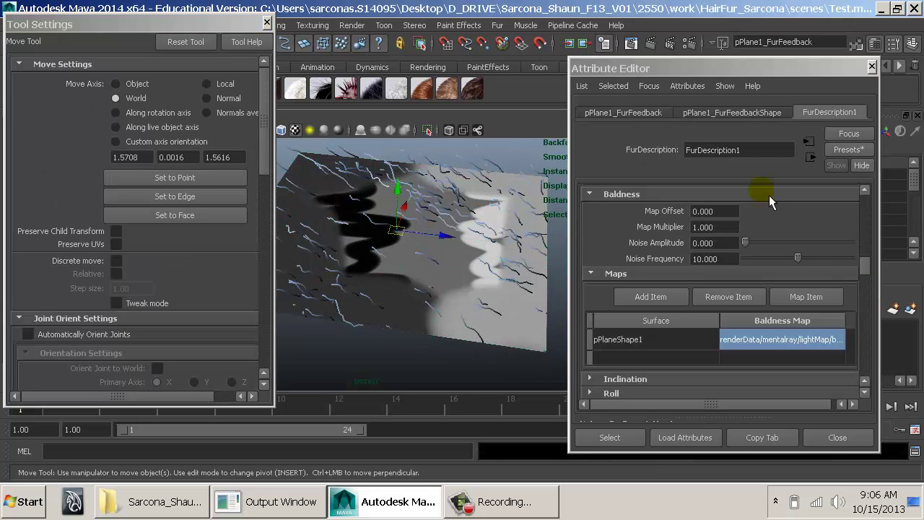
{"action": "left_click", "coordinate": [824, 296]}
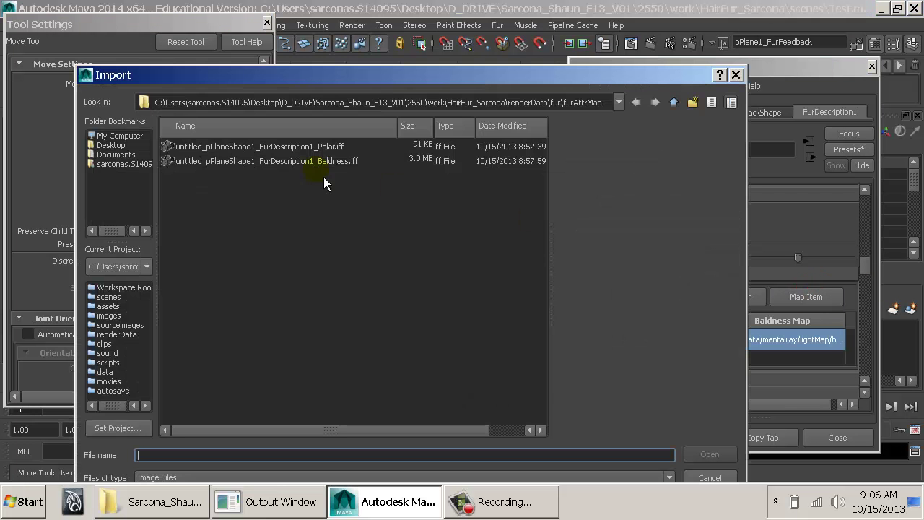
{"action": "left_click", "coordinate": [674, 102]}
{"action": "left_click", "coordinate": [673, 101]}
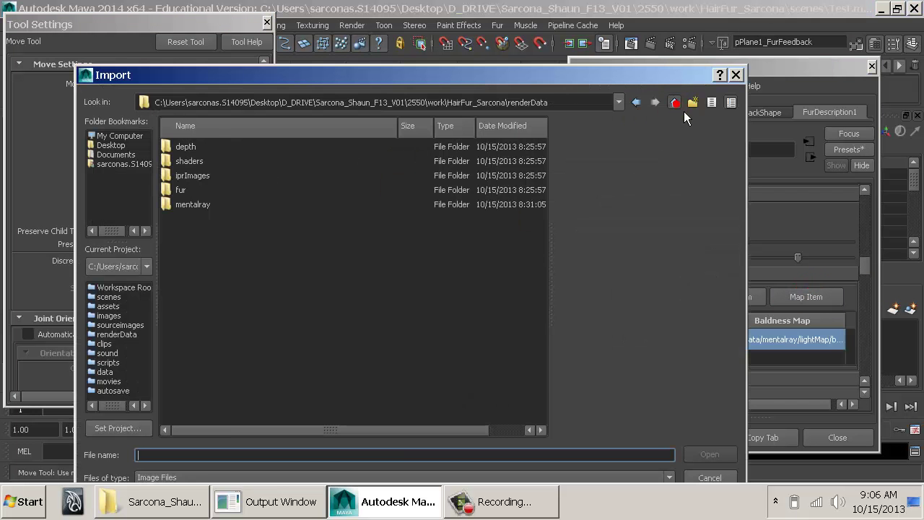
{"action": "left_click", "coordinate": [673, 102]}
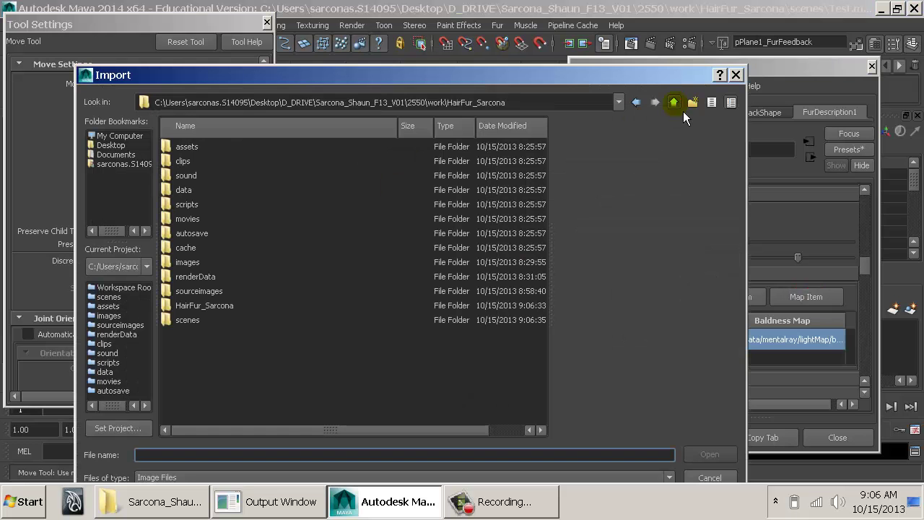
{"action": "left_click", "coordinate": [206, 292]}
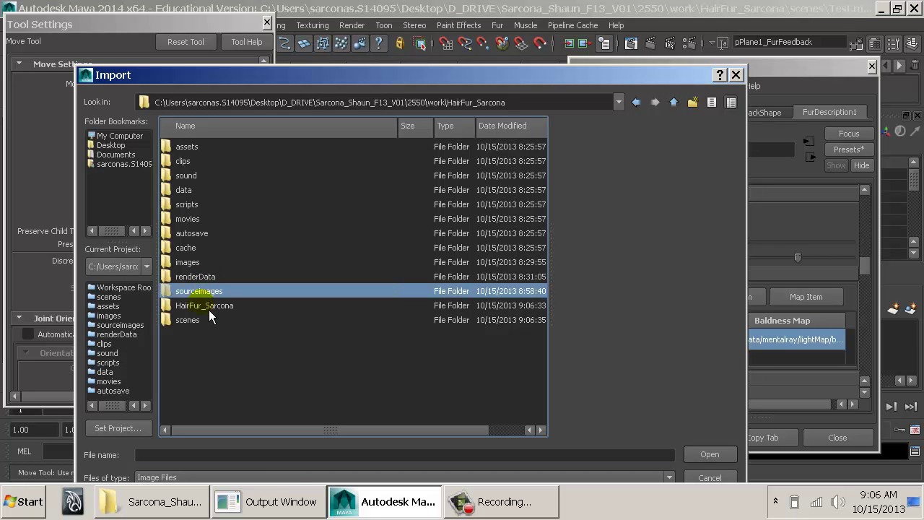
{"action": "double_click", "coordinate": [209, 310]}
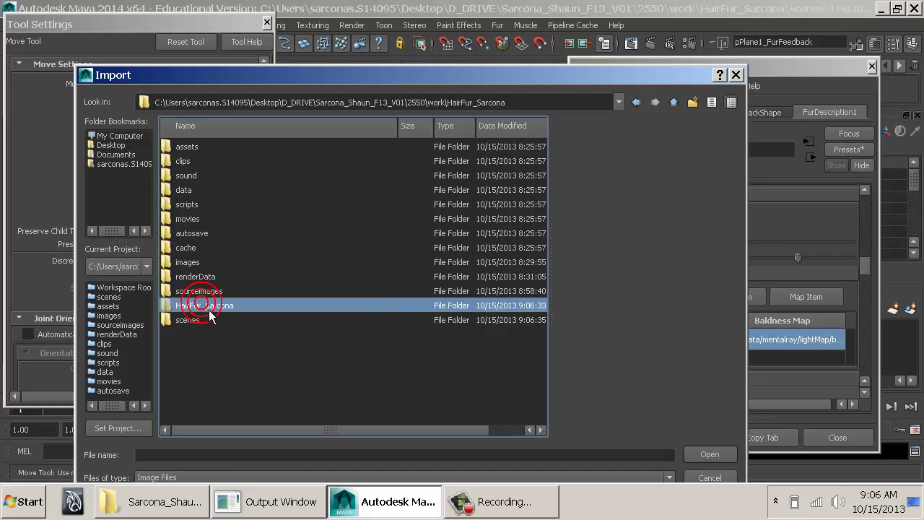
{"action": "key", "text": "BackSpace"}
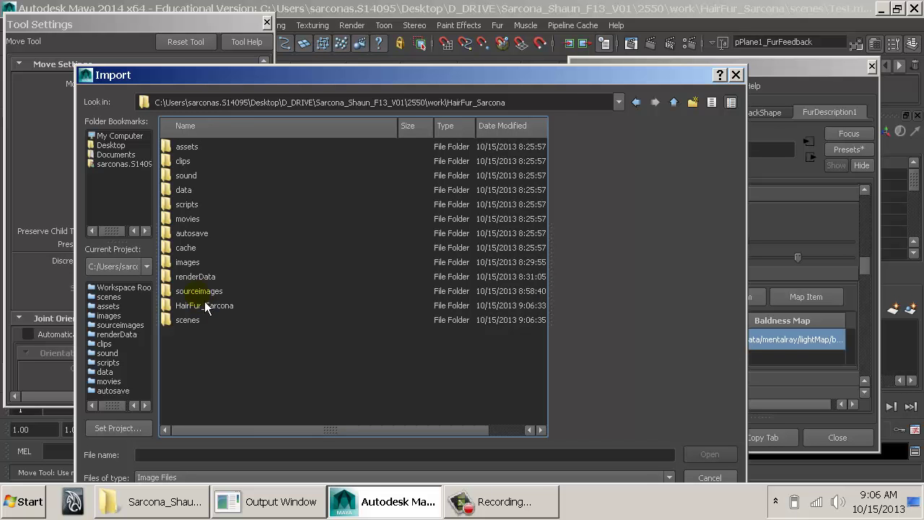
{"action": "double_click", "coordinate": [202, 291]}
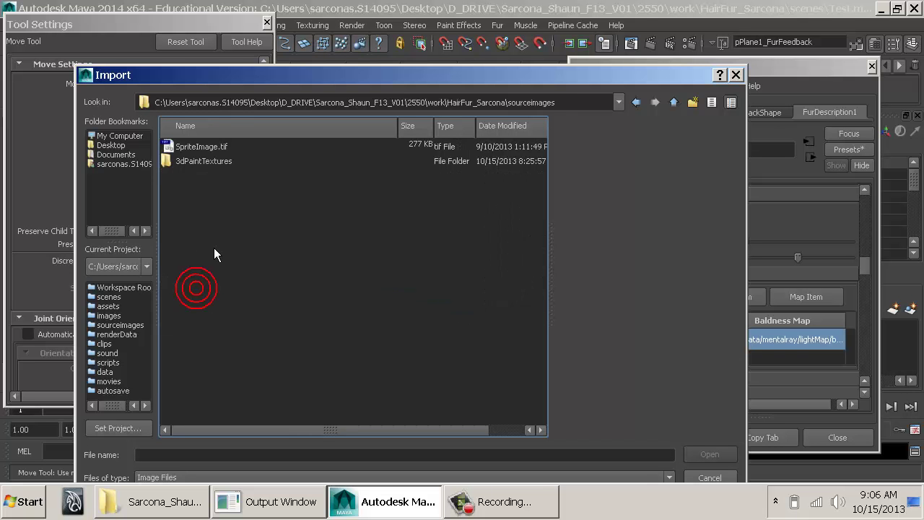
{"action": "double_click", "coordinate": [215, 163]}
{"action": "key", "text": "BackSpace"}
{"action": "key", "text": "BackSpace"}
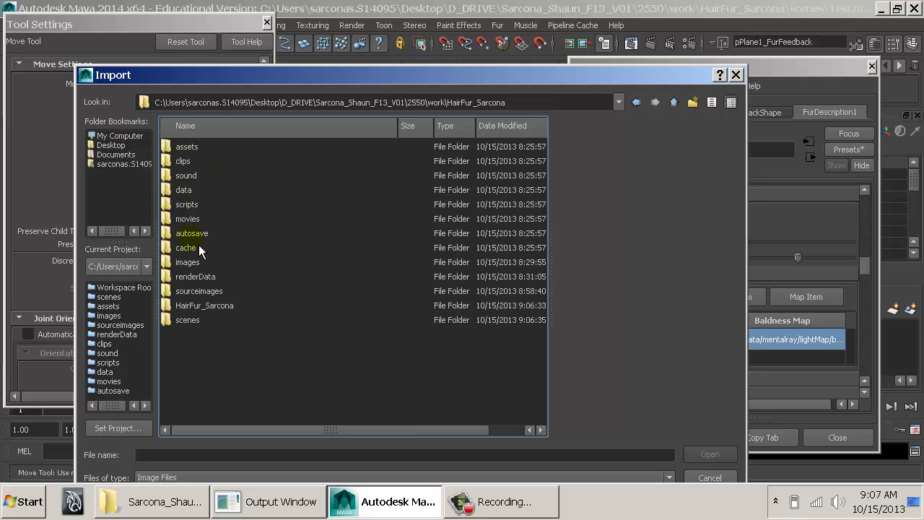
{"action": "double_click", "coordinate": [189, 264]}
{"action": "key", "text": "BackSpace"}
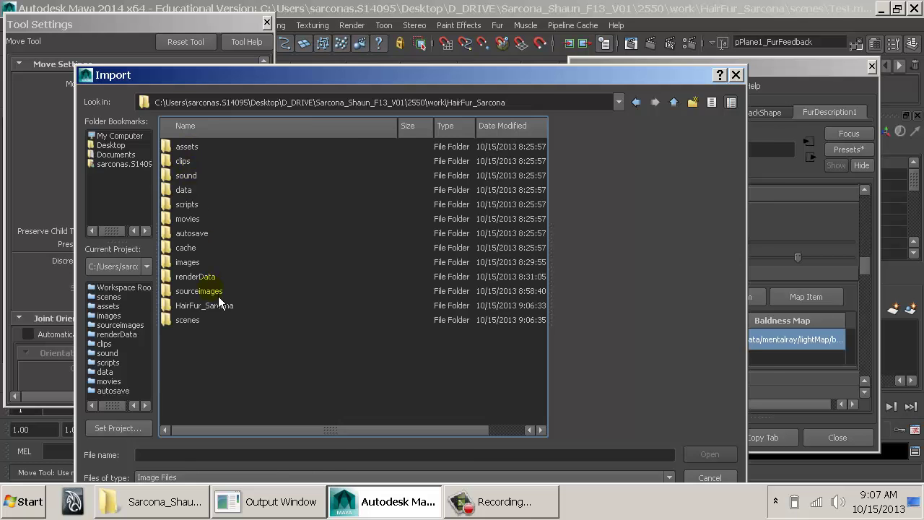
{"action": "key", "text": "Escape"}
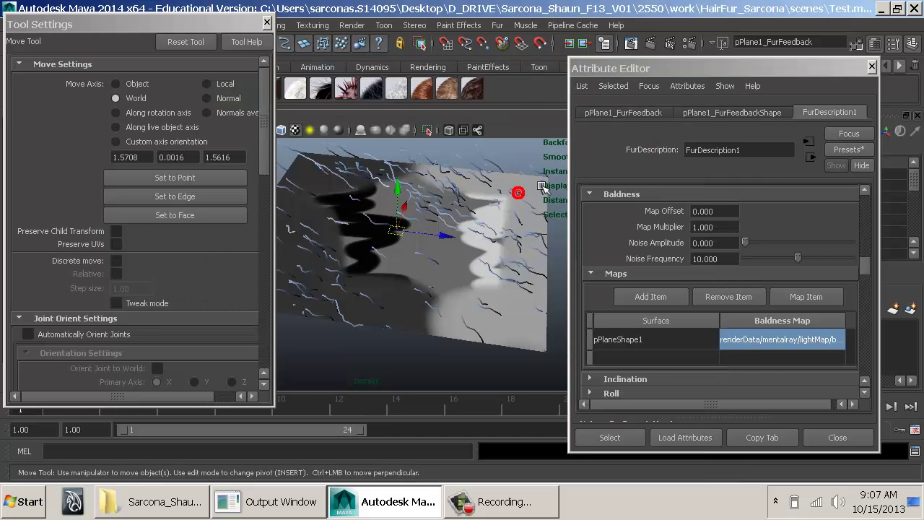
Open the file texture connected to the plane material's Color and inspect its image path
{"action": "left_click", "coordinate": [491, 304]}
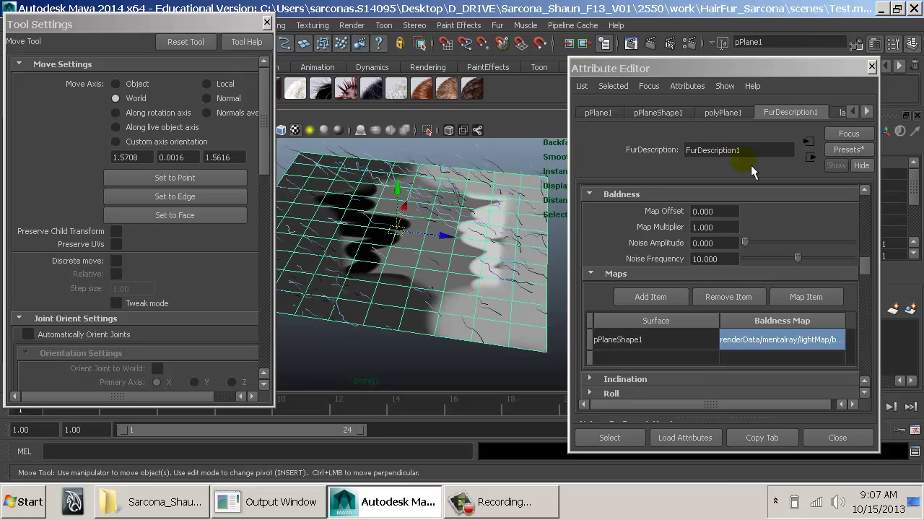
{"action": "left_click", "coordinate": [846, 112]}
{"action": "left_click", "coordinate": [846, 275]}
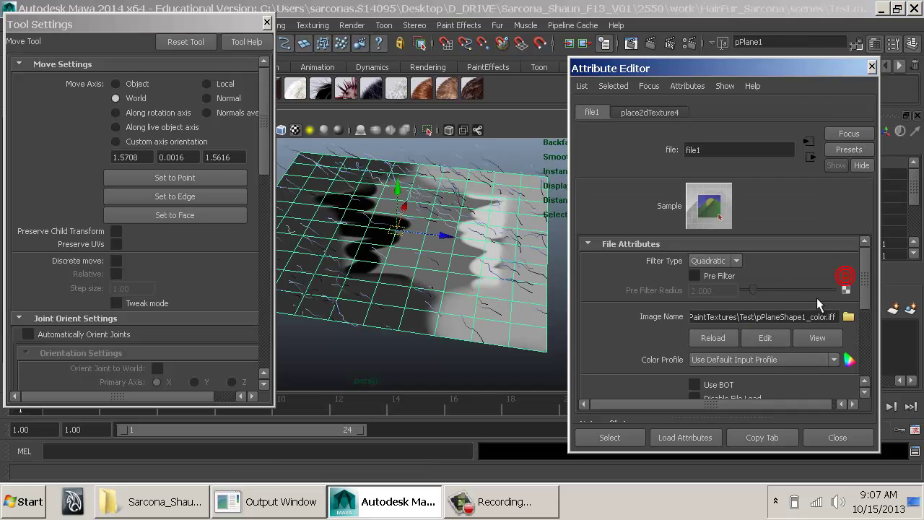
{"action": "left_click_drag", "start_coordinate": [731, 317], "coordinate": [585, 294]}
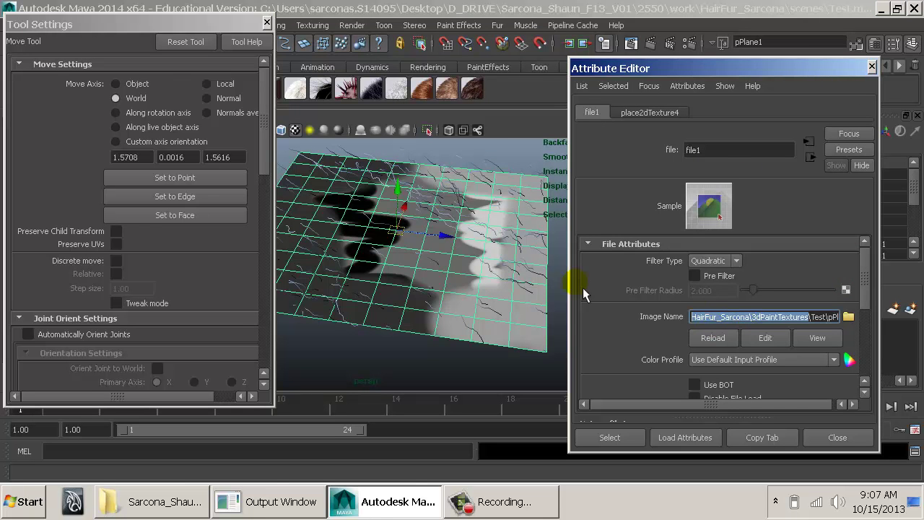
Map the fur's baldness on pPlaneShape1 to the painted color texture saved in the 3dPaintTextures\Test folder
{"action": "left_click", "coordinate": [495, 161]}
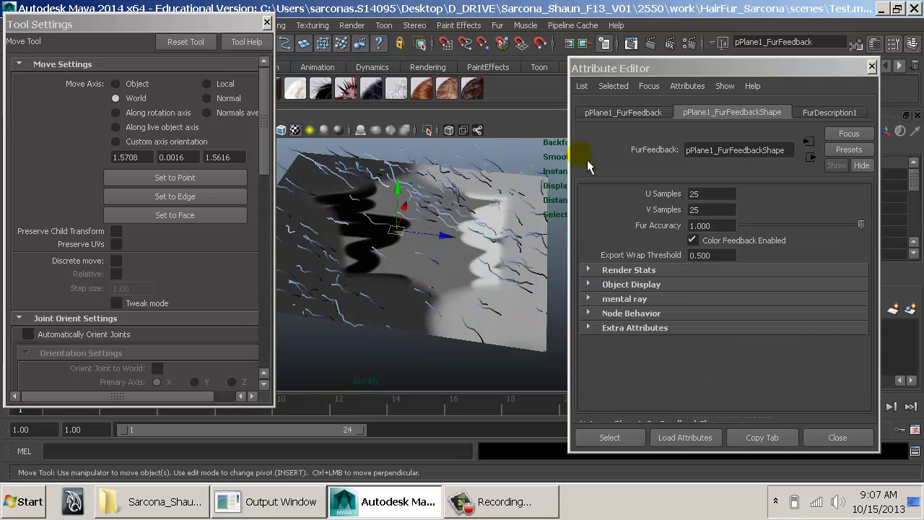
{"action": "left_click", "coordinate": [860, 112]}
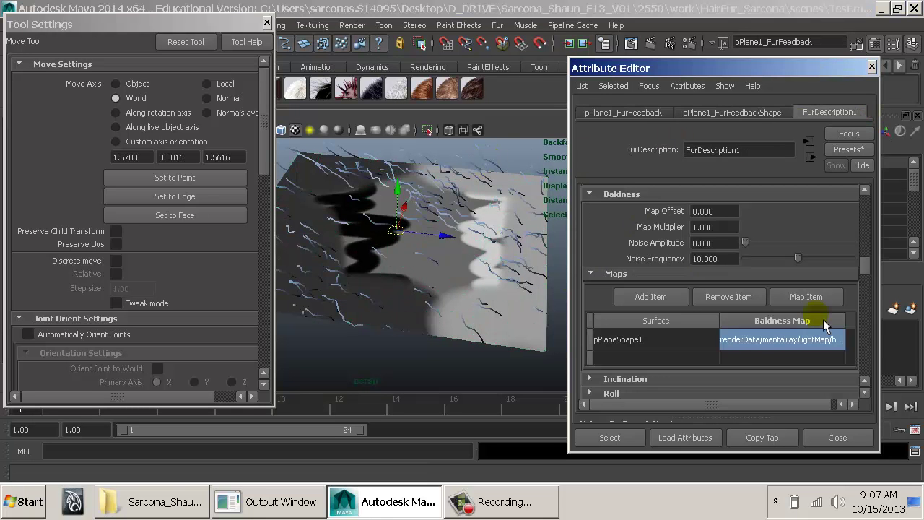
{"action": "left_click", "coordinate": [816, 298]}
{"action": "left_click", "coordinate": [673, 102]}
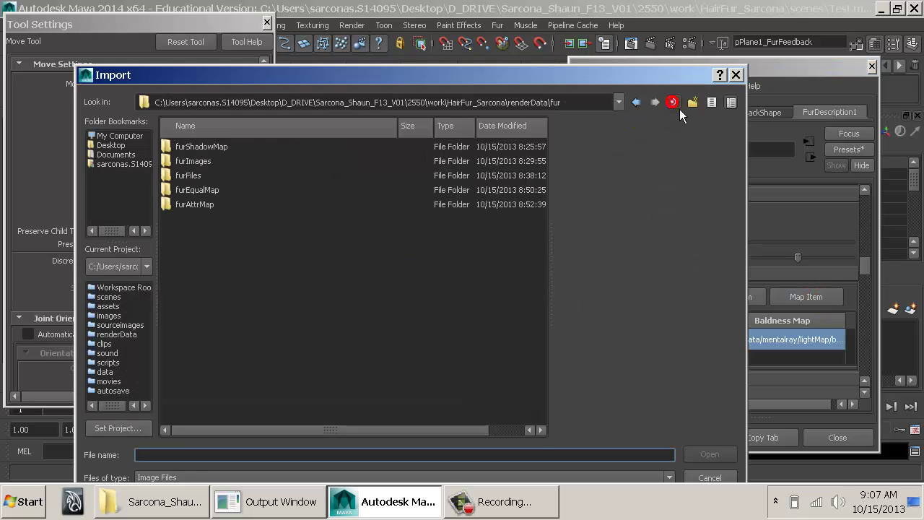
{"action": "left_click", "coordinate": [673, 102]}
{"action": "left_click", "coordinate": [673, 102]}
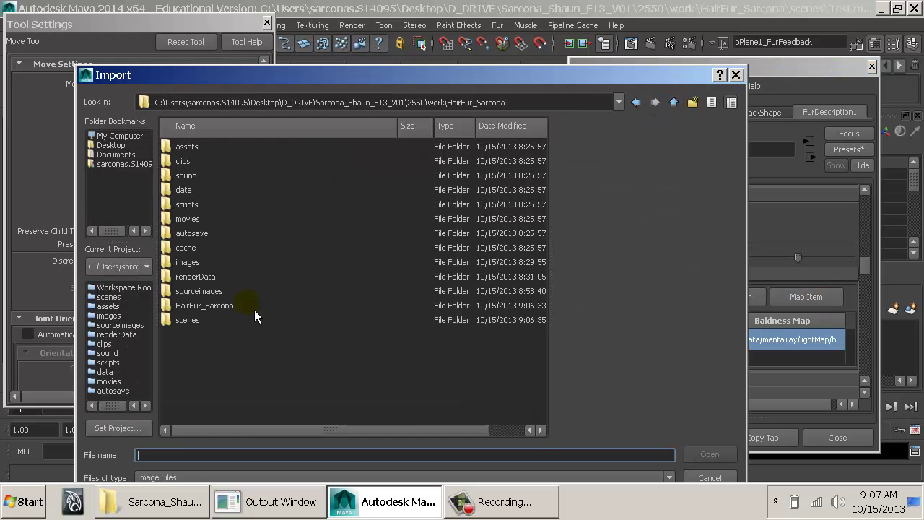
{"action": "double_click", "coordinate": [212, 306]}
{"action": "double_click", "coordinate": [217, 148]}
{"action": "left_click", "coordinate": [217, 148]}
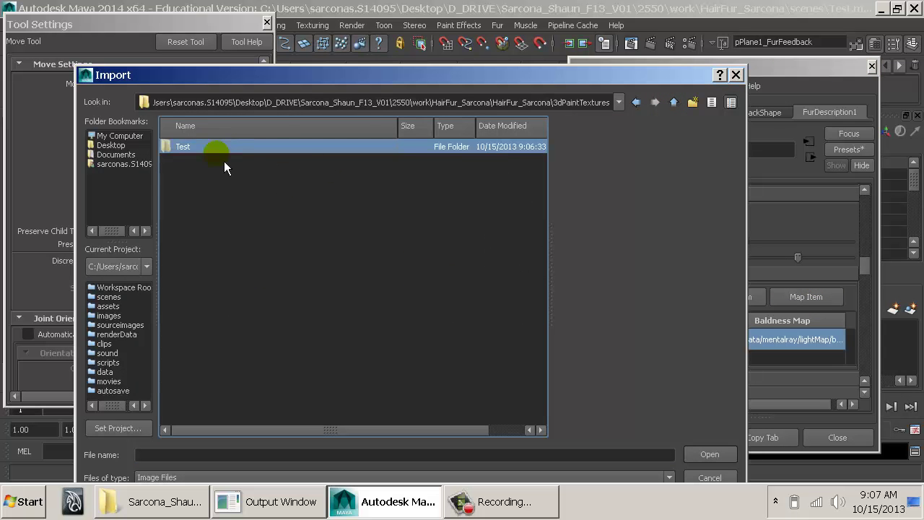
{"action": "double_click", "coordinate": [193, 150]}
{"action": "double_click", "coordinate": [217, 148]}
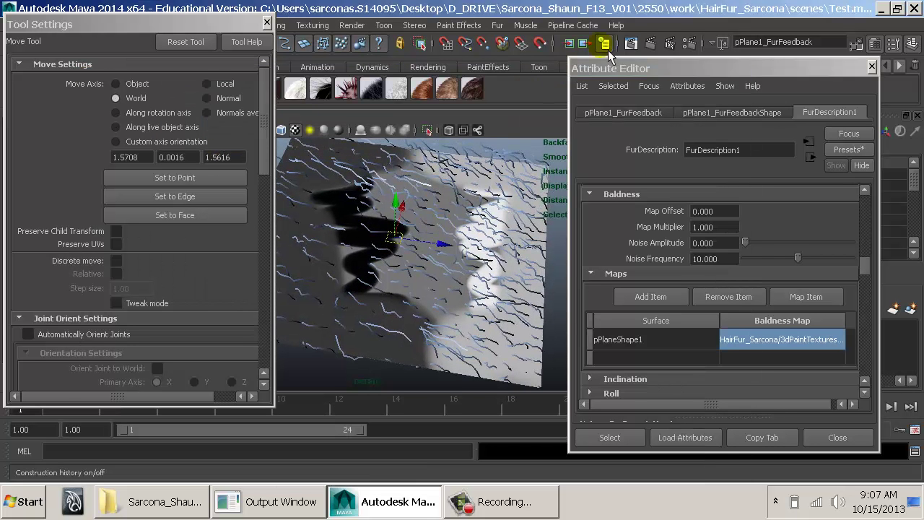
Render the fur with mental ray, examine how it follows the painted baldness map, and close the render
{"action": "left_click", "coordinate": [652, 46]}
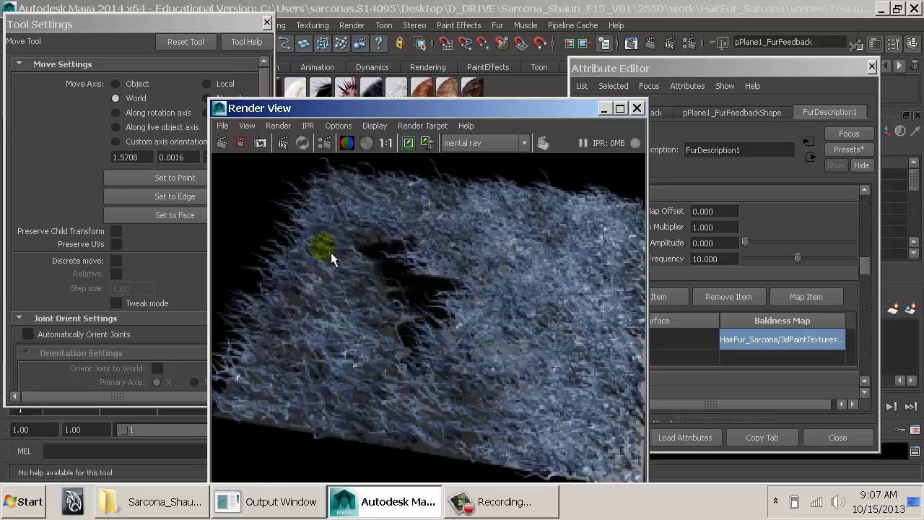
{"action": "middle_click_drag", "start_coordinate": [565, 278], "coordinate": [458, 296], "text": "alt"}
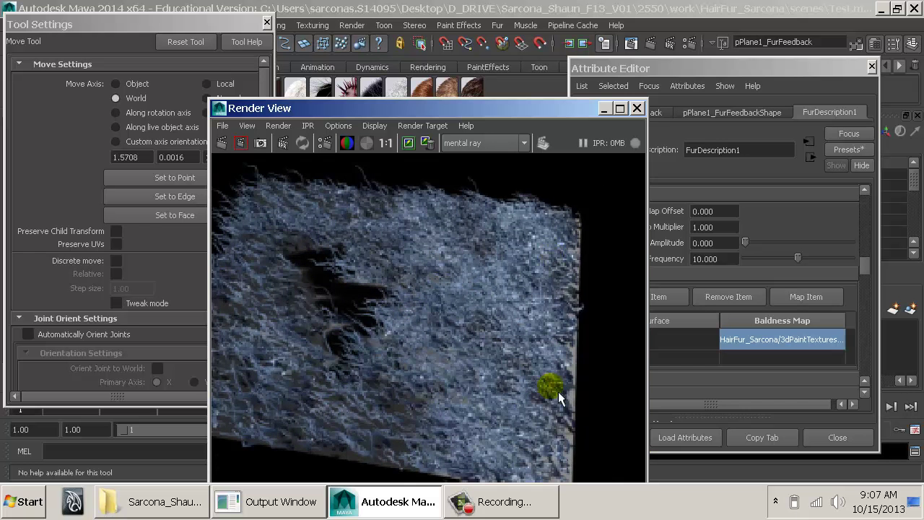
{"action": "left_click", "coordinate": [639, 96]}
{"action": "left_click_drag", "start_coordinate": [559, 113], "coordinate": [568, 108]}
{"action": "left_click", "coordinate": [647, 108]}
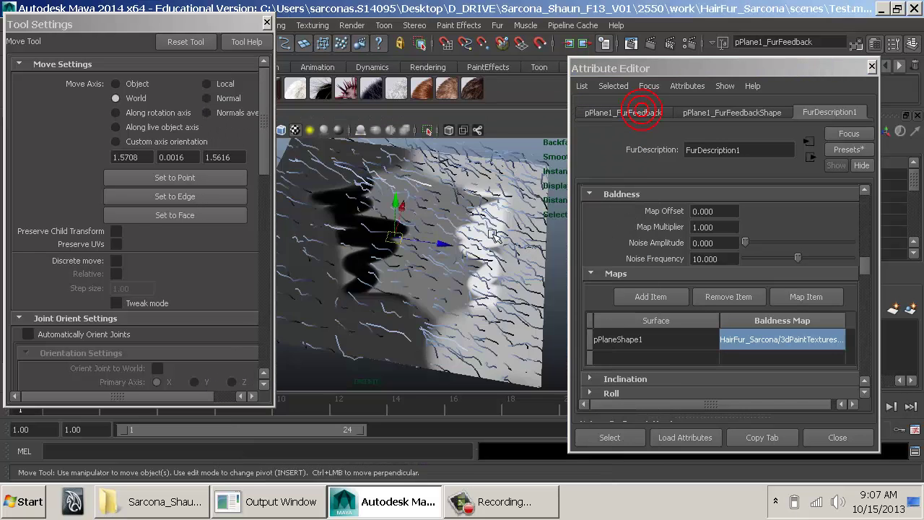
{"action": "right_click_drag", "start_coordinate": [519, 209], "coordinate": [433, 267], "text": "alt"}
{"action": "left_click_drag", "start_coordinate": [413, 276], "coordinate": [419, 248], "text": "alt"}
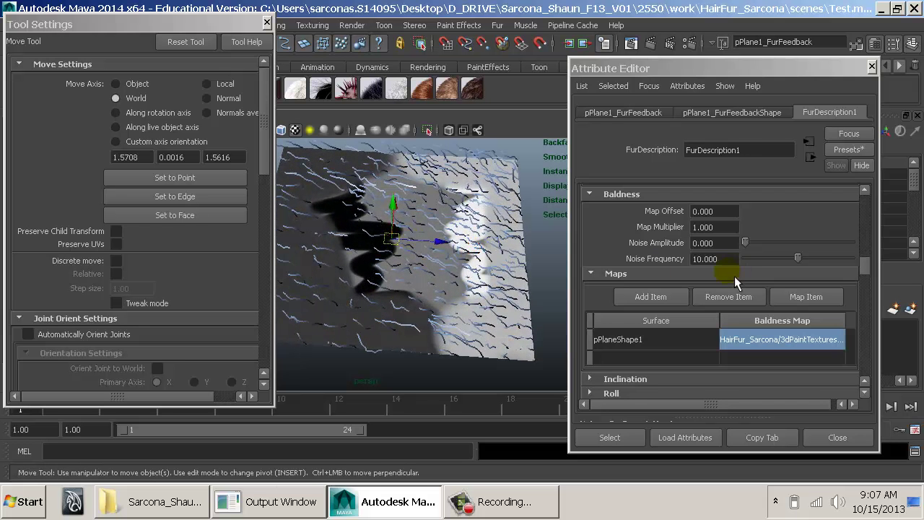
Open the Paint Fur Attributes Tool options for the plane and set the fur attribute to Direction
{"action": "scroll", "coordinate": [730, 276], "scroll_direction": "up", "scroll_amount": 5}
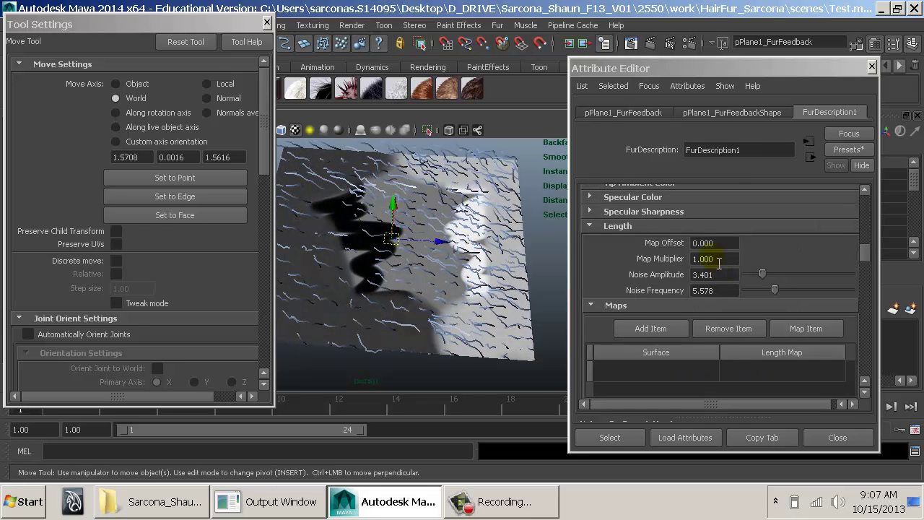
{"action": "scroll", "coordinate": [721, 267], "scroll_direction": "down", "scroll_amount": 5}
{"action": "scroll", "coordinate": [713, 265], "scroll_direction": "down", "scroll_amount": 5}
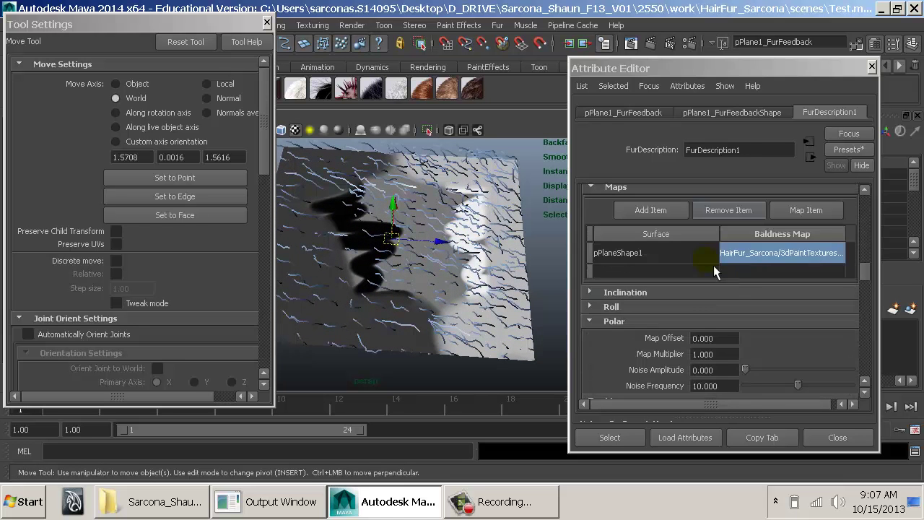
{"action": "left_click", "coordinate": [490, 151]}
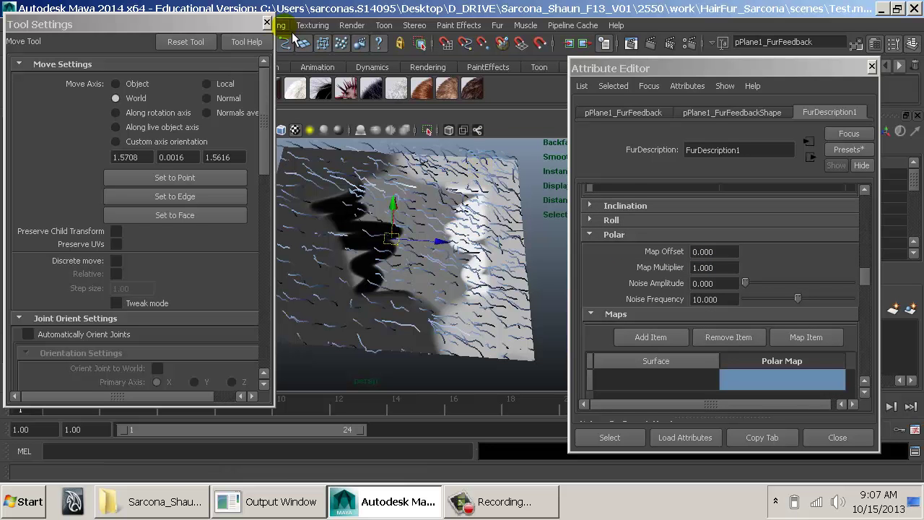
{"action": "left_click", "coordinate": [266, 23]}
{"action": "left_click", "coordinate": [509, 28]}
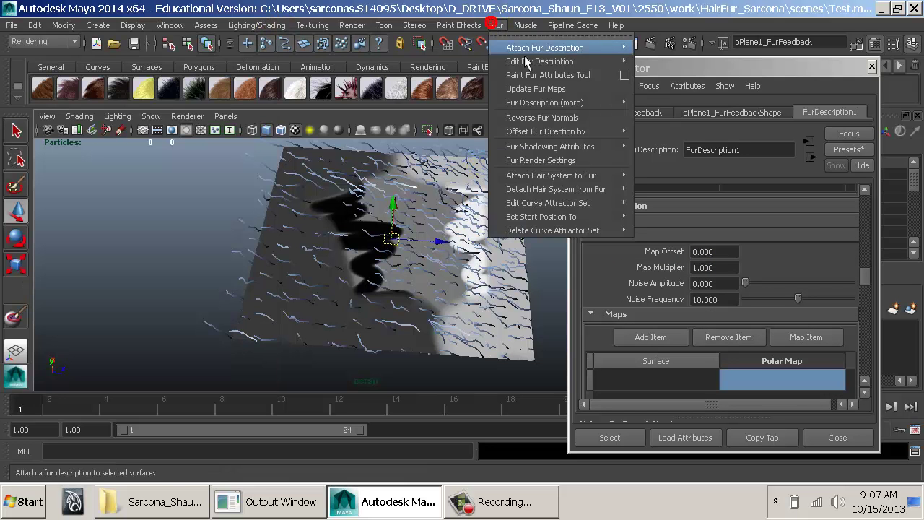
{"action": "left_click", "coordinate": [627, 79]}
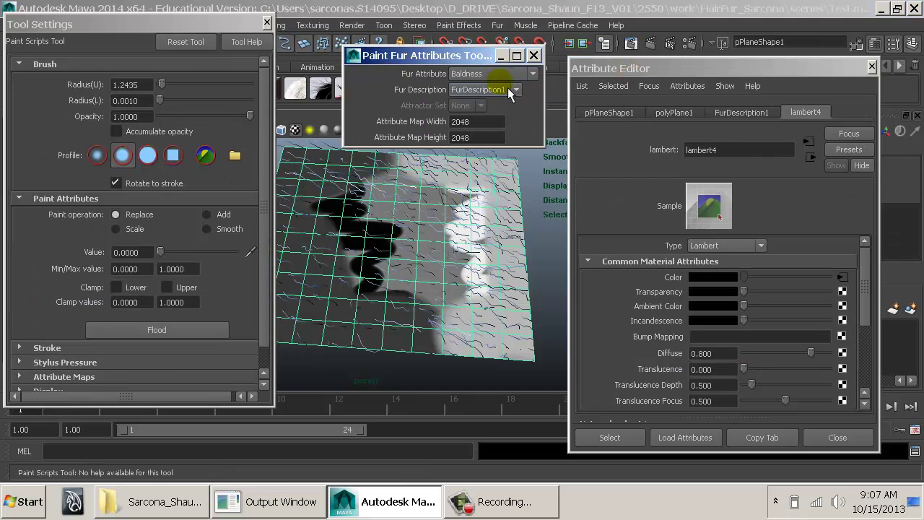
{"action": "left_click", "coordinate": [502, 74]}
{"action": "left_click", "coordinate": [495, 106]}
Enlarge the brush radius to about 6.4, comb the fur outward across the plane, and return to the Move Tool
{"action": "left_click", "coordinate": [413, 220]}
{"action": "left_click", "coordinate": [386, 254]}
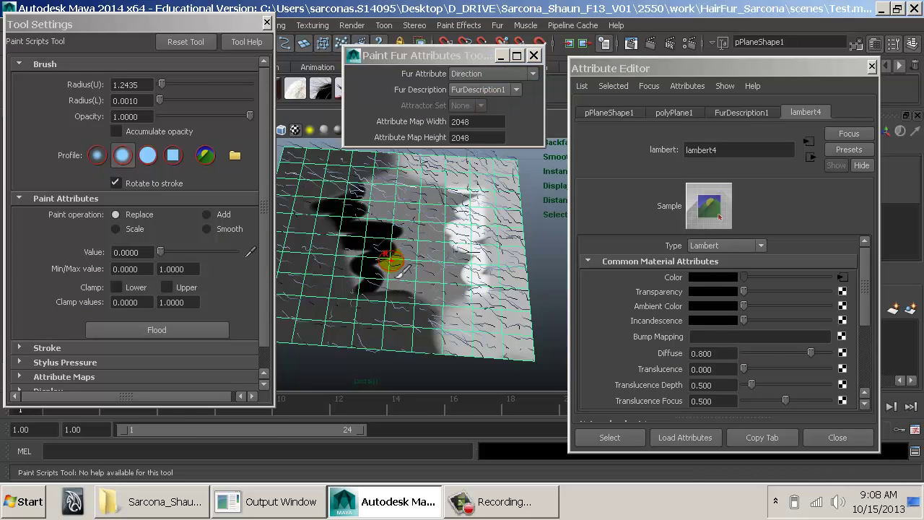
{"action": "key", "text": "b"}
{"action": "mouse_move", "coordinate": [342, 263]}
{"action": "left_mouse_down"}
{"action": "mouse_move", "coordinate": [384, 267]}
{"action": "mouse_move", "coordinate": [324, 326]}
{"action": "left_mouse_up"}
{"action": "mouse_move", "coordinate": [445, 216]}
{"action": "left_mouse_down"}
{"action": "mouse_move", "coordinate": [485, 328]}
{"action": "mouse_move", "coordinate": [518, 173]}
{"action": "left_mouse_up"}
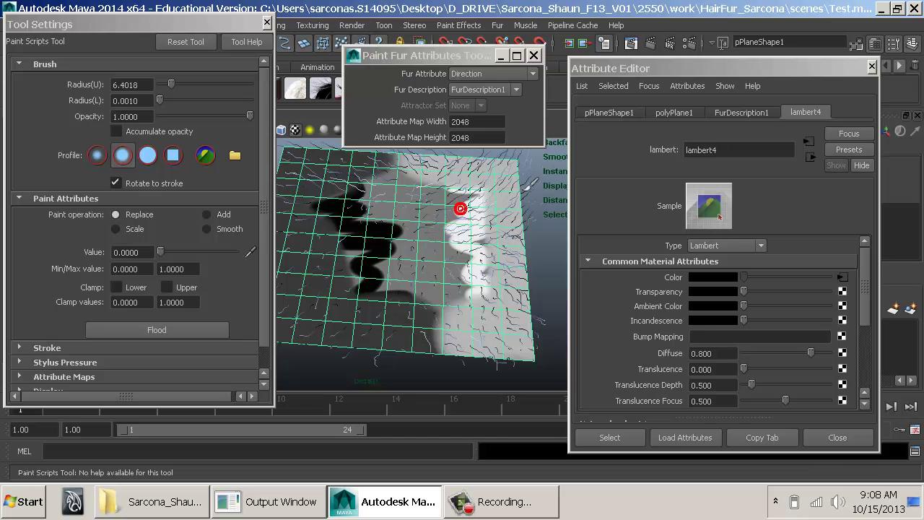
{"action": "left_click_drag", "start_coordinate": [439, 182], "coordinate": [442, 151]}
{"action": "mouse_move", "coordinate": [379, 179]}
{"action": "left_mouse_down"}
{"action": "mouse_move", "coordinate": [366, 153]}
{"action": "mouse_move", "coordinate": [314, 150]}
{"action": "left_mouse_up"}
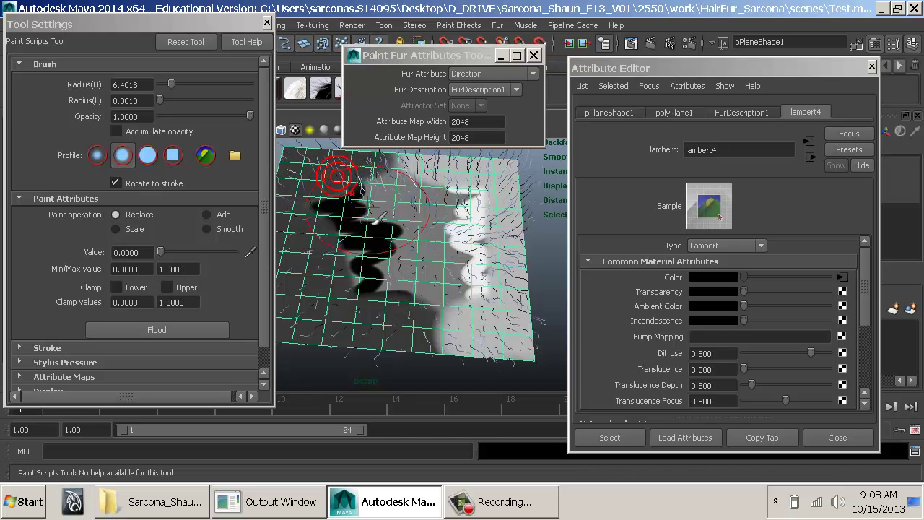
{"action": "middle_click_drag", "start_coordinate": [392, 241], "coordinate": [411, 261], "text": "alt"}
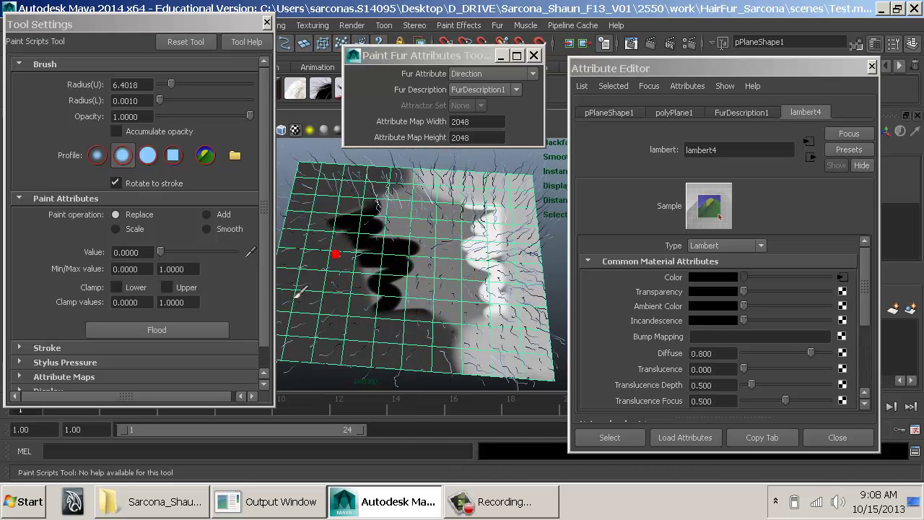
{"action": "left_click_drag", "start_coordinate": [341, 287], "coordinate": [301, 366]}
{"action": "left_click_drag", "start_coordinate": [469, 333], "coordinate": [552, 320]}
{"action": "left_click_drag", "start_coordinate": [497, 289], "coordinate": [560, 280]}
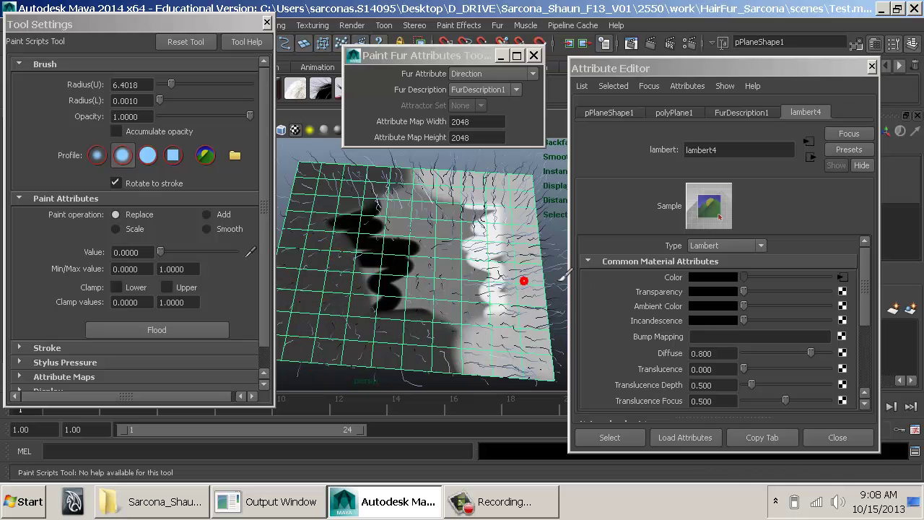
{"action": "left_click_drag", "start_coordinate": [476, 242], "coordinate": [549, 173]}
{"action": "left_click_drag", "start_coordinate": [452, 264], "coordinate": [534, 361]}
{"action": "mouse_move", "coordinate": [422, 332]}
{"action": "left_mouse_down"}
{"action": "mouse_move", "coordinate": [394, 403]}
{"action": "mouse_move", "coordinate": [339, 318]}
{"action": "mouse_move", "coordinate": [321, 210]}
{"action": "mouse_move", "coordinate": [338, 190]}
{"action": "mouse_move", "coordinate": [515, 233]}
{"action": "left_mouse_up"}
{"action": "key", "text": "w"}
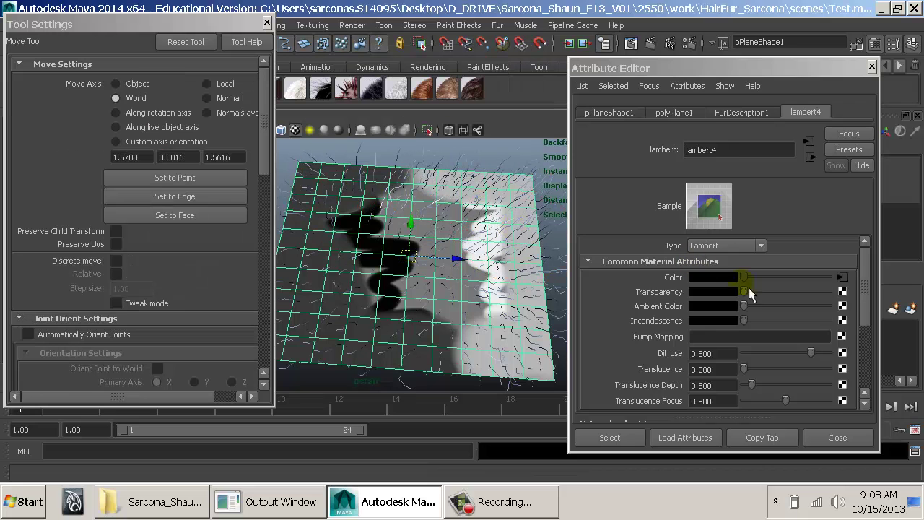
Inspect the polar map entry for pPlaneShape1 in FurDescription1, and reselect the plane's fur feedback
{"action": "left_click", "coordinate": [734, 112]}
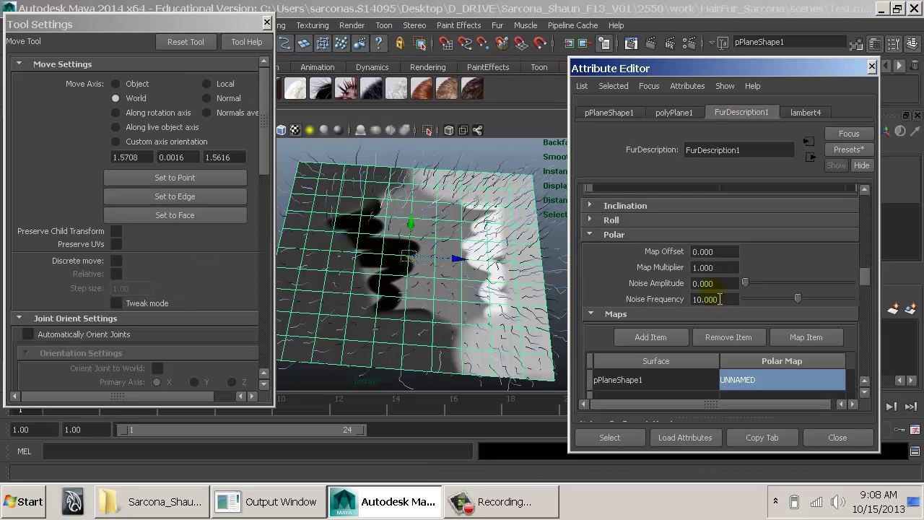
{"action": "scroll", "coordinate": [718, 297], "scroll_direction": "up", "scroll_amount": 1}
{"action": "scroll", "coordinate": [718, 297], "scroll_direction": "down", "scroll_amount": 1}
{"action": "scroll", "coordinate": [781, 349], "scroll_direction": "down", "scroll_amount": 1}
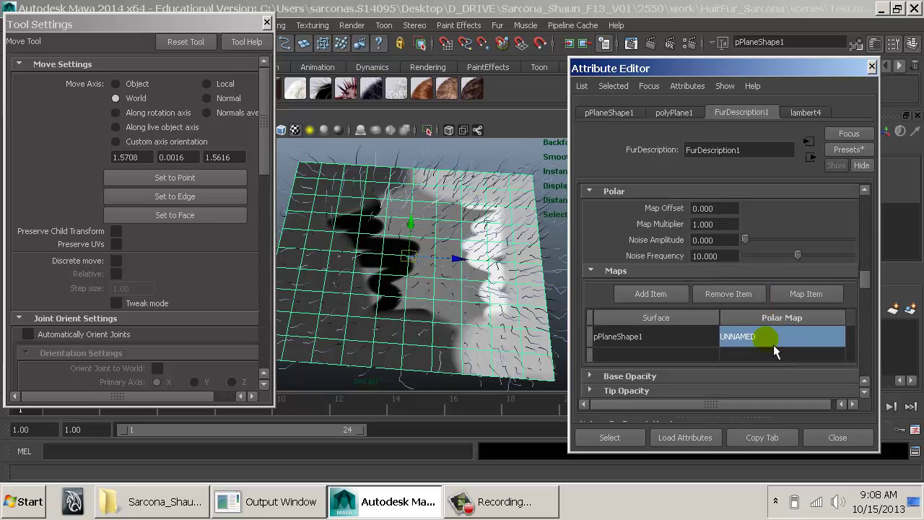
{"action": "double_click", "coordinate": [742, 340]}
{"action": "double_click", "coordinate": [663, 342]}
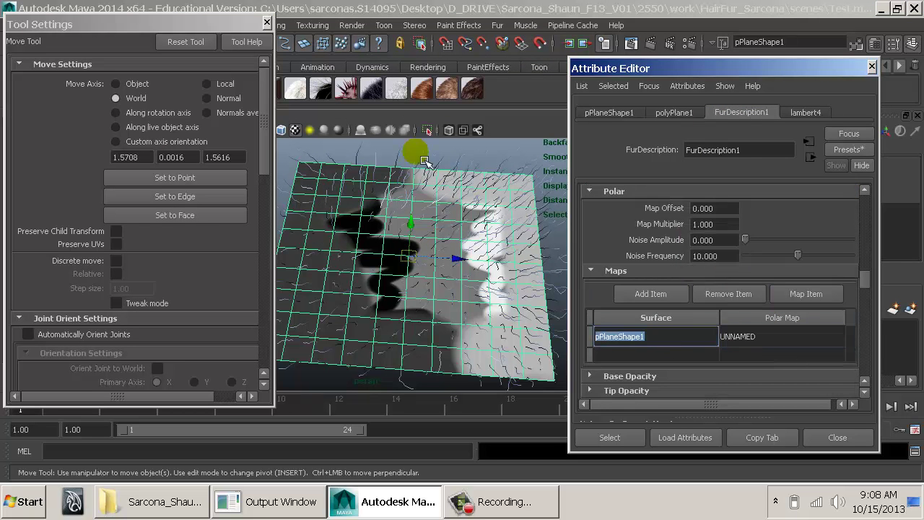
{"action": "left_click", "coordinate": [266, 22]}
{"action": "left_click", "coordinate": [221, 227]}
{"action": "left_click", "coordinate": [296, 163]}
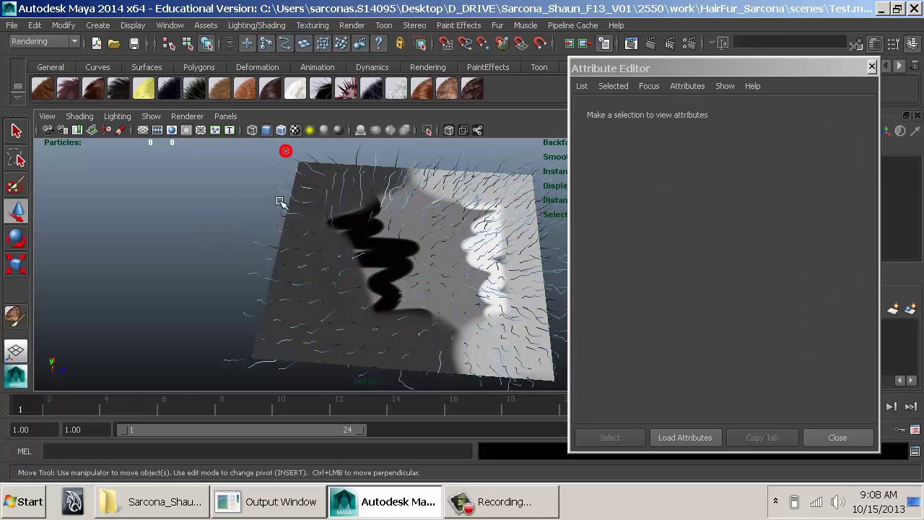
{"action": "left_click", "coordinate": [725, 336]}
{"action": "double_click", "coordinate": [747, 336]}
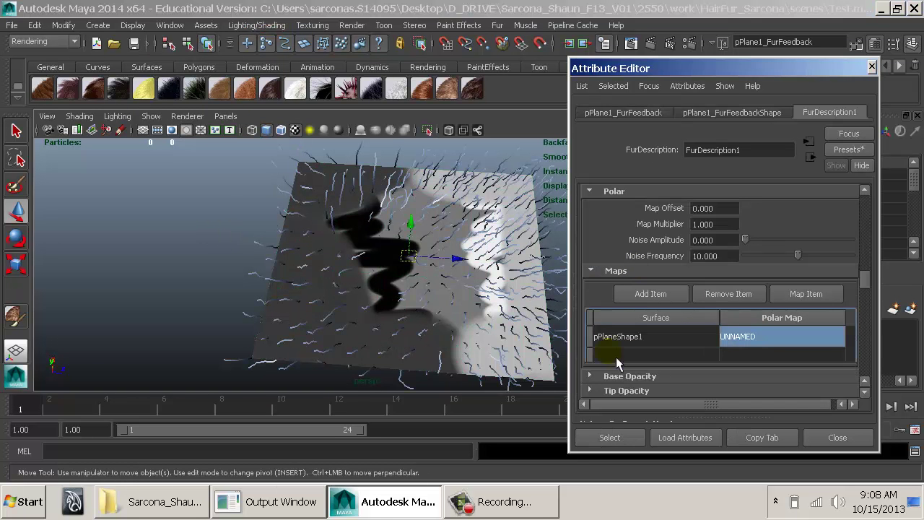
Switch to Windows Explorer and browse to the project's renderData\fur\furImages folder
{"action": "left_click", "coordinate": [166, 501]}
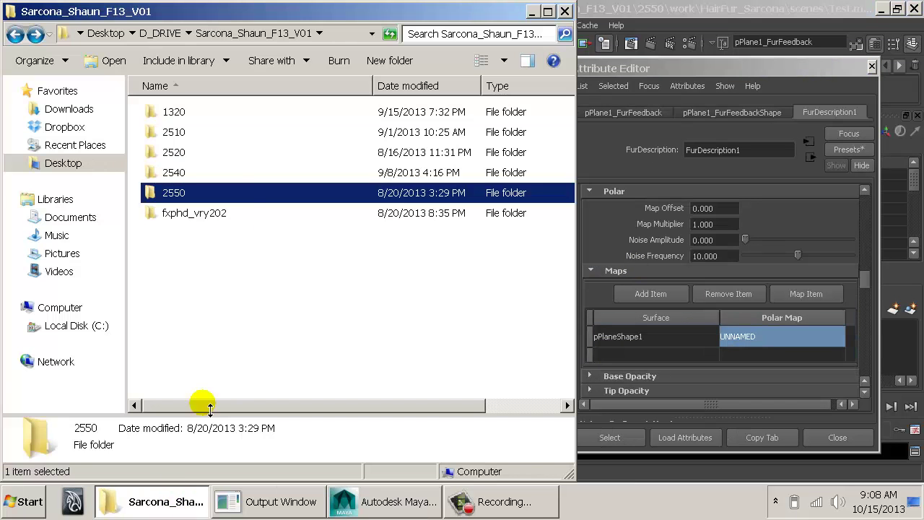
{"action": "double_click", "coordinate": [202, 193]}
{"action": "double_click", "coordinate": [189, 153]}
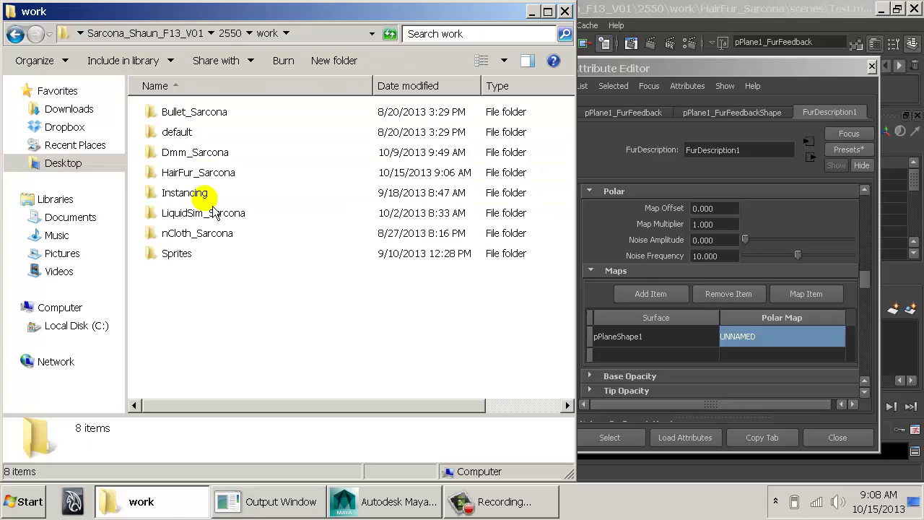
{"action": "double_click", "coordinate": [198, 173]}
{"action": "double_click", "coordinate": [207, 269]}
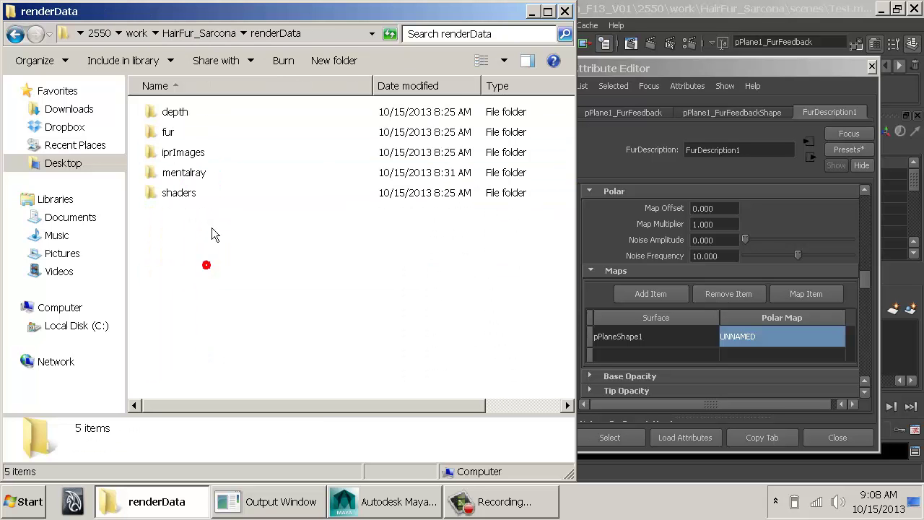
{"action": "double_click", "coordinate": [202, 135]}
{"action": "left_click", "coordinate": [205, 176]}
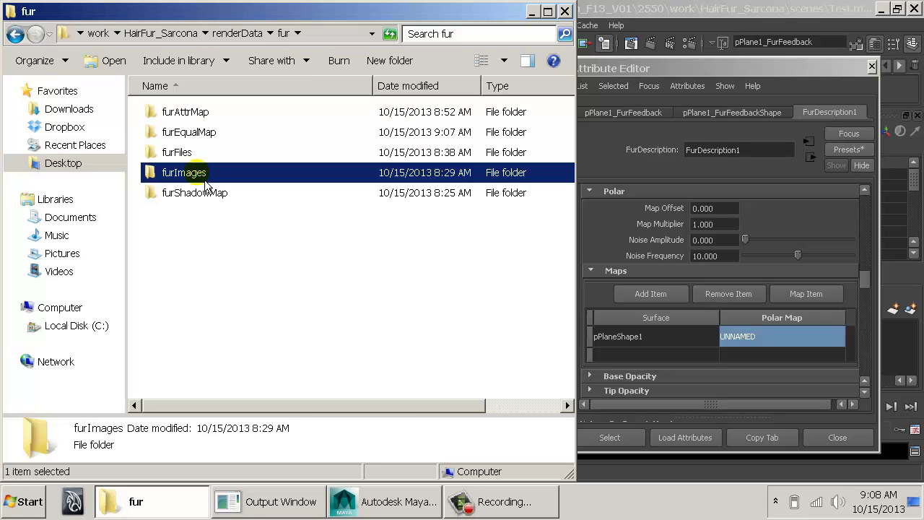
{"action": "double_click", "coordinate": [205, 177]}
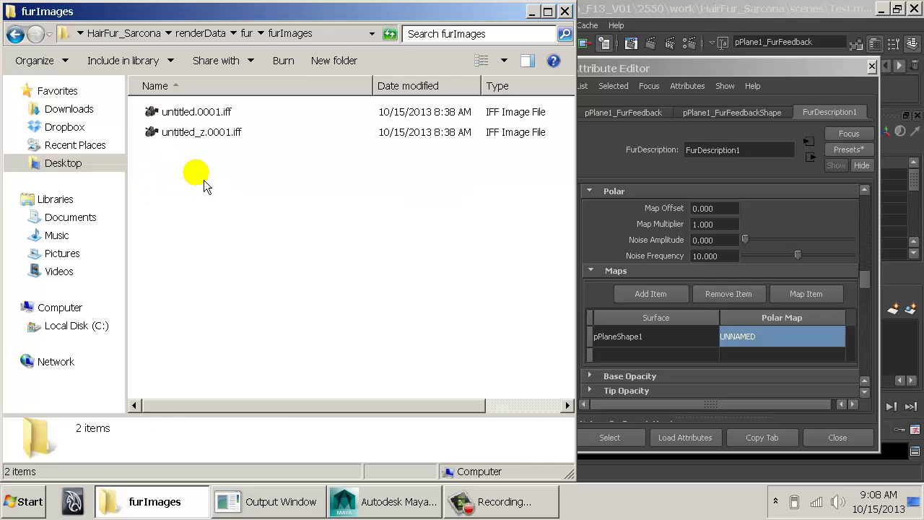
View untitled_pPlaneShape1_FurDescription1_Polar.iff from the furAttrMap folder, close the image, and switch back to Maya
{"action": "key", "text": "BackSpace"}
{"action": "double_click", "coordinate": [196, 113]}
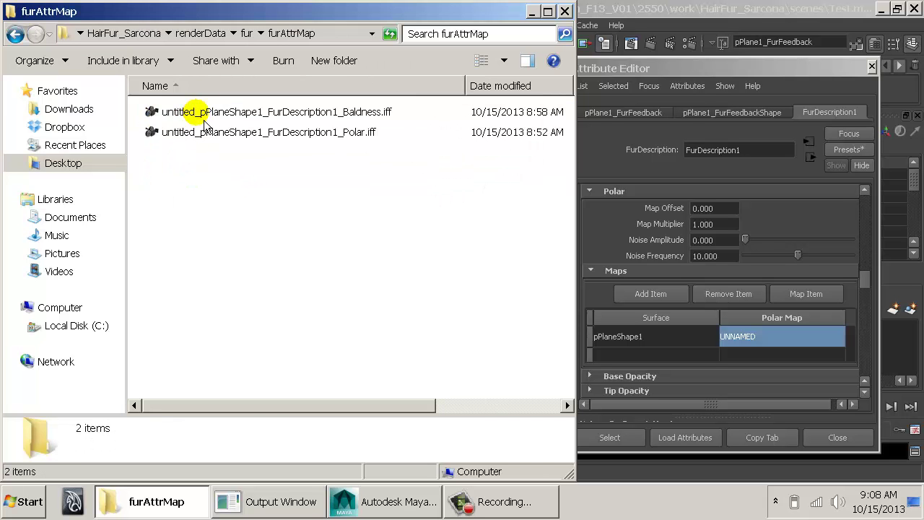
{"action": "double_click", "coordinate": [270, 132]}
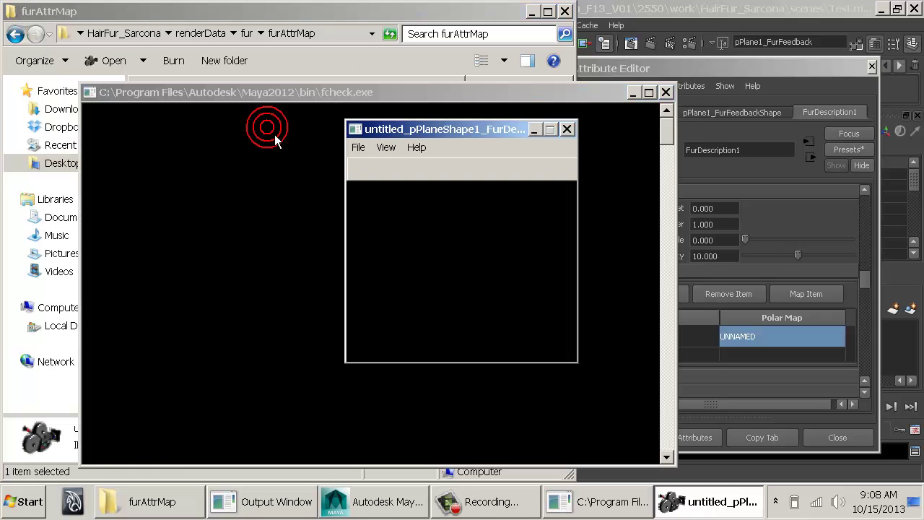
{"action": "left_click", "coordinate": [568, 129]}
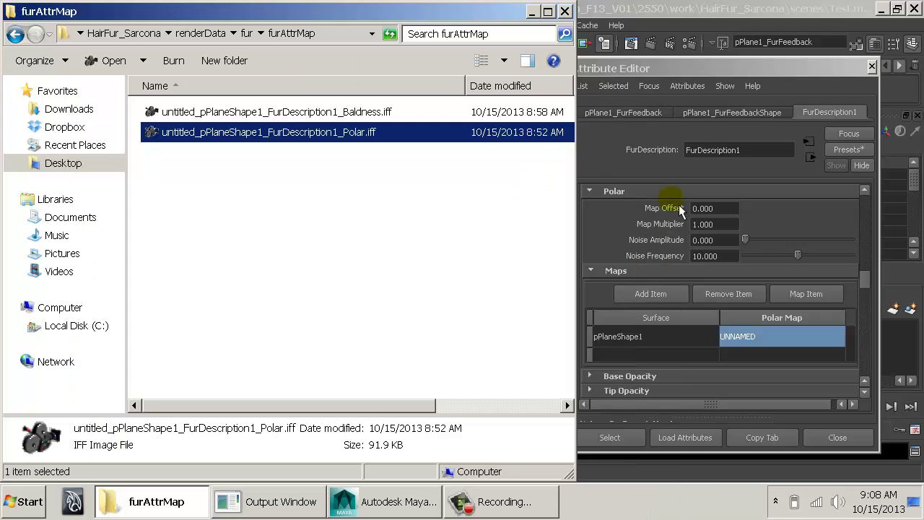
{"action": "left_click", "coordinate": [638, 12]}
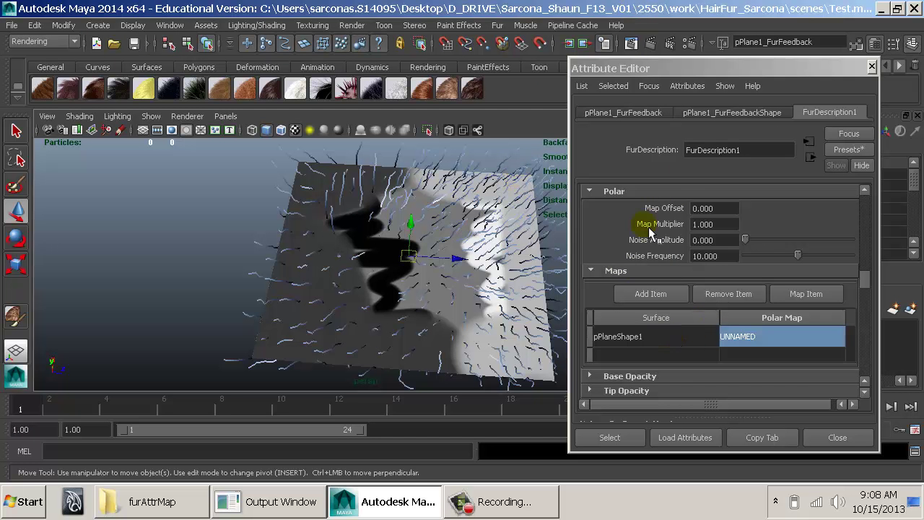
{"action": "left_click", "coordinate": [680, 293]}
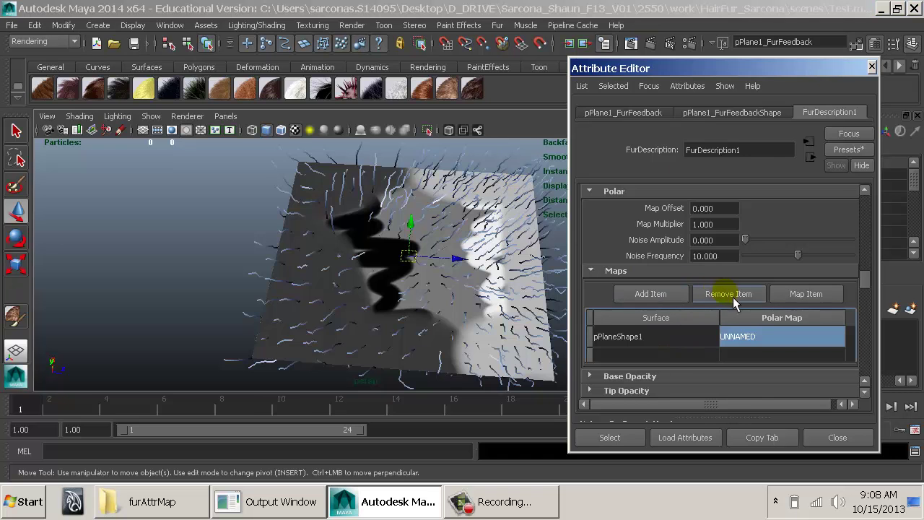
{"action": "left_click", "coordinate": [820, 294]}
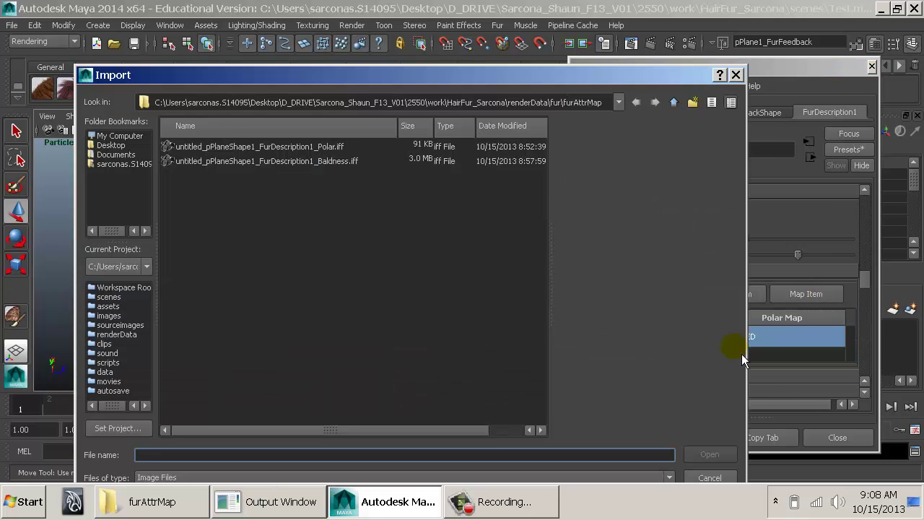
{"action": "left_click", "coordinate": [715, 479]}
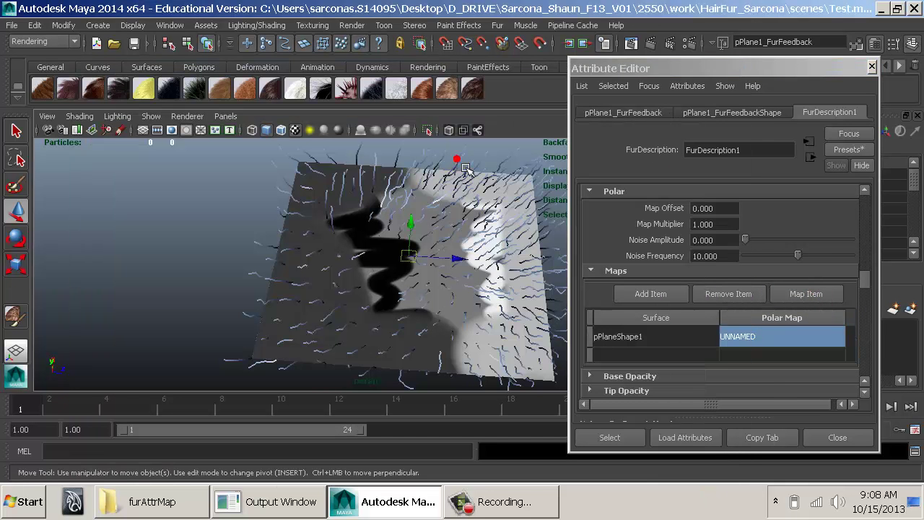
Close the Attribute Editor and delete the plane together with its fur
{"action": "left_click", "coordinate": [223, 178]}
{"action": "left_click_drag", "start_coordinate": [342, 270], "coordinate": [375, 224], "text": "alt"}
{"action": "right_click_drag", "start_coordinate": [459, 235], "coordinate": [321, 268], "text": "alt"}
{"action": "left_click", "coordinate": [831, 442]}
{"action": "left_click_drag", "start_coordinate": [486, 325], "coordinate": [486, 347], "text": "alt"}
{"action": "left_click_drag", "start_coordinate": [459, 219], "coordinate": [235, 361]}
{"action": "key", "text": "Delete"}
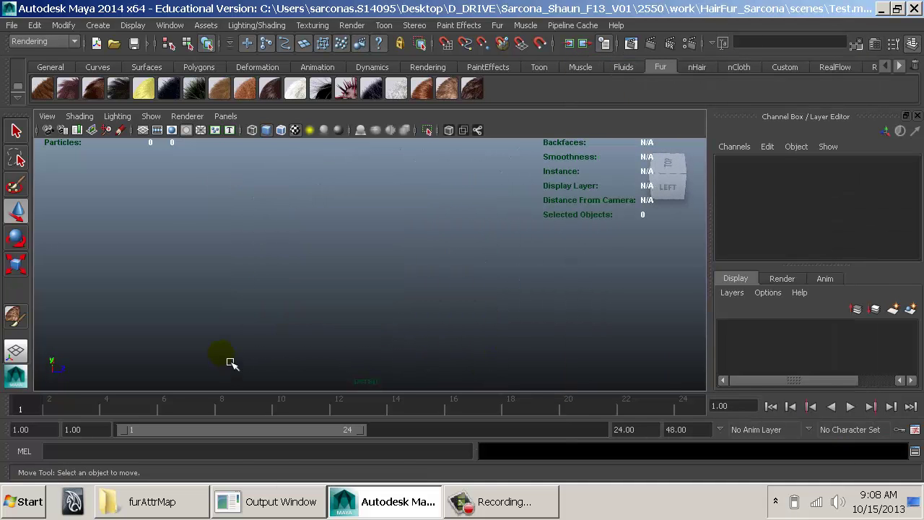
Create a polygon sphere, scale it uniformly to about 6.65, and show it in shaded display
{"action": "left_click", "coordinate": [98, 25]}
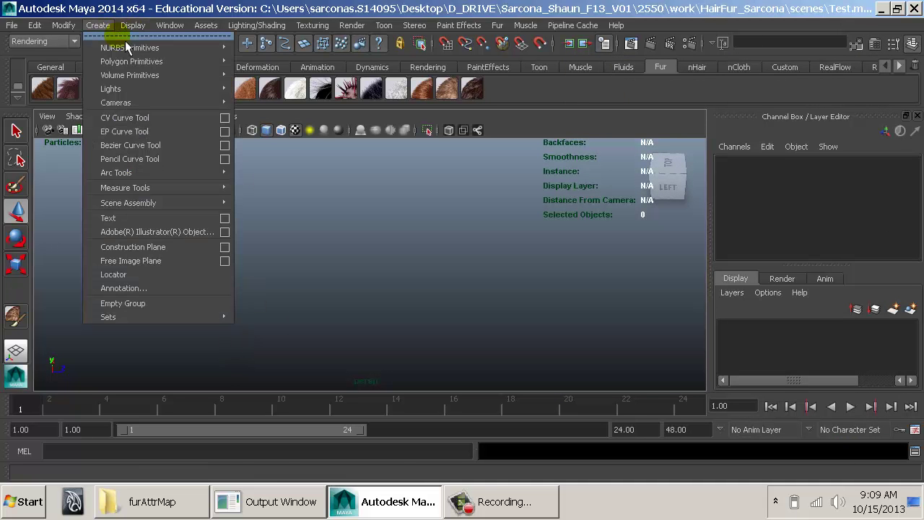
{"action": "mouse_move", "coordinate": [134, 62]}
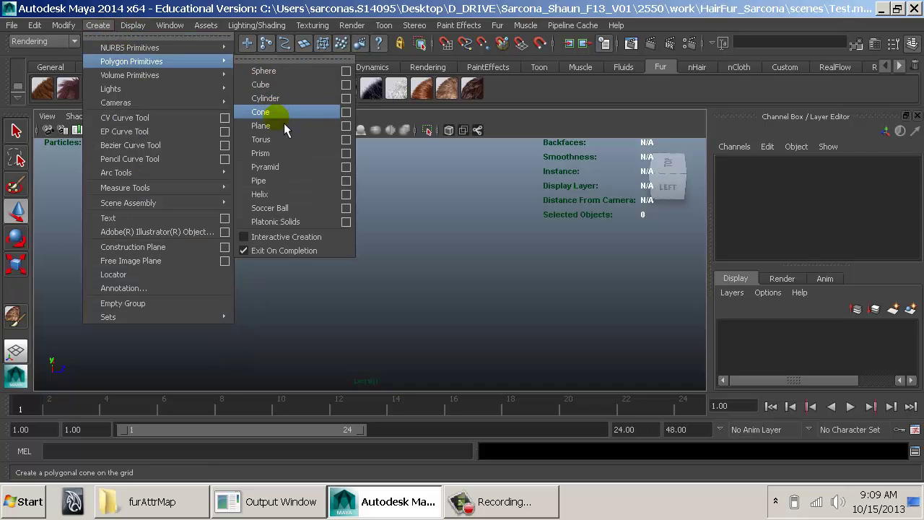
{"action": "left_click", "coordinate": [290, 72]}
{"action": "key", "text": "r"}
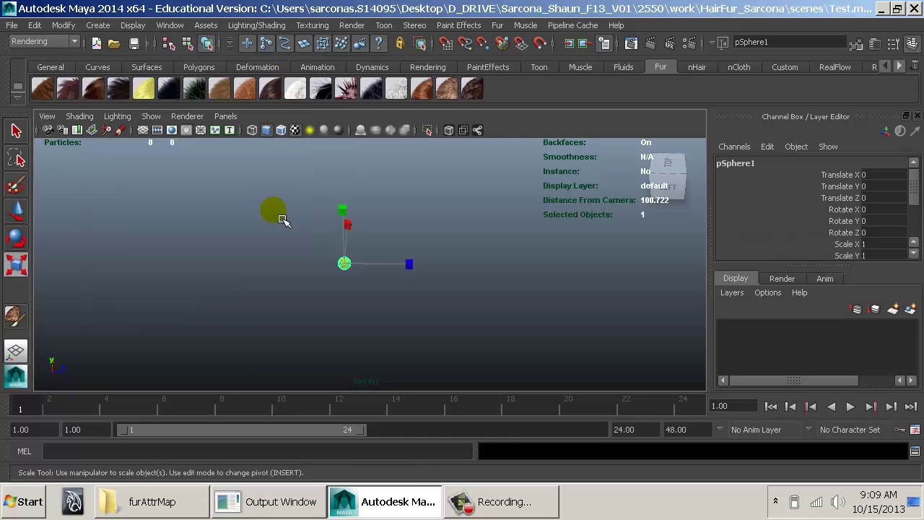
{"action": "middle_click_drag", "start_coordinate": [278, 212], "coordinate": [354, 230]}
{"action": "scroll", "coordinate": [404, 245], "scroll_direction": "up", "scroll_amount": 5}
{"action": "key", "text": "5"}
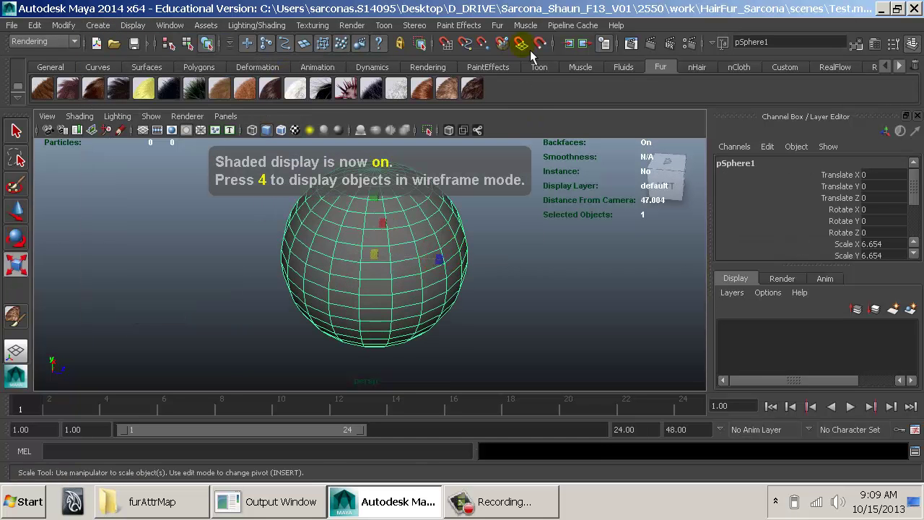
{"action": "left_click", "coordinate": [497, 24]}
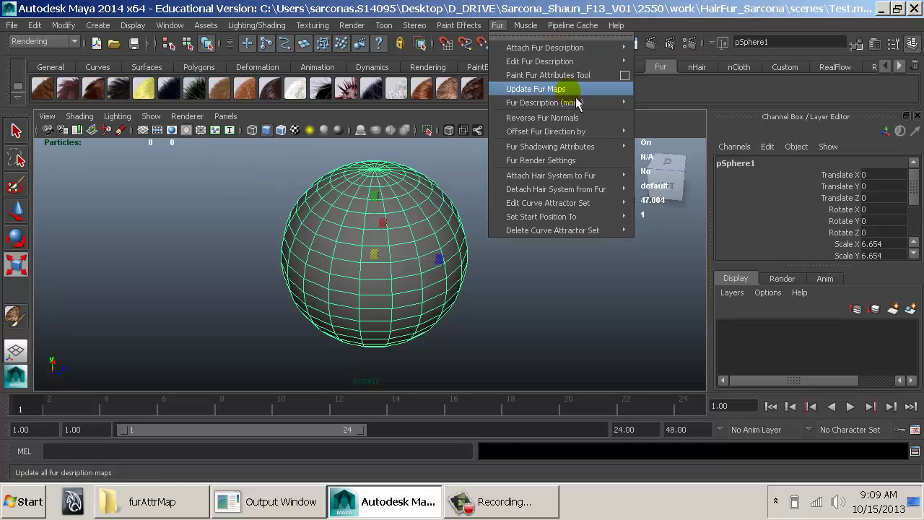
{"action": "mouse_move", "coordinate": [585, 109]}
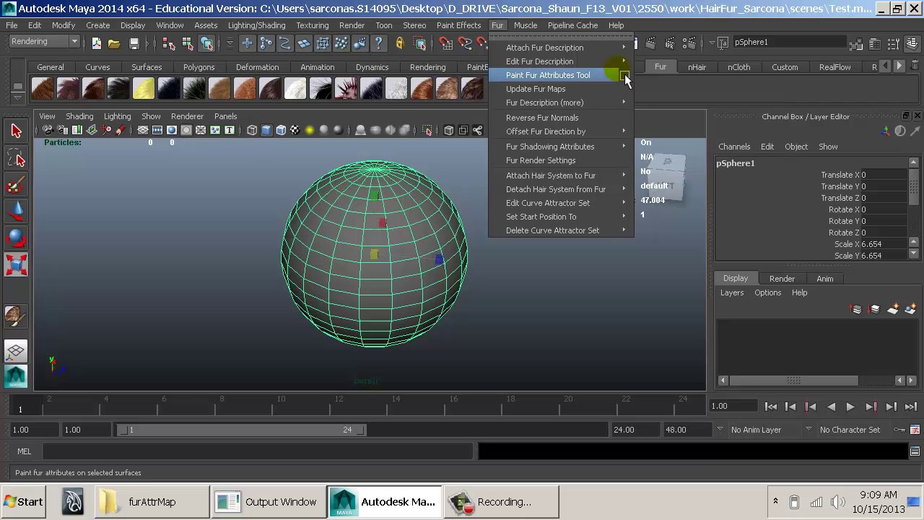
{"action": "mouse_move", "coordinate": [597, 55]}
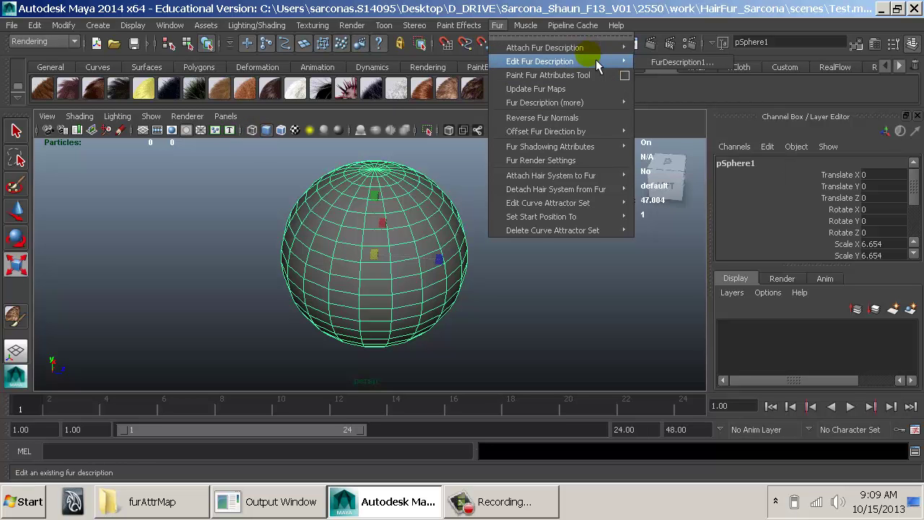
{"action": "left_click", "coordinate": [320, 137]}
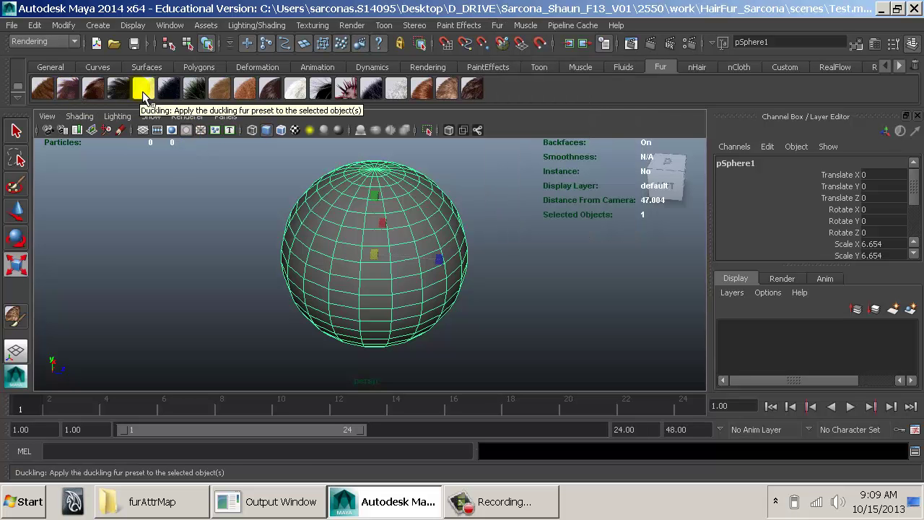
Apply the Duckling fur preset to the sphere and open its fur description in the Attribute Editor
{"action": "left_click", "coordinate": [143, 92]}
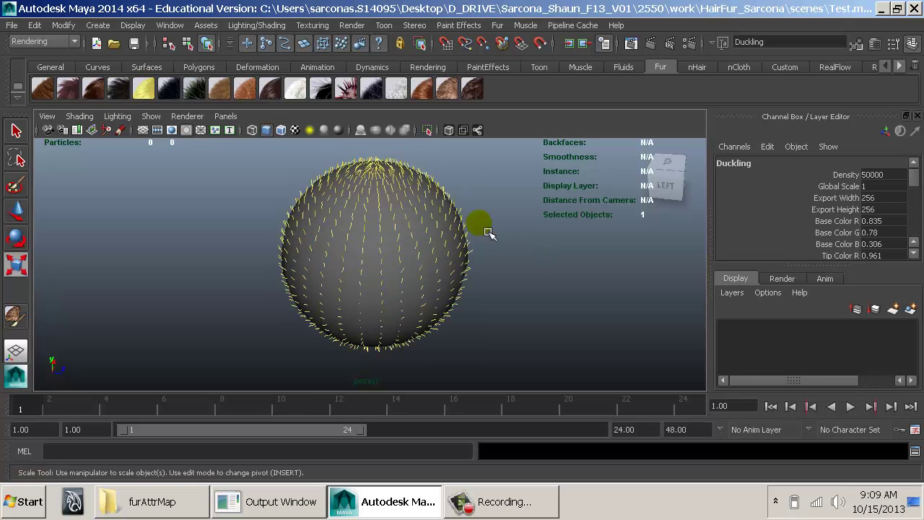
{"action": "right_click_drag", "start_coordinate": [479, 241], "coordinate": [518, 216], "text": "alt"}
{"action": "key", "text": "ctrl+a"}
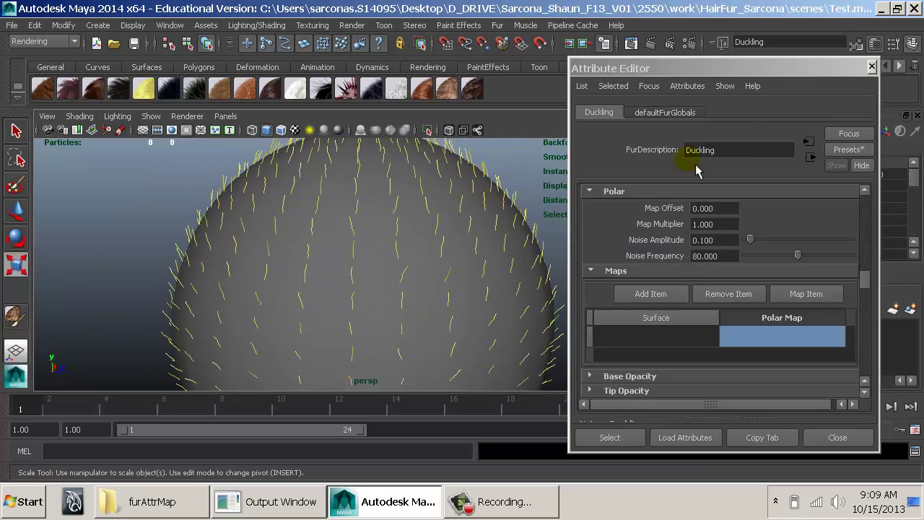
Render the sphere with the Duckling fur and move the Render View clear of the Attribute Editor
{"action": "scroll", "coordinate": [635, 238], "scroll_direction": "up", "scroll_amount": 10}
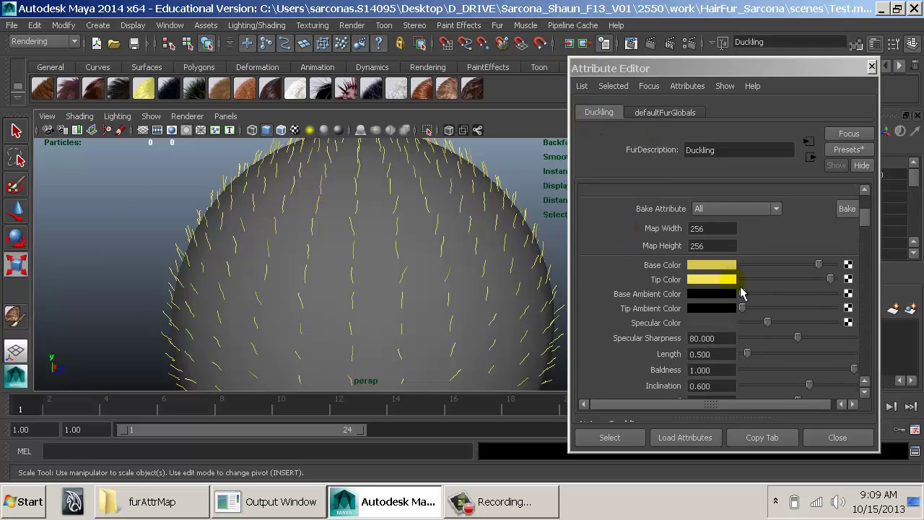
{"action": "scroll", "coordinate": [721, 281], "scroll_direction": "down", "scroll_amount": 3}
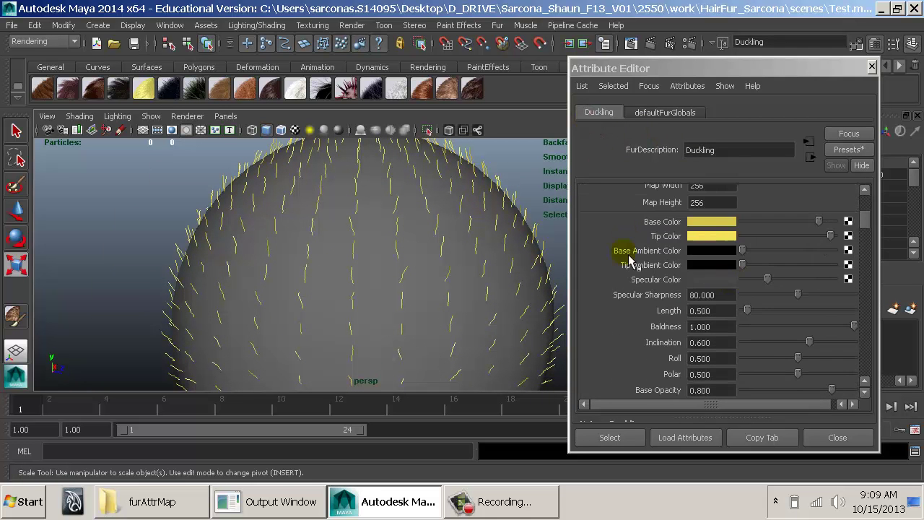
{"action": "left_click", "coordinate": [653, 44]}
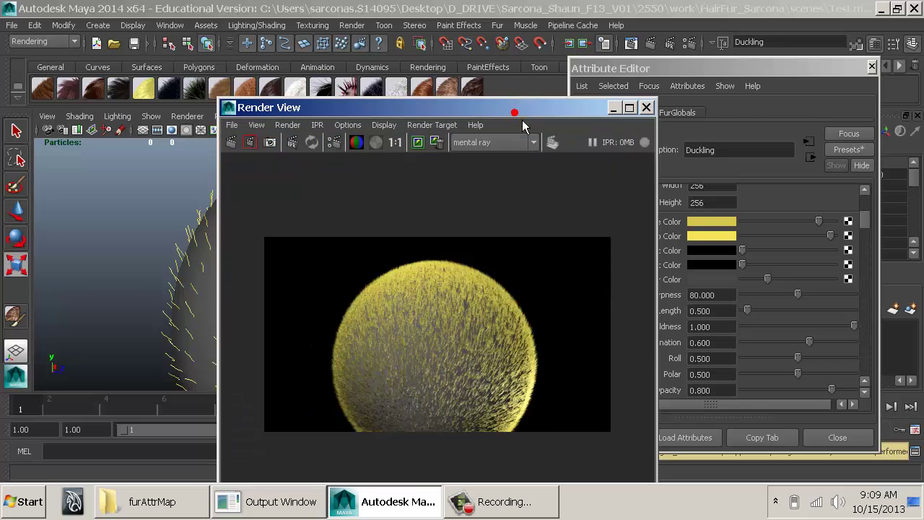
{"action": "left_click_drag", "start_coordinate": [522, 112], "coordinate": [361, 27]}
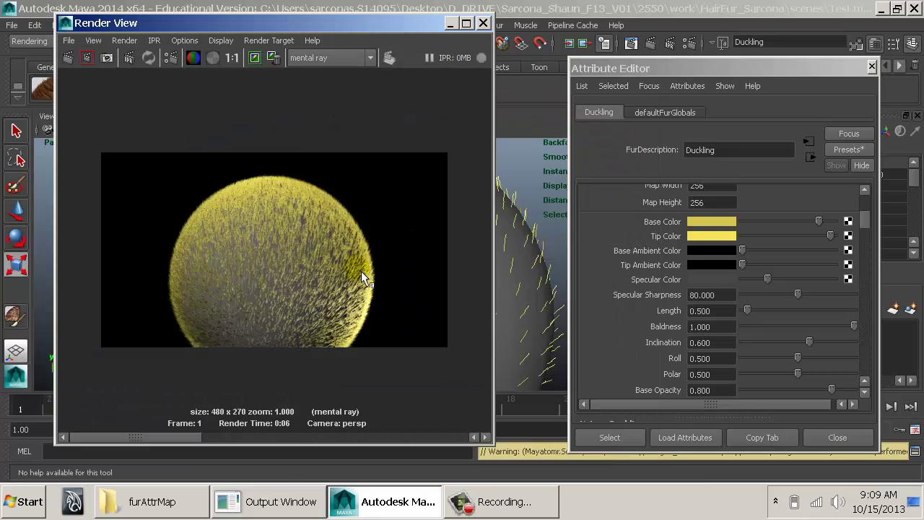
Set the Duckling fur's Global Scale to 2 and render the sphere again
{"action": "scroll", "coordinate": [707, 299], "scroll_direction": "up", "scroll_amount": 5}
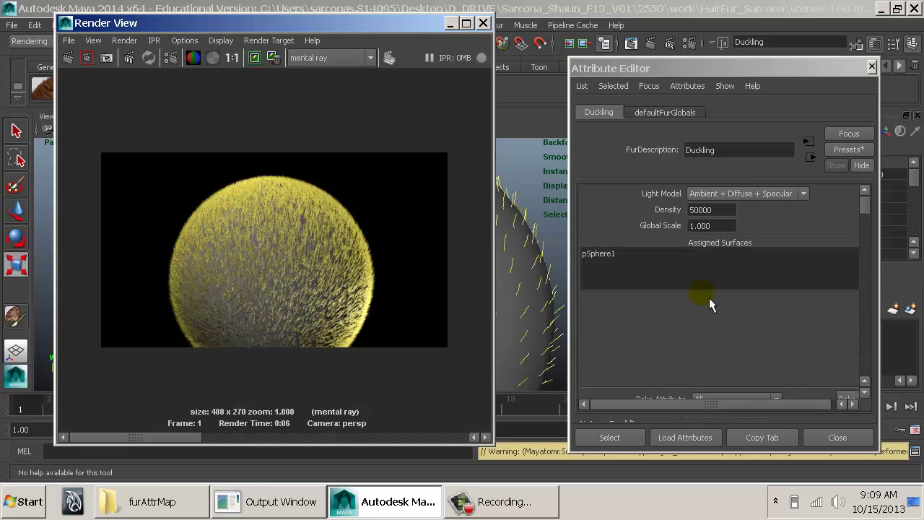
{"action": "left_click", "coordinate": [714, 226]}
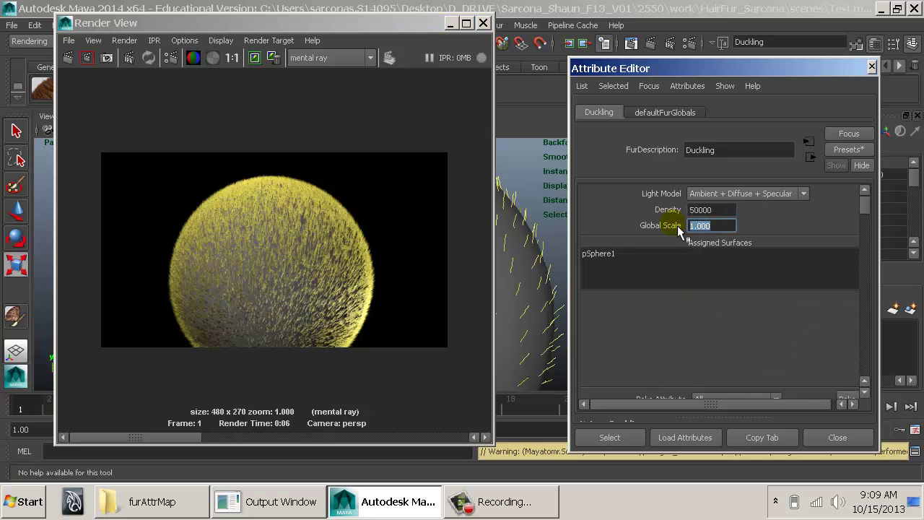
{"action": "type", "text": "2"}
{"action": "key", "text": "Return"}
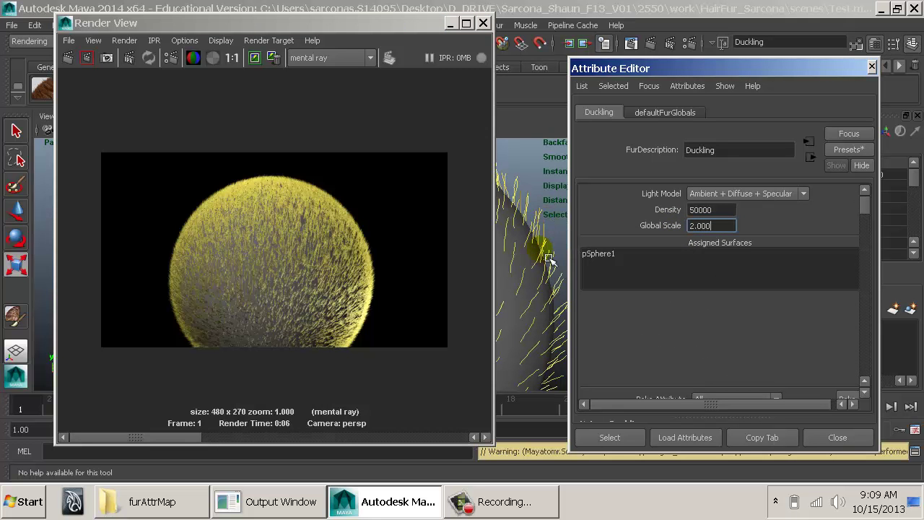
{"action": "scroll", "coordinate": [730, 272], "scroll_direction": "down", "scroll_amount": 5}
{"action": "scroll", "coordinate": [726, 280], "scroll_direction": "down", "scroll_amount": 2}
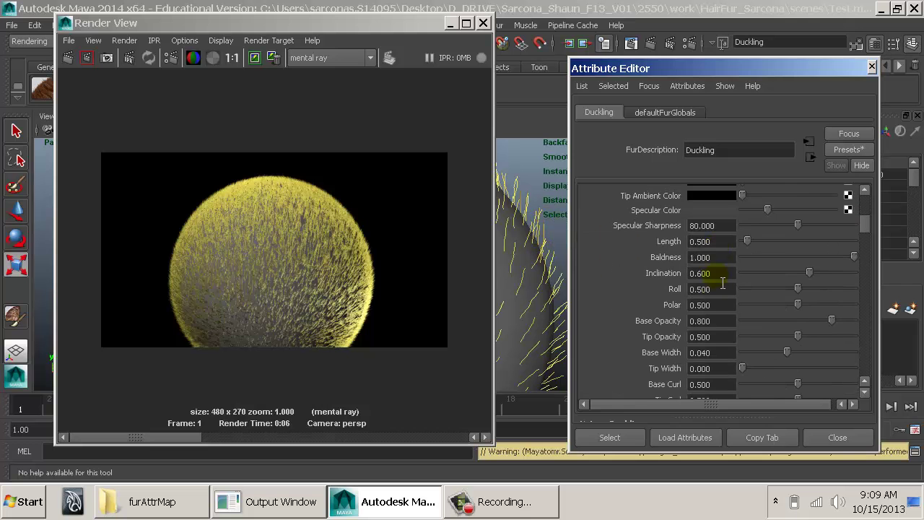
{"action": "left_click", "coordinate": [726, 355]}
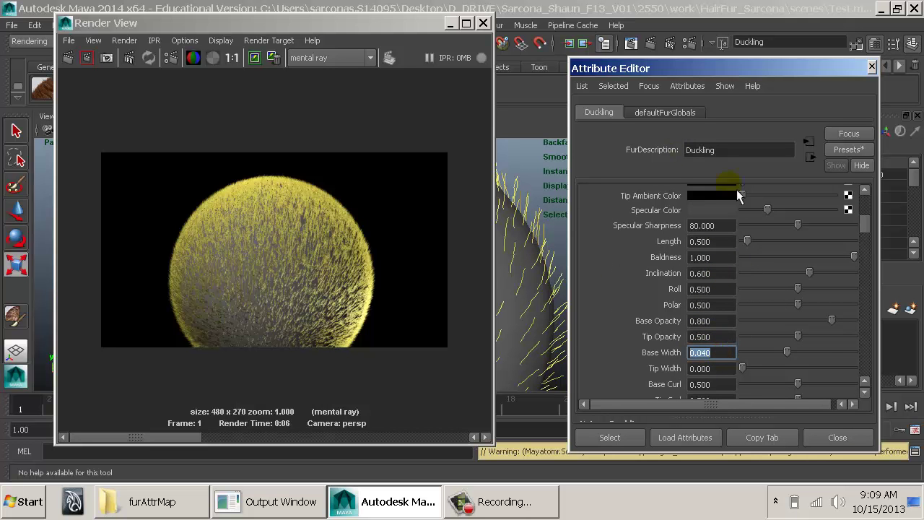
{"action": "left_click", "coordinate": [72, 60]}
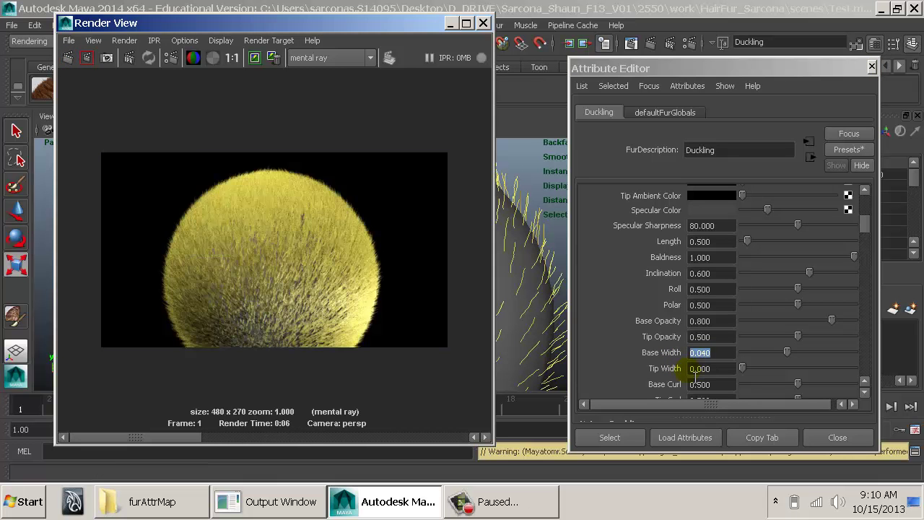
Raise the Duckling fur's Global Scale to 3 and then 4, and re-render the sphere
{"action": "scroll", "coordinate": [745, 271], "scroll_direction": "up", "scroll_amount": 10}
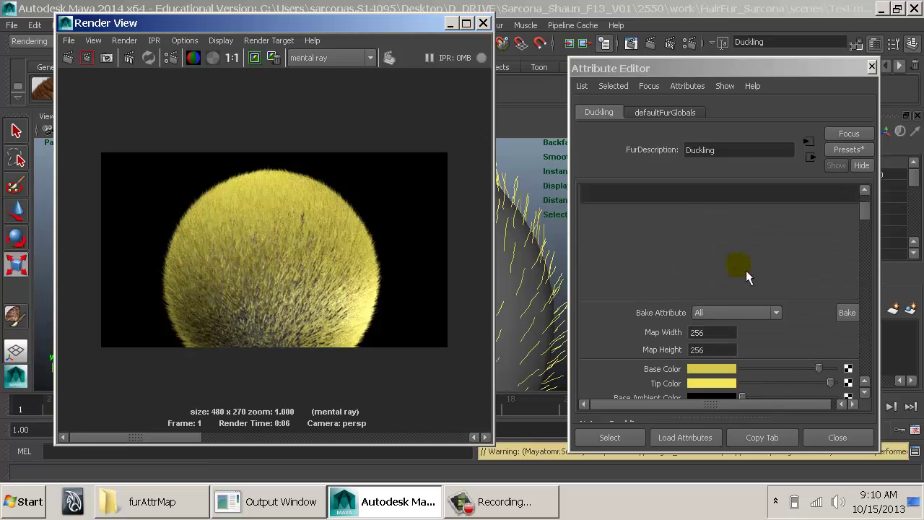
{"action": "left_click_drag", "start_coordinate": [715, 225], "coordinate": [667, 236]}
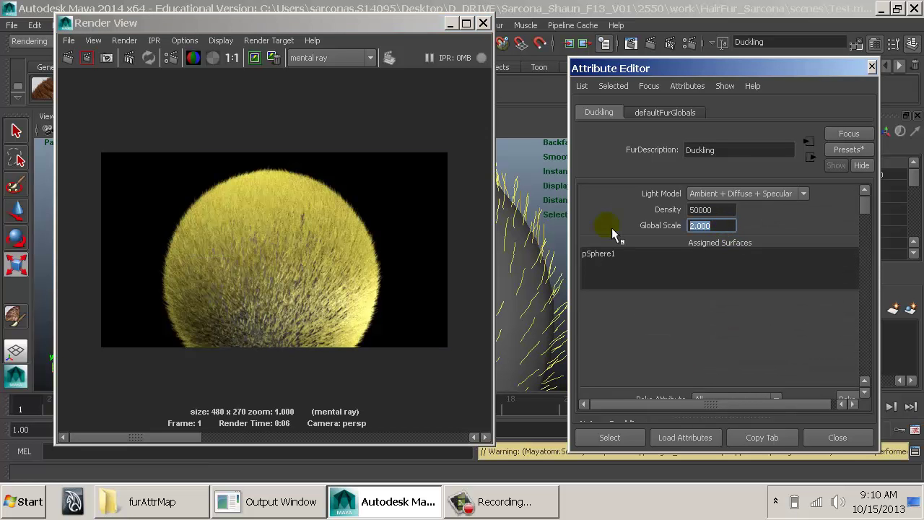
{"action": "type", "text": "3"}
{"action": "key", "text": "Return"}
{"action": "left_click", "coordinate": [719, 228]}
{"action": "left_click_drag", "start_coordinate": [725, 229], "coordinate": [632, 228]}
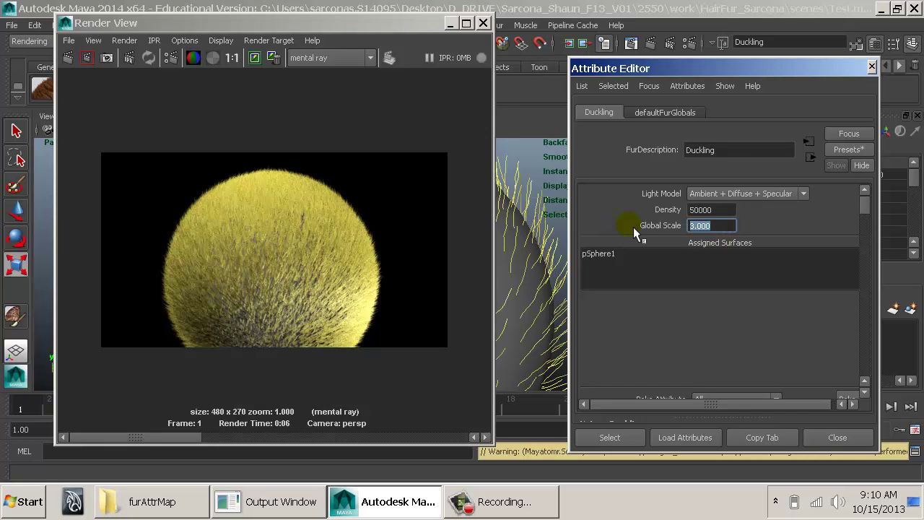
{"action": "type", "text": "4"}
{"action": "key", "text": "Return"}
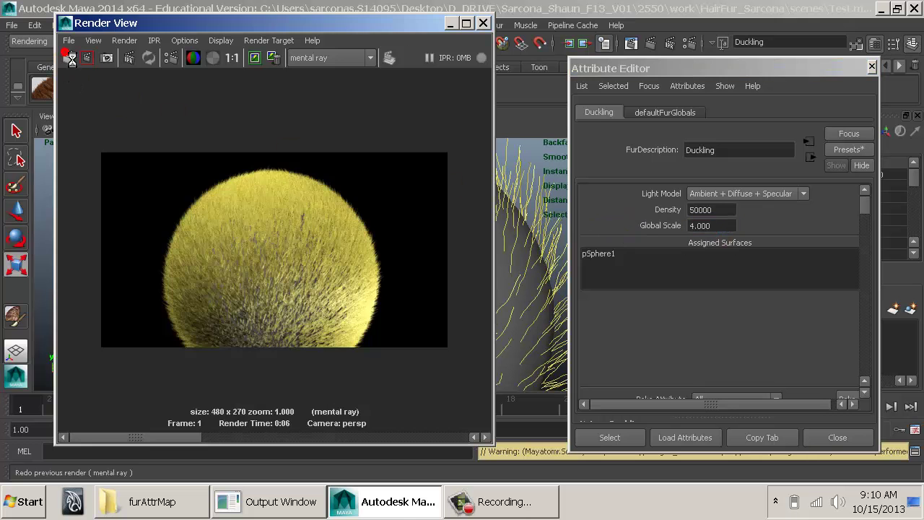
{"action": "left_click", "coordinate": [68, 58]}
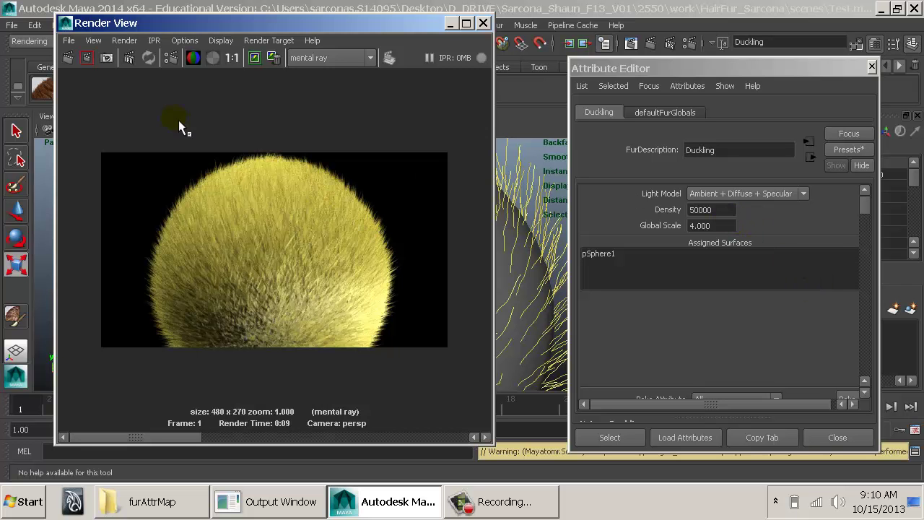
Change the Duckling fur's Base Color to a medium blue by shifting its hue
{"action": "scroll", "coordinate": [751, 252], "scroll_direction": "down", "scroll_amount": 5}
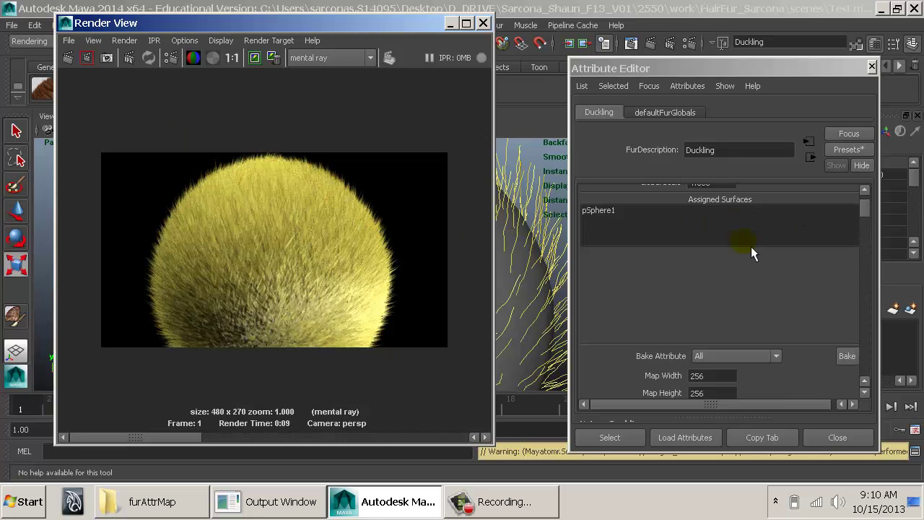
{"action": "left_click", "coordinate": [724, 289]}
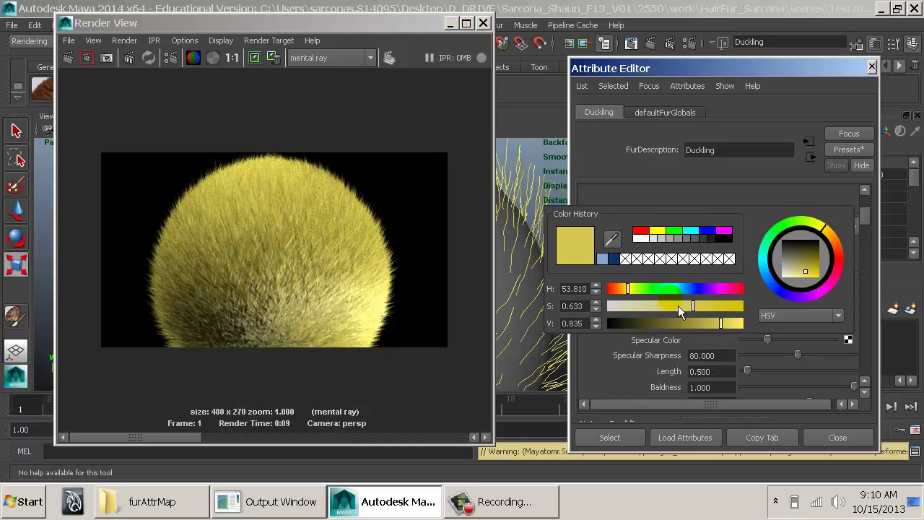
{"action": "left_click_drag", "start_coordinate": [708, 290], "coordinate": [693, 290]}
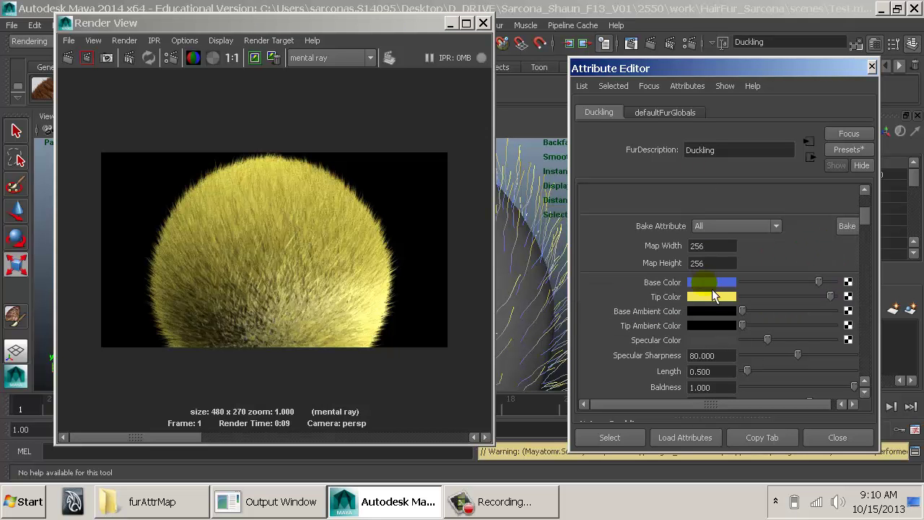
{"action": "left_click", "coordinate": [704, 281]}
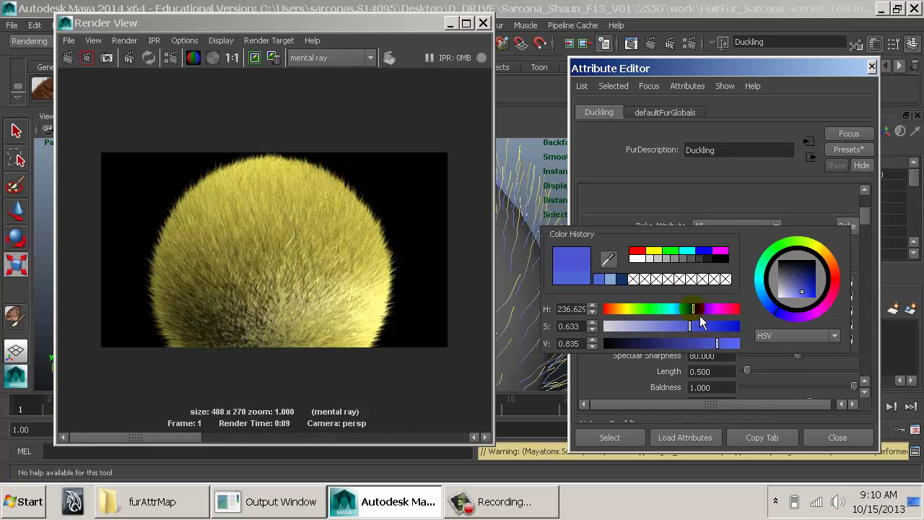
{"action": "left_click_drag", "start_coordinate": [699, 321], "coordinate": [692, 321]}
{"action": "left_click", "coordinate": [719, 193]}
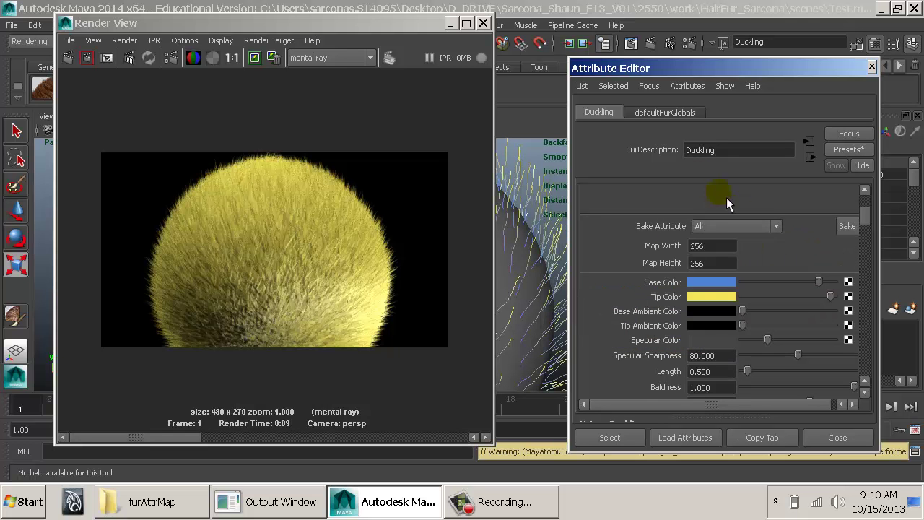
Change the fur's Tip Color to light blue, re-render the sphere, and close the Render View
{"action": "left_click", "coordinate": [706, 295]}
{"action": "left_click_drag", "start_coordinate": [686, 313], "coordinate": [694, 312]}
{"action": "left_click", "coordinate": [659, 133]}
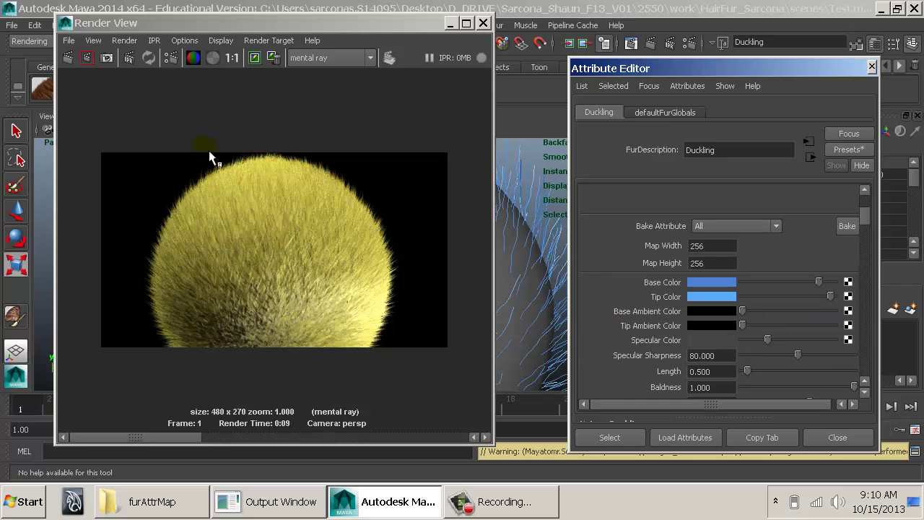
{"action": "left_click", "coordinate": [70, 58]}
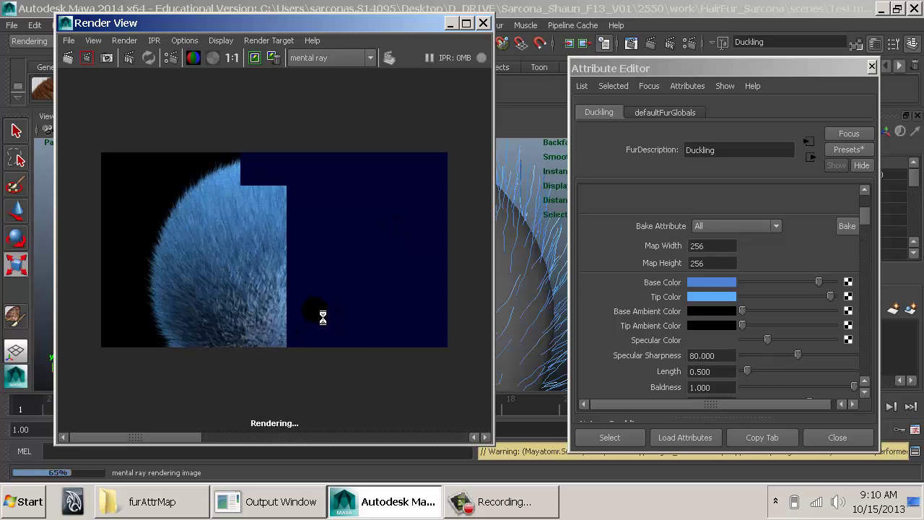
{"action": "left_click", "coordinate": [483, 23]}
Replace the Duckling fur description's attributes with the Dreadlocks preset and frame the whole sphere in the view
{"action": "scroll", "coordinate": [470, 241], "scroll_direction": "down", "scroll_amount": 2}
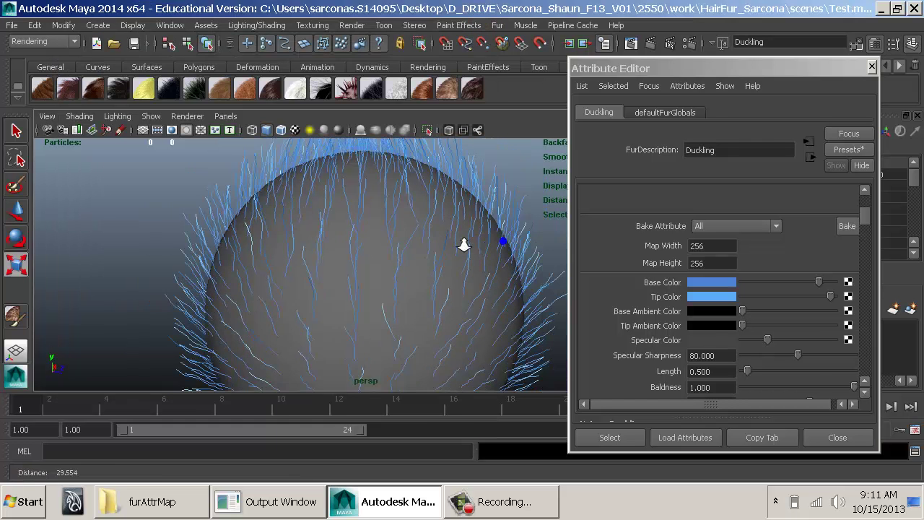
{"action": "left_click", "coordinate": [835, 150]}
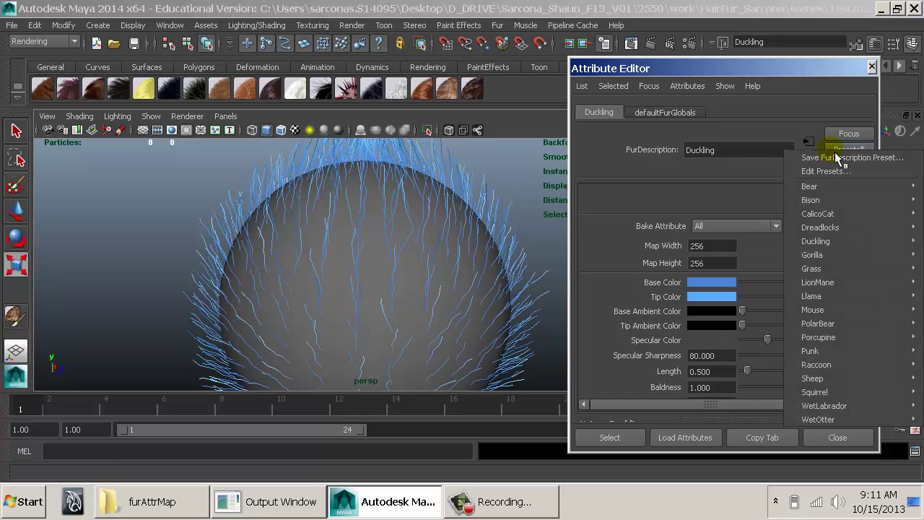
{"action": "mouse_move", "coordinate": [825, 239]}
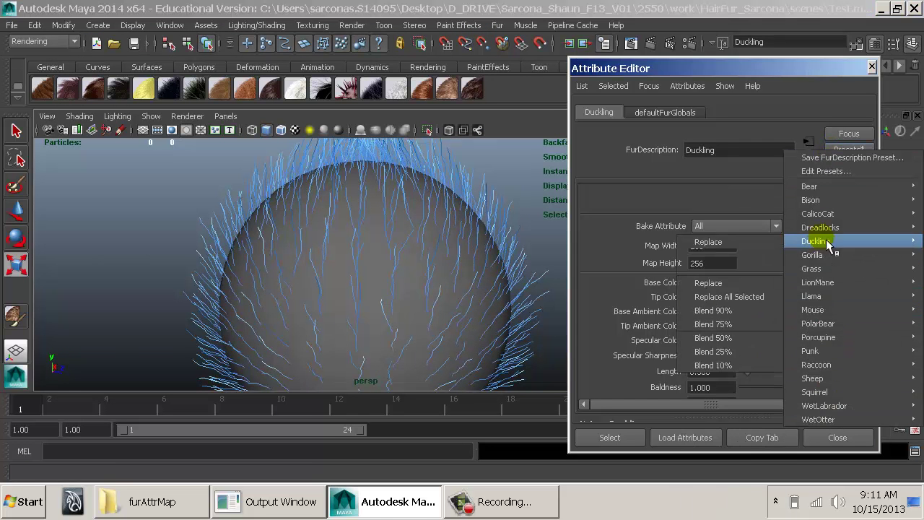
{"action": "mouse_move", "coordinate": [828, 191]}
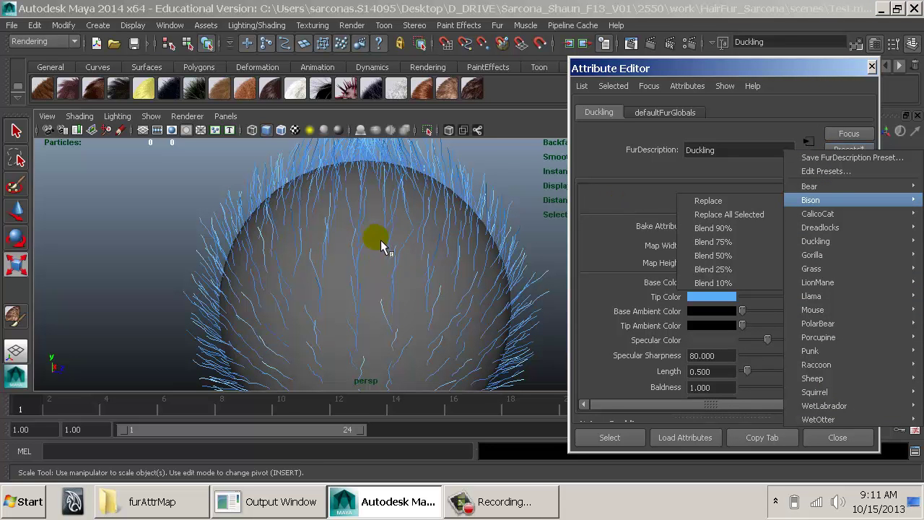
{"action": "mouse_move", "coordinate": [830, 316]}
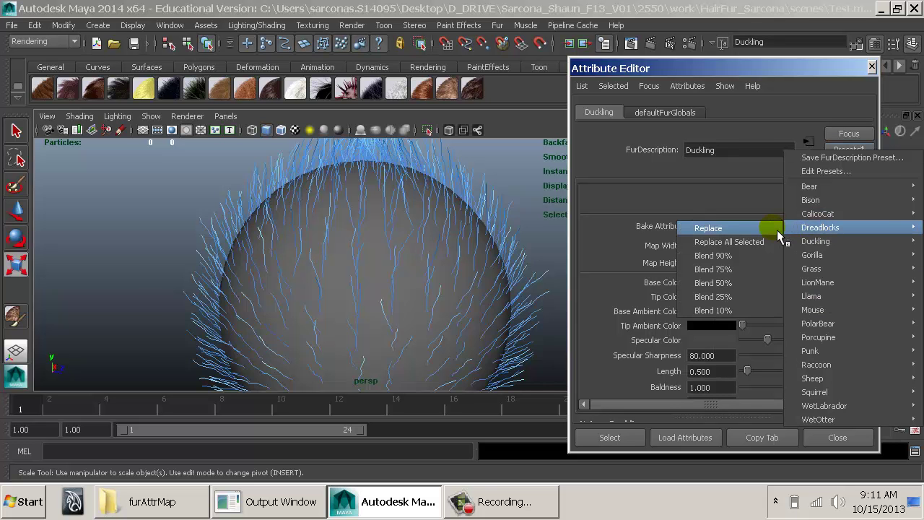
{"action": "left_click", "coordinate": [777, 230]}
{"action": "right_click_drag", "start_coordinate": [478, 228], "coordinate": [338, 211], "text": "alt"}
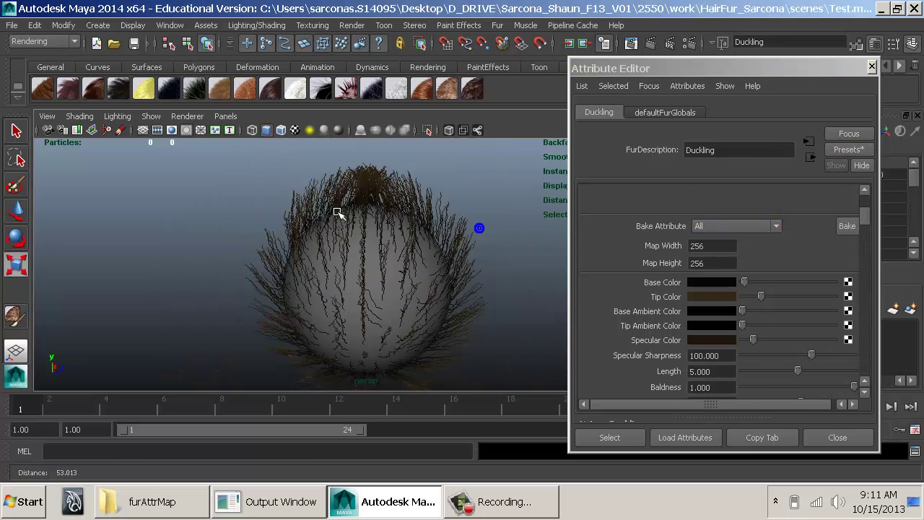
{"action": "left_click_drag", "start_coordinate": [443, 175], "coordinate": [390, 196], "text": "alt"}
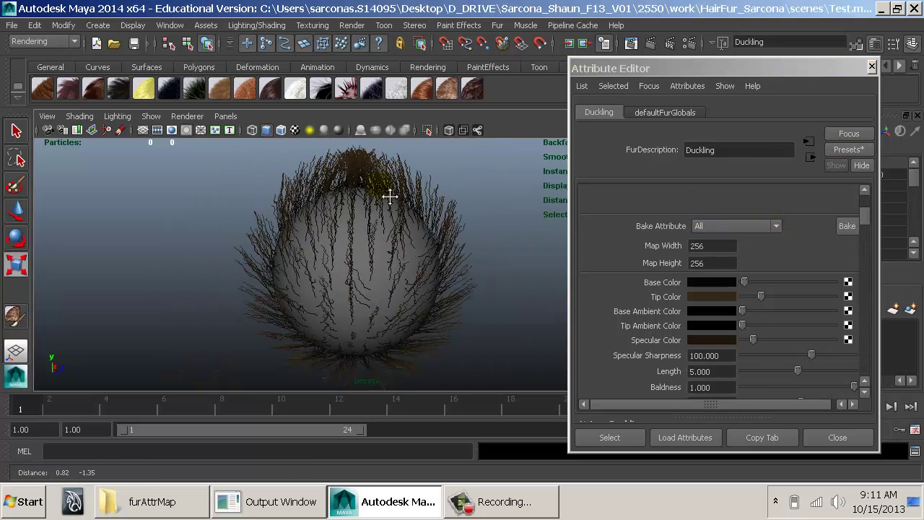
Render the sphere with the Dreadlocks fur, review its attributes down to Scraggle and Clumping, and close the render
{"action": "left_click", "coordinate": [656, 44]}
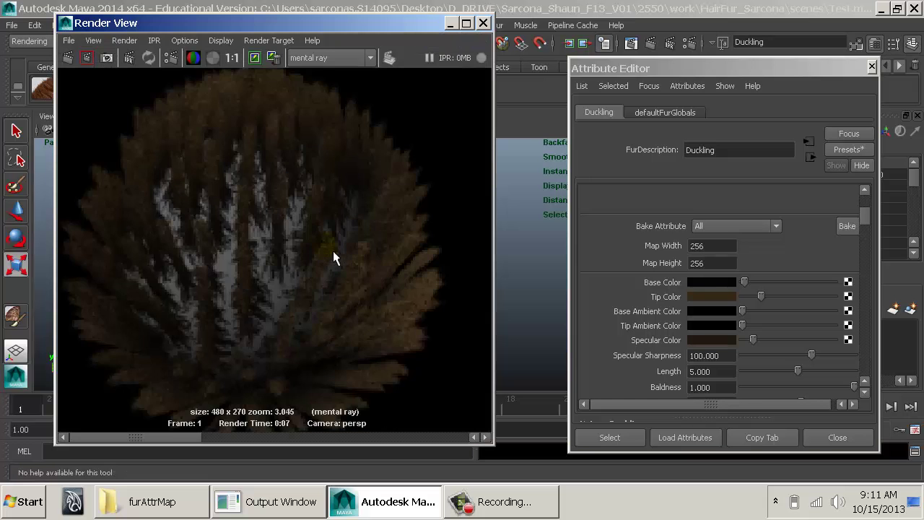
{"action": "scroll", "coordinate": [329, 245], "scroll_direction": "down", "scroll_amount": 2}
{"action": "scroll", "coordinate": [712, 277], "scroll_direction": "down", "scroll_amount": 2}
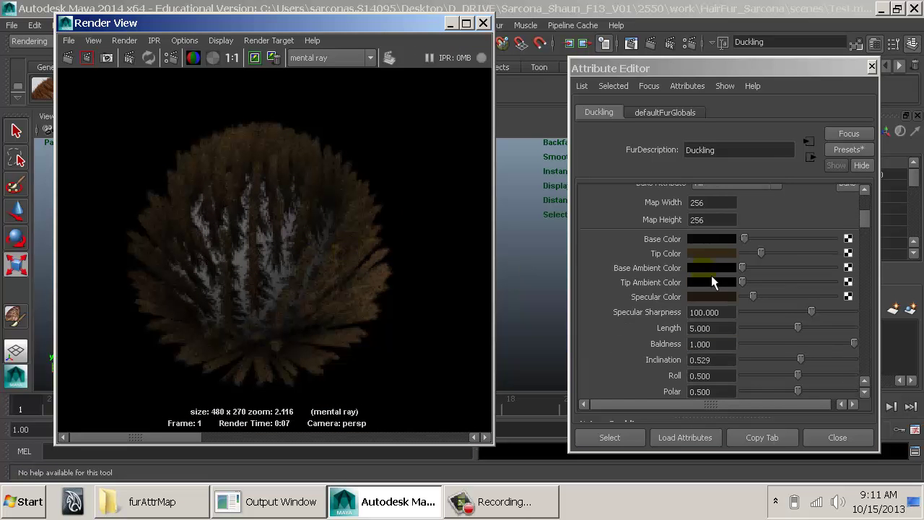
{"action": "scroll", "coordinate": [710, 281], "scroll_direction": "down", "scroll_amount": 2}
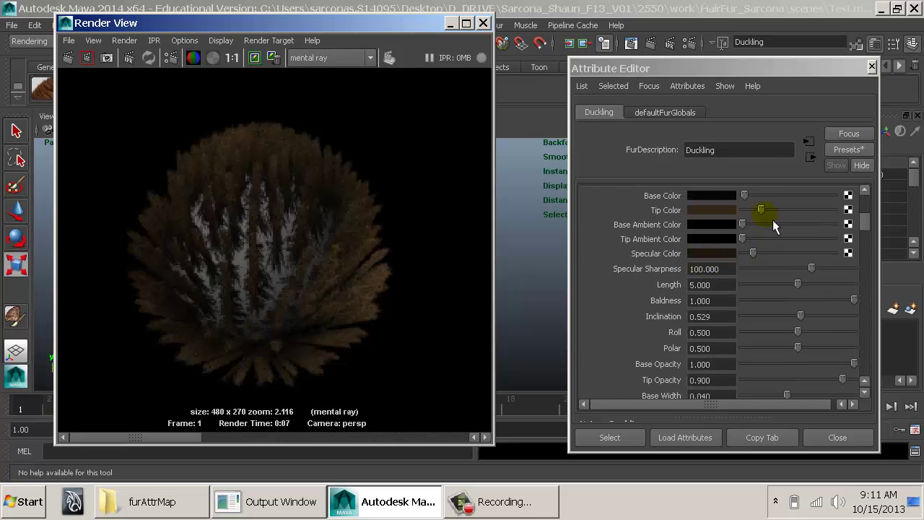
{"action": "scroll", "coordinate": [806, 282], "scroll_direction": "down", "scroll_amount": 2}
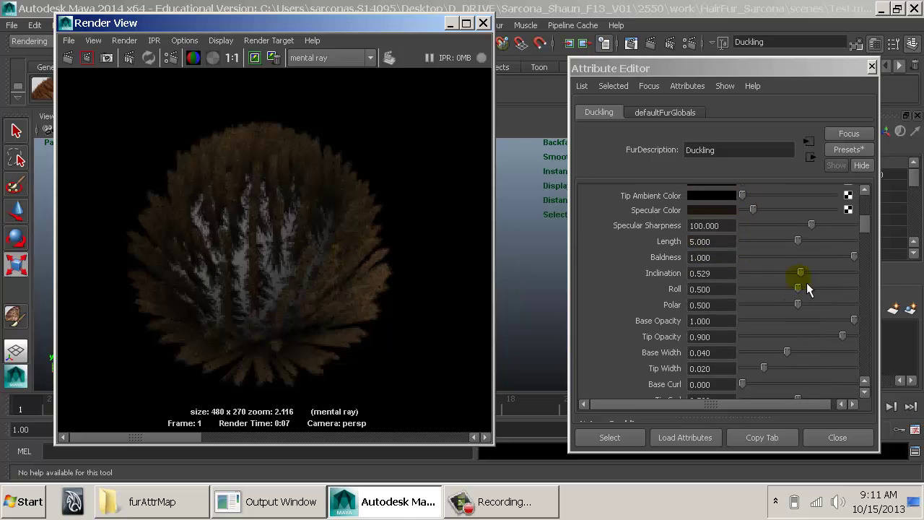
{"action": "scroll", "coordinate": [802, 289], "scroll_direction": "down", "scroll_amount": 2}
{"action": "scroll", "coordinate": [801, 288], "scroll_direction": "down", "scroll_amount": 2}
{"action": "scroll", "coordinate": [801, 289], "scroll_direction": "down", "scroll_amount": 4}
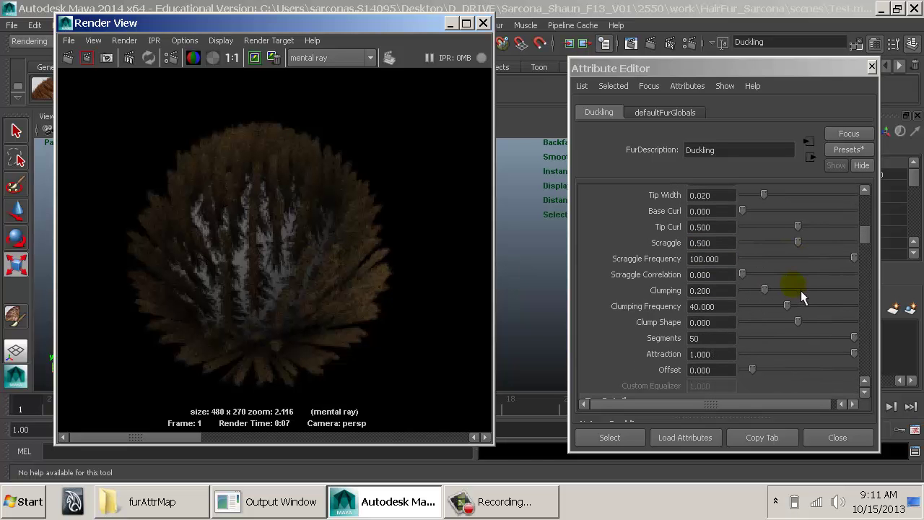
{"action": "double_click", "coordinate": [730, 291]}
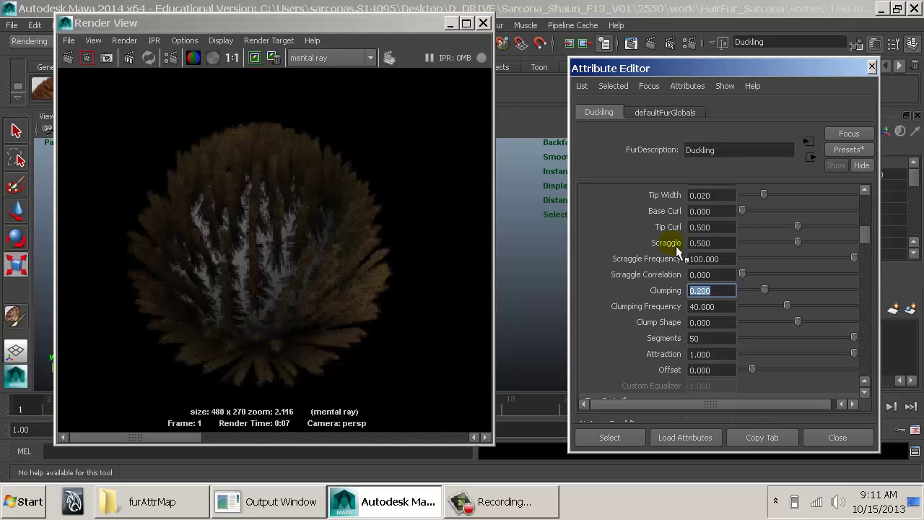
{"action": "double_click", "coordinate": [730, 259]}
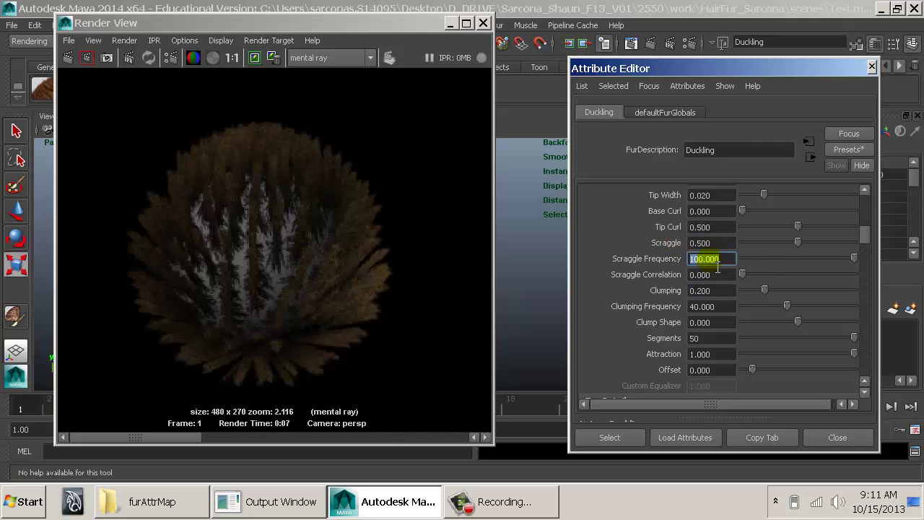
{"action": "left_click", "coordinate": [483, 24]}
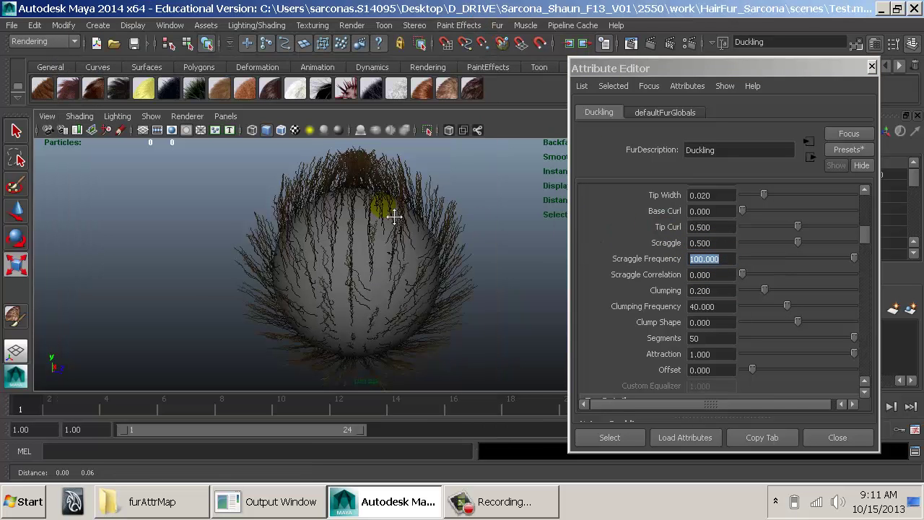
Get closer to the sphere and reduce the Dreadlocks fur's Scraggle and Clumping to 0
{"action": "right_click_drag", "start_coordinate": [394, 216], "coordinate": [501, 221], "text": "alt"}
{"action": "middle_click_drag", "start_coordinate": [481, 218], "coordinate": [470, 226], "text": "alt"}
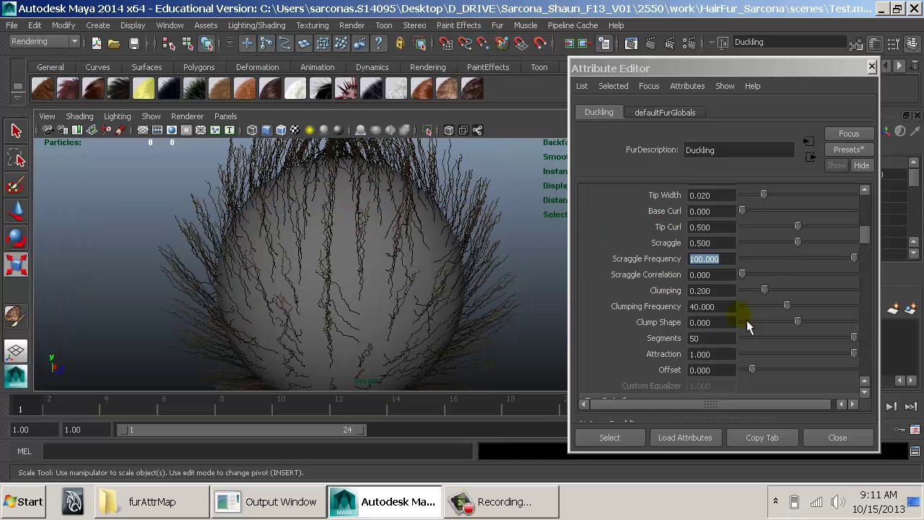
{"action": "double_click", "coordinate": [722, 338]}
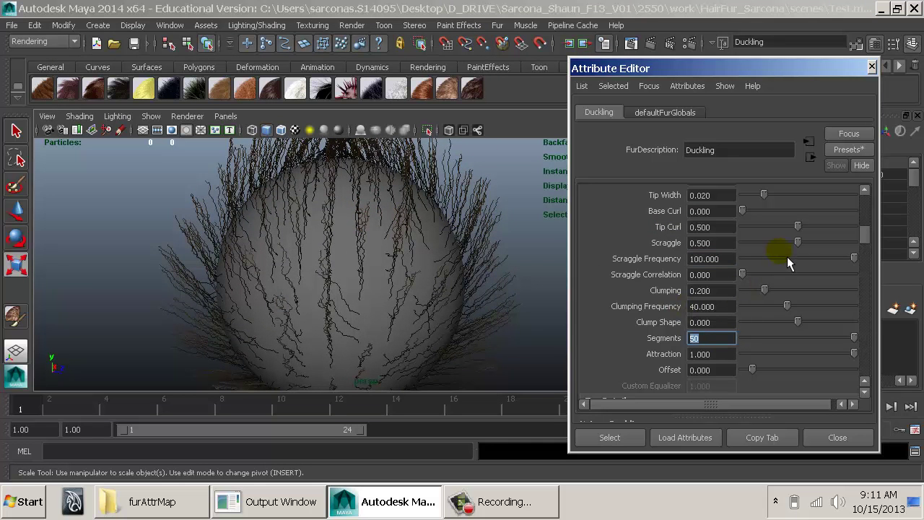
{"action": "left_click_drag", "start_coordinate": [797, 242], "coordinate": [727, 240]}
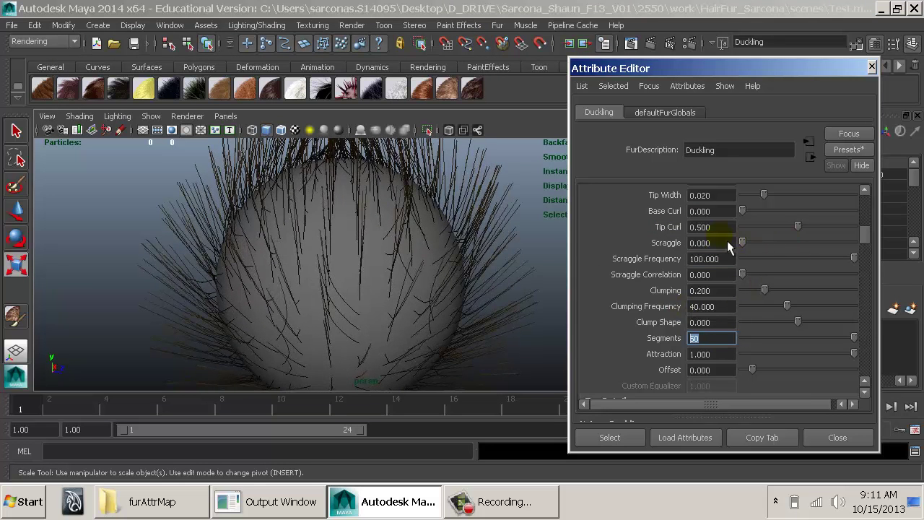
{"action": "left_click", "coordinate": [757, 289]}
{"action": "left_click_drag", "start_coordinate": [765, 296], "coordinate": [739, 296]}
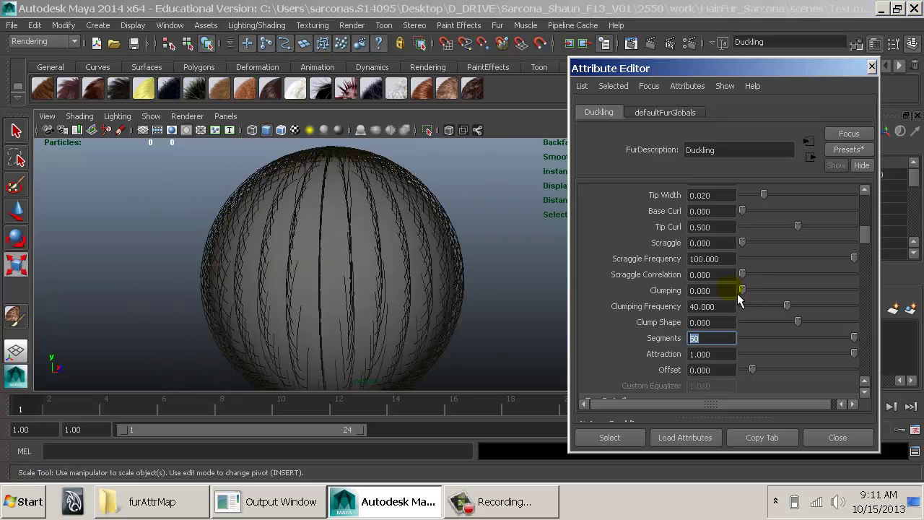
Undo the Clumping and Scraggle changes as well as the Dreadlocks preset replacement
{"action": "left_click_drag", "start_coordinate": [431, 241], "coordinate": [411, 295], "text": "alt"}
{"action": "key", "text": "ctrl+z"}
{"action": "key", "text": "ctrl+z"}
{"action": "key", "text": "ctrl+z"}
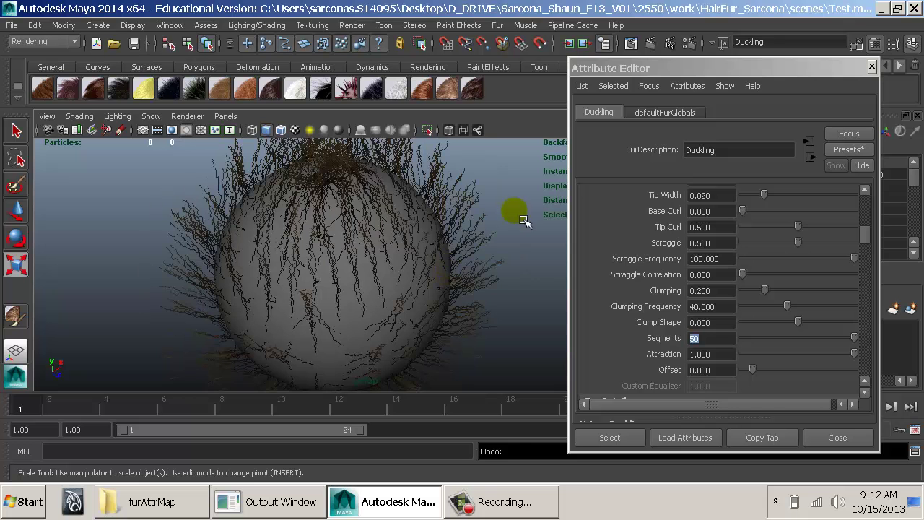
{"action": "key", "text": "ctrl+z"}
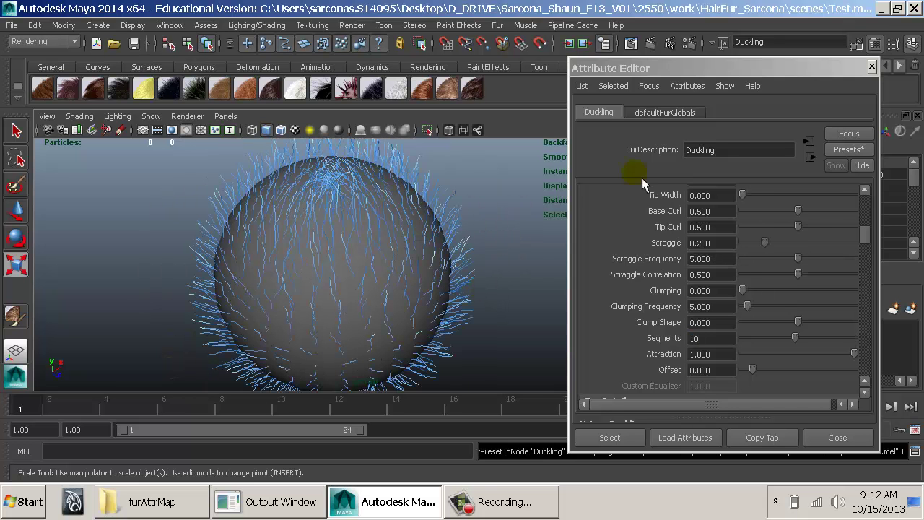
Replace the Duckling fur description's attributes with the Grass preset and render the sphere
{"action": "left_click", "coordinate": [855, 150]}
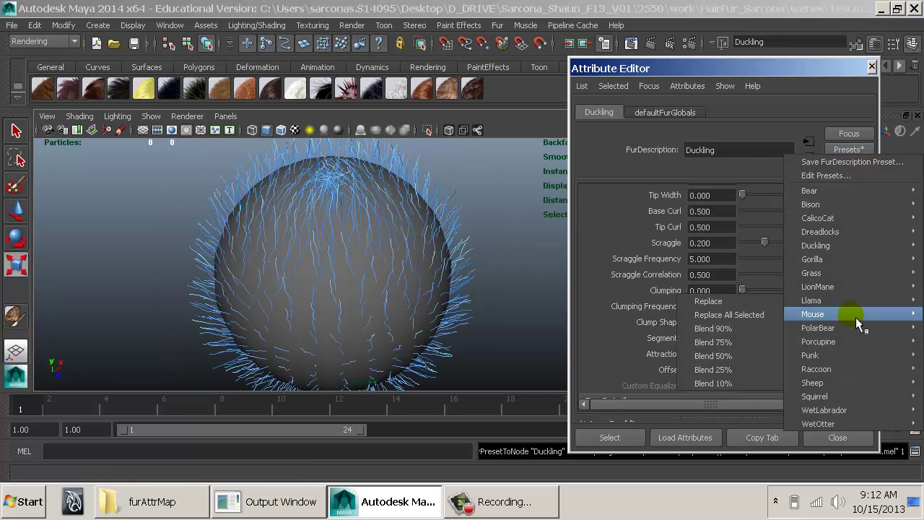
{"action": "mouse_move", "coordinate": [850, 274]}
{"action": "left_click", "coordinate": [763, 274]}
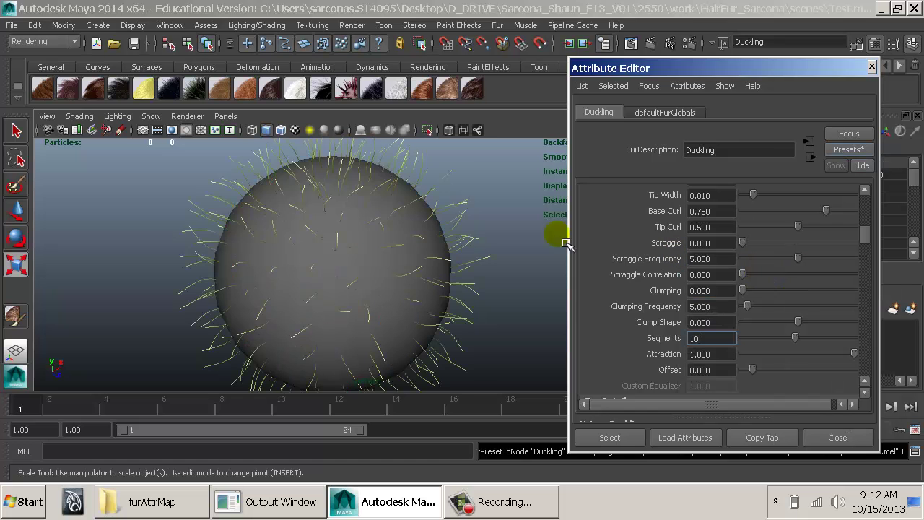
{"action": "left_click", "coordinate": [466, 218]}
{"action": "left_click", "coordinate": [650, 45]}
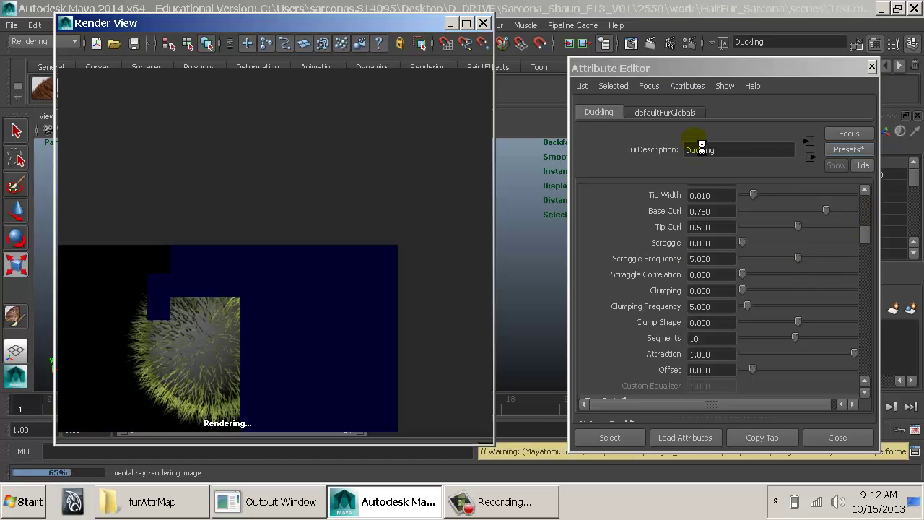
Raise the grass fur's Density to 100000
{"action": "left_click", "coordinate": [864, 212]}
{"action": "left_click", "coordinate": [864, 210]}
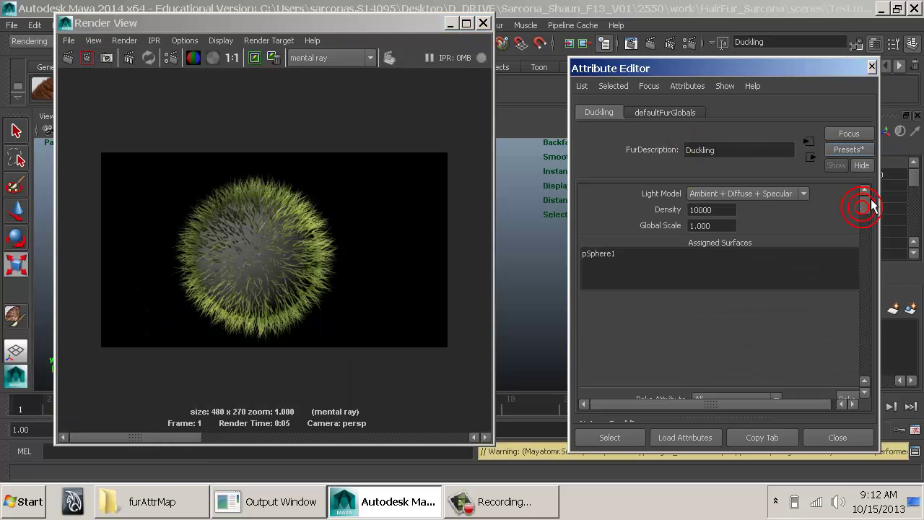
{"action": "double_click", "coordinate": [725, 225]}
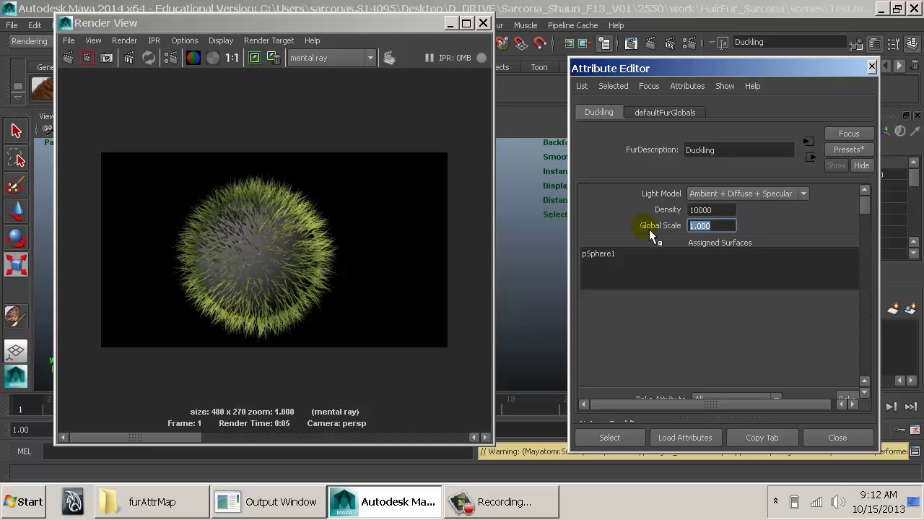
{"action": "left_click", "coordinate": [714, 211]}
{"action": "double_click", "coordinate": [717, 213]}
{"action": "type", "text": "100000"}
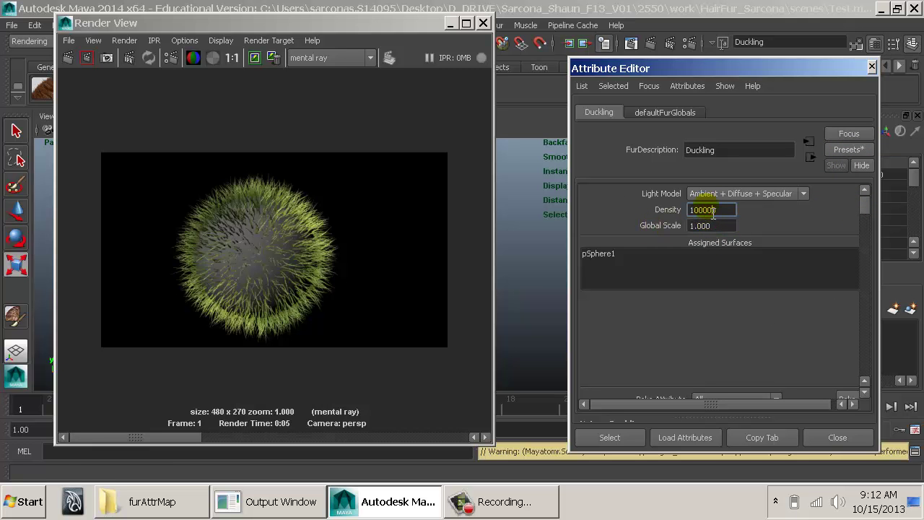
Set the grass fur's Base Width to 0.2 and Tip Width to 0.02, and re-render the sphere
{"action": "scroll", "coordinate": [698, 281], "scroll_direction": "down", "scroll_amount": 10}
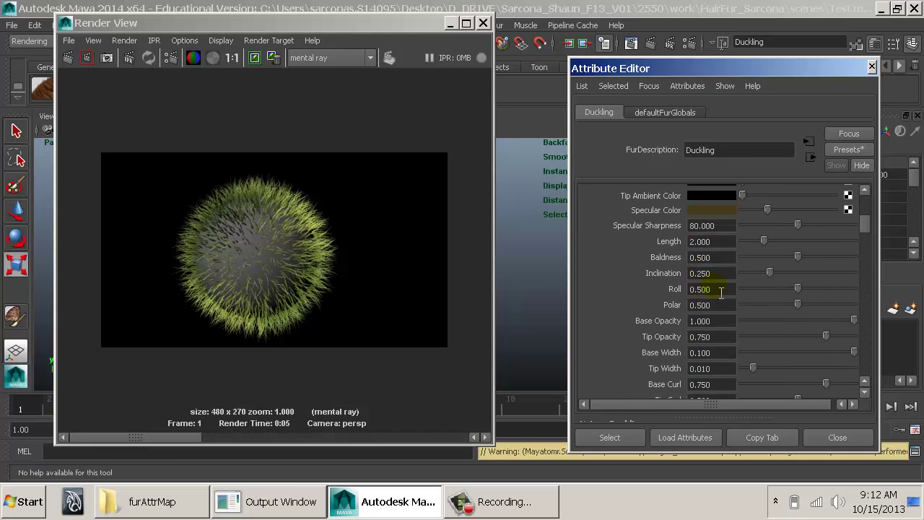
{"action": "double_click", "coordinate": [727, 352]}
{"action": "type", "text": ".2"}
{"action": "double_click", "coordinate": [728, 368]}
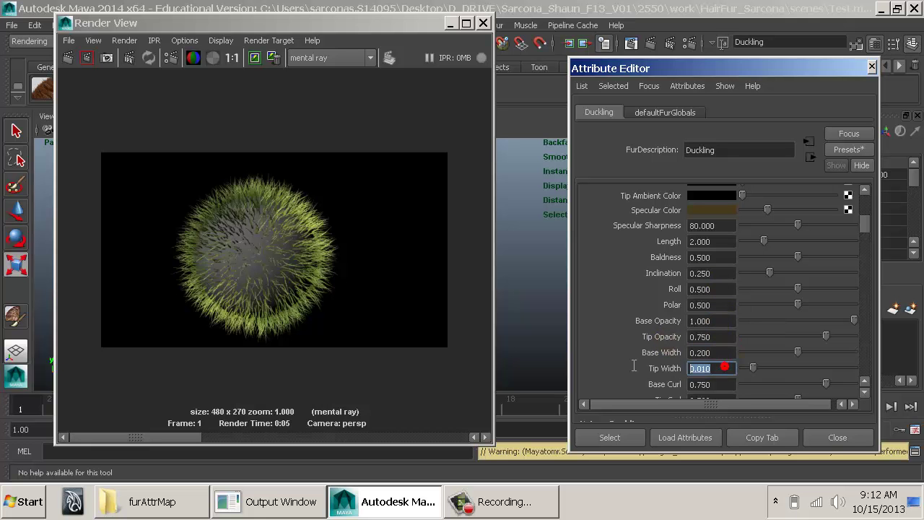
{"action": "type", "text": ".02"}
{"action": "key", "text": "Return"}
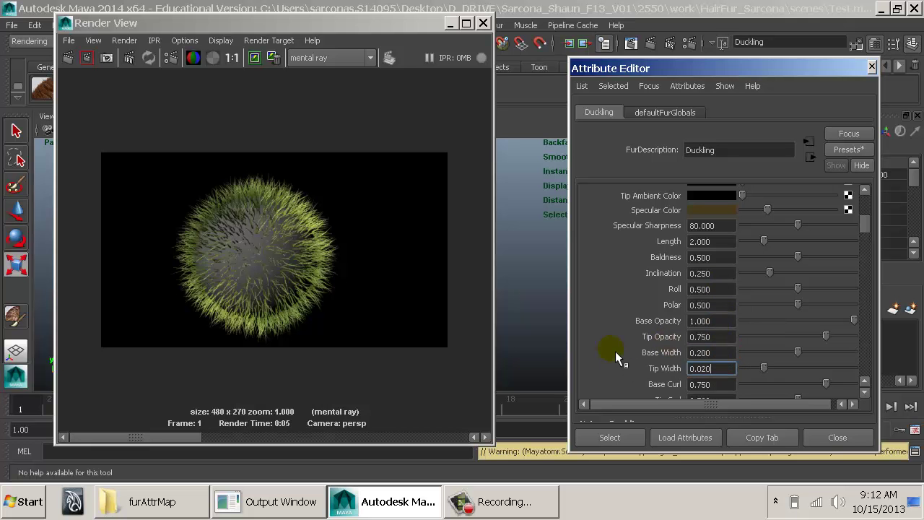
{"action": "left_click", "coordinate": [81, 61]}
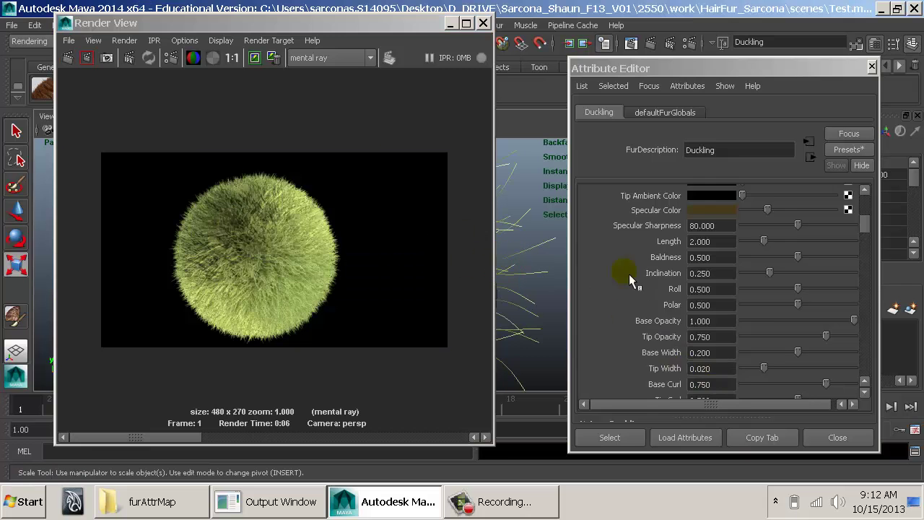
Set the grass fur's Density to 50000, re-render the sphere, and close the Render View and Attribute Editor
{"action": "scroll", "coordinate": [794, 225], "scroll_direction": "up", "scroll_amount": 8}
{"action": "double_click", "coordinate": [701, 209]}
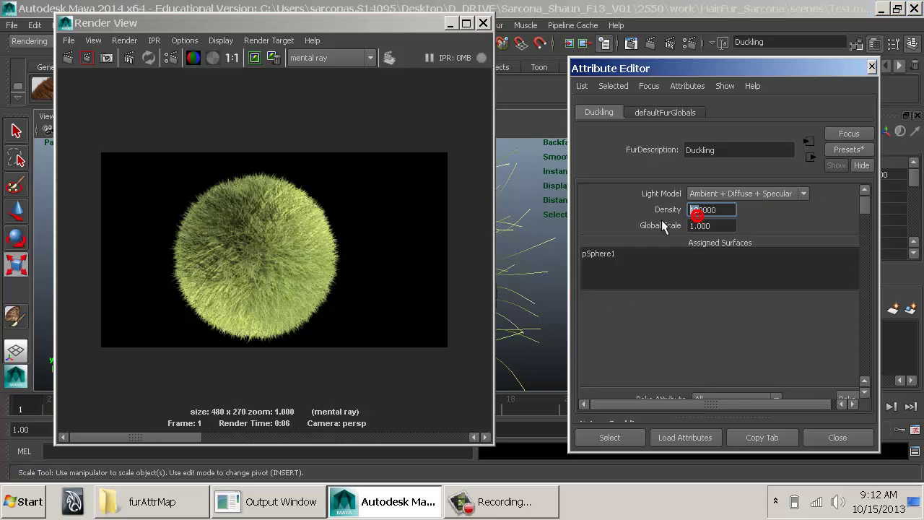
{"action": "type", "text": "50000"}
{"action": "left_click", "coordinate": [69, 57]}
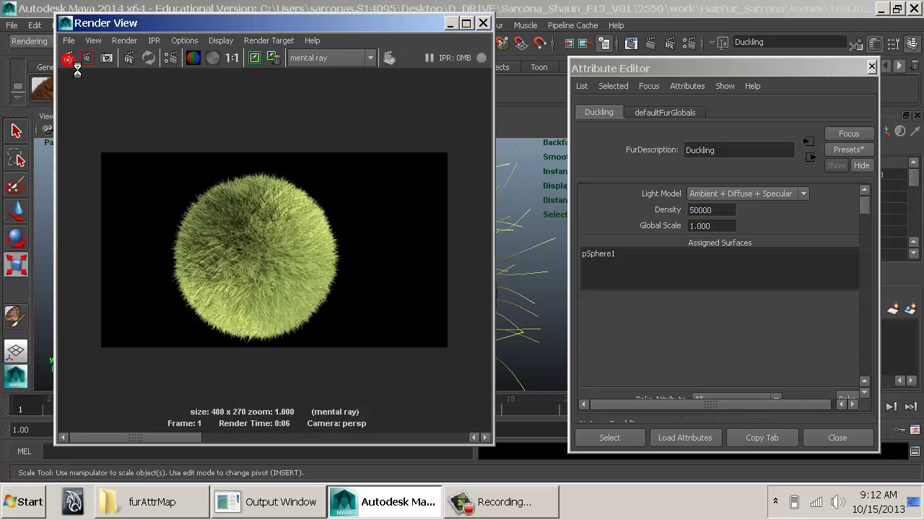
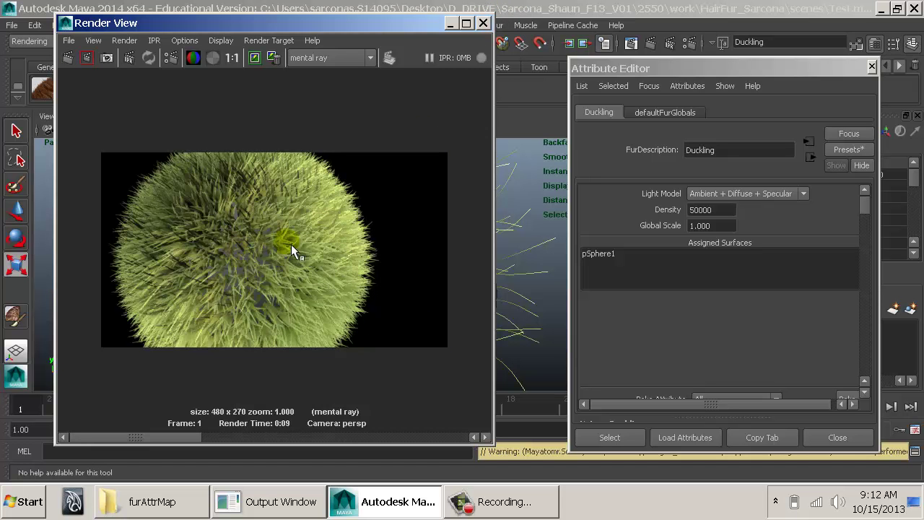
{"action": "left_click", "coordinate": [482, 22]}
{"action": "left_click", "coordinate": [837, 437]}
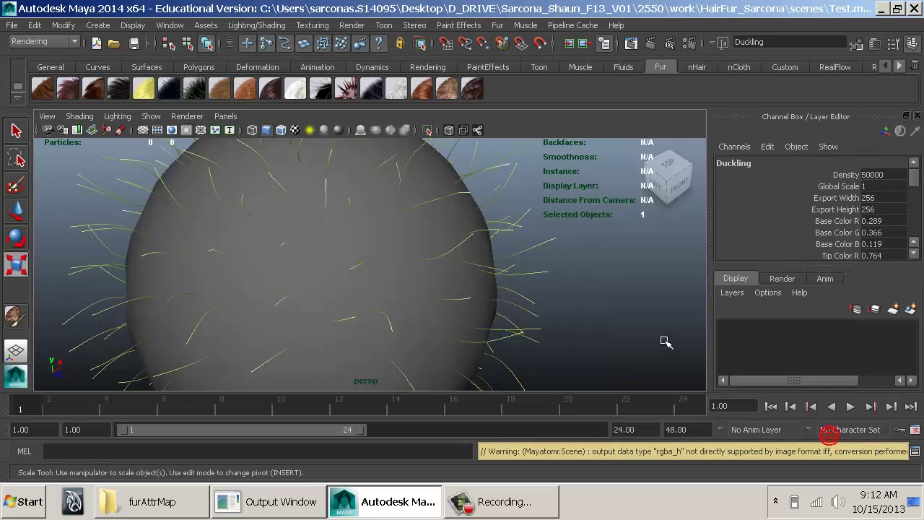
Frame the whole sphere and delete the grass fur from it, keeping the sphere itself
{"action": "key", "text": "f"}
{"action": "left_click_drag", "start_coordinate": [479, 364], "coordinate": [260, 225]}
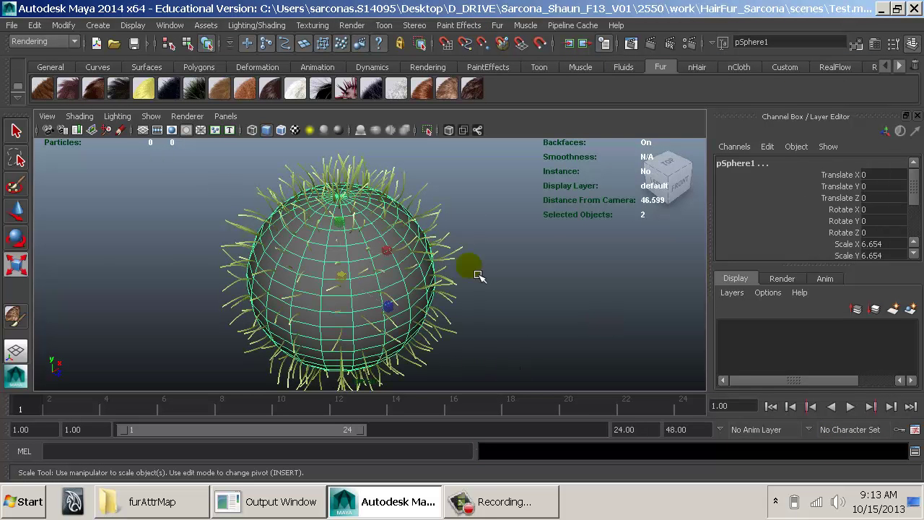
{"action": "left_click", "coordinate": [439, 244]}
{"action": "key", "text": "Delete"}
{"action": "left_click", "coordinate": [404, 231]}
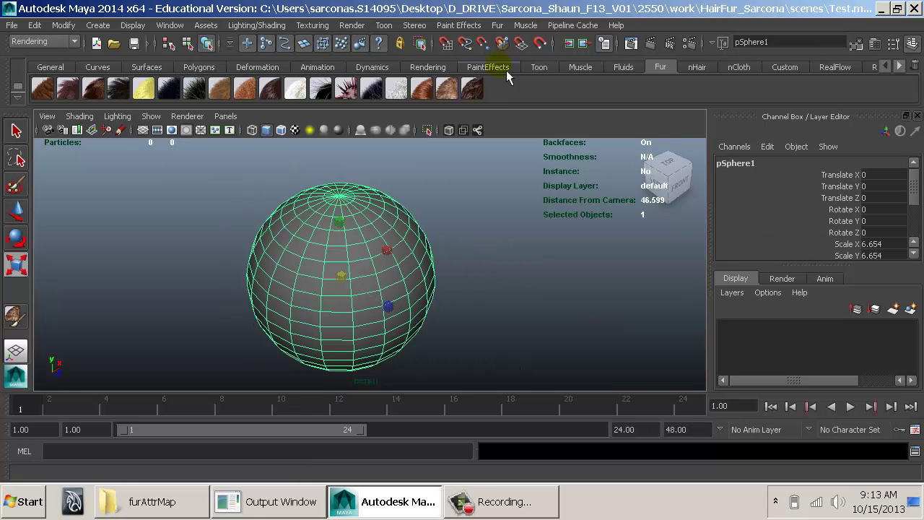
{"action": "left_click", "coordinate": [497, 25]}
{"action": "mouse_move", "coordinate": [532, 64]}
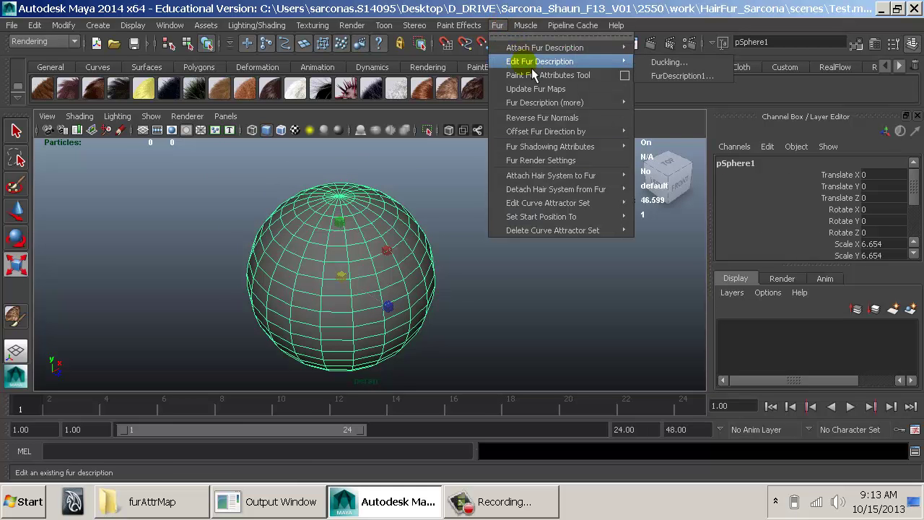
{"action": "left_click", "coordinate": [505, 285]}
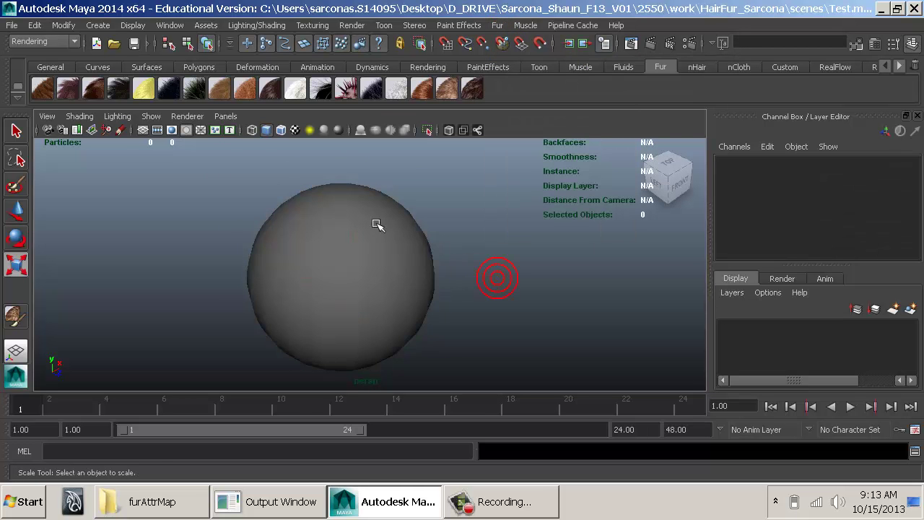
Switch to the nDynamics toolset and open the Create Hair options
{"action": "left_click", "coordinate": [51, 43]}
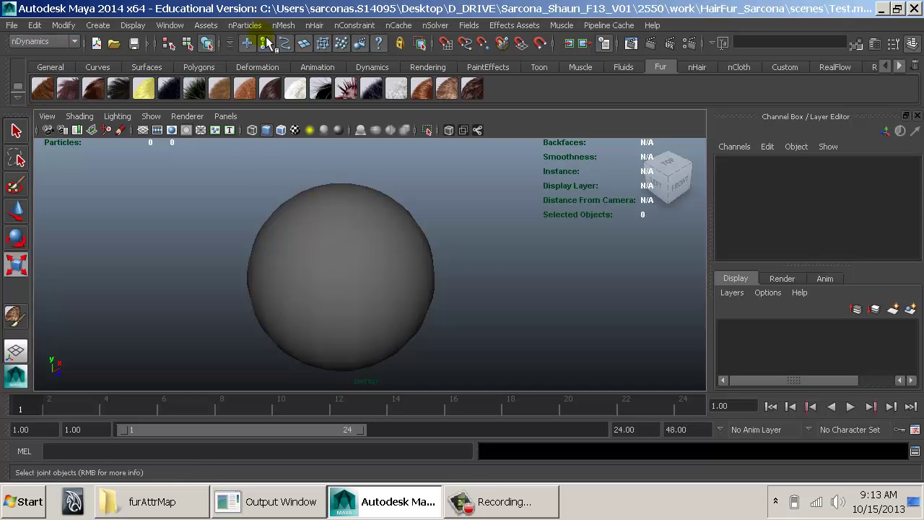
{"action": "left_click", "coordinate": [314, 25]}
{"action": "mouse_move", "coordinate": [354, 24]}
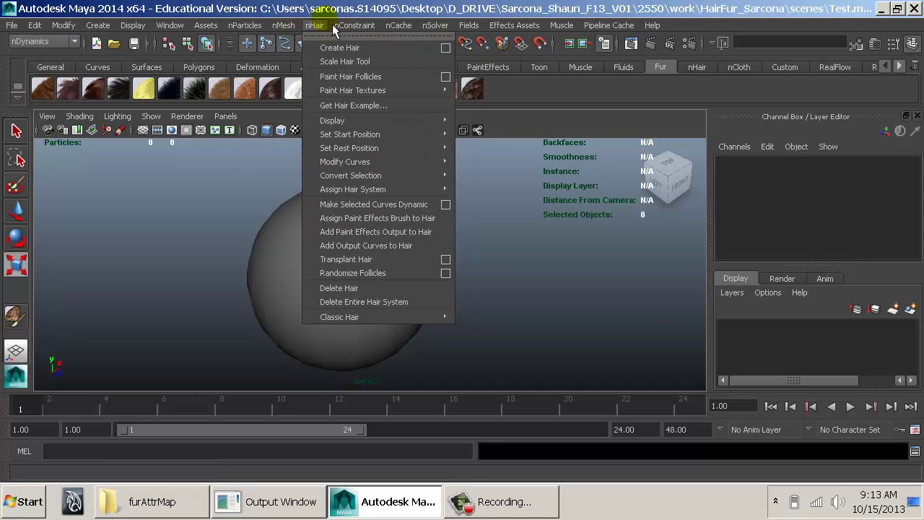
{"action": "left_click", "coordinate": [440, 46]}
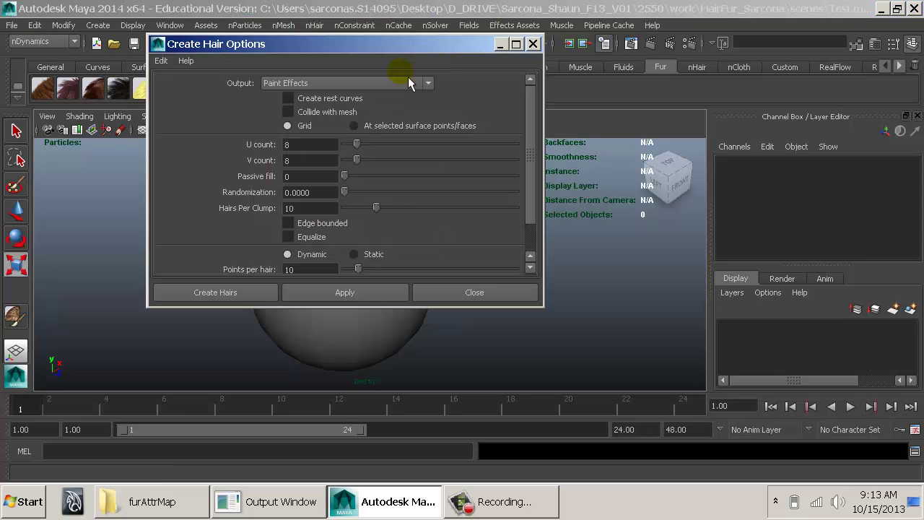
Set the hair output to Paint Effects and NURBS curves with Grid placement, and clear the options window away from the sphere
{"action": "left_click", "coordinate": [354, 83]}
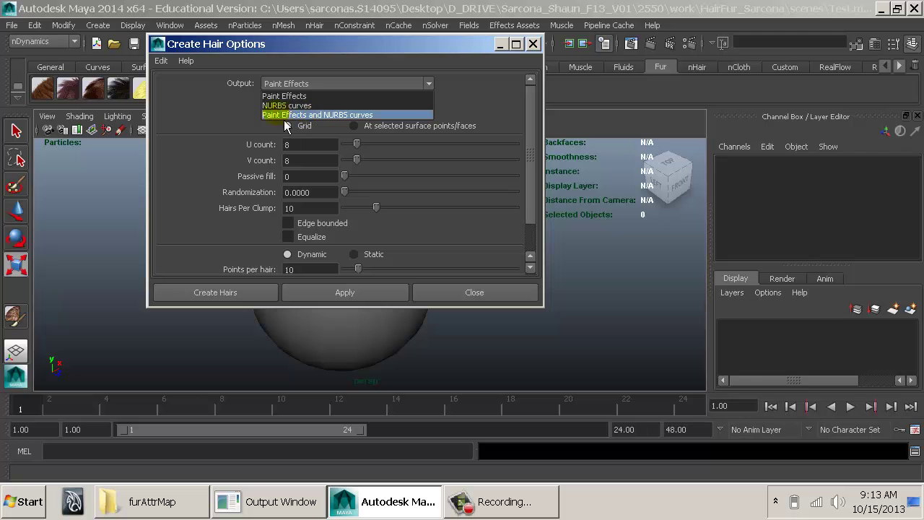
{"action": "left_click", "coordinate": [302, 117]}
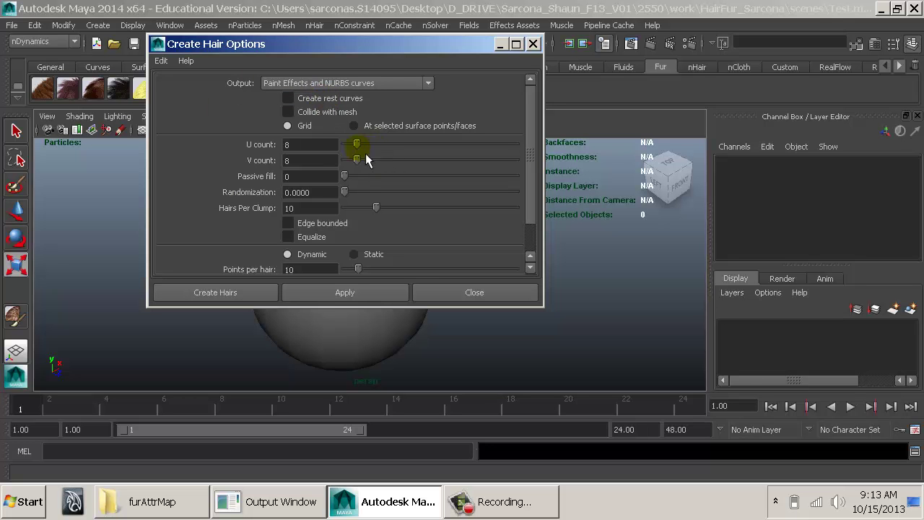
{"action": "left_click", "coordinate": [306, 124]}
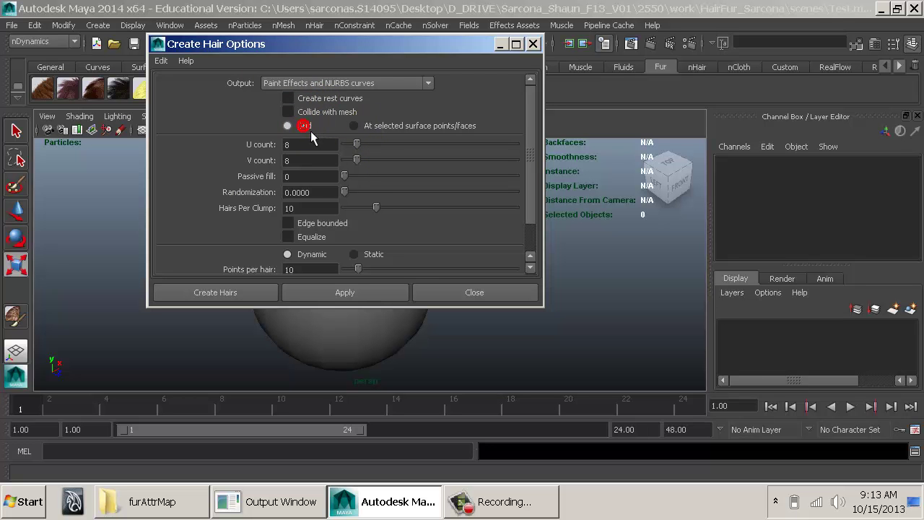
{"action": "left_click_drag", "start_coordinate": [353, 44], "coordinate": [680, 53]}
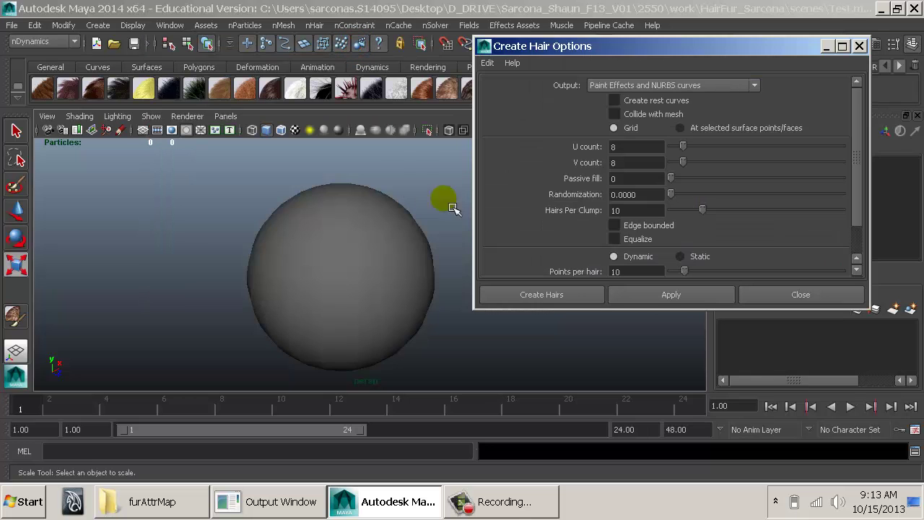
Select several scattered faces across the sphere, and return to object selection
{"action": "left_click", "coordinate": [357, 179]}
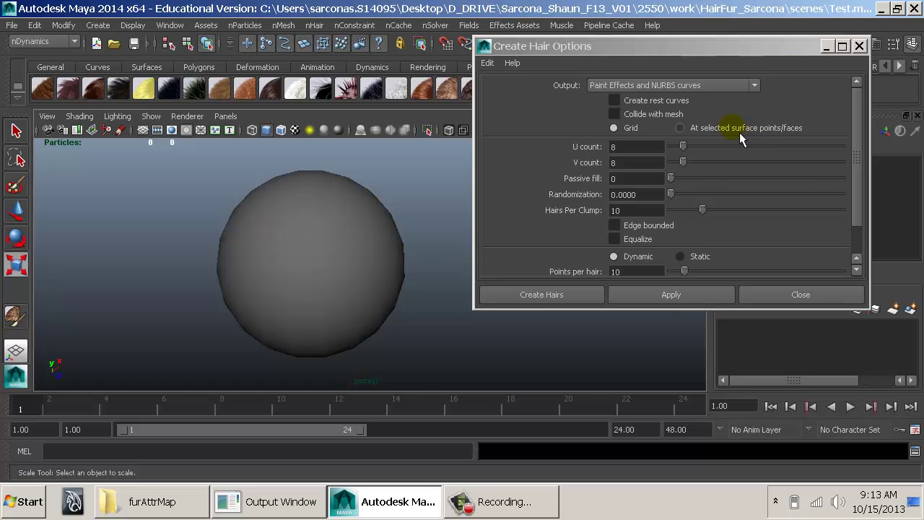
{"action": "right_click_drag", "start_coordinate": [357, 193], "coordinate": [341, 217]}
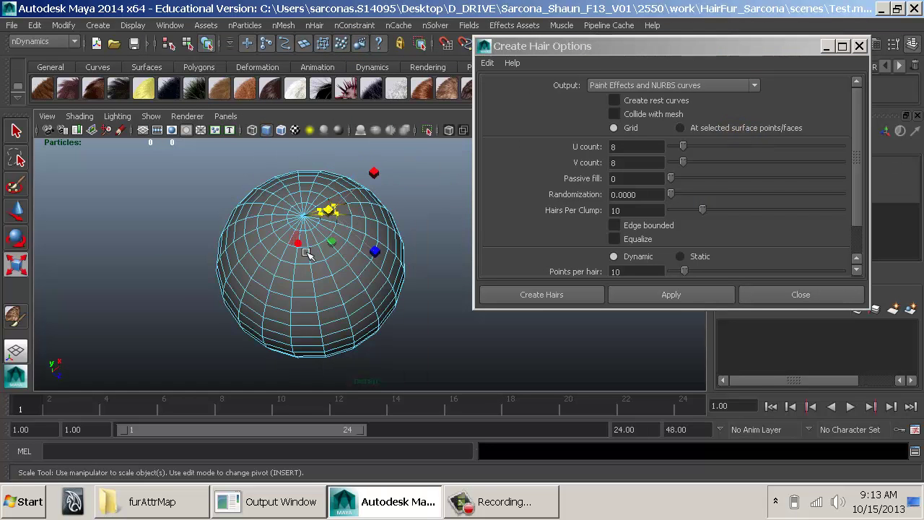
{"action": "left_click", "coordinate": [295, 238], "text": "shift"}
{"action": "left_click", "coordinate": [252, 303], "text": "shift"}
{"action": "left_click", "coordinate": [306, 331], "text": "shift"}
{"action": "key", "text": "b"}
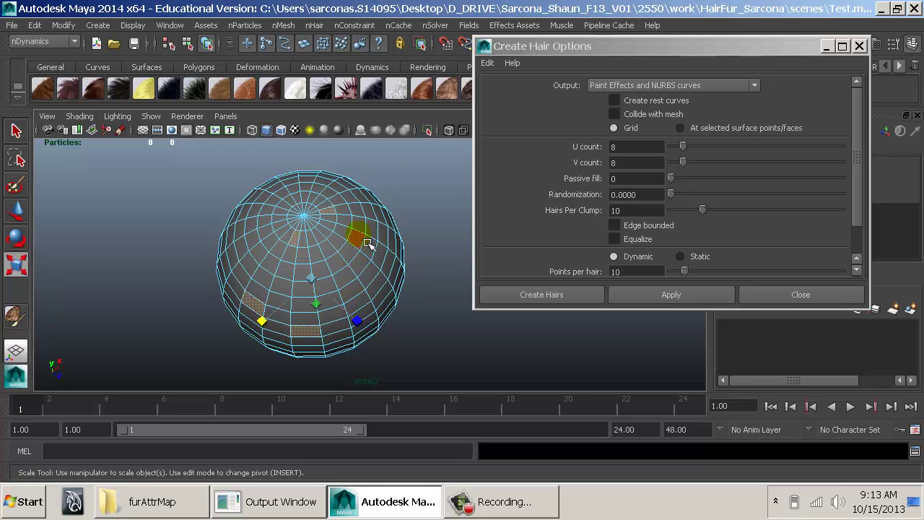
{"action": "left_click", "coordinate": [358, 236], "text": "shift"}
{"action": "left_click", "coordinate": [373, 223], "text": "shift"}
{"action": "left_click", "coordinate": [366, 188], "text": "shift"}
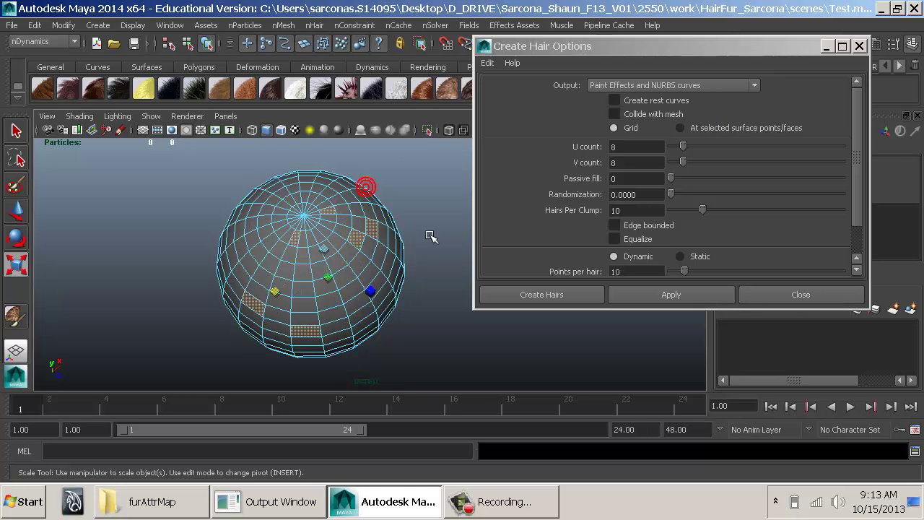
{"action": "left_click", "coordinate": [395, 265], "text": "shift"}
{"action": "right_click_drag", "start_coordinate": [349, 230], "coordinate": [369, 225]}
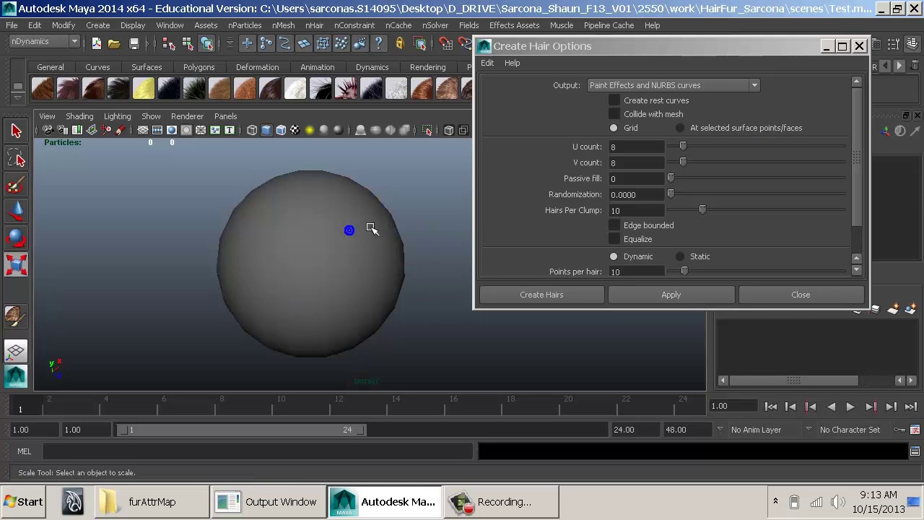
Delete the sphere and create a polygon plane in its place
{"action": "left_click", "coordinate": [356, 230]}
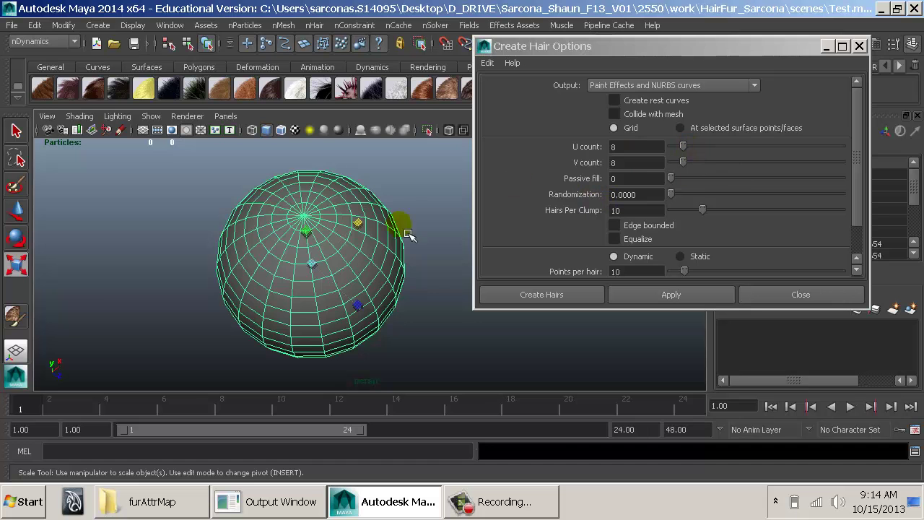
{"action": "left_click", "coordinate": [381, 221]}
{"action": "key", "text": "Delete"}
{"action": "left_click", "coordinate": [98, 25]}
{"action": "mouse_move", "coordinate": [162, 65]}
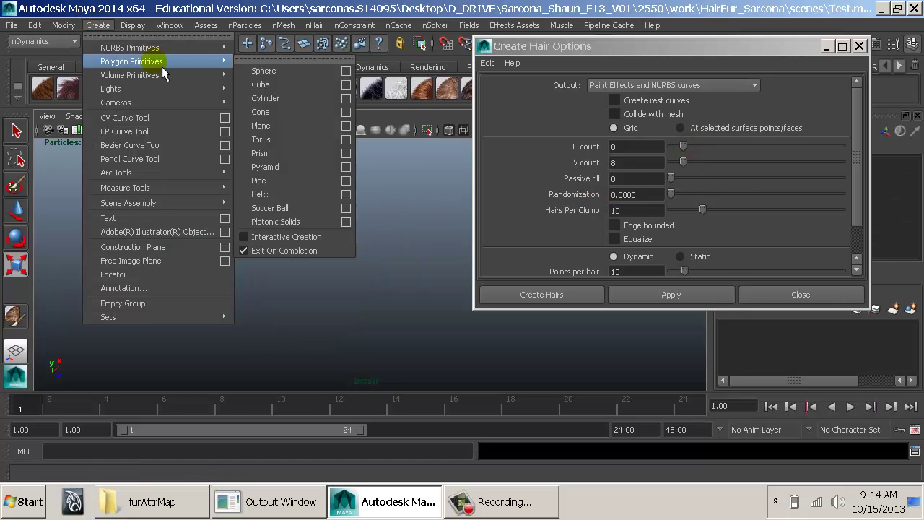
{"action": "left_click", "coordinate": [280, 126]}
Scale the plane up uniformly and tilt it about 32 degrees around its X axis
{"action": "middle_click_drag", "start_coordinate": [243, 231], "coordinate": [342, 249]}
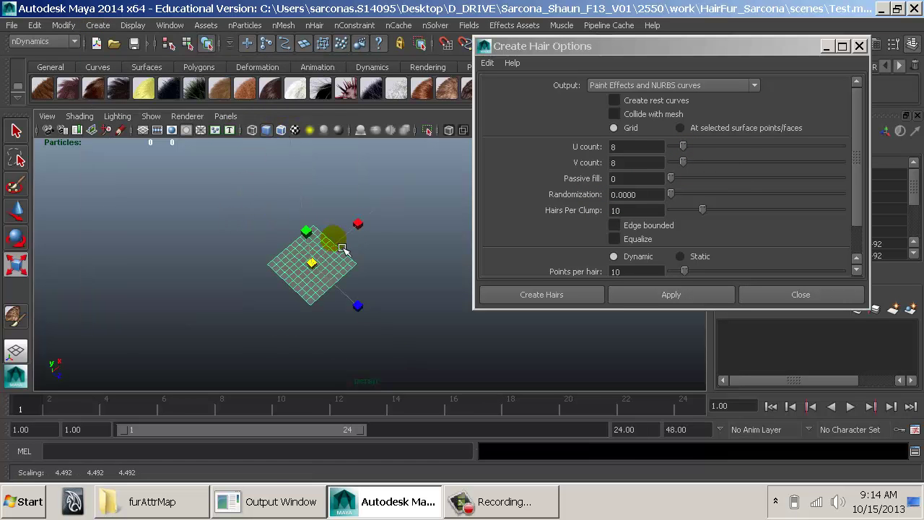
{"action": "middle_click_drag", "start_coordinate": [275, 266], "coordinate": [328, 259]}
{"action": "key", "text": "w"}
{"action": "key", "text": "e"}
{"action": "left_click_drag", "start_coordinate": [311, 236], "coordinate": [369, 237]}
{"action": "middle_click_drag", "start_coordinate": [370, 237], "coordinate": [319, 227], "text": "alt"}
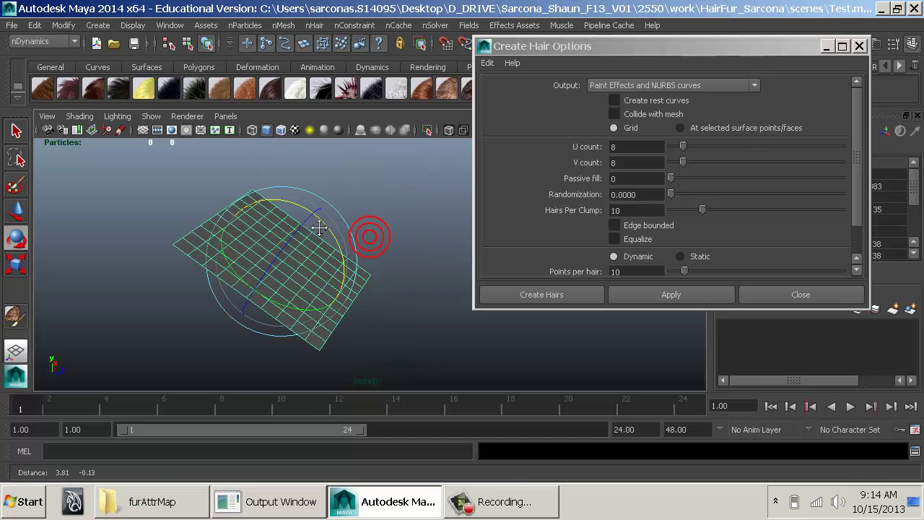
{"action": "left_click_drag", "start_coordinate": [319, 228], "coordinate": [335, 195], "text": "alt"}
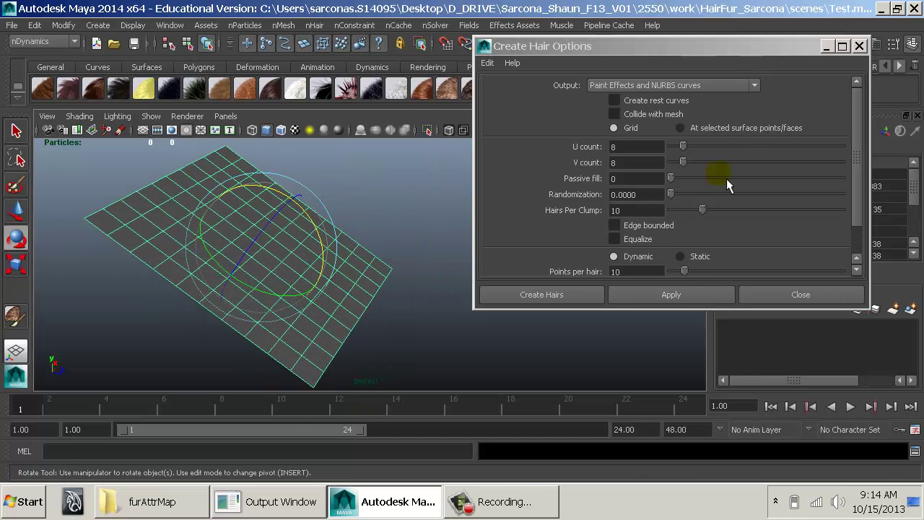
Create hair on the plane using the 8 by 8 grid and 10 hairs per clump, look it over, and undo it
{"action": "left_click", "coordinate": [678, 297]}
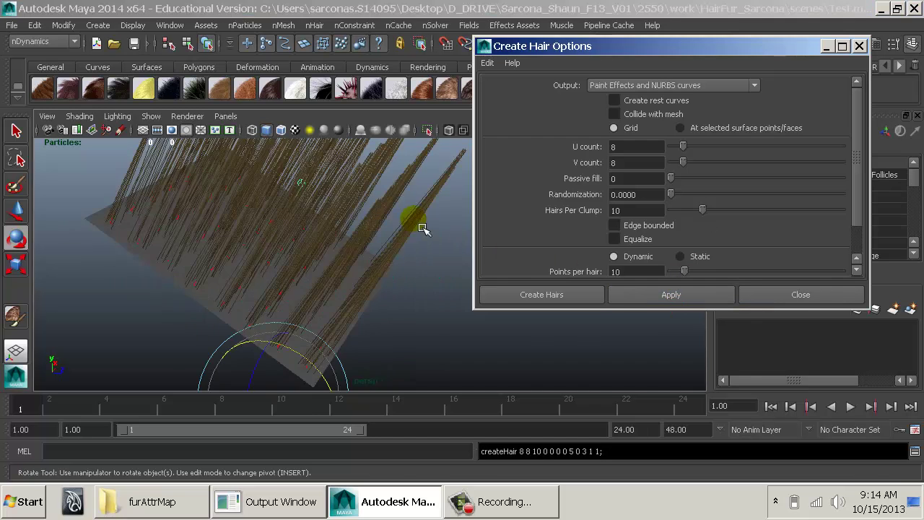
{"action": "left_click_drag", "start_coordinate": [420, 224], "coordinate": [289, 220], "text": "alt"}
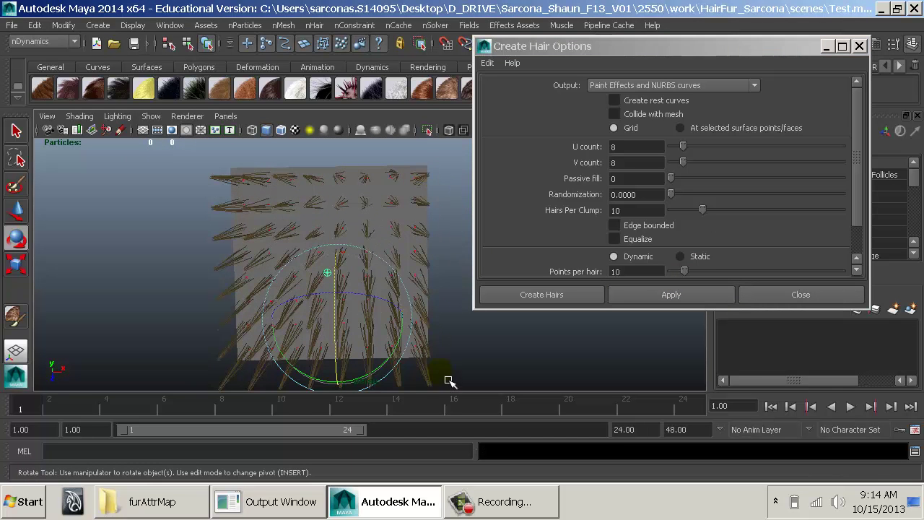
{"action": "key", "text": "ctrl+z"}
Create the 8 by 8 grid hair on the tilted plane again, with Passive Fill at 0, and inspect the clumps
{"action": "left_click_drag", "start_coordinate": [373, 305], "coordinate": [424, 241], "text": "alt"}
{"action": "middle_click_drag", "start_coordinate": [424, 242], "coordinate": [435, 252], "text": "alt"}
{"action": "left_click_drag", "start_coordinate": [435, 252], "coordinate": [442, 250], "text": "alt"}
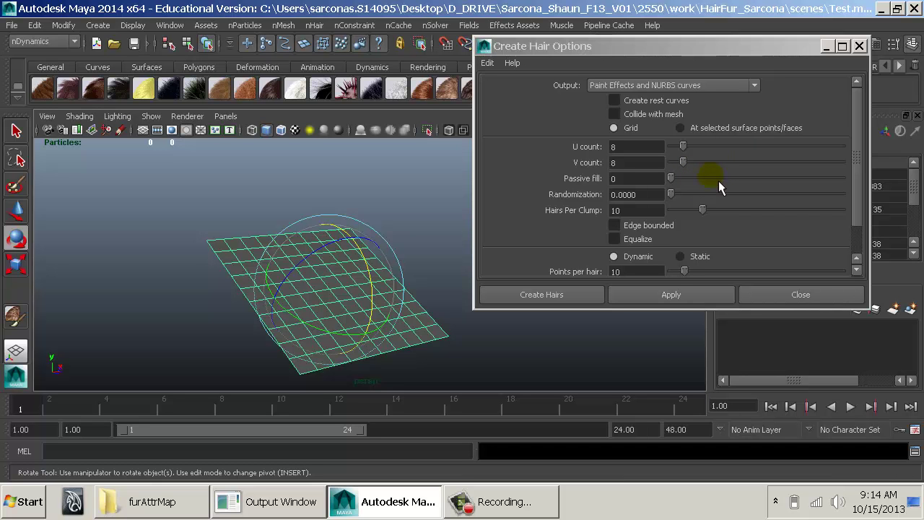
{"action": "left_click", "coordinate": [672, 295]}
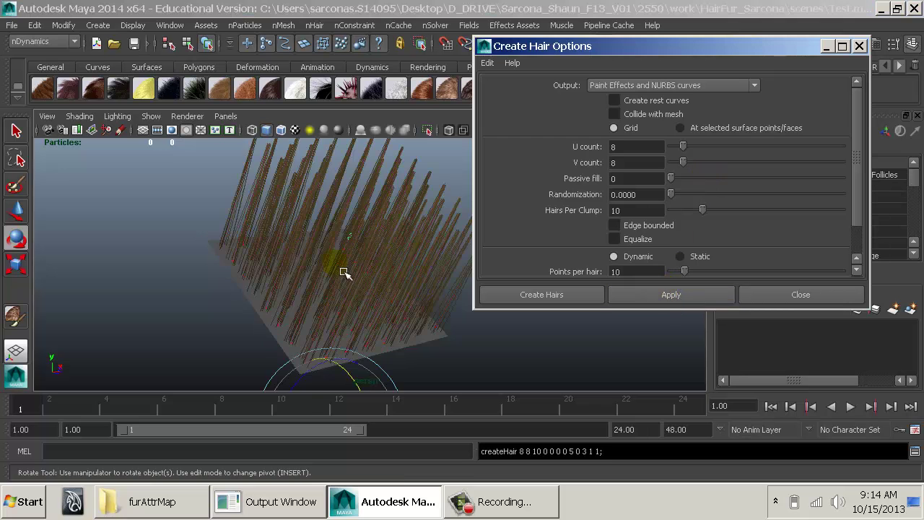
{"action": "left_click_drag", "start_coordinate": [347, 274], "coordinate": [303, 312], "text": "alt"}
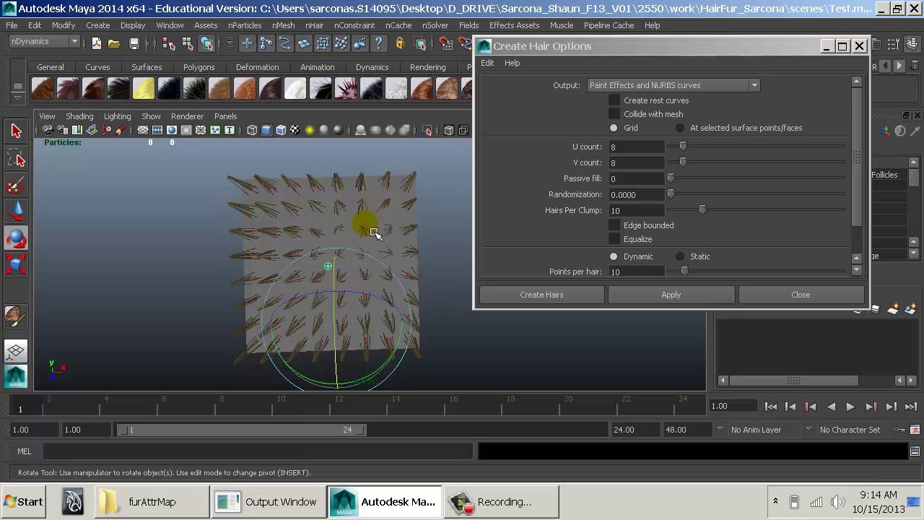
{"action": "left_click_drag", "start_coordinate": [243, 279], "coordinate": [567, 336], "text": "alt"}
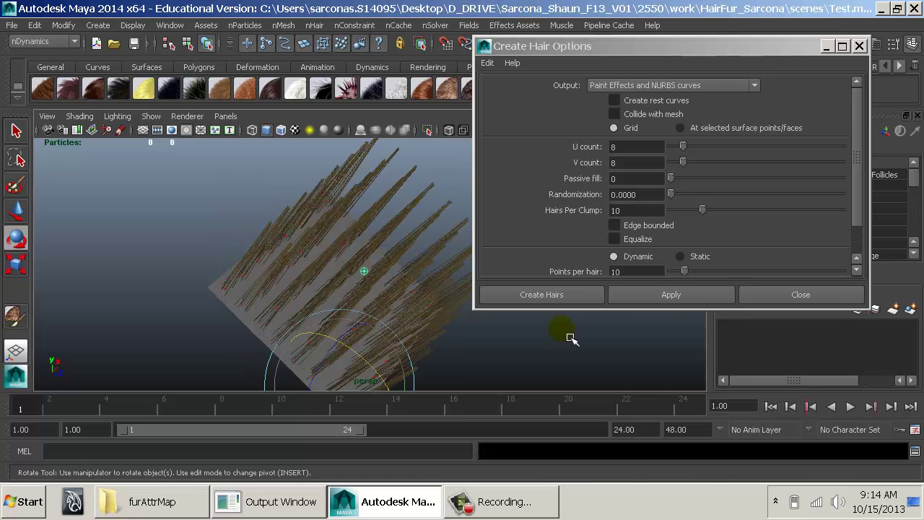
Set the playback end time to 222 and play the hair simulation
{"action": "double_click", "coordinate": [643, 429]}
{"action": "type", "text": "222"}
{"action": "key", "text": "Return"}
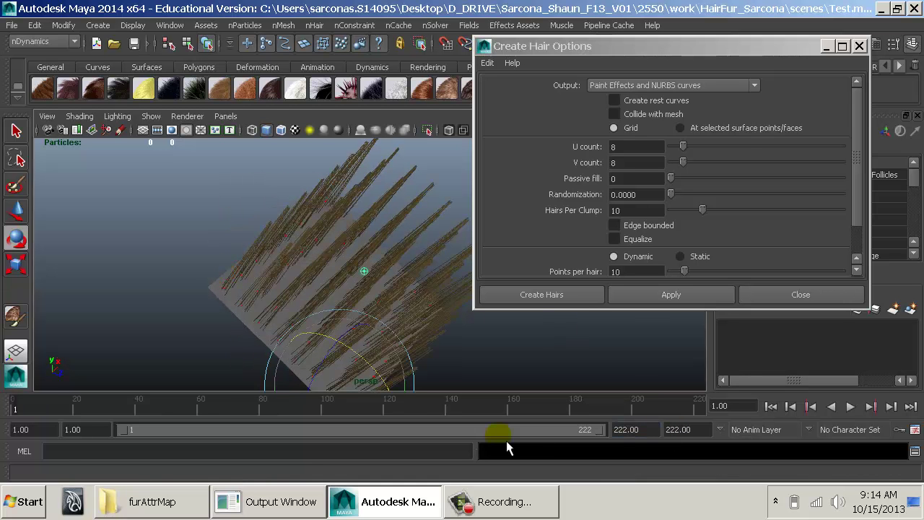
{"action": "key", "text": "alt+v"}
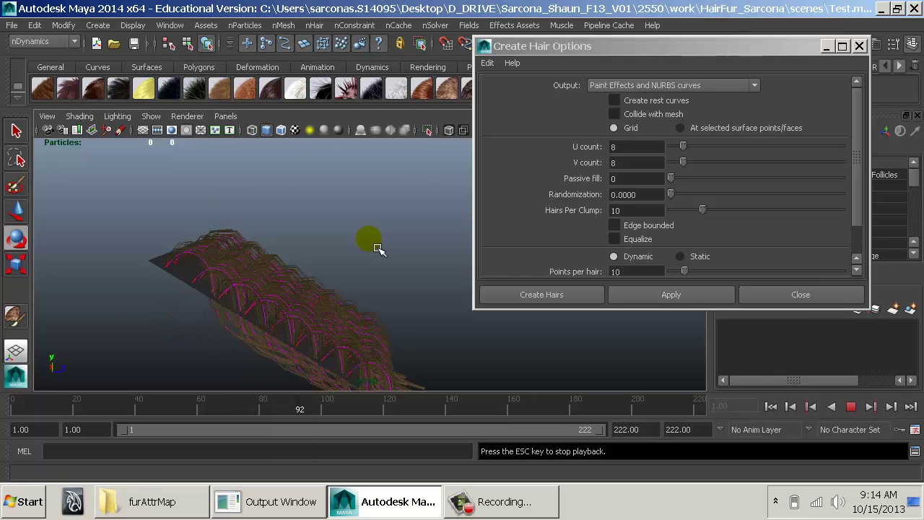
{"action": "key", "text": "Escape"}
Undo the hair creation and the playback range change, keeping the plane's rotation
{"action": "left_click_drag", "start_coordinate": [371, 248], "coordinate": [252, 281], "text": "alt"}
{"action": "key", "text": "ctrl+z"}
{"action": "key", "text": "ctrl+z"}
{"action": "key", "text": "ctrl+z"}
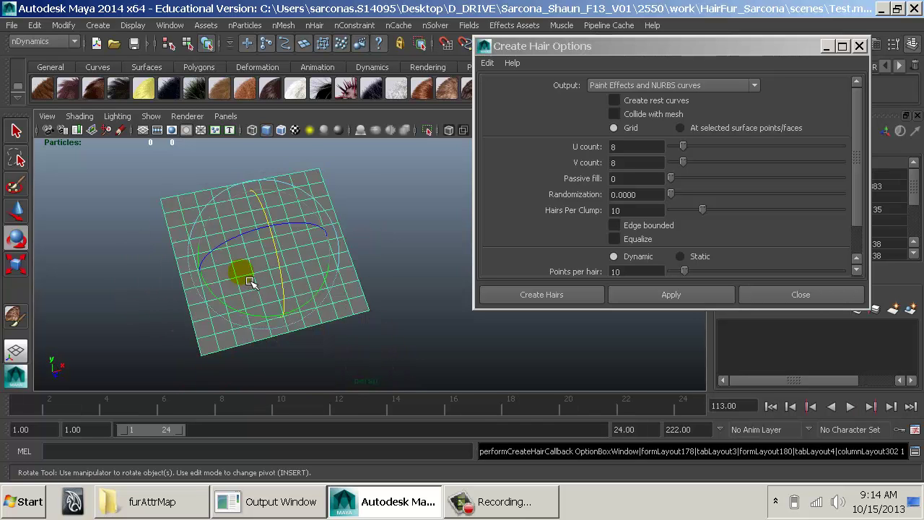
{"action": "key", "text": "shift+z"}
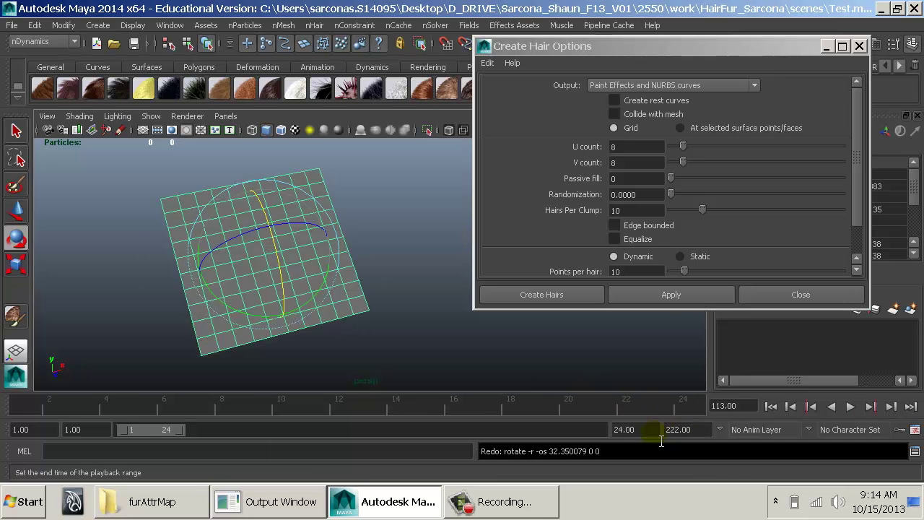
Set the end time of the playback range to 222
{"action": "double_click", "coordinate": [625, 429]}
{"action": "type", "text": "222"}
{"action": "key", "text": "Return"}
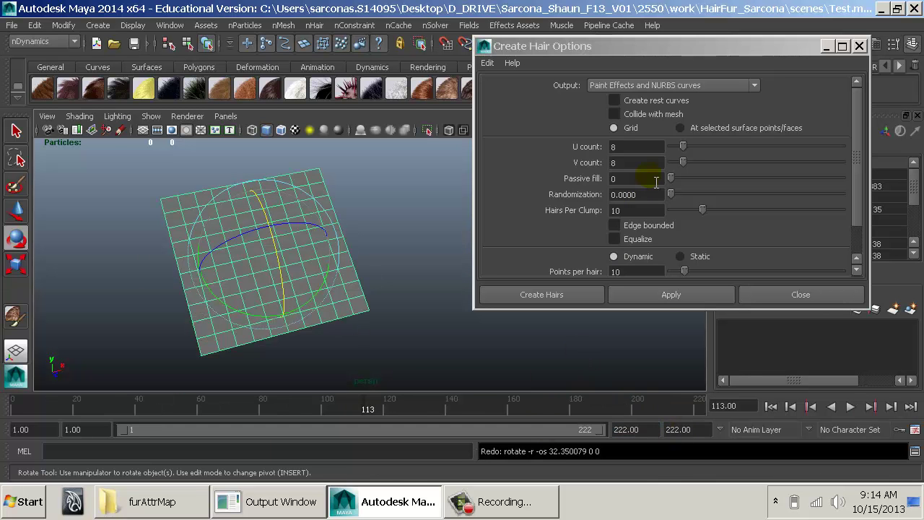
Set Passive Fill to 20, create the hair on the plane, and return to the first frame
{"action": "left_click_drag", "start_coordinate": [684, 182], "coordinate": [857, 182]}
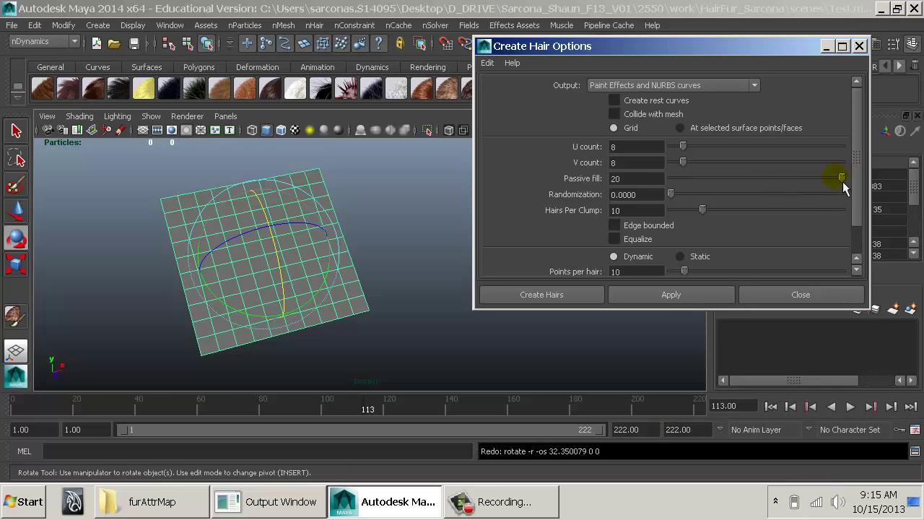
{"action": "left_click", "coordinate": [664, 294]}
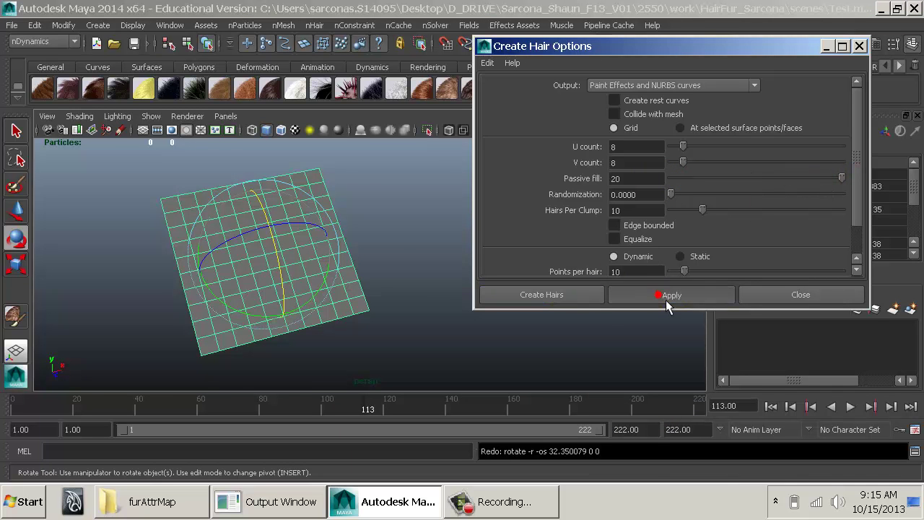
{"action": "left_click_drag", "start_coordinate": [416, 280], "coordinate": [412, 253], "text": "alt"}
{"action": "middle_click_drag", "start_coordinate": [412, 253], "coordinate": [392, 262], "text": "alt"}
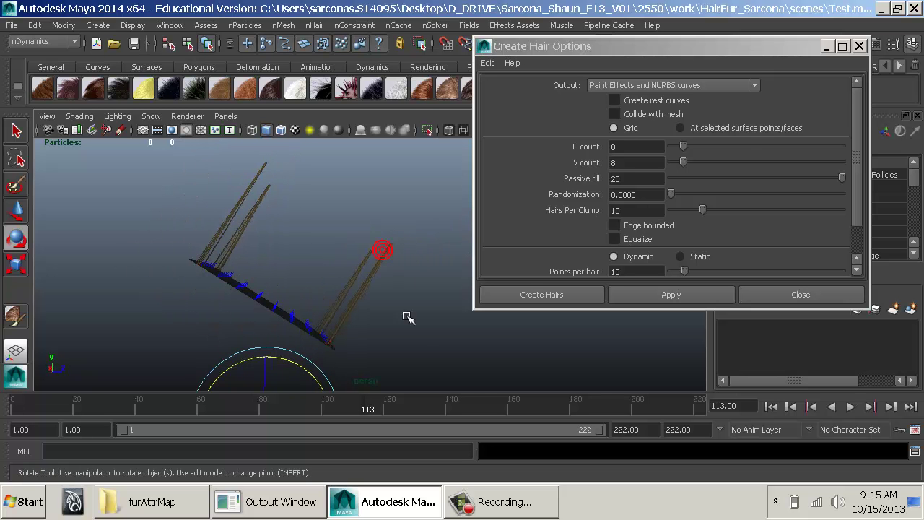
{"action": "left_click", "coordinate": [755, 405]}
{"action": "left_click", "coordinate": [770, 406]}
Examine the active and passive follicles across the plane from several angles
{"action": "left_click_drag", "start_coordinate": [512, 334], "coordinate": [286, 339], "text": "alt"}
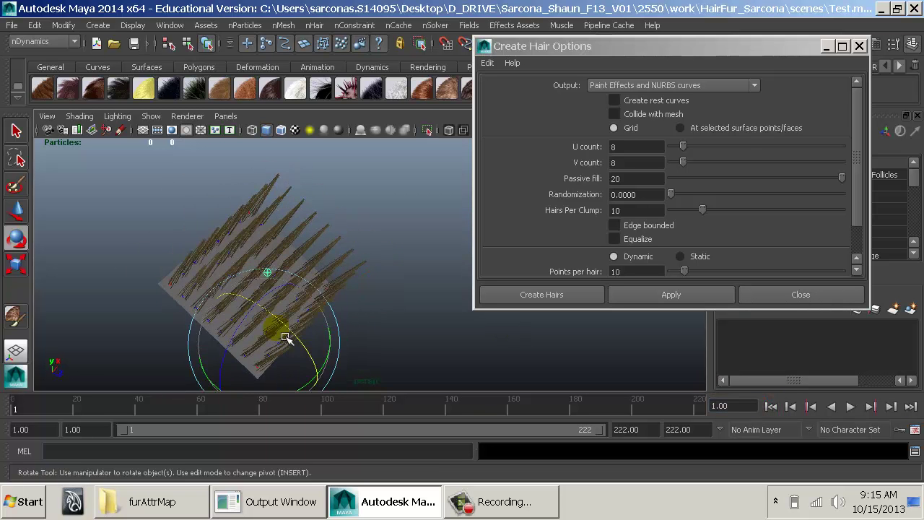
{"action": "right_click_drag", "start_coordinate": [286, 338], "coordinate": [449, 243], "text": "alt"}
{"action": "middle_click_drag", "start_coordinate": [388, 230], "coordinate": [419, 252], "text": "alt"}
{"action": "right_click_drag", "start_coordinate": [398, 235], "coordinate": [440, 251], "text": "alt"}
{"action": "right_click_drag", "start_coordinate": [286, 241], "coordinate": [204, 252], "text": "alt"}
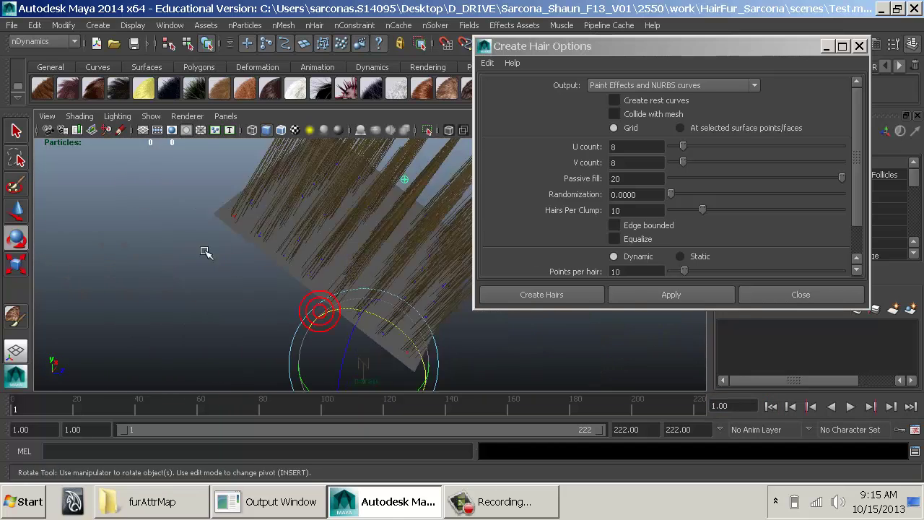
{"action": "middle_click_drag", "start_coordinate": [346, 275], "coordinate": [301, 305], "text": "alt"}
{"action": "right_click_drag", "start_coordinate": [309, 309], "coordinate": [286, 296], "text": "alt"}
Play the hair simulation, return to the first frame, and inspect the hair clumps at the plane's corner up close
{"action": "left_click_drag", "start_coordinate": [285, 296], "coordinate": [308, 264], "text": "alt"}
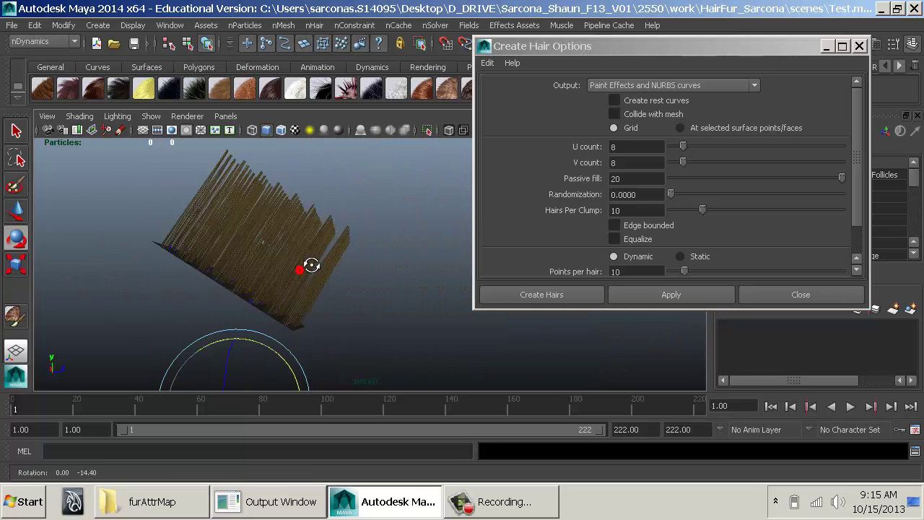
{"action": "key", "text": "alt+v"}
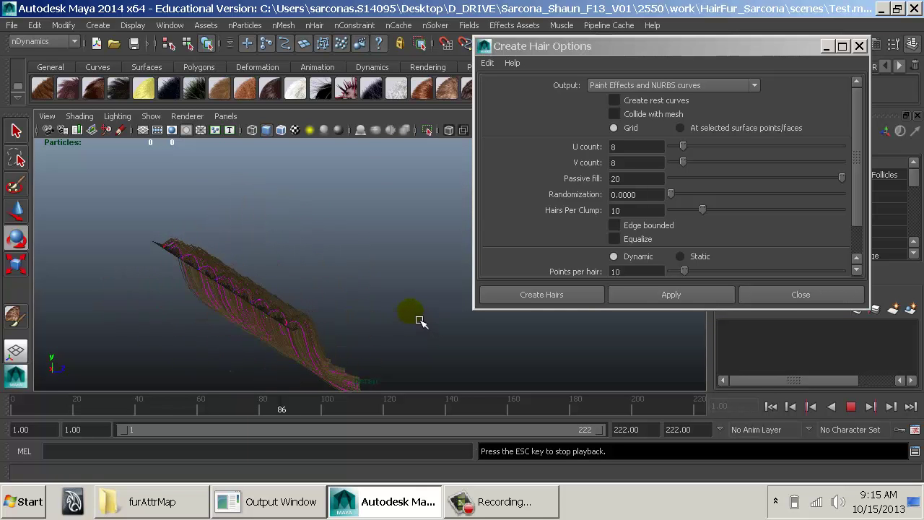
{"action": "key", "text": "alt+v"}
{"action": "left_click_drag", "start_coordinate": [407, 289], "coordinate": [324, 337], "text": "alt"}
{"action": "right_click_drag", "start_coordinate": [316, 310], "coordinate": [667, 381], "text": "alt"}
{"action": "left_click", "coordinate": [770, 405]}
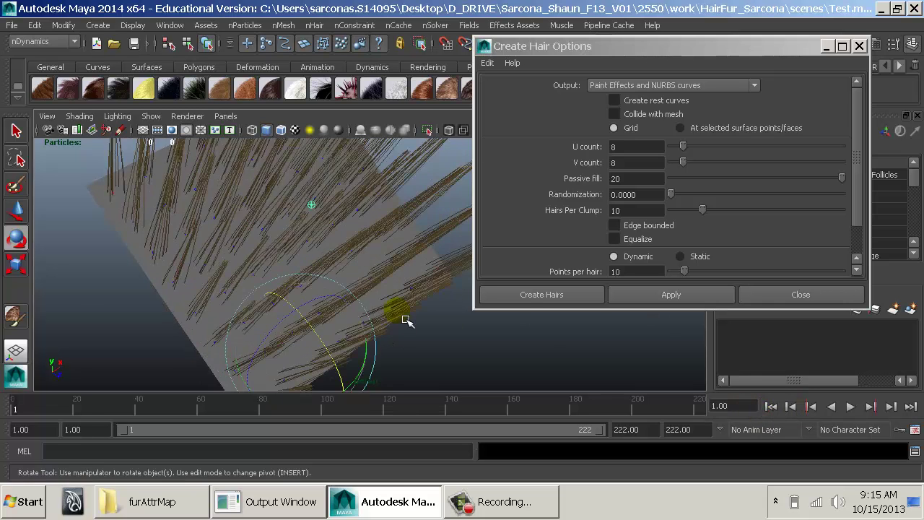
{"action": "left_click_drag", "start_coordinate": [406, 321], "coordinate": [281, 309], "text": "alt"}
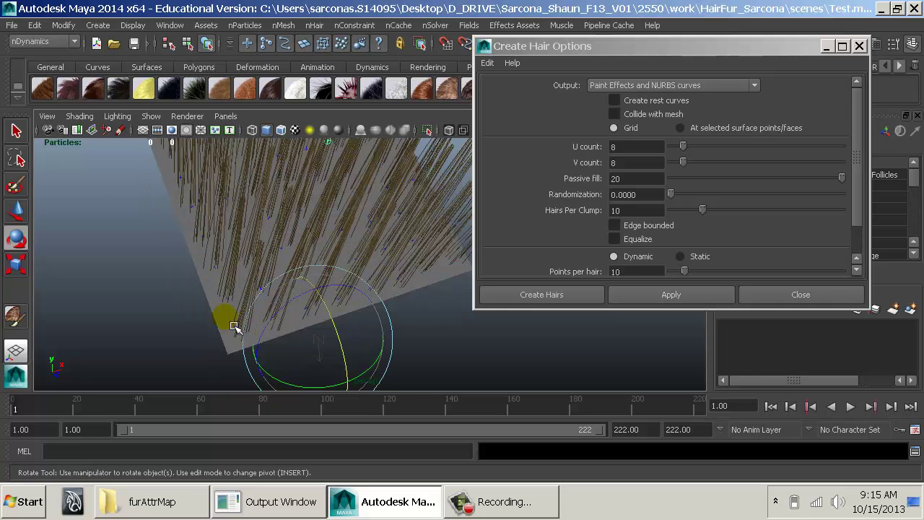
{"action": "left_click_drag", "start_coordinate": [244, 347], "coordinate": [275, 285], "text": "alt"}
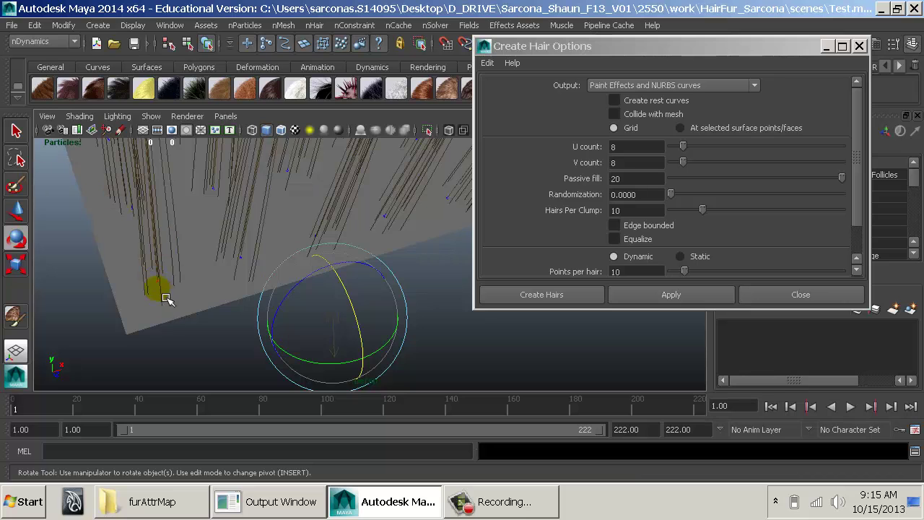
Undo the simulation playback and the hair creation on the plane, and return to the first frame
{"action": "right_click_drag", "start_coordinate": [270, 319], "coordinate": [256, 350], "text": "alt"}
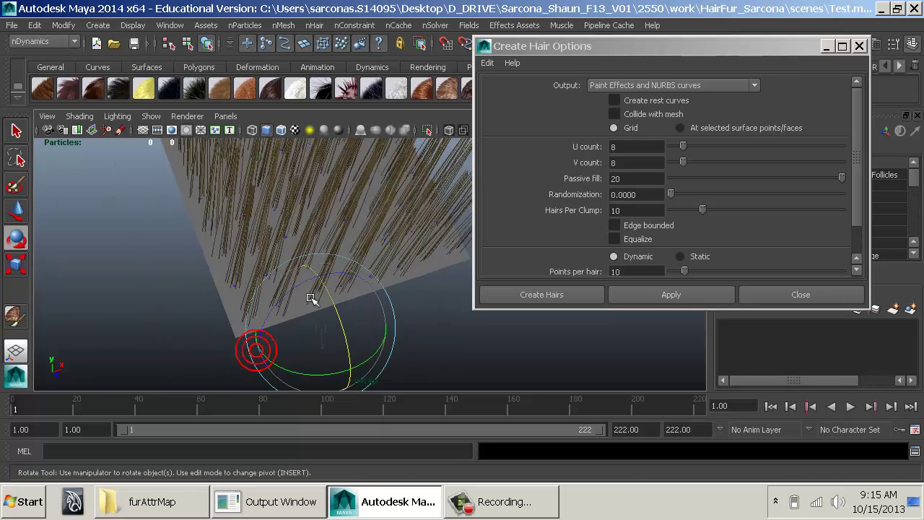
{"action": "left_click_drag", "start_coordinate": [303, 283], "coordinate": [349, 345], "text": "alt"}
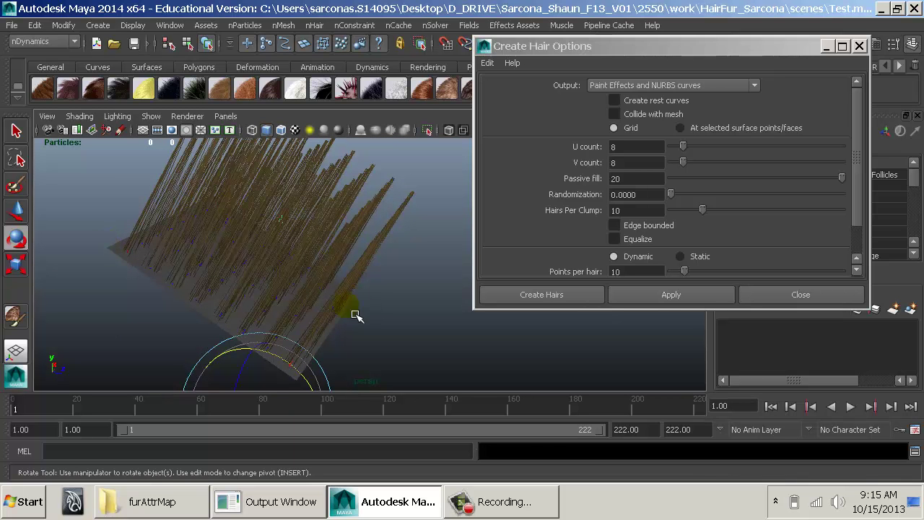
{"action": "key", "text": "alt+v"}
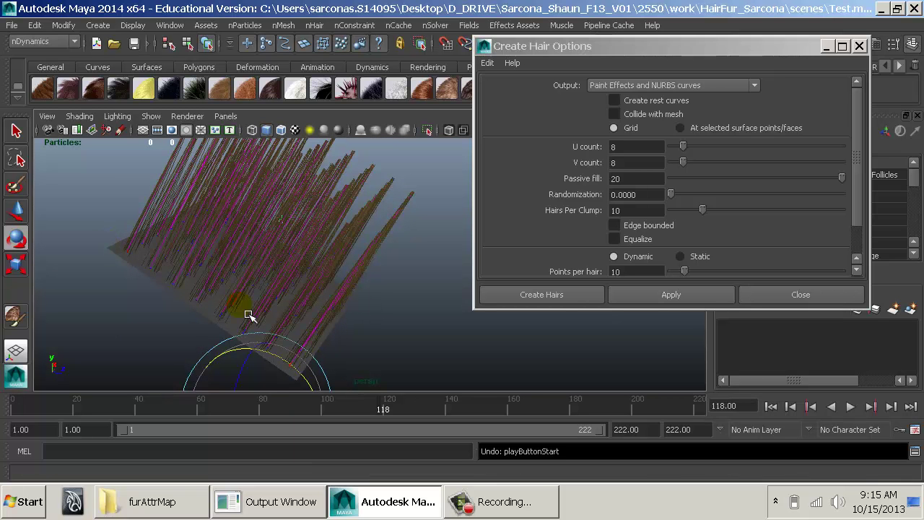
{"action": "key", "text": "ctrl+z"}
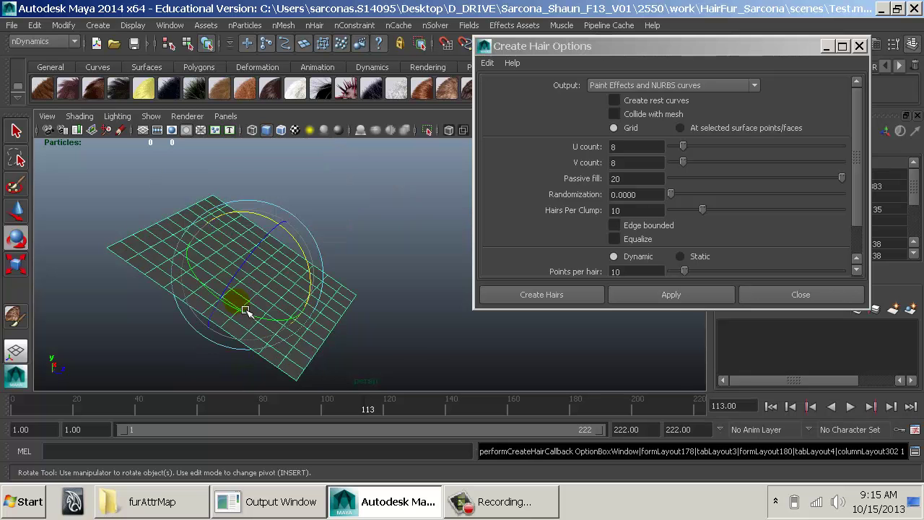
{"action": "left_click", "coordinate": [770, 406]}
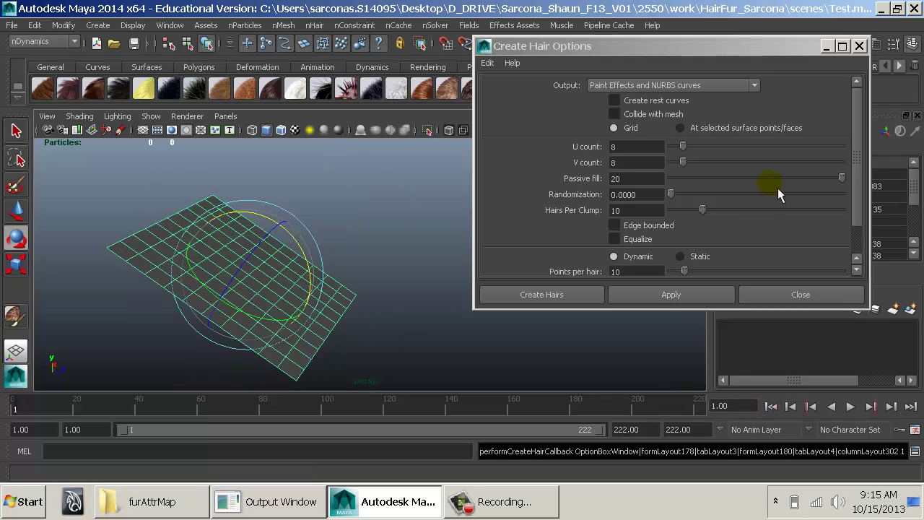
Create hair on the plane with U and V counts of 26 and a Passive Fill of 9
{"action": "left_click_drag", "start_coordinate": [770, 178], "coordinate": [713, 187]}
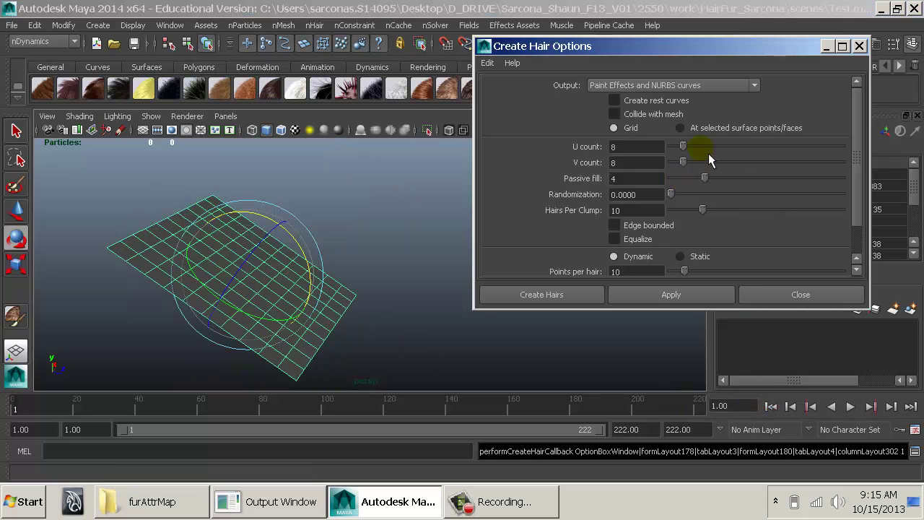
{"action": "left_click_drag", "start_coordinate": [700, 147], "coordinate": [720, 153]}
{"action": "left_click_drag", "start_coordinate": [705, 178], "coordinate": [751, 184]}
{"action": "left_click", "coordinate": [663, 296]}
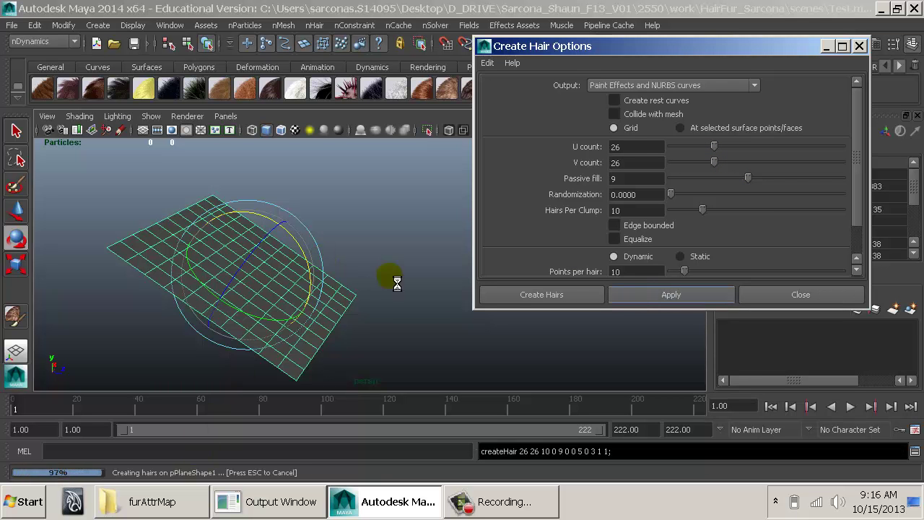
Examine the density of the hairs and follicles across the plane up close and from several angles
{"action": "left_click_drag", "start_coordinate": [404, 267], "coordinate": [294, 267], "text": "alt"}
{"action": "middle_click_drag", "start_coordinate": [294, 265], "coordinate": [403, 204], "text": "alt"}
{"action": "right_click_drag", "start_coordinate": [403, 205], "coordinate": [664, 258], "text": "alt"}
{"action": "right_click_drag", "start_coordinate": [315, 270], "coordinate": [433, 303], "text": "alt"}
{"action": "middle_click_drag", "start_coordinate": [390, 274], "coordinate": [329, 296], "text": "alt"}
{"action": "right_click_drag", "start_coordinate": [328, 296], "coordinate": [606, 316], "text": "alt"}
{"action": "right_click_drag", "start_coordinate": [334, 371], "coordinate": [387, 290], "text": "alt"}
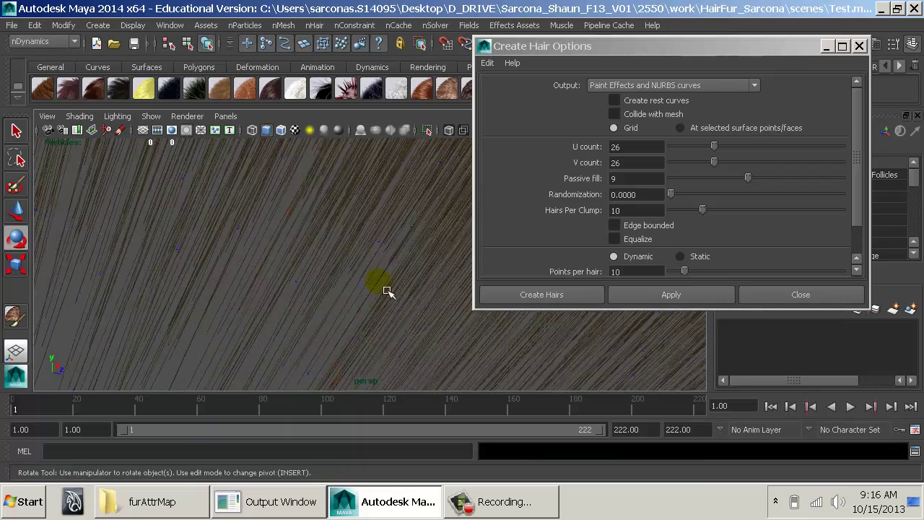
{"action": "right_click_drag", "start_coordinate": [481, 384], "coordinate": [317, 291], "text": "alt"}
{"action": "left_click_drag", "start_coordinate": [318, 291], "coordinate": [242, 276], "text": "alt"}
Play the dense hair simulation, stop it to view the draped hair, and return to the first frame
{"action": "key", "text": "alt+v"}
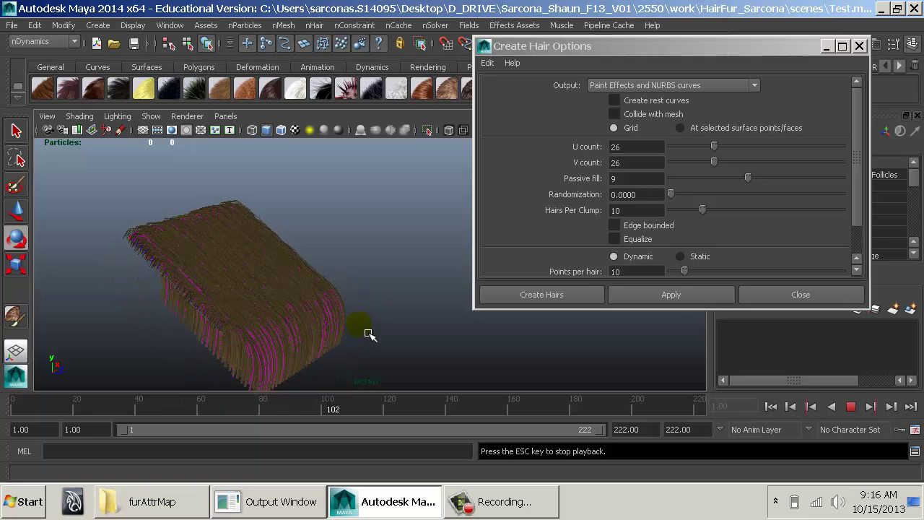
{"action": "key", "text": "Escape"}
{"action": "left_click_drag", "start_coordinate": [358, 333], "coordinate": [357, 312], "text": "alt"}
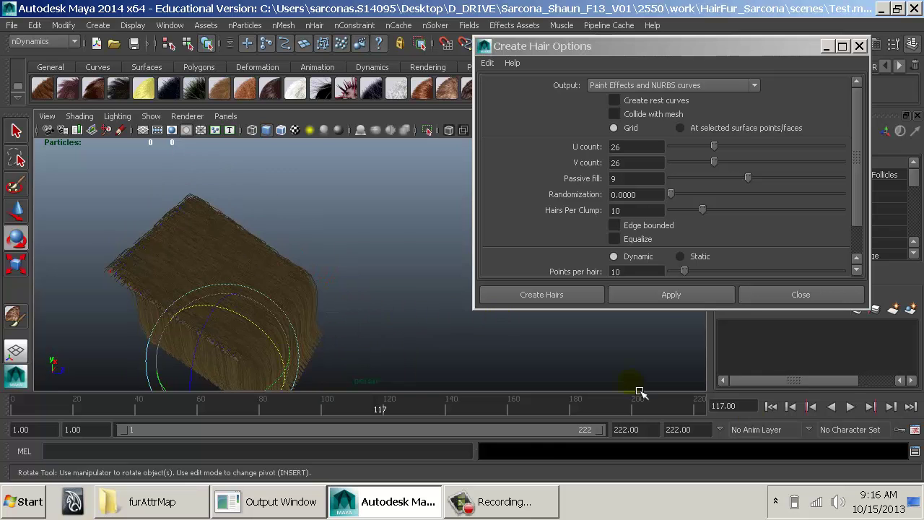
{"action": "left_click", "coordinate": [771, 407]}
{"action": "left_click", "coordinate": [407, 258]}
Undo the dense hair creation on the plane and restore the playback range's end time to 222
{"action": "key", "text": "ctrl+z"}
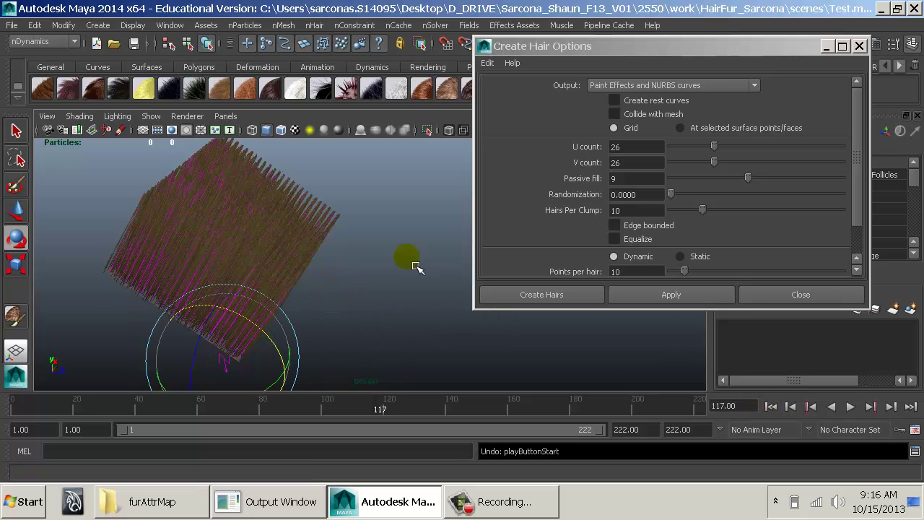
{"action": "left_click", "coordinate": [379, 285]}
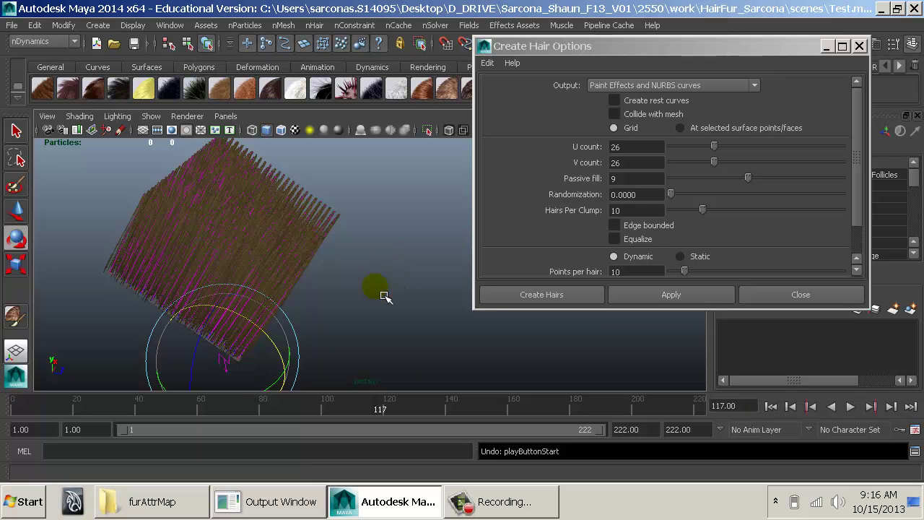
{"action": "left_click", "coordinate": [377, 294]}
{"action": "key", "text": "ctrl+z"}
{"action": "key", "text": "ctrl+z"}
{"action": "left_click", "coordinate": [373, 297]}
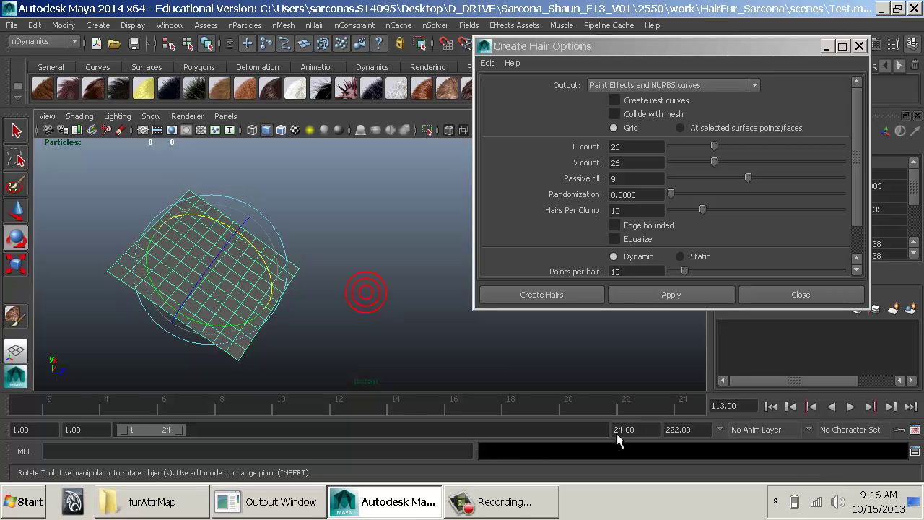
{"action": "left_click", "coordinate": [639, 428]}
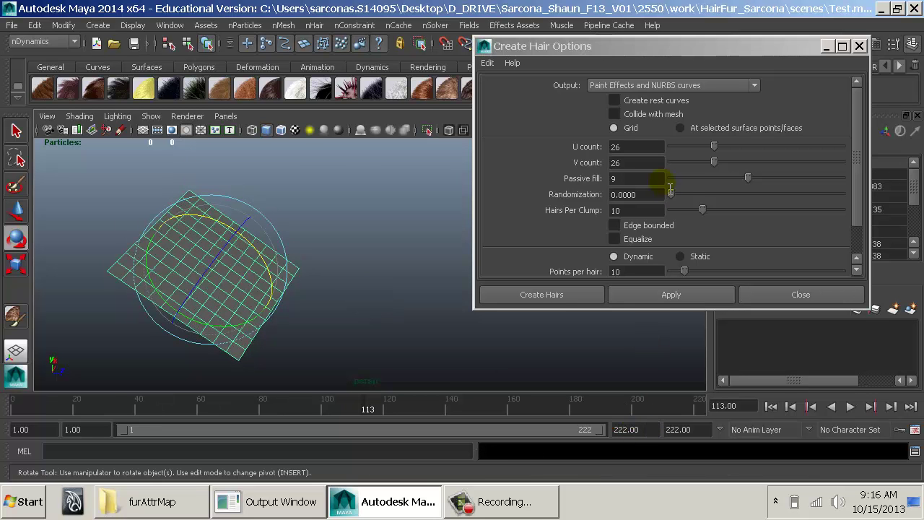
Create hair on the plane with U and V counts of 10, Passive Fill 1, and Randomization 1.0, starting at the first frame
{"action": "left_click_drag", "start_coordinate": [746, 181], "coordinate": [860, 190]}
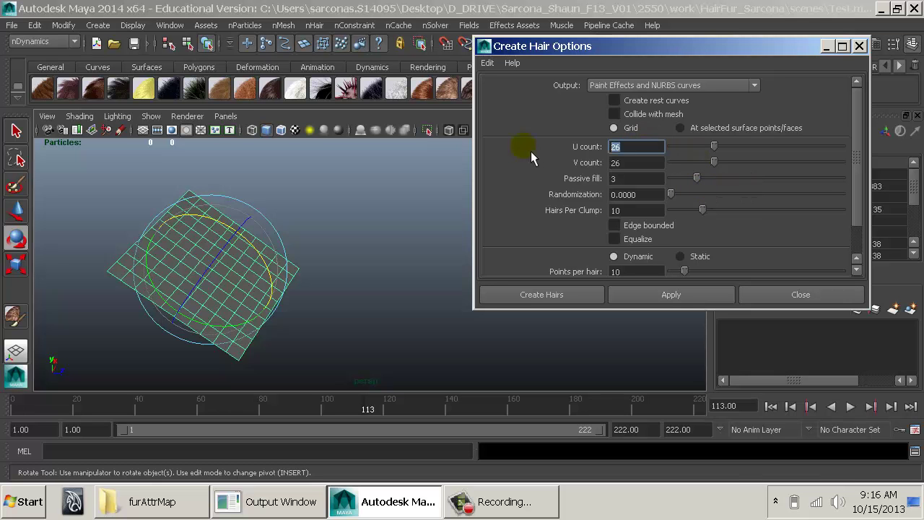
{"action": "type", "text": "10"}
{"action": "key", "text": "Tab"}
{"action": "type", "text": "10"}
{"action": "key", "text": "Tab"}
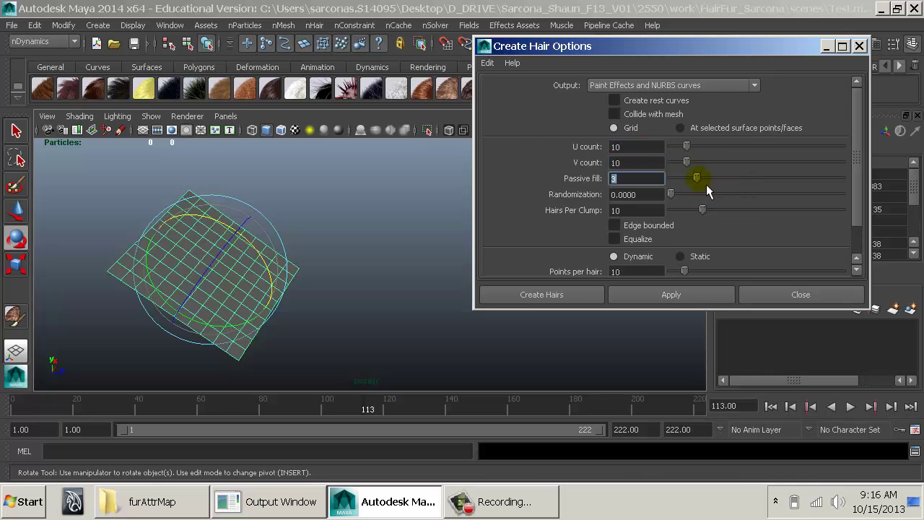
{"action": "left_click_drag", "start_coordinate": [684, 194], "coordinate": [852, 193]}
{"action": "left_click_drag", "start_coordinate": [402, 192], "coordinate": [299, 298], "text": "alt"}
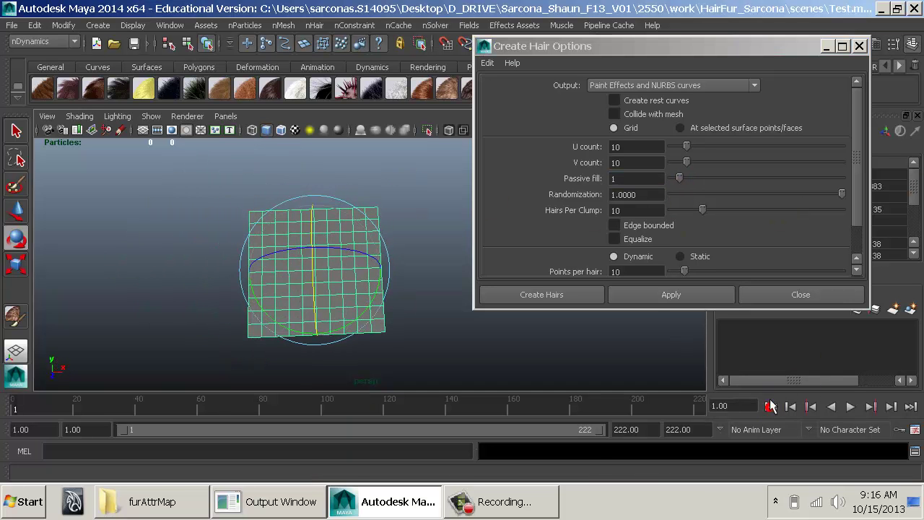
{"action": "left_click", "coordinate": [689, 299]}
Examine the randomized hair placement, play the simulation briefly, and return to the first frame
{"action": "mouse_move", "coordinate": [404, 310]}
{"action": "left_mouse_down", "text": "alt"}
{"action": "mouse_move", "coordinate": [370, 238]}
{"action": "mouse_move", "coordinate": [412, 298]}
{"action": "left_mouse_up", "text": "alt"}
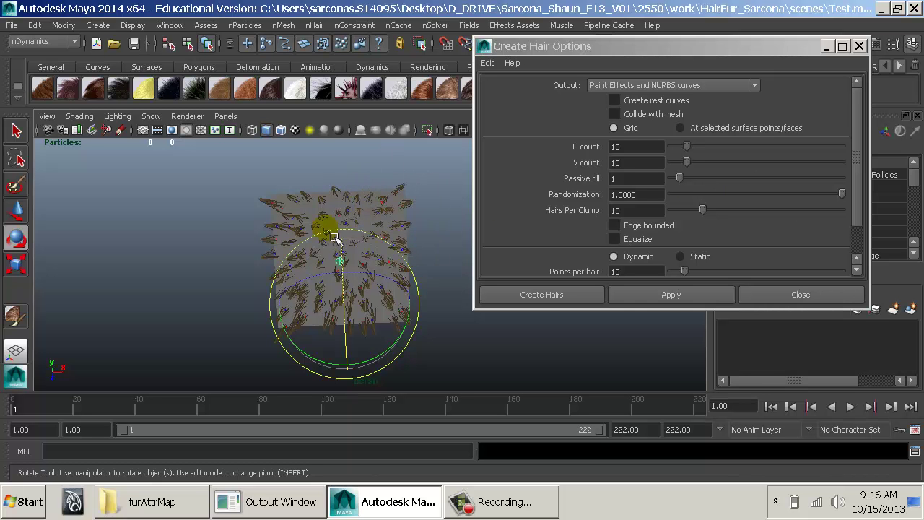
{"action": "key", "text": "alt+v"}
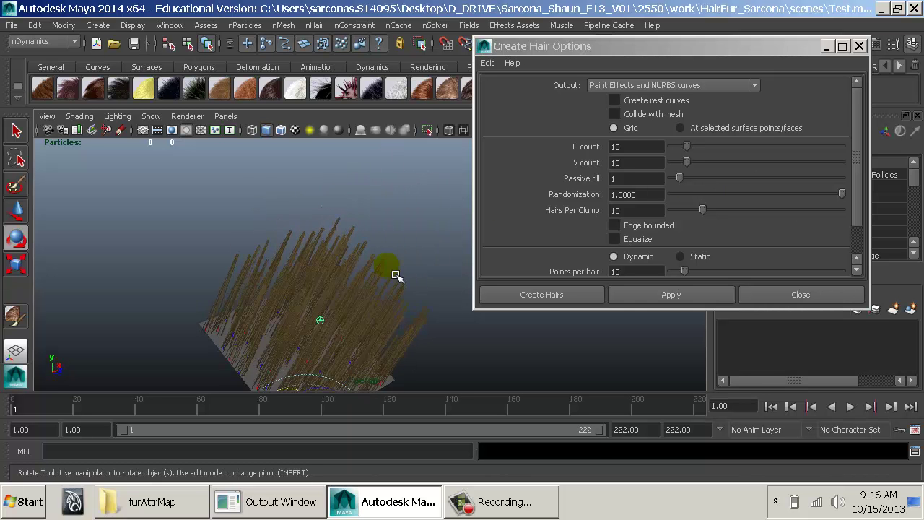
{"action": "key", "text": "Escape"}
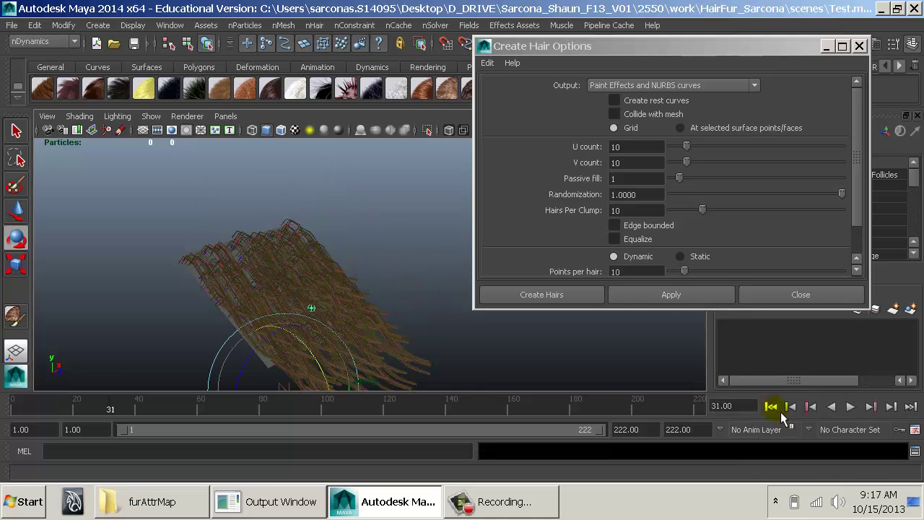
{"action": "left_click", "coordinate": [771, 407]}
Undo the randomized hair and create it again with Hairs Per Clump set to 30
{"action": "left_click_drag", "start_coordinate": [418, 264], "coordinate": [386, 278], "text": "alt"}
{"action": "key", "text": "ctrl+z"}
{"action": "key", "text": "ctrl+z"}
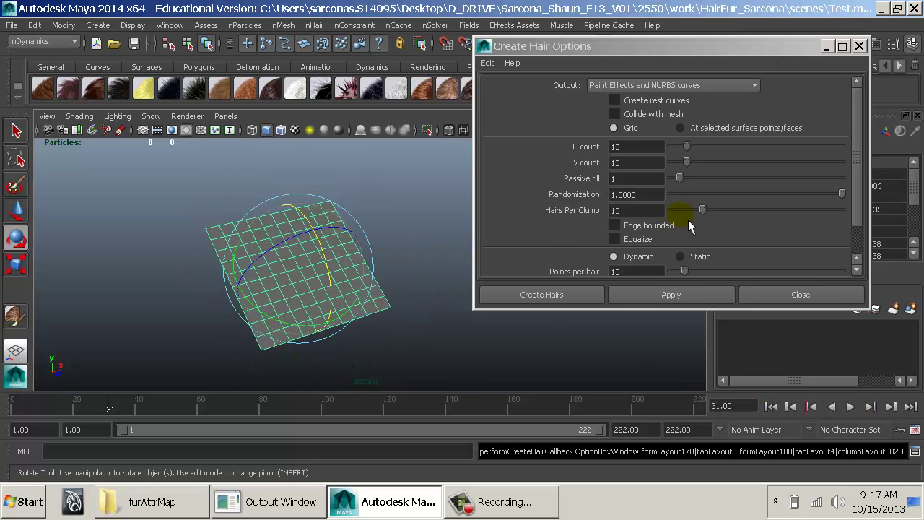
{"action": "left_click_drag", "start_coordinate": [734, 216], "coordinate": [771, 210]}
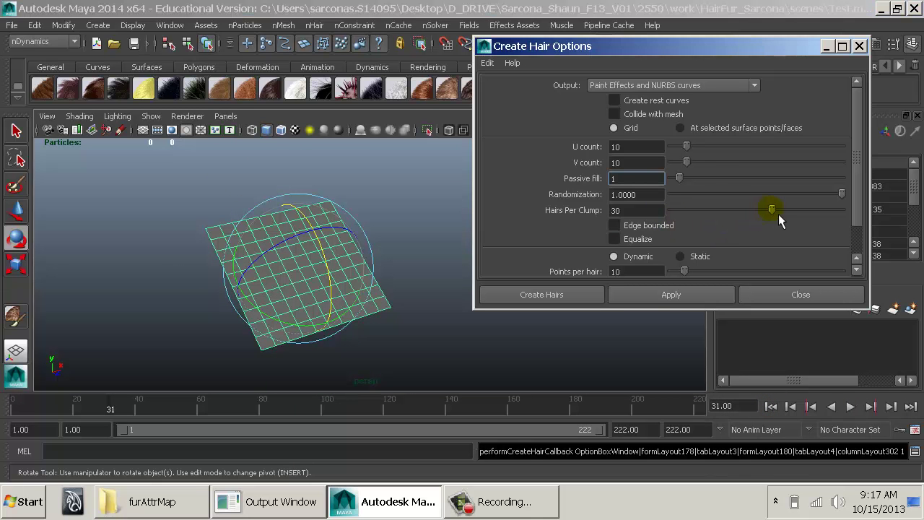
{"action": "left_click", "coordinate": [702, 296]}
Return to the first frame and examine the thicker hair clumps at the plane's corner from several angles
{"action": "right_click_drag", "start_coordinate": [270, 284], "coordinate": [447, 303], "text": "alt"}
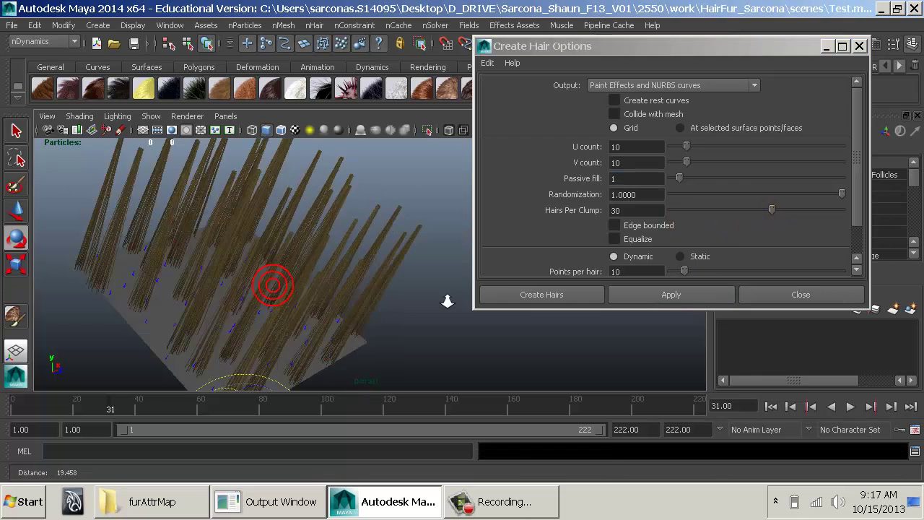
{"action": "middle_click_drag", "start_coordinate": [333, 213], "coordinate": [409, 154], "text": "alt"}
{"action": "right_click_drag", "start_coordinate": [397, 145], "coordinate": [505, 164], "text": "alt"}
{"action": "left_click_drag", "start_coordinate": [365, 231], "coordinate": [274, 326], "text": "alt"}
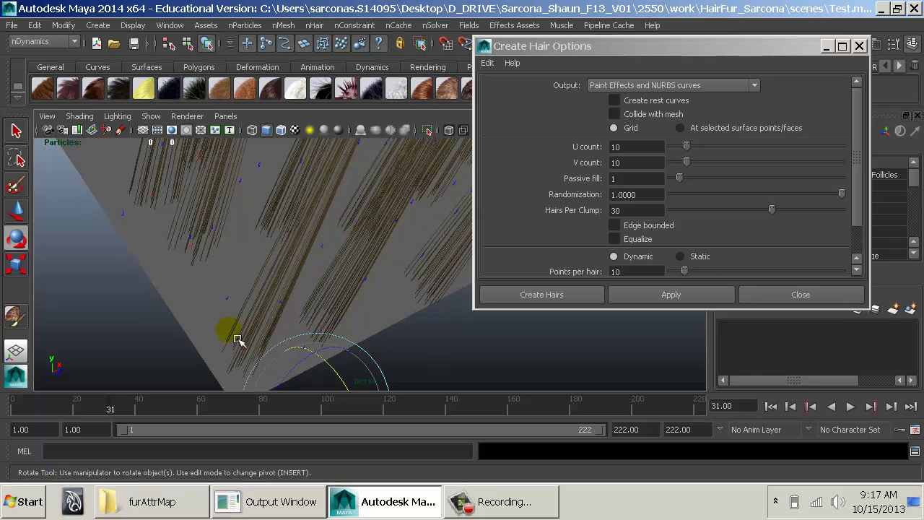
{"action": "left_click_drag", "start_coordinate": [203, 267], "coordinate": [433, 381], "text": "alt"}
{"action": "left_click", "coordinate": [770, 406]}
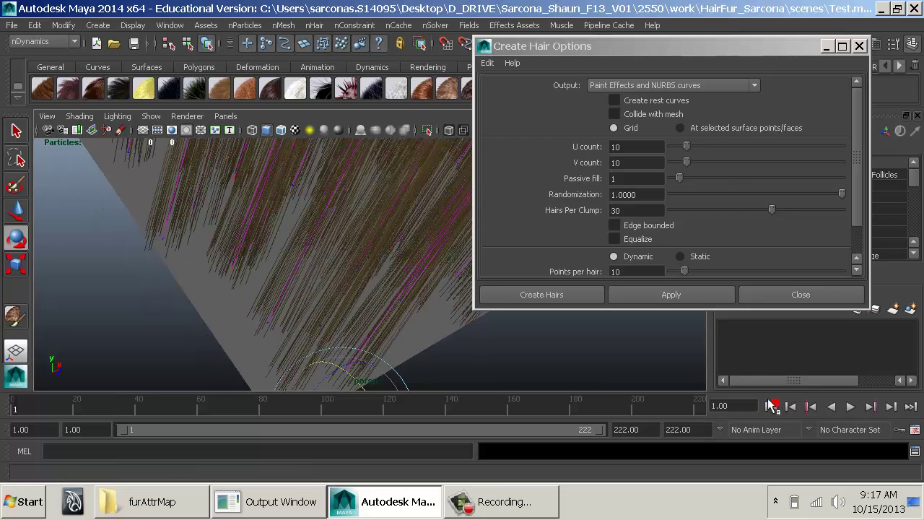
{"action": "left_click_drag", "start_coordinate": [310, 251], "coordinate": [314, 308], "text": "alt"}
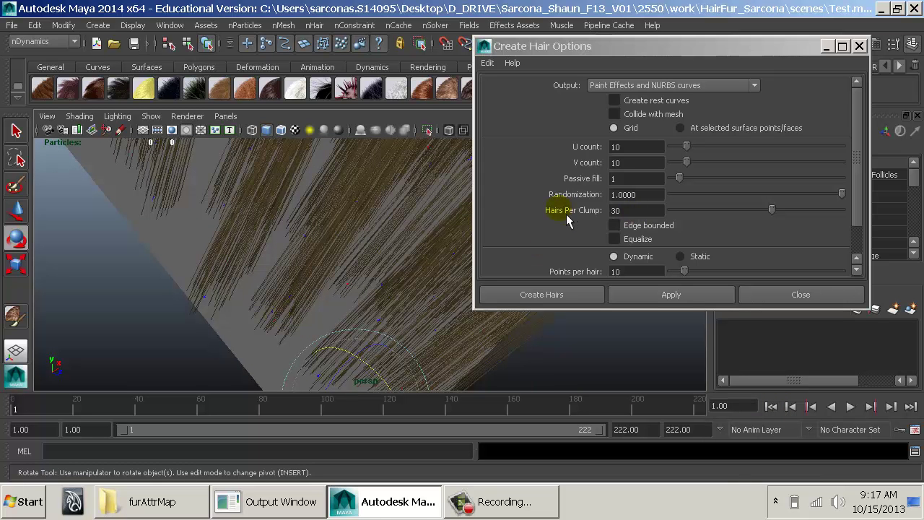
{"action": "left_click_drag", "start_coordinate": [355, 228], "coordinate": [283, 193], "text": "alt"}
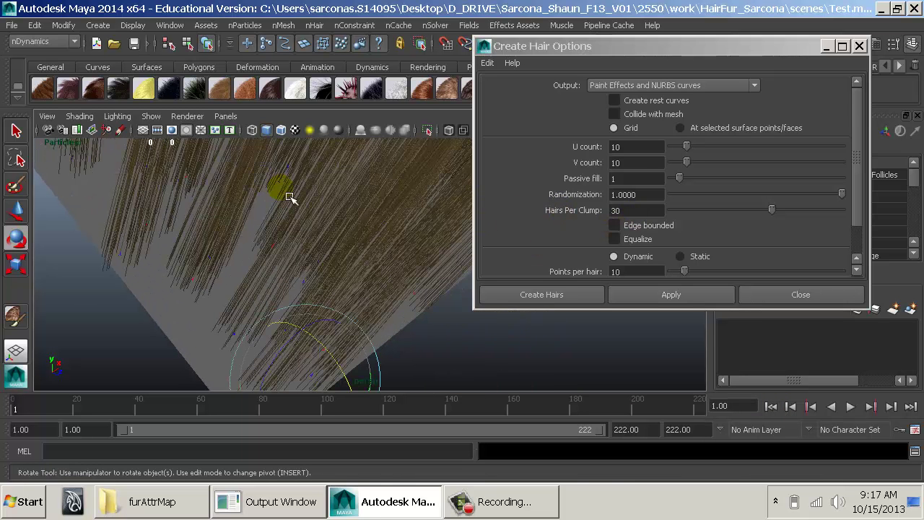
Check the Points Per Hair and Length options, and play the simulation of the thicker clumps
{"action": "scroll", "coordinate": [605, 206], "scroll_direction": "down", "scroll_amount": 2}
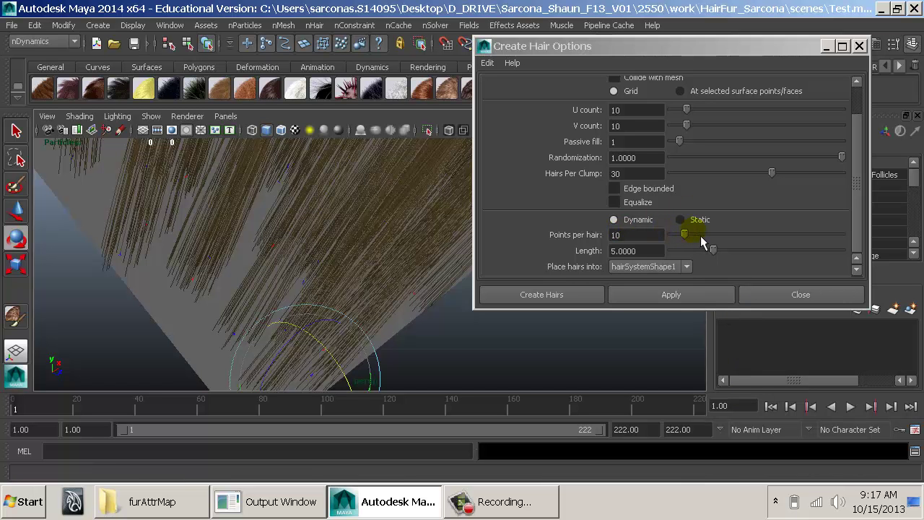
{"action": "middle_click_drag", "start_coordinate": [295, 216], "coordinate": [256, 198], "text": "alt"}
{"action": "key", "text": "alt+v"}
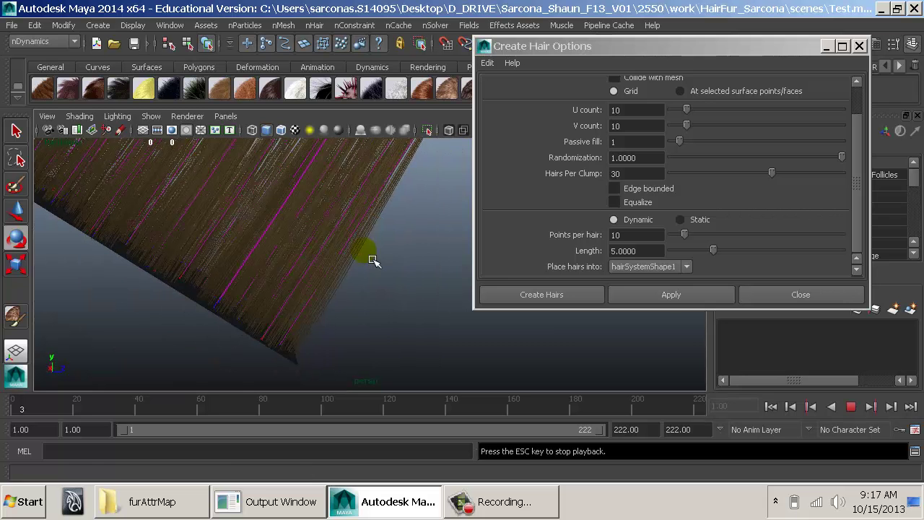
{"action": "left_click_drag", "start_coordinate": [373, 283], "coordinate": [385, 214], "text": "alt"}
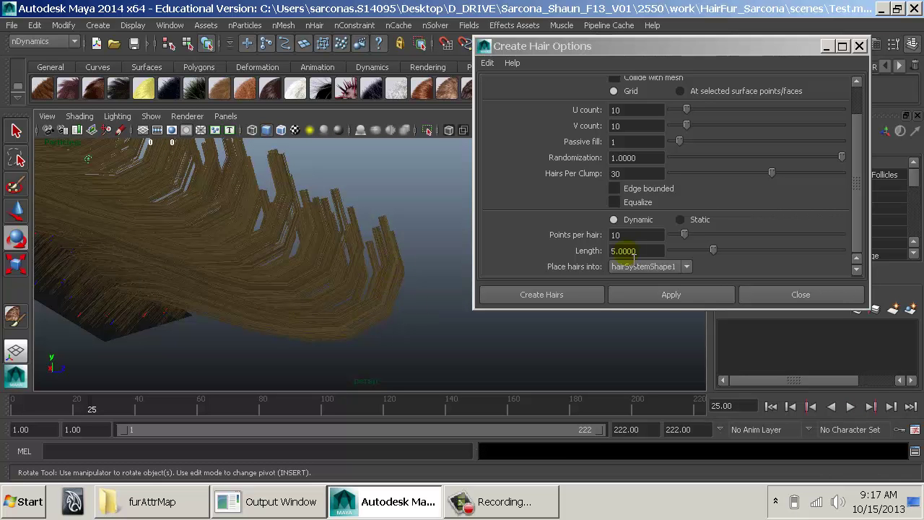
Review the Create Hair options from Length and Hairs Per Clump through the U and V counts to the Output type
{"action": "left_click", "coordinate": [624, 239]}
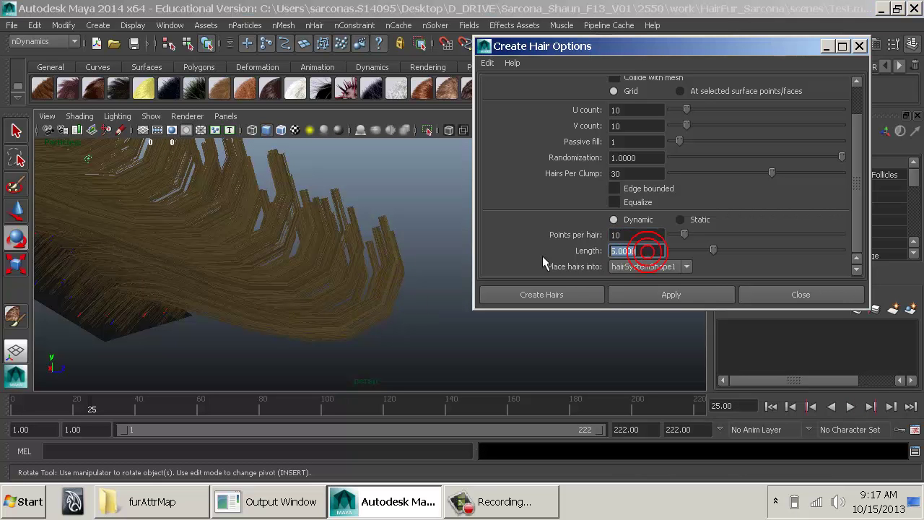
{"action": "scroll", "coordinate": [606, 256], "scroll_direction": "up", "scroll_amount": 2}
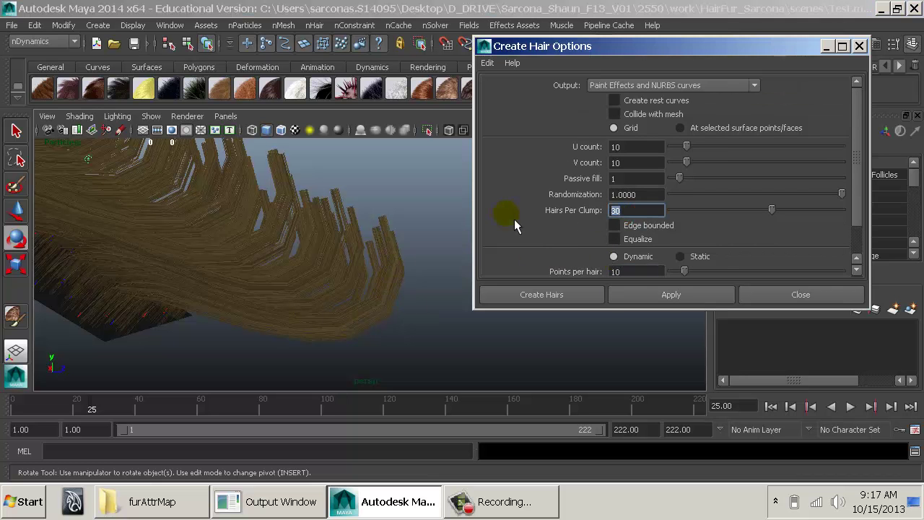
{"action": "left_click", "coordinate": [642, 194]}
{"action": "left_click", "coordinate": [636, 178]}
{"action": "left_click", "coordinate": [632, 163]}
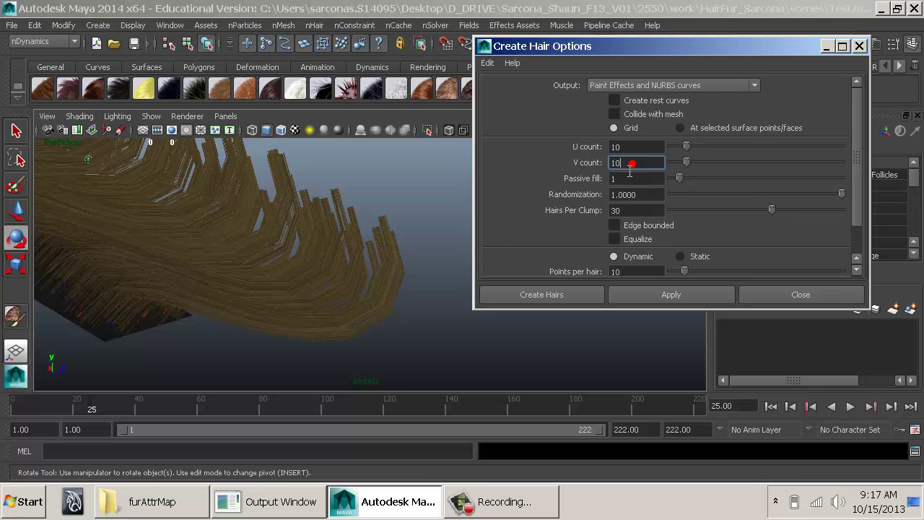
{"action": "left_click", "coordinate": [615, 146]}
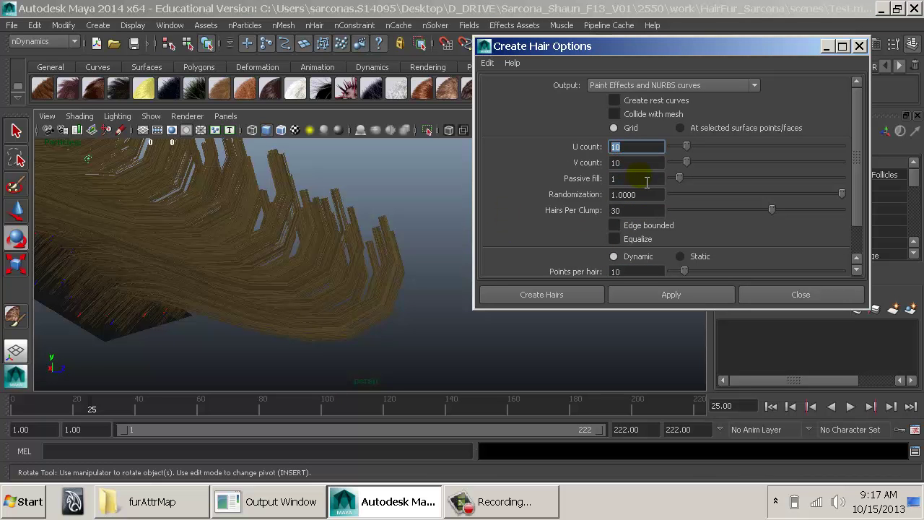
{"action": "left_click", "coordinate": [646, 86]}
{"action": "left_click", "coordinate": [646, 89]}
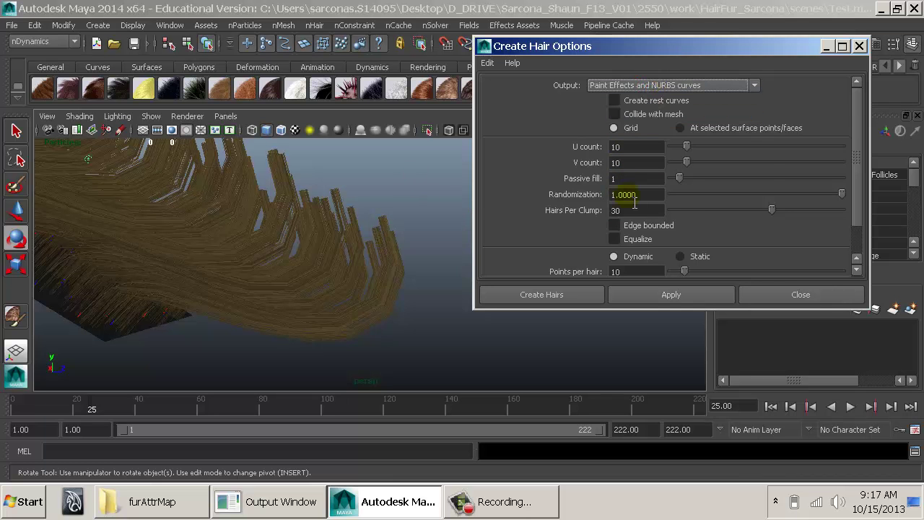
Review the remaining hair creation settings, close the dialog without creating hair, and show the attributes of hairSystemShape1
{"action": "scroll", "coordinate": [635, 204], "scroll_direction": "down", "scroll_amount": 2}
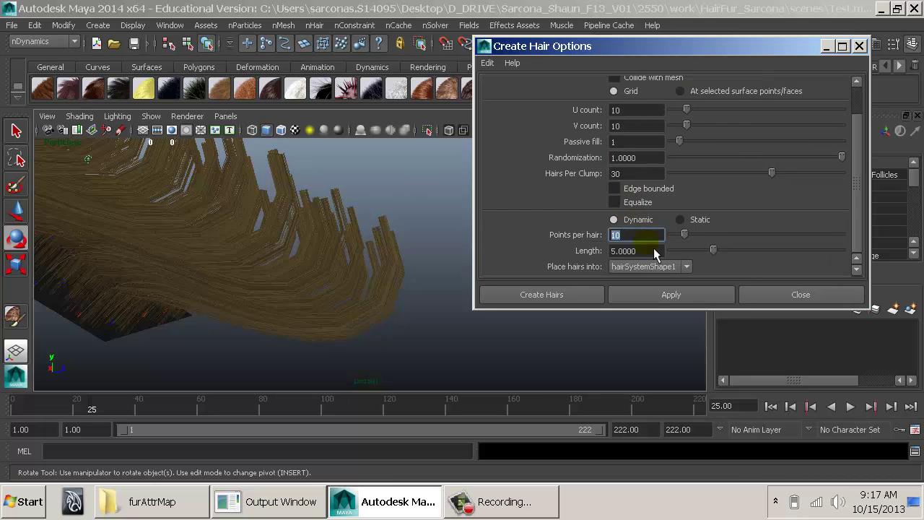
{"action": "key", "text": "Tab"}
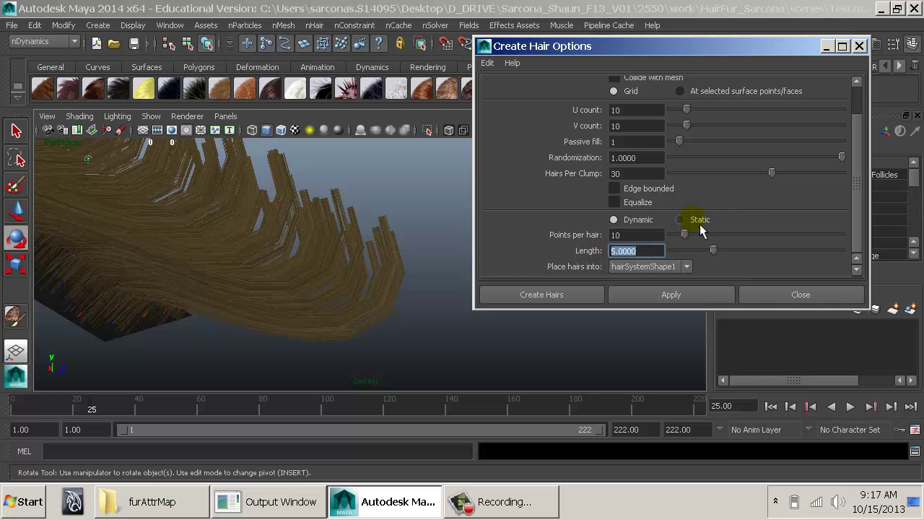
{"action": "left_click", "coordinate": [759, 294]}
{"action": "left_click_drag", "start_coordinate": [489, 273], "coordinate": [673, 318], "text": "alt"}
{"action": "key", "text": "ctrl+a"}
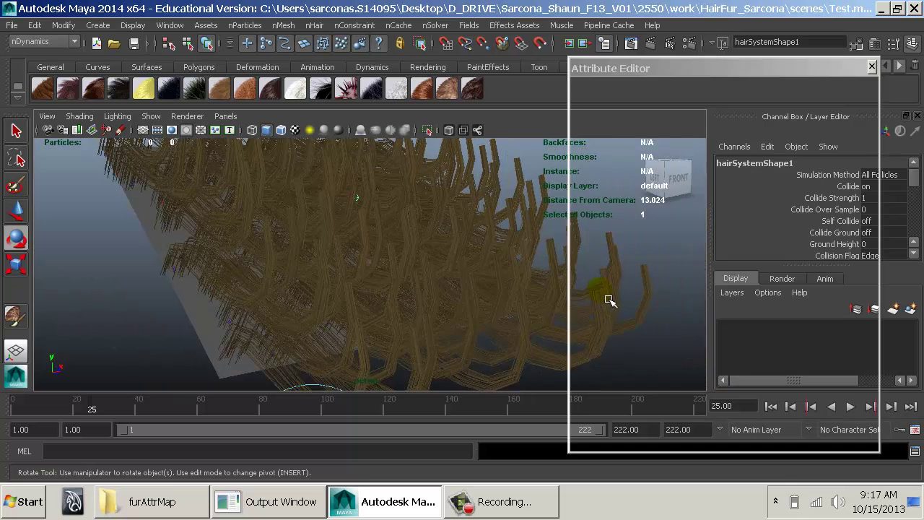
Open the Outliner and delete the FurFeedback node from the scene
{"action": "left_click", "coordinate": [189, 27]}
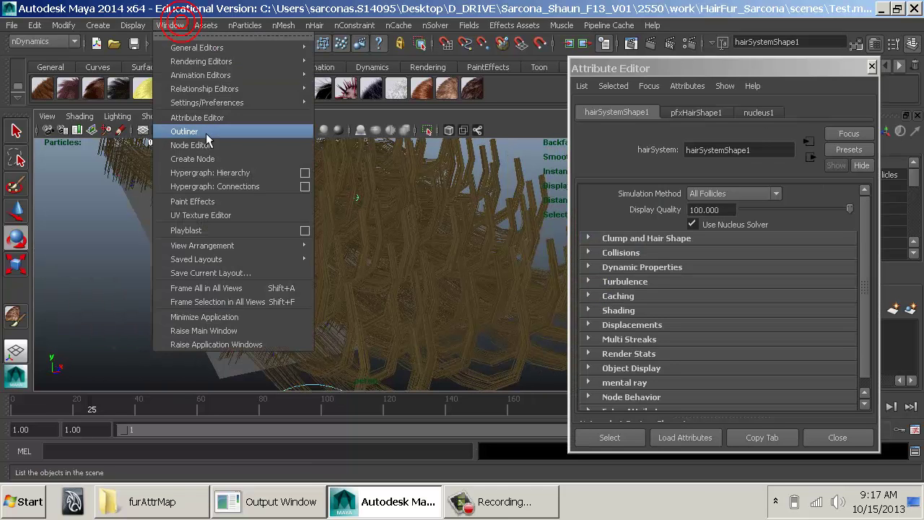
{"action": "left_click", "coordinate": [197, 135]}
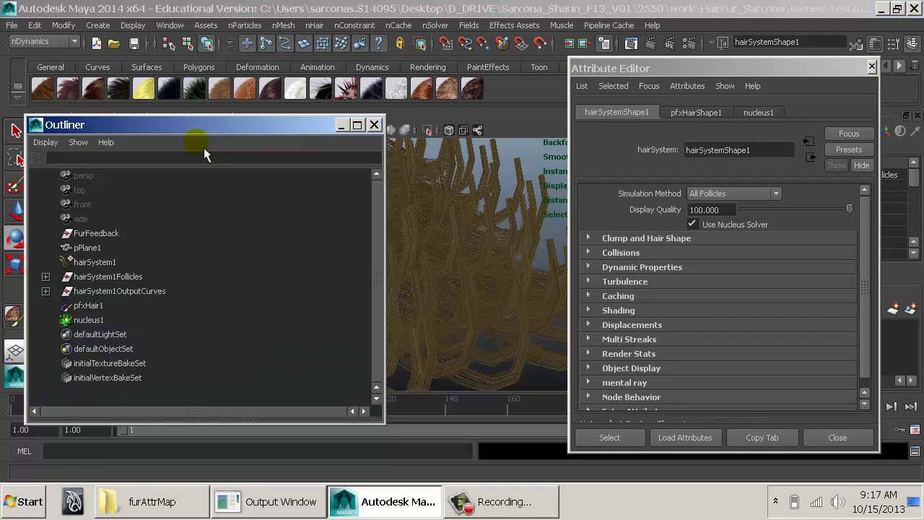
{"action": "left_click", "coordinate": [112, 233]}
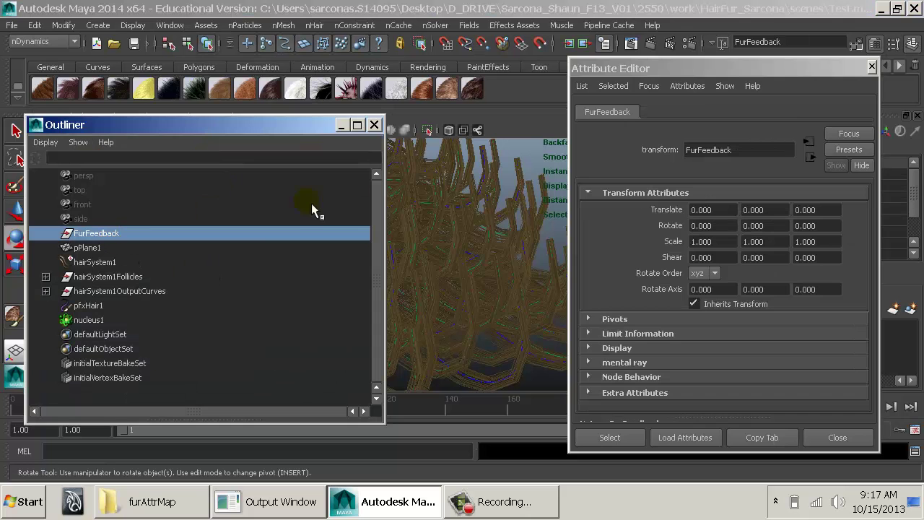
{"action": "key", "text": "Delete"}
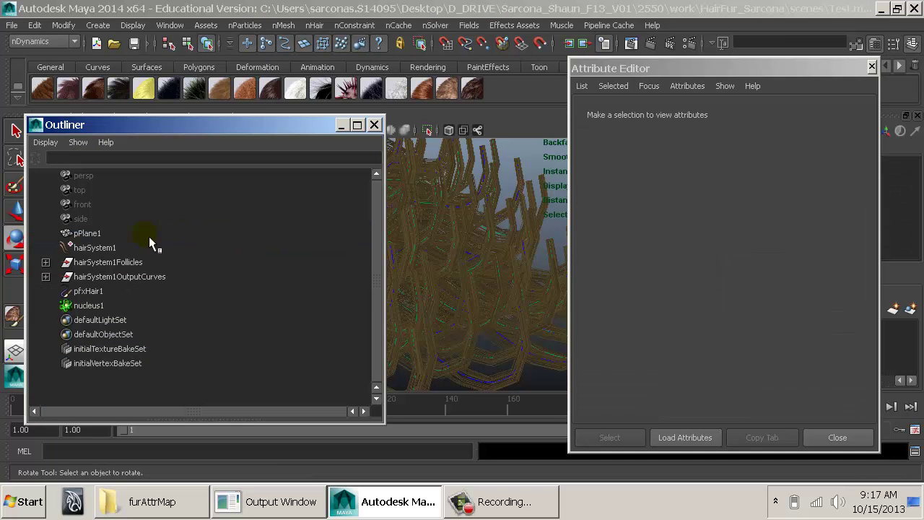
Inspect pPlane1 and the generated hair nodes from hairSystem1 through nucleus1, ending on hairSystem1
{"action": "left_click", "coordinate": [109, 234]}
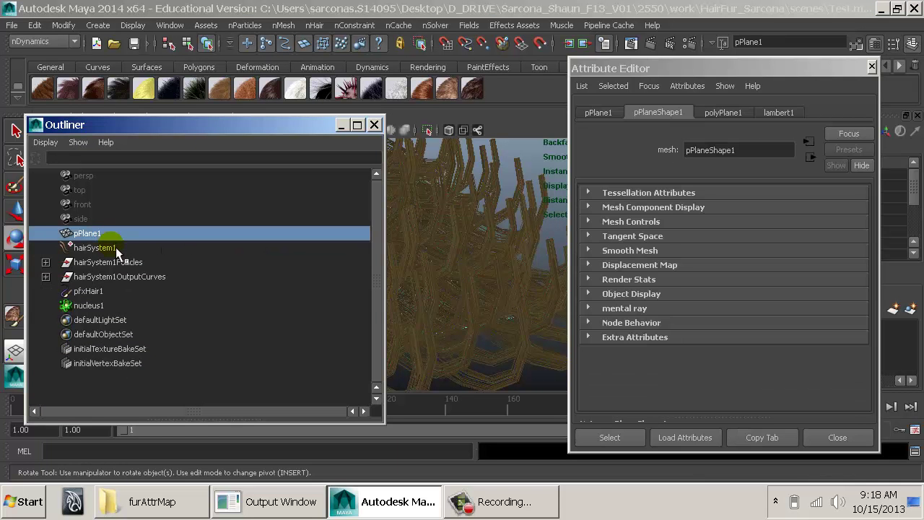
{"action": "left_click", "coordinate": [116, 248]}
{"action": "left_click", "coordinate": [96, 303], "text": "shift"}
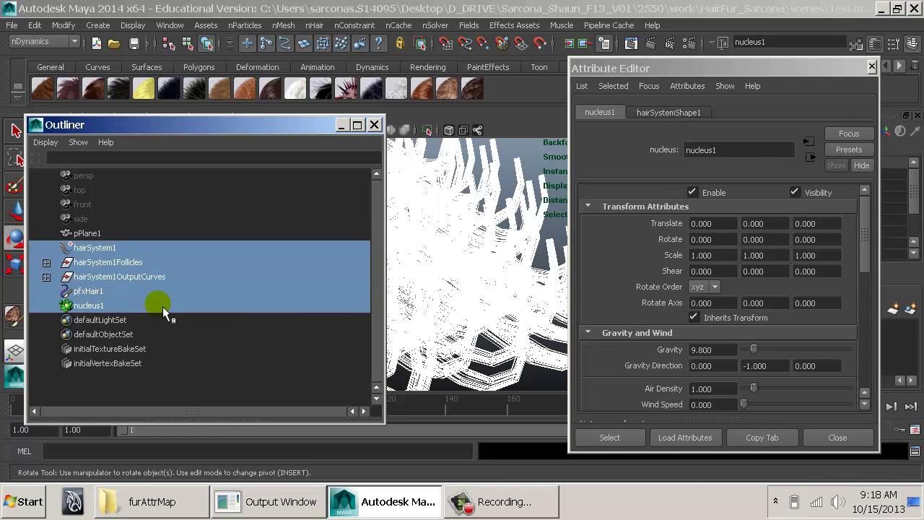
{"action": "left_click", "coordinate": [129, 251]}
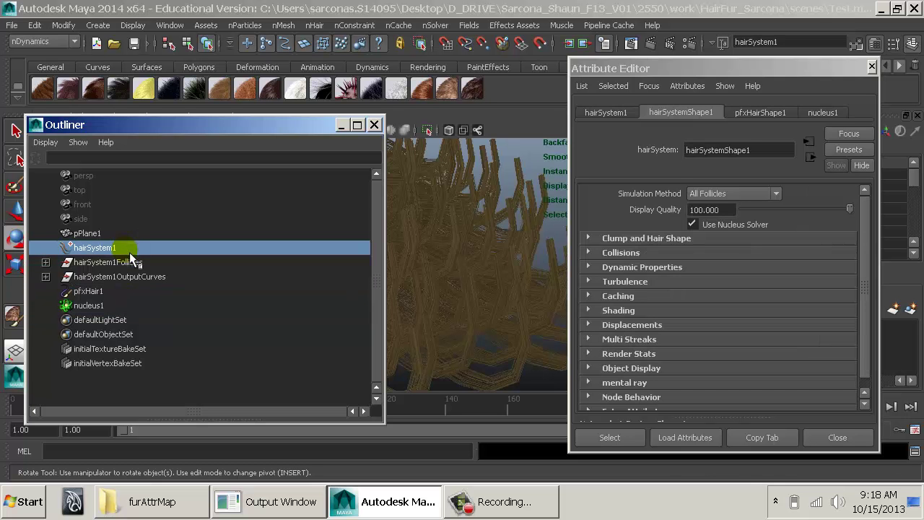
Select hairSystem1Follicles and examine the follicles along the plane's edge in wireframe and shaded display
{"action": "left_click", "coordinate": [116, 263]}
{"action": "right_click_drag", "start_coordinate": [470, 320], "coordinate": [392, 273], "text": "alt"}
{"action": "key", "text": "4"}
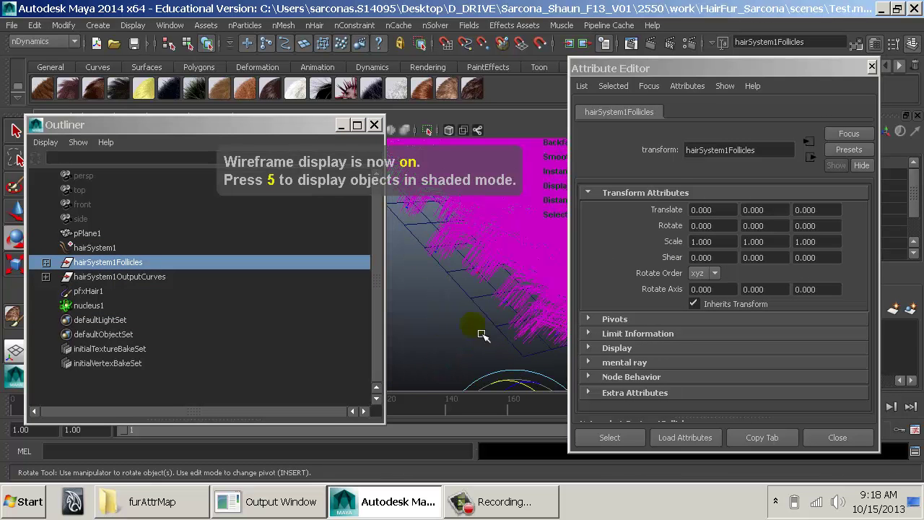
{"action": "mouse_move", "coordinate": [479, 330]}
{"action": "left_mouse_down", "text": "alt"}
{"action": "mouse_move", "coordinate": [529, 317]}
{"action": "mouse_move", "coordinate": [462, 332]}
{"action": "left_mouse_up", "text": "alt"}
{"action": "key", "text": "5"}
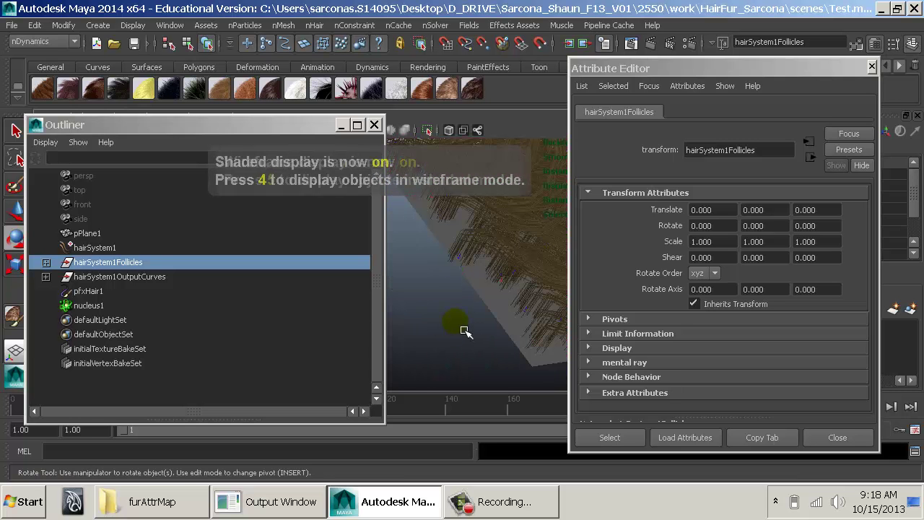
{"action": "left_click_drag", "start_coordinate": [498, 290], "coordinate": [441, 309], "text": "alt"}
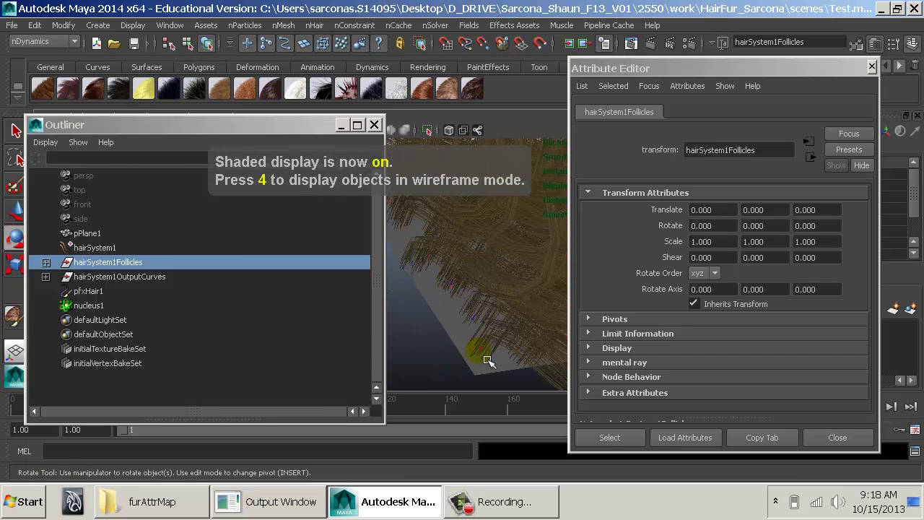
Inspect hairSystem1OutputCurves, pfxHair1 and nucleus1 one after another to see what each node represents
{"action": "left_click", "coordinate": [91, 277]}
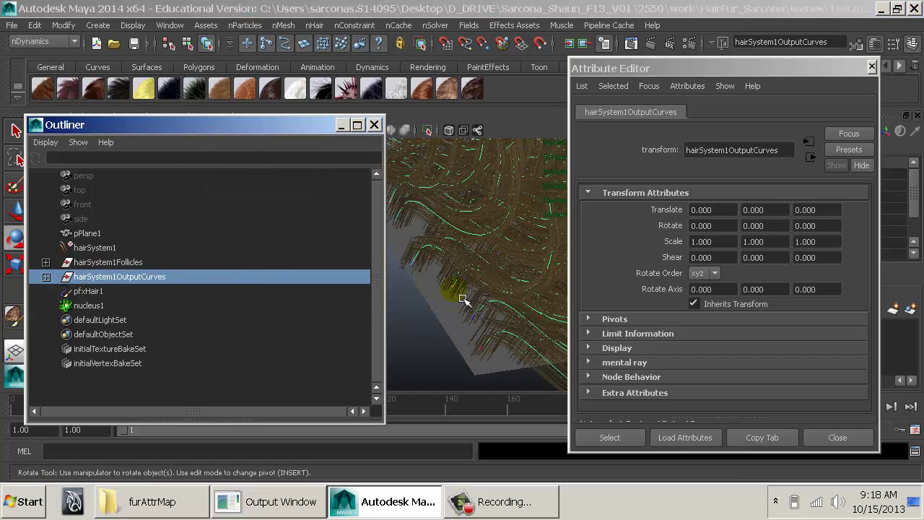
{"action": "right_click_drag", "start_coordinate": [463, 299], "coordinate": [554, 278], "text": "alt"}
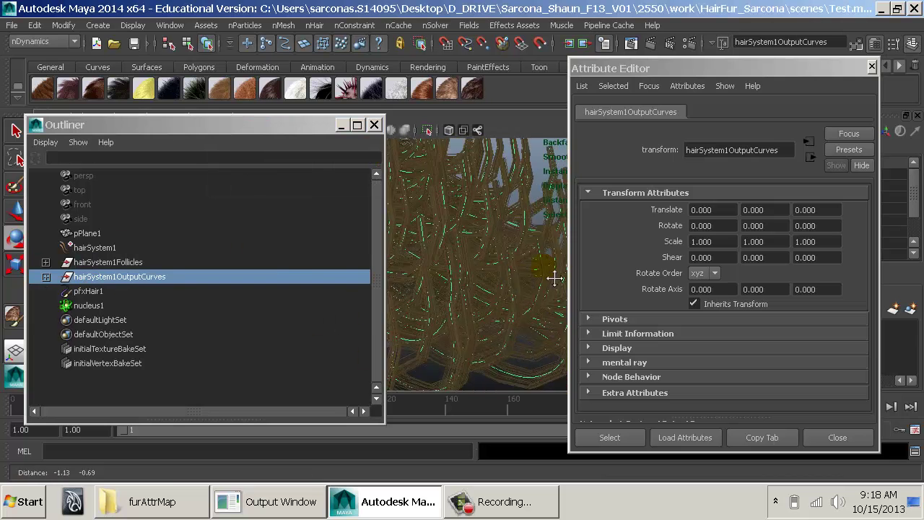
{"action": "left_click", "coordinate": [101, 291]}
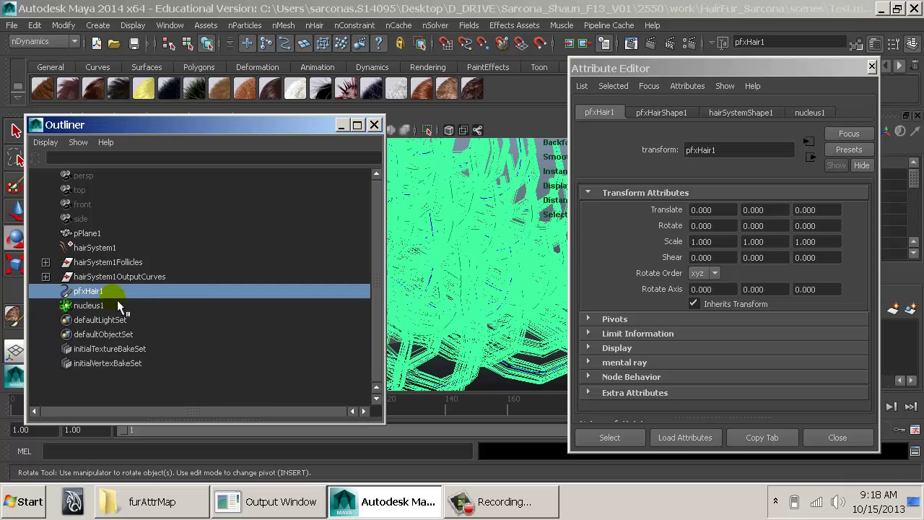
{"action": "left_click", "coordinate": [116, 305]}
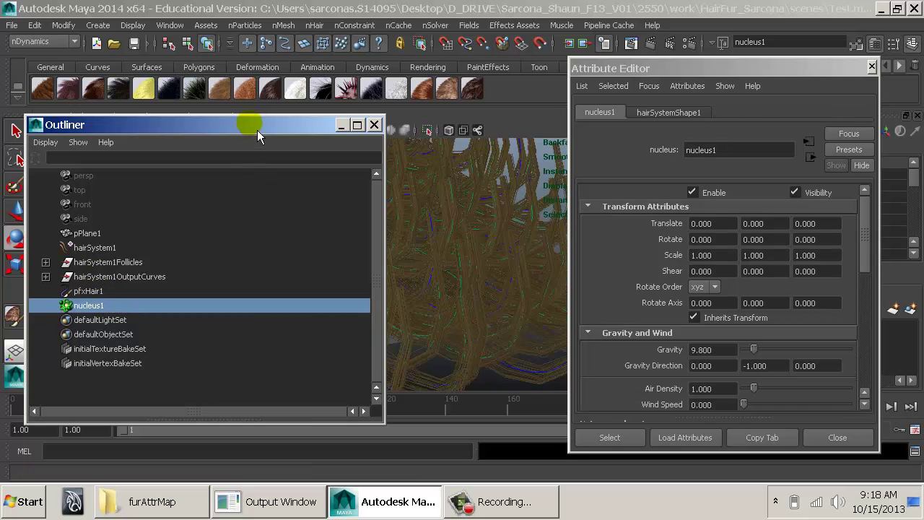
Move the Outliner aside, narrow it to uncover the viewport, and close the Attribute Editor
{"action": "left_click_drag", "start_coordinate": [251, 128], "coordinate": [230, 64]}
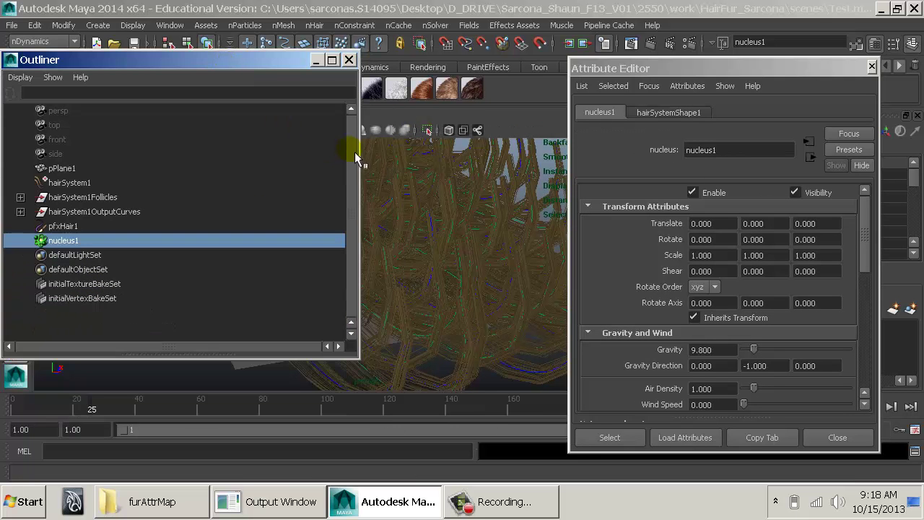
{"action": "left_click_drag", "start_coordinate": [359, 153], "coordinate": [165, 160]}
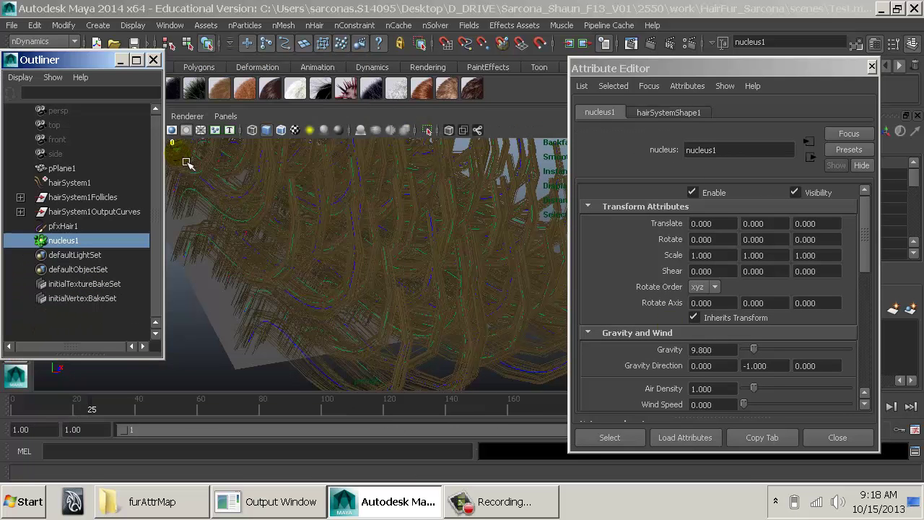
{"action": "left_click", "coordinate": [830, 436]}
Return to the first frame and examine close up, in wireframe and shaded display, where the hairs emerge from the plane
{"action": "left_click", "coordinate": [771, 407]}
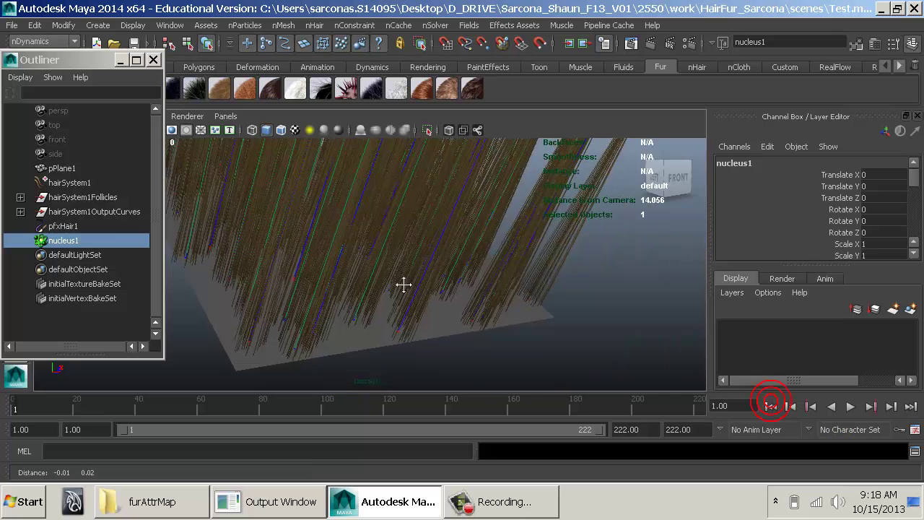
{"action": "middle_click_drag", "start_coordinate": [404, 284], "coordinate": [478, 250], "text": "alt"}
{"action": "left_click_drag", "start_coordinate": [338, 258], "coordinate": [363, 202], "text": "alt"}
{"action": "middle_click_drag", "start_coordinate": [332, 229], "coordinate": [390, 209], "text": "alt"}
{"action": "right_click_drag", "start_coordinate": [439, 150], "coordinate": [577, 162], "text": "alt"}
{"action": "left_click_drag", "start_coordinate": [464, 238], "coordinate": [591, 211], "text": "alt"}
{"action": "middle_click_drag", "start_coordinate": [470, 223], "coordinate": [512, 263], "text": "alt"}
{"action": "left_click_drag", "start_coordinate": [582, 227], "coordinate": [516, 275], "text": "alt"}
{"action": "middle_click_drag", "start_coordinate": [466, 267], "coordinate": [478, 278], "text": "alt"}
{"action": "right_click_drag", "start_coordinate": [468, 305], "coordinate": [575, 303], "text": "alt"}
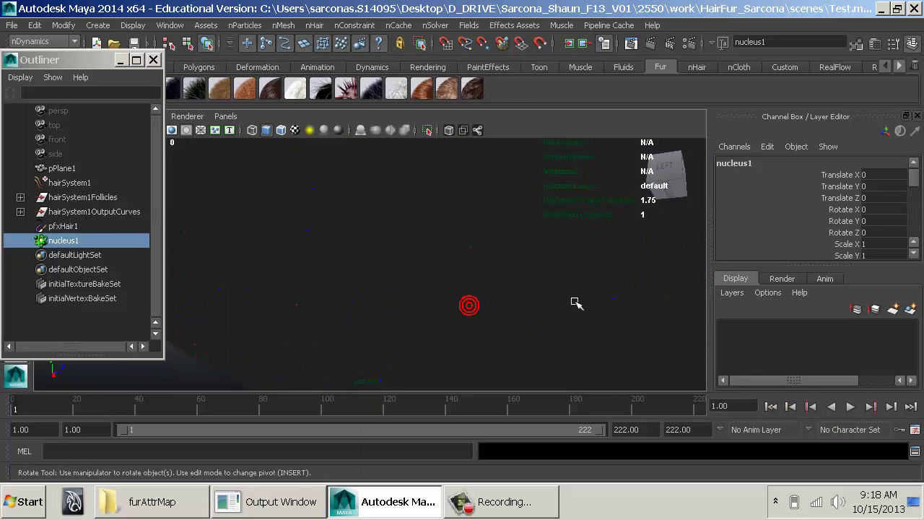
{"action": "middle_click_drag", "start_coordinate": [576, 303], "coordinate": [425, 292], "text": "alt"}
{"action": "key", "text": "4"}
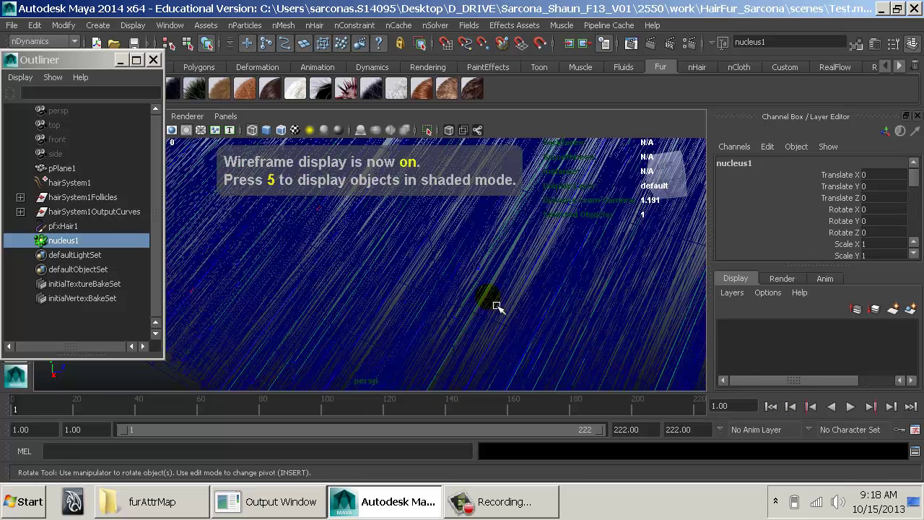
{"action": "key", "text": "5"}
{"action": "left_click_drag", "start_coordinate": [513, 274], "coordinate": [495, 322], "text": "alt"}
{"action": "left_click_drag", "start_coordinate": [512, 215], "coordinate": [495, 326], "text": "alt"}
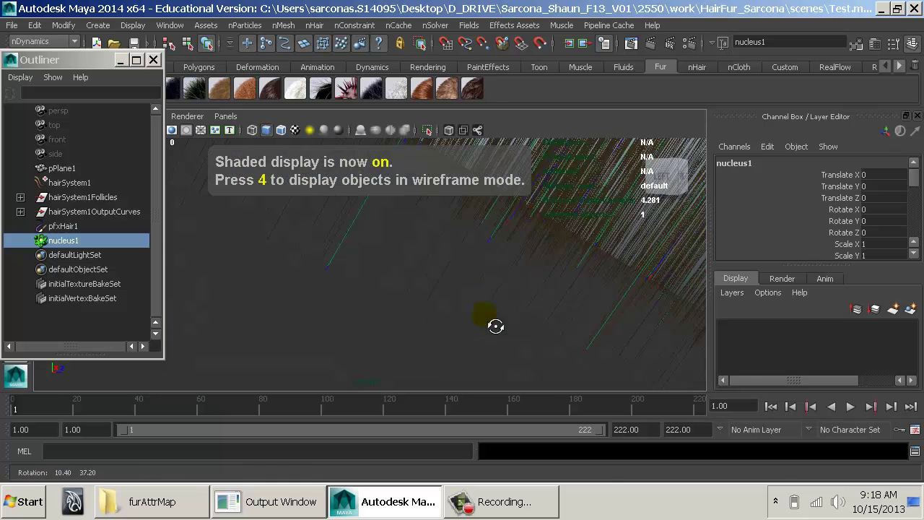
{"action": "right_click_drag", "start_coordinate": [495, 325], "coordinate": [553, 351], "text": "alt"}
{"action": "middle_click_drag", "start_coordinate": [614, 239], "coordinate": [477, 321], "text": "alt"}
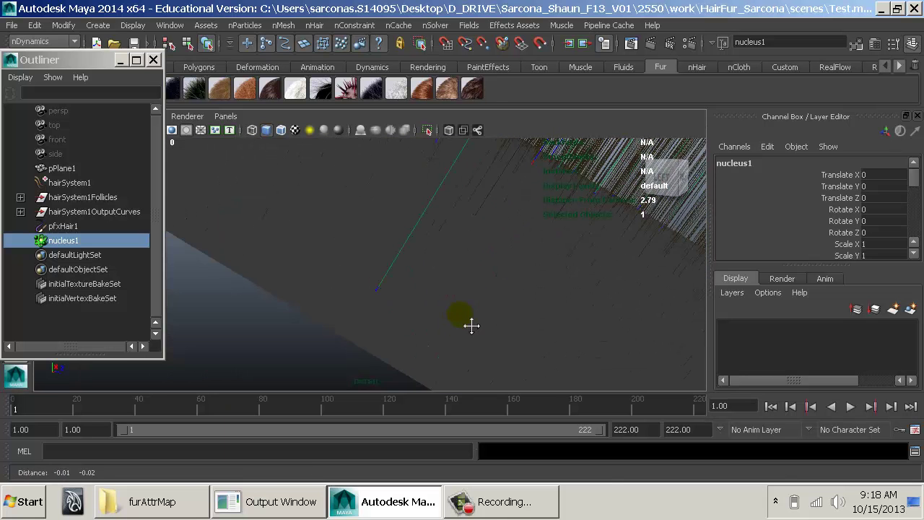
{"action": "key", "text": "e"}
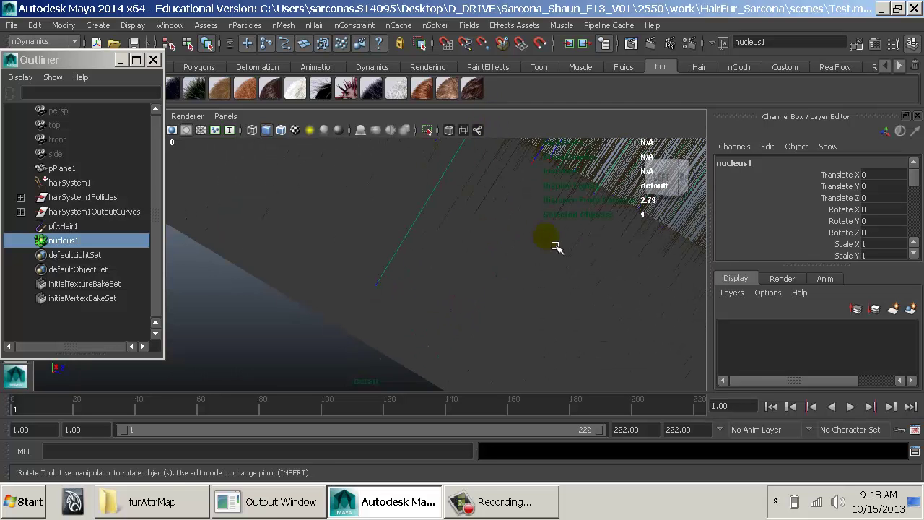
{"action": "right_click_drag", "start_coordinate": [555, 246], "coordinate": [288, 216], "text": "alt"}
{"action": "right_click_drag", "start_coordinate": [474, 276], "coordinate": [373, 222], "text": "alt"}
{"action": "left_click_drag", "start_coordinate": [373, 224], "coordinate": [345, 248], "text": "alt"}
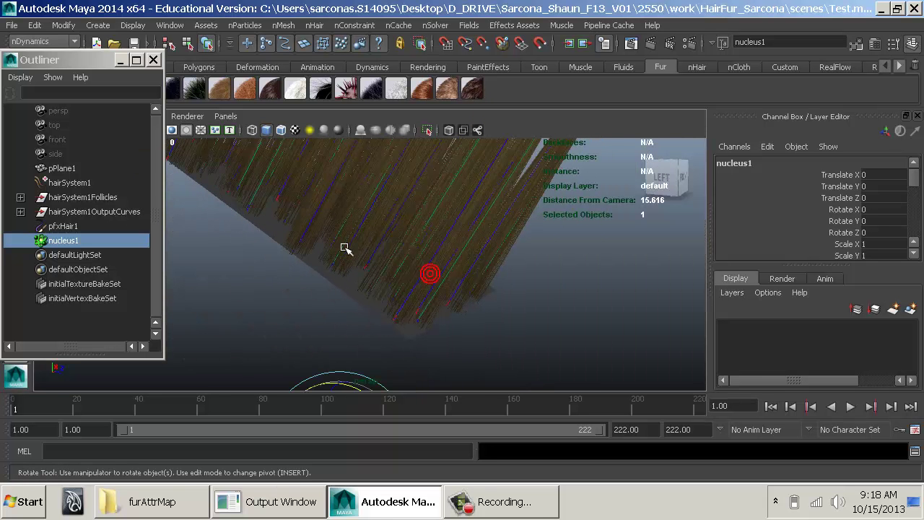
Hide pfxHair1 by switching its visibility off, leaving only the hair curves shown on the plane
{"action": "left_click", "coordinate": [92, 227]}
{"action": "scroll", "coordinate": [851, 216], "scroll_direction": "down", "scroll_amount": 3}
{"action": "left_click", "coordinate": [882, 214]}
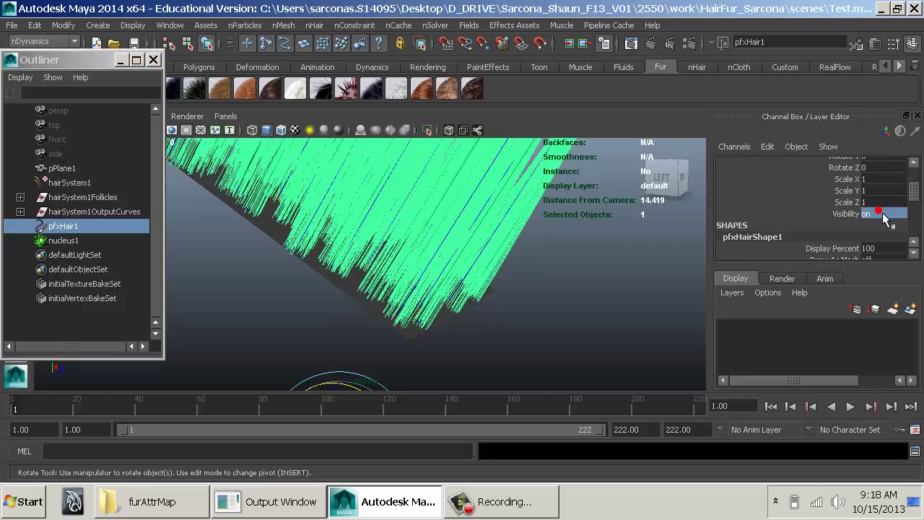
{"action": "type", "text": "0"}
{"action": "key", "text": "Return"}
Play the simulation to about frame 29 and examine how the dynamic hair curves fall over the plane
{"action": "left_click_drag", "start_coordinate": [483, 204], "coordinate": [508, 273], "text": "alt"}
{"action": "right_click_drag", "start_coordinate": [507, 273], "coordinate": [351, 239], "text": "alt"}
{"action": "key", "text": "alt+v"}
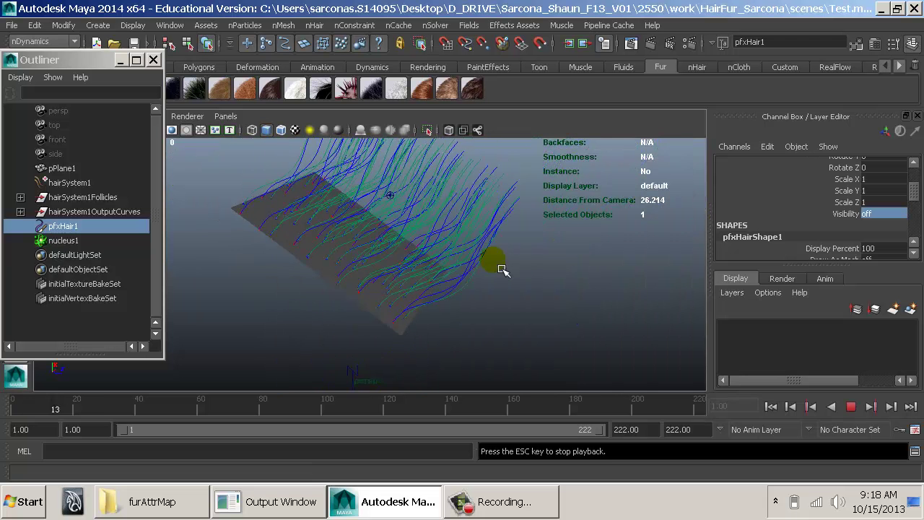
{"action": "key", "text": "Escape"}
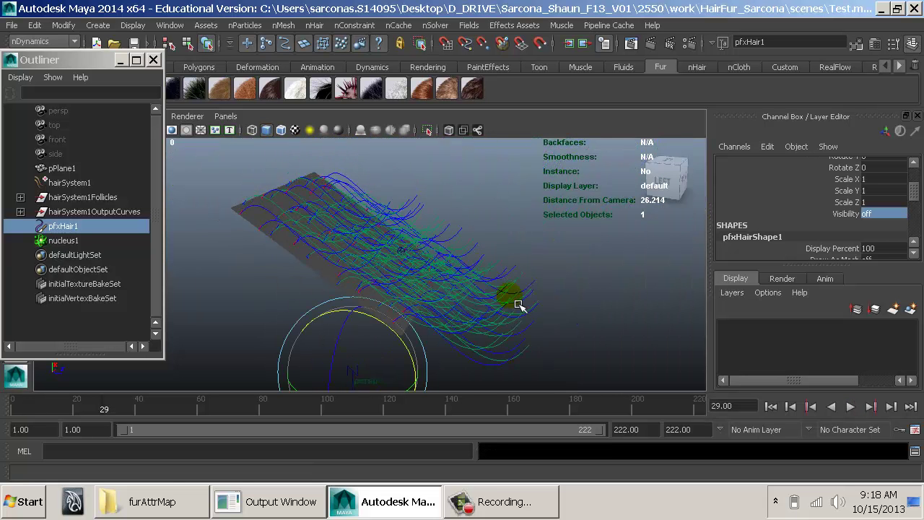
{"action": "mouse_move", "coordinate": [473, 292]}
{"action": "left_mouse_down", "text": "alt"}
{"action": "mouse_move", "coordinate": [459, 292]}
{"action": "mouse_move", "coordinate": [479, 280]}
{"action": "left_mouse_up", "text": "alt"}
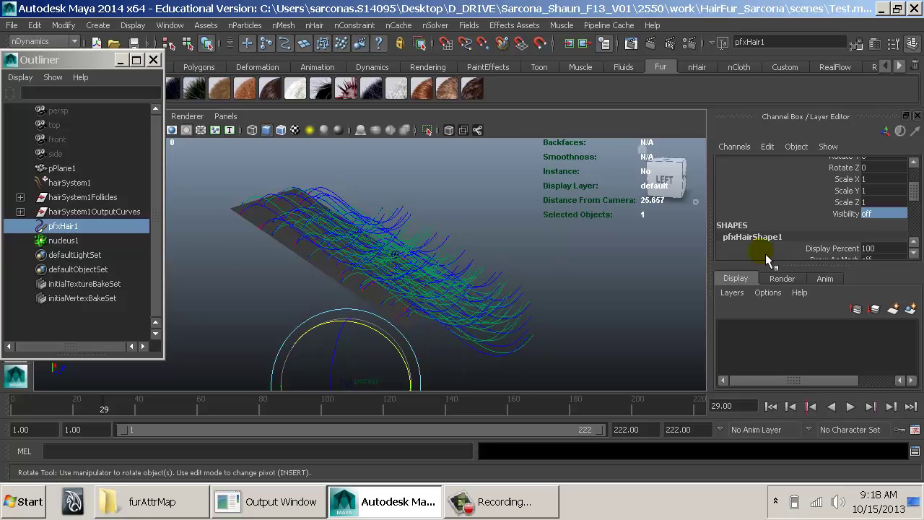
Turn the visibility of pfxHair1 back on and return the timeline to frame 1
{"action": "left_click", "coordinate": [903, 214]}
{"action": "type", "text": "1"}
{"action": "key", "text": "Return"}
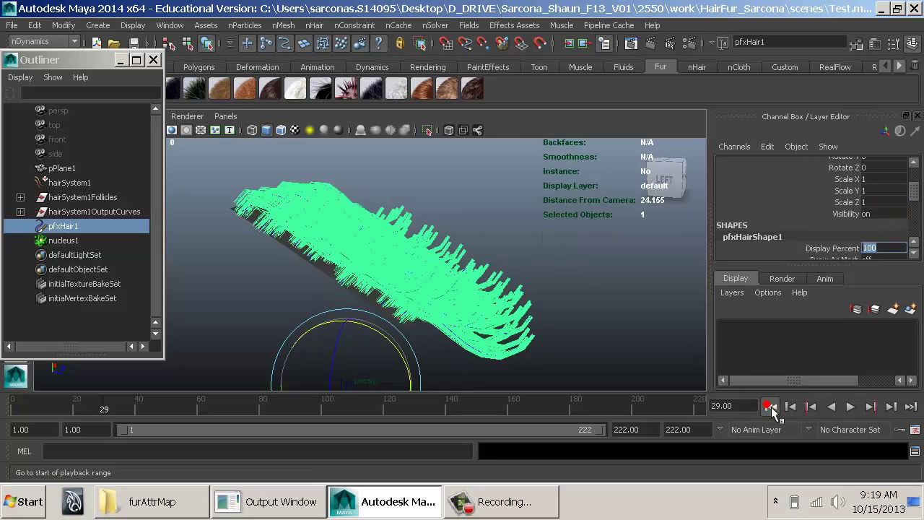
{"action": "left_click", "coordinate": [771, 407]}
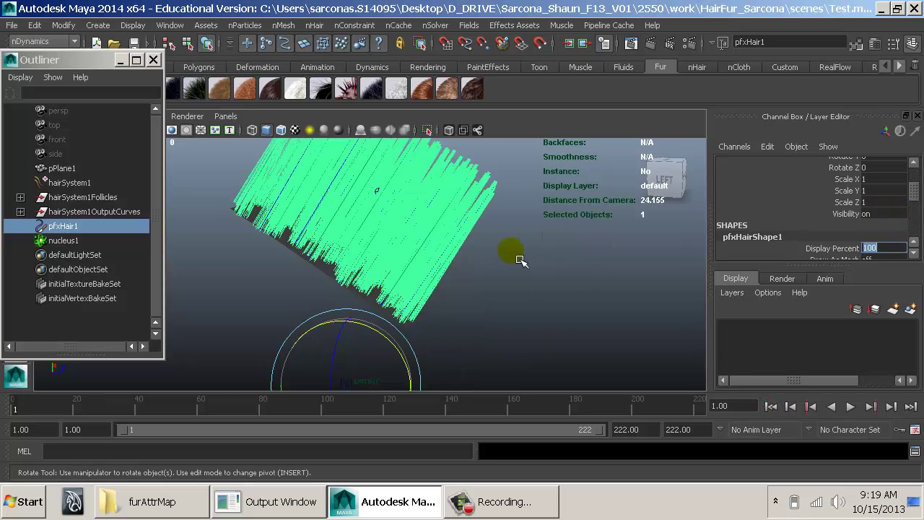
Look through the contents of hairSystem1OutputCurves, and inspect pfxHair1 and nucleus1 against the hair in the viewport
{"action": "left_click", "coordinate": [118, 212]}
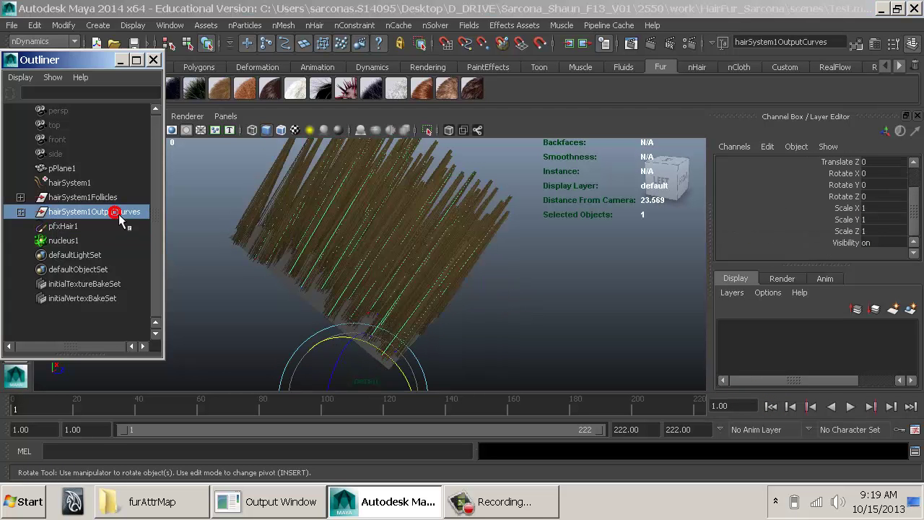
{"action": "left_click", "coordinate": [21, 212]}
{"action": "left_click", "coordinate": [21, 212]}
{"action": "left_click", "coordinate": [21, 211]}
{"action": "left_click", "coordinate": [21, 211]}
{"action": "left_click", "coordinate": [65, 226]}
{"action": "left_click", "coordinate": [65, 241]}
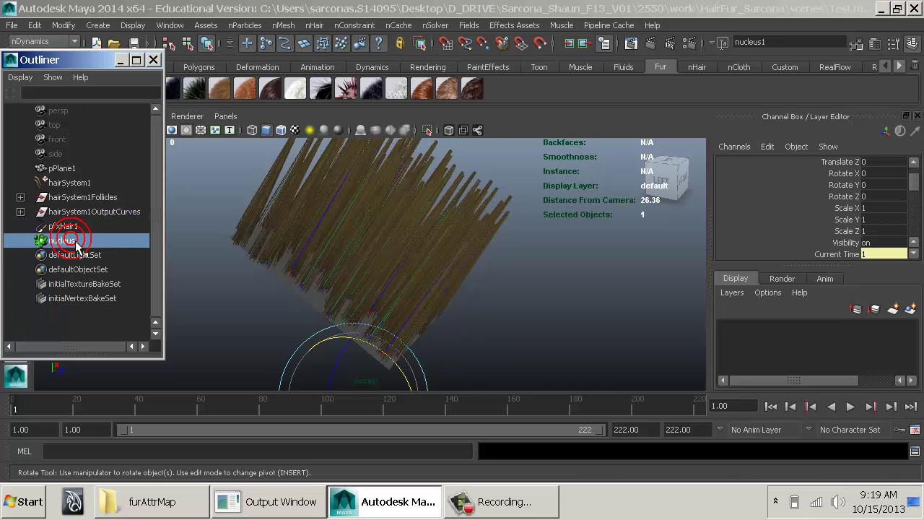
{"action": "left_click_drag", "start_coordinate": [396, 266], "coordinate": [426, 261], "text": "alt"}
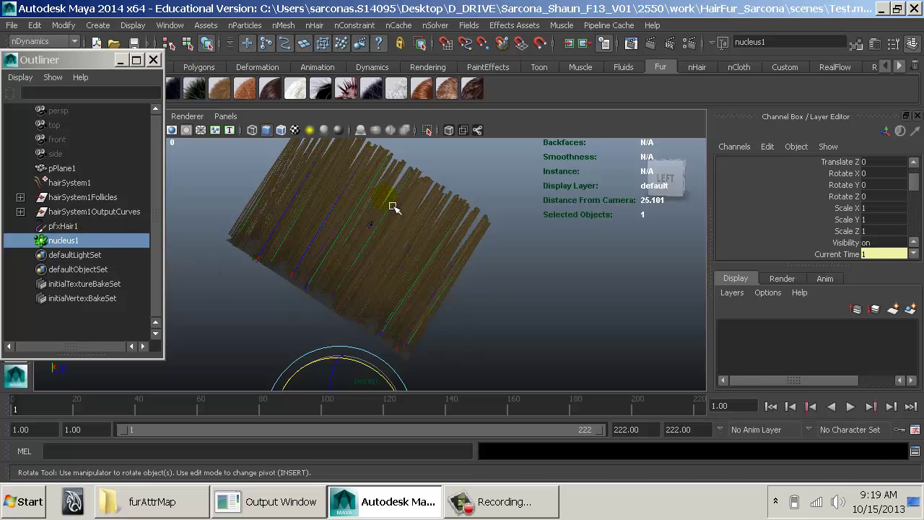
Set nucleus1's Gravity to 0 and play the simulation to frame 19 to see how the hair reacts
{"action": "key", "text": "ctrl+a"}
{"action": "scroll", "coordinate": [739, 227], "scroll_direction": "down", "scroll_amount": 3}
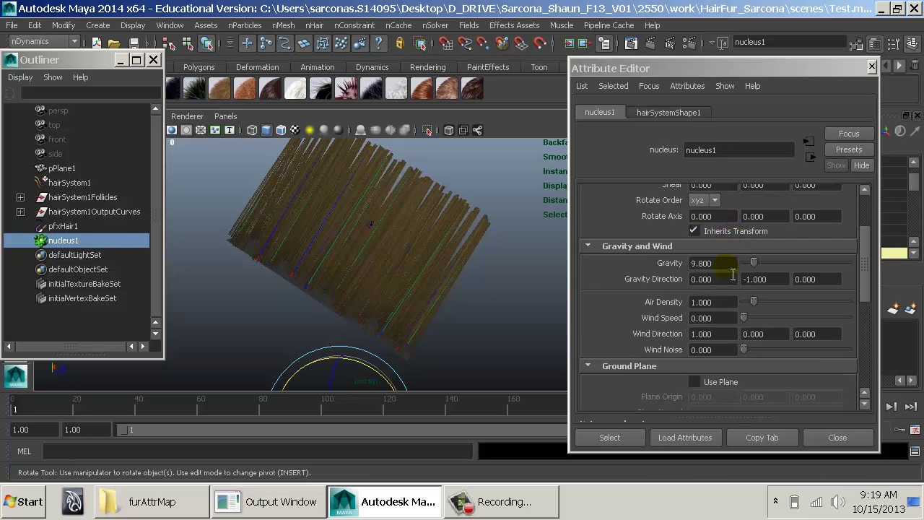
{"action": "double_click", "coordinate": [725, 264]}
{"action": "type", "text": "0"}
{"action": "key", "text": "Return"}
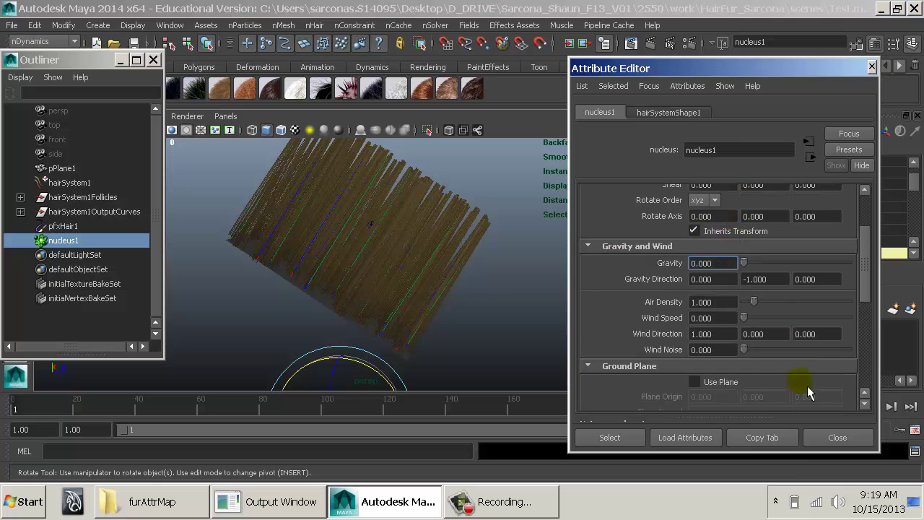
{"action": "left_click_drag", "start_coordinate": [796, 454], "coordinate": [787, 390]}
{"action": "left_click", "coordinate": [849, 407]}
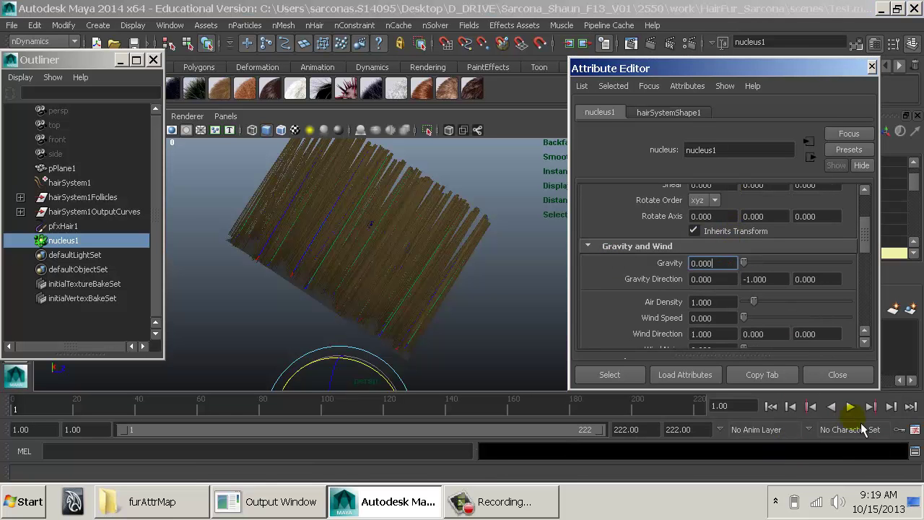
{"action": "left_click", "coordinate": [851, 411]}
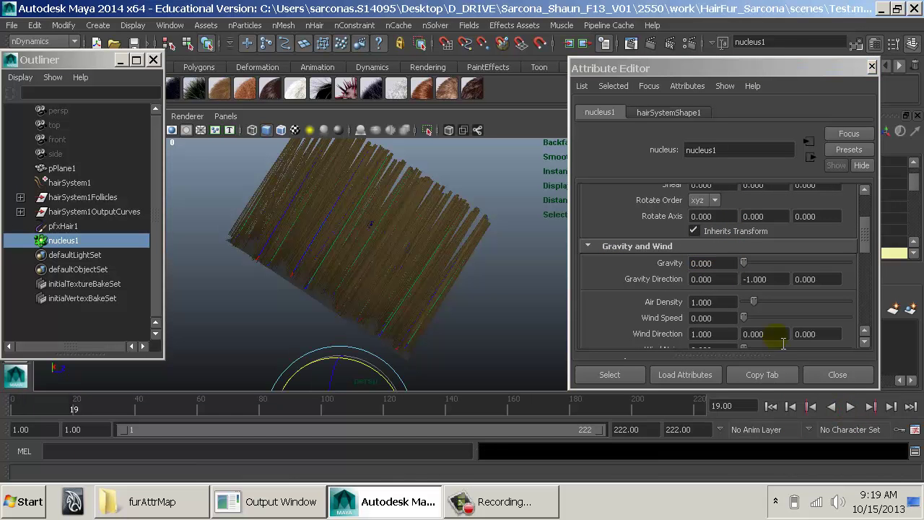
Set nucleus1's Gravity to 2 and play the simulation on to about frame 56
{"action": "double_click", "coordinate": [722, 263]}
{"action": "type", "text": "2"}
{"action": "key", "text": "Return"}
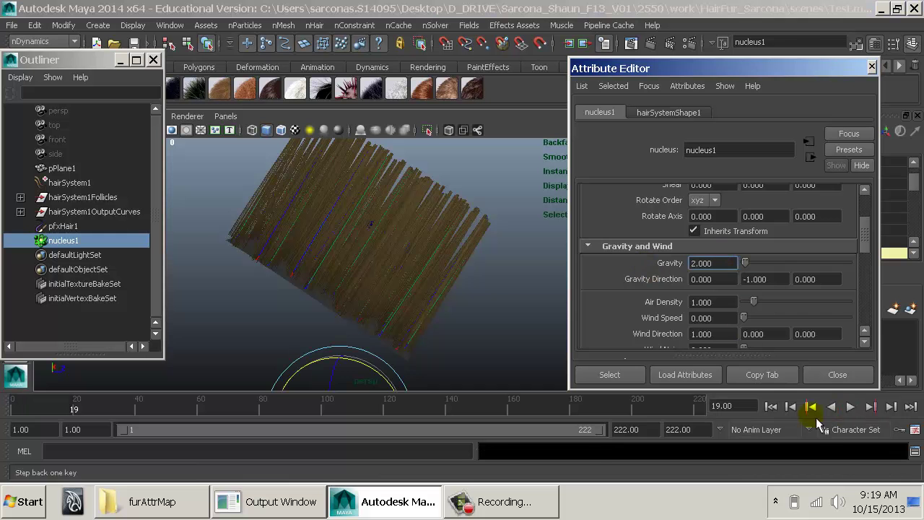
{"action": "left_click", "coordinate": [850, 406]}
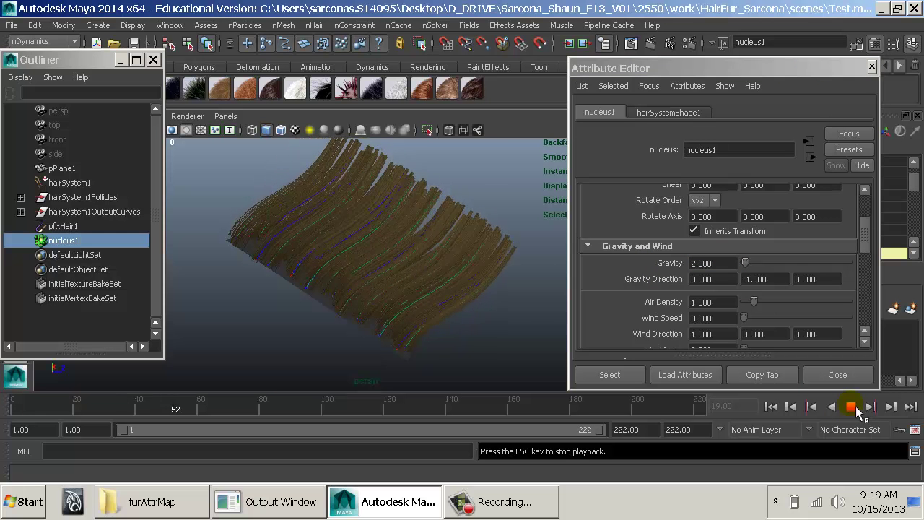
{"action": "left_click", "coordinate": [851, 407]}
Resume the simulation and raise nucleus1's Wind Speed to about 31.7 while it plays
{"action": "left_click", "coordinate": [761, 316]}
{"action": "key", "text": "alt+v"}
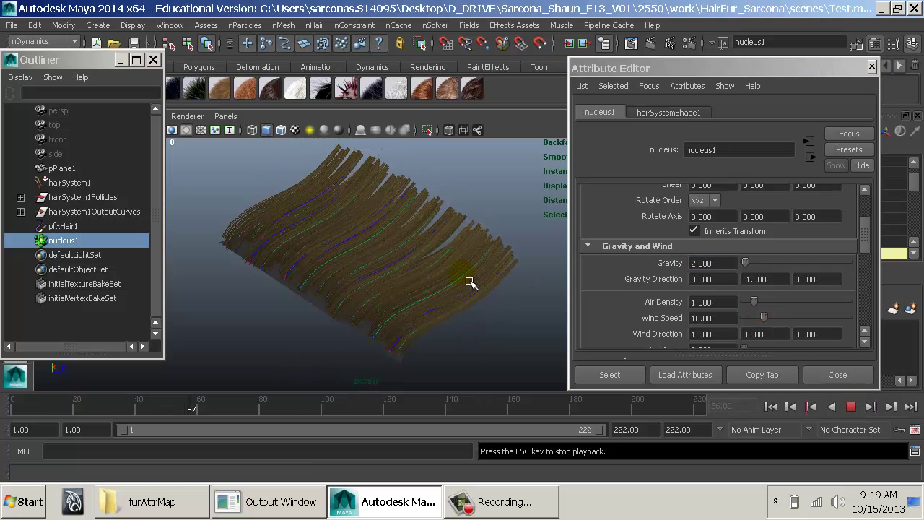
{"action": "left_click_drag", "start_coordinate": [763, 316], "coordinate": [810, 319]}
{"action": "scroll", "coordinate": [746, 304], "scroll_direction": "down", "scroll_amount": 2}
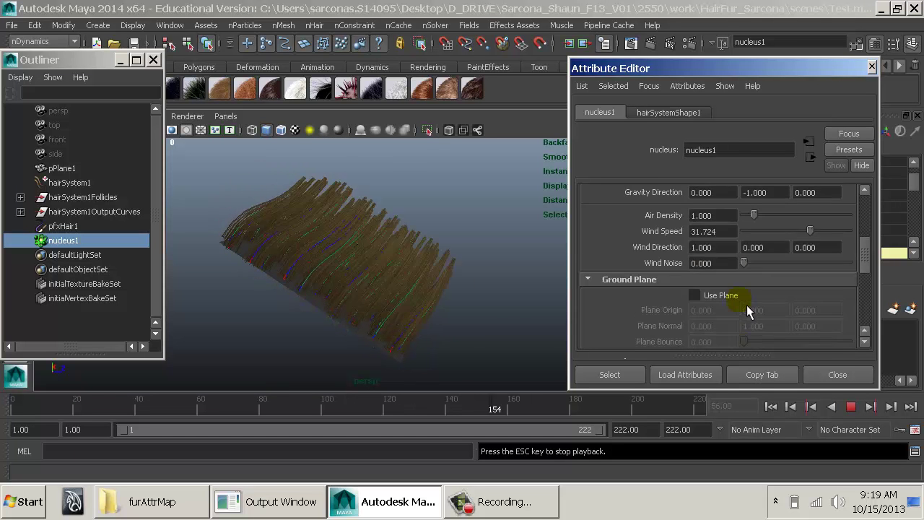
Raise nucleus1's Wind Noise to about 0.614 during playback, examine the blowing hair, and stop the simulation at about frame 175
{"action": "scroll", "coordinate": [746, 305], "scroll_direction": "up", "scroll_amount": 1}
{"action": "left_click_drag", "start_coordinate": [744, 306], "coordinate": [815, 312]}
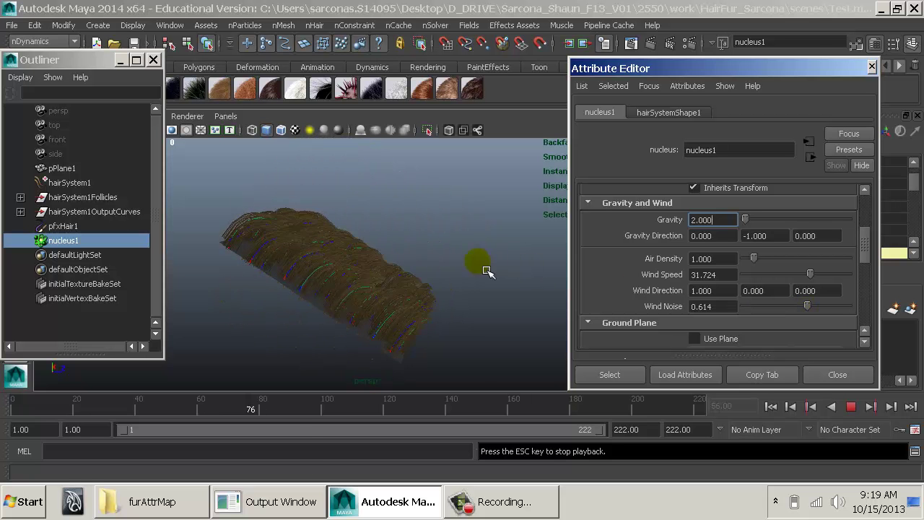
{"action": "left_click_drag", "start_coordinate": [483, 267], "coordinate": [419, 274], "text": "alt"}
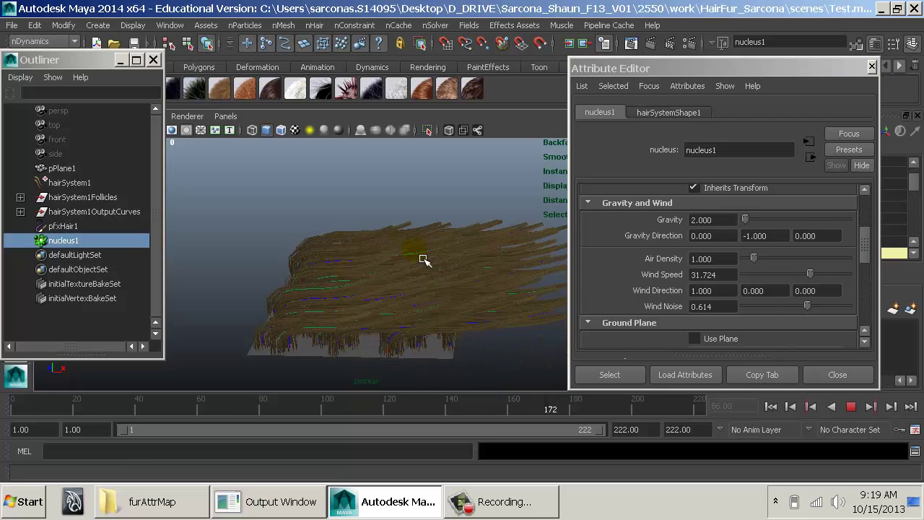
{"action": "key", "text": "Escape"}
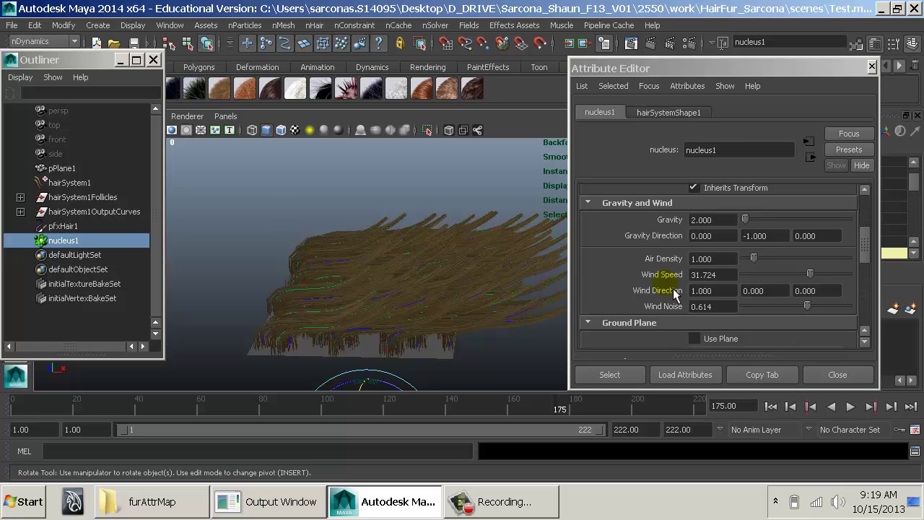
Set nucleus1's Wind Speed to 0 and its Gravity to 9.8
{"action": "left_click", "coordinate": [724, 274]}
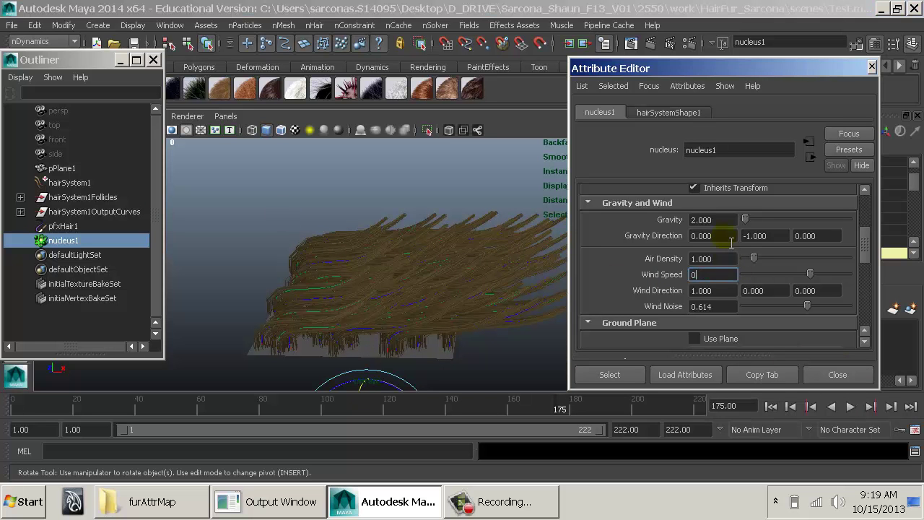
{"action": "left_click_drag", "start_coordinate": [727, 220], "coordinate": [623, 222]}
{"action": "type", "text": "9.8"}
{"action": "key", "text": "Return"}
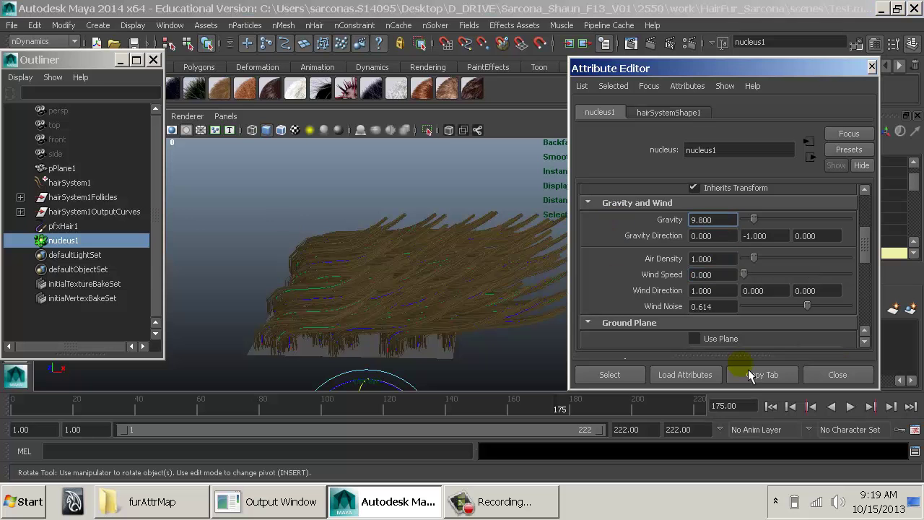
Replay the simulation from frame 1 to about frame 29 to examine the falling hair, and return to frame 1
{"action": "left_click", "coordinate": [771, 406]}
{"action": "left_click_drag", "start_coordinate": [439, 237], "coordinate": [438, 252], "text": "alt"}
{"action": "key", "text": "alt+v"}
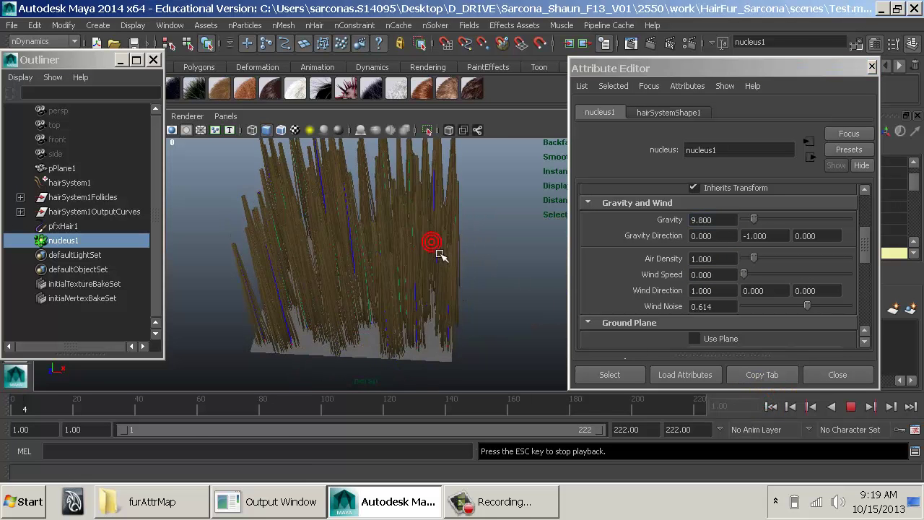
{"action": "key", "text": "Escape"}
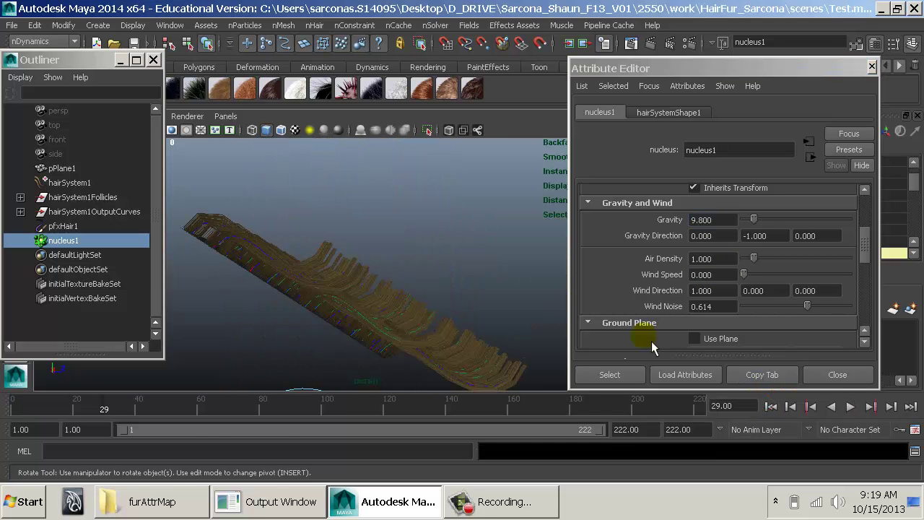
{"action": "left_click", "coordinate": [771, 407]}
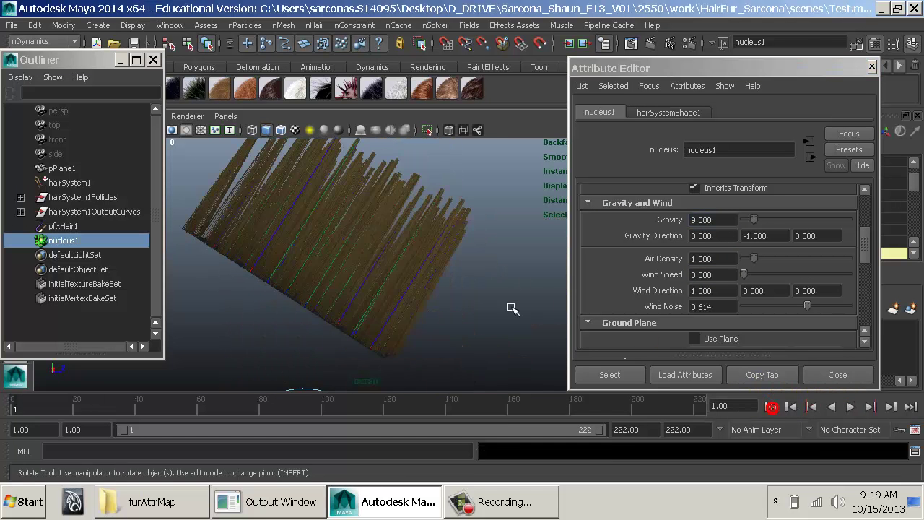
Select pPlane1, play the simulation to about frame 78 to check how the hair meets the plane, and return to frame 1
{"action": "left_click", "coordinate": [244, 310]}
{"action": "left_click_drag", "start_coordinate": [365, 234], "coordinate": [419, 214], "text": "alt"}
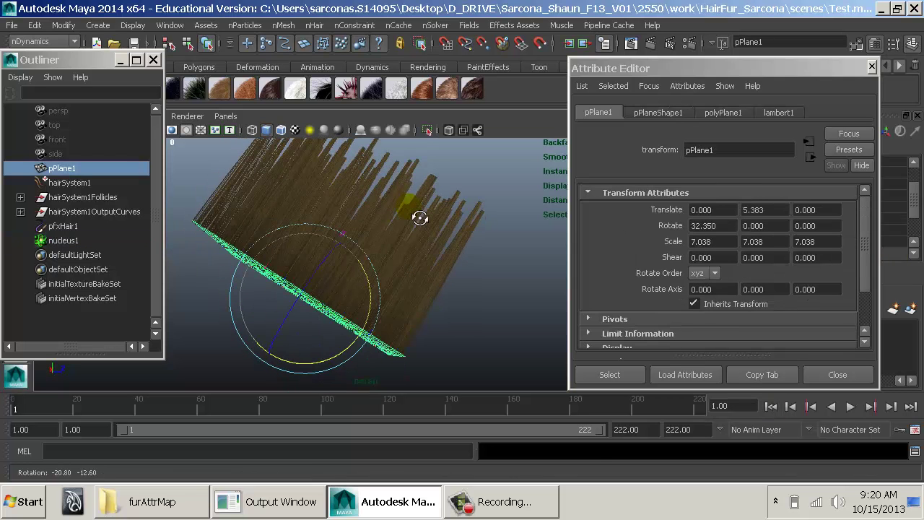
{"action": "key", "text": "alt+v"}
{"action": "middle_click_drag", "start_coordinate": [418, 215], "coordinate": [365, 206]}
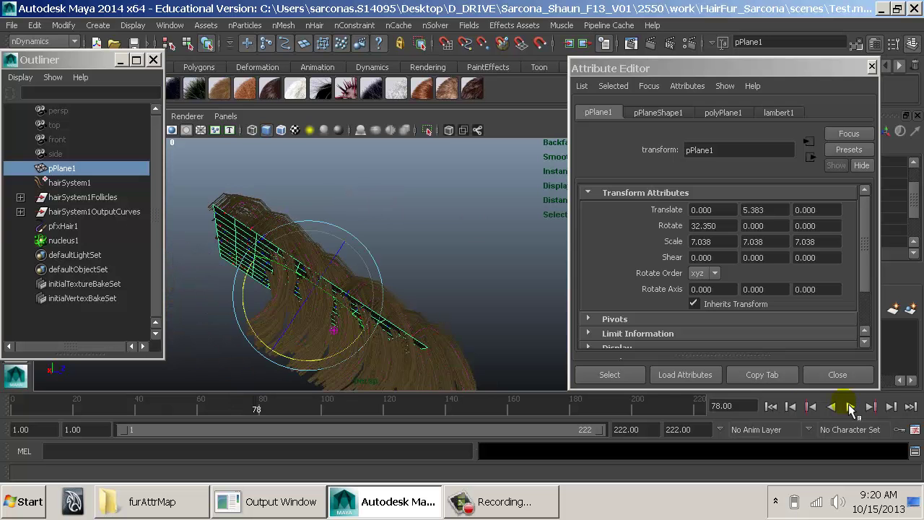
{"action": "left_click", "coordinate": [850, 407]}
{"action": "left_click", "coordinate": [771, 407]}
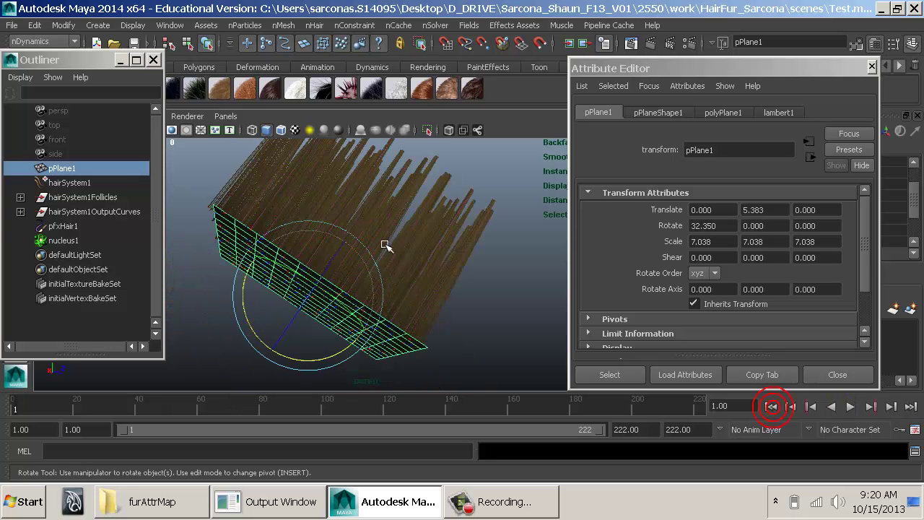
Make pPlane1 a passive collider, play the simulation to about frame 155 to check the hair collision, and return to frame 1
{"action": "left_click", "coordinate": [283, 25]}
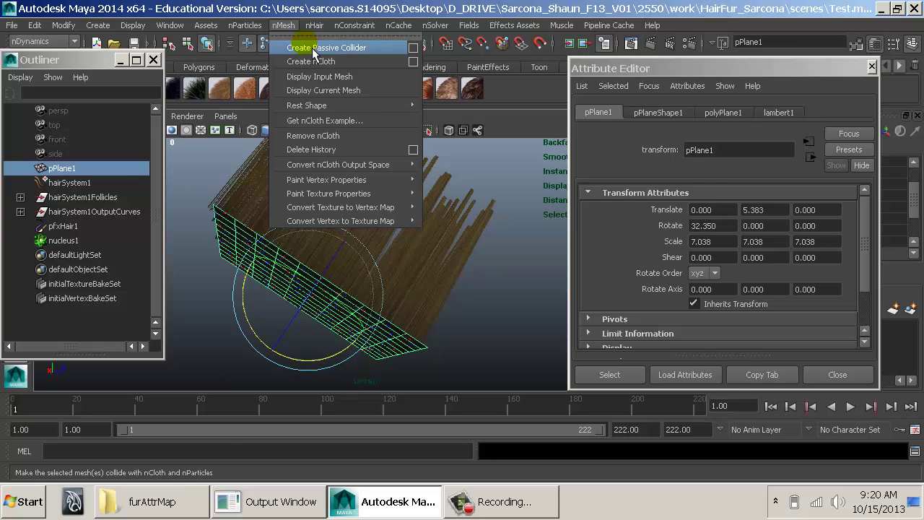
{"action": "left_click", "coordinate": [314, 49]}
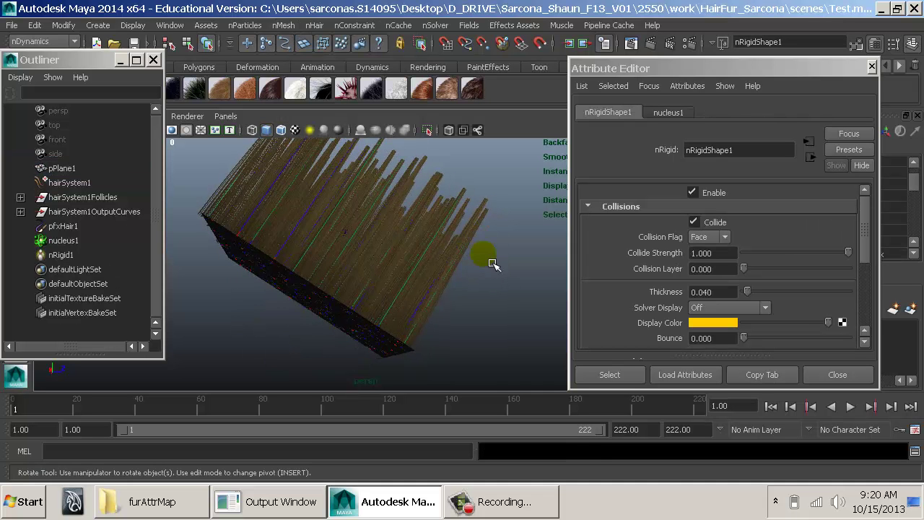
{"action": "key", "text": "alt+v"}
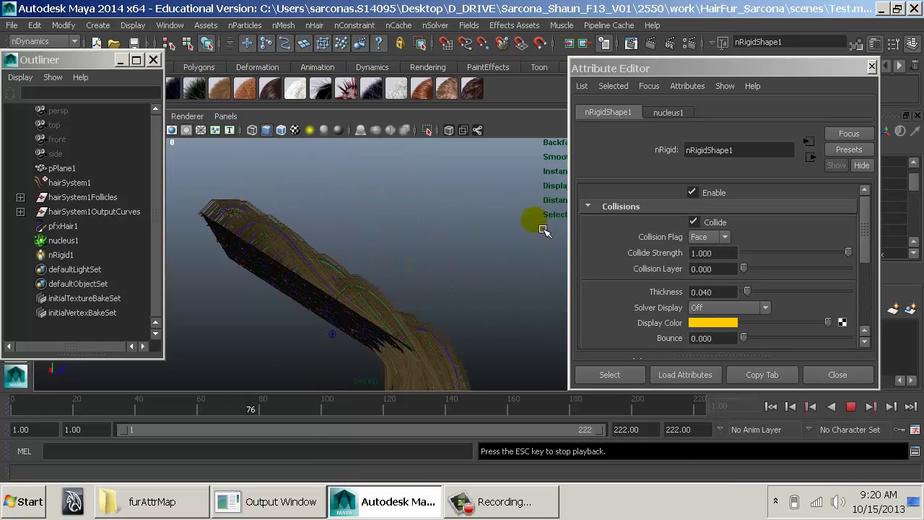
{"action": "left_click_drag", "start_coordinate": [474, 284], "coordinate": [433, 288], "text": "alt"}
{"action": "key", "text": "Escape"}
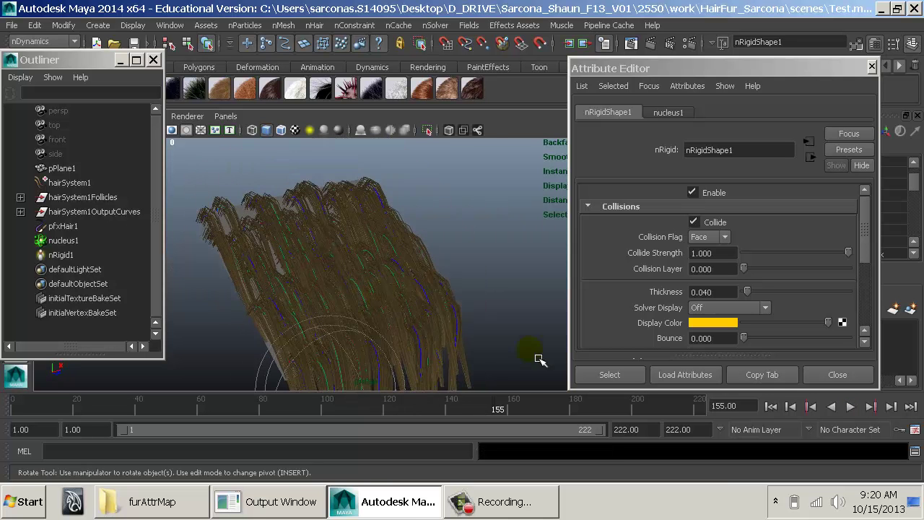
{"action": "left_click", "coordinate": [775, 408]}
{"action": "middle_click_drag", "start_coordinate": [467, 281], "coordinate": [471, 288], "text": "alt"}
{"action": "left_click_drag", "start_coordinate": [471, 288], "coordinate": [447, 308], "text": "alt"}
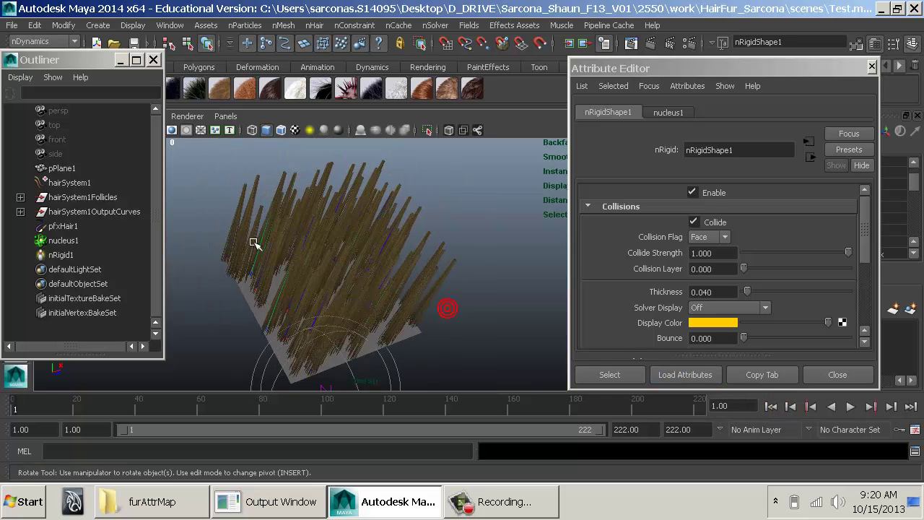
In hairSystem1's Clump and Hair Shape attributes, set Hairs Per Clump to 55, keeping Display Quality at 100
{"action": "left_click", "coordinate": [90, 183]}
{"action": "scroll", "coordinate": [712, 248], "scroll_direction": "down", "scroll_amount": 3}
{"action": "scroll", "coordinate": [713, 256], "scroll_direction": "up", "scroll_amount": 3}
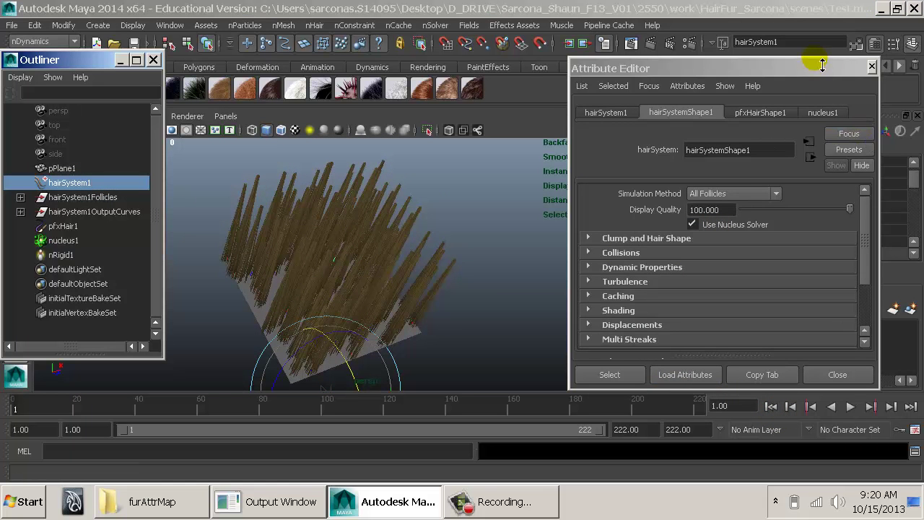
{"action": "left_click_drag", "start_coordinate": [823, 66], "coordinate": [814, 30]}
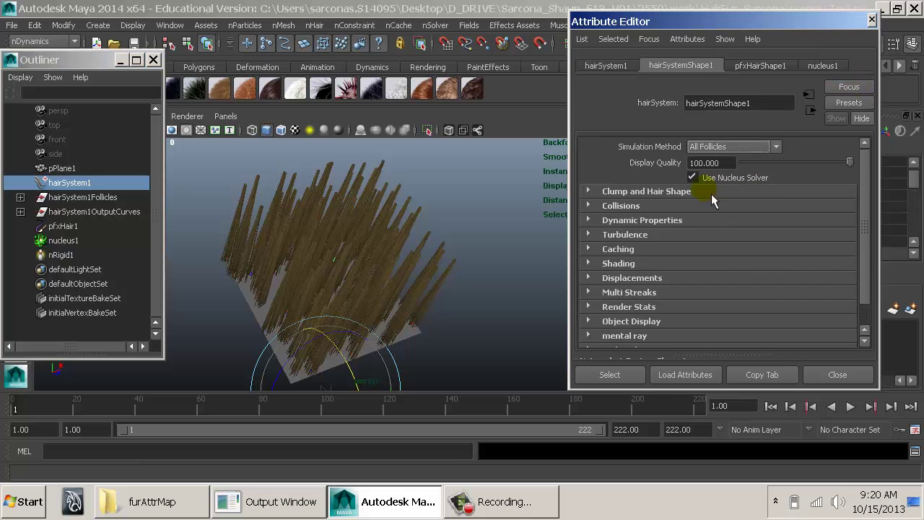
{"action": "left_click", "coordinate": [663, 193]}
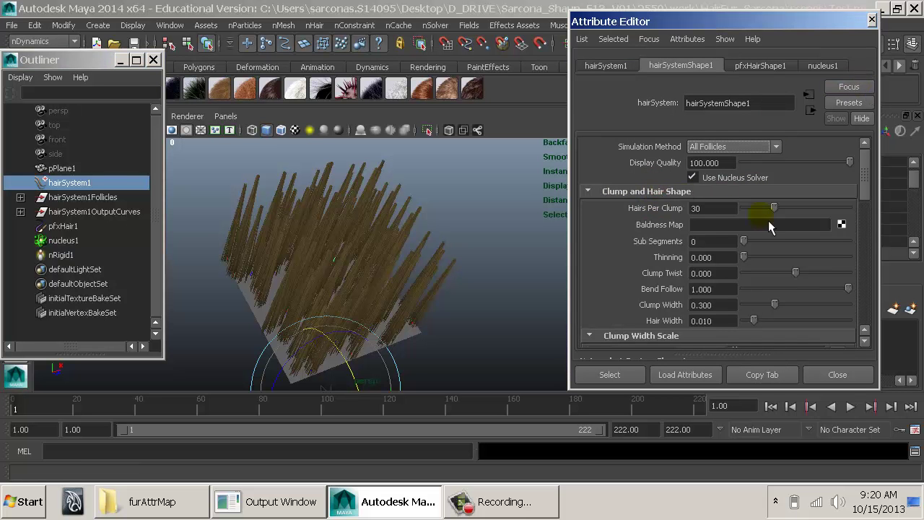
{"action": "left_click_drag", "start_coordinate": [783, 210], "coordinate": [805, 212]}
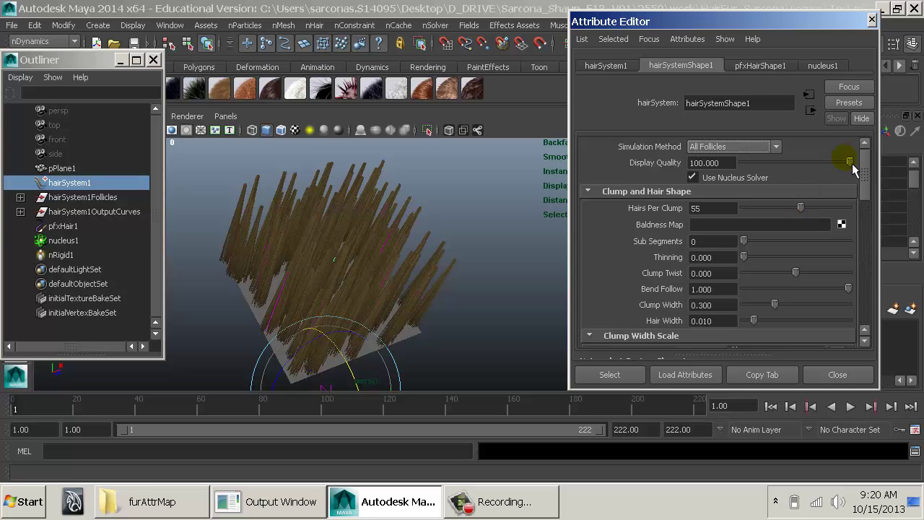
{"action": "left_click_drag", "start_coordinate": [852, 163], "coordinate": [886, 174]}
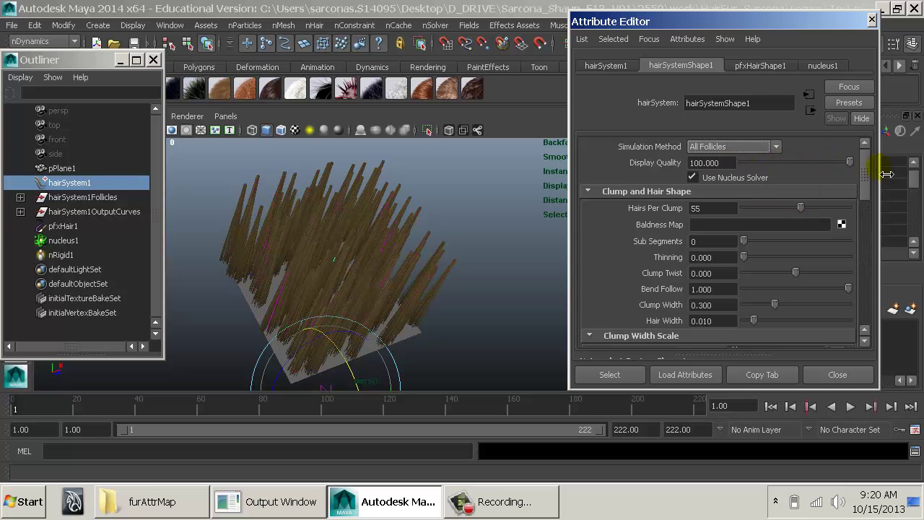
Play the simulation to frame 24 and raise hairSystem1's Sub Segments to 3, examining the bent clumps up close
{"action": "scroll", "coordinate": [772, 214], "scroll_direction": "down", "scroll_amount": 2}
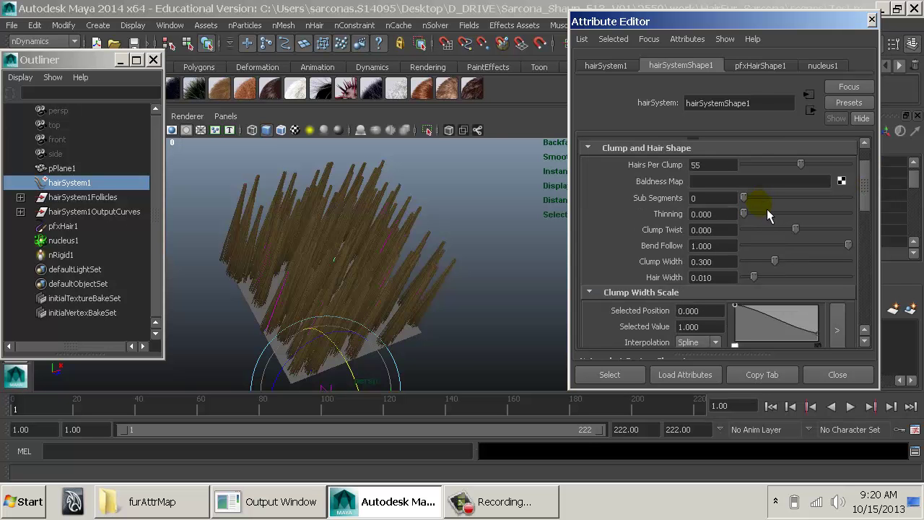
{"action": "left_click_drag", "start_coordinate": [420, 209], "coordinate": [518, 212], "text": "alt"}
{"action": "left_click_drag", "start_coordinate": [470, 184], "coordinate": [481, 231], "text": "alt"}
{"action": "key", "text": "alt+v"}
{"action": "key", "text": "Escape"}
{"action": "middle_click_drag", "start_coordinate": [451, 293], "coordinate": [394, 228], "text": "alt"}
{"action": "right_click_drag", "start_coordinate": [394, 228], "coordinate": [594, 248], "text": "alt"}
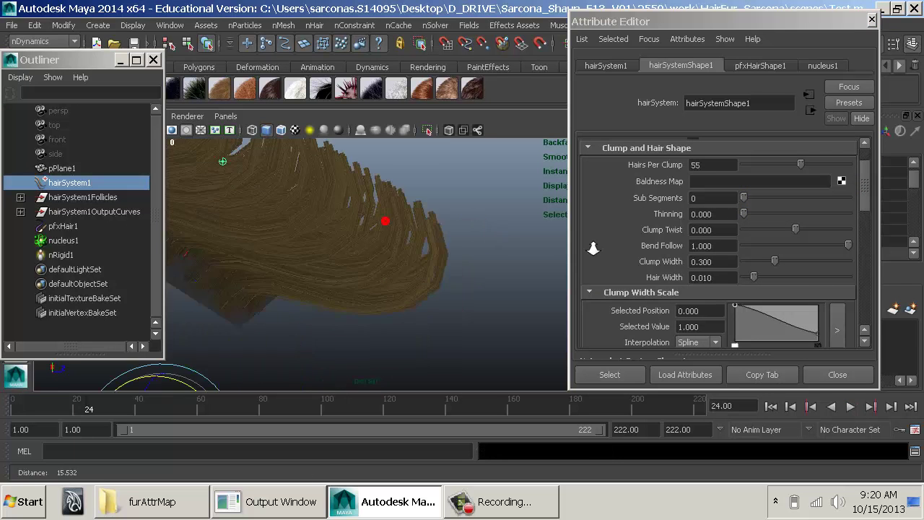
{"action": "left_click_drag", "start_coordinate": [394, 227], "coordinate": [494, 246], "text": "alt"}
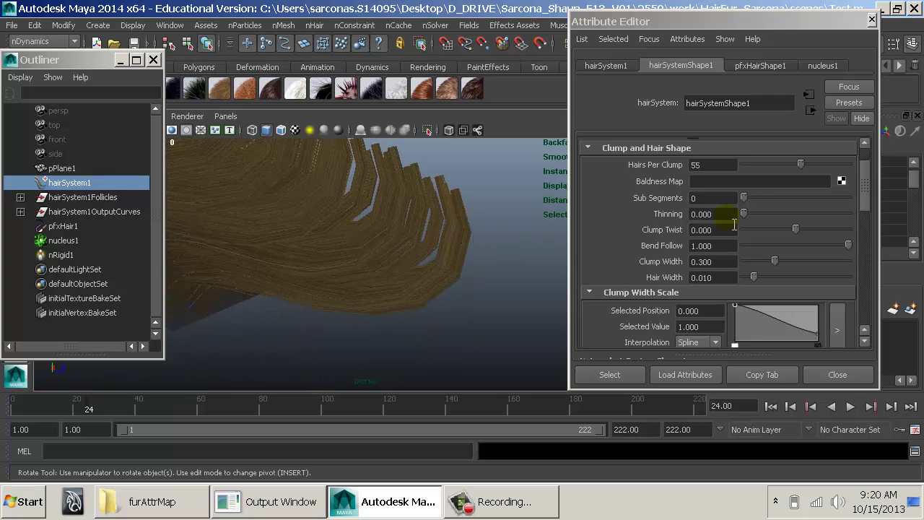
{"action": "left_click_drag", "start_coordinate": [756, 206], "coordinate": [768, 204]}
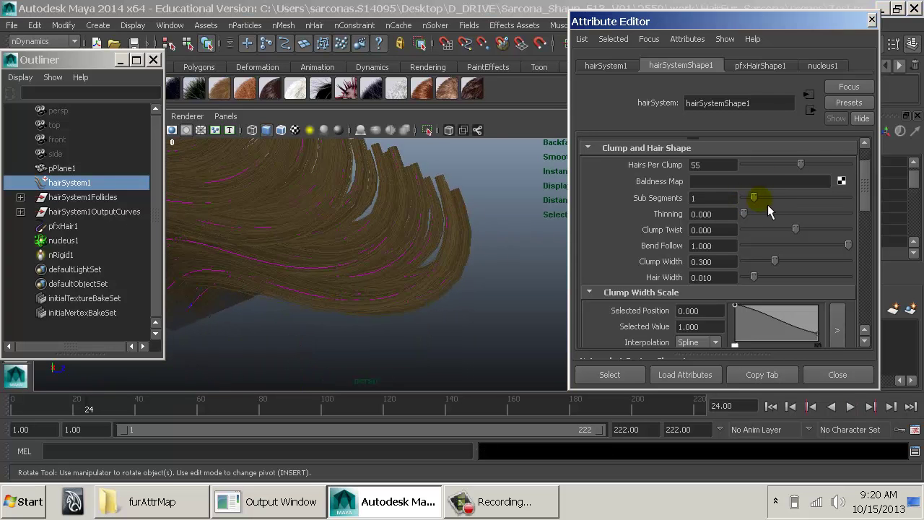
{"action": "left_click_drag", "start_coordinate": [497, 225], "coordinate": [539, 214], "text": "alt"}
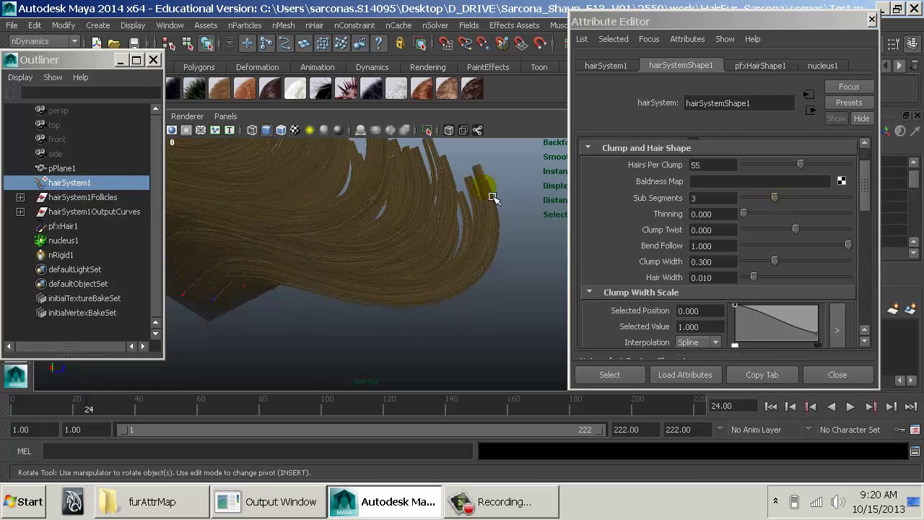
Set hairSystem1's Sub Segments to 0 and raise its Thinning to about 0.29
{"action": "left_click_drag", "start_coordinate": [769, 196], "coordinate": [776, 212]}
{"action": "left_click", "coordinate": [757, 204]}
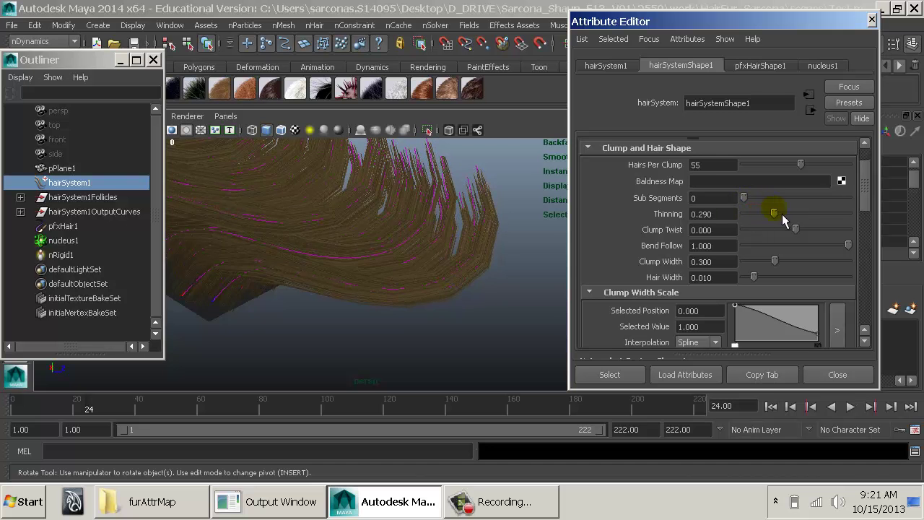
Examine the thinned hair tips up close and lower hairSystem1's Thinning to about 0.117
{"action": "left_click_drag", "start_coordinate": [386, 241], "coordinate": [476, 311], "text": "alt"}
{"action": "right_click_drag", "start_coordinate": [475, 311], "coordinate": [462, 305], "text": "alt"}
{"action": "left_click_drag", "start_coordinate": [447, 299], "coordinate": [486, 285], "text": "alt"}
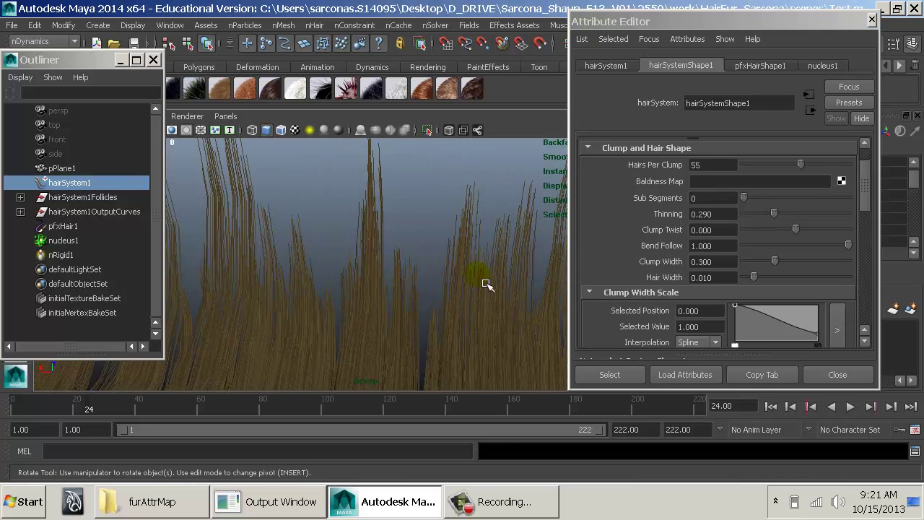
{"action": "mouse_move", "coordinate": [773, 214]}
{"action": "left_mouse_down"}
{"action": "mouse_move", "coordinate": [743, 217]}
{"action": "mouse_move", "coordinate": [775, 224]}
{"action": "mouse_move", "coordinate": [752, 223]}
{"action": "mouse_move", "coordinate": [763, 225]}
{"action": "left_mouse_up"}
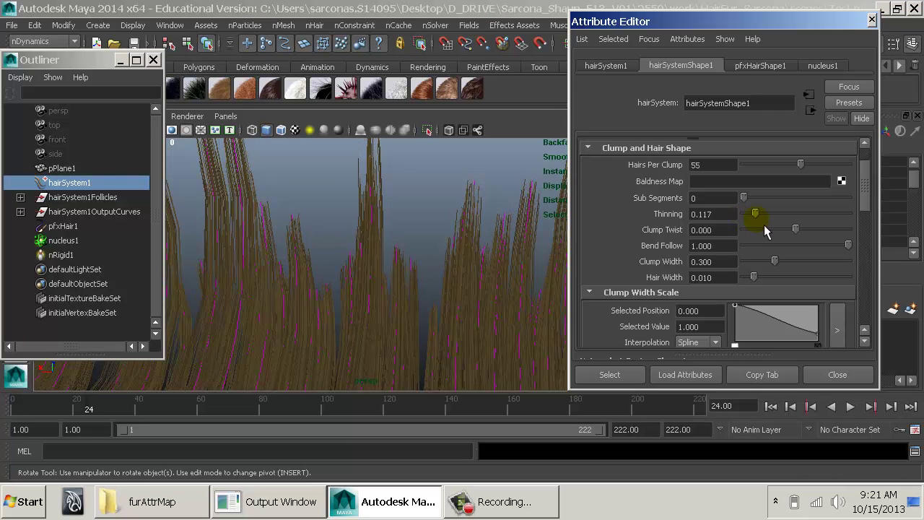
{"action": "left_click_drag", "start_coordinate": [519, 224], "coordinate": [439, 254], "text": "alt"}
{"action": "key", "text": "e"}
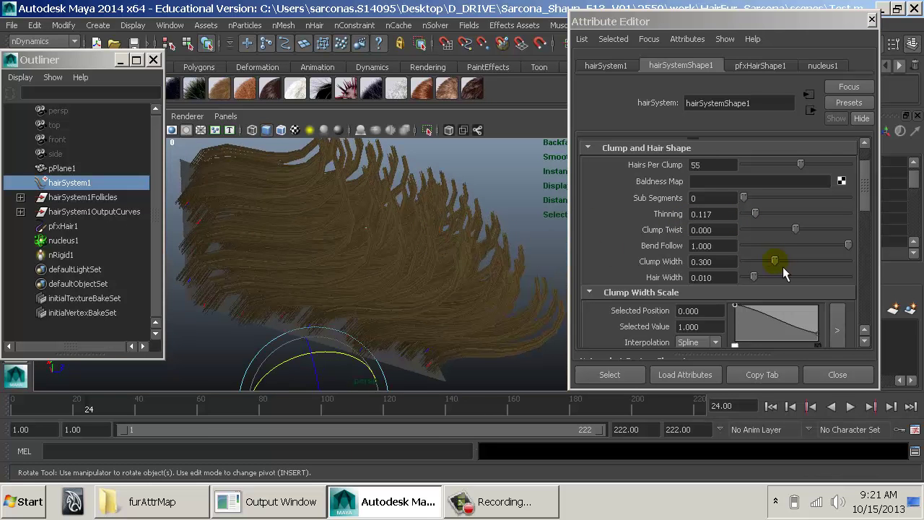
Try hairSystem1's Clump Width at 0, raise it to about 0.676, and inspect the widened clumps
{"action": "left_click_drag", "start_coordinate": [781, 264], "coordinate": [753, 265]}
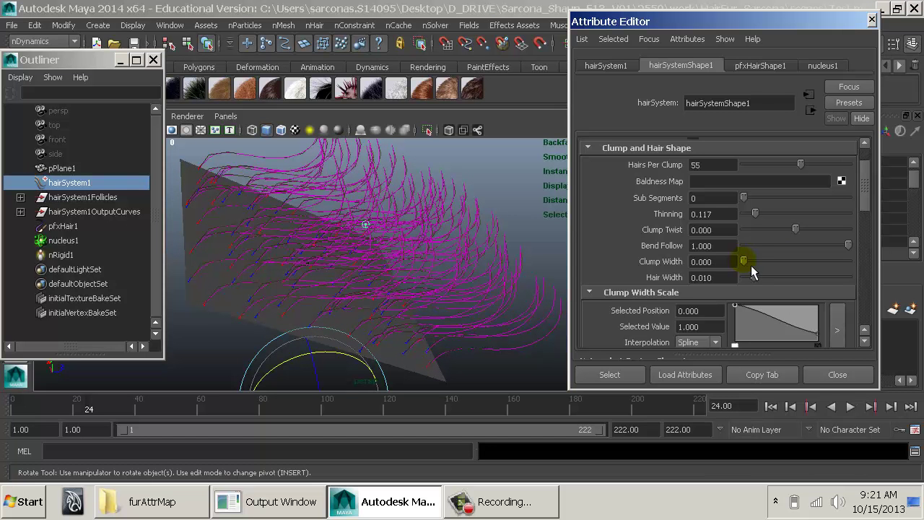
{"action": "left_click", "coordinate": [470, 309]}
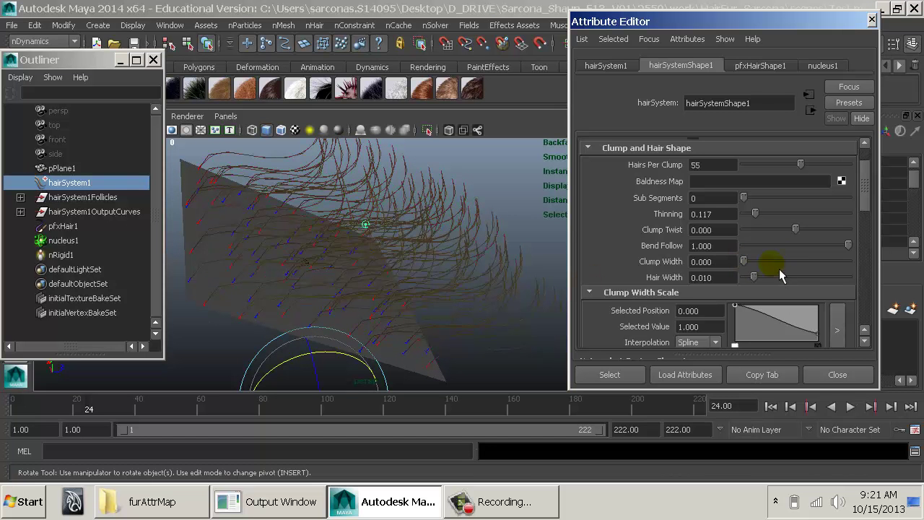
{"action": "left_click_drag", "start_coordinate": [779, 269], "coordinate": [822, 268]}
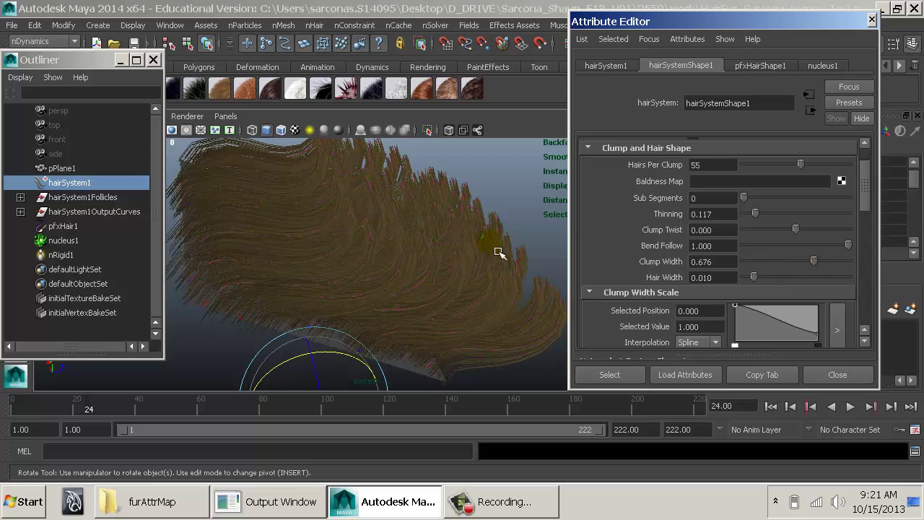
{"action": "left_click_drag", "start_coordinate": [498, 252], "coordinate": [349, 236], "text": "alt"}
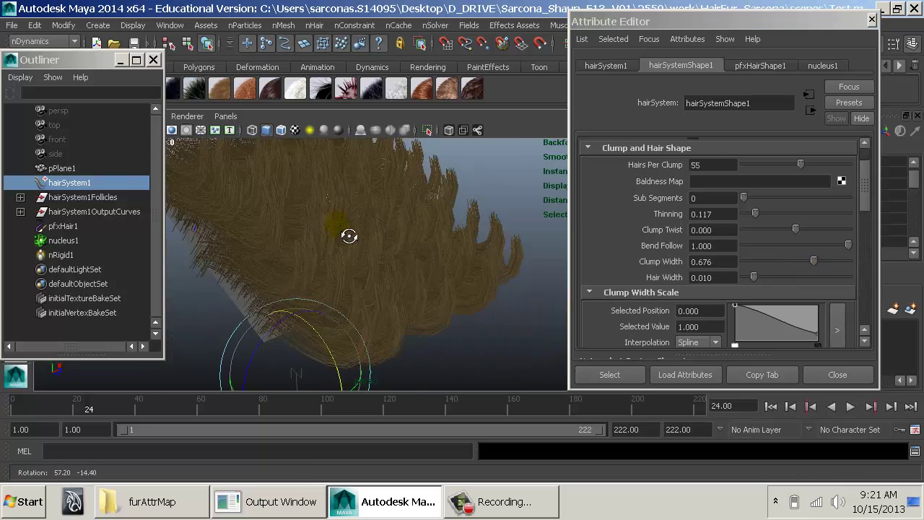
{"action": "left_click", "coordinate": [377, 247]}
Return to frame 1 and raise hairSystem1's Thinning to about 0.545, keeping the hair system selected
{"action": "left_click", "coordinate": [770, 407]}
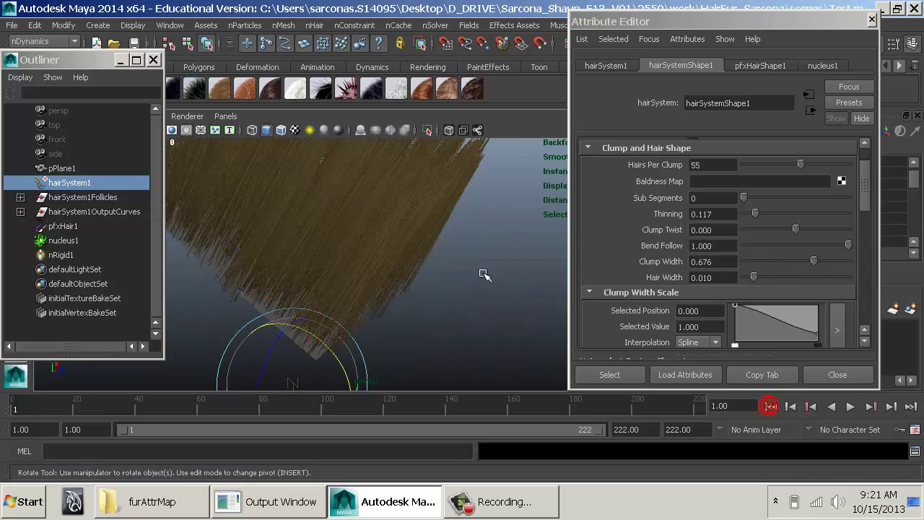
{"action": "left_click_drag", "start_coordinate": [483, 274], "coordinate": [514, 296], "text": "alt"}
{"action": "mouse_move", "coordinate": [514, 295]}
{"action": "middle_mouse_down", "text": "alt"}
{"action": "mouse_move", "coordinate": [524, 308]}
{"action": "mouse_move", "coordinate": [480, 319]}
{"action": "middle_mouse_up", "text": "alt"}
{"action": "left_click_drag", "start_coordinate": [481, 320], "coordinate": [448, 284], "text": "alt"}
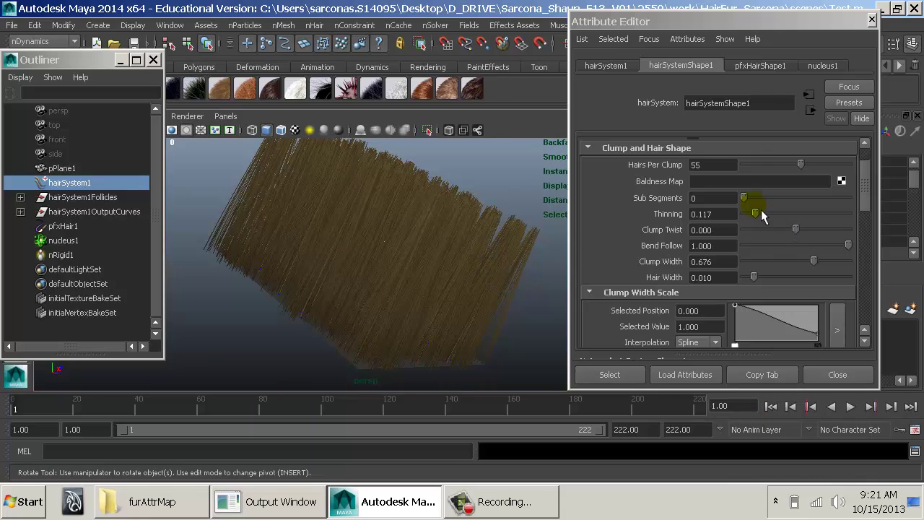
{"action": "left_click_drag", "start_coordinate": [761, 216], "coordinate": [789, 227]}
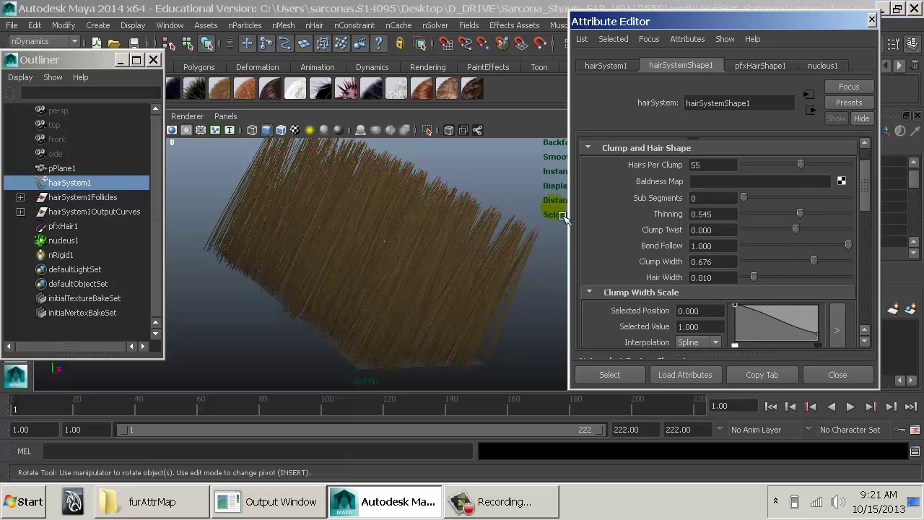
{"action": "left_click", "coordinate": [516, 194]}
{"action": "left_click", "coordinate": [92, 183]}
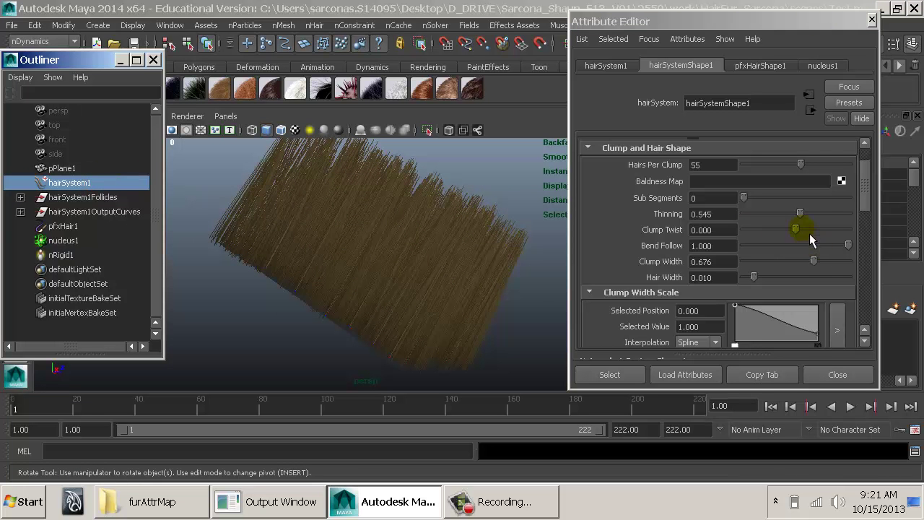
Try hairSystem1's Clump Twist at its maximum of 1 and inspect the strands up close
{"action": "left_click_drag", "start_coordinate": [809, 233], "coordinate": [854, 239]}
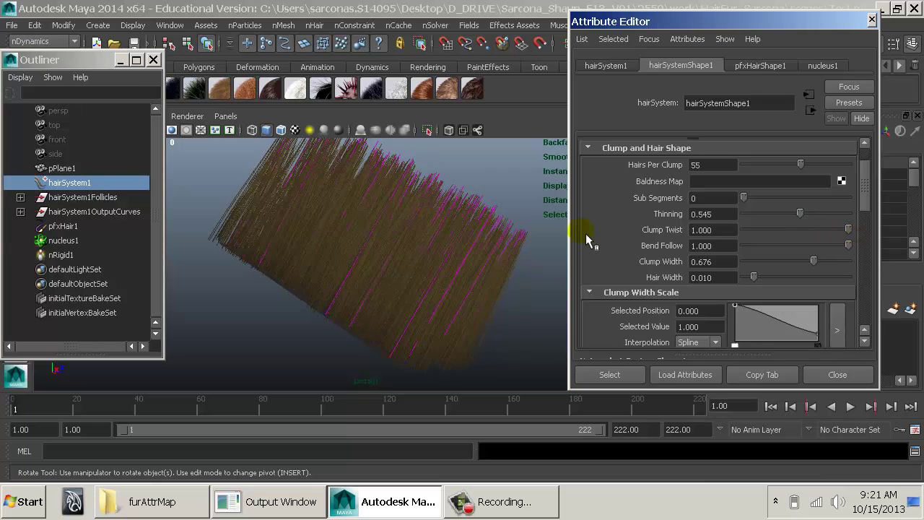
{"action": "right_click_drag", "start_coordinate": [474, 237], "coordinate": [570, 274], "text": "alt"}
{"action": "middle_click_drag", "start_coordinate": [452, 229], "coordinate": [534, 281], "text": "alt"}
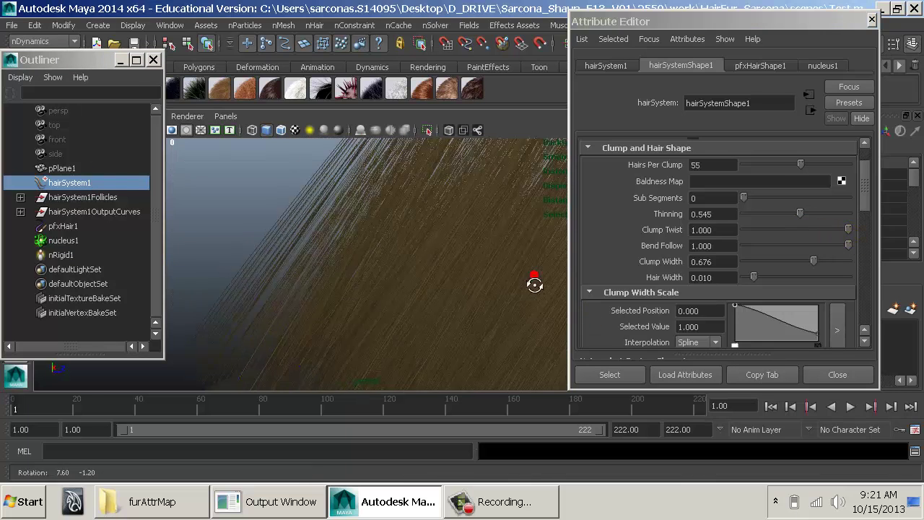
Raise hairSystem1's Hairs Per Clump to 61 and set Clump Twist to about 0.531
{"action": "left_click_drag", "start_coordinate": [801, 164], "coordinate": [815, 179]}
{"action": "left_click_drag", "start_coordinate": [468, 185], "coordinate": [318, 202], "text": "alt"}
{"action": "mouse_move", "coordinate": [819, 238]}
{"action": "left_mouse_down"}
{"action": "mouse_move", "coordinate": [779, 235]}
{"action": "mouse_move", "coordinate": [832, 236]}
{"action": "left_mouse_up"}
{"action": "right_click_drag", "start_coordinate": [460, 237], "coordinate": [396, 246], "text": "alt"}
{"action": "middle_click_drag", "start_coordinate": [396, 247], "coordinate": [413, 259], "text": "alt"}
{"action": "left_click_drag", "start_coordinate": [413, 259], "coordinate": [505, 236], "text": "alt"}
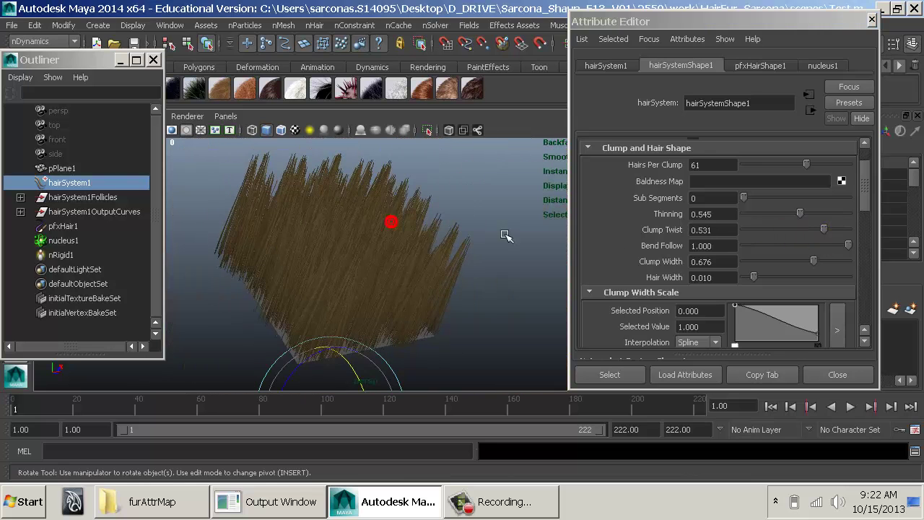
Set hairSystem1's Hair Width to 0.1 and examine the strands up close in the viewport
{"action": "mouse_move", "coordinate": [767, 276]}
{"action": "left_mouse_down"}
{"action": "mouse_move", "coordinate": [794, 285]}
{"action": "mouse_move", "coordinate": [757, 277]}
{"action": "mouse_move", "coordinate": [766, 279]}
{"action": "left_mouse_up"}
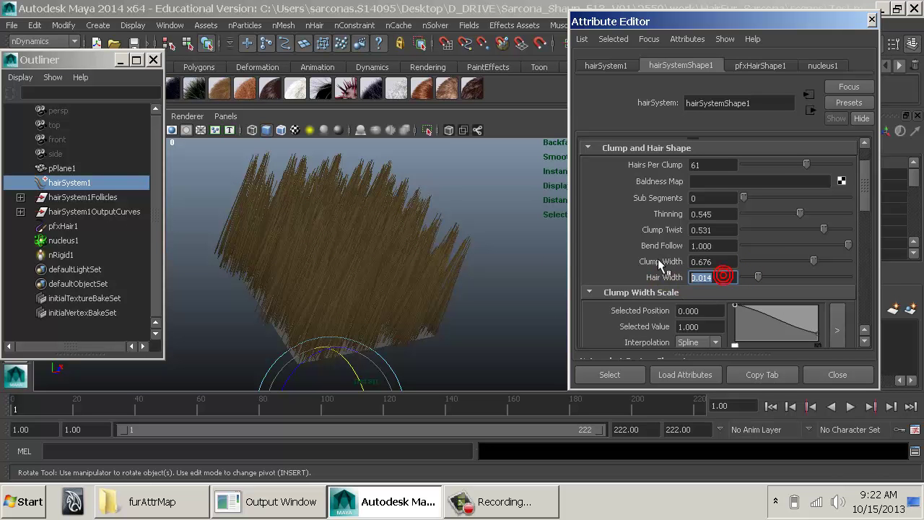
{"action": "type", "text": "0.1"}
{"action": "key", "text": "Return"}
{"action": "scroll", "coordinate": [767, 269], "scroll_direction": "down", "scroll_amount": 1}
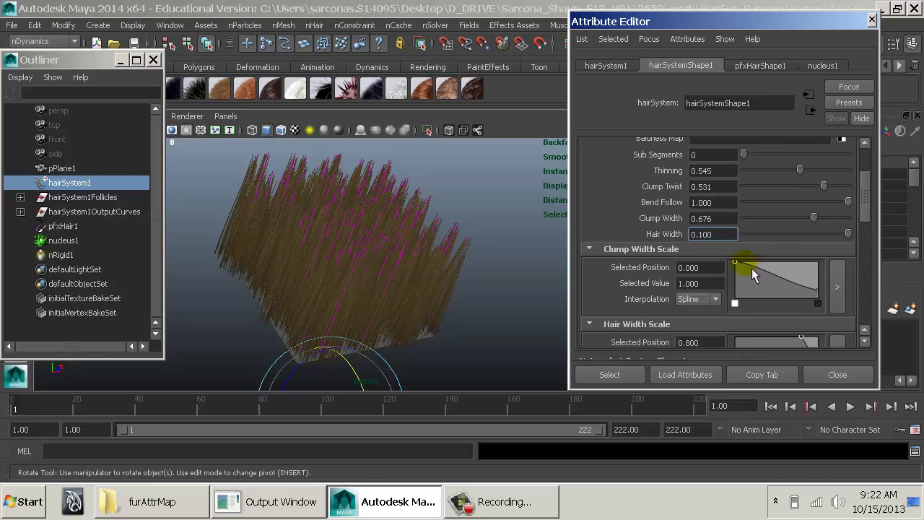
{"action": "left_click_drag", "start_coordinate": [394, 264], "coordinate": [364, 241], "text": "alt"}
{"action": "right_click_drag", "start_coordinate": [371, 243], "coordinate": [513, 249], "text": "alt"}
{"action": "middle_click_drag", "start_coordinate": [513, 249], "coordinate": [474, 243], "text": "alt"}
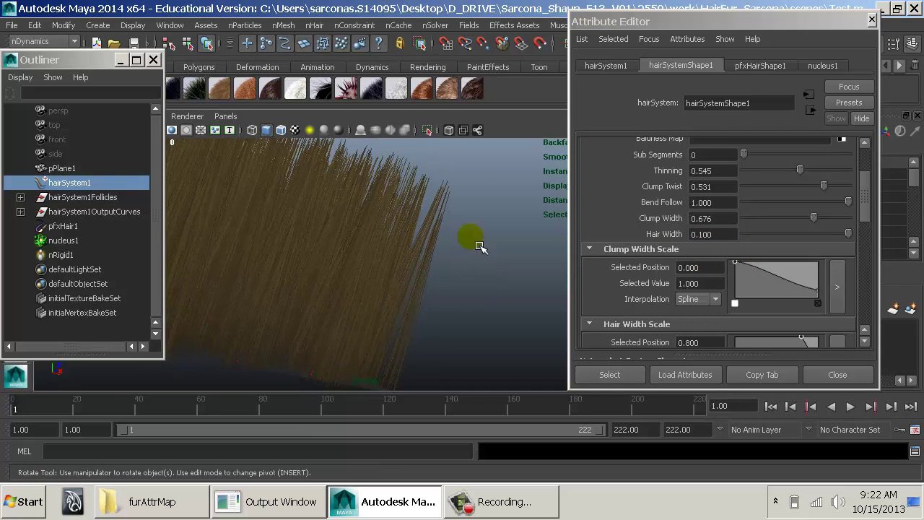
Raise hairSystem1's Hairs Per Clump to 100
{"action": "scroll", "coordinate": [791, 196], "scroll_direction": "up", "scroll_amount": 2}
{"action": "scroll", "coordinate": [790, 196], "scroll_direction": "up", "scroll_amount": 1}
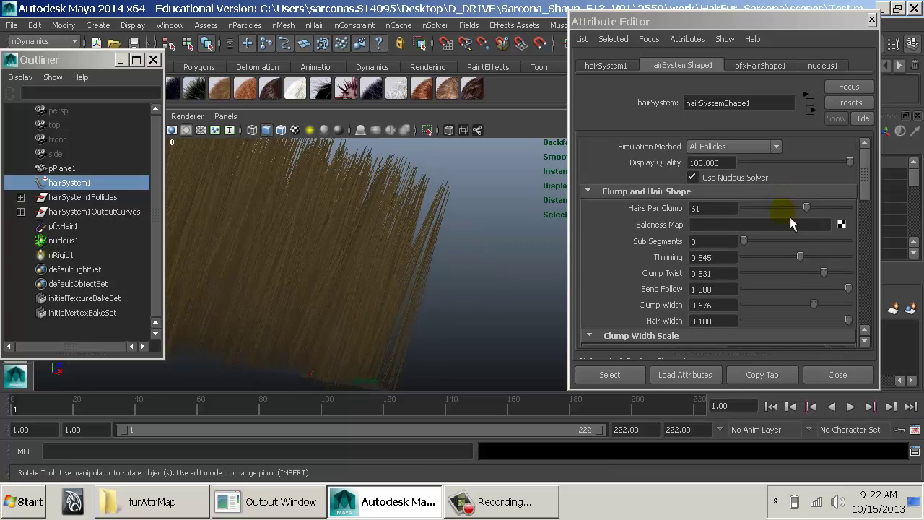
{"action": "left_click_drag", "start_coordinate": [789, 219], "coordinate": [891, 221]}
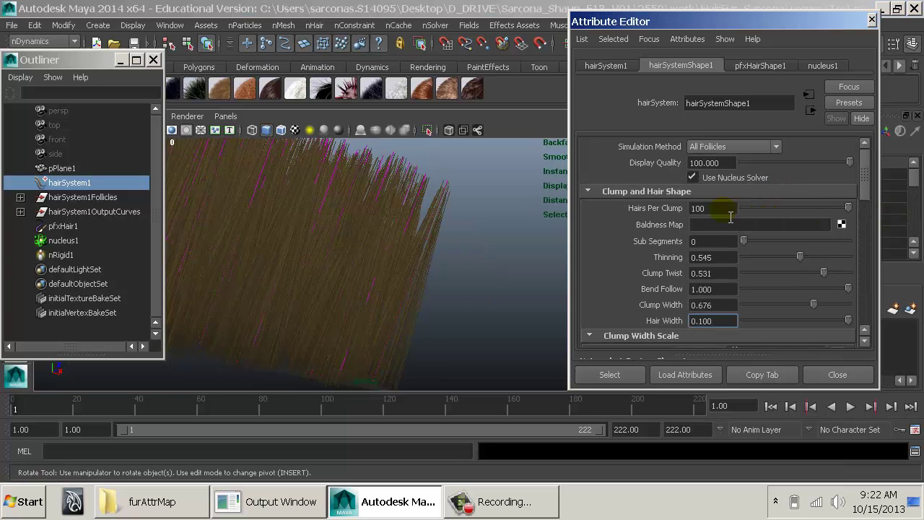
{"action": "left_click", "coordinate": [466, 237]}
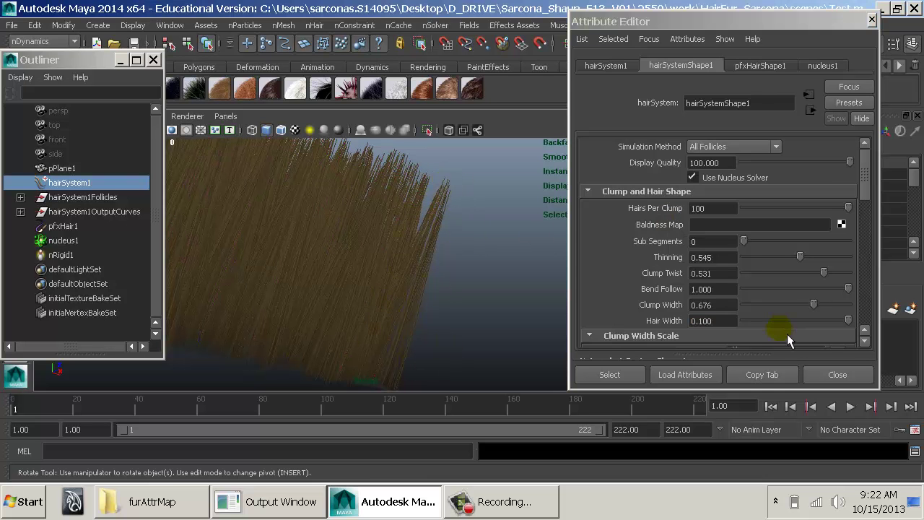
Raise the Clump Width Scale curve's end point at position 1 to a value of about 0.52
{"action": "scroll", "coordinate": [787, 333], "scroll_direction": "down", "scroll_amount": 2}
{"action": "left_click_drag", "start_coordinate": [823, 295], "coordinate": [853, 289]}
{"action": "scroll", "coordinate": [808, 265], "scroll_direction": "down", "scroll_amount": 2}
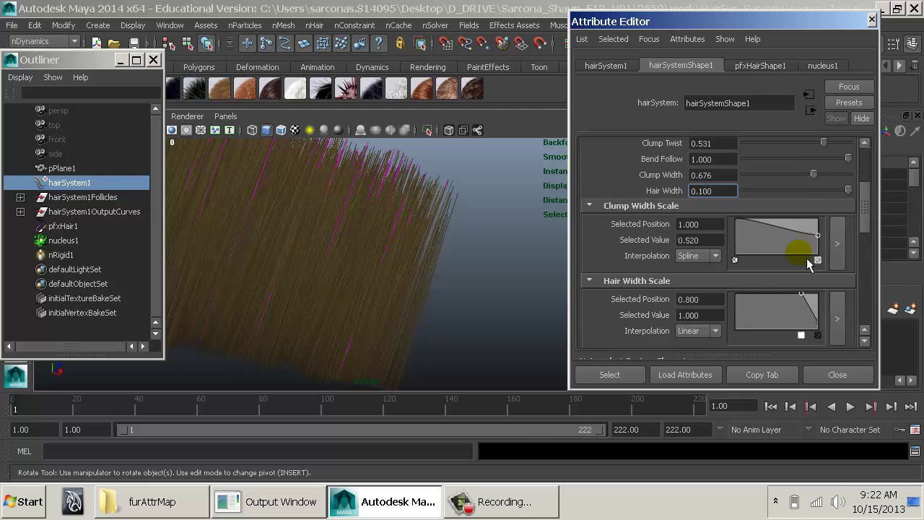
{"action": "scroll", "coordinate": [808, 264], "scroll_direction": "down", "scroll_amount": 2}
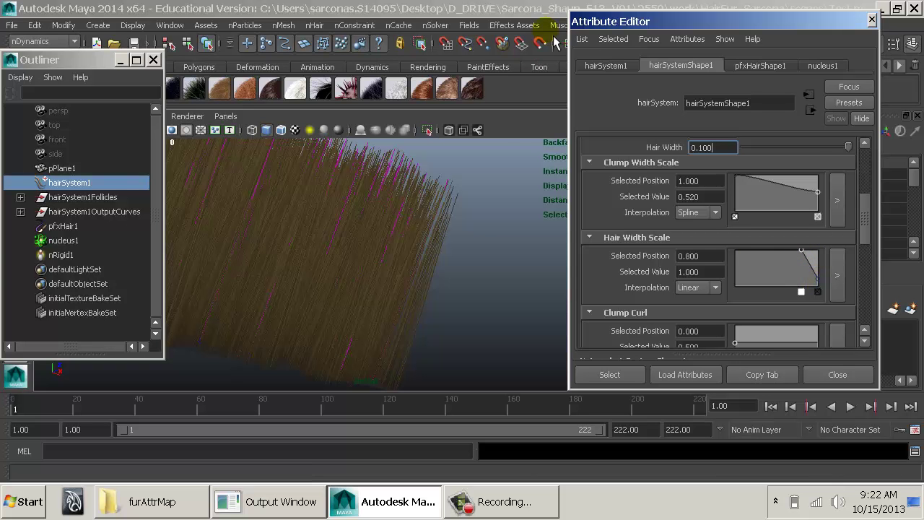
Move the Attribute Editor aside, frame the hair tips up close, and render frame 1 with mental ray
{"action": "left_click_drag", "start_coordinate": [613, 24], "coordinate": [697, 59]}
{"action": "right_click_drag", "start_coordinate": [449, 195], "coordinate": [555, 205], "text": "alt"}
{"action": "middle_click_drag", "start_coordinate": [556, 204], "coordinate": [503, 307], "text": "alt"}
{"action": "left_click", "coordinate": [654, 43]}
{"action": "left_click", "coordinate": [649, 45]}
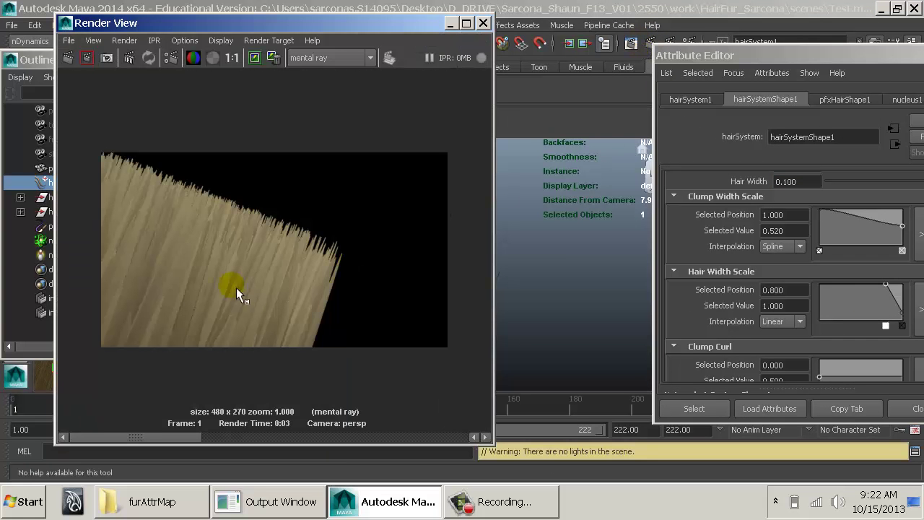
Set hairSystem1's Hair Width to 0.05 and render the frame again
{"action": "scroll", "coordinate": [750, 300], "scroll_direction": "up", "scroll_amount": 3}
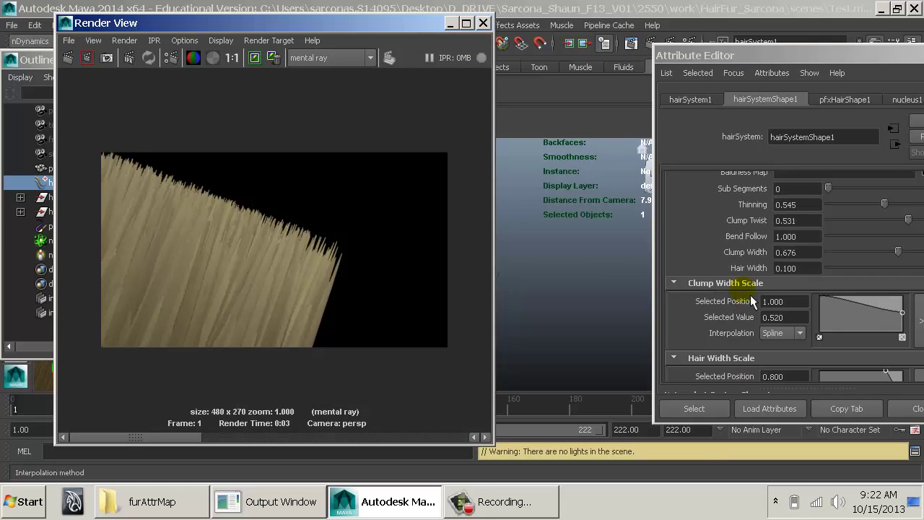
{"action": "left_click", "coordinate": [805, 267]}
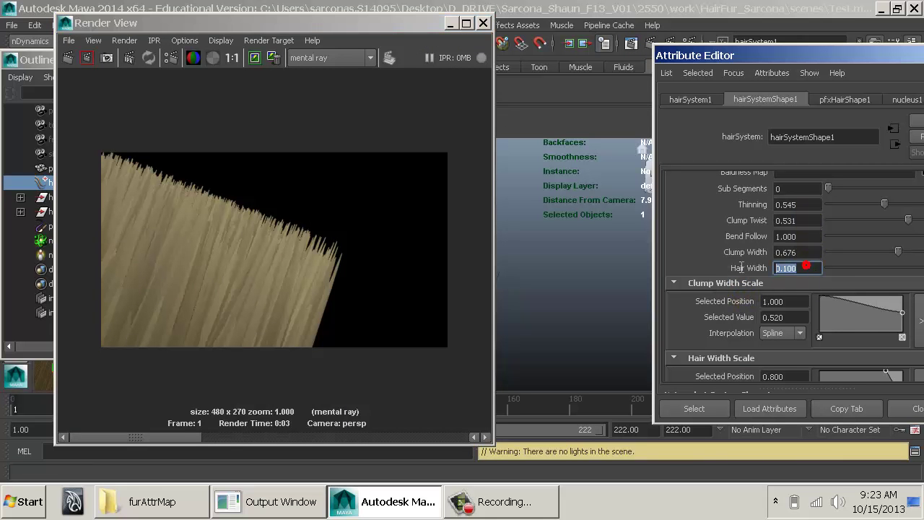
{"action": "type", "text": "0.05"}
{"action": "key", "text": "Return"}
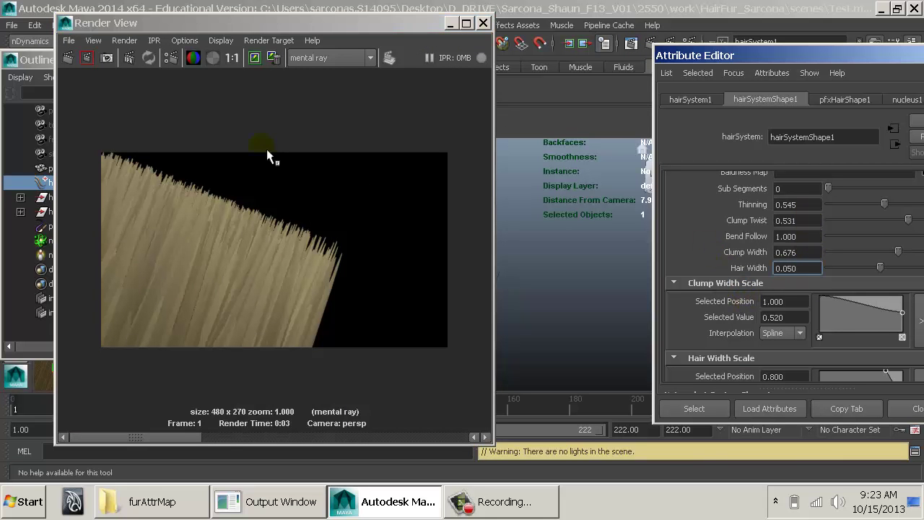
{"action": "left_click", "coordinate": [68, 58]}
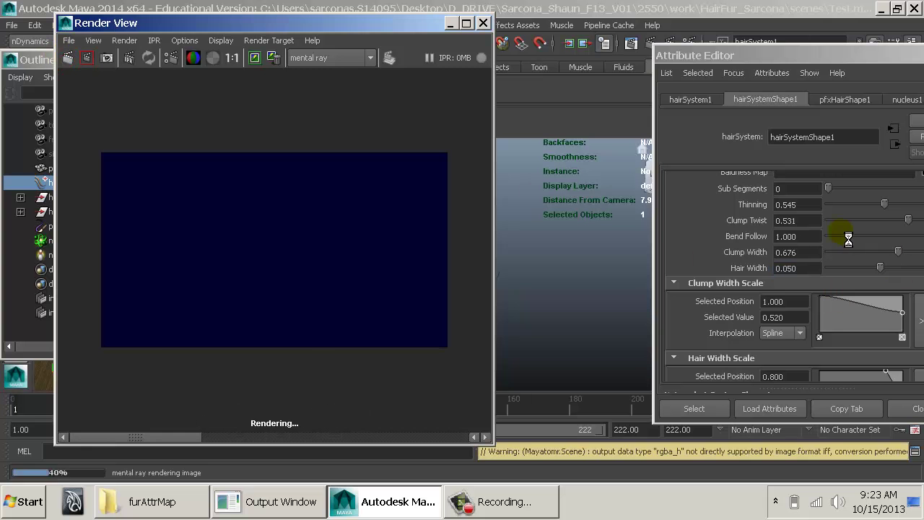
Render the hair with Hairs Per Clump lowered to 34 and again with it lowered to 20
{"action": "scroll", "coordinate": [847, 241], "scroll_direction": "up", "scroll_amount": 3}
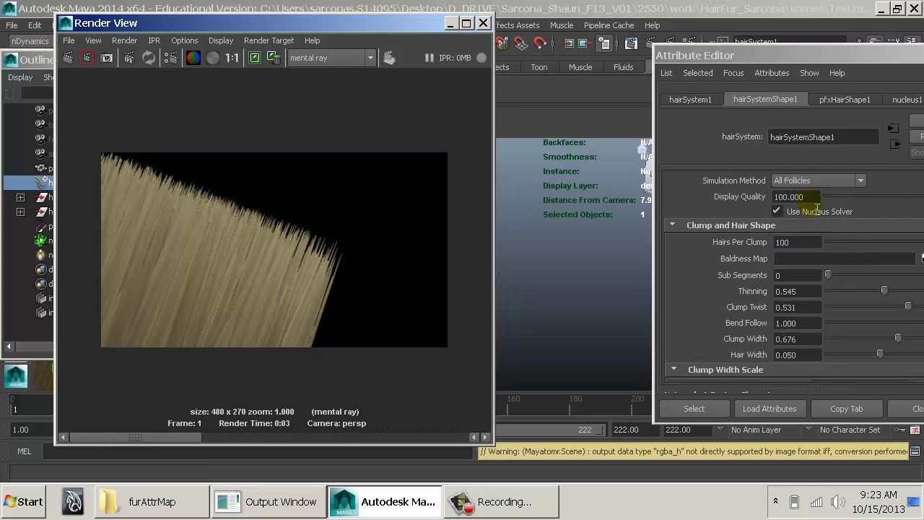
{"action": "left_click_drag", "start_coordinate": [837, 245], "coordinate": [870, 248]}
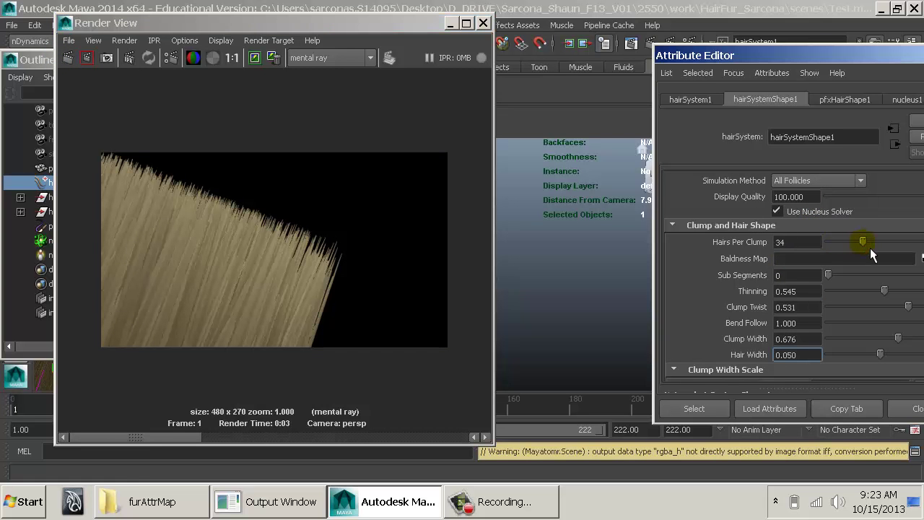
{"action": "left_click", "coordinate": [69, 61]}
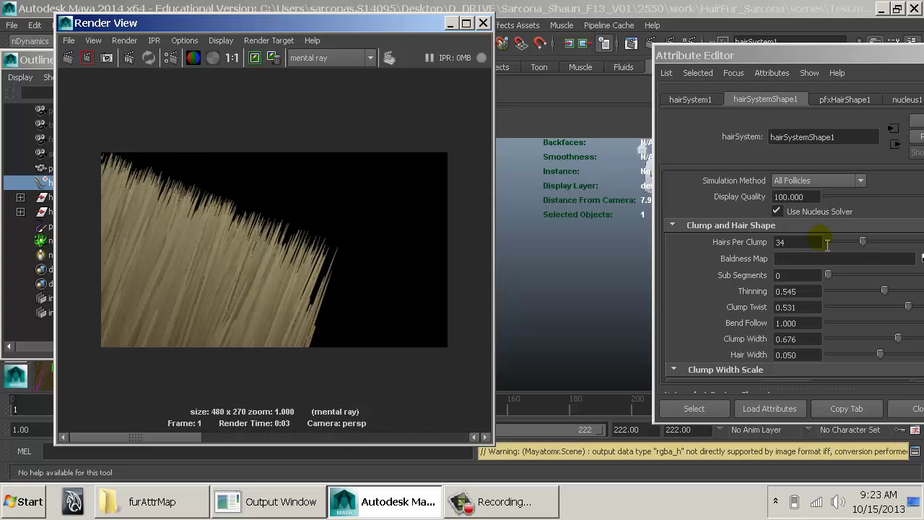
{"action": "left_click", "coordinate": [856, 246]}
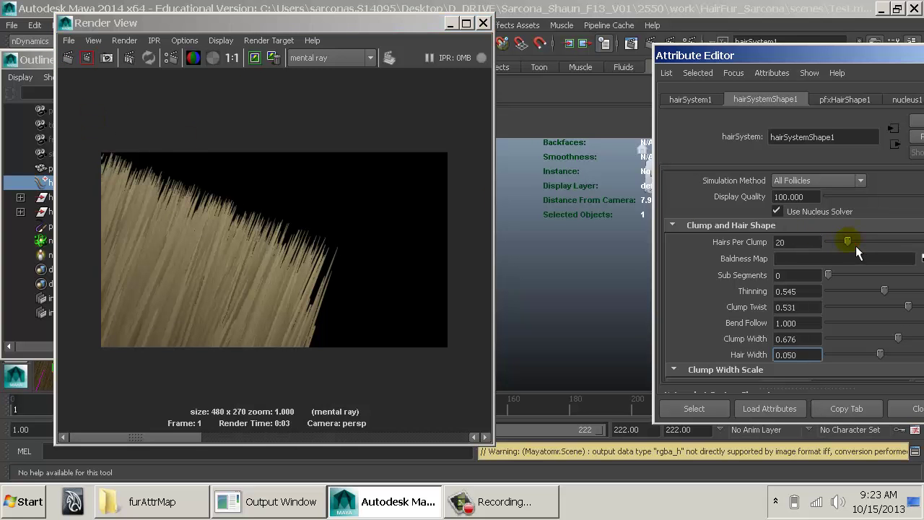
{"action": "left_click", "coordinate": [72, 59]}
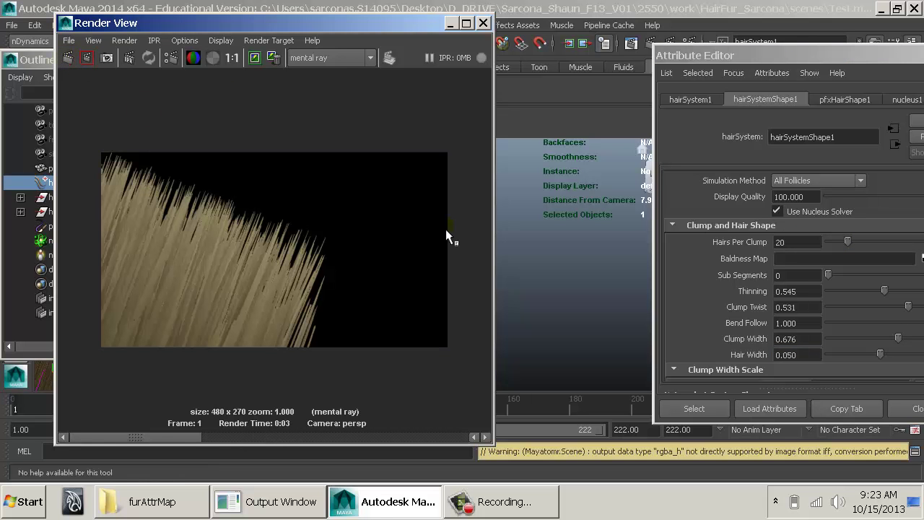
Close the render window, play the simulation to frame 38, and render the whole patch of falling hair
{"action": "left_click", "coordinate": [484, 23]}
{"action": "key", "text": "alt+v"}
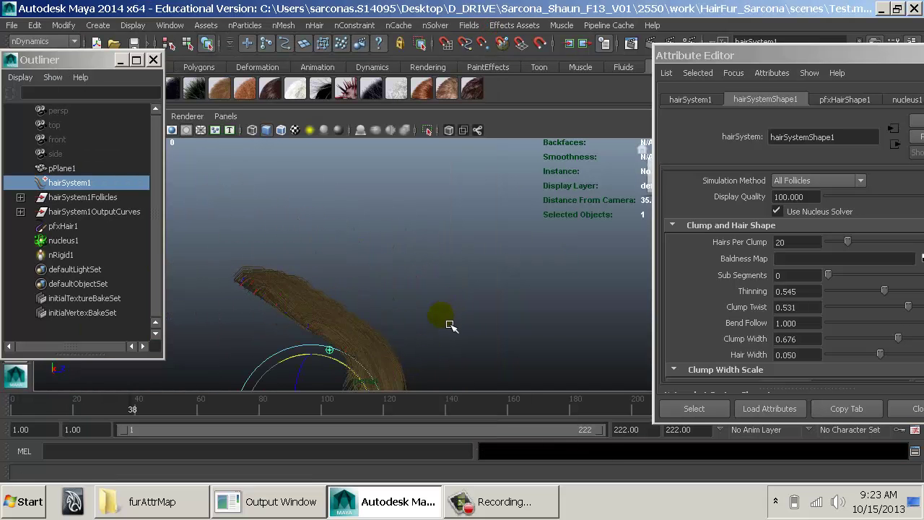
{"action": "left_click_drag", "start_coordinate": [450, 324], "coordinate": [400, 255], "text": "alt"}
{"action": "right_click_drag", "start_coordinate": [399, 256], "coordinate": [450, 285], "text": "alt"}
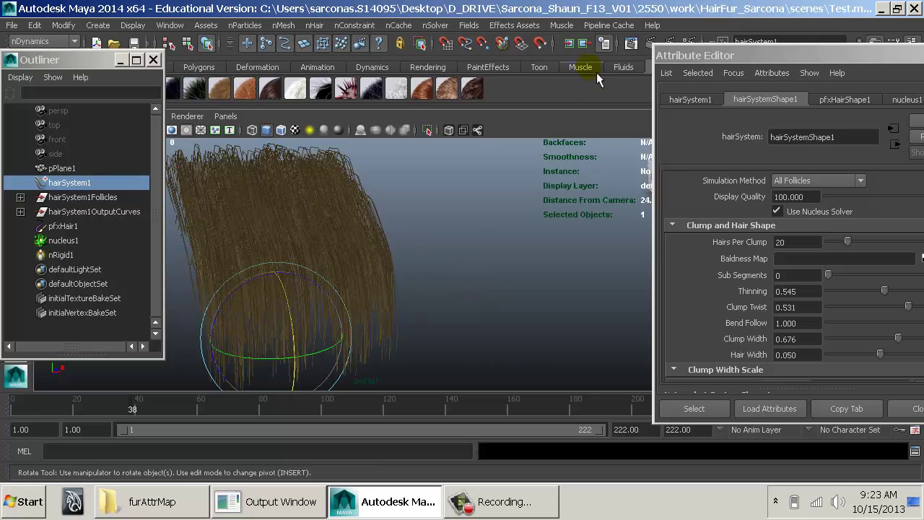
{"action": "left_click", "coordinate": [644, 44]}
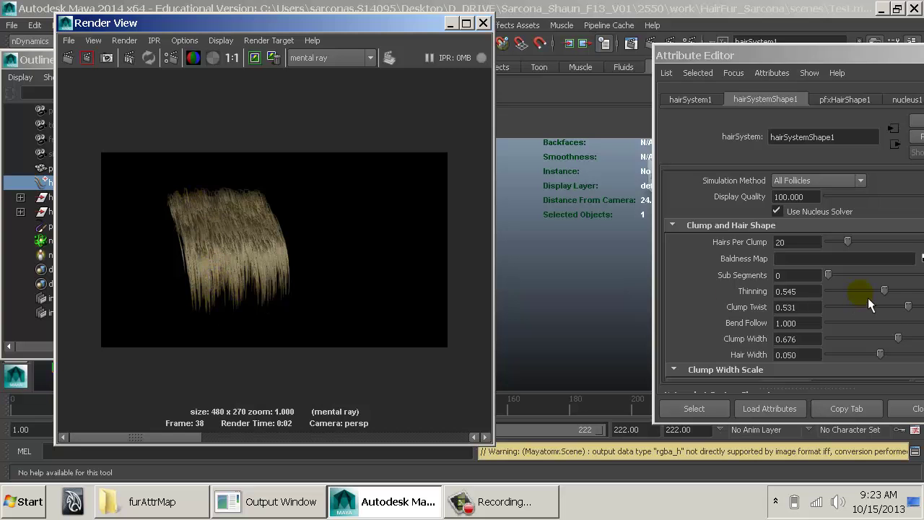
Set hairSystemShape1's Thinning to 0 and render frame 38 again with mental ray
{"action": "left_click_drag", "start_coordinate": [865, 293], "coordinate": [829, 299]}
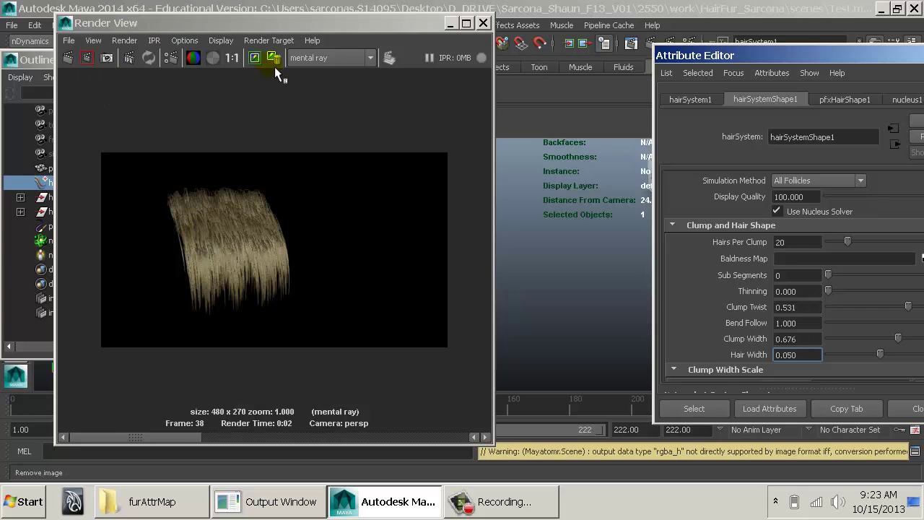
{"action": "left_click", "coordinate": [70, 58]}
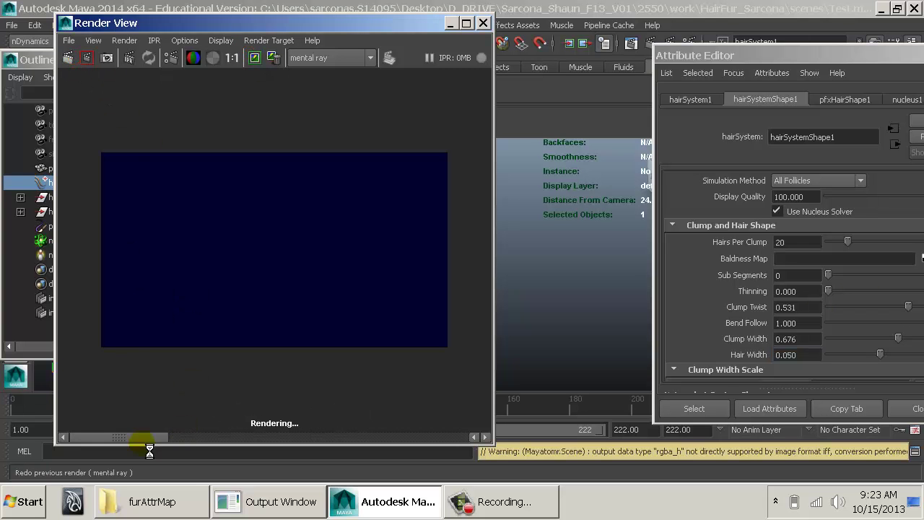
{"action": "mouse_move", "coordinate": [120, 439]}
{"action": "left_mouse_down"}
{"action": "mouse_move", "coordinate": [220, 443]}
{"action": "mouse_move", "coordinate": [110, 437]}
{"action": "mouse_move", "coordinate": [221, 443]}
{"action": "mouse_move", "coordinate": [120, 443]}
{"action": "left_mouse_up"}
Raise hairSystemShape1's Thinning to 0.903, bring the Attribute Editor fully into view, and close the render window
{"action": "left_click_drag", "start_coordinate": [828, 291], "coordinate": [841, 291]}
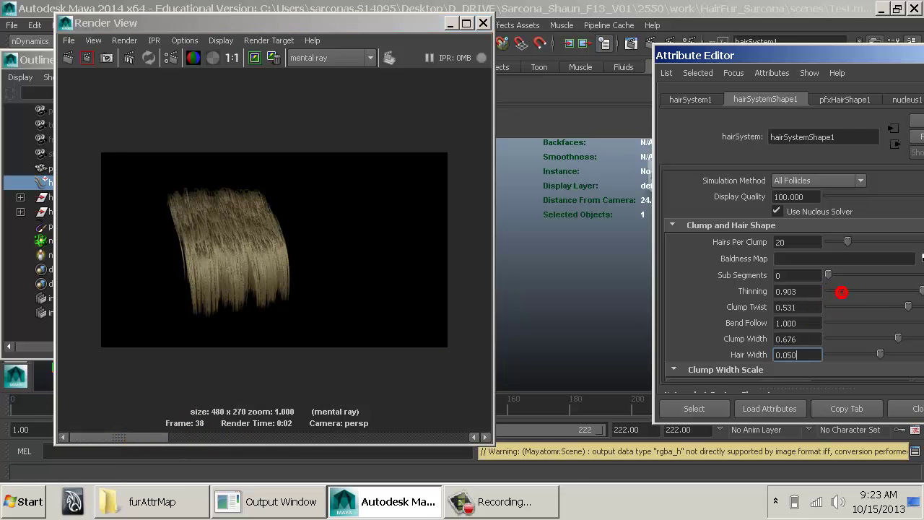
{"action": "left_click_drag", "start_coordinate": [822, 65], "coordinate": [709, 59]}
{"action": "left_click", "coordinate": [483, 23]}
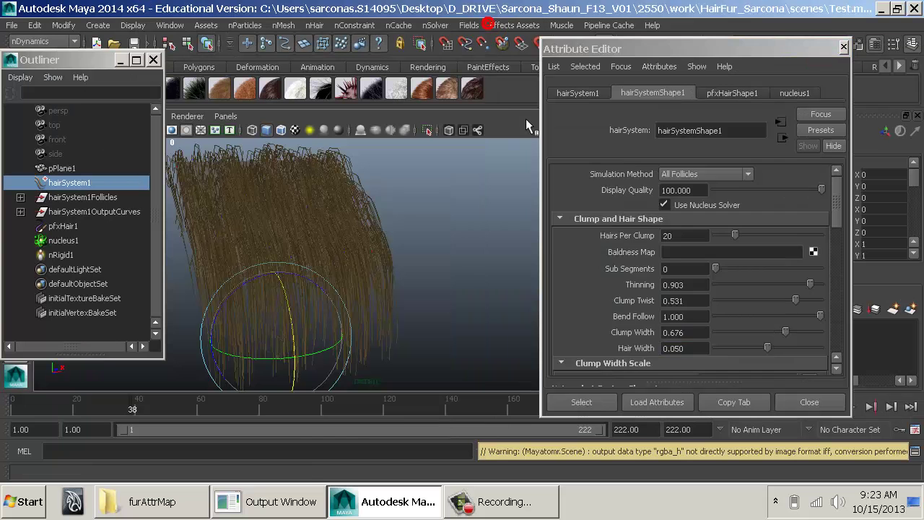
Add two points to the Clump Curl graph and move its first point to position 0.061, value 0.740
{"action": "scroll", "coordinate": [680, 289], "scroll_direction": "down", "scroll_amount": 5}
{"action": "scroll", "coordinate": [679, 288], "scroll_direction": "down", "scroll_amount": 3}
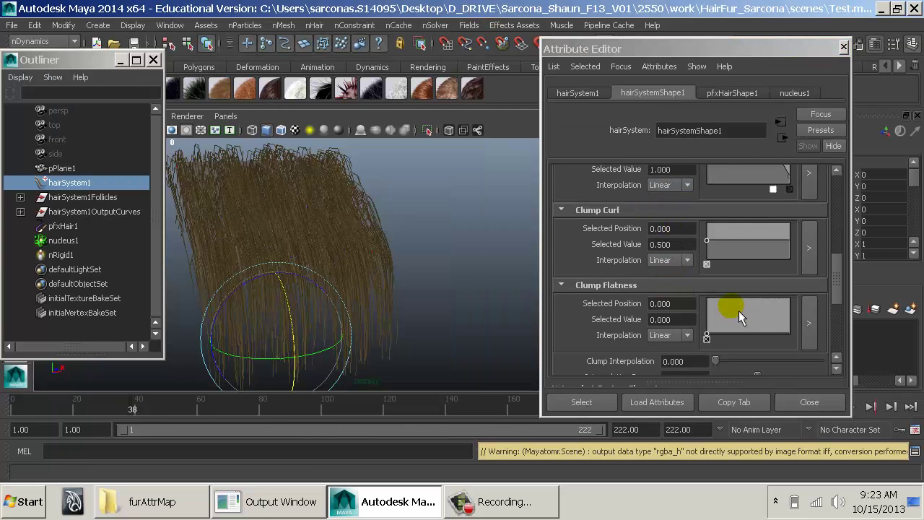
{"action": "left_click_drag", "start_coordinate": [748, 245], "coordinate": [790, 247]}
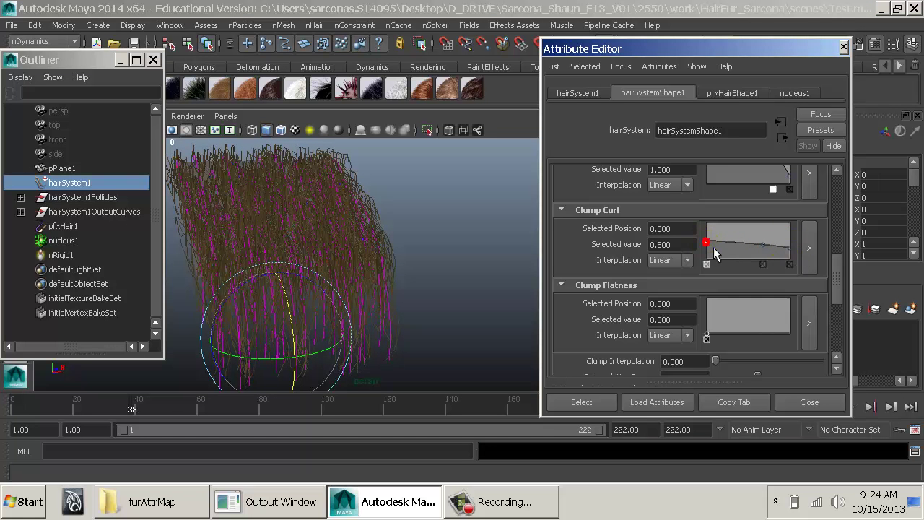
{"action": "left_click_drag", "start_coordinate": [713, 247], "coordinate": [719, 237]}
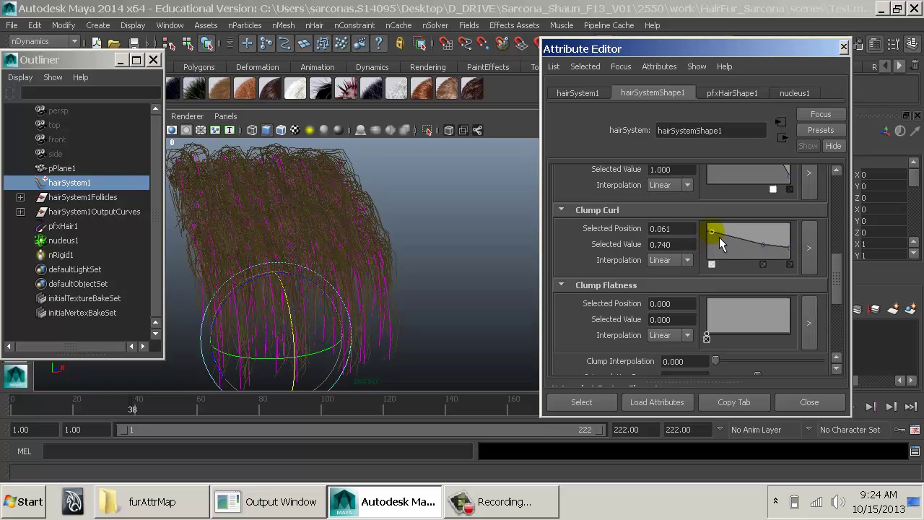
Remove the two added Clump Curl points and reset the remaining point to position 0 with a value of 0.5
{"action": "left_click", "coordinate": [789, 246]}
{"action": "left_click", "coordinate": [789, 264]}
{"action": "left_click", "coordinate": [763, 264]}
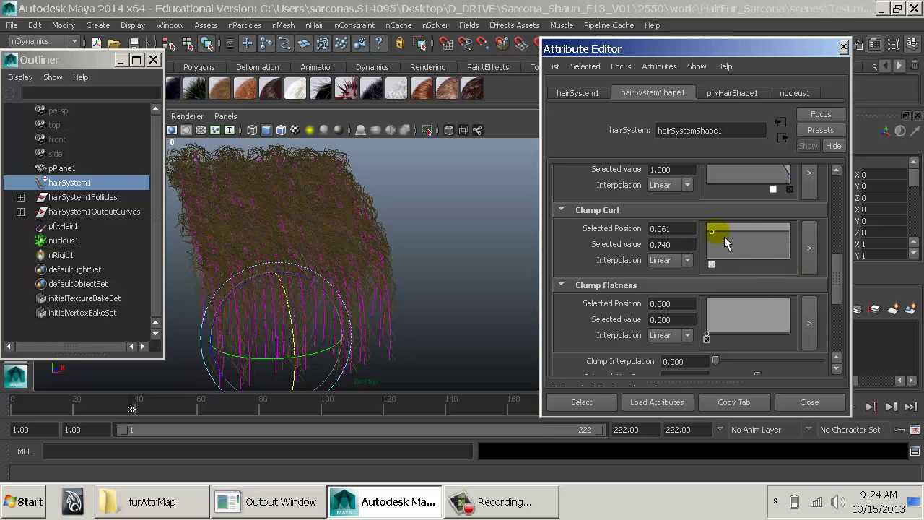
{"action": "mouse_move", "coordinate": [713, 233]}
{"action": "left_mouse_down"}
{"action": "mouse_move", "coordinate": [711, 222]}
{"action": "mouse_move", "coordinate": [708, 273]}
{"action": "mouse_move", "coordinate": [707, 243]}
{"action": "left_mouse_up"}
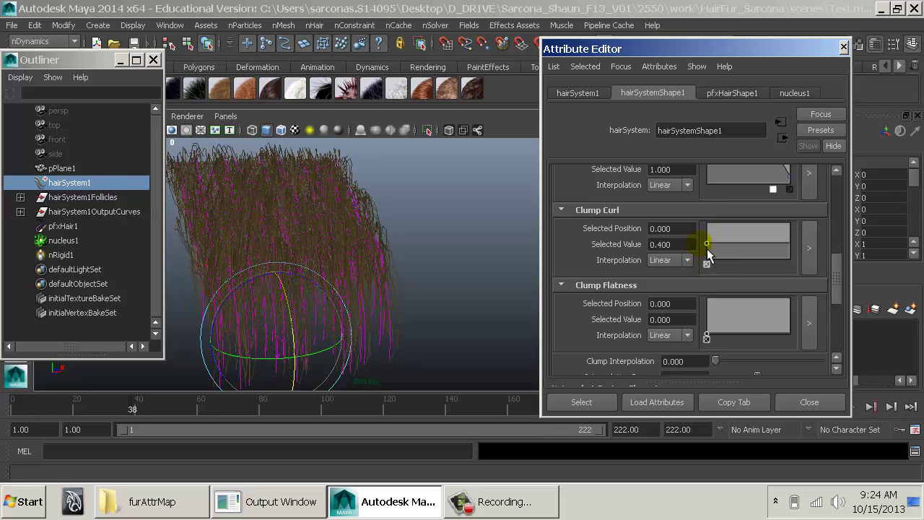
{"action": "double_click", "coordinate": [660, 244]}
{"action": "type", "text": "0.5"}
{"action": "key", "text": "Return"}
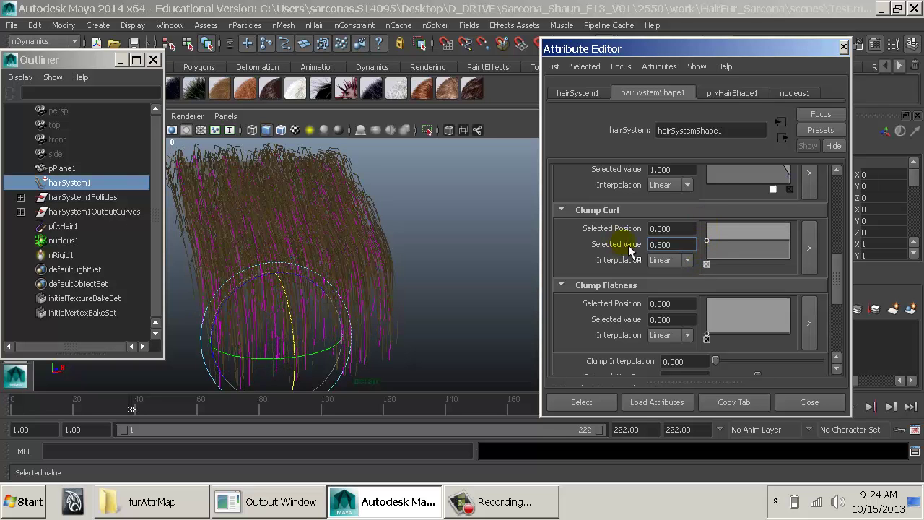
Add a Clump Curl point at position 0.635 with value 0.5 and an end point at position 1 with value 0
{"action": "left_click_drag", "start_coordinate": [336, 256], "coordinate": [409, 250], "text": "alt"}
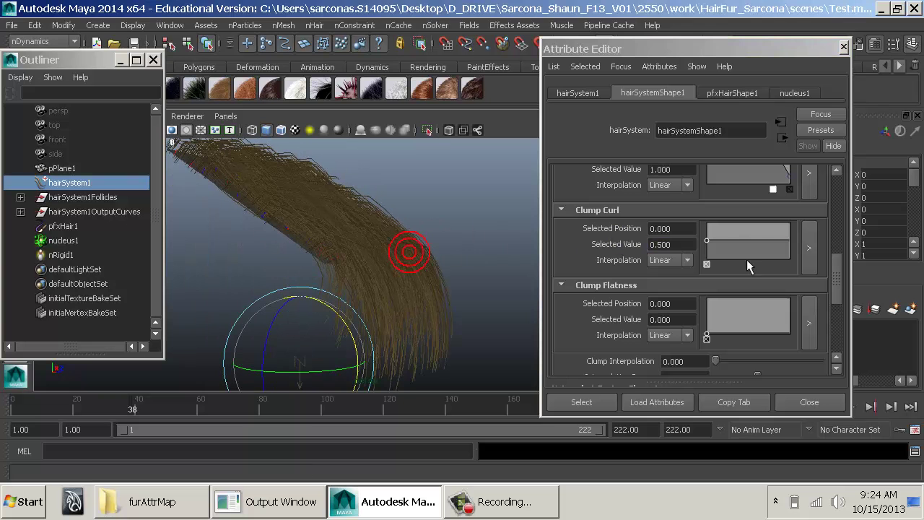
{"action": "left_click", "coordinate": [751, 240]}
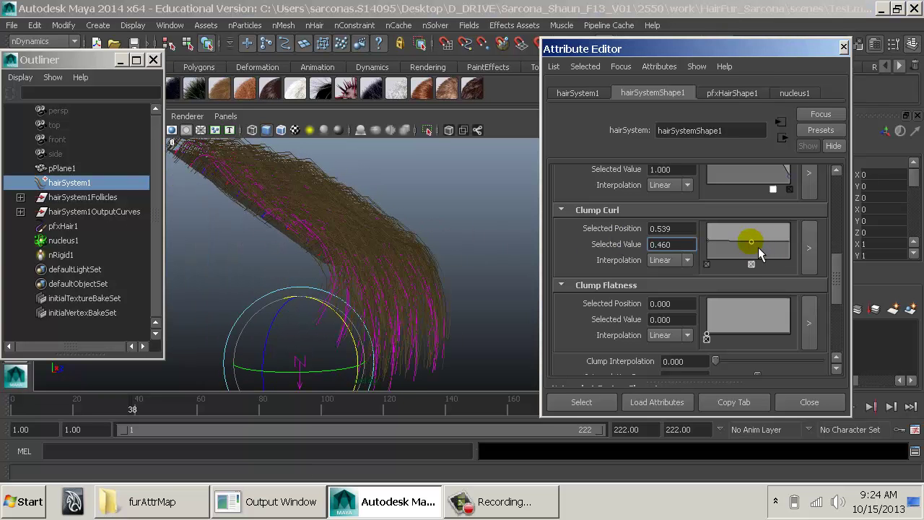
{"action": "left_click_drag", "start_coordinate": [761, 249], "coordinate": [768, 247]}
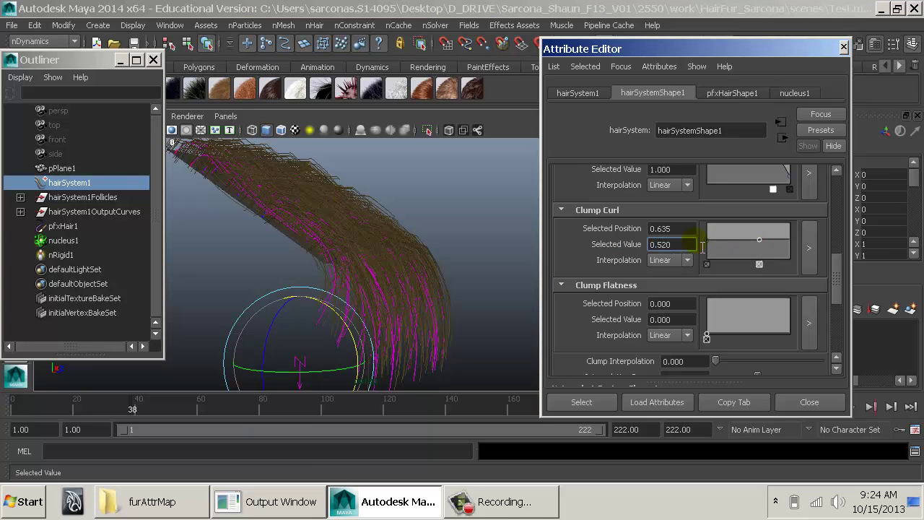
{"action": "left_click_drag", "start_coordinate": [685, 244], "coordinate": [618, 244]}
{"action": "type", "text": ".5"}
{"action": "key", "text": "Return"}
{"action": "left_click_drag", "start_coordinate": [788, 246], "coordinate": [790, 263]}
Render the hair from the front at frame 38, and remove the end point from the Clump Curl graph
{"action": "left_click_drag", "start_coordinate": [515, 278], "coordinate": [486, 271], "text": "alt"}
{"action": "key", "text": "e"}
{"action": "left_click_drag", "start_coordinate": [597, 50], "coordinate": [607, 62]}
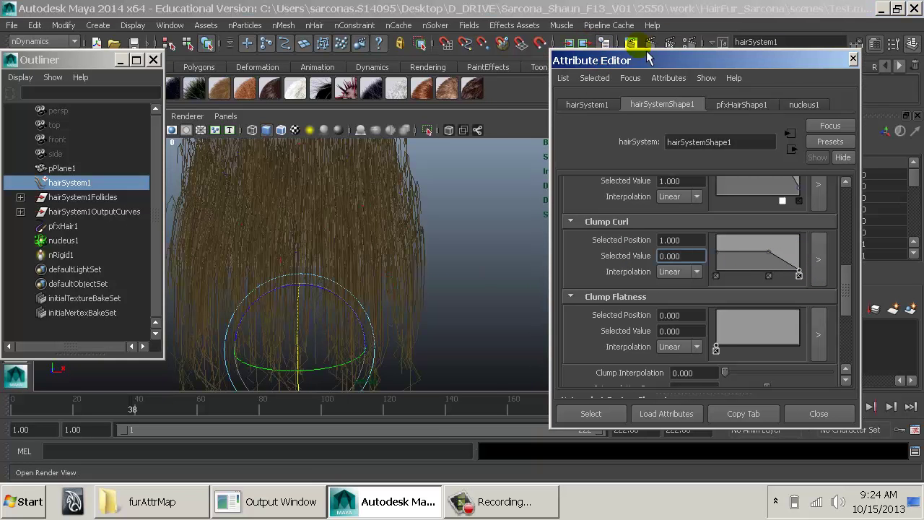
{"action": "left_click", "coordinate": [632, 42]}
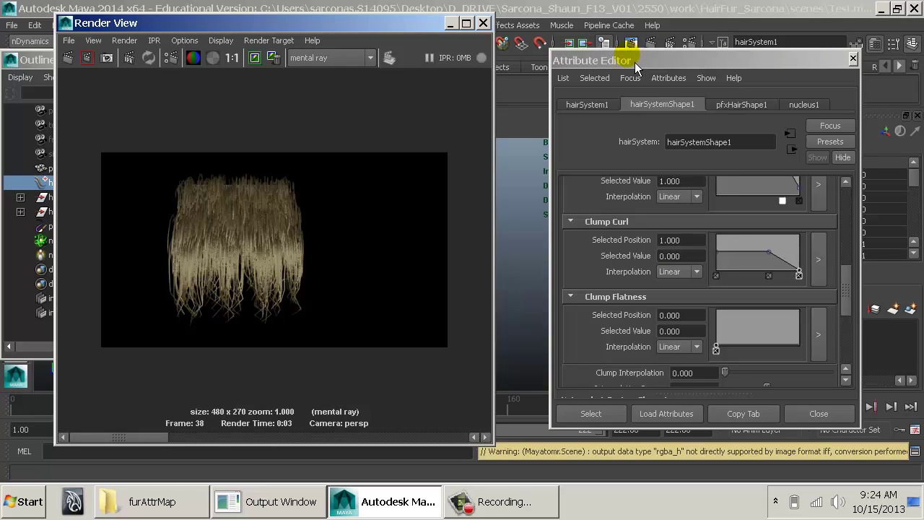
{"action": "left_click", "coordinate": [483, 22]}
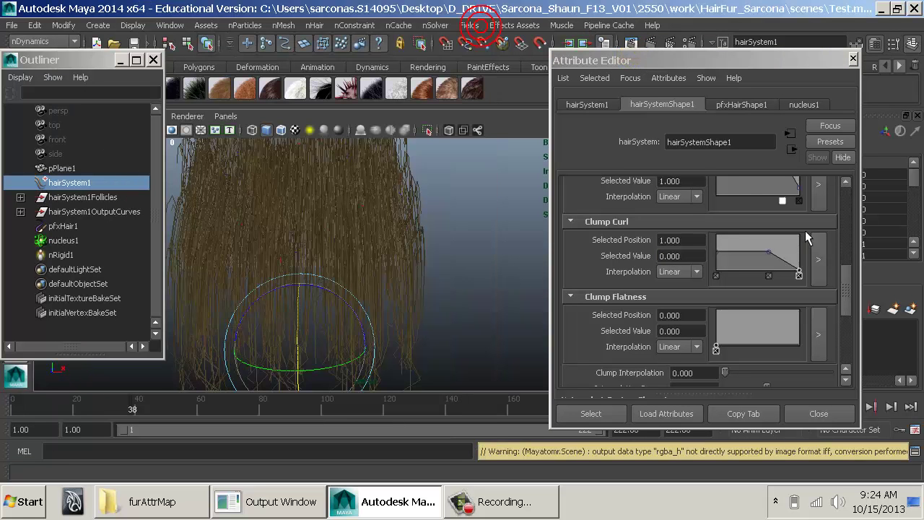
{"action": "left_click", "coordinate": [799, 275]}
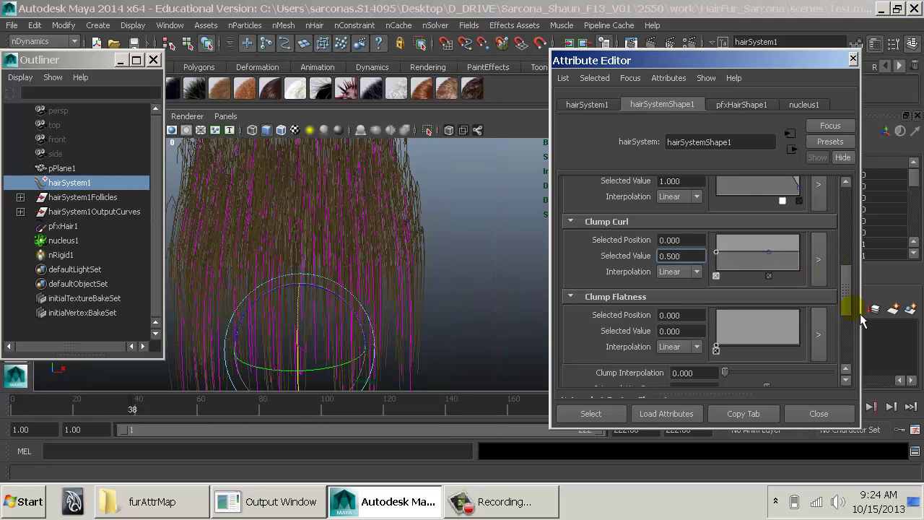
Expand hairSystemShape1's Collisions section and review its self-collision, solver display, bounce, friction and stickiness attributes
{"action": "left_click_drag", "start_coordinate": [844, 298], "coordinate": [856, 325]}
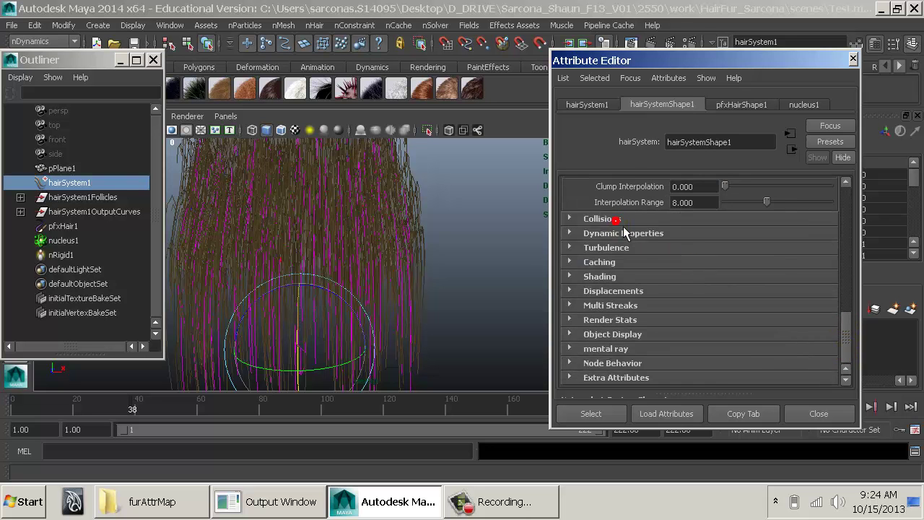
{"action": "left_click", "coordinate": [631, 221]}
{"action": "scroll", "coordinate": [733, 263], "scroll_direction": "down", "scroll_amount": 3}
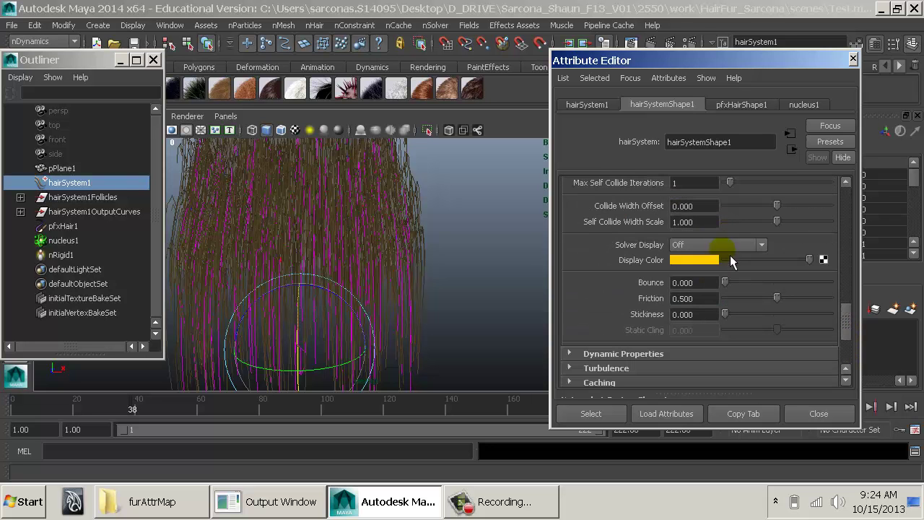
{"action": "scroll", "coordinate": [705, 319], "scroll_direction": "down", "scroll_amount": 1}
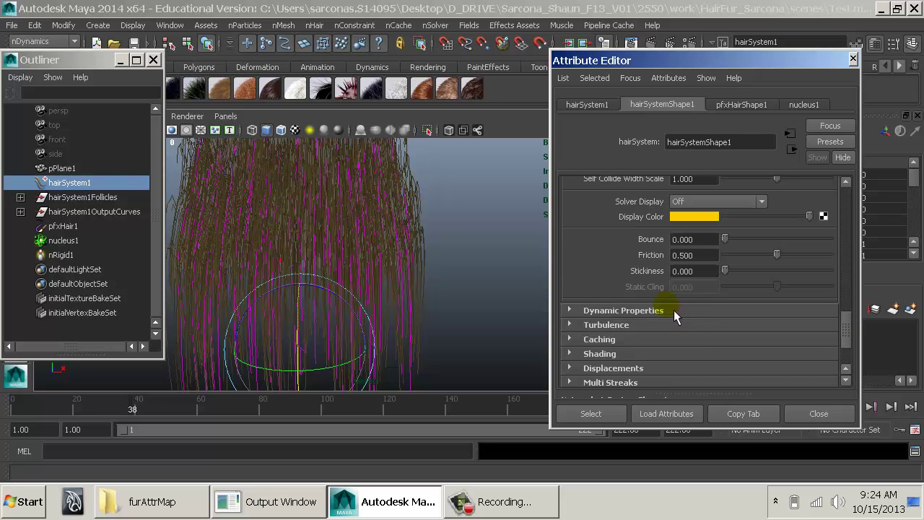
Under Dynamic Properties, set Stretch Resistance to 0 and play the simulation from frame 1 to frame 95
{"action": "left_click", "coordinate": [674, 309]}
{"action": "scroll", "coordinate": [697, 300], "scroll_direction": "down", "scroll_amount": 3}
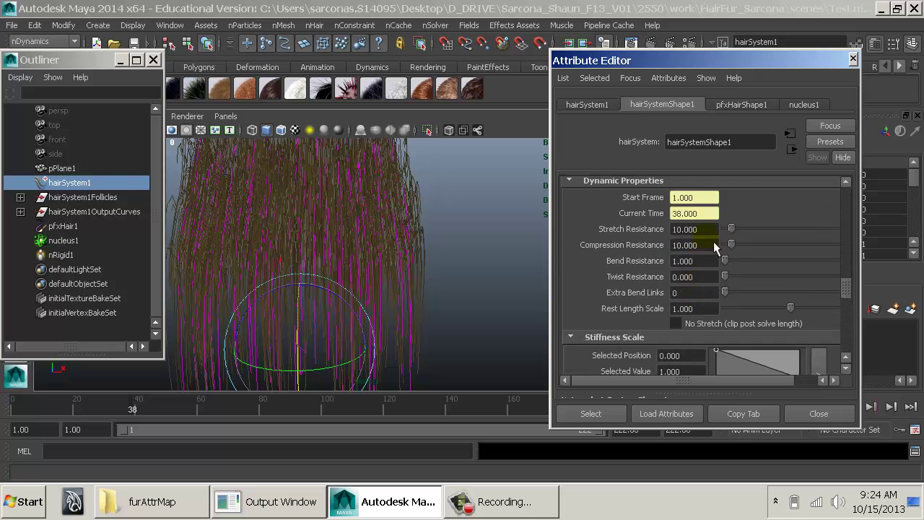
{"action": "left_click_drag", "start_coordinate": [741, 232], "coordinate": [653, 230]}
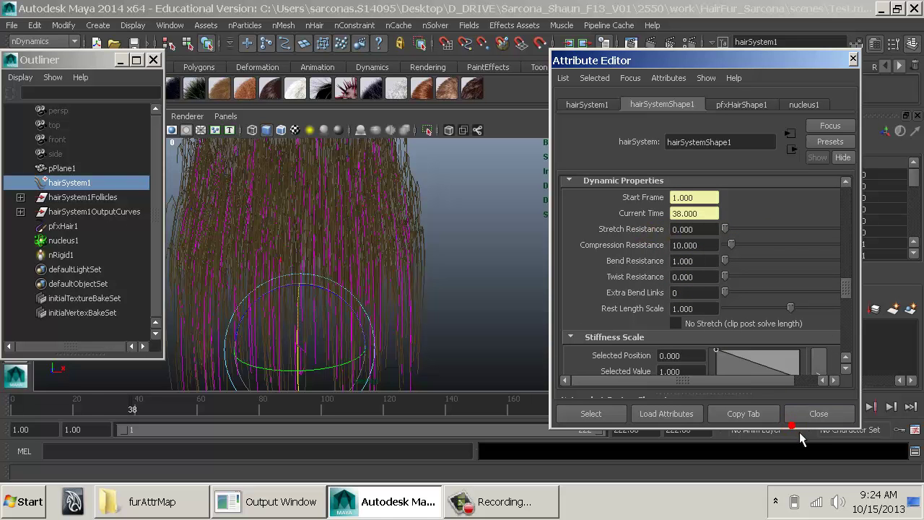
{"action": "left_click_drag", "start_coordinate": [786, 426], "coordinate": [785, 385]}
{"action": "left_click", "coordinate": [771, 406]}
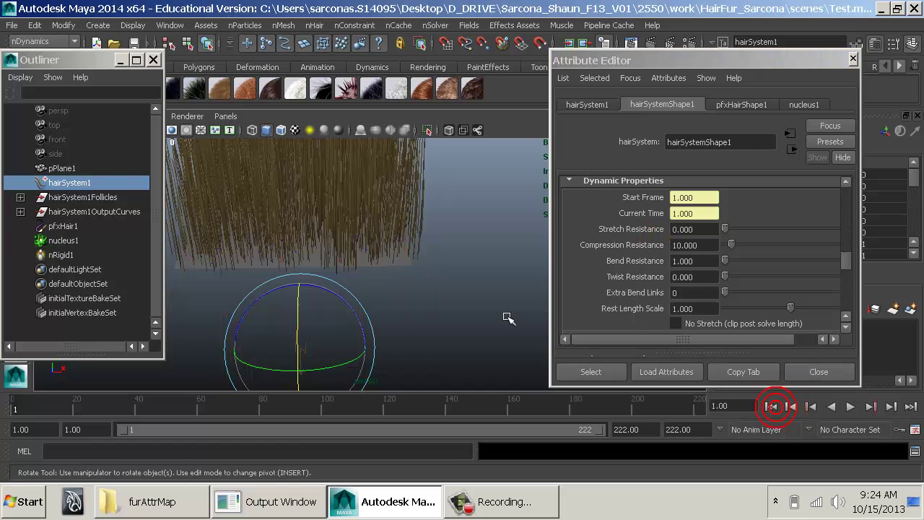
{"action": "key", "text": "alt+v"}
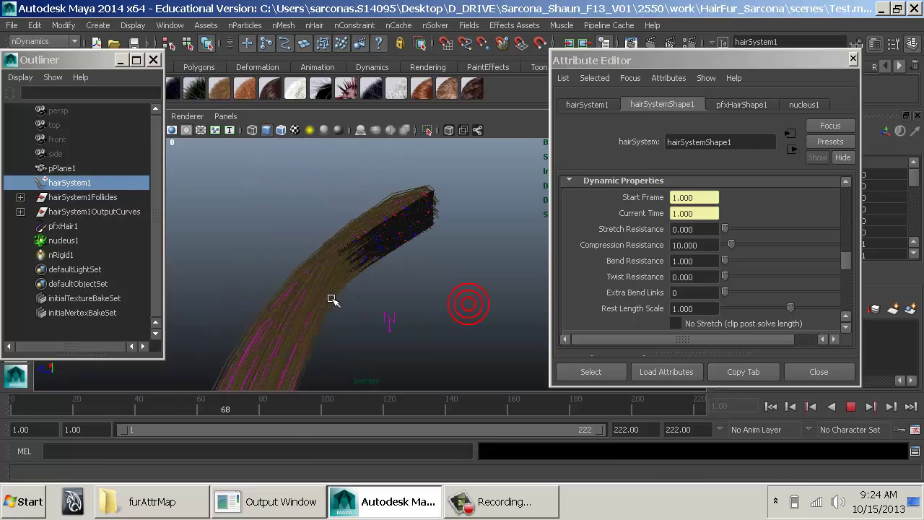
{"action": "key", "text": "Escape"}
Inspect the hair's lower ends from the front while continuing the simulation to frame 110
{"action": "right_click_drag", "start_coordinate": [521, 307], "coordinate": [268, 291], "text": "alt"}
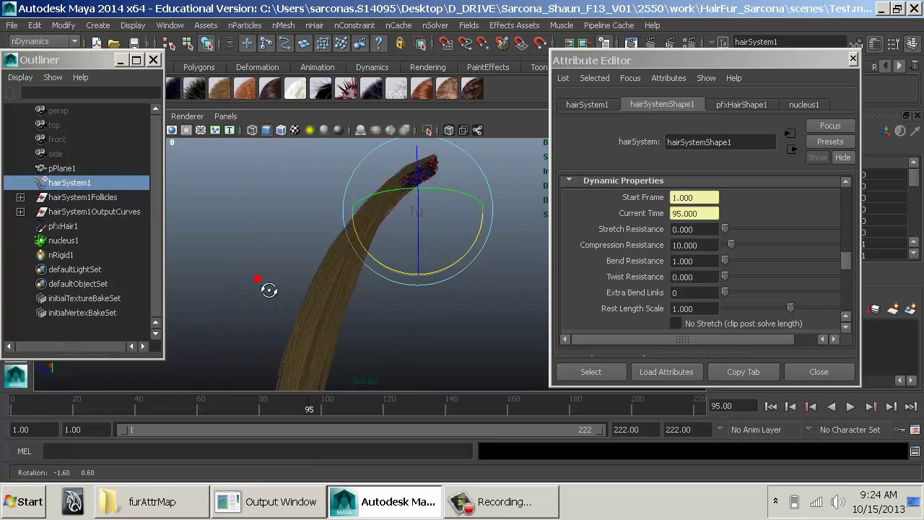
{"action": "left_click_drag", "start_coordinate": [268, 290], "coordinate": [519, 306], "text": "alt"}
{"action": "middle_click_drag", "start_coordinate": [487, 340], "coordinate": [464, 305], "text": "alt"}
{"action": "key", "text": "alt+v"}
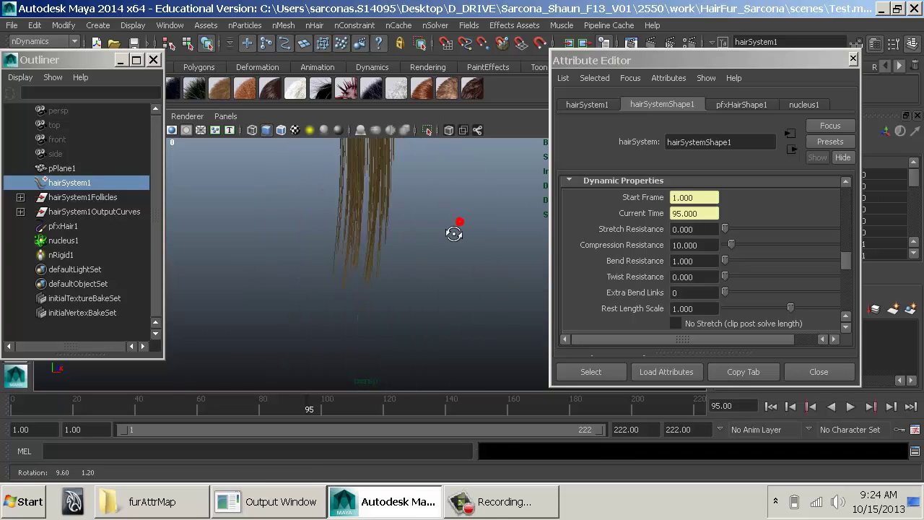
{"action": "key", "text": "Escape"}
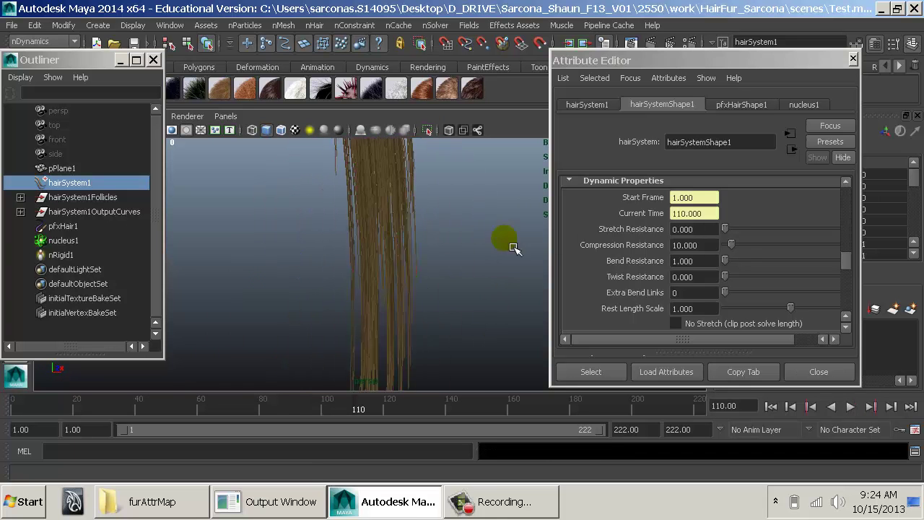
Set Stretch Resistance to 1 and replay the simulation from frame 1 to frame 124
{"action": "double_click", "coordinate": [716, 231]}
{"action": "type", "text": "1"}
{"action": "key", "text": "Tab"}
{"action": "left_click", "coordinate": [770, 406]}
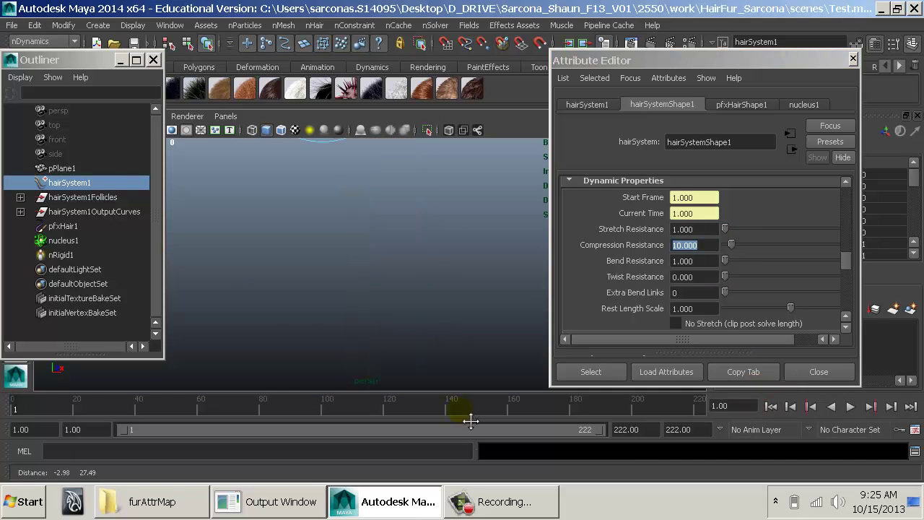
{"action": "key", "text": "alt+v"}
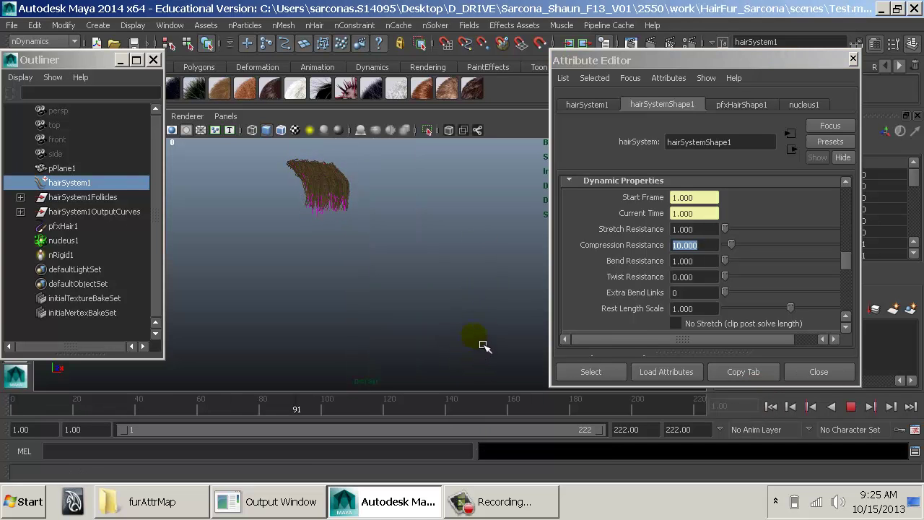
{"action": "key", "text": "Escape"}
Lower Stretch Resistance to 0.25, replay the simulation from the start to frame 143, and inspect the hanging hair up close
{"action": "double_click", "coordinate": [705, 228]}
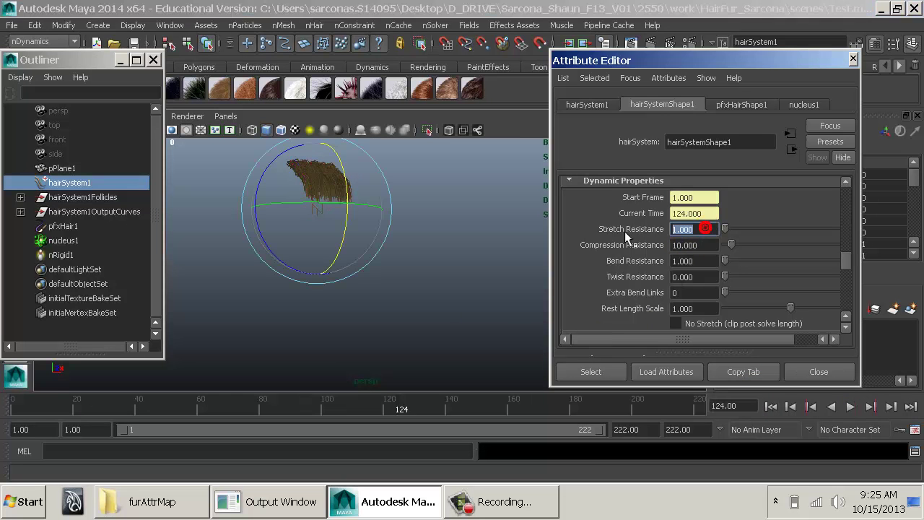
{"action": "type", "text": "0.25"}
{"action": "key", "text": "Return"}
{"action": "left_click", "coordinate": [774, 406]}
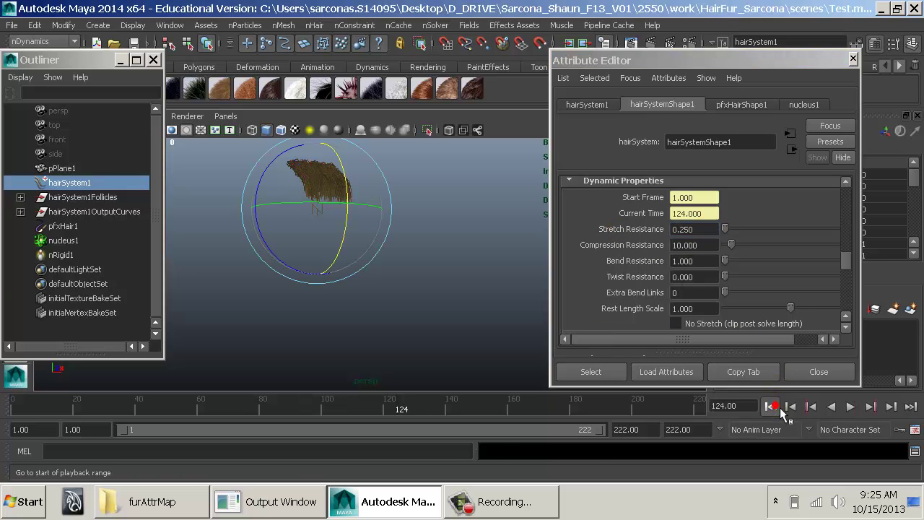
{"action": "left_click", "coordinate": [850, 406]}
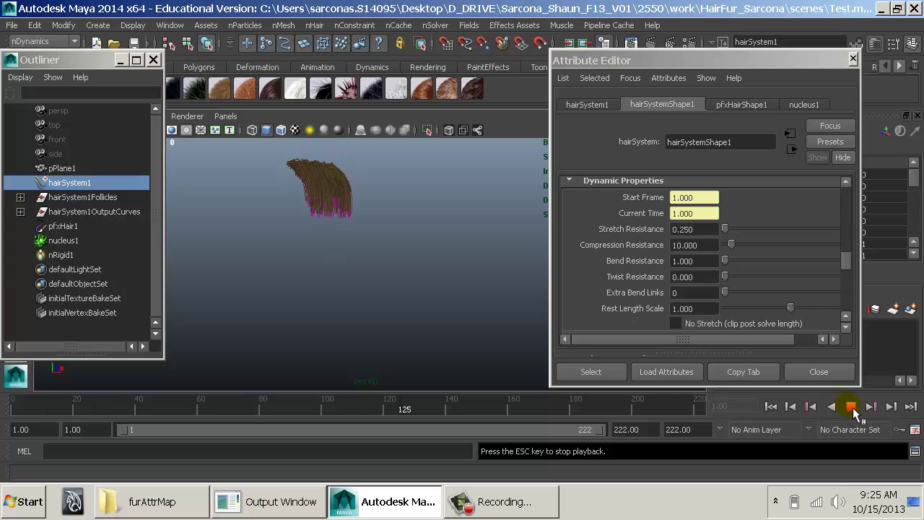
{"action": "left_click", "coordinate": [852, 407]}
{"action": "right_click_drag", "start_coordinate": [408, 268], "coordinate": [606, 310], "text": "alt"}
{"action": "middle_click_drag", "start_coordinate": [393, 274], "coordinate": [426, 275], "text": "alt"}
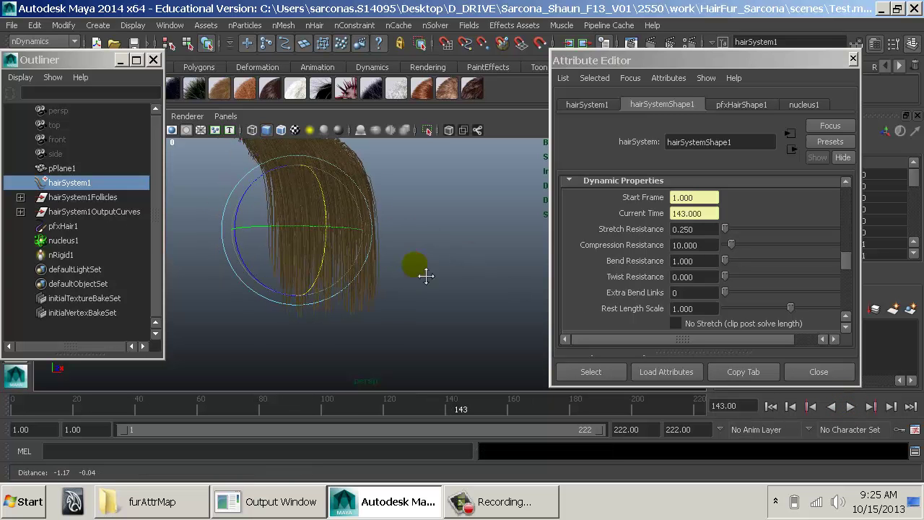
Set hairSystemShape1's Stretch Resistance to 10
{"action": "double_click", "coordinate": [690, 229]}
{"action": "type", "text": "1"}
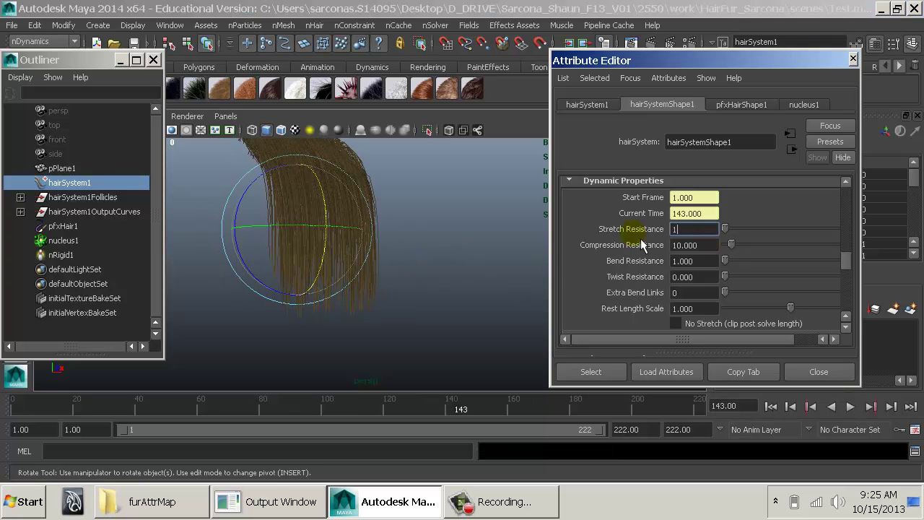
{"action": "type", "text": "0"}
{"action": "key", "text": "Return"}
Look through hairSystemShape1's remaining dynamic attributes, from Twist Resistance and Start Curve Attract to Forces, Turbulence and Caching
{"action": "double_click", "coordinate": [690, 277]}
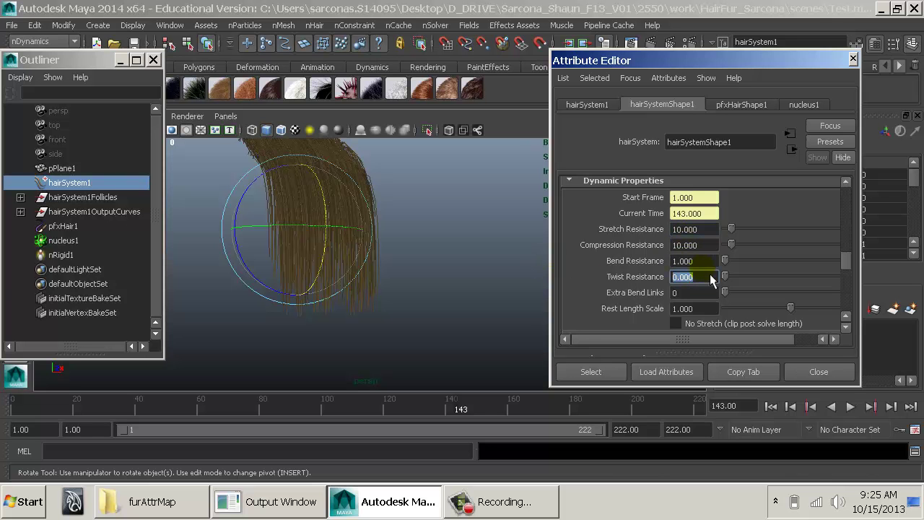
{"action": "scroll", "coordinate": [696, 278], "scroll_direction": "down", "scroll_amount": 6}
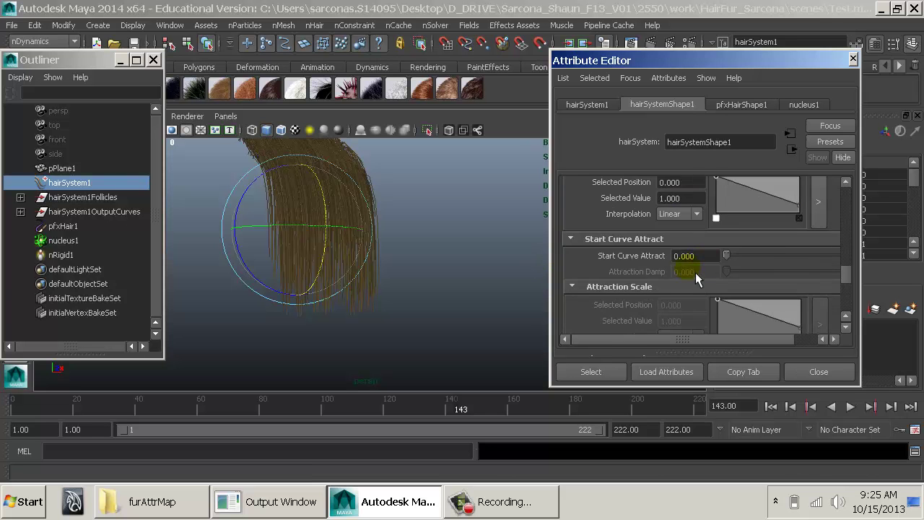
{"action": "scroll", "coordinate": [695, 272], "scroll_direction": "down", "scroll_amount": 5}
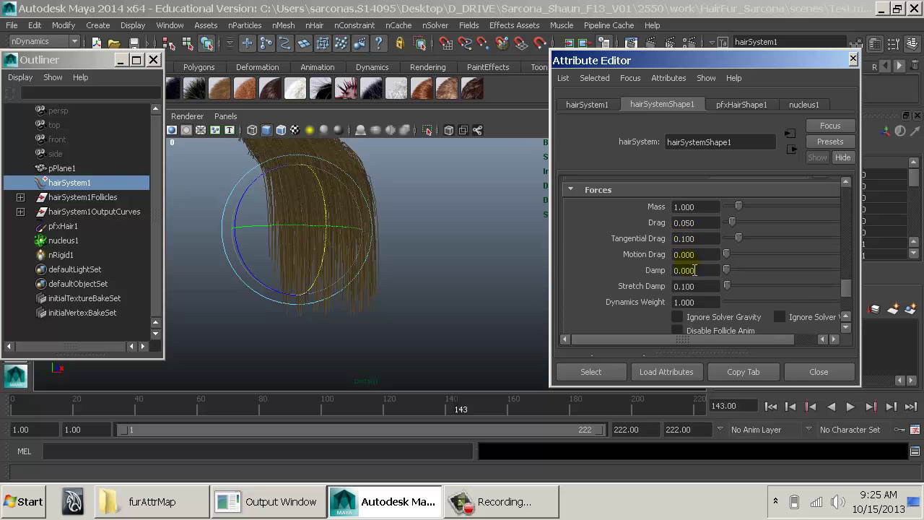
{"action": "scroll", "coordinate": [709, 235], "scroll_direction": "down", "scroll_amount": 6}
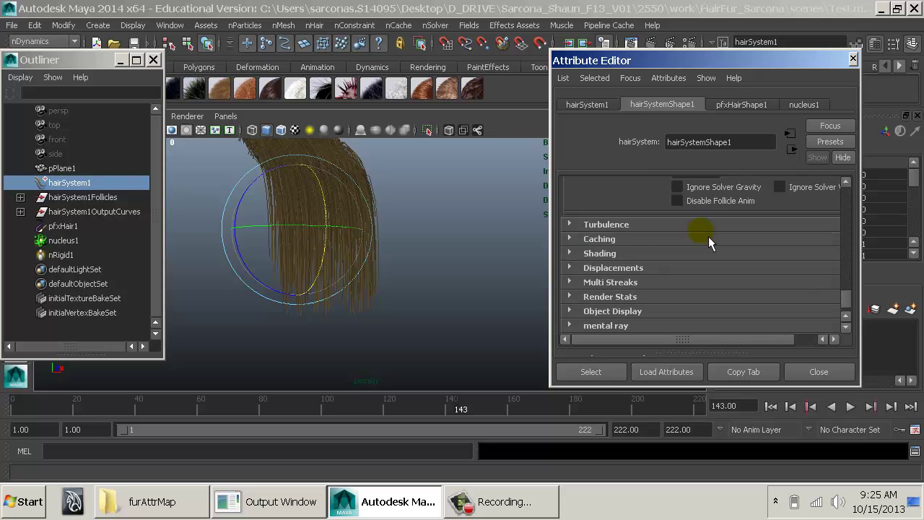
{"action": "left_click", "coordinate": [639, 227]}
{"action": "left_click", "coordinate": [647, 227]}
{"action": "left_click", "coordinate": [631, 240]}
{"action": "left_click", "coordinate": [632, 240]}
Change the Hair Color in the Shading attributes to the dark navy blue from the color history
{"action": "left_click", "coordinate": [633, 253]}
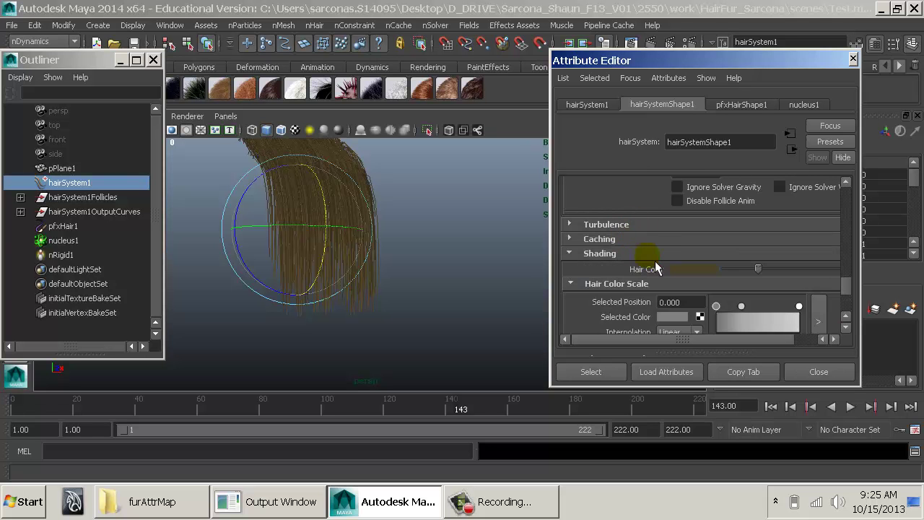
{"action": "scroll", "coordinate": [679, 266], "scroll_direction": "down", "scroll_amount": 2}
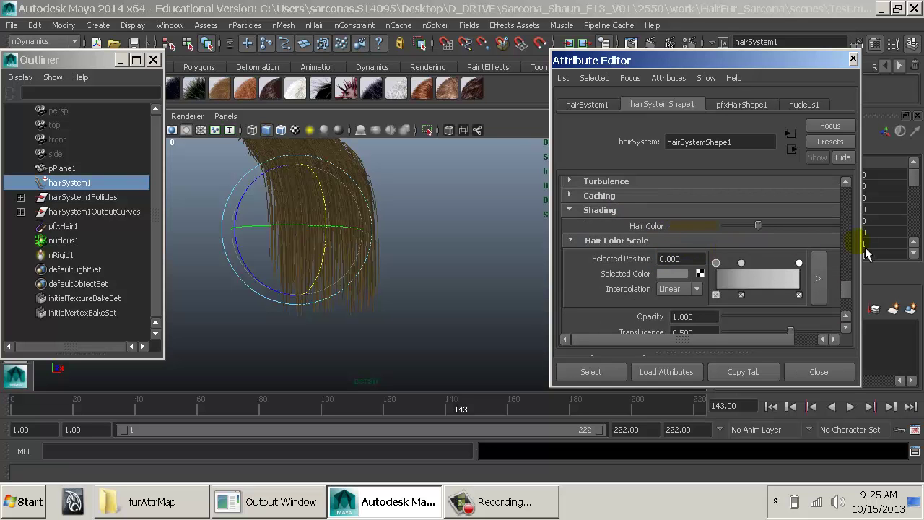
{"action": "left_click", "coordinate": [710, 226]}
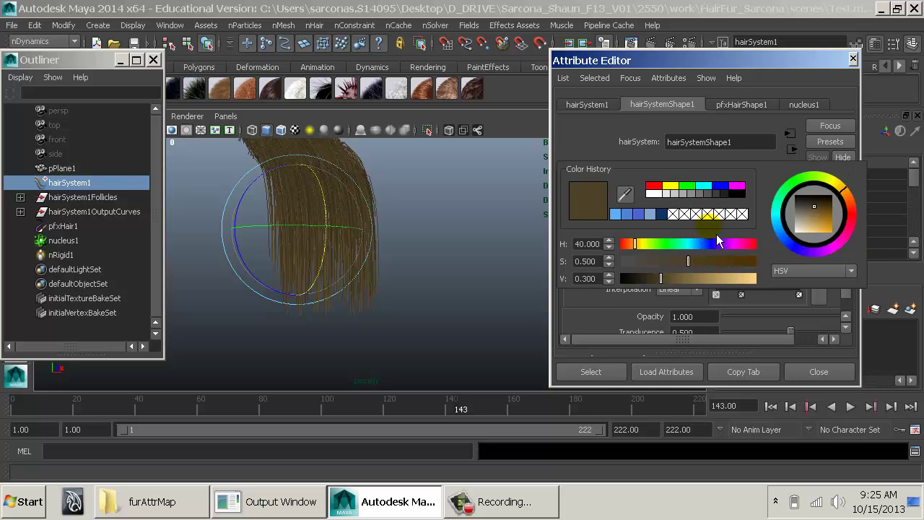
{"action": "left_click", "coordinate": [661, 214]}
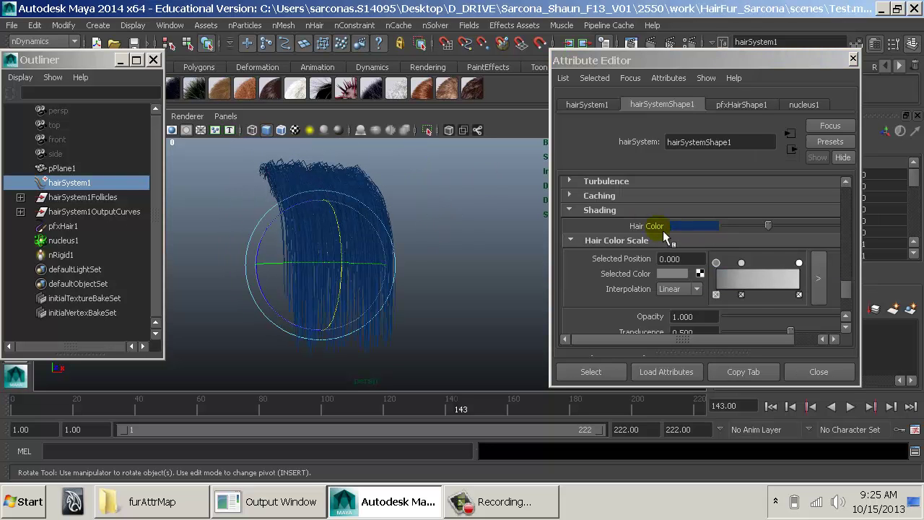
Render the blue hair at frame 143 from the current view and again from an orbited view
{"action": "scroll", "coordinate": [685, 233], "scroll_direction": "down", "scroll_amount": 2}
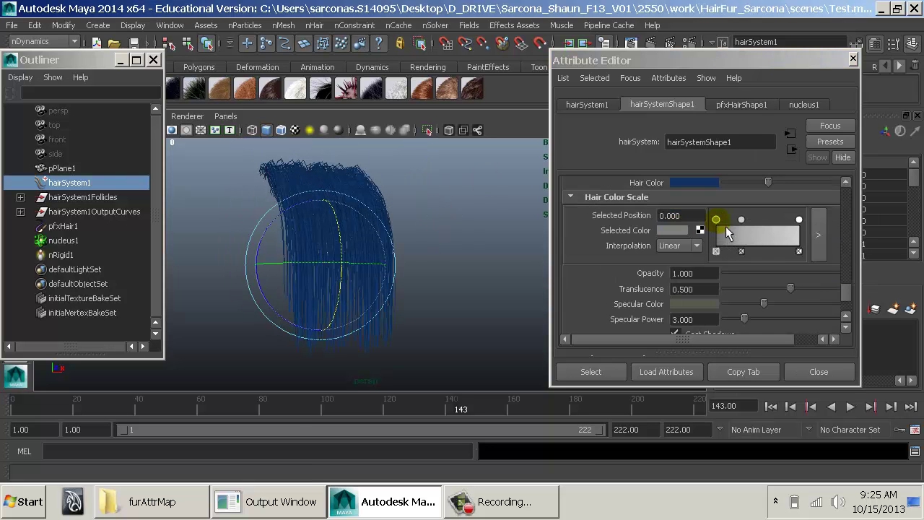
{"action": "left_click", "coordinate": [798, 219]}
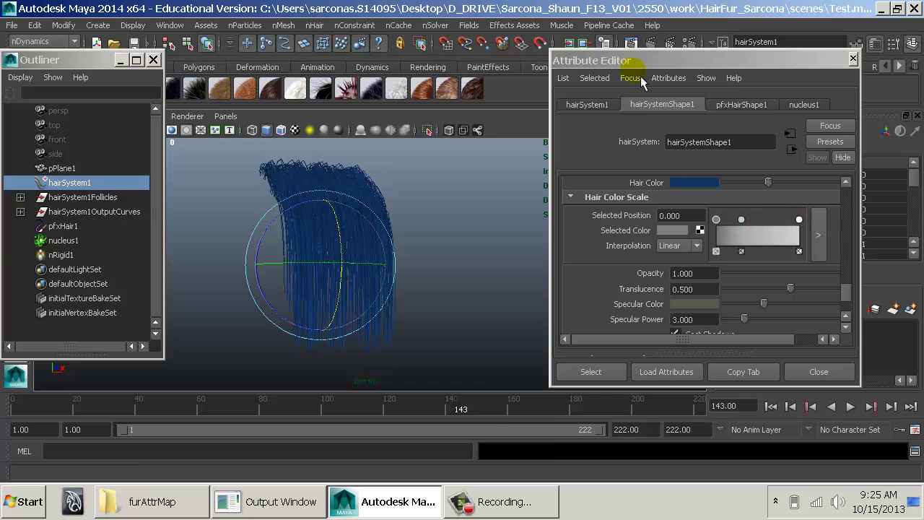
{"action": "left_click", "coordinate": [656, 44]}
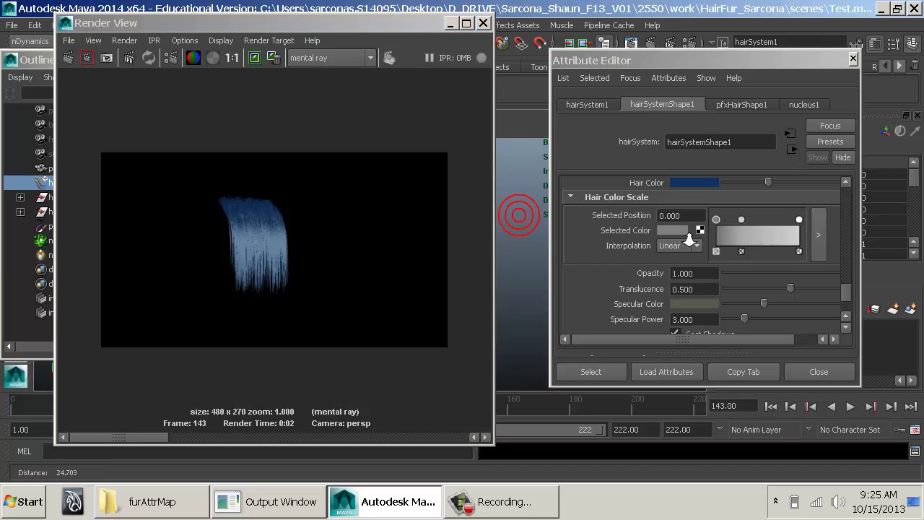
{"action": "left_click", "coordinate": [483, 22]}
{"action": "left_click_drag", "start_coordinate": [491, 264], "coordinate": [433, 262], "text": "alt"}
{"action": "left_click", "coordinate": [652, 45]}
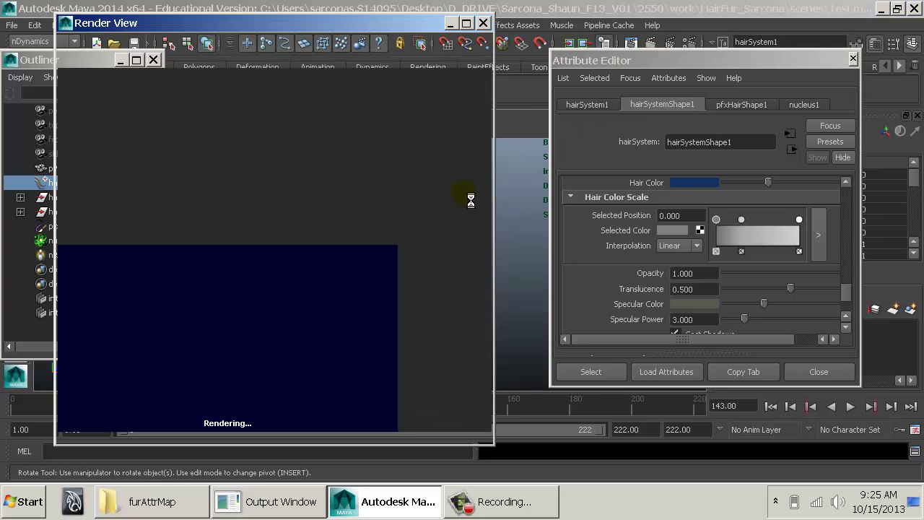
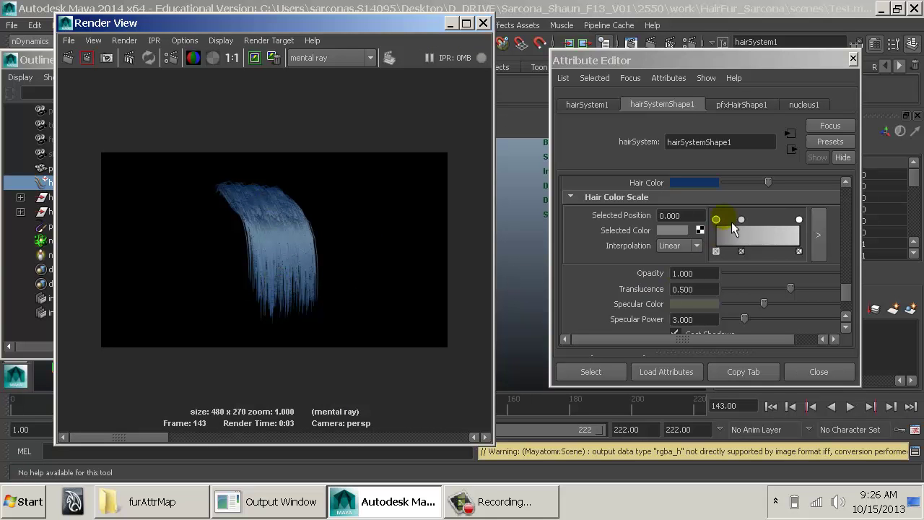
Brighten Specular Color to a pale blue-gray with V 0.691, set Specular Power to about 15.956, and render a region around the hair
{"action": "scroll", "coordinate": [688, 224], "scroll_direction": "down", "scroll_amount": 5}
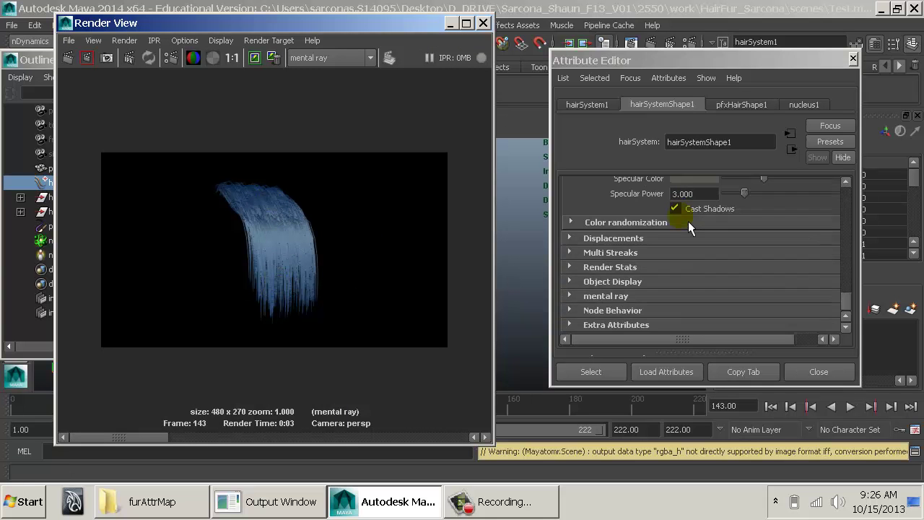
{"action": "scroll", "coordinate": [682, 230], "scroll_direction": "up", "scroll_amount": 4}
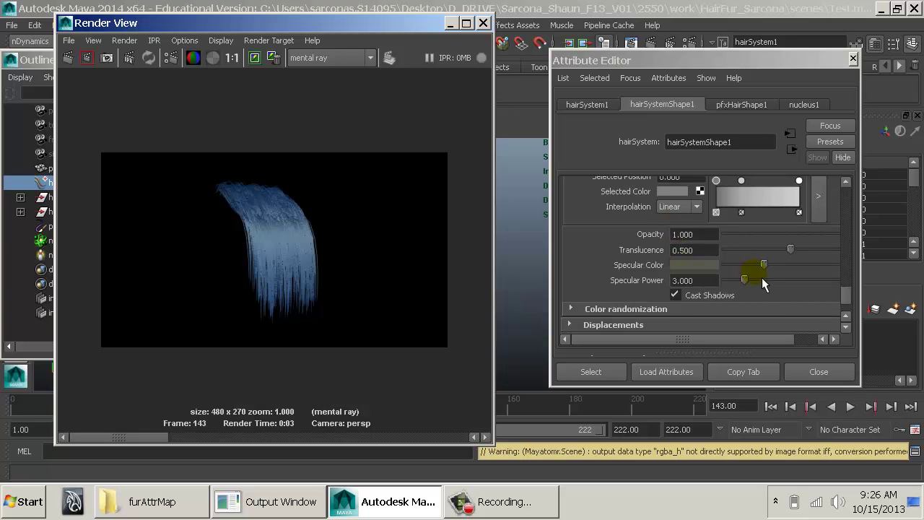
{"action": "left_click", "coordinate": [715, 266]}
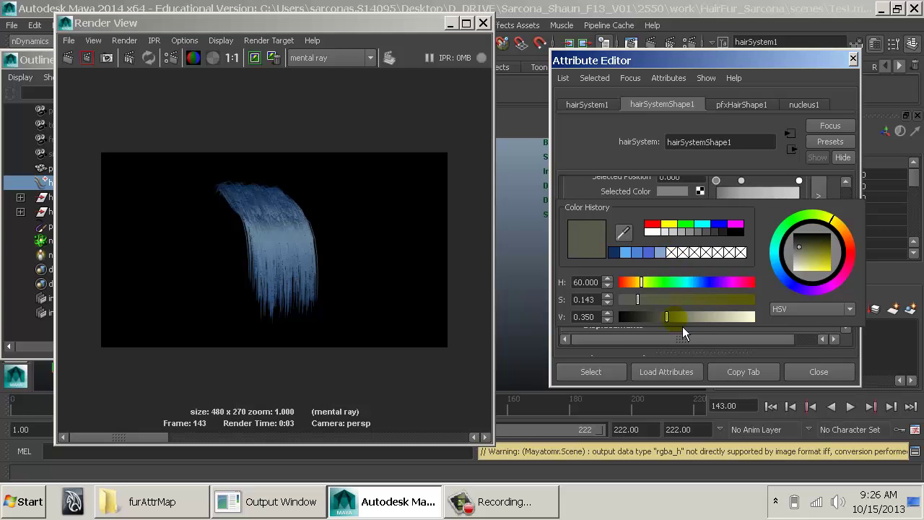
{"action": "left_click_drag", "start_coordinate": [674, 315], "coordinate": [713, 318]}
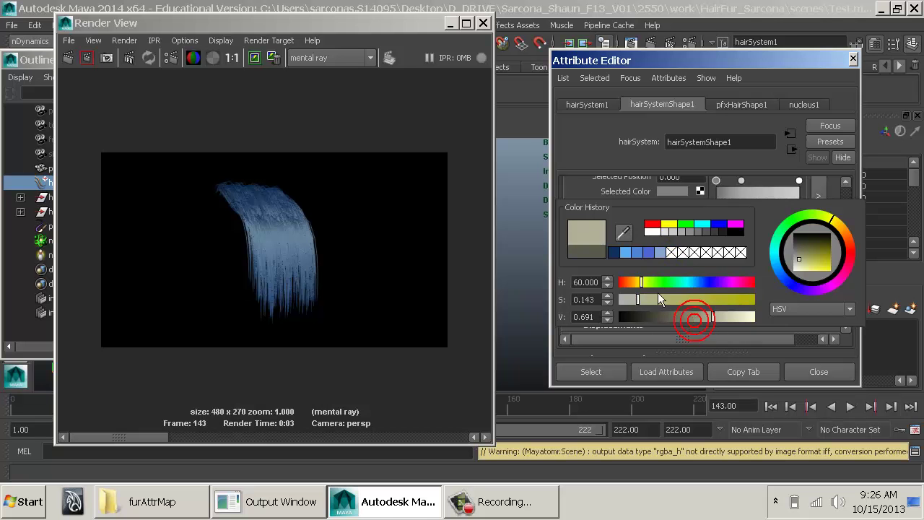
{"action": "left_click_drag", "start_coordinate": [658, 282], "coordinate": [699, 288]}
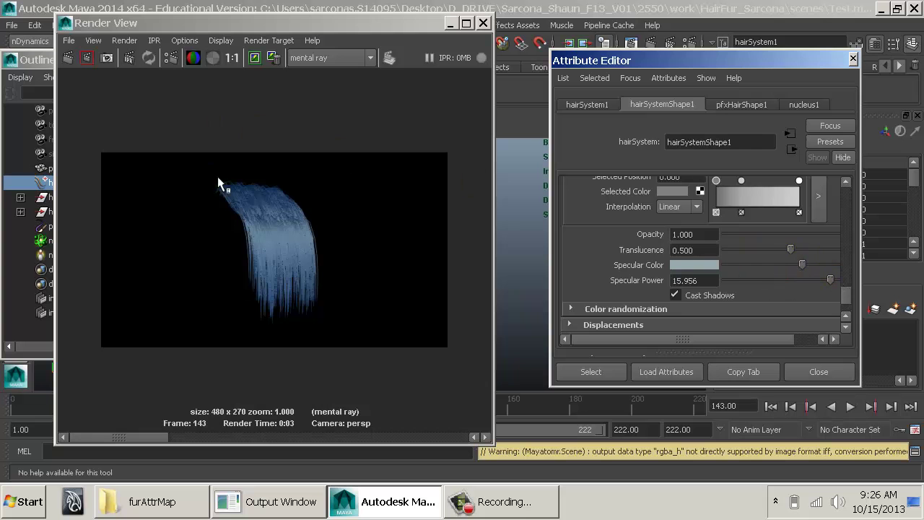
{"action": "left_click", "coordinate": [86, 57]}
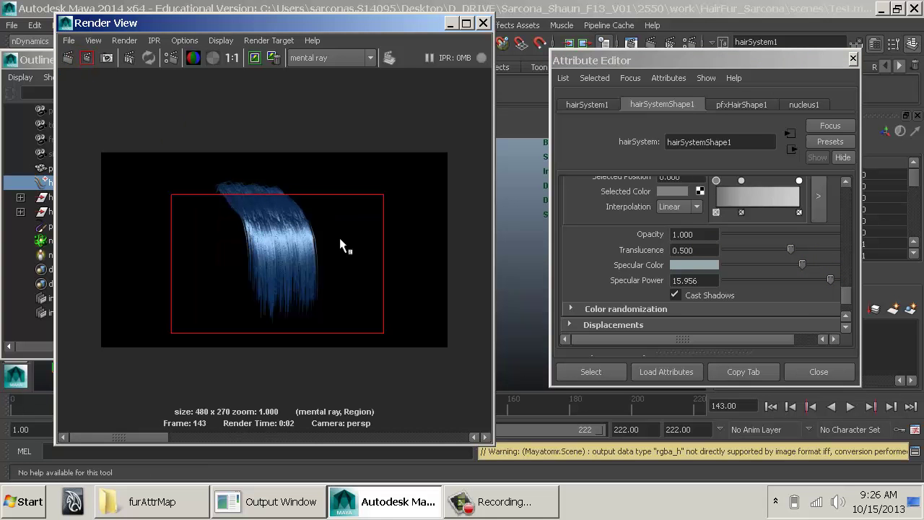
Darken the first point of the Hair Color Scale, at position 0, to near black
{"action": "scroll", "coordinate": [738, 291], "scroll_direction": "up", "scroll_amount": 2}
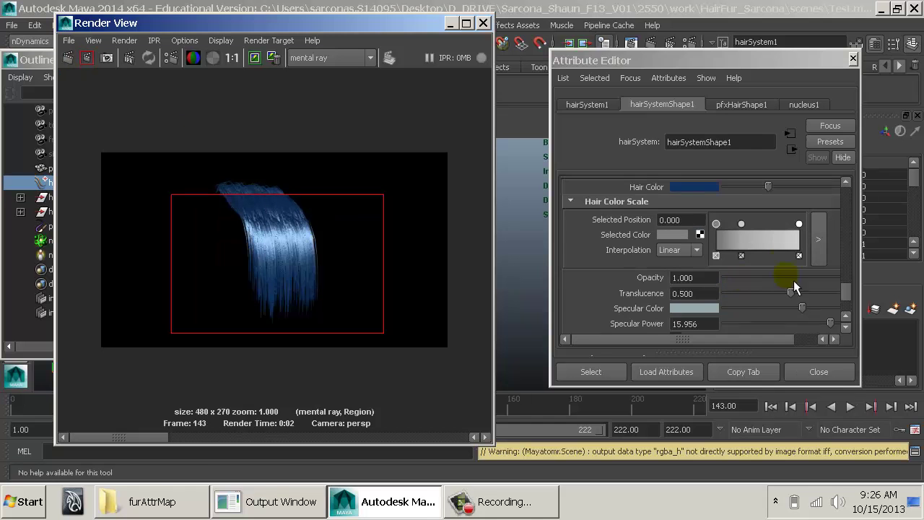
{"action": "left_click", "coordinate": [721, 226]}
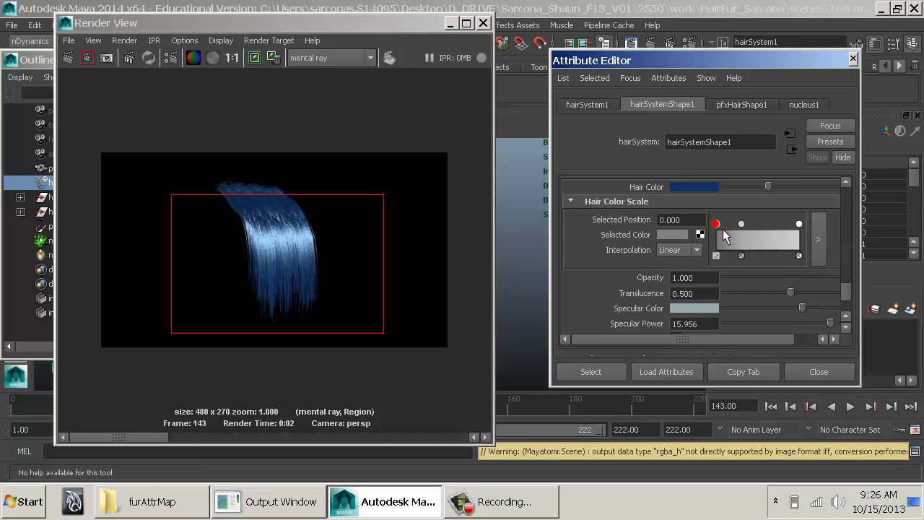
{"action": "left_click", "coordinate": [667, 234]}
{"action": "left_click_drag", "start_coordinate": [635, 286], "coordinate": [598, 294]}
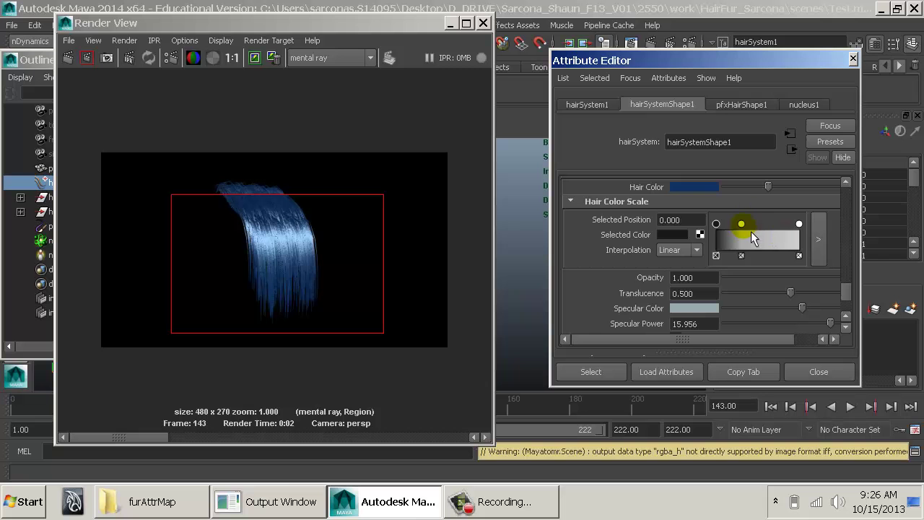
Replace the middle point of the Hair Color Scale with a dark one at position 0.548 and render the whole frame
{"action": "left_click", "coordinate": [741, 255]}
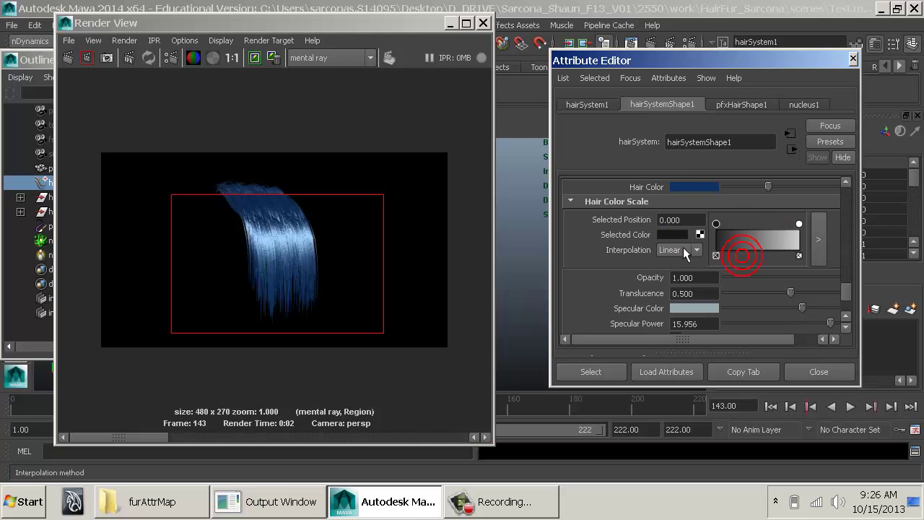
{"action": "left_click", "coordinate": [798, 227]}
{"action": "left_click", "coordinate": [726, 237]}
{"action": "left_click_drag", "start_coordinate": [734, 244], "coordinate": [760, 244]}
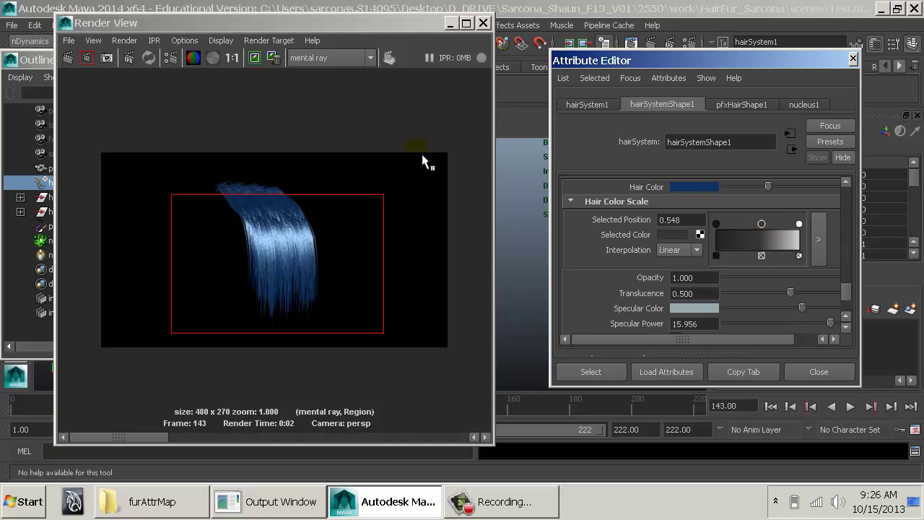
{"action": "left_click", "coordinate": [74, 59]}
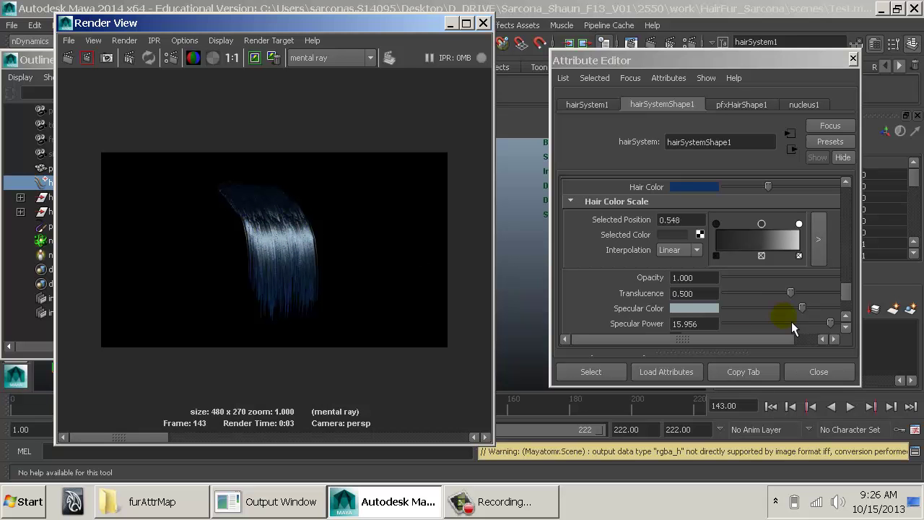
Test-render the hair with Specular Power at about 1.749 and again at 20
{"action": "left_click_drag", "start_coordinate": [791, 324], "coordinate": [744, 328]}
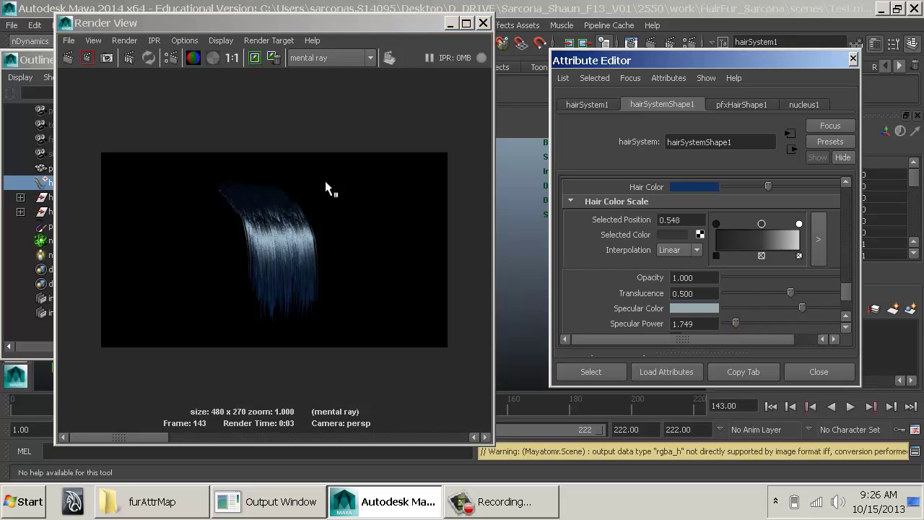
{"action": "left_click", "coordinate": [68, 57]}
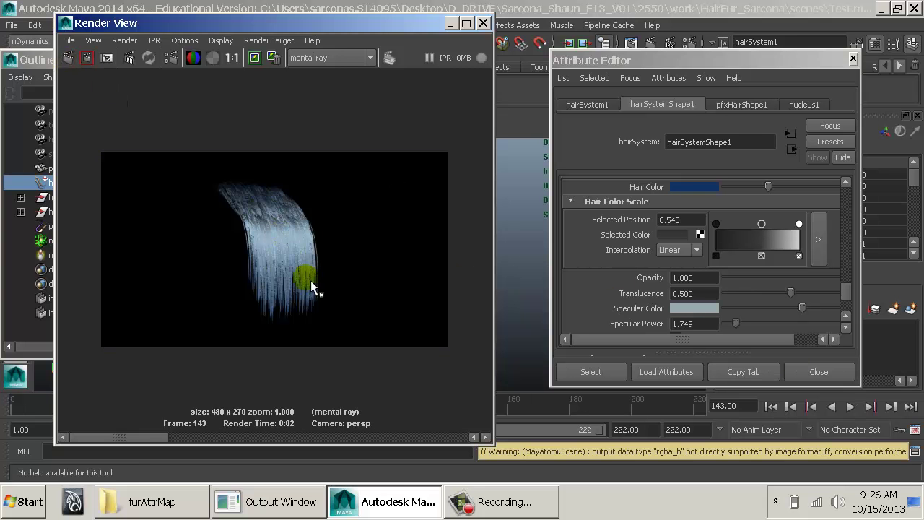
{"action": "left_click_drag", "start_coordinate": [735, 322], "coordinate": [897, 313]}
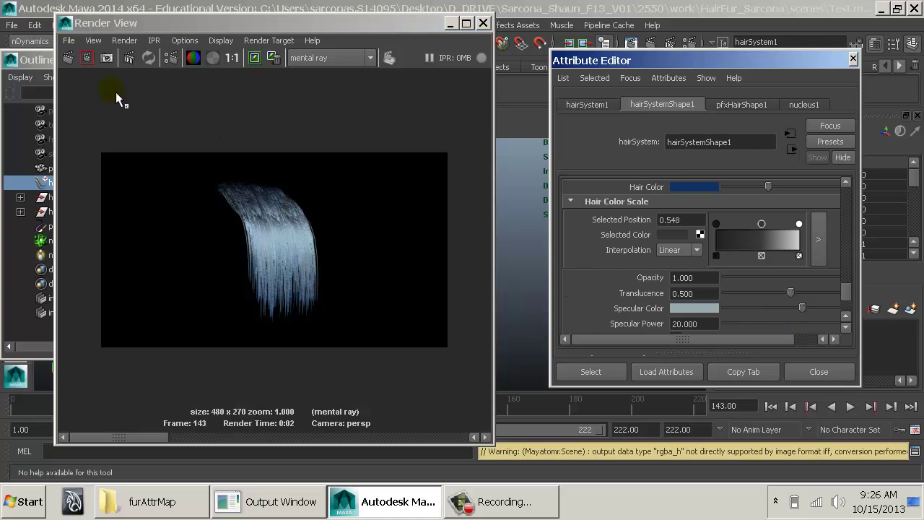
{"action": "left_click", "coordinate": [69, 57]}
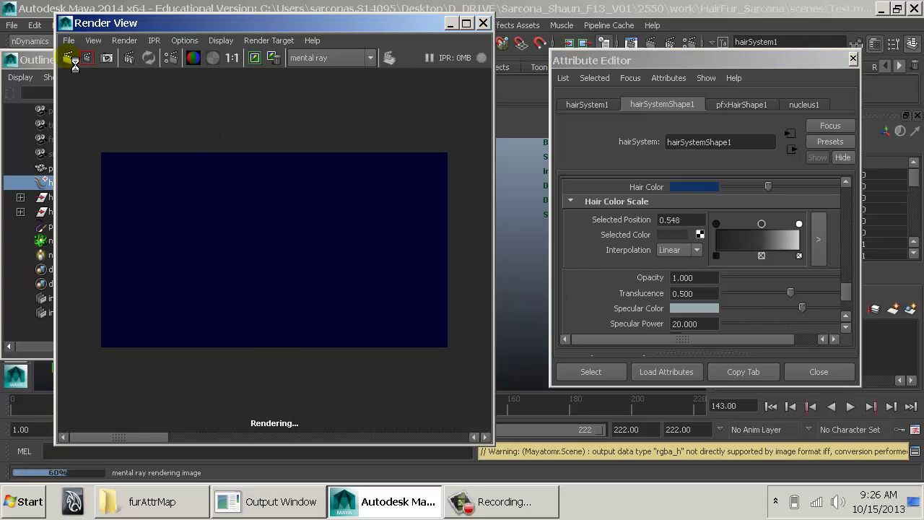
Set Specular Power to 0 and Opacity to about 0.486, and render the frame
{"action": "left_click", "coordinate": [726, 327]}
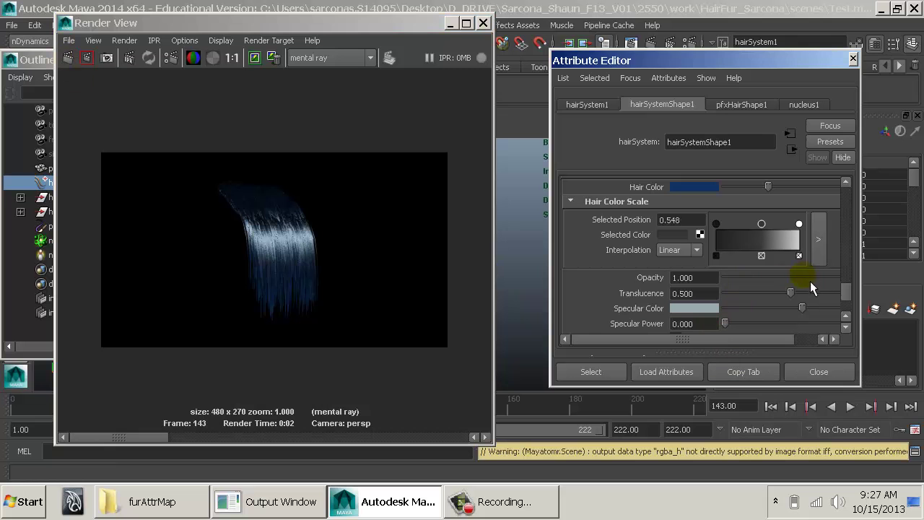
{"action": "left_click_drag", "start_coordinate": [799, 279], "coordinate": [789, 277]}
{"action": "left_click", "coordinate": [72, 61]}
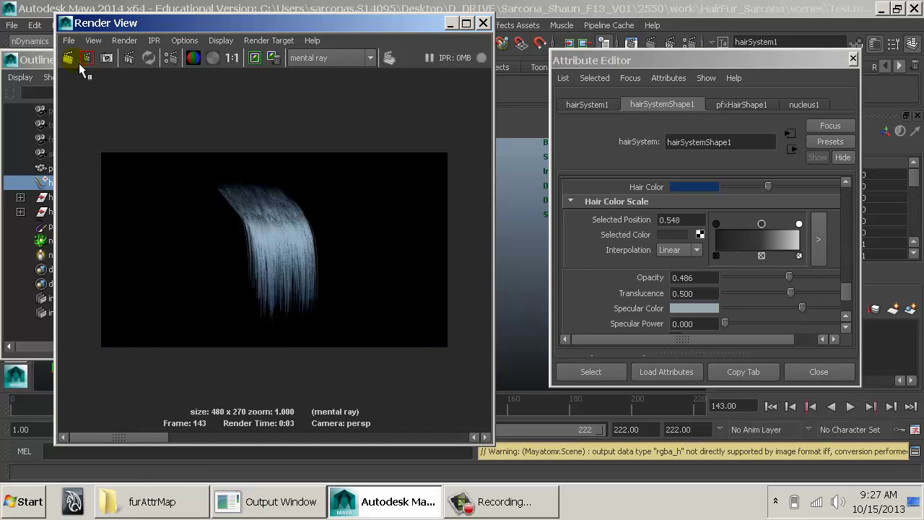
Examine the rendered hair's alpha channel up close, comparing it with the color channels
{"action": "left_click", "coordinate": [219, 63]}
{"action": "scroll", "coordinate": [218, 200], "scroll_direction": "up", "scroll_amount": 3}
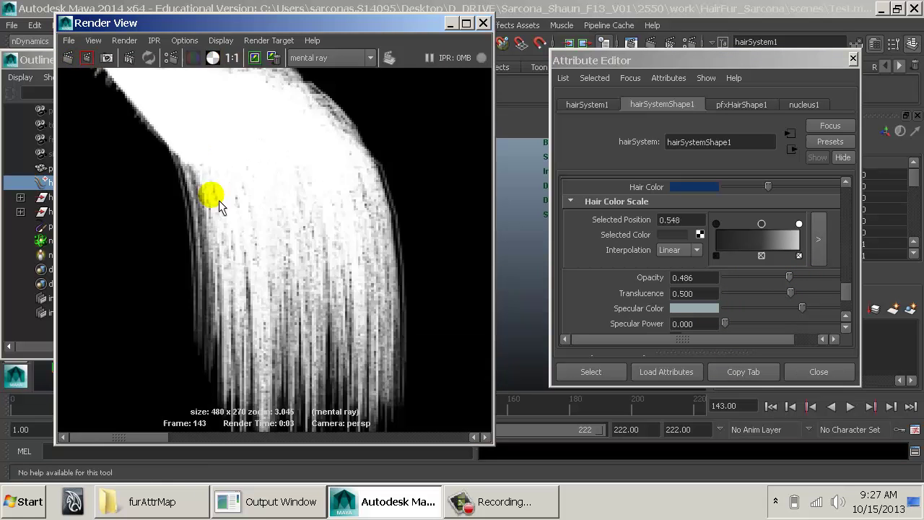
{"action": "left_click", "coordinate": [194, 61]}
{"action": "left_click", "coordinate": [210, 59]}
Set Opacity to 1, re-render the frame to check its alpha channel, and close the render window
{"action": "left_click", "coordinate": [809, 277]}
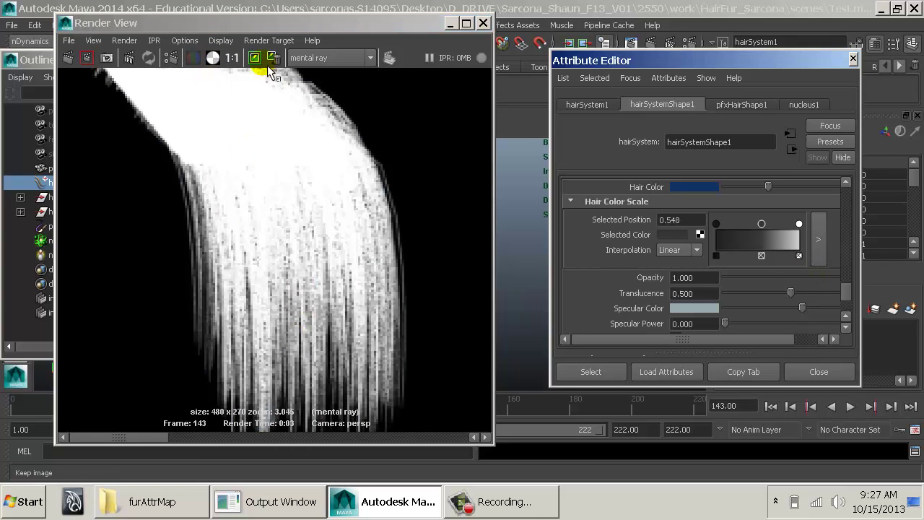
{"action": "left_click", "coordinate": [75, 57]}
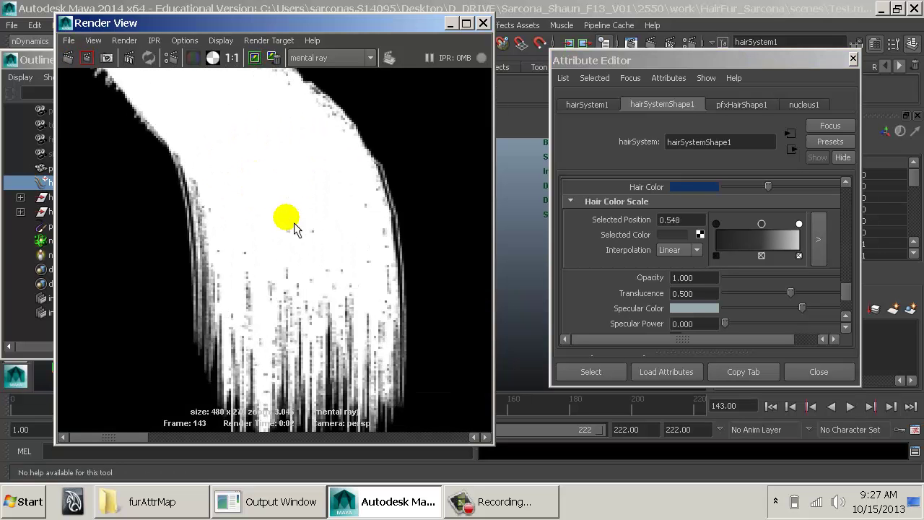
{"action": "left_click_drag", "start_coordinate": [133, 446], "coordinate": [143, 358]}
{"action": "left_click", "coordinate": [483, 24]}
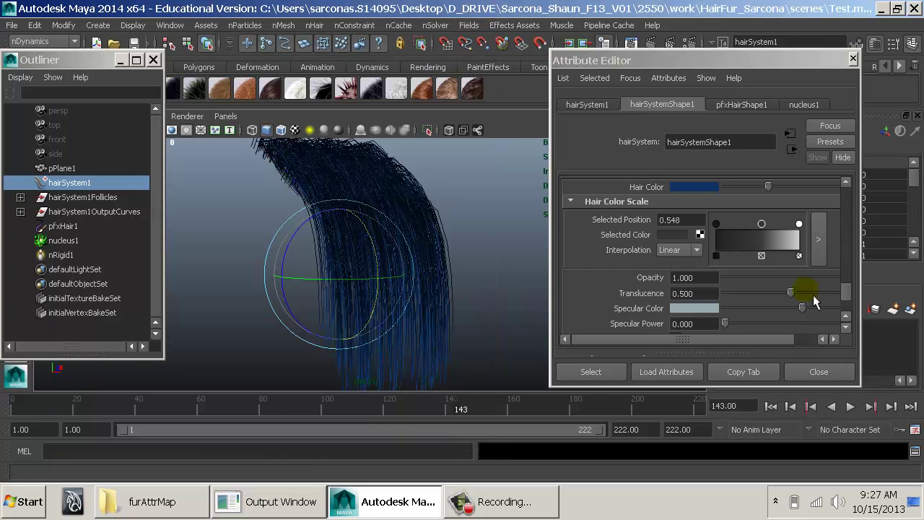
Set Hue Rand to about 0.978 in the hair system's Color Randomization settings
{"action": "scroll", "coordinate": [746, 280], "scroll_direction": "down", "scroll_amount": 5}
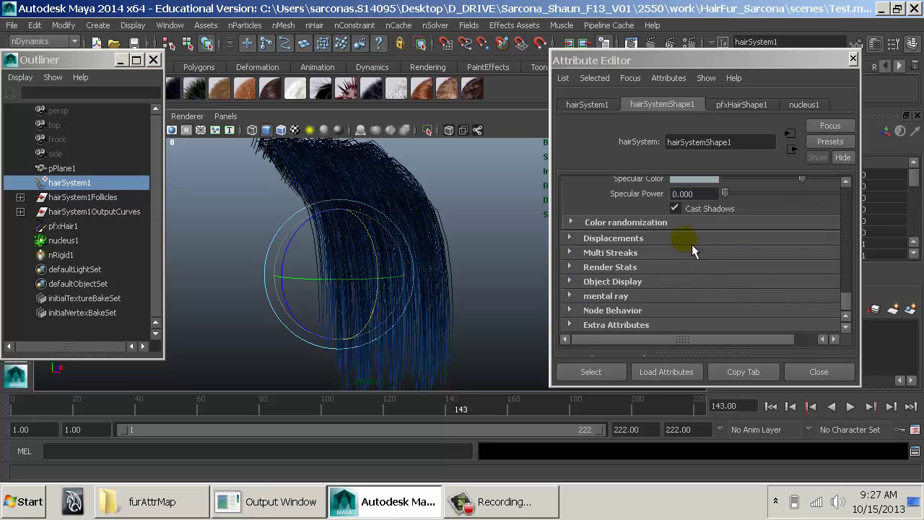
{"action": "left_click", "coordinate": [675, 223]}
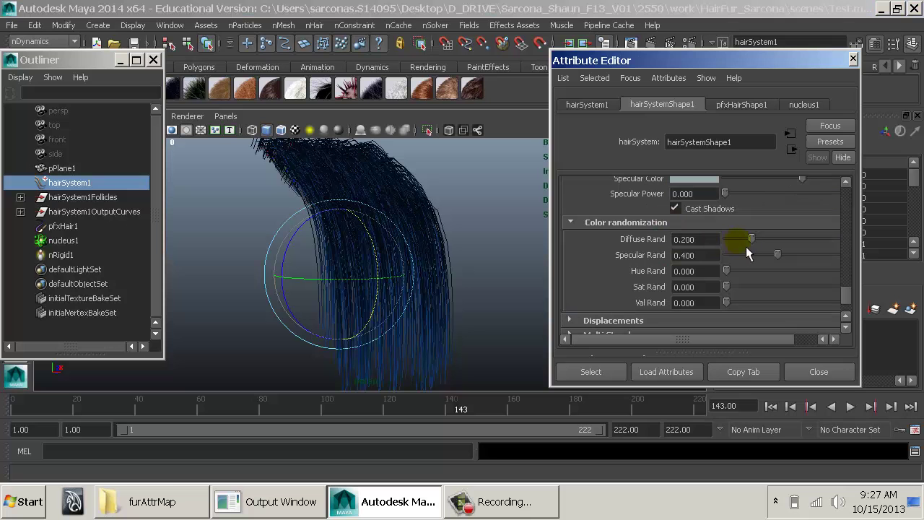
{"action": "double_click", "coordinate": [709, 241]}
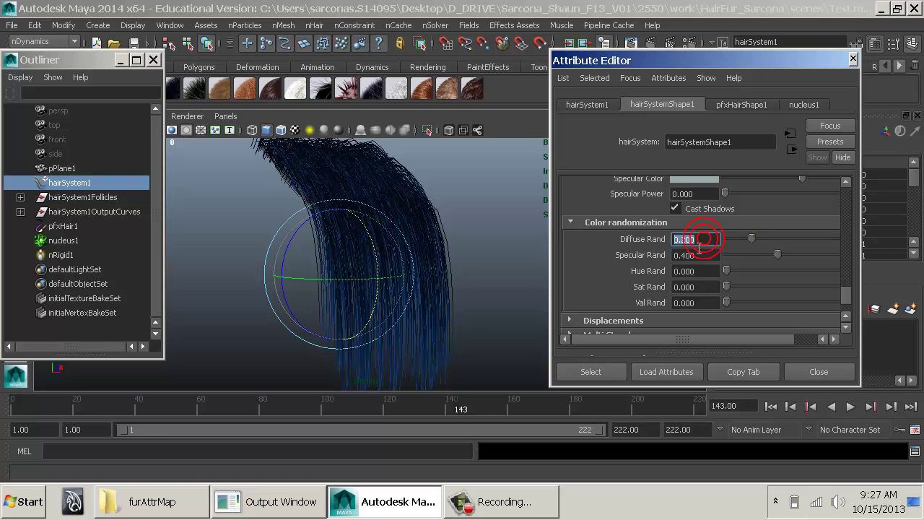
{"action": "left_click", "coordinate": [695, 255]}
{"action": "double_click", "coordinate": [694, 255]}
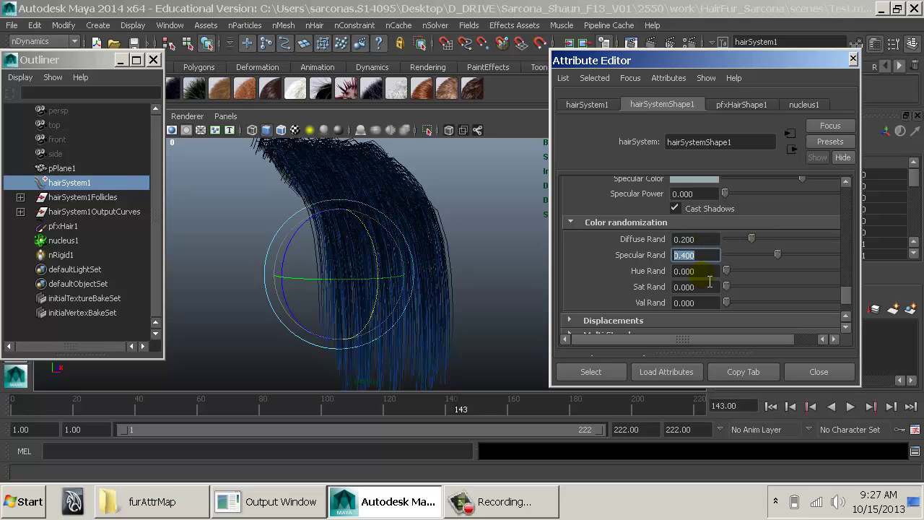
{"action": "left_click_drag", "start_coordinate": [734, 277], "coordinate": [785, 278]}
Render the current frame, examine the hue-randomized hair up close, and close the render window
{"action": "left_click", "coordinate": [521, 233]}
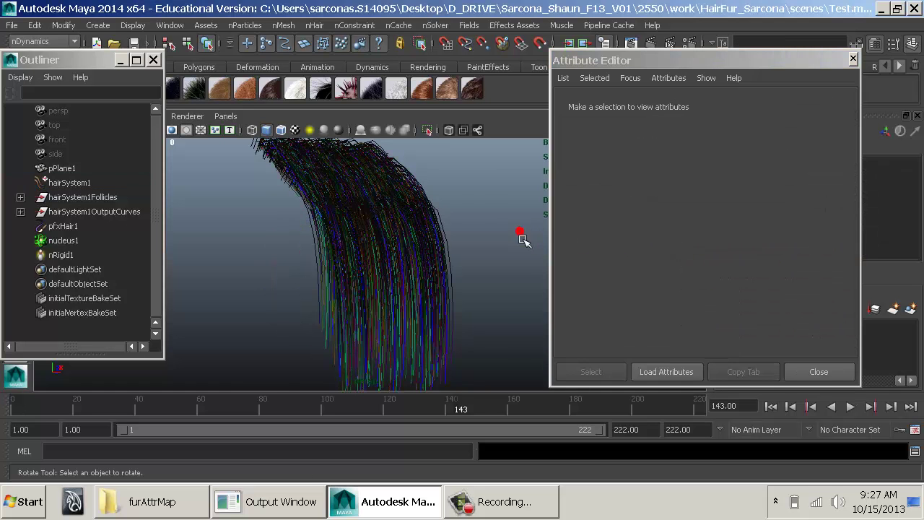
{"action": "left_click_drag", "start_coordinate": [521, 233], "coordinate": [494, 247], "text": "alt"}
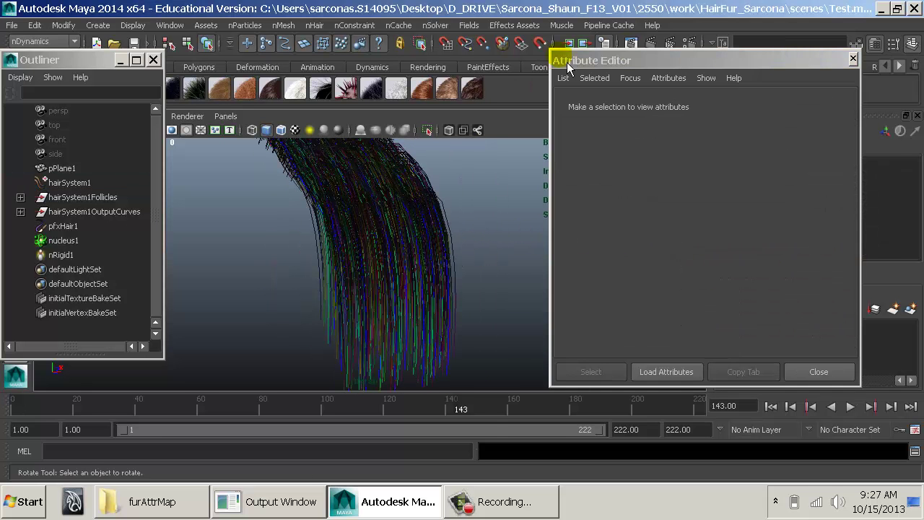
{"action": "left_click", "coordinate": [649, 42]}
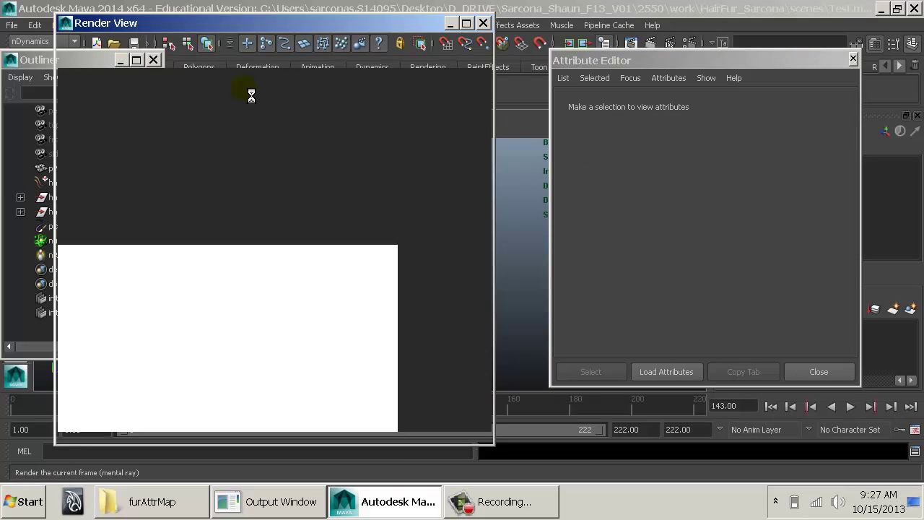
{"action": "left_click", "coordinate": [194, 61]}
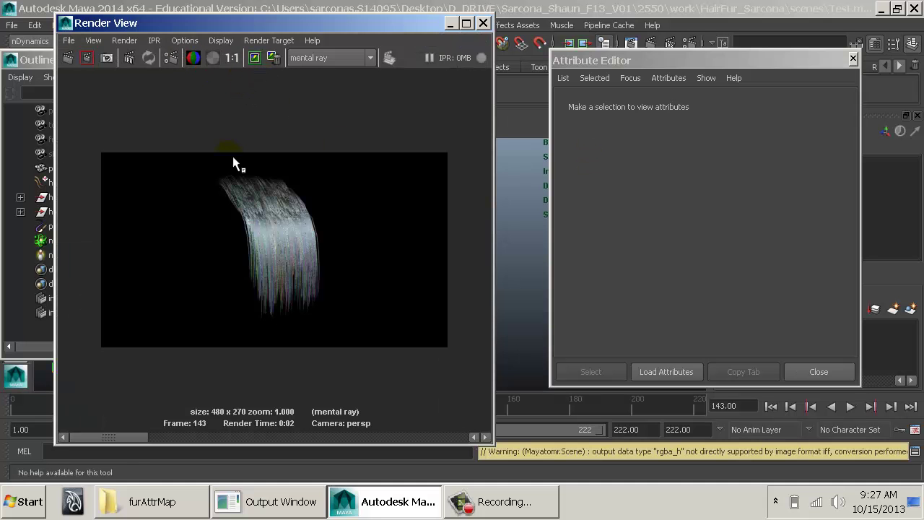
{"action": "right_click_drag", "start_coordinate": [229, 159], "coordinate": [292, 232], "text": "alt"}
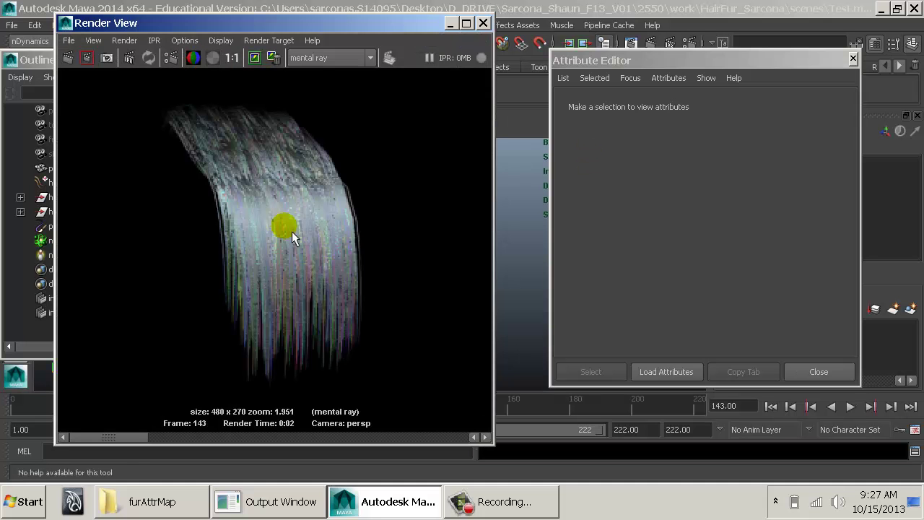
{"action": "left_click", "coordinate": [483, 22]}
Set the hair system's displacement Curl to about 0.273 and raise its Curl Frequency
{"action": "scroll", "coordinate": [729, 292], "scroll_direction": "down", "scroll_amount": 3}
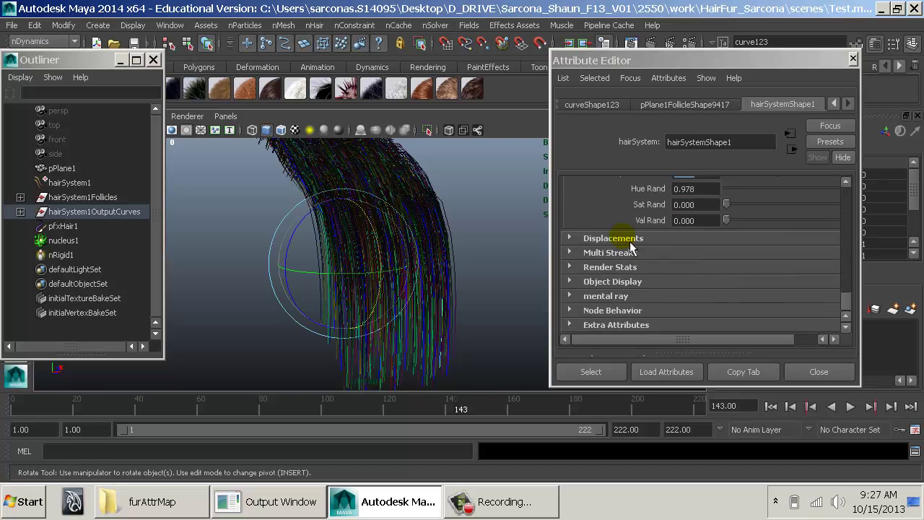
{"action": "left_click", "coordinate": [671, 240]}
{"action": "scroll", "coordinate": [683, 249], "scroll_direction": "down", "scroll_amount": 3}
{"action": "scroll", "coordinate": [682, 253], "scroll_direction": "up", "scroll_amount": 2}
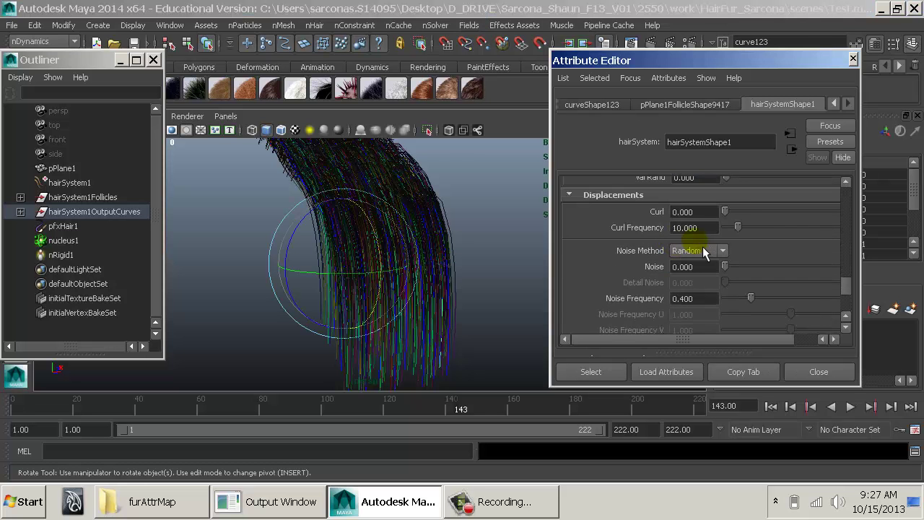
{"action": "left_click_drag", "start_coordinate": [753, 211], "coordinate": [796, 232]}
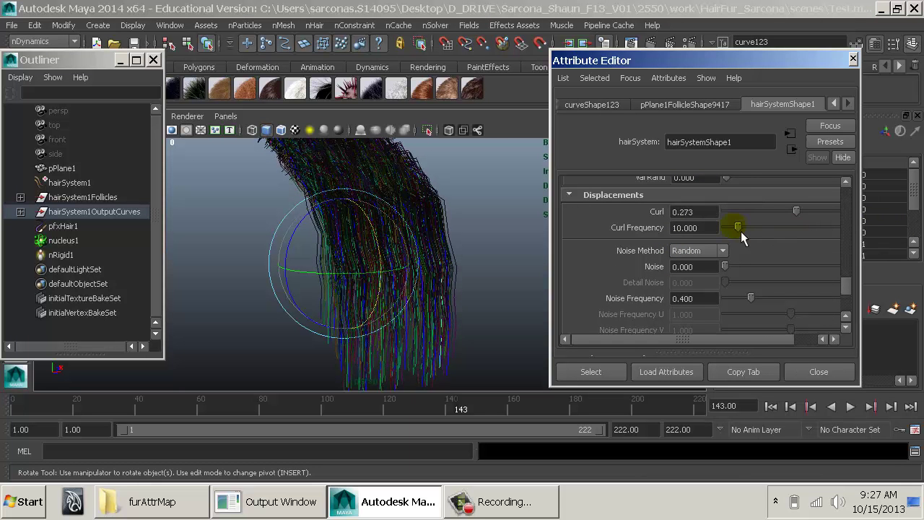
{"action": "left_click_drag", "start_coordinate": [739, 228], "coordinate": [921, 229]}
Examine the hair system's Multi Streaks count, spread and Light Each Hair settings
{"action": "scroll", "coordinate": [771, 246], "scroll_direction": "down", "scroll_amount": 5}
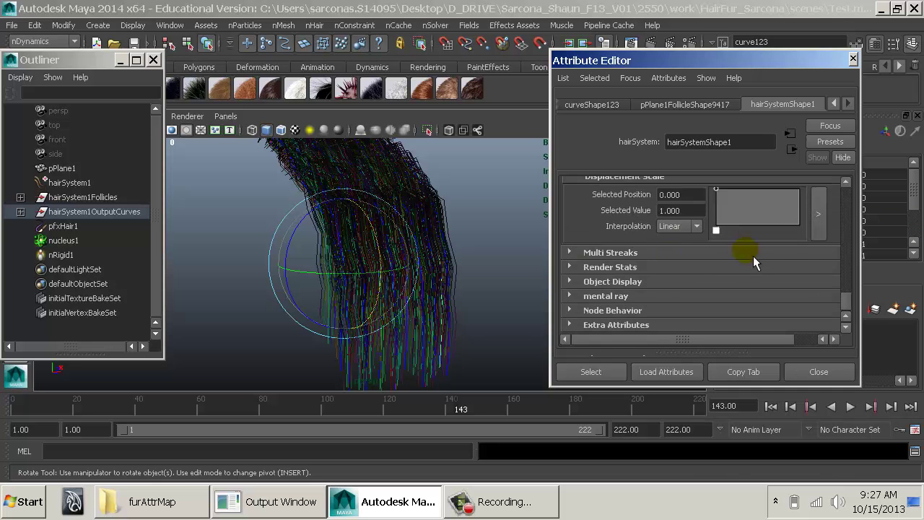
{"action": "left_click", "coordinate": [650, 271]}
{"action": "scroll", "coordinate": [649, 268], "scroll_direction": "down", "scroll_amount": 2}
{"action": "scroll", "coordinate": [647, 271], "scroll_direction": "down", "scroll_amount": 1}
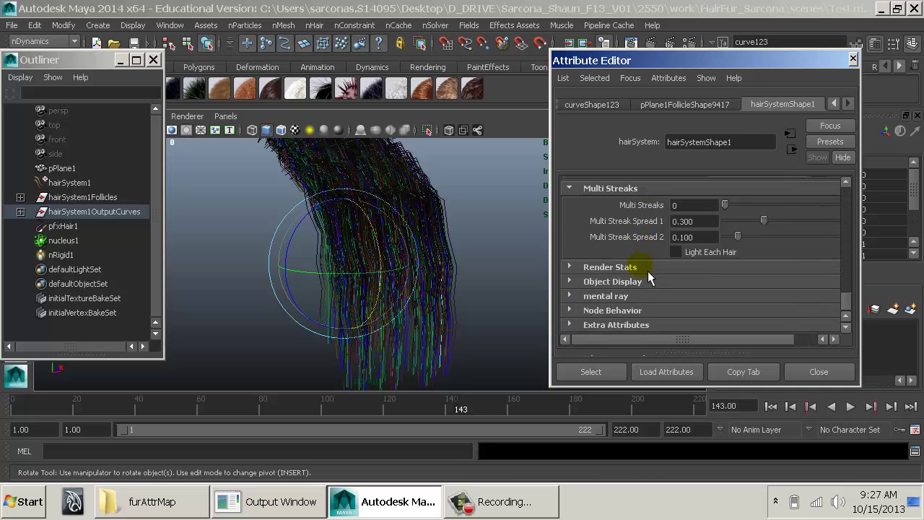
{"action": "left_click_drag", "start_coordinate": [724, 205], "coordinate": [834, 206]}
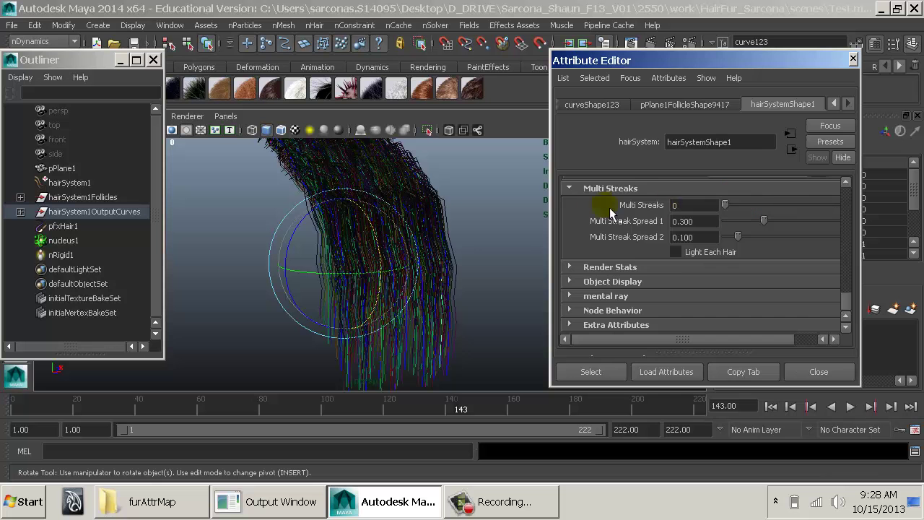
Check which attribute presets are offered for the hair system shape
{"action": "scroll", "coordinate": [657, 267], "scroll_direction": "up", "scroll_amount": 5}
{"action": "scroll", "coordinate": [658, 267], "scroll_direction": "up", "scroll_amount": 10}
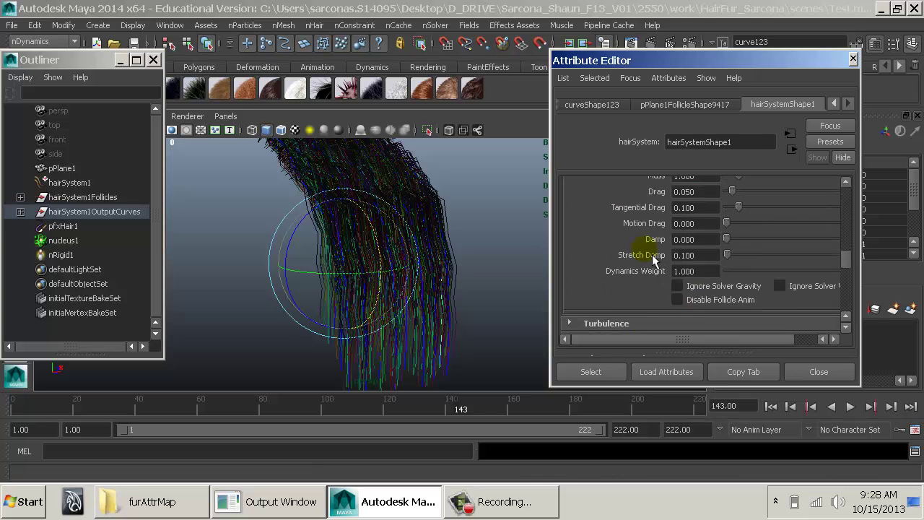
{"action": "left_click", "coordinate": [853, 142]}
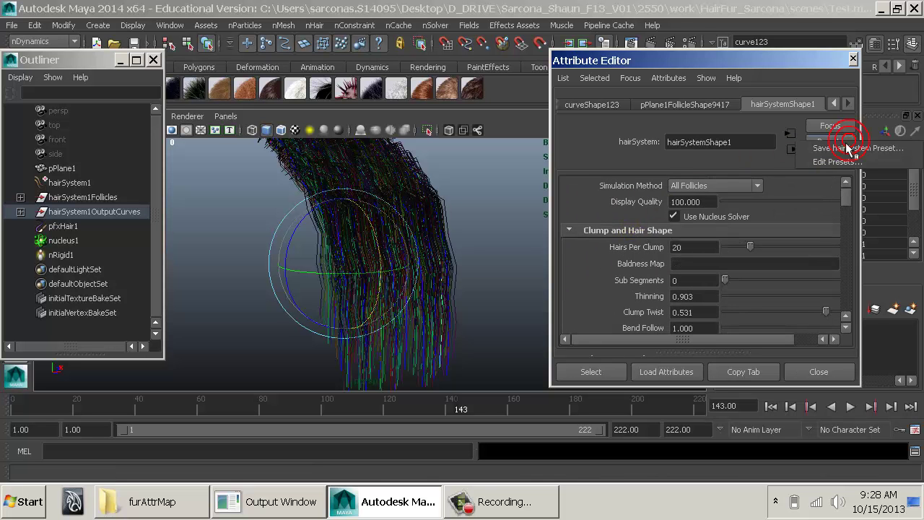
{"action": "left_click", "coordinate": [798, 244]}
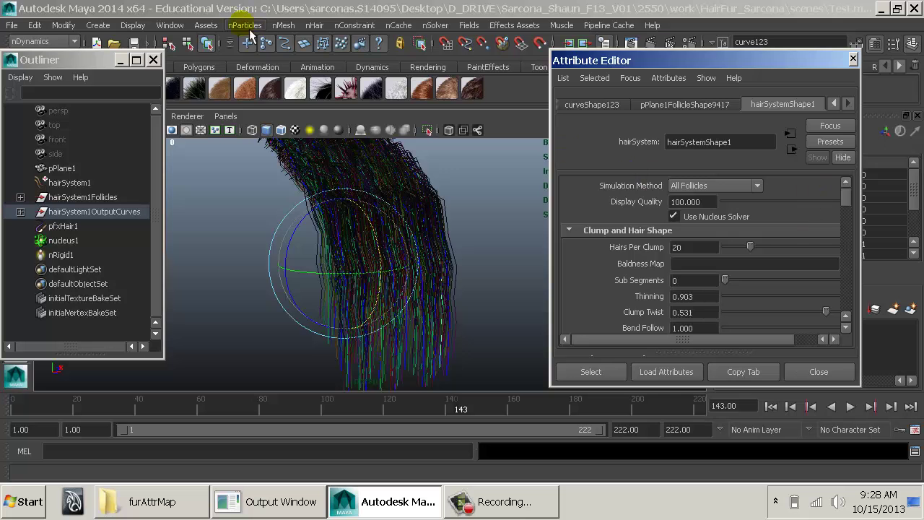
Browse the nHair example hairstyles in the Visor up to StraightLongHilight.ma, and close the Visor without importing any
{"action": "left_click", "coordinate": [170, 24]}
{"action": "mouse_move", "coordinate": [202, 54]}
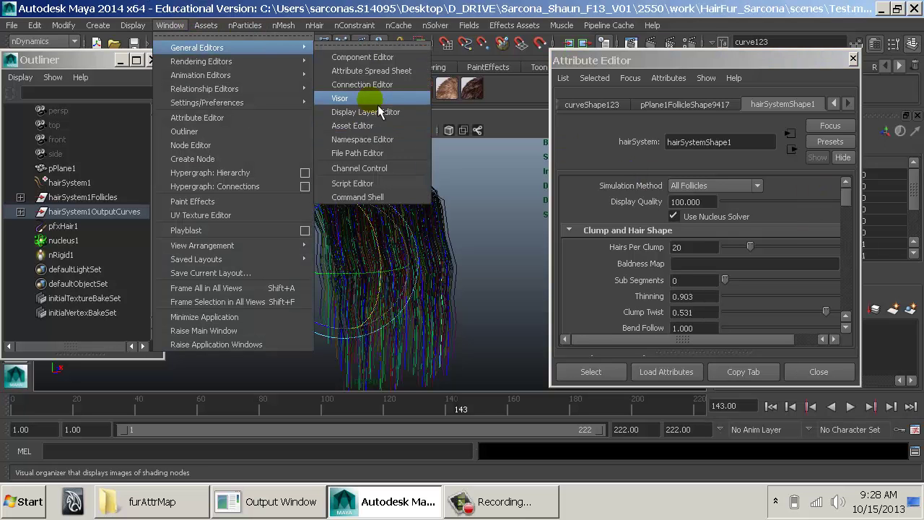
{"action": "mouse_move", "coordinate": [314, 24]}
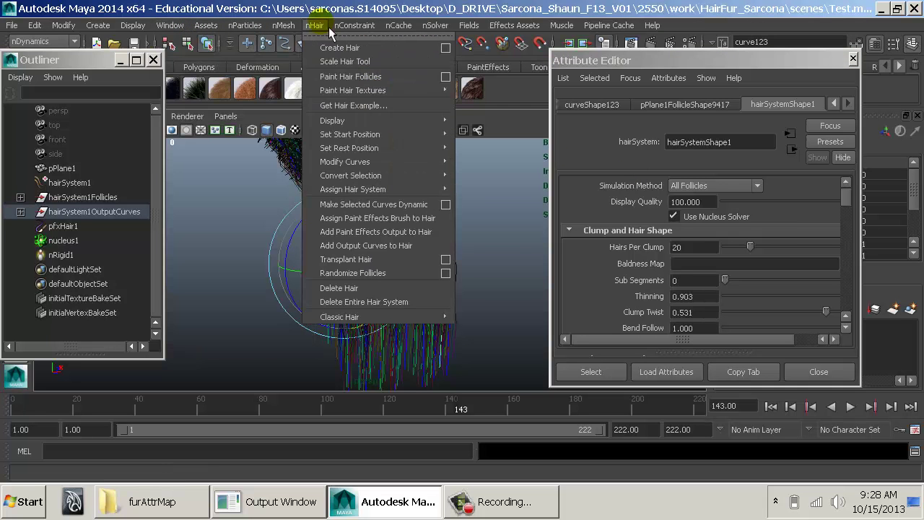
{"action": "left_click", "coordinate": [370, 109]}
{"action": "scroll", "coordinate": [692, 209], "scroll_direction": "down", "scroll_amount": 3}
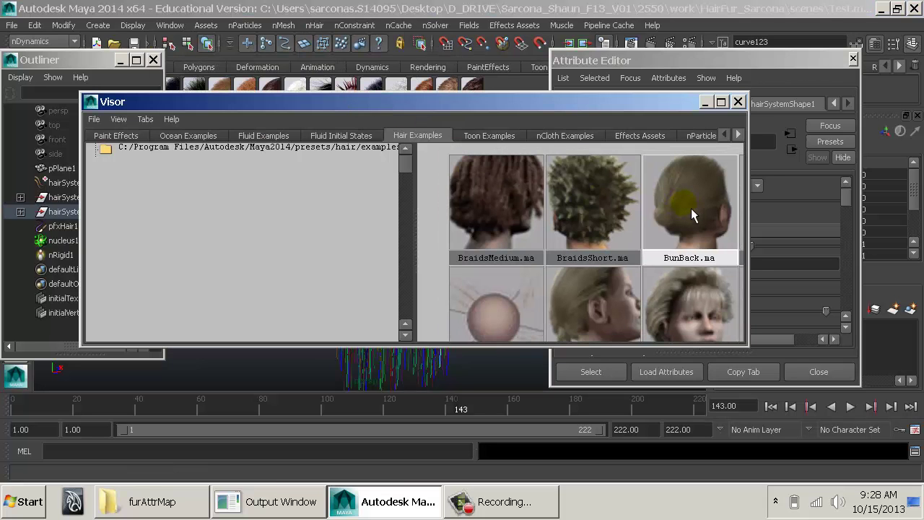
{"action": "middle_click_drag", "start_coordinate": [673, 262], "coordinate": [516, 214], "text": "alt"}
{"action": "right_click_drag", "start_coordinate": [514, 220], "coordinate": [553, 229], "text": "alt"}
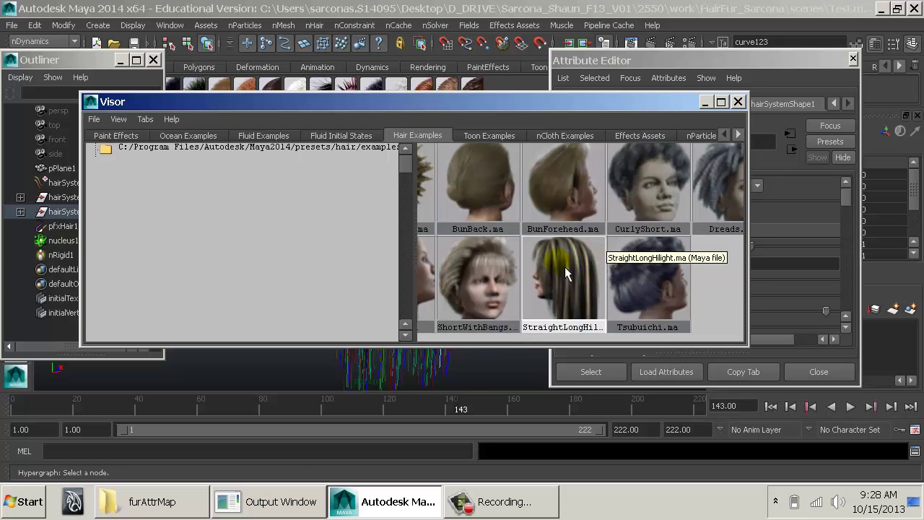
{"action": "left_click", "coordinate": [737, 102]}
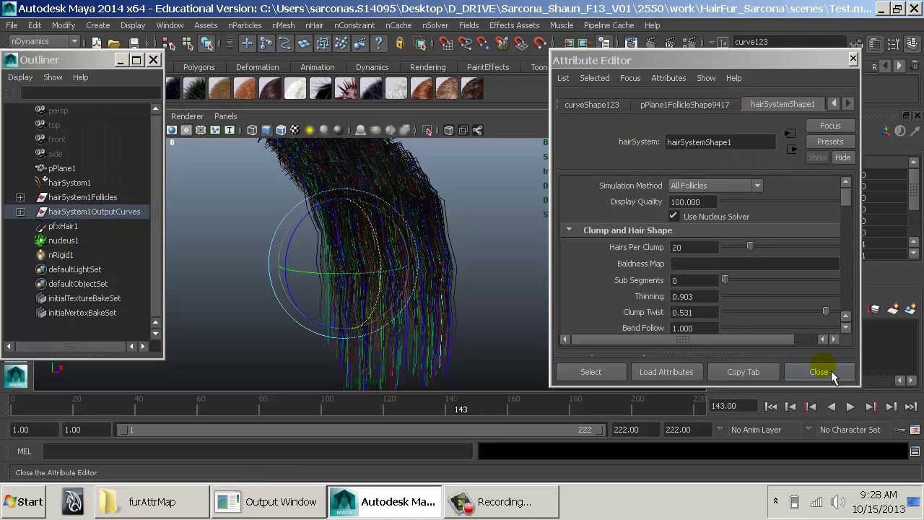
{"action": "left_click", "coordinate": [820, 371]}
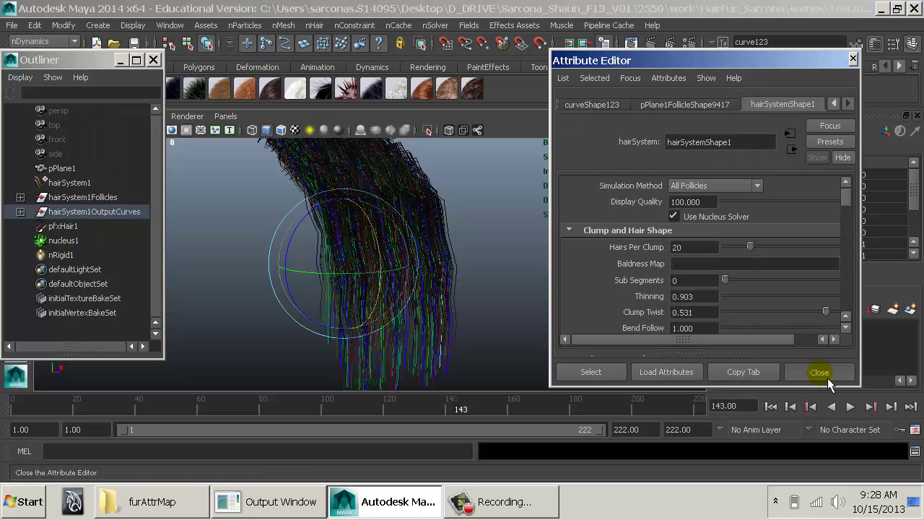
{"action": "scroll", "coordinate": [696, 267], "scroll_direction": "down", "scroll_amount": 5}
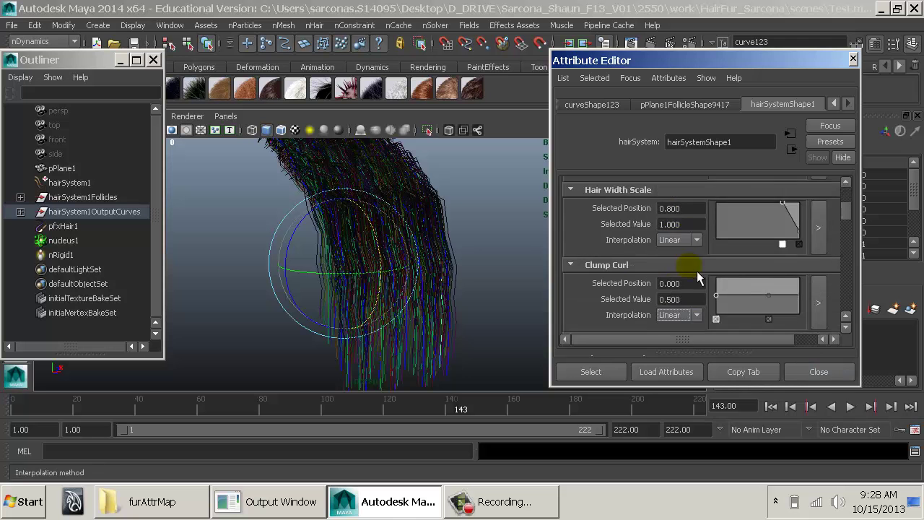
{"action": "scroll", "coordinate": [697, 271], "scroll_direction": "up", "scroll_amount": 5}
Expand the hairSystem1Follicles group and select pPlane1Follicle607 to bring up its follicle attributes
{"action": "left_click", "coordinate": [699, 104]}
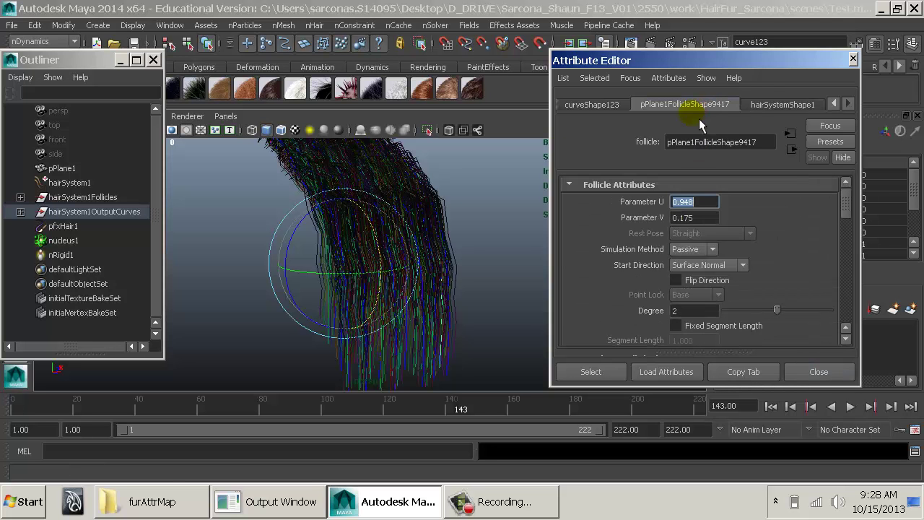
{"action": "left_click", "coordinate": [21, 197]}
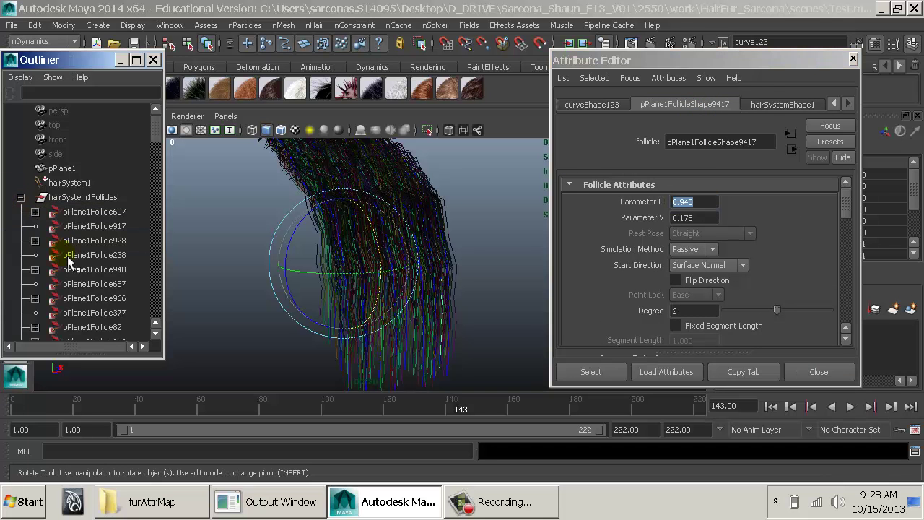
{"action": "left_click", "coordinate": [114, 211]}
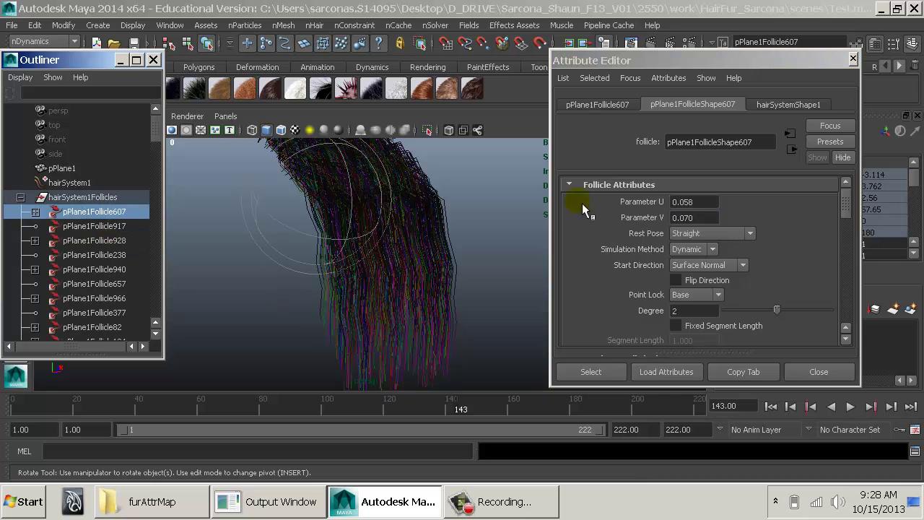
Examine the selected follicle's general attributes, Dynamics Overrides, Stiffness and Clump Width scales, and Render Overrides
{"action": "scroll", "coordinate": [753, 232], "scroll_direction": "down", "scroll_amount": 8}
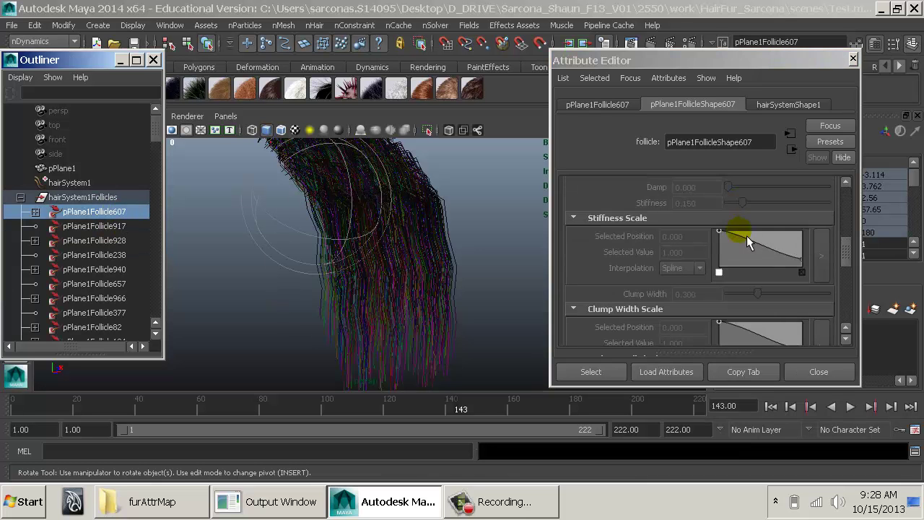
{"action": "scroll", "coordinate": [747, 235], "scroll_direction": "down", "scroll_amount": 8}
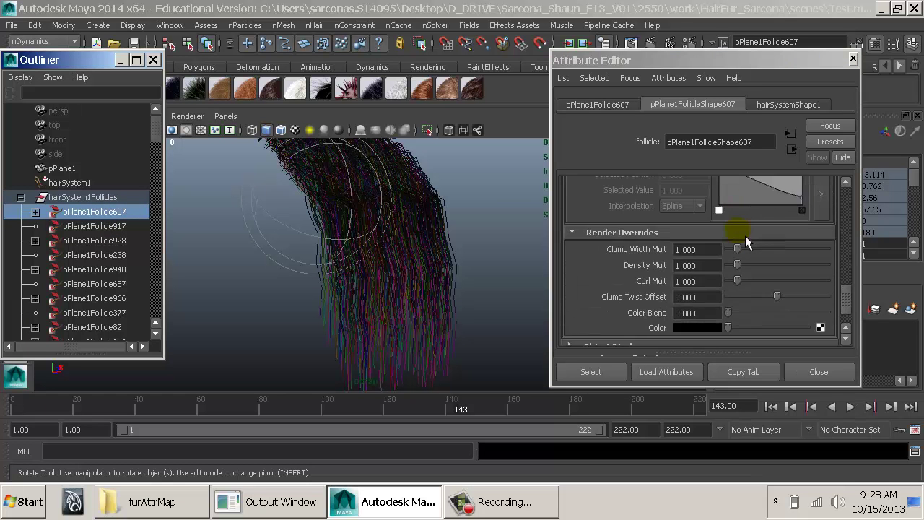
{"action": "scroll", "coordinate": [737, 242], "scroll_direction": "up", "scroll_amount": 15}
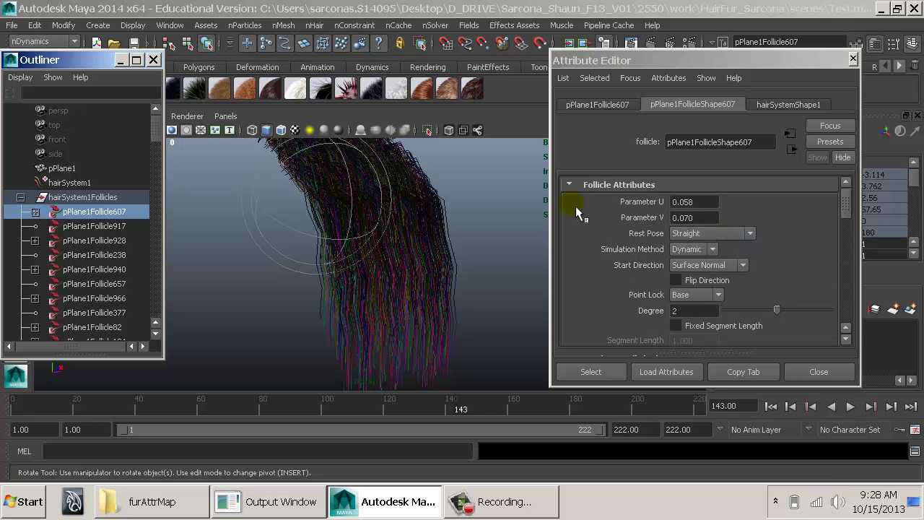
{"action": "scroll", "coordinate": [741, 243], "scroll_direction": "down", "scroll_amount": 3}
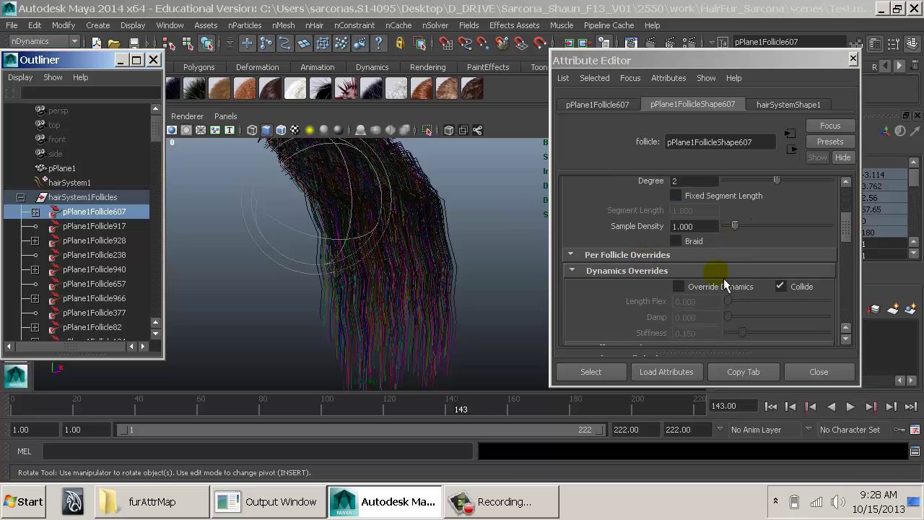
{"action": "scroll", "coordinate": [723, 275], "scroll_direction": "down", "scroll_amount": 3}
{"action": "scroll", "coordinate": [746, 249], "scroll_direction": "down", "scroll_amount": 2}
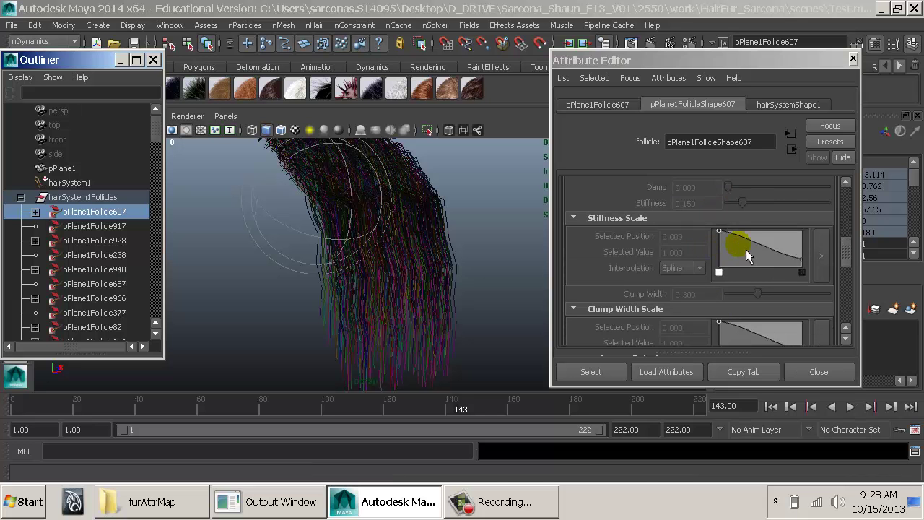
{"action": "scroll", "coordinate": [753, 255], "scroll_direction": "down", "scroll_amount": 2}
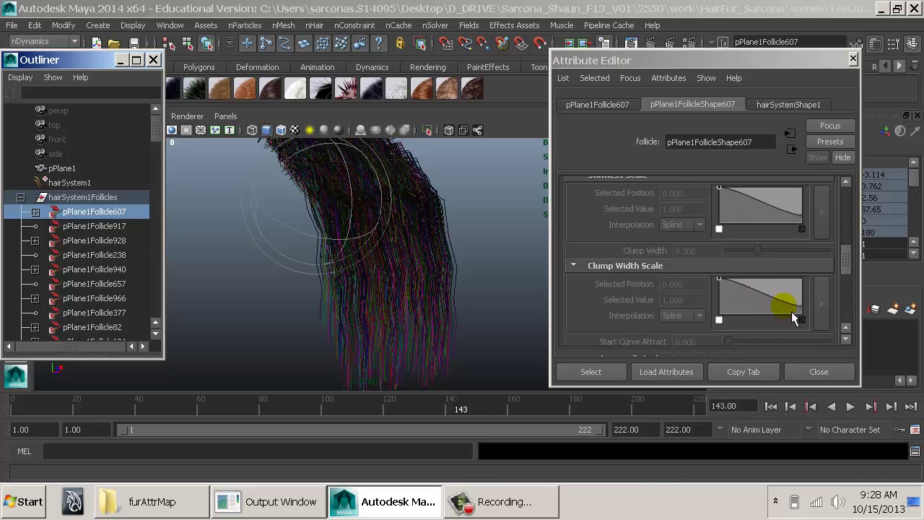
{"action": "scroll", "coordinate": [757, 281], "scroll_direction": "down", "scroll_amount": 3}
{"action": "scroll", "coordinate": [767, 287], "scroll_direction": "down", "scroll_amount": 3}
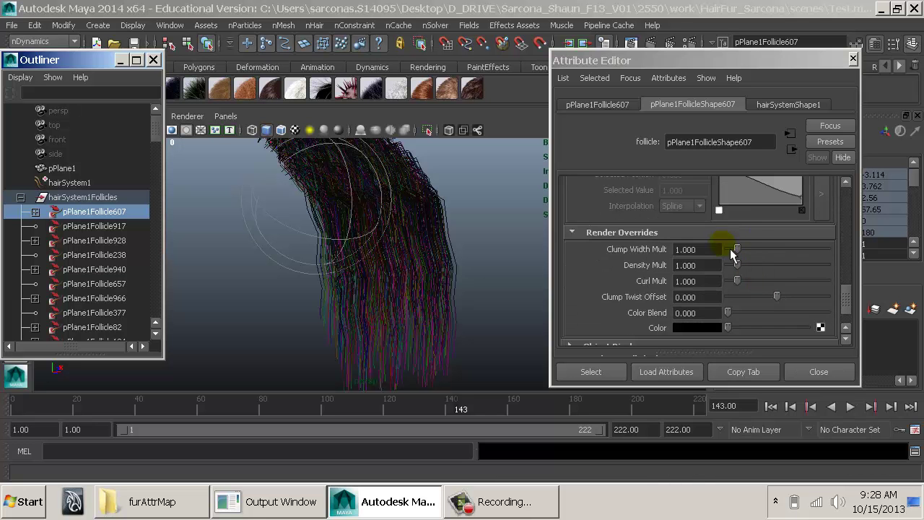
Review the remaining Render Overrides of pPlane1Follicle607, then expand that follicle and select its curve1
{"action": "double_click", "coordinate": [705, 281]}
{"action": "scroll", "coordinate": [699, 300], "scroll_direction": "down", "scroll_amount": 2}
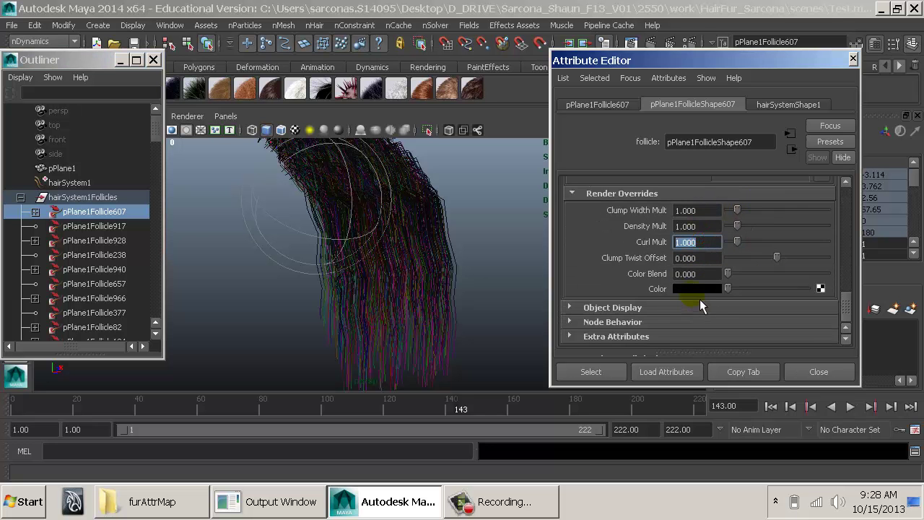
{"action": "scroll", "coordinate": [661, 303], "scroll_direction": "up", "scroll_amount": 10}
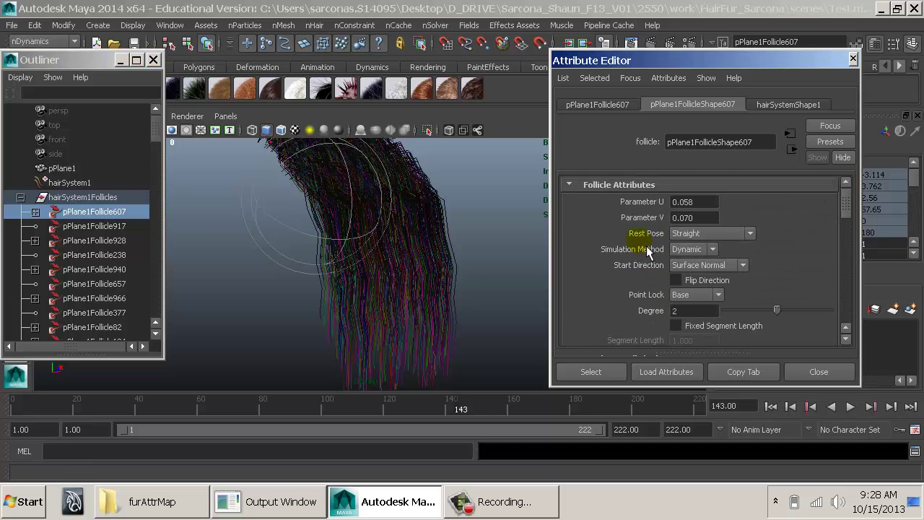
{"action": "left_click", "coordinate": [34, 211]}
{"action": "left_click", "coordinate": [87, 226]}
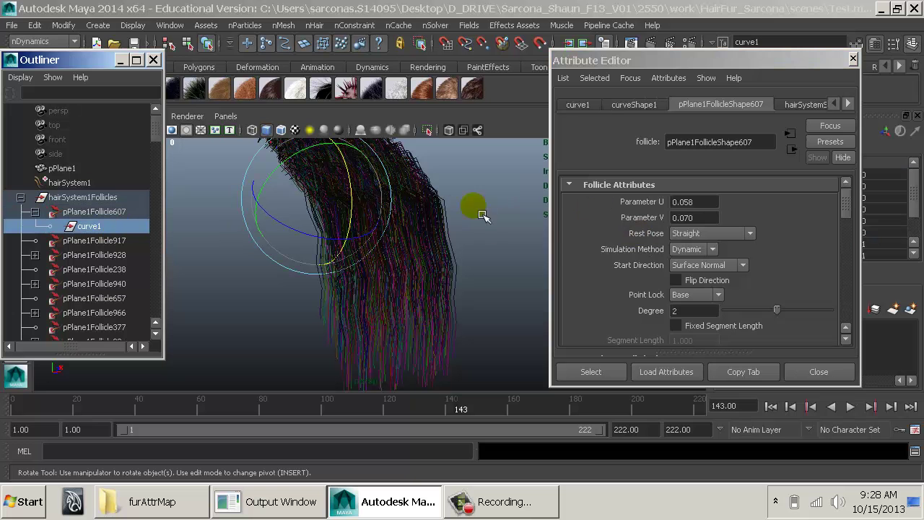
Collapse the hairSystem1Follicles group and hide it along with hairSystem1 and pfxHair1
{"action": "left_click", "coordinate": [21, 197]}
{"action": "left_click", "coordinate": [90, 199]}
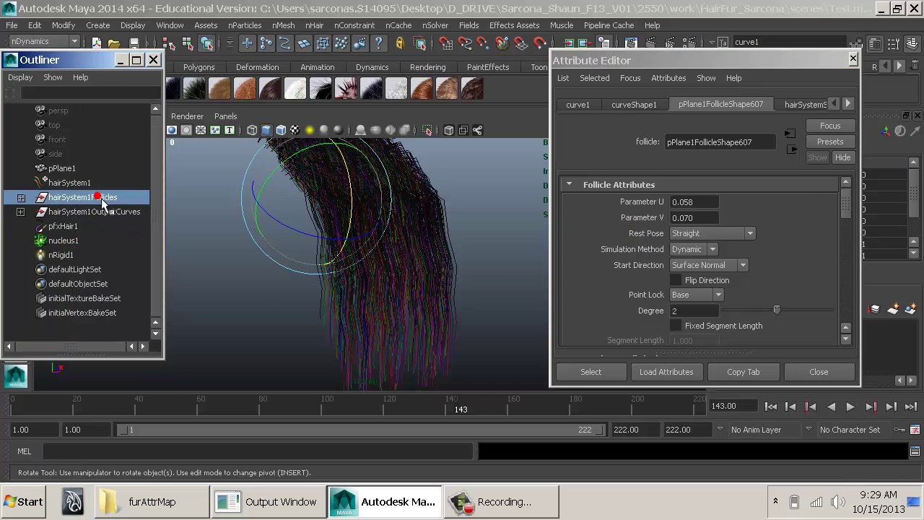
{"action": "mouse_move", "coordinate": [477, 225]}
{"action": "left_mouse_down", "text": "alt"}
{"action": "mouse_move", "coordinate": [457, 277]}
{"action": "mouse_move", "coordinate": [433, 258]}
{"action": "mouse_move", "coordinate": [481, 210]}
{"action": "left_mouse_up", "text": "alt"}
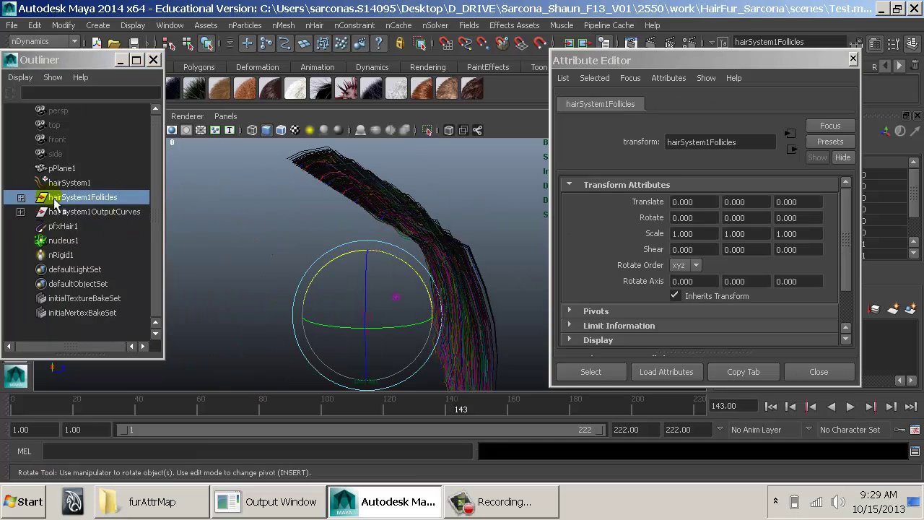
{"action": "left_click", "coordinate": [91, 198]}
{"action": "key", "text": "ctrl+h"}
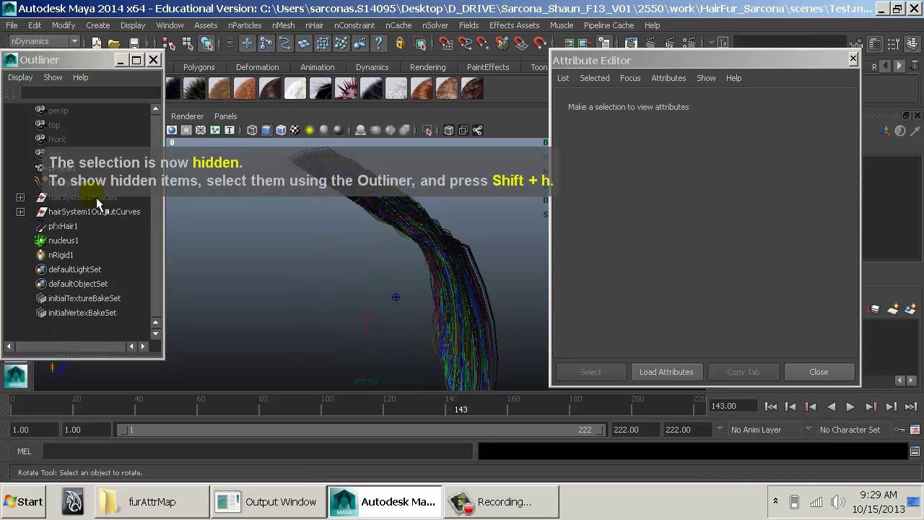
{"action": "left_click", "coordinate": [92, 186]}
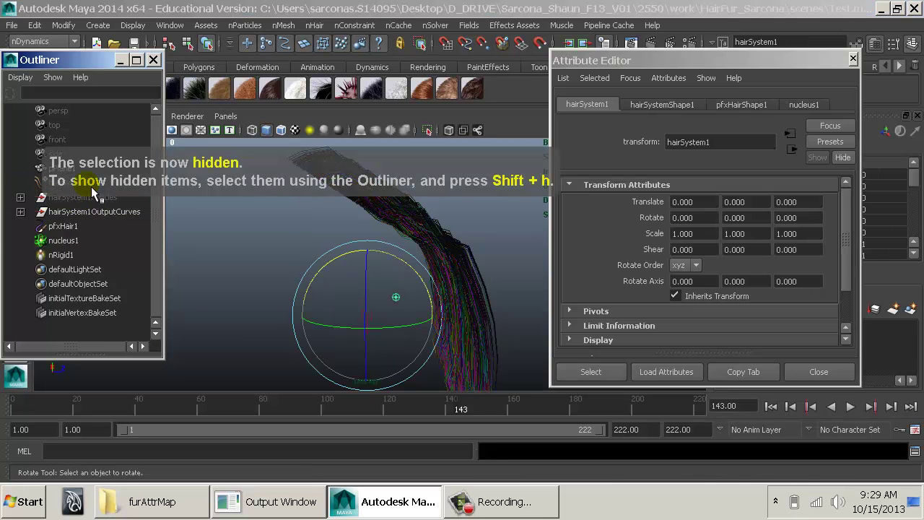
{"action": "key", "text": "ctrl+h"}
{"action": "left_click", "coordinate": [86, 231]}
{"action": "key", "text": "ctrl+h"}
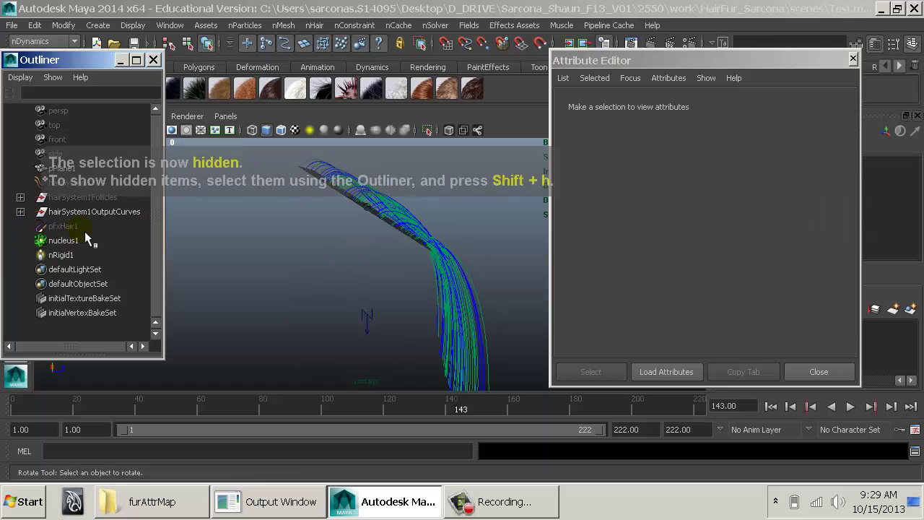
Select output curve69 among the hair curves in the viewport and bring up its attributes
{"action": "left_click", "coordinate": [818, 372]}
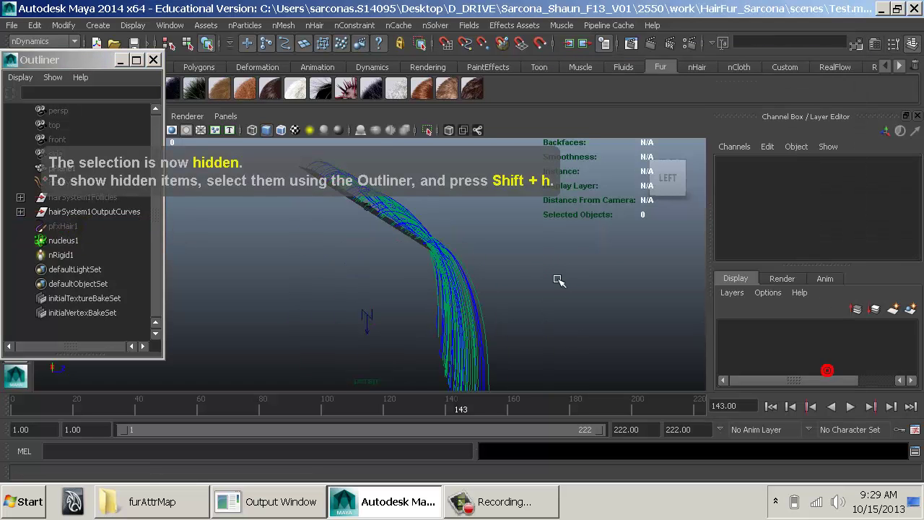
{"action": "left_click_drag", "start_coordinate": [557, 279], "coordinate": [443, 285], "text": "alt"}
{"action": "left_click", "coordinate": [436, 288]}
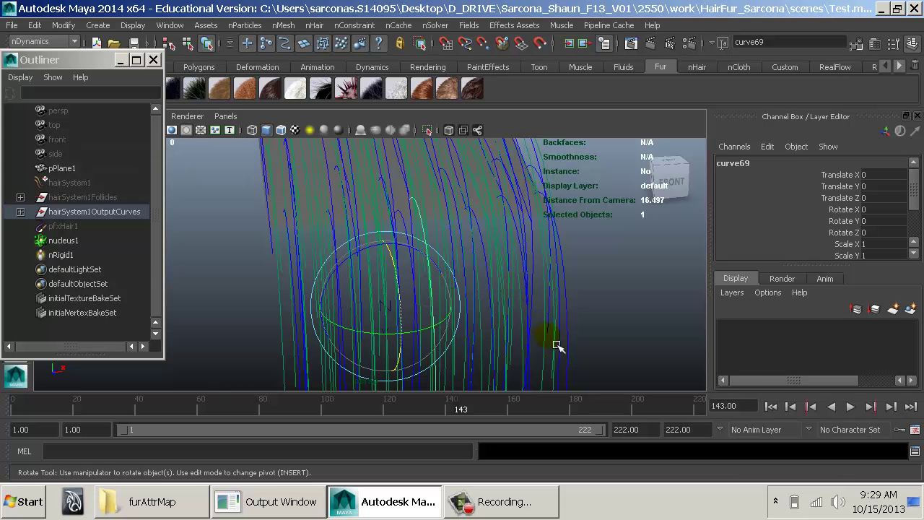
{"action": "left_click_drag", "start_coordinate": [542, 262], "coordinate": [541, 288], "text": "alt"}
{"action": "key", "text": "ctrl+a"}
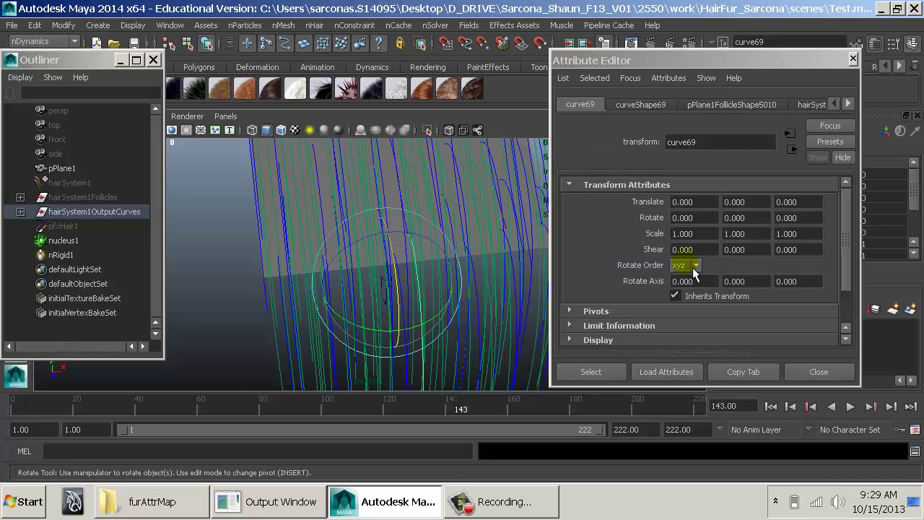
Examine the follicle attributes behind curve69 and the connected hairSystemShape1 settings, then close the Attribute Editor
{"action": "left_click", "coordinate": [662, 106]}
{"action": "left_click", "coordinate": [719, 107]}
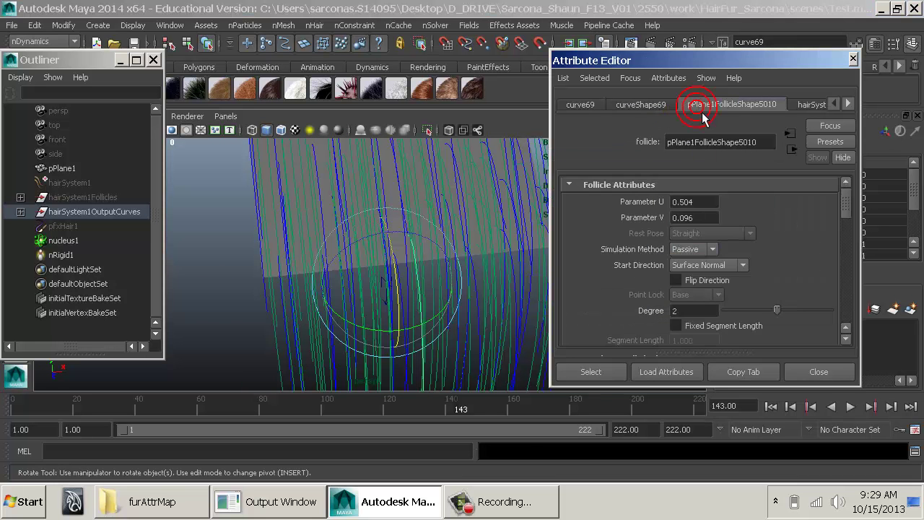
{"action": "scroll", "coordinate": [717, 245], "scroll_direction": "down", "scroll_amount": 5}
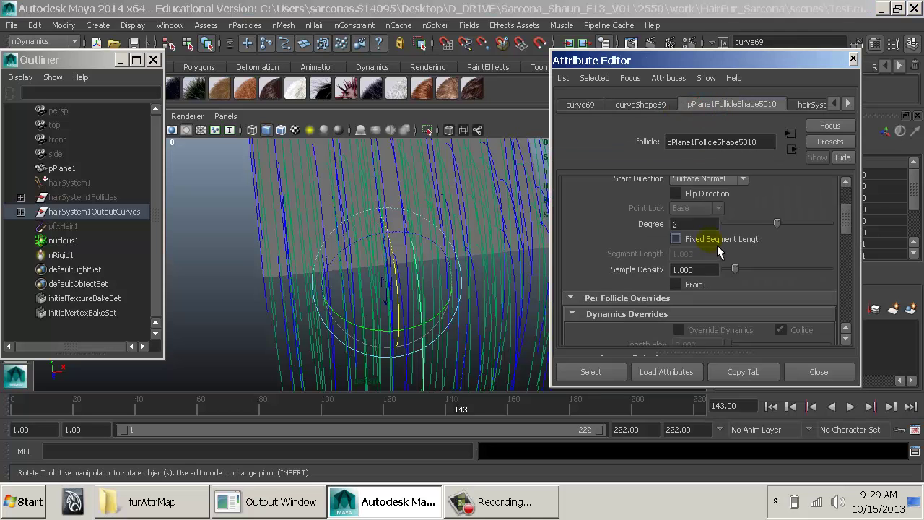
{"action": "scroll", "coordinate": [717, 243], "scroll_direction": "down", "scroll_amount": 5}
{"action": "scroll", "coordinate": [716, 245], "scroll_direction": "up", "scroll_amount": 8}
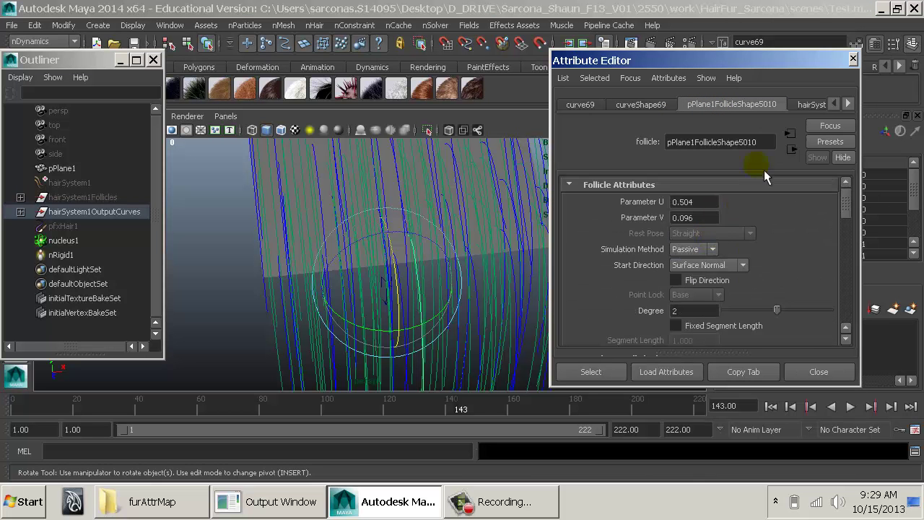
{"action": "left_click", "coordinate": [807, 105]}
{"action": "left_click", "coordinate": [848, 103]}
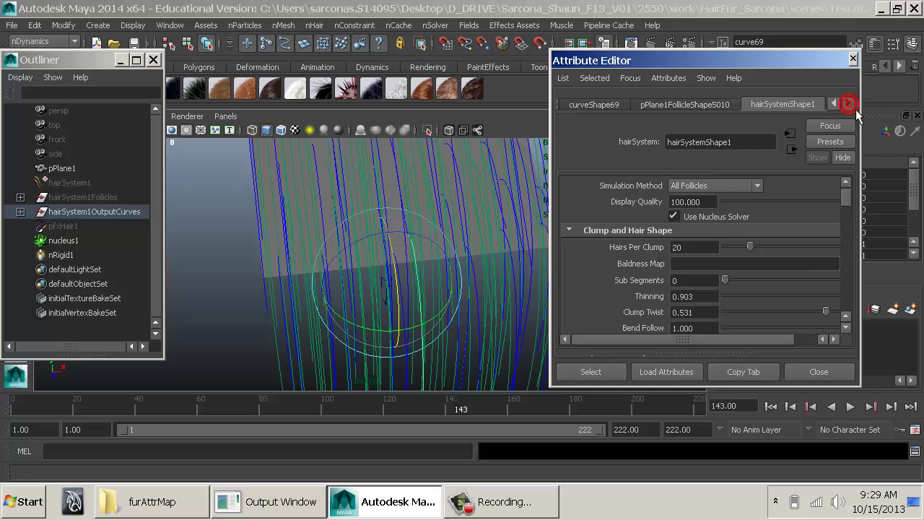
{"action": "left_click", "coordinate": [853, 59]}
Return to the start frame and try to scale the selected output curve with the Scale Hair Tool
{"action": "left_click_drag", "start_coordinate": [626, 233], "coordinate": [423, 219], "text": "alt"}
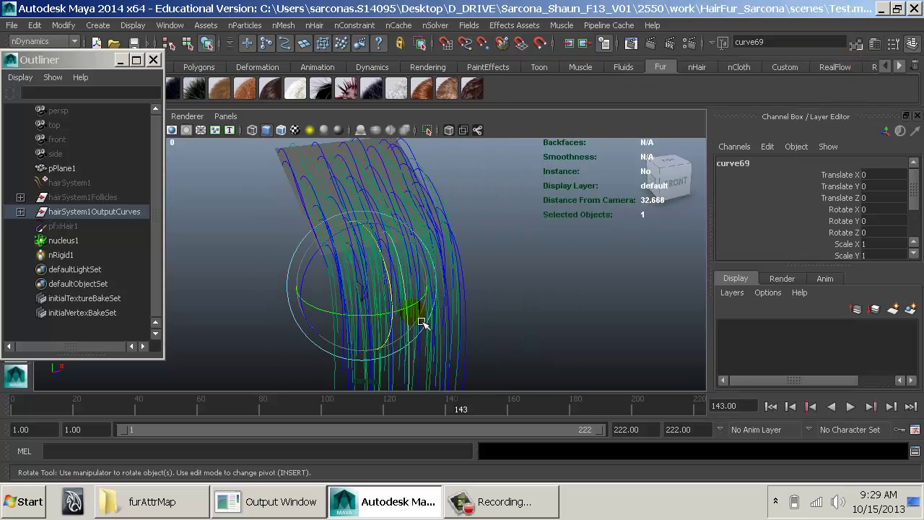
{"action": "left_click", "coordinate": [315, 25]}
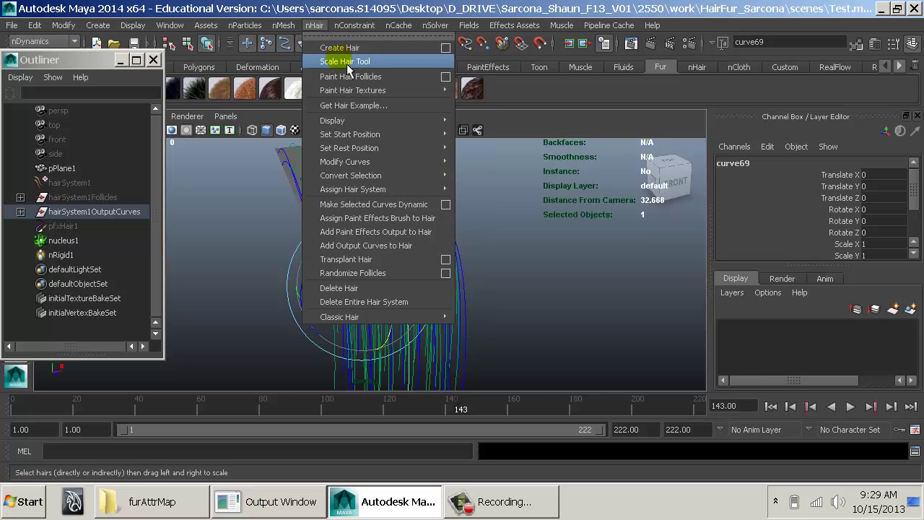
{"action": "left_click", "coordinate": [347, 62]}
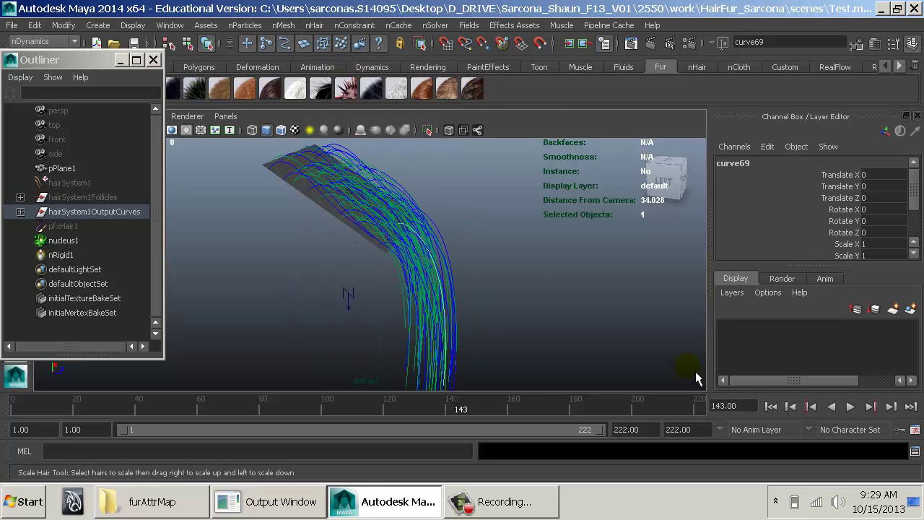
{"action": "left_click", "coordinate": [771, 406]}
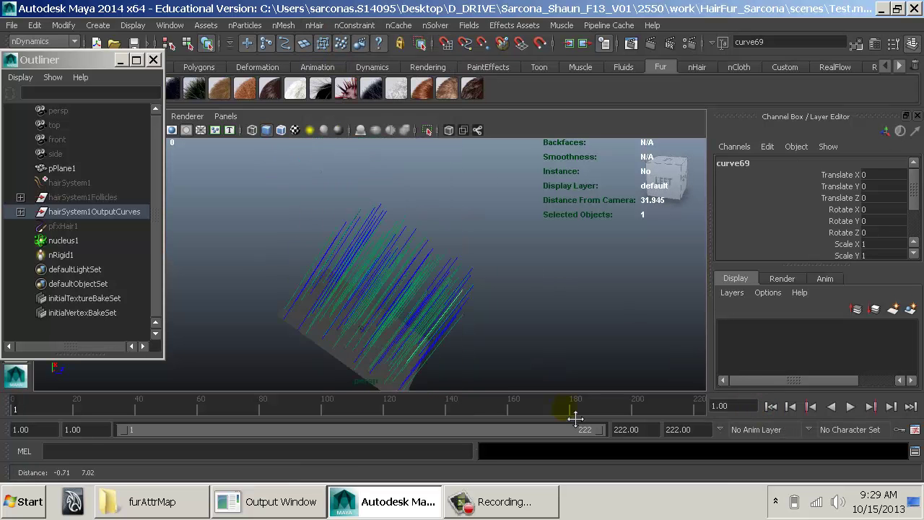
{"action": "middle_click_drag", "start_coordinate": [575, 419], "coordinate": [510, 311], "text": "alt"}
{"action": "left_click_drag", "start_coordinate": [509, 308], "coordinate": [521, 293], "text": "alt"}
{"action": "left_click_drag", "start_coordinate": [372, 292], "coordinate": [393, 296]}
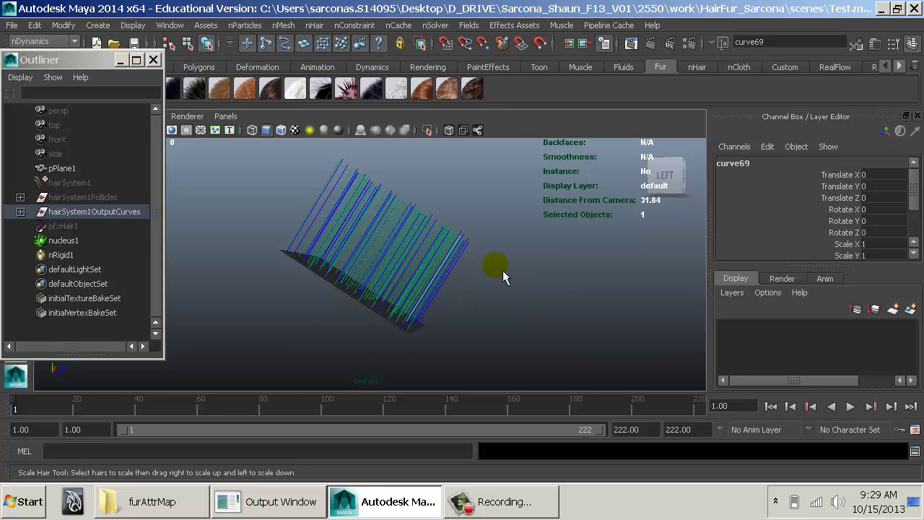
{"action": "left_click", "coordinate": [354, 24]}
{"action": "mouse_move", "coordinate": [314, 24]}
{"action": "left_click", "coordinate": [332, 62]}
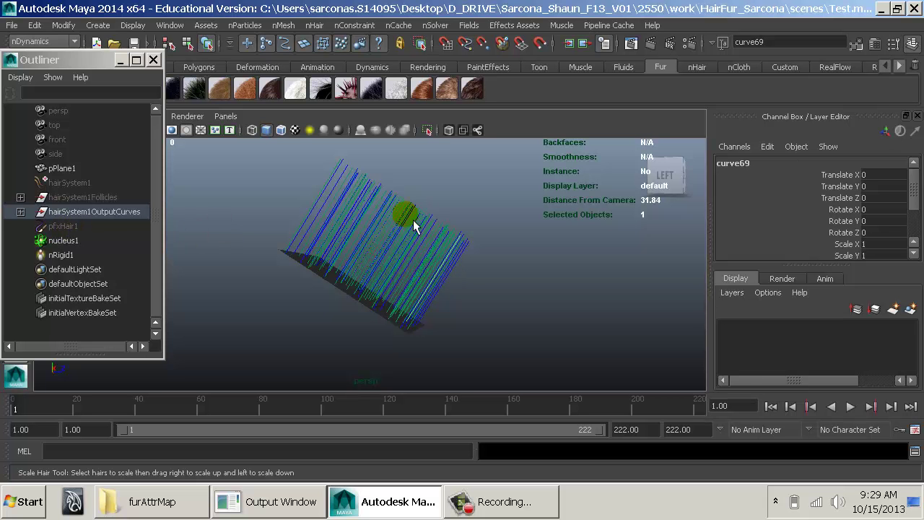
Make hairSystem1, hairSystem1Follicles and pfxHair1 visible again by setting their Visibility to 1
{"action": "left_click", "coordinate": [101, 182]}
{"action": "left_click", "coordinate": [86, 197], "text": "shift"}
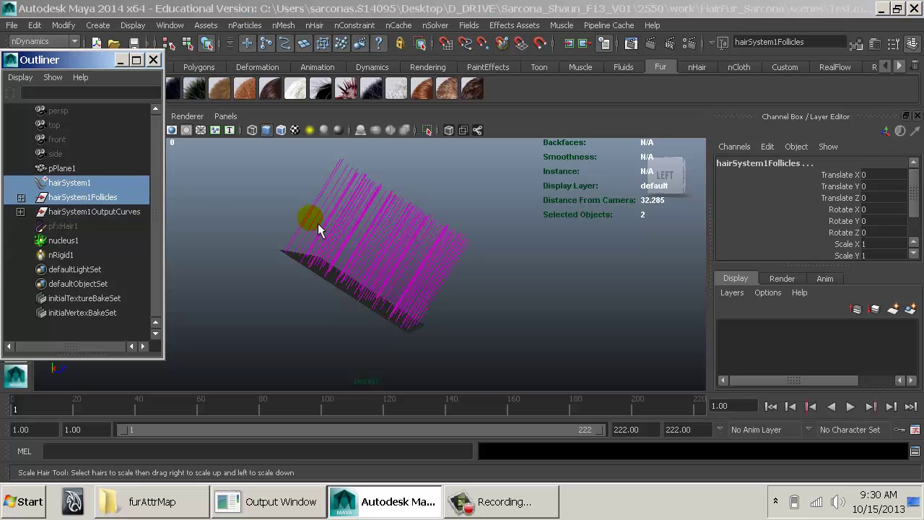
{"action": "scroll", "coordinate": [873, 243], "scroll_direction": "down", "scroll_amount": 1}
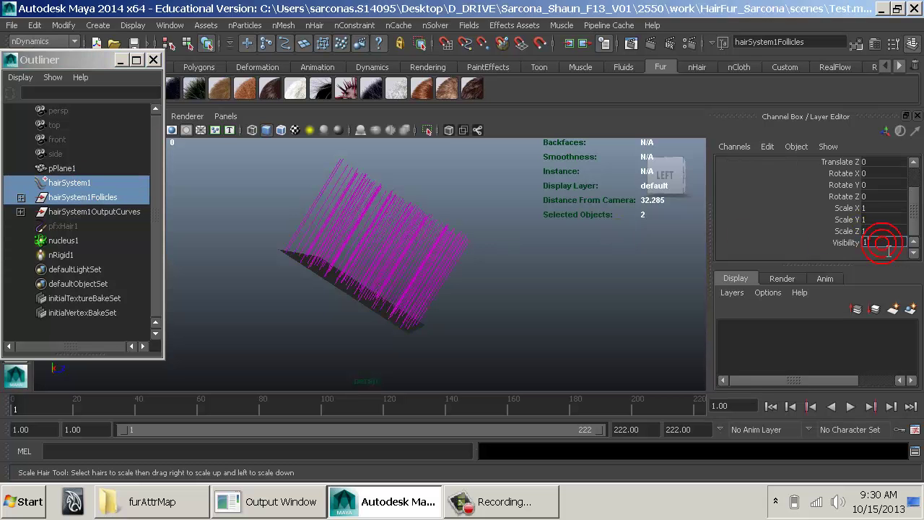
{"action": "scroll", "coordinate": [888, 249], "scroll_direction": "up", "scroll_amount": 1}
{"action": "left_click", "coordinate": [85, 223]}
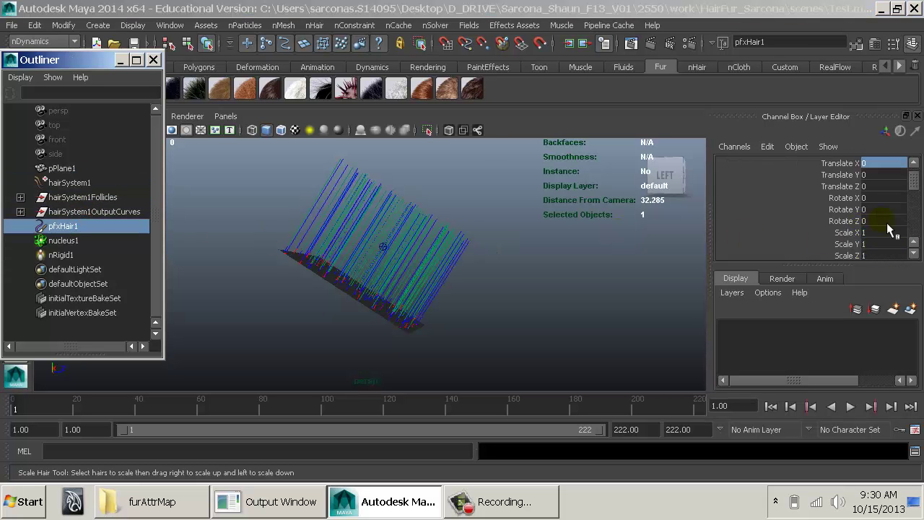
{"action": "scroll", "coordinate": [886, 223], "scroll_direction": "down", "scroll_amount": 3}
{"action": "left_click", "coordinate": [879, 169]}
{"action": "type", "text": "1"}
{"action": "key", "text": "Return"}
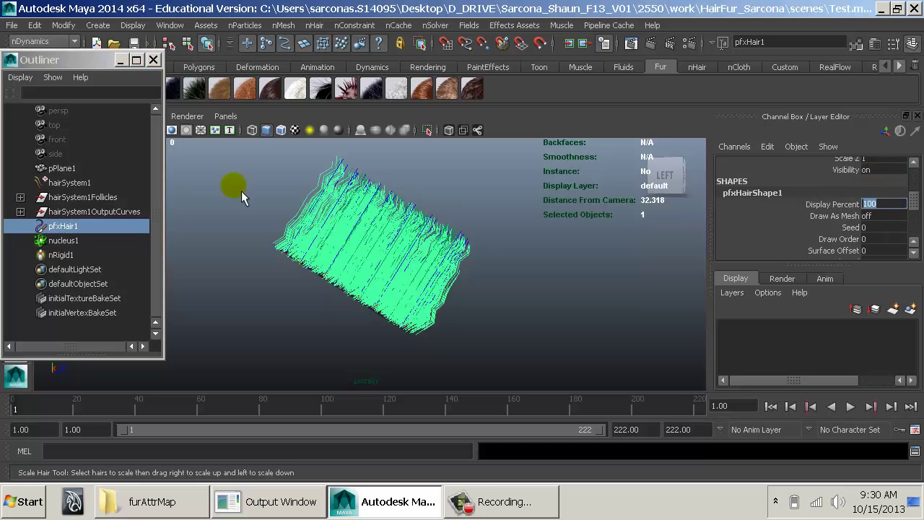
Shorten all hairs of hairSystem1 with the Scale Hair Tool and inspect them on the plane from several angles
{"action": "left_click", "coordinate": [94, 183]}
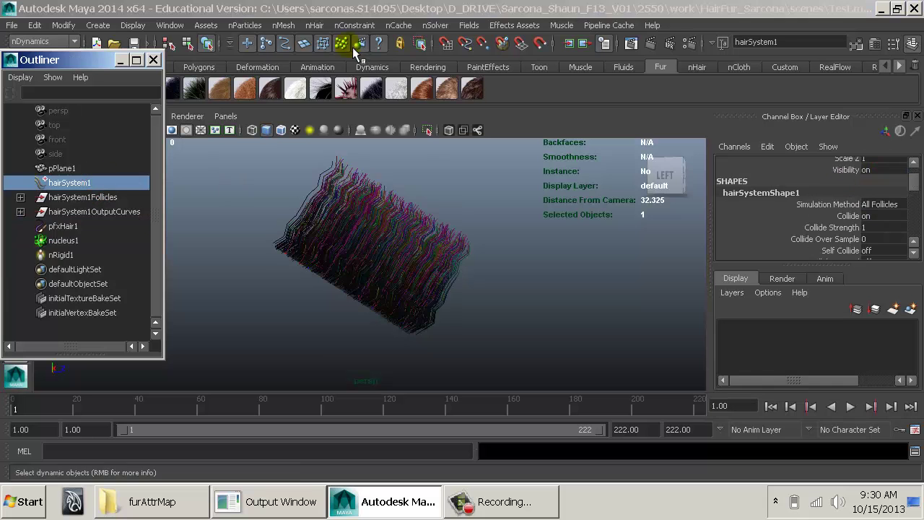
{"action": "left_click", "coordinate": [314, 26]}
{"action": "left_click", "coordinate": [345, 66]}
{"action": "left_click_drag", "start_coordinate": [350, 233], "coordinate": [541, 242]}
{"action": "middle_click_drag", "start_coordinate": [501, 237], "coordinate": [480, 280], "text": "alt"}
{"action": "right_click_drag", "start_coordinate": [479, 280], "coordinate": [398, 267], "text": "alt"}
{"action": "left_click_drag", "start_coordinate": [398, 268], "coordinate": [145, 320], "text": "alt"}
{"action": "left_click_drag", "start_coordinate": [296, 294], "coordinate": [371, 248], "text": "alt"}
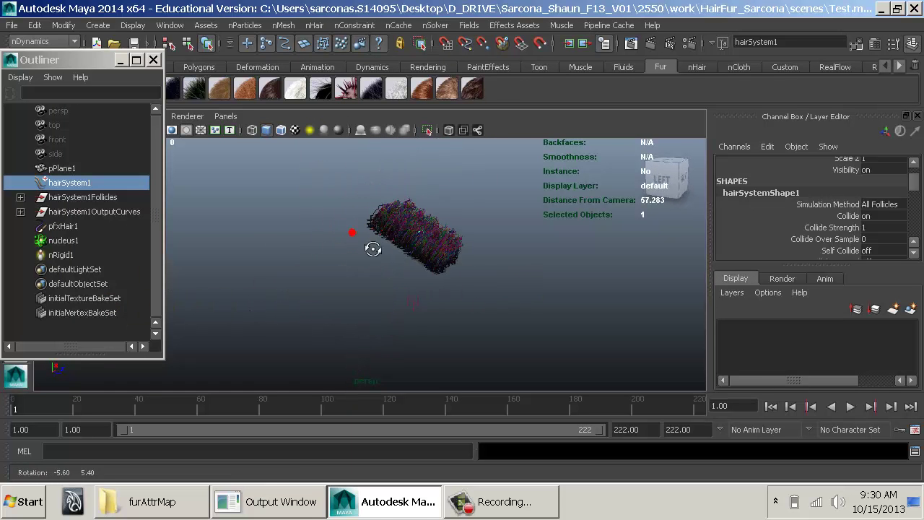
{"action": "right_click_drag", "start_coordinate": [371, 248], "coordinate": [480, 299], "text": "alt"}
{"action": "left_click_drag", "start_coordinate": [480, 300], "coordinate": [383, 288], "text": "alt"}
Play the simulation of the shortened hair, return to the start frame and inspect the hair up close
{"action": "key", "text": "alt+v"}
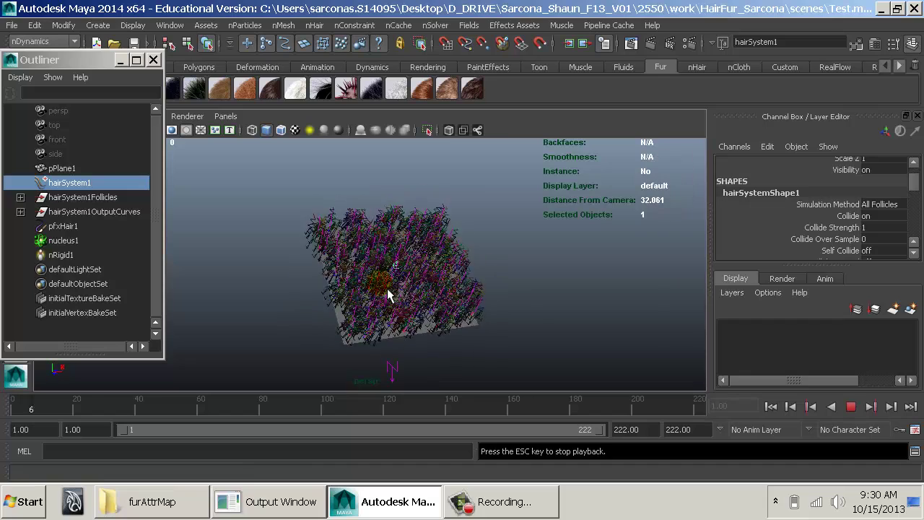
{"action": "left_click", "coordinate": [771, 406]}
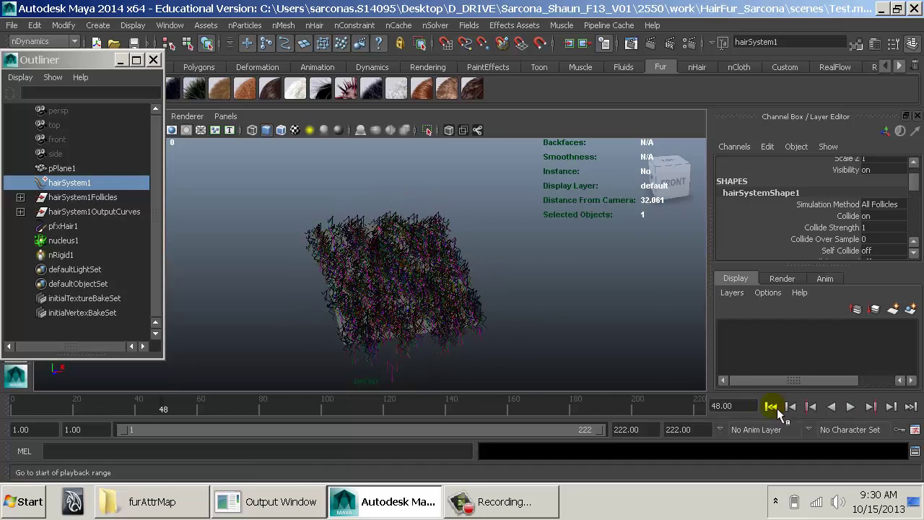
{"action": "right_click_drag", "start_coordinate": [575, 326], "coordinate": [660, 292], "text": "alt"}
{"action": "right_click_drag", "start_coordinate": [524, 270], "coordinate": [563, 291], "text": "alt"}
{"action": "left_click_drag", "start_coordinate": [470, 256], "coordinate": [410, 283], "text": "alt"}
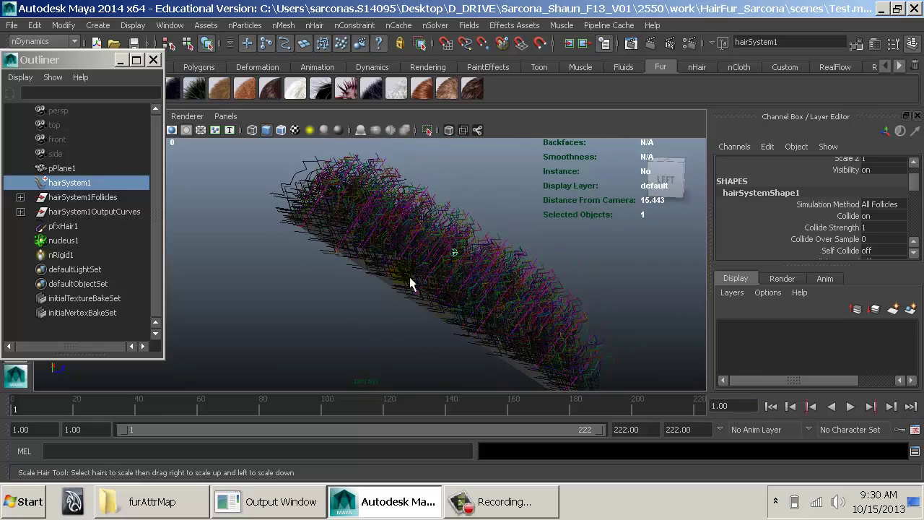
Open the Paint Hair Follicles settings in Create follicles mode and move the window clear of the plane
{"action": "left_click", "coordinate": [354, 26]}
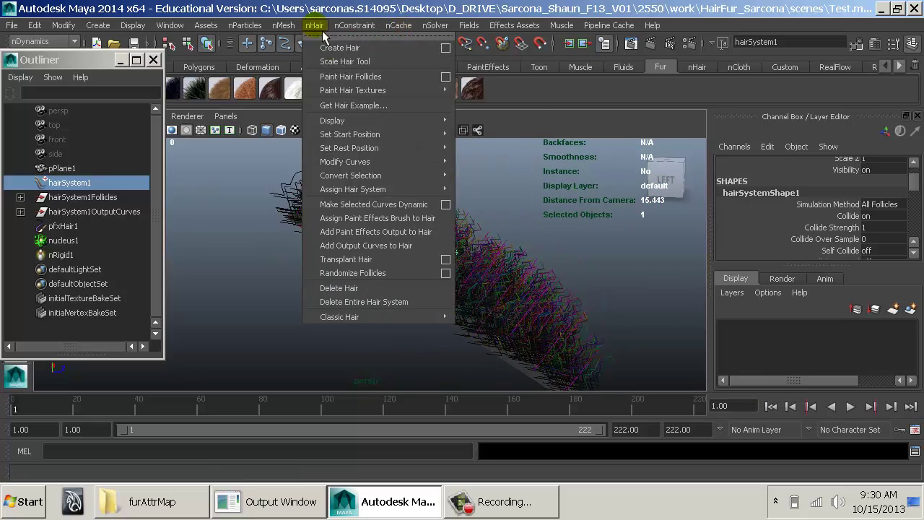
{"action": "mouse_move", "coordinate": [425, 99]}
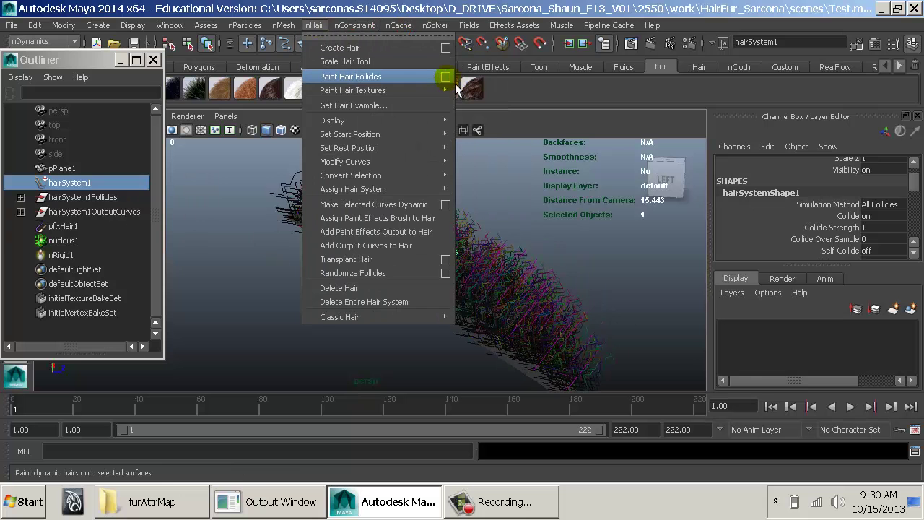
{"action": "left_click", "coordinate": [446, 78]}
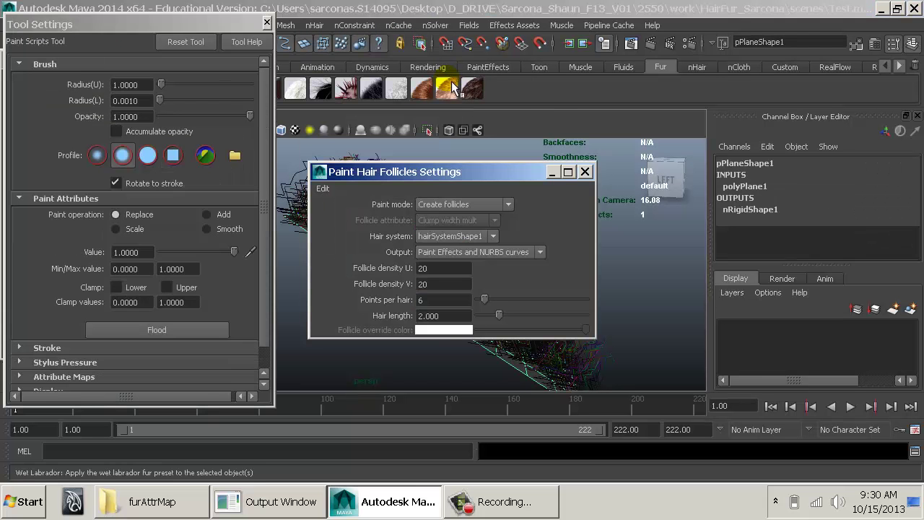
{"action": "left_click", "coordinate": [479, 204]}
{"action": "left_click", "coordinate": [487, 214]}
{"action": "mouse_move", "coordinate": [474, 171]}
{"action": "left_mouse_down"}
{"action": "mouse_move", "coordinate": [678, 65]}
{"action": "mouse_move", "coordinate": [708, 61]}
{"action": "left_mouse_up"}
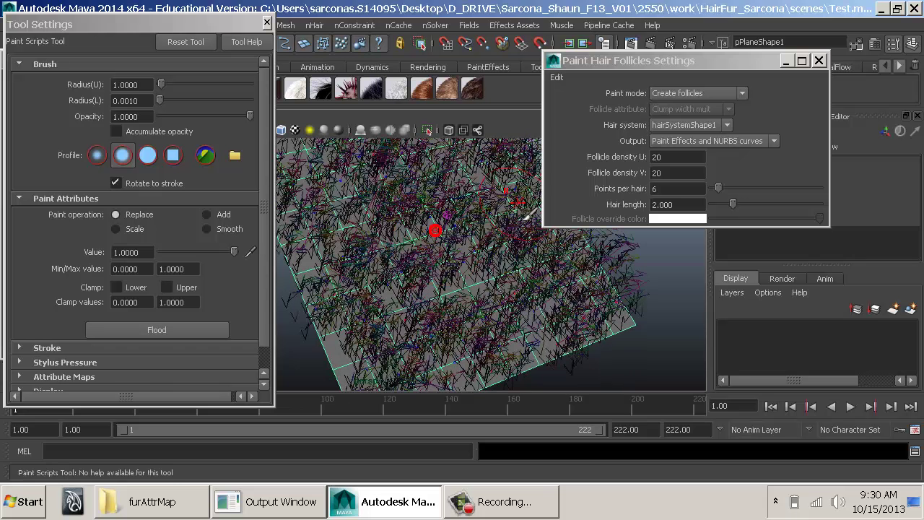
Paint with the Delete follicles mode to clear a strip of hair from the plane's middle to its near edge
{"action": "left_click", "coordinate": [726, 95]}
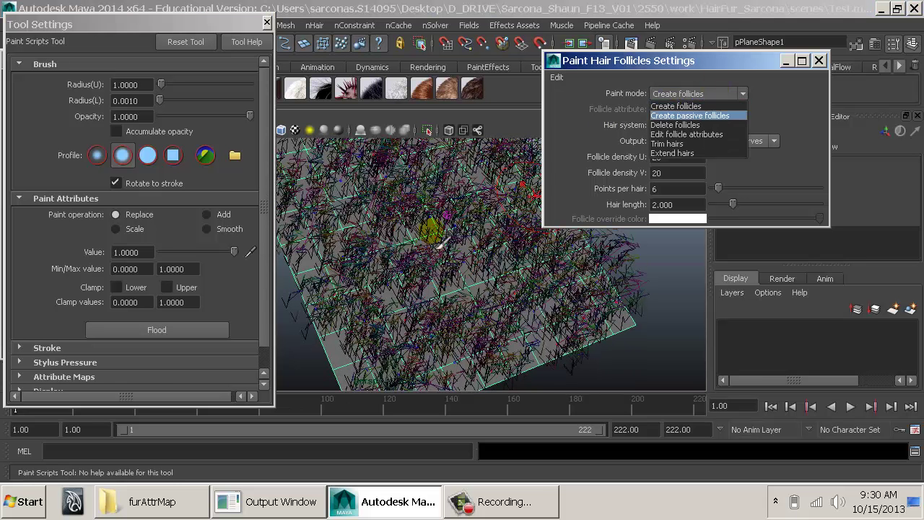
{"action": "left_click", "coordinate": [673, 125]}
{"action": "mouse_move", "coordinate": [410, 254]}
{"action": "left_mouse_down"}
{"action": "mouse_move", "coordinate": [408, 224]}
{"action": "mouse_move", "coordinate": [392, 309]}
{"action": "mouse_move", "coordinate": [420, 283]}
{"action": "mouse_move", "coordinate": [368, 280]}
{"action": "mouse_move", "coordinate": [392, 371]}
{"action": "left_mouse_up"}
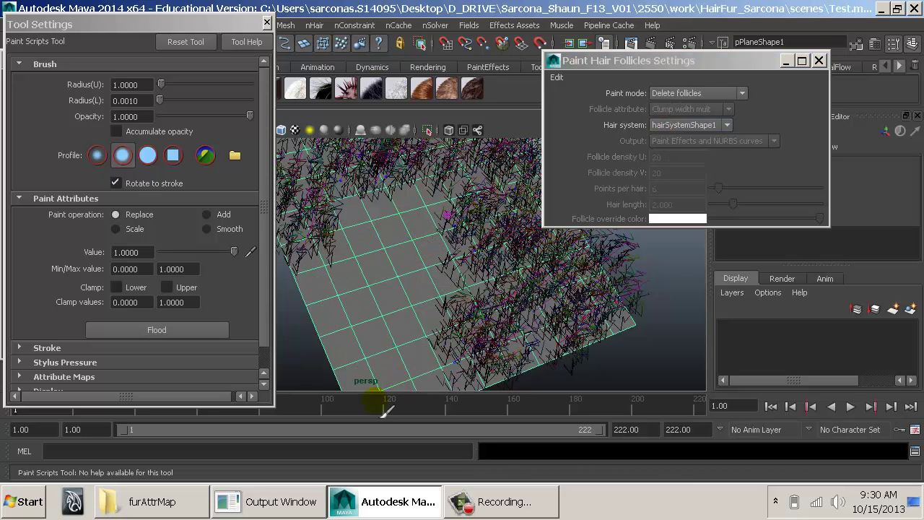
Paint new hairs across the far part of the cleared strip with the Create follicles mode
{"action": "left_click", "coordinate": [679, 93]}
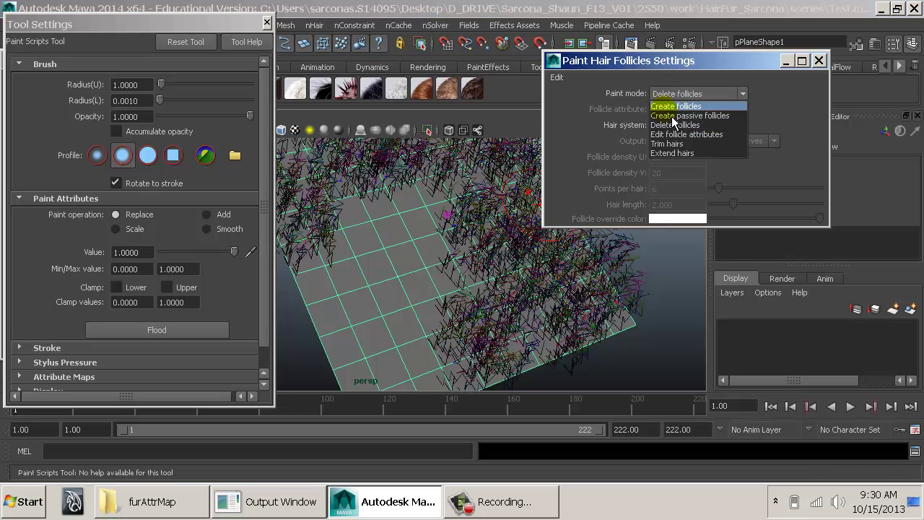
{"action": "left_click", "coordinate": [673, 107]}
{"action": "mouse_move", "coordinate": [402, 212]}
{"action": "left_mouse_down"}
{"action": "mouse_move", "coordinate": [419, 245]}
{"action": "mouse_move", "coordinate": [368, 233]}
{"action": "mouse_move", "coordinate": [375, 224]}
{"action": "mouse_move", "coordinate": [465, 269]}
{"action": "mouse_move", "coordinate": [498, 249]}
{"action": "left_mouse_up"}
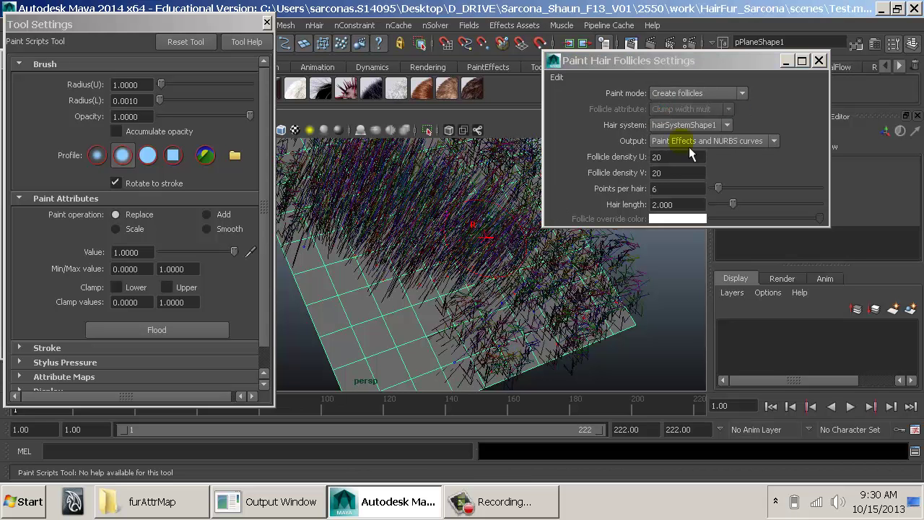
Fill the remaining bare area near the plane's front with painted passive follicles
{"action": "left_click", "coordinate": [692, 93]}
{"action": "left_click", "coordinate": [690, 117]}
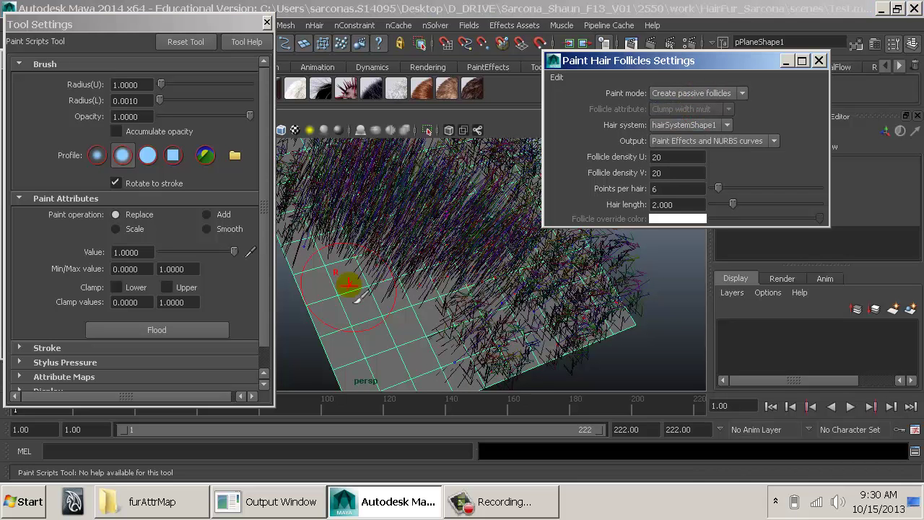
{"action": "mouse_move", "coordinate": [356, 298]}
{"action": "left_mouse_down"}
{"action": "mouse_move", "coordinate": [343, 302]}
{"action": "mouse_move", "coordinate": [383, 318]}
{"action": "mouse_move", "coordinate": [419, 354]}
{"action": "mouse_move", "coordinate": [427, 339]}
{"action": "left_mouse_up"}
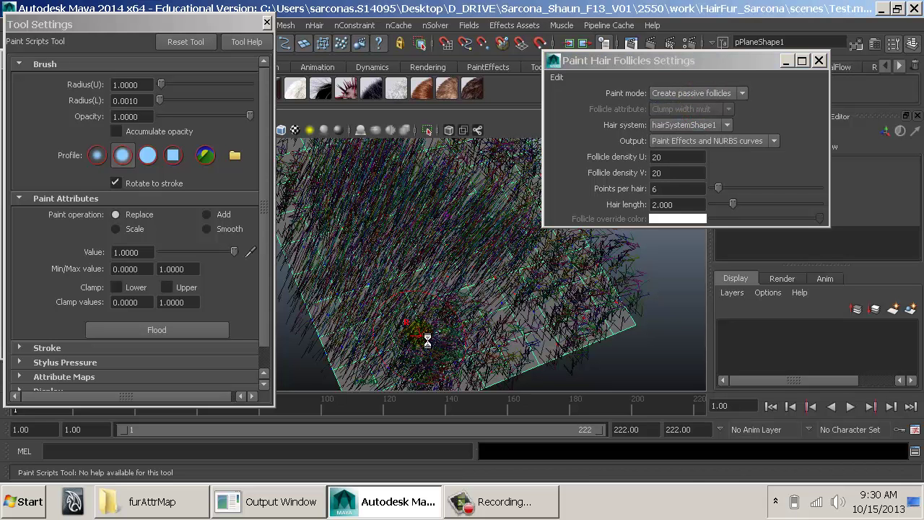
Examine the paintable attributes of the Edit follicle attributes mode and the settings of the Extend hairs mode
{"action": "left_click", "coordinate": [694, 93]}
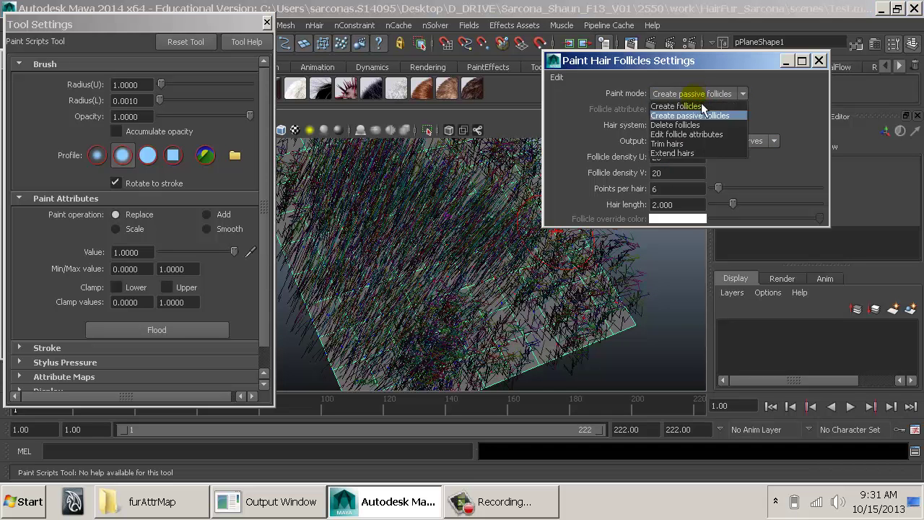
{"action": "left_click", "coordinate": [696, 134]}
{"action": "left_click", "coordinate": [696, 109]}
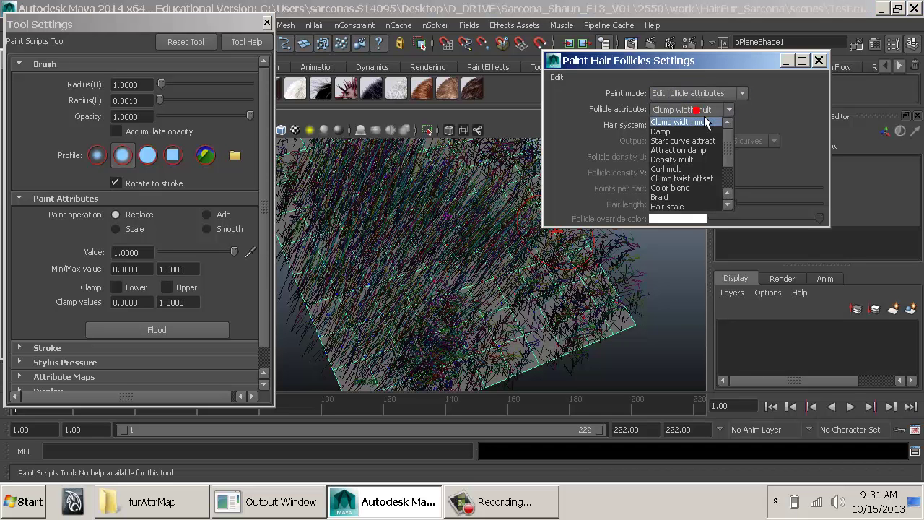
{"action": "scroll", "coordinate": [702, 181], "scroll_direction": "down", "scroll_amount": 3}
{"action": "scroll", "coordinate": [701, 181], "scroll_direction": "up", "scroll_amount": 3}
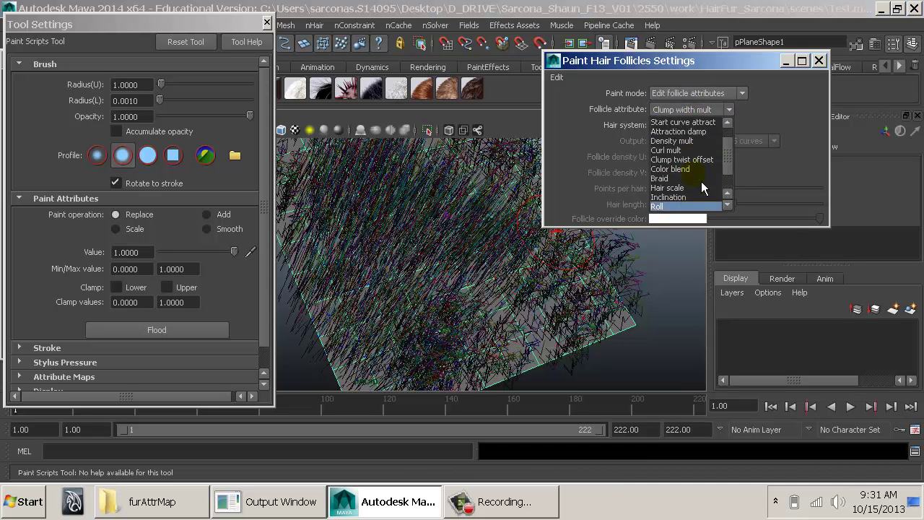
{"action": "left_click", "coordinate": [698, 93]}
{"action": "left_click", "coordinate": [697, 93]}
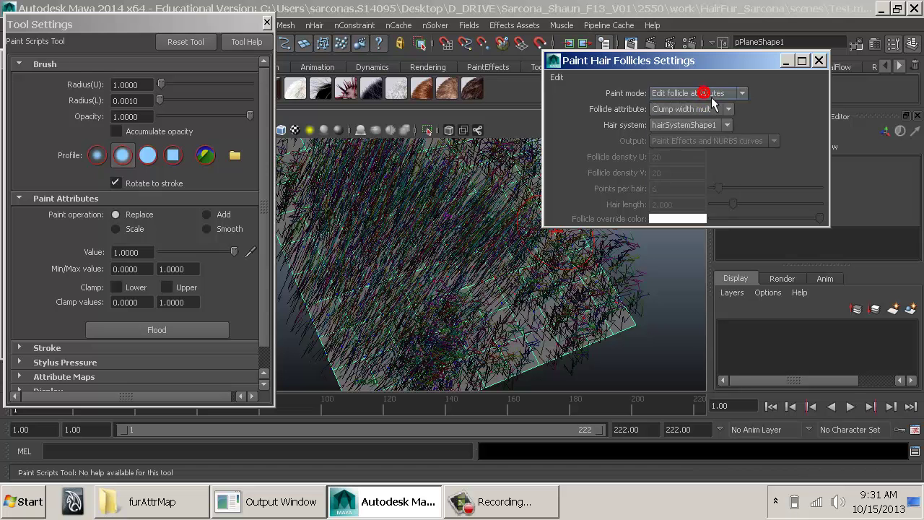
{"action": "left_click", "coordinate": [698, 93]}
{"action": "left_click", "coordinate": [683, 154]}
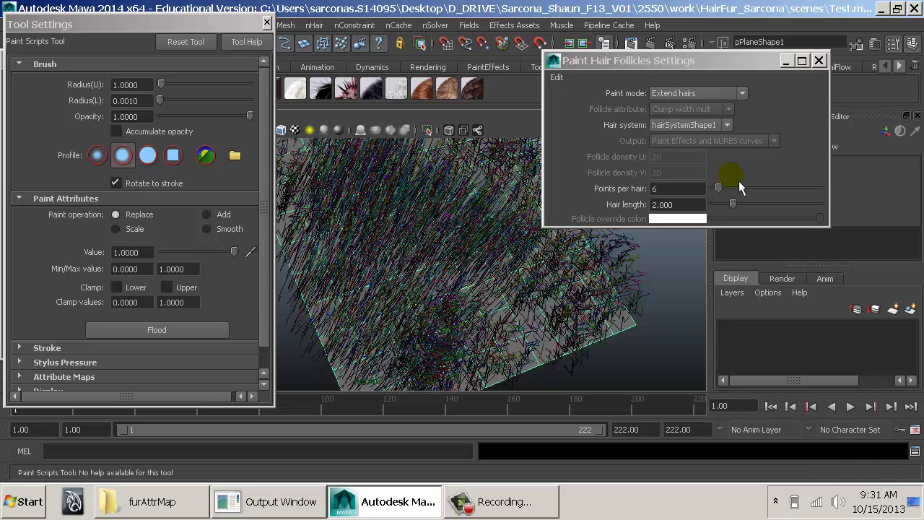
Paint over the hairs with the Trim hairs mode, inspect the plane and close the painting settings windows
{"action": "left_click", "coordinate": [707, 93]}
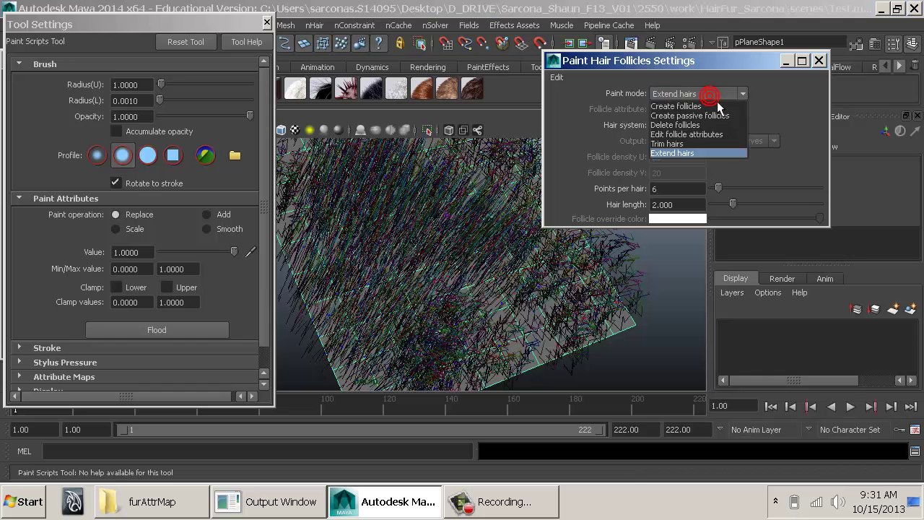
{"action": "left_click", "coordinate": [697, 144]}
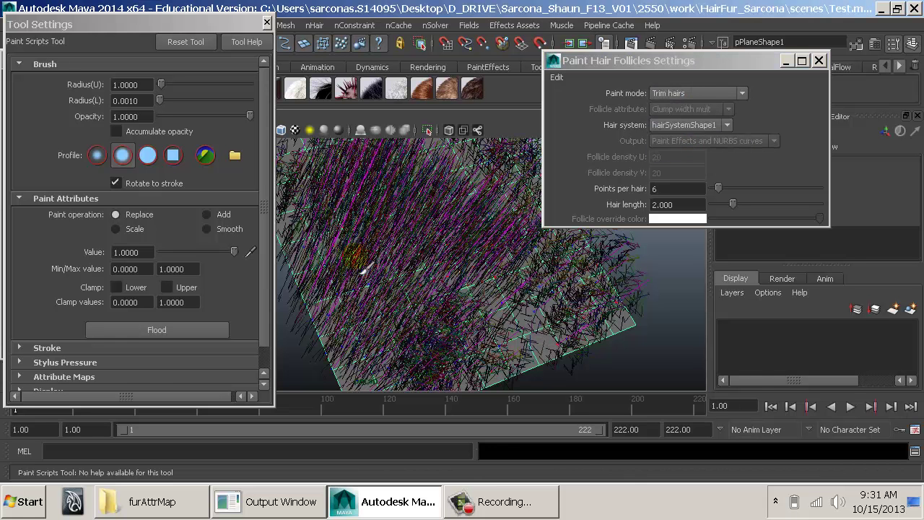
{"action": "left_click_drag", "start_coordinate": [361, 324], "coordinate": [336, 252]}
{"action": "middle_click_drag", "start_coordinate": [482, 264], "coordinate": [478, 296], "text": "alt"}
{"action": "mouse_move", "coordinate": [487, 208]}
{"action": "left_mouse_down"}
{"action": "mouse_move", "coordinate": [461, 167]}
{"action": "mouse_move", "coordinate": [379, 182]}
{"action": "mouse_move", "coordinate": [479, 247]}
{"action": "mouse_move", "coordinate": [521, 351]}
{"action": "mouse_move", "coordinate": [564, 371]}
{"action": "left_mouse_up"}
{"action": "mouse_move", "coordinate": [559, 366]}
{"action": "left_mouse_down", "text": "alt"}
{"action": "mouse_move", "coordinate": [478, 299]}
{"action": "mouse_move", "coordinate": [402, 274]}
{"action": "mouse_move", "coordinate": [373, 282]}
{"action": "mouse_move", "coordinate": [522, 301]}
{"action": "mouse_move", "coordinate": [309, 270]}
{"action": "mouse_move", "coordinate": [368, 224]}
{"action": "left_mouse_up", "text": "alt"}
{"action": "scroll", "coordinate": [425, 260], "scroll_direction": "down", "scroll_amount": 3}
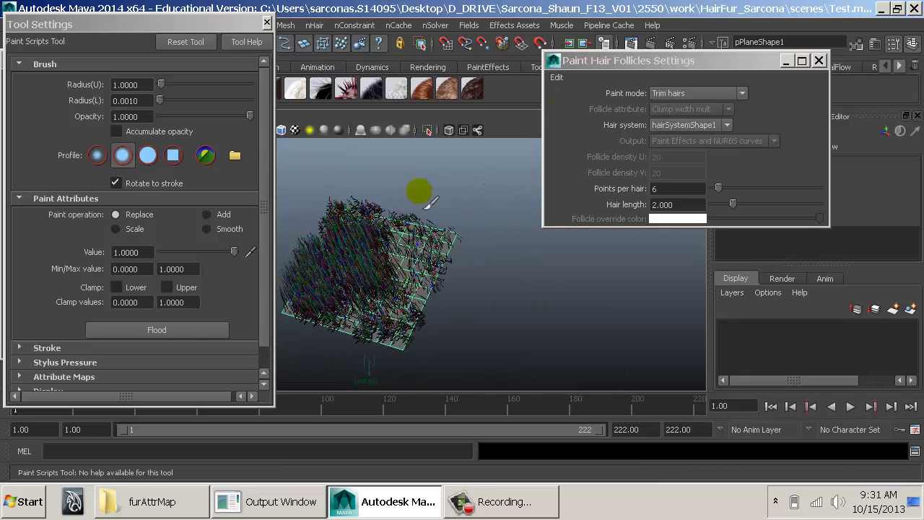
{"action": "left_click", "coordinate": [266, 22]}
{"action": "double_click", "coordinate": [553, 60]}
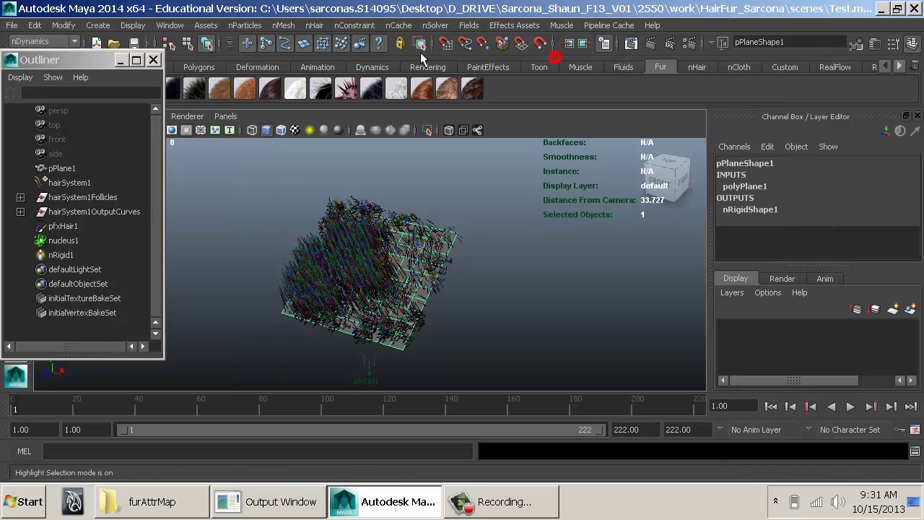
{"action": "left_click", "coordinate": [315, 25]}
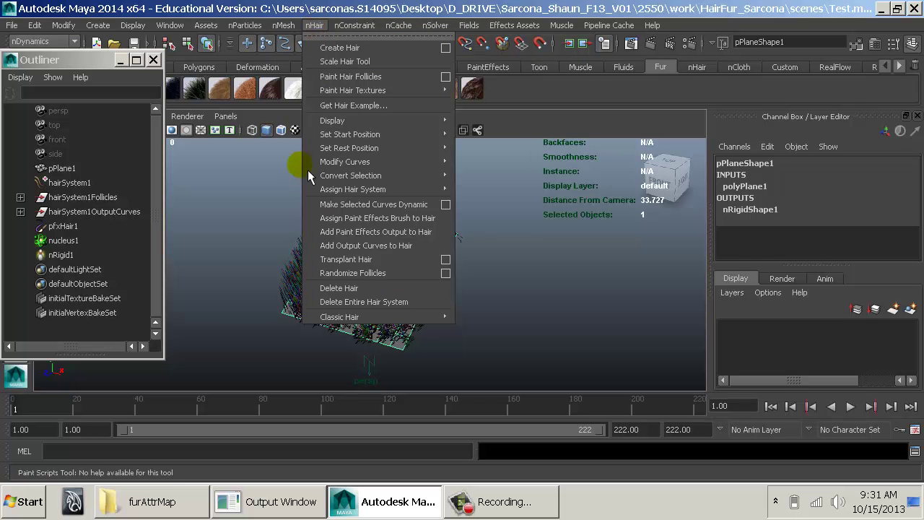
{"action": "mouse_move", "coordinate": [448, 92]}
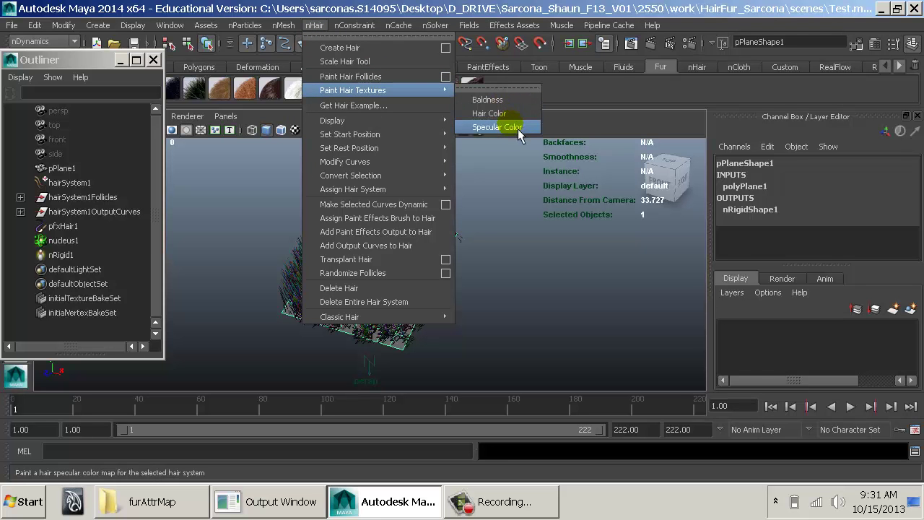
{"action": "mouse_move", "coordinate": [412, 121]}
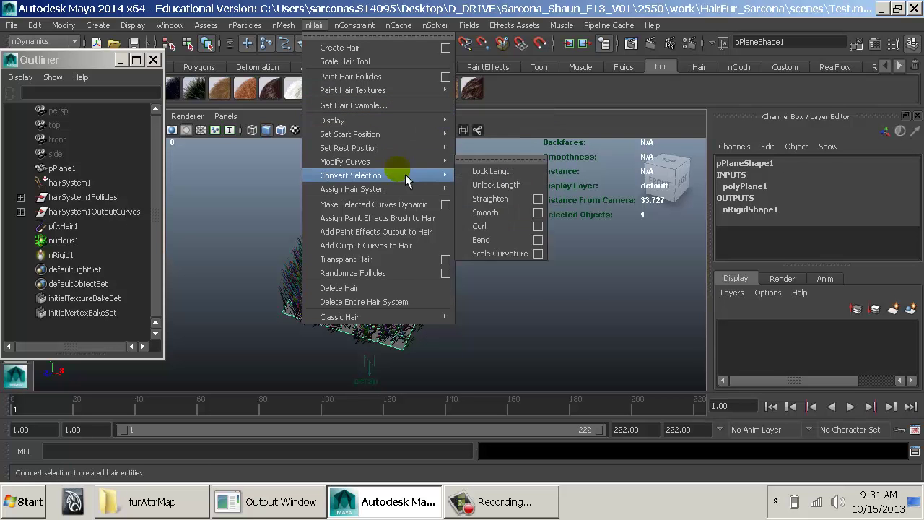
{"action": "mouse_move", "coordinate": [416, 195]}
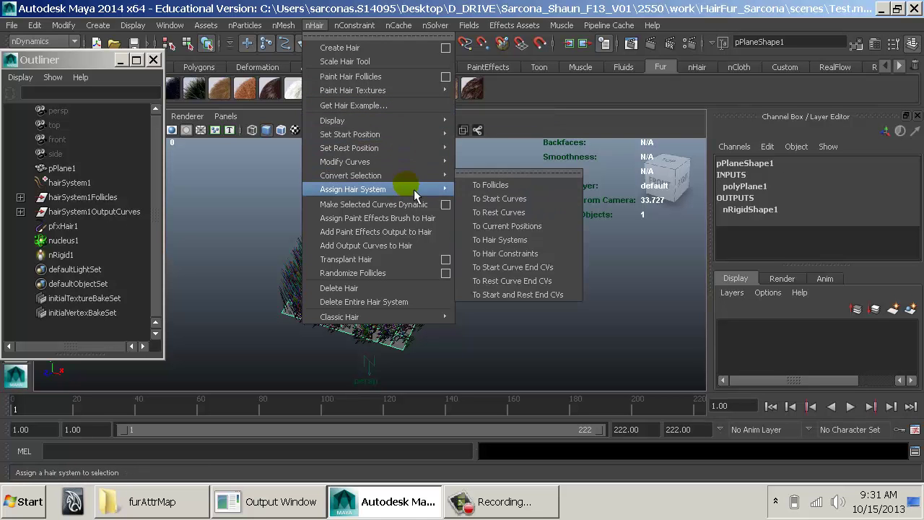
{"action": "left_click", "coordinate": [634, 194]}
Hide hairSystem1, hairSystem1Follicles and pfxHair1 by setting their Visibility to 0
{"action": "key", "text": "w"}
{"action": "left_click_drag", "start_coordinate": [82, 182], "coordinate": [88, 202]}
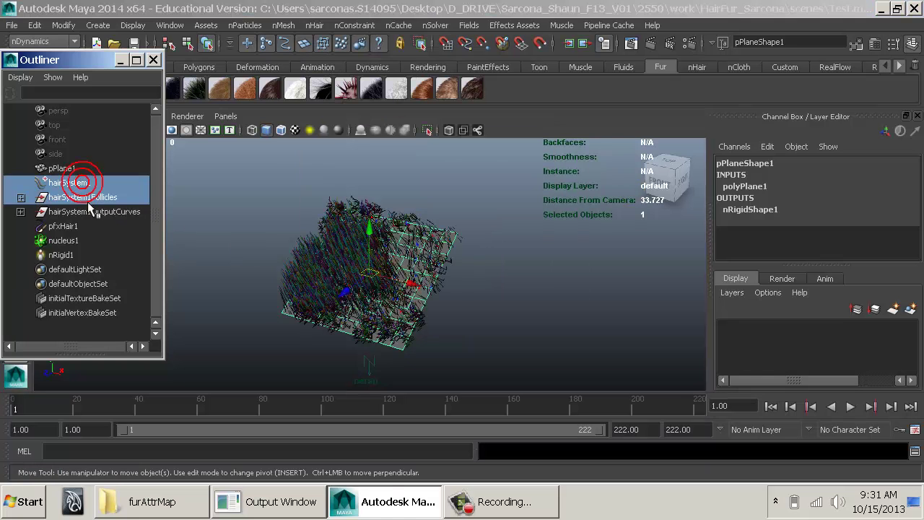
{"action": "left_click", "coordinate": [73, 226], "text": "ctrl"}
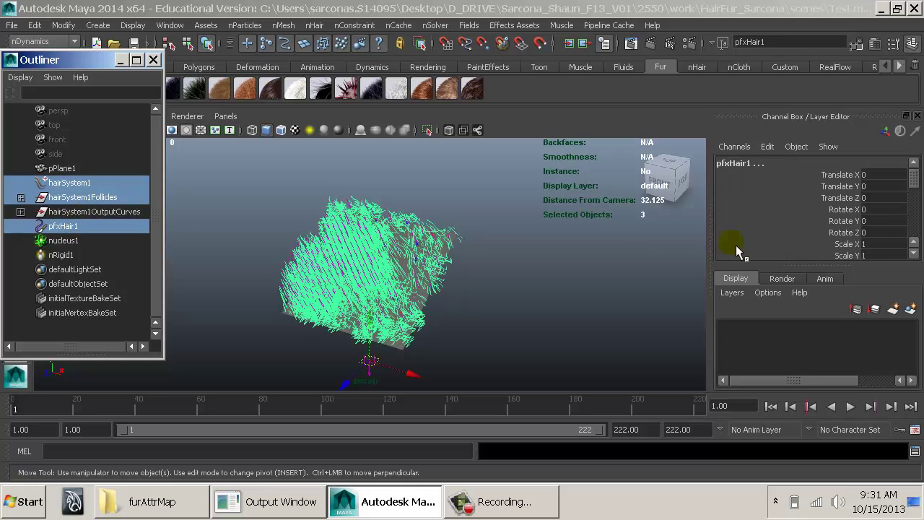
{"action": "scroll", "coordinate": [870, 247], "scroll_direction": "down", "scroll_amount": 3}
{"action": "left_click", "coordinate": [876, 181]}
{"action": "type", "text": "0"}
{"action": "key", "text": "Return"}
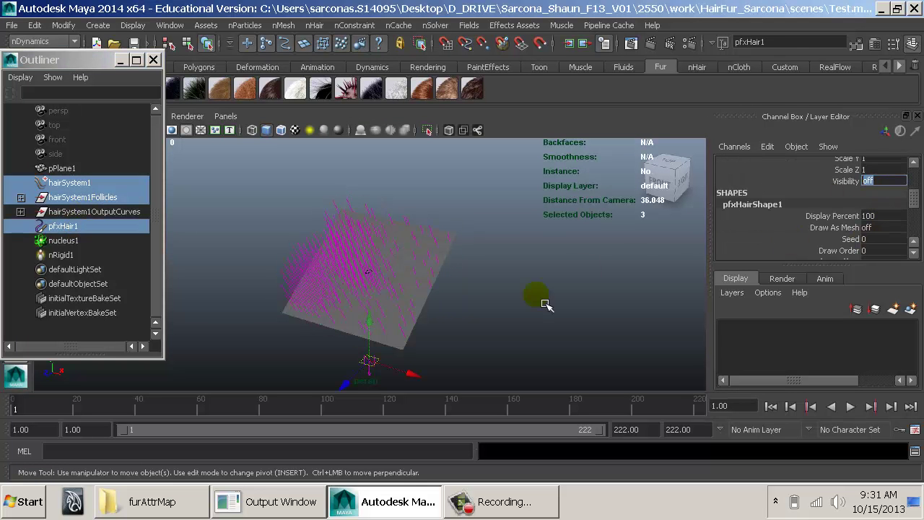
Play the simulation and inspect how the output curves of the painted hairs move from several angles
{"action": "left_click", "coordinate": [523, 302]}
{"action": "left_click_drag", "start_coordinate": [421, 291], "coordinate": [561, 270], "text": "alt"}
{"action": "scroll", "coordinate": [516, 268], "scroll_direction": "up", "scroll_amount": 5}
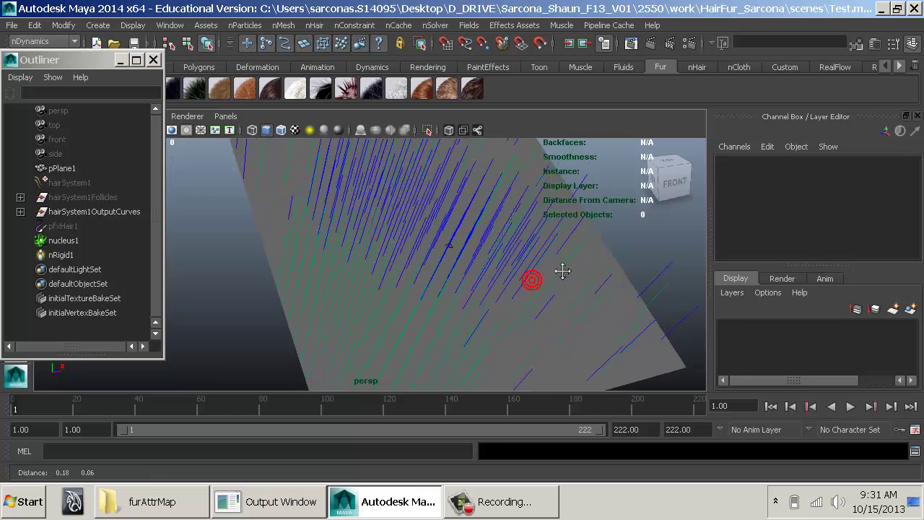
{"action": "left_click_drag", "start_coordinate": [504, 290], "coordinate": [567, 252], "text": "alt"}
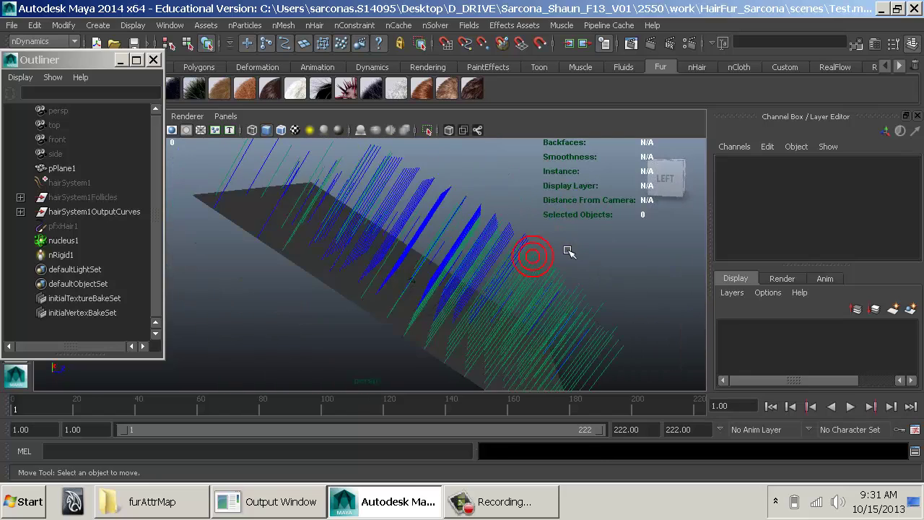
{"action": "key", "text": "alt+v"}
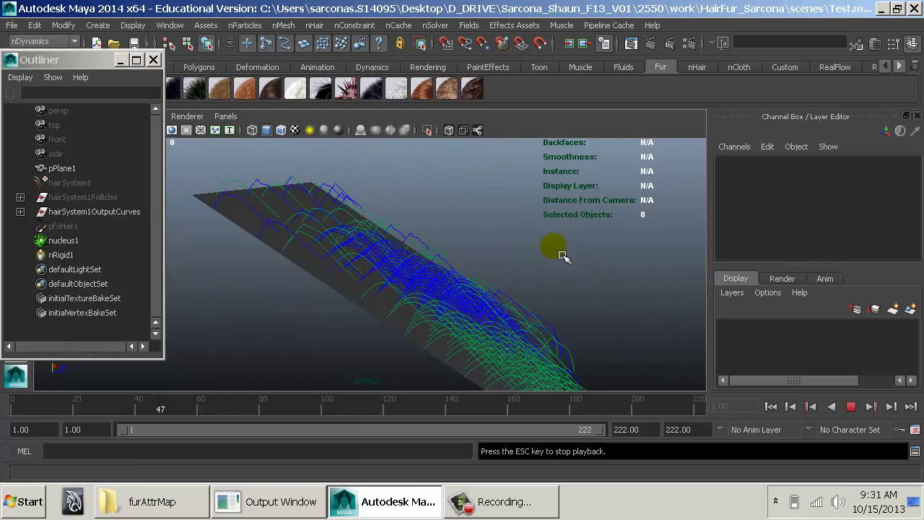
{"action": "key", "text": "Escape"}
{"action": "left_click_drag", "start_coordinate": [544, 257], "coordinate": [486, 262], "text": "alt"}
{"action": "key", "text": "alt+v"}
{"action": "key", "text": "Escape"}
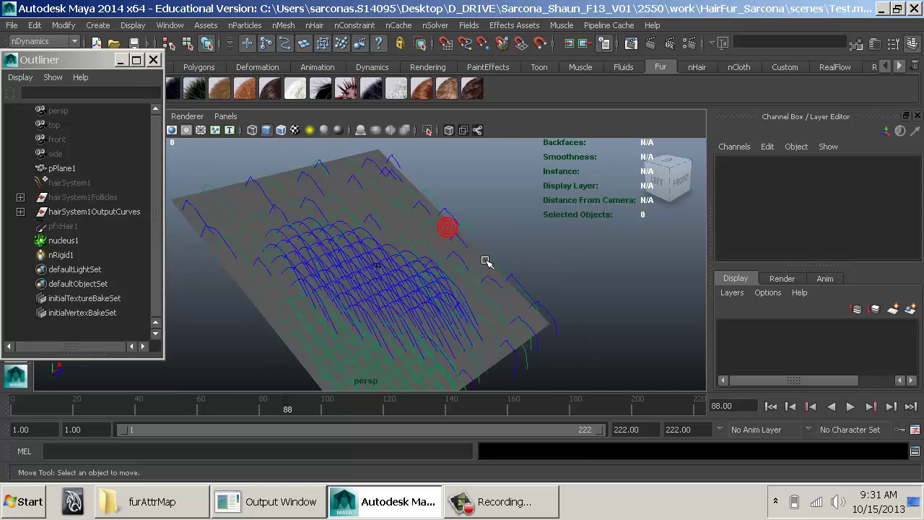
Delete the hair system with its follicles, output curves, pfxHair1, nucleus1 and nRigid1, keeping only the plane
{"action": "left_click", "coordinate": [158, 192]}
{"action": "left_click_drag", "start_coordinate": [82, 182], "coordinate": [95, 234]}
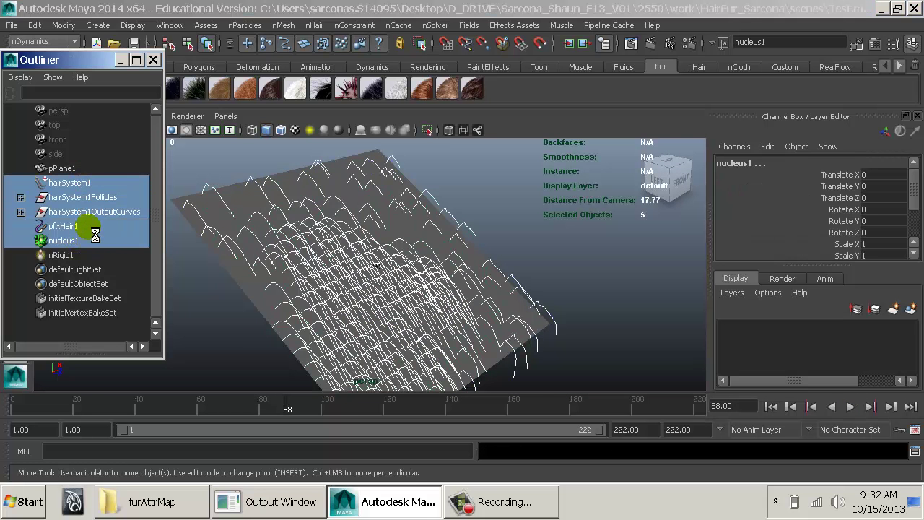
{"action": "key", "text": "Delete"}
{"action": "left_click", "coordinate": [61, 183]}
{"action": "key", "text": "Delete"}
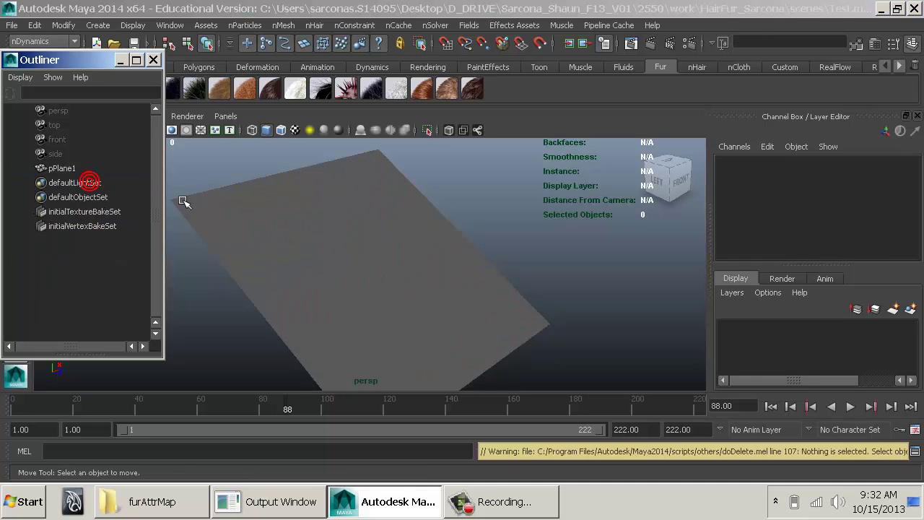
Create new hair on pPlane1 as a 10 by 10 grid with Paint Effects and NURBS curves output and 10 points per hair
{"action": "left_click", "coordinate": [258, 207]}
{"action": "left_click", "coordinate": [314, 25]}
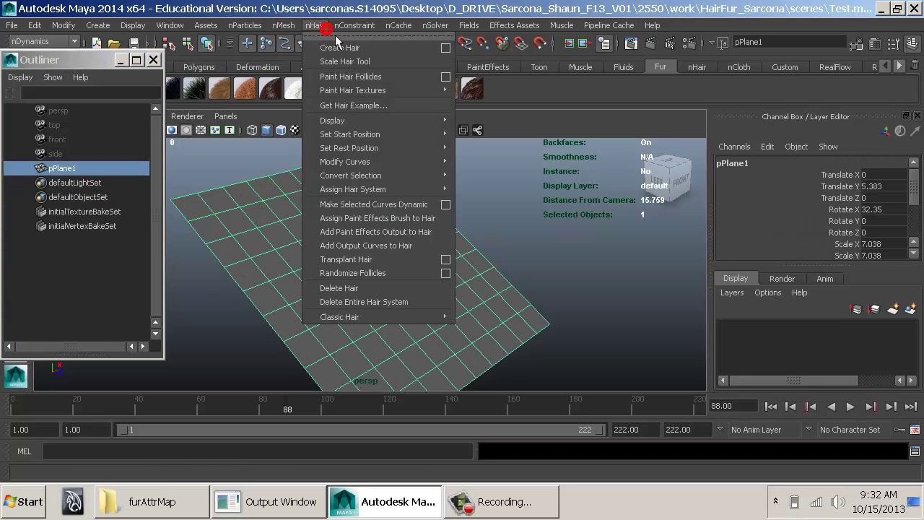
{"action": "left_click", "coordinate": [446, 41]}
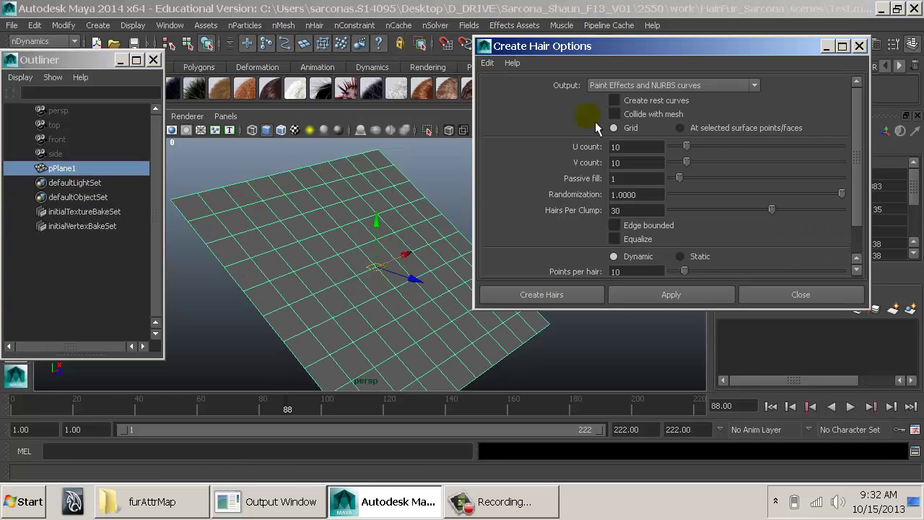
{"action": "left_click", "coordinate": [555, 296]}
{"action": "left_click_drag", "start_coordinate": [563, 269], "coordinate": [524, 285], "text": "alt"}
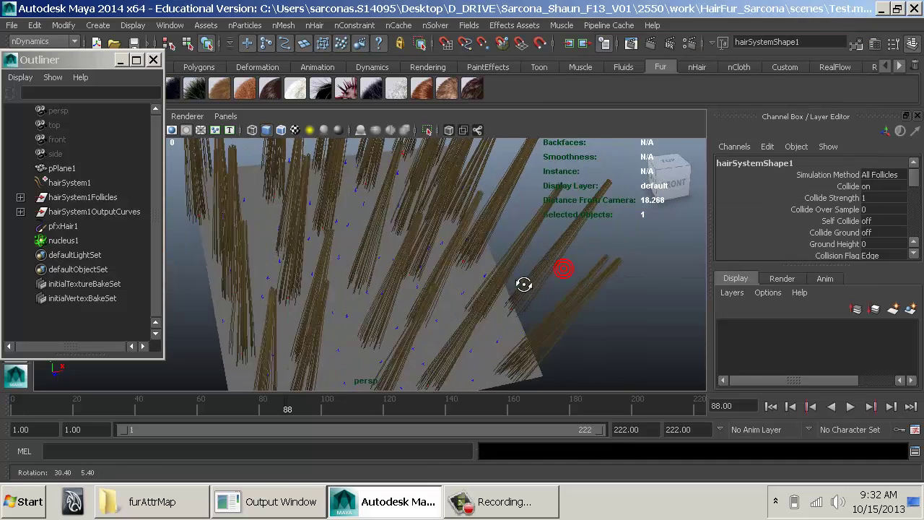
Replay the simulation from the first frame and undo the 10 by 10 hair creation on pPlane1
{"action": "left_click", "coordinate": [769, 406]}
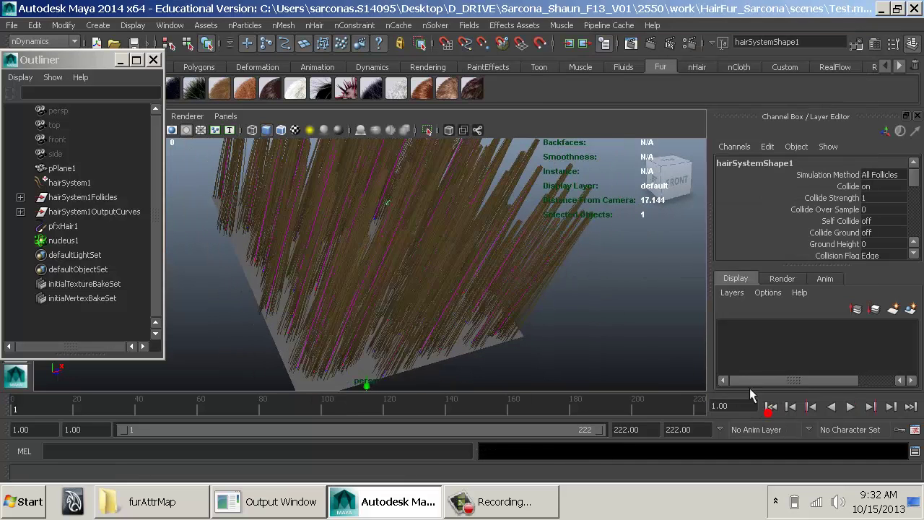
{"action": "key", "text": "alt+v"}
{"action": "key", "text": "ctrl+z"}
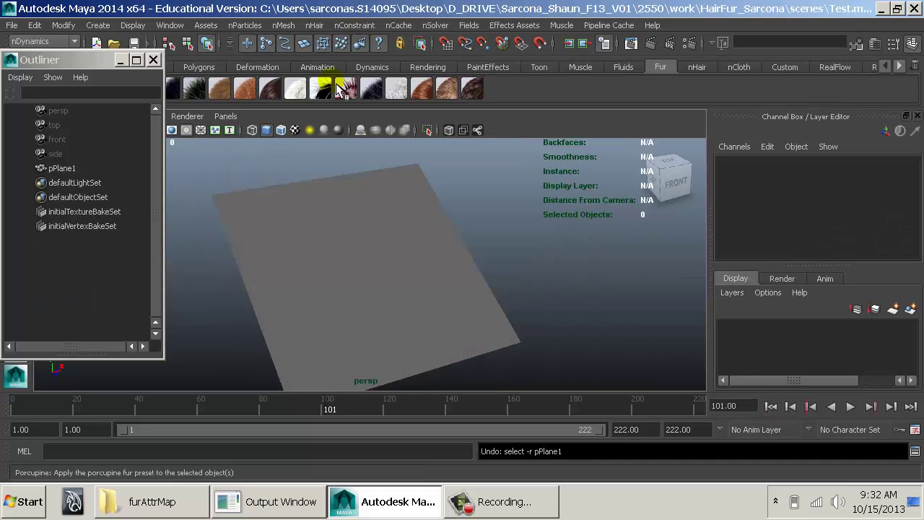
{"action": "key", "text": "ctrl+z"}
Create new hair on pPlane1 with U count 5 and V count 5, using Paint Effects and NURBS curves output
{"action": "left_click", "coordinate": [315, 26]}
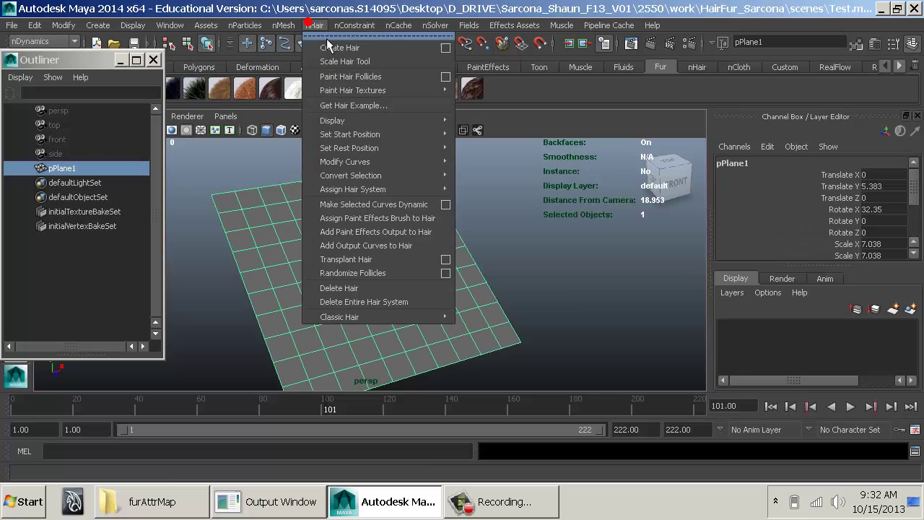
{"action": "left_click", "coordinate": [444, 48]}
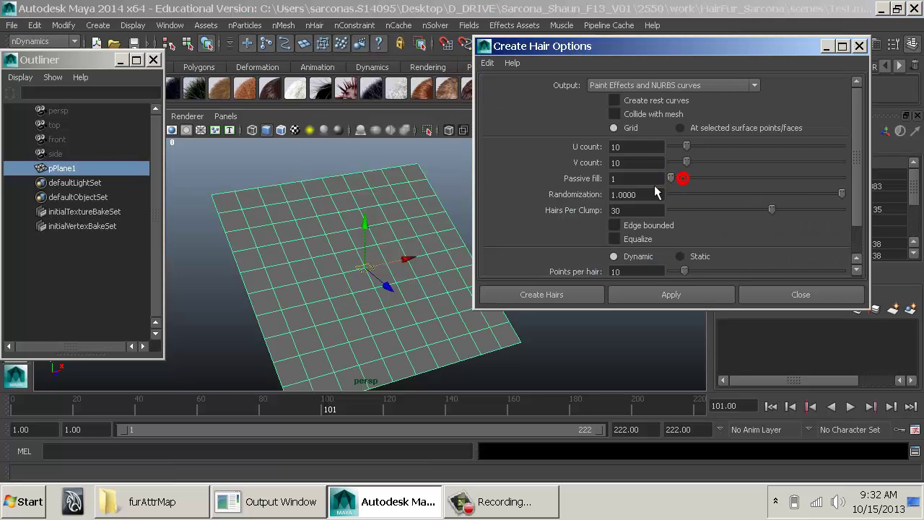
{"action": "type", "text": "5"}
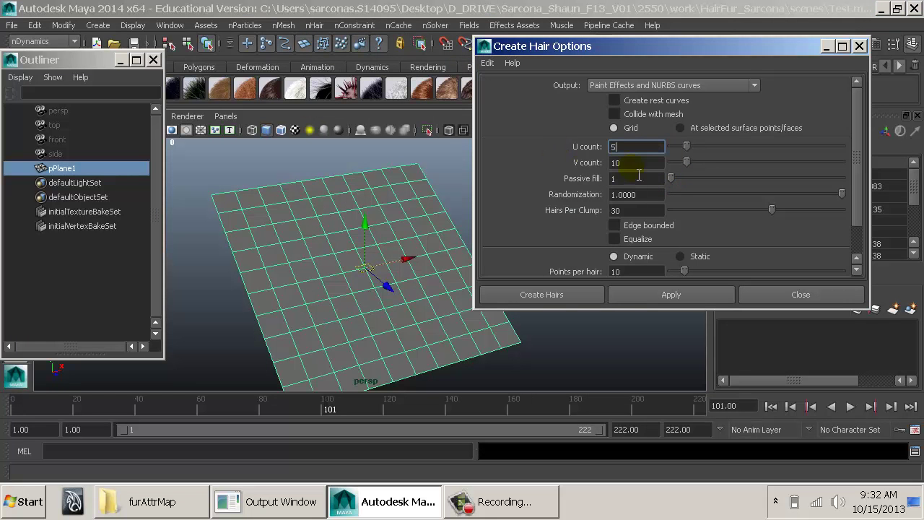
{"action": "key", "text": "Tab"}
{"action": "type", "text": "5"}
{"action": "key", "text": "Return"}
{"action": "left_click", "coordinate": [542, 294]}
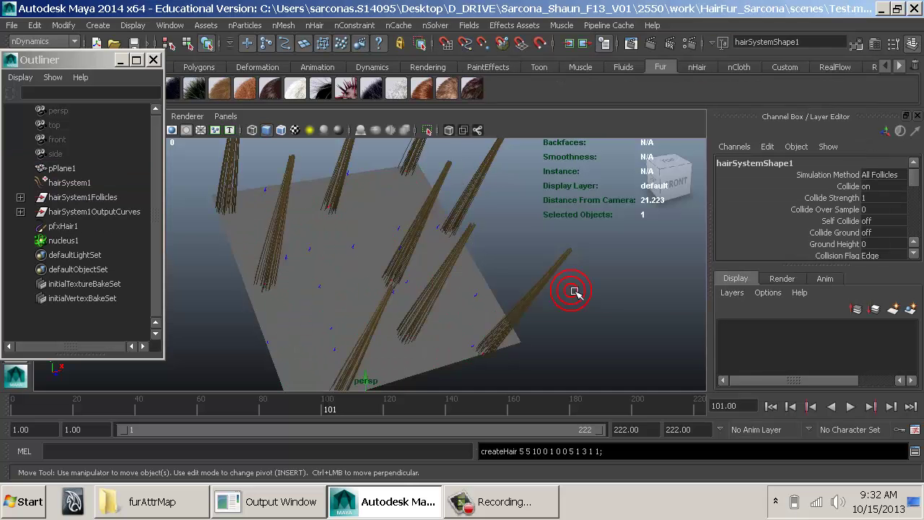
Play the simulation of the sparser hair from the first frame, view it from the side and return to frame 1
{"action": "left_click", "coordinate": [774, 406]}
{"action": "left_click_drag", "start_coordinate": [521, 257], "coordinate": [560, 277], "text": "alt"}
{"action": "key", "text": "alt+v"}
{"action": "key", "text": "Escape"}
{"action": "middle_click_drag", "start_coordinate": [561, 276], "coordinate": [552, 288], "text": "alt"}
{"action": "left_click", "coordinate": [770, 406]}
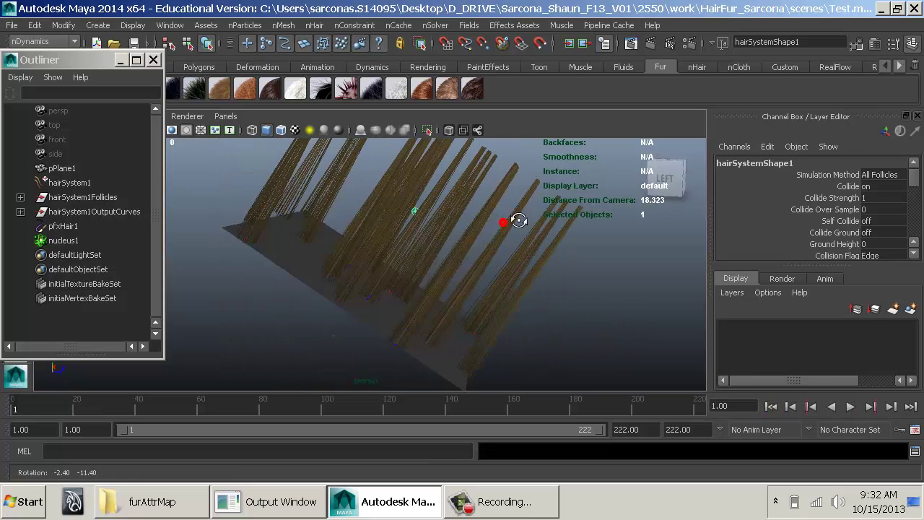
Hide pfxHair1 by setting its Visibility to 0
{"action": "left_click", "coordinate": [70, 227]}
{"action": "scroll", "coordinate": [876, 241], "scroll_direction": "down", "scroll_amount": 2}
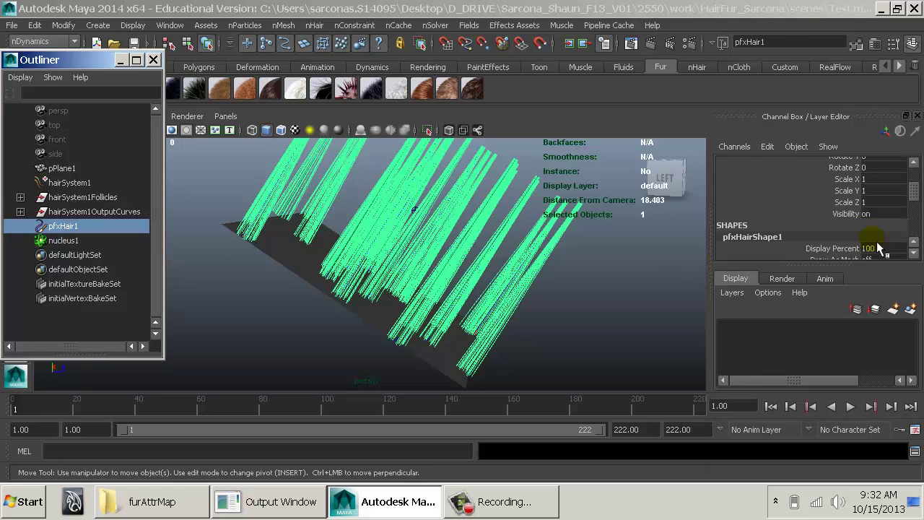
{"action": "left_click", "coordinate": [880, 215]}
{"action": "type", "text": "0."}
{"action": "key", "text": "Return"}
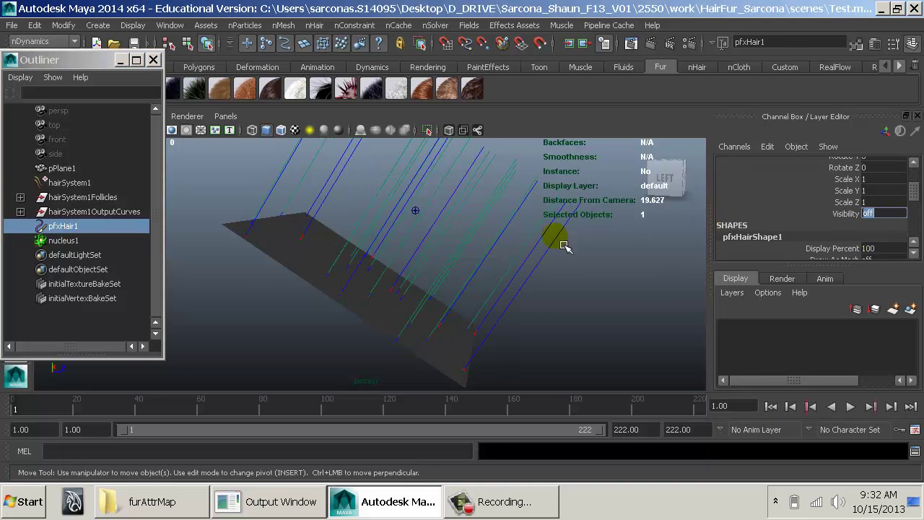
Select one of the output curves and play the simulation in a side view, stopping at frame 84
{"action": "left_click", "coordinate": [558, 278]}
{"action": "left_click_drag", "start_coordinate": [561, 276], "coordinate": [498, 253], "text": "alt"}
{"action": "left_click", "coordinate": [473, 217]}
{"action": "left_click", "coordinate": [462, 192]}
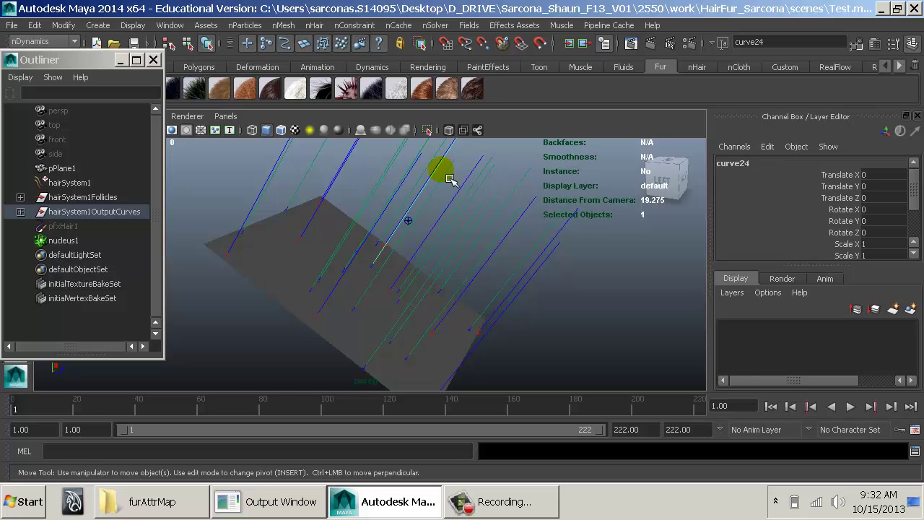
{"action": "left_click_drag", "start_coordinate": [449, 179], "coordinate": [373, 207], "text": "alt"}
{"action": "key", "text": "alt+v"}
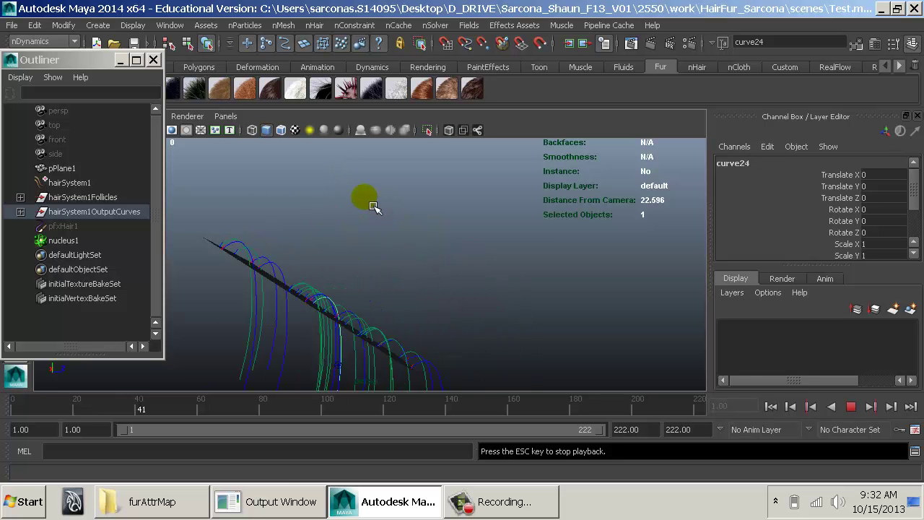
{"action": "key", "text": "alt+v"}
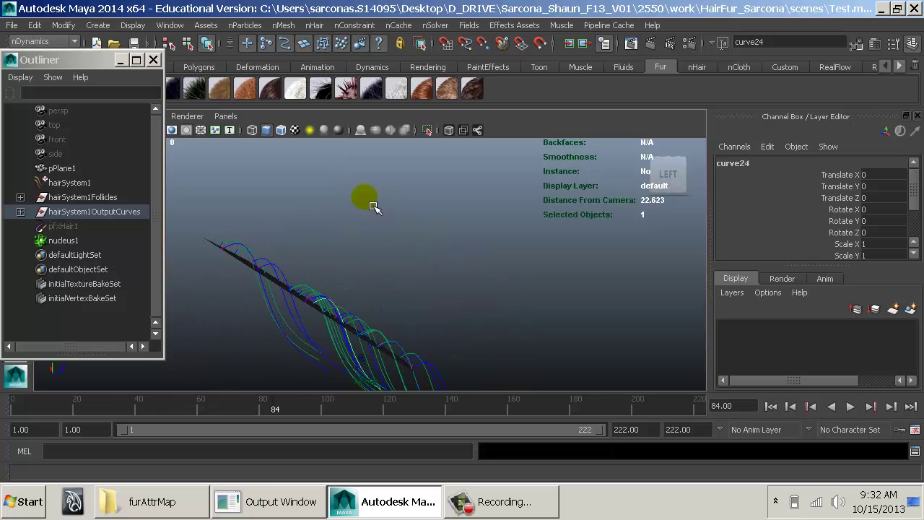
{"action": "left_click_drag", "start_coordinate": [373, 207], "coordinate": [384, 234], "text": "alt"}
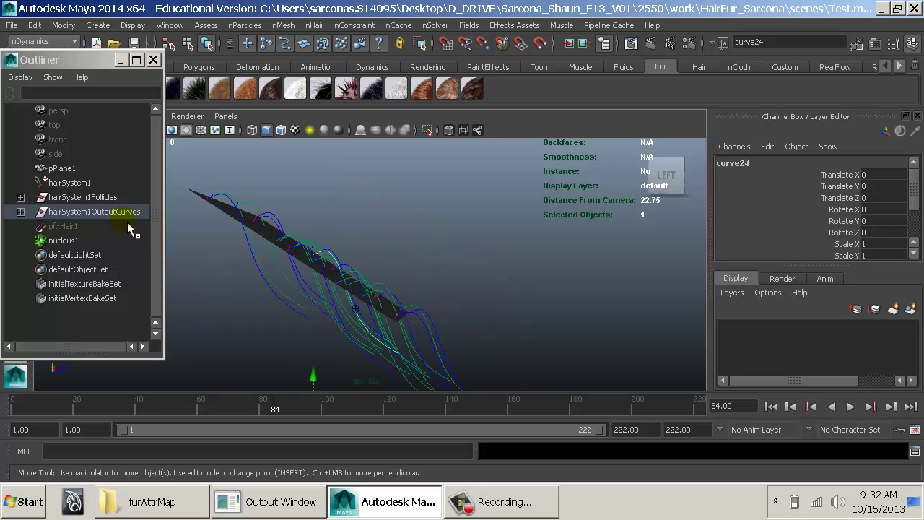
Try to set the rest position from current with hairSystem1 selected
{"action": "left_click_drag", "start_coordinate": [316, 325], "coordinate": [317, 325]}
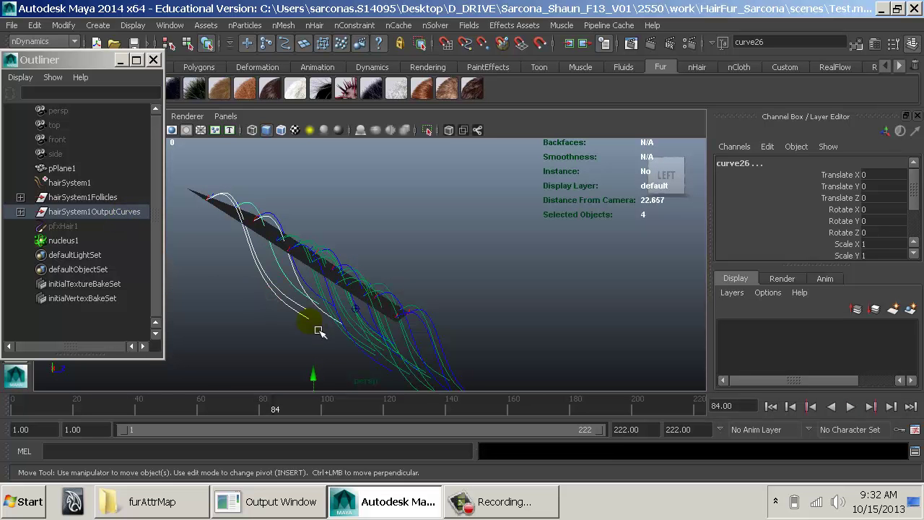
{"action": "left_click_drag", "start_coordinate": [467, 378], "coordinate": [463, 370]}
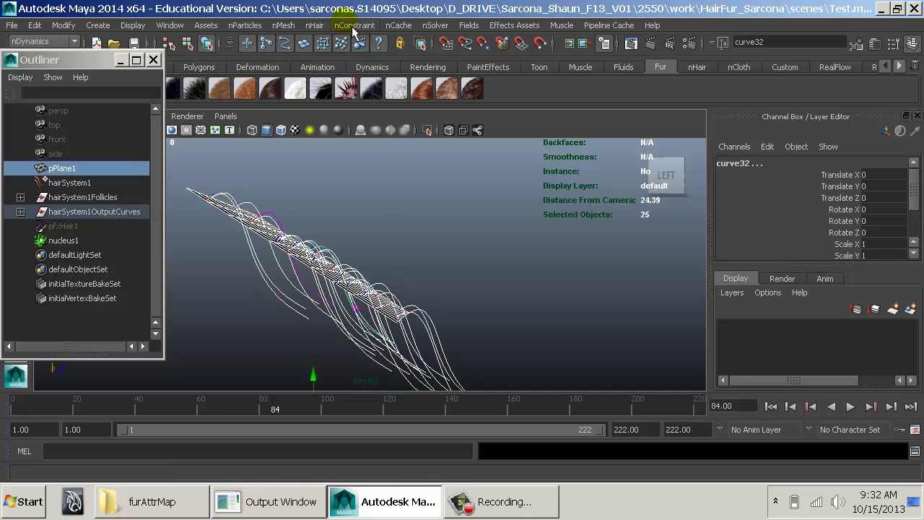
{"action": "left_click", "coordinate": [78, 182]}
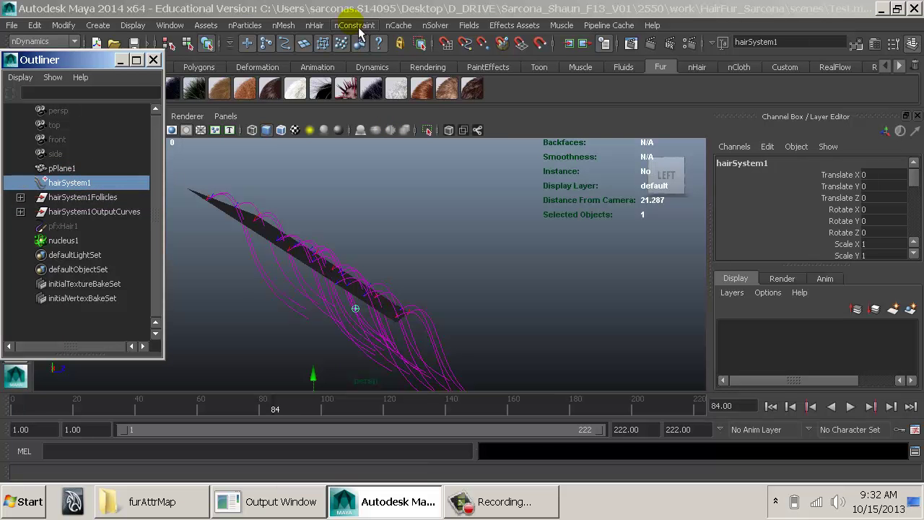
{"action": "left_click", "coordinate": [313, 26]}
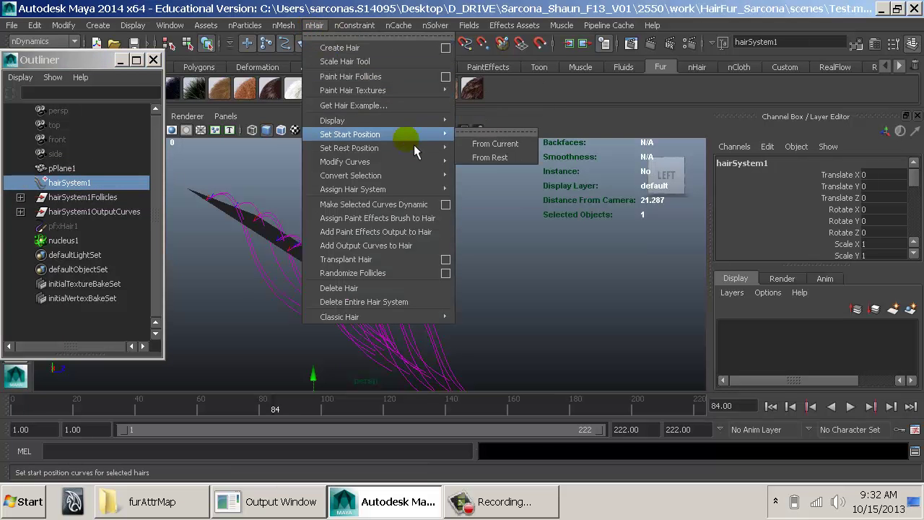
{"action": "mouse_move", "coordinate": [416, 154]}
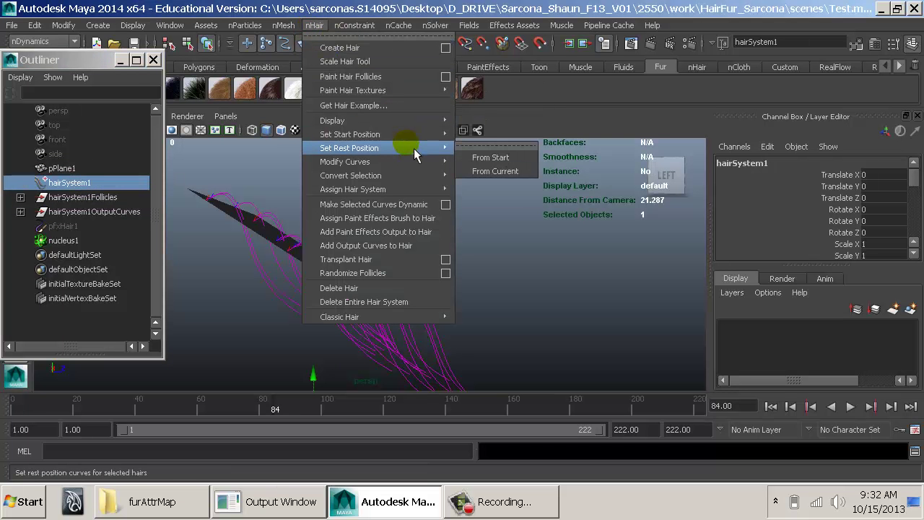
{"action": "left_click", "coordinate": [501, 173]}
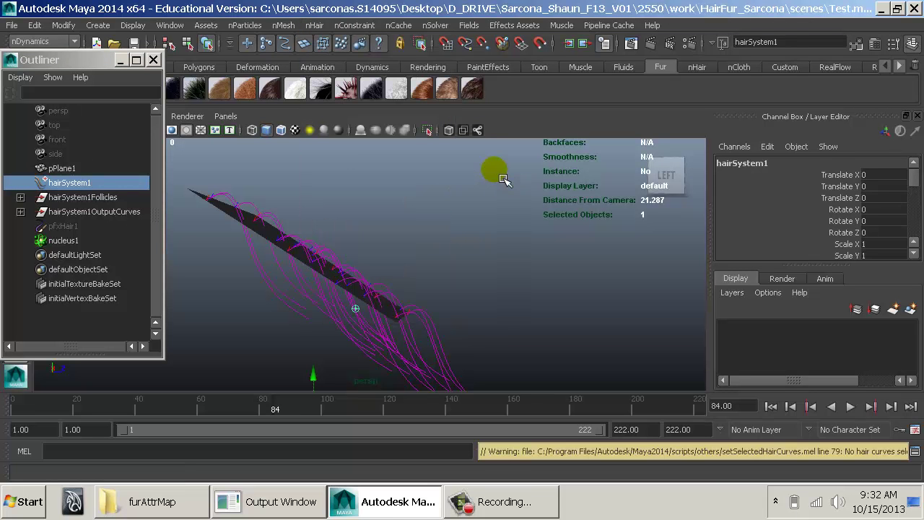
Set the rest position of hairSystem1OutputCurves from the current hair shape
{"action": "left_click", "coordinate": [84, 224]}
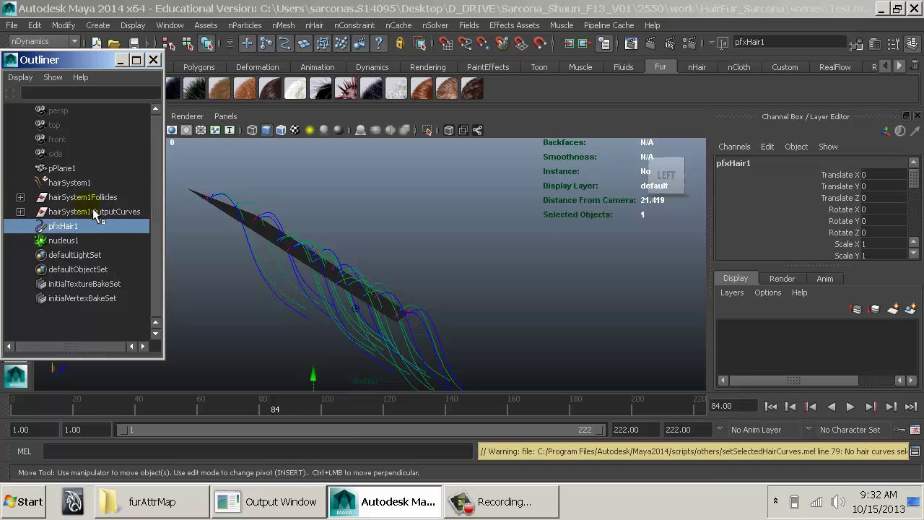
{"action": "left_click", "coordinate": [93, 212]}
{"action": "left_click", "coordinate": [314, 24]}
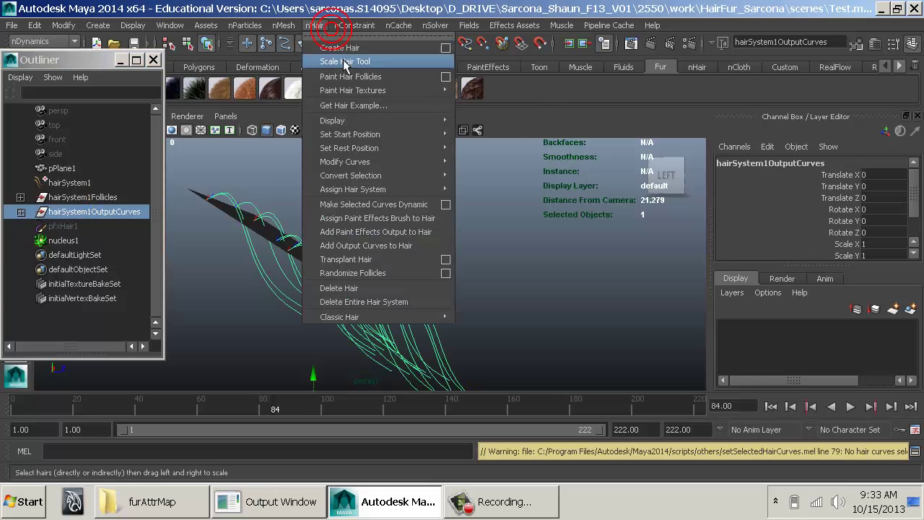
{"action": "mouse_move", "coordinate": [411, 148]}
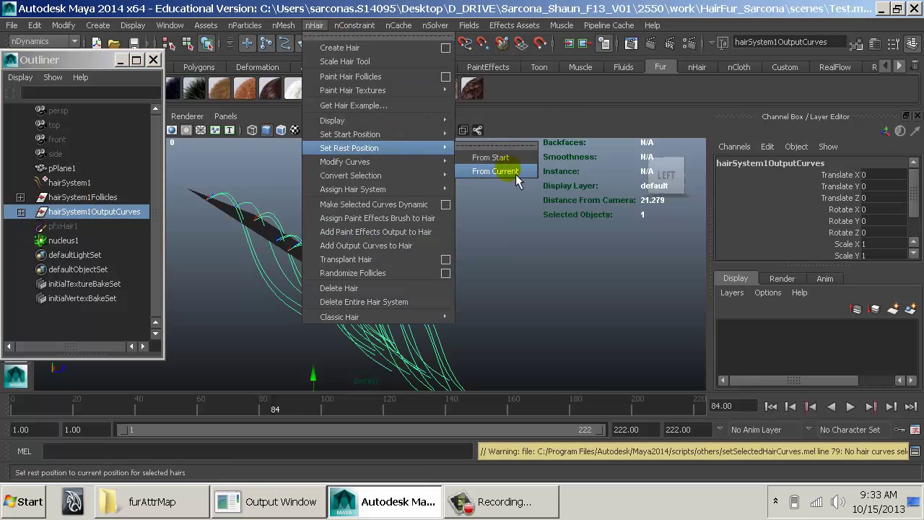
{"action": "left_click", "coordinate": [515, 171]}
Replay the simulation from frame 1 to check the effect of the rest position, then return to the start
{"action": "left_click_drag", "start_coordinate": [514, 261], "coordinate": [495, 264], "text": "alt"}
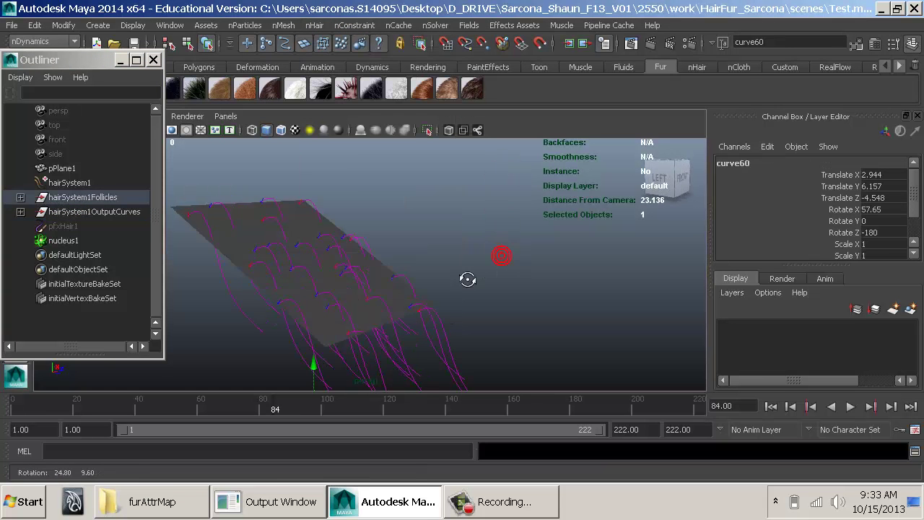
{"action": "left_click", "coordinate": [772, 406]}
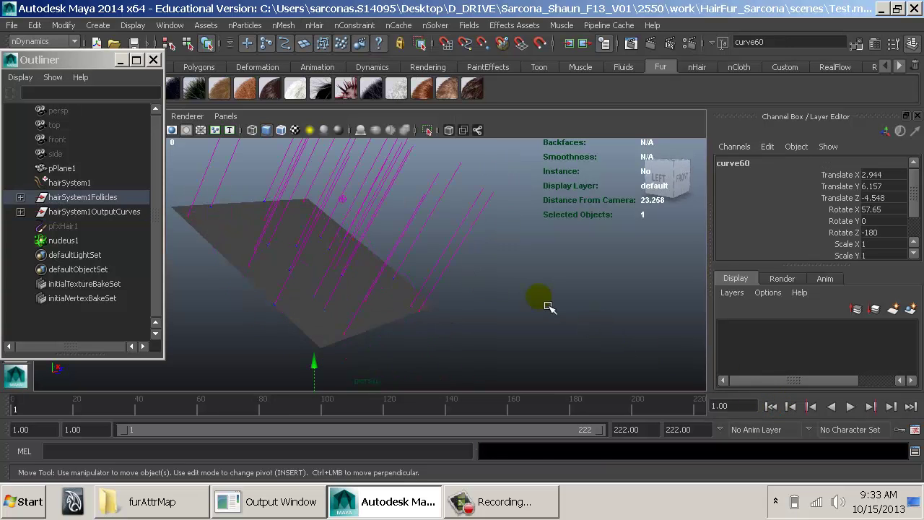
{"action": "key", "text": "alt+v"}
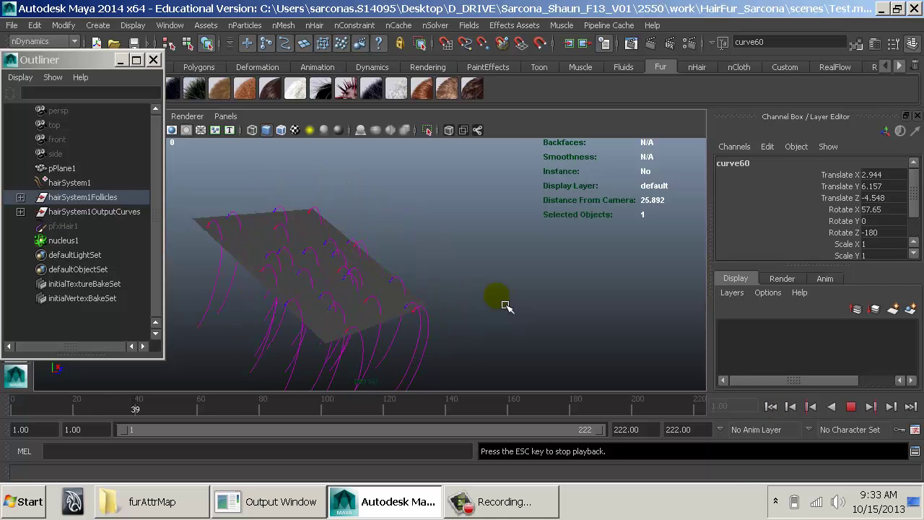
{"action": "left_click", "coordinate": [770, 405]}
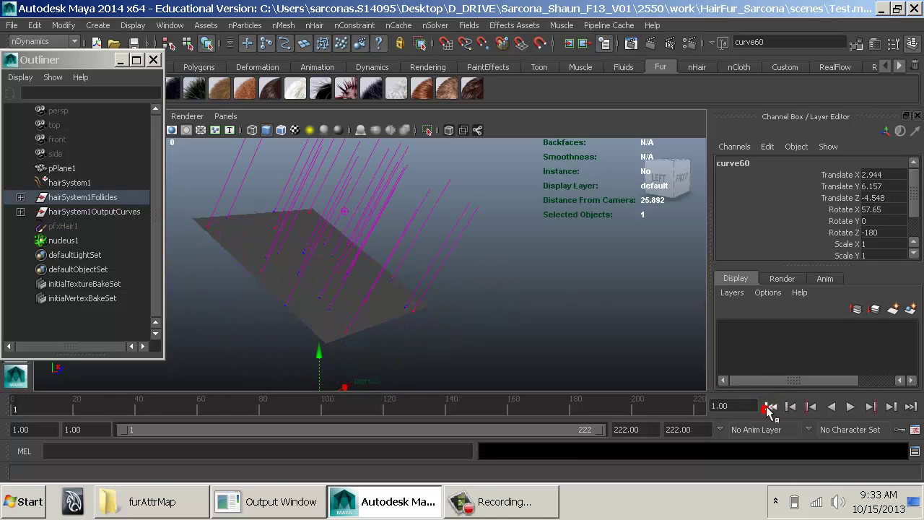
{"action": "left_click_drag", "start_coordinate": [523, 287], "coordinate": [191, 185], "text": "alt"}
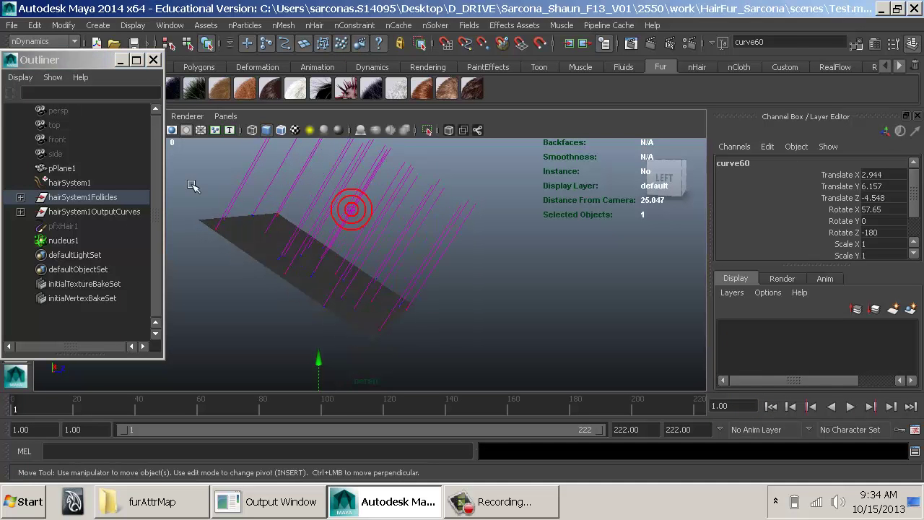
Play the simulation to frame 93 and set the start position of hairSystem1OutputCurves from current
{"action": "left_click", "coordinate": [86, 197]}
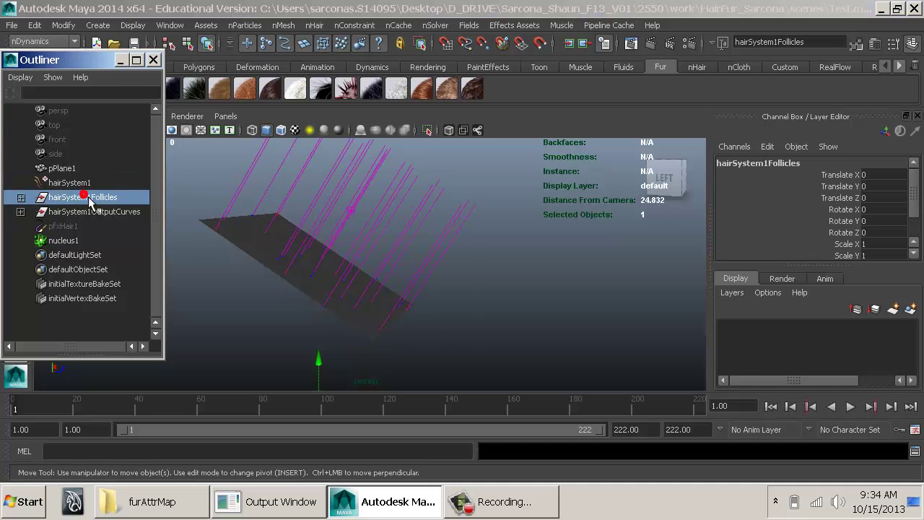
{"action": "left_click", "coordinate": [123, 211]}
{"action": "left_click", "coordinate": [317, 25]}
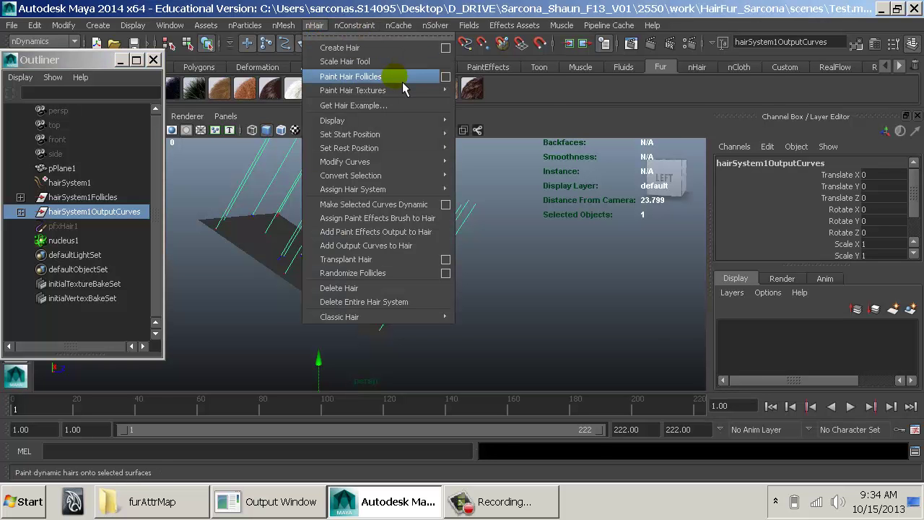
{"action": "left_click", "coordinate": [529, 274]}
{"action": "key", "text": "alt+v"}
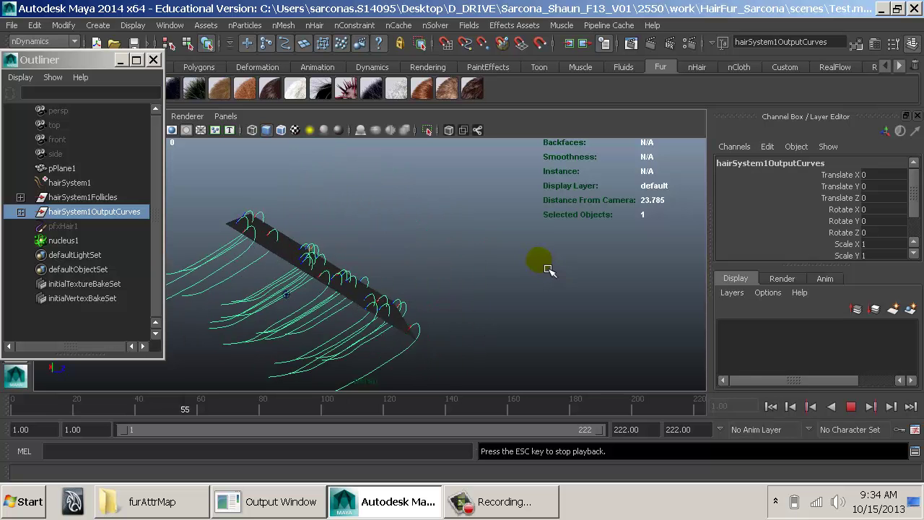
{"action": "left_click", "coordinate": [326, 26]}
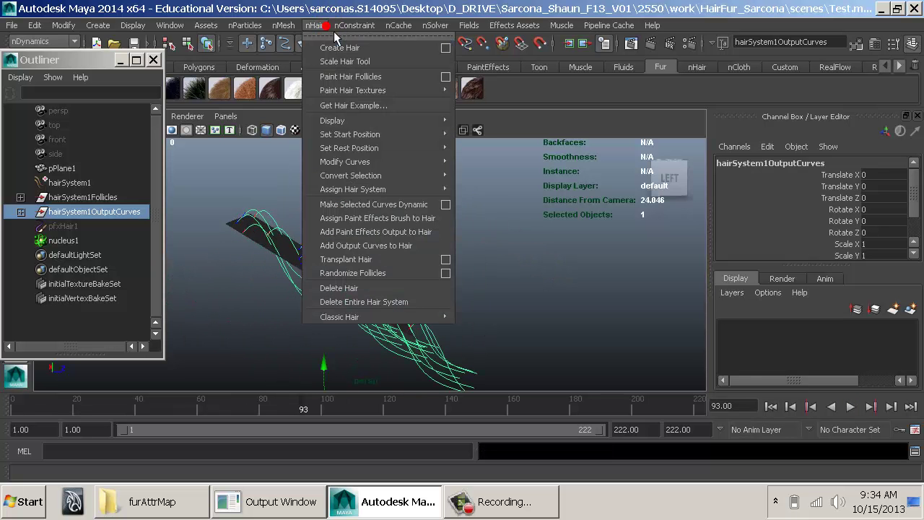
{"action": "mouse_move", "coordinate": [423, 147]}
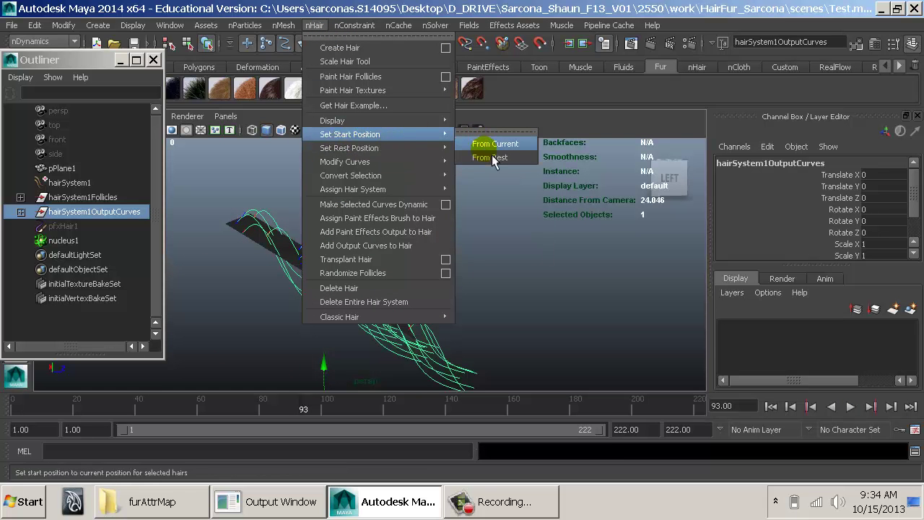
{"action": "left_click", "coordinate": [492, 148]}
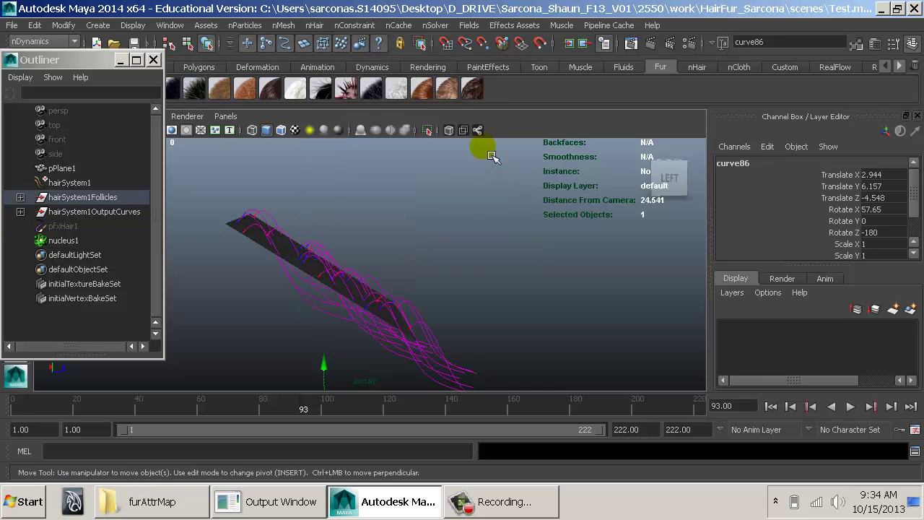
Rewind to the first frame and replay the simulation to inspect the hairs with the new start position
{"action": "left_click_drag", "start_coordinate": [532, 290], "coordinate": [495, 305], "text": "alt"}
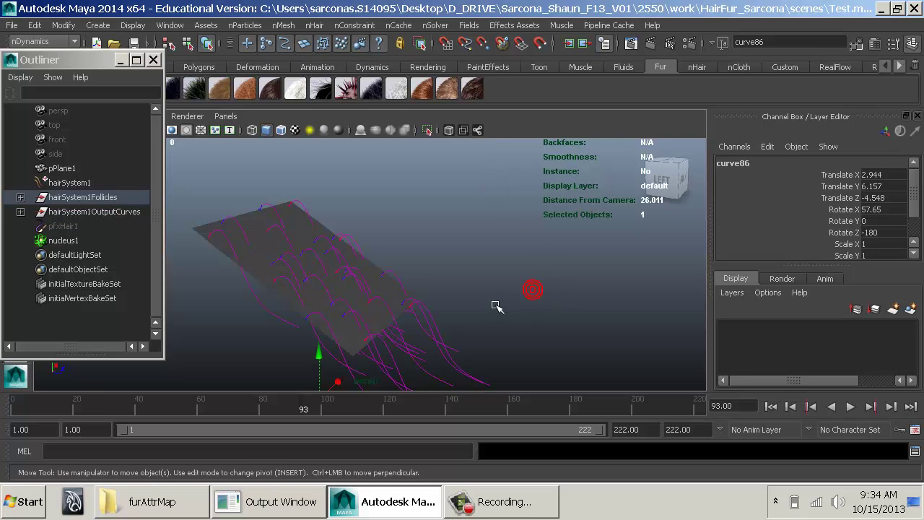
{"action": "left_click", "coordinate": [772, 408]}
{"action": "key", "text": "alt+v"}
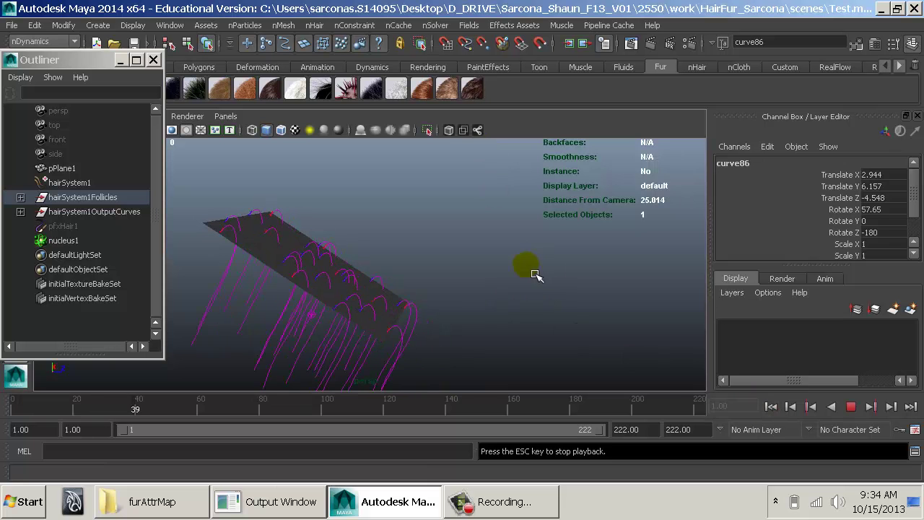
Replay the simulation from the first frame and watch the hairs from a slightly different angle
{"action": "left_click", "coordinate": [850, 406]}
{"action": "left_click", "coordinate": [771, 407]}
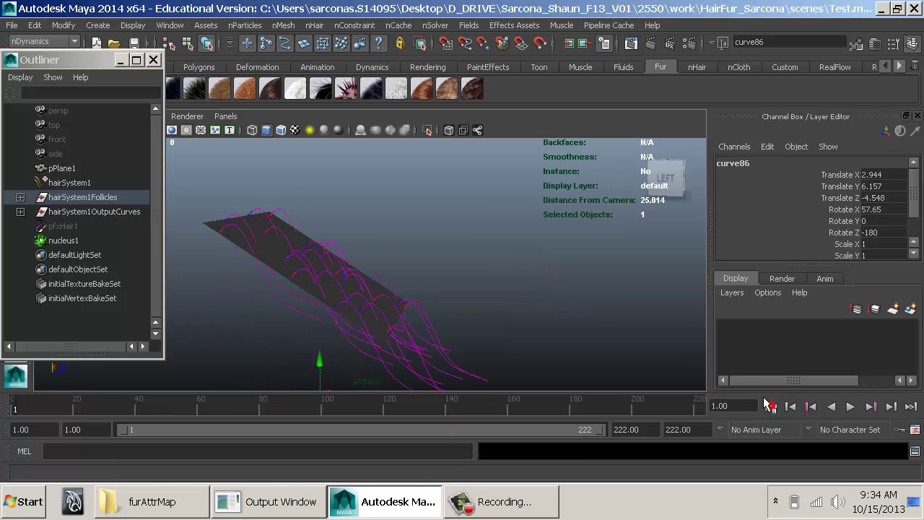
{"action": "left_click_drag", "start_coordinate": [511, 277], "coordinate": [537, 279], "text": "alt"}
{"action": "key", "text": "alt+v"}
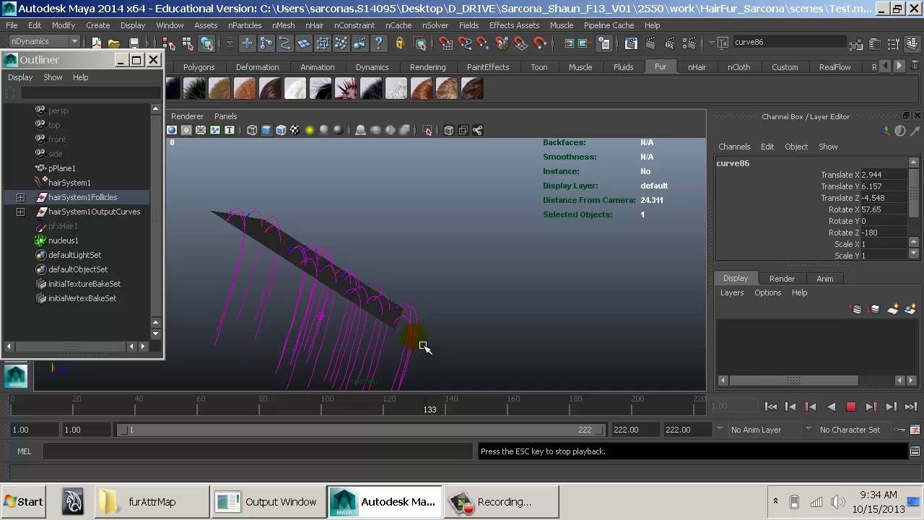
Stop the simulation at frame 140, try setting the start position from current, and rewind to frame 1 to check it
{"action": "key", "text": "Escape"}
{"action": "left_click", "coordinate": [314, 26]}
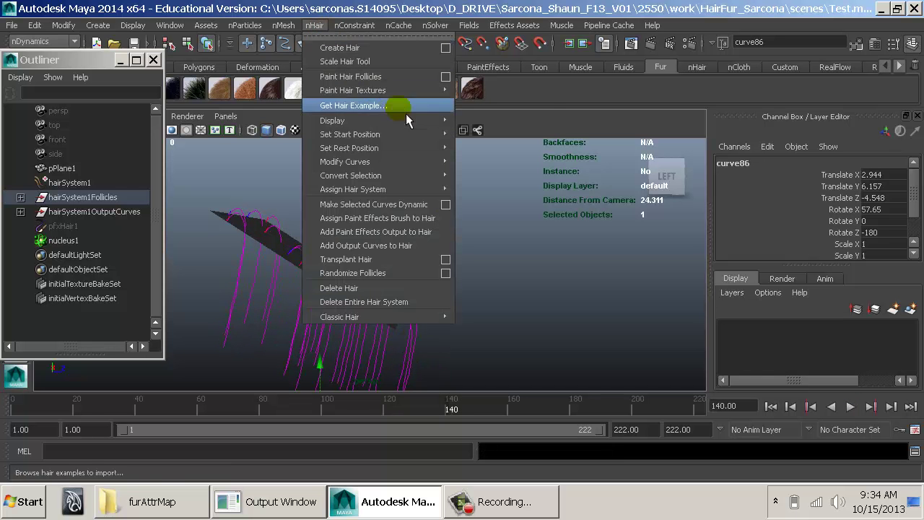
{"action": "mouse_move", "coordinate": [424, 140]}
{"action": "left_click", "coordinate": [515, 149]}
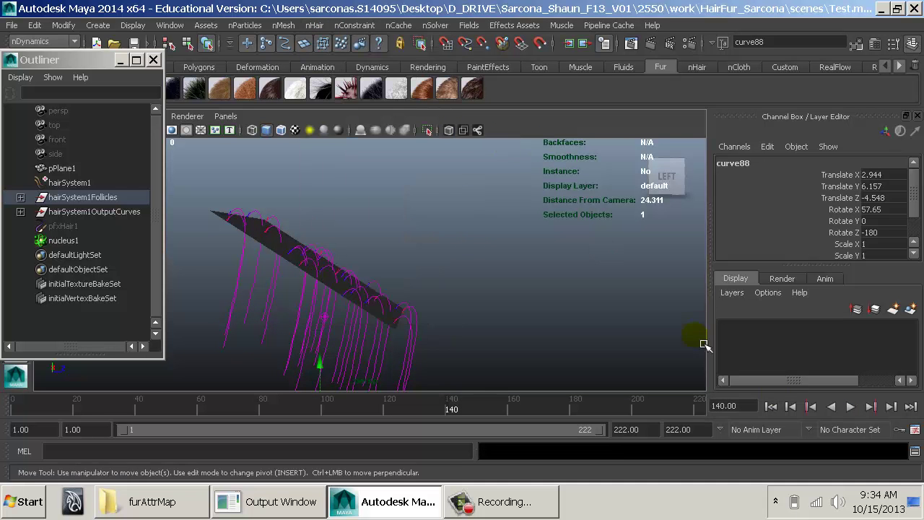
{"action": "left_click", "coordinate": [771, 406]}
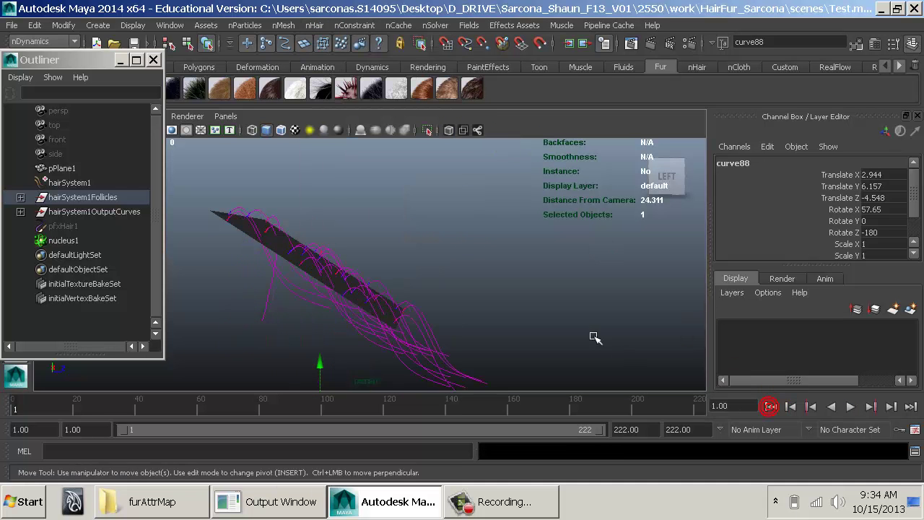
{"action": "left_click", "coordinate": [583, 335]}
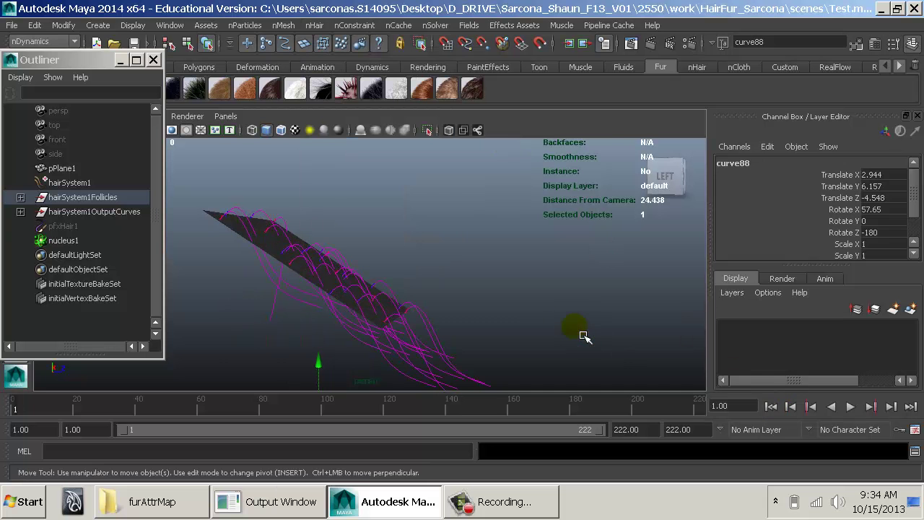
{"action": "left_click_drag", "start_coordinate": [436, 293], "coordinate": [446, 295], "text": "alt"}
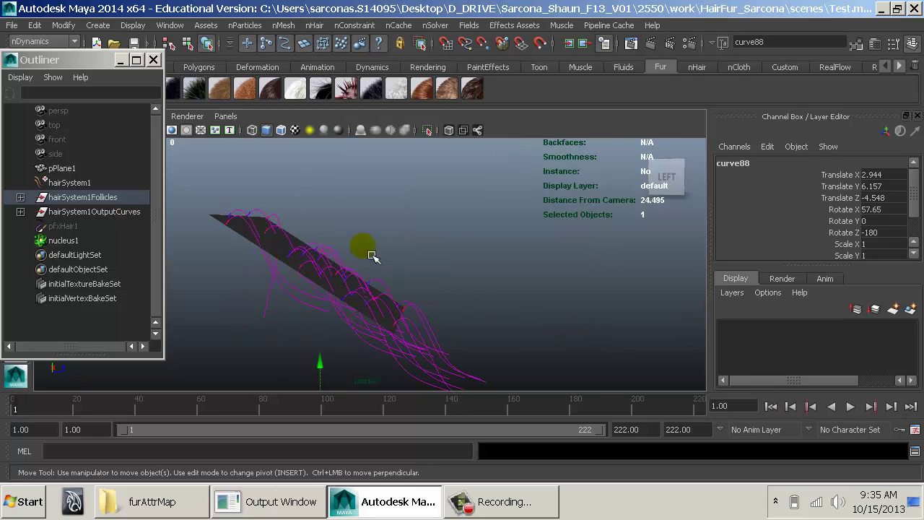
Play the simulation to frame 66 and set the start position of hairSystem1OutputCurves from current
{"action": "key", "text": "alt+v"}
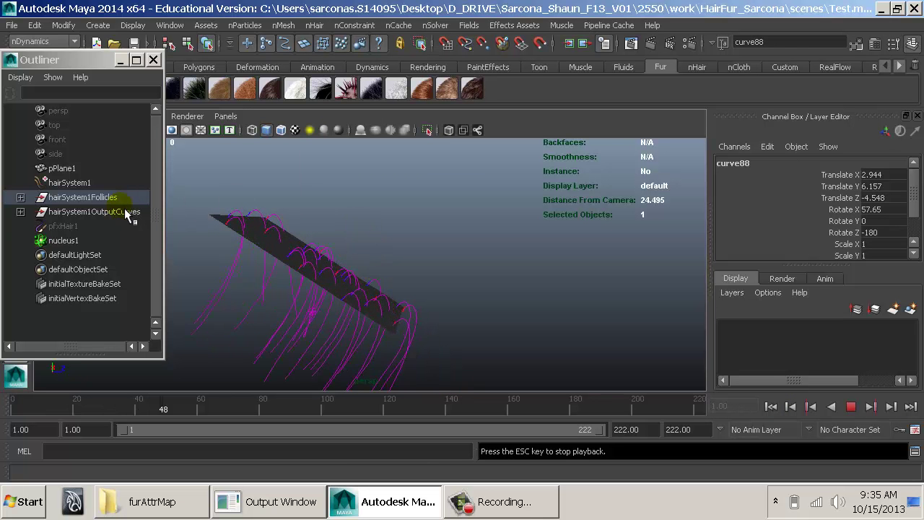
{"action": "key", "text": "Escape"}
{"action": "left_click", "coordinate": [117, 210]}
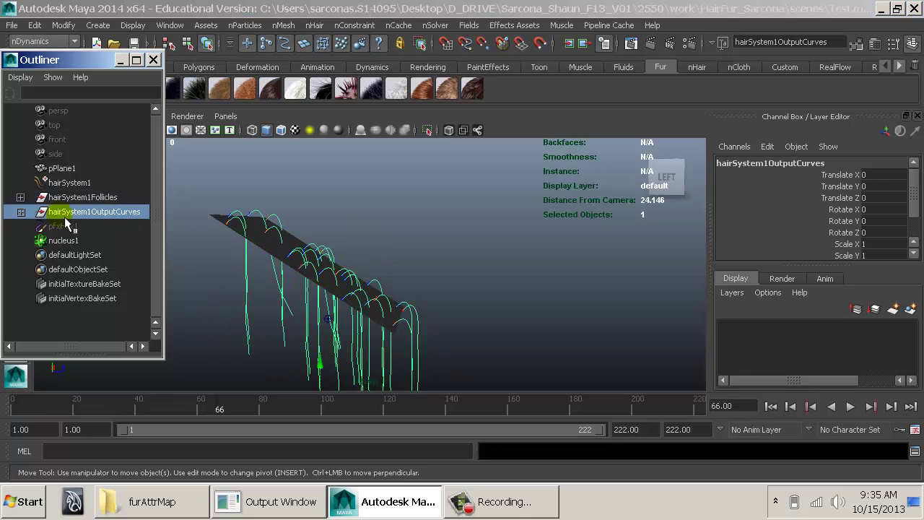
{"action": "left_click", "coordinate": [315, 25]}
{"action": "mouse_move", "coordinate": [415, 135]}
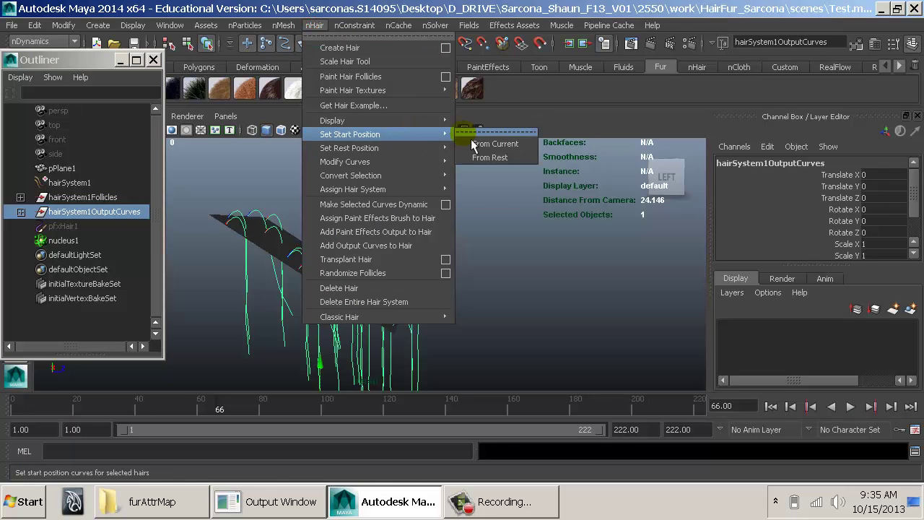
{"action": "left_click", "coordinate": [509, 145]}
Replay the simulation from the first frame to frame 76 to inspect how the hairs behave with the new start position
{"action": "key", "text": "alt+v"}
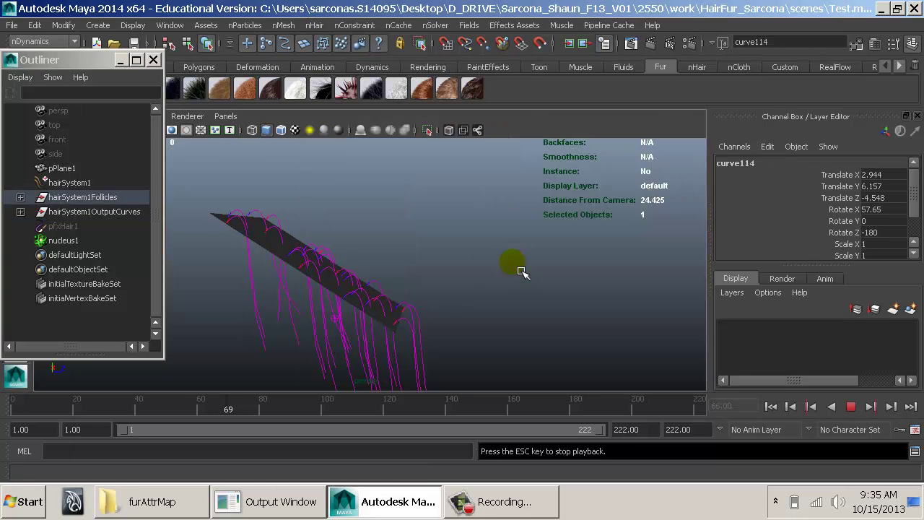
{"action": "left_click", "coordinate": [770, 407]}
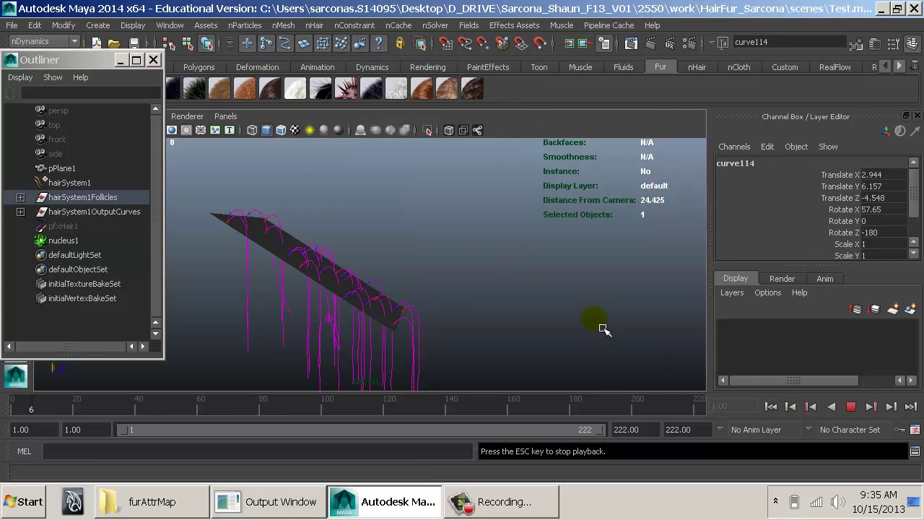
{"action": "middle_click_drag", "start_coordinate": [556, 266], "coordinate": [554, 228], "text": "alt"}
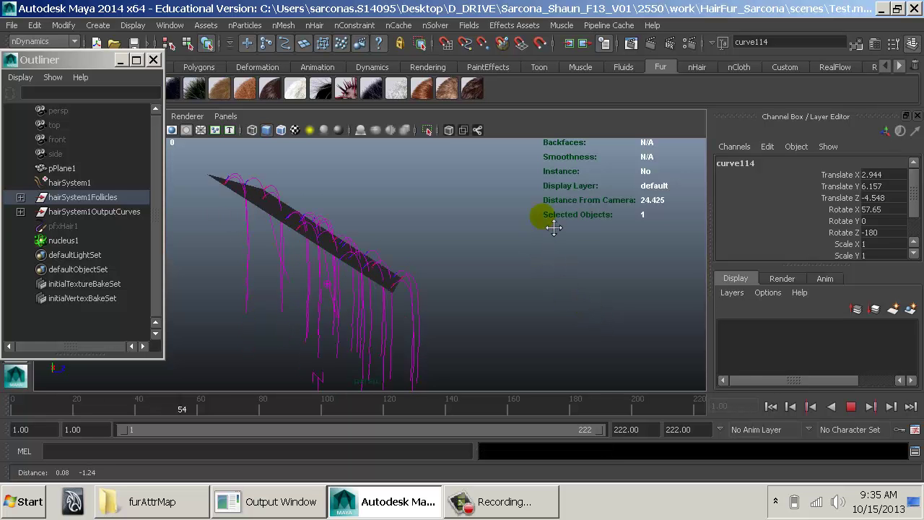
{"action": "key", "text": "alt+v"}
{"action": "left_click_drag", "start_coordinate": [553, 217], "coordinate": [480, 237], "text": "alt"}
Detach the nHair Display options into a floating window and display the start position curves
{"action": "left_click", "coordinate": [353, 26]}
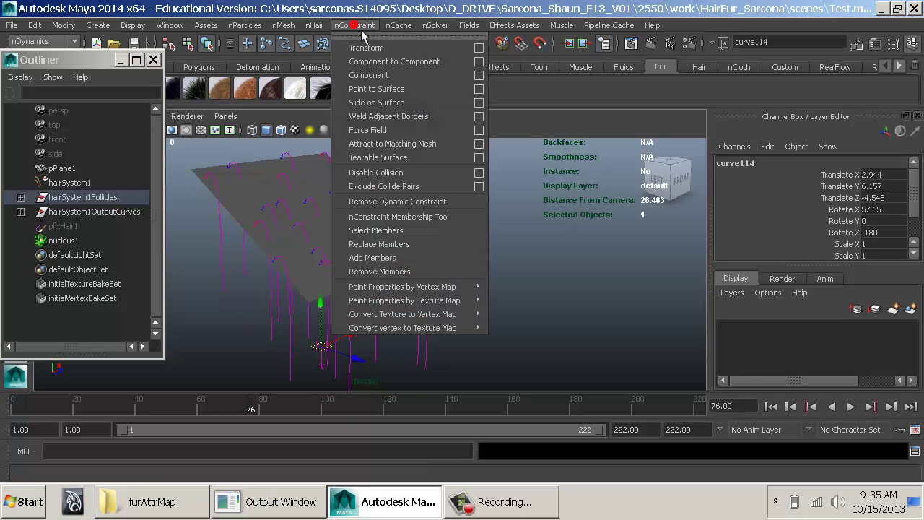
{"action": "mouse_move", "coordinate": [313, 26]}
{"action": "mouse_move", "coordinate": [405, 138]}
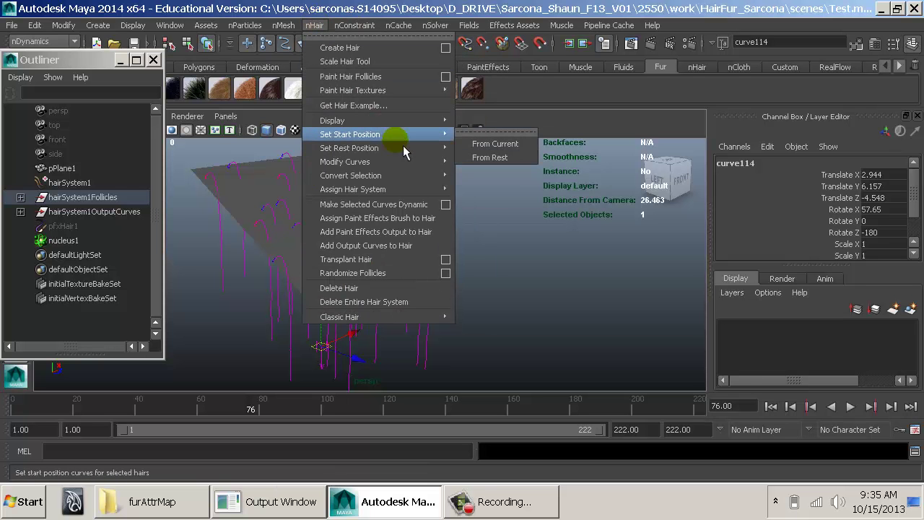
{"action": "mouse_move", "coordinate": [412, 120]}
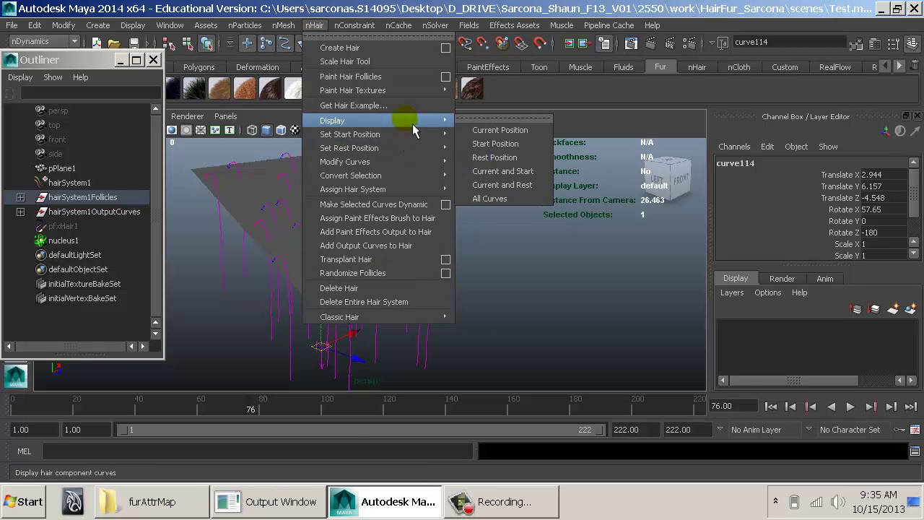
{"action": "left_click", "coordinate": [514, 118]}
{"action": "left_click_drag", "start_coordinate": [515, 107], "coordinate": [658, 148]}
{"action": "left_click", "coordinate": [638, 176]}
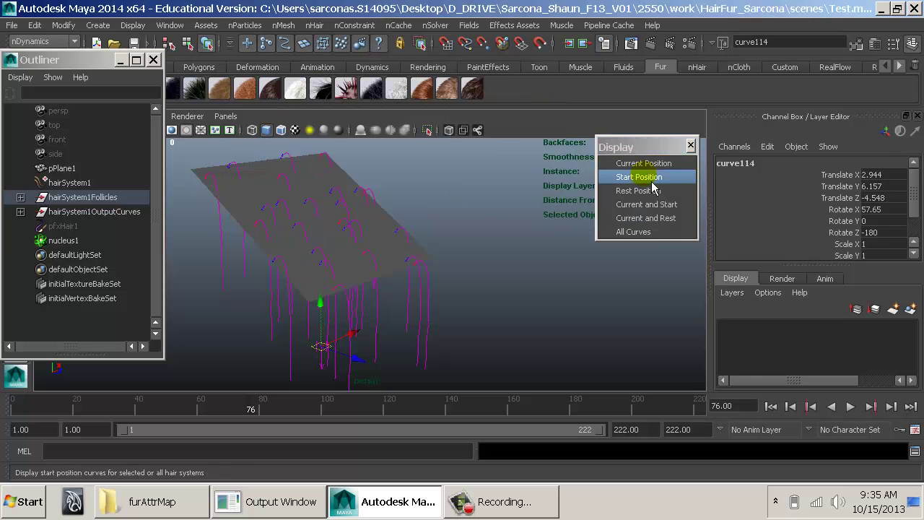
{"action": "left_click_drag", "start_coordinate": [480, 303], "coordinate": [604, 277], "text": "alt"}
Compare the current and start position displays of hairSystem1OutputCurves, and switch the viewport to wireframe
{"action": "left_click", "coordinate": [108, 212]}
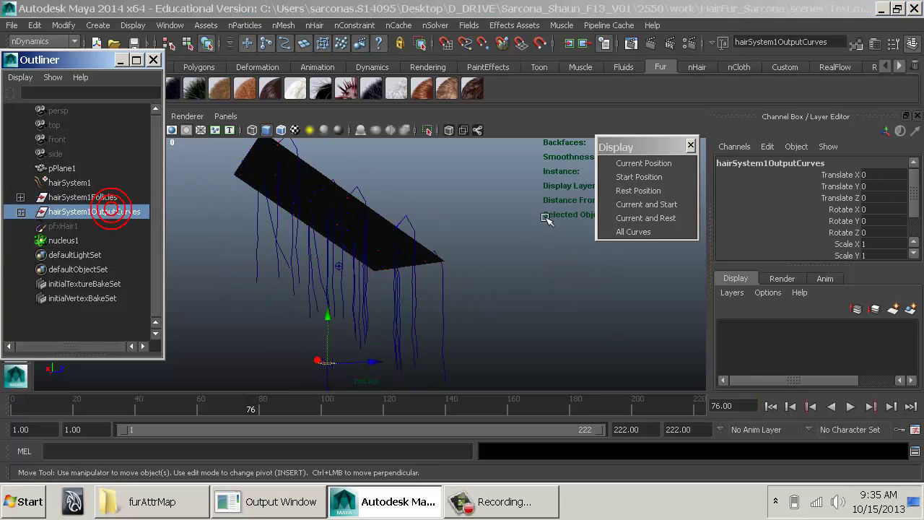
{"action": "left_click", "coordinate": [640, 163]}
{"action": "left_click", "coordinate": [636, 176]}
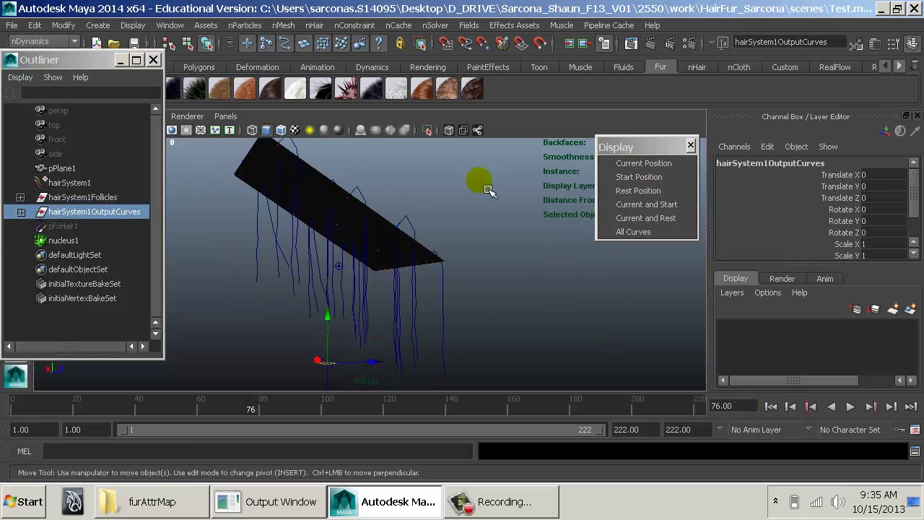
{"action": "mouse_move", "coordinate": [472, 178]}
{"action": "left_mouse_down", "text": "alt"}
{"action": "mouse_move", "coordinate": [393, 209]}
{"action": "mouse_move", "coordinate": [462, 254]}
{"action": "left_mouse_up", "text": "alt"}
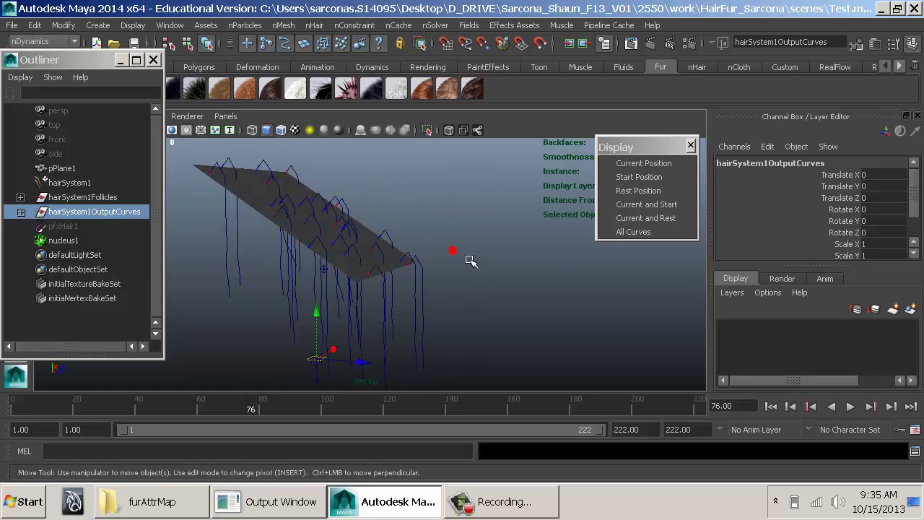
{"action": "key", "text": "4"}
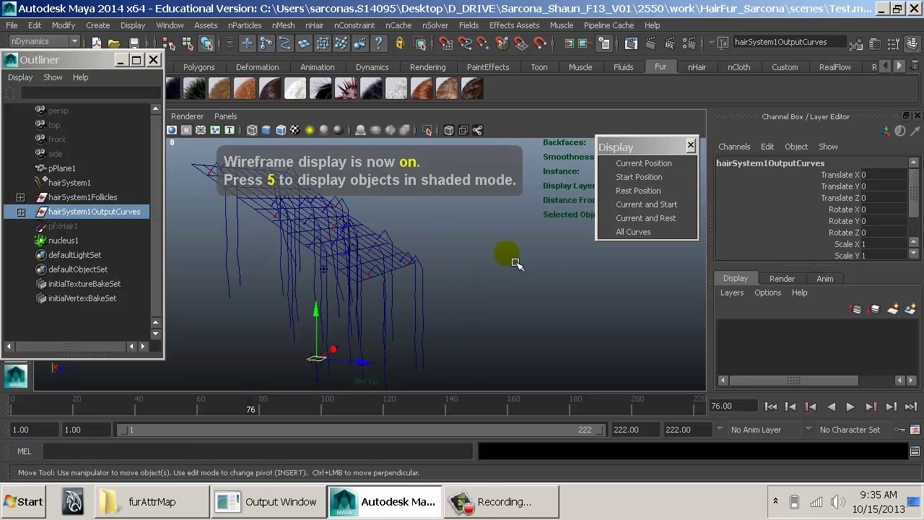
Display only the rest position curves and inspect them from the side
{"action": "left_click", "coordinate": [638, 191]}
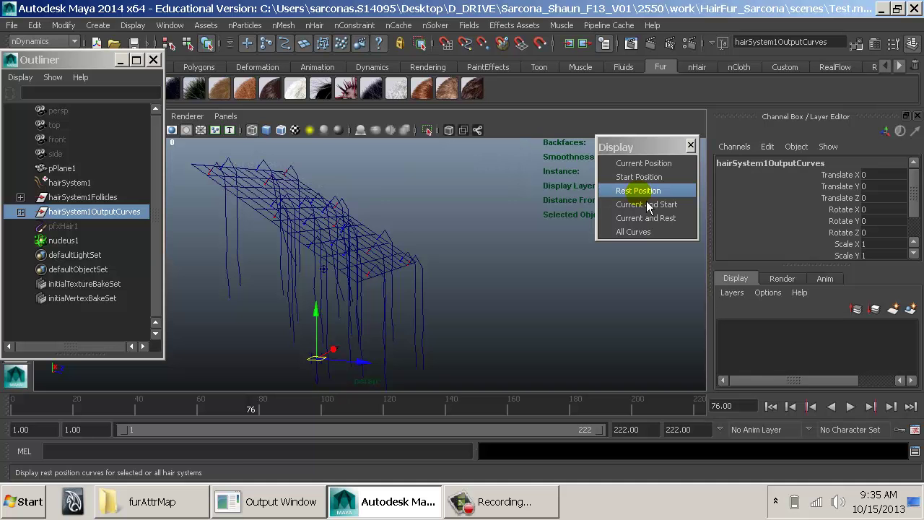
{"action": "left_click", "coordinate": [644, 193]}
{"action": "left_click_drag", "start_coordinate": [549, 223], "coordinate": [553, 243], "text": "alt"}
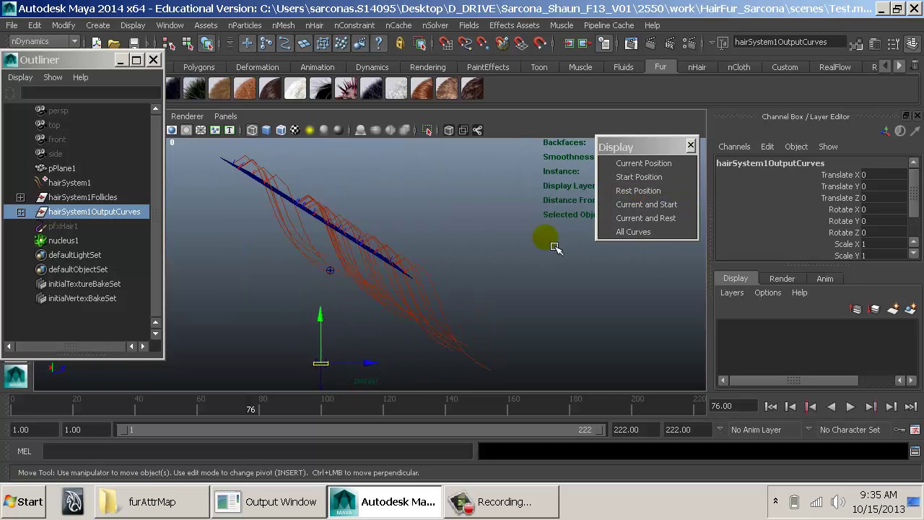
Display the Current and Start, Current and Rest, and All Curves combinations, and return the display to Current Position
{"action": "left_click", "coordinate": [643, 205]}
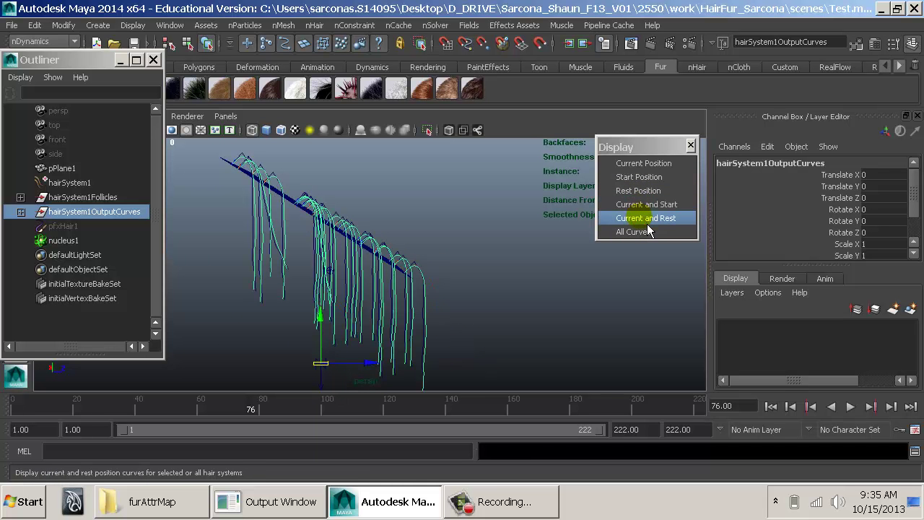
{"action": "left_click", "coordinate": [642, 218]}
{"action": "left_click", "coordinate": [635, 231]}
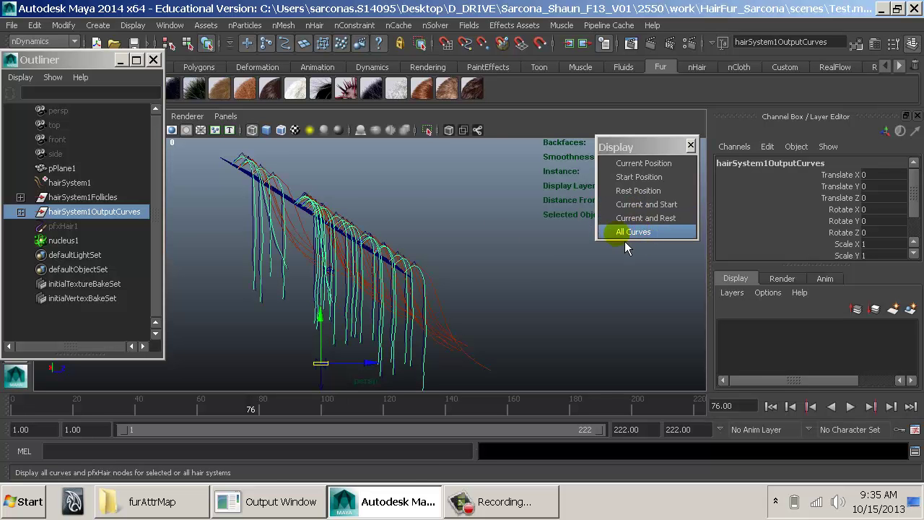
{"action": "mouse_move", "coordinate": [485, 236]}
{"action": "left_mouse_down", "text": "alt"}
{"action": "mouse_move", "coordinate": [289, 248]}
{"action": "mouse_move", "coordinate": [354, 230]}
{"action": "mouse_move", "coordinate": [538, 236]}
{"action": "mouse_move", "coordinate": [477, 245]}
{"action": "left_mouse_up", "text": "alt"}
{"action": "left_click", "coordinate": [638, 163]}
{"action": "left_click_drag", "start_coordinate": [527, 195], "coordinate": [361, 226], "text": "alt"}
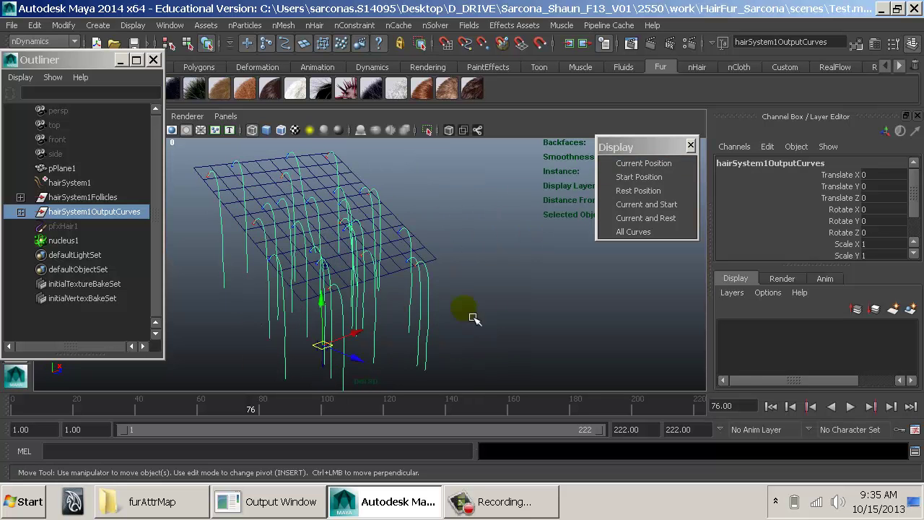
{"action": "left_click", "coordinate": [313, 24]}
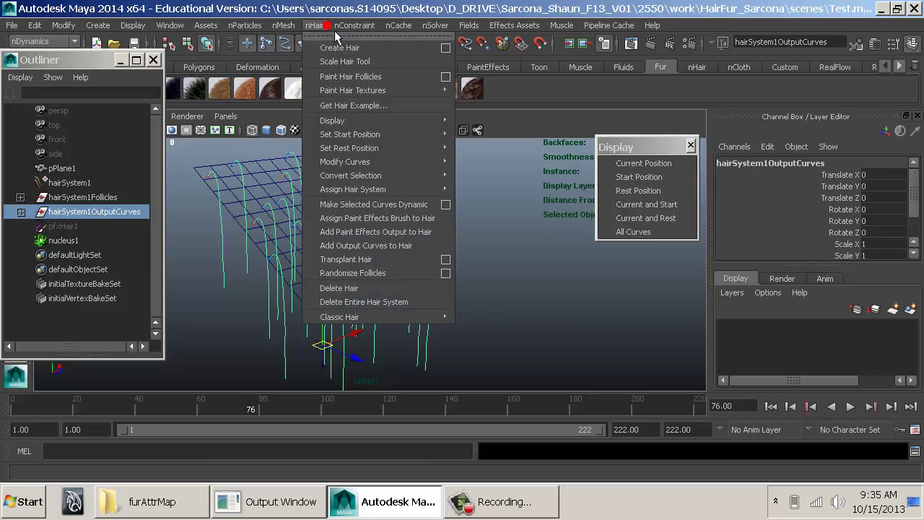
{"action": "mouse_move", "coordinate": [415, 148]}
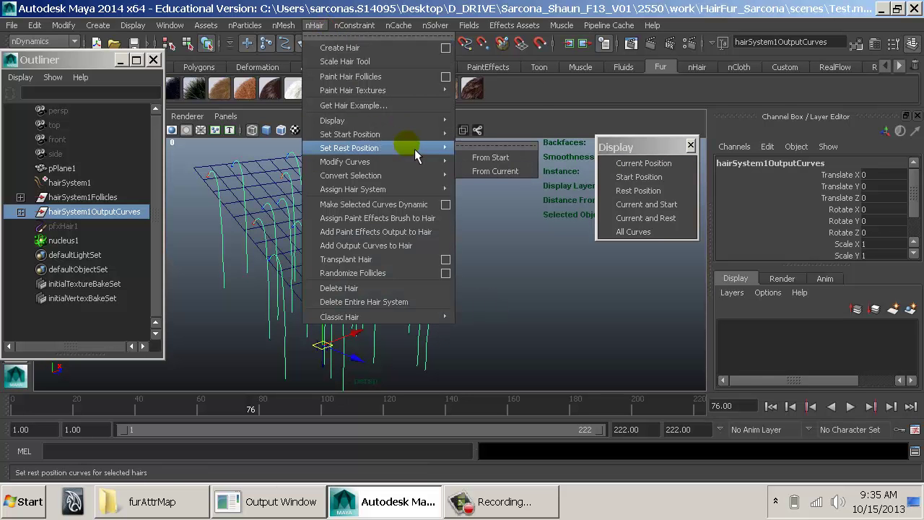
{"action": "mouse_move", "coordinate": [415, 173]}
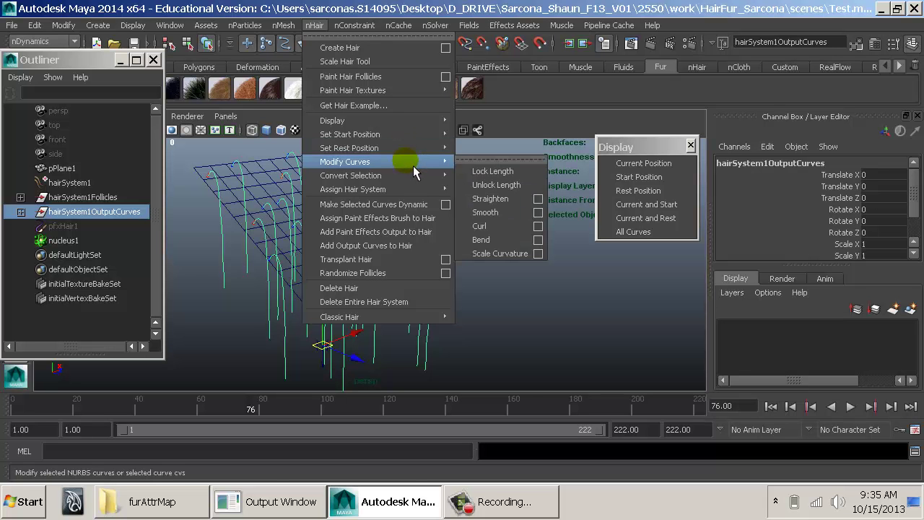
{"action": "left_click", "coordinate": [547, 117]}
{"action": "left_click_drag", "start_coordinate": [452, 230], "coordinate": [532, 250], "text": "alt"}
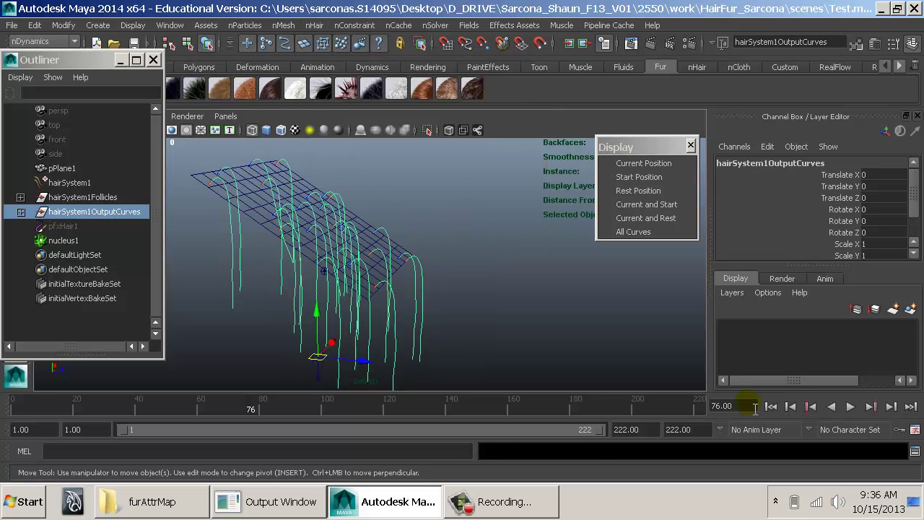
Replay the simulation from the first frame in the perspective view, and play the hair on to frame 70
{"action": "left_click", "coordinate": [774, 409]}
{"action": "left_click_drag", "start_coordinate": [546, 280], "coordinate": [554, 279], "text": "alt"}
{"action": "key", "text": "alt+v"}
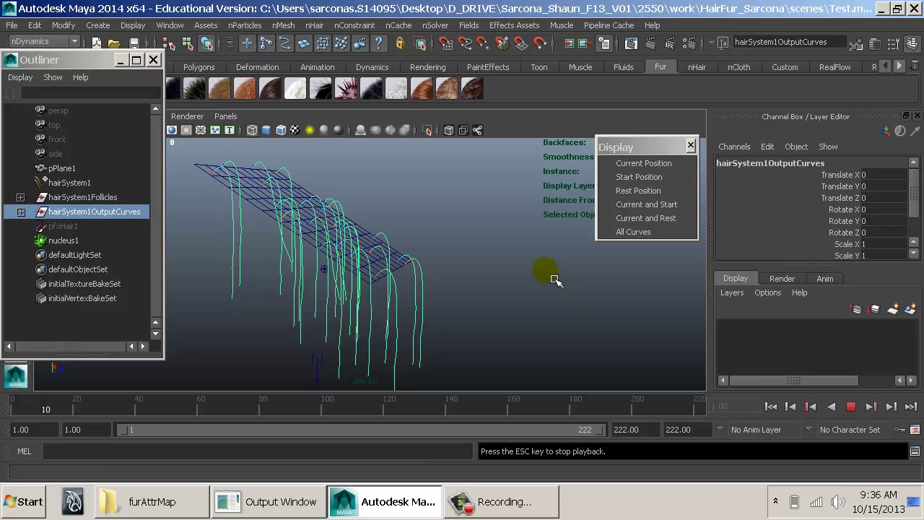
{"action": "key", "text": "space"}
{"action": "key", "text": "Escape"}
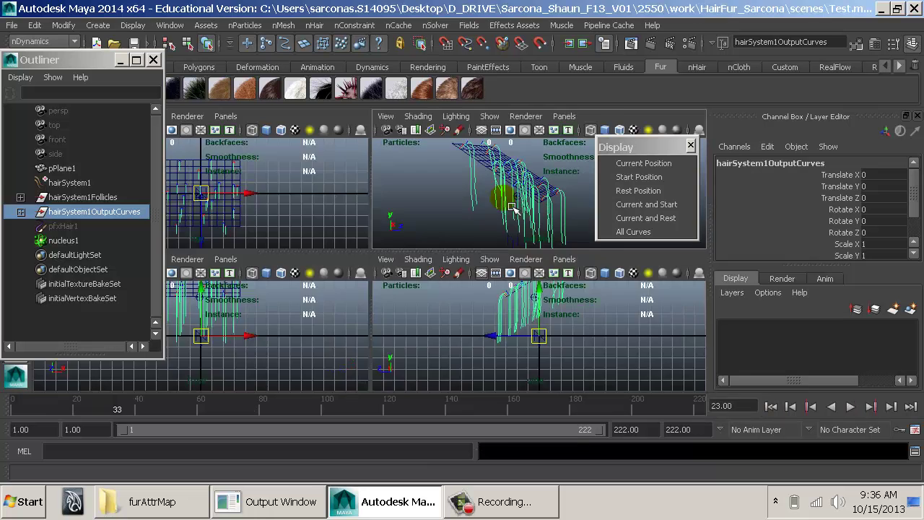
{"action": "key", "text": "space"}
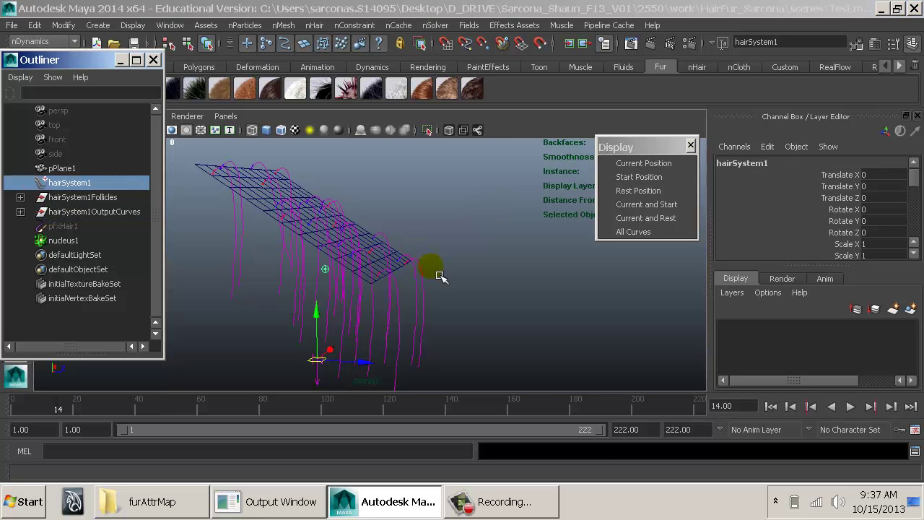
{"action": "key", "text": "alt+v"}
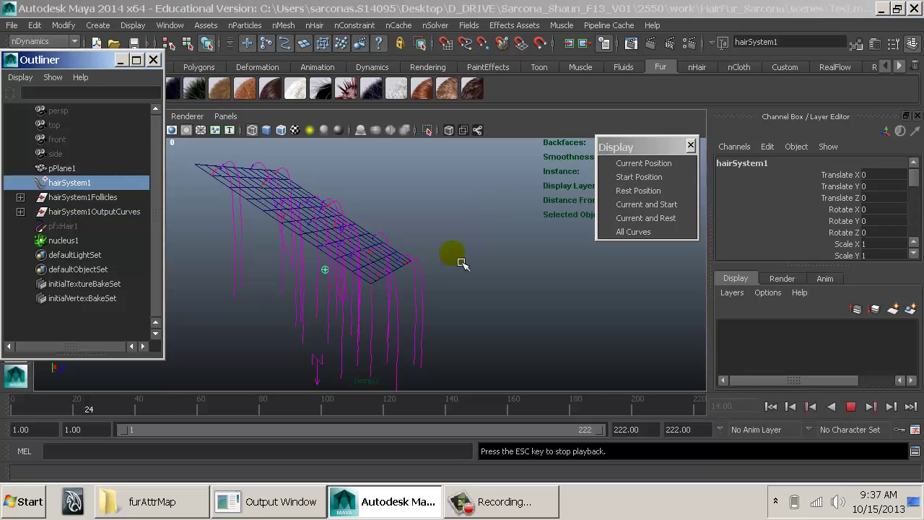
{"action": "key", "text": "Escape"}
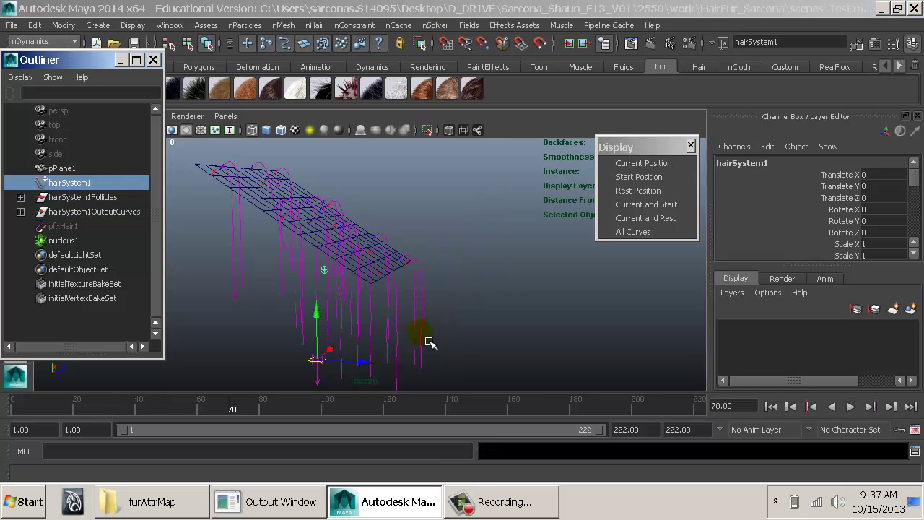
Set the gravity of nucleus1 to 0 and play the hair simulation to frame 155
{"action": "key", "text": "ctrl+a"}
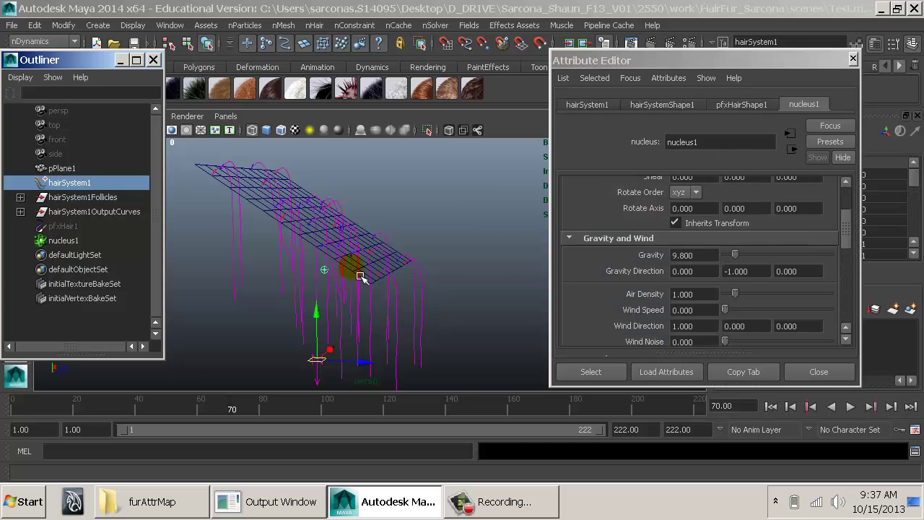
{"action": "left_click", "coordinate": [710, 255]}
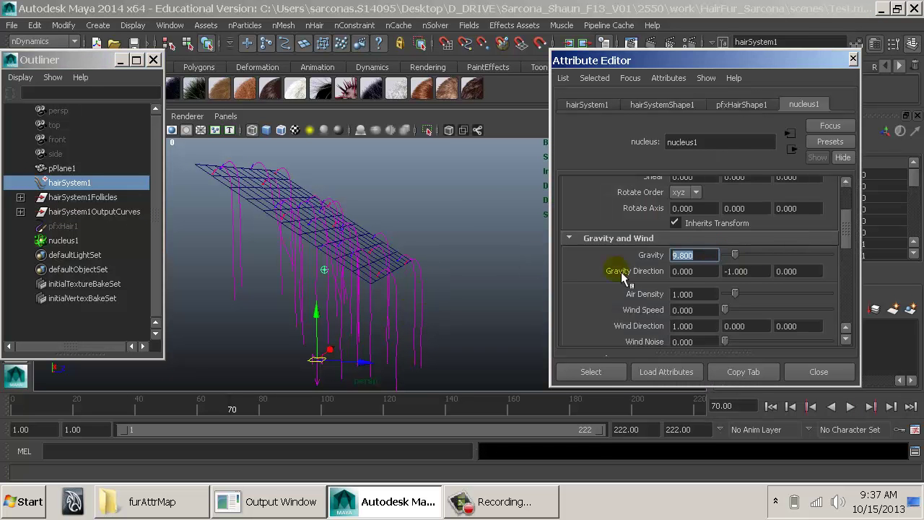
{"action": "left_click_drag", "start_coordinate": [457, 264], "coordinate": [457, 257], "text": "alt"}
{"action": "key", "text": "alt+v"}
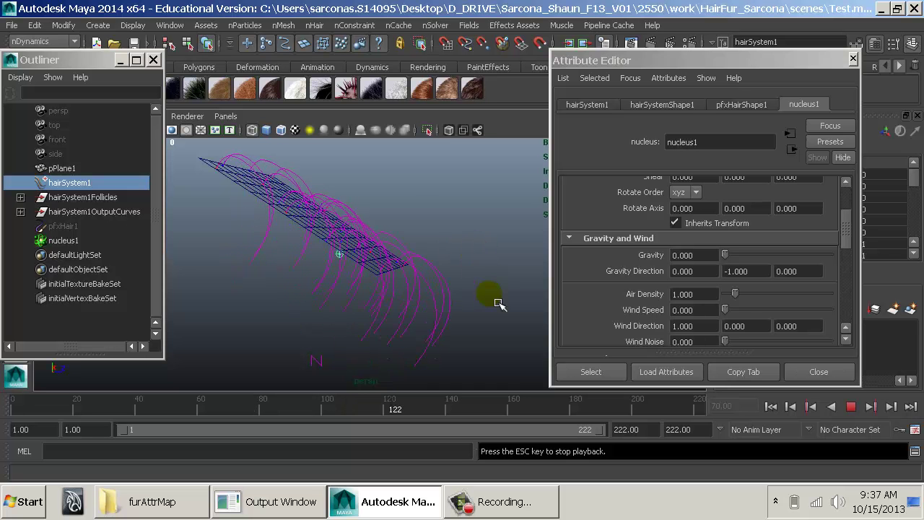
{"action": "left_click", "coordinate": [771, 406]}
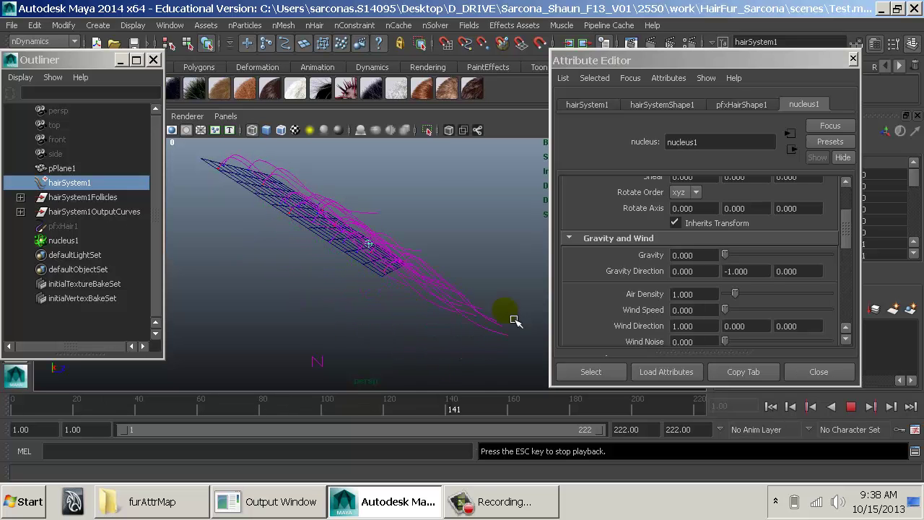
{"action": "key", "text": "Escape"}
{"action": "left_click_drag", "start_coordinate": [519, 313], "coordinate": [441, 338], "text": "alt"}
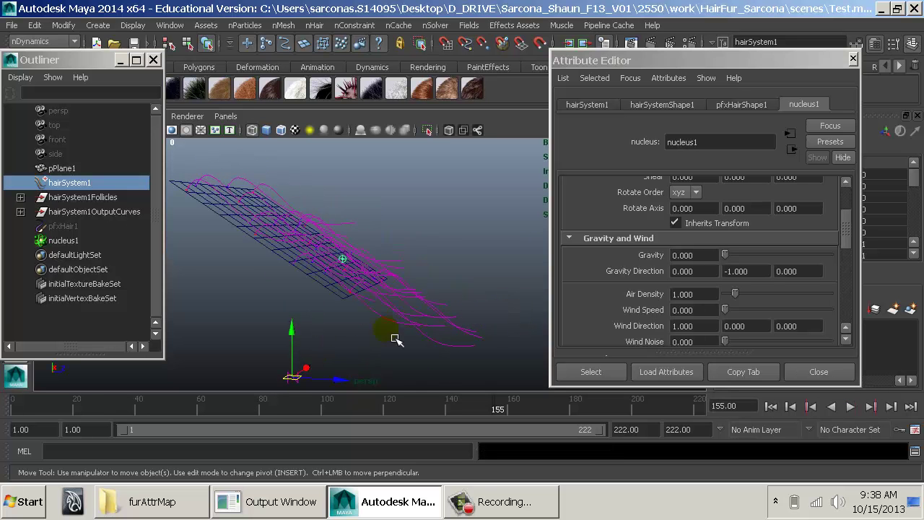
Display the Rest Position curves and the Current and Rest combination, and play the simulation on to frame 192
{"action": "left_click_drag", "start_coordinate": [627, 70], "coordinate": [734, 75]}
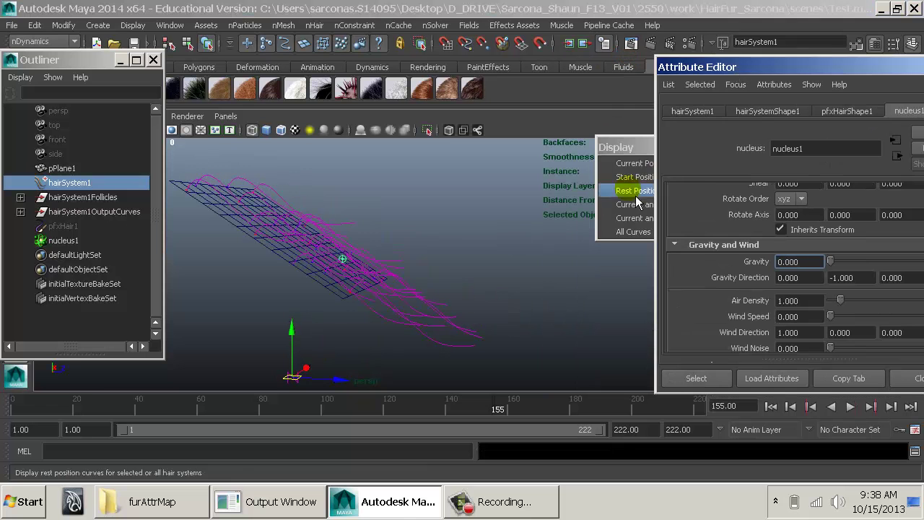
{"action": "left_click_drag", "start_coordinate": [652, 150], "coordinate": [580, 145]}
{"action": "left_click", "coordinate": [571, 184]}
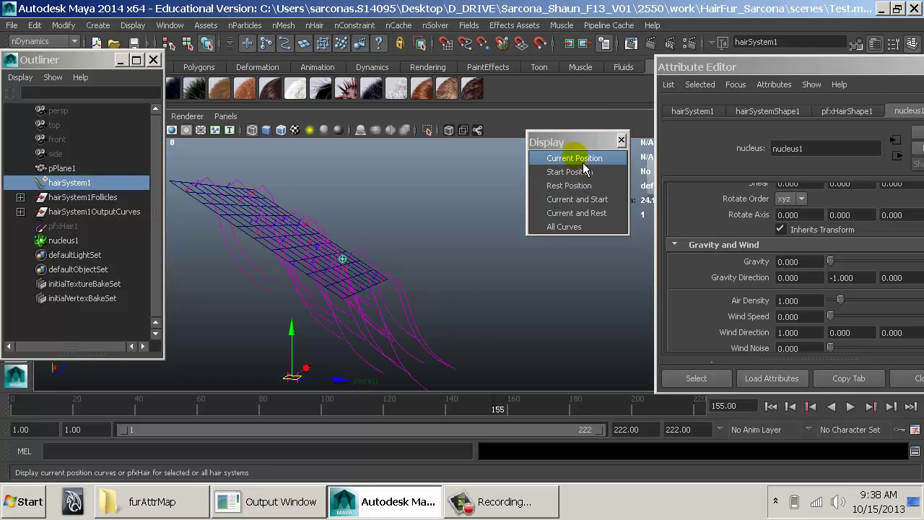
{"action": "left_click", "coordinate": [585, 214]}
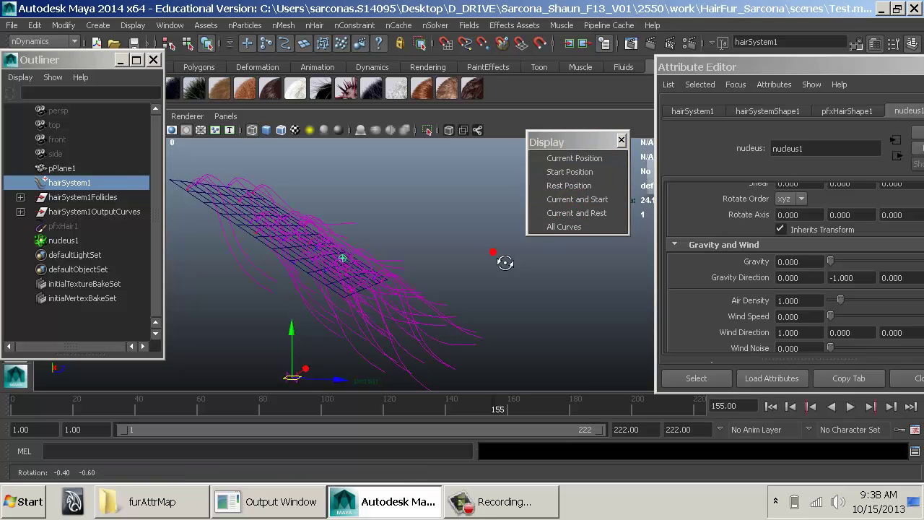
{"action": "key", "text": "alt+v"}
{"action": "left_click", "coordinate": [701, 383]}
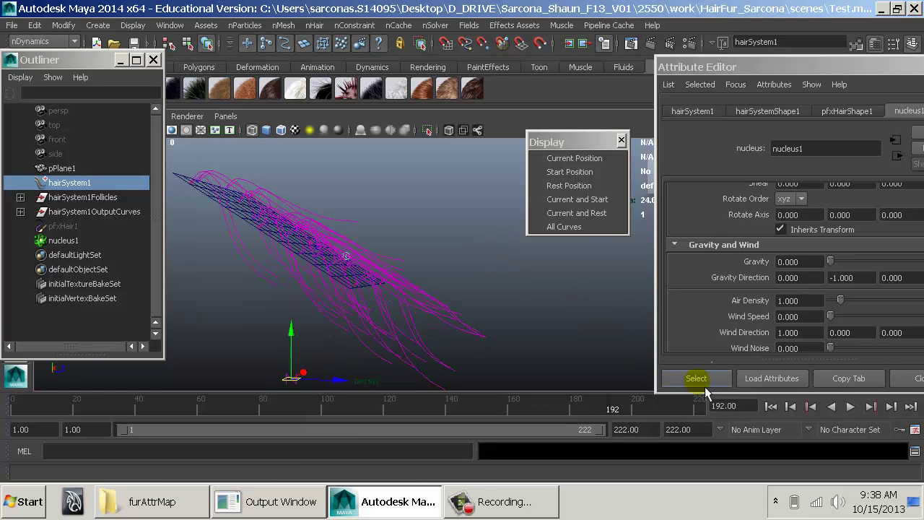
Set the playback end frame to 555 and play the simulation on to frame 372
{"action": "left_click_drag", "start_coordinate": [646, 428], "coordinate": [557, 425]}
{"action": "type", "text": "555"}
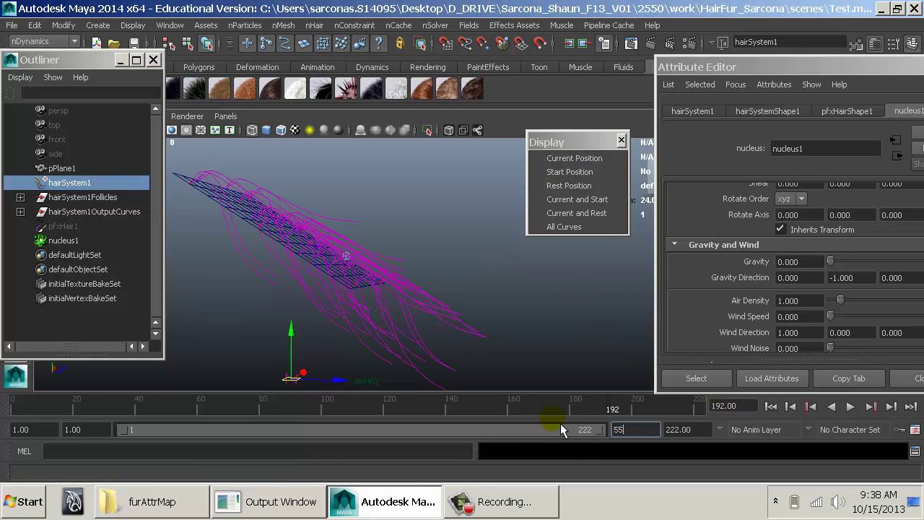
{"action": "key", "text": "Return"}
{"action": "key", "text": "alt+v"}
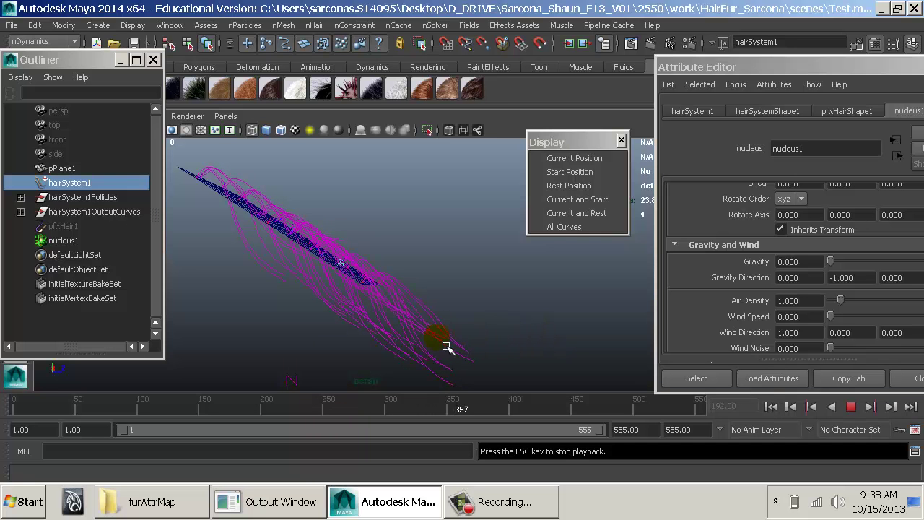
{"action": "key", "text": "Escape"}
Display only the Current Position curves, return to the first frame, and inspect the plane from the front
{"action": "left_click", "coordinate": [592, 158]}
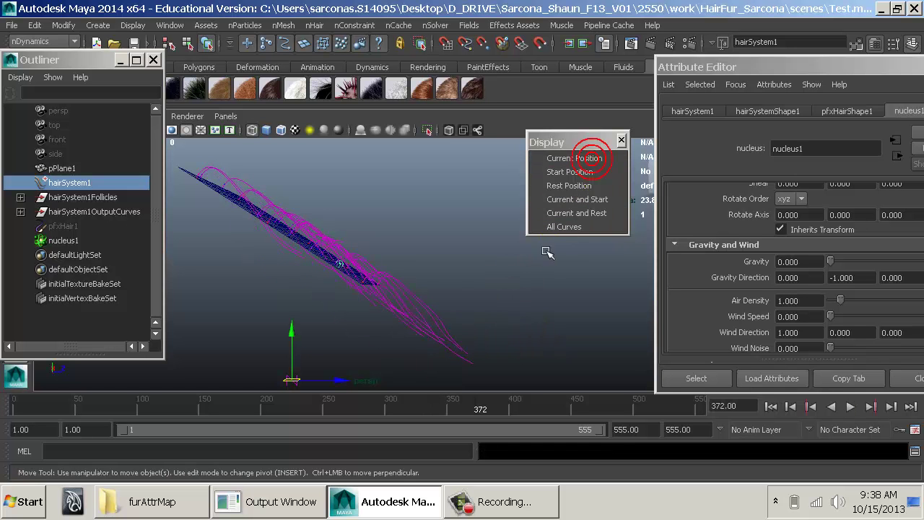
{"action": "left_click_drag", "start_coordinate": [522, 301], "coordinate": [715, 393], "text": "alt"}
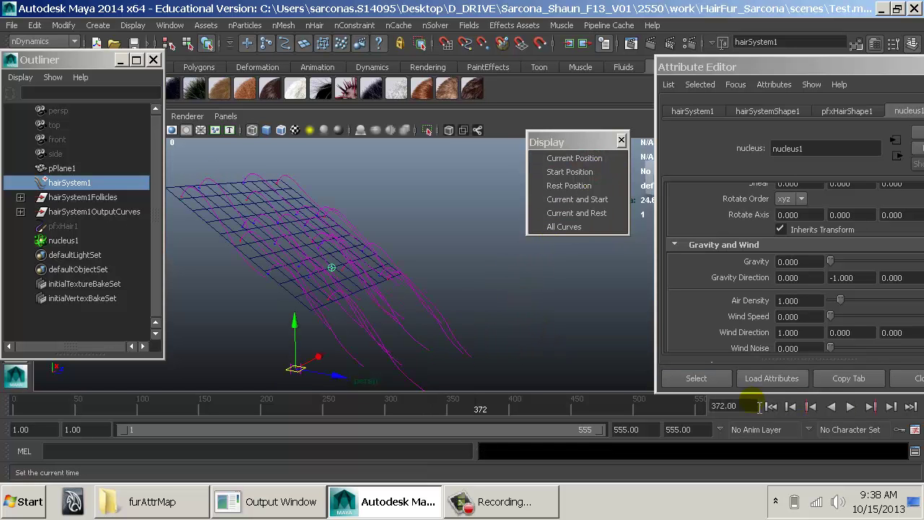
{"action": "left_click", "coordinate": [770, 406]}
{"action": "left_click_drag", "start_coordinate": [555, 276], "coordinate": [520, 309], "text": "alt"}
{"action": "middle_click_drag", "start_coordinate": [453, 299], "coordinate": [465, 310], "text": "alt"}
{"action": "left_click_drag", "start_coordinate": [465, 311], "coordinate": [339, 249], "text": "alt"}
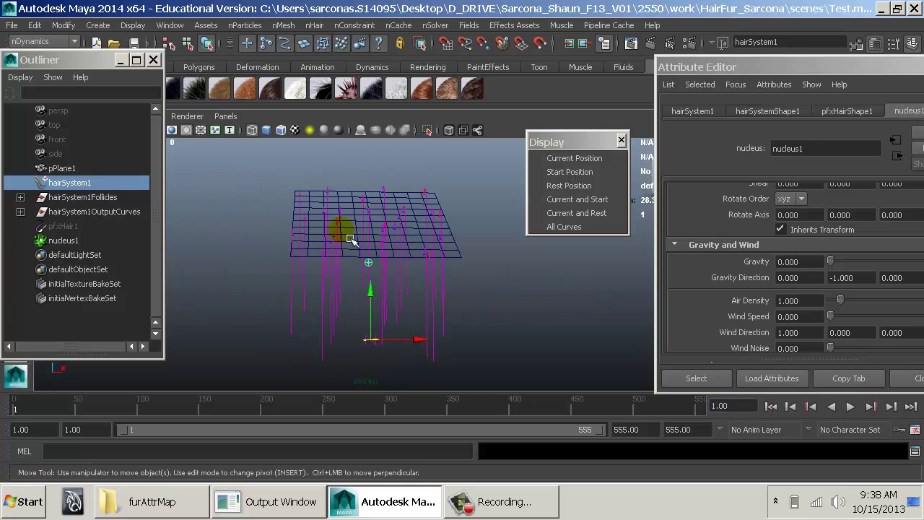
Display only the rest position curves and show the control vertices of the curve at the plane's near corner
{"action": "left_click", "coordinate": [373, 289]}
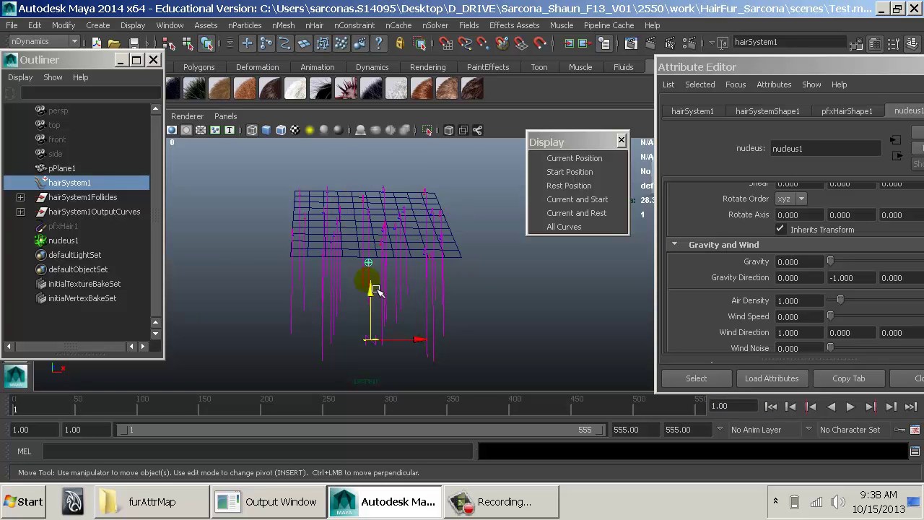
{"action": "left_click", "coordinate": [334, 324]}
{"action": "left_click_drag", "start_coordinate": [335, 325], "coordinate": [446, 286], "text": "alt"}
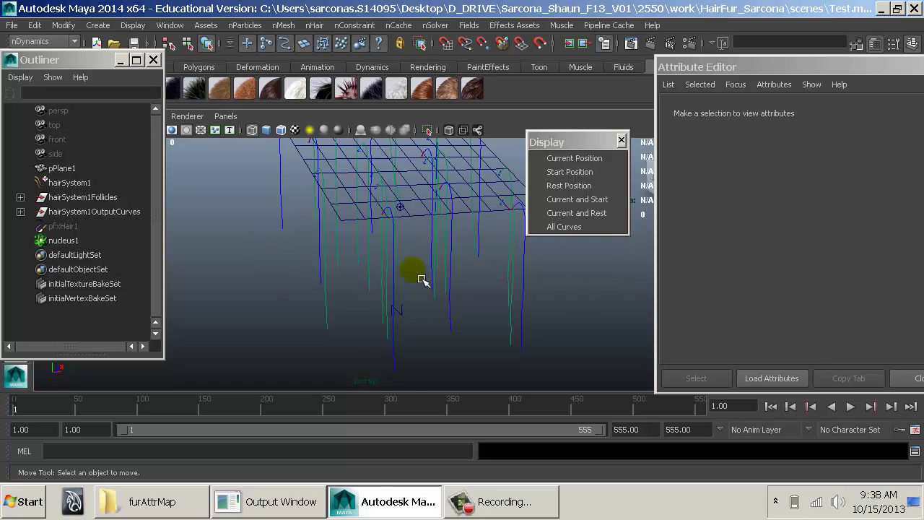
{"action": "left_click", "coordinate": [85, 214]}
{"action": "mouse_move", "coordinate": [345, 259]}
{"action": "right_mouse_down"}
{"action": "mouse_move", "coordinate": [336, 263]}
{"action": "mouse_move", "coordinate": [343, 257]}
{"action": "right_mouse_up"}
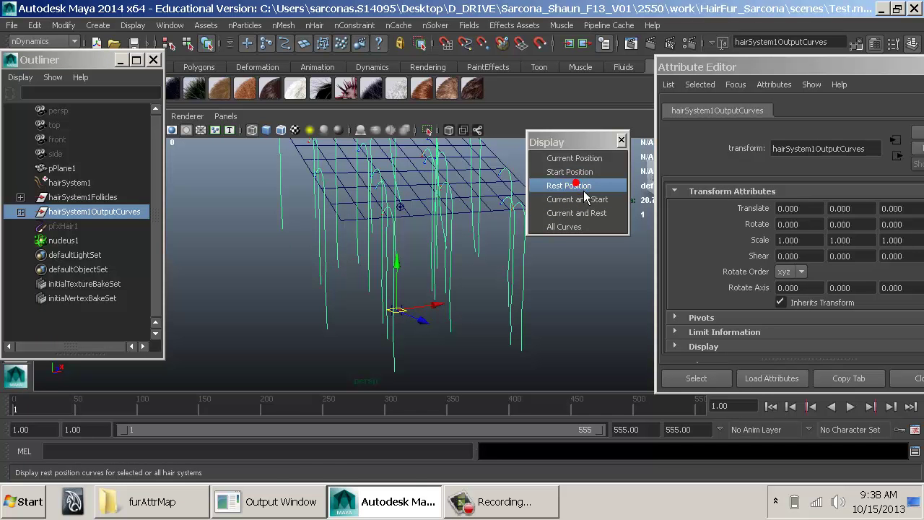
{"action": "left_click", "coordinate": [575, 185]}
{"action": "left_click", "coordinate": [350, 267]}
{"action": "right_click_drag", "start_coordinate": [344, 264], "coordinate": [307, 209]}
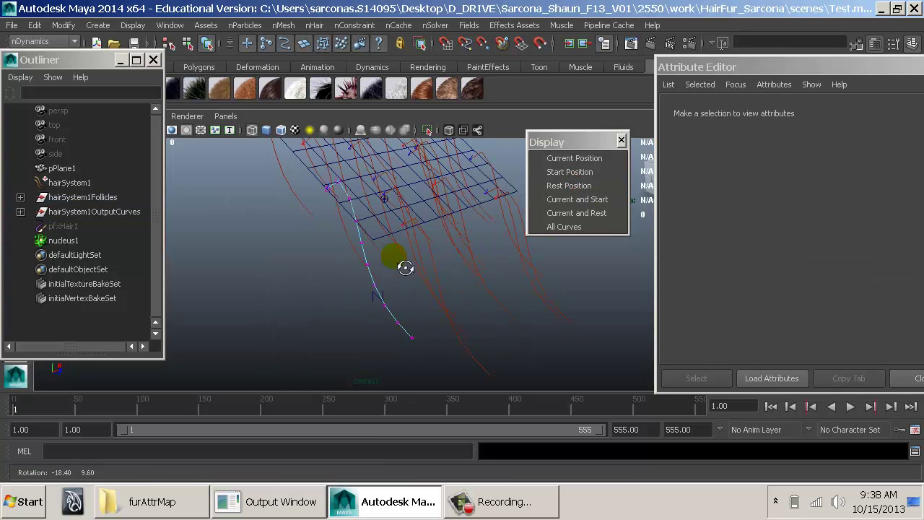
Bend the corner rest curve sideways by moving its tip and middle control vertices with soft selection, using a falloff radius of 1.46
{"action": "left_click", "coordinate": [388, 329]}
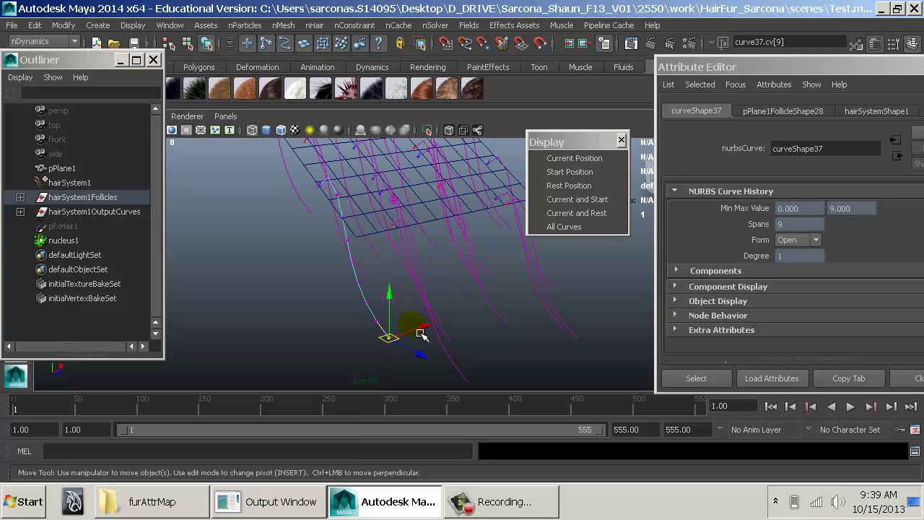
{"action": "left_click_drag", "start_coordinate": [380, 341], "coordinate": [469, 329]}
{"action": "left_click_drag", "start_coordinate": [396, 343], "coordinate": [304, 314]}
{"action": "left_click", "coordinate": [345, 250]}
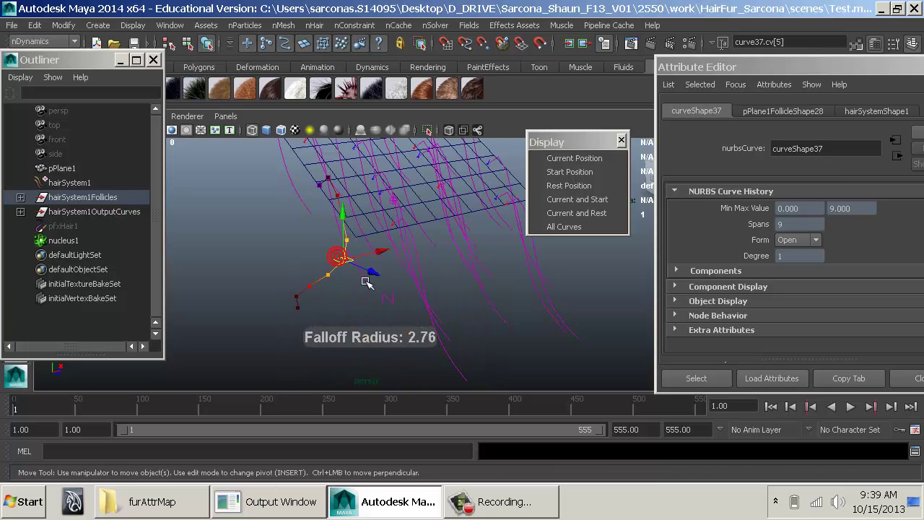
{"action": "left_click_drag", "start_coordinate": [353, 272], "coordinate": [297, 269]}
{"action": "key", "text": "ctrl+z"}
{"action": "left_click", "coordinate": [326, 275]}
{"action": "key", "text": "b"}
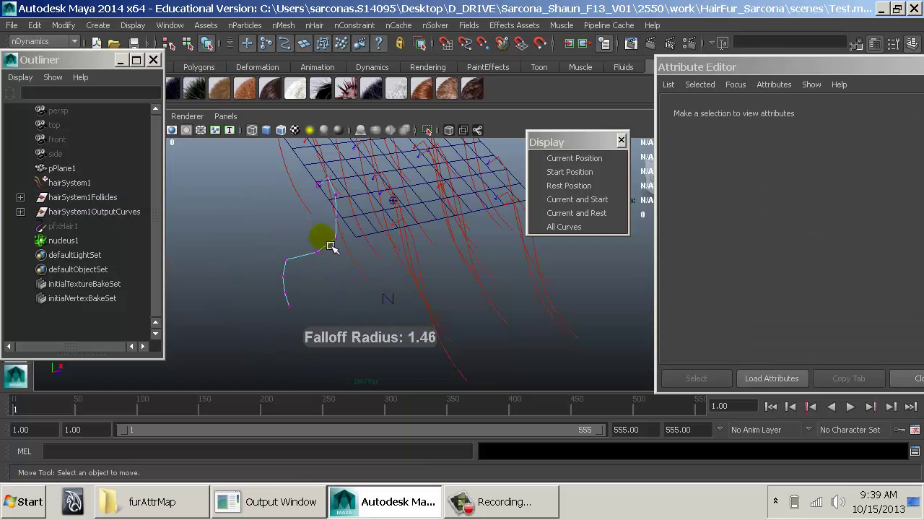
{"action": "left_click", "coordinate": [329, 246]}
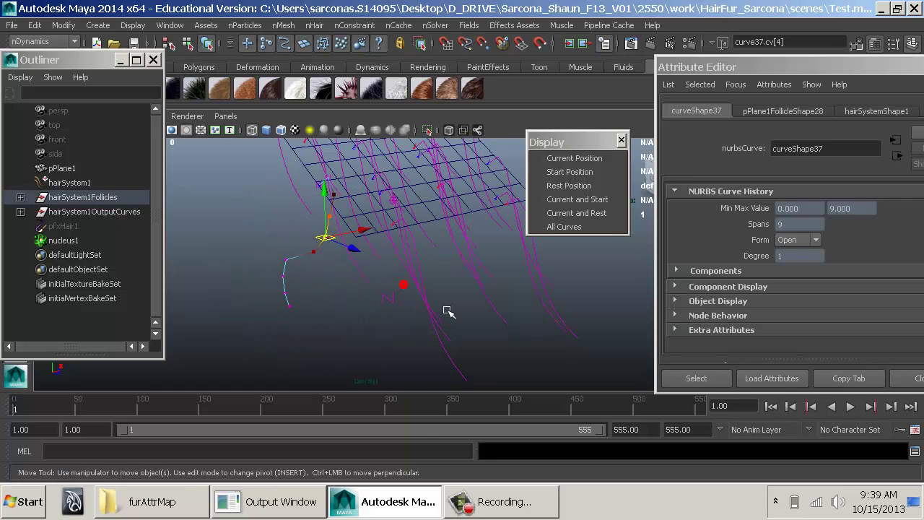
Move and rotate the lower control vertices of the neighbouring rest curves into a bend, and return to object selection
{"action": "left_click", "coordinate": [430, 268]}
{"action": "key", "text": "F8"}
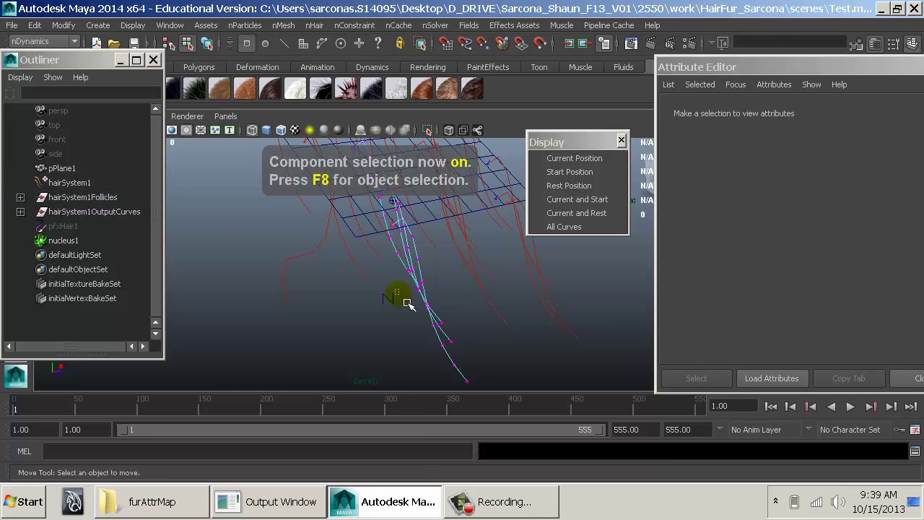
{"action": "left_click_drag", "start_coordinate": [402, 299], "coordinate": [494, 384]}
{"action": "left_click_drag", "start_coordinate": [475, 322], "coordinate": [393, 312]}
{"action": "key", "text": "e"}
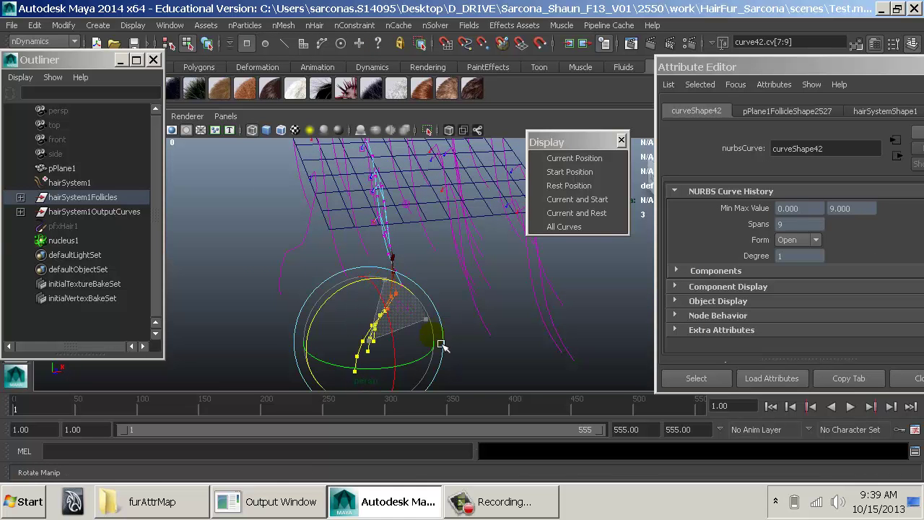
{"action": "key", "text": "w"}
{"action": "left_click_drag", "start_coordinate": [405, 348], "coordinate": [430, 334]}
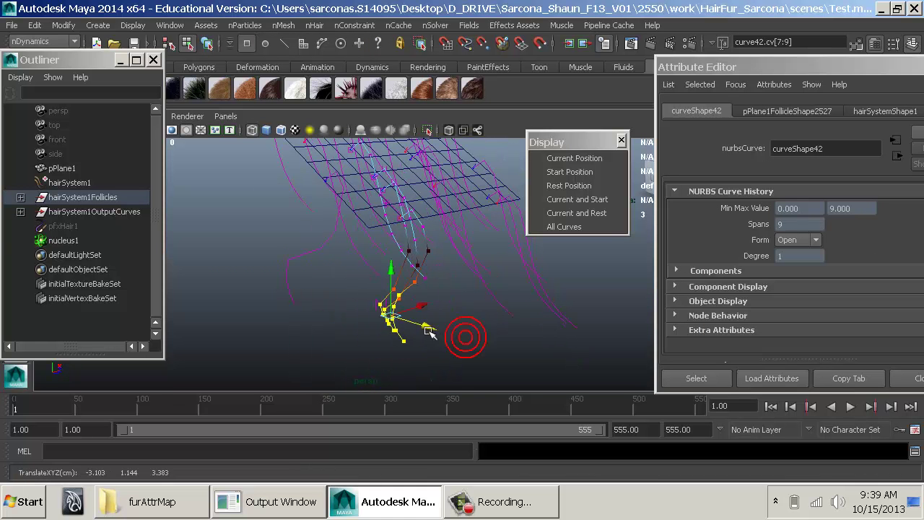
{"action": "key", "text": "e"}
{"action": "left_click_drag", "start_coordinate": [401, 278], "coordinate": [453, 296]}
{"action": "key", "text": "w"}
{"action": "key", "text": "F8"}
Display the Current Position curves and play the simulation from the first frame to frame 79
{"action": "left_click", "coordinate": [573, 157]}
{"action": "left_click", "coordinate": [581, 158]}
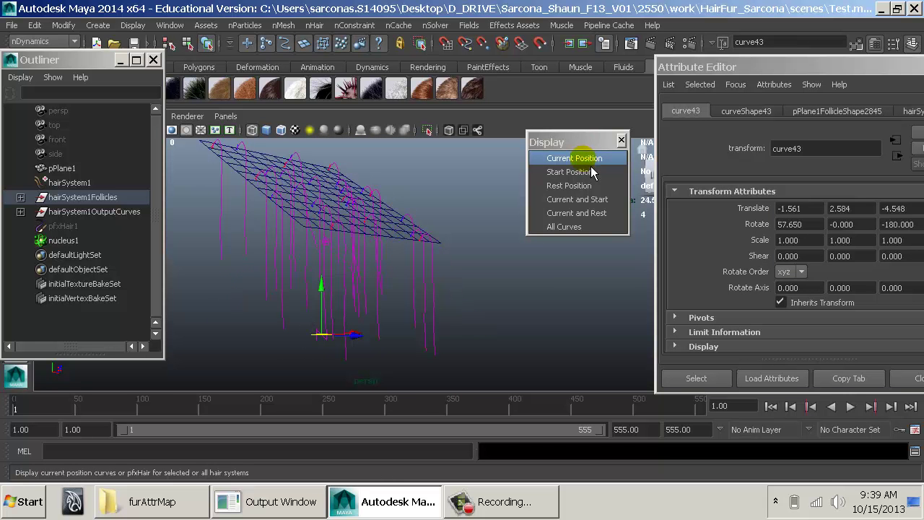
{"action": "left_click_drag", "start_coordinate": [475, 245], "coordinate": [530, 309], "text": "alt"}
{"action": "key", "text": "alt+v"}
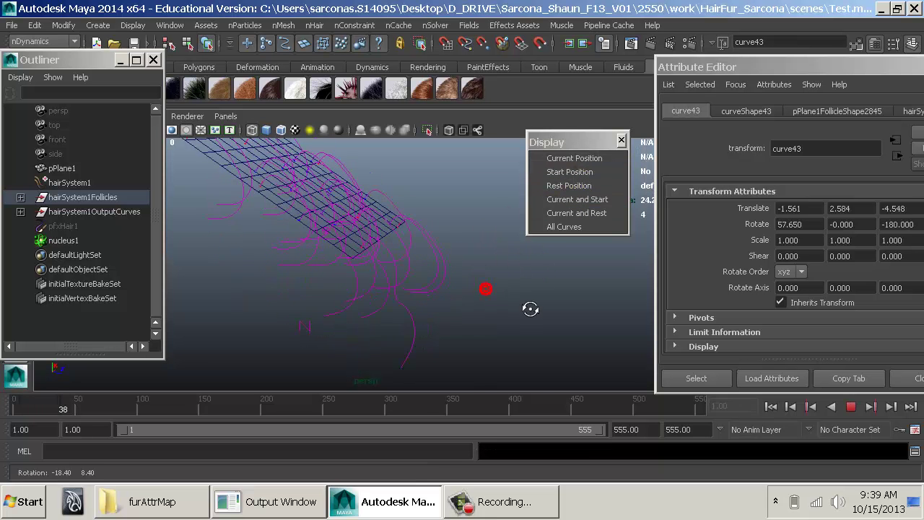
{"action": "key", "text": "Escape"}
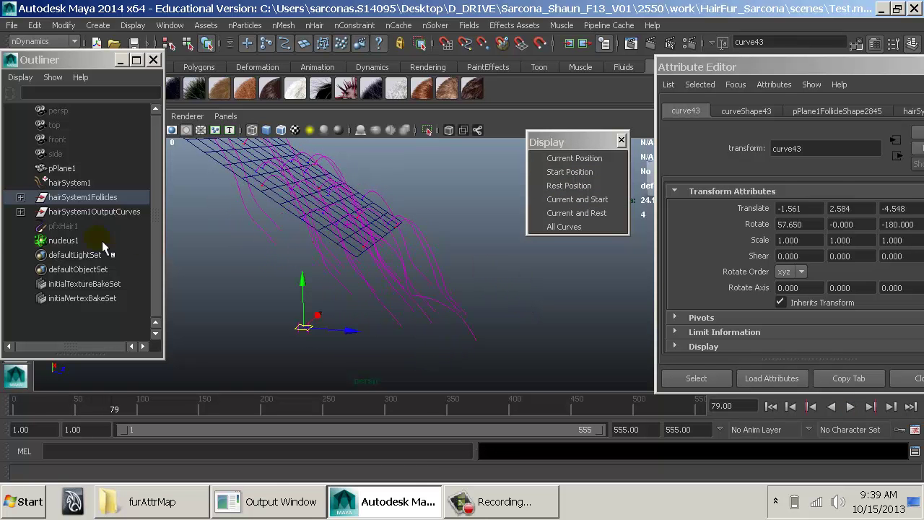
Check the gravity of nucleus1, play the hair on to frame 259, and select an output curve at the plane's near edge
{"action": "left_click", "coordinate": [95, 239]}
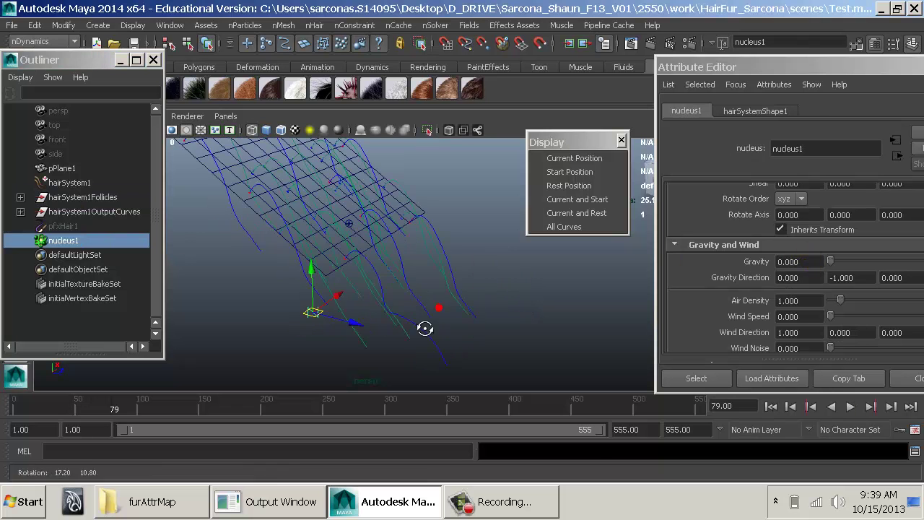
{"action": "key", "text": "alt+v"}
{"action": "left_click_drag", "start_coordinate": [408, 320], "coordinate": [336, 285], "text": "alt"}
{"action": "left_click", "coordinate": [358, 329]}
{"action": "left_click", "coordinate": [335, 285]}
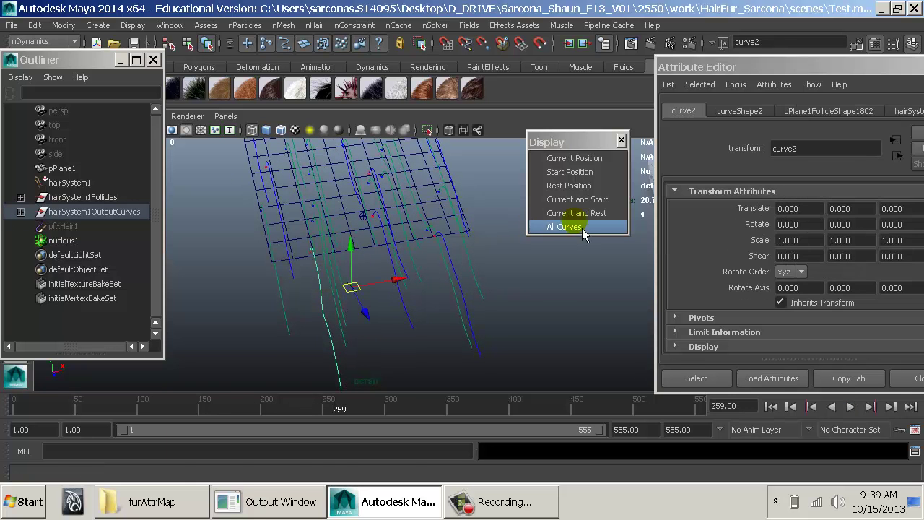
Display the current and rest curves together and play the simulation on to frame 361
{"action": "left_click", "coordinate": [577, 212]}
{"action": "left_click_drag", "start_coordinate": [409, 258], "coordinate": [449, 267], "text": "alt"}
{"action": "key", "text": "alt+v"}
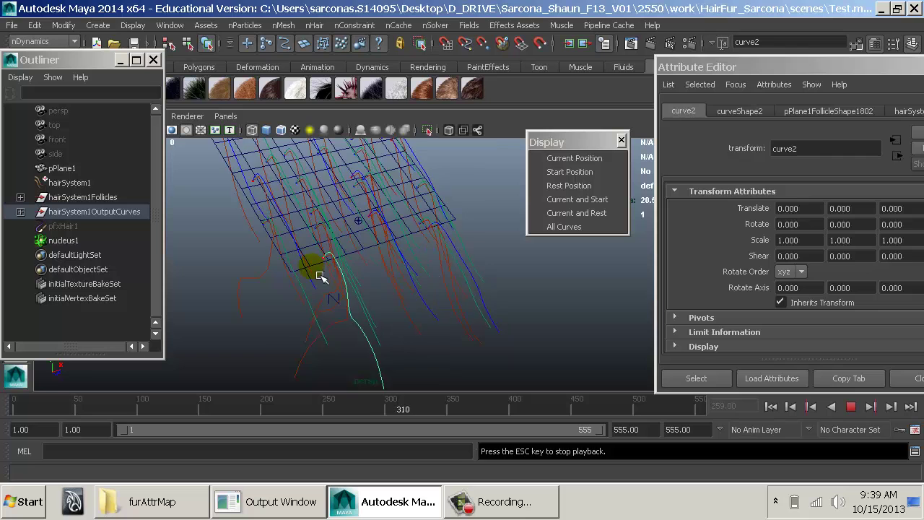
{"action": "left_click_drag", "start_coordinate": [320, 277], "coordinate": [375, 296], "text": "alt"}
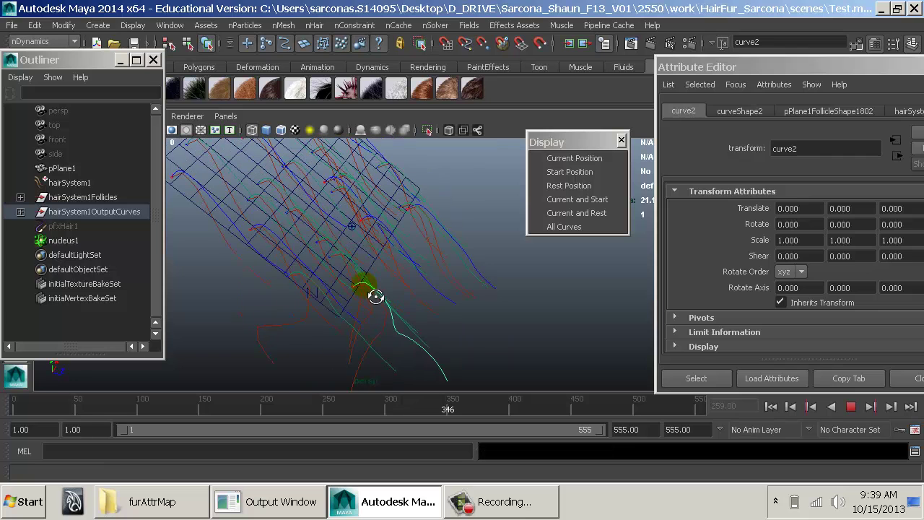
{"action": "key", "text": "Escape"}
Select the bent rest curve at the plane's corner and inspect it up close while playing on to frame 393
{"action": "left_click", "coordinate": [296, 328]}
{"action": "left_click_drag", "start_coordinate": [296, 327], "coordinate": [303, 339], "text": "alt"}
{"action": "middle_click_drag", "start_coordinate": [303, 339], "coordinate": [342, 308], "text": "alt"}
{"action": "right_click_drag", "start_coordinate": [342, 307], "coordinate": [371, 309], "text": "alt"}
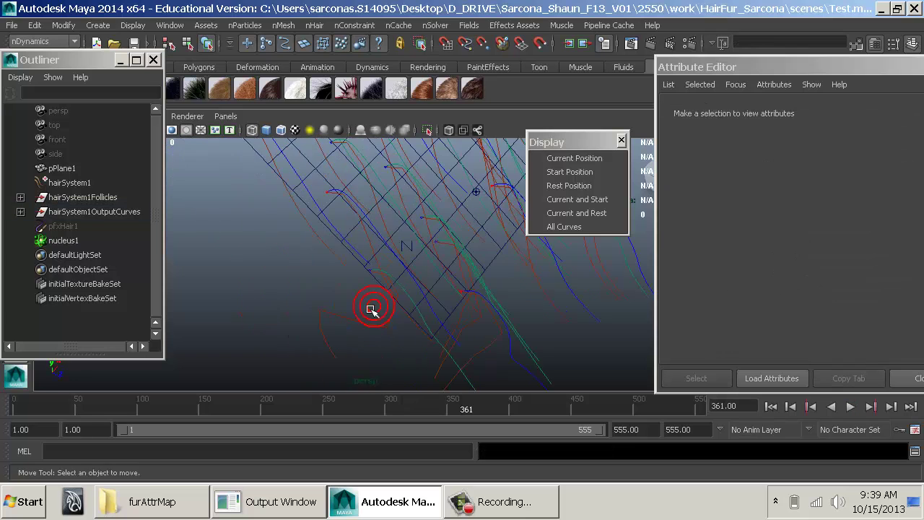
{"action": "left_click", "coordinate": [337, 311]}
{"action": "left_click_drag", "start_coordinate": [381, 339], "coordinate": [320, 273], "text": "alt"}
{"action": "key", "text": "alt+v"}
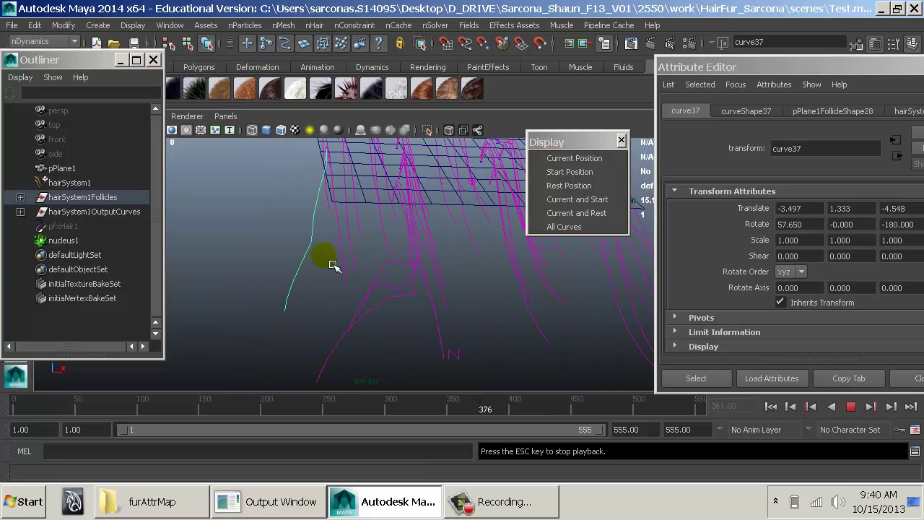
{"action": "key", "text": "Escape"}
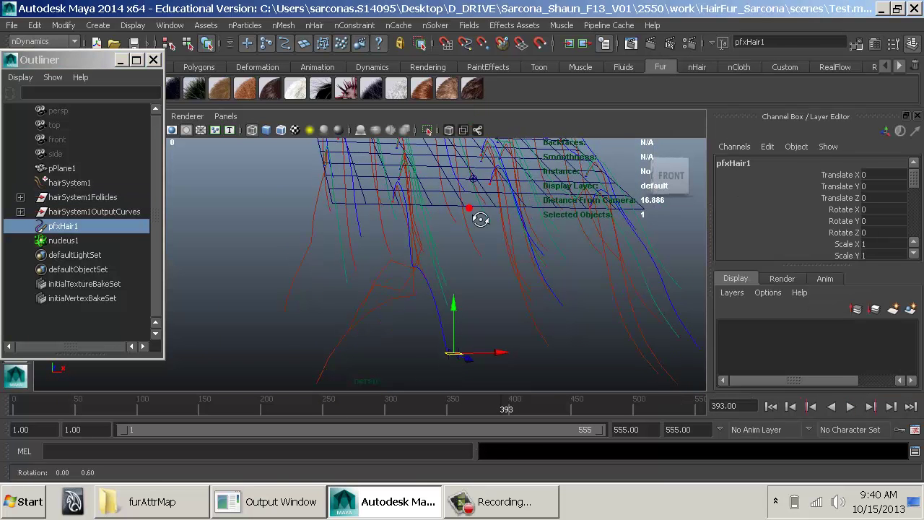
Play the simulation on to frame 438 and compare a near-edge output curve with the rest curves from several angles
{"action": "key", "text": "alt+v"}
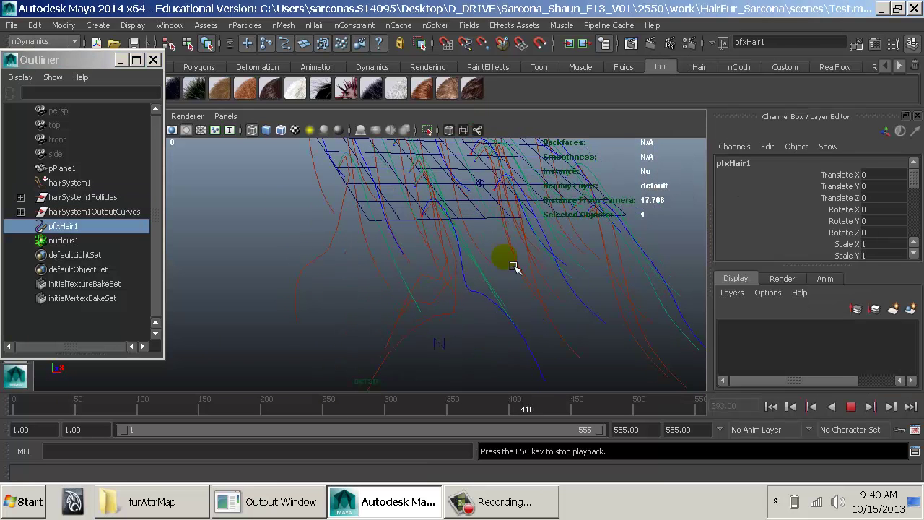
{"action": "left_click_drag", "start_coordinate": [503, 311], "coordinate": [610, 320], "text": "alt"}
{"action": "key", "text": "Escape"}
{"action": "left_click", "coordinate": [491, 313]}
{"action": "right_click_drag", "start_coordinate": [600, 310], "coordinate": [474, 268], "text": "alt"}
{"action": "middle_click_drag", "start_coordinate": [505, 266], "coordinate": [503, 313], "text": "alt"}
{"action": "right_click_drag", "start_coordinate": [501, 313], "coordinate": [463, 312], "text": "alt"}
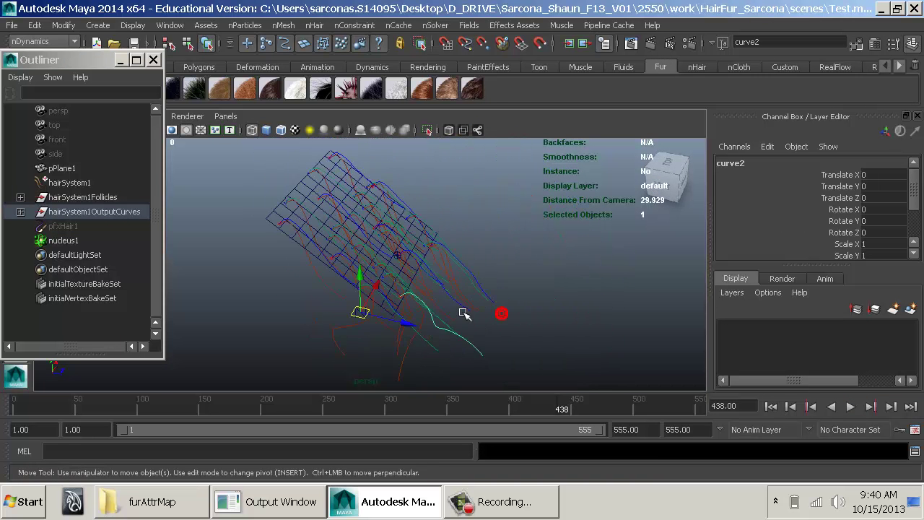
{"action": "left_click_drag", "start_coordinate": [464, 313], "coordinate": [328, 243], "text": "alt"}
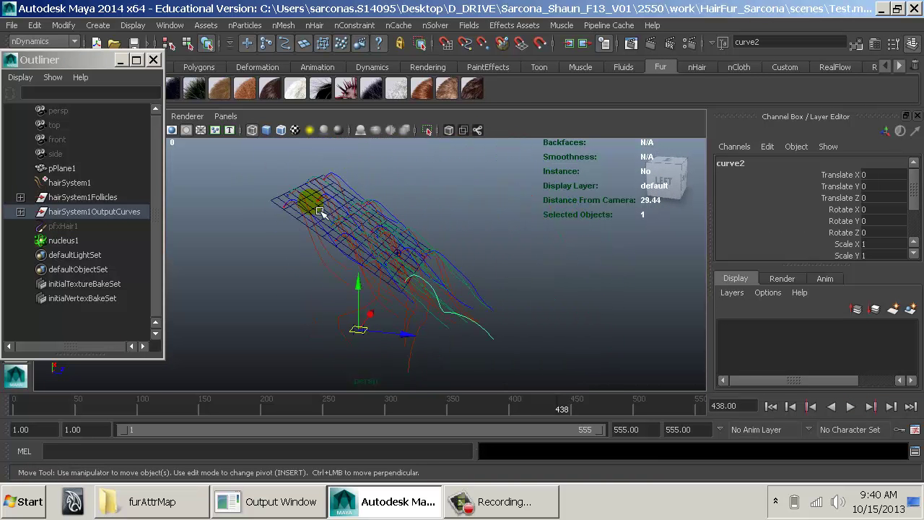
Select the plane together with its hair system and all hair curves
{"action": "left_click_drag", "start_coordinate": [303, 213], "coordinate": [534, 329]}
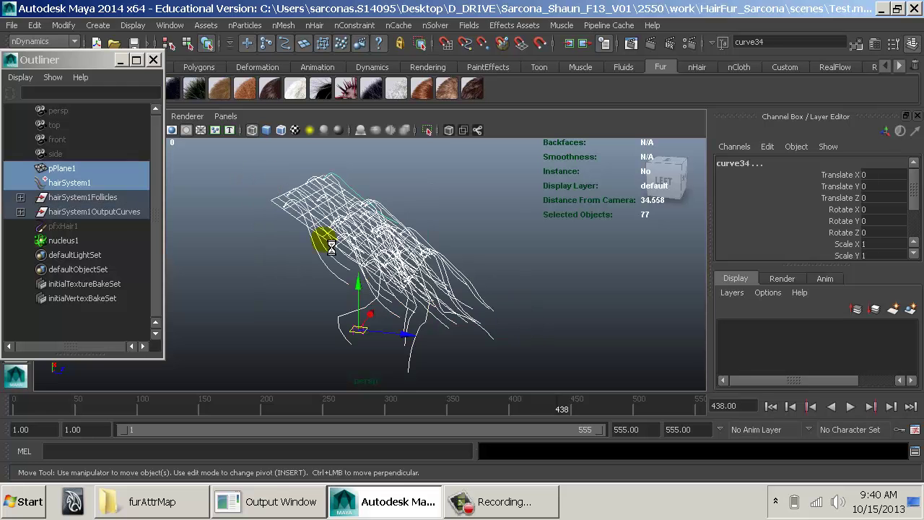
Delete the plane, the hair system and all their related nodes from the scene, then close the Outliner
{"action": "key", "text": "Delete"}
{"action": "left_click_drag", "start_coordinate": [110, 169], "coordinate": [105, 211]}
{"action": "key", "text": "Delete"}
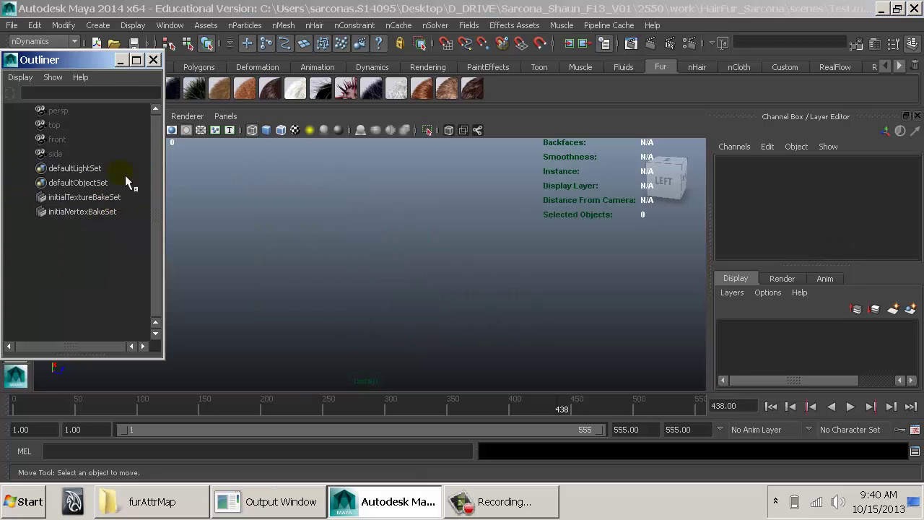
{"action": "left_click", "coordinate": [153, 60]}
Import the Tsubuichi.ma hair example into the scene and close the Visor
{"action": "left_click", "coordinate": [314, 24]}
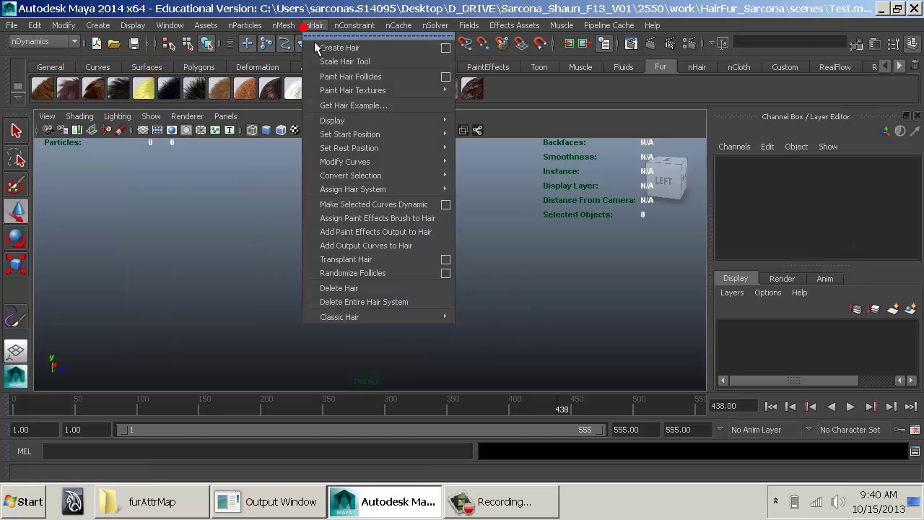
{"action": "left_click", "coordinate": [330, 103]}
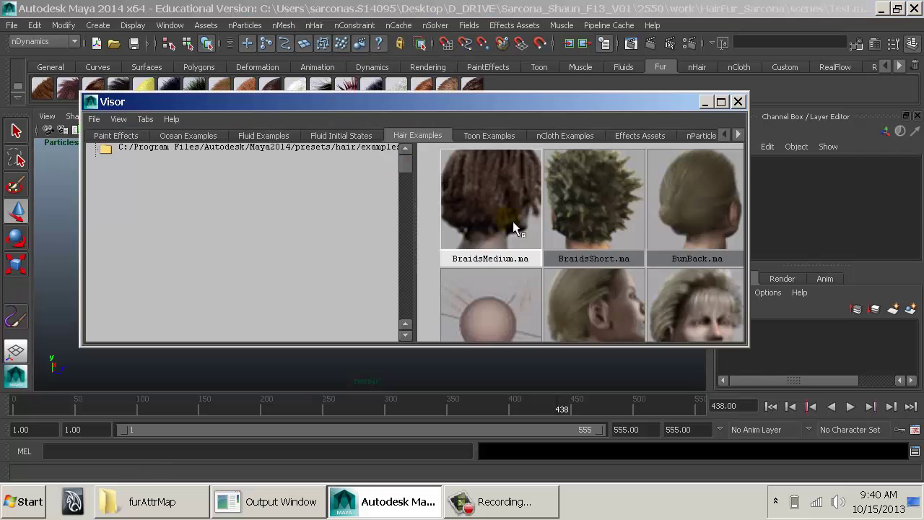
{"action": "left_click_drag", "start_coordinate": [460, 237], "coordinate": [545, 369]}
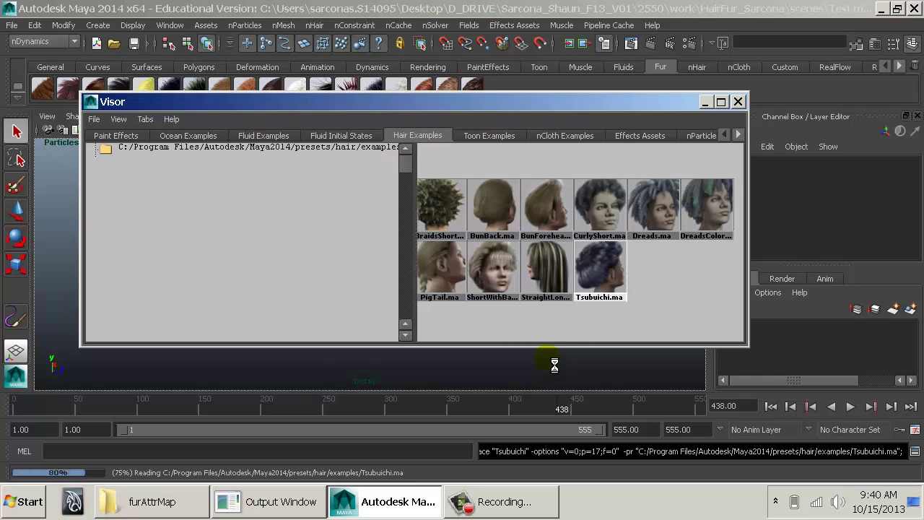
{"action": "left_click", "coordinate": [737, 102]}
Display the imported hair with textured shading and render the perspective view, closing the render after inspecting it
{"action": "left_click_drag", "start_coordinate": [326, 270], "coordinate": [461, 289], "text": "alt"}
{"action": "right_click_drag", "start_coordinate": [465, 218], "coordinate": [549, 237], "text": "alt"}
{"action": "left_click_drag", "start_coordinate": [548, 238], "coordinate": [280, 191], "text": "alt"}
{"action": "left_click", "coordinate": [327, 199]}
{"action": "left_click", "coordinate": [563, 274]}
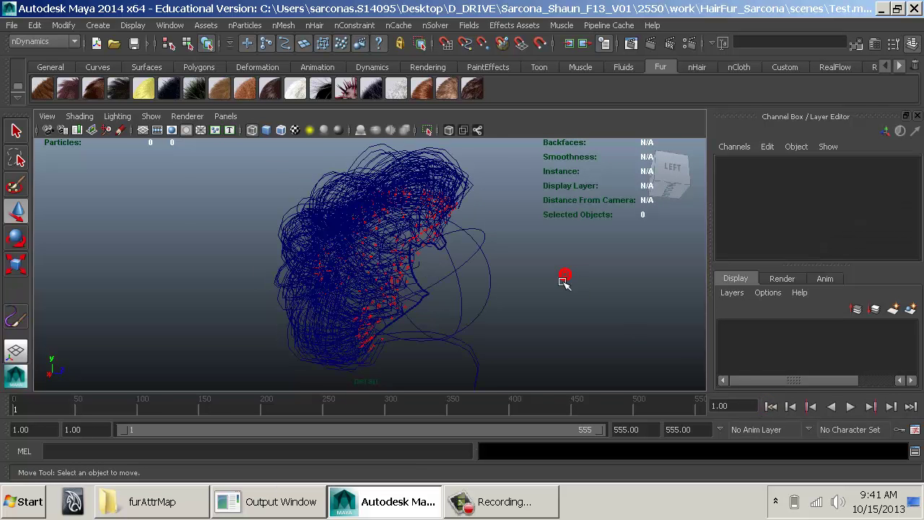
{"action": "key", "text": "6"}
{"action": "mouse_move", "coordinate": [503, 268]}
{"action": "left_mouse_down", "text": "alt"}
{"action": "mouse_move", "coordinate": [433, 249]}
{"action": "mouse_move", "coordinate": [438, 262]}
{"action": "mouse_move", "coordinate": [491, 217]}
{"action": "left_mouse_up", "text": "alt"}
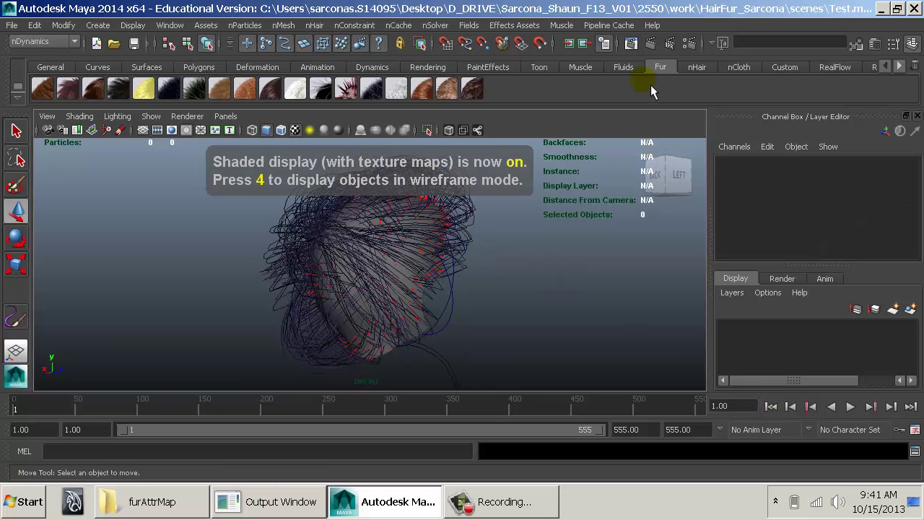
{"action": "left_click", "coordinate": [649, 43]}
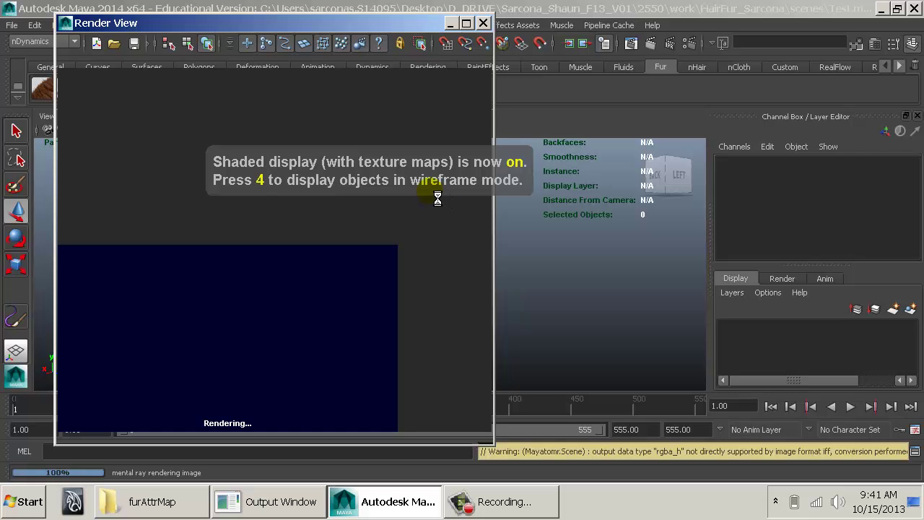
{"action": "scroll", "coordinate": [307, 241], "scroll_direction": "up", "scroll_amount": 5}
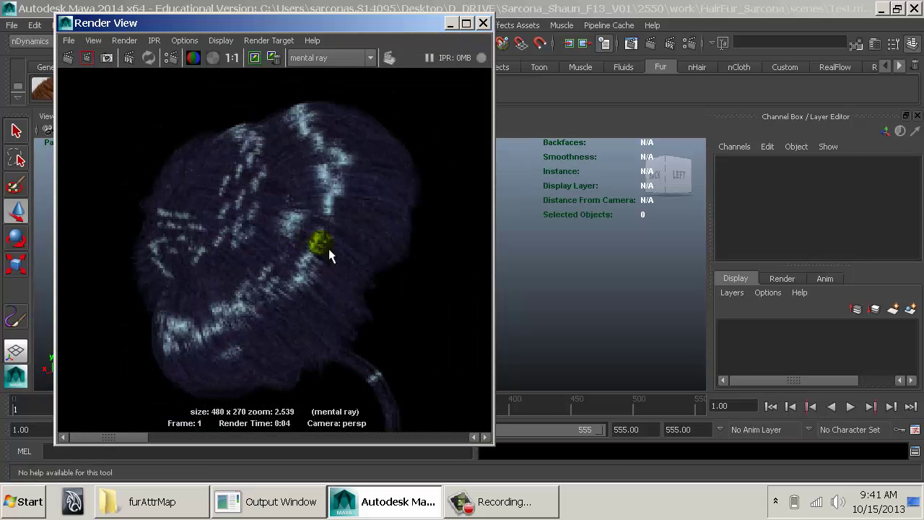
{"action": "left_click", "coordinate": [483, 23]}
Play the hair simulation, watch the movement from the other side of the head, and stop playback
{"action": "key", "text": "alt+v"}
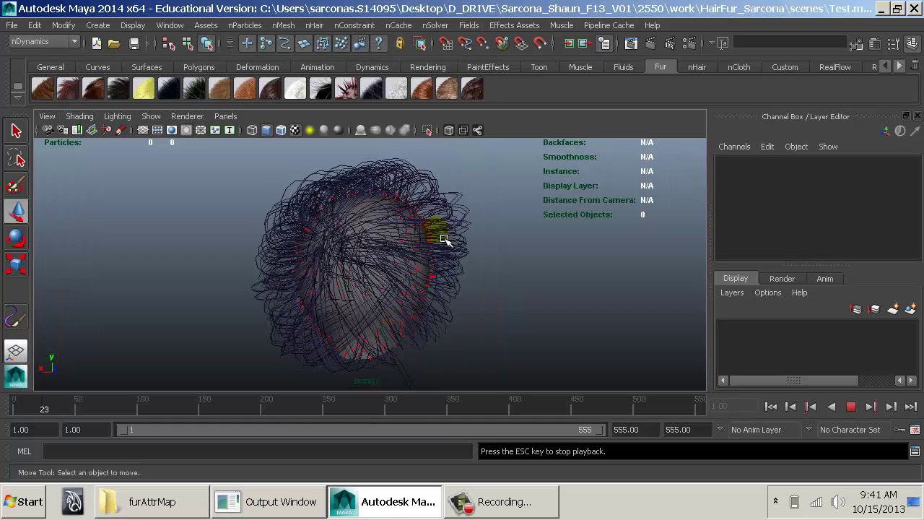
{"action": "left_click_drag", "start_coordinate": [330, 330], "coordinate": [452, 324], "text": "alt"}
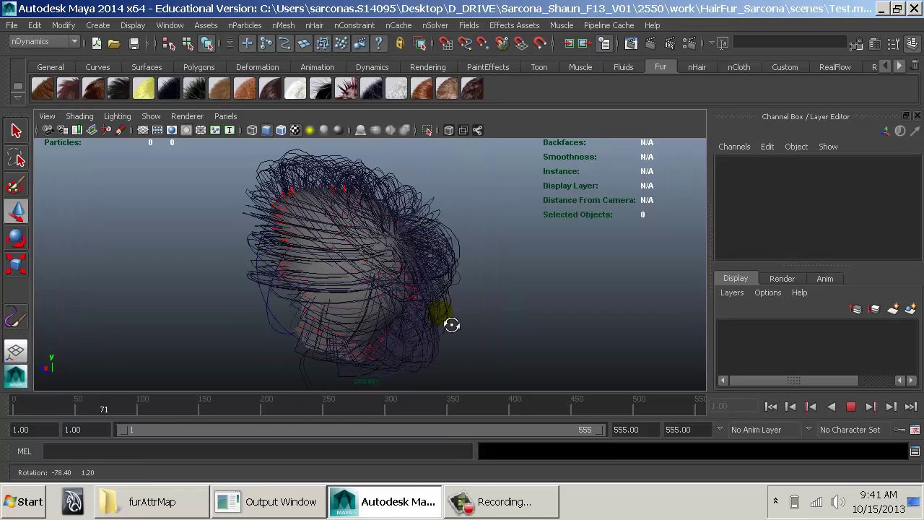
{"action": "key", "text": "Escape"}
Display the selected hair's Start Position and Rest Position curves in turn, ending with All Curves
{"action": "left_click", "coordinate": [441, 249]}
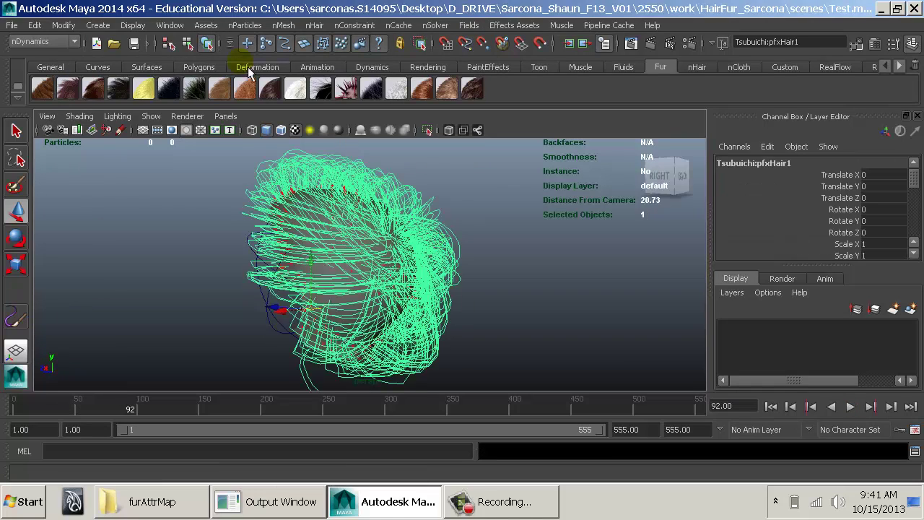
{"action": "left_click", "coordinate": [314, 26]}
{"action": "mouse_move", "coordinate": [400, 122]}
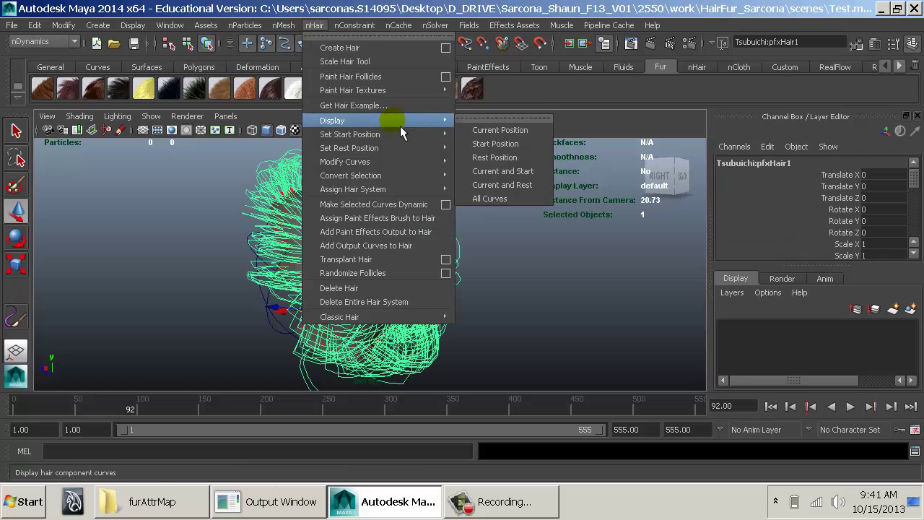
{"action": "left_click", "coordinate": [482, 118]}
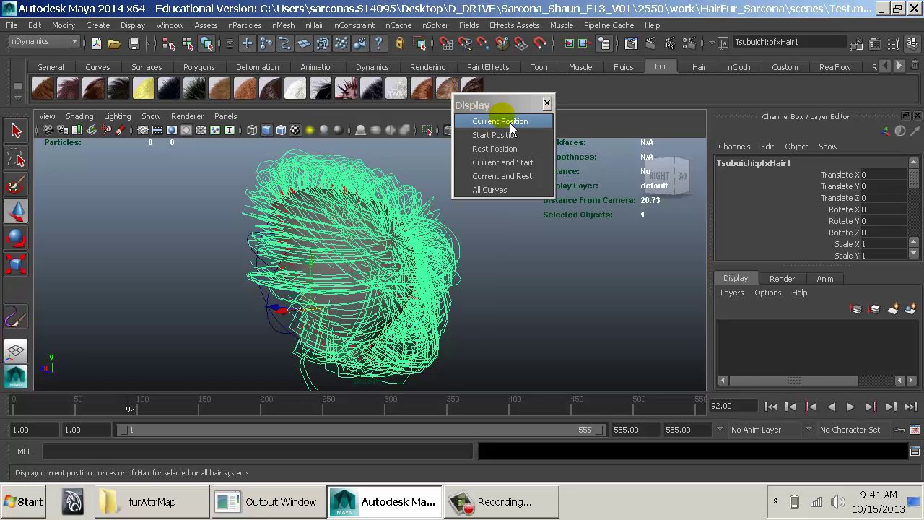
{"action": "left_click", "coordinate": [504, 133]}
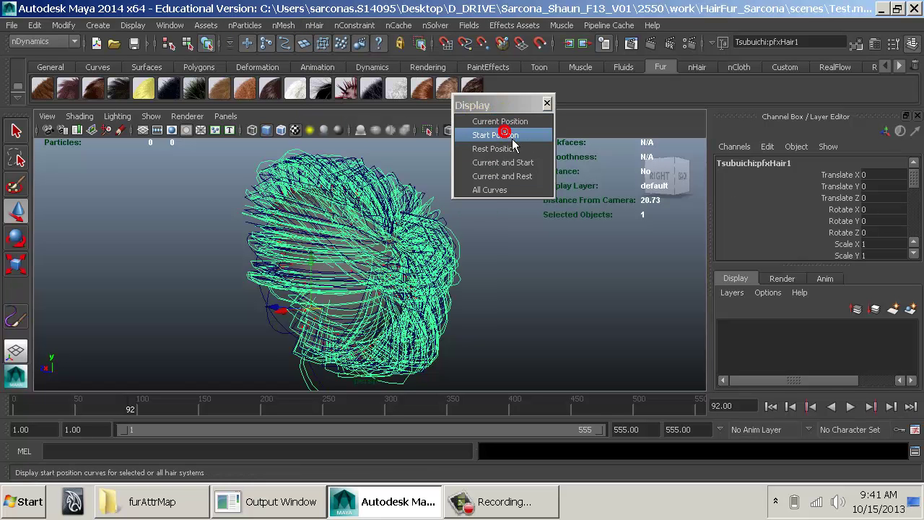
{"action": "left_click", "coordinate": [505, 149]}
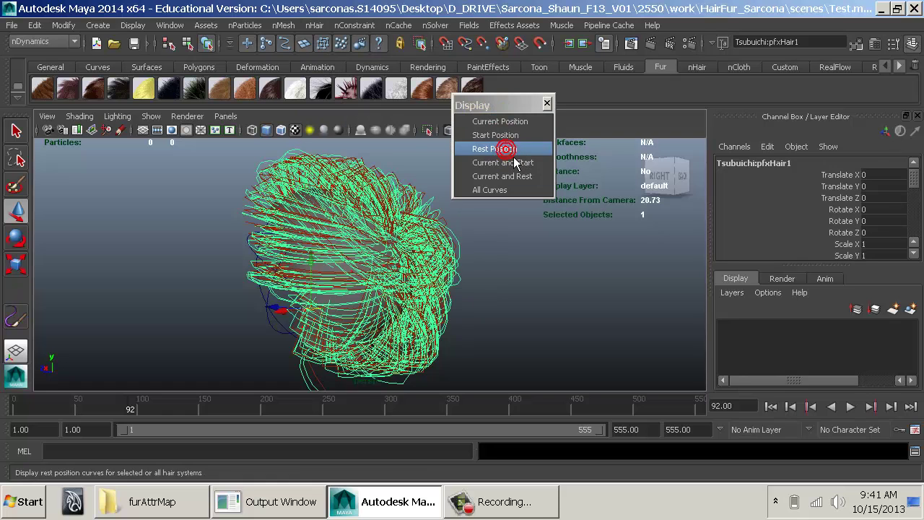
{"action": "left_click", "coordinate": [496, 190]}
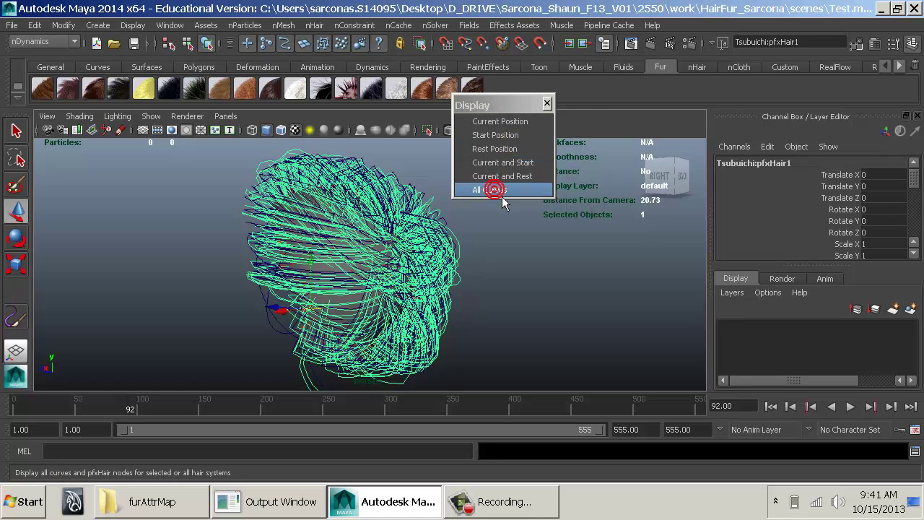
{"action": "left_click", "coordinate": [547, 102]}
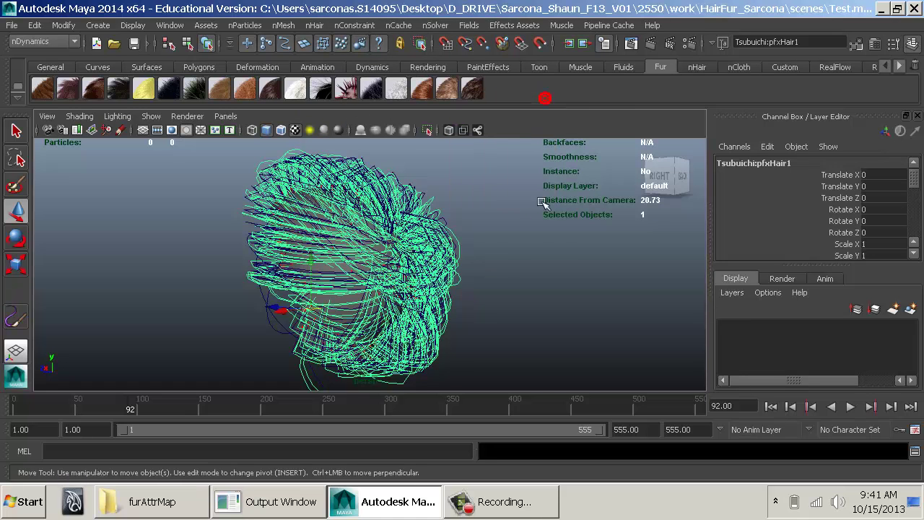
Select the spherical hair constraint in front of the head and view it from the side
{"action": "left_click", "coordinate": [534, 250]}
{"action": "left_click_drag", "start_coordinate": [376, 271], "coordinate": [407, 282], "text": "alt"}
{"action": "middle_click_drag", "start_coordinate": [407, 282], "coordinate": [403, 248], "text": "alt"}
{"action": "scroll", "coordinate": [392, 233], "scroll_direction": "down", "scroll_amount": 2}
{"action": "left_click", "coordinate": [309, 252]}
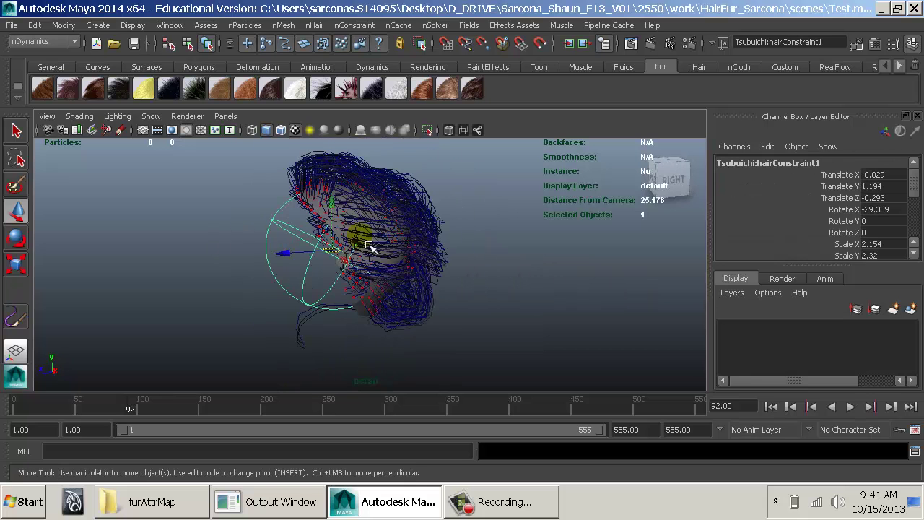
{"action": "mouse_move", "coordinate": [368, 245]}
{"action": "left_mouse_down", "text": "alt"}
{"action": "mouse_move", "coordinate": [520, 243]}
{"action": "mouse_move", "coordinate": [541, 274]}
{"action": "mouse_move", "coordinate": [368, 270]}
{"action": "mouse_move", "coordinate": [371, 260]}
{"action": "left_mouse_up", "text": "alt"}
Examine the available nConstraint and nHair commands, including the Classic Hair constraint types, and clear the selection
{"action": "left_click", "coordinate": [350, 25]}
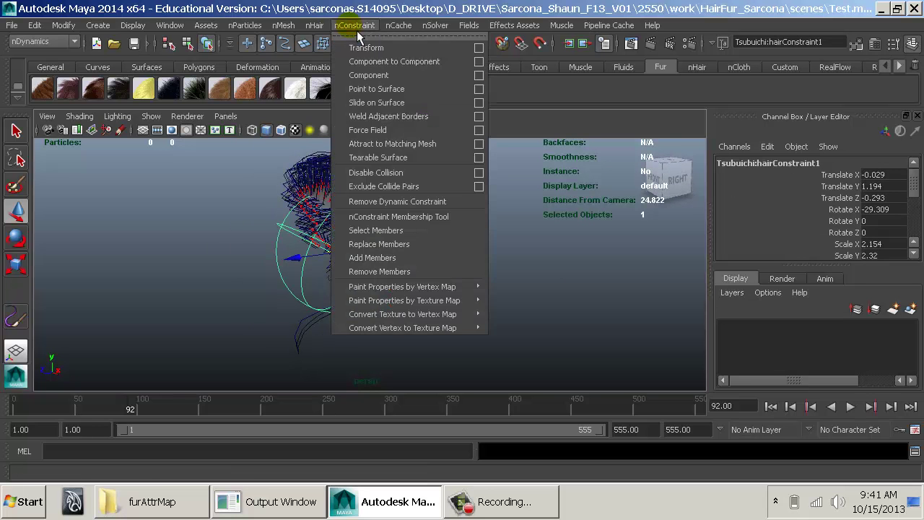
{"action": "left_click", "coordinate": [323, 27]}
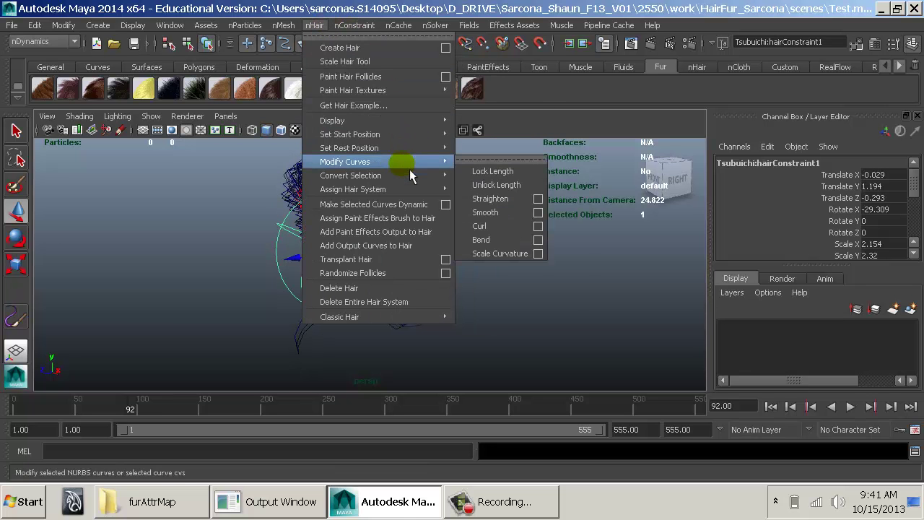
{"action": "mouse_move", "coordinate": [412, 177]}
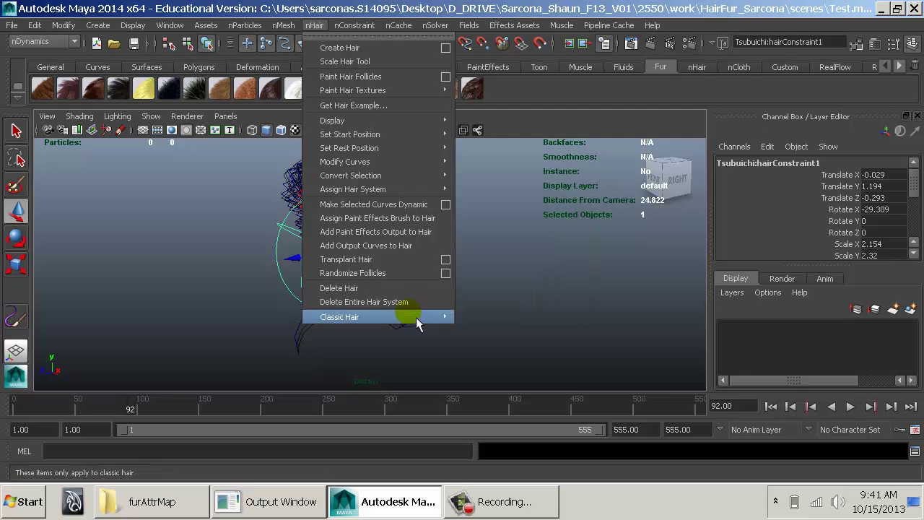
{"action": "mouse_move", "coordinate": [436, 317]}
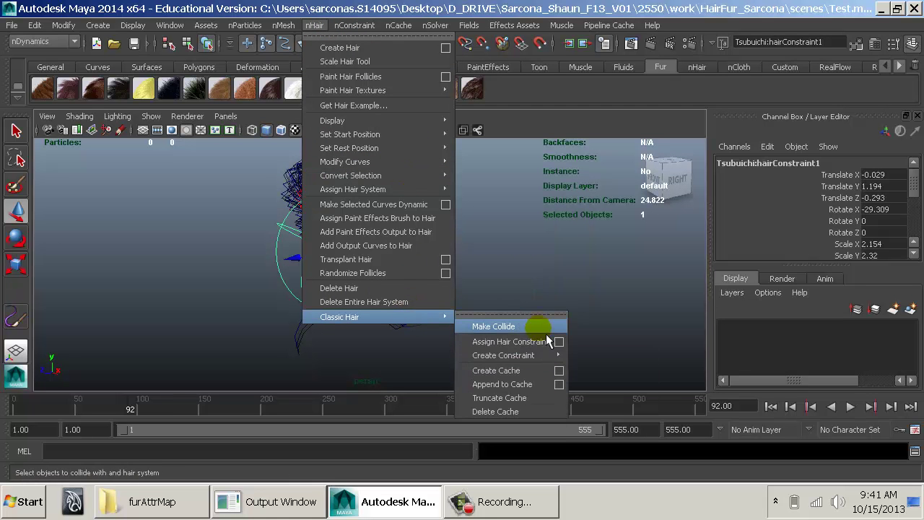
{"action": "mouse_move", "coordinate": [526, 354]}
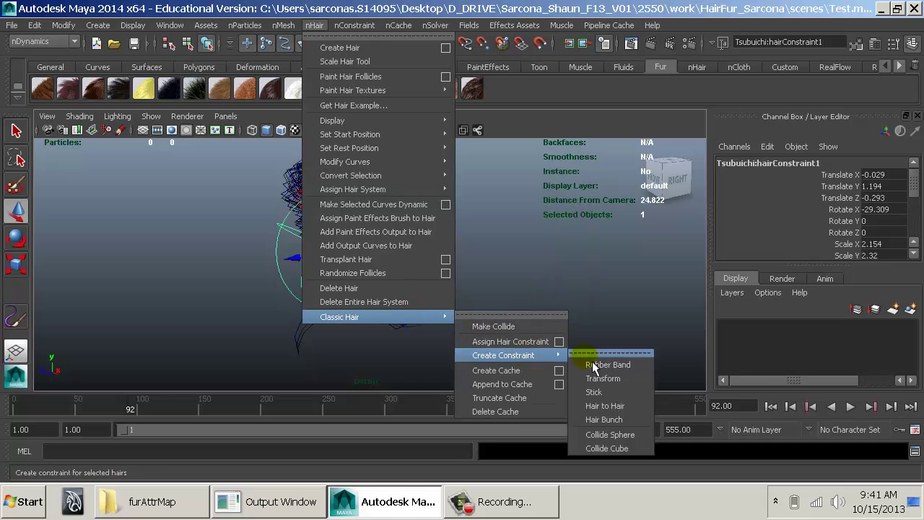
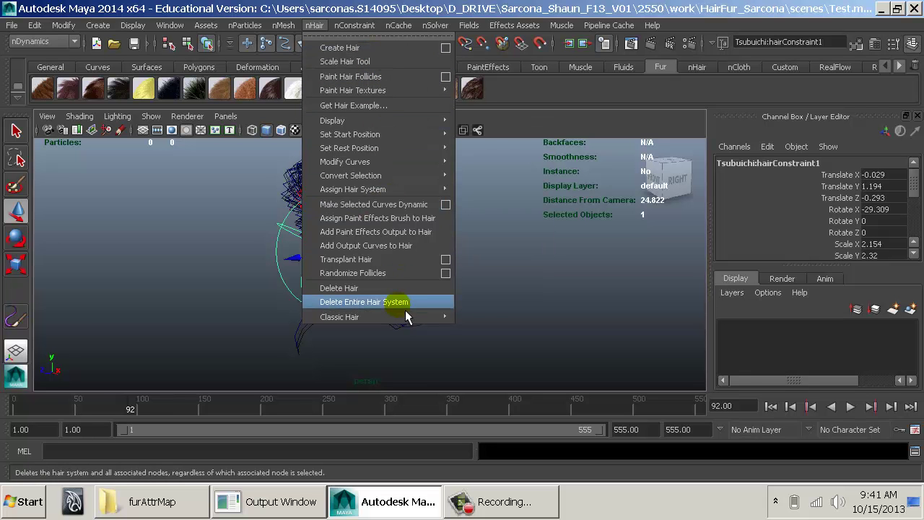
{"action": "mouse_move", "coordinate": [408, 316]}
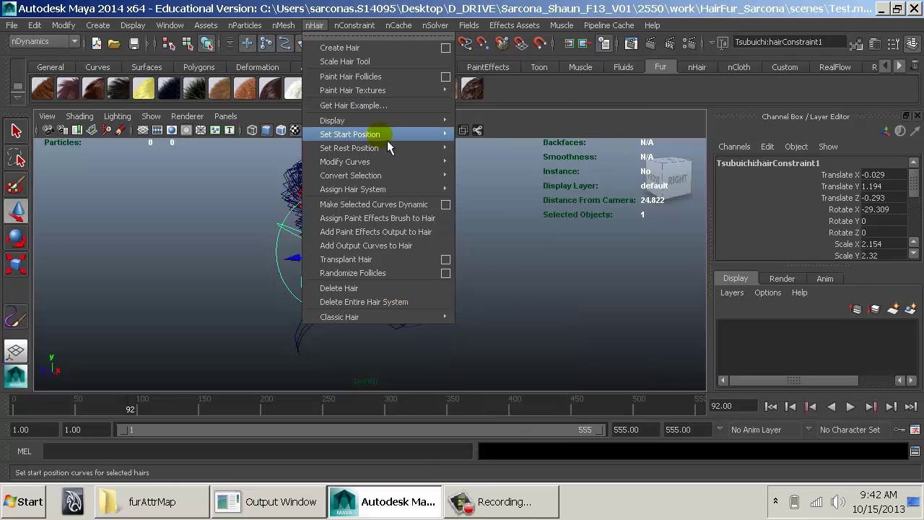
{"action": "left_click", "coordinate": [149, 217]}
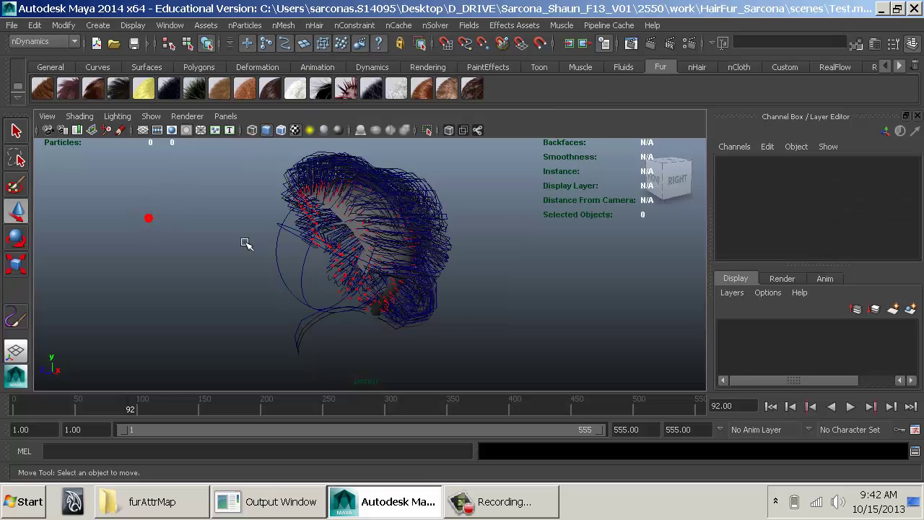
{"action": "left_click_drag", "start_coordinate": [319, 268], "coordinate": [472, 264], "text": "alt"}
{"action": "right_click_drag", "start_coordinate": [469, 254], "coordinate": [468, 263], "text": "alt"}
{"action": "left_click_drag", "start_coordinate": [469, 265], "coordinate": [342, 261], "text": "alt"}
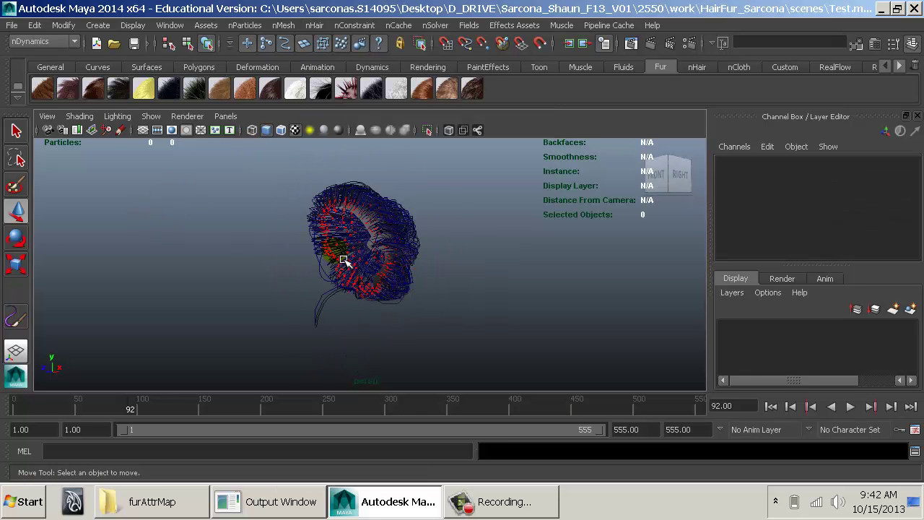
Start a new empty scene
{"action": "key", "text": "ctrl+n"}
{"action": "key", "text": "Return"}
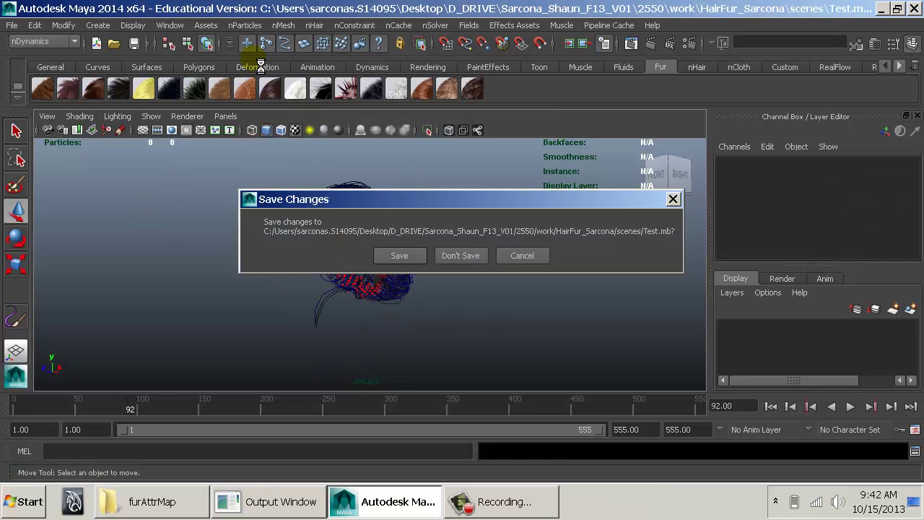
{"action": "key", "text": "Return"}
Create a polygon plane, scale it uniformly to about 20.6, and switch the viewport to shaded display
{"action": "left_click", "coordinate": [114, 29]}
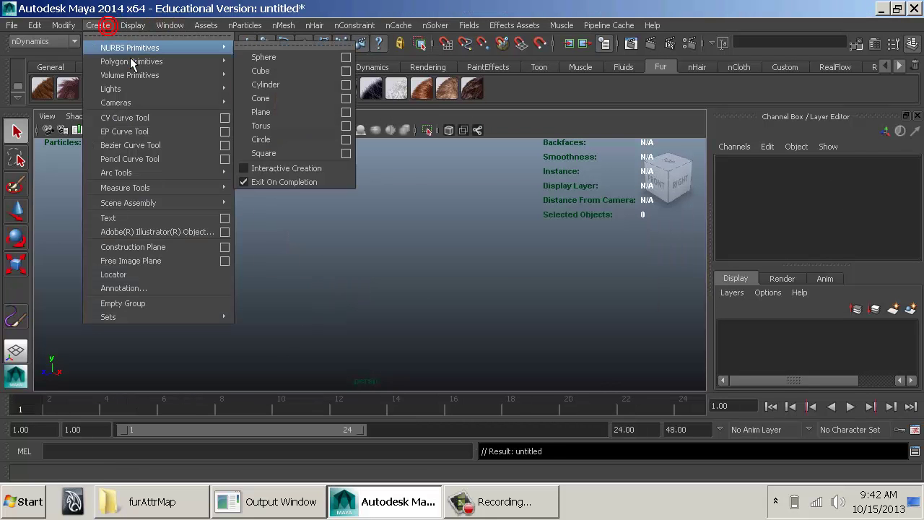
{"action": "mouse_move", "coordinate": [166, 62]}
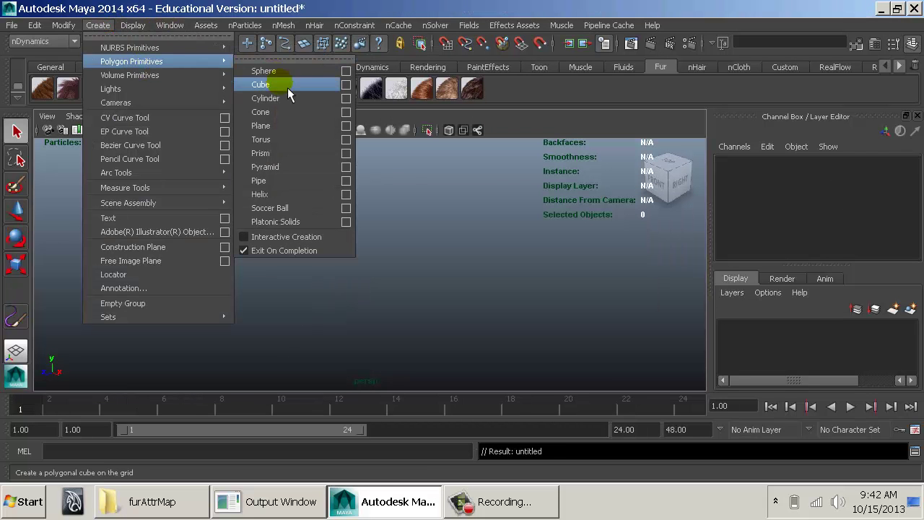
{"action": "left_click", "coordinate": [289, 127]}
{"action": "key", "text": "r"}
{"action": "mouse_move", "coordinate": [284, 173]}
{"action": "middle_mouse_down"}
{"action": "mouse_move", "coordinate": [297, 229]}
{"action": "mouse_move", "coordinate": [449, 255]}
{"action": "middle_mouse_up"}
{"action": "key", "text": "5"}
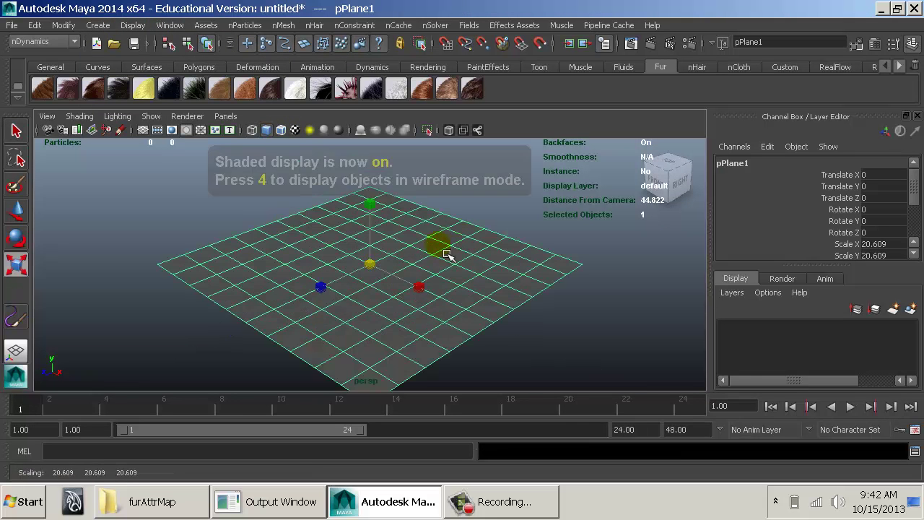
{"action": "mouse_move", "coordinate": [412, 251]}
{"action": "left_mouse_down", "text": "alt"}
{"action": "mouse_move", "coordinate": [438, 242]}
{"action": "mouse_move", "coordinate": [445, 230]}
{"action": "left_mouse_up", "text": "alt"}
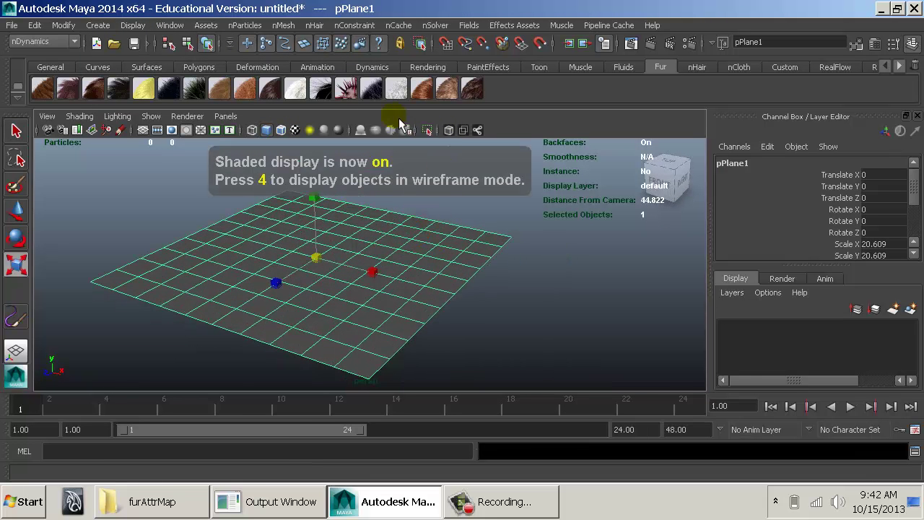
Apply the Grass fur preset to the plane and set the playback end to frame 333
{"action": "left_click", "coordinate": [197, 91]}
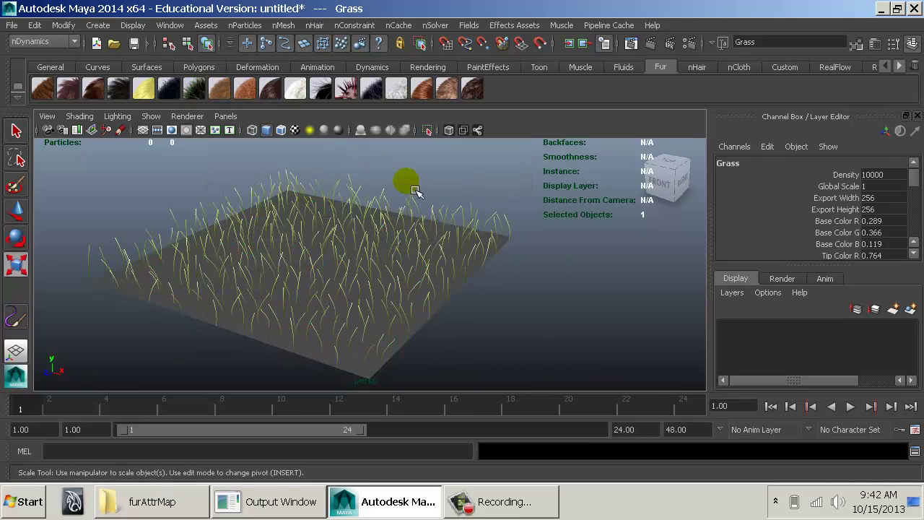
{"action": "left_click_drag", "start_coordinate": [392, 246], "coordinate": [396, 229], "text": "alt"}
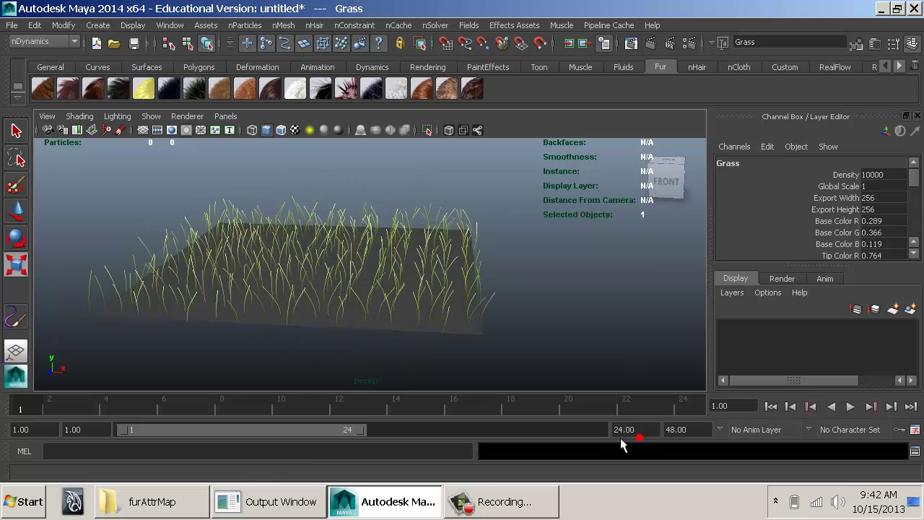
{"action": "type", "text": "333"}
{"action": "key", "text": "Return"}
{"action": "left_click_drag", "start_coordinate": [557, 303], "coordinate": [553, 268], "text": "alt"}
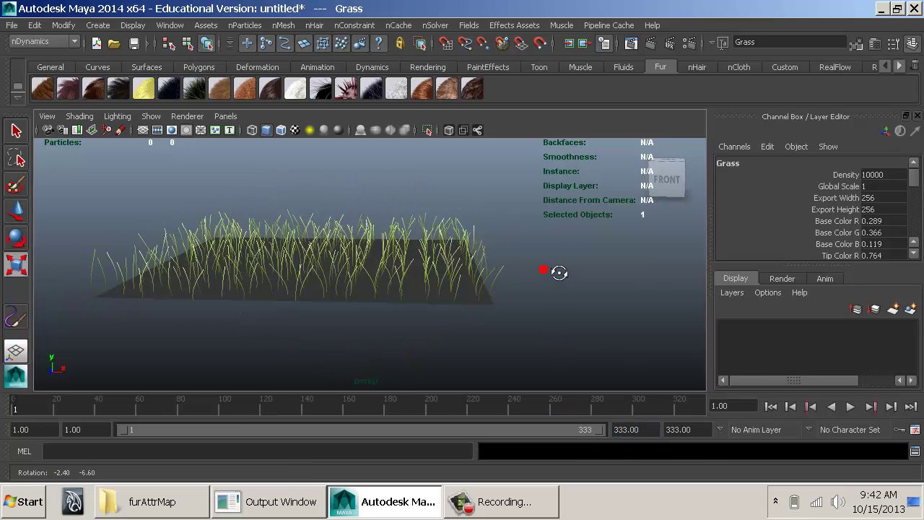
Play the timeline briefly to check the grass fur, stop, and return to the first frame
{"action": "key", "text": "alt+v"}
{"action": "key", "text": "Escape"}
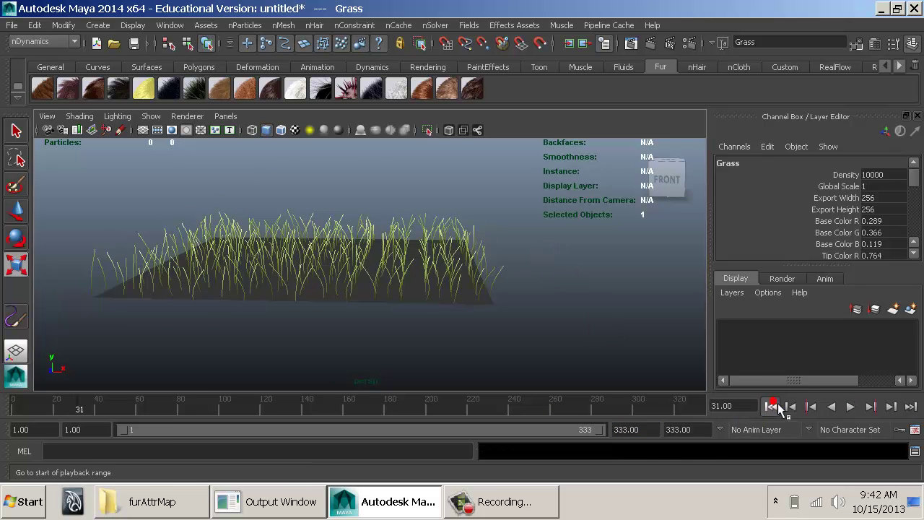
Configure nHair creation on the plane to output NURBS curves with a U count and V count of 10
{"action": "left_click", "coordinate": [411, 297]}
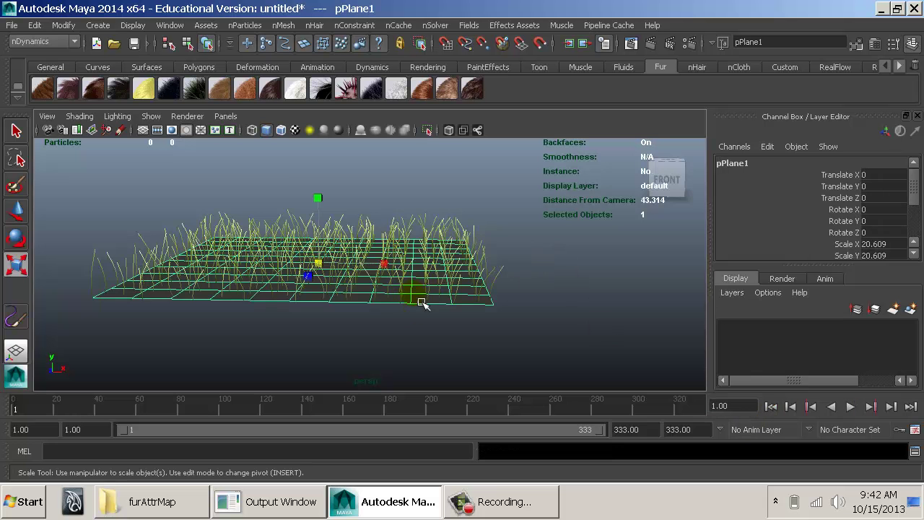
{"action": "left_click_drag", "start_coordinate": [421, 302], "coordinate": [411, 244], "text": "alt"}
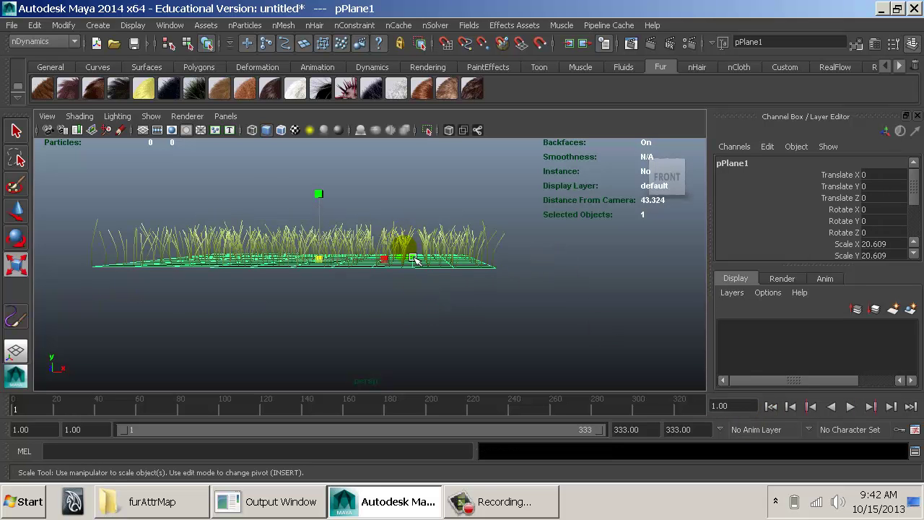
{"action": "left_click", "coordinate": [314, 24]}
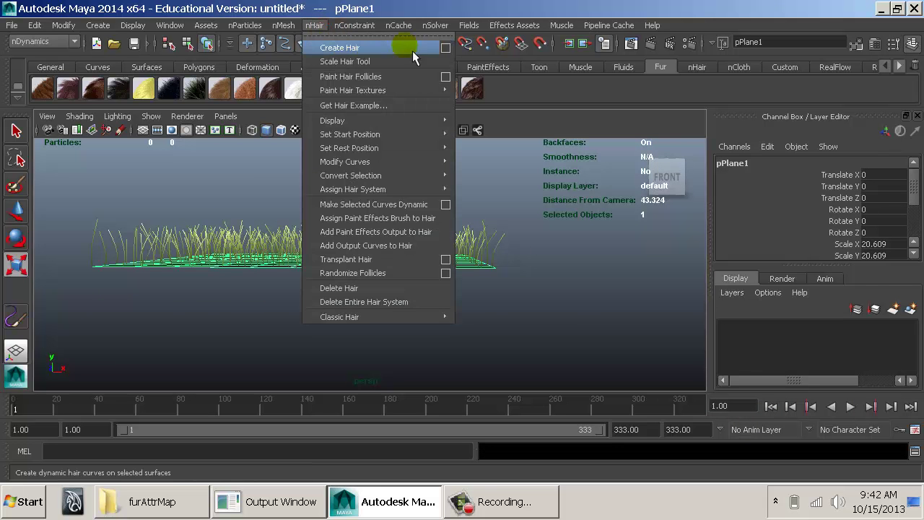
{"action": "left_click", "coordinate": [445, 48]}
{"action": "left_click", "coordinate": [649, 85]}
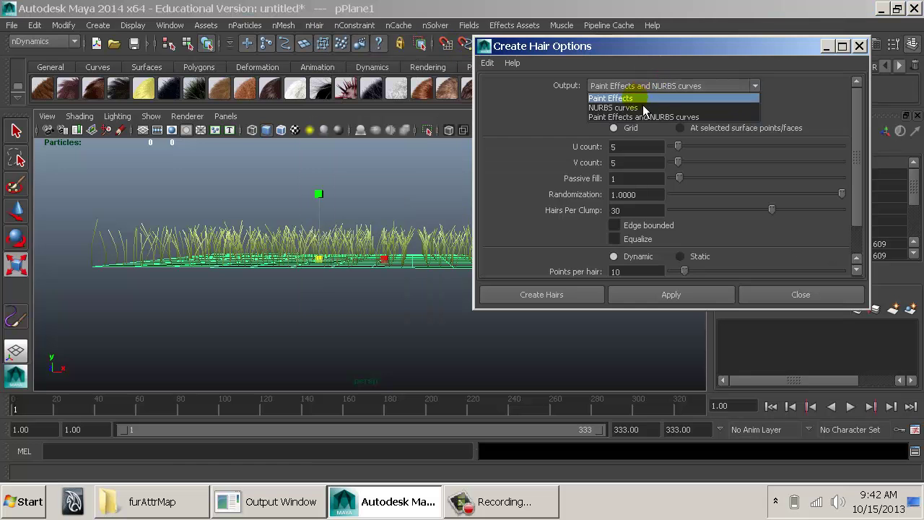
{"action": "left_click", "coordinate": [621, 107]}
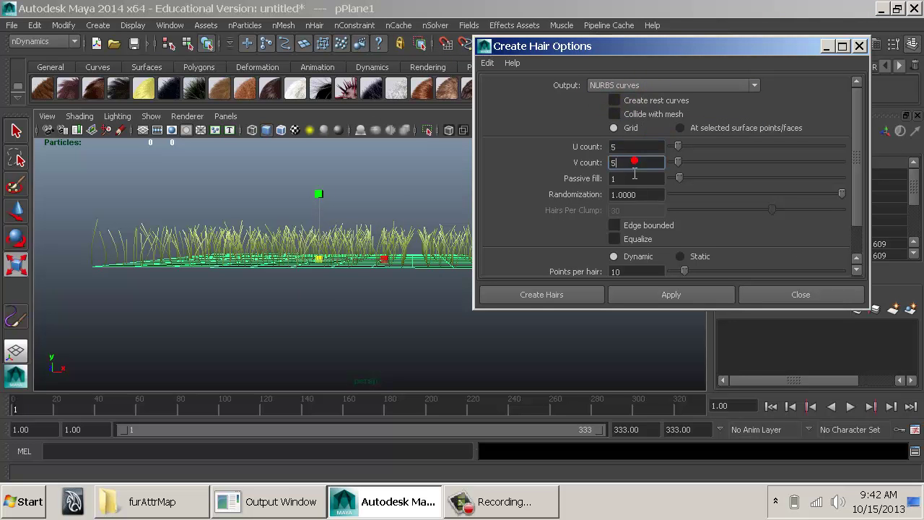
{"action": "type", "text": "10"}
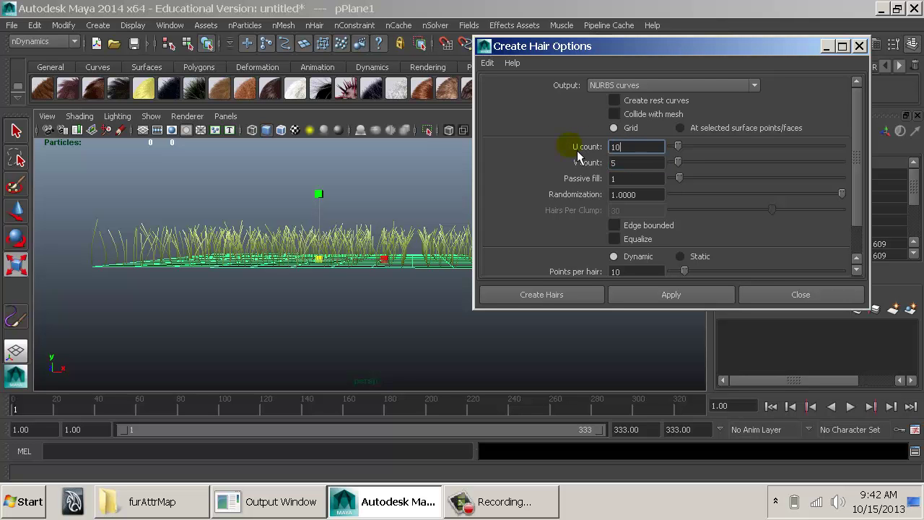
{"action": "key", "text": "Tab"}
{"action": "type", "text": "10"}
{"action": "key", "text": "Tab"}
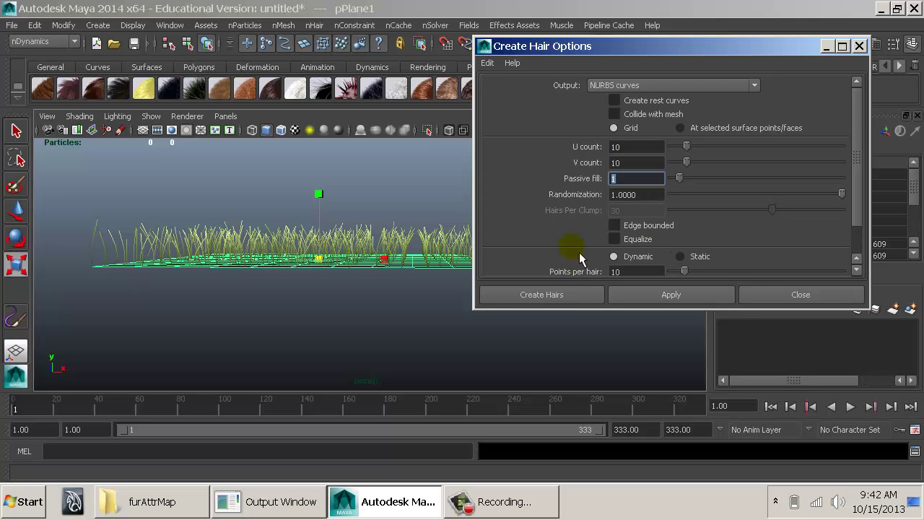
Set the hair length to 1 and create the dynamic hair curves on the plane
{"action": "scroll", "coordinate": [579, 252], "scroll_direction": "down", "scroll_amount": 2}
{"action": "left_click_drag", "start_coordinate": [659, 249], "coordinate": [590, 250]}
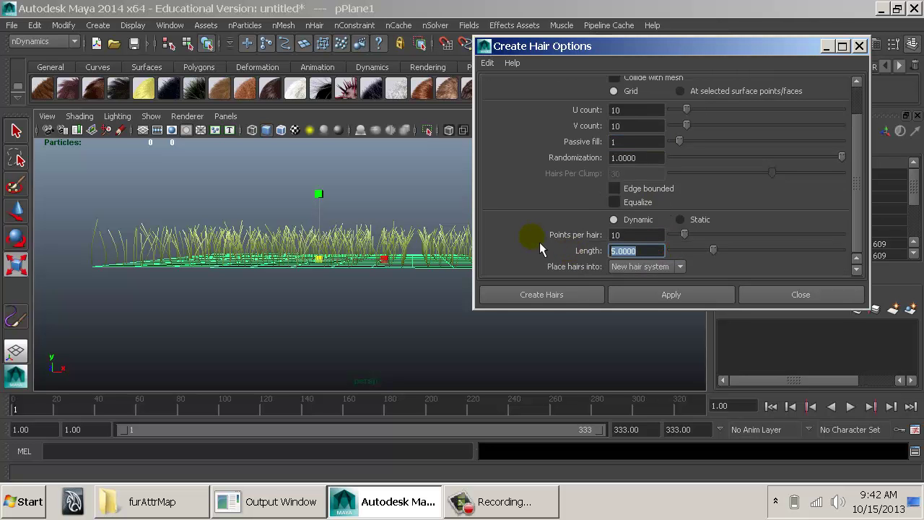
{"action": "type", "text": "1"}
{"action": "key", "text": "Tab"}
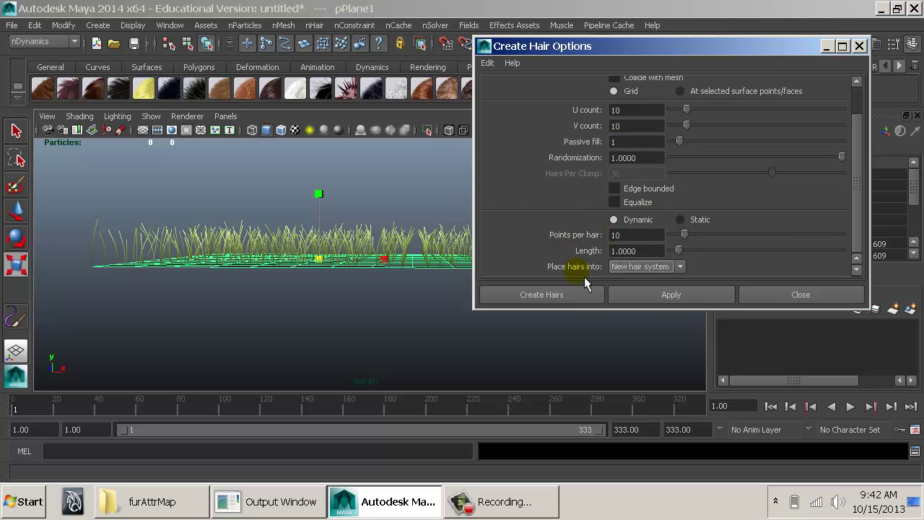
{"action": "left_click", "coordinate": [546, 294]}
Examine the new hair curves among the grass fur from close up and from afar, selecting one curve
{"action": "left_click_drag", "start_coordinate": [549, 299], "coordinate": [478, 250], "text": "alt"}
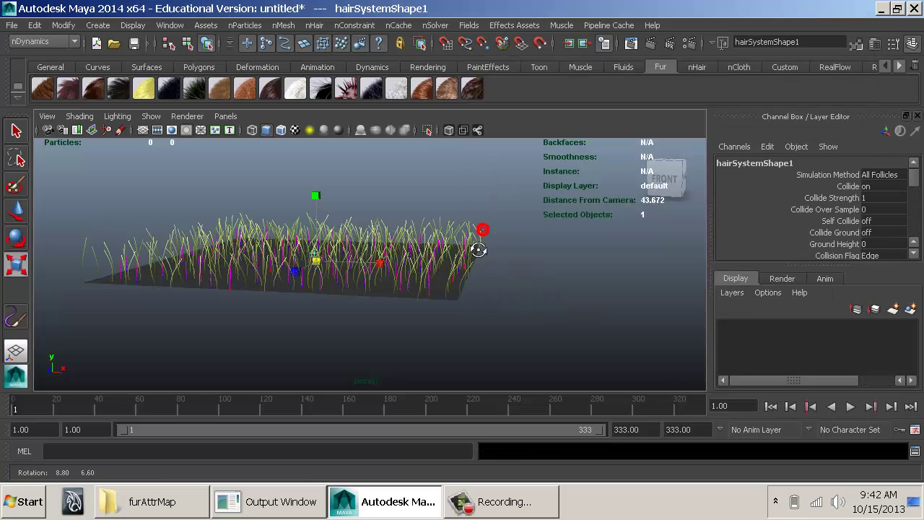
{"action": "right_click_drag", "start_coordinate": [478, 249], "coordinate": [710, 254], "text": "alt"}
{"action": "left_click_drag", "start_coordinate": [582, 243], "coordinate": [639, 250], "text": "alt"}
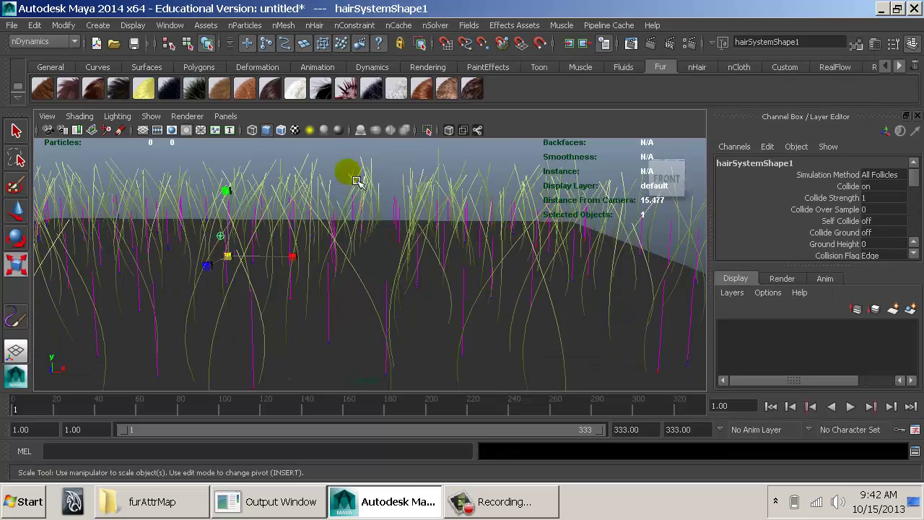
{"action": "right_click_drag", "start_coordinate": [308, 285], "coordinate": [402, 265], "text": "alt"}
{"action": "left_click", "coordinate": [402, 265]}
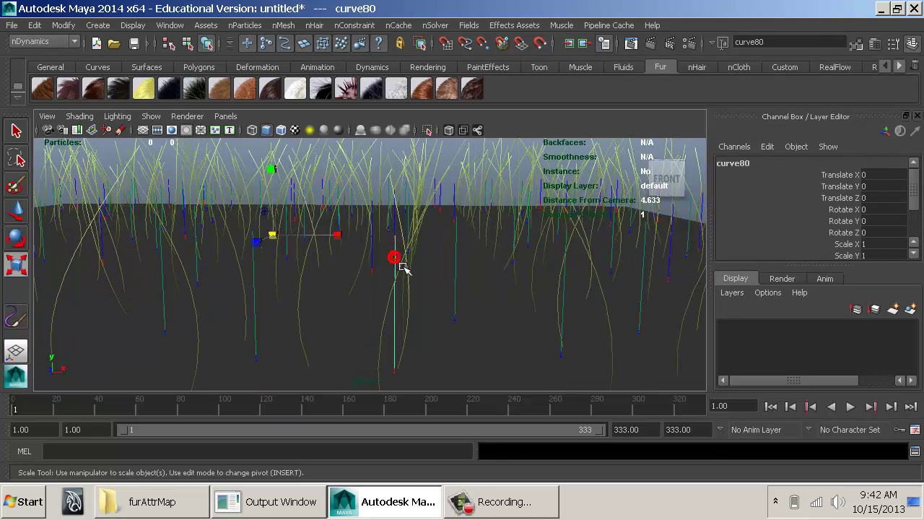
{"action": "left_click_drag", "start_coordinate": [425, 267], "coordinate": [609, 309], "text": "alt"}
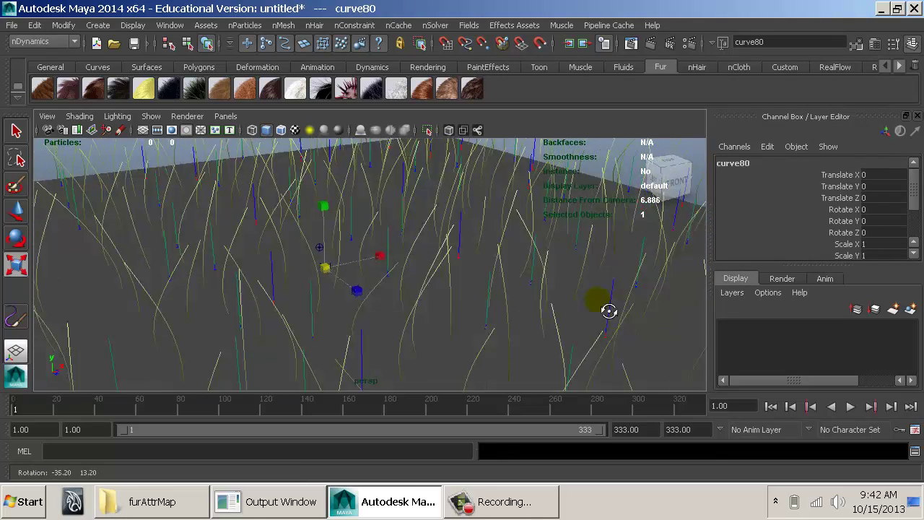
{"action": "right_click_drag", "start_coordinate": [608, 310], "coordinate": [433, 287], "text": "alt"}
{"action": "left_click_drag", "start_coordinate": [540, 280], "coordinate": [503, 274], "text": "alt"}
{"action": "right_click_drag", "start_coordinate": [503, 274], "coordinate": [408, 244], "text": "alt"}
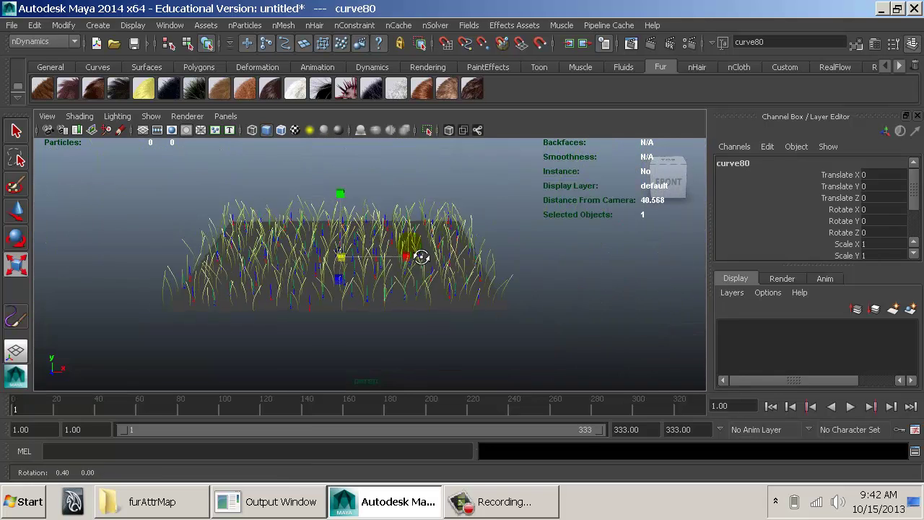
{"action": "left_click_drag", "start_coordinate": [408, 245], "coordinate": [393, 240], "text": "alt"}
Play the simulation to observe the grass and hair curves up close, and return to the first frame
{"action": "key", "text": "alt+v"}
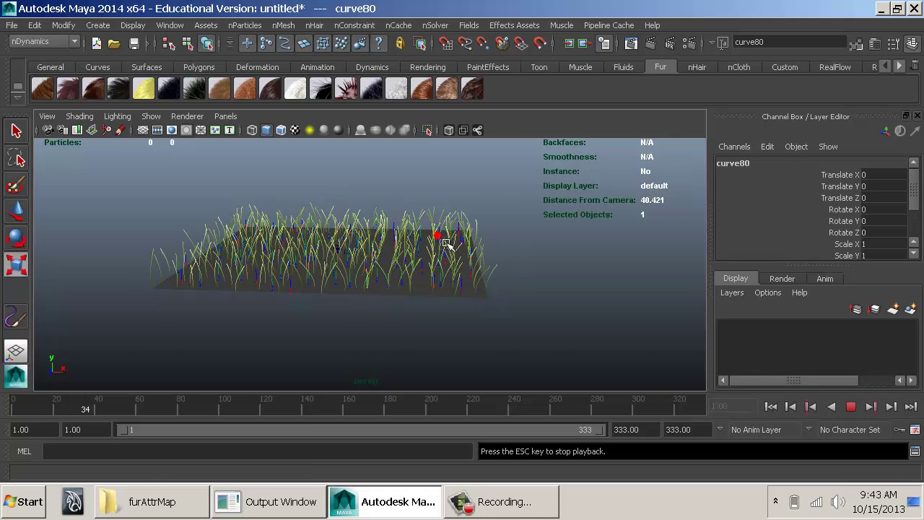
{"action": "right_click_drag", "start_coordinate": [445, 242], "coordinate": [645, 255], "text": "alt"}
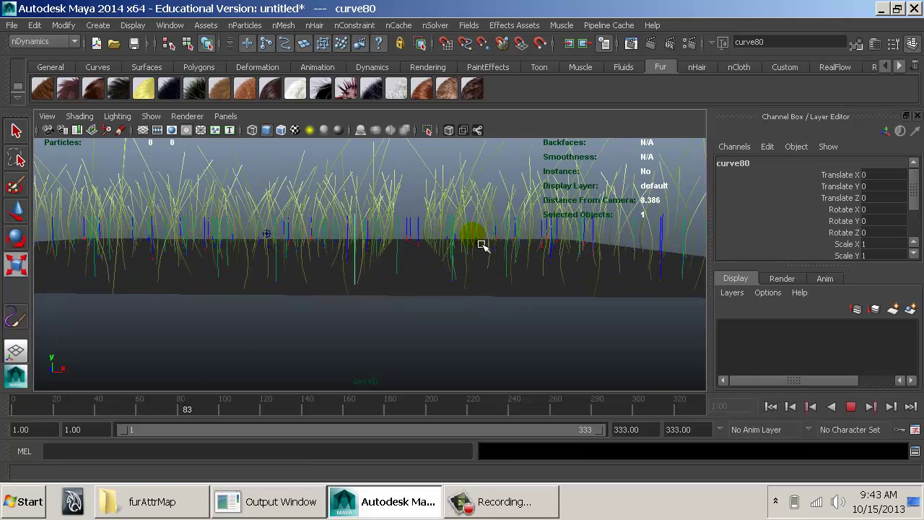
{"action": "key", "text": "alt+v"}
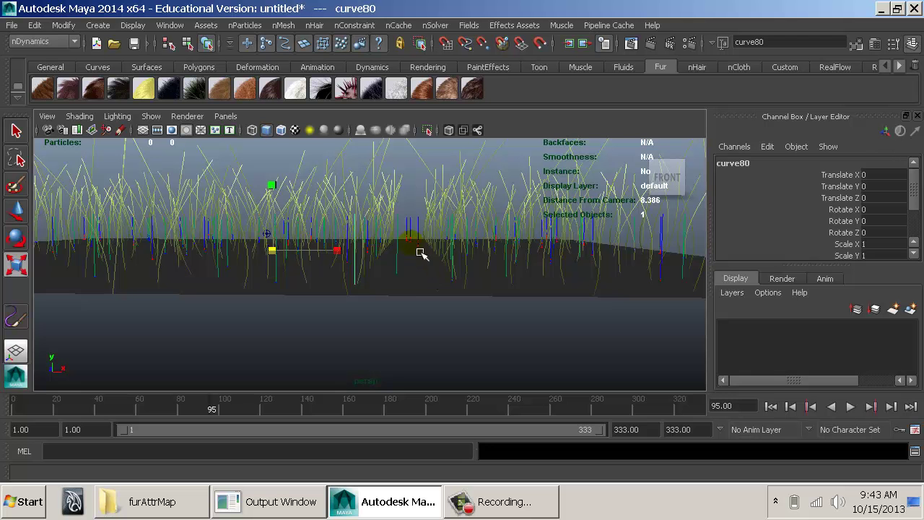
{"action": "left_click", "coordinate": [768, 406]}
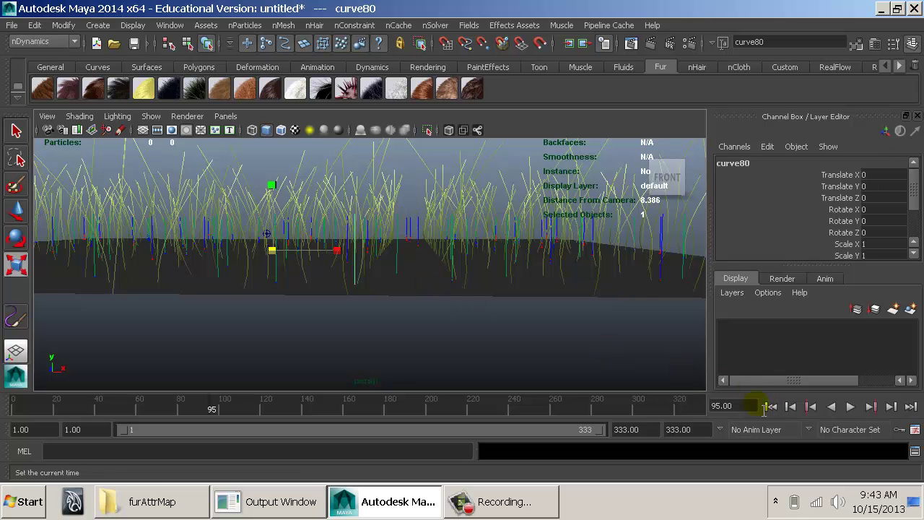
{"action": "left_click", "coordinate": [769, 406]}
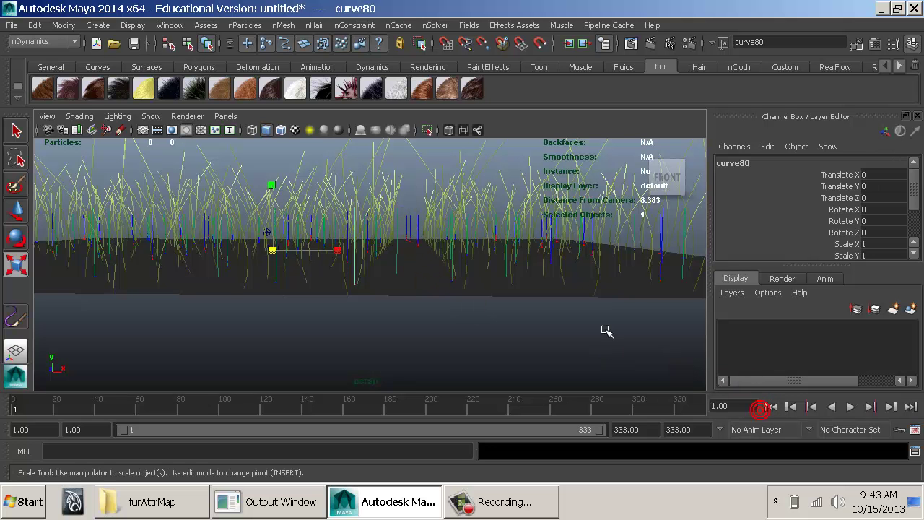
Inspect the attributes of the fur feedback node and of one hair curve in the Attribute Editor
{"action": "left_click", "coordinate": [425, 278]}
{"action": "key", "text": "e"}
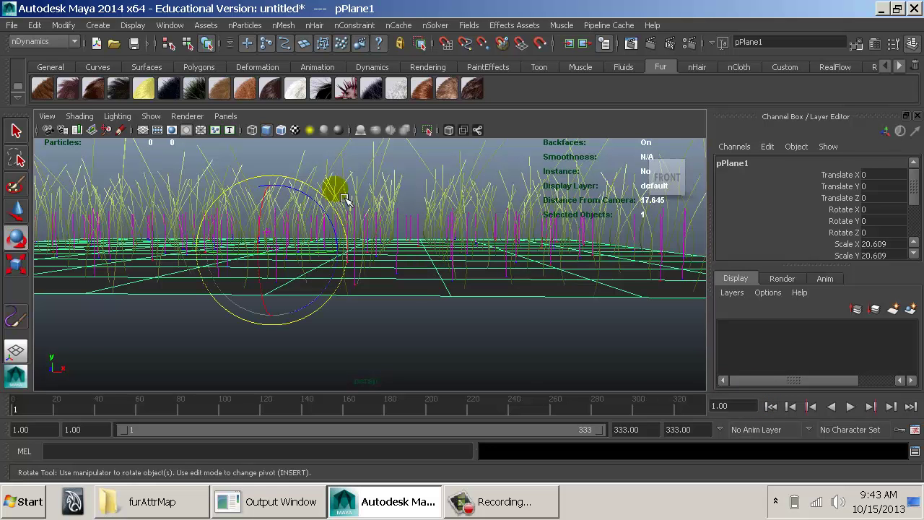
{"action": "key", "text": "ctrl+a"}
{"action": "left_click", "coordinate": [423, 173]}
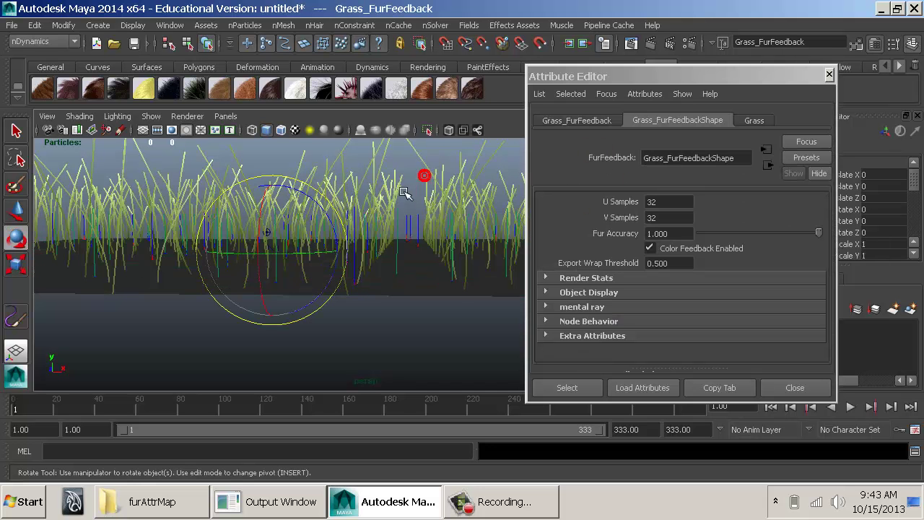
{"action": "left_click", "coordinate": [405, 224]}
{"action": "left_click", "coordinate": [825, 122]}
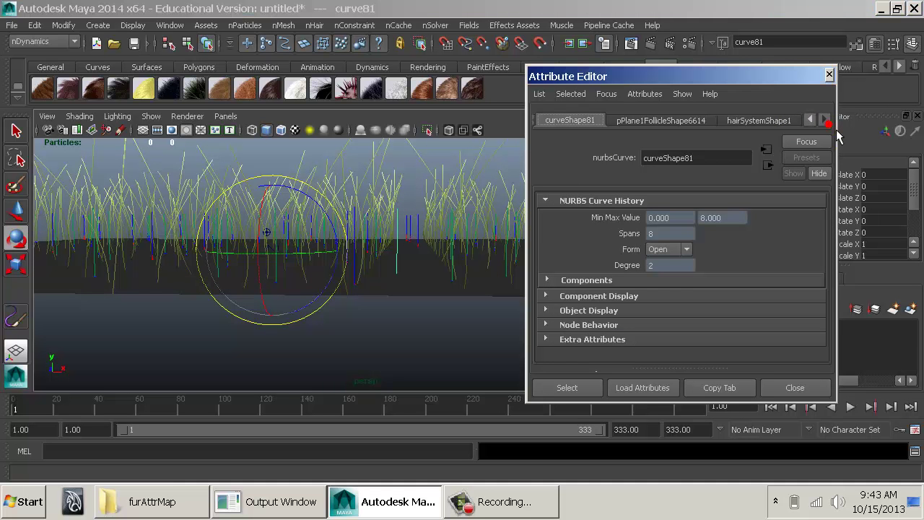
Select nucleus1 in the Outliner, raise its wind speed to about 3.45, test the playback, and rewind
{"action": "left_click", "coordinate": [170, 26]}
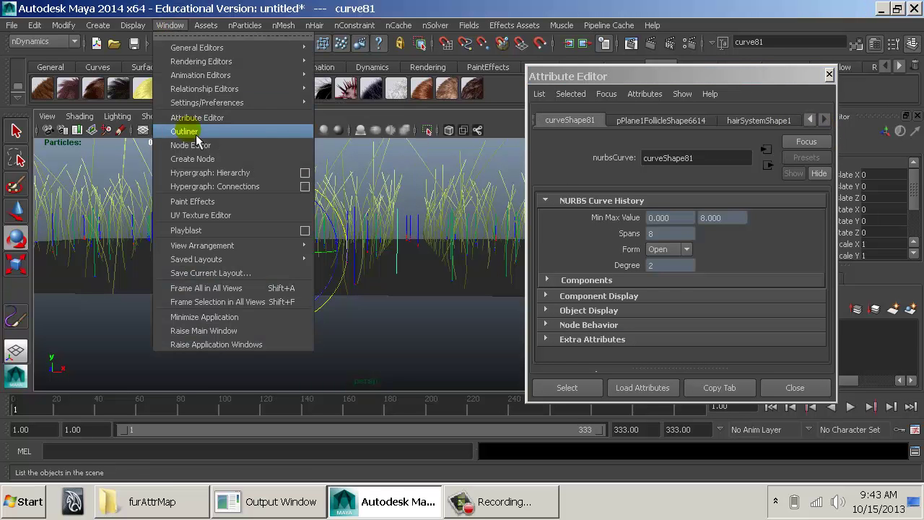
{"action": "left_click", "coordinate": [185, 131]}
{"action": "left_click", "coordinate": [72, 241]}
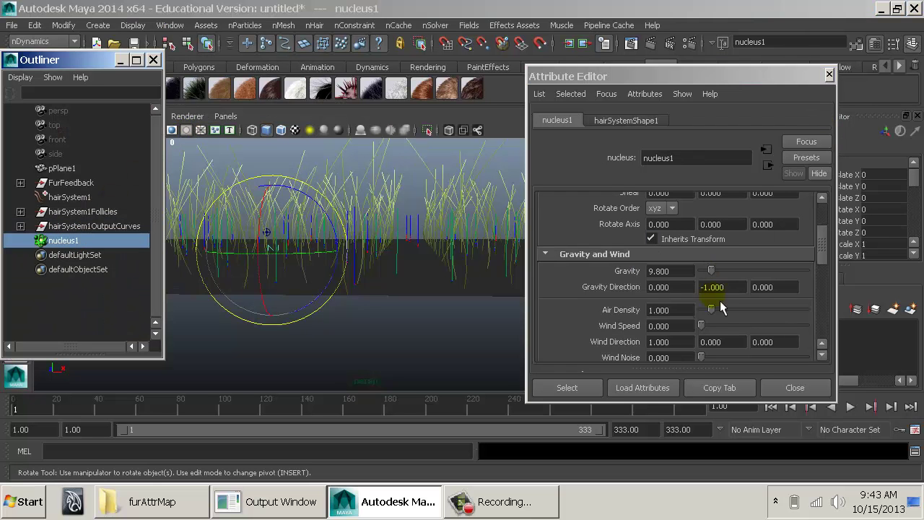
{"action": "left_click_drag", "start_coordinate": [700, 325], "coordinate": [717, 339]}
{"action": "key", "text": "alt+v"}
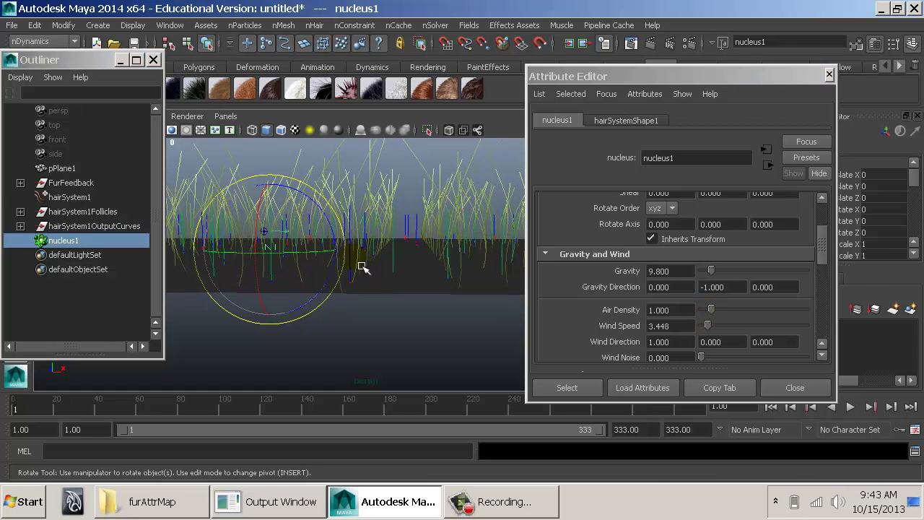
{"action": "left_click", "coordinate": [768, 408]}
Set the nucleus wind speed to 1, play the simulation, and return to the first frame
{"action": "double_click", "coordinate": [672, 325]}
{"action": "type", "text": "1"}
{"action": "key", "text": "Tab"}
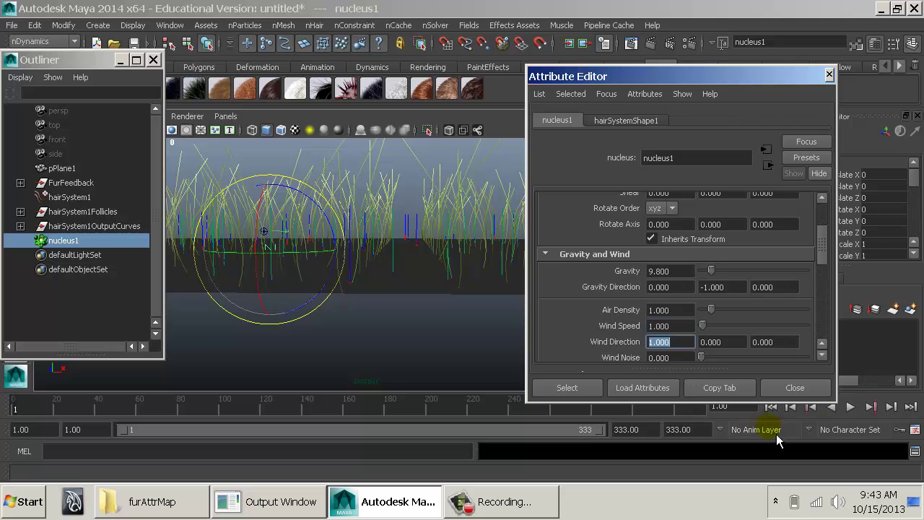
{"action": "left_click", "coordinate": [851, 406]}
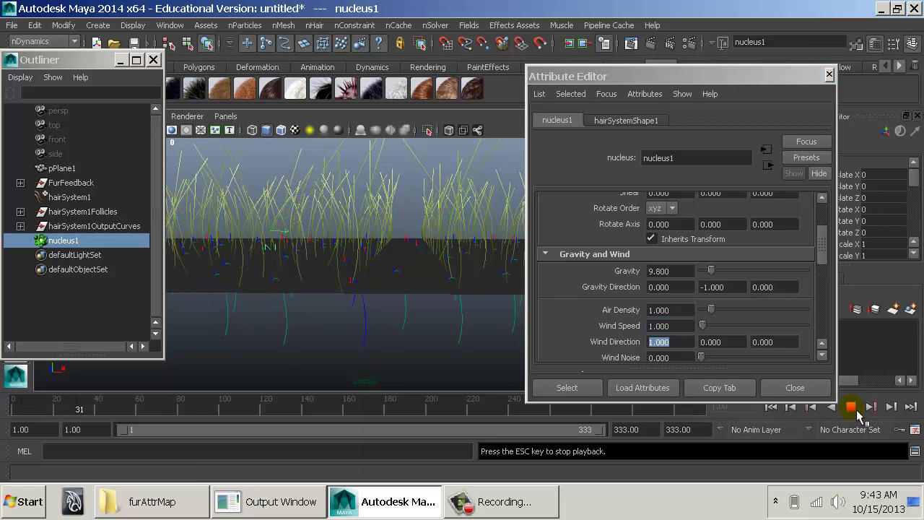
{"action": "left_click", "coordinate": [851, 406]}
{"action": "left_click", "coordinate": [771, 407]}
Set the nucleus wind speed to 0.010, test the simulation, and return to the first frame
{"action": "double_click", "coordinate": [668, 325]}
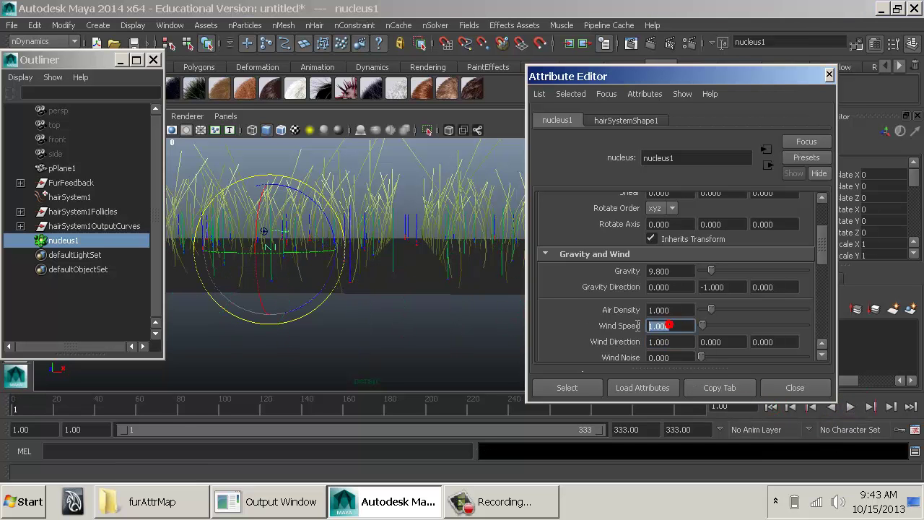
{"action": "type", "text": "0.010"}
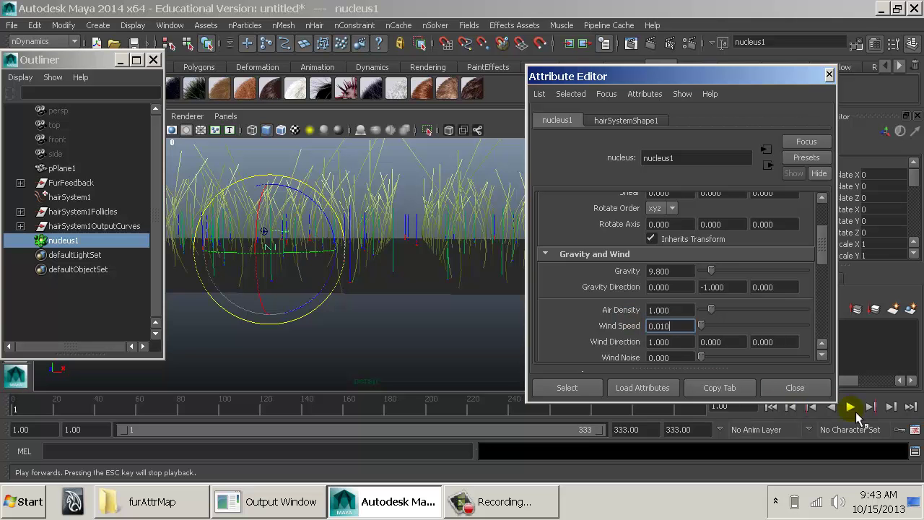
{"action": "left_click", "coordinate": [851, 408]}
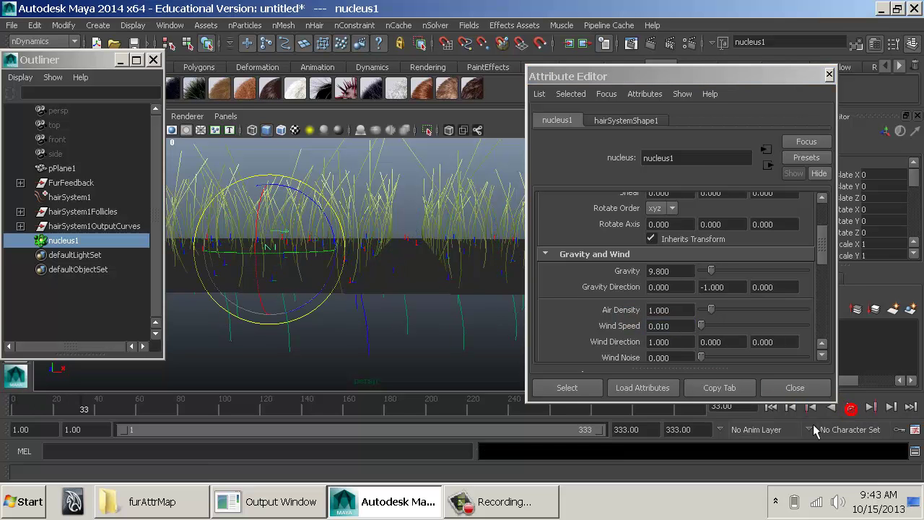
{"action": "left_click", "coordinate": [772, 408]}
Make the polygon plane a passive collider for the hair curves
{"action": "left_click", "coordinate": [419, 278]}
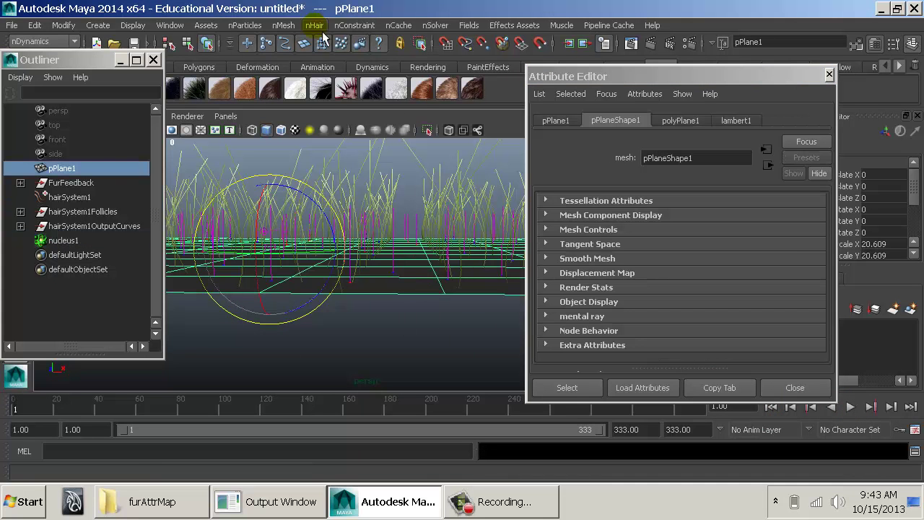
{"action": "left_click", "coordinate": [285, 25]}
{"action": "left_click", "coordinate": [300, 48]}
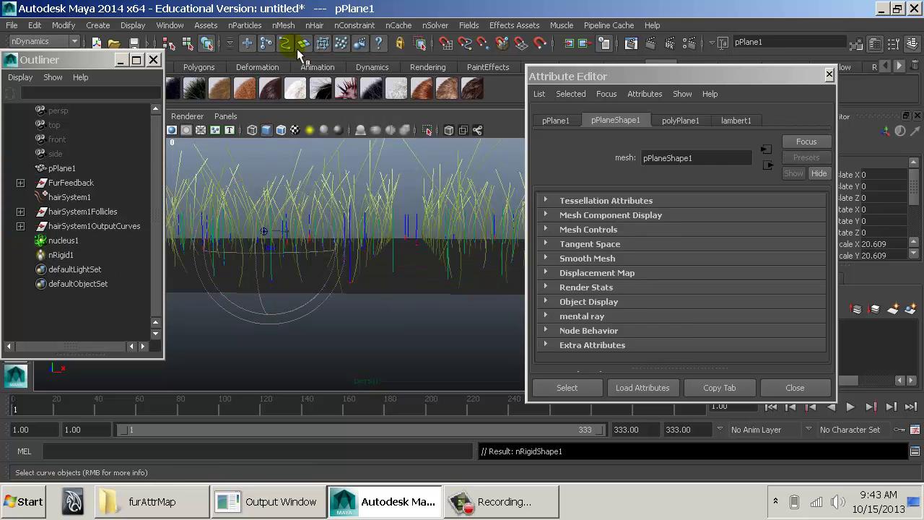
Raise the tip end of the hair system's stiffness scale to 0.840 and test the simulation
{"action": "left_click", "coordinate": [398, 226]}
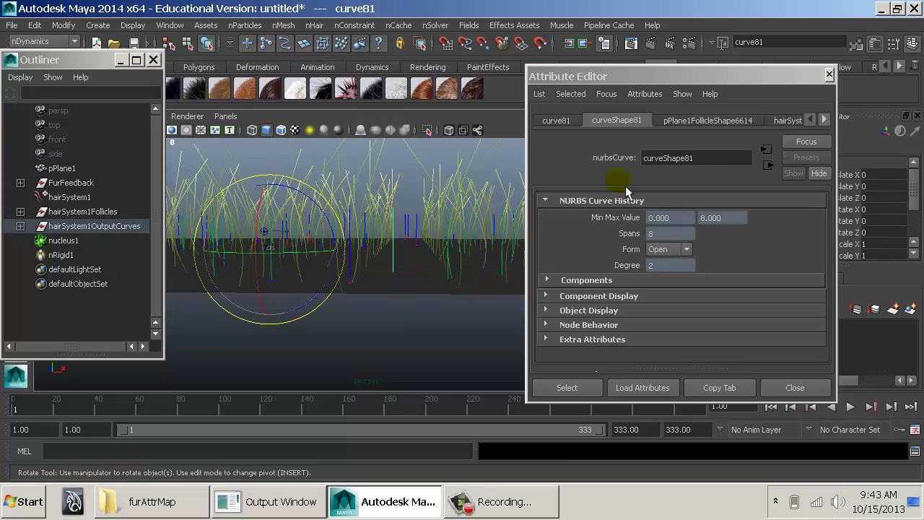
{"action": "left_click", "coordinate": [785, 122]}
{"action": "scroll", "coordinate": [701, 267], "scroll_direction": "down", "scroll_amount": 10}
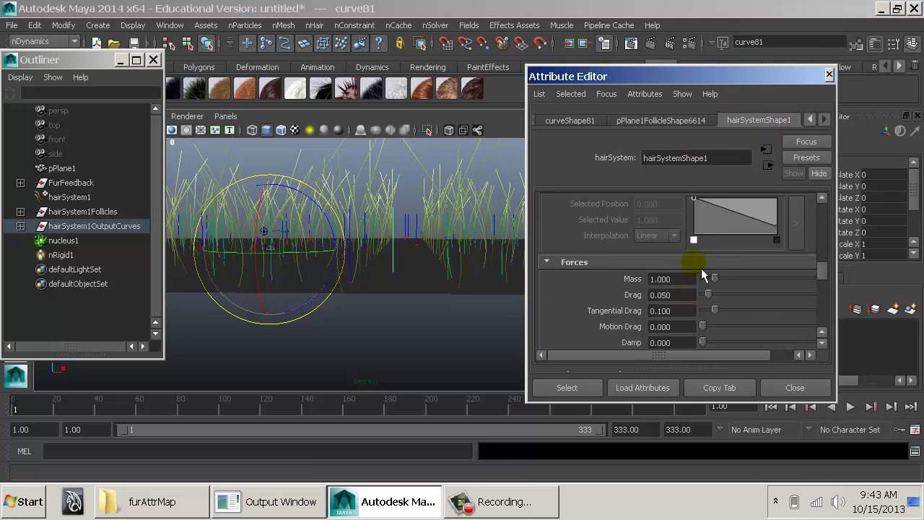
{"action": "scroll", "coordinate": [747, 227], "scroll_direction": "up", "scroll_amount": 3}
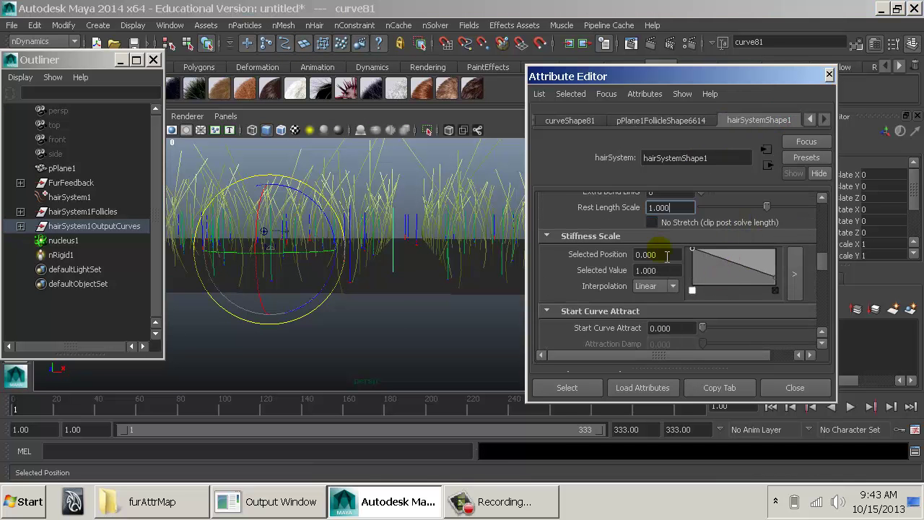
{"action": "scroll", "coordinate": [667, 253], "scroll_direction": "up", "scroll_amount": 1}
{"action": "left_click_drag", "start_coordinate": [774, 322], "coordinate": [793, 306]}
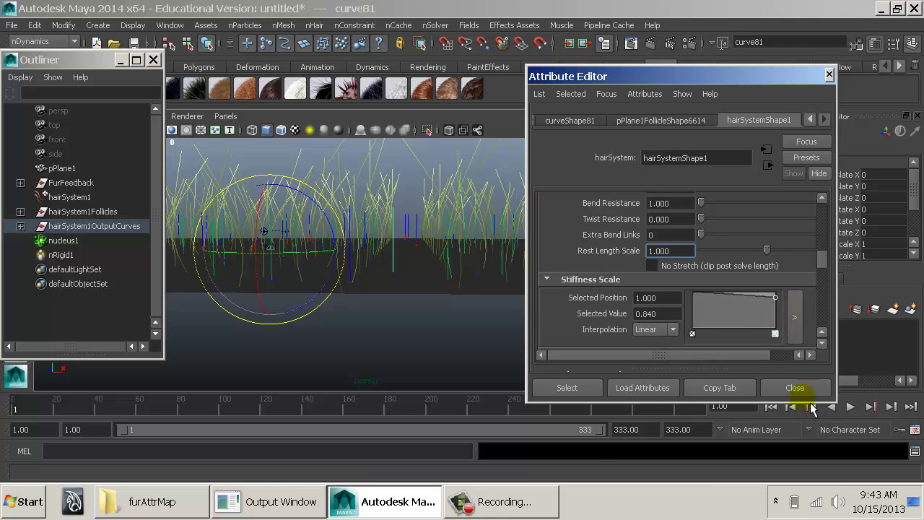
{"action": "left_click", "coordinate": [850, 407]}
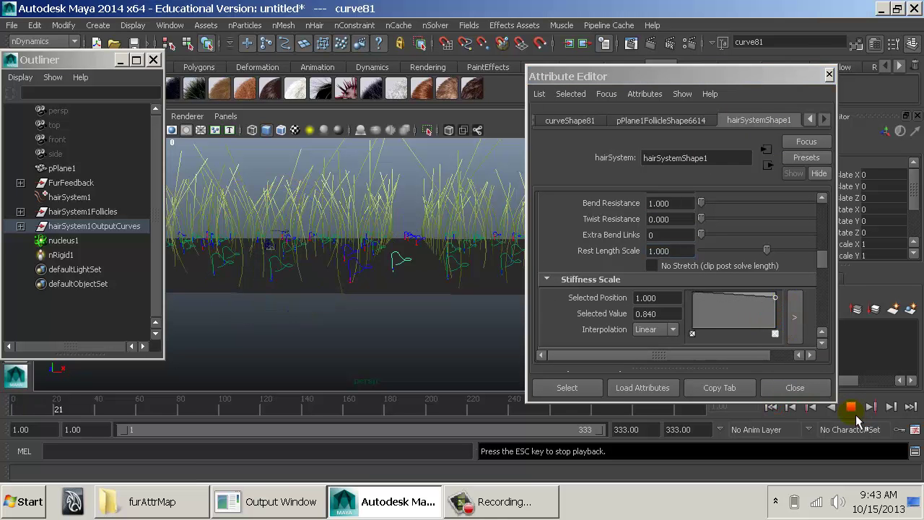
{"action": "left_click", "coordinate": [855, 411]}
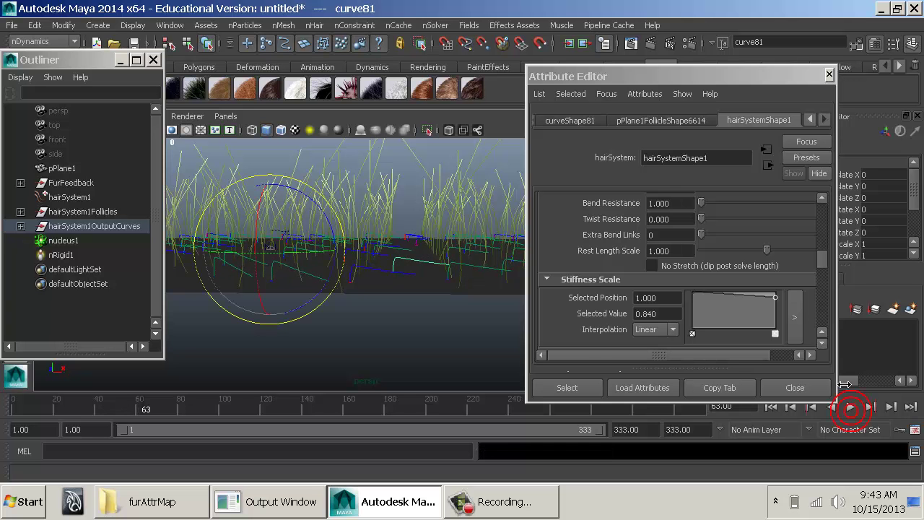
{"action": "left_click_drag", "start_coordinate": [823, 258], "coordinate": [836, 219]}
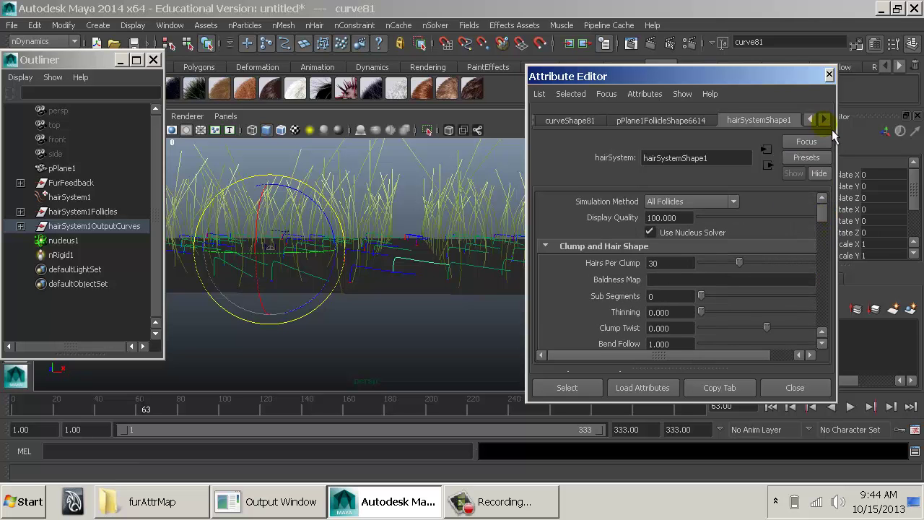
Set the wind speed of nucleus1 to 0.001 and test the simulation from the first frame
{"action": "left_click", "coordinate": [115, 239]}
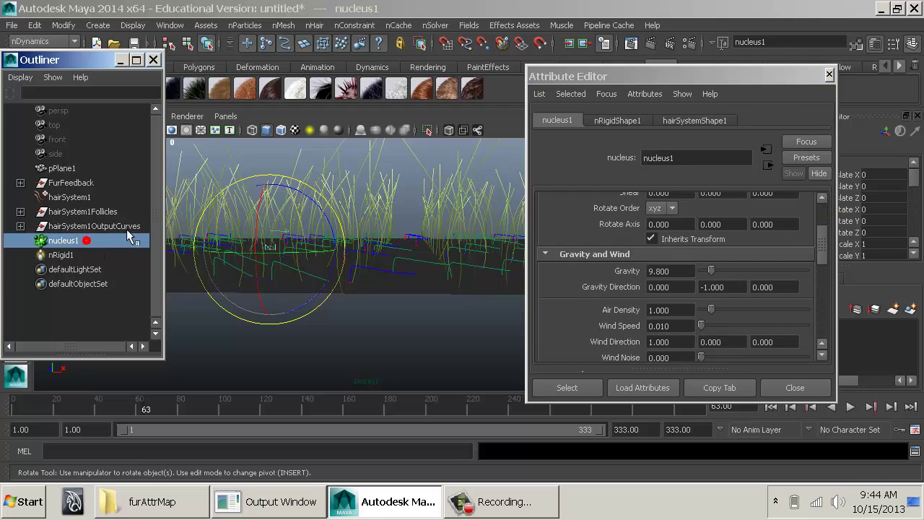
{"action": "left_click_drag", "start_coordinate": [686, 328], "coordinate": [617, 330]}
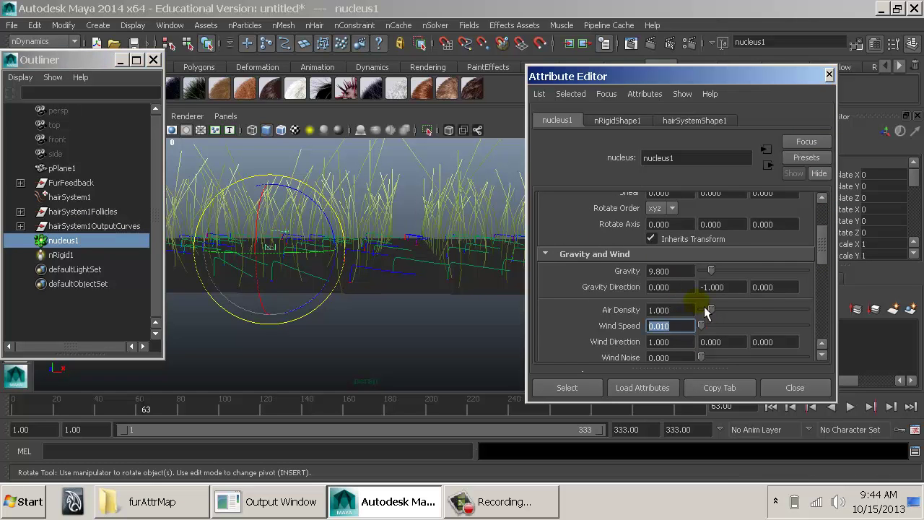
{"action": "scroll", "coordinate": [687, 305], "scroll_direction": "down", "scroll_amount": 2}
{"action": "type", "text": ".001"}
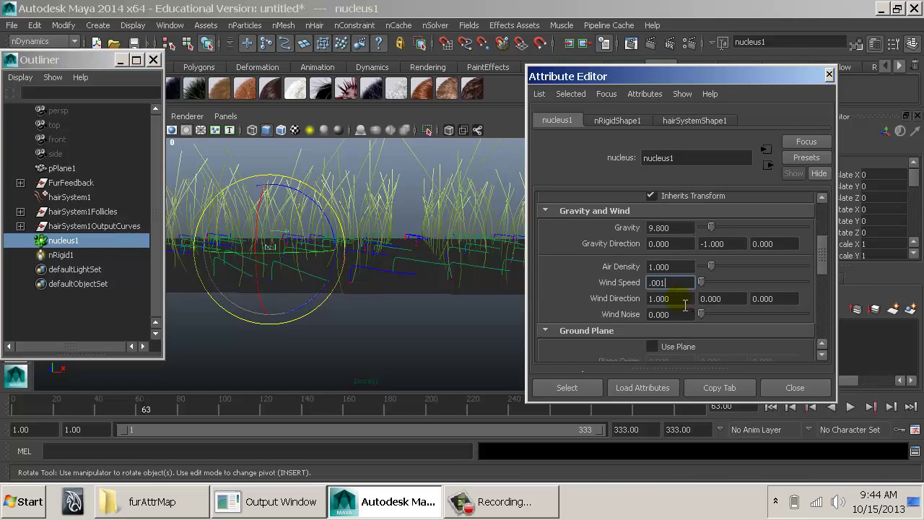
{"action": "left_click", "coordinate": [770, 407]}
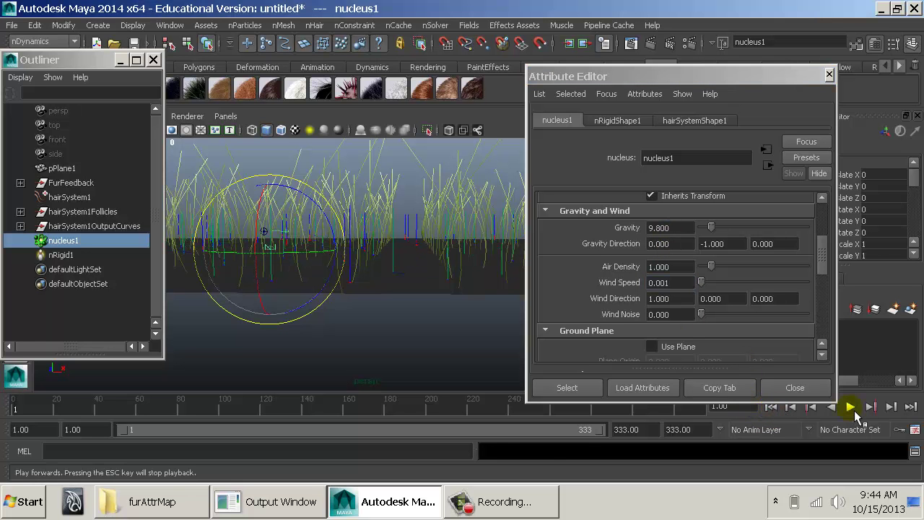
{"action": "left_click", "coordinate": [855, 412]}
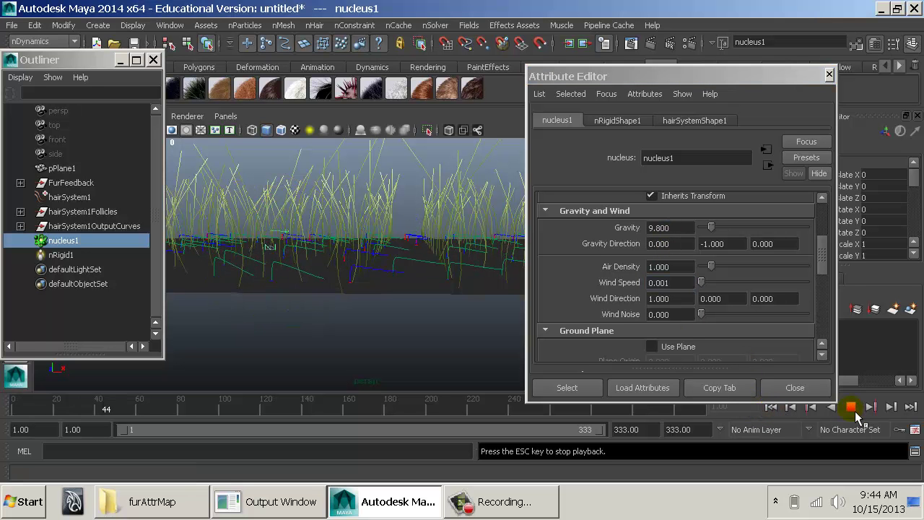
{"action": "left_click", "coordinate": [851, 407]}
Set the nucleus gravity to 1 and play the simulation from the first frame, viewing the grass closer up
{"action": "double_click", "coordinate": [660, 228]}
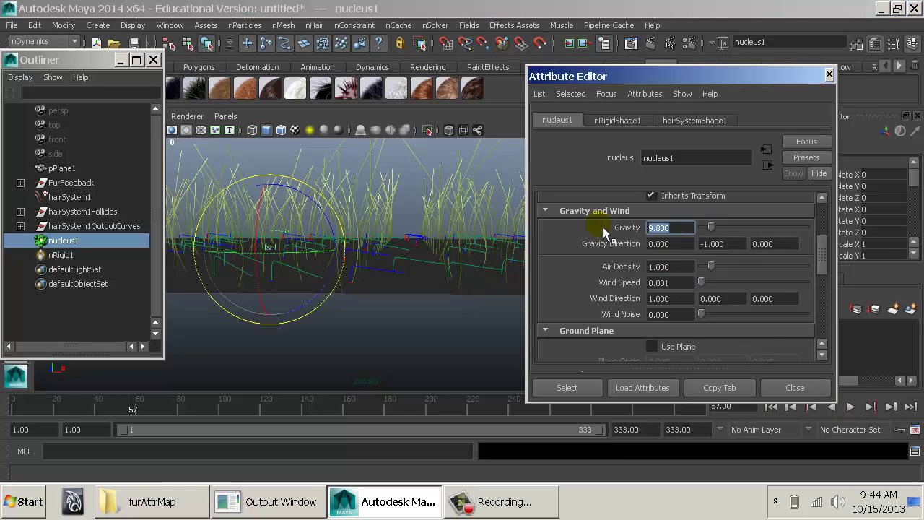
{"action": "type", "text": "1"}
{"action": "key", "text": "Return"}
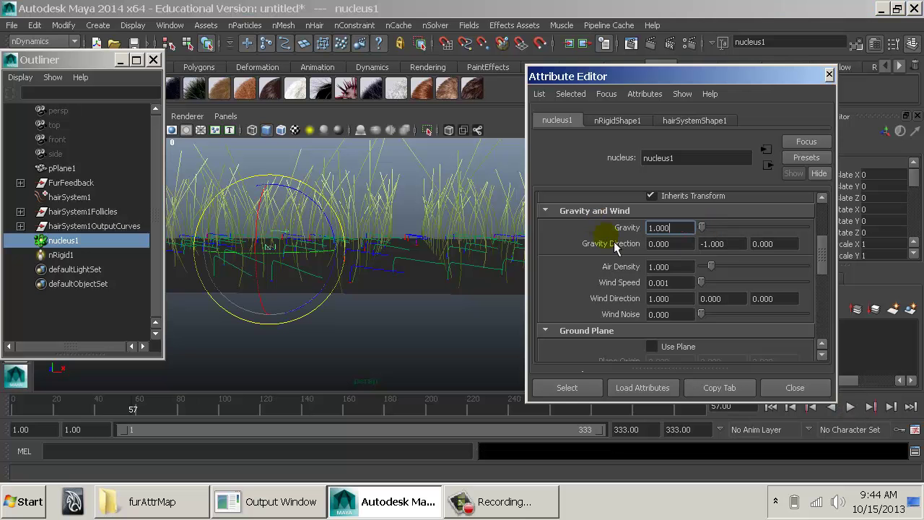
{"action": "left_click", "coordinate": [770, 407]}
{"action": "left_click", "coordinate": [852, 407]}
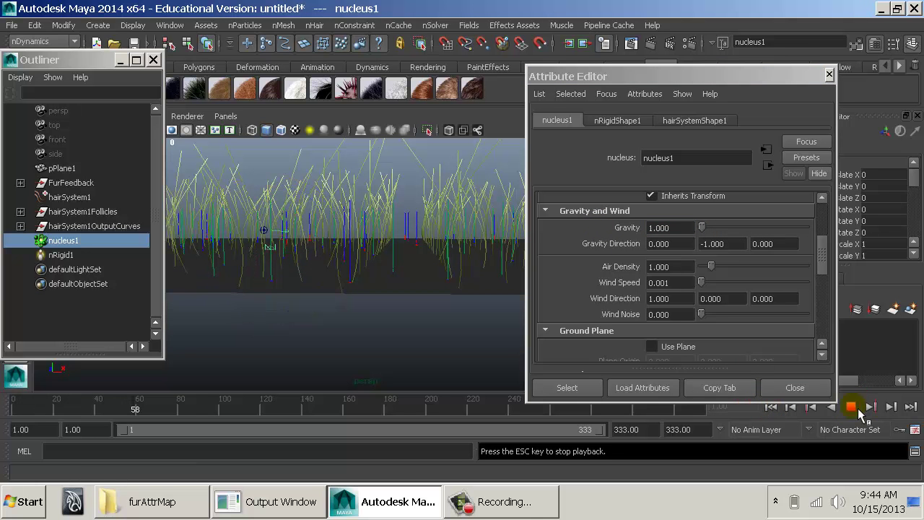
{"action": "left_click_drag", "start_coordinate": [476, 287], "coordinate": [455, 296], "text": "alt"}
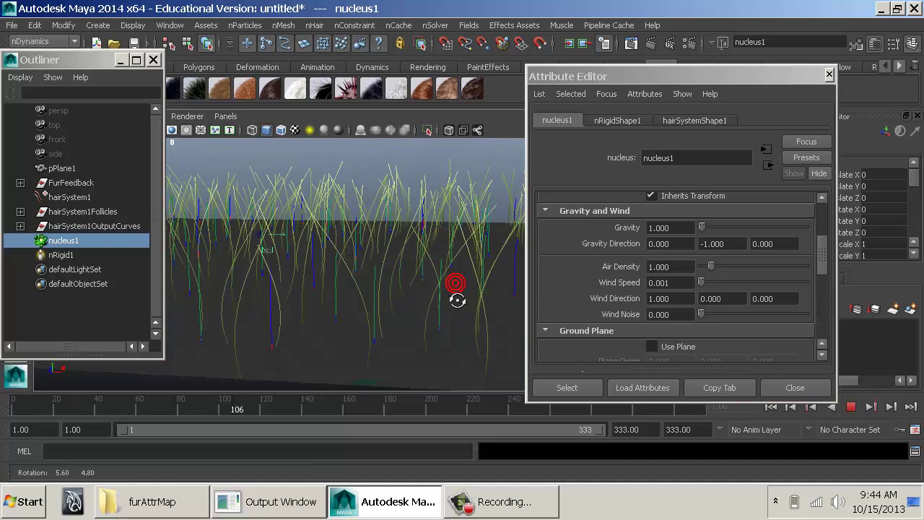
Set the nucleus wind speed to 0.1 while the simulation plays
{"action": "left_click_drag", "start_coordinate": [674, 284], "coordinate": [638, 284]}
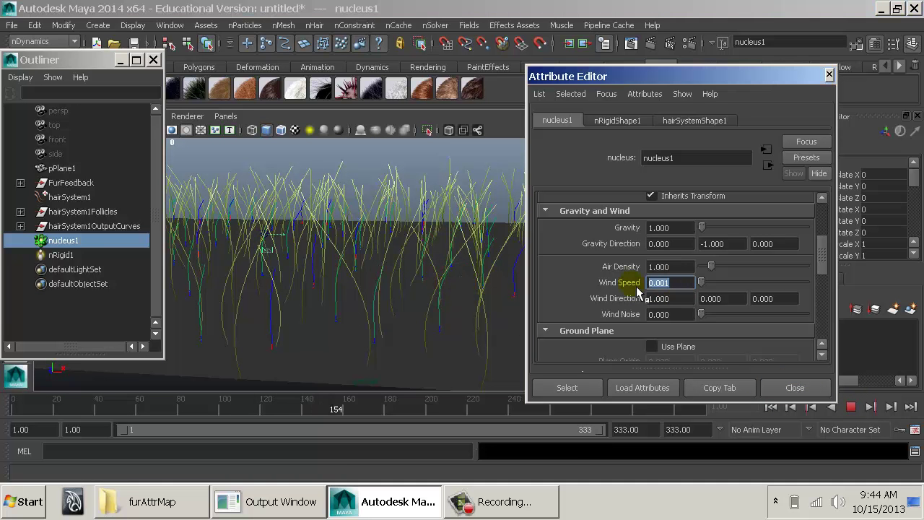
{"action": "type", "text": ".1"}
{"action": "key", "text": "Return"}
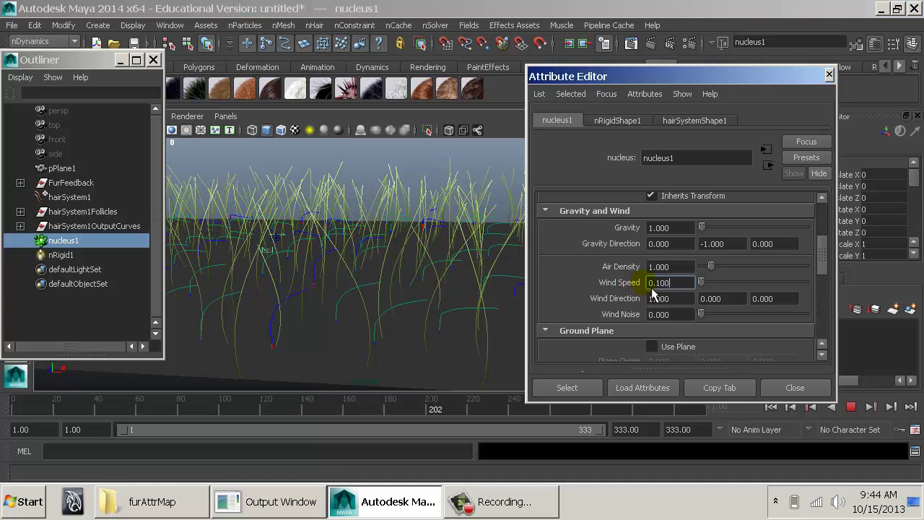
Set the nucleus wind speed to 0.05 and test the simulation again from the first frame
{"action": "left_click_drag", "start_coordinate": [670, 283], "coordinate": [612, 284]}
{"action": "type", "text": ".05"}
{"action": "key", "text": "Return"}
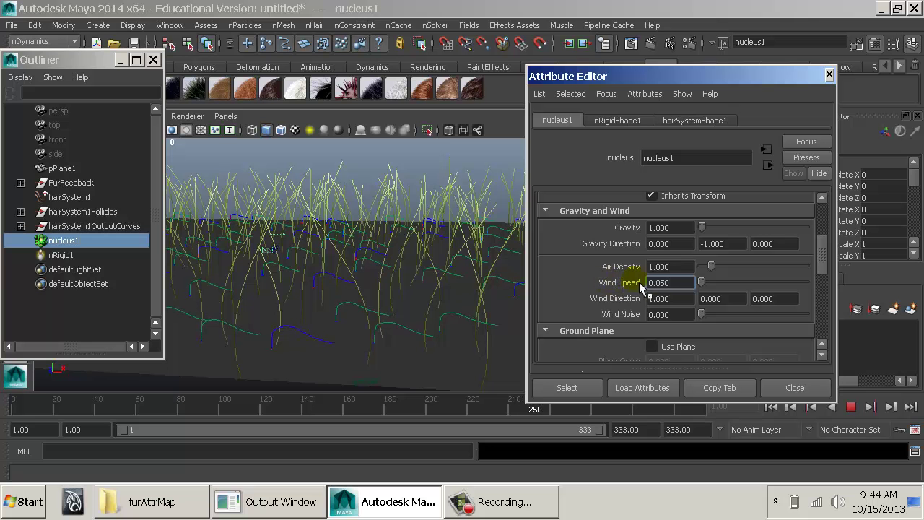
{"action": "left_click", "coordinate": [852, 410]}
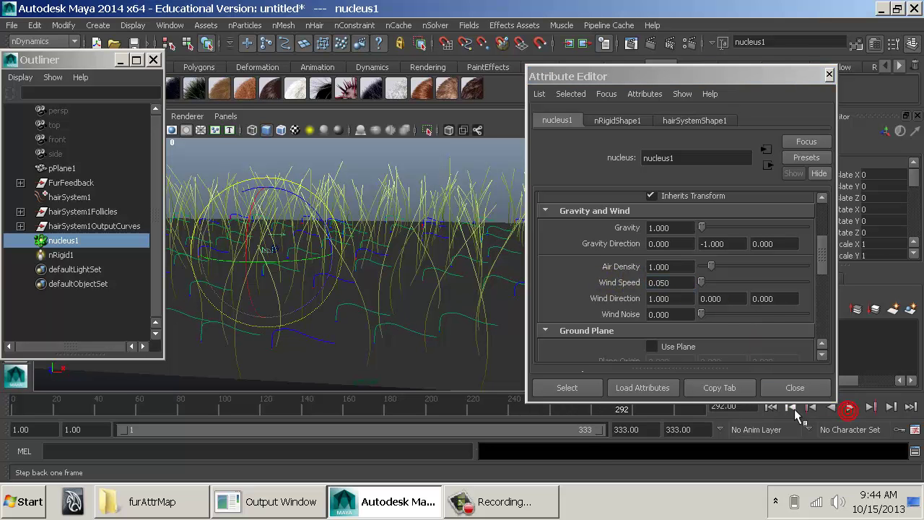
{"action": "left_click", "coordinate": [771, 406]}
{"action": "left_click", "coordinate": [853, 408]}
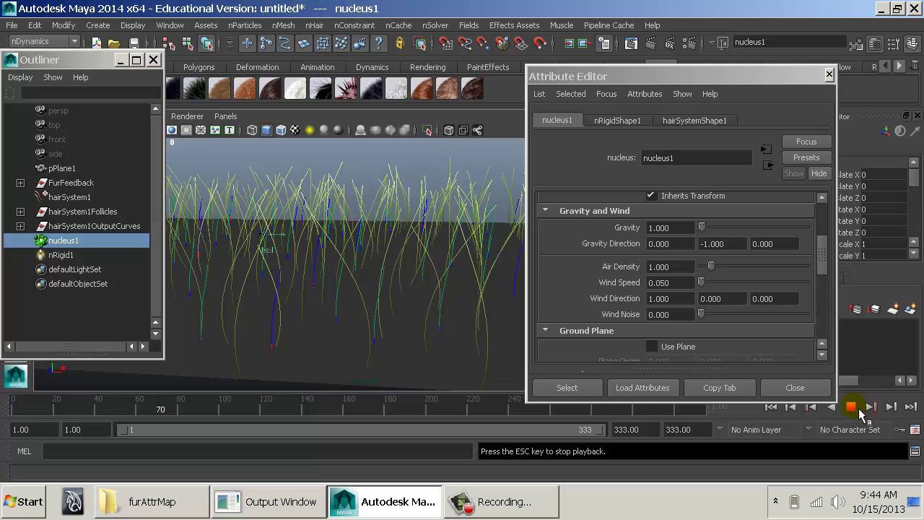
{"action": "left_click", "coordinate": [853, 407]}
Select hairSystem1 and set Hairs Per Clump to 1 on its hair system shape
{"action": "scroll", "coordinate": [779, 286], "scroll_direction": "down", "scroll_amount": 3}
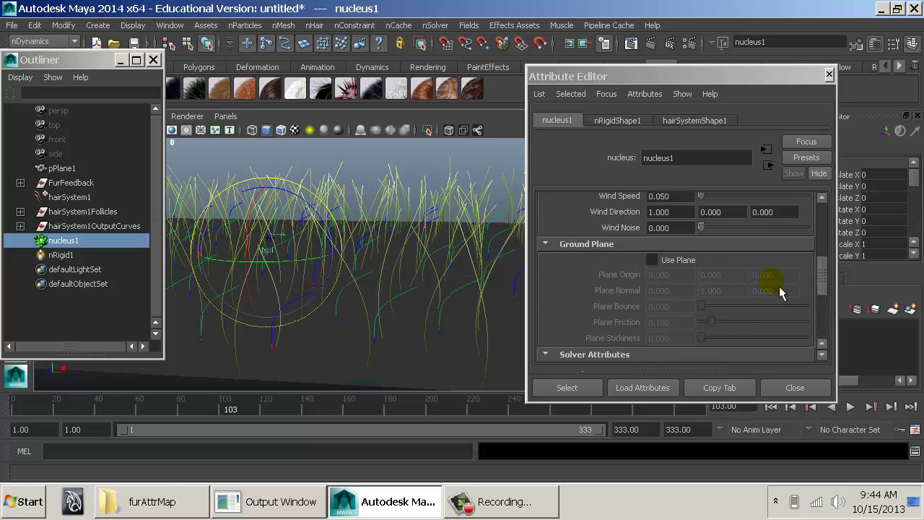
{"action": "left_click", "coordinate": [90, 212]}
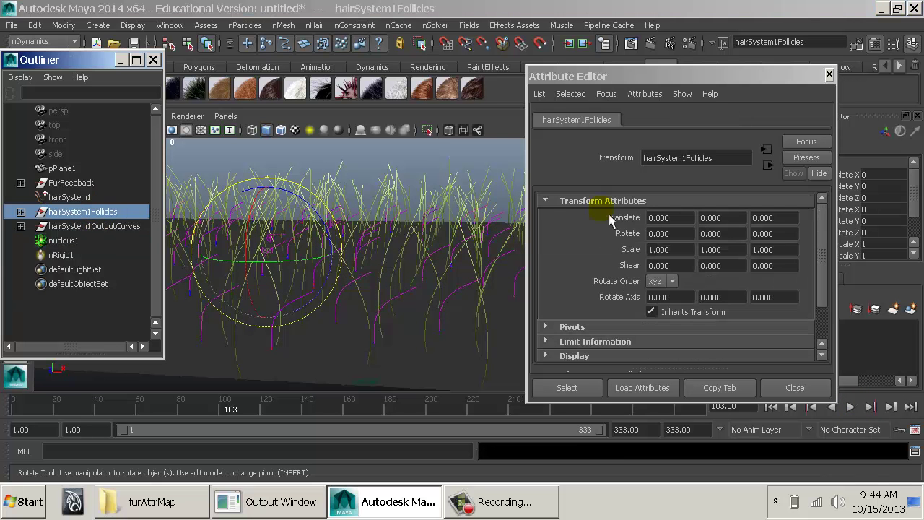
{"action": "left_click", "coordinate": [72, 197]}
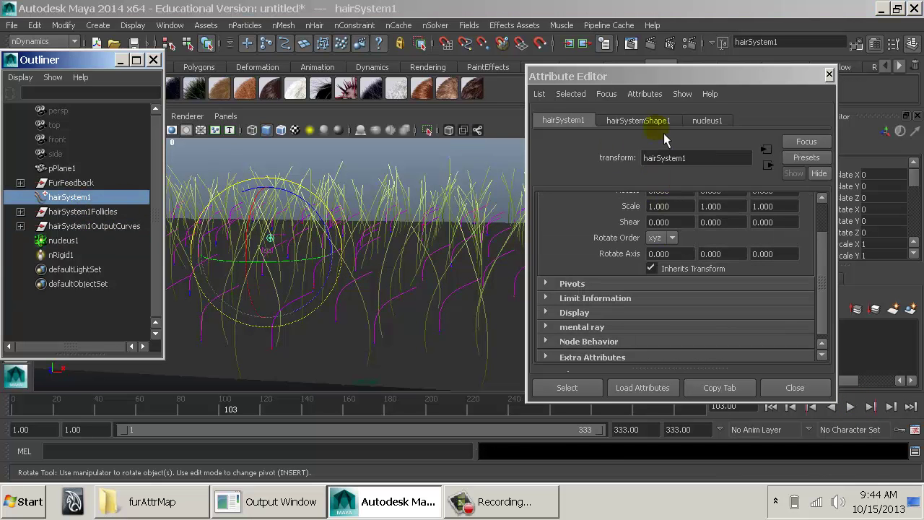
{"action": "left_click", "coordinate": [655, 125]}
{"action": "scroll", "coordinate": [695, 252], "scroll_direction": "down", "scroll_amount": 4}
{"action": "scroll", "coordinate": [694, 252], "scroll_direction": "up", "scroll_amount": 2}
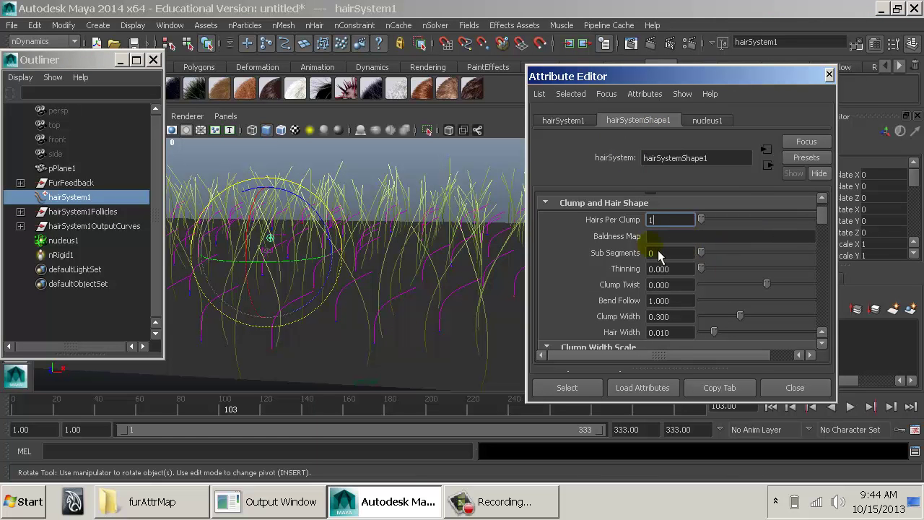
Raise the hair system's bend resistance to about 8.743 in its dynamic properties and play the simulation from the first frame
{"action": "scroll", "coordinate": [710, 281], "scroll_direction": "down", "scroll_amount": 1}
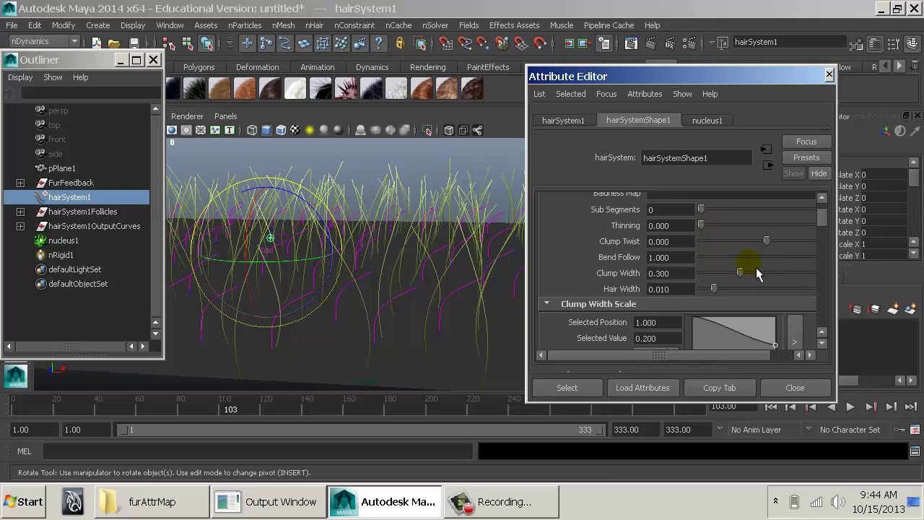
{"action": "scroll", "coordinate": [752, 277], "scroll_direction": "down", "scroll_amount": 1}
{"action": "scroll", "coordinate": [750, 281], "scroll_direction": "down", "scroll_amount": 1}
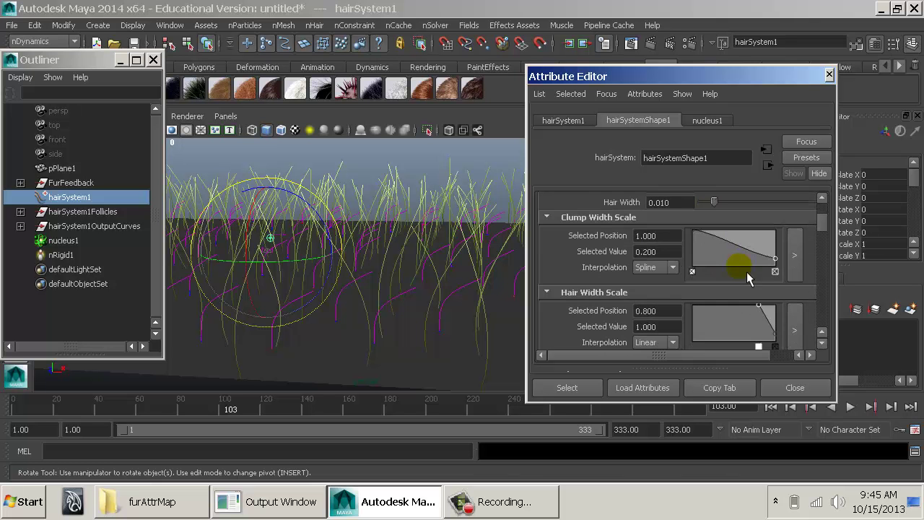
{"action": "scroll", "coordinate": [776, 273], "scroll_direction": "down", "scroll_amount": 1}
{"action": "scroll", "coordinate": [773, 280], "scroll_direction": "down", "scroll_amount": 3}
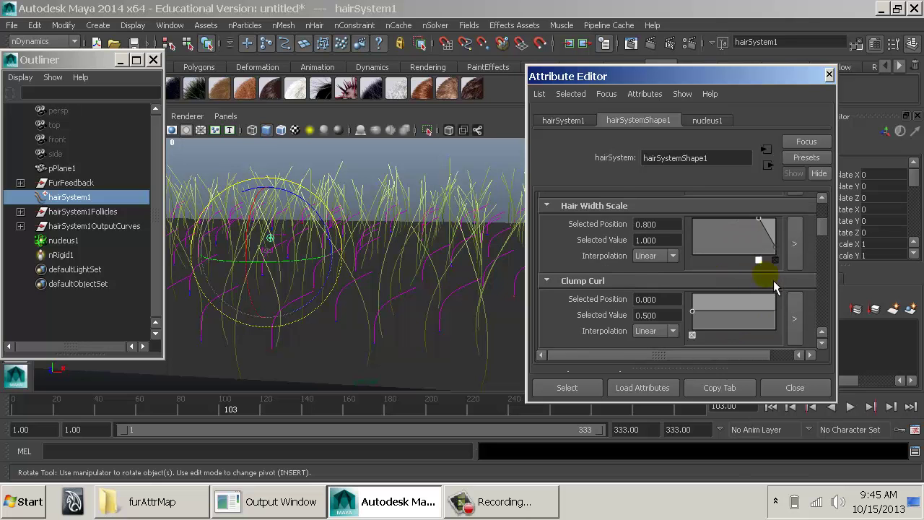
{"action": "scroll", "coordinate": [773, 276], "scroll_direction": "down", "scroll_amount": 1}
{"action": "scroll", "coordinate": [773, 278], "scroll_direction": "down", "scroll_amount": 2}
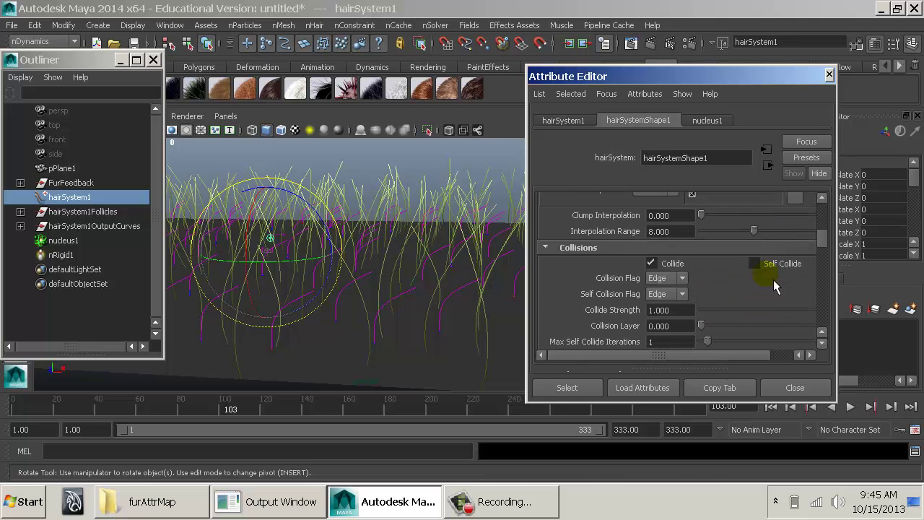
{"action": "scroll", "coordinate": [771, 274], "scroll_direction": "down", "scroll_amount": 1}
{"action": "scroll", "coordinate": [769, 274], "scroll_direction": "down", "scroll_amount": 5}
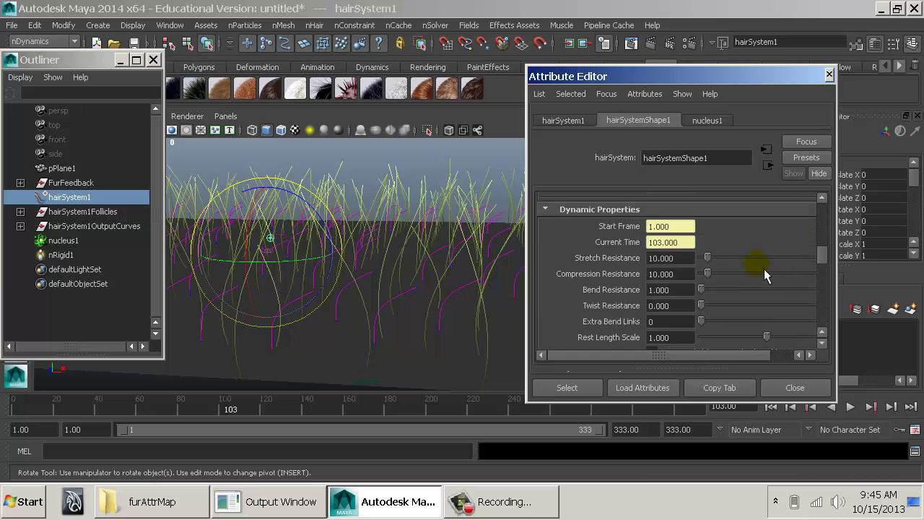
{"action": "left_click", "coordinate": [772, 407]}
{"action": "left_click", "coordinate": [850, 407]}
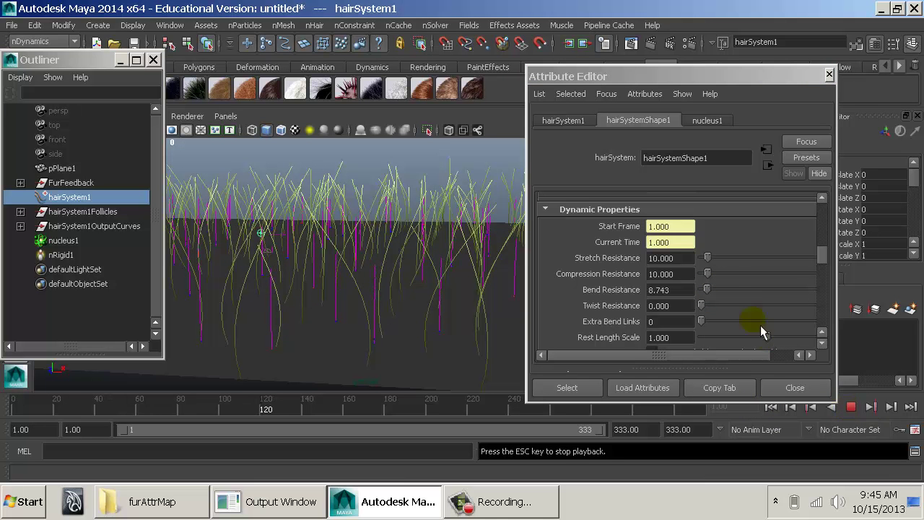
Set the hair system's bend resistance to 2 during playback
{"action": "left_click", "coordinate": [667, 290]}
{"action": "left_click_drag", "start_coordinate": [664, 292], "coordinate": [613, 293]}
{"action": "type", "text": "2"}
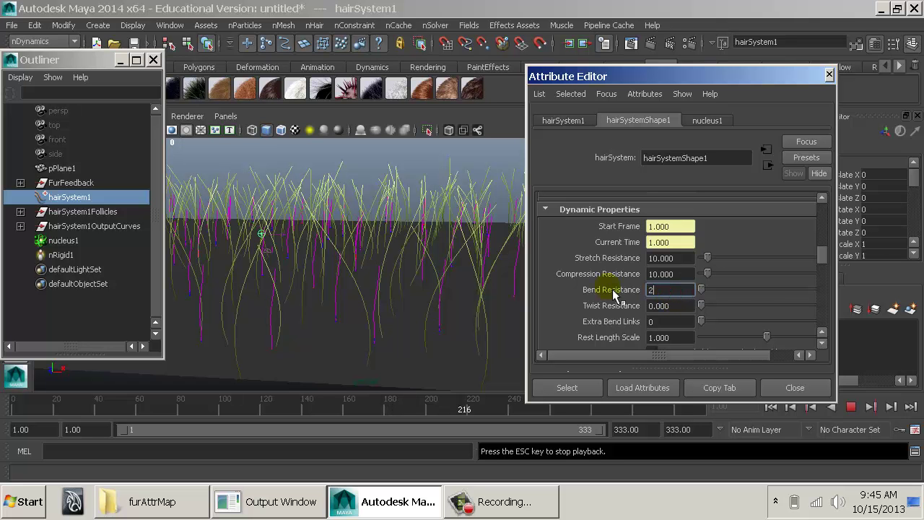
{"action": "key", "text": "Return"}
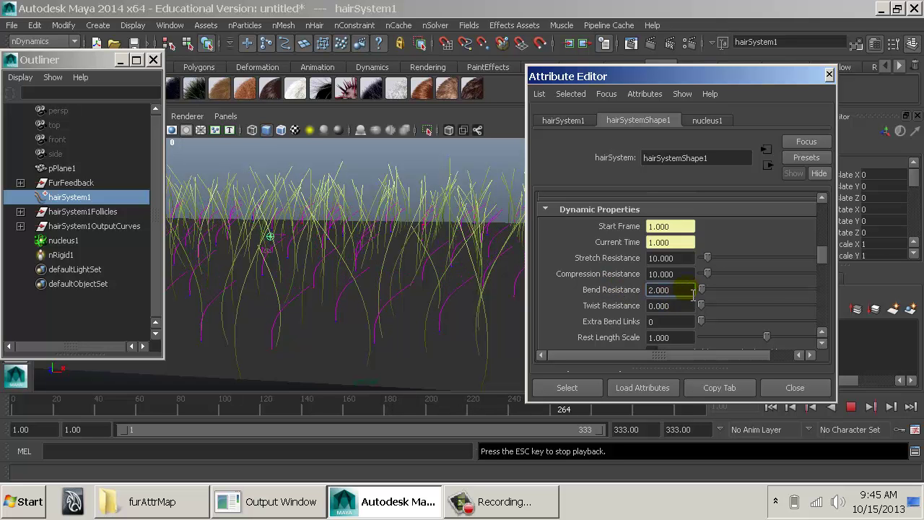
Set the hair system's bend resistance to 4 and replay the simulation from the first frame
{"action": "left_click_drag", "start_coordinate": [686, 292], "coordinate": [648, 296]}
{"action": "type", "text": "4"}
{"action": "key", "text": "Return"}
{"action": "left_click", "coordinate": [851, 407]}
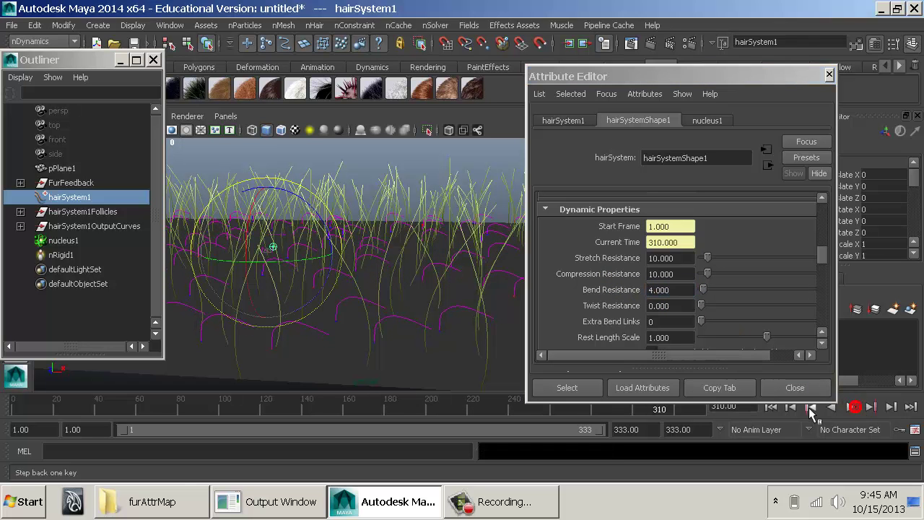
{"action": "left_click", "coordinate": [770, 407]}
{"action": "left_click", "coordinate": [855, 408]}
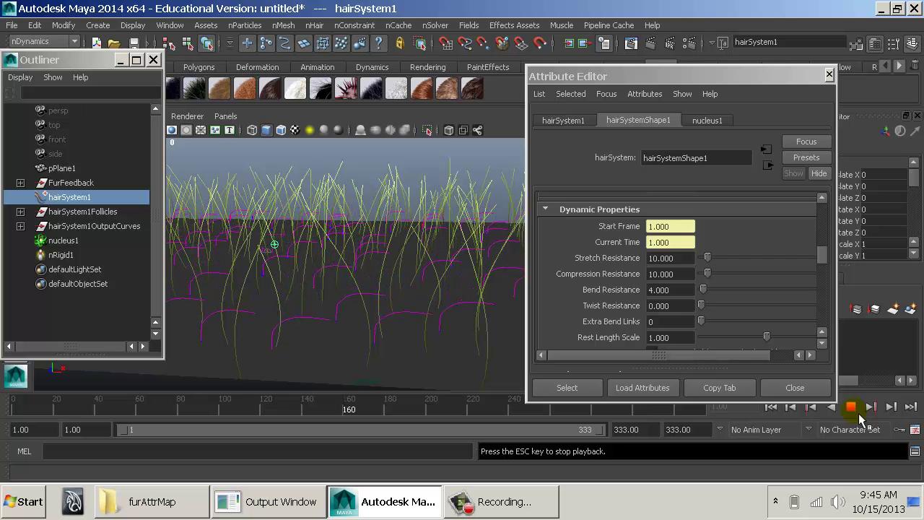
Stop playback and set the hair system's bend resistance to 8
{"action": "left_click", "coordinate": [858, 414]}
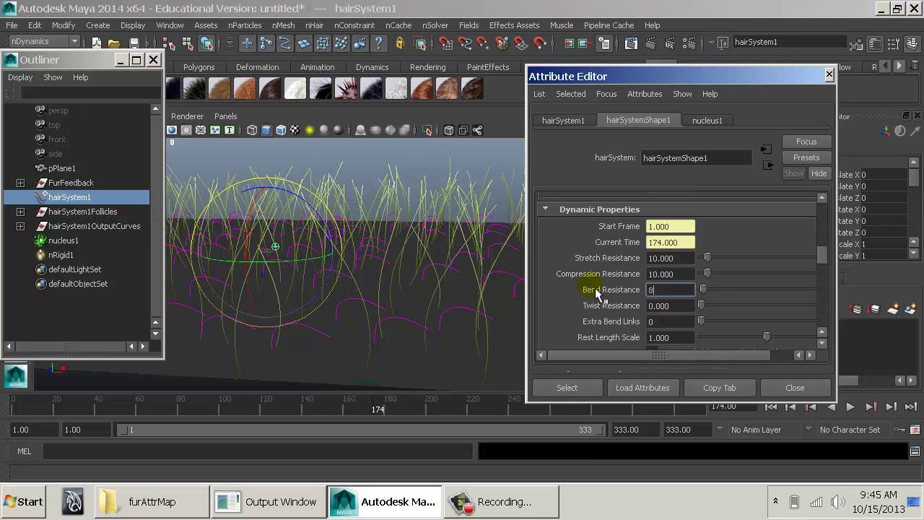
{"action": "scroll", "coordinate": [703, 293], "scroll_direction": "down", "scroll_amount": 5}
{"action": "scroll", "coordinate": [712, 296], "scroll_direction": "down", "scroll_amount": 10}
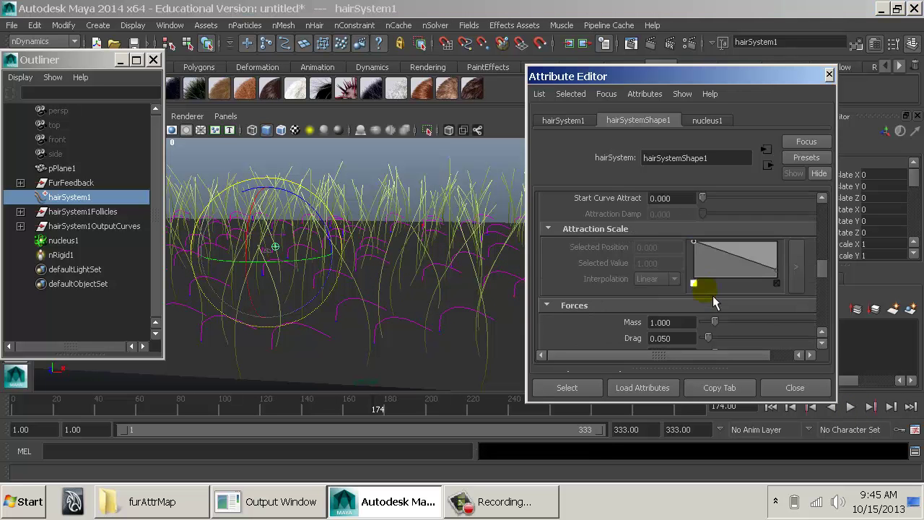
{"action": "scroll", "coordinate": [711, 296], "scroll_direction": "down", "scroll_amount": 3}
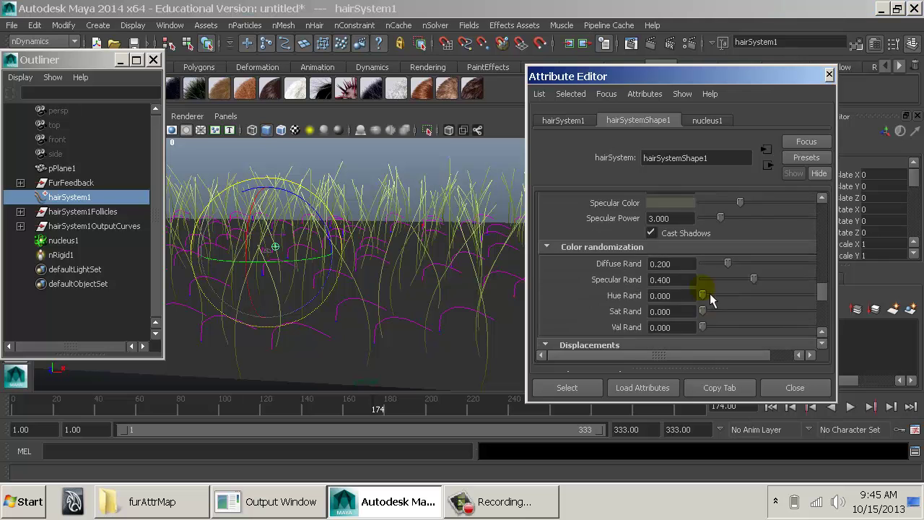
{"action": "scroll", "coordinate": [707, 295], "scroll_direction": "up", "scroll_amount": 8}
{"action": "scroll", "coordinate": [703, 293], "scroll_direction": "up", "scroll_amount": 2}
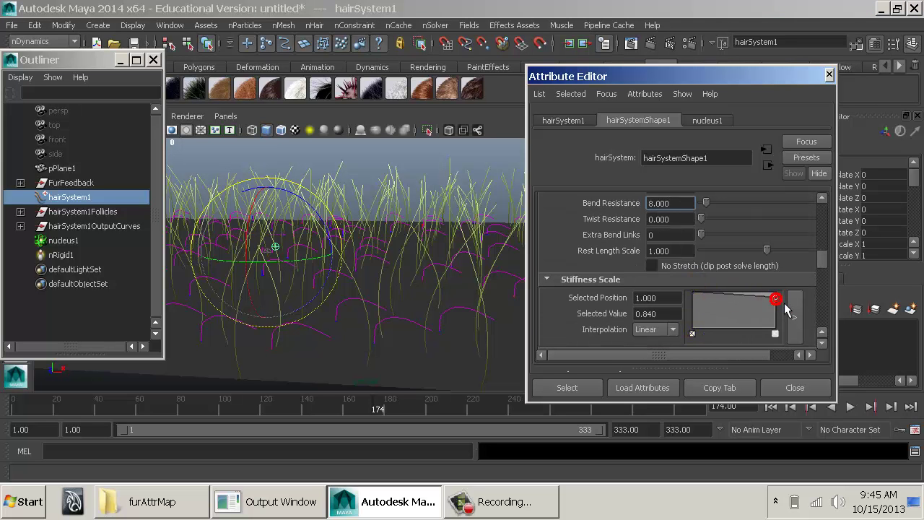
Raise the end point of the hair system's stiffness scale to a value of 1 and replay the simulation from the first frame
{"action": "left_click_drag", "start_coordinate": [783, 303], "coordinate": [788, 300]}
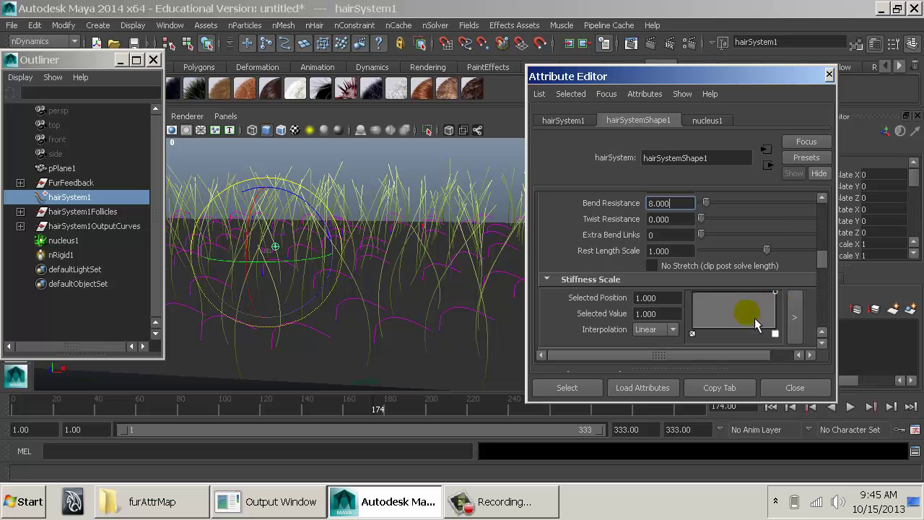
{"action": "left_click", "coordinate": [794, 317]}
{"action": "left_click", "coordinate": [762, 171]}
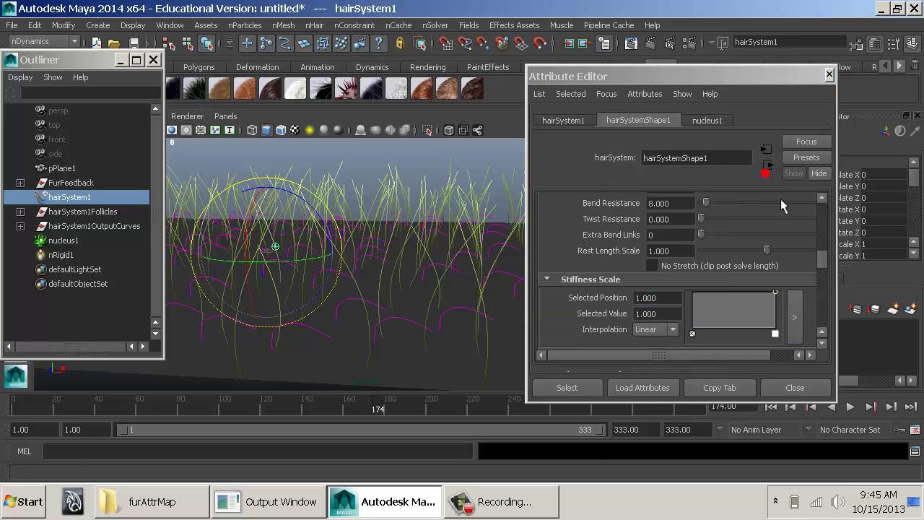
{"action": "left_click", "coordinate": [771, 406]}
{"action": "left_click", "coordinate": [850, 406]}
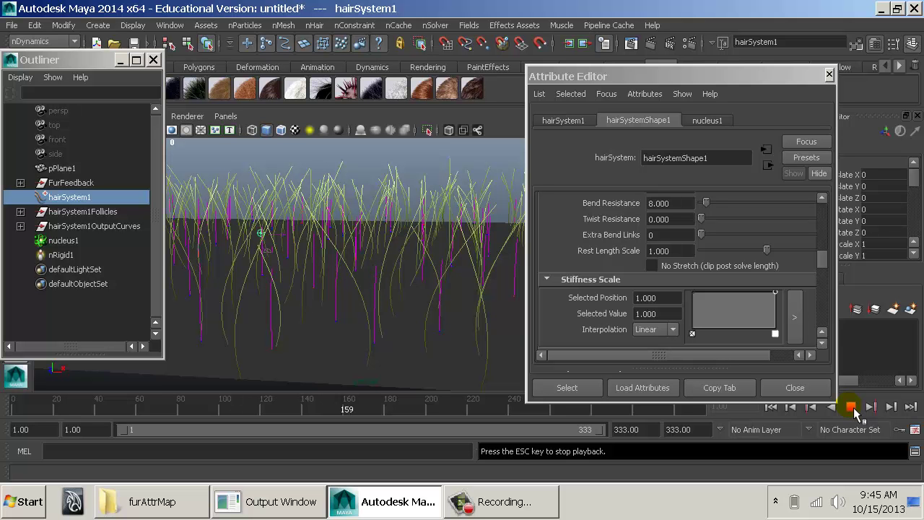
Set the end point of the stiffness scale to about 0.96 and replay the simulation from the first frame
{"action": "left_click", "coordinate": [851, 407]}
{"action": "left_click", "coordinate": [794, 315]}
{"action": "left_click", "coordinate": [785, 297]}
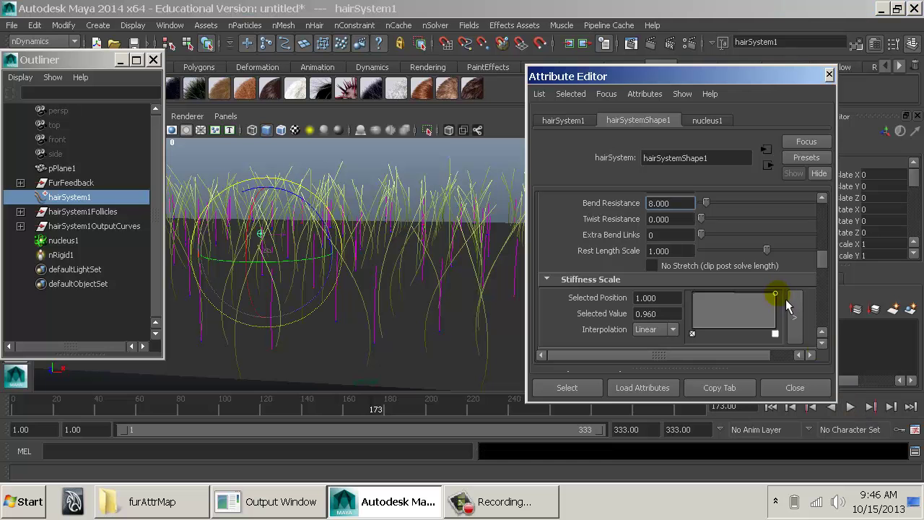
{"action": "left_click", "coordinate": [852, 407]}
{"action": "left_click", "coordinate": [852, 408]}
{"action": "left_click", "coordinate": [774, 407]}
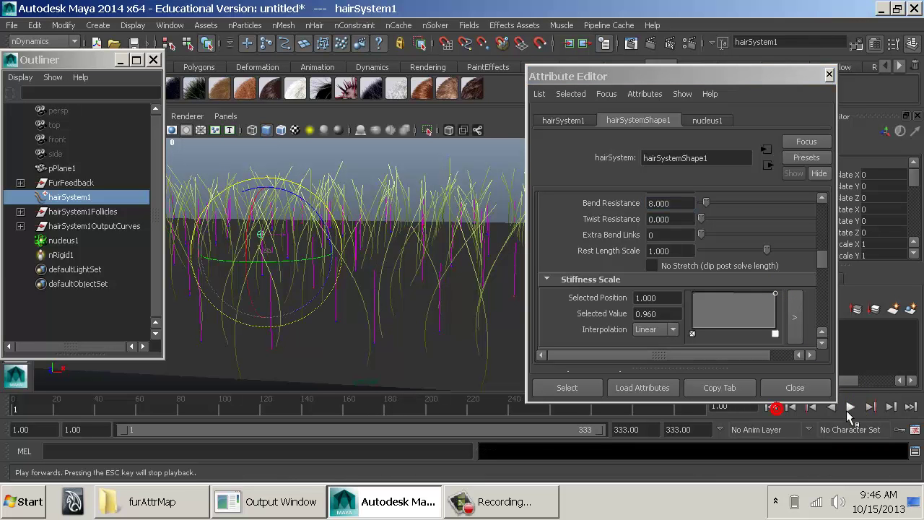
{"action": "left_click", "coordinate": [850, 407]}
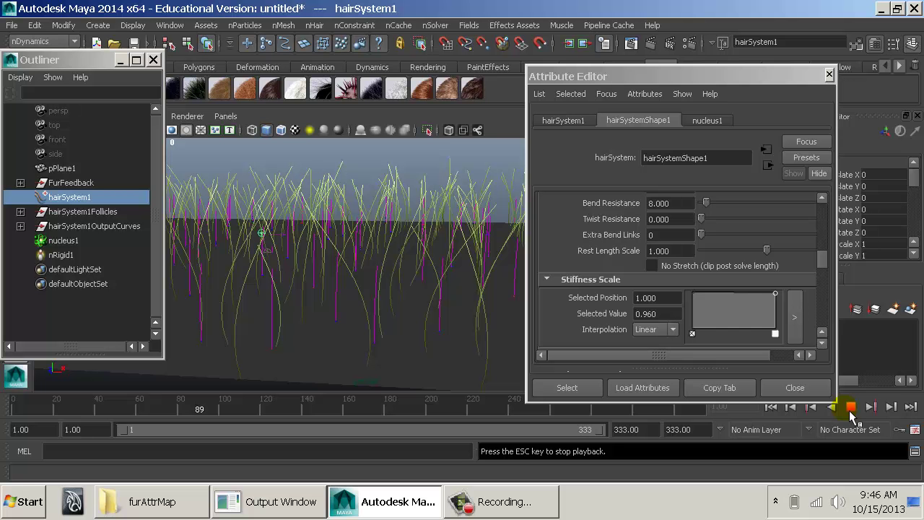
{"action": "left_click", "coordinate": [851, 407]}
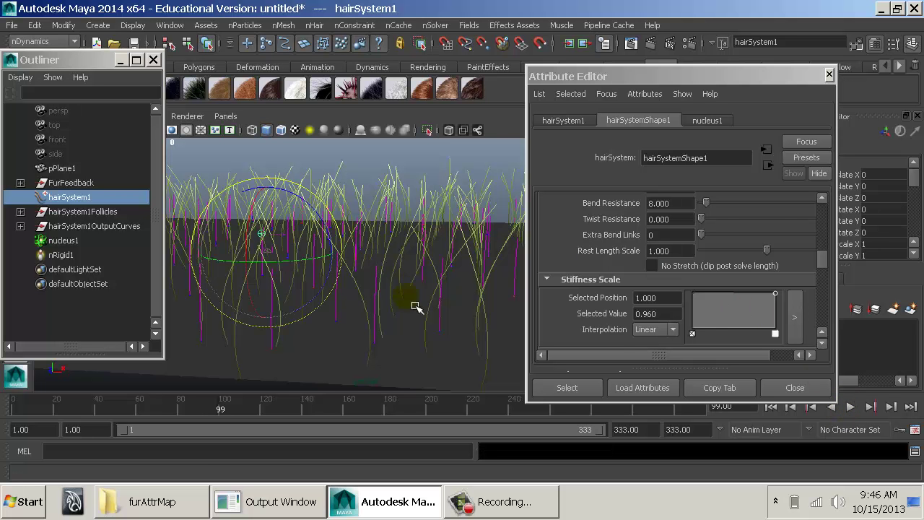
Attach hairSystem1 to the Grass fur description, working at the first frame
{"action": "left_click_drag", "start_coordinate": [643, 76], "coordinate": [737, 65]}
{"action": "middle_click_drag", "start_coordinate": [507, 223], "coordinate": [442, 215], "text": "alt"}
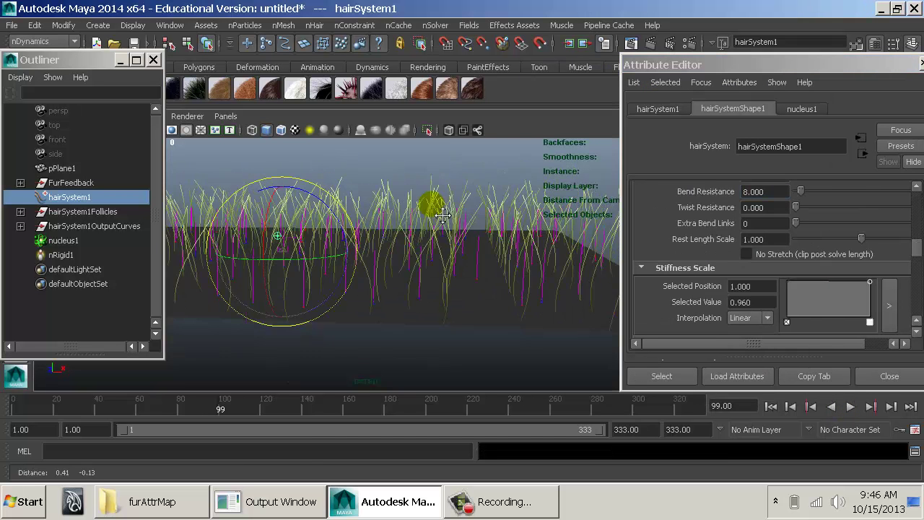
{"action": "left_click_drag", "start_coordinate": [442, 215], "coordinate": [427, 240], "text": "alt"}
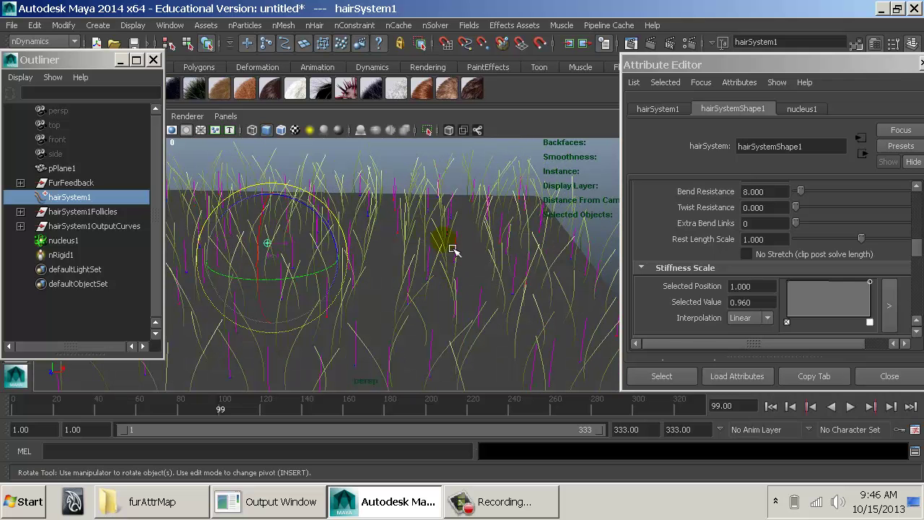
{"action": "left_click", "coordinate": [770, 406]}
{"action": "left_click", "coordinate": [76, 41]}
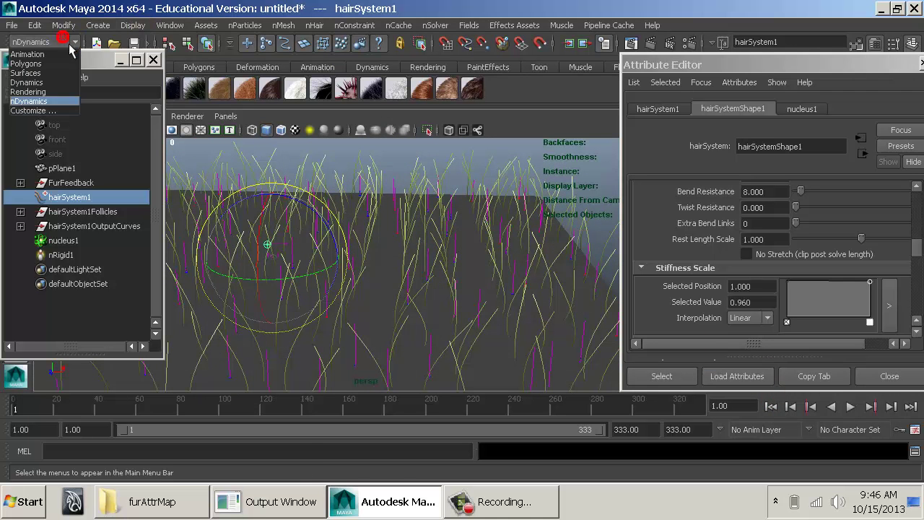
{"action": "left_click", "coordinate": [44, 90]}
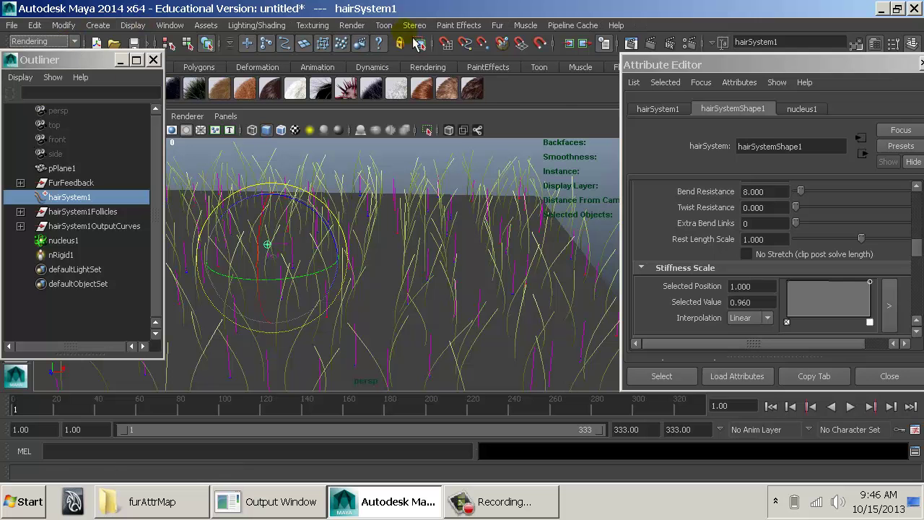
{"action": "left_click", "coordinate": [497, 25]}
{"action": "mouse_move", "coordinate": [595, 175]}
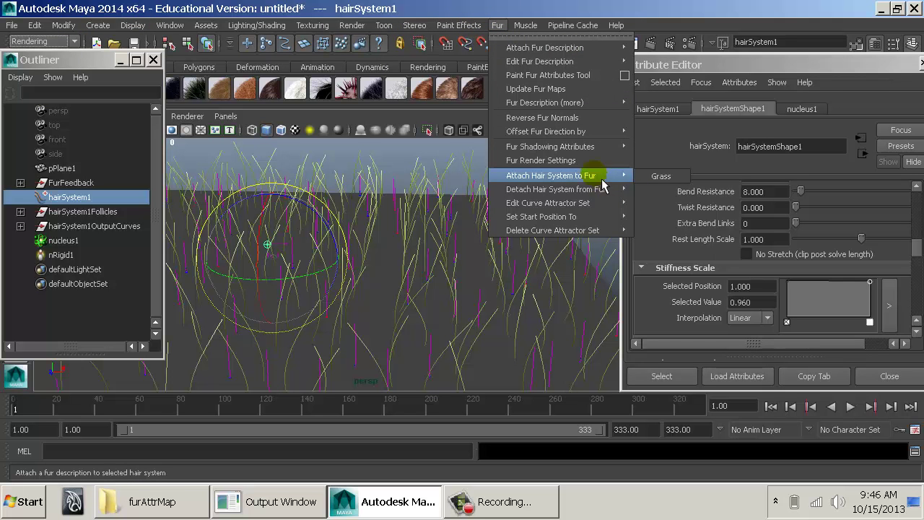
{"action": "left_click", "coordinate": [661, 180]}
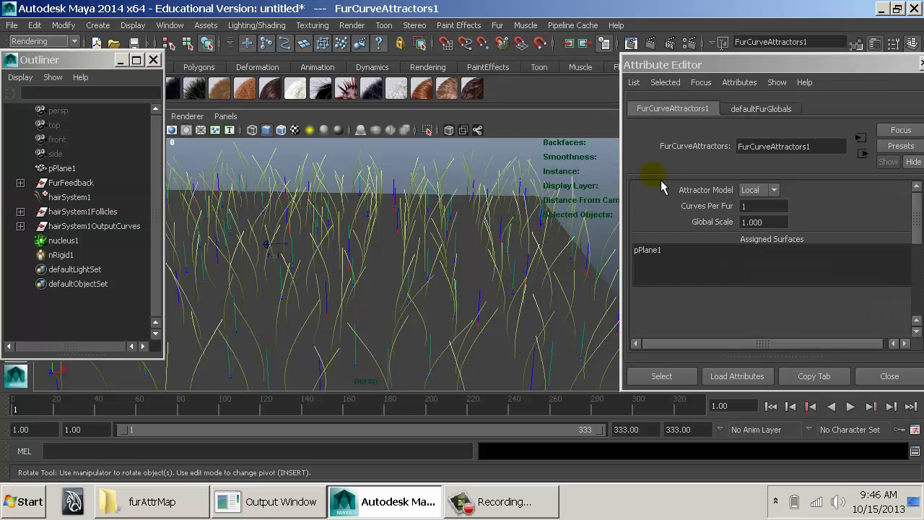
{"action": "left_click", "coordinate": [71, 197]}
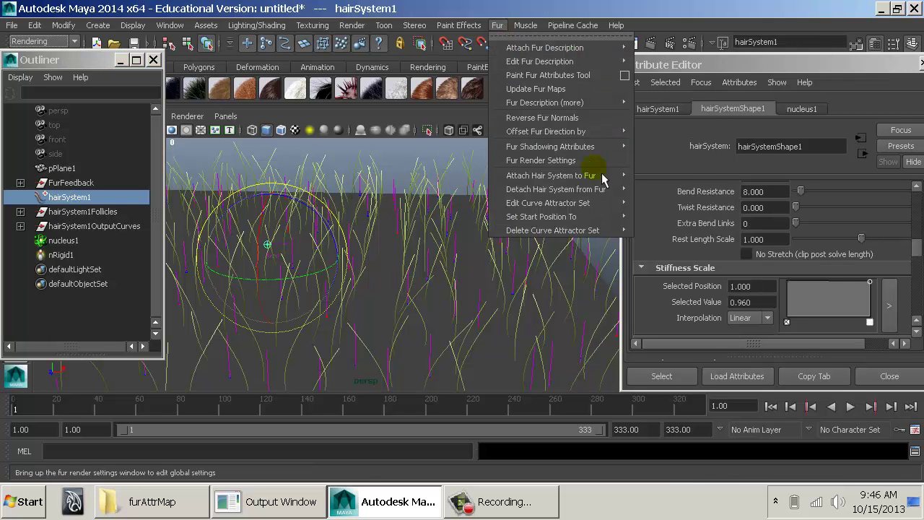
{"action": "mouse_move", "coordinate": [587, 175]}
{"action": "left_click", "coordinate": [659, 177]}
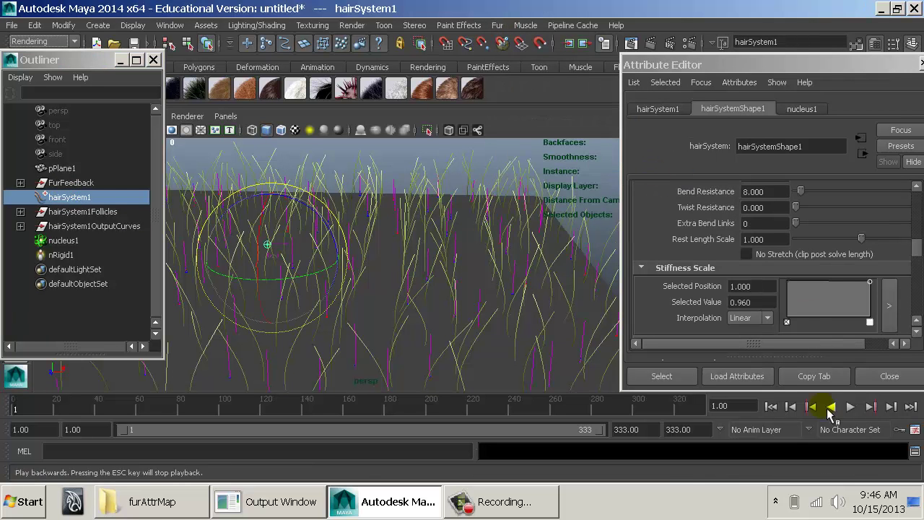
Play the simulation from the first frame with a close view of the grass, and stop it
{"action": "left_click", "coordinate": [770, 406]}
{"action": "left_click_drag", "start_coordinate": [469, 274], "coordinate": [504, 271], "text": "alt"}
{"action": "right_click_drag", "start_coordinate": [503, 272], "coordinate": [561, 262], "text": "alt"}
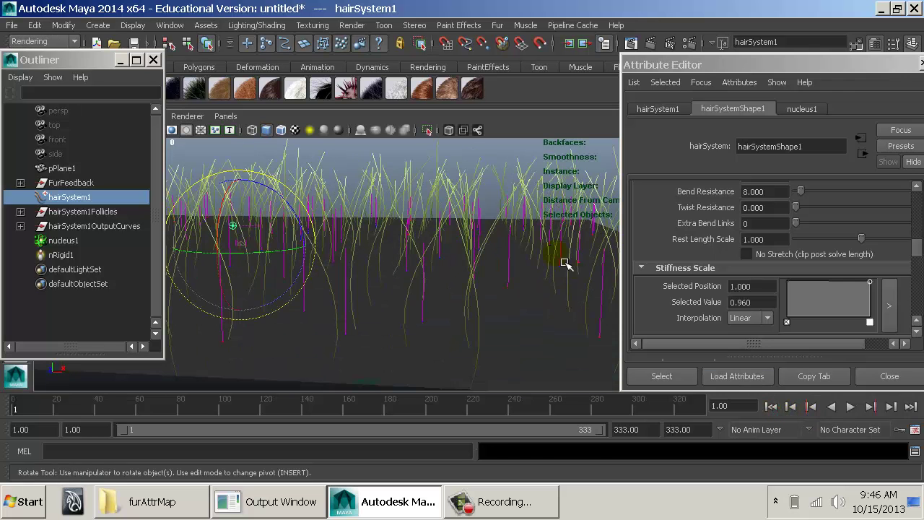
{"action": "key", "text": "alt+v"}
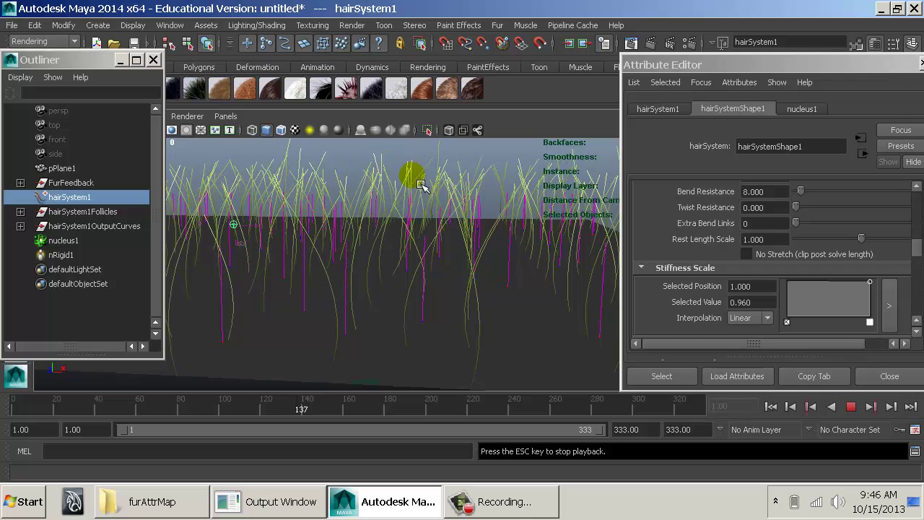
{"action": "key", "text": "Escape"}
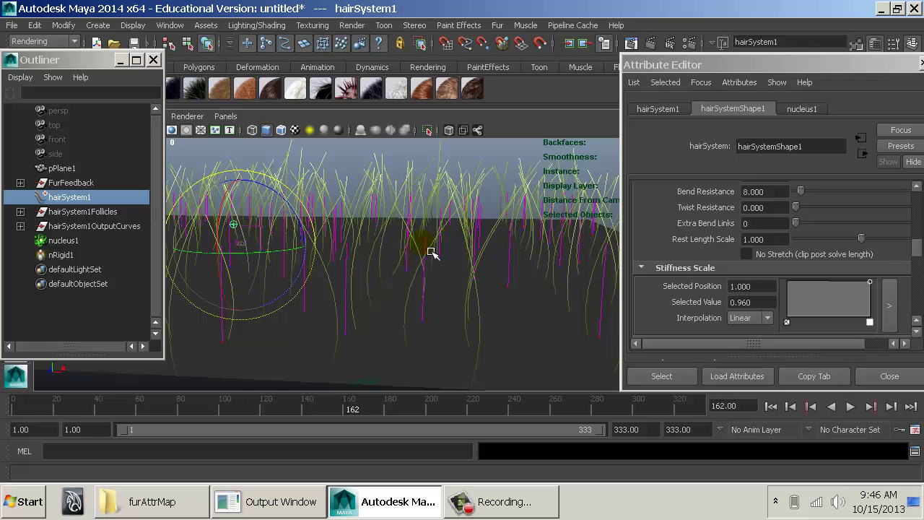
Set the wind speed of nucleus1 to 1 and play the simulation from the first frame
{"action": "left_click", "coordinate": [99, 240]}
{"action": "left_click_drag", "start_coordinate": [787, 65], "coordinate": [707, 71]}
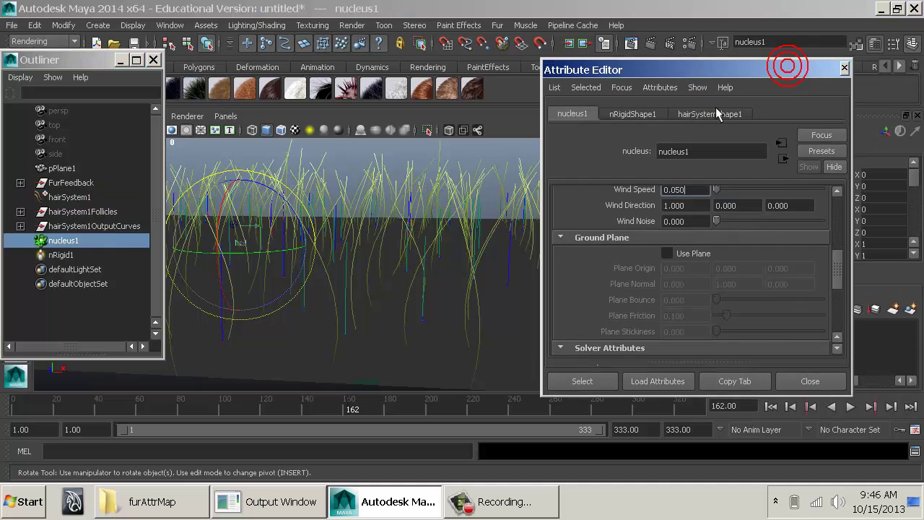
{"action": "left_click", "coordinate": [76, 240]}
{"action": "scroll", "coordinate": [698, 262], "scroll_direction": "up", "scroll_amount": 3}
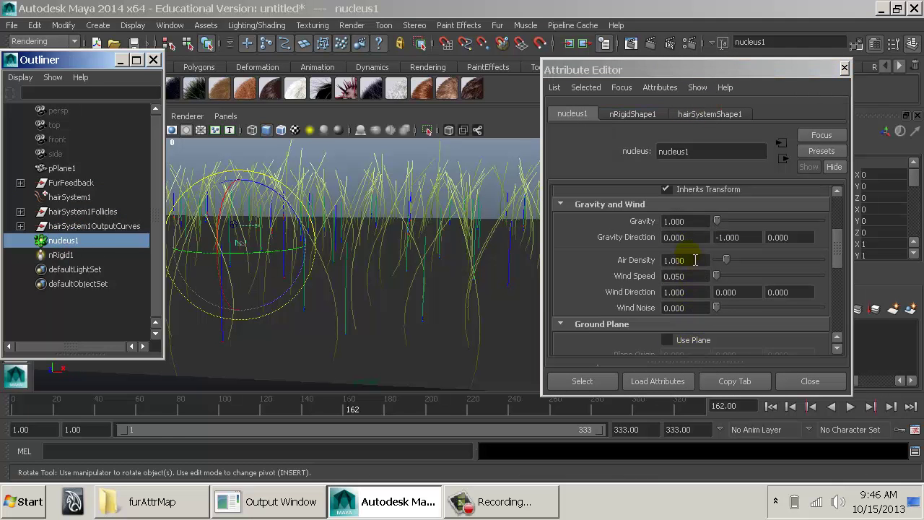
{"action": "double_click", "coordinate": [678, 275]}
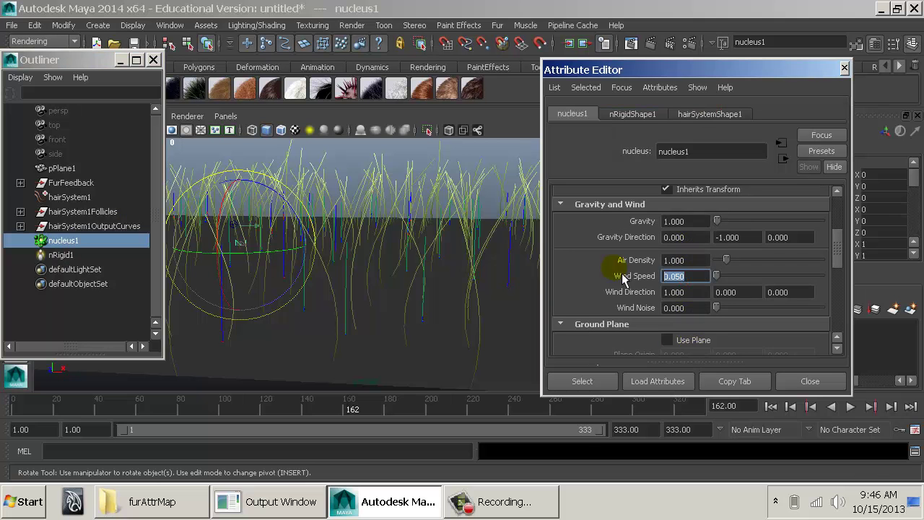
{"action": "type", "text": "1.000"}
{"action": "left_click", "coordinate": [771, 406]}
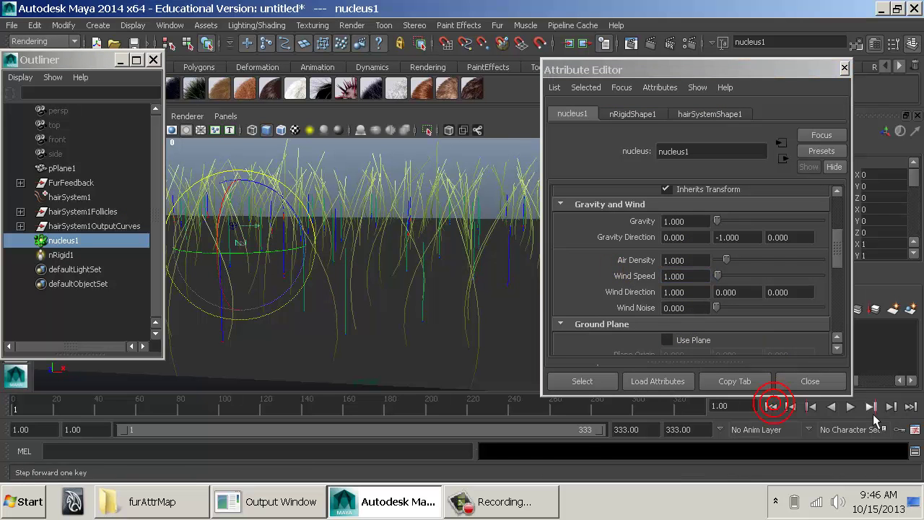
{"action": "left_click", "coordinate": [858, 411]}
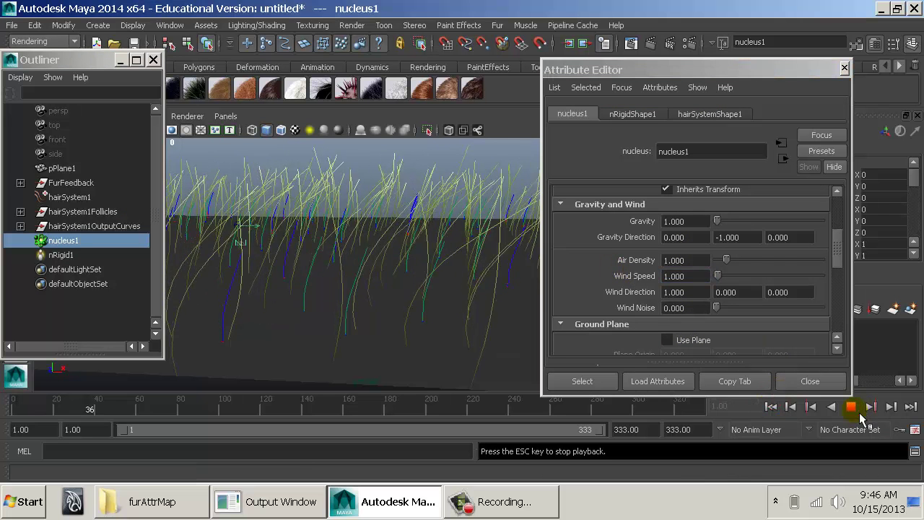
Raise the wind noise of nucleus1 to about 0.952 during playback and replay the simulation from the first frame
{"action": "right_click_drag", "start_coordinate": [460, 241], "coordinate": [378, 245], "text": "alt"}
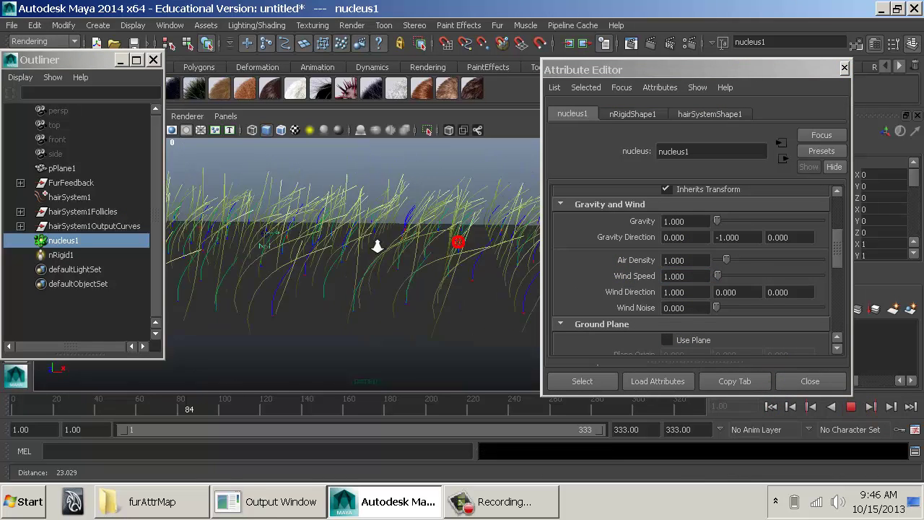
{"action": "middle_click_drag", "start_coordinate": [377, 245], "coordinate": [386, 305], "text": "alt"}
{"action": "left_click_drag", "start_coordinate": [387, 306], "coordinate": [426, 278], "text": "alt"}
{"action": "left_click_drag", "start_coordinate": [718, 308], "coordinate": [819, 309]}
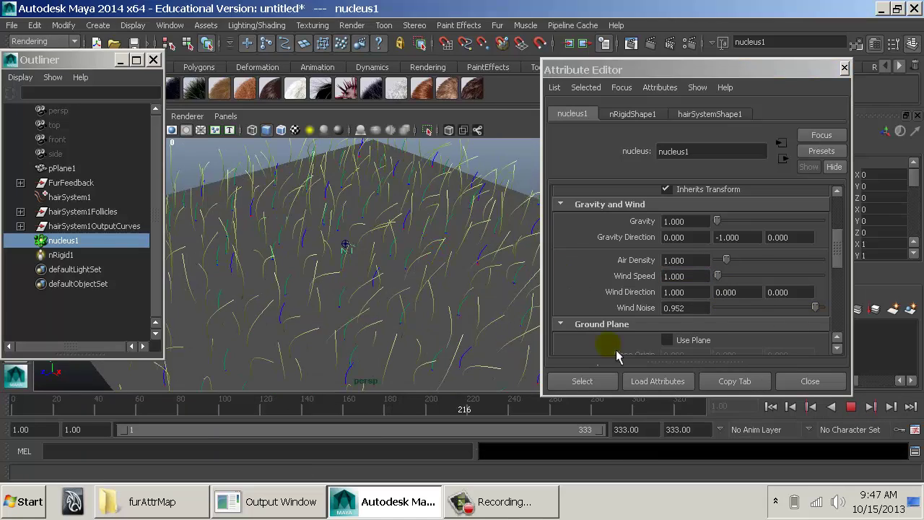
{"action": "left_click", "coordinate": [770, 406]}
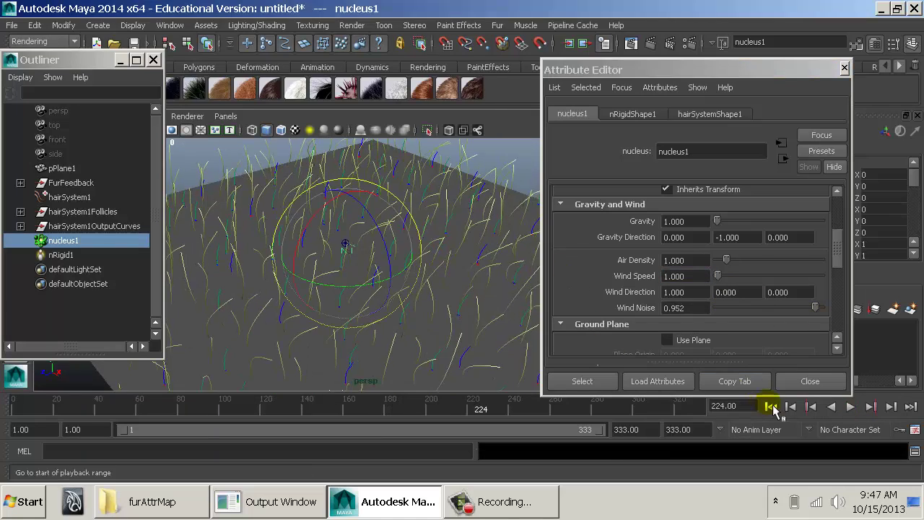
{"action": "key", "text": "alt+v"}
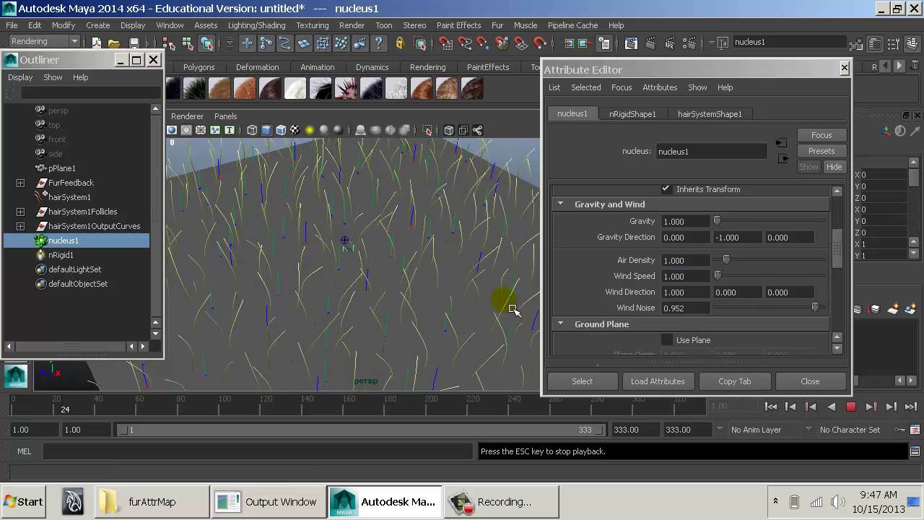
Set the wind noise of nucleus1 to 3 during playback
{"action": "double_click", "coordinate": [682, 308]}
{"action": "type", "text": "3"}
{"action": "key", "text": "Return"}
Raise the air density of nucleus1 to about 3.172 during playback, and stop the simulation
{"action": "scroll", "coordinate": [677, 307], "scroll_direction": "down", "scroll_amount": 5}
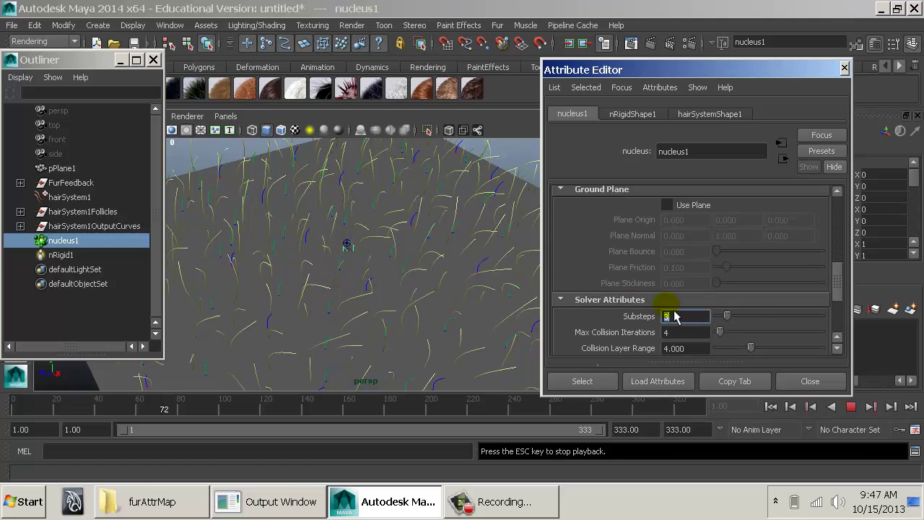
{"action": "scroll", "coordinate": [677, 303], "scroll_direction": "up", "scroll_amount": 2}
{"action": "scroll", "coordinate": [676, 303], "scroll_direction": "up", "scroll_amount": 3}
{"action": "scroll", "coordinate": [674, 296], "scroll_direction": "down", "scroll_amount": 1}
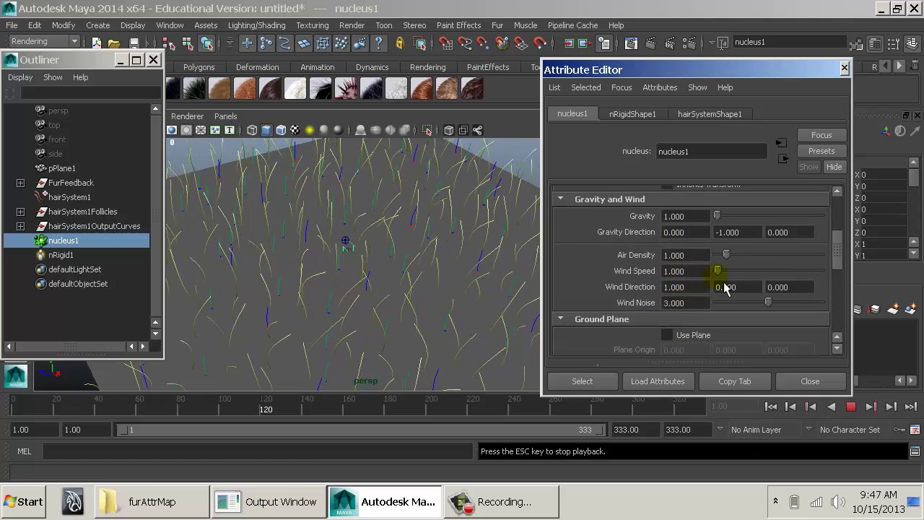
{"action": "left_click_drag", "start_coordinate": [737, 256], "coordinate": [753, 263]}
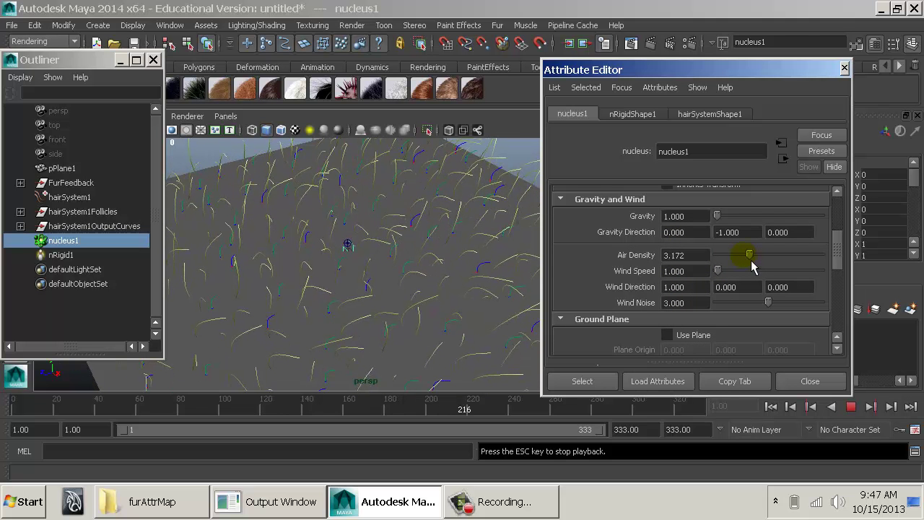
{"action": "left_click", "coordinate": [479, 254]}
{"action": "key", "text": "Escape"}
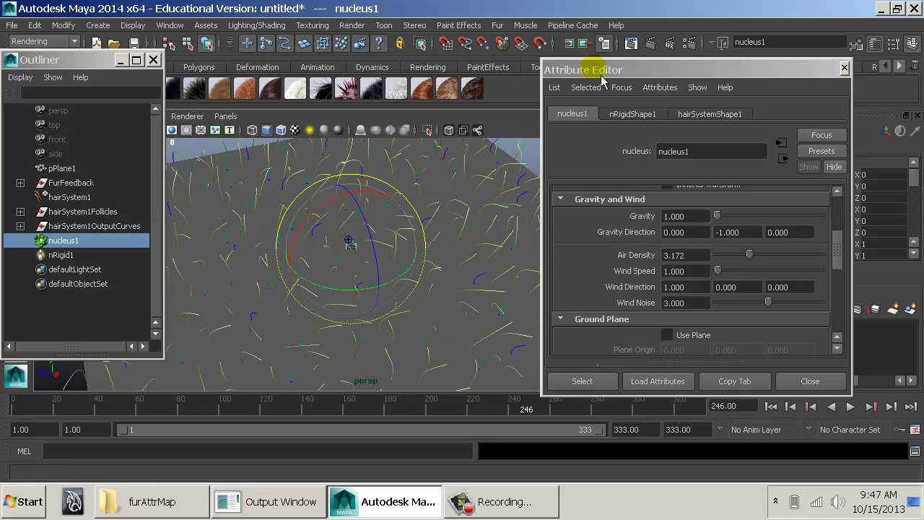
Render the wind-blown grass at the current frame, close the render, and examine the blades from a low side view
{"action": "left_click", "coordinate": [648, 45]}
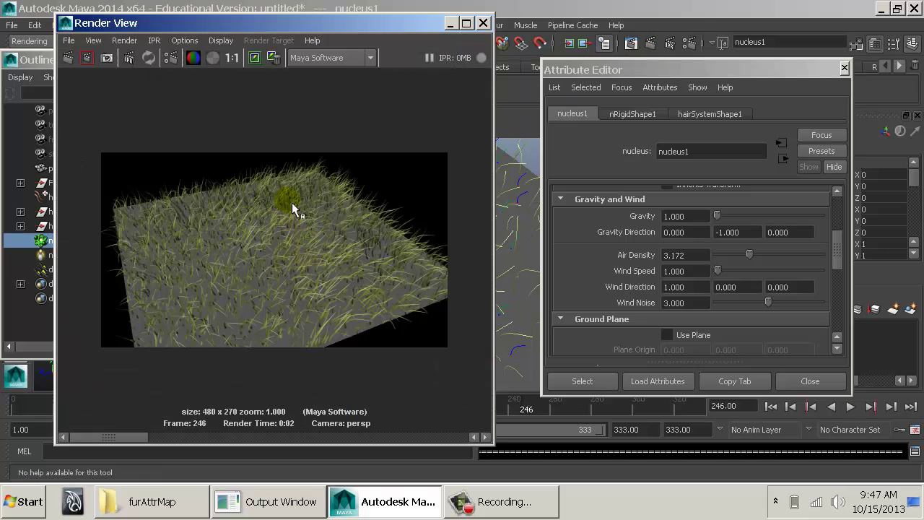
{"action": "left_click", "coordinate": [483, 22]}
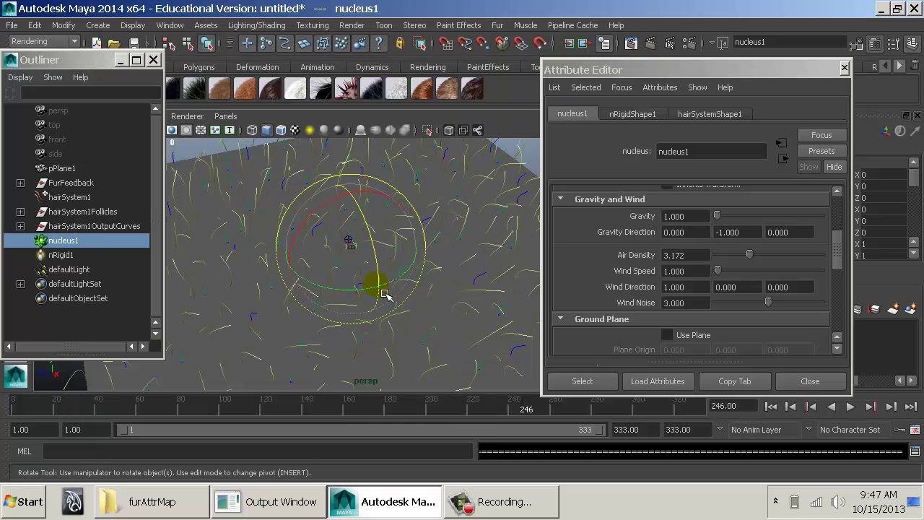
{"action": "left_click_drag", "start_coordinate": [412, 299], "coordinate": [429, 242], "text": "alt"}
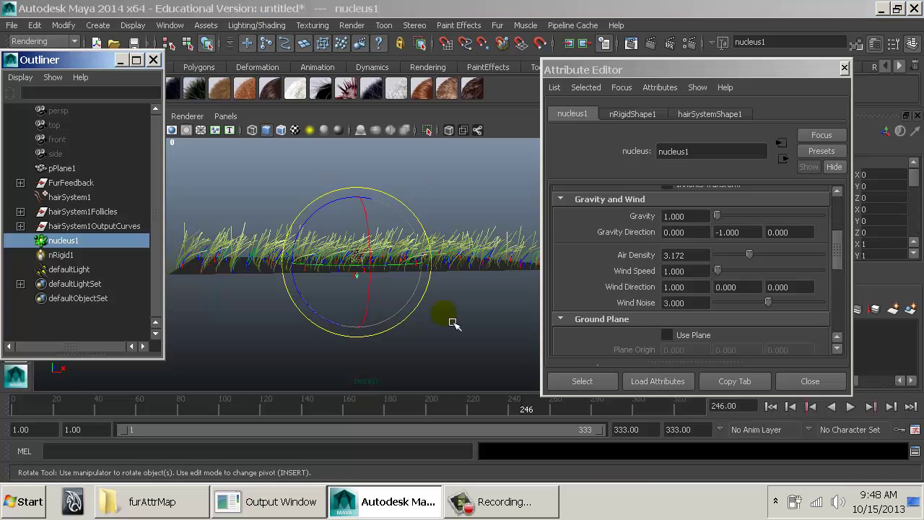
{"action": "mouse_move", "coordinate": [448, 320]}
{"action": "left_mouse_down", "text": "alt"}
{"action": "mouse_move", "coordinate": [486, 293]}
{"action": "mouse_move", "coordinate": [471, 304]}
{"action": "left_mouse_up", "text": "alt"}
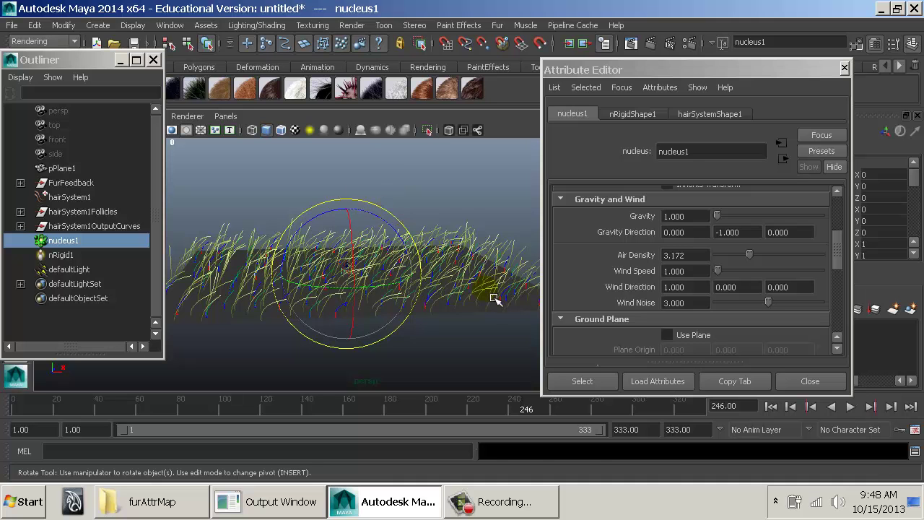
Play and stop the simulation while examining the grass motion from raised and low viewing angles
{"action": "left_click_drag", "start_coordinate": [477, 257], "coordinate": [400, 307], "text": "alt"}
{"action": "key", "text": "alt+v"}
{"action": "key", "text": "Escape"}
{"action": "key", "text": "e"}
{"action": "right_click_drag", "start_coordinate": [400, 306], "coordinate": [526, 317], "text": "alt"}
{"action": "left_click_drag", "start_coordinate": [468, 301], "coordinate": [539, 277], "text": "alt"}
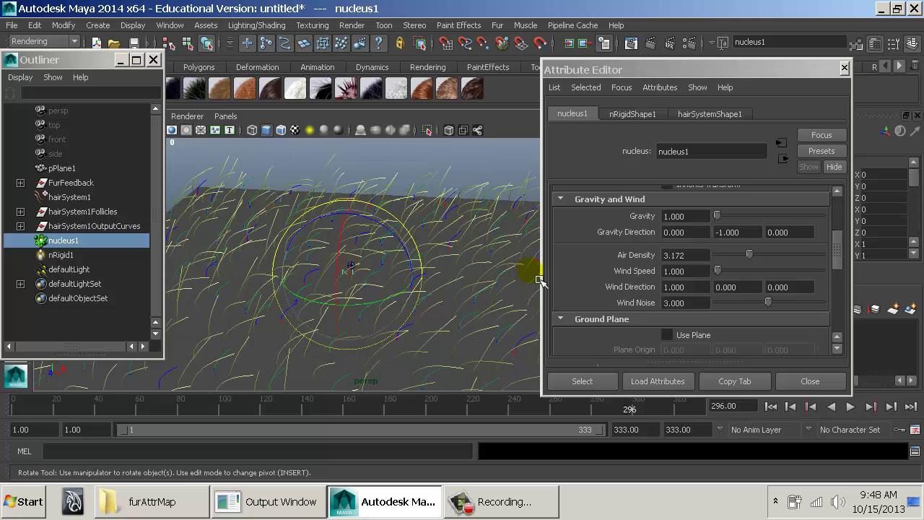
{"action": "key", "text": "alt+v"}
{"action": "key", "text": "Escape"}
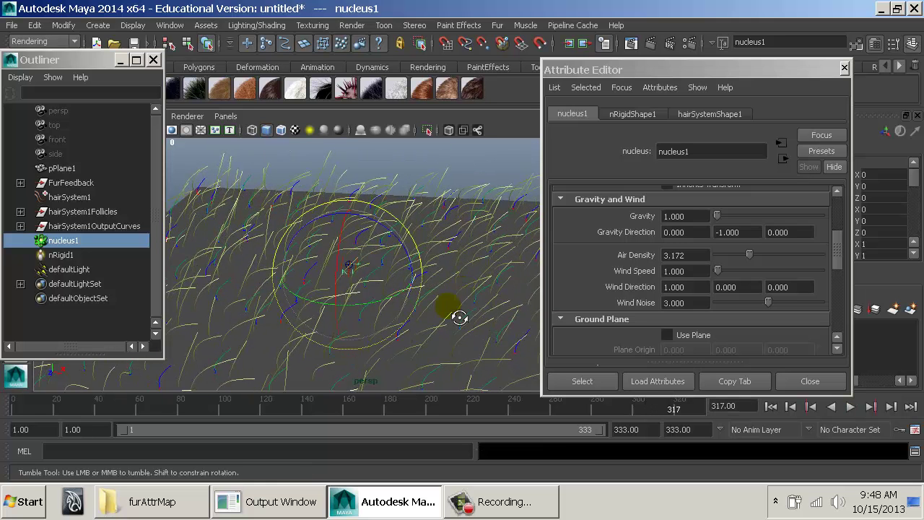
{"action": "left_click_drag", "start_coordinate": [458, 316], "coordinate": [495, 286], "text": "alt"}
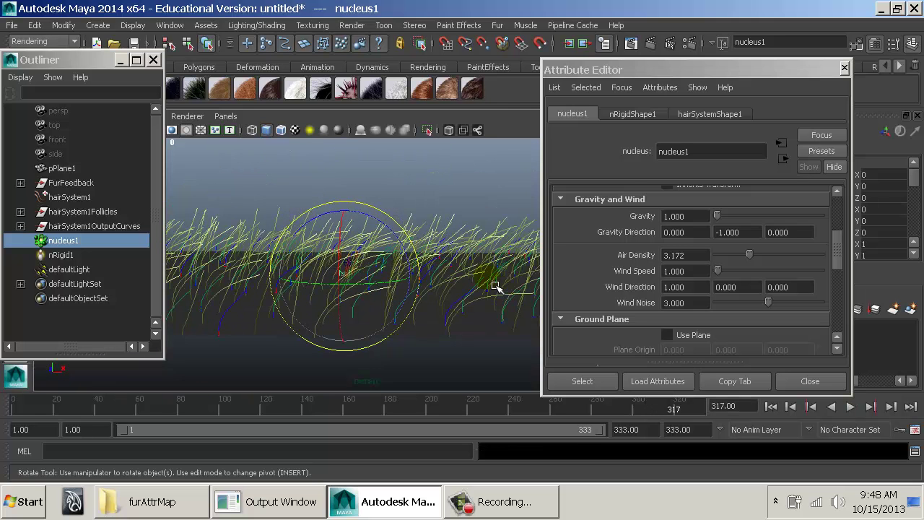
Review the Fur Render Settings, including the advanced fur image and shadow map rendering options, and close the attributes
{"action": "left_click", "coordinate": [497, 24]}
{"action": "mouse_move", "coordinate": [570, 146]}
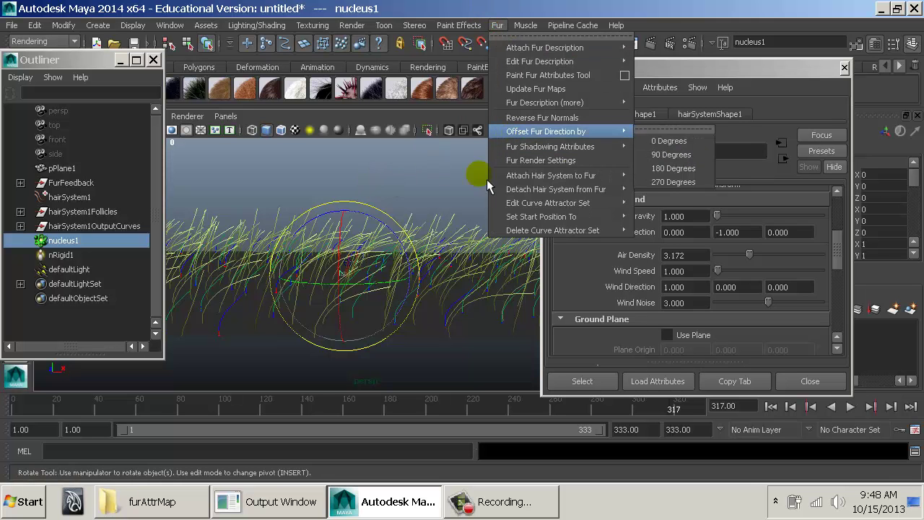
{"action": "left_click", "coordinate": [552, 162]}
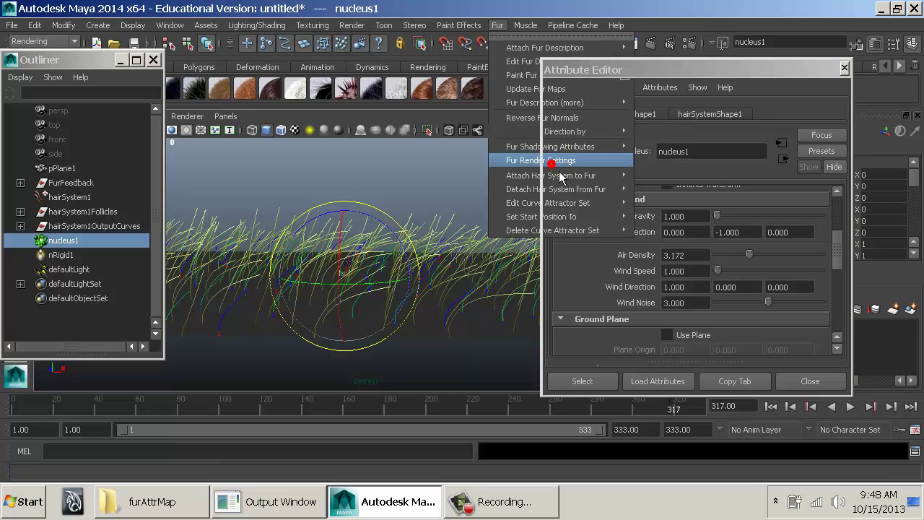
{"action": "left_click", "coordinate": [635, 215]}
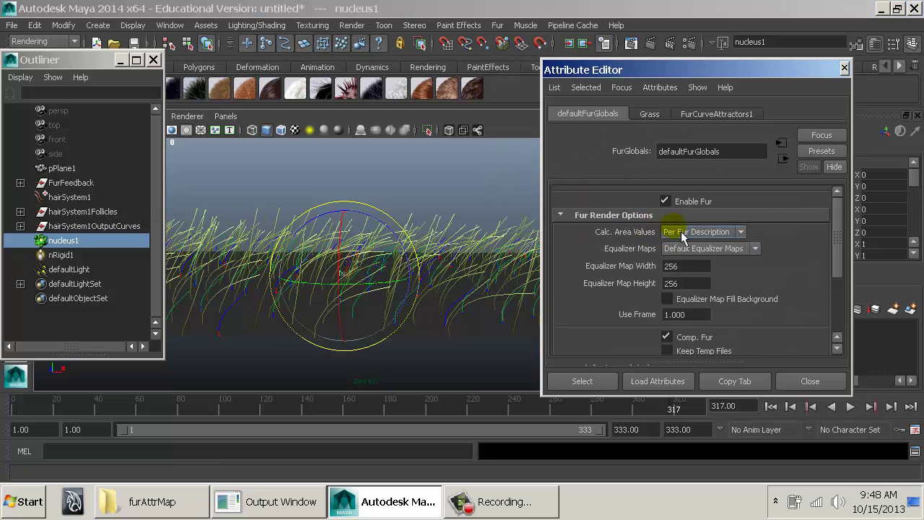
{"action": "scroll", "coordinate": [680, 272], "scroll_direction": "down", "scroll_amount": 5}
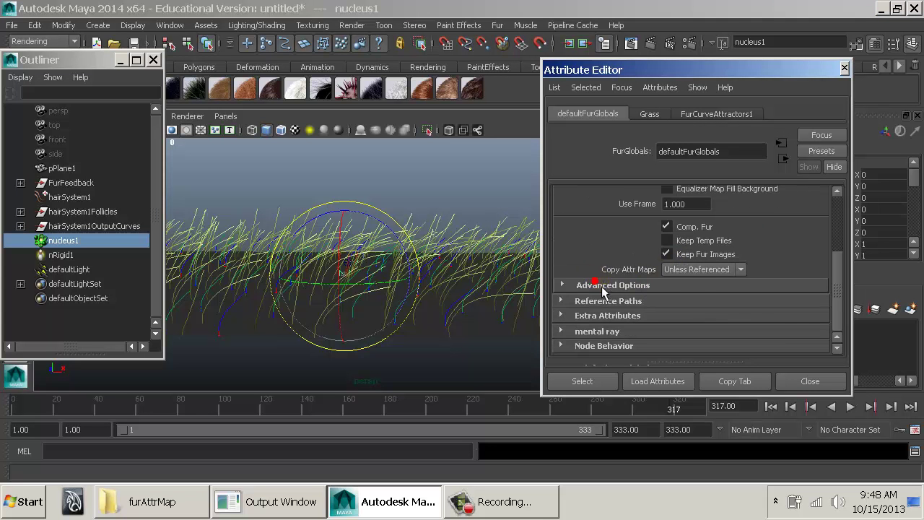
{"action": "left_click", "coordinate": [602, 285]}
{"action": "left_click", "coordinate": [635, 286]}
{"action": "scroll", "coordinate": [639, 291], "scroll_direction": "down", "scroll_amount": 2}
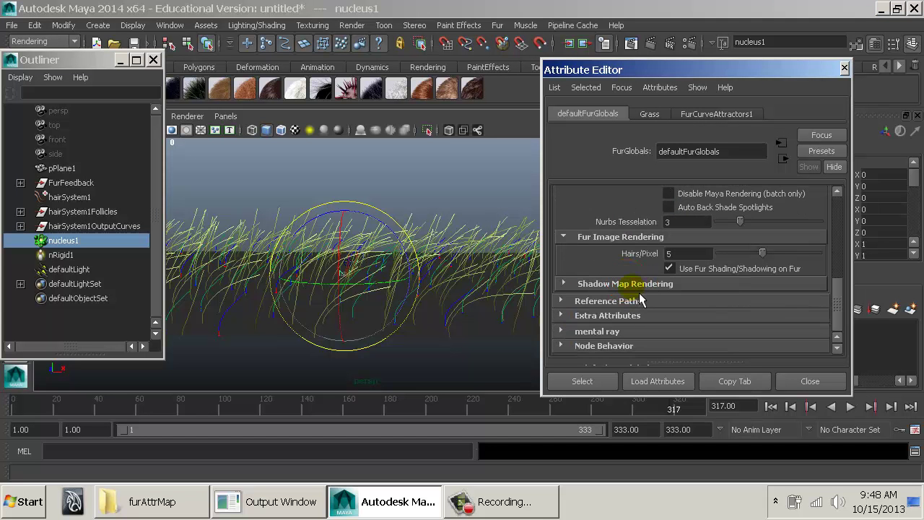
{"action": "left_click", "coordinate": [635, 286]}
{"action": "scroll", "coordinate": [680, 289], "scroll_direction": "down", "scroll_amount": 1}
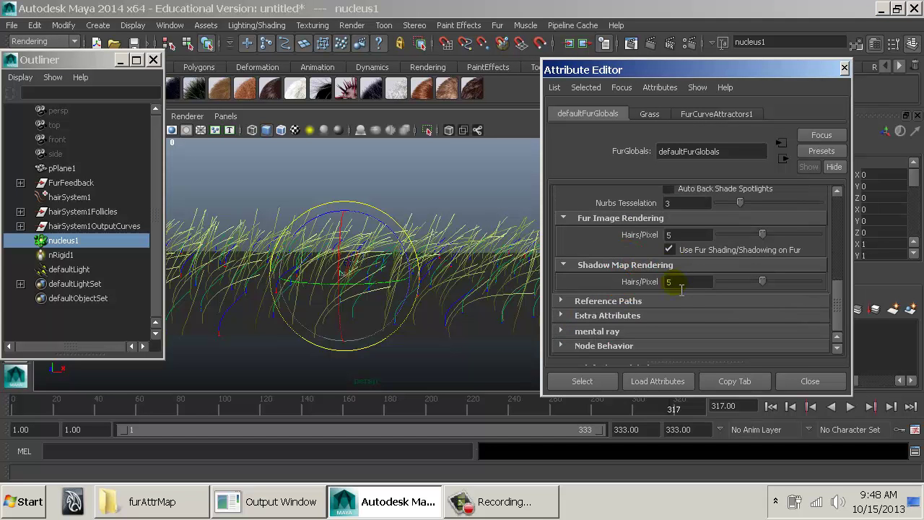
{"action": "left_click", "coordinate": [808, 381]}
Play the simulation again and examine the bent grass blades up close from above
{"action": "key", "text": "alt+v"}
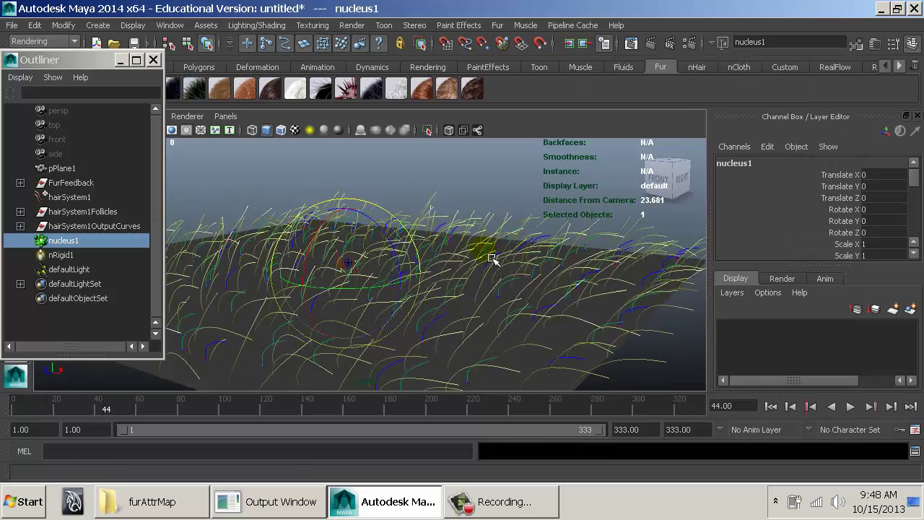
{"action": "left_click_drag", "start_coordinate": [482, 256], "coordinate": [545, 295], "text": "alt"}
{"action": "scroll", "coordinate": [528, 311], "scroll_direction": "up", "scroll_amount": 3}
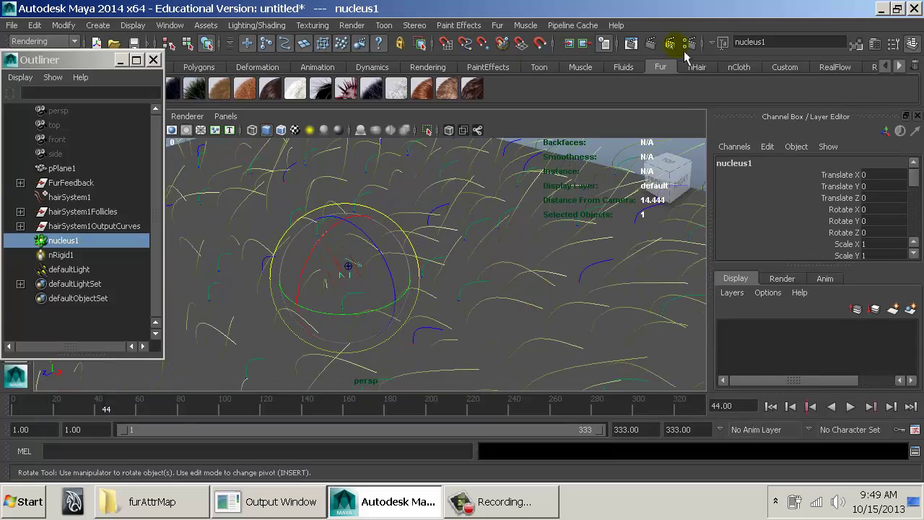
Select the grass fur feedback on the plane and show the attributes of its Grass fur description
{"action": "left_click", "coordinate": [483, 150]}
{"action": "key", "text": "ctrl+a"}
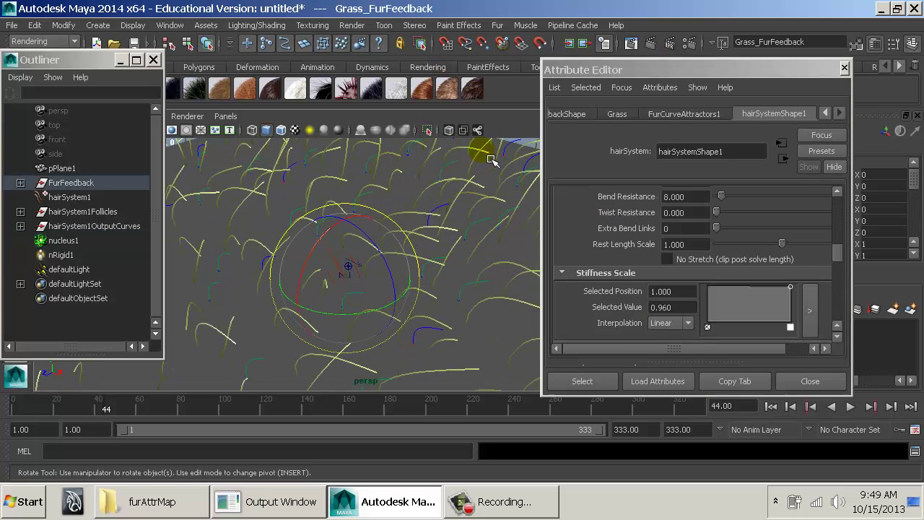
{"action": "left_click", "coordinate": [821, 150]}
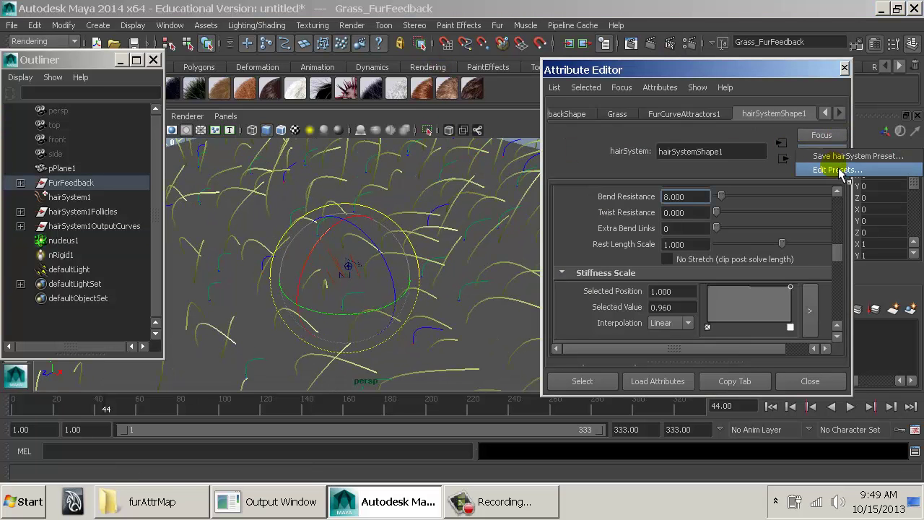
{"action": "left_click", "coordinate": [694, 114]}
{"action": "left_click", "coordinate": [617, 116]}
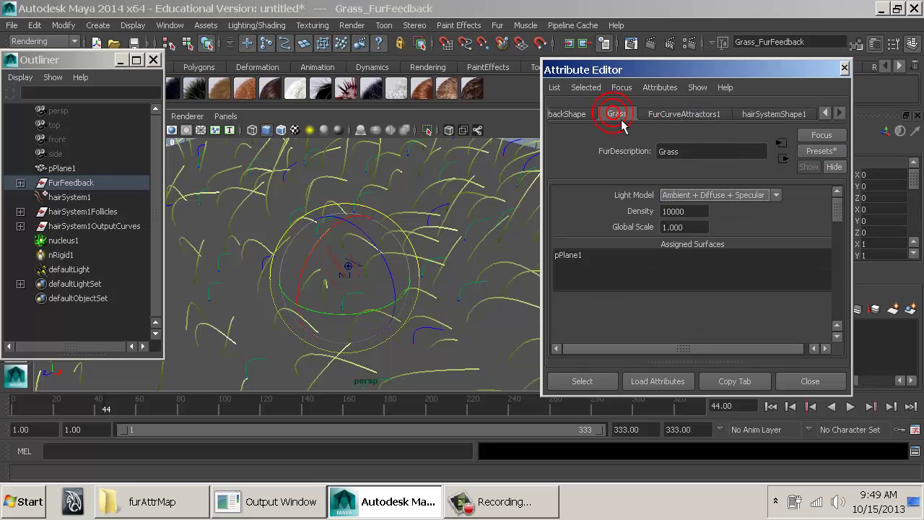
Replace the Grass fur description with the Bison preset and render the current frame
{"action": "left_click", "coordinate": [821, 151]}
{"action": "mouse_move", "coordinate": [811, 202]}
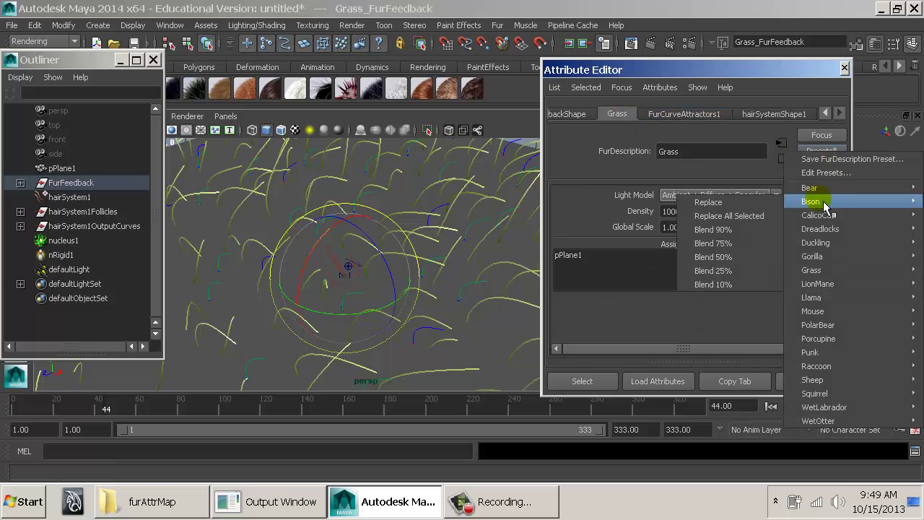
{"action": "left_click", "coordinate": [743, 203]}
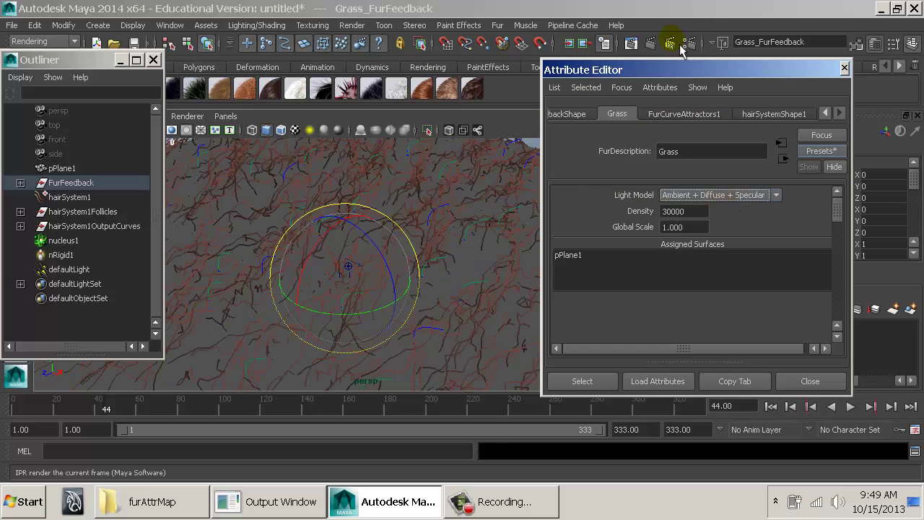
{"action": "left_click", "coordinate": [646, 45]}
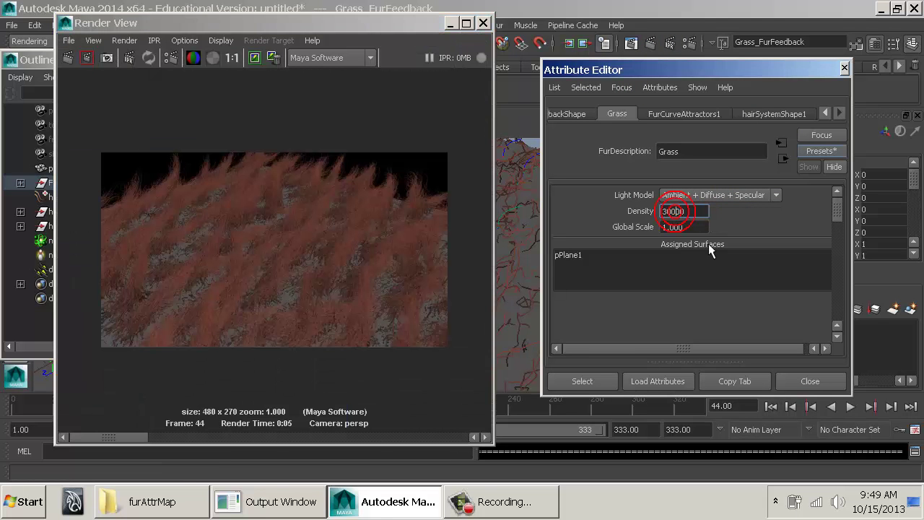
Replace the Grass fur description with the Mouse preset and render the current frame again
{"action": "left_click", "coordinate": [821, 150]}
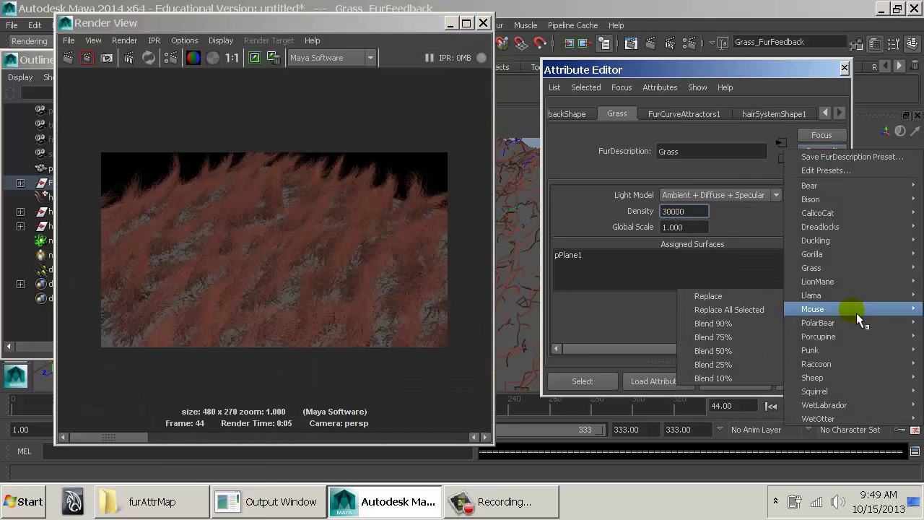
{"action": "mouse_move", "coordinate": [817, 316]}
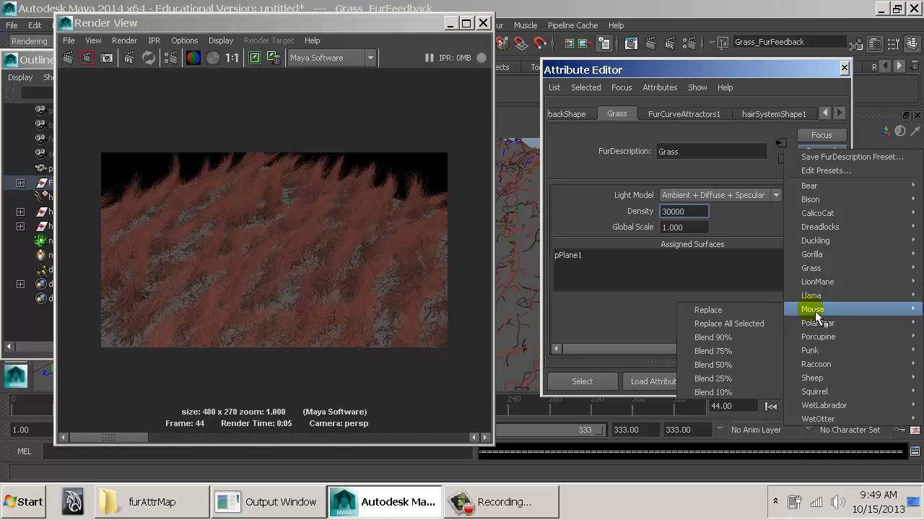
{"action": "left_click", "coordinate": [764, 312]}
{"action": "left_click", "coordinate": [67, 57]}
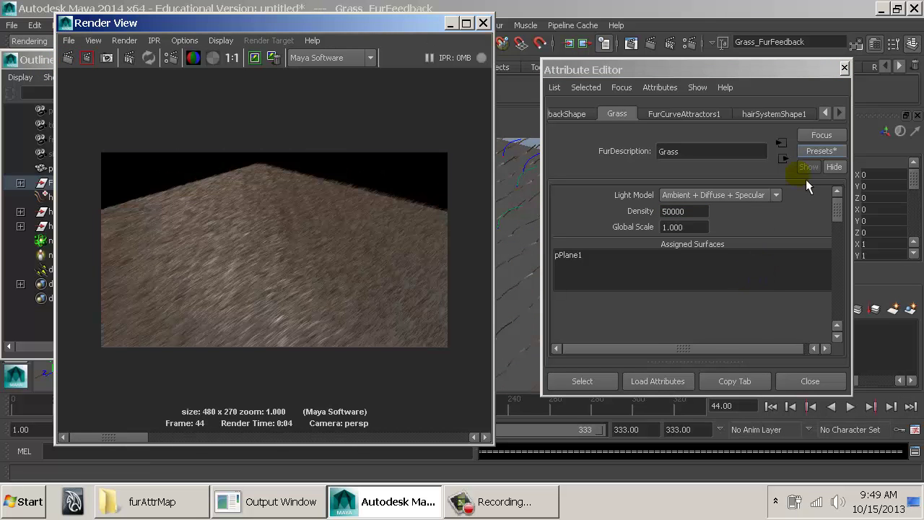
Set the fur description's Global Scale to 3, re-render the current frame, and close the render
{"action": "left_click", "coordinate": [682, 226]}
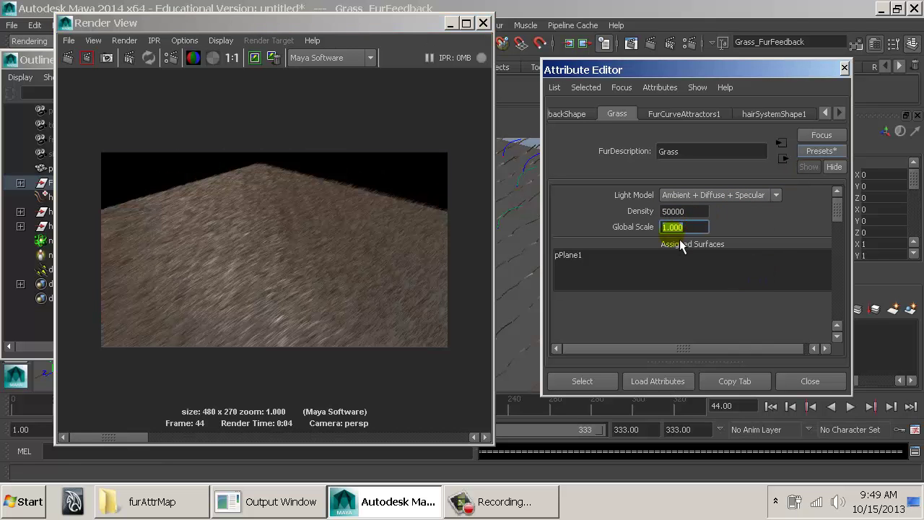
{"action": "type", "text": "3"}
{"action": "key", "text": "Return"}
{"action": "left_click", "coordinate": [147, 87]}
{"action": "left_click", "coordinate": [68, 60]}
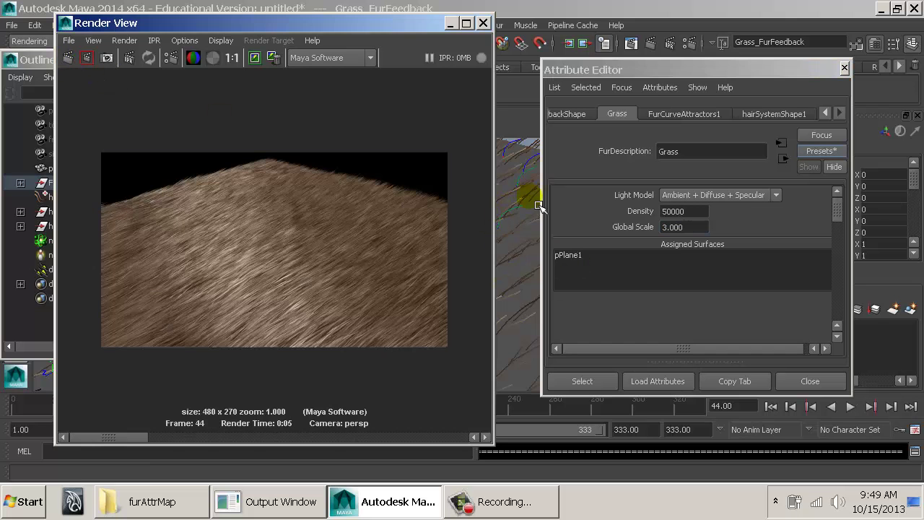
{"action": "left_click", "coordinate": [483, 23]}
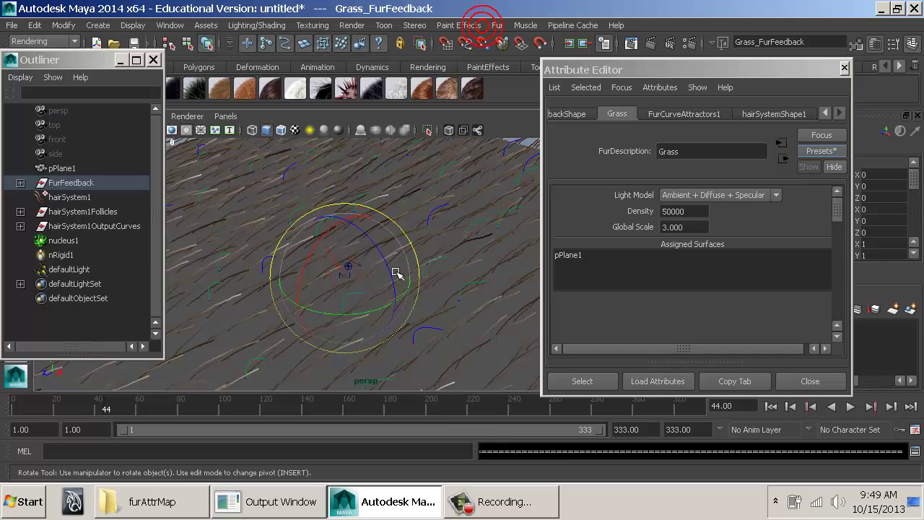
Set the fur description's Global Scale to 44 and view the long fur from the side
{"action": "left_click_drag", "start_coordinate": [404, 252], "coordinate": [478, 282], "text": "alt"}
{"action": "left_click_drag", "start_coordinate": [681, 228], "coordinate": [614, 237]}
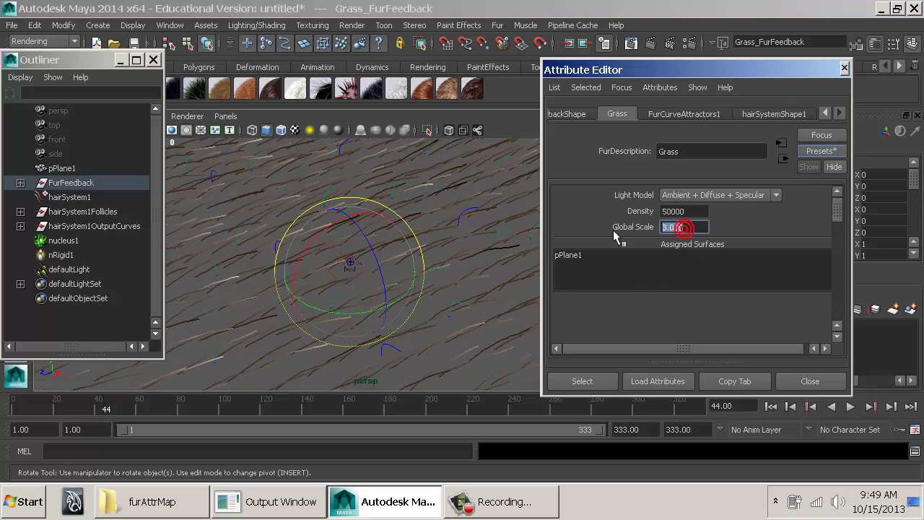
{"action": "type", "text": "44"}
{"action": "key", "text": "Return"}
{"action": "left_click_drag", "start_coordinate": [458, 270], "coordinate": [318, 264], "text": "alt"}
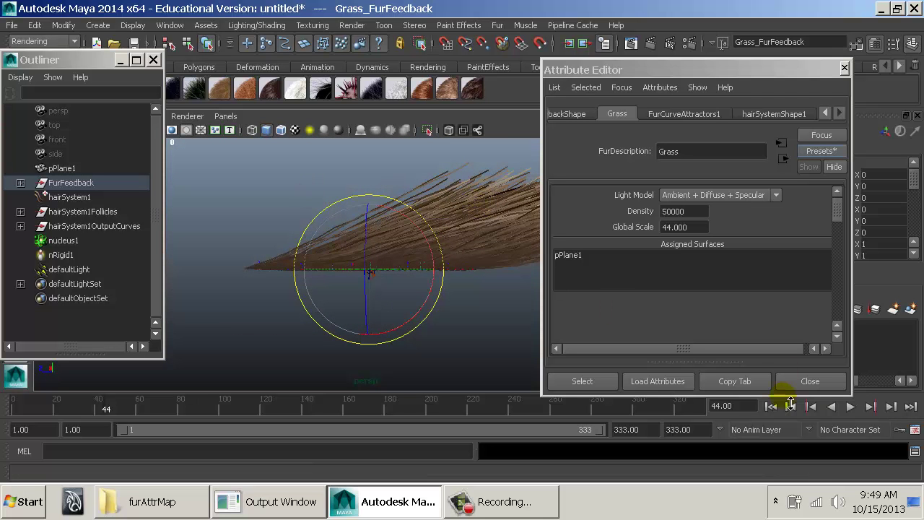
Play the simulation from the first frame, stop it, and examine how the long fur behaves at its roots
{"action": "left_click", "coordinate": [771, 407]}
{"action": "middle_click_drag", "start_coordinate": [449, 269], "coordinate": [429, 282], "text": "alt"}
{"action": "key", "text": "alt+v"}
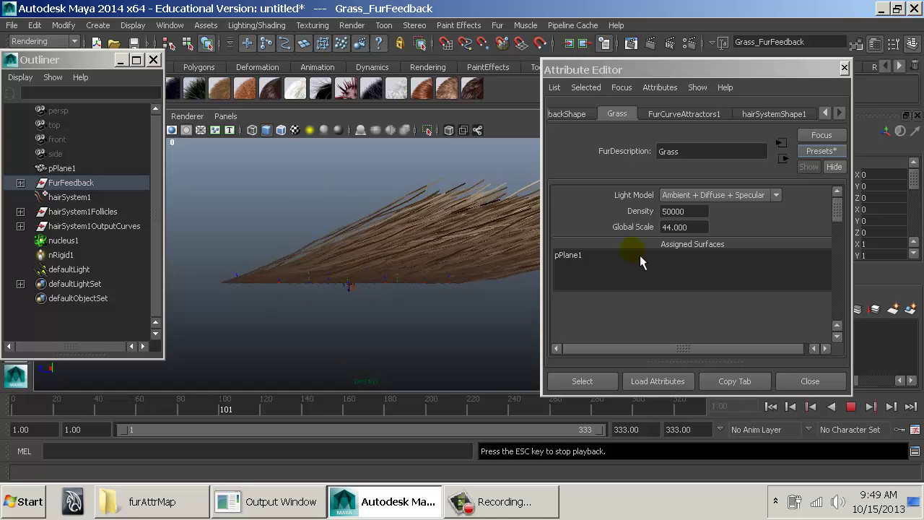
{"action": "key", "text": "alt+v"}
{"action": "left_click", "coordinate": [690, 227]}
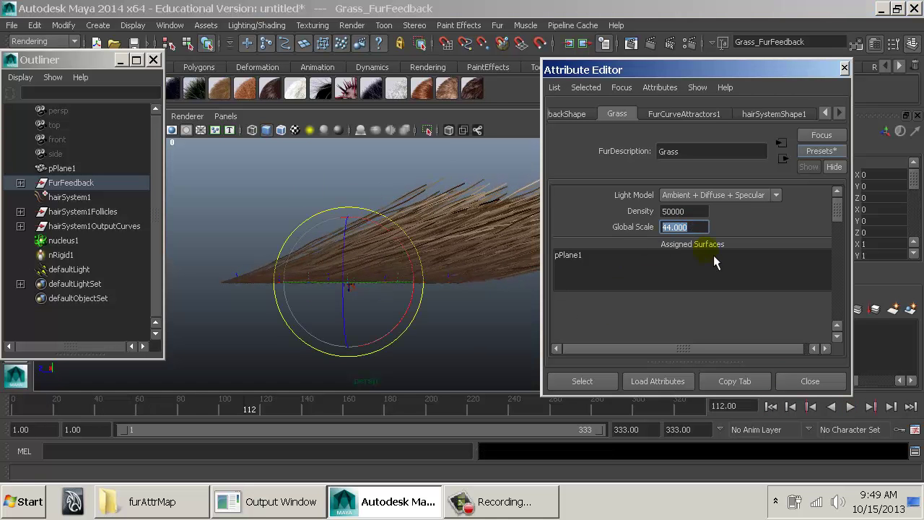
{"action": "left_click_drag", "start_coordinate": [346, 273], "coordinate": [358, 276], "text": "alt"}
{"action": "right_click_drag", "start_coordinate": [359, 276], "coordinate": [403, 279], "text": "alt"}
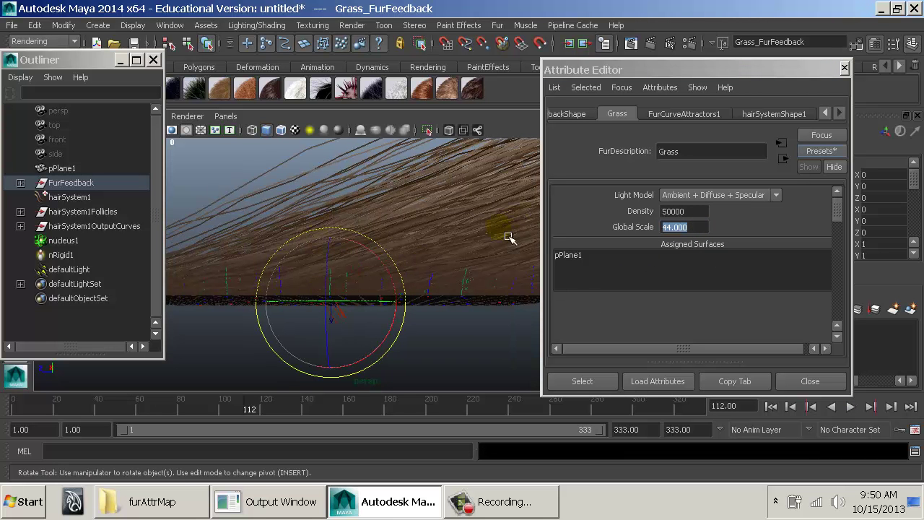
{"action": "right_click_drag", "start_coordinate": [508, 236], "coordinate": [404, 257], "text": "alt"}
Lower the fur description's Inclination to 0, then play and stop the simulation to check the upright fur
{"action": "scroll", "coordinate": [766, 261], "scroll_direction": "down", "scroll_amount": 10}
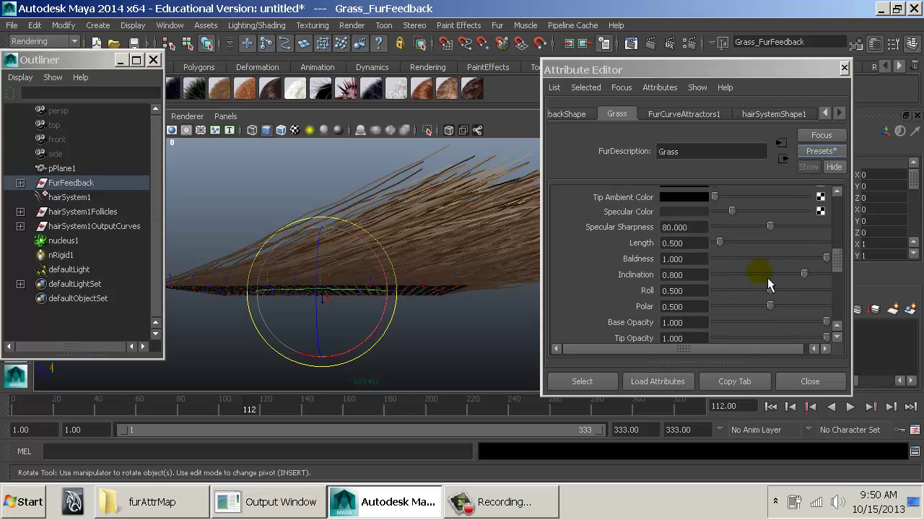
{"action": "mouse_move", "coordinate": [796, 275]}
{"action": "left_mouse_down"}
{"action": "mouse_move", "coordinate": [768, 285]}
{"action": "mouse_move", "coordinate": [711, 279]}
{"action": "left_mouse_up"}
{"action": "left_click_drag", "start_coordinate": [412, 269], "coordinate": [417, 285], "text": "alt"}
{"action": "key", "text": "alt+v"}
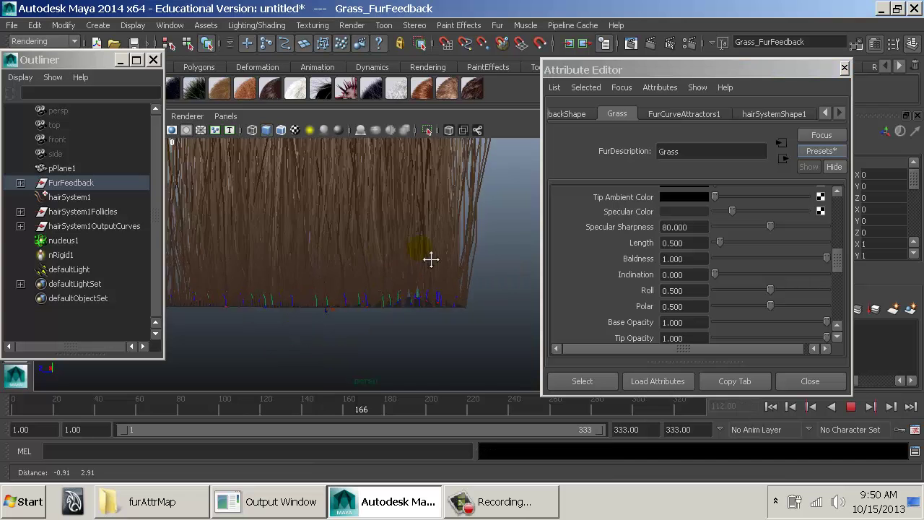
{"action": "right_click_drag", "start_coordinate": [429, 258], "coordinate": [476, 232], "text": "alt"}
{"action": "key", "text": "alt+v"}
{"action": "key", "text": "e"}
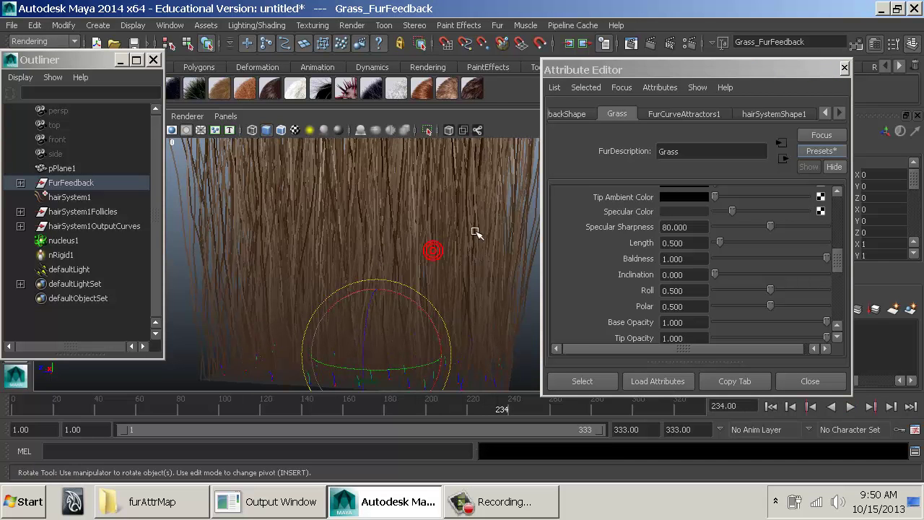
Set the fur description's Global Scale to 5, view the plane from above at an angle, and render the current frame
{"action": "scroll", "coordinate": [758, 212], "scroll_direction": "up", "scroll_amount": 10}
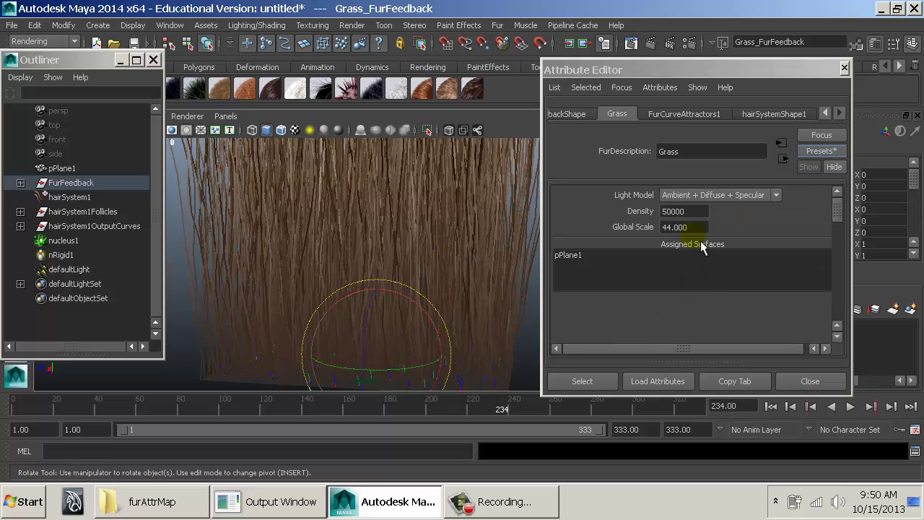
{"action": "left_click", "coordinate": [692, 227]}
{"action": "type", "text": "2"}
{"action": "key", "text": "BackSpace"}
{"action": "type", "text": "5"}
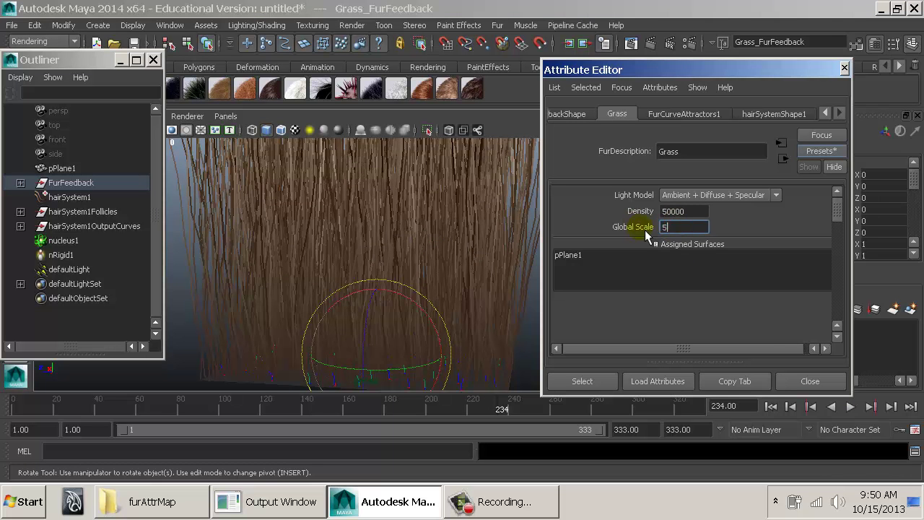
{"action": "key", "text": "Tab"}
{"action": "left_click_drag", "start_coordinate": [460, 256], "coordinate": [438, 249], "text": "alt"}
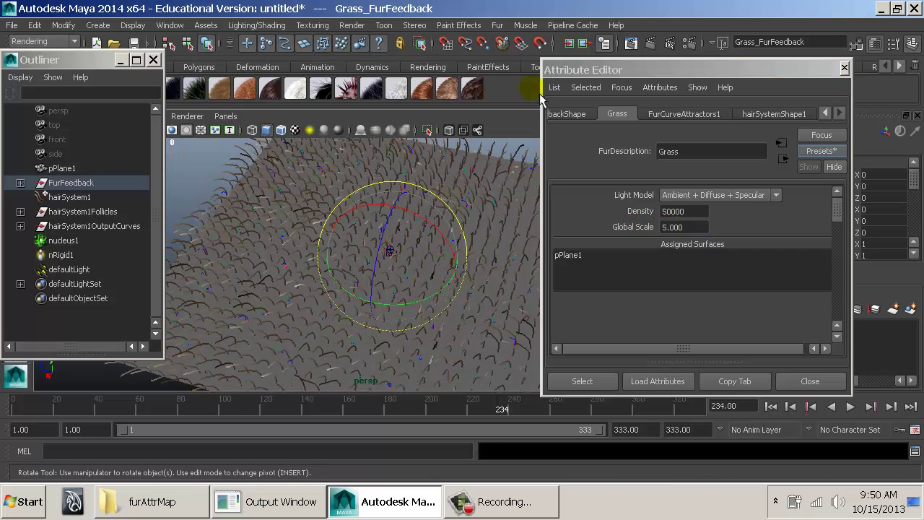
{"action": "left_click", "coordinate": [652, 44]}
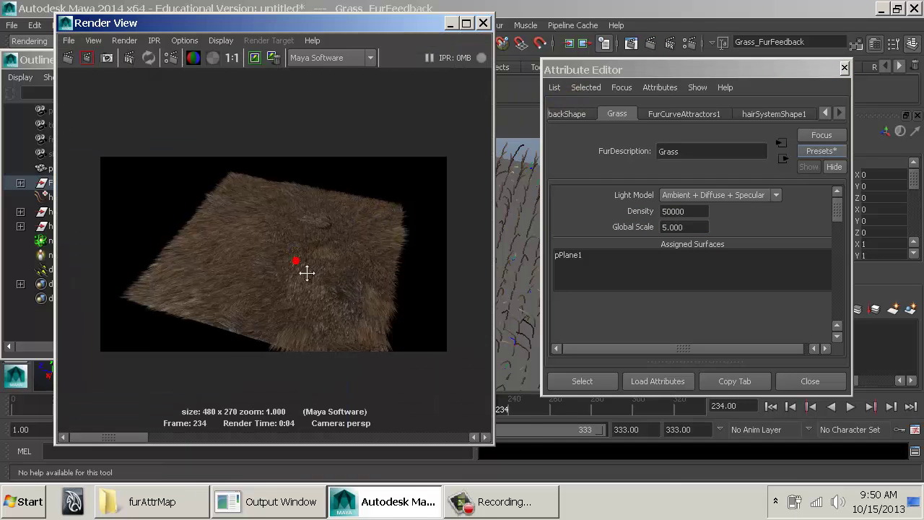
Re-render the current frame from a close-up of the fur and again from slightly farther away
{"action": "left_click_drag", "start_coordinate": [535, 252], "coordinate": [532, 291], "text": "alt"}
{"action": "middle_click_drag", "start_coordinate": [532, 291], "coordinate": [396, 288], "text": "alt"}
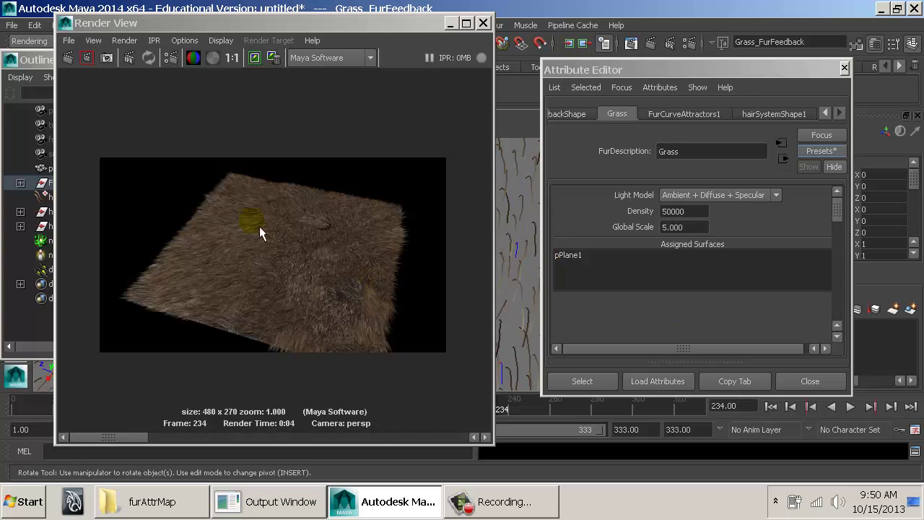
{"action": "left_click", "coordinate": [72, 63]}
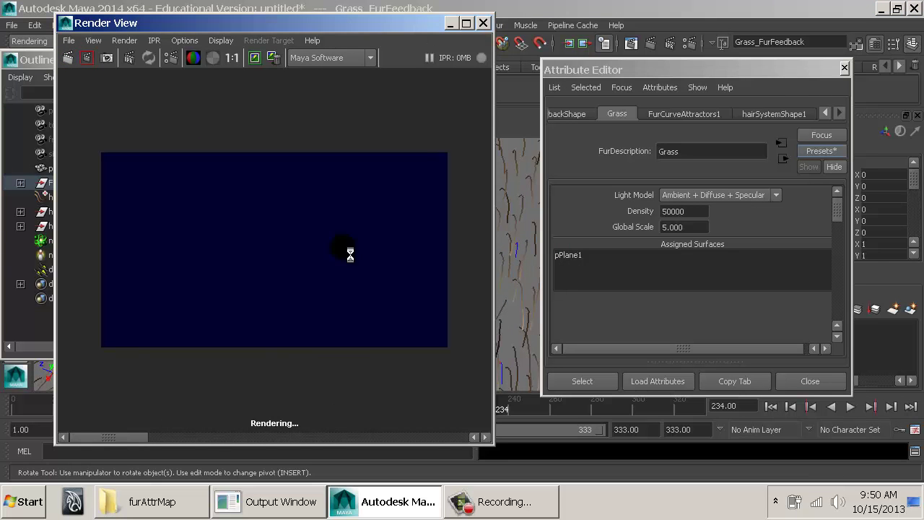
{"action": "left_click", "coordinate": [534, 287]}
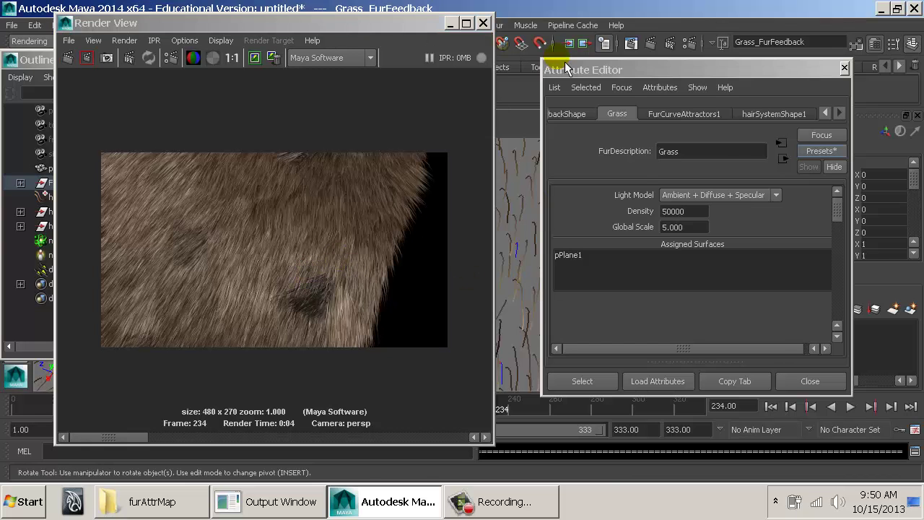
{"action": "left_click_drag", "start_coordinate": [568, 70], "coordinate": [785, 80]}
{"action": "middle_click_drag", "start_coordinate": [598, 294], "coordinate": [622, 299], "text": "alt"}
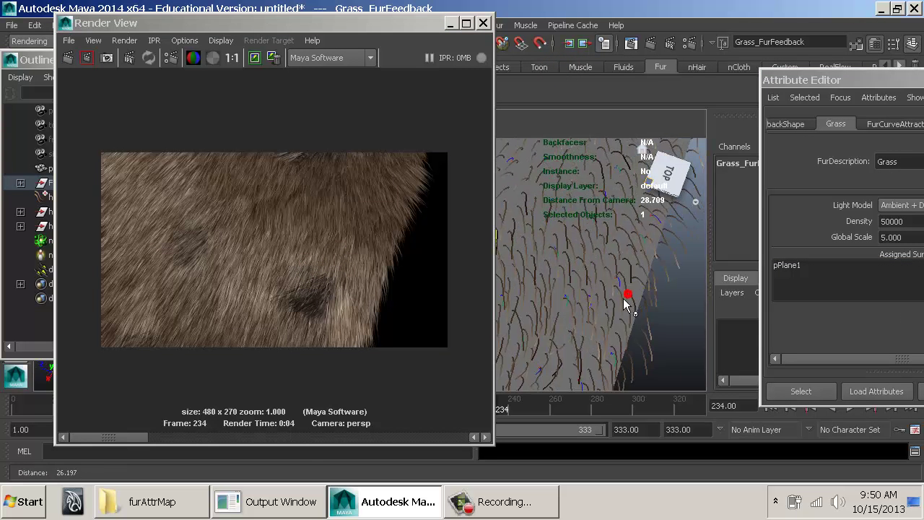
{"action": "right_click_drag", "start_coordinate": [623, 298], "coordinate": [577, 289], "text": "alt"}
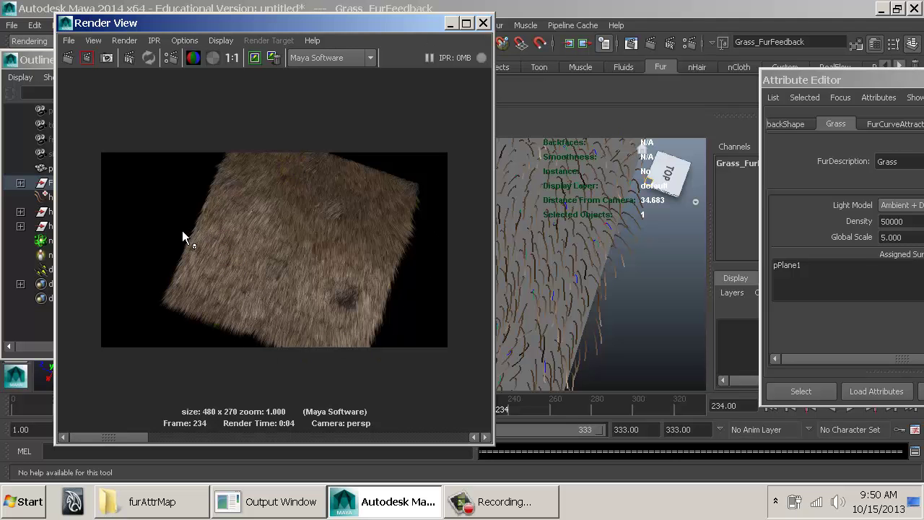
Set the Maya Software renderer's anti-aliasing quality to Production quality in the render settings
{"action": "left_click", "coordinate": [181, 58]}
{"action": "left_click", "coordinate": [216, 69]}
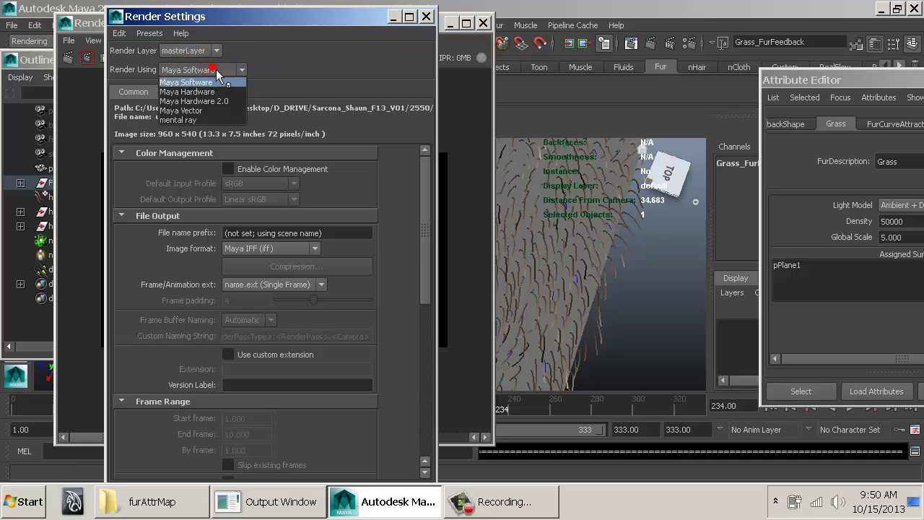
{"action": "left_click", "coordinate": [216, 68]}
{"action": "left_click", "coordinate": [206, 92]}
{"action": "left_click_drag", "start_coordinate": [283, 22], "coordinate": [646, 26]}
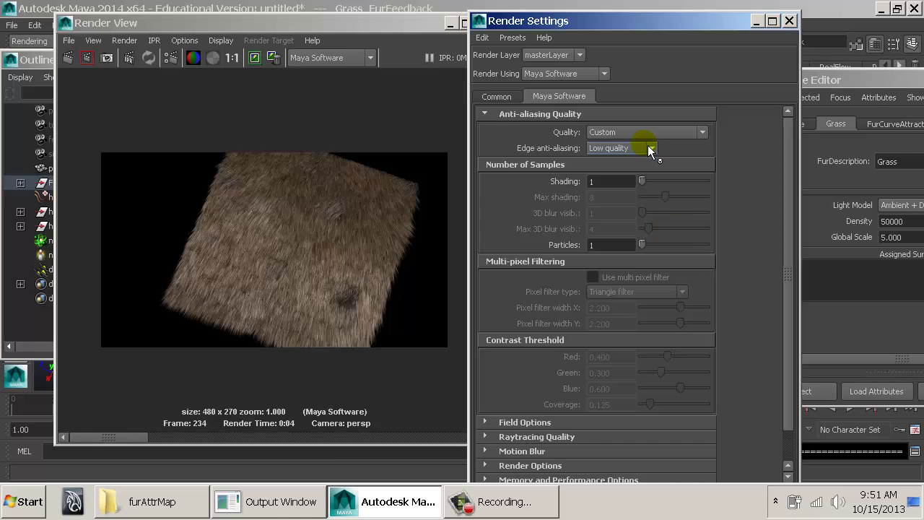
{"action": "left_click", "coordinate": [674, 135]}
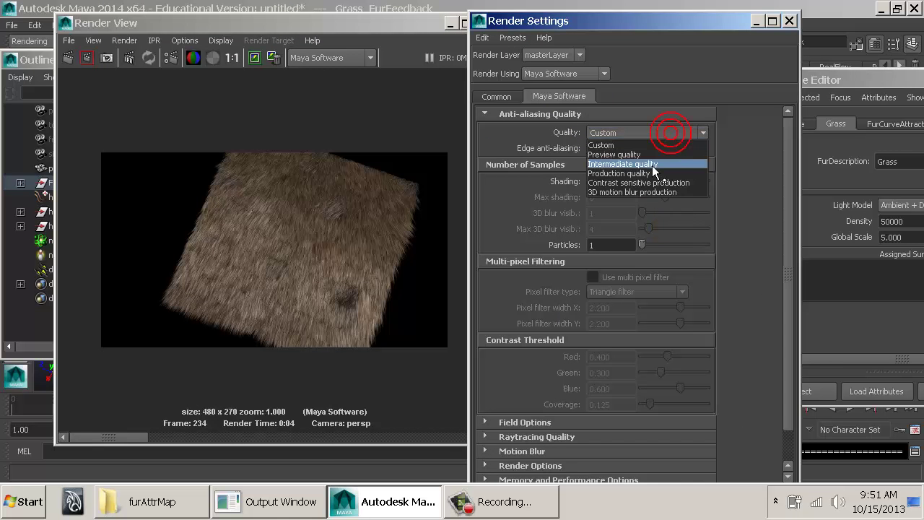
{"action": "left_click", "coordinate": [641, 175]}
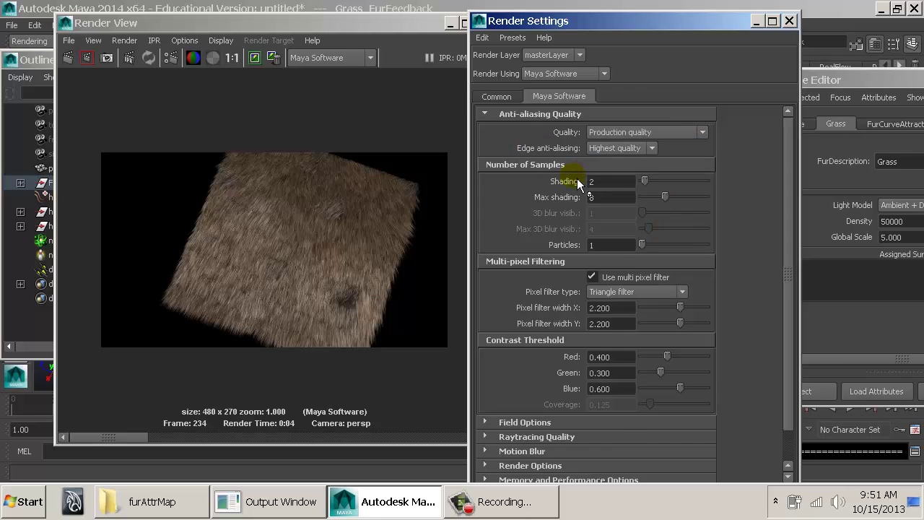
Set the red, green and blue contrast thresholds to 0.1
{"action": "scroll", "coordinate": [577, 178], "scroll_direction": "down", "scroll_amount": 2}
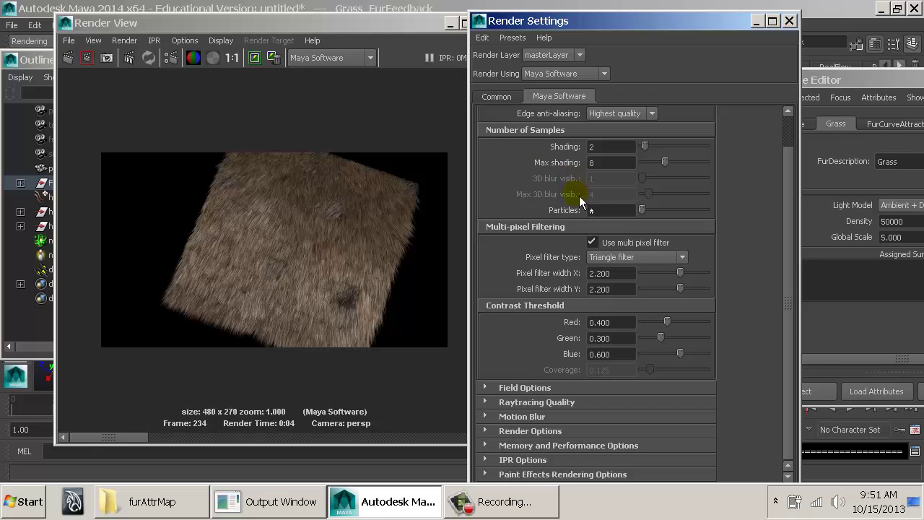
{"action": "type", "text": "0.1"}
{"action": "left_click", "coordinate": [612, 337]}
{"action": "double_click", "coordinate": [612, 353]}
{"action": "type", "text": "0.1"}
{"action": "key", "text": "Return"}
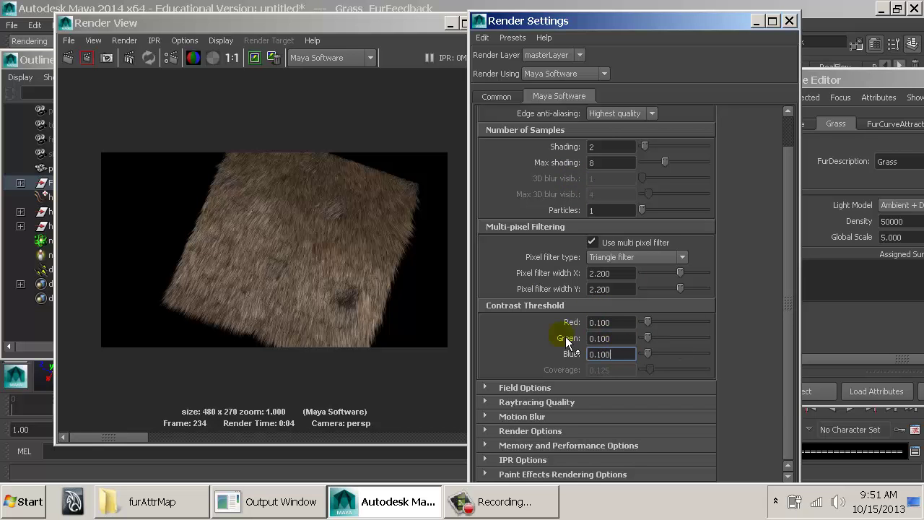
Switch the renderer to mental ray, set the unified sampling Quality to 1, and render the current frame
{"action": "left_click", "coordinate": [564, 75]}
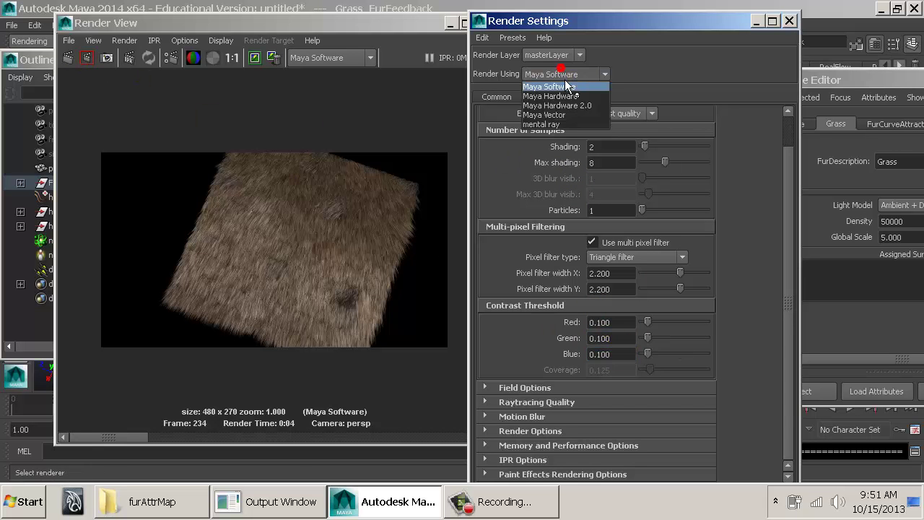
{"action": "left_click", "coordinate": [563, 123]}
{"action": "left_click", "coordinate": [630, 96]}
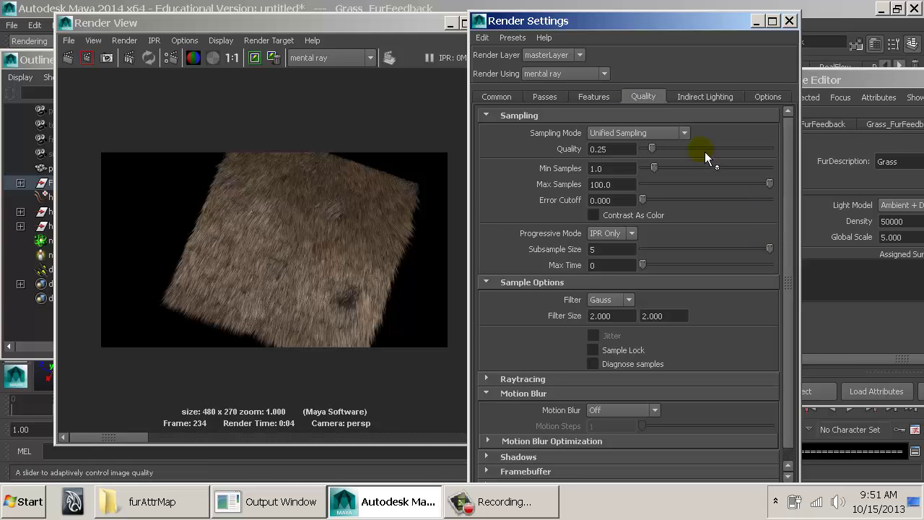
{"action": "type", "text": "1"}
{"action": "key", "text": "Tab"}
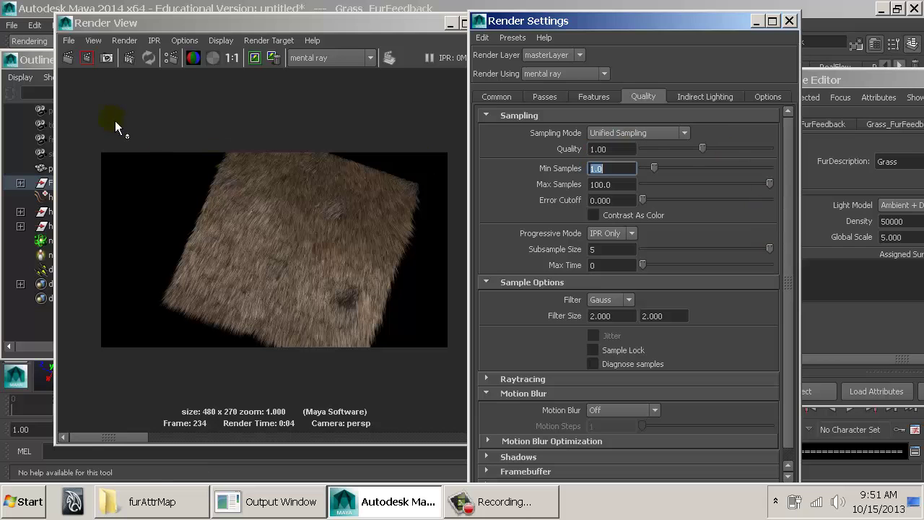
{"action": "left_click", "coordinate": [76, 63]}
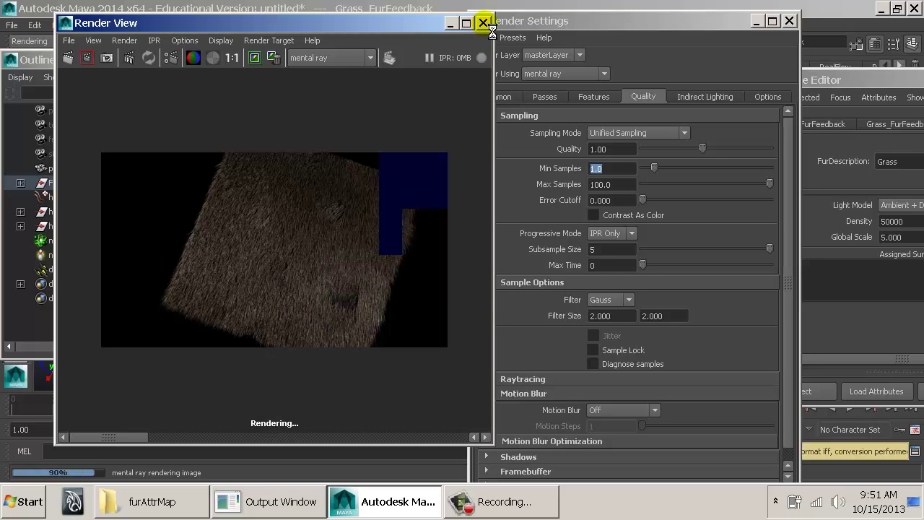
Close the render view, render settings, Attribute Editor and Outliner, and view the whole furry plane
{"action": "left_click", "coordinate": [483, 23]}
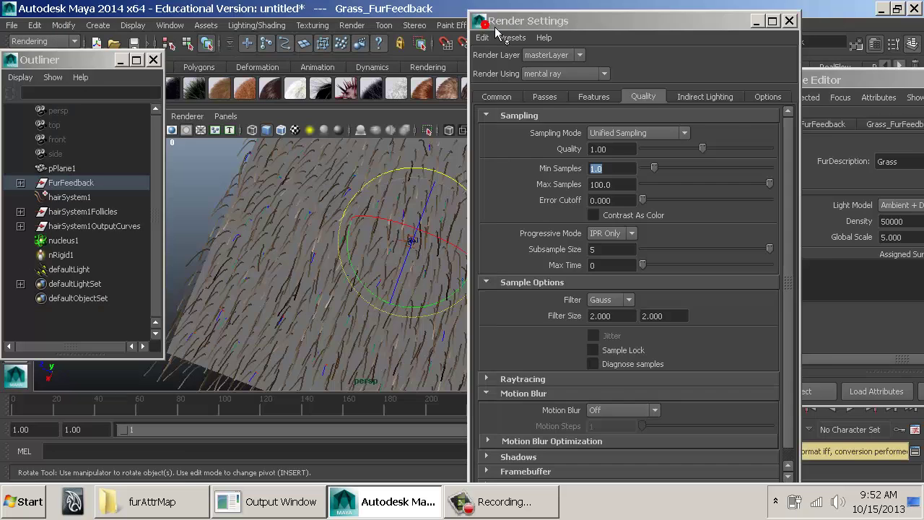
{"action": "left_click", "coordinate": [790, 21]}
{"action": "left_click_drag", "start_coordinate": [789, 81], "coordinate": [478, 82]}
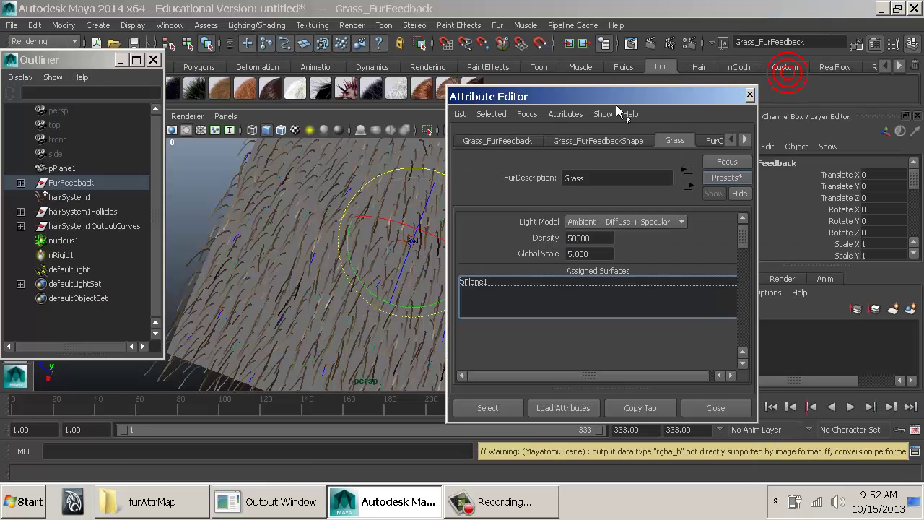
{"action": "left_click", "coordinate": [749, 91]}
{"action": "left_click_drag", "start_coordinate": [575, 329], "coordinate": [589, 275], "text": "alt"}
{"action": "right_click_drag", "start_coordinate": [590, 275], "coordinate": [354, 259], "text": "alt"}
{"action": "left_click", "coordinate": [153, 60]}
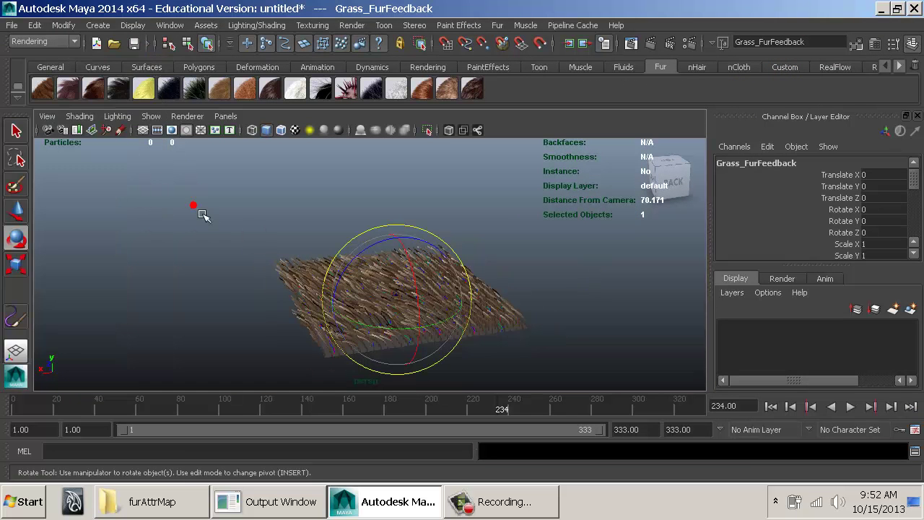
Select the polygon plane and key its translation and rotation at frame 1
{"action": "left_click", "coordinate": [195, 206]}
{"action": "left_click_drag", "start_coordinate": [195, 206], "coordinate": [355, 294], "text": "alt"}
{"action": "left_click", "coordinate": [355, 295]}
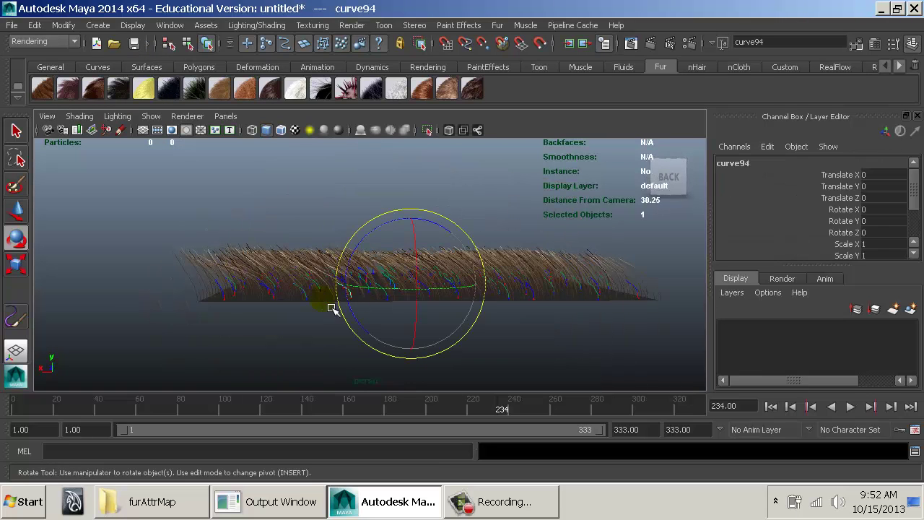
{"action": "left_click", "coordinate": [328, 307]}
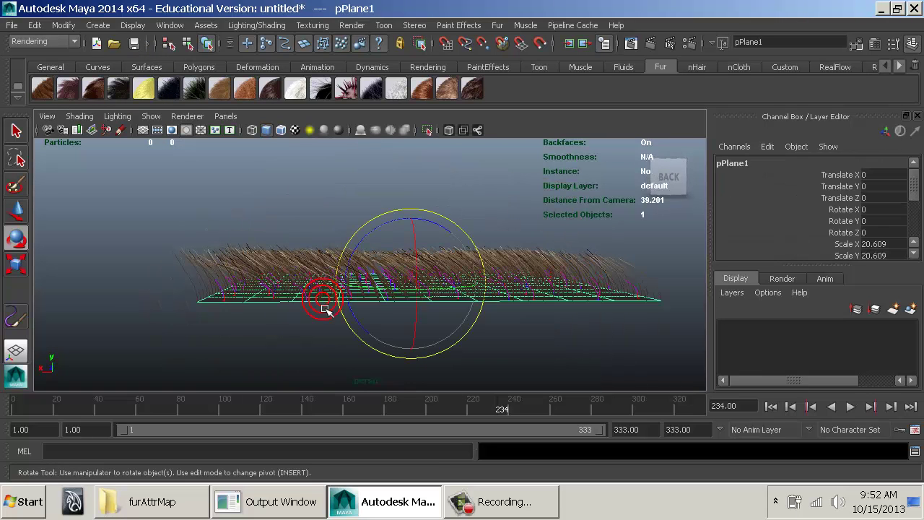
{"action": "left_click", "coordinate": [770, 406]}
{"action": "key", "text": "shift+w"}
{"action": "key", "text": "shift+e"}
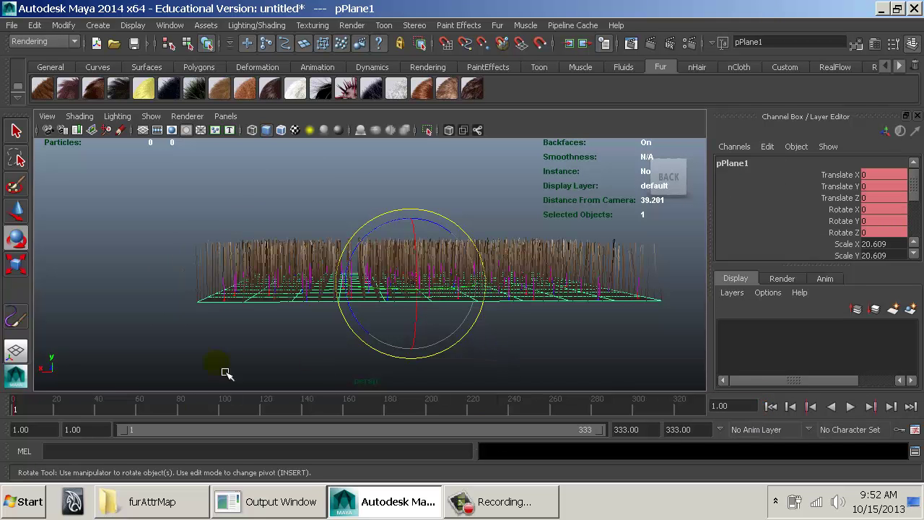
At frame 60, raise the plane to about Y 11.2 and rotate it to about X -35, Y -1, Z -71 degrees
{"action": "left_click", "coordinate": [137, 407]}
{"action": "right_click_drag", "start_coordinate": [402, 354], "coordinate": [374, 277], "text": "alt"}
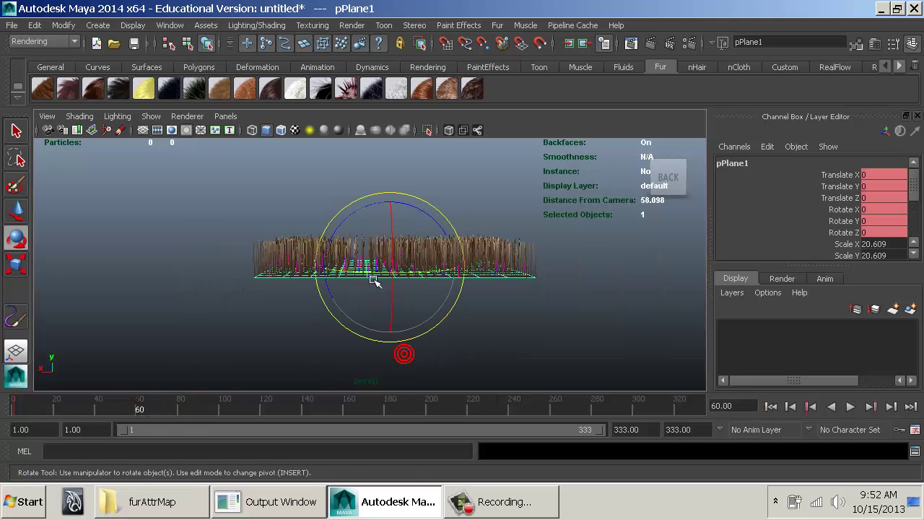
{"action": "key", "text": "w"}
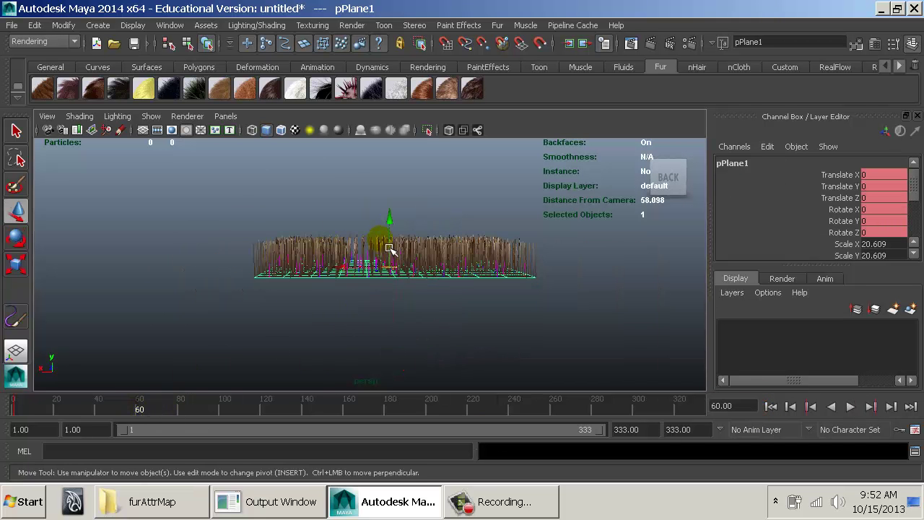
{"action": "left_click_drag", "start_coordinate": [387, 230], "coordinate": [398, 108]}
{"action": "middle_click_drag", "start_coordinate": [404, 210], "coordinate": [408, 297], "text": "alt"}
{"action": "key", "text": "e"}
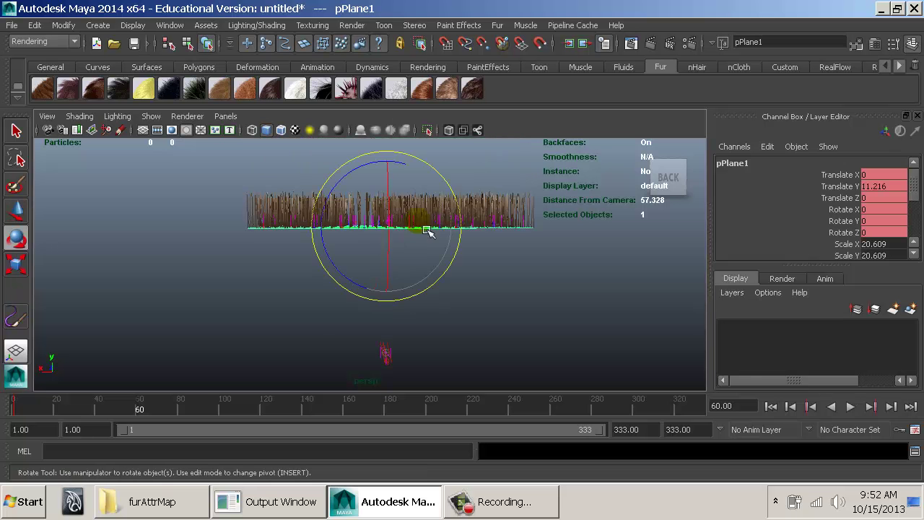
{"action": "left_click_drag", "start_coordinate": [356, 168], "coordinate": [403, 263]}
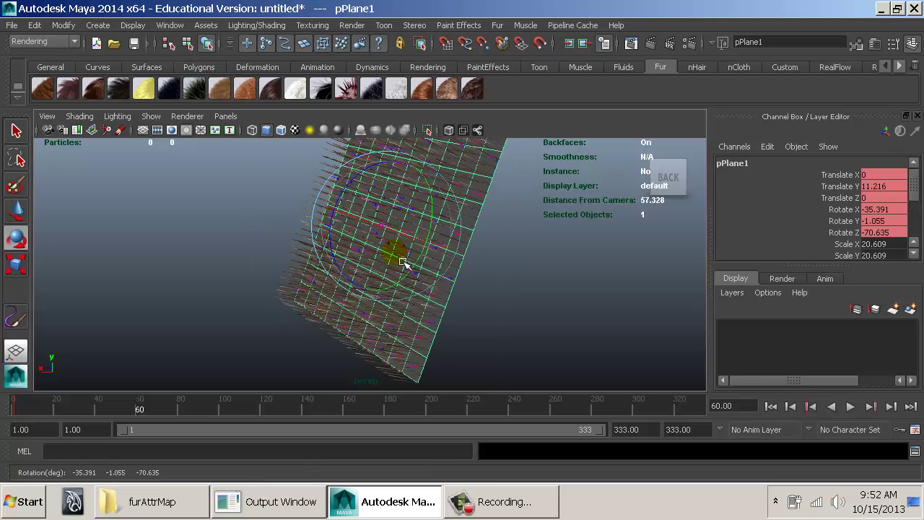
At frame 123, rotate the plane to about X -138, Y 12, Z -163 degrees and move it to about X -32.4, Y -4.7
{"action": "left_click", "coordinate": [273, 409]}
{"action": "key", "text": "w"}
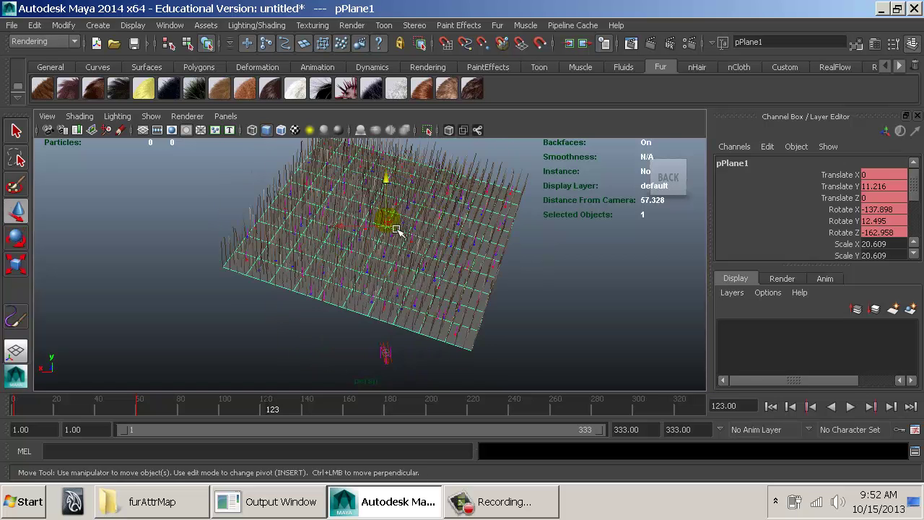
{"action": "left_click_drag", "start_coordinate": [388, 223], "coordinate": [556, 340]}
{"action": "right_click_drag", "start_coordinate": [423, 340], "coordinate": [367, 325], "text": "alt"}
{"action": "left_click_drag", "start_coordinate": [337, 329], "coordinate": [632, 350]}
{"action": "middle_click_drag", "start_coordinate": [632, 350], "coordinate": [390, 314], "text": "alt"}
{"action": "left_click_drag", "start_coordinate": [479, 242], "coordinate": [492, 308]}
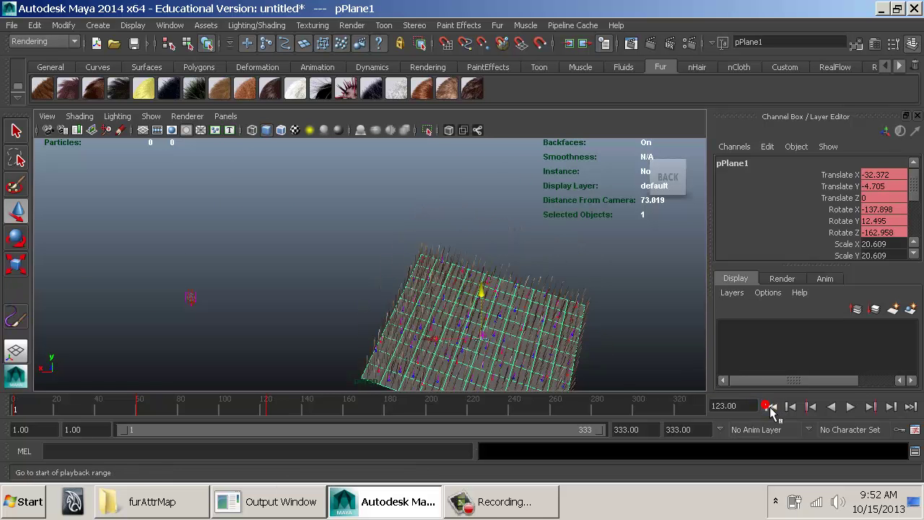
Play the plane's animation from the first frame, stop it at frame 169, and render that frame with mental ray
{"action": "left_click", "coordinate": [770, 406]}
{"action": "middle_click_drag", "start_coordinate": [584, 324], "coordinate": [687, 344], "text": "alt"}
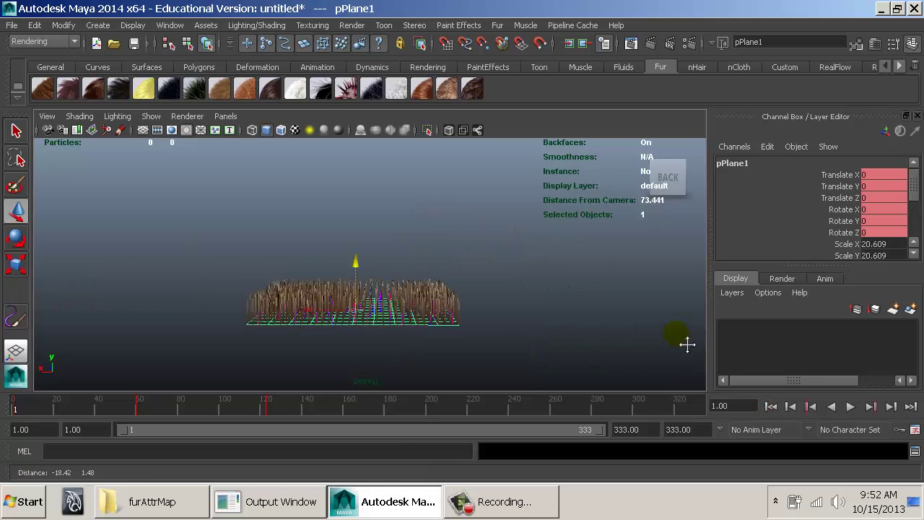
{"action": "key", "text": "alt+v"}
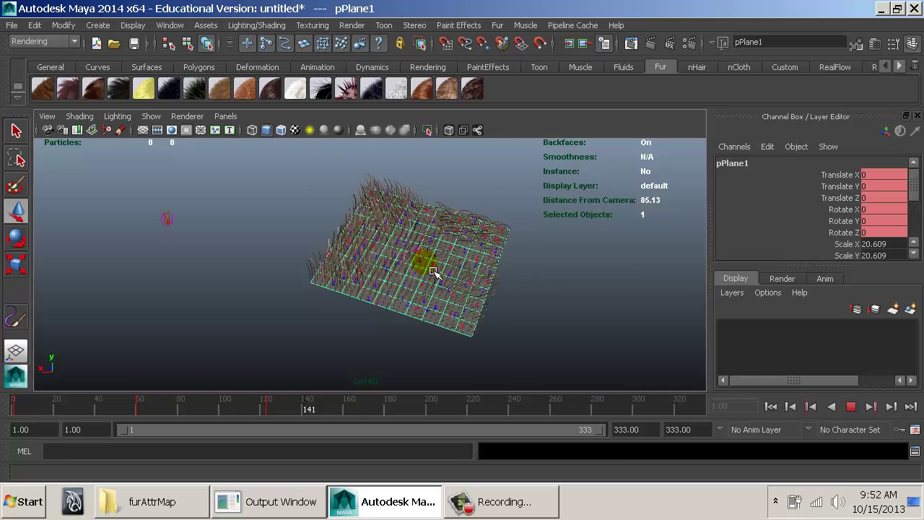
{"action": "key", "text": "Escape"}
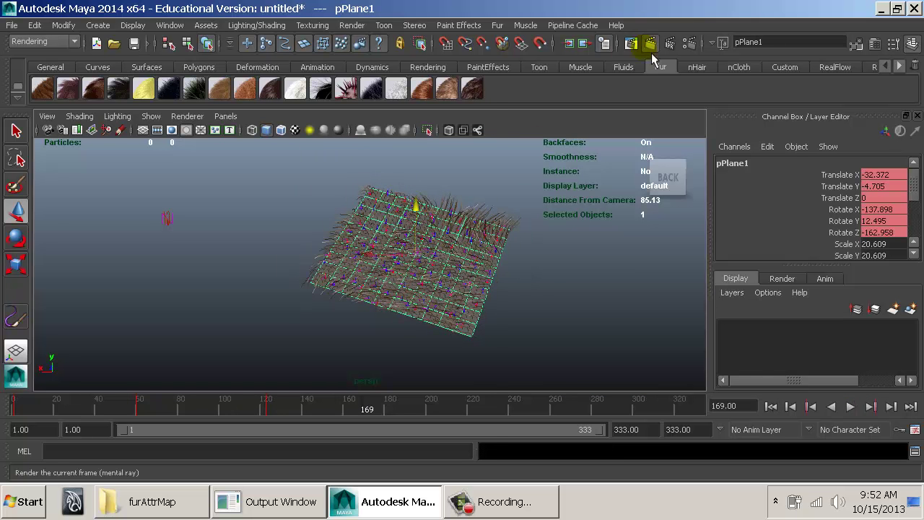
{"action": "left_click", "coordinate": [651, 52]}
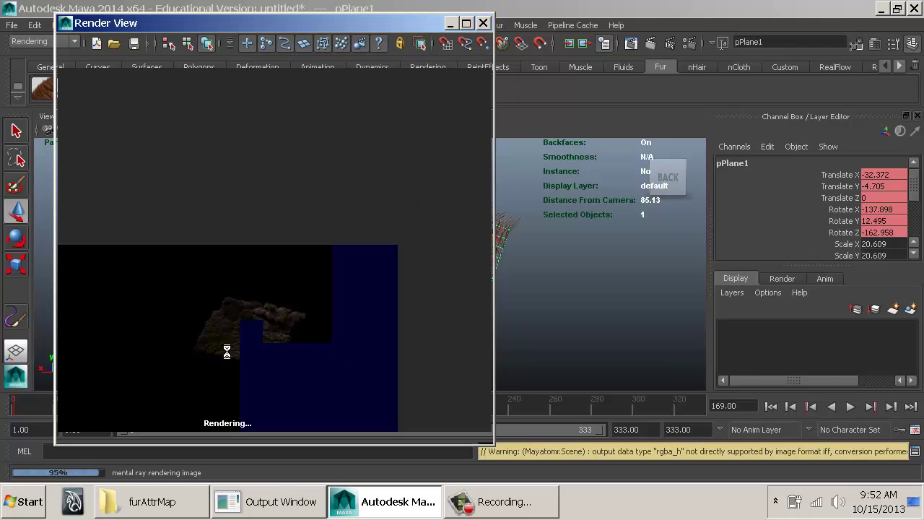
Close the render, deselect the plane and create a polygon sphere at the origin
{"action": "left_click", "coordinate": [482, 23]}
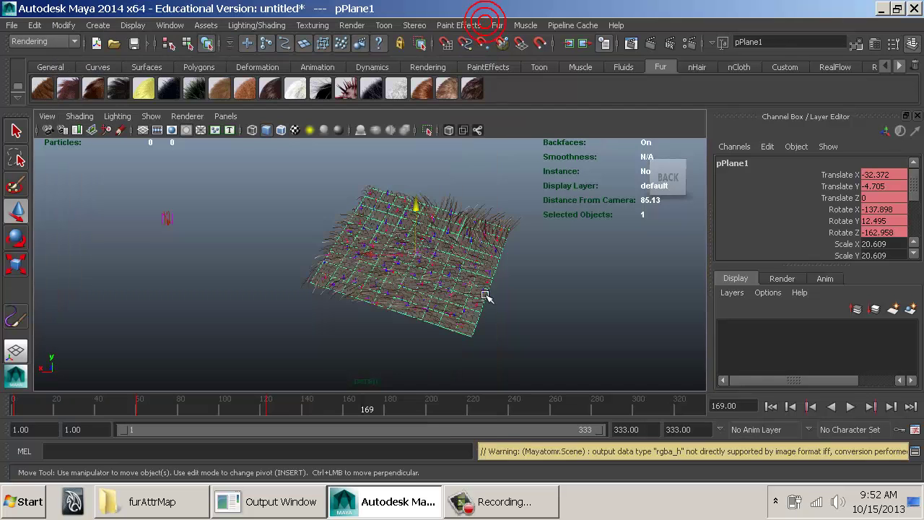
{"action": "left_click", "coordinate": [545, 295]}
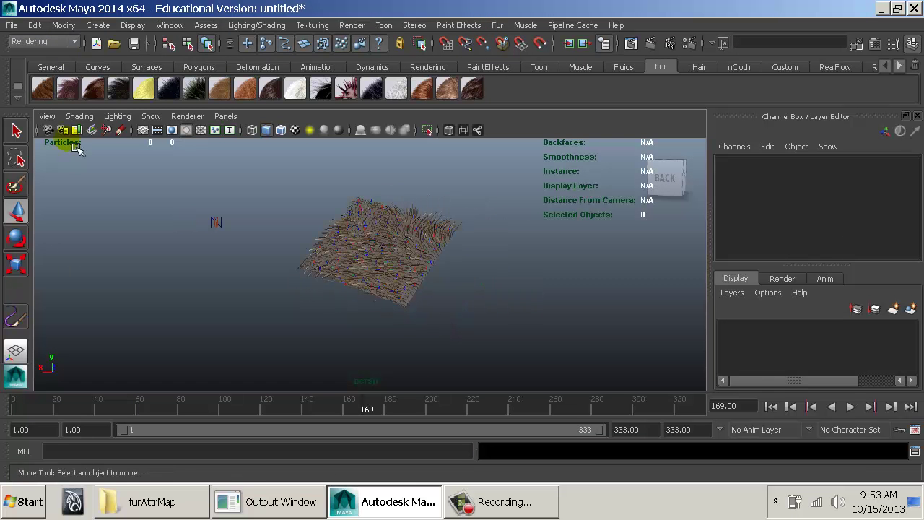
{"action": "left_click", "coordinate": [95, 25]}
{"action": "mouse_move", "coordinate": [137, 67]}
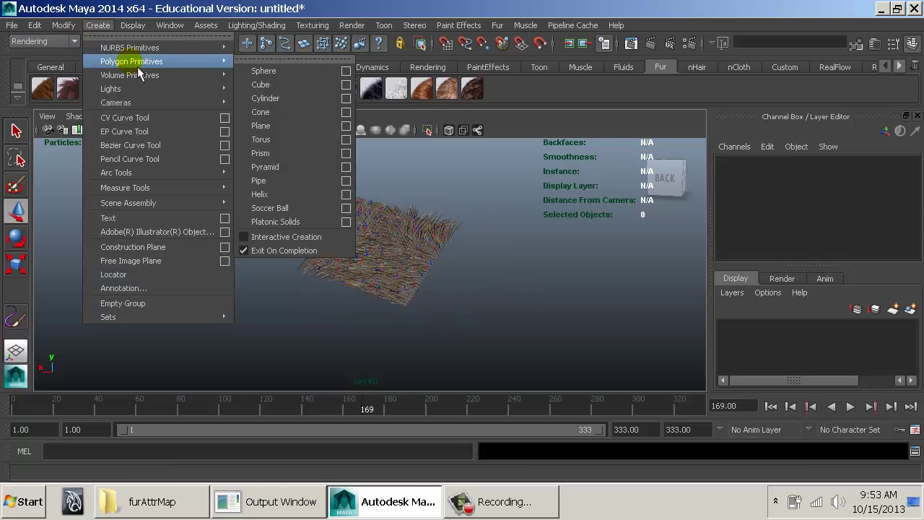
{"action": "left_click", "coordinate": [268, 70]}
{"action": "mouse_move", "coordinate": [541, 289]}
{"action": "left_mouse_down", "text": "alt"}
{"action": "mouse_move", "coordinate": [522, 268]}
{"action": "mouse_move", "coordinate": [495, 279]}
{"action": "mouse_move", "coordinate": [553, 300]}
{"action": "left_mouse_up", "text": "alt"}
{"action": "right_click_drag", "start_coordinate": [510, 280], "coordinate": [578, 301], "text": "alt"}
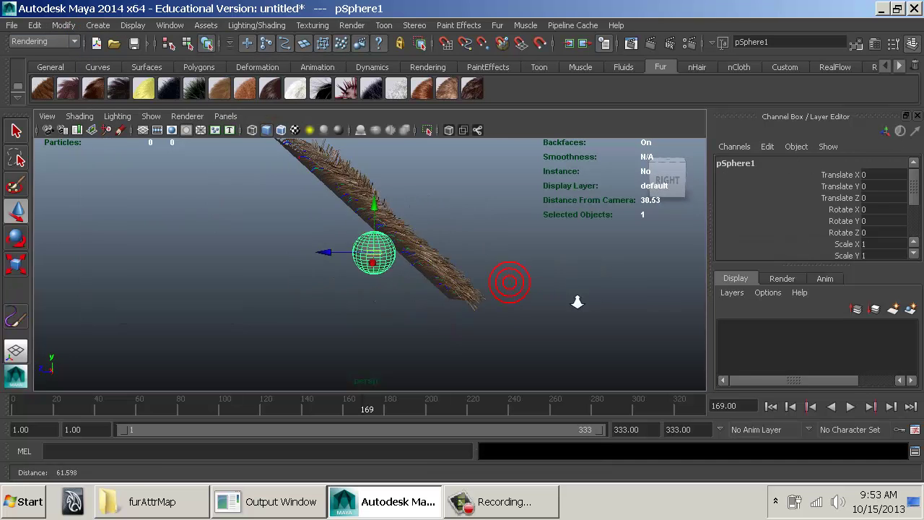
{"action": "left_click_drag", "start_coordinate": [439, 252], "coordinate": [462, 261], "text": "alt"}
{"action": "right_click_drag", "start_coordinate": [462, 261], "coordinate": [558, 270], "text": "alt"}
{"action": "right_click_drag", "start_coordinate": [503, 278], "coordinate": [456, 277], "text": "alt"}
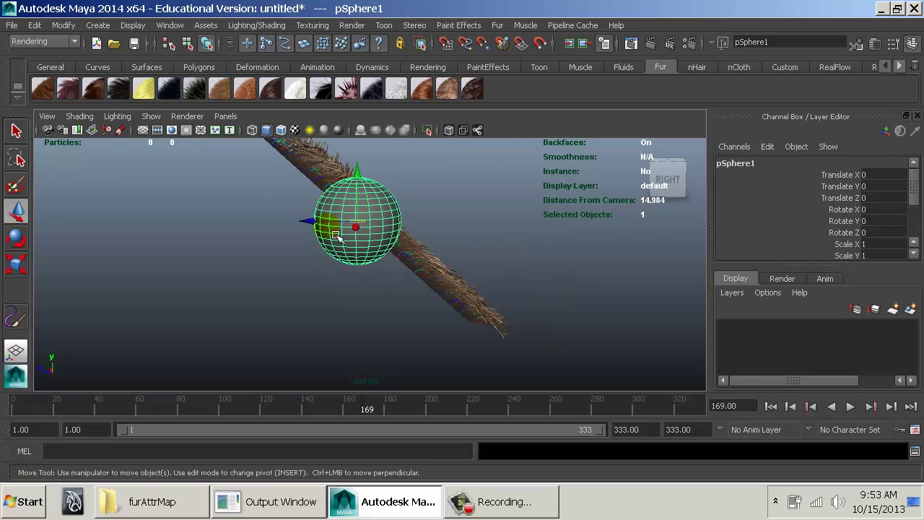
Try shifting the sphere along its Z and Y axes, and undo the last two moves
{"action": "mouse_move", "coordinate": [316, 224]}
{"action": "left_mouse_down"}
{"action": "mouse_move", "coordinate": [789, 238]}
{"action": "mouse_move", "coordinate": [444, 239]}
{"action": "mouse_move", "coordinate": [319, 222]}
{"action": "left_mouse_up"}
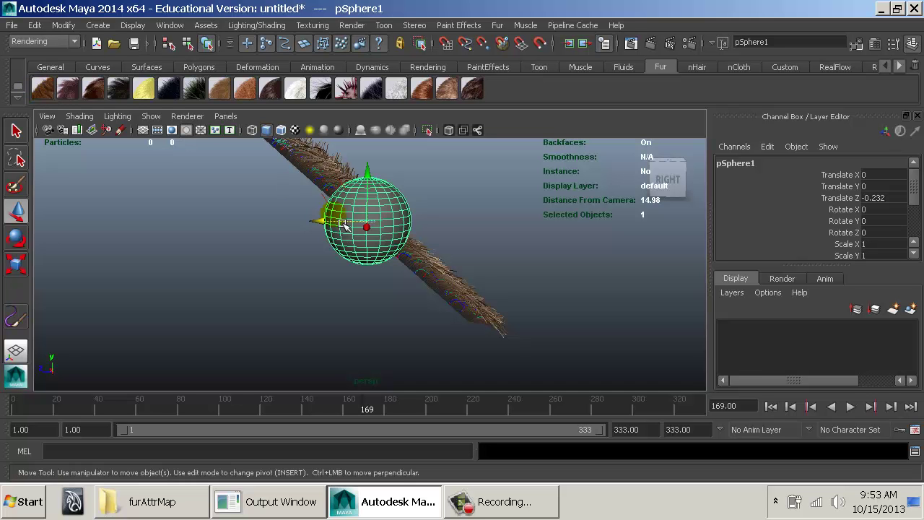
{"action": "left_click_drag", "start_coordinate": [321, 222], "coordinate": [326, 232]}
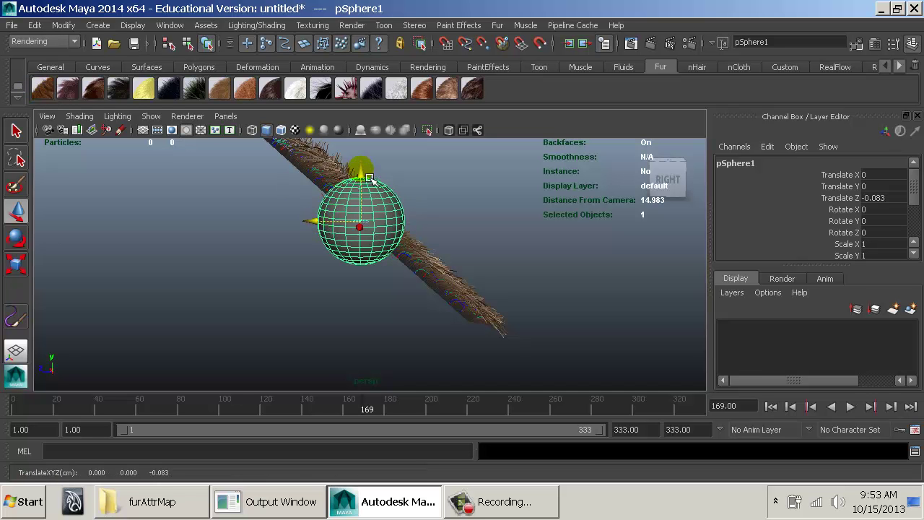
{"action": "left_click_drag", "start_coordinate": [361, 166], "coordinate": [414, 172]}
{"action": "left_click_drag", "start_coordinate": [318, 216], "coordinate": [310, 238]}
{"action": "left_click_drag", "start_coordinate": [345, 165], "coordinate": [355, 403]}
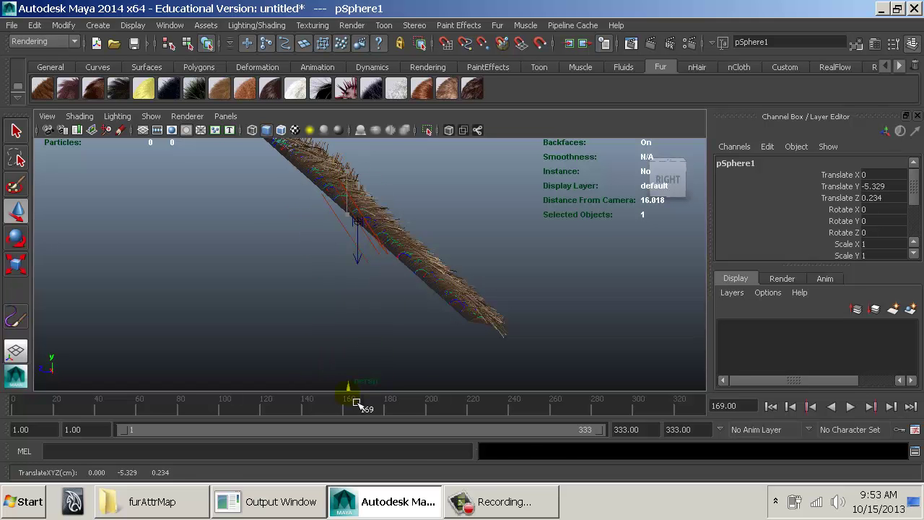
{"action": "key", "text": "ctrl+z"}
{"action": "key", "text": "ctrl+z"}
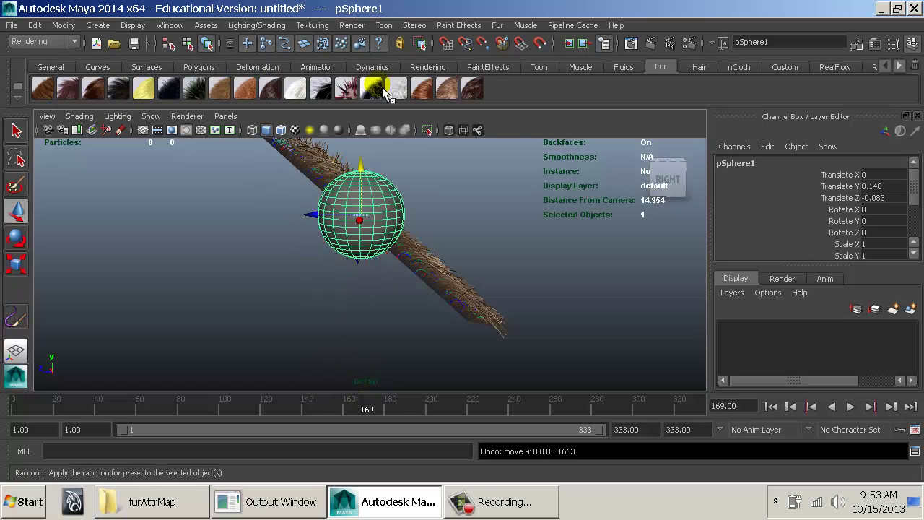
Deselect the sphere and inspect the fur on the plane from several angles
{"action": "left_click_drag", "start_coordinate": [570, 239], "coordinate": [302, 273], "text": "alt"}
{"action": "right_click_drag", "start_coordinate": [301, 273], "coordinate": [220, 253], "text": "alt"}
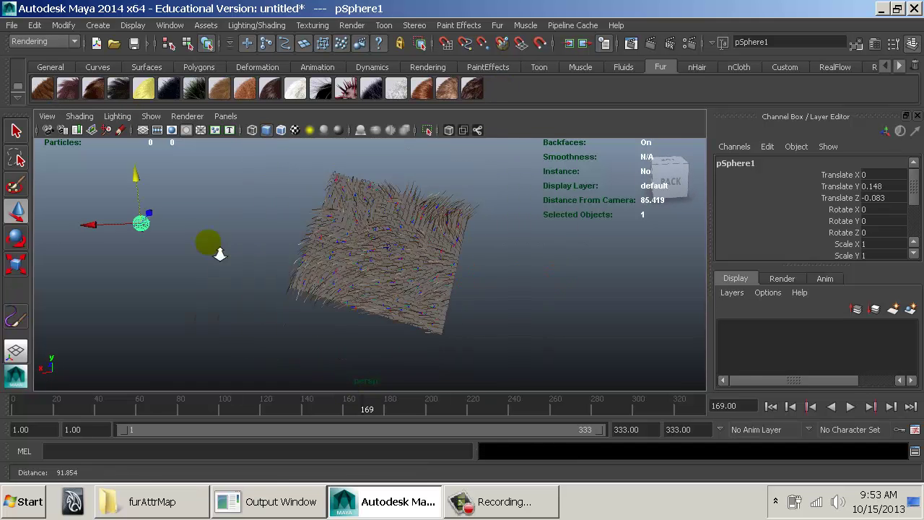
{"action": "left_click", "coordinate": [214, 252]}
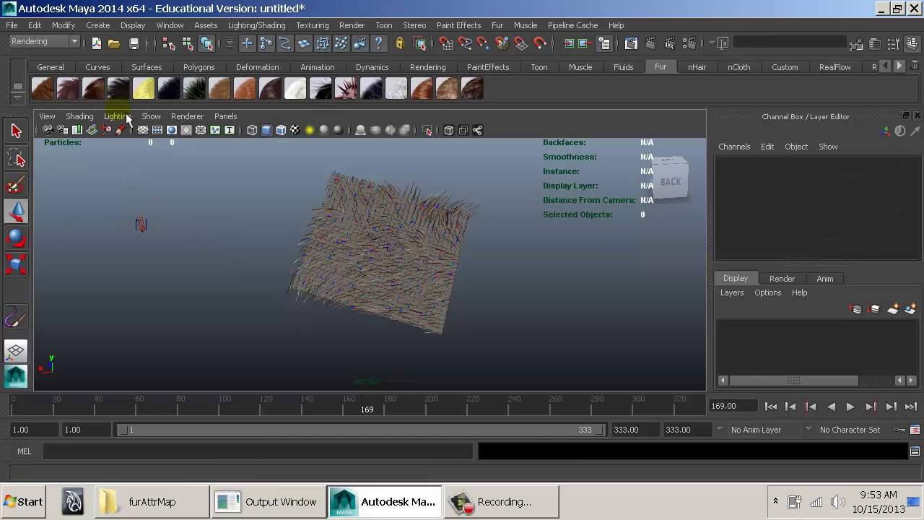
{"action": "left_click_drag", "start_coordinate": [226, 260], "coordinate": [289, 268], "text": "alt"}
{"action": "right_click_drag", "start_coordinate": [289, 268], "coordinate": [498, 272], "text": "alt"}
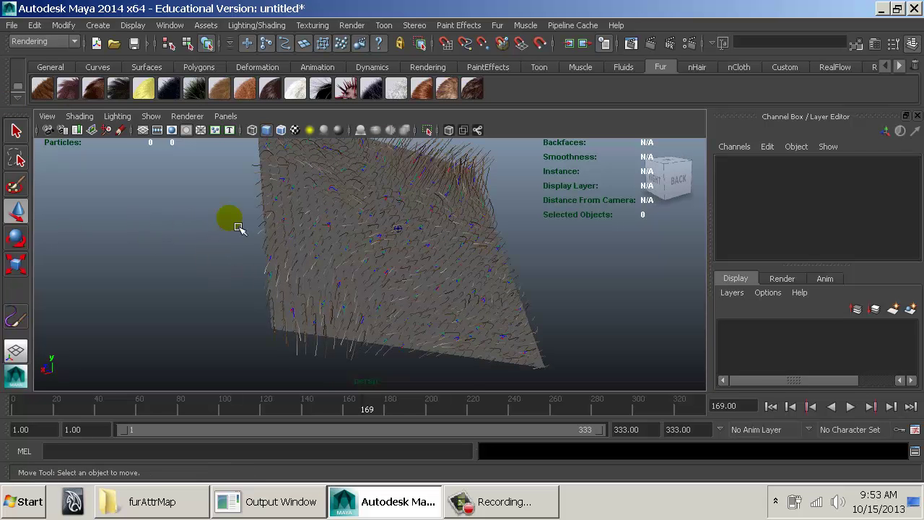
{"action": "left_click_drag", "start_coordinate": [509, 333], "coordinate": [367, 328], "text": "alt"}
{"action": "right_click_drag", "start_coordinate": [368, 328], "coordinate": [212, 308], "text": "alt"}
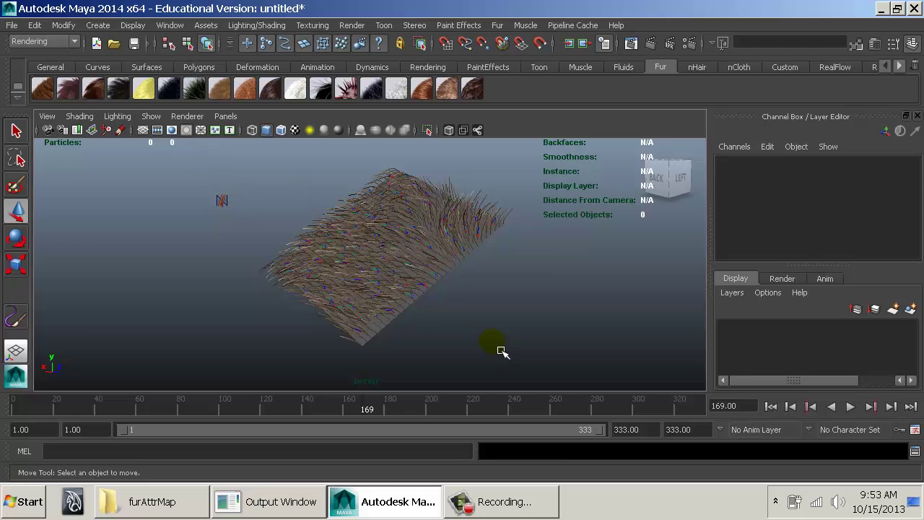
Start a new scene without saving the old one and extend the timeline to end at frame 444
{"action": "key", "text": "ctrl+n"}
{"action": "left_click", "coordinate": [462, 251]}
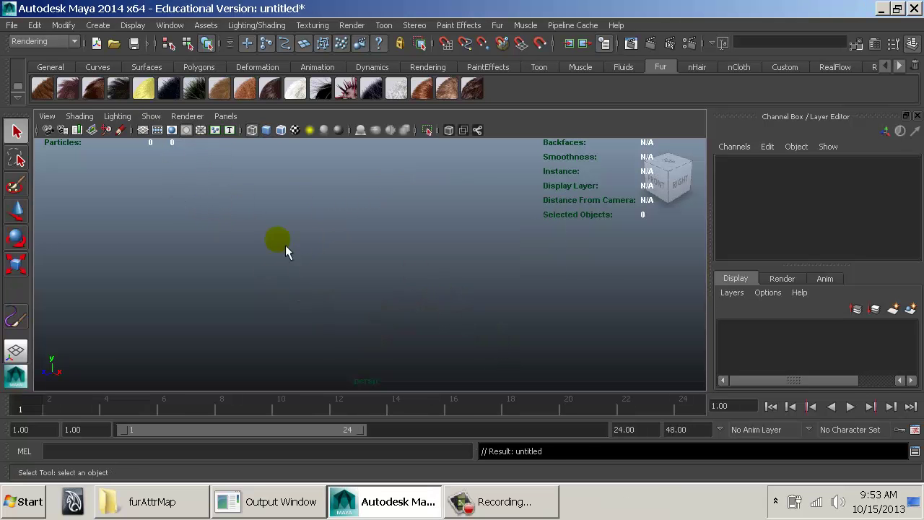
{"action": "type", "text": "444"}
{"action": "key", "text": "Return"}
Draw a wavy, roughly horizontal CV curve spanning the front view
{"action": "left_click", "coordinate": [97, 25]}
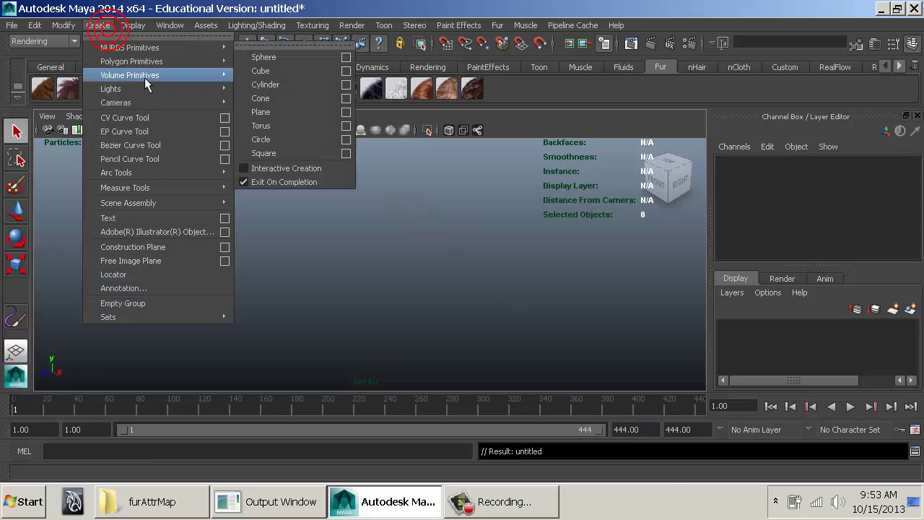
{"action": "left_click", "coordinate": [158, 123]}
{"action": "key", "text": "space"}
{"action": "left_click_drag", "start_coordinate": [334, 252], "coordinate": [198, 267]}
{"action": "left_click", "coordinate": [76, 295]}
{"action": "left_click", "coordinate": [141, 259]}
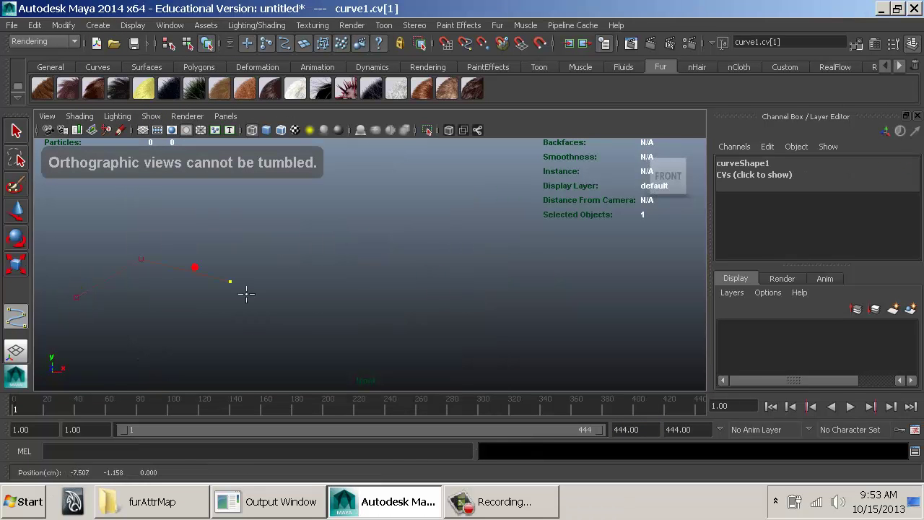
{"action": "left_click", "coordinate": [250, 288]}
{"action": "left_click", "coordinate": [351, 309]}
{"action": "left_click", "coordinate": [451, 303]}
{"action": "left_click", "coordinate": [550, 261]}
{"action": "left_click", "coordinate": [671, 265]}
{"action": "key", "text": "Return"}
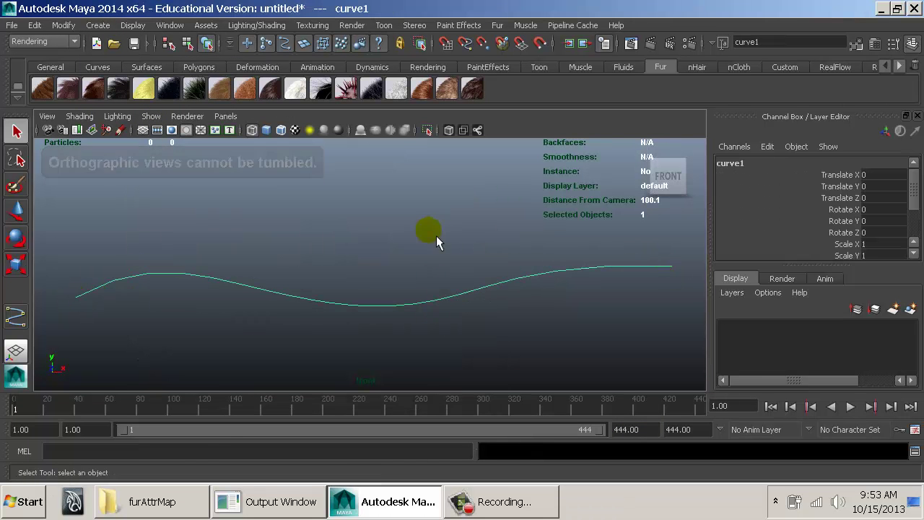
Make the curve dynamic with nHair, outputting NURBS curves with surface attachment and exact shape match on, and base snapping and mesh collision off
{"action": "key", "text": "space"}
{"action": "left_click_drag", "start_coordinate": [428, 231], "coordinate": [431, 209]}
{"action": "left_click_drag", "start_coordinate": [422, 258], "coordinate": [426, 227], "text": "alt"}
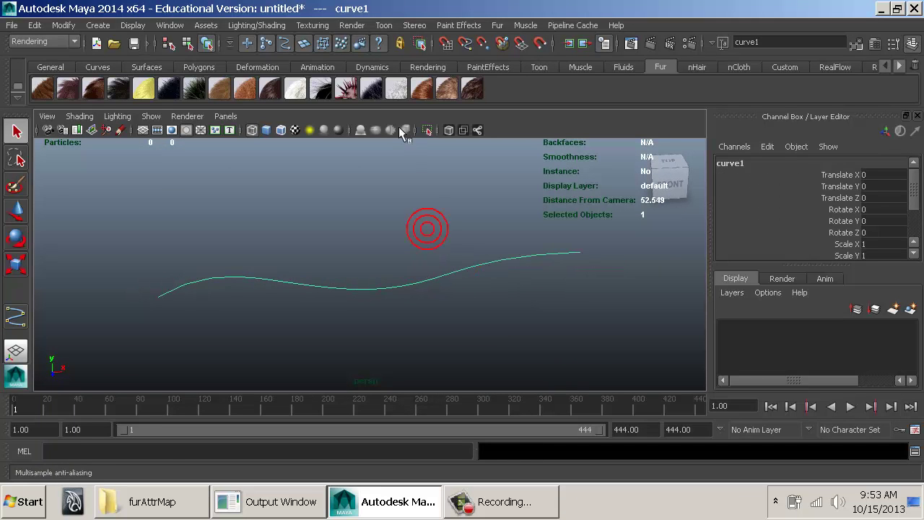
{"action": "left_click", "coordinate": [57, 43]}
{"action": "left_click", "coordinate": [29, 101]}
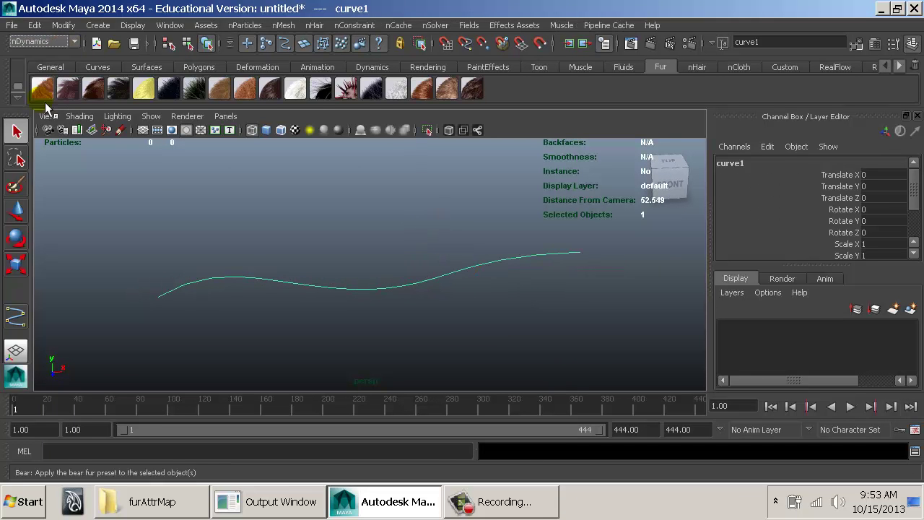
{"action": "left_click", "coordinate": [316, 26]}
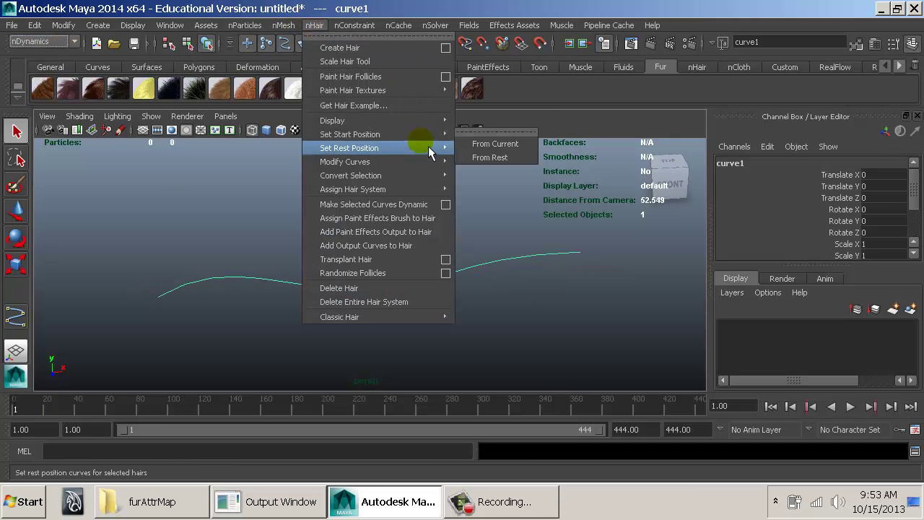
{"action": "mouse_move", "coordinate": [415, 183]}
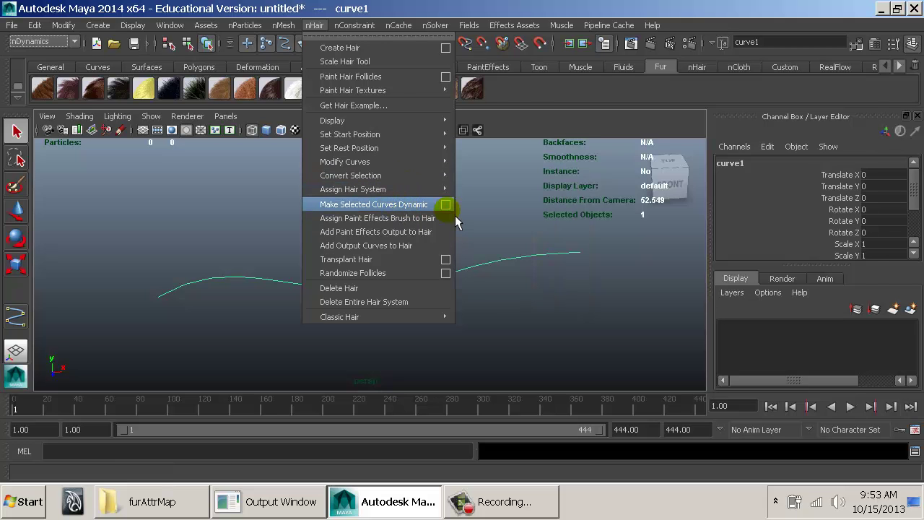
{"action": "left_click", "coordinate": [445, 204]}
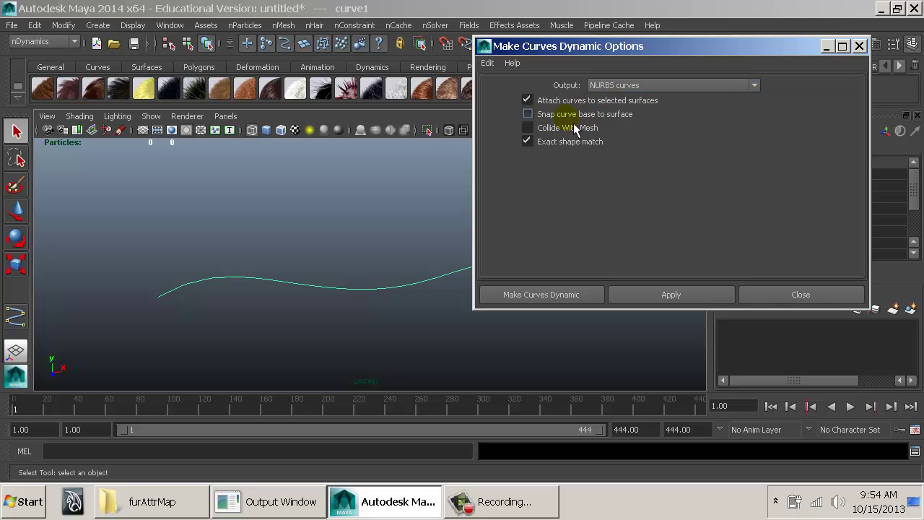
{"action": "left_click", "coordinate": [554, 294]}
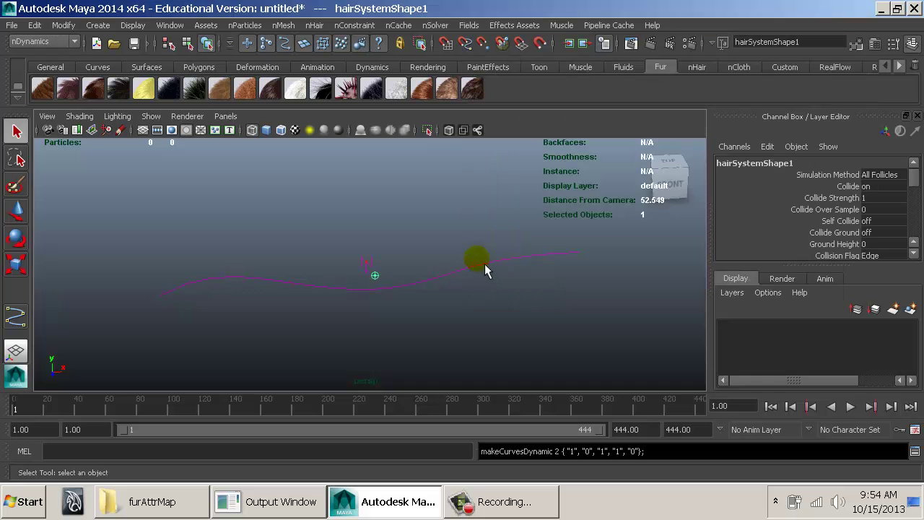
Play the hair simulation, stop it at frame 53, and hide the original input curve
{"action": "key", "text": "alt+v"}
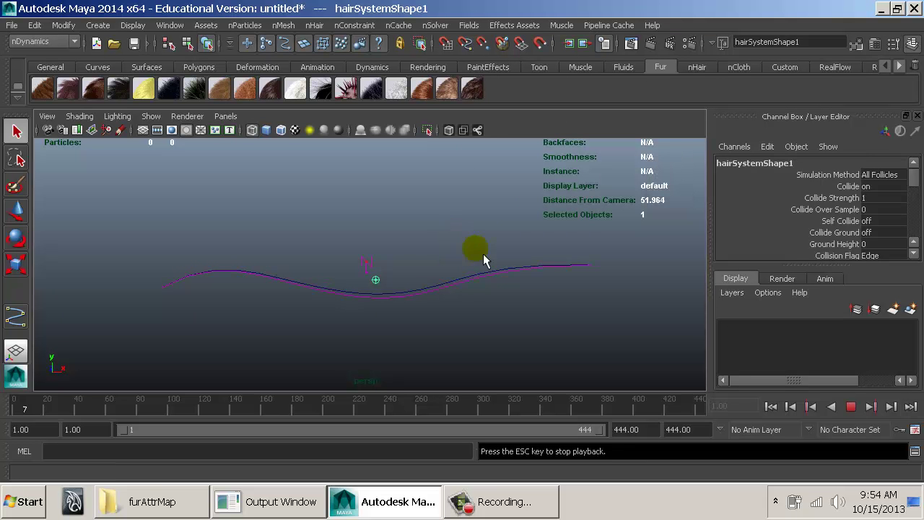
{"action": "key", "text": "Escape"}
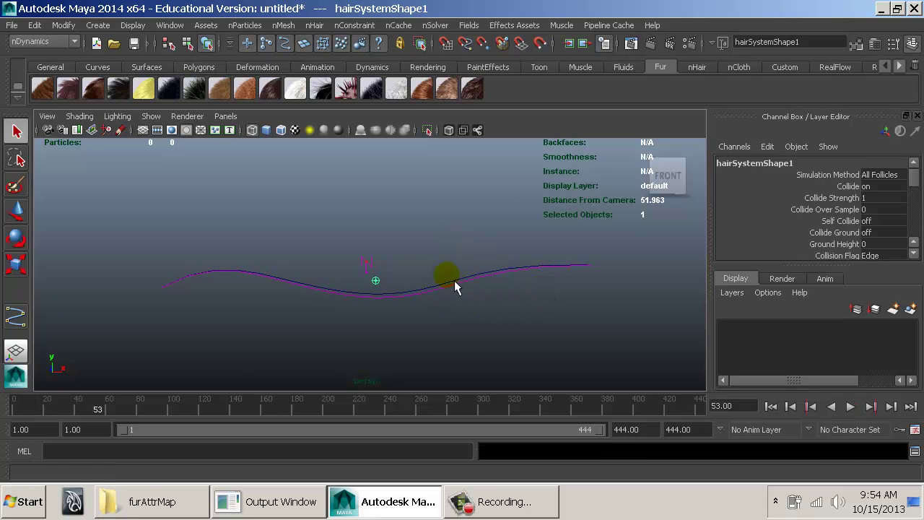
{"action": "left_click", "coordinate": [448, 288]}
{"action": "key", "text": "ctrl+h"}
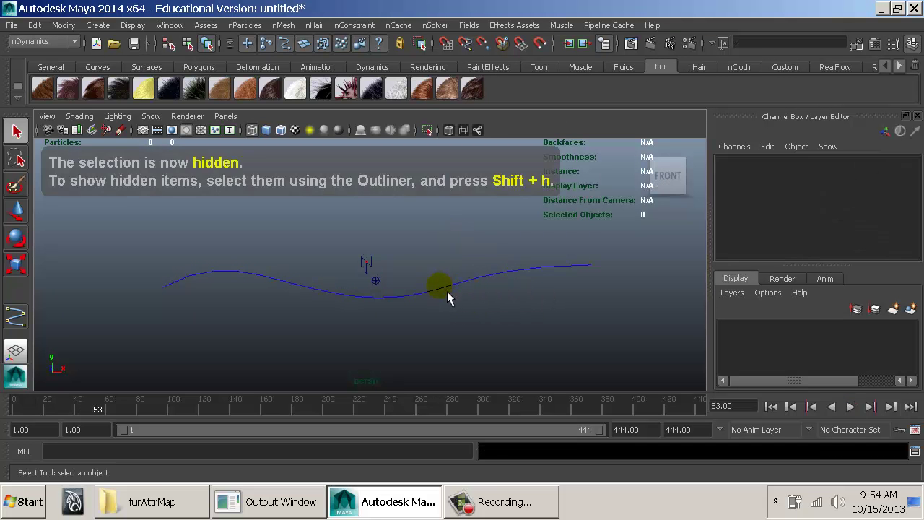
Select the dynamic output curve and play the simulation from the first frame, stopping at frame 42
{"action": "left_click", "coordinate": [448, 290]}
{"action": "left_click", "coordinate": [771, 407]}
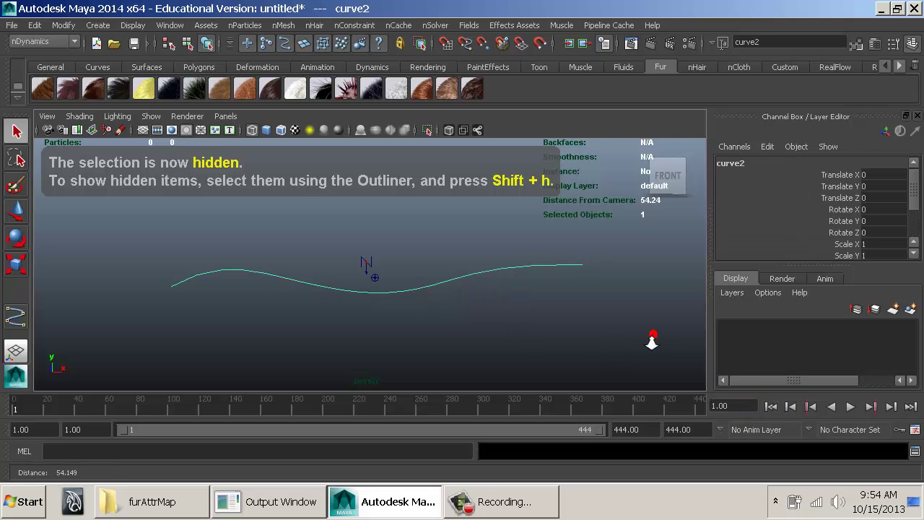
{"action": "key", "text": "alt+v"}
{"action": "key", "text": "Escape"}
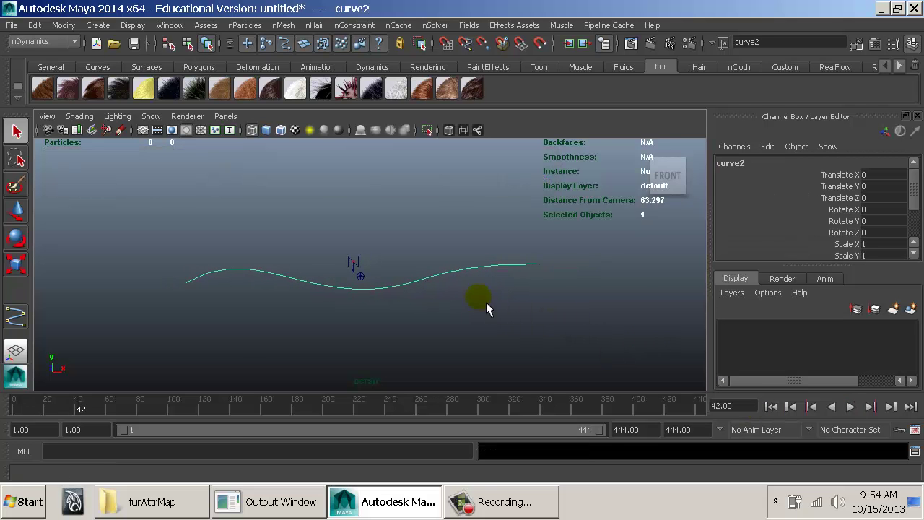
Set the Point Lock of the dynamic curve's follicle to Base
{"action": "key", "text": "space"}
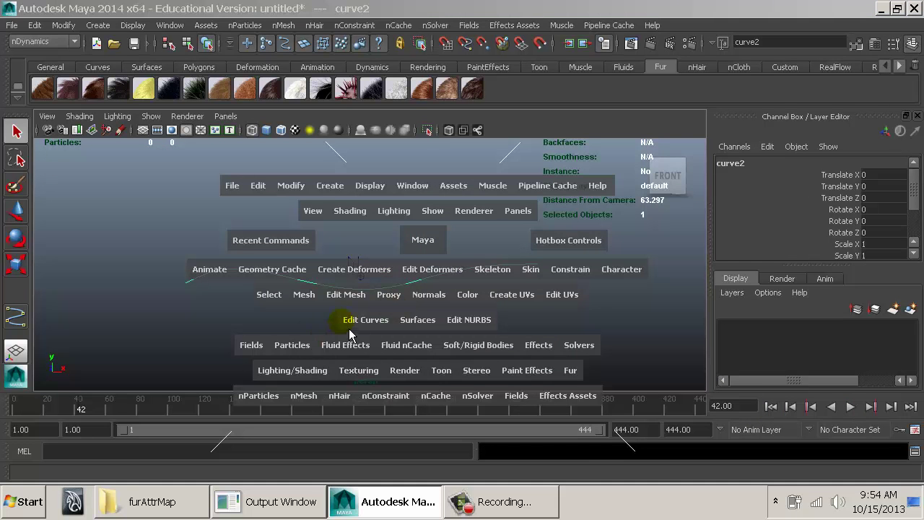
{"action": "key", "text": "ctrl+a"}
{"action": "left_click", "coordinate": [607, 141]}
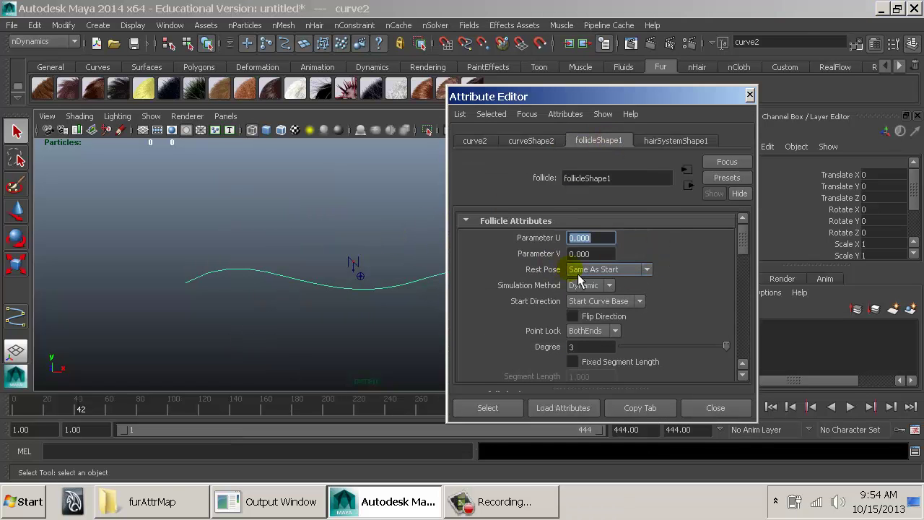
{"action": "scroll", "coordinate": [628, 307], "scroll_direction": "down", "scroll_amount": 2}
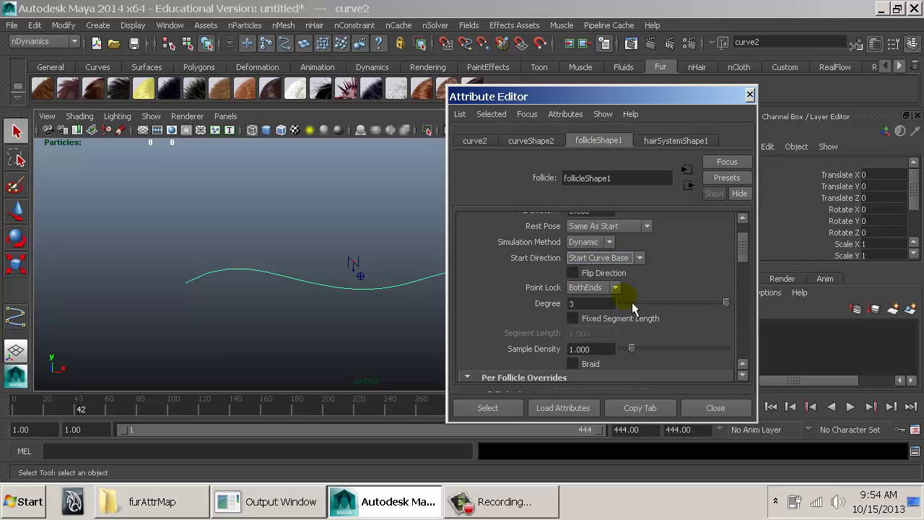
{"action": "left_click", "coordinate": [583, 291]}
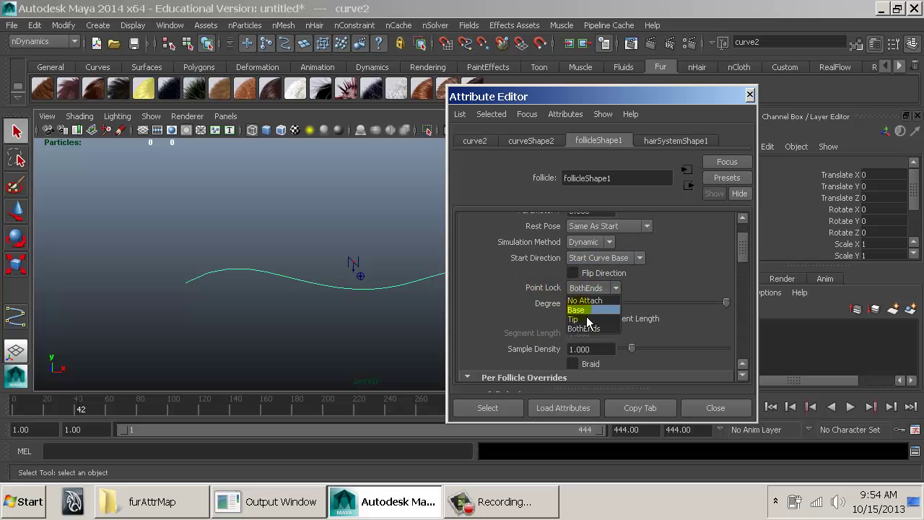
{"action": "left_click", "coordinate": [578, 310]}
Play the simulation with the base-locked curve and stop it at frame 168
{"action": "right_click_drag", "start_coordinate": [322, 256], "coordinate": [197, 212], "text": "alt"}
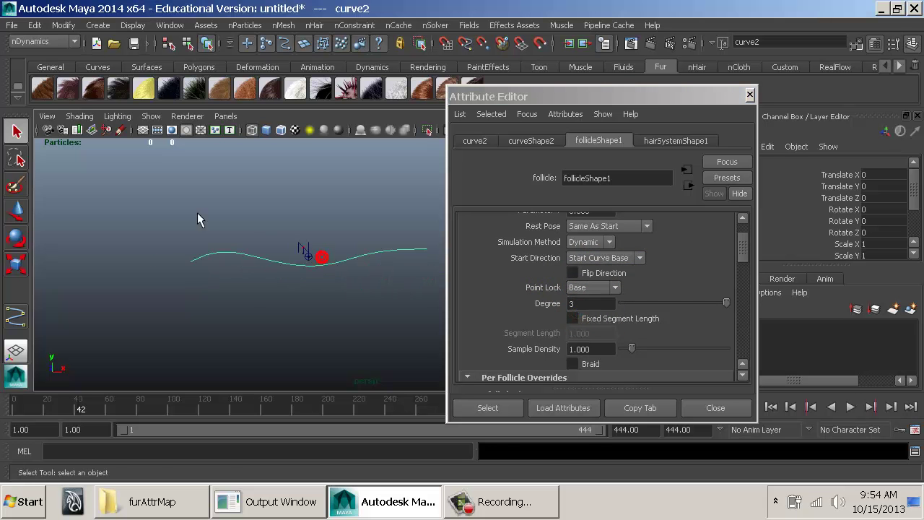
{"action": "middle_click_drag", "start_coordinate": [301, 246], "coordinate": [212, 227], "text": "alt"}
{"action": "key", "text": "alt+v"}
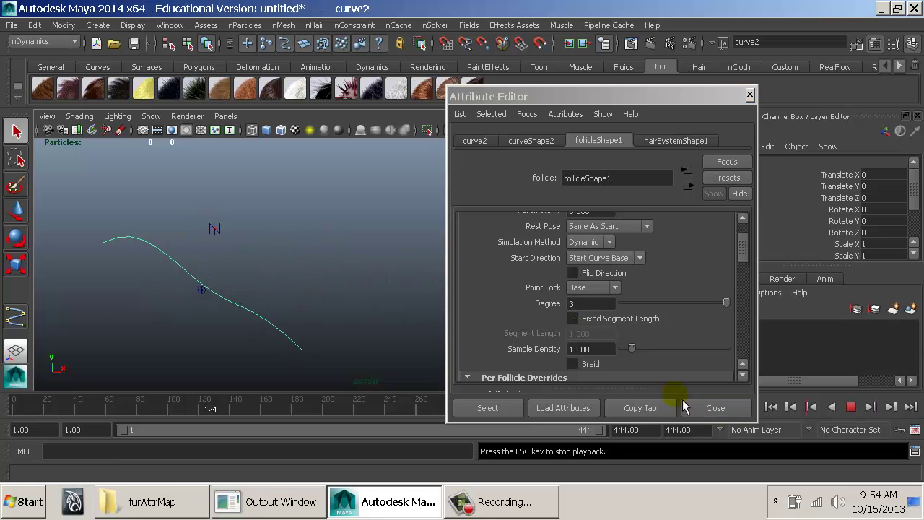
{"action": "key", "text": "Escape"}
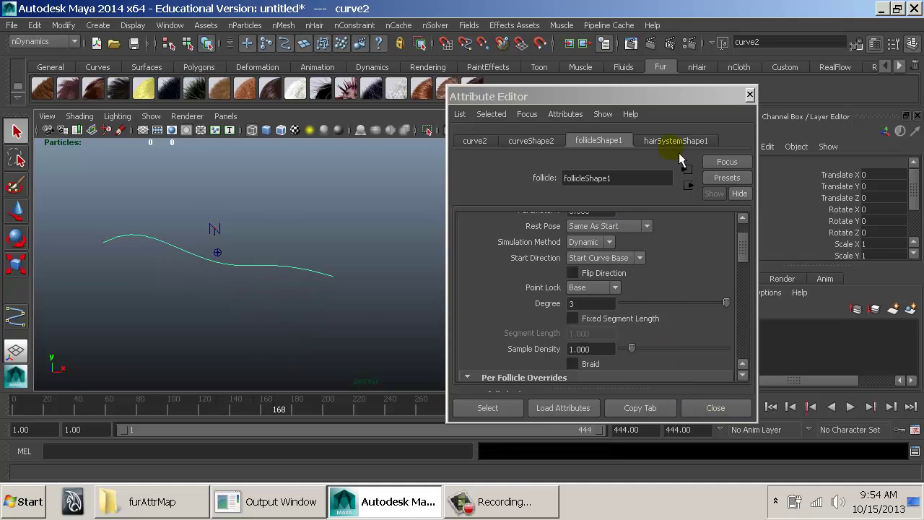
Lower the hair system's Stiffness Scale to 0.220 at position 0 and 0 at position 1 while the simulation plays from the first frame
{"action": "left_click", "coordinate": [677, 141]}
{"action": "scroll", "coordinate": [645, 280], "scroll_direction": "down", "scroll_amount": 2}
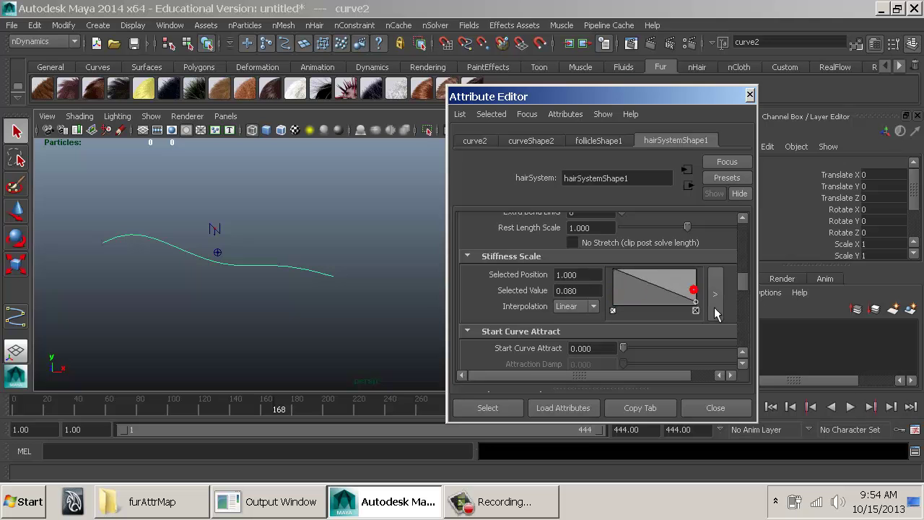
{"action": "left_click", "coordinate": [770, 406]}
{"action": "key", "text": "alt+v"}
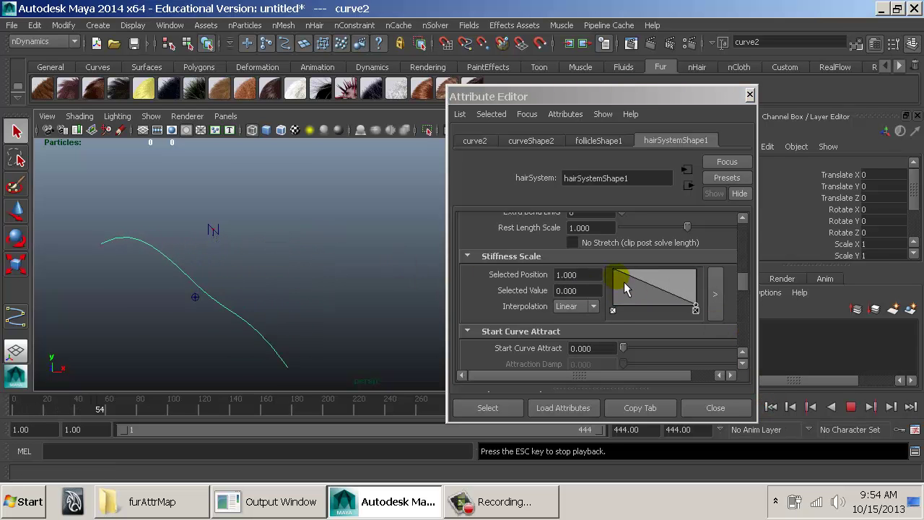
{"action": "left_click_drag", "start_coordinate": [613, 271], "coordinate": [612, 297]}
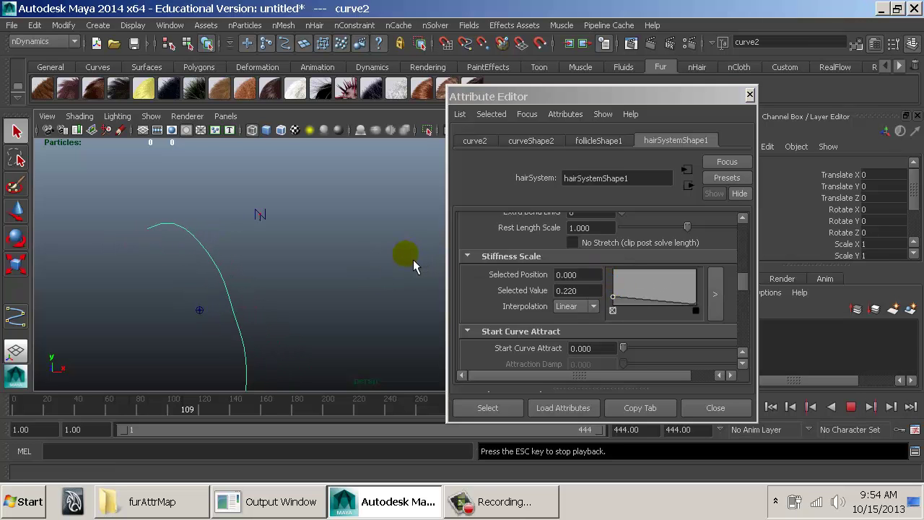
{"action": "key", "text": "Escape"}
{"action": "left_click", "coordinate": [716, 408]}
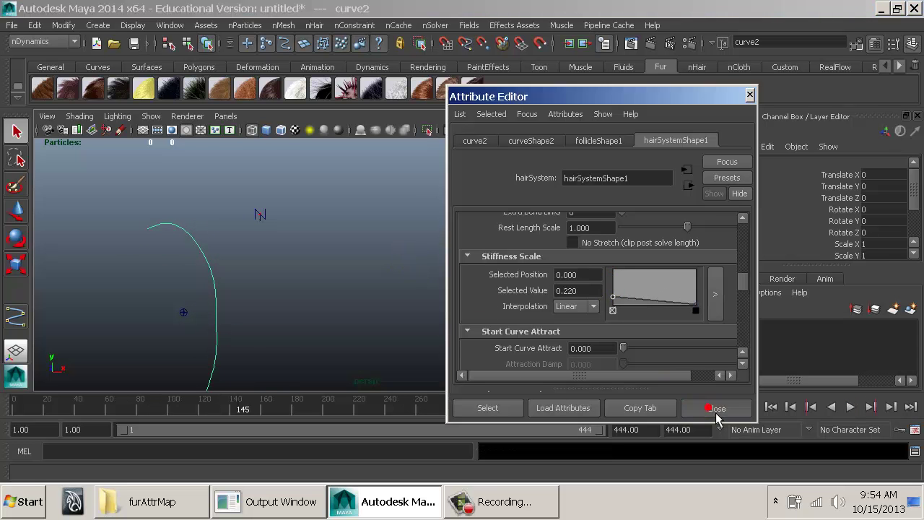
{"action": "left_click", "coordinate": [772, 409]}
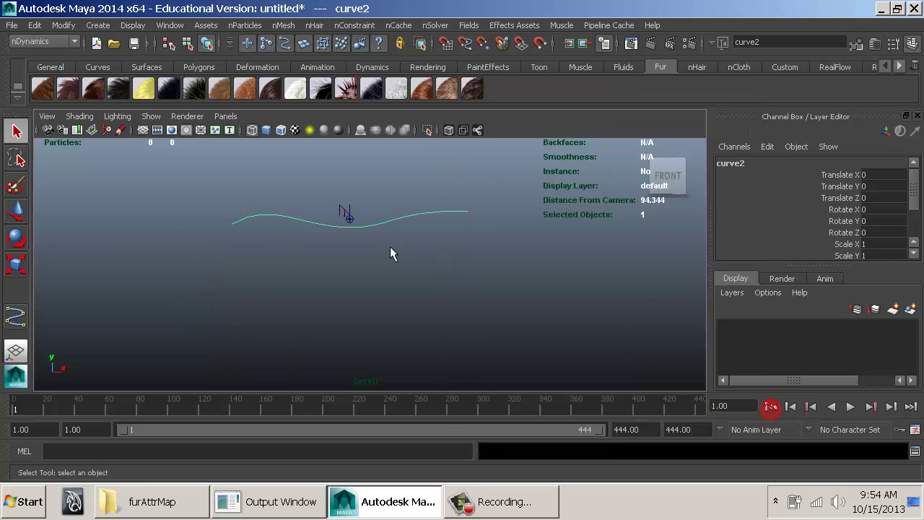
Create a NURBS circle, move it to the base end of the dynamic curve and rotate it to face along the curve
{"action": "left_click", "coordinate": [100, 26]}
{"action": "left_click", "coordinate": [130, 47]}
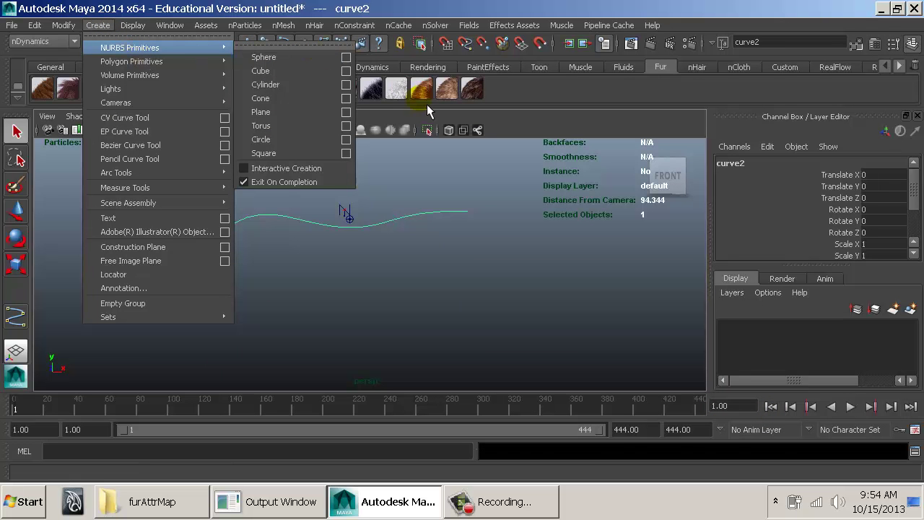
{"action": "left_click", "coordinate": [289, 139]}
{"action": "key", "text": "w"}
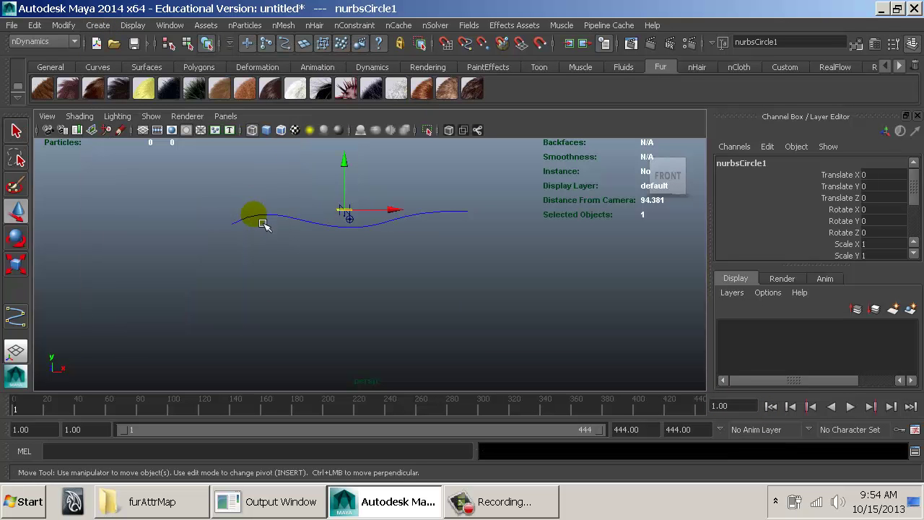
{"action": "middle_click_drag", "start_coordinate": [264, 221], "coordinate": [200, 237]}
{"action": "key", "text": "e"}
{"action": "left_click_drag", "start_coordinate": [294, 197], "coordinate": [324, 235]}
Extrude the circle along the dynamic curve as a NURBS tube, using At path position, Component pivot and Profile normal orientation
{"action": "left_click", "coordinate": [325, 225], "text": "shift"}
{"action": "key", "text": "space"}
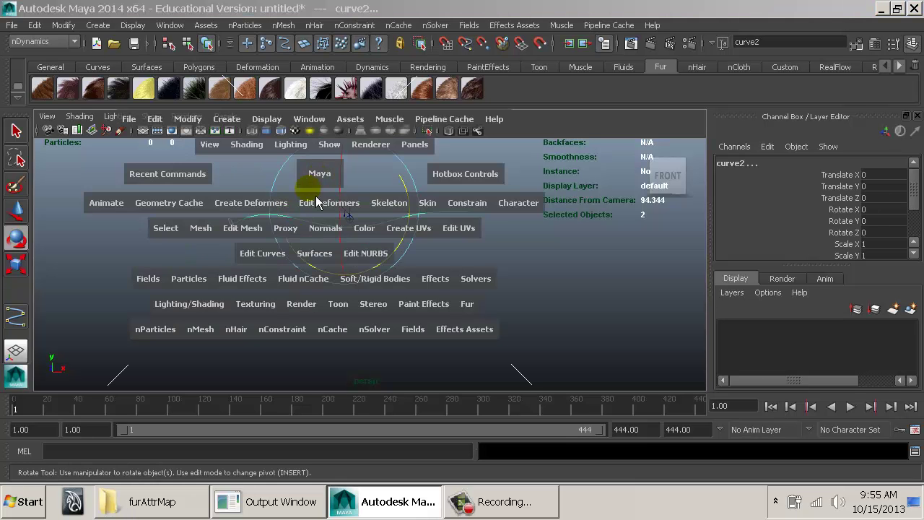
{"action": "left_click", "coordinate": [307, 251]}
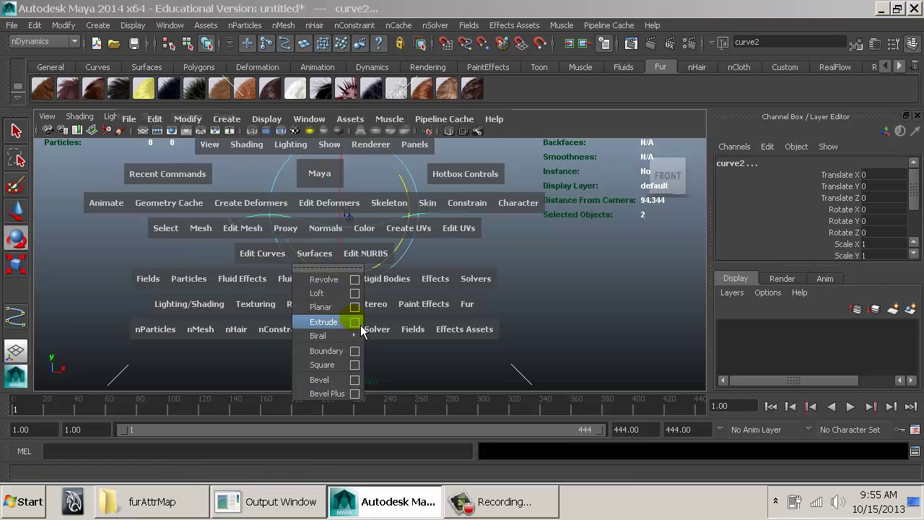
{"action": "left_click", "coordinate": [358, 324]}
{"action": "left_click", "coordinate": [732, 84]}
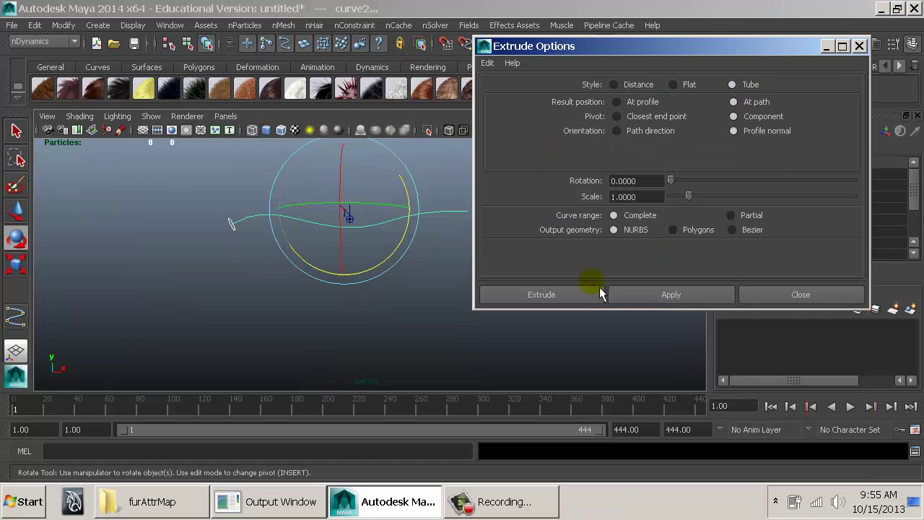
{"action": "left_click", "coordinate": [549, 294]}
Play the simulation of the extruded tube in shaded display, and return to the first frame
{"action": "left_click_drag", "start_coordinate": [509, 307], "coordinate": [443, 310], "text": "alt"}
{"action": "key", "text": "5"}
{"action": "left_click", "coordinate": [501, 309]}
{"action": "key", "text": "alt+v"}
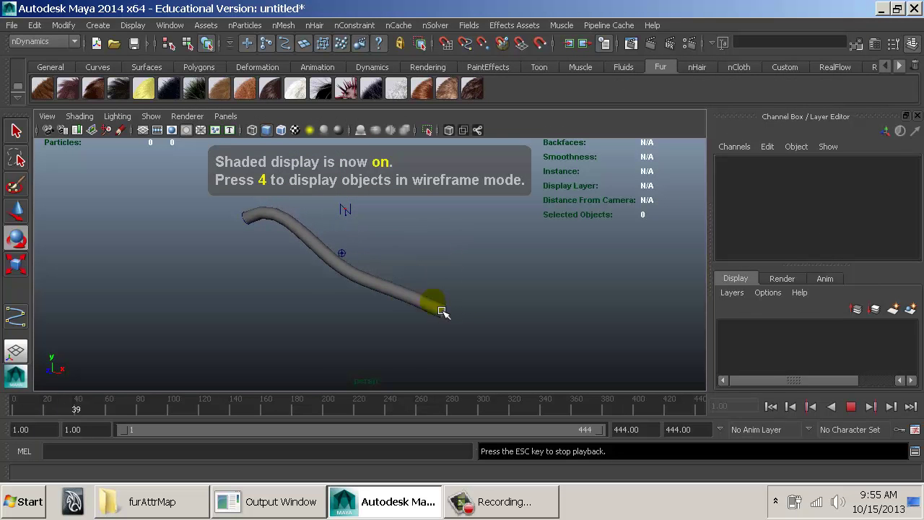
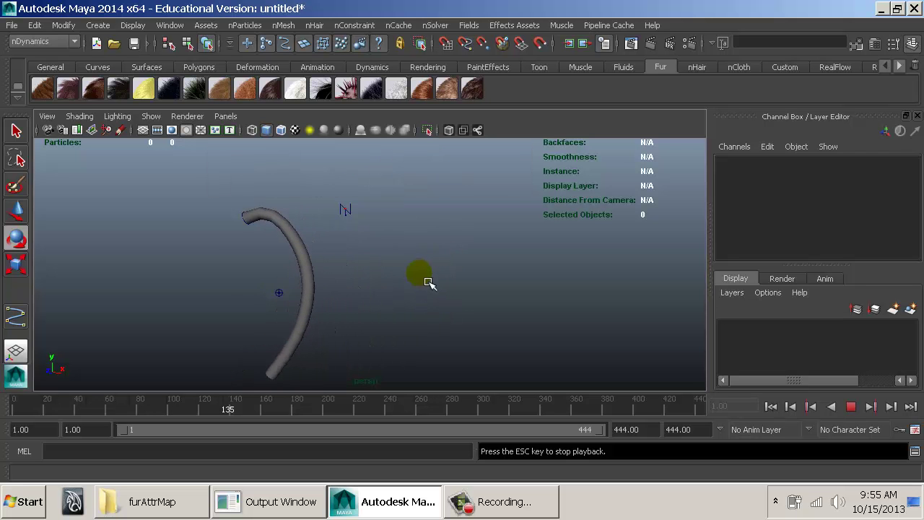
{"action": "left_click_drag", "start_coordinate": [426, 275], "coordinate": [460, 256], "text": "alt"}
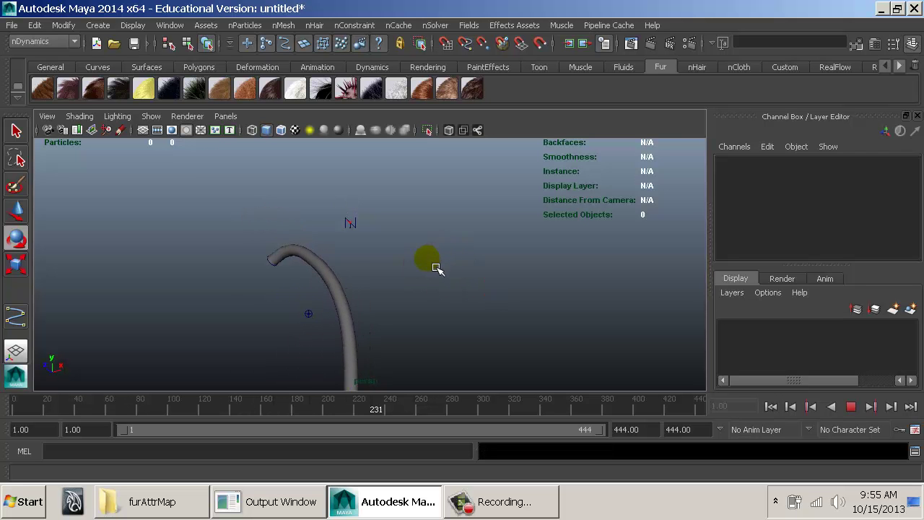
{"action": "key", "text": "Escape"}
{"action": "left_click", "coordinate": [771, 407]}
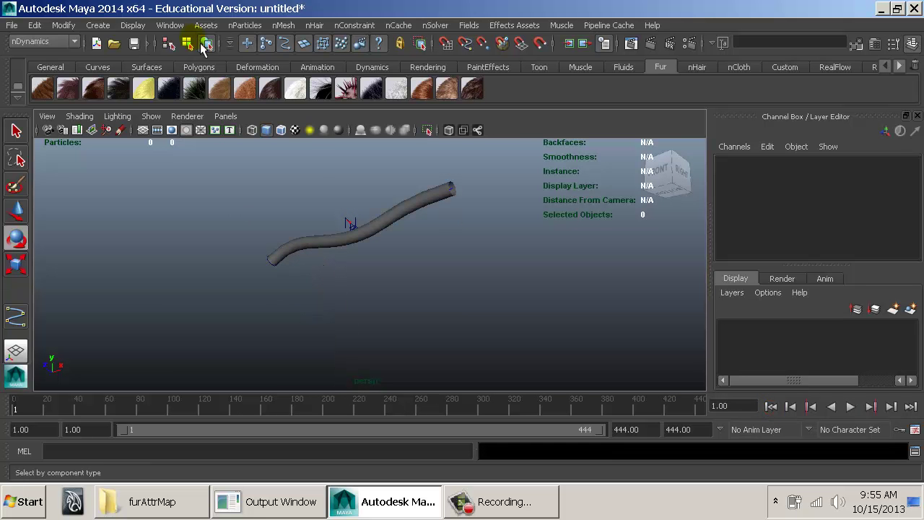
Select curve2 inside the hair system's output curves group, and switch the view to wireframe display
{"action": "left_click", "coordinate": [170, 24]}
{"action": "left_click", "coordinate": [197, 132]}
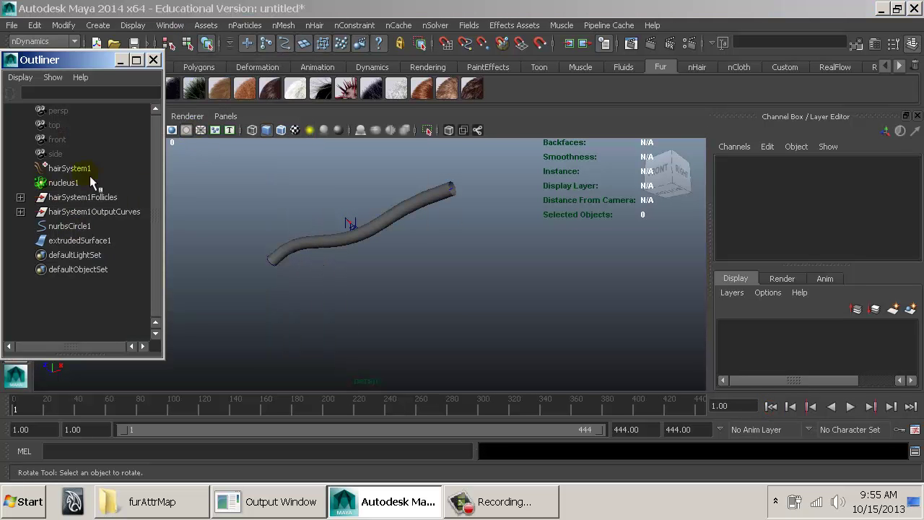
{"action": "left_click", "coordinate": [20, 197]}
{"action": "left_click", "coordinate": [21, 226]}
{"action": "left_click", "coordinate": [74, 241]}
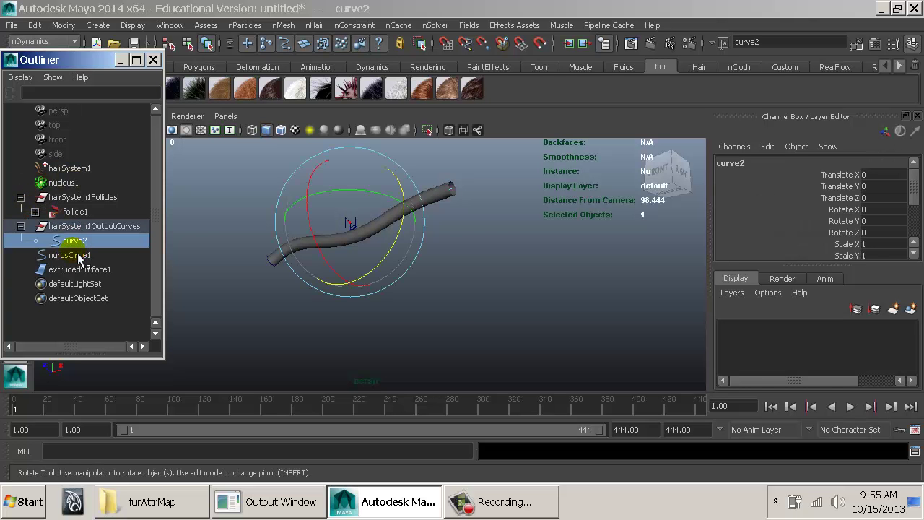
{"action": "left_click_drag", "start_coordinate": [302, 265], "coordinate": [404, 283], "text": "alt"}
{"action": "middle_click_drag", "start_coordinate": [333, 279], "coordinate": [410, 319], "text": "alt"}
{"action": "right_click_drag", "start_coordinate": [410, 319], "coordinate": [549, 350], "text": "alt"}
{"action": "key", "text": "4"}
Try moving curve2 freely away from its place, and undo the move
{"action": "left_click_drag", "start_coordinate": [327, 281], "coordinate": [336, 292], "text": "alt"}
{"action": "key", "text": "w"}
{"action": "left_click_drag", "start_coordinate": [459, 255], "coordinate": [571, 305]}
{"action": "key", "text": "ctrl+z"}
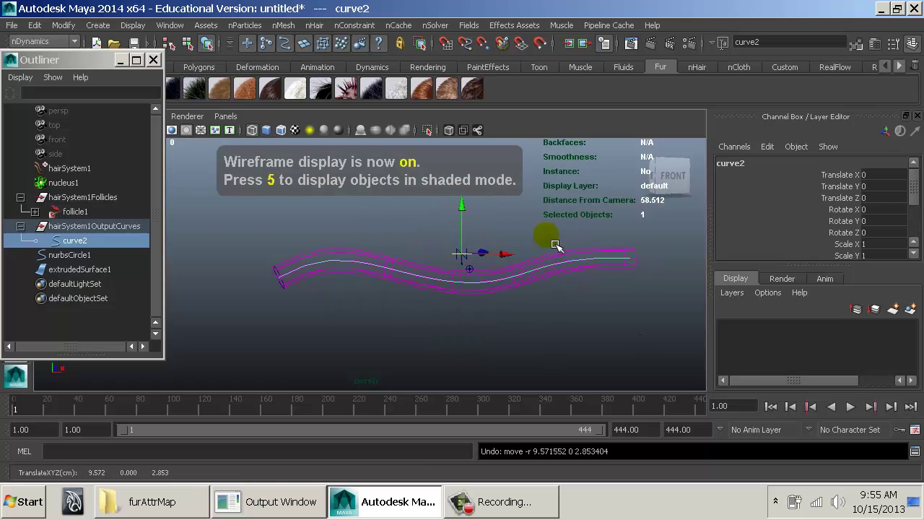
Move curve2 down to about -9.01 in Translate Y, play the simulation briefly and return to the first frame
{"action": "left_click_drag", "start_coordinate": [464, 256], "coordinate": [470, 309]}
{"action": "key", "text": "alt+v"}
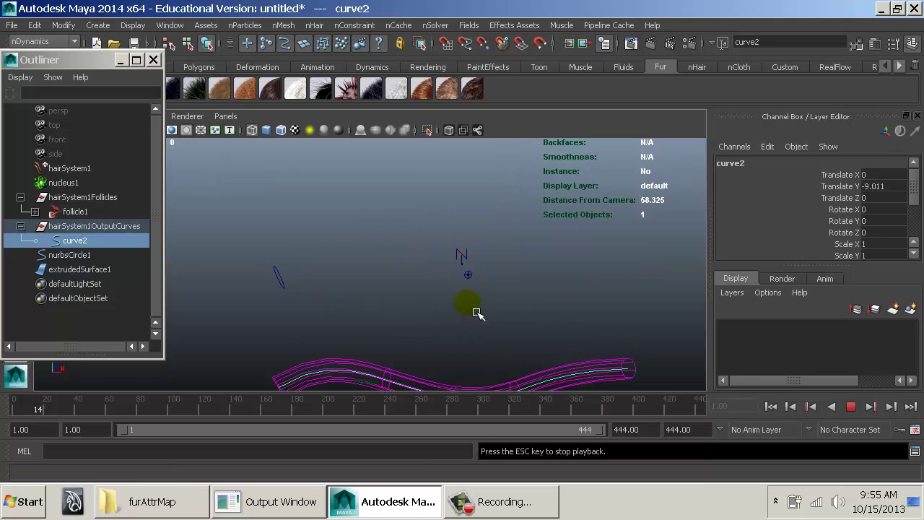
{"action": "key", "text": "Escape"}
{"action": "left_click", "coordinate": [769, 407]}
{"action": "middle_click_drag", "start_coordinate": [489, 309], "coordinate": [497, 266], "text": "alt"}
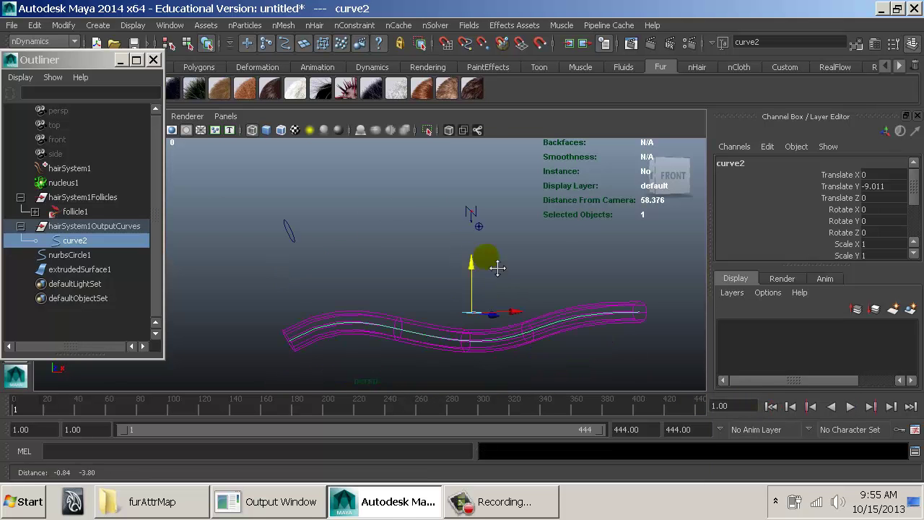
{"action": "right_click_drag", "start_coordinate": [497, 267], "coordinate": [348, 306], "text": "alt"}
{"action": "left_click_drag", "start_coordinate": [348, 306], "coordinate": [363, 305], "text": "alt"}
{"action": "middle_click_drag", "start_coordinate": [363, 307], "coordinate": [423, 275], "text": "alt"}
{"action": "left_click", "coordinate": [99, 28]}
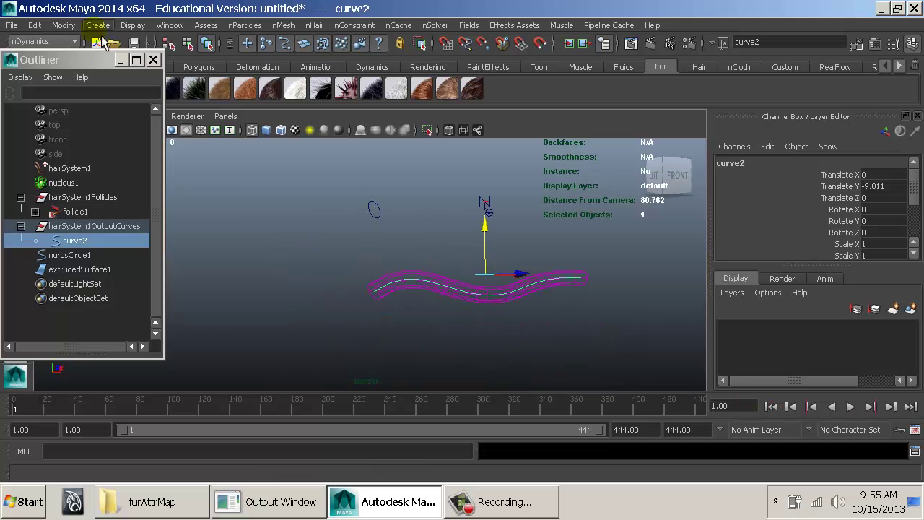
{"action": "left_click", "coordinate": [211, 49]}
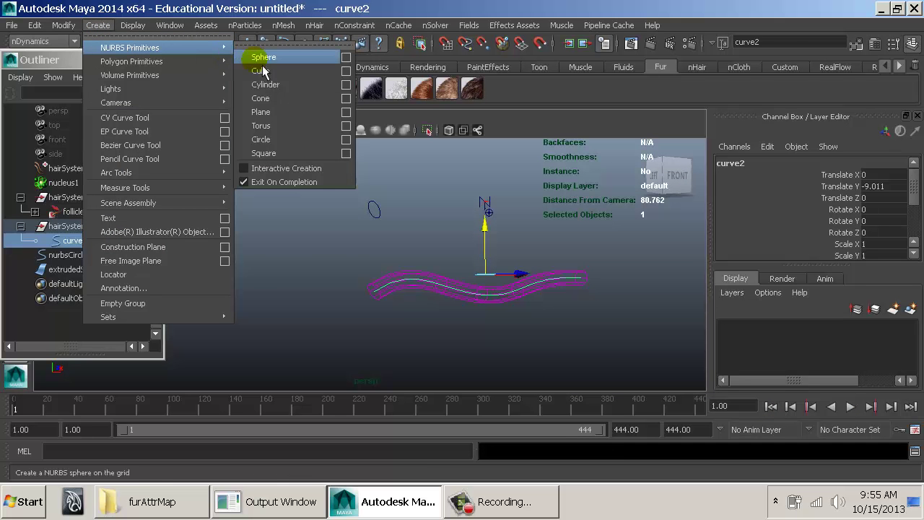
{"action": "key", "text": "Escape"}
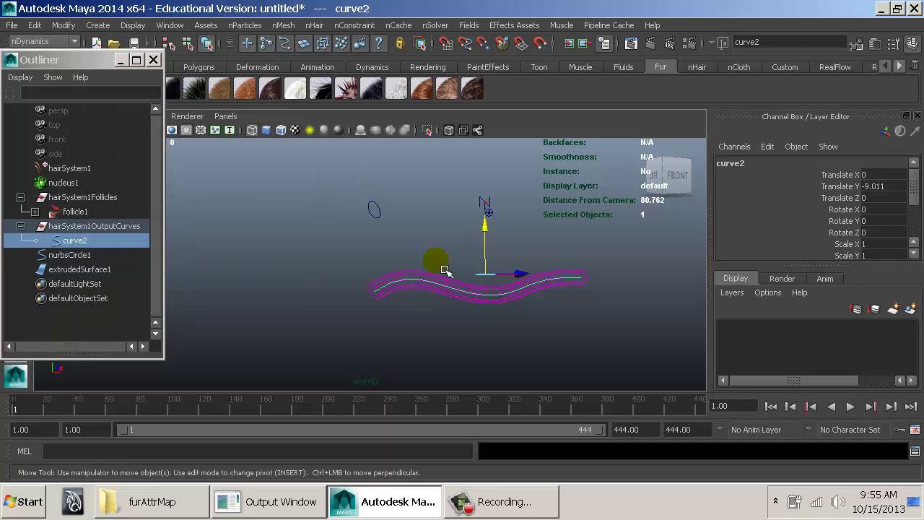
Delete the extruded tube surface around the dynamic curve
{"action": "left_click", "coordinate": [432, 278]}
{"action": "scroll", "coordinate": [816, 230], "scroll_direction": "down", "scroll_amount": 4}
{"action": "left_click", "coordinate": [802, 241]}
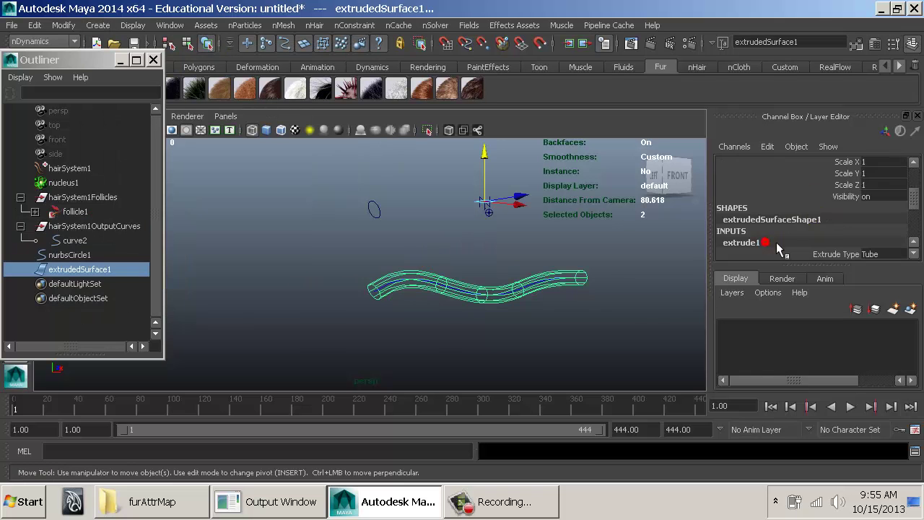
{"action": "scroll", "coordinate": [832, 216], "scroll_direction": "up", "scroll_amount": 1}
{"action": "key", "text": "Delete"}
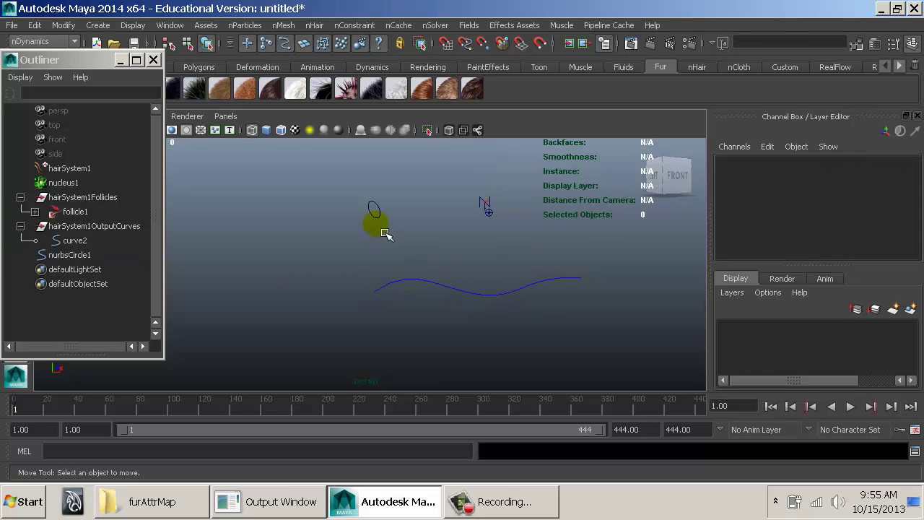
Create a NURBS sphere and snap it to the dynamic curve's base end, at about X -16.36, Y -11.08
{"action": "left_click", "coordinate": [371, 208]}
{"action": "left_click", "coordinate": [417, 280], "text": "shift"}
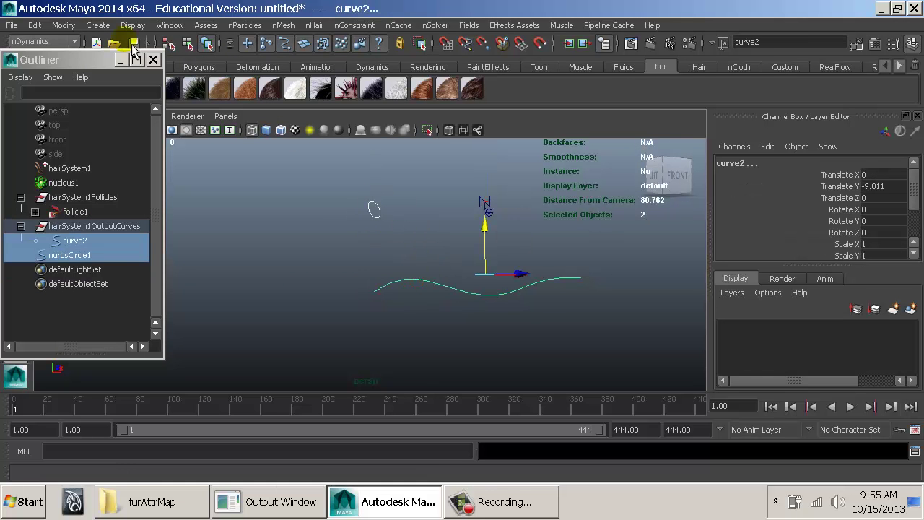
{"action": "left_click", "coordinate": [98, 25]}
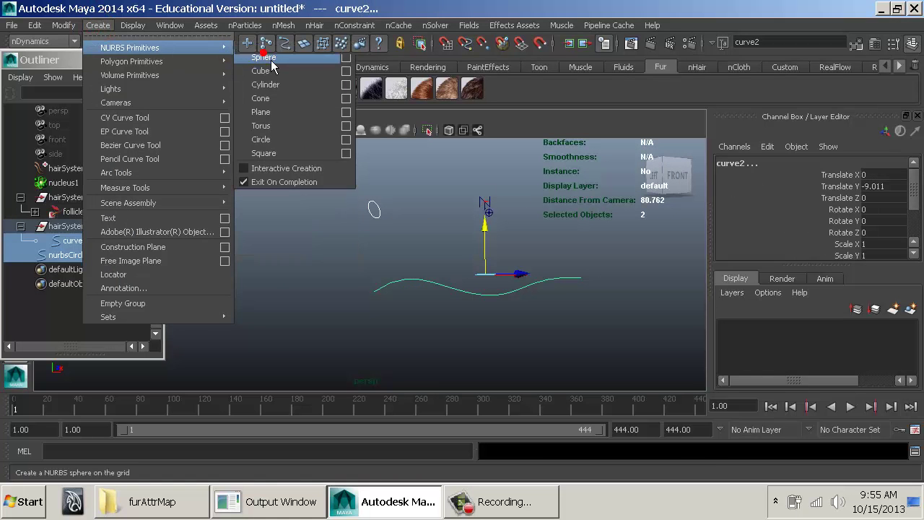
{"action": "left_click", "coordinate": [269, 60]}
{"action": "middle_click_drag", "start_coordinate": [402, 287], "coordinate": [503, 288]}
{"action": "key", "text": "c"}
{"action": "middle_click_drag", "start_coordinate": [451, 304], "coordinate": [386, 307]}
Parent the hairSystem1OutputCurves group to the NURBS sphere, and select the sphere
{"action": "left_click", "coordinate": [410, 299]}
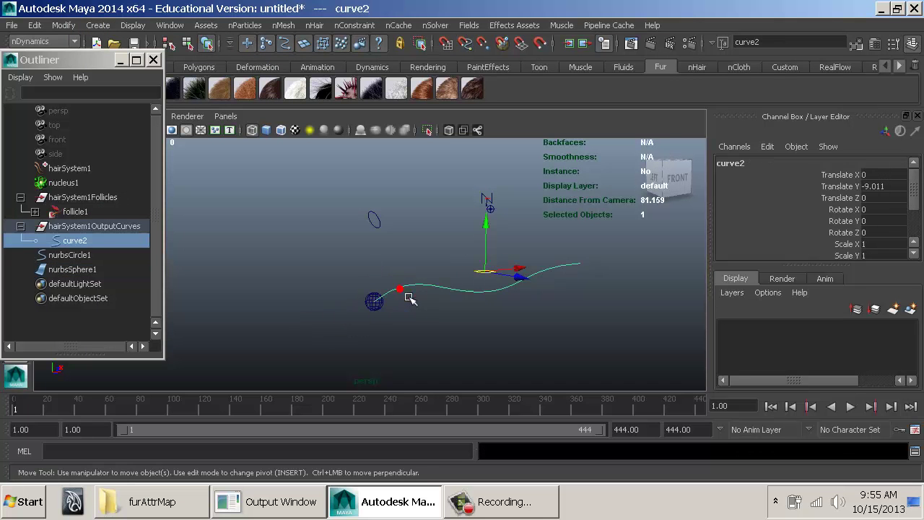
{"action": "left_click", "coordinate": [374, 303], "text": "shift"}
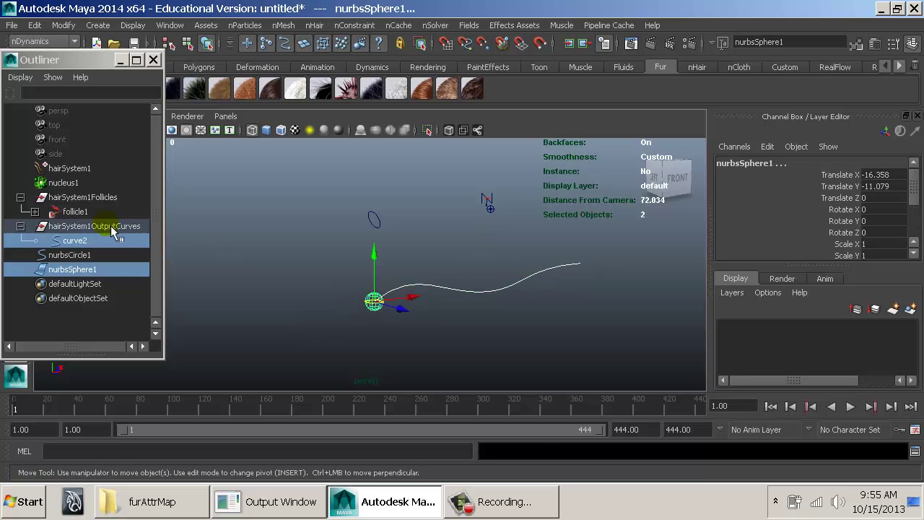
{"action": "left_click", "coordinate": [112, 228]}
{"action": "left_click", "coordinate": [376, 309], "text": "shift"}
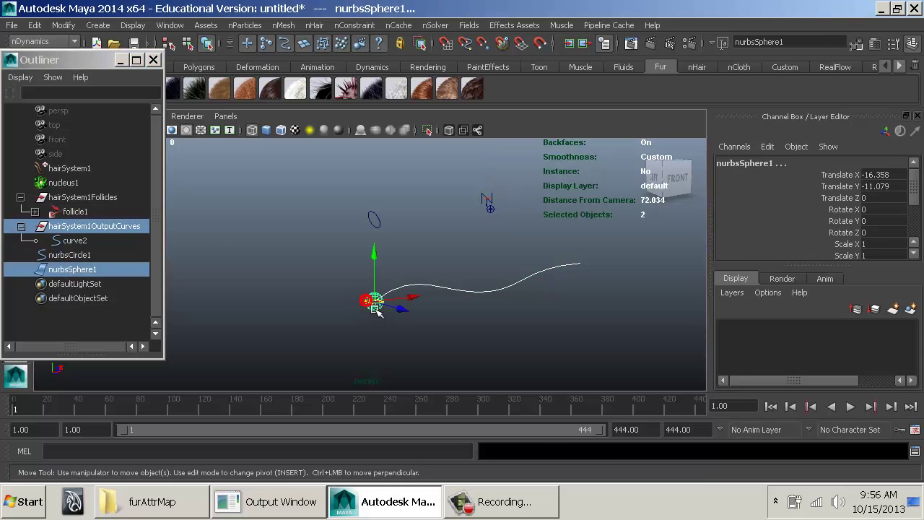
{"action": "key", "text": "p"}
{"action": "left_click", "coordinate": [365, 314]}
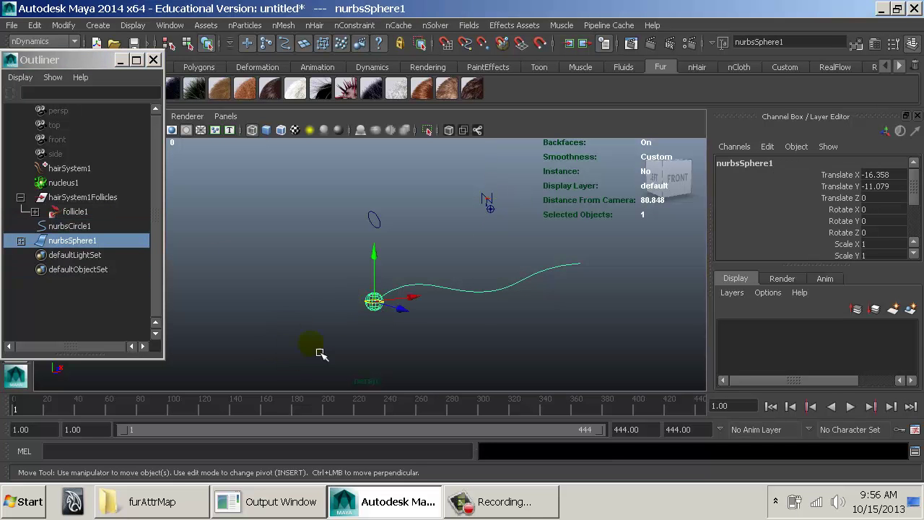
Key the sphere's translation and rotation at frame 1
{"action": "left_click_drag", "start_coordinate": [396, 328], "coordinate": [476, 340], "text": "alt"}
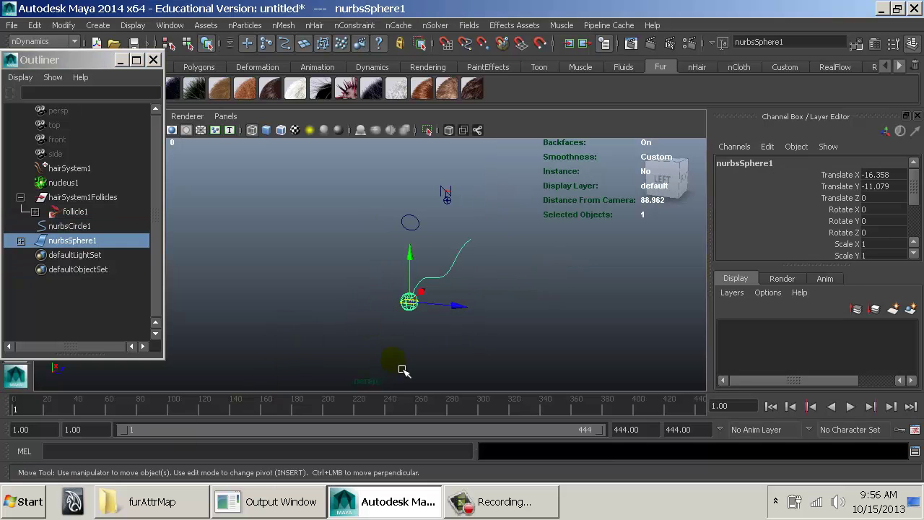
{"action": "key", "text": "shift+w"}
{"action": "key", "text": "shift+e"}
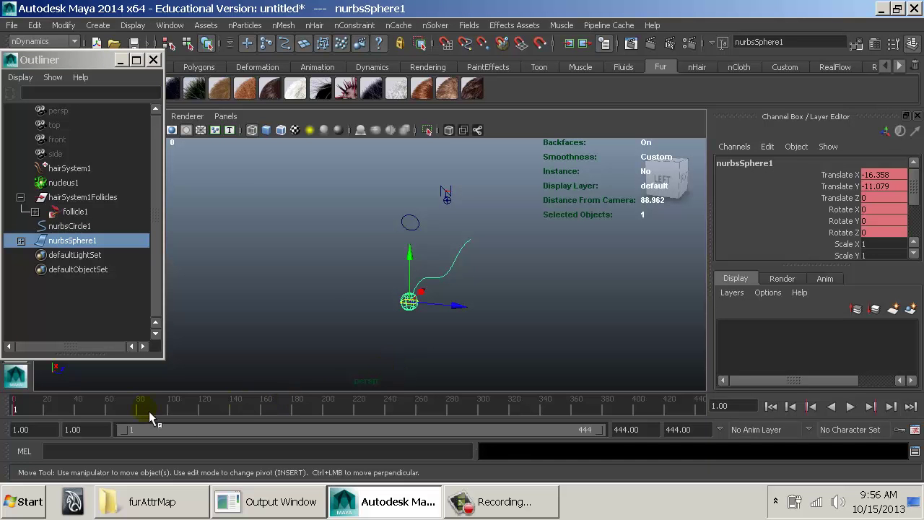
At frame 63, rotate the sphere to about 19.03, -79.56 and 29.89 degrees in X, Y and Z, and move it far along X
{"action": "left_click", "coordinate": [114, 409]}
{"action": "key", "text": "e"}
{"action": "left_click_drag", "start_coordinate": [452, 311], "coordinate": [396, 329]}
{"action": "key", "text": "w"}
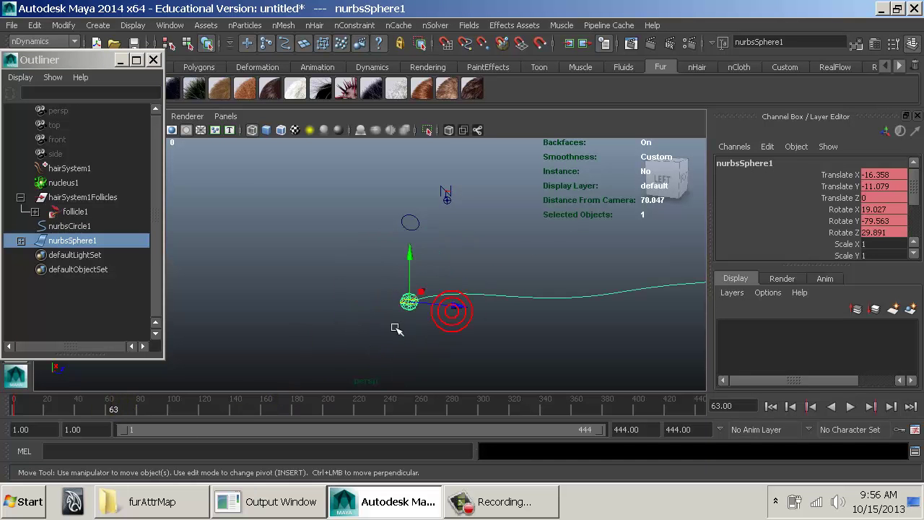
Play the sphere's animation with the attached dynamic curve from the first frame, and stop at frame 49
{"action": "left_click", "coordinate": [769, 406]}
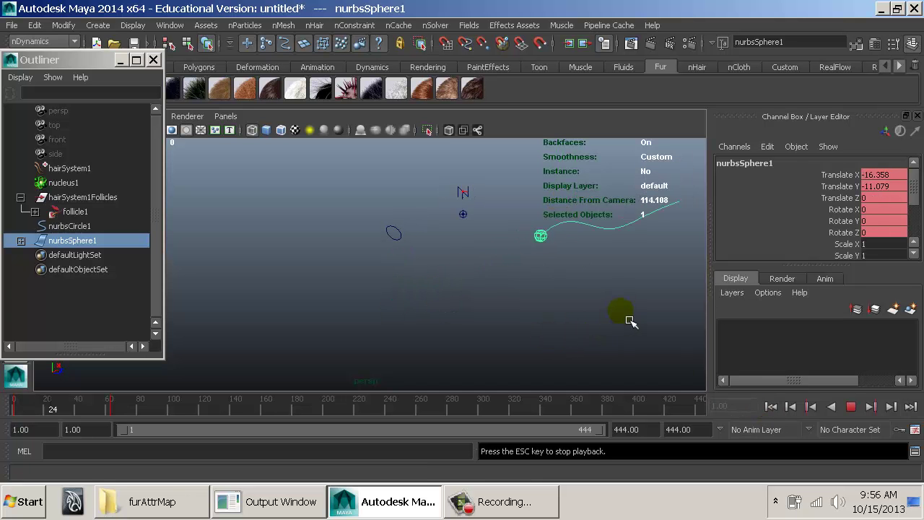
{"action": "key", "text": "Escape"}
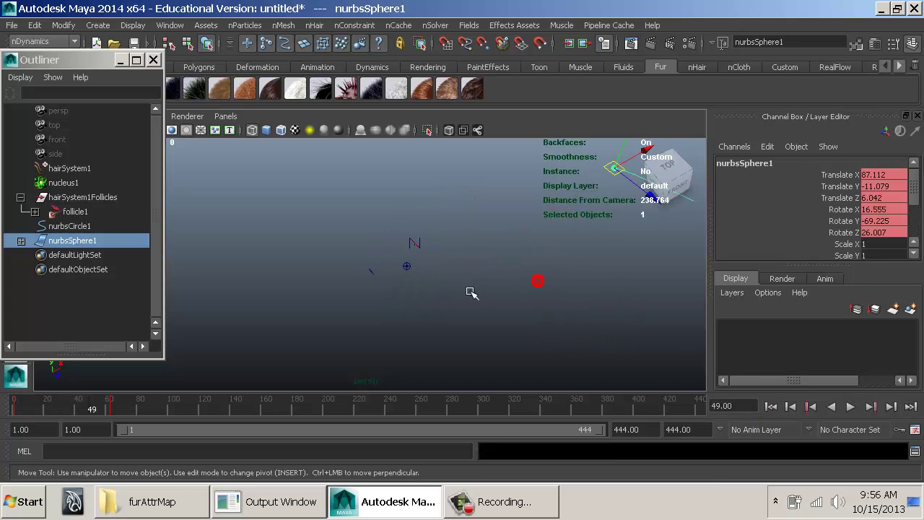
At frame 1, extrude the circle along the dynamic output curve as a NURBS tube with partial curve range, and turn on shaded display
{"action": "left_click", "coordinate": [770, 406]}
{"action": "left_click", "coordinate": [510, 324]}
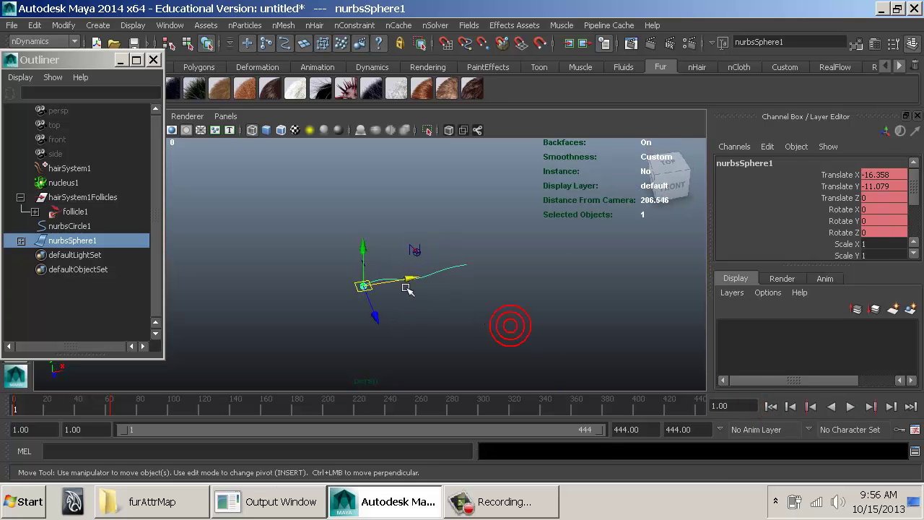
{"action": "left_click", "coordinate": [358, 282]}
{"action": "key", "text": "space"}
{"action": "left_click", "coordinate": [431, 298]}
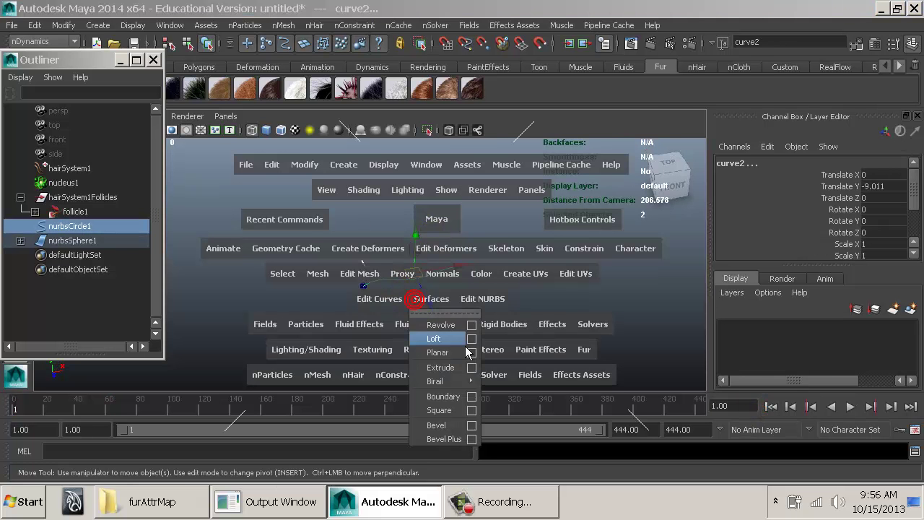
{"action": "left_click", "coordinate": [470, 366]}
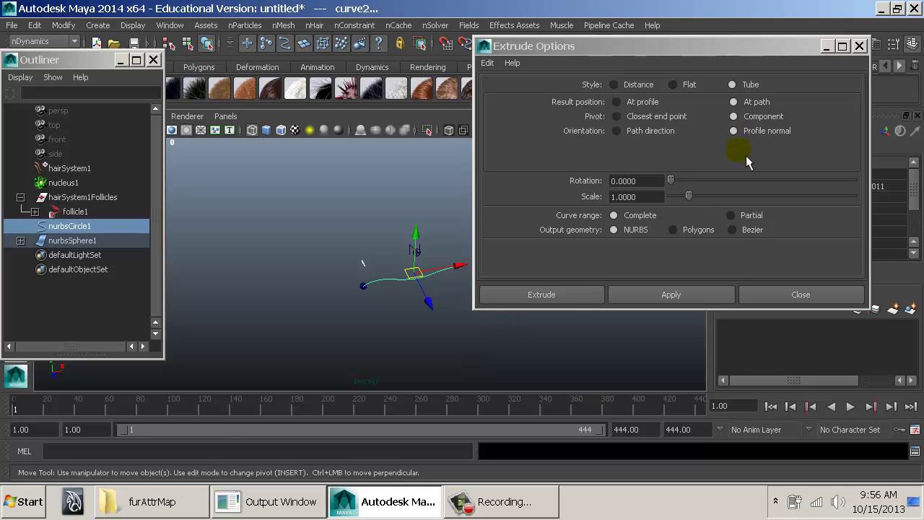
{"action": "left_click", "coordinate": [732, 215]}
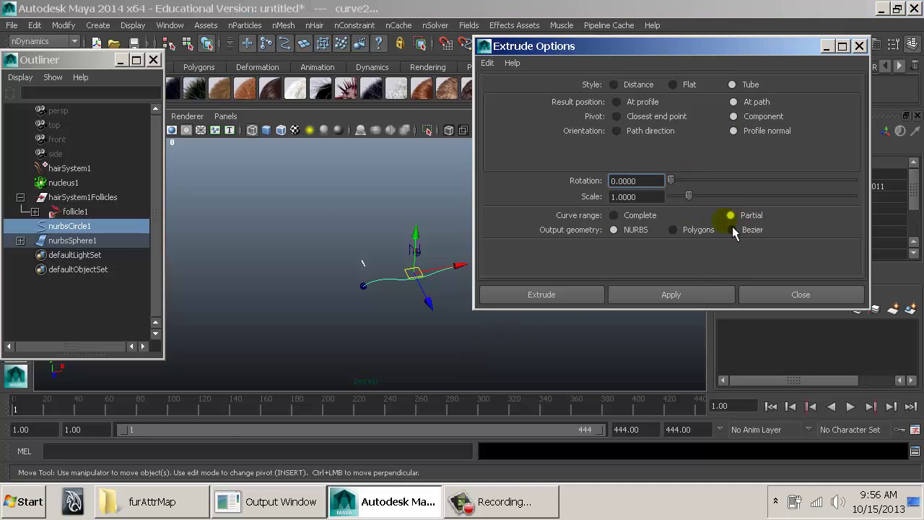
{"action": "left_click", "coordinate": [542, 297]}
{"action": "mouse_move", "coordinate": [528, 297]}
{"action": "right_mouse_down", "text": "alt"}
{"action": "mouse_move", "coordinate": [664, 298]}
{"action": "mouse_move", "coordinate": [638, 296]}
{"action": "right_mouse_up", "text": "alt"}
{"action": "left_click_drag", "start_coordinate": [639, 296], "coordinate": [618, 292], "text": "alt"}
{"action": "key", "text": "5"}
Try out the Min Value of subCurve1 and subCurve2 on the extruded tube, leaving both at 0
{"action": "scroll", "coordinate": [771, 225], "scroll_direction": "down", "scroll_amount": 10}
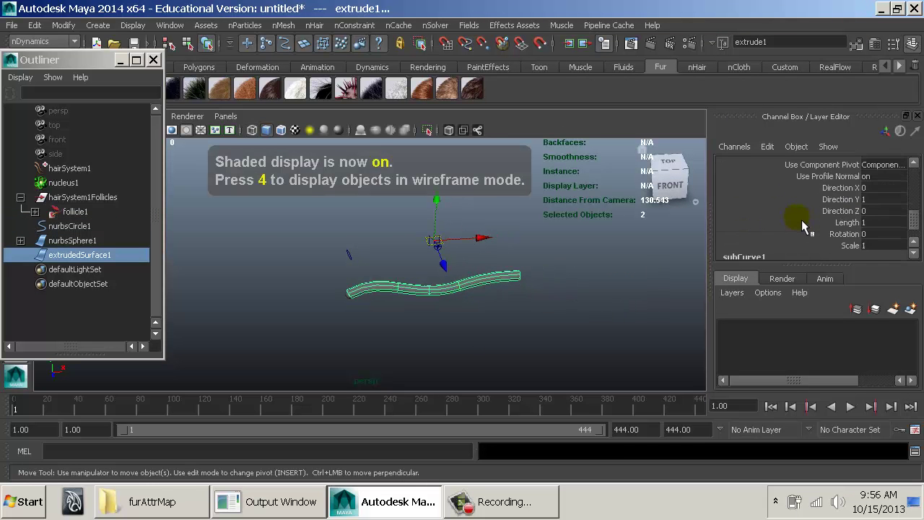
{"action": "left_click", "coordinate": [760, 230]}
{"action": "left_click", "coordinate": [837, 219]}
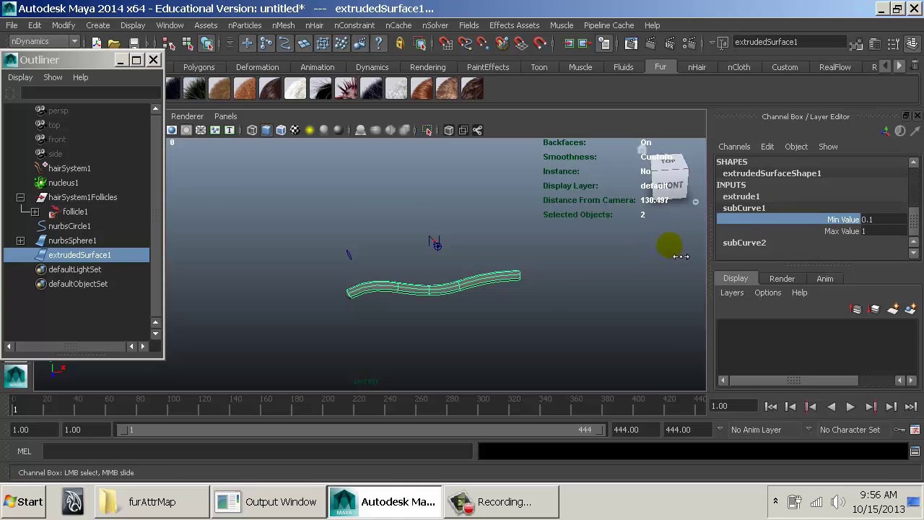
{"action": "middle_click_drag", "start_coordinate": [681, 256], "coordinate": [654, 252]}
{"action": "left_click", "coordinate": [769, 248]}
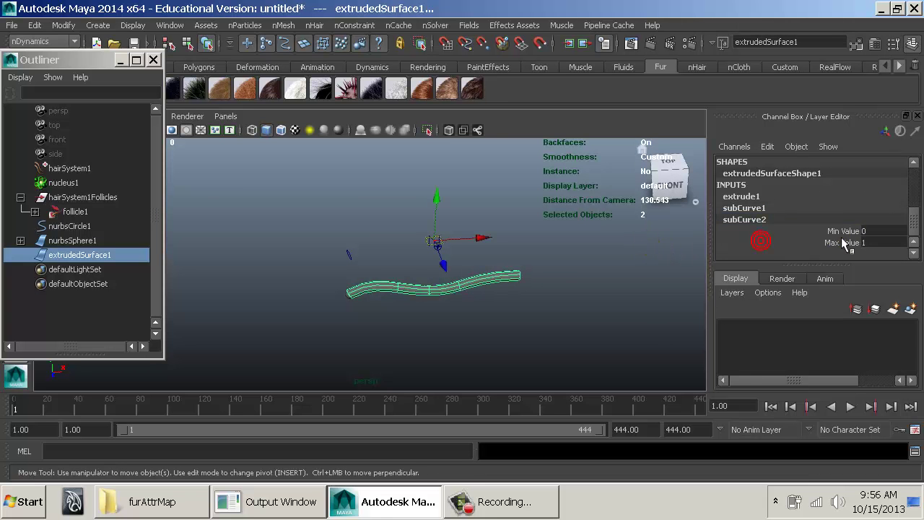
{"action": "left_click", "coordinate": [837, 231]}
{"action": "middle_click_drag", "start_coordinate": [625, 246], "coordinate": [613, 251]}
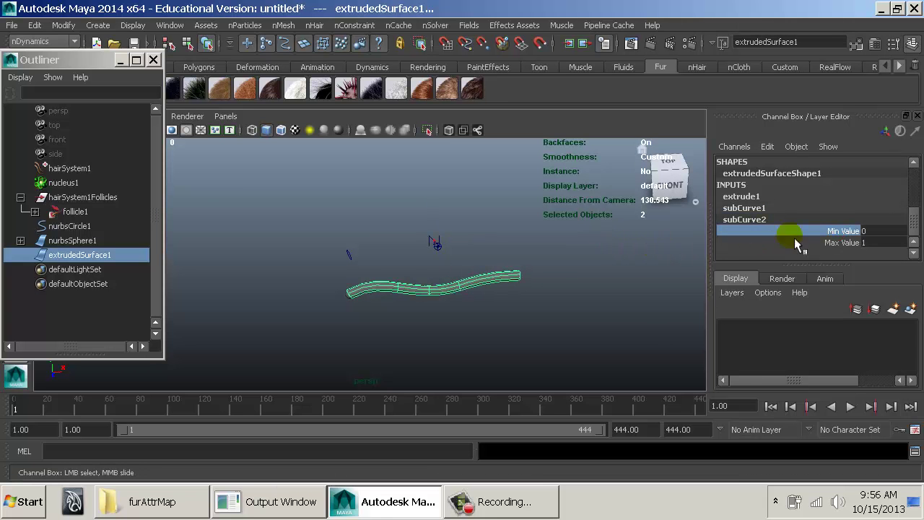
Key subCurve2's Max Value at 0 on frame 1 and at 1 on frame 60
{"action": "left_click", "coordinate": [822, 243]}
{"action": "middle_click_drag", "start_coordinate": [689, 248], "coordinate": [623, 252]}
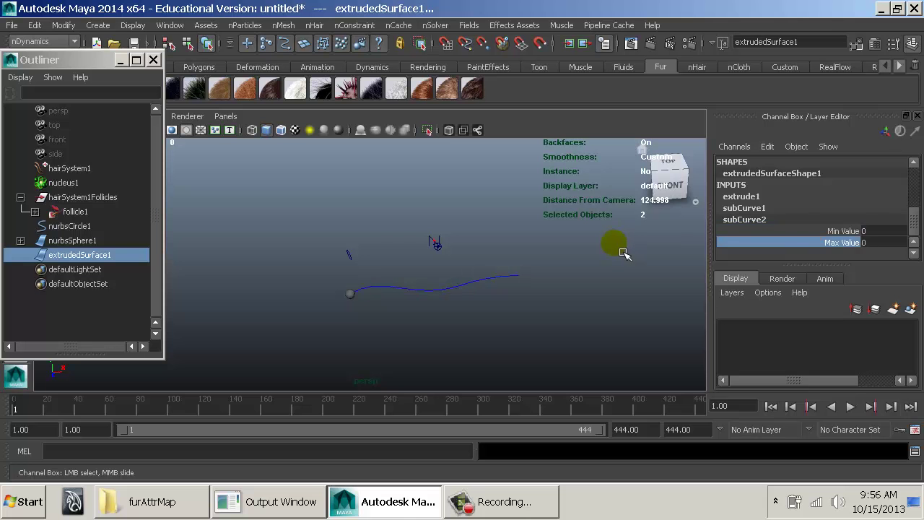
{"action": "right_click", "coordinate": [841, 242]}
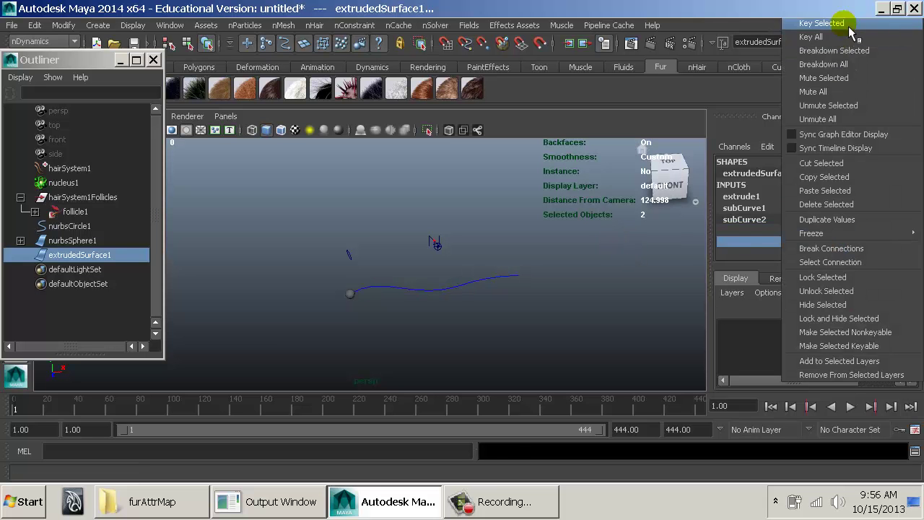
{"action": "left_click", "coordinate": [823, 23]}
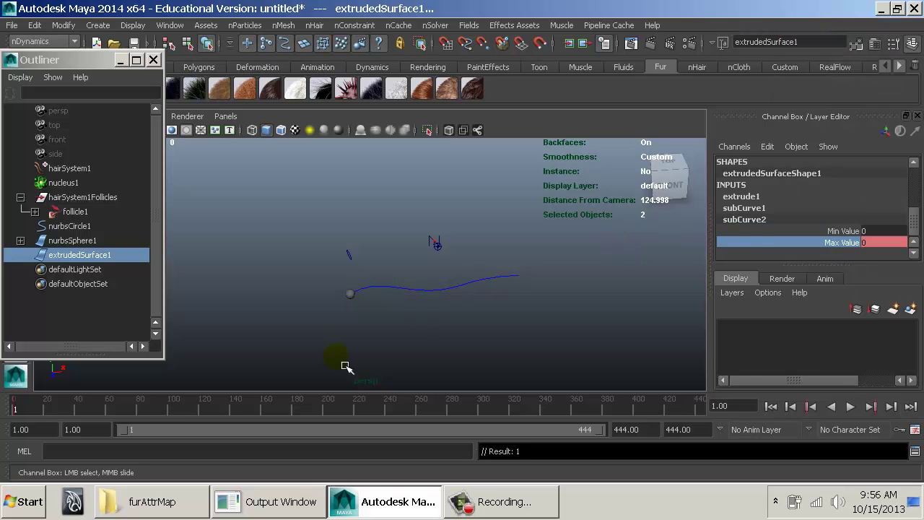
{"action": "left_click", "coordinate": [111, 405]}
{"action": "middle_click_drag", "start_coordinate": [521, 278], "coordinate": [686, 279]}
{"action": "right_click", "coordinate": [786, 242]}
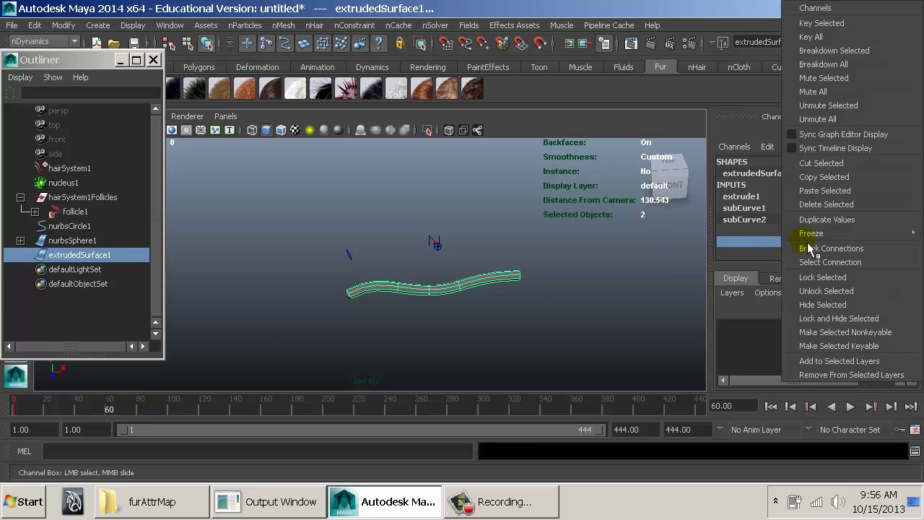
{"action": "left_click", "coordinate": [821, 23]}
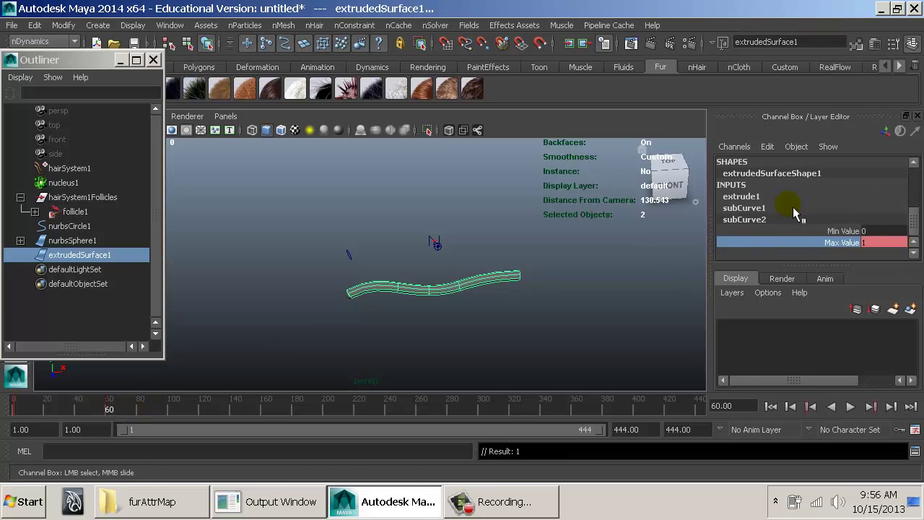
Key subCurve1's Max Value at 1 on frame 60 and at 0 on frame 1
{"action": "left_click", "coordinate": [794, 209]}
{"action": "left_click", "coordinate": [842, 231]}
{"action": "right_click", "coordinate": [842, 231]}
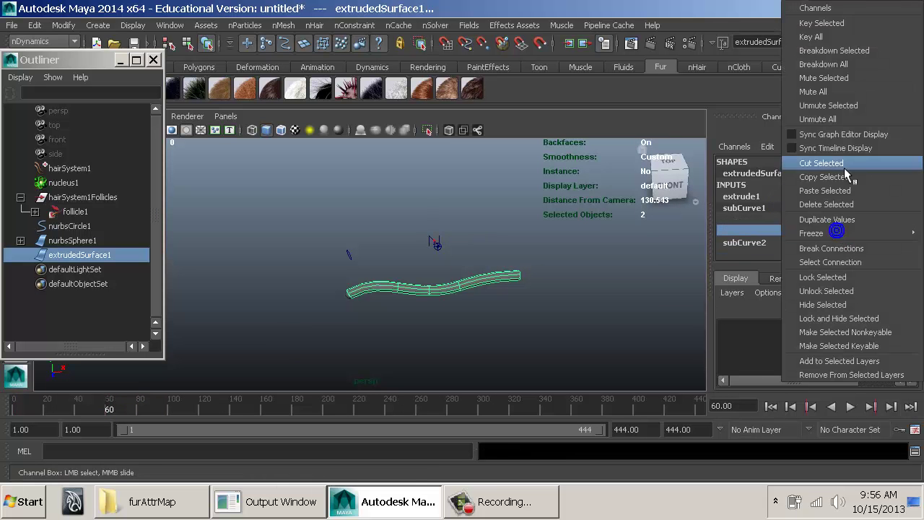
{"action": "left_click", "coordinate": [822, 23]}
{"action": "left_click", "coordinate": [770, 406]}
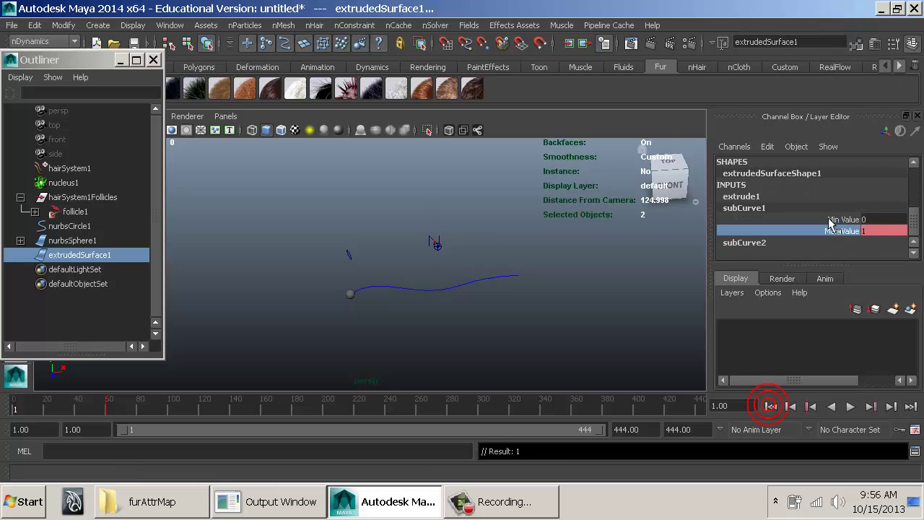
{"action": "left_click", "coordinate": [877, 231]}
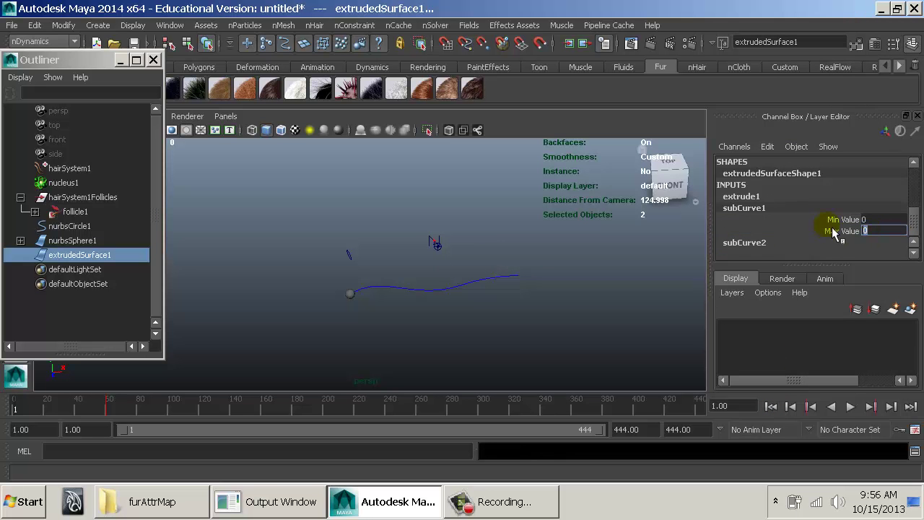
{"action": "type", "text": "0"}
{"action": "right_click", "coordinate": [832, 230]}
{"action": "left_click", "coordinate": [821, 23]}
Play the tube's growth animation from the first frame, replay it, stop at frame 132, and view the tube from another angle
{"action": "left_click_drag", "start_coordinate": [526, 295], "coordinate": [463, 296], "text": "alt"}
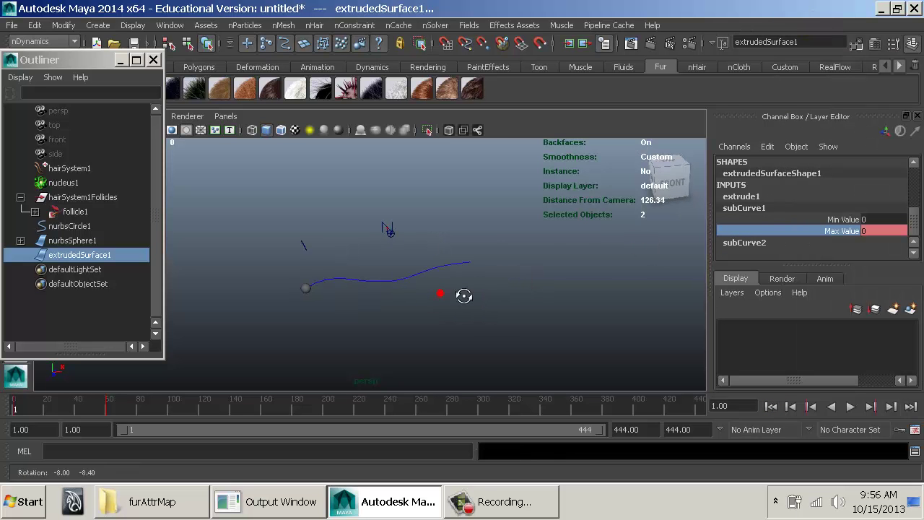
{"action": "key", "text": "alt+v"}
{"action": "left_click", "coordinate": [616, 316]}
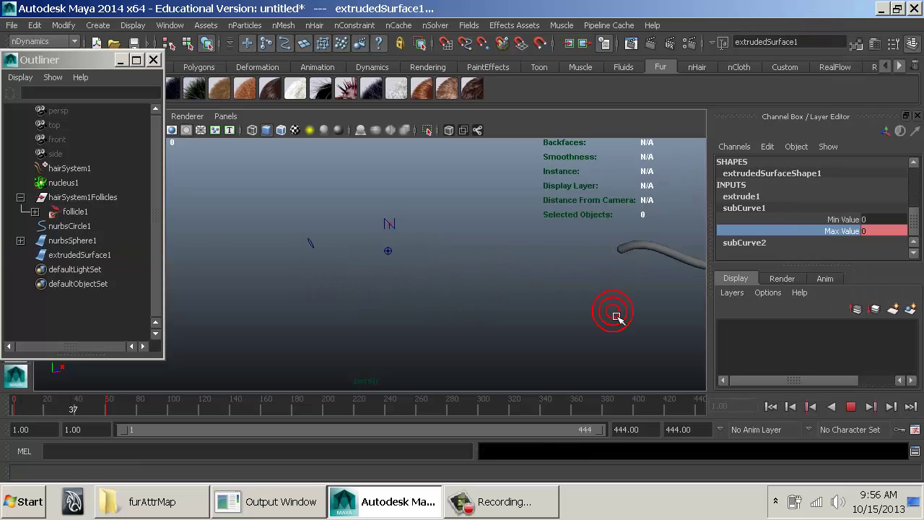
{"action": "left_click", "coordinate": [770, 406]}
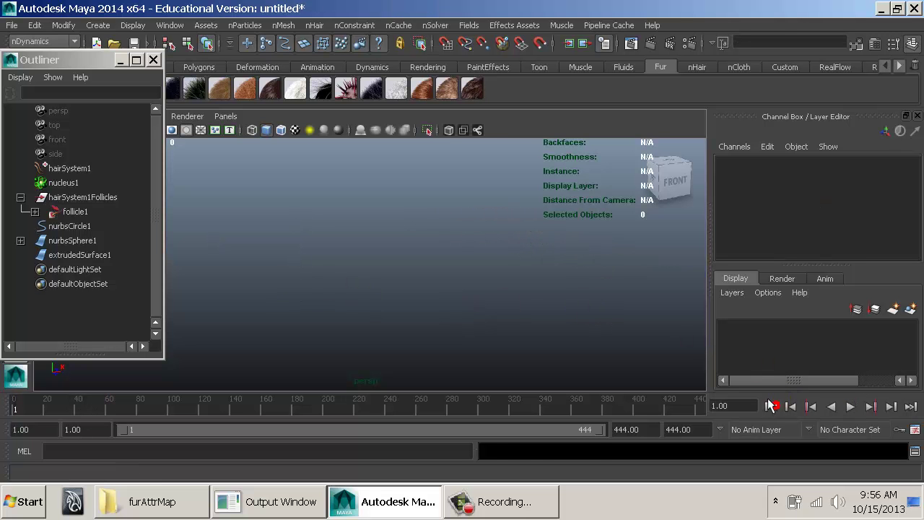
{"action": "key", "text": "alt+v"}
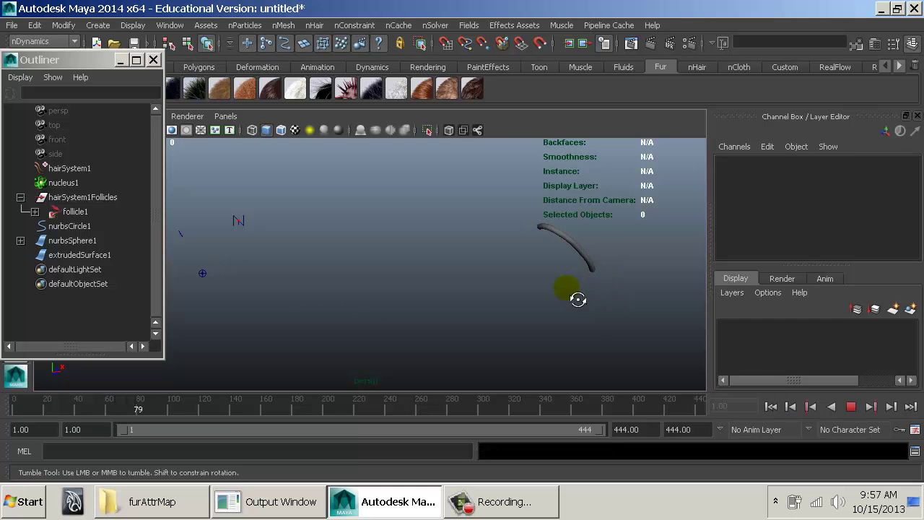
{"action": "left_click_drag", "start_coordinate": [577, 299], "coordinate": [619, 250], "text": "alt"}
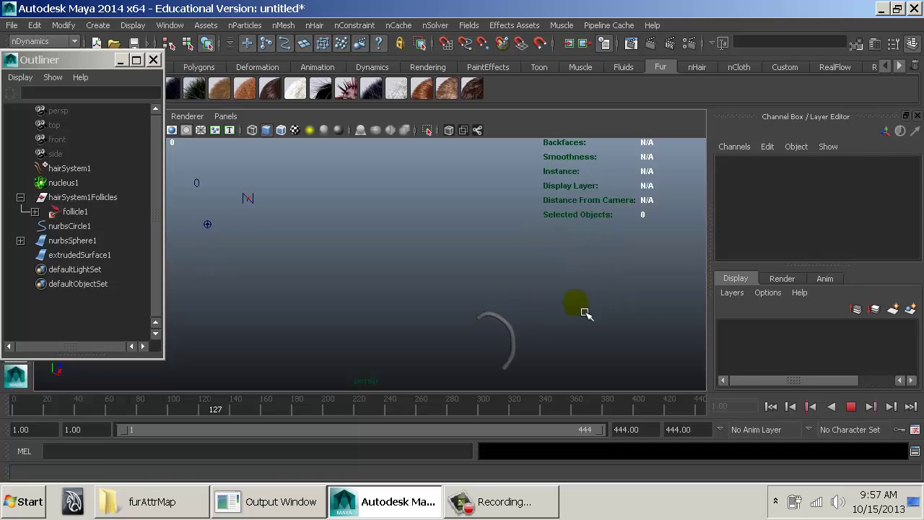
{"action": "key", "text": "Escape"}
{"action": "left_click", "coordinate": [527, 333]}
{"action": "left_click", "coordinate": [489, 259]}
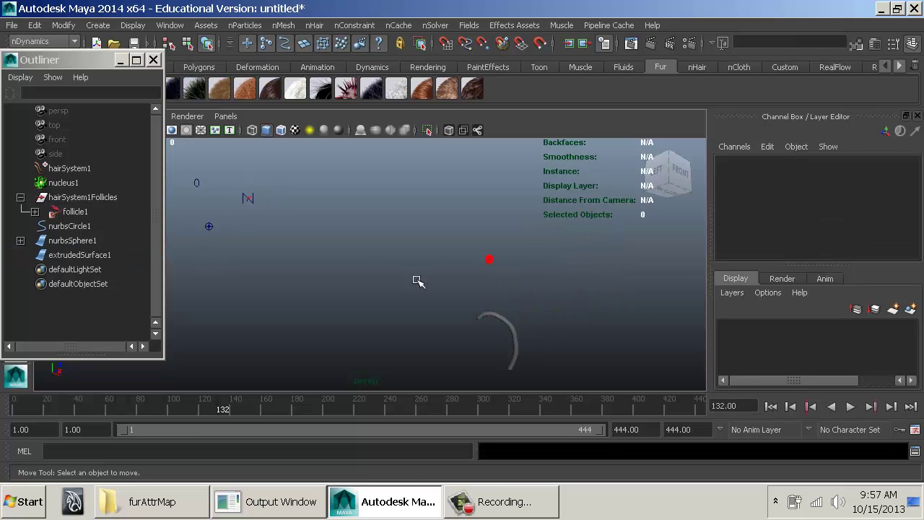
{"action": "mouse_move", "coordinate": [222, 275]}
{"action": "left_mouse_down", "text": "alt"}
{"action": "mouse_move", "coordinate": [342, 289]}
{"action": "mouse_move", "coordinate": [414, 237]}
{"action": "mouse_move", "coordinate": [365, 268]}
{"action": "mouse_move", "coordinate": [503, 296]}
{"action": "left_mouse_up", "text": "alt"}
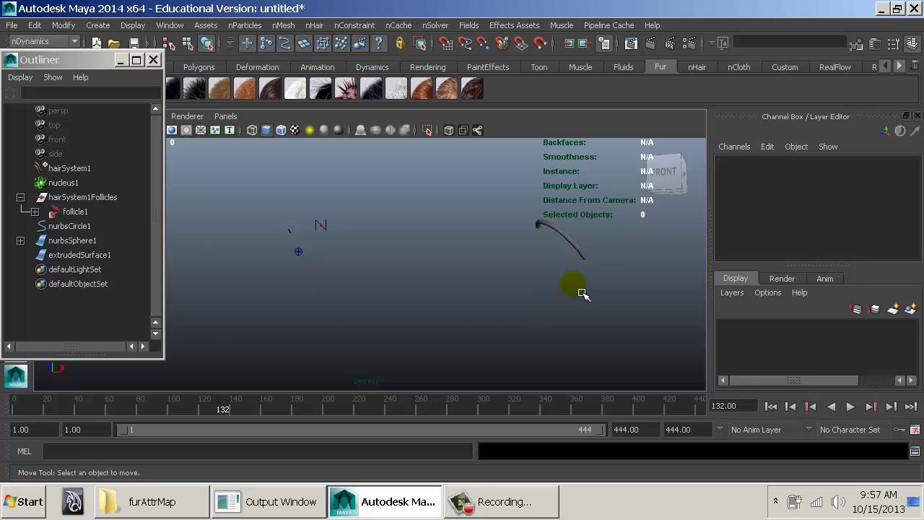
{"action": "left_click", "coordinate": [292, 27]}
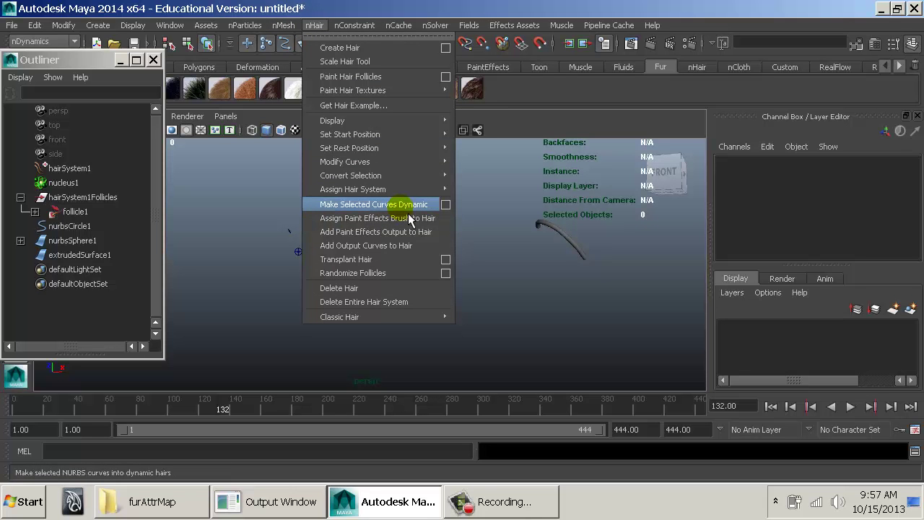
{"action": "left_click", "coordinate": [407, 209]}
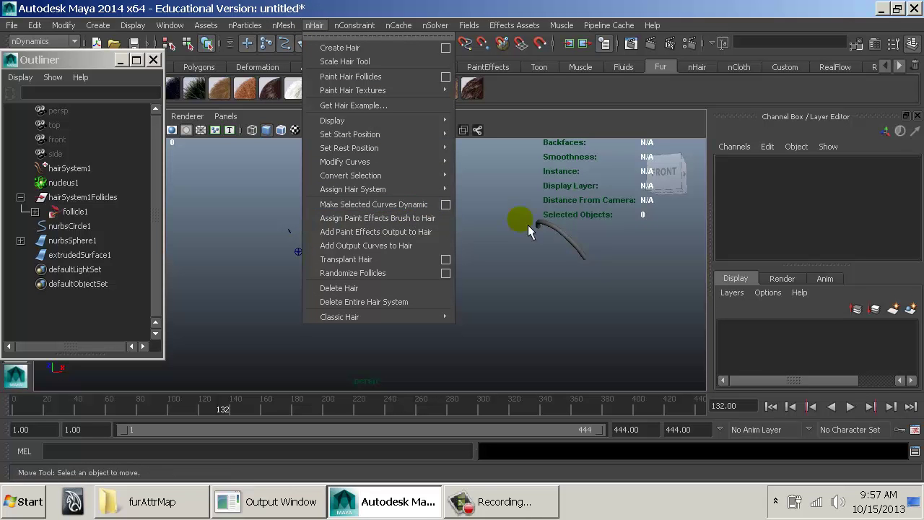
At frame 1, select the control vertex at the free end of curve2 and create an nConstraint on it
{"action": "left_click", "coordinate": [771, 407]}
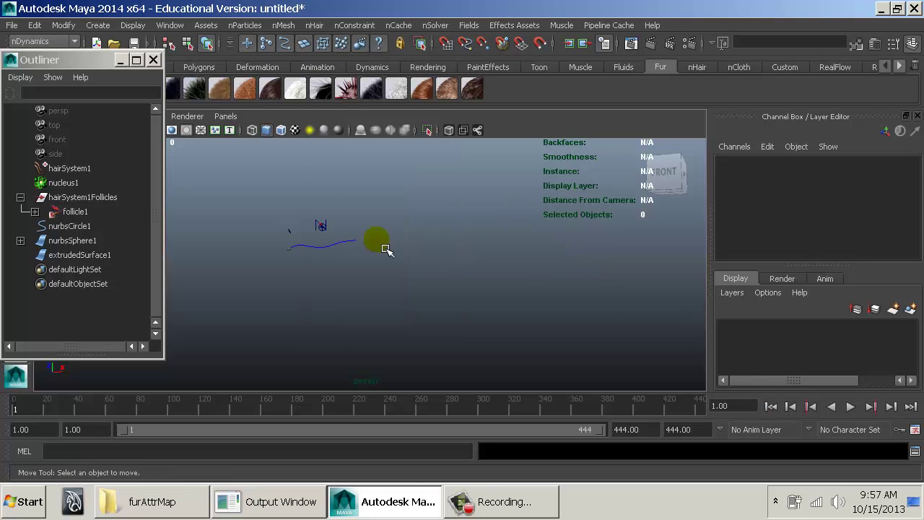
{"action": "left_click", "coordinate": [344, 252]}
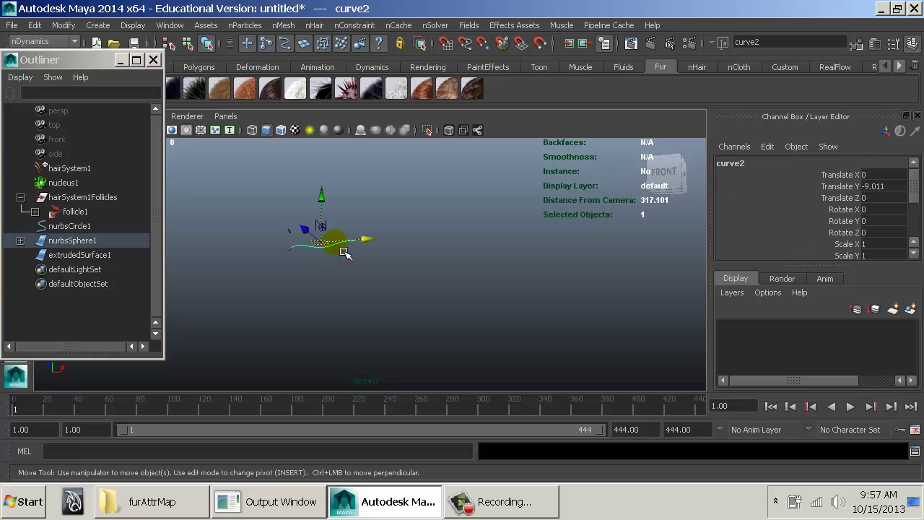
{"action": "right_click", "coordinate": [343, 251]}
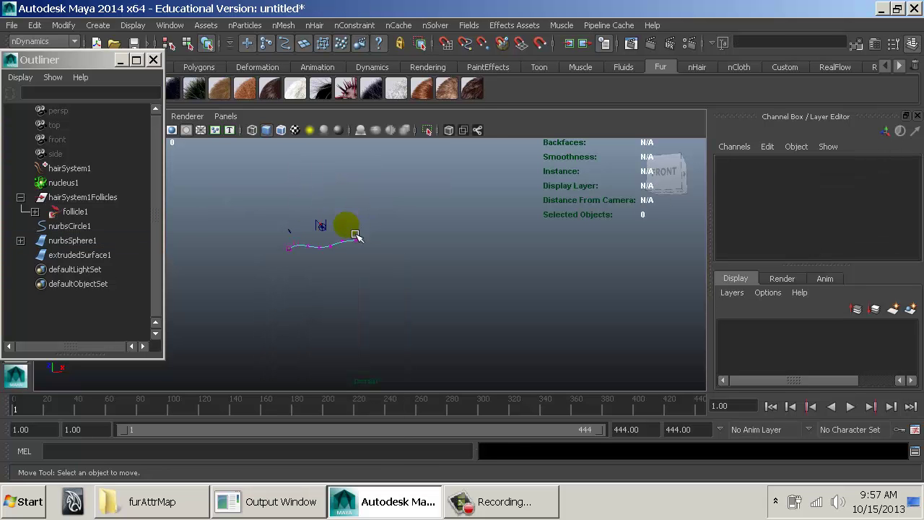
{"action": "left_click", "coordinate": [348, 227]}
{"action": "left_click", "coordinate": [353, 25]}
{"action": "left_click", "coordinate": [385, 64]}
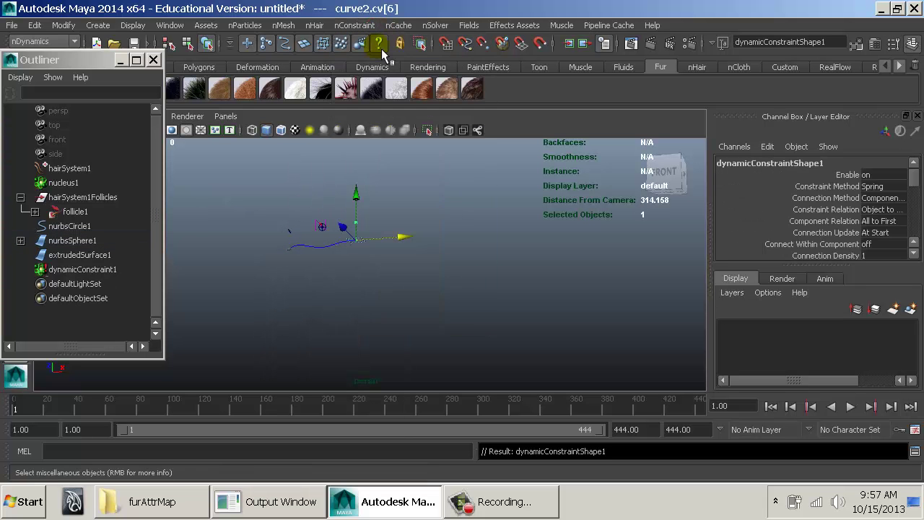
Play the simulation with the constrained curve end twice from the first frame, stopping at frames 53 and 28, and return to frame 1
{"action": "key", "text": "alt+v"}
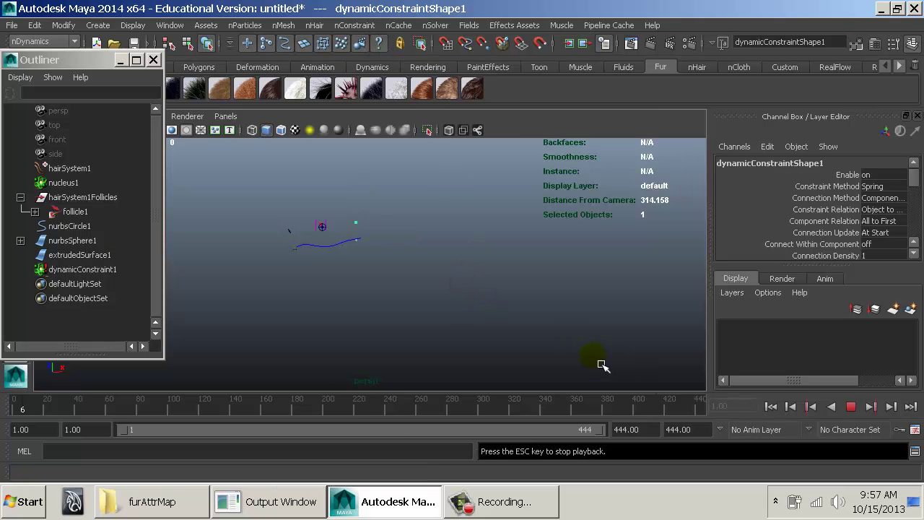
{"action": "key", "text": "Escape"}
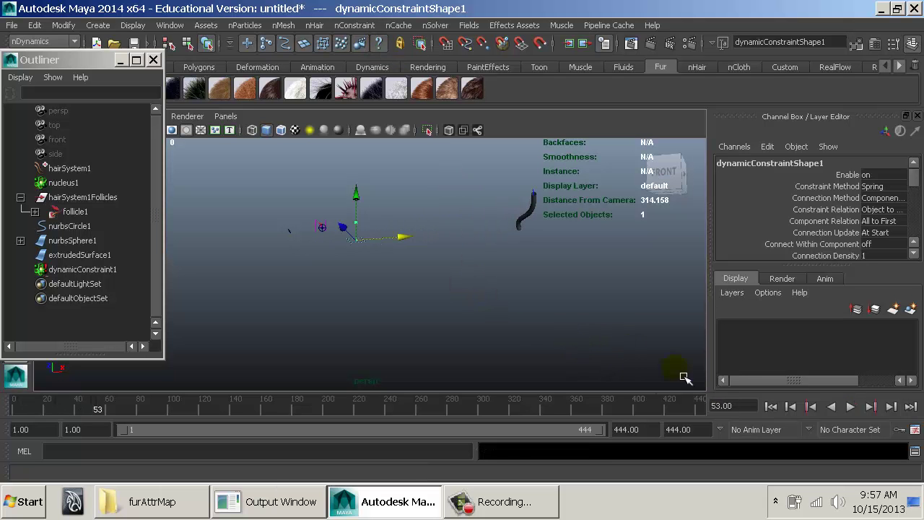
{"action": "left_click", "coordinate": [770, 407]}
{"action": "key", "text": "alt+v"}
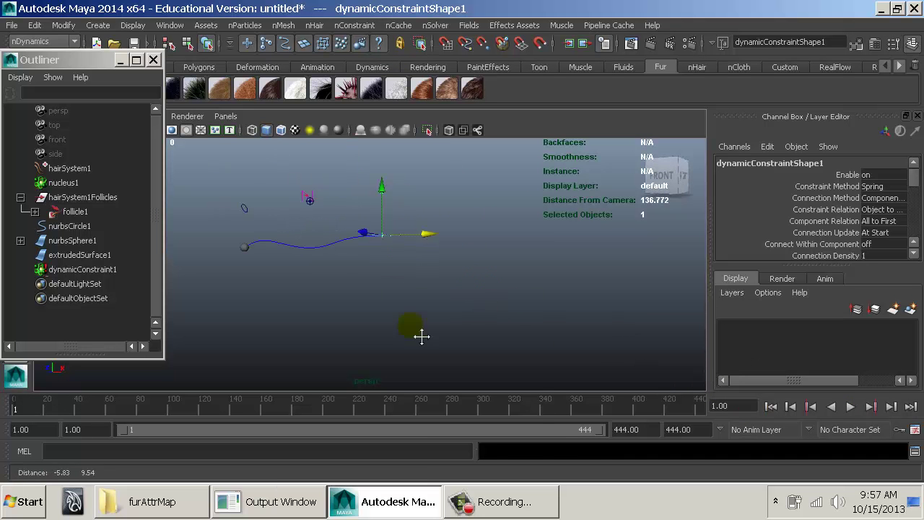
{"action": "key", "text": "Escape"}
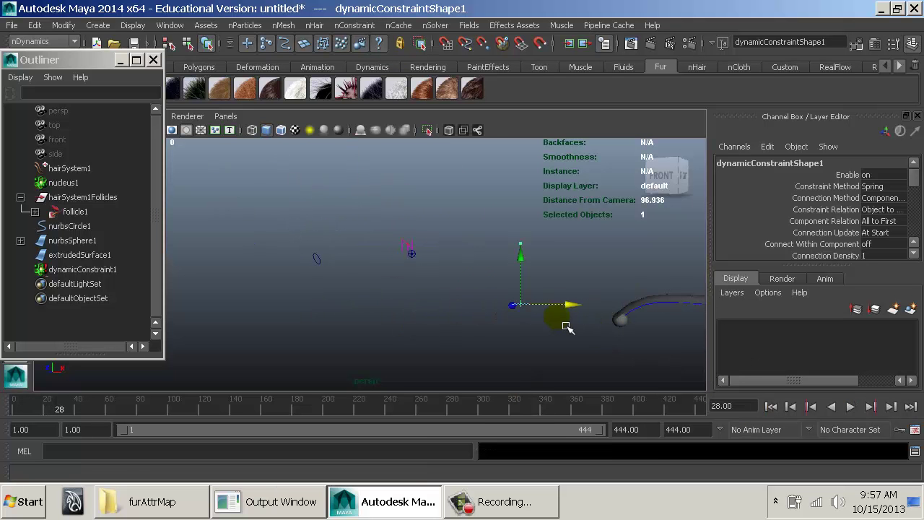
{"action": "left_click", "coordinate": [564, 325]}
{"action": "left_click", "coordinate": [771, 406]}
{"action": "left_click_drag", "start_coordinate": [527, 291], "coordinate": [483, 267], "text": "alt"}
{"action": "left_click_drag", "start_coordinate": [471, 269], "coordinate": [480, 354]}
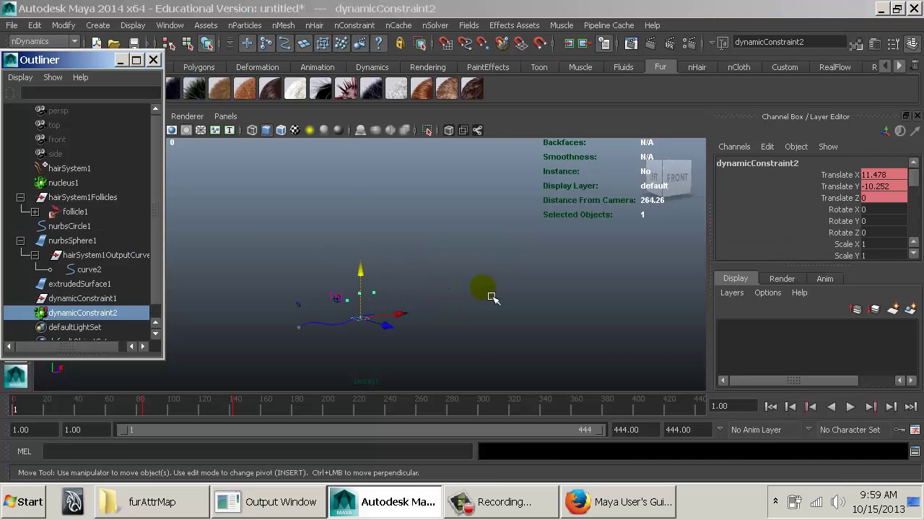
{"action": "scroll", "coordinate": [523, 323], "scroll_direction": "down", "scroll_amount": 3}
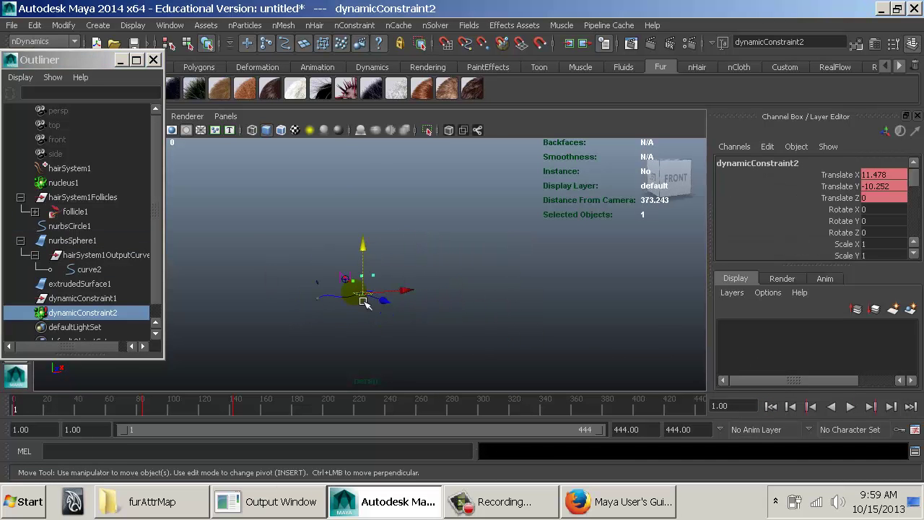
Play the simulation while moving dynamicConstraint2 around, reaching about X 95.9, Y 44.911 at frame 210, replay it, and return to frame 1
{"action": "scroll", "coordinate": [390, 346], "scroll_direction": "down", "scroll_amount": 1}
{"action": "left_click_drag", "start_coordinate": [368, 353], "coordinate": [345, 354], "text": "alt"}
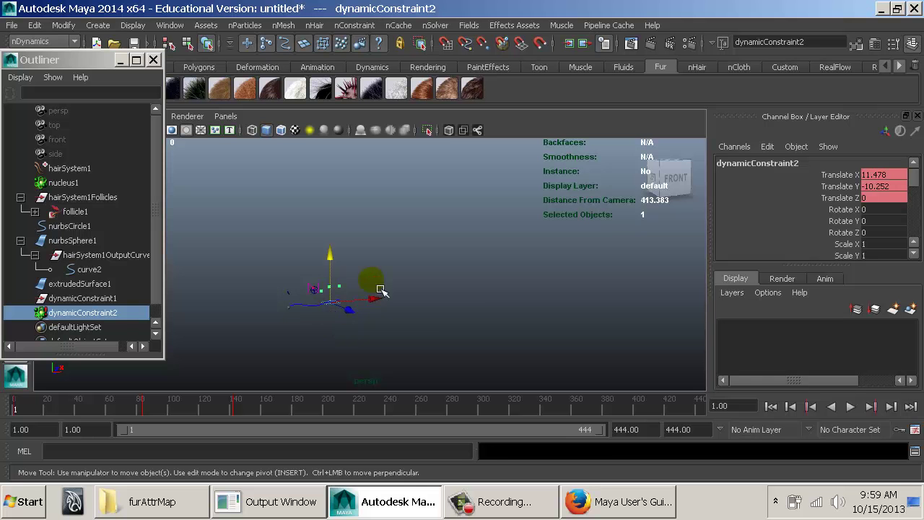
{"action": "key", "text": "alt+v"}
{"action": "left_click_drag", "start_coordinate": [462, 329], "coordinate": [331, 357]}
{"action": "left_click_drag", "start_coordinate": [493, 338], "coordinate": [392, 371]}
{"action": "key", "text": "Escape"}
{"action": "left_click_drag", "start_coordinate": [417, 232], "coordinate": [542, 223]}
{"action": "left_click_drag", "start_coordinate": [355, 408], "coordinate": [343, 409]}
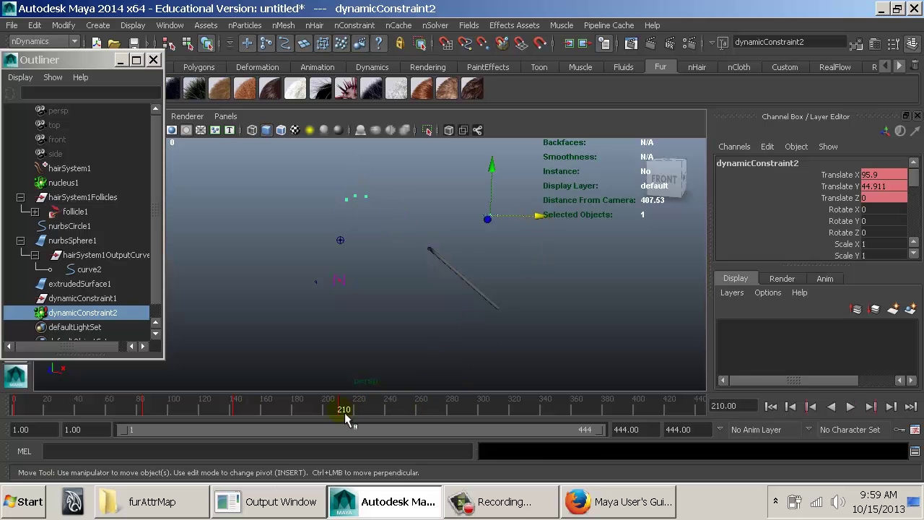
{"action": "key", "text": "alt+v"}
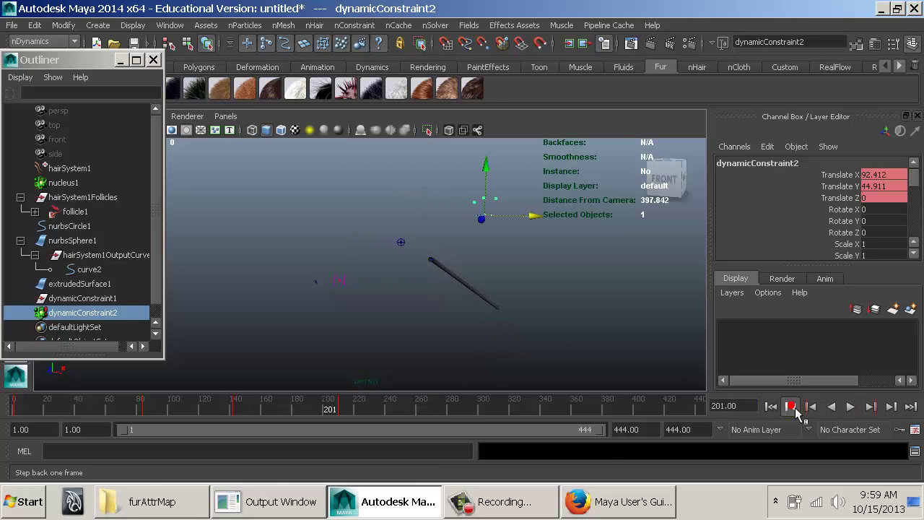
{"action": "left_click", "coordinate": [770, 407]}
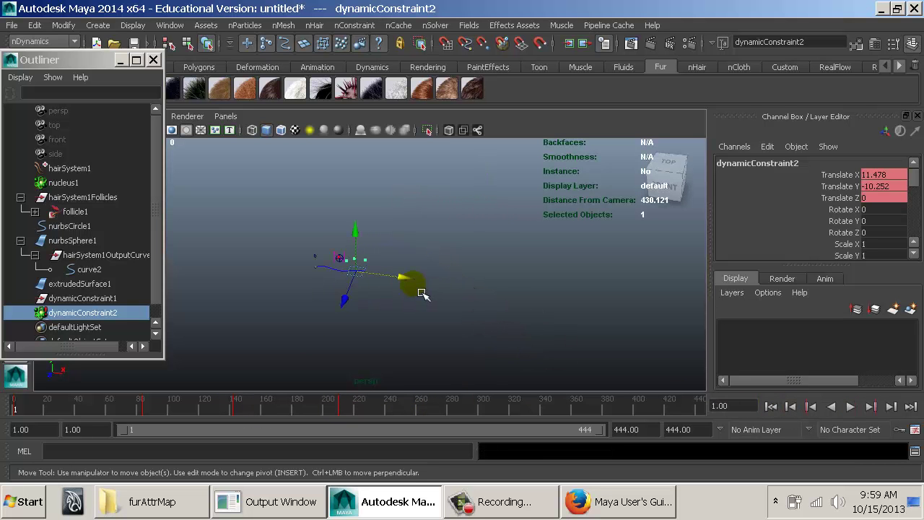
Delete both dynamic constraints, dynamicConstraint2 and dynamicConstraint1
{"action": "key", "text": "Delete"}
{"action": "left_click", "coordinate": [113, 299]}
{"action": "key", "text": "Delete"}
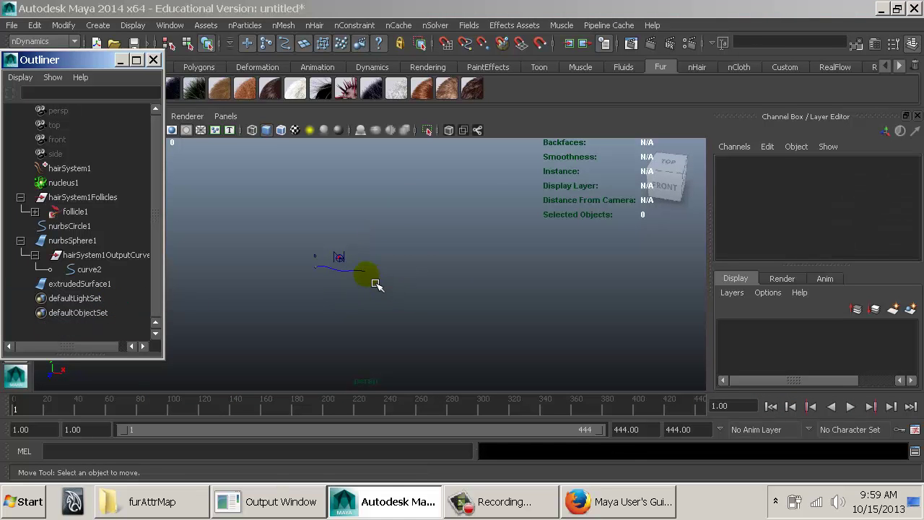
Set nucleus1's Air Density to 2, Wind Speed to about 25.172 and Wind Noise to 1
{"action": "left_click", "coordinate": [369, 278]}
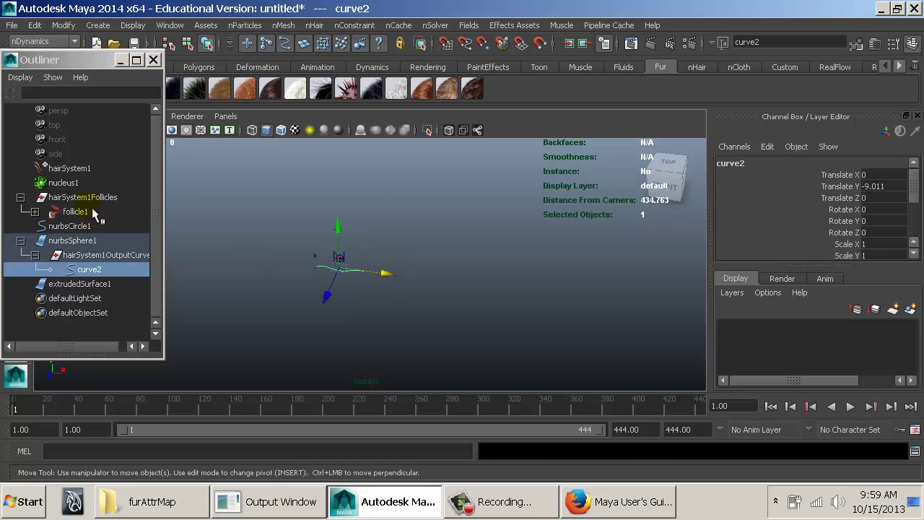
{"action": "left_click", "coordinate": [92, 184]}
{"action": "key", "text": "ctrl+a"}
{"action": "left_click", "coordinate": [577, 147]}
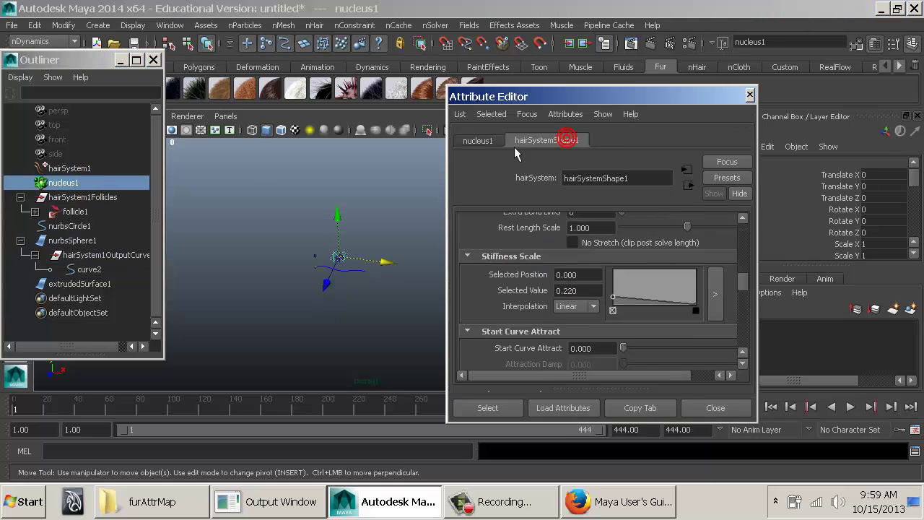
{"action": "left_click", "coordinate": [477, 140]}
{"action": "scroll", "coordinate": [650, 335], "scroll_direction": "down", "scroll_amount": 4}
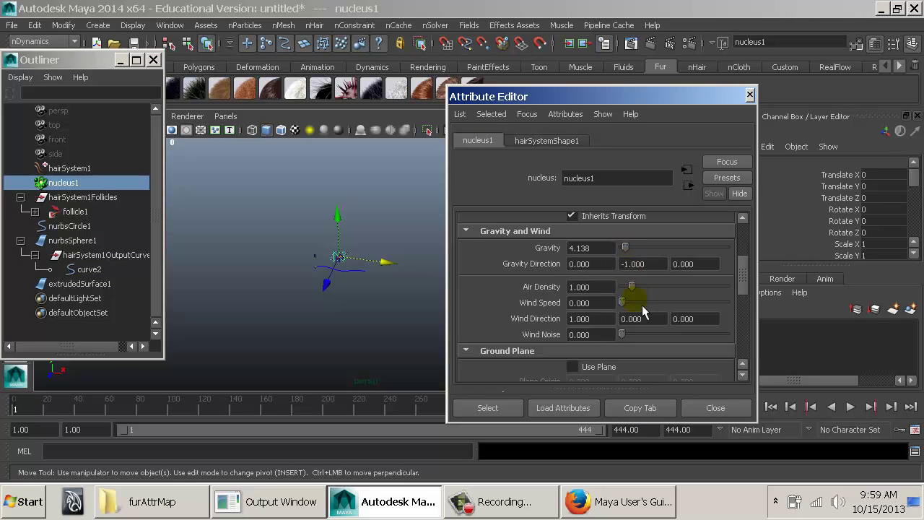
{"action": "left_click", "coordinate": [641, 287]}
{"action": "left_click_drag", "start_coordinate": [631, 336], "coordinate": [648, 340]}
{"action": "left_click", "coordinate": [736, 406]}
Play the simulation with wind, pausing at frame 96 to view the tube closely from another angle, and stop at frame 123
{"action": "left_click_drag", "start_coordinate": [534, 318], "coordinate": [582, 310], "text": "alt"}
{"action": "key", "text": "alt+v"}
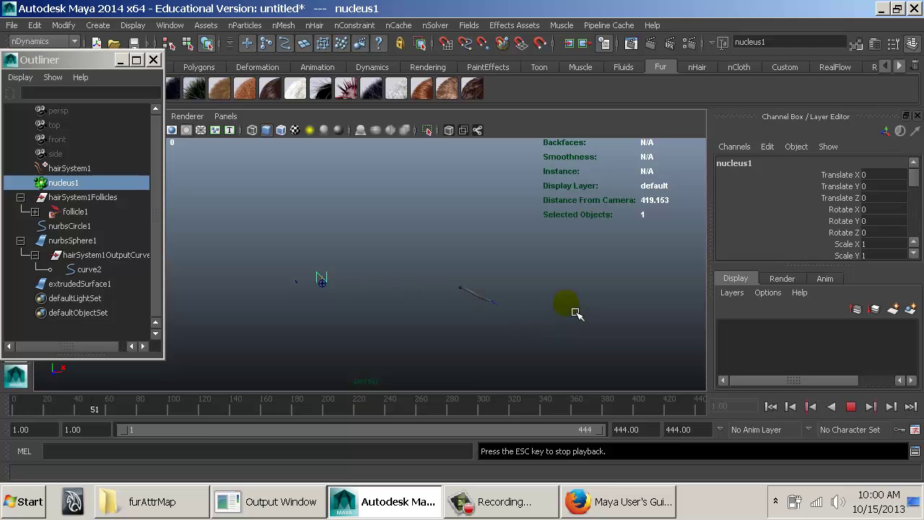
{"action": "key", "text": "Escape"}
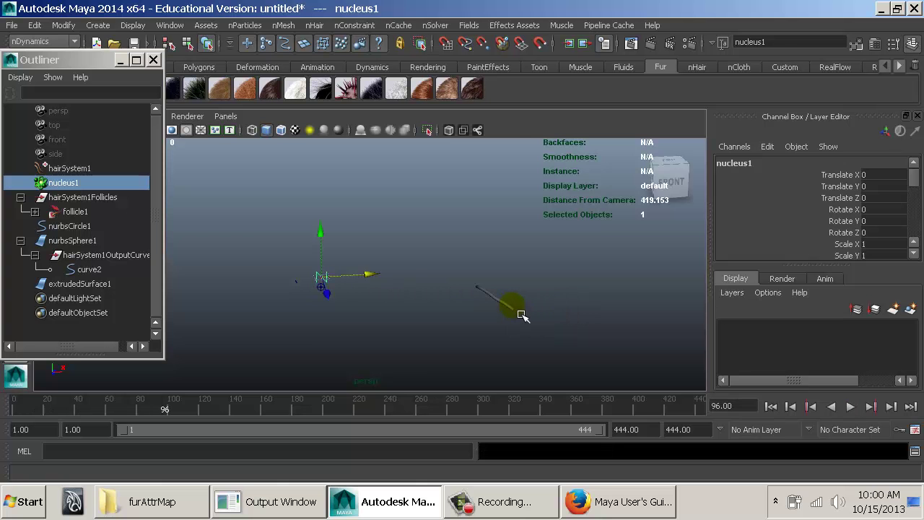
{"action": "left_click_drag", "start_coordinate": [513, 308], "coordinate": [326, 321], "text": "alt"}
{"action": "middle_click_drag", "start_coordinate": [325, 322], "coordinate": [351, 209], "text": "alt"}
{"action": "right_click_drag", "start_coordinate": [350, 202], "coordinate": [538, 237], "text": "alt"}
{"action": "left_click_drag", "start_coordinate": [477, 239], "coordinate": [447, 250], "text": "alt"}
{"action": "key", "text": "alt+v"}
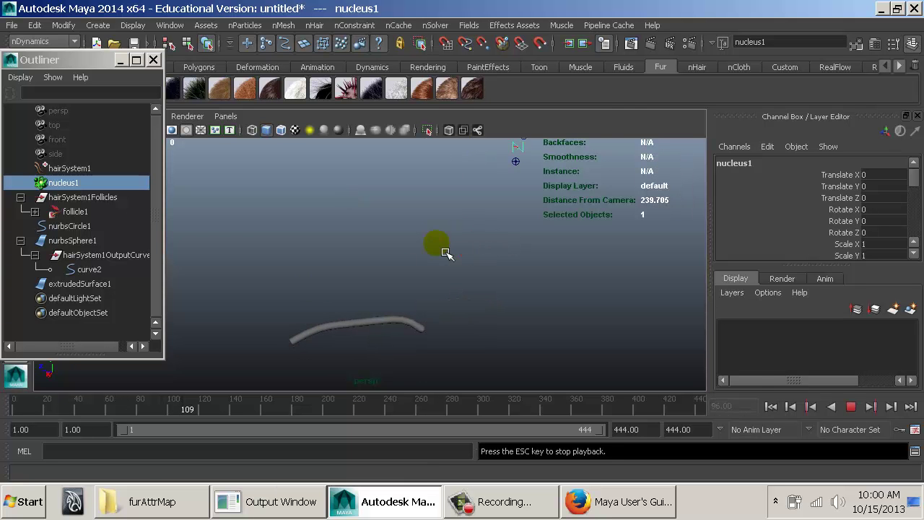
{"action": "key", "text": "Escape"}
Select follicle1 and, in its hairSystemShape1 attributes, lower the Stiffness Scale point at position 0 to a value of 0
{"action": "key", "text": "ctrl+a"}
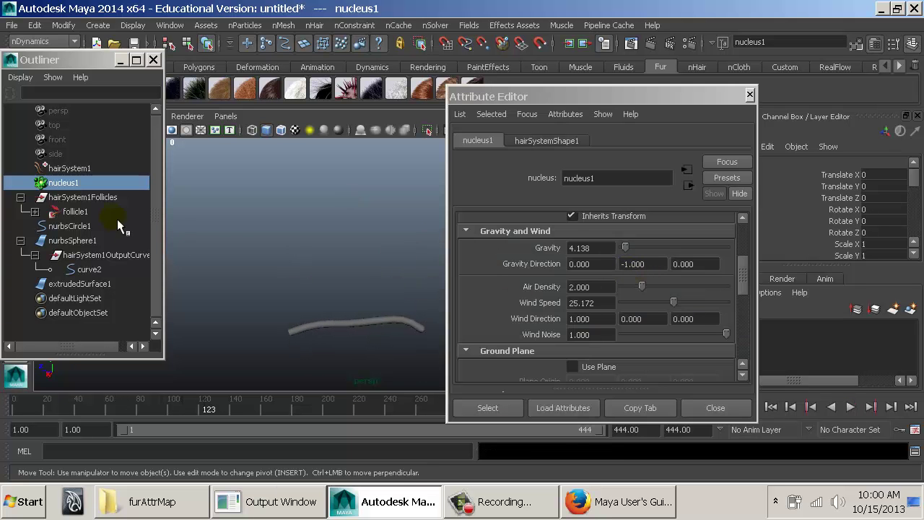
{"action": "left_click", "coordinate": [101, 197]}
{"action": "left_click", "coordinate": [75, 211]}
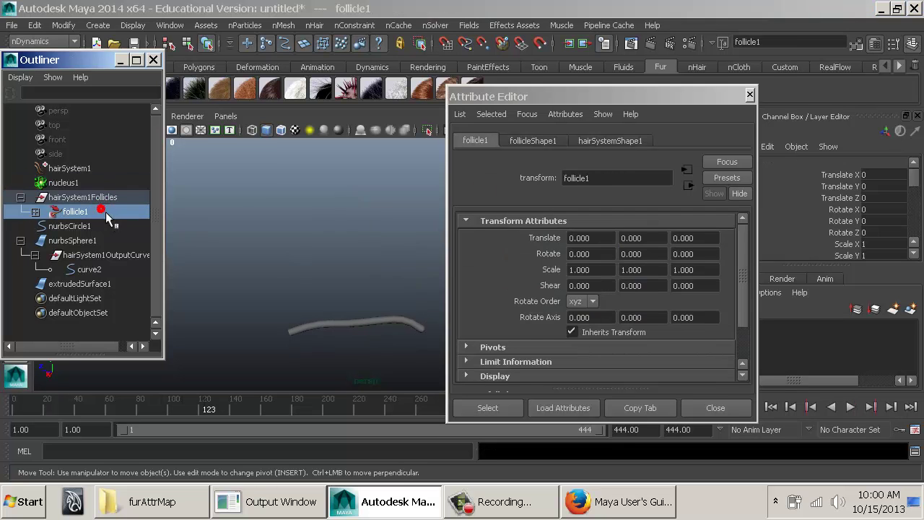
{"action": "left_click", "coordinate": [610, 141]}
{"action": "left_click", "coordinate": [537, 141]}
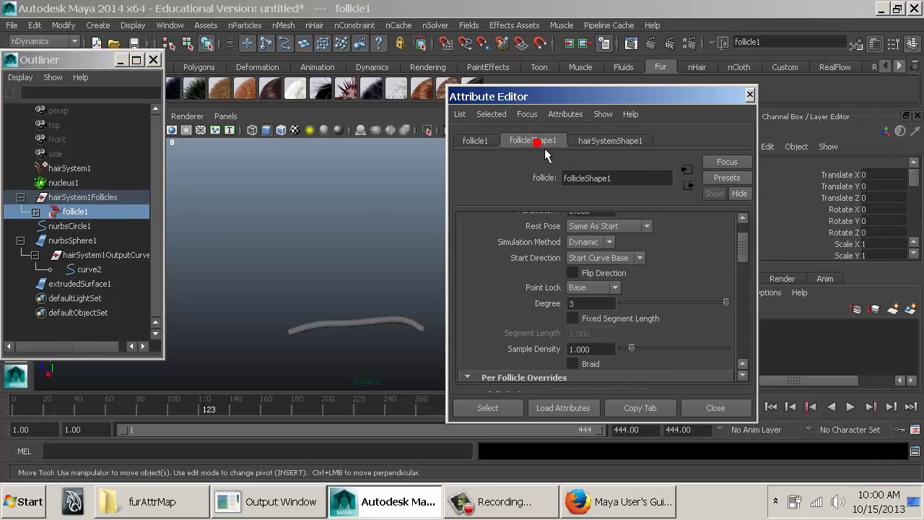
{"action": "scroll", "coordinate": [588, 246], "scroll_direction": "down", "scroll_amount": 2}
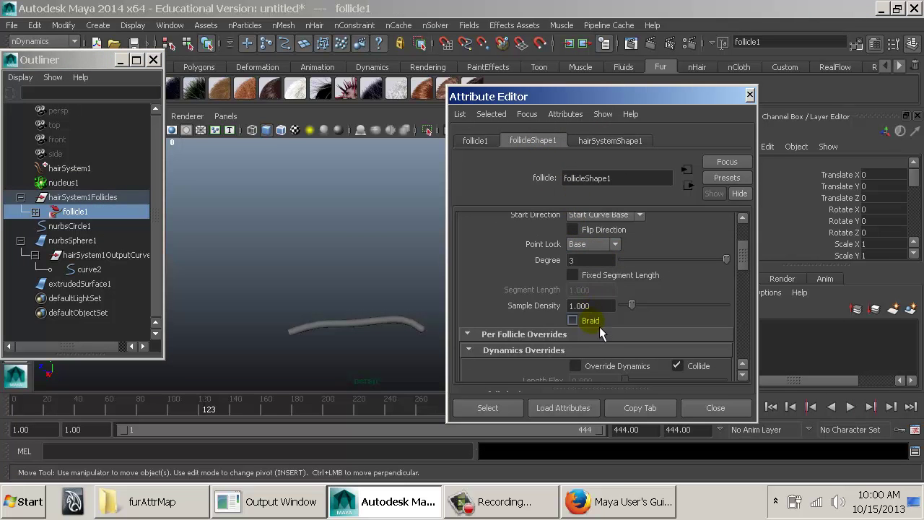
{"action": "scroll", "coordinate": [599, 326], "scroll_direction": "down", "scroll_amount": 8}
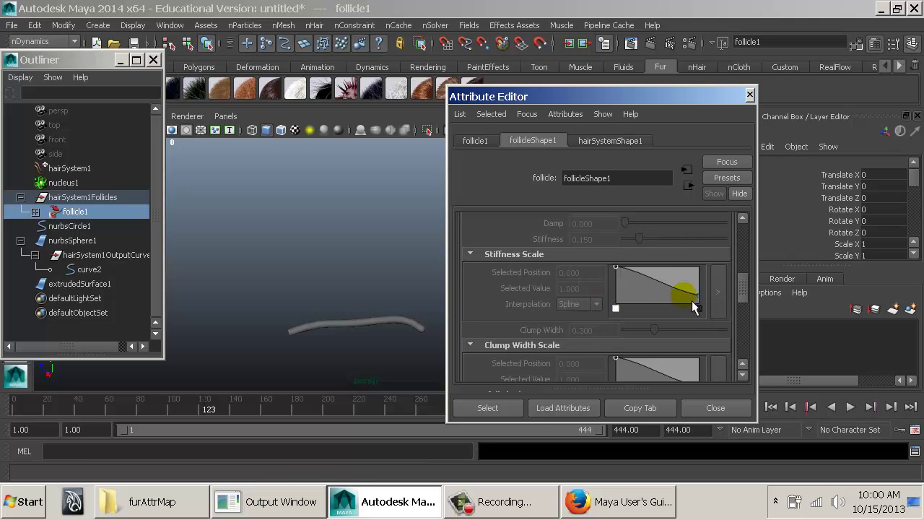
{"action": "left_click", "coordinate": [610, 141]}
{"action": "scroll", "coordinate": [637, 284], "scroll_direction": "down", "scroll_amount": 2}
{"action": "scroll", "coordinate": [637, 283], "scroll_direction": "up", "scroll_amount": 2}
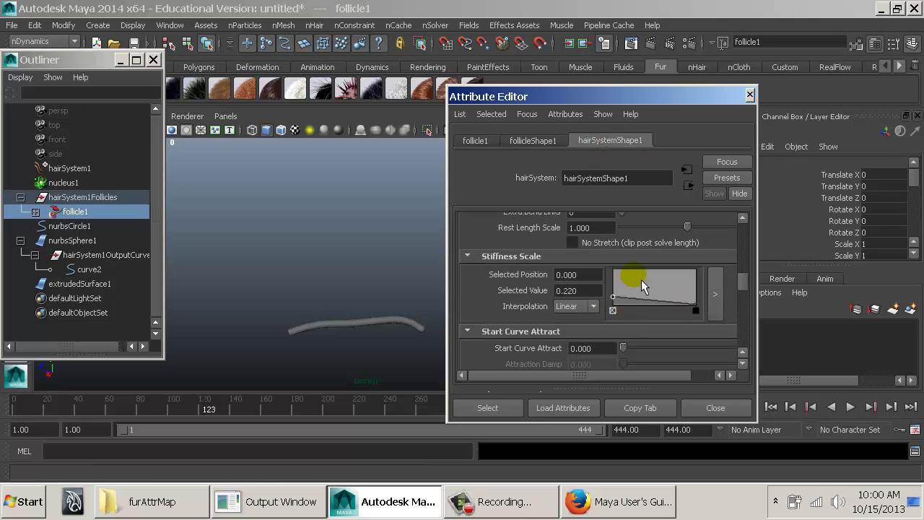
{"action": "left_click_drag", "start_coordinate": [613, 296], "coordinate": [612, 323]}
{"action": "scroll", "coordinate": [686, 318], "scroll_direction": "down", "scroll_amount": 2}
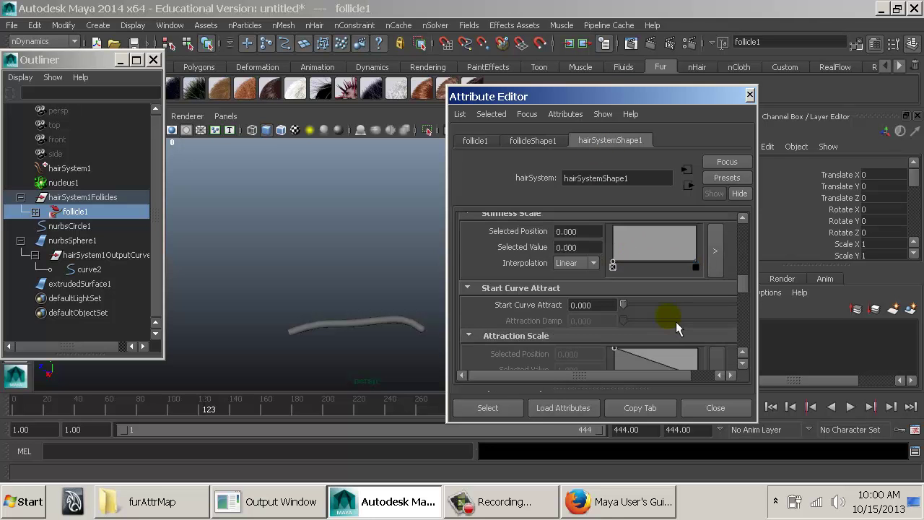
Play the simulation from the first frame, reframing the view on the tube, and stop at frame 99
{"action": "left_click", "coordinate": [780, 412]}
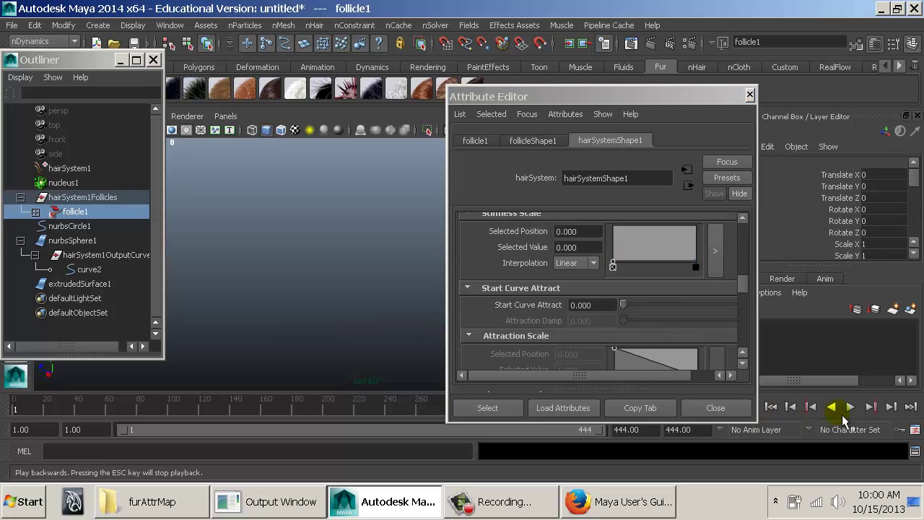
{"action": "left_click", "coordinate": [848, 410]}
{"action": "mouse_move", "coordinate": [379, 273]}
{"action": "middle_mouse_down", "text": "alt"}
{"action": "mouse_move", "coordinate": [339, 283]}
{"action": "mouse_move", "coordinate": [444, 265]}
{"action": "mouse_move", "coordinate": [383, 270]}
{"action": "middle_mouse_up", "text": "alt"}
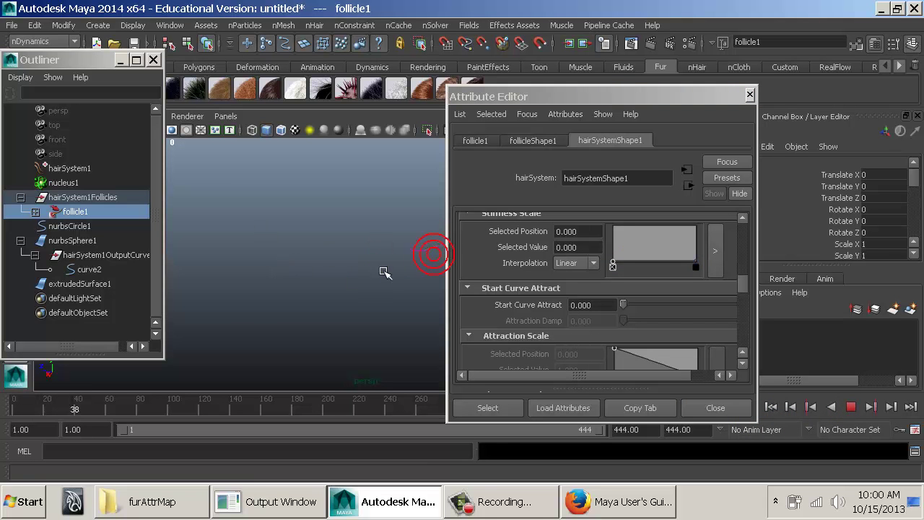
{"action": "right_click_drag", "start_coordinate": [391, 295], "coordinate": [299, 288], "text": "alt"}
{"action": "middle_click_drag", "start_coordinate": [332, 292], "coordinate": [216, 295], "text": "alt"}
{"action": "right_click_drag", "start_coordinate": [216, 296], "coordinate": [315, 299], "text": "alt"}
{"action": "middle_click_drag", "start_coordinate": [315, 298], "coordinate": [355, 312], "text": "alt"}
{"action": "key", "text": "Escape"}
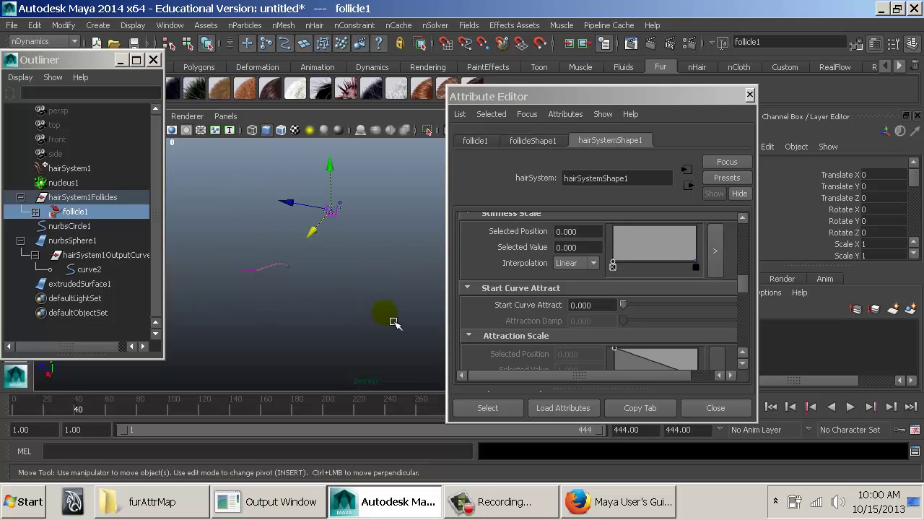
{"action": "key", "text": "alt+v"}
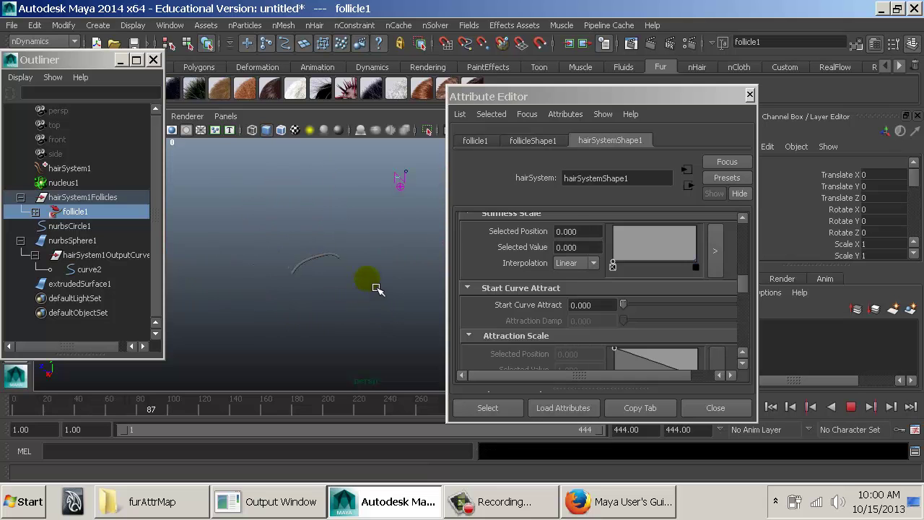
{"action": "key", "text": "Escape"}
Set hairSystemShape1's Bend Resistance to 0.1 and play the simulation from the first frame
{"action": "scroll", "coordinate": [571, 280], "scroll_direction": "up", "scroll_amount": 3}
{"action": "scroll", "coordinate": [574, 283], "scroll_direction": "up", "scroll_amount": 2}
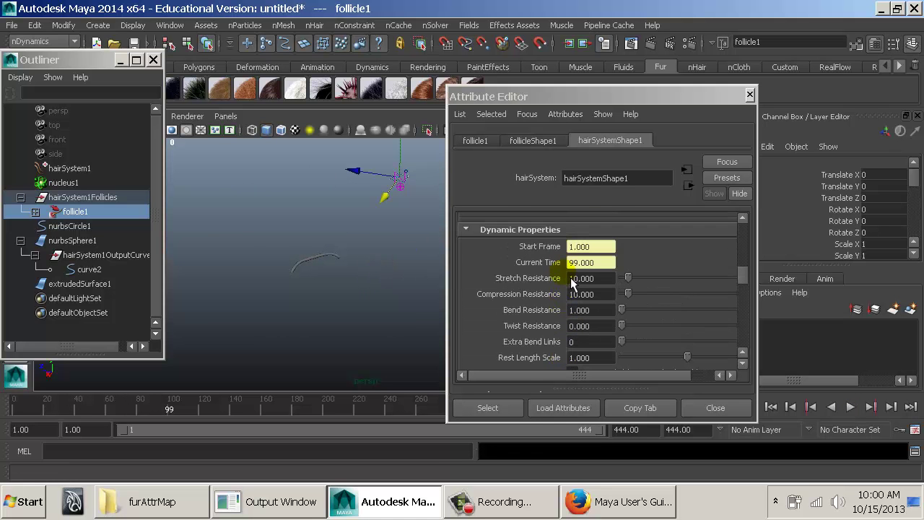
{"action": "double_click", "coordinate": [589, 310]}
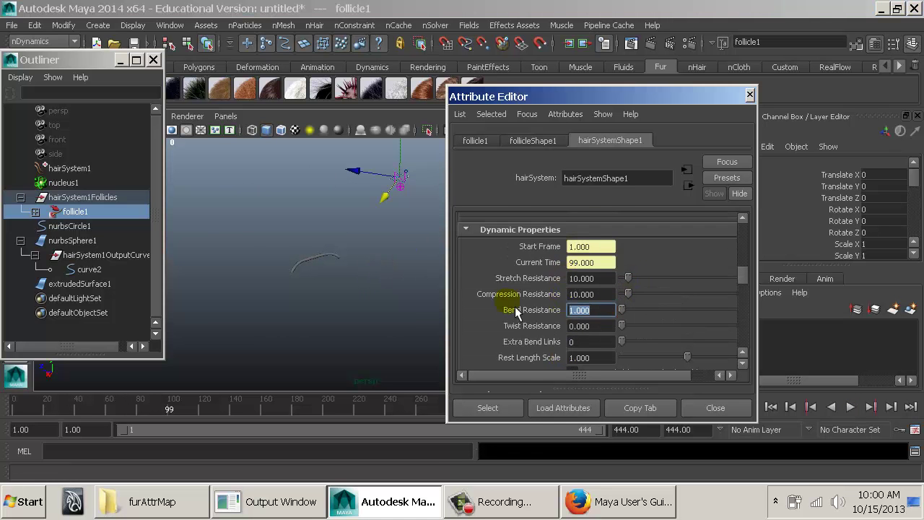
{"action": "left_click", "coordinate": [770, 406]}
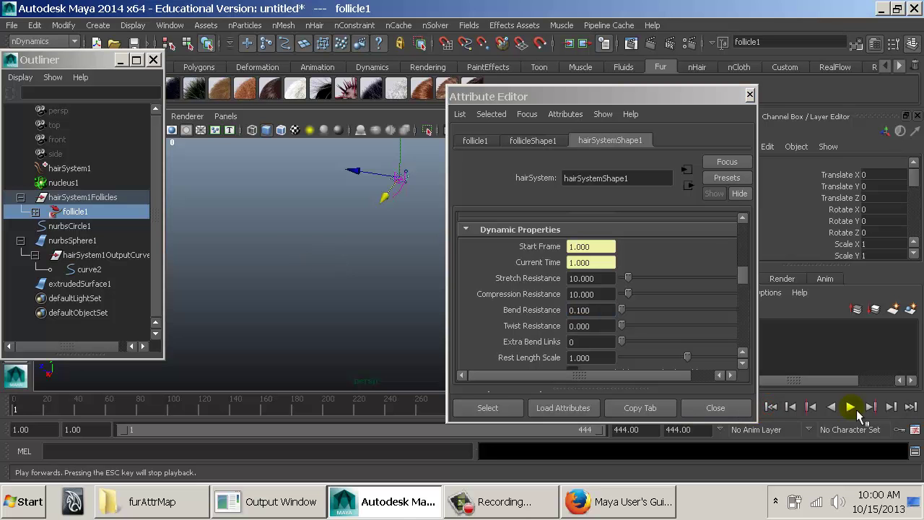
{"action": "left_click", "coordinate": [850, 406]}
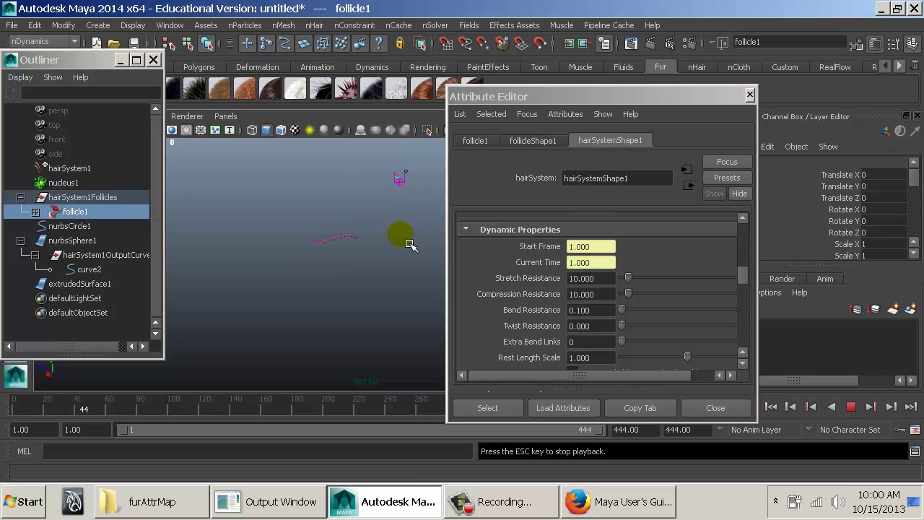
Set hairSystemShape1's Compression and Bend Resistance to 0 and Stretch Resistance to about 3.279, and replay from the first frame
{"action": "left_click", "coordinate": [622, 296]}
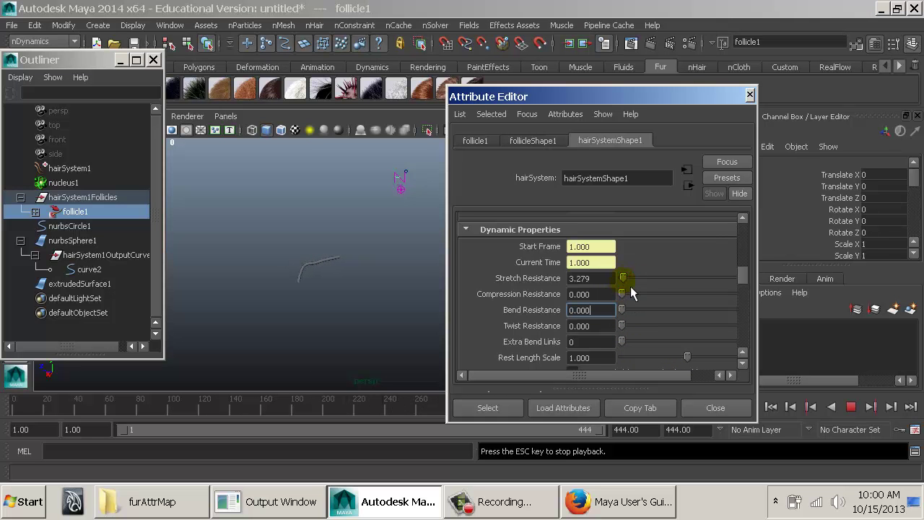
{"action": "left_click", "coordinate": [851, 407]}
{"action": "left_click", "coordinate": [772, 406]}
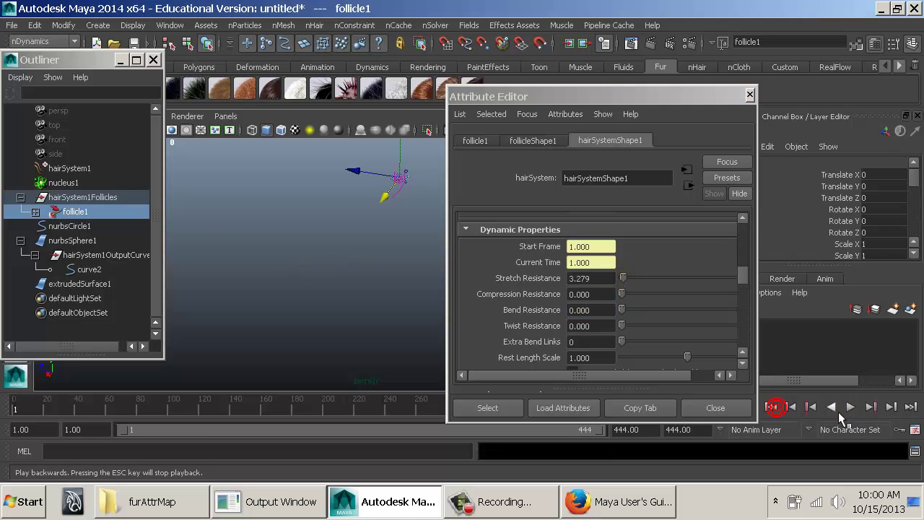
{"action": "left_click", "coordinate": [849, 407]}
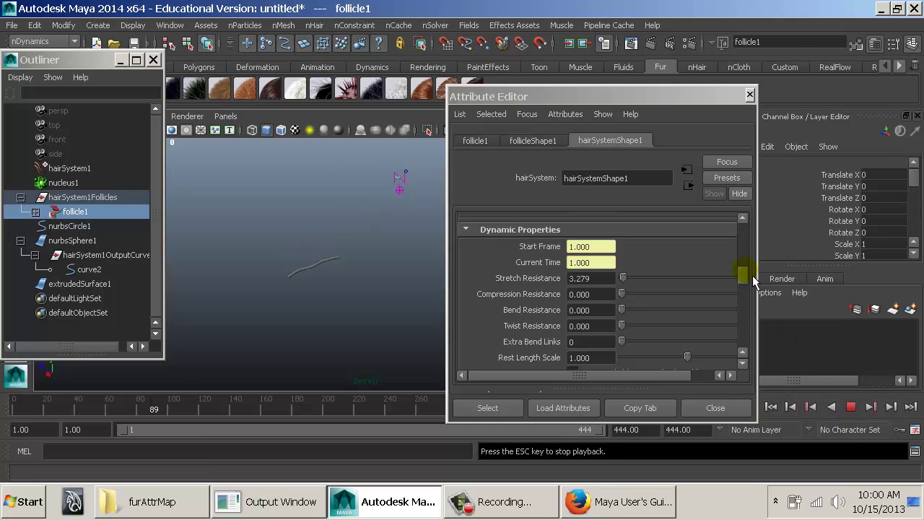
Look through hairSystemShape1's collision, clump and hair shape attributes during playback, and restart the simulation from the first frame
{"action": "left_click_drag", "start_coordinate": [752, 275], "coordinate": [749, 265]}
{"action": "left_click", "coordinate": [691, 344]}
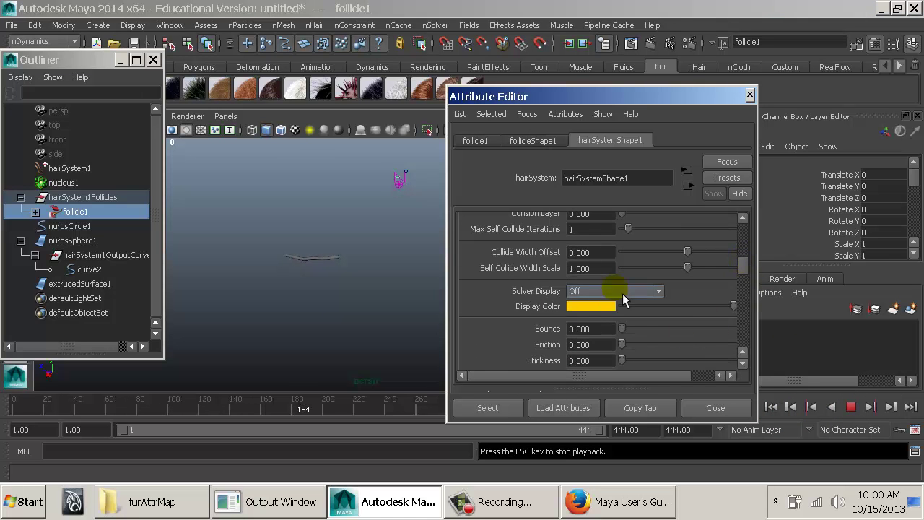
{"action": "scroll", "coordinate": [631, 285], "scroll_direction": "up", "scroll_amount": 3}
{"action": "scroll", "coordinate": [639, 274], "scroll_direction": "up", "scroll_amount": 5}
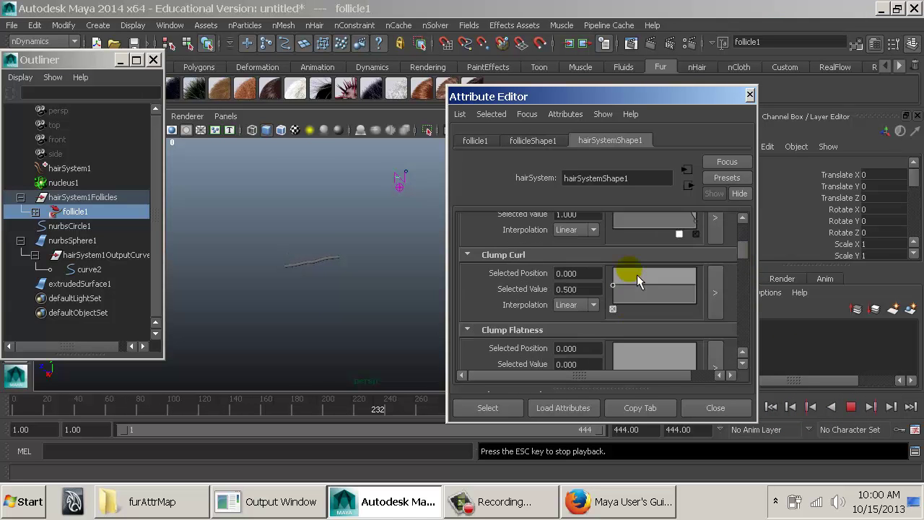
{"action": "scroll", "coordinate": [637, 281], "scroll_direction": "up", "scroll_amount": 2}
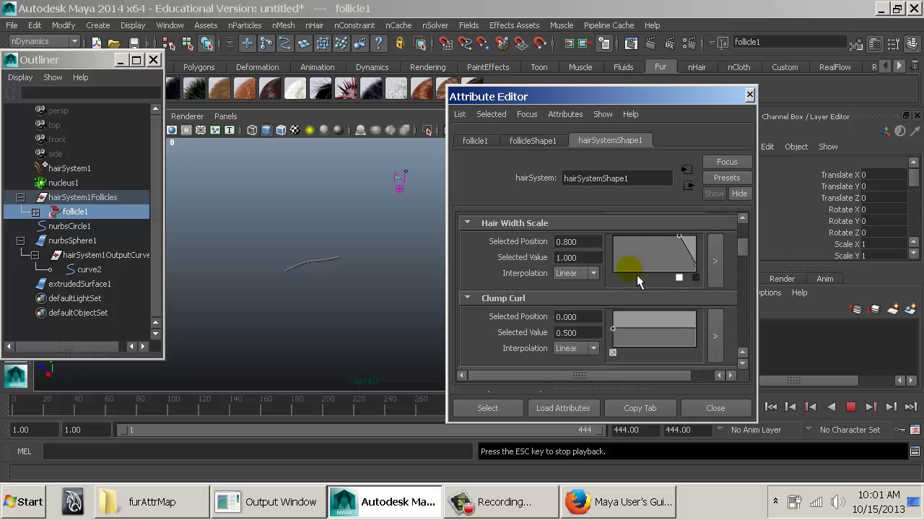
{"action": "scroll", "coordinate": [636, 281], "scroll_direction": "up", "scroll_amount": 5}
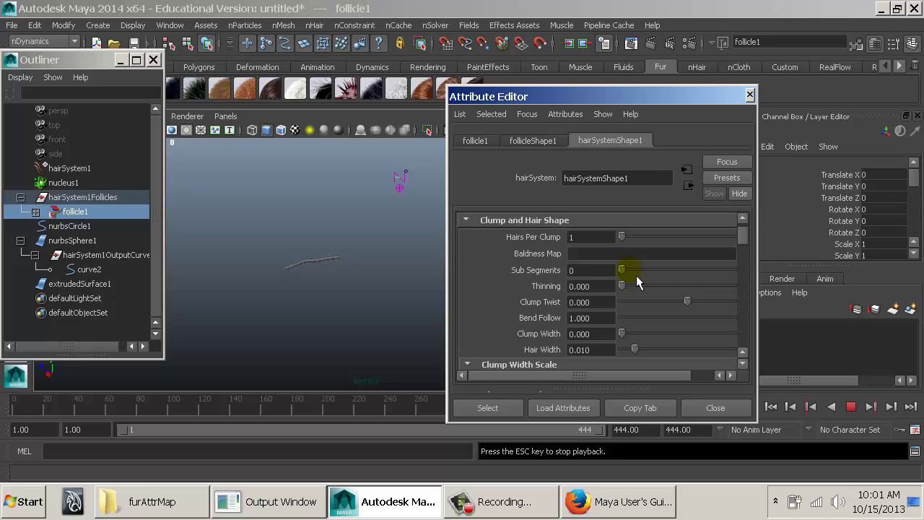
{"action": "scroll", "coordinate": [636, 282], "scroll_direction": "up", "scroll_amount": 2}
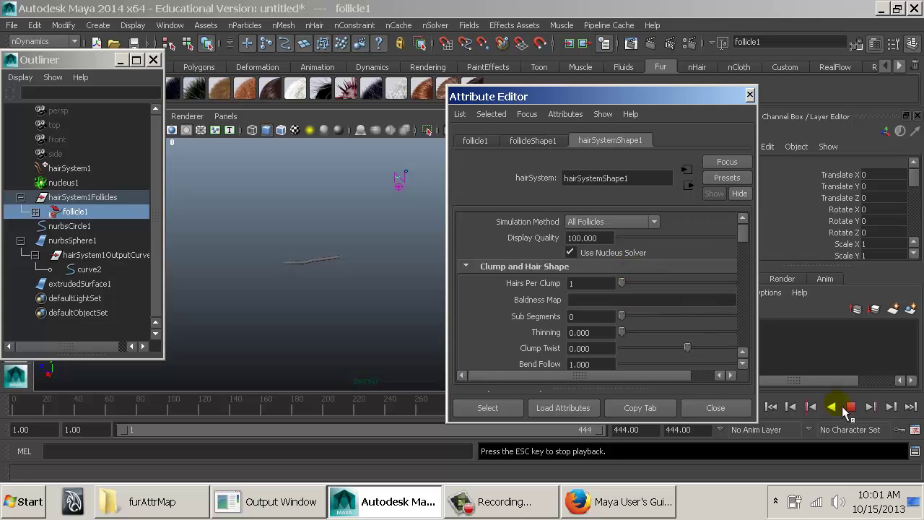
{"action": "left_click", "coordinate": [770, 408]}
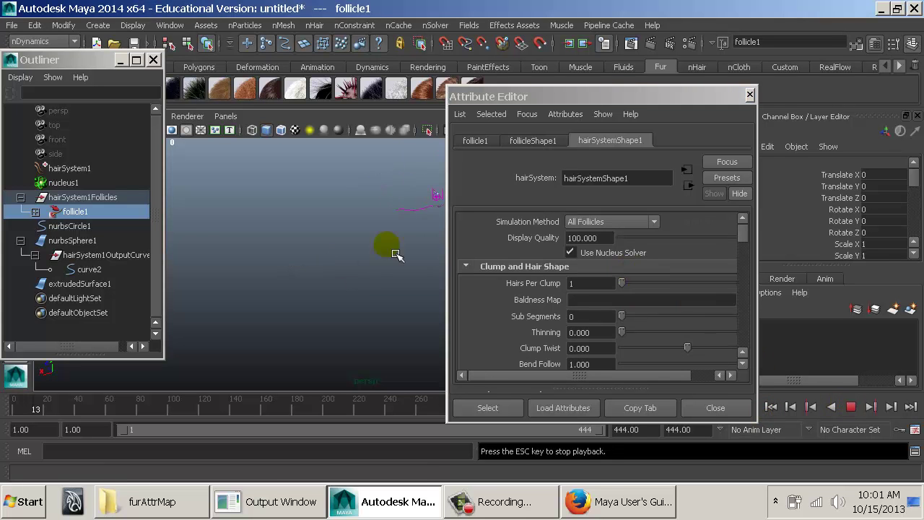
Stop the simulation playback, close the Attribute Editor and Outliner, and select the extruded tube surface
{"action": "key", "text": "Escape"}
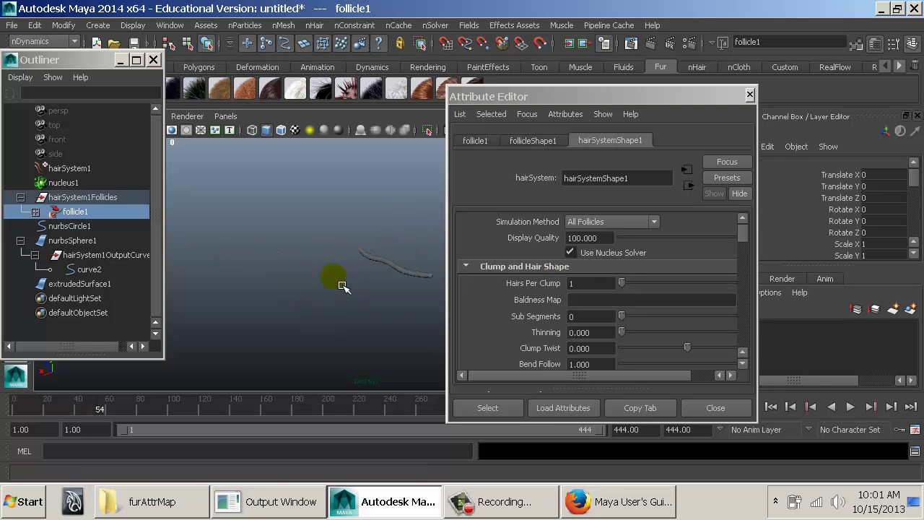
{"action": "key", "text": "alt+v"}
{"action": "left_click", "coordinate": [715, 407]}
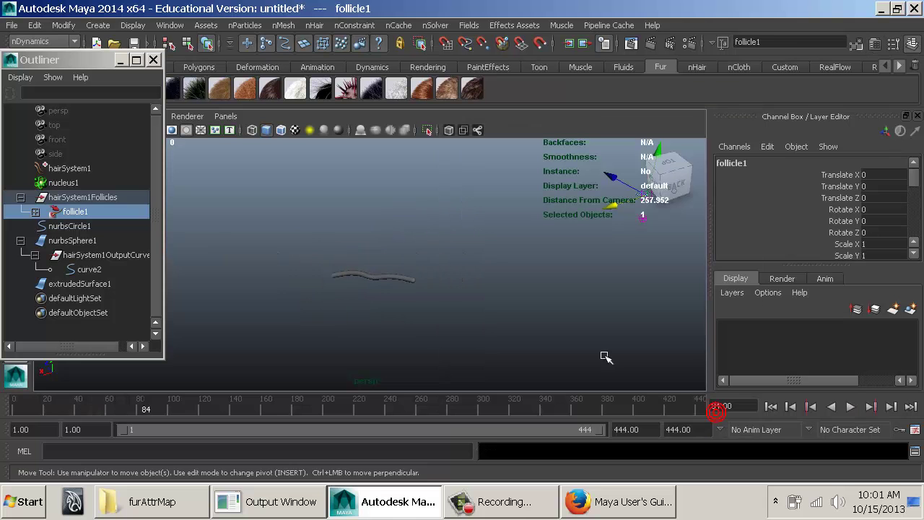
{"action": "left_click", "coordinate": [362, 276]}
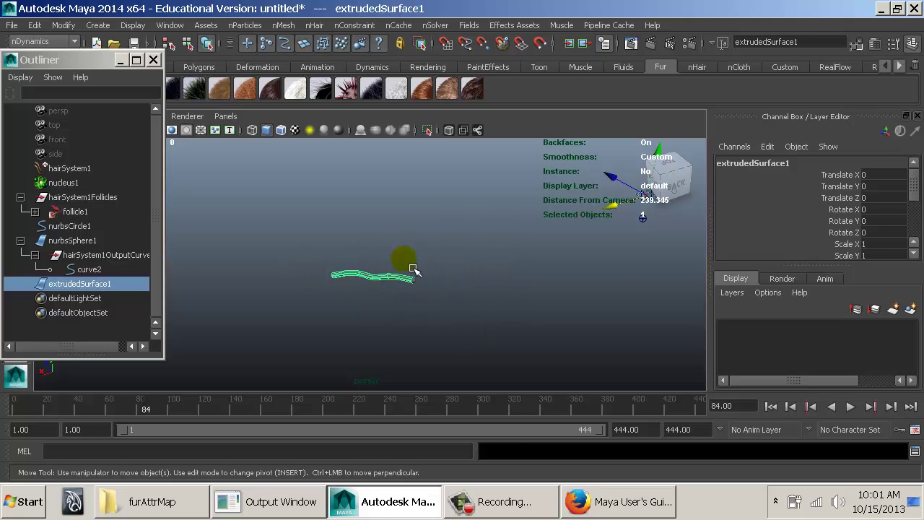
{"action": "left_click", "coordinate": [154, 60]}
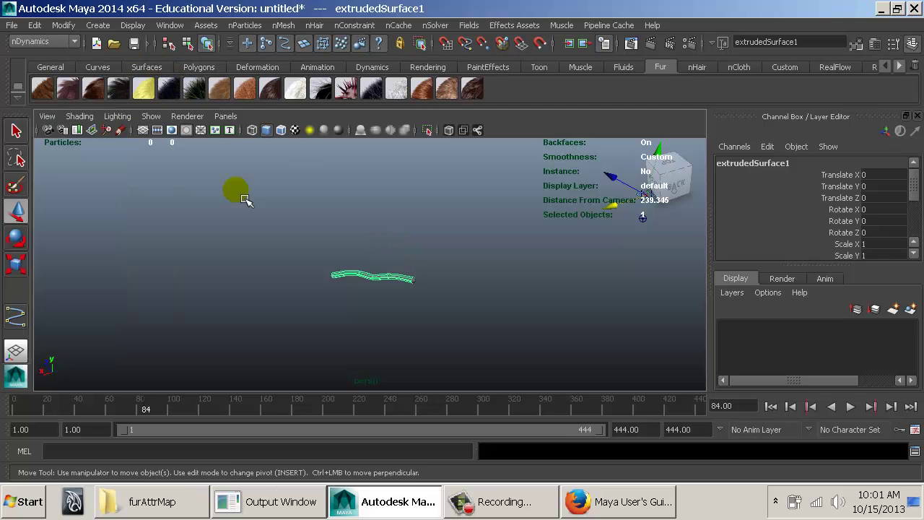
Display the tube in wireframe and select curve2 inside it to examine how the curve runs through the surface
{"action": "left_click", "coordinate": [362, 268]}
{"action": "left_click_drag", "start_coordinate": [307, 266], "coordinate": [462, 263], "text": "alt"}
{"action": "right_click_drag", "start_coordinate": [389, 265], "coordinate": [563, 262], "text": "alt"}
{"action": "left_click", "coordinate": [563, 264]}
{"action": "key", "text": "4"}
{"action": "left_click", "coordinate": [498, 292]}
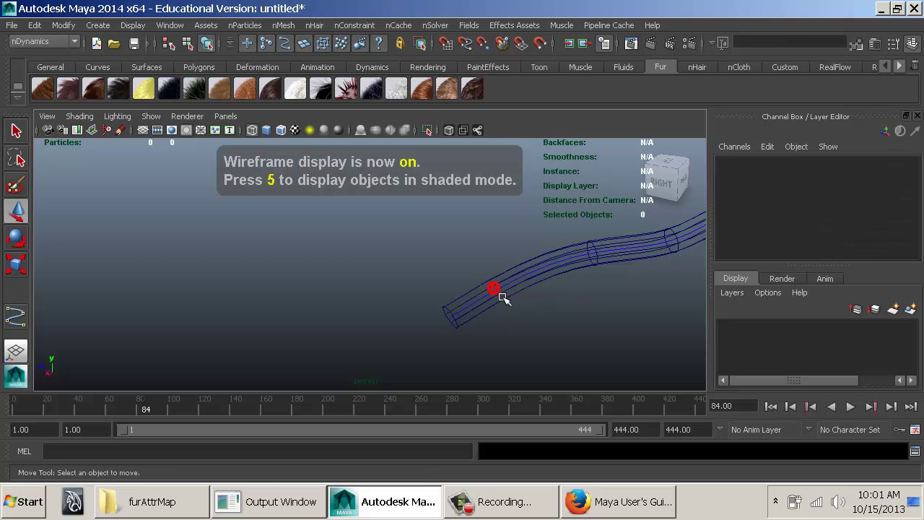
{"action": "left_click", "coordinate": [501, 294]}
{"action": "left_click_drag", "start_coordinate": [618, 305], "coordinate": [475, 267], "text": "alt"}
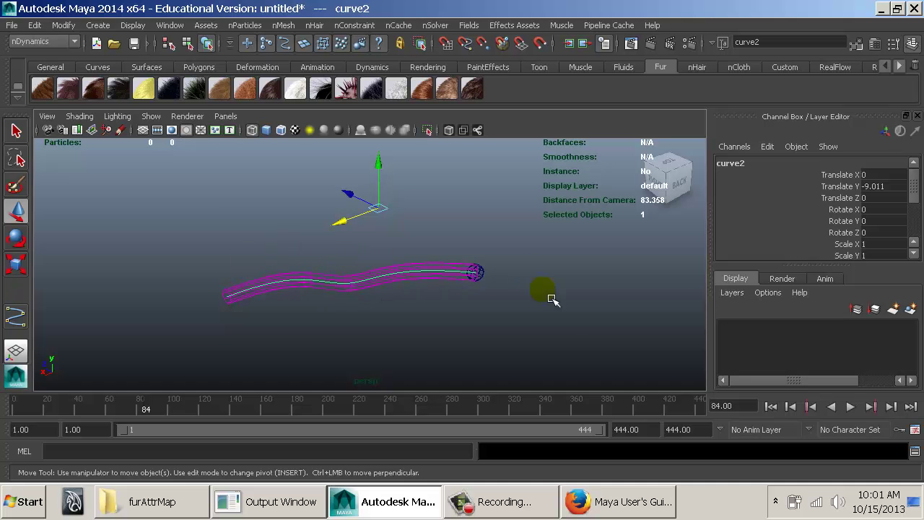
{"action": "left_click_drag", "start_coordinate": [576, 303], "coordinate": [566, 316], "text": "alt"}
{"action": "right_click_drag", "start_coordinate": [567, 316], "coordinate": [461, 293], "text": "alt"}
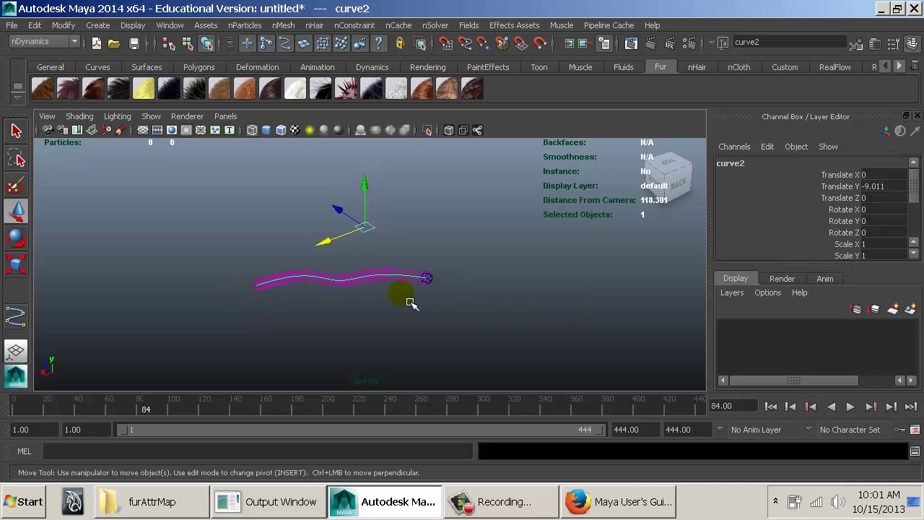
Start a new empty scene and switch to the Rendering menu set
{"action": "key", "text": "ctrl+n"}
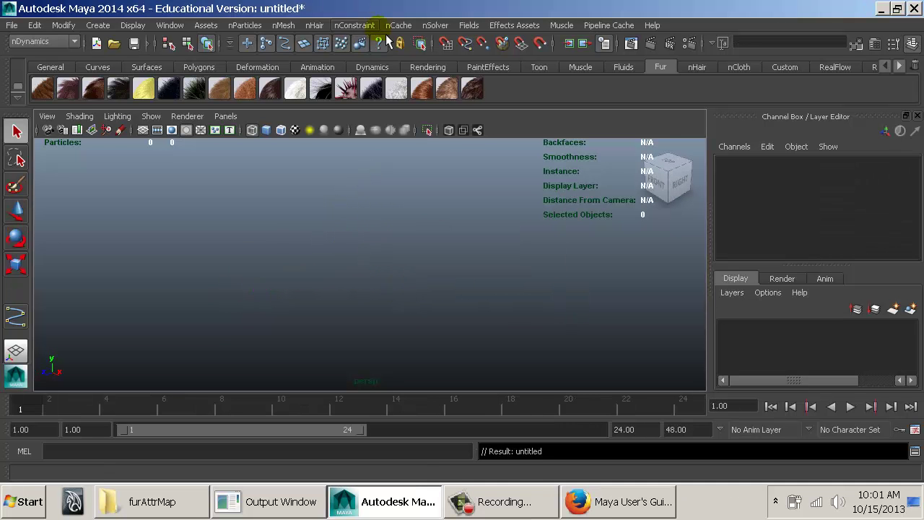
{"action": "left_click", "coordinate": [319, 26]}
{"action": "left_click", "coordinate": [322, 26]}
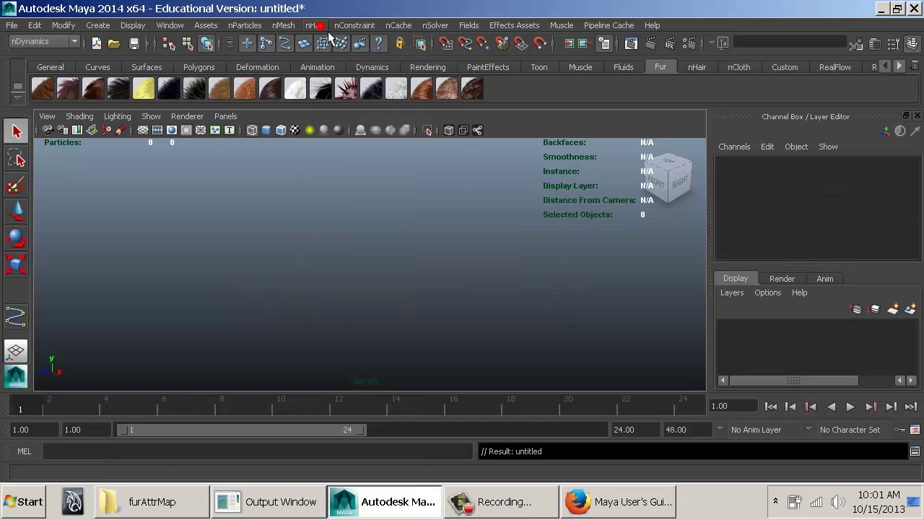
{"action": "left_click", "coordinate": [58, 42]}
{"action": "left_click", "coordinate": [60, 83]}
{"action": "left_click", "coordinate": [44, 42]}
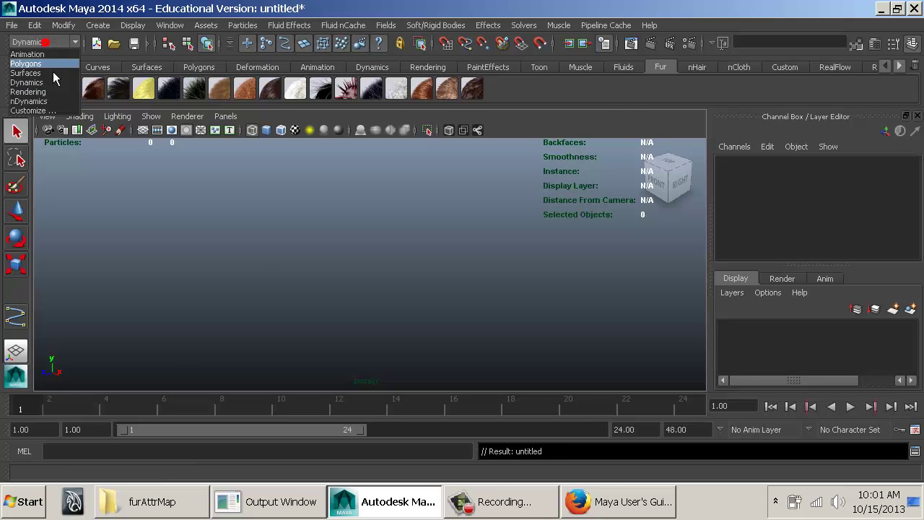
{"action": "left_click", "coordinate": [32, 92]}
Look through the available Paint Effects and Fur commands, including those for curve attractor sets and start positions
{"action": "left_click", "coordinate": [352, 26]}
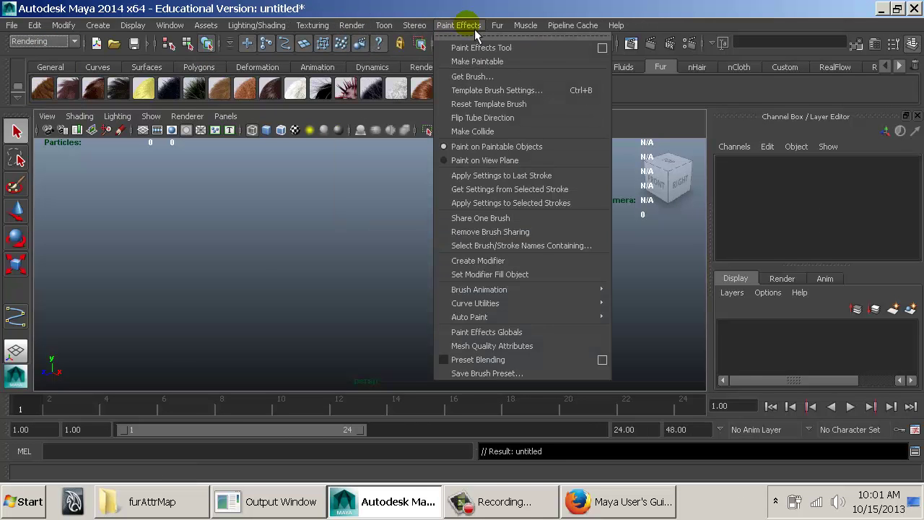
{"action": "left_click", "coordinate": [524, 26]}
{"action": "left_click", "coordinate": [506, 33]}
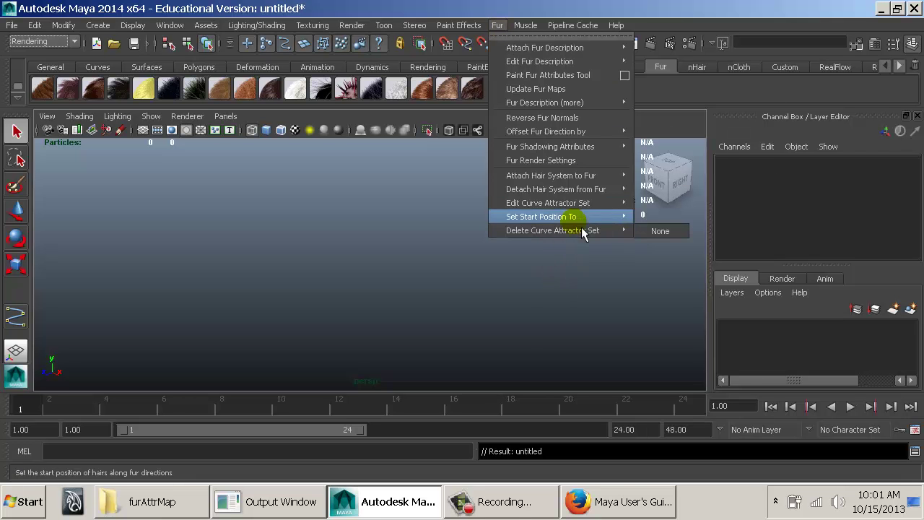
{"action": "mouse_move", "coordinate": [581, 216]}
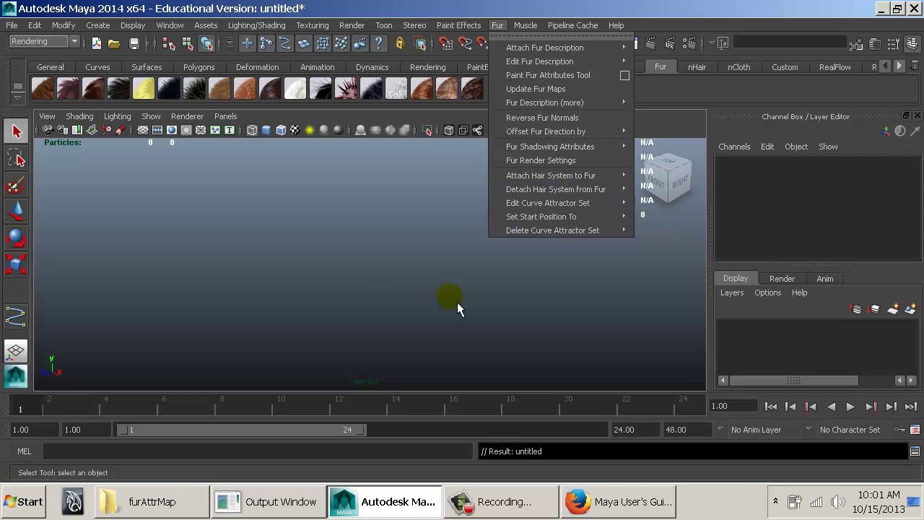
Switch to Firefox, search the web for "autodesk fur hair tutorials" and look through the results
{"action": "left_click", "coordinate": [627, 488]}
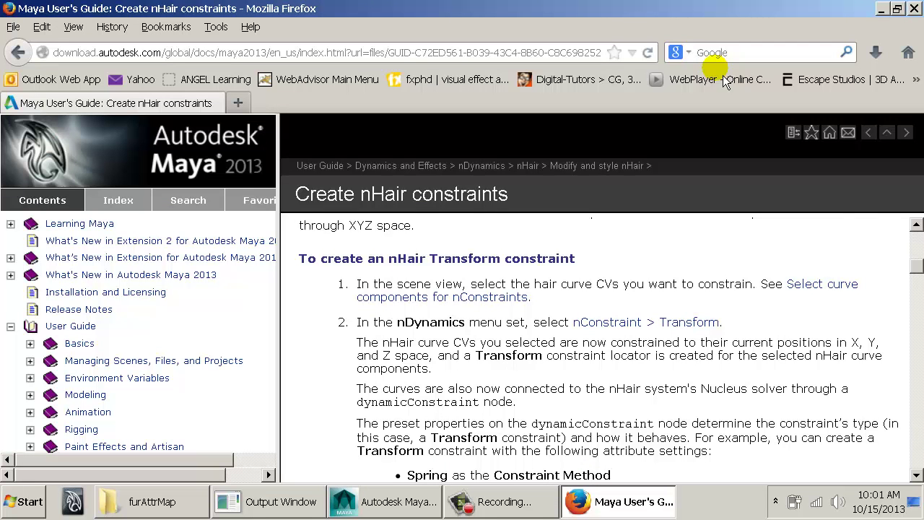
{"action": "type", "text": "autodesk fur hair tutorial"}
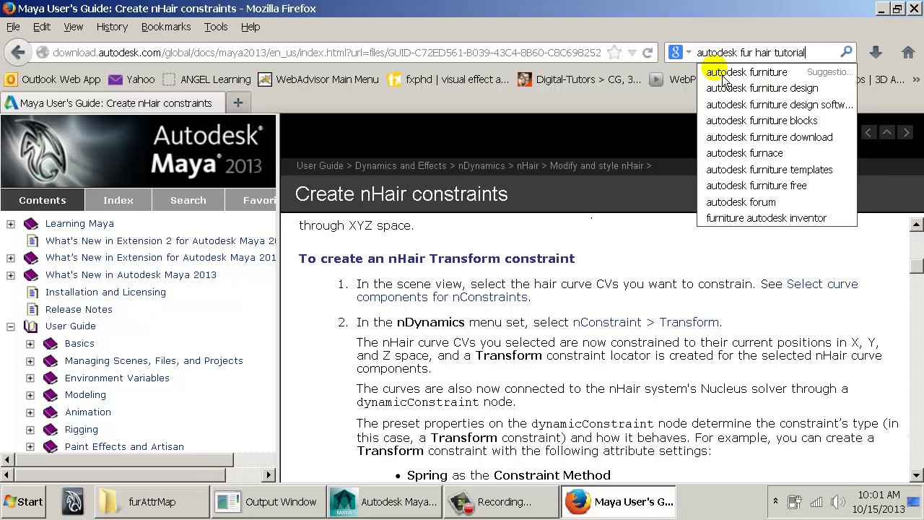
{"action": "type", "text": "s"}
{"action": "key", "text": "Return"}
{"action": "scroll", "coordinate": [421, 316], "scroll_direction": "down", "scroll_amount": 3}
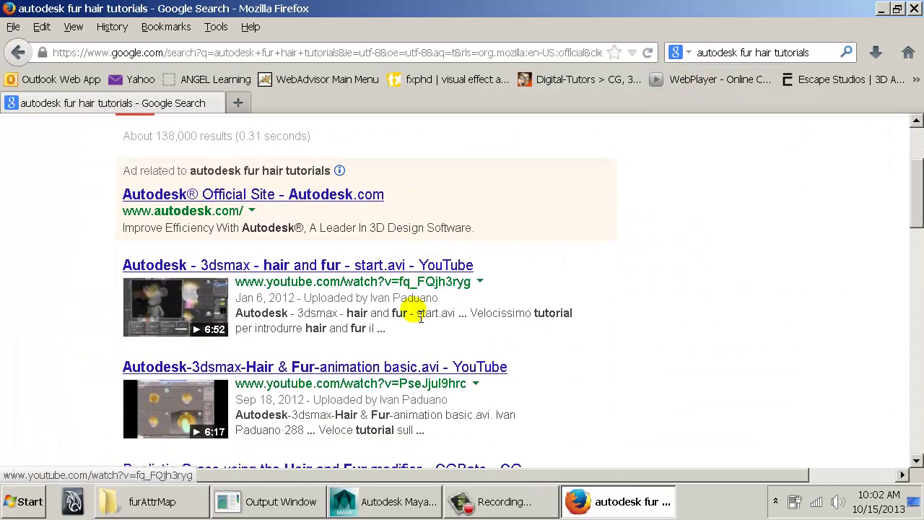
{"action": "scroll", "coordinate": [421, 316], "scroll_direction": "down", "scroll_amount": 4}
{"action": "scroll", "coordinate": [355, 332], "scroll_direction": "down", "scroll_amount": 1}
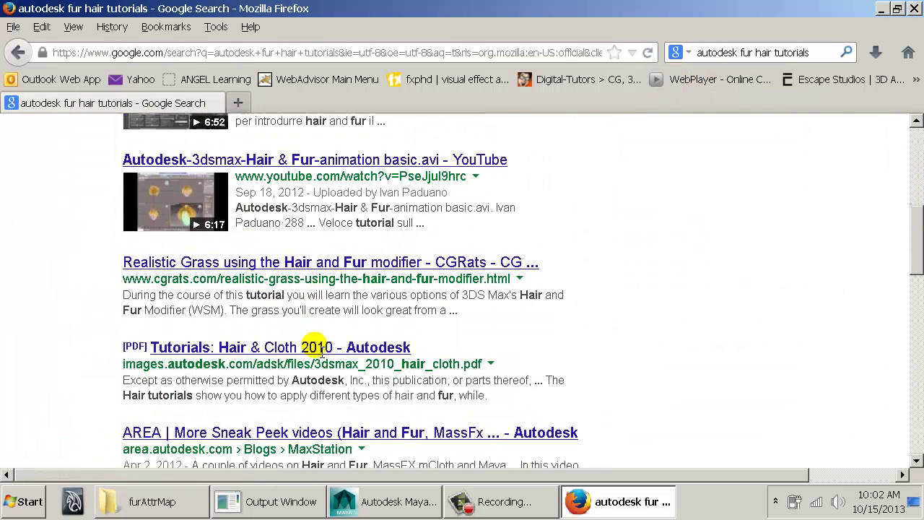
{"action": "scroll", "coordinate": [318, 350], "scroll_direction": "down", "scroll_amount": 1}
Download 3dsmax_2010_hair_cloth.pdf from the "Tutorials: Hair & Cloth 2010" result and view the download's completion options
{"action": "left_click", "coordinate": [210, 306]}
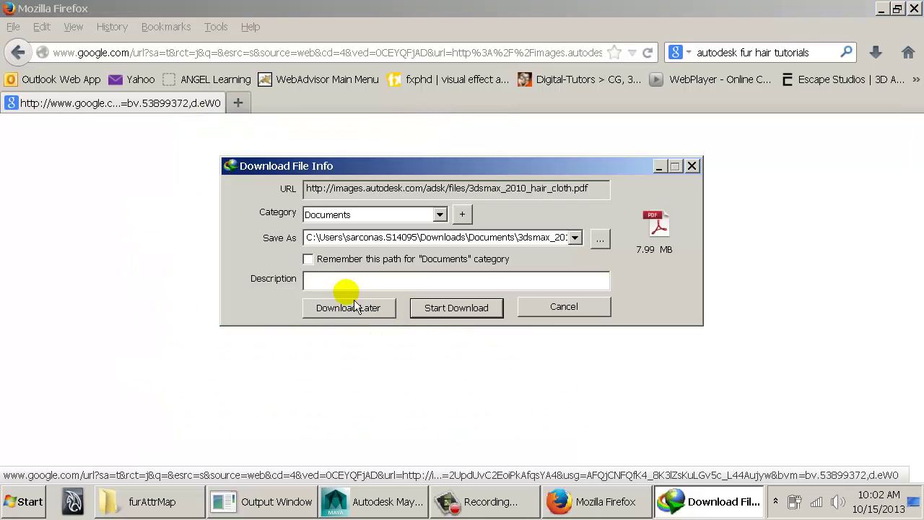
{"action": "left_click", "coordinate": [460, 311]}
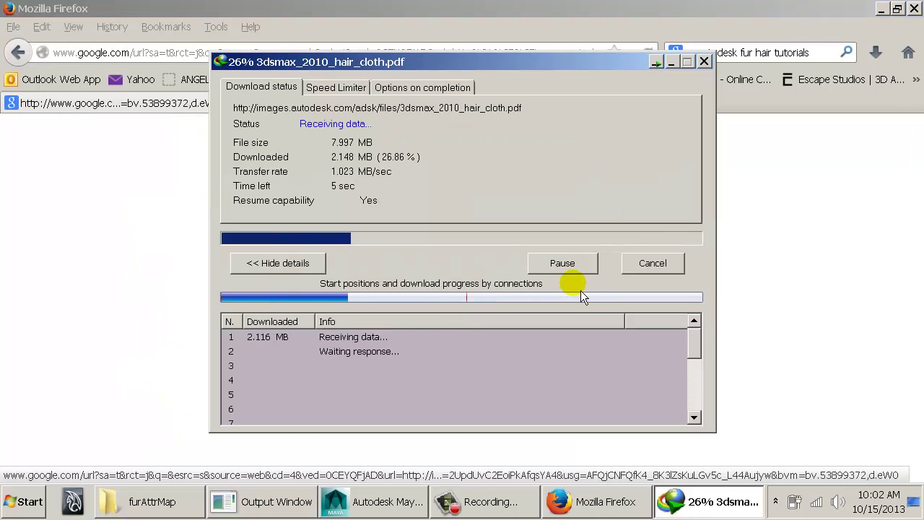
{"action": "left_click", "coordinate": [423, 86]}
{"action": "left_click", "coordinate": [300, 124]}
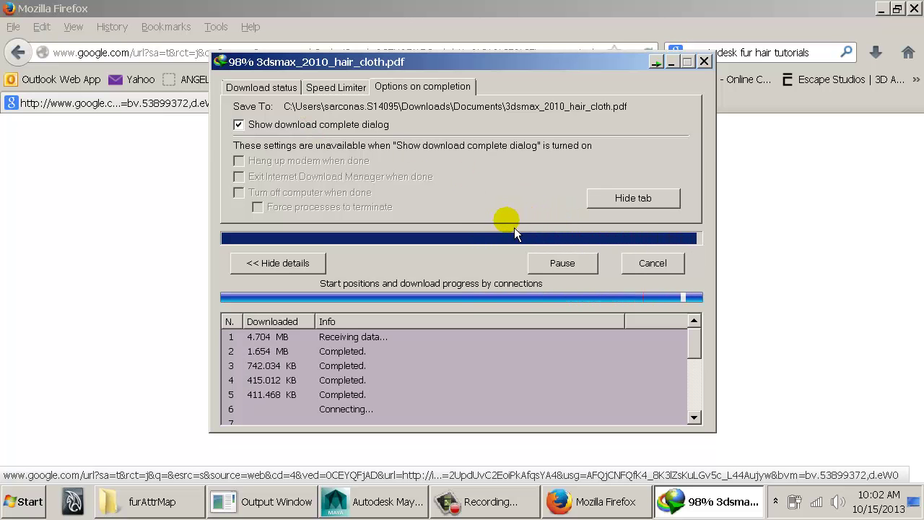
Open the downloaded hair and cloth PDF, skim through its pages and close it
{"action": "left_click", "coordinate": [327, 303]}
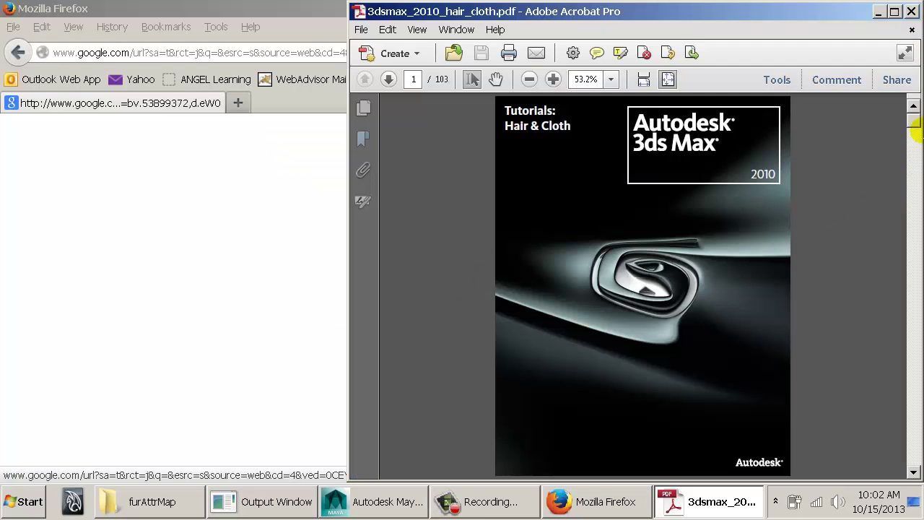
{"action": "left_click_drag", "start_coordinate": [913, 119], "coordinate": [913, 476]}
{"action": "key", "text": "alt+F4"}
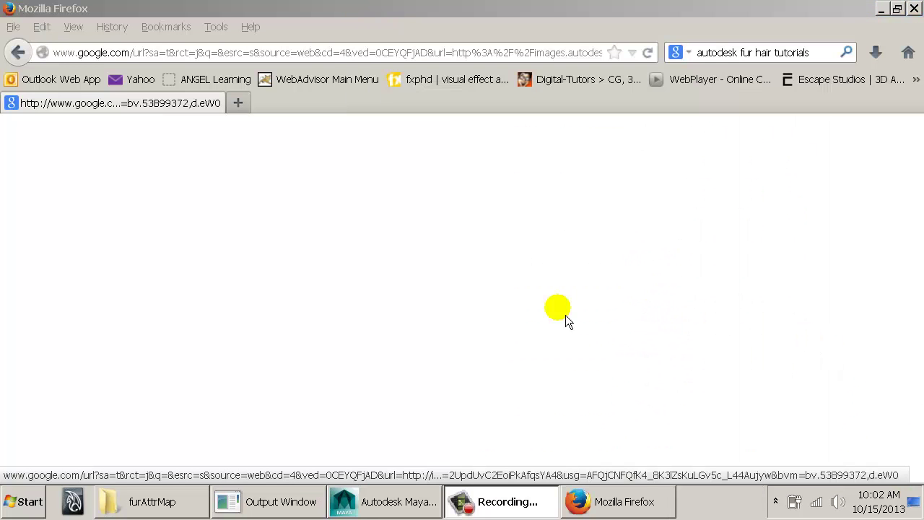
Return to the search results and refine the query to "autodesk fur hair tutorials maya"
{"action": "left_click", "coordinate": [470, 303]}
{"action": "key", "text": "alt+Left"}
{"action": "scroll", "coordinate": [264, 287], "scroll_direction": "down", "scroll_amount": 1}
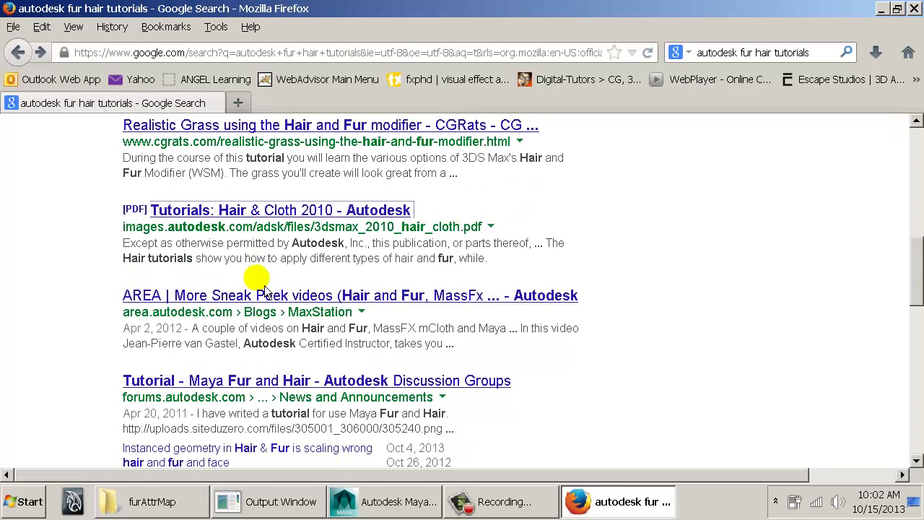
{"action": "scroll", "coordinate": [254, 275], "scroll_direction": "up", "scroll_amount": 10}
{"action": "left_click", "coordinate": [322, 175]}
{"action": "type", "text": "maya"}
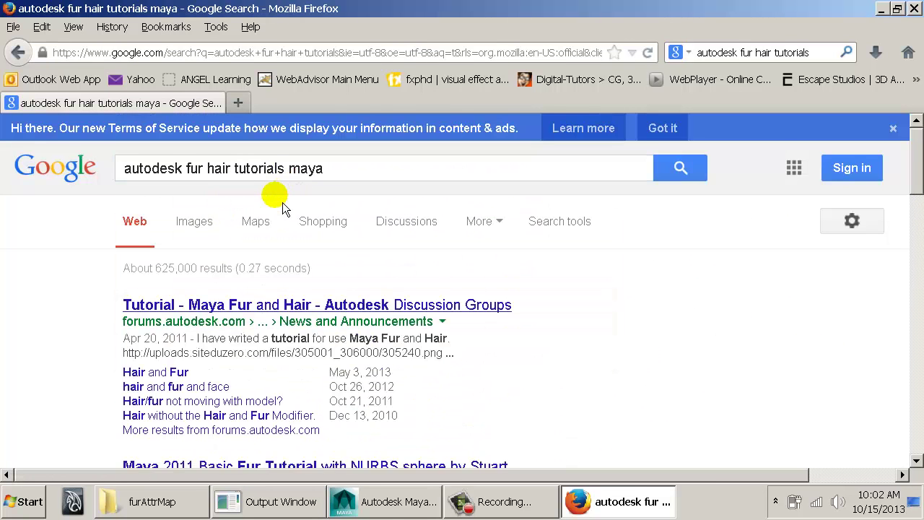
Look through the refined search results for Maya fur and hair tutorials
{"action": "scroll", "coordinate": [283, 205], "scroll_direction": "down", "scroll_amount": 2}
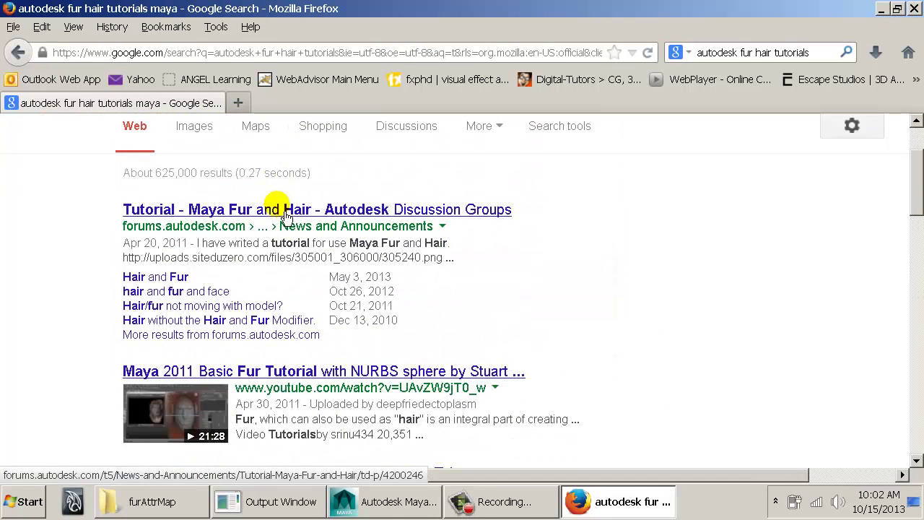
{"action": "scroll", "coordinate": [238, 387], "scroll_direction": "down", "scroll_amount": 4}
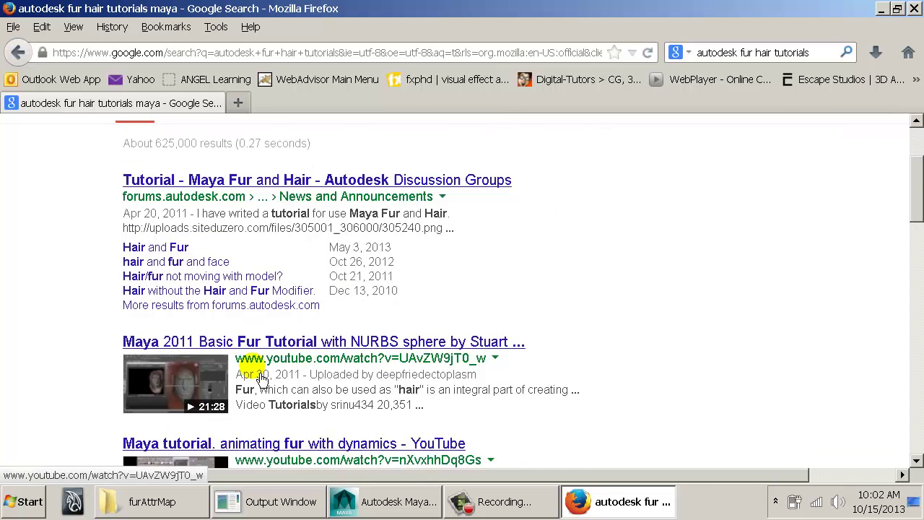
{"action": "scroll", "coordinate": [260, 299], "scroll_direction": "down", "scroll_amount": 2}
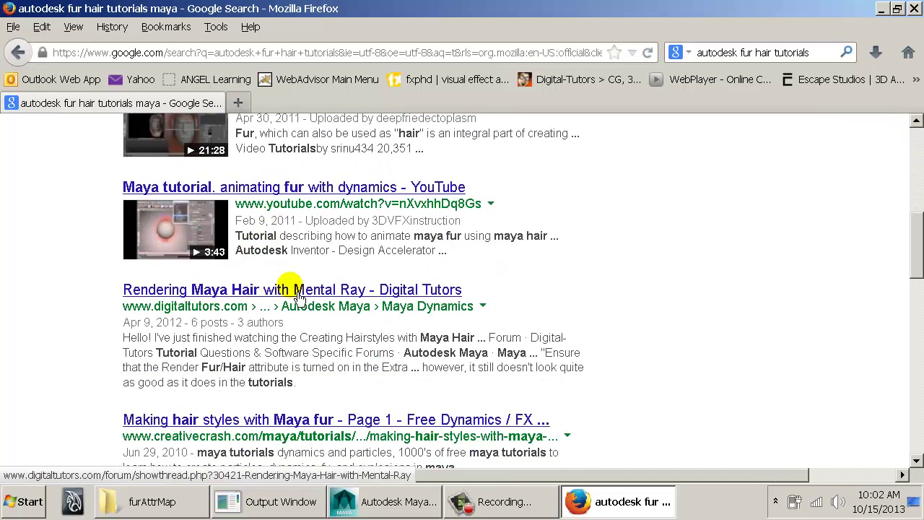
{"action": "scroll", "coordinate": [339, 310], "scroll_direction": "down", "scroll_amount": 1}
{"action": "scroll", "coordinate": [354, 312], "scroll_direction": "down", "scroll_amount": 8}
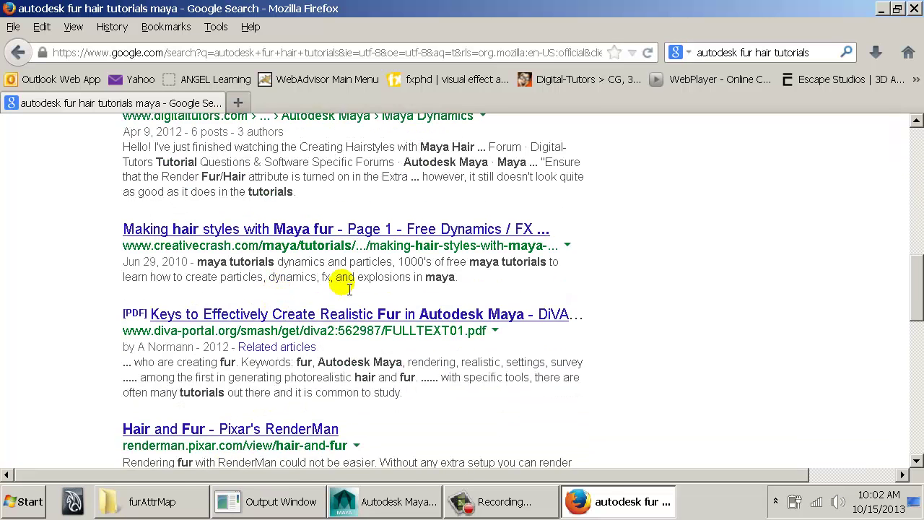
{"action": "scroll", "coordinate": [371, 292], "scroll_direction": "down", "scroll_amount": 2}
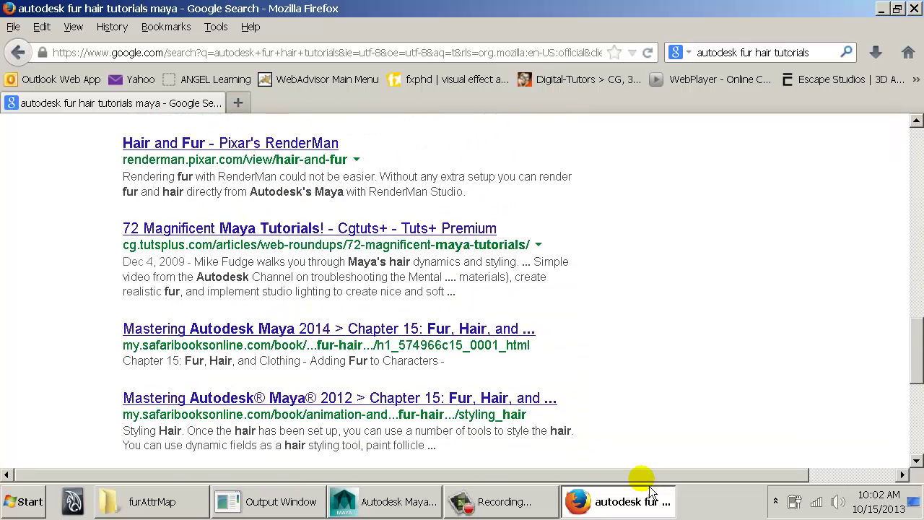
Switch back to Maya and review the Fur commands for hair systems and curve attractor sets
{"action": "left_click", "coordinate": [645, 503]}
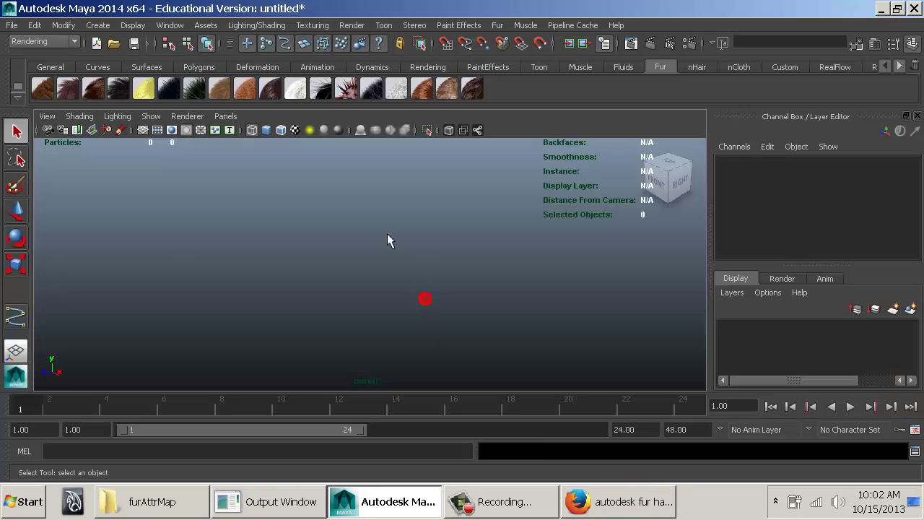
{"action": "left_click", "coordinate": [501, 25]}
{"action": "mouse_move", "coordinate": [560, 205]}
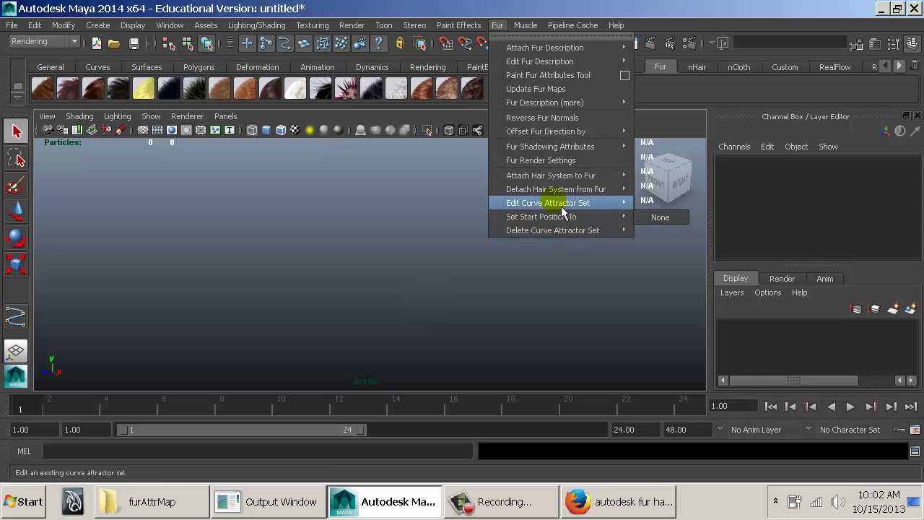
{"action": "left_click", "coordinate": [500, 27]}
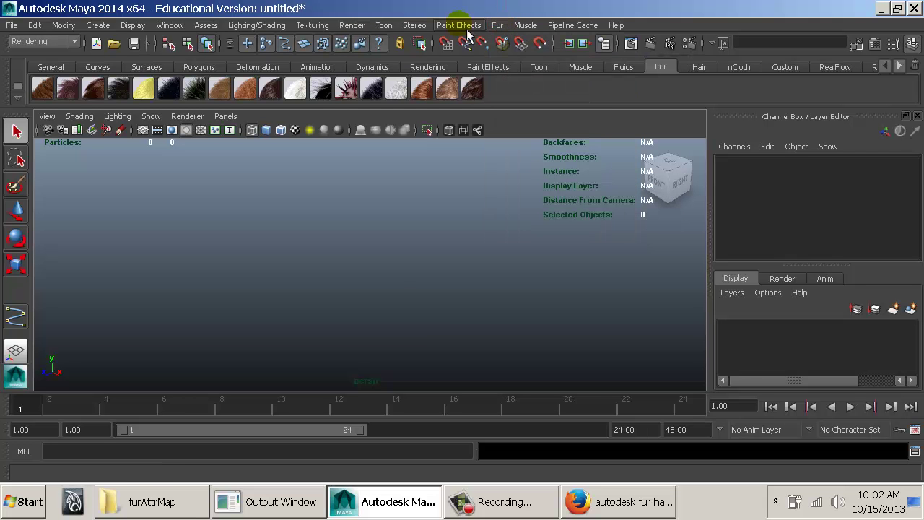
Switch to the nDynamics menu set and look through the nHair commands for rest positions, curve modification and selection conversion
{"action": "left_click", "coordinate": [63, 43]}
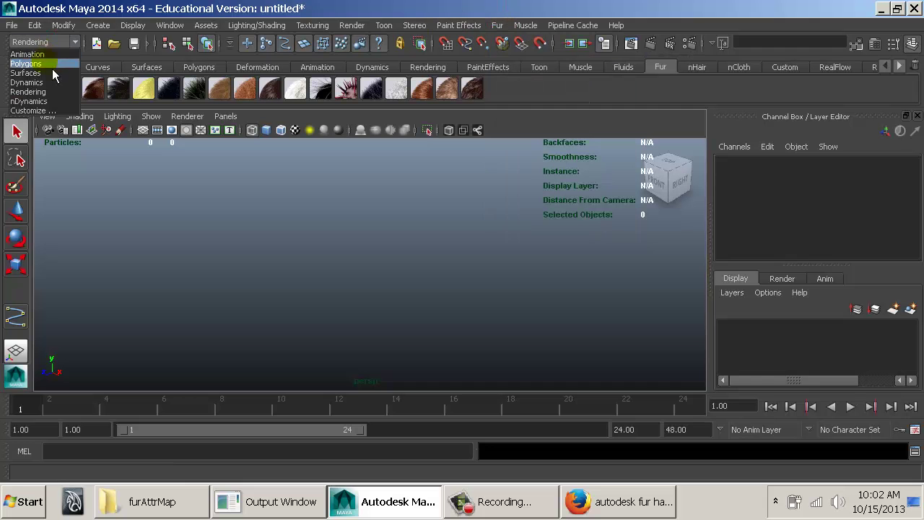
{"action": "left_click", "coordinate": [29, 101]}
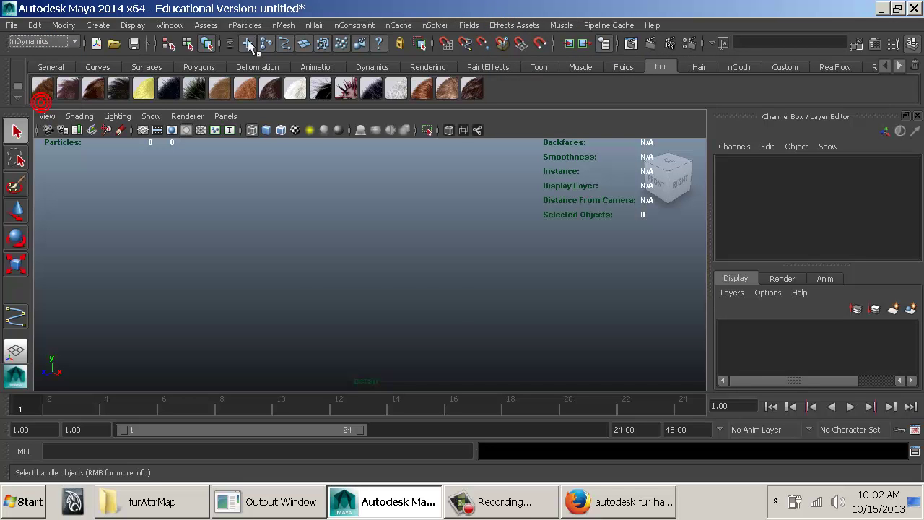
{"action": "left_click", "coordinate": [315, 26]}
{"action": "mouse_move", "coordinate": [397, 149]}
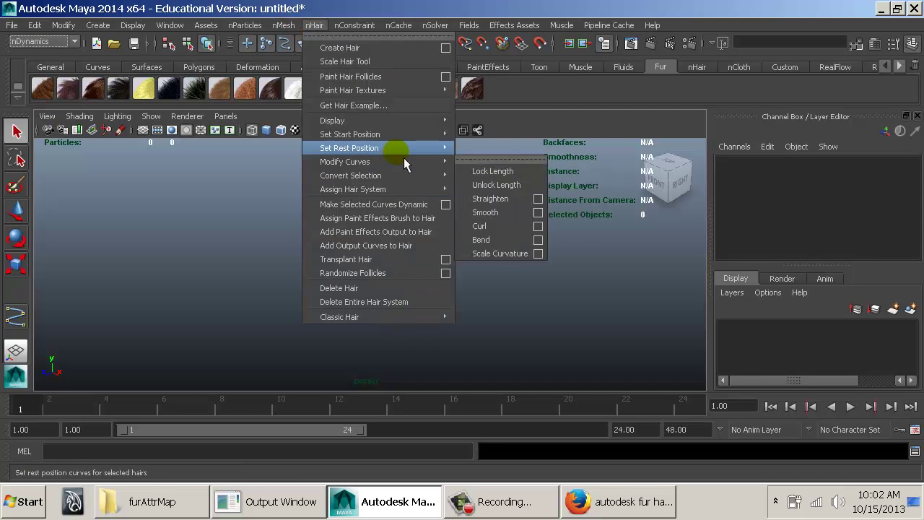
{"action": "mouse_move", "coordinate": [346, 175]}
{"action": "left_click", "coordinate": [142, 252]}
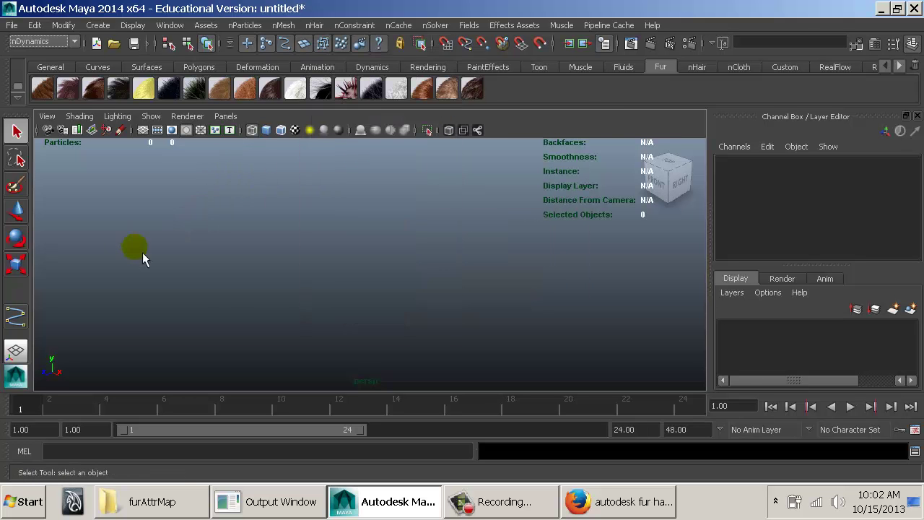